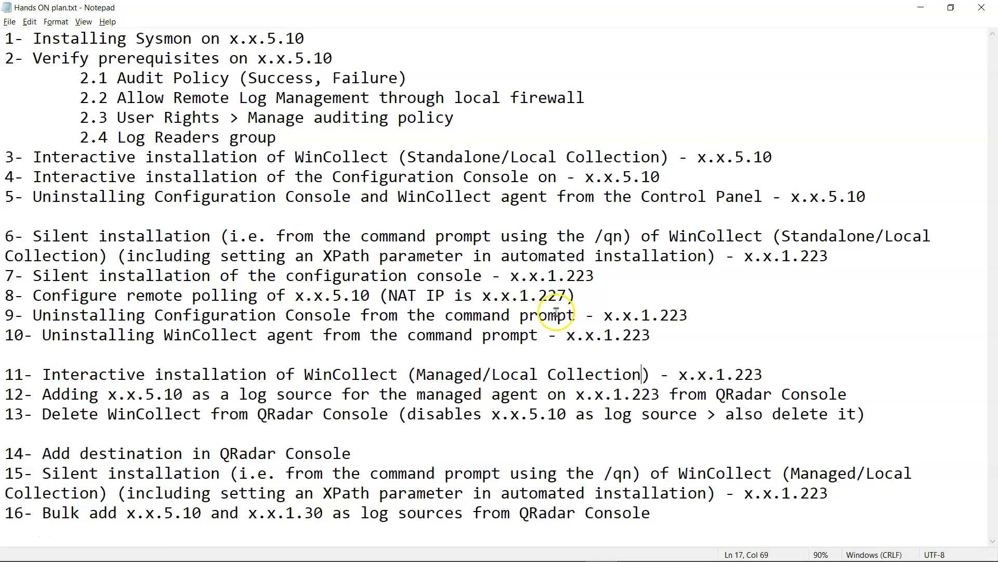
- Highlight the Standalone/Local wording in item 3 and the Managed/Local wording in item 11
double_click(461, 160)
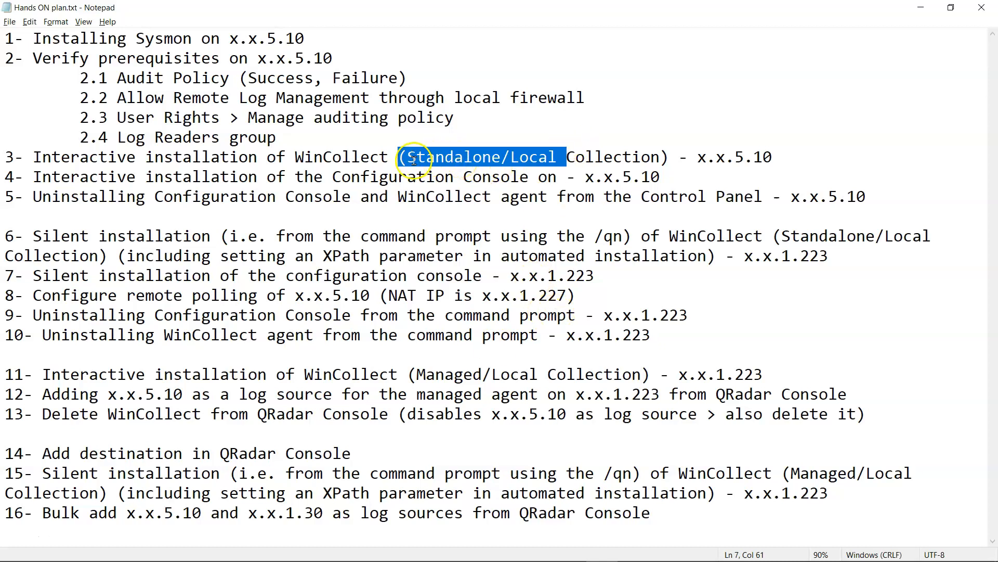
drag(408, 160, 501, 159)
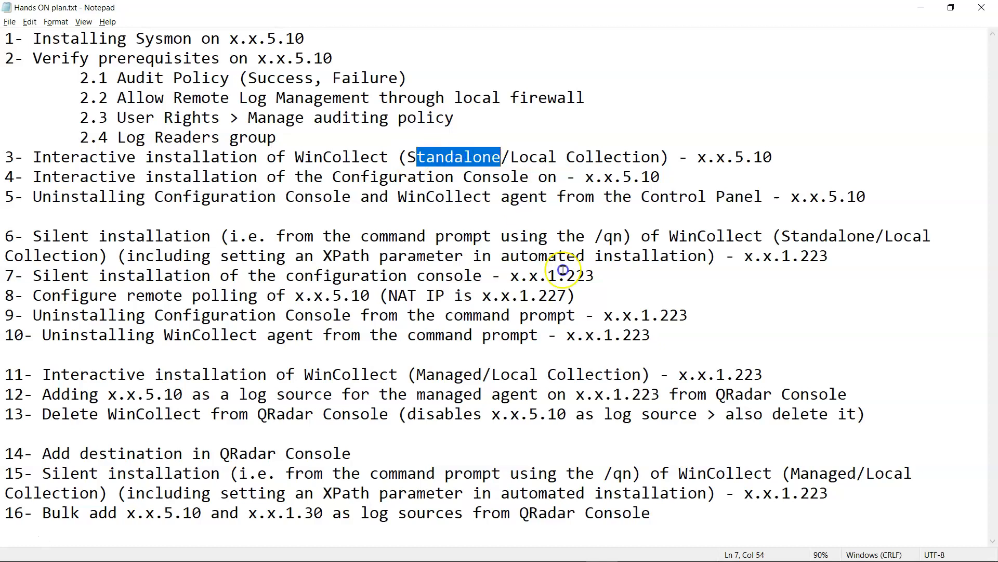
double_click(457, 375)
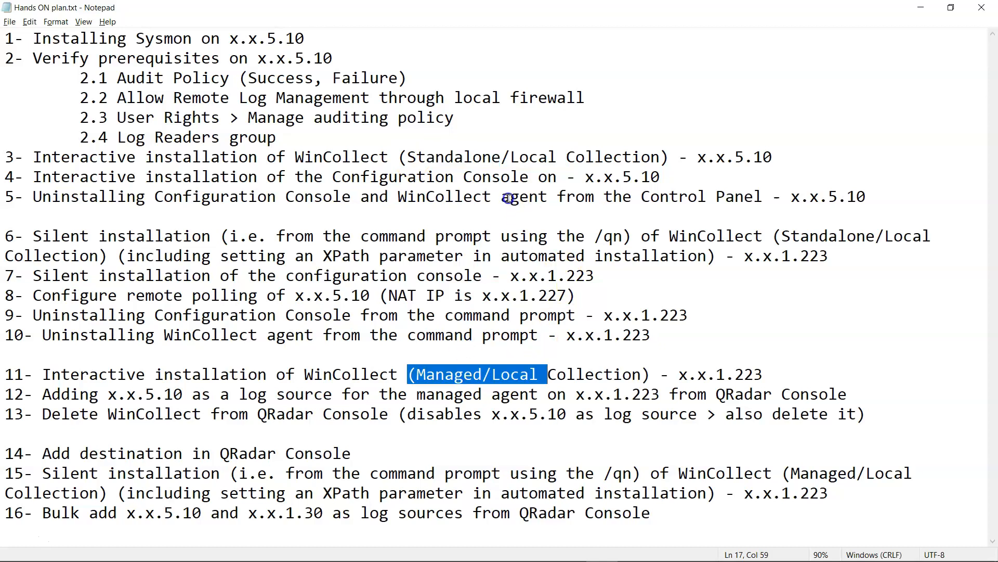
click(511, 177)
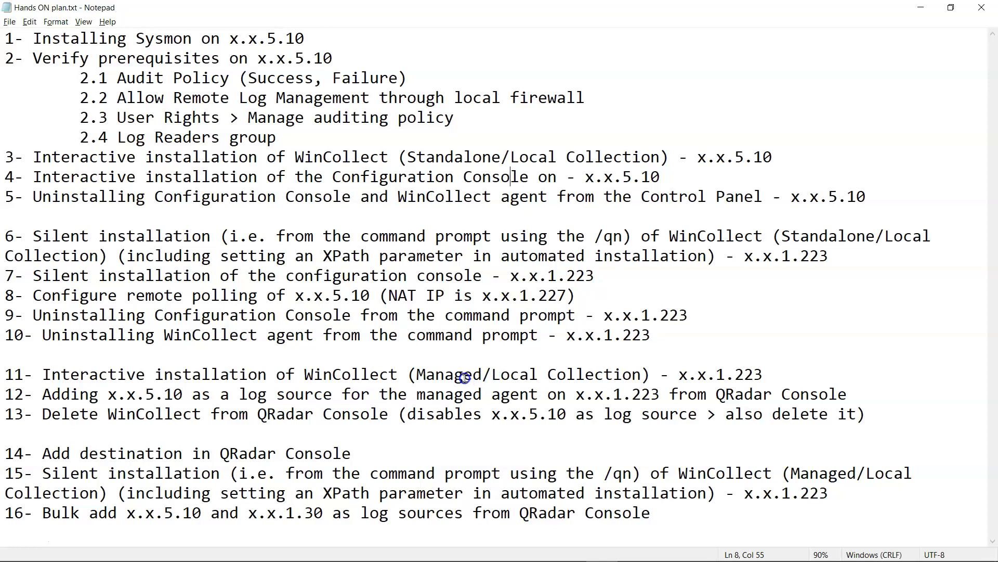
- Highlight the 5.10 and 1.223 address endings in items 1 and 15, then bring up the Paint diagram
click(464, 376)
drag(267, 38, 311, 38)
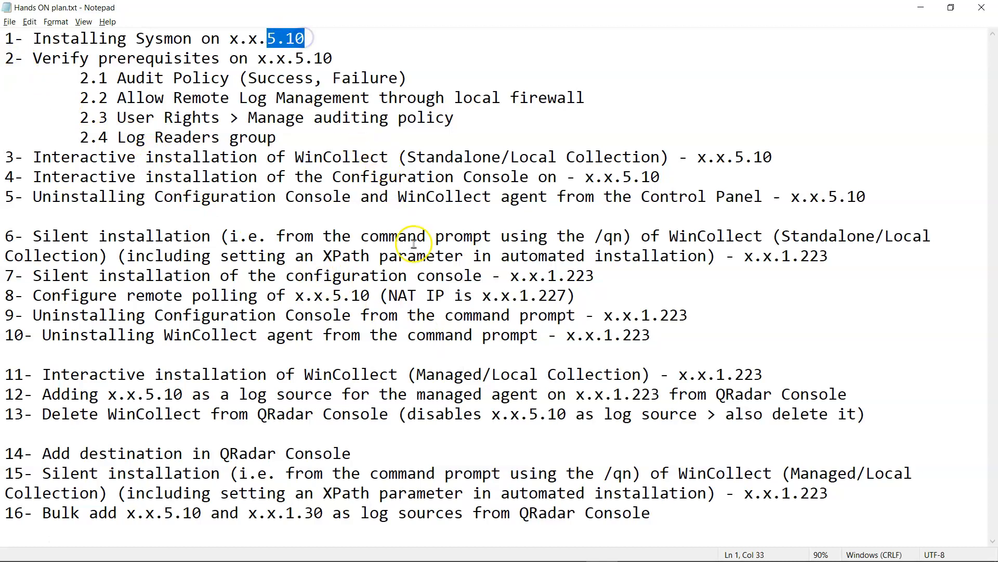
drag(782, 493, 838, 506)
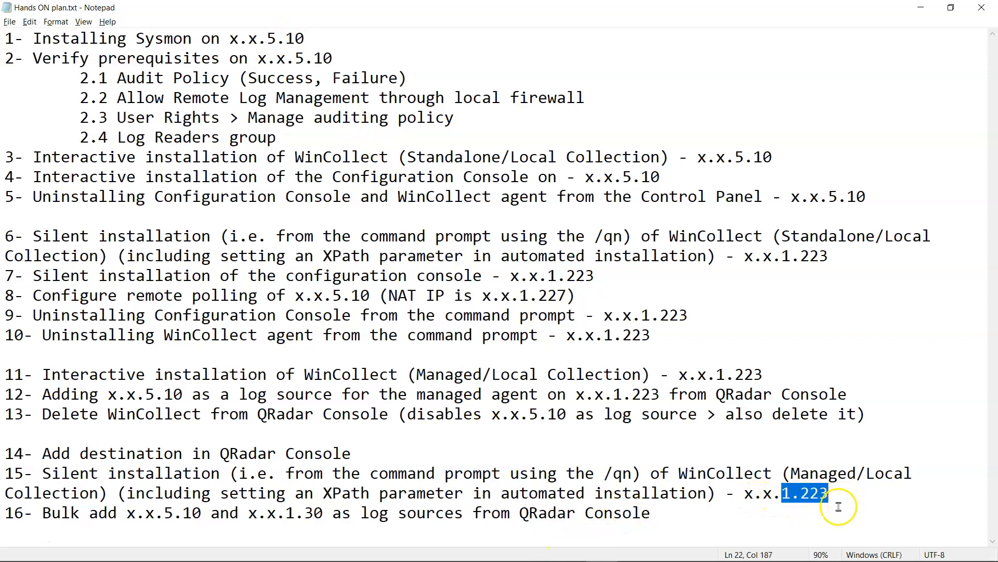
click(700, 551)
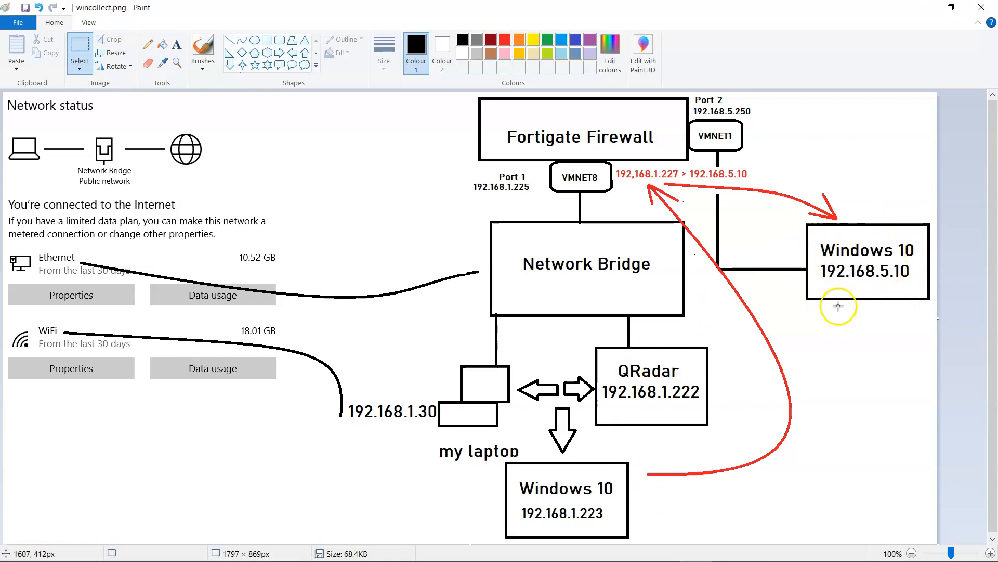
- Compare plan items 1–5, then items 6–16, against the Paint network diagram
key(alt+Tab)
drag(5, 38, 859, 183)
key(alt+Tab)
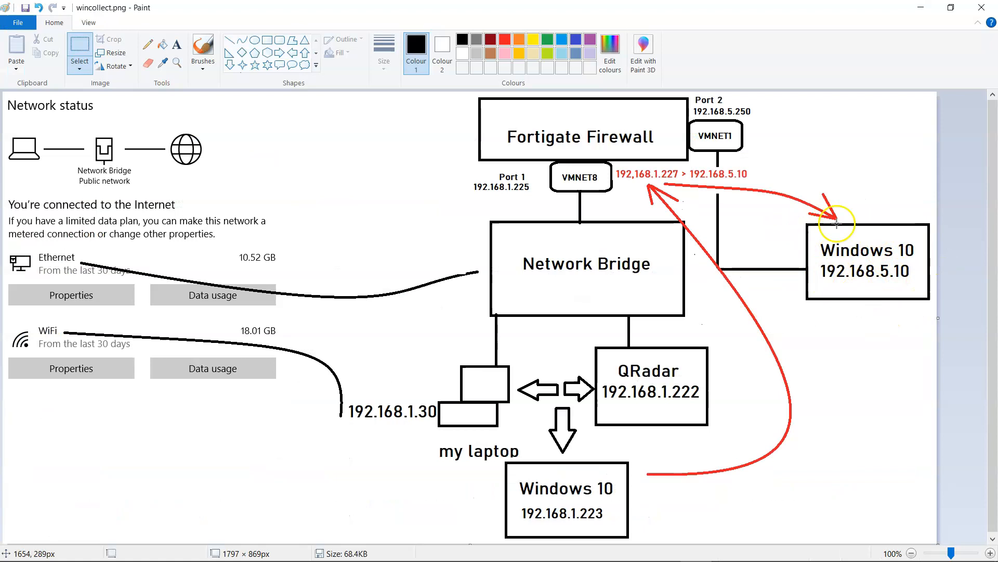
key(alt+Tab)
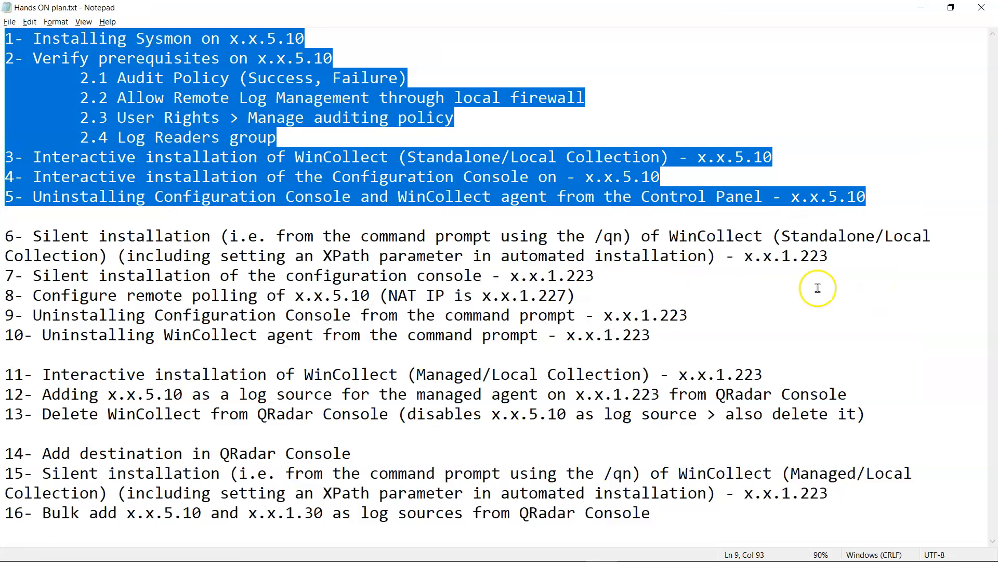
mouse_move(6, 235)
mouse_down()
mouse_move(746, 462)
mouse_move(818, 508)
mouse_up()
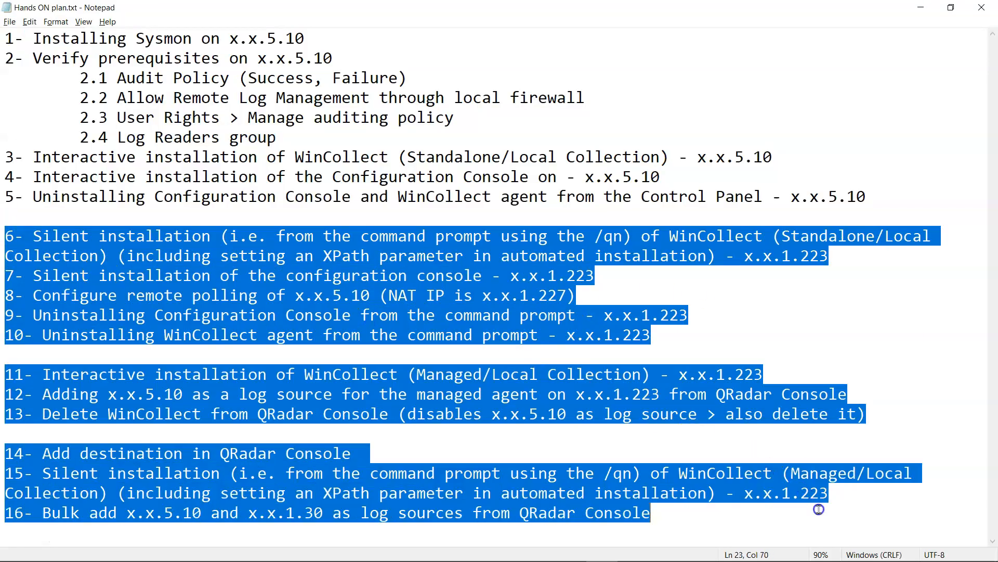
key(alt+Tab)
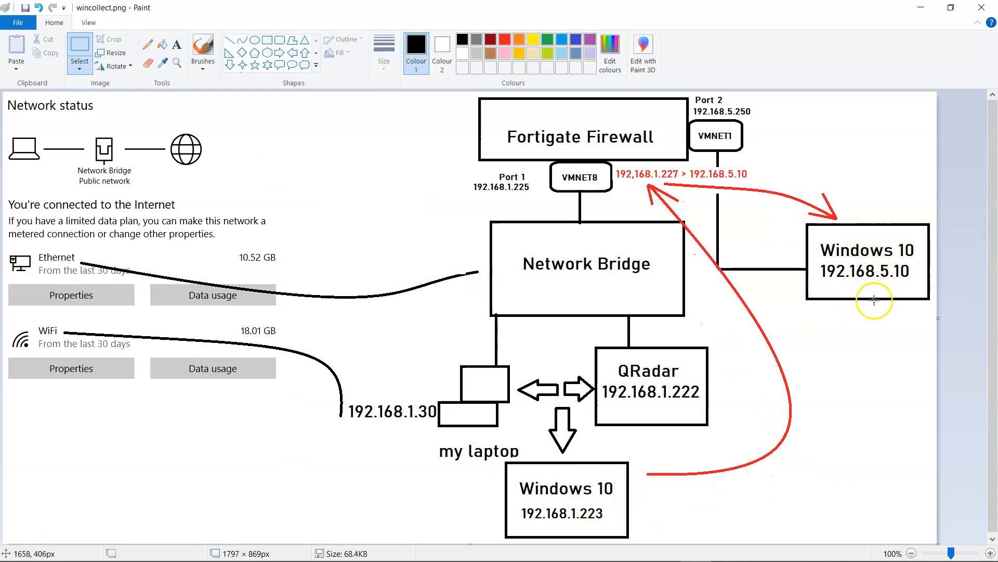
- Highlight the Sysmon item 1 and the start of item 2 in the plan
key(alt+Tab)
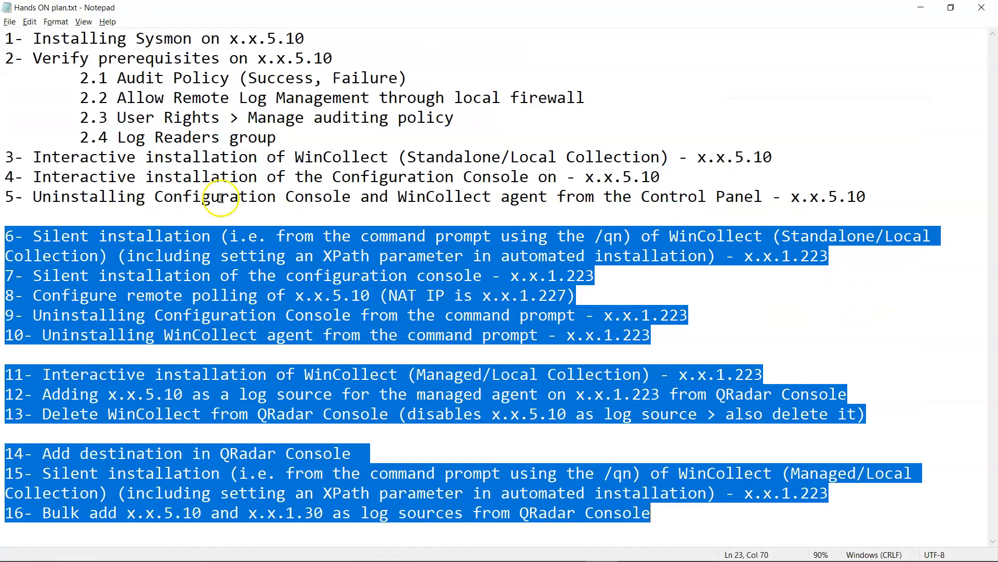
click(6, 39)
drag(6, 39, 336, 43)
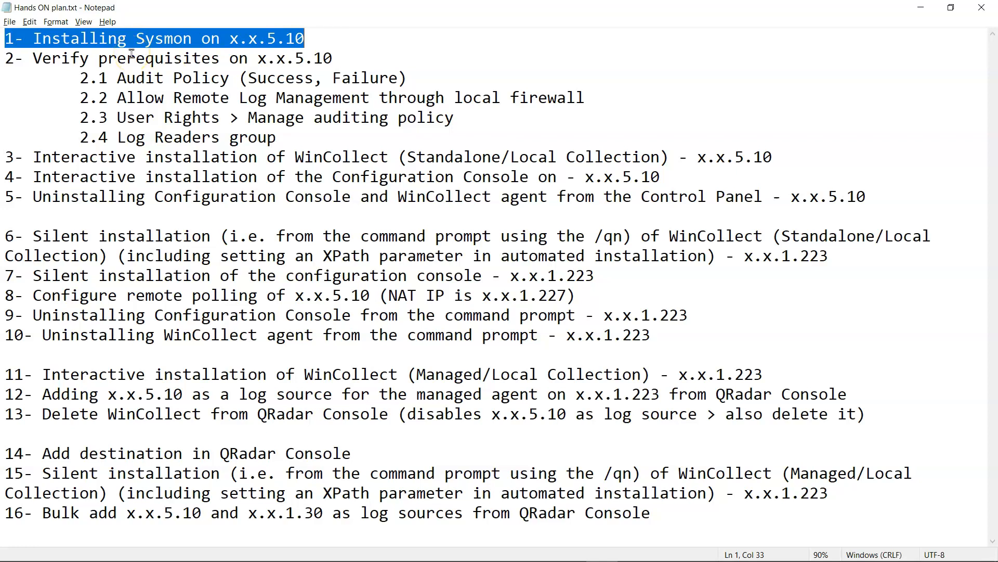
drag(6, 57, 629, 145)
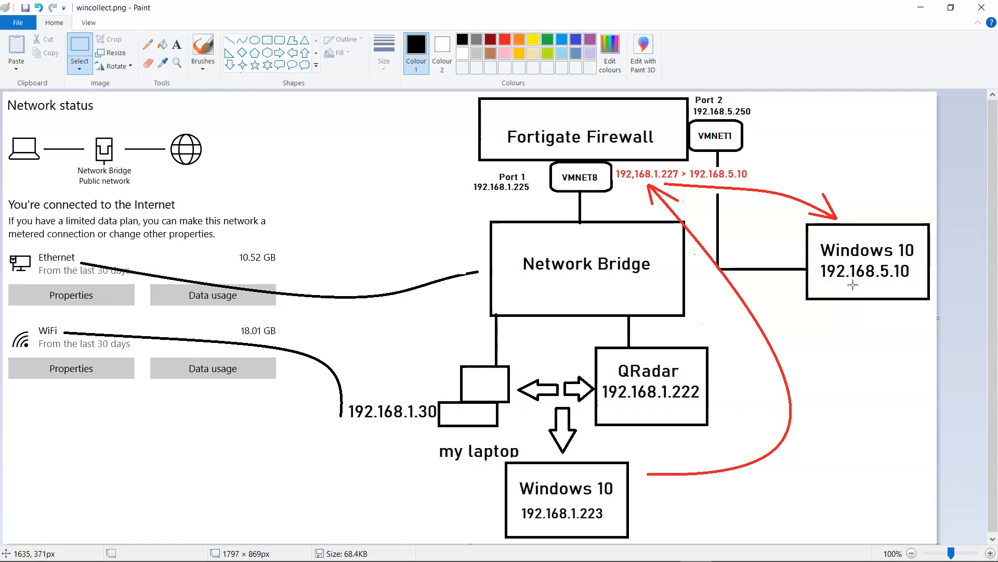
- Highlight item 2's sub-steps, items 3–4, and their Configuration Console and Standalone/Local wording
key(alt+Tab)
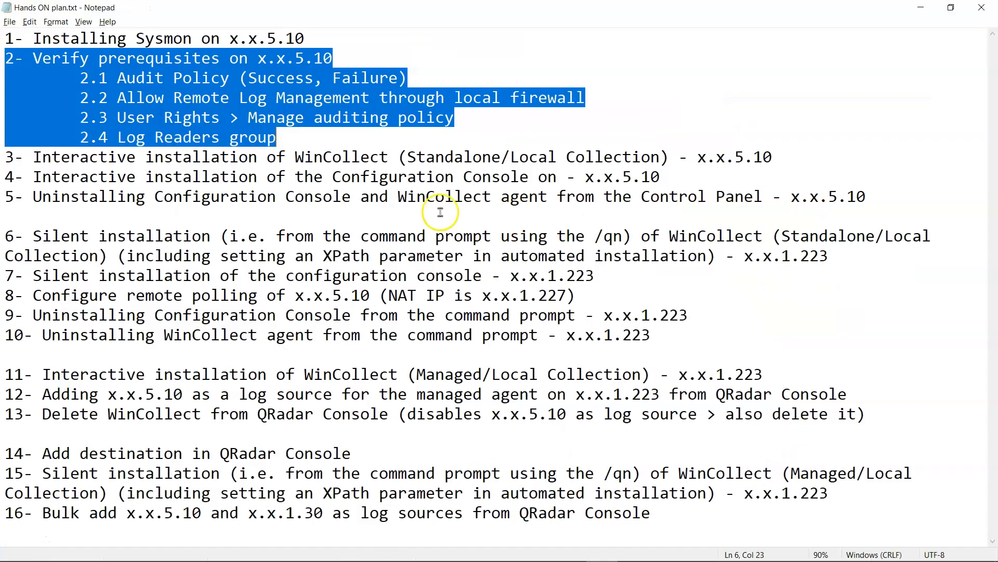
click(307, 139)
drag(307, 139, 6, 58)
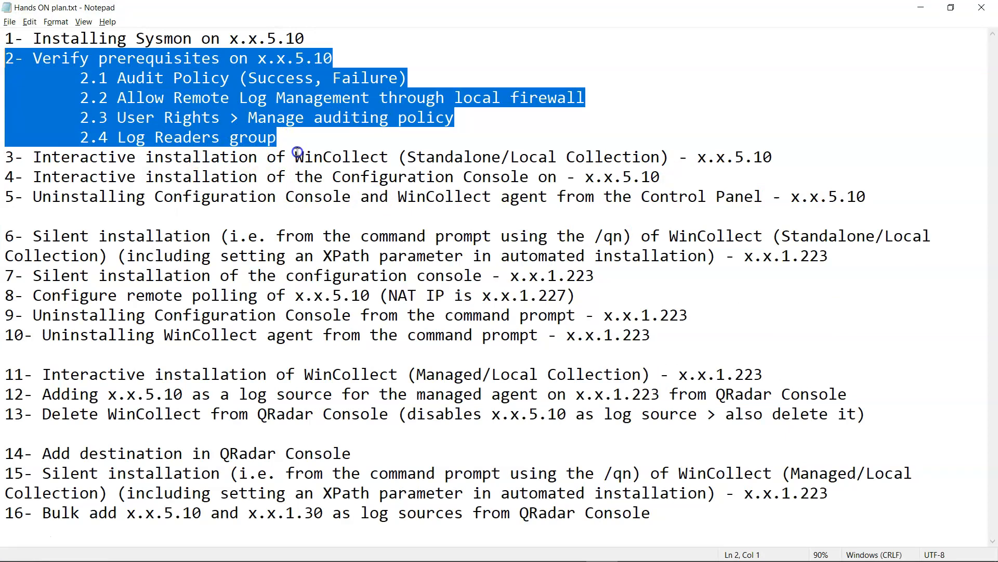
click(145, 196)
drag(5, 156, 741, 177)
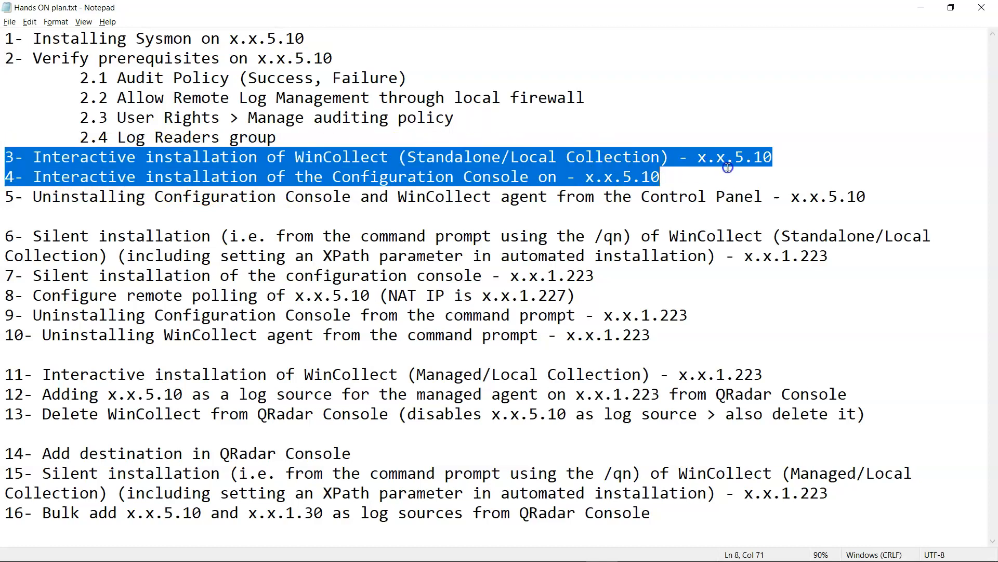
click(402, 200)
drag(342, 177, 406, 161)
double_click(446, 161)
click(485, 161)
- Highlight item 5, then items 6–7 and 6–9 on silent installs, polling and uninstalls
drag(14, 197, 866, 193)
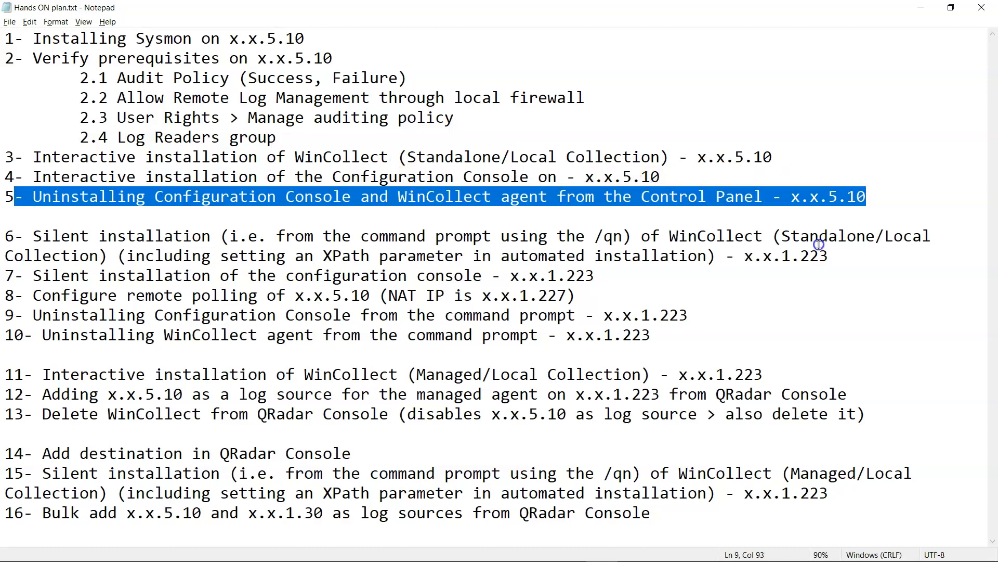
click(15, 238)
drag(42, 236, 803, 257)
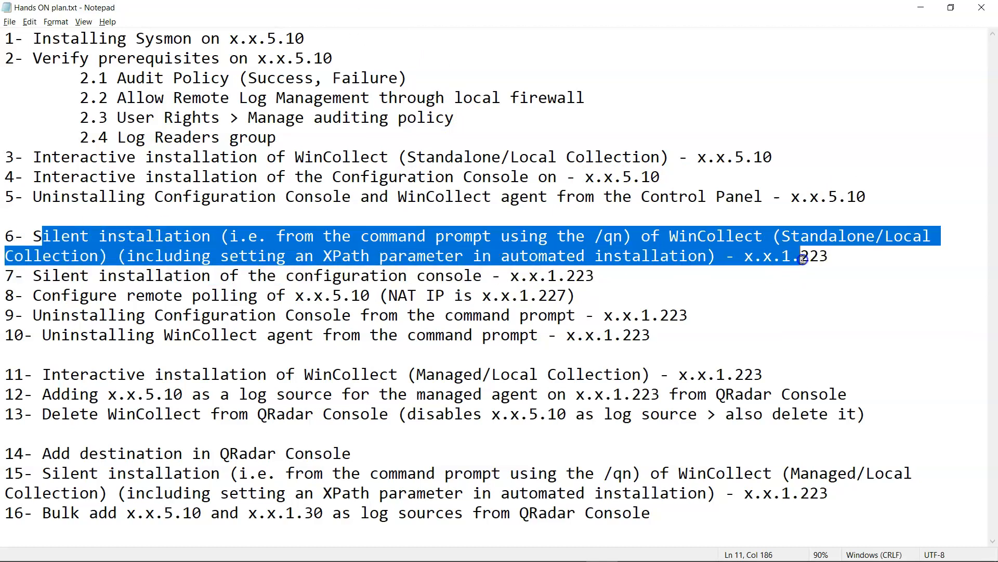
click(837, 234)
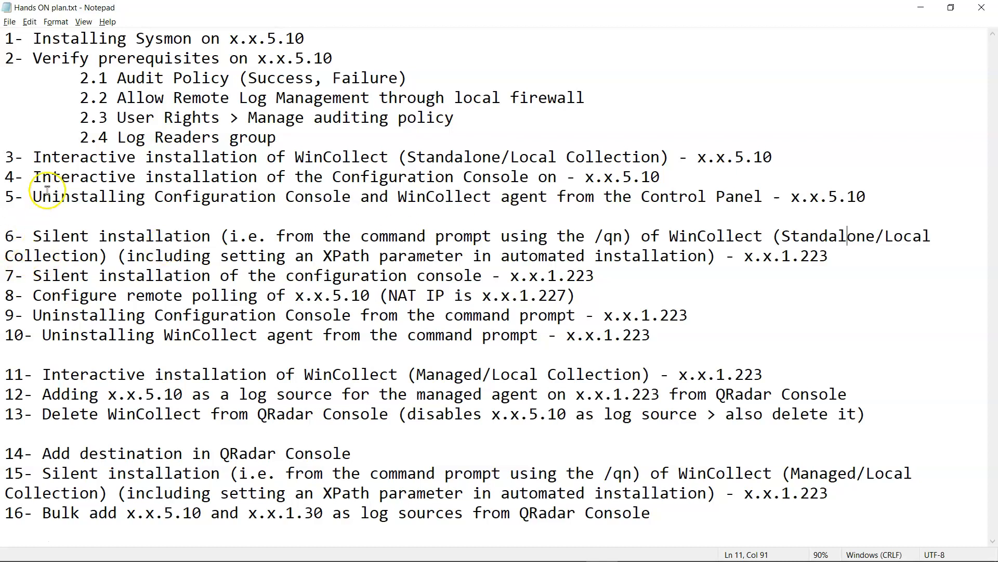
drag(14, 234, 581, 318)
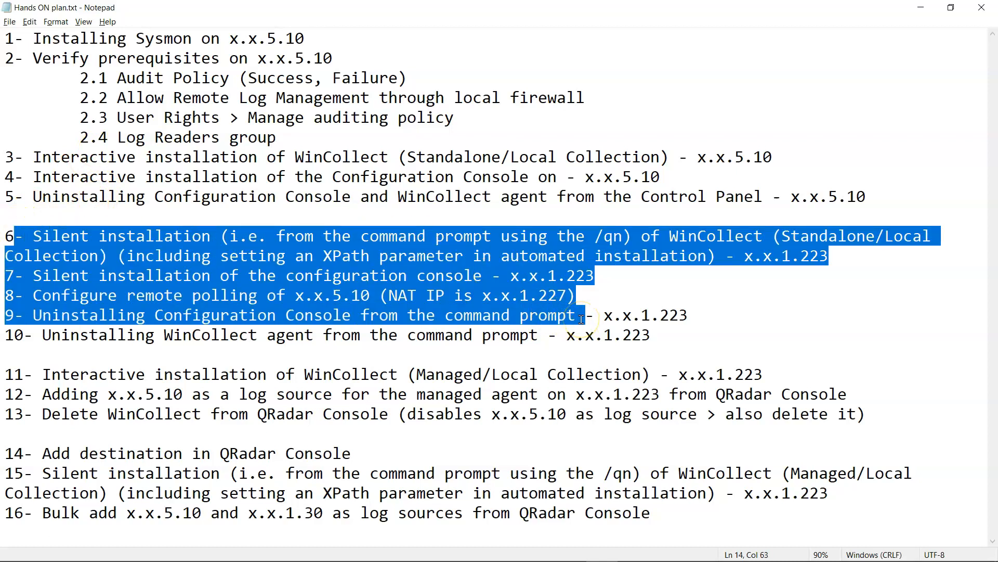
click(853, 275)
- Check the diagram, then highlight item 6's XPath parameter note and Silent installation wording
key(alt+Tab)
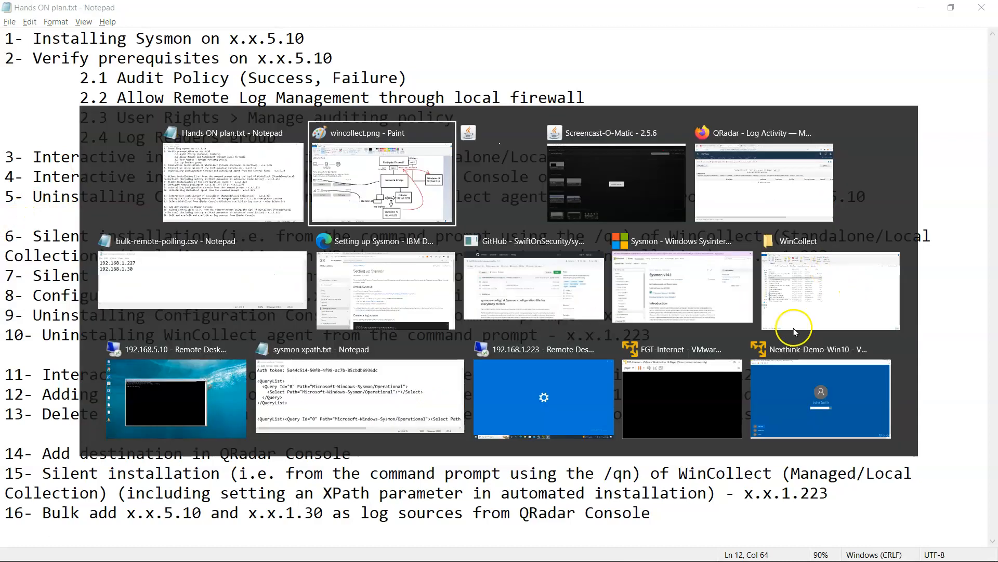
key(alt+Tab)
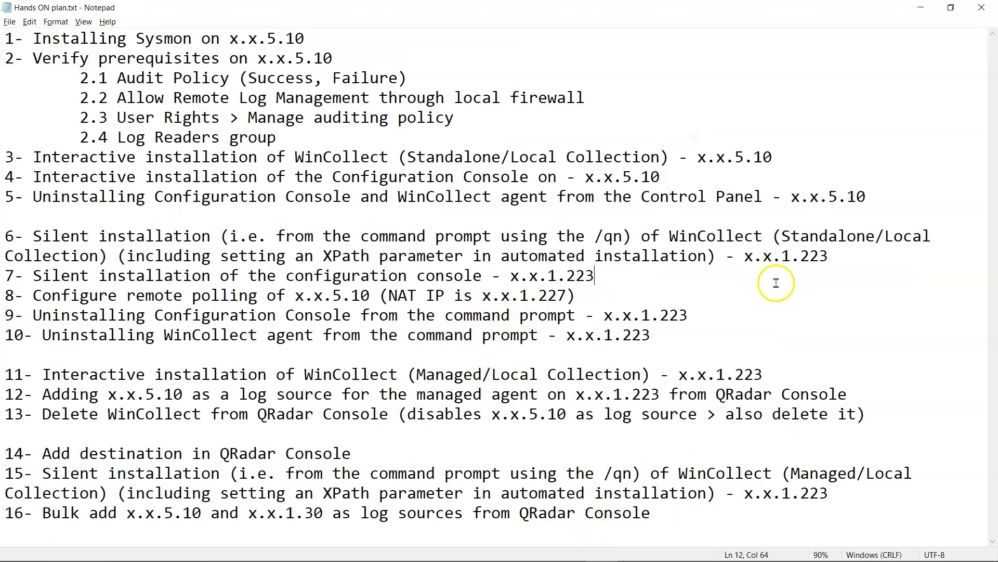
key(alt+Tab)
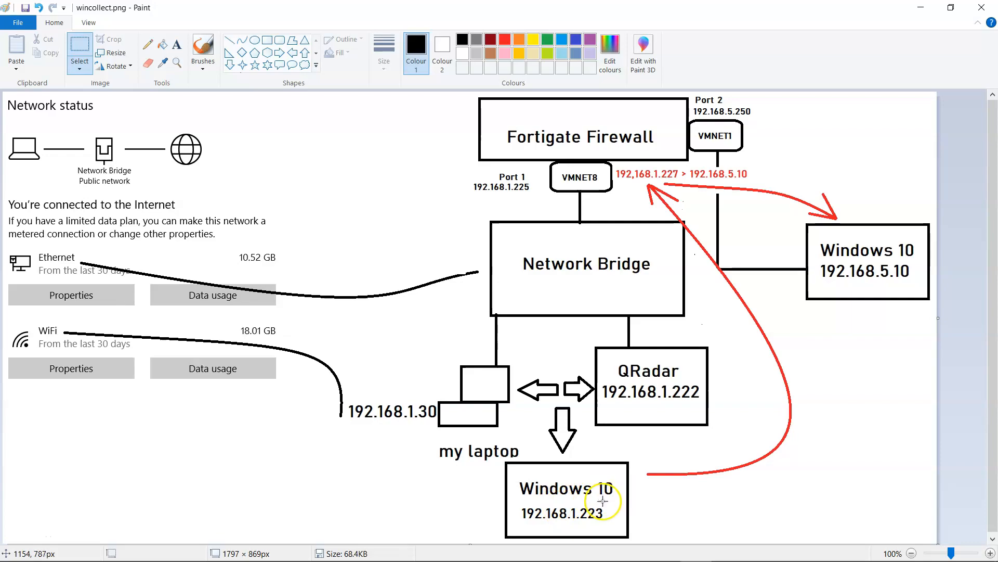
key(alt+Tab)
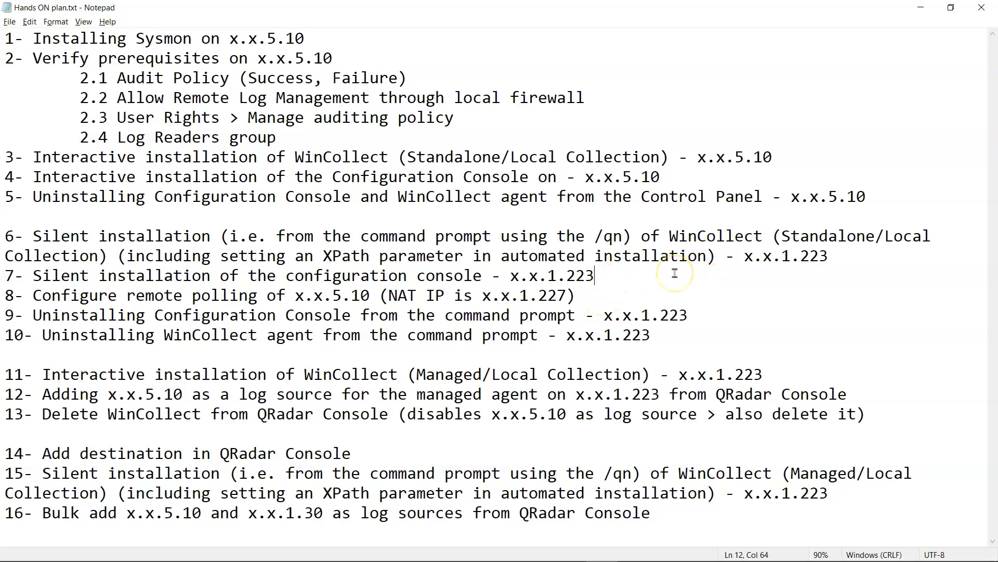
drag(708, 255, 119, 255)
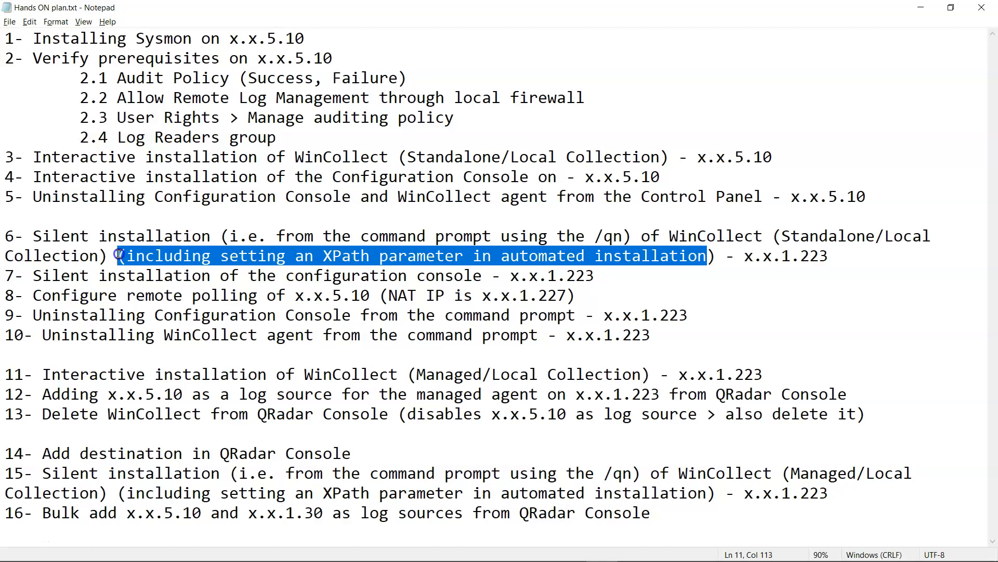
drag(40, 237, 213, 240)
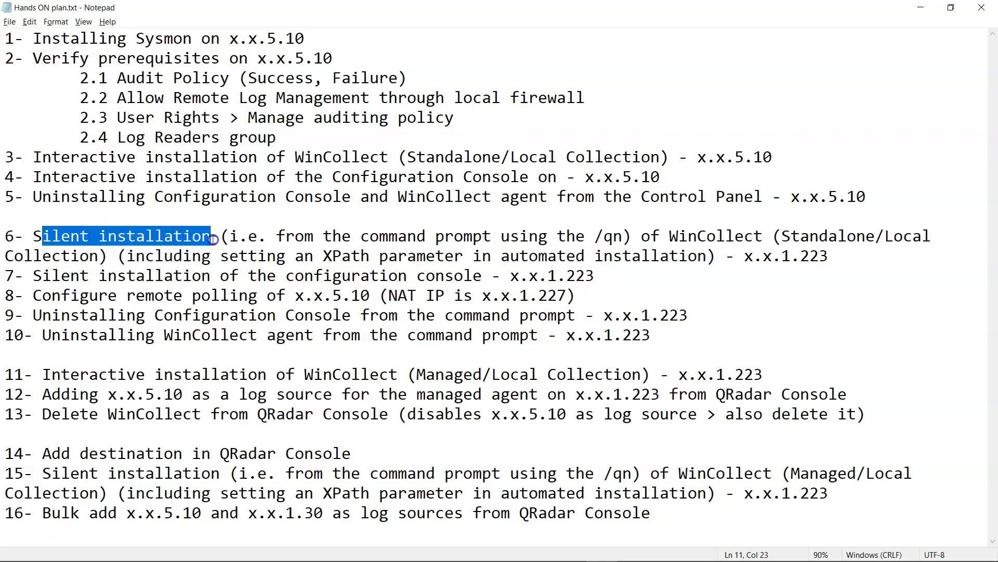
click(71, 275)
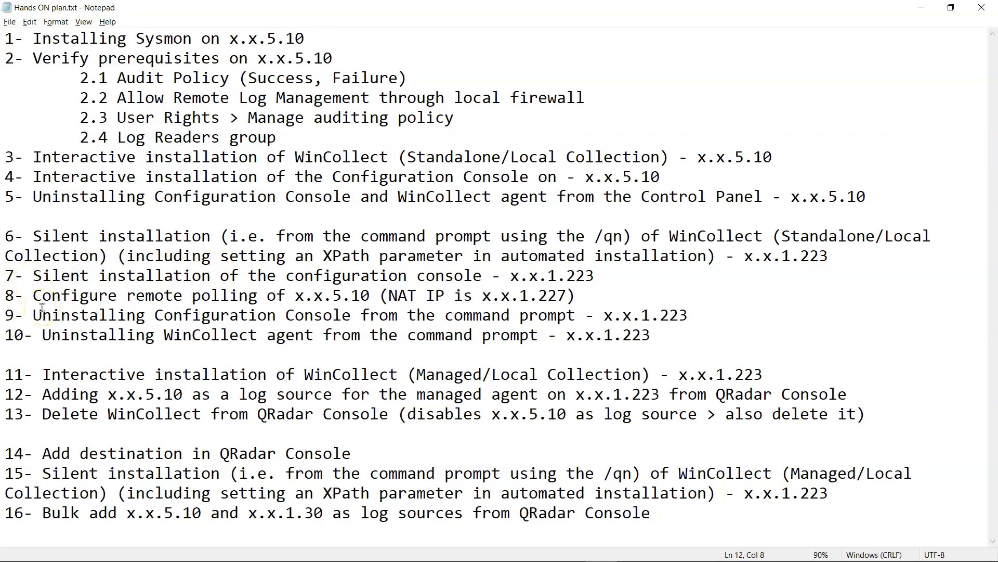
- Highlight 'configuration' in item 7, Standalone/Local in item 6, and remote polling item 8 against the diagram
double_click(369, 276)
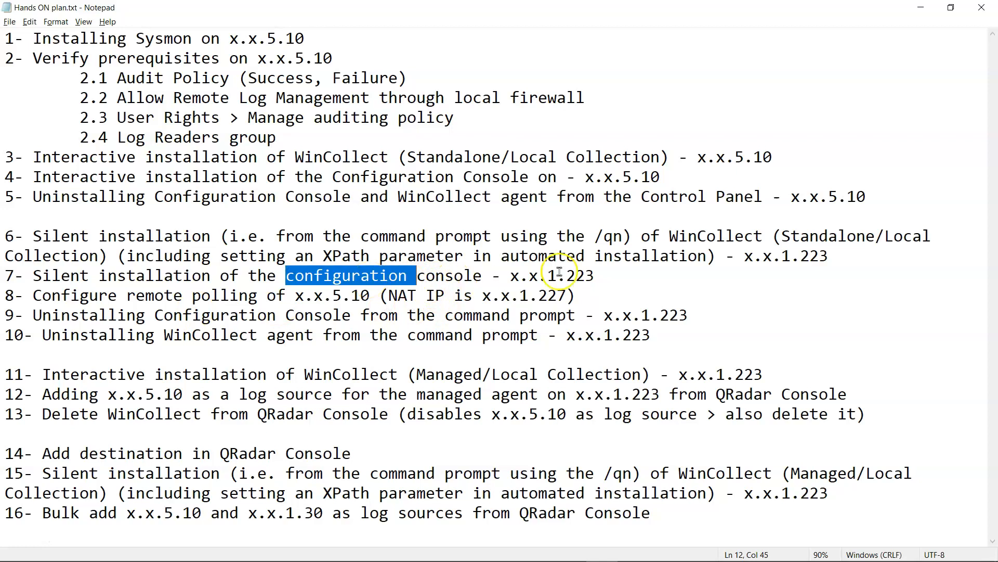
double_click(805, 237)
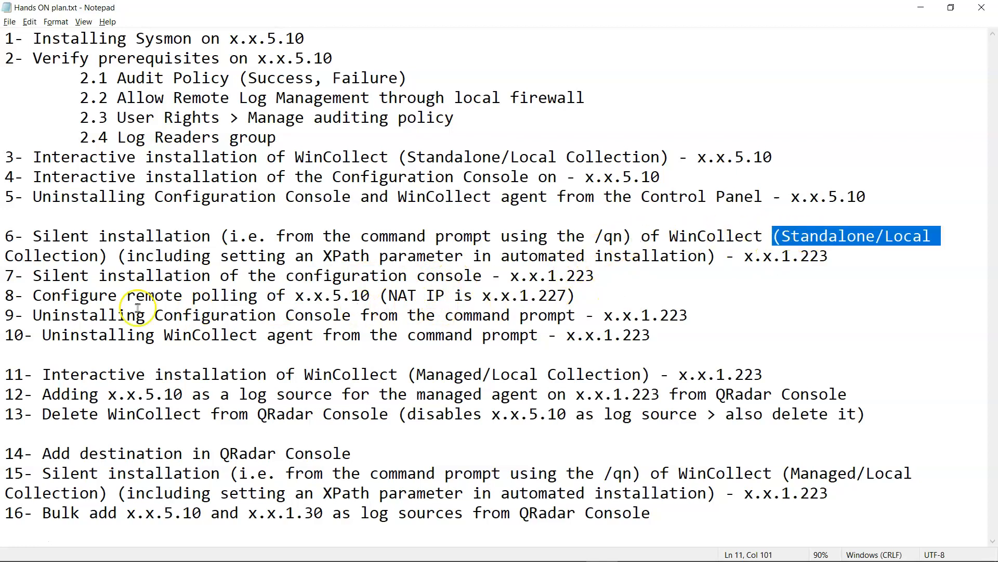
drag(6, 295, 363, 295)
click(367, 295)
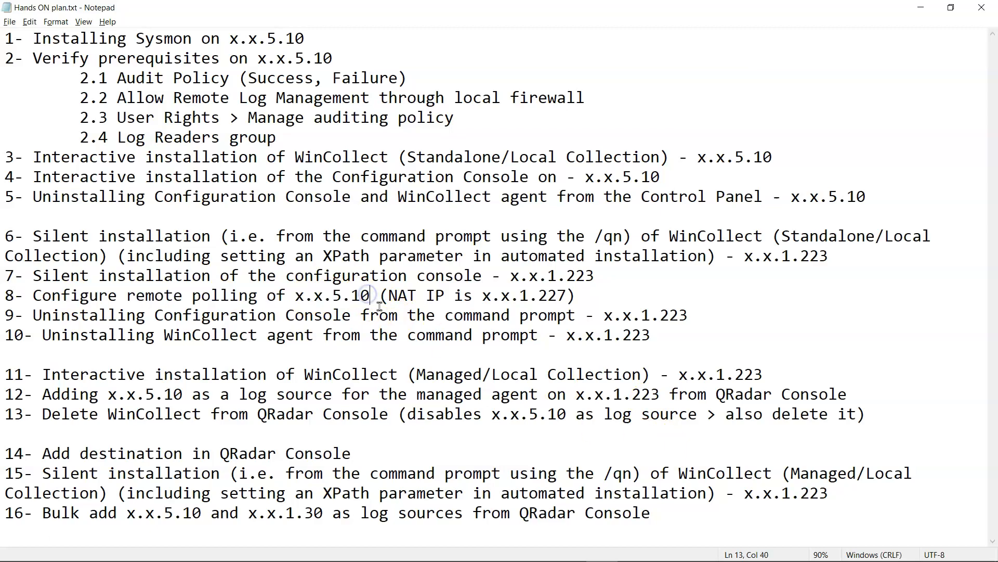
key(alt+Tab)
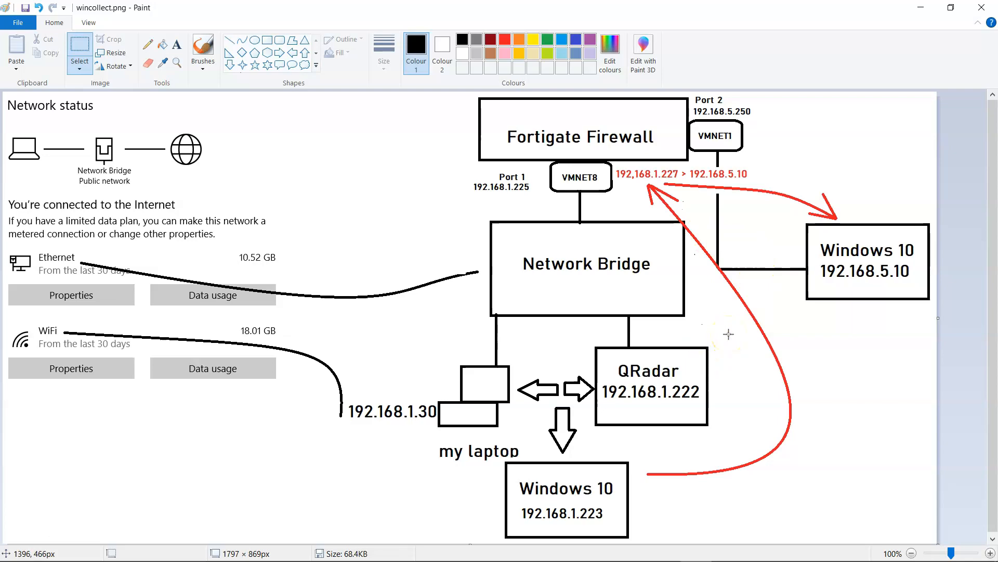
key(alt+Tab)
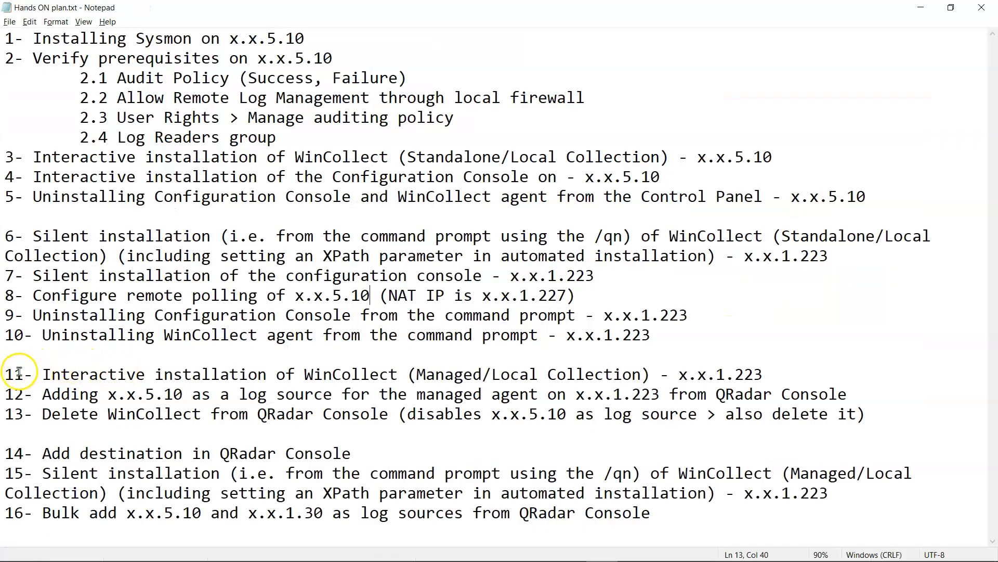
- Mark uninstall steps 9–10 and steps 11–12, then compare them with the network diagram
drag(8, 315, 669, 339)
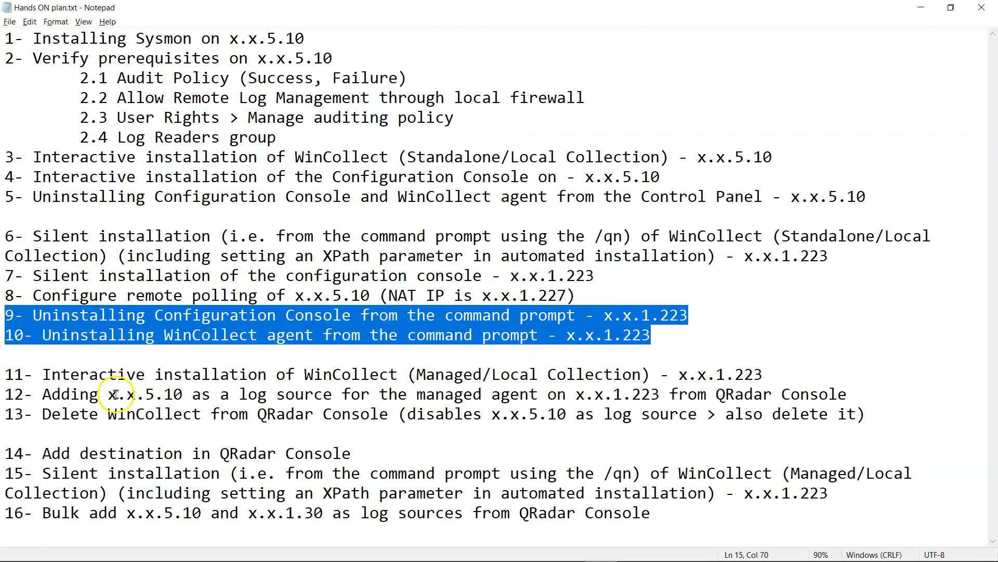
drag(6, 374, 631, 401)
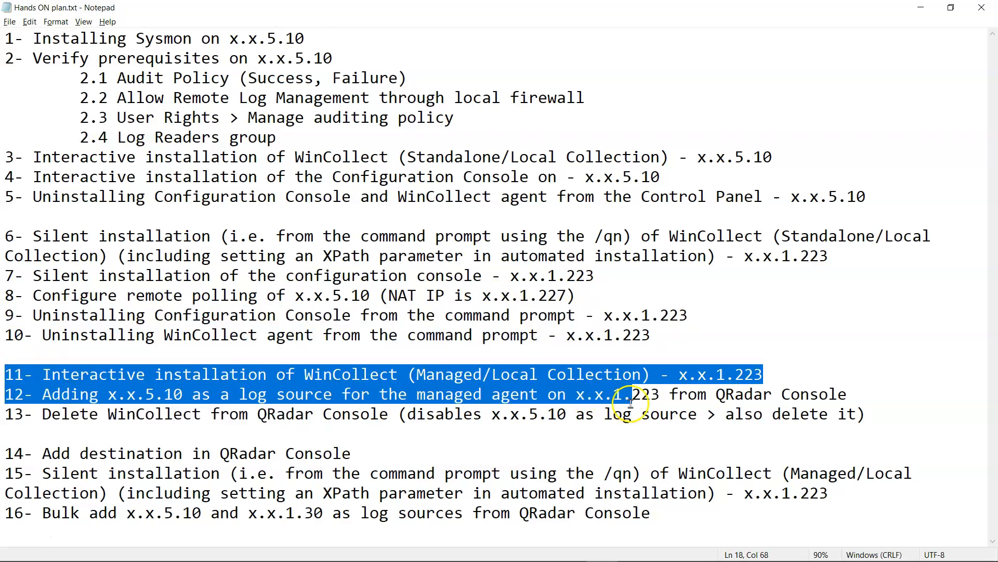
click(511, 412)
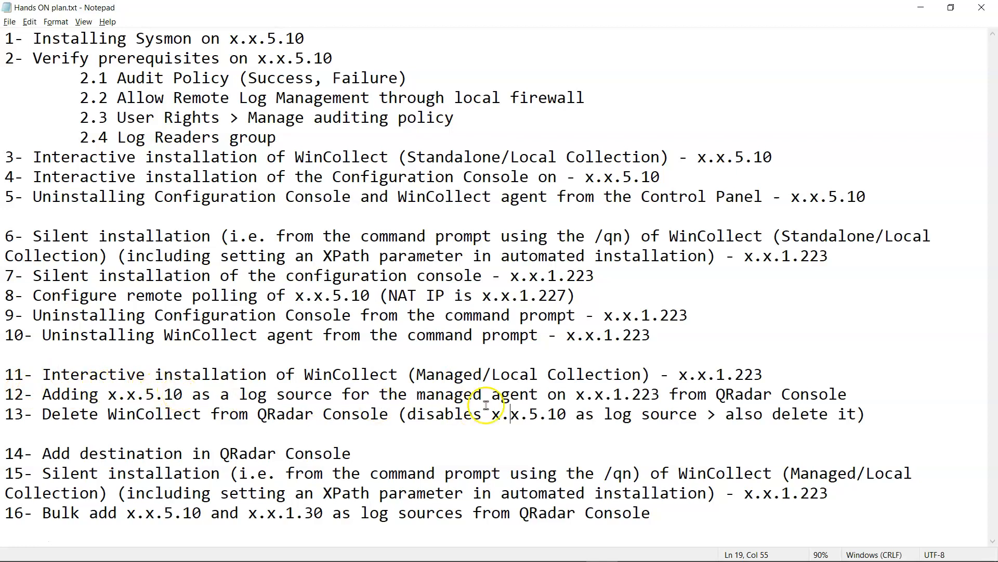
key(alt+Tab)
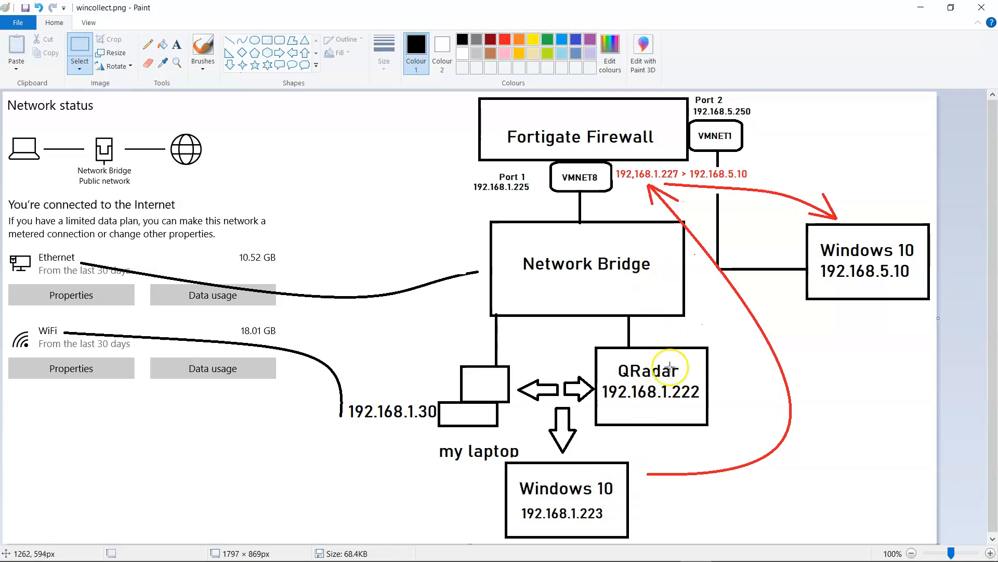
key(alt+Tab)
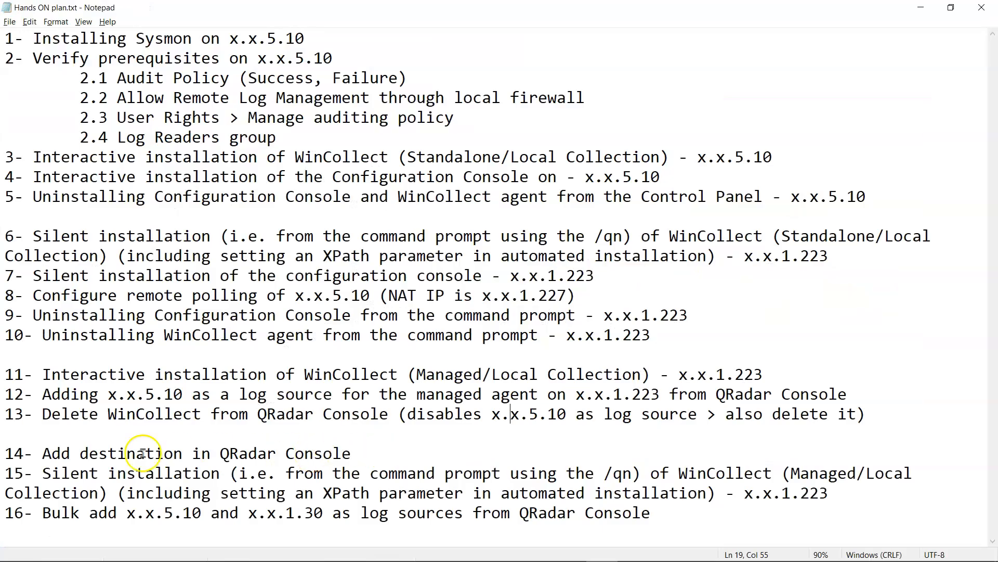
- Mark step 13 about deleting WinCollect from the console, checking it against the diagram
drag(6, 416, 334, 416)
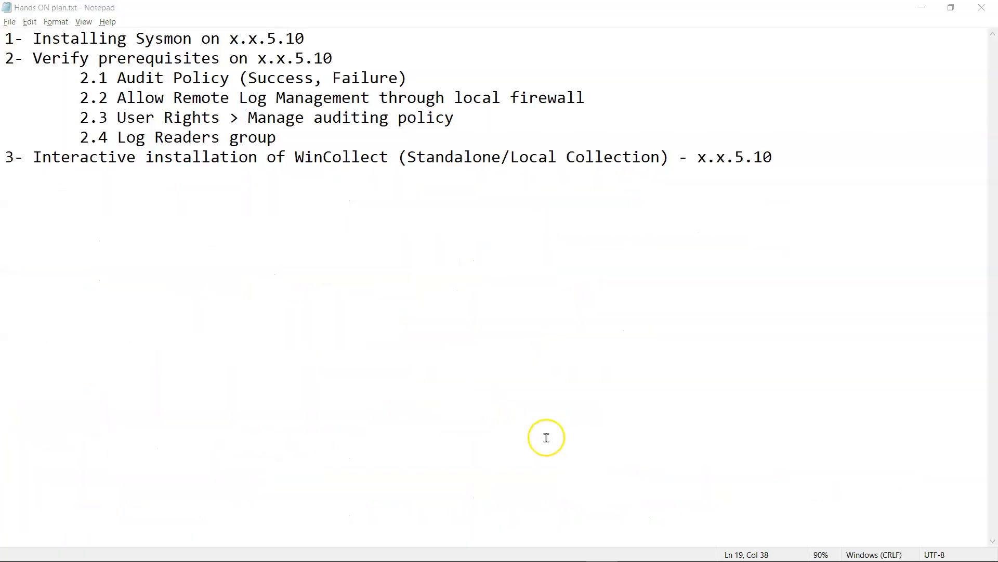
key(alt+Tab)
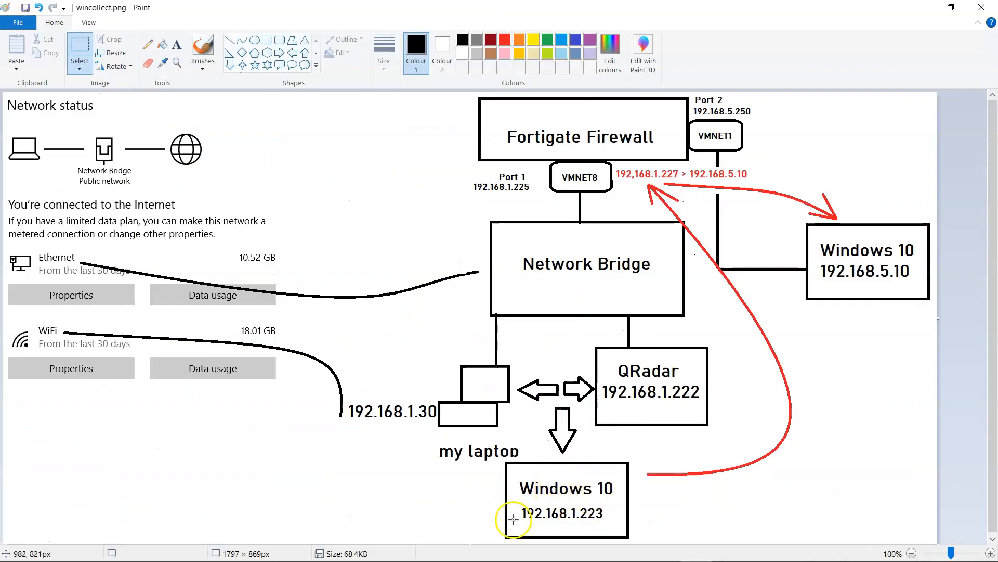
key(alt+Tab)
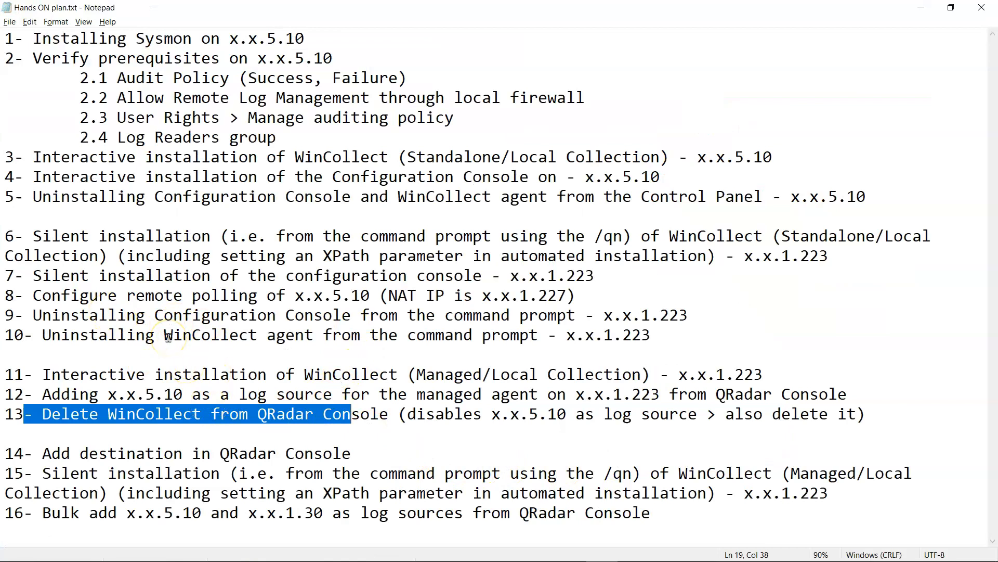
click(195, 409)
drag(43, 414, 866, 416)
click(768, 434)
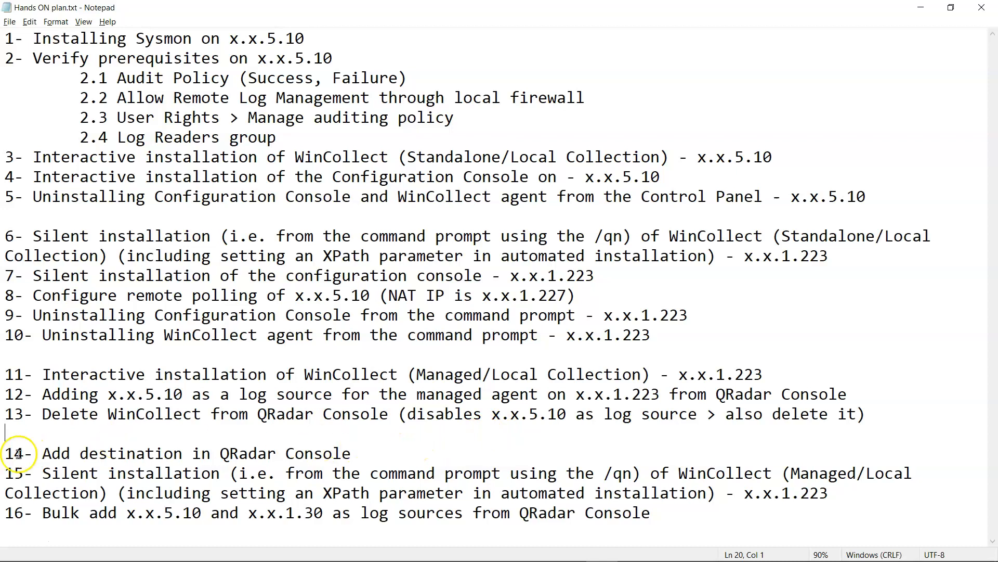
- Mark steps 14–16: adding a destination, the silent /qn managed install with XPath, and bulk log sources
drag(28, 457, 353, 454)
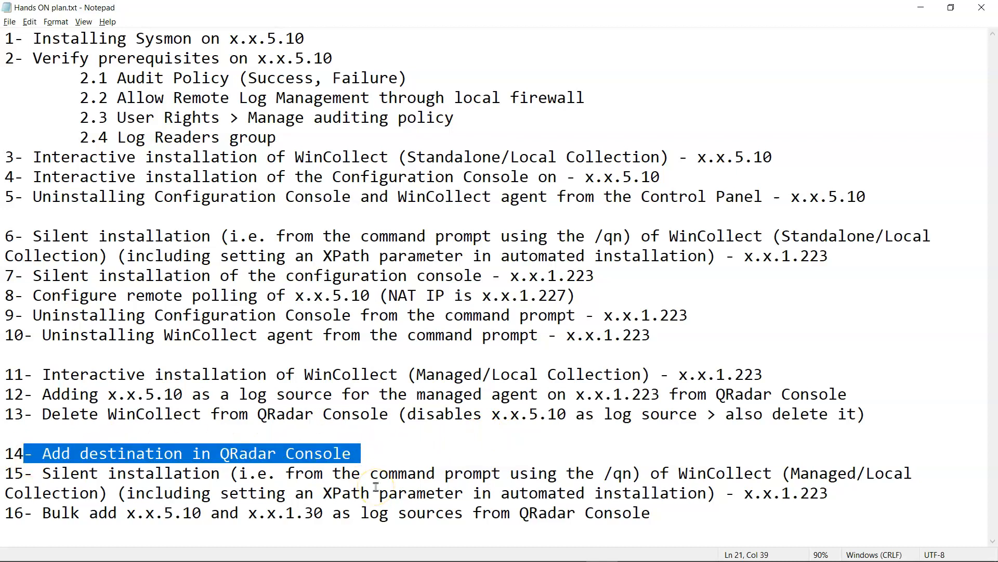
drag(6, 473, 310, 485)
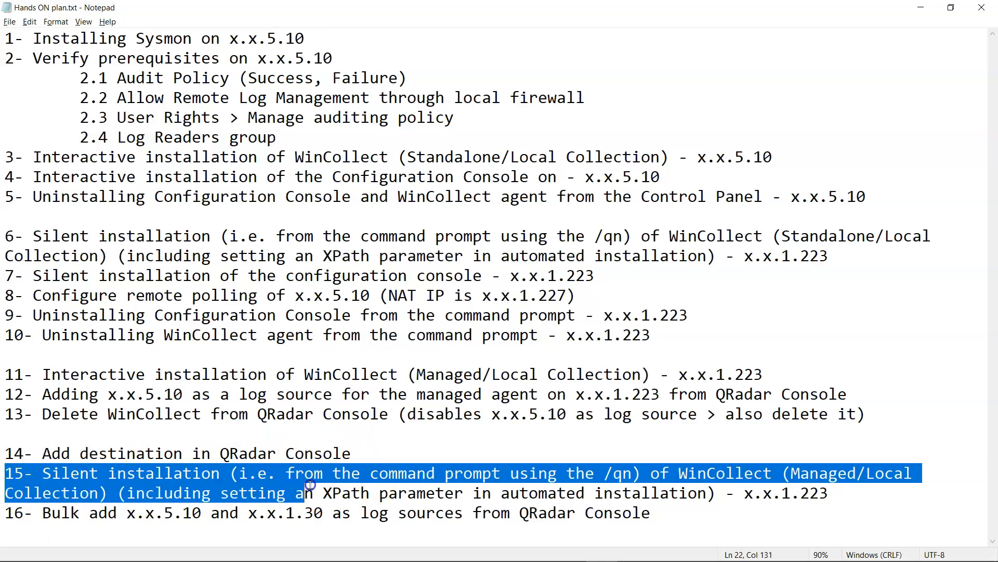
click(708, 494)
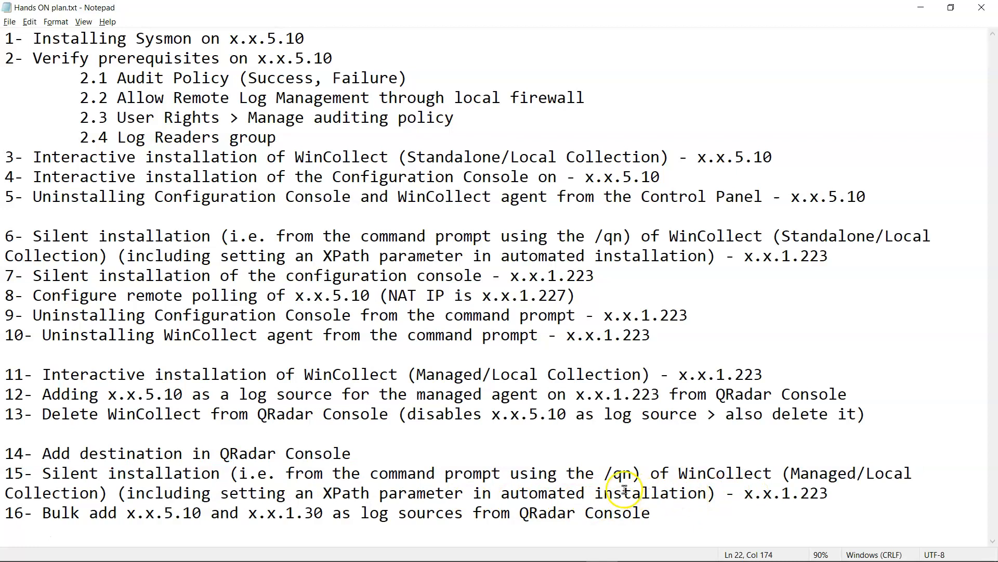
drag(633, 474, 473, 474)
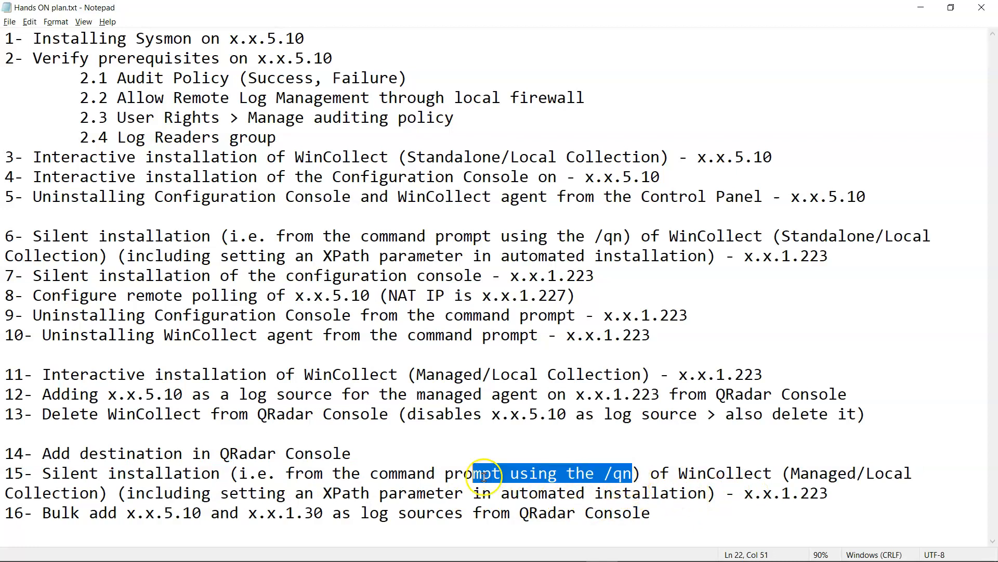
drag(193, 494, 491, 494)
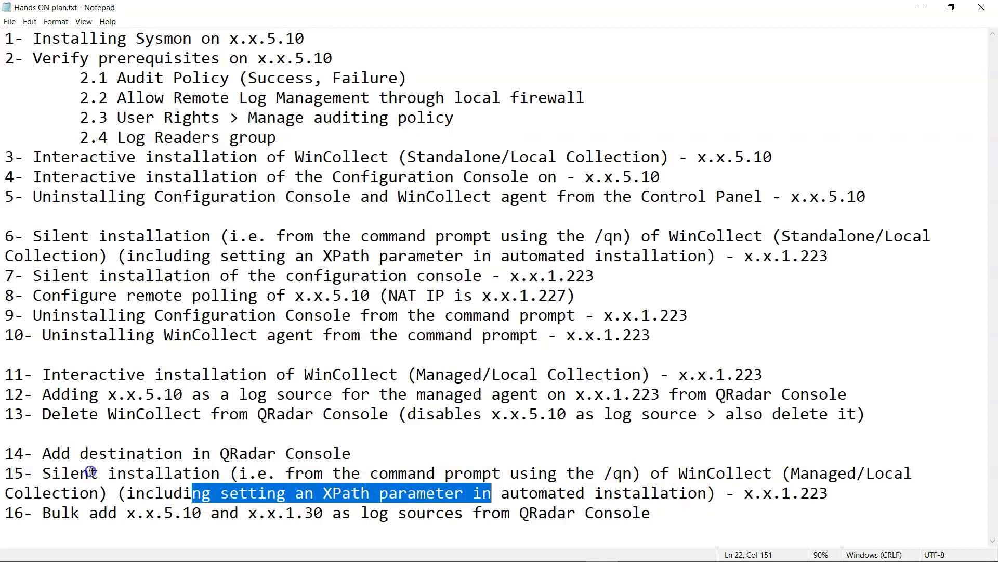
click(102, 384)
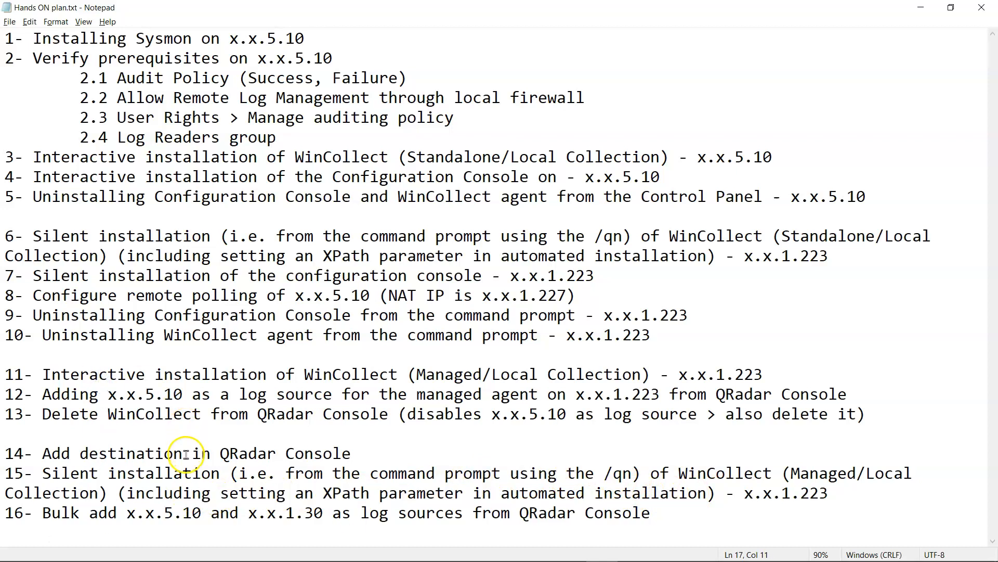
click(202, 492)
drag(144, 447, 446, 513)
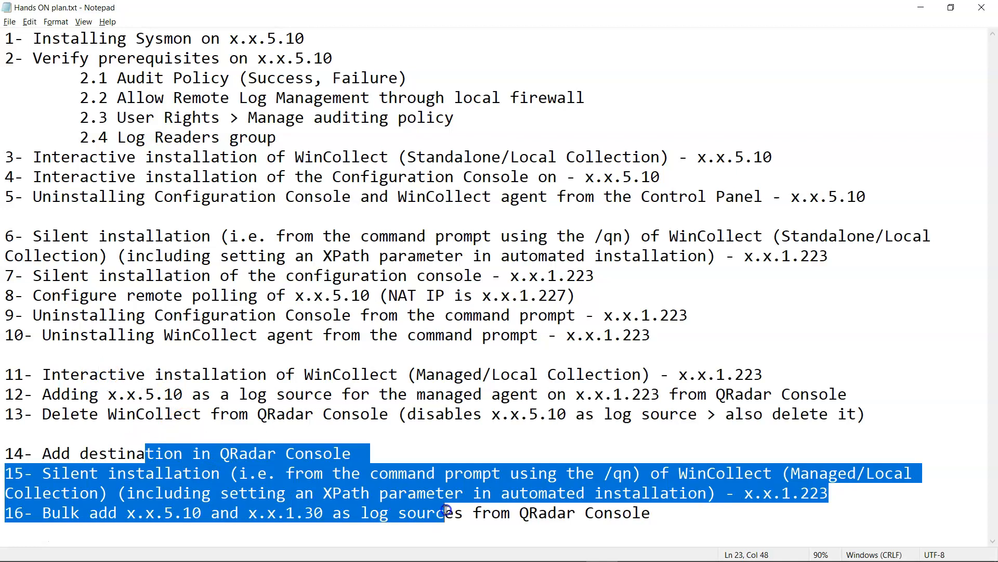
drag(693, 512, 5, 512)
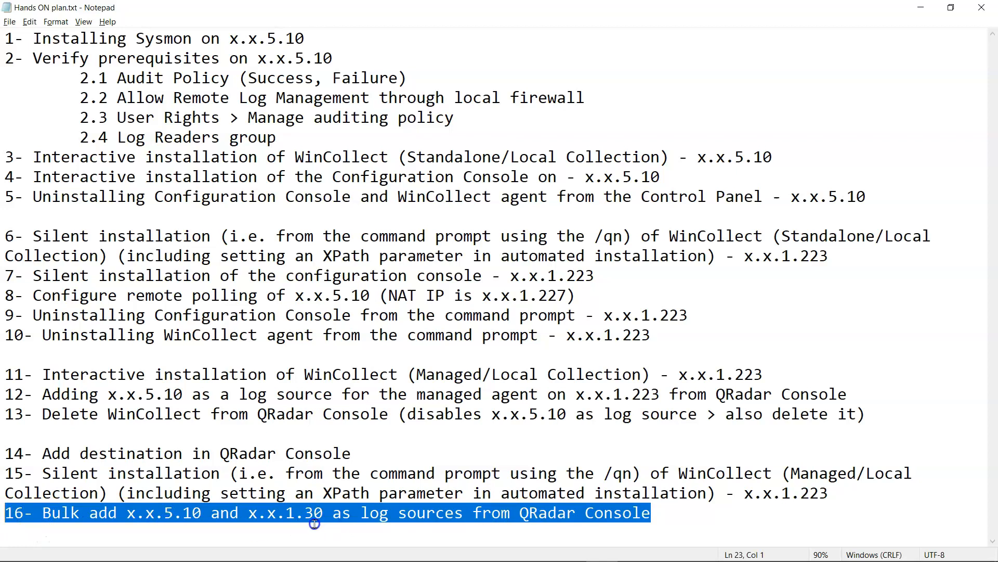
key(alt+Tab)
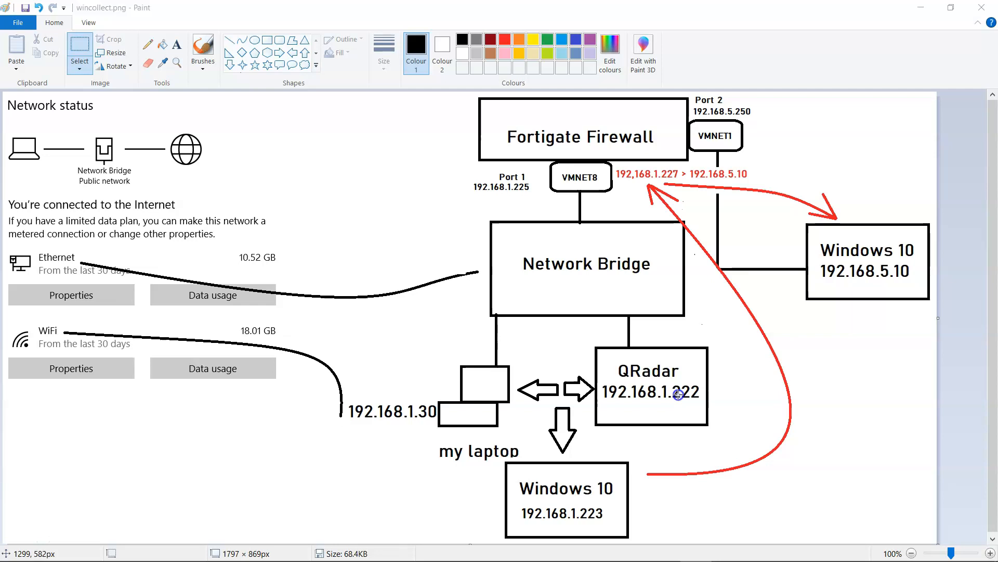
- Mark plan step 1, installing Sysmon on x.x.5.10, then bring up the browser's Sysmon guide
key(alt+Tab)
click(308, 43)
drag(308, 44, 6, 39)
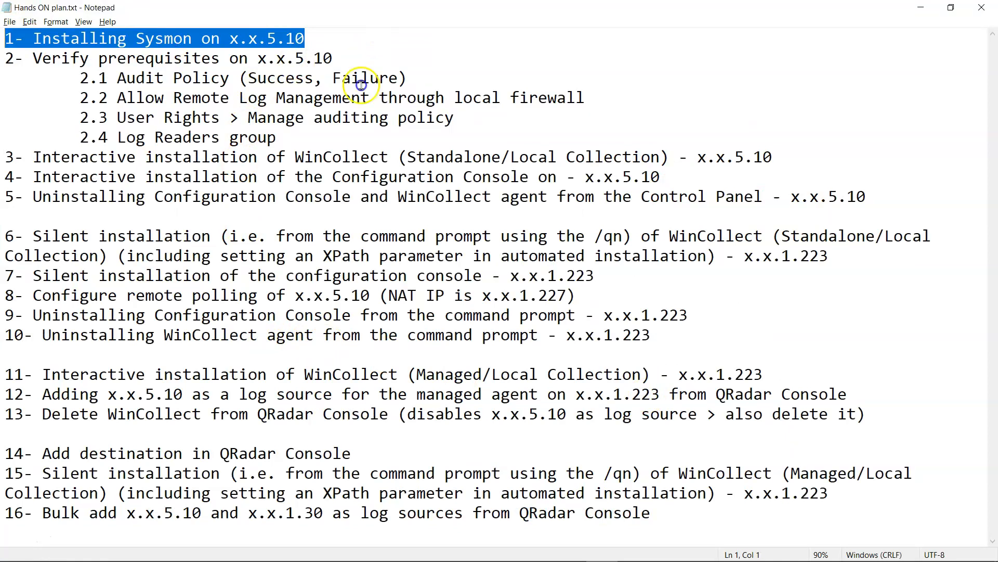
click(19, 535)
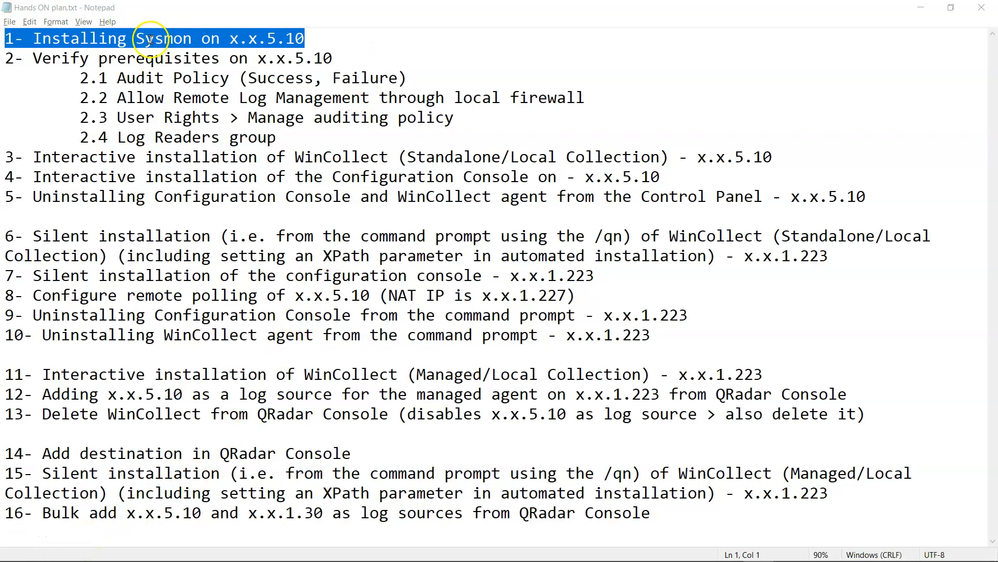
mouse_move(389, 555)
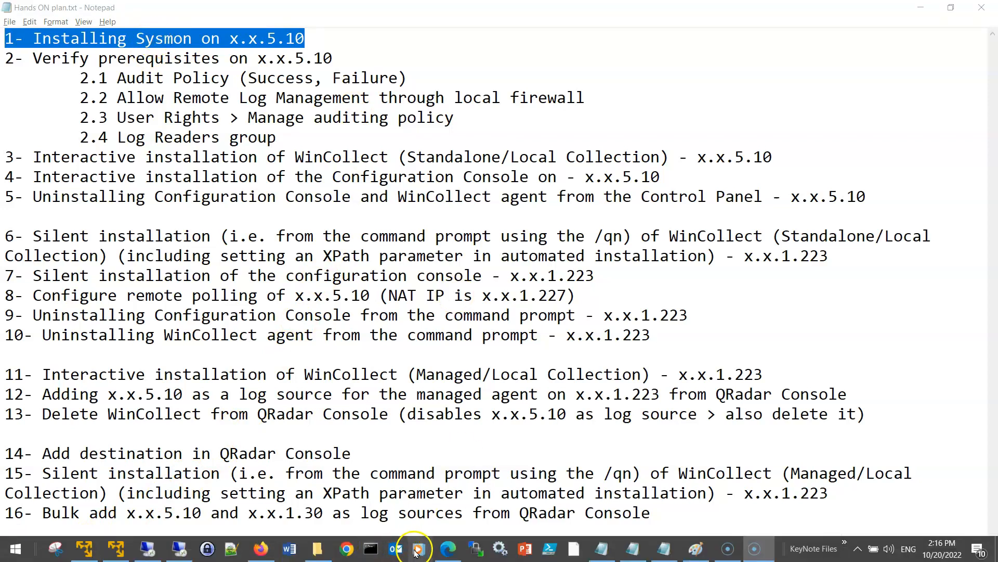
click(447, 548)
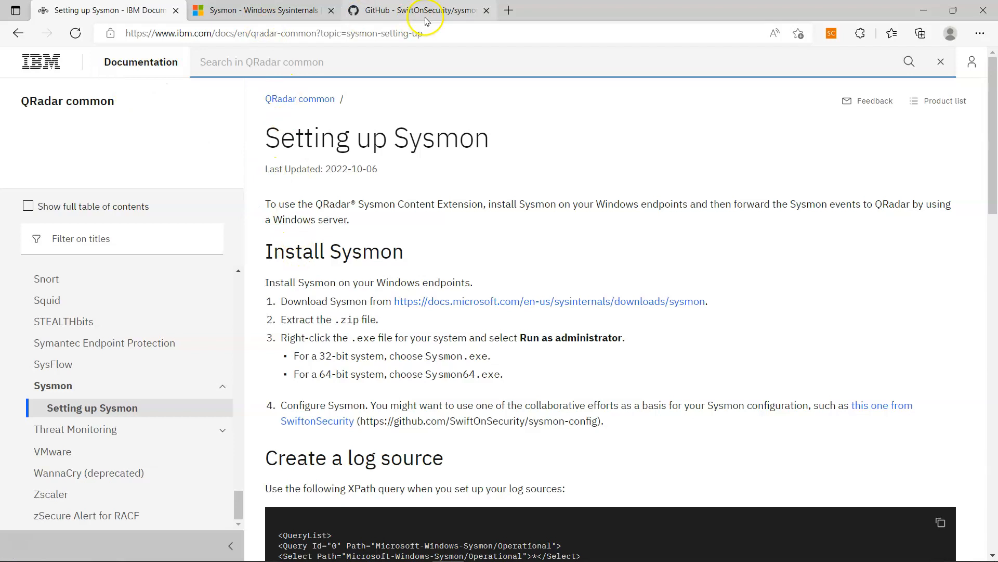
- Open the Microsoft Sysmon download and SwiftOnSecurity config links, viewing the Sysmon v14.1 page
click(523, 311)
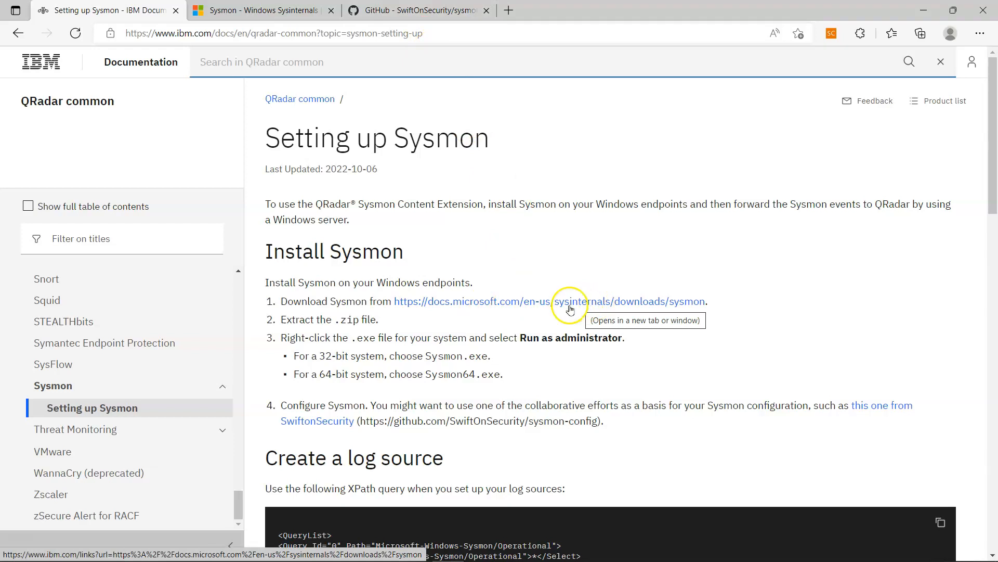
click(302, 430)
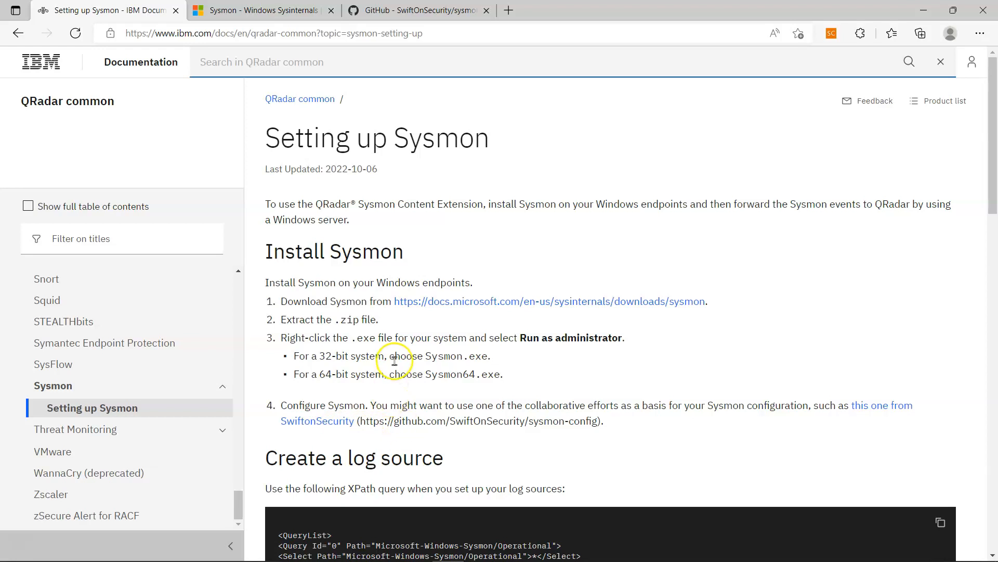
key(ctrl+Tab)
click(348, 308)
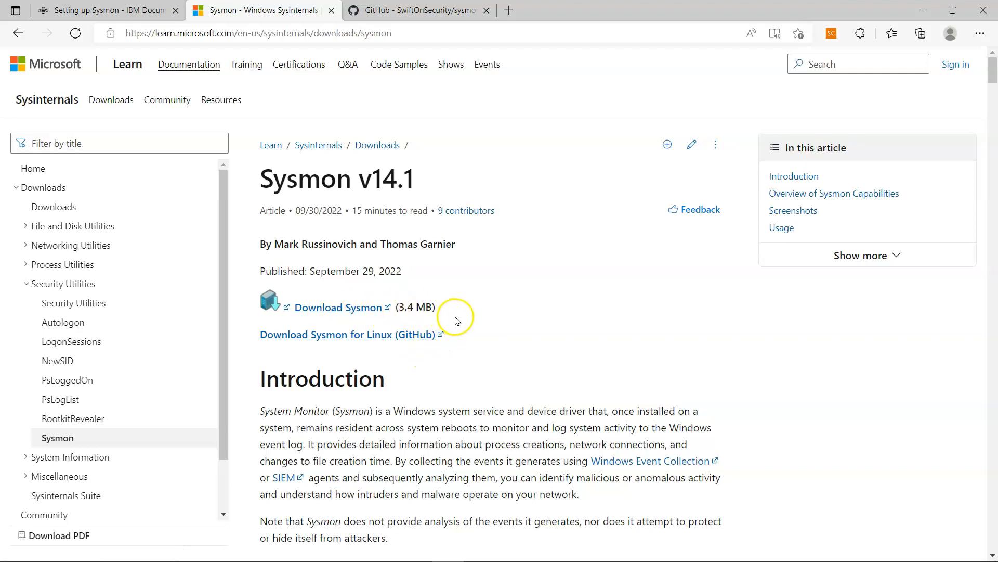
- Review IBM's 32-bit versus Sysmon64.exe choices, then view the Sysinternals and sysmon-config pages
click(130, 10)
drag(299, 355, 397, 370)
click(497, 372)
click(469, 379)
click(260, 11)
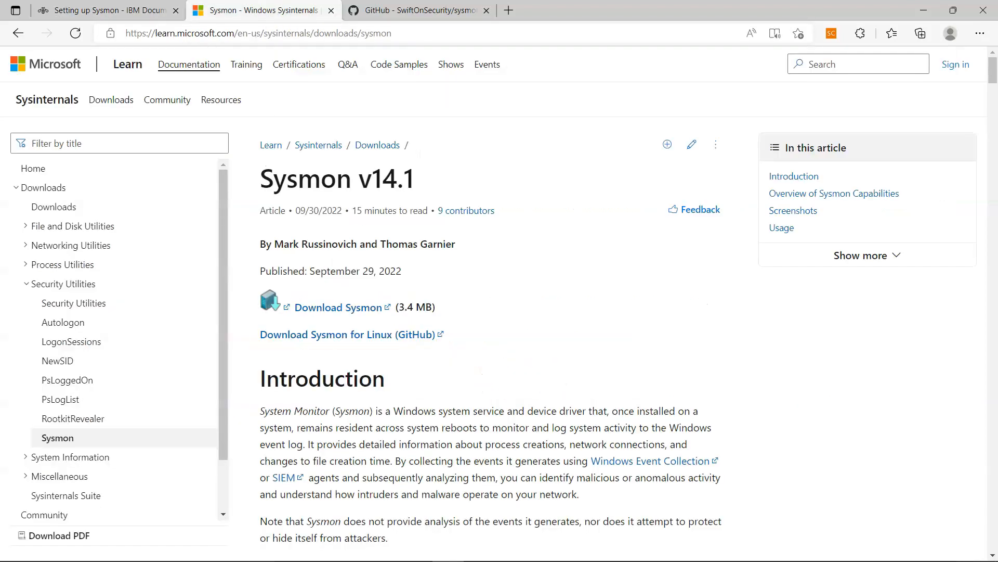
click(411, 10)
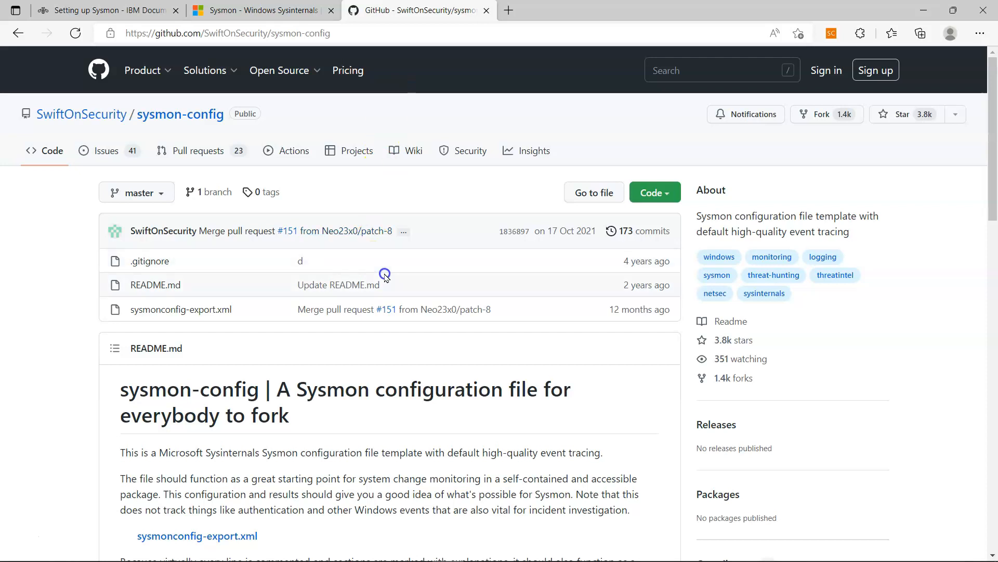
- Scroll the sysmon-config README to the Use section's install, update and uninstall commands
scroll(370, 327, down, 2)
scroll(370, 328, down, 3)
drag(305, 330, 130, 303)
click(89, 302)
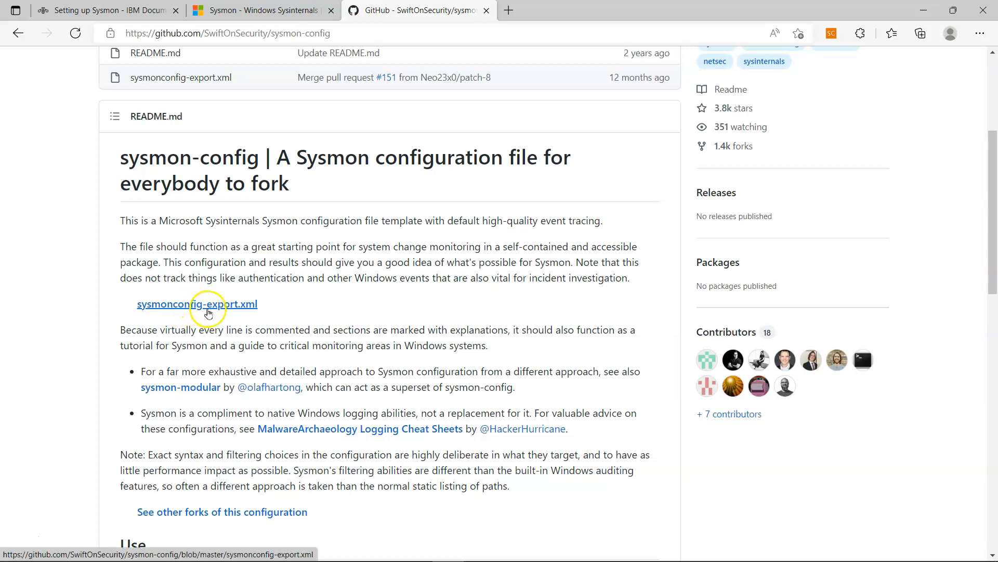
scroll(281, 306, up, 4)
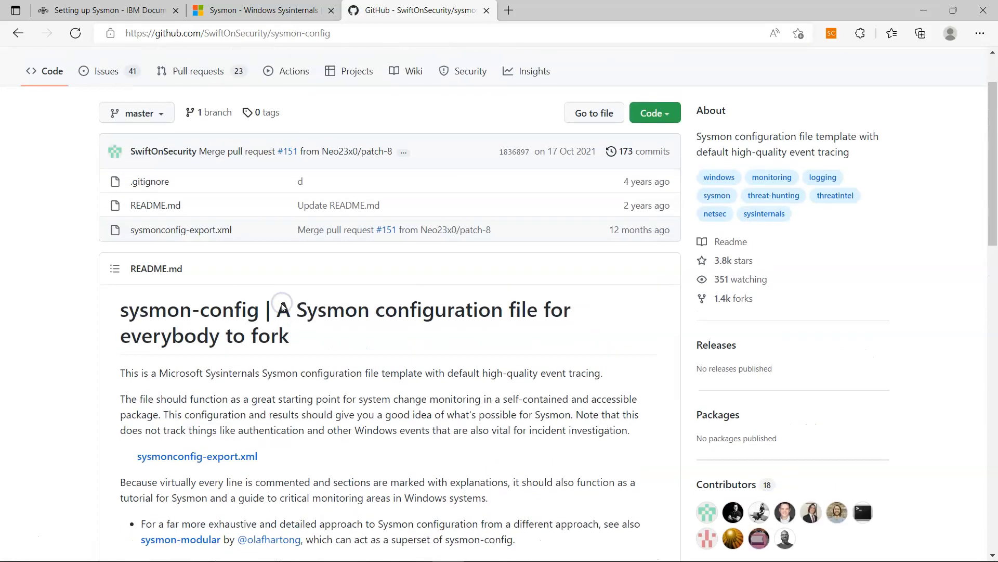
scroll(282, 307, down, 2)
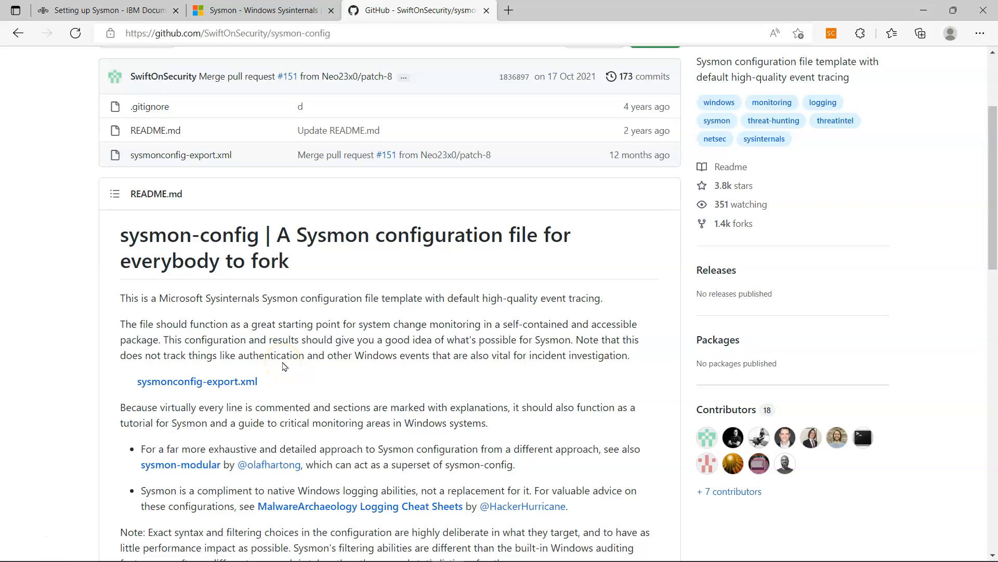
scroll(284, 366, up, 3)
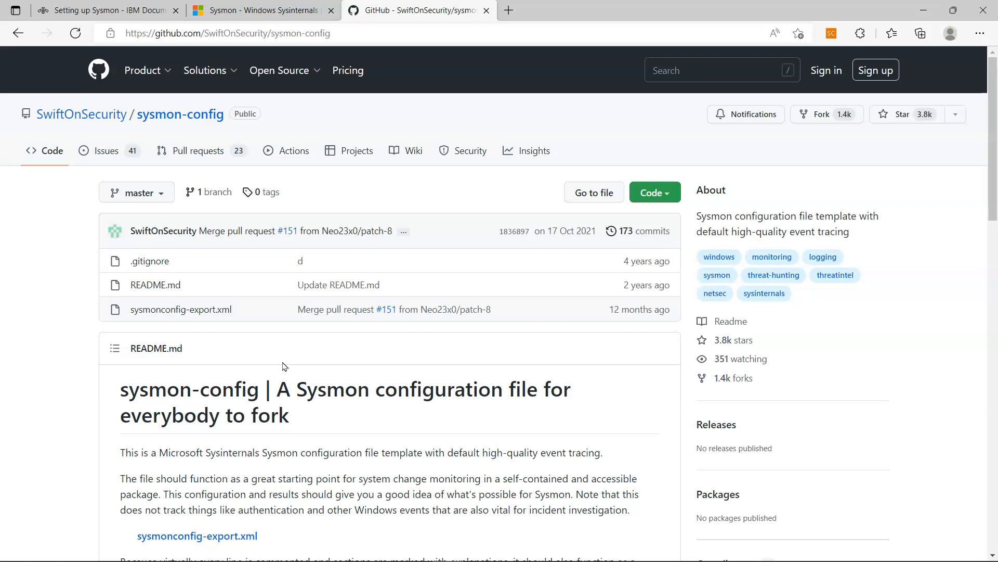
scroll(285, 367, down, 1)
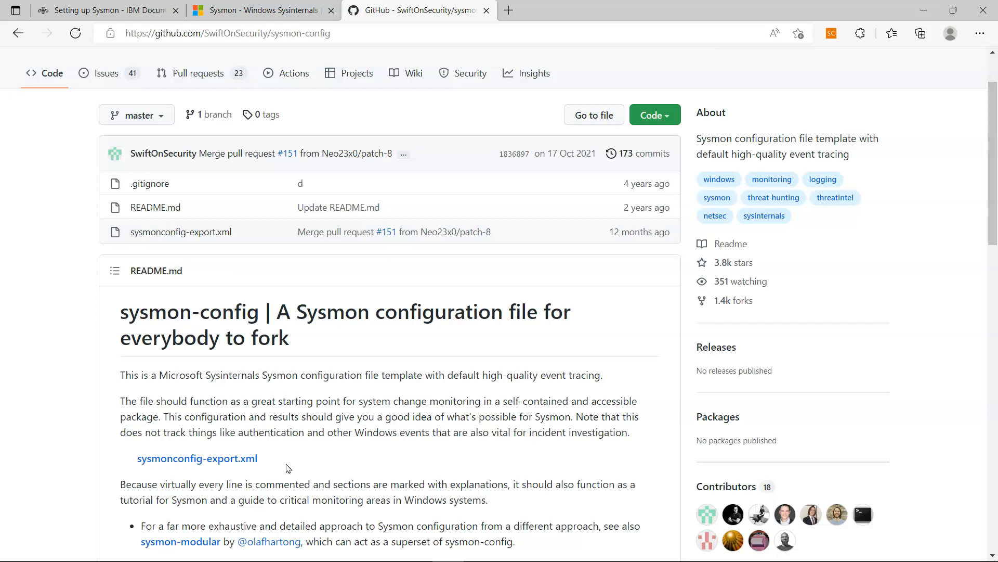
scroll(289, 468, up, 2)
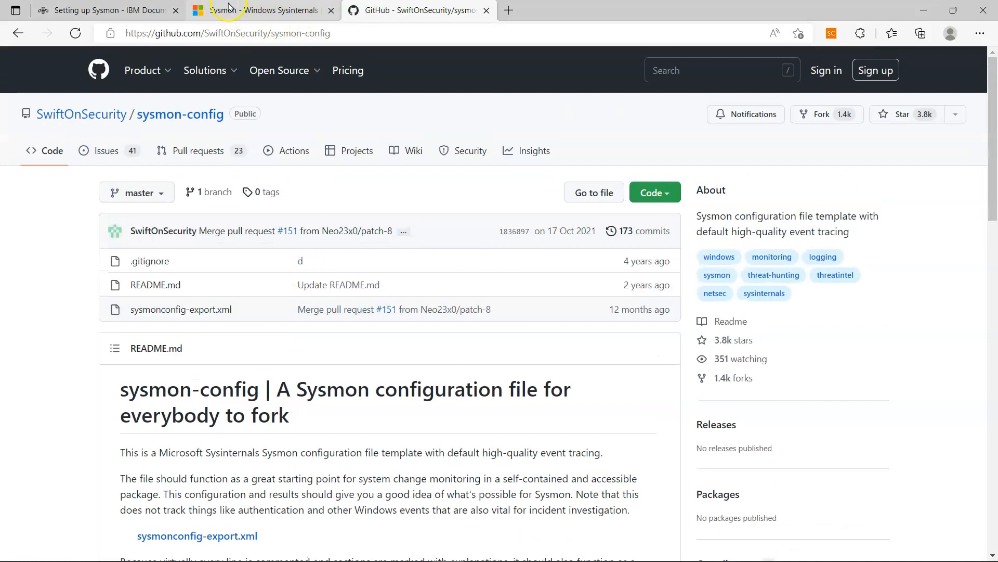
mouse_move(229, 7)
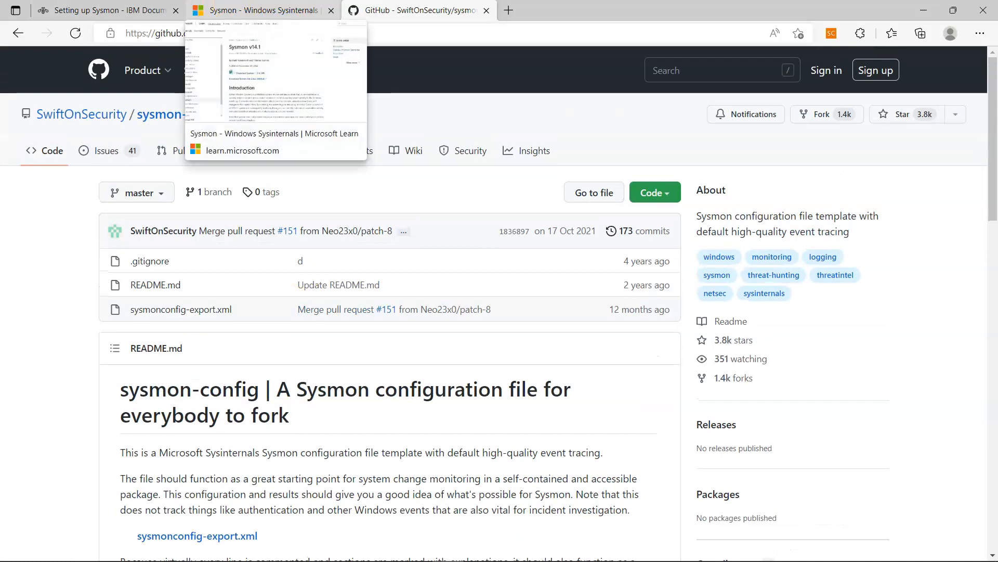
scroll(341, 307, down, 15)
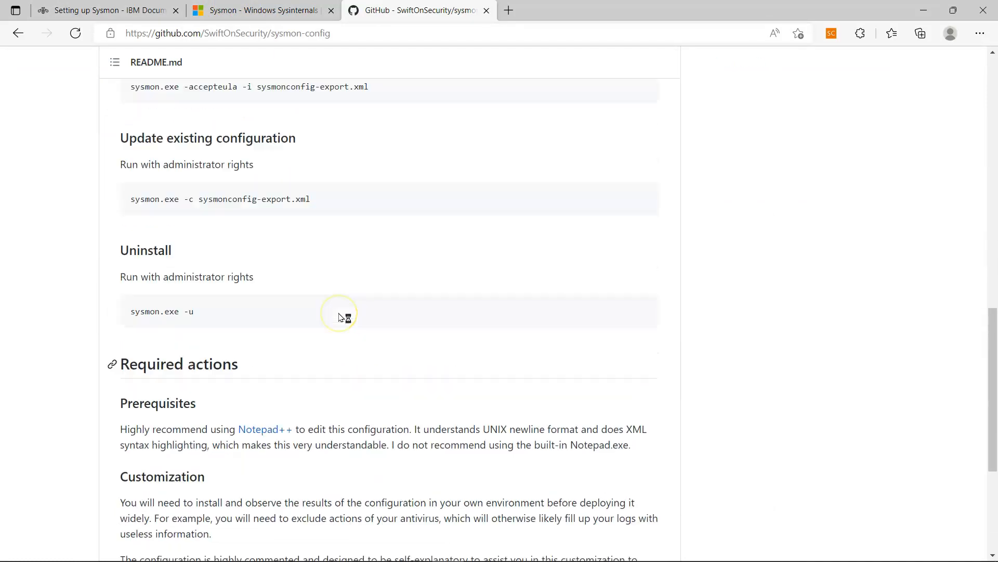
- Select the README's install command sysmon.exe -accepteula -i sysmonconfig-export.xml
scroll(342, 316, up, 3)
scroll(344, 317, down, 2)
drag(416, 185, 119, 194)
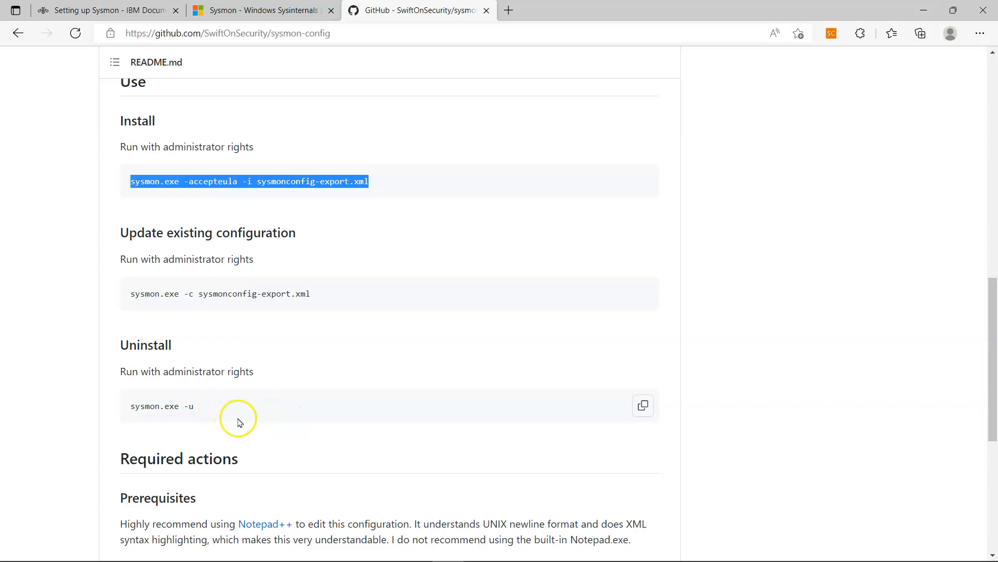
- Look over the network diagram in Paint and highlight steps 1–5 of the Notepad plan
mouse_move(343, 559)
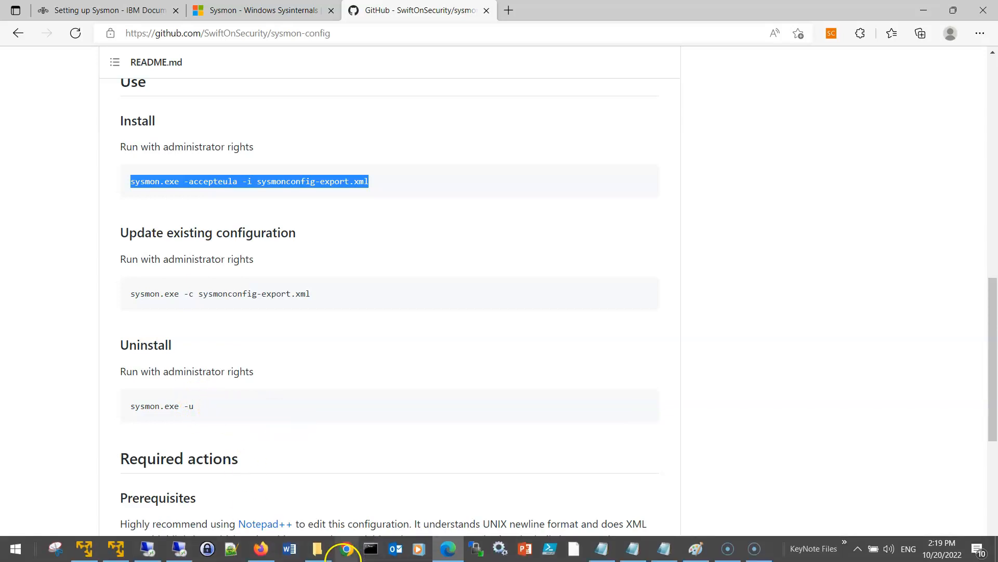
click(179, 549)
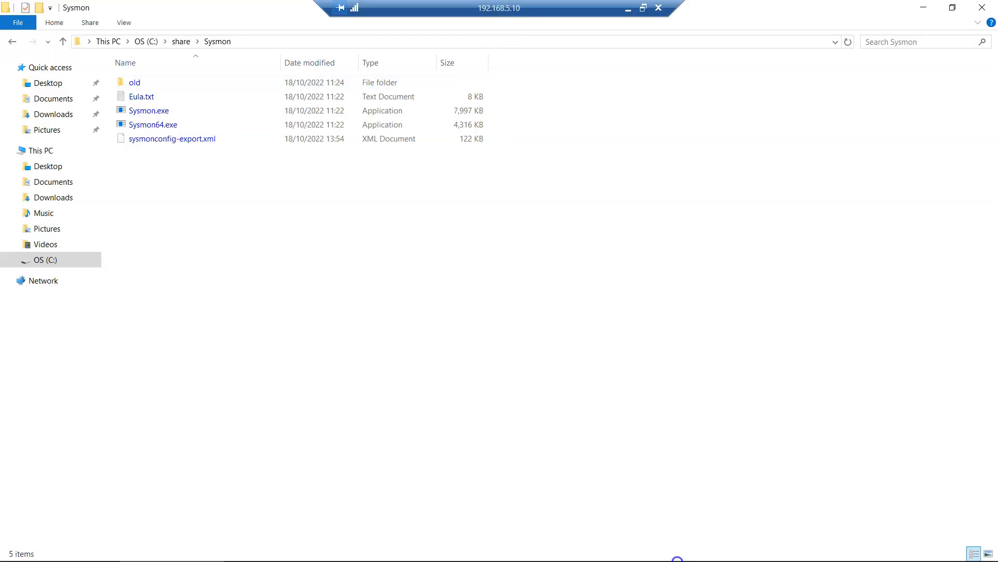
click(629, 8)
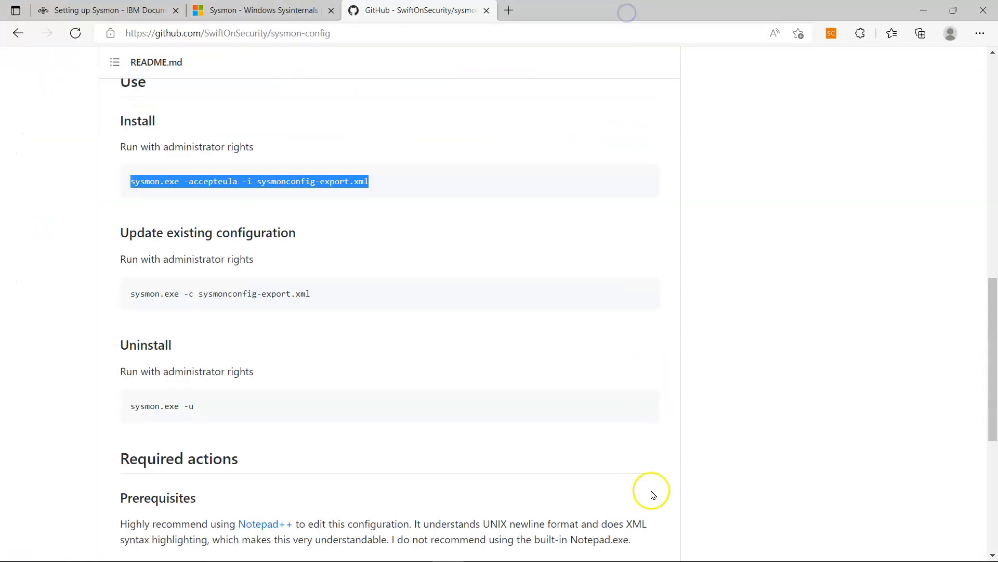
click(695, 548)
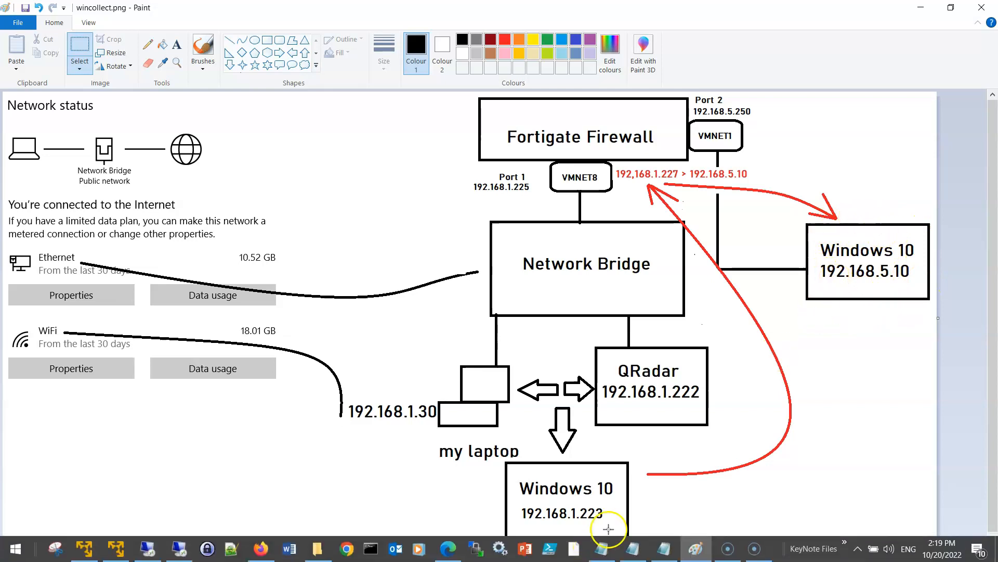
click(601, 548)
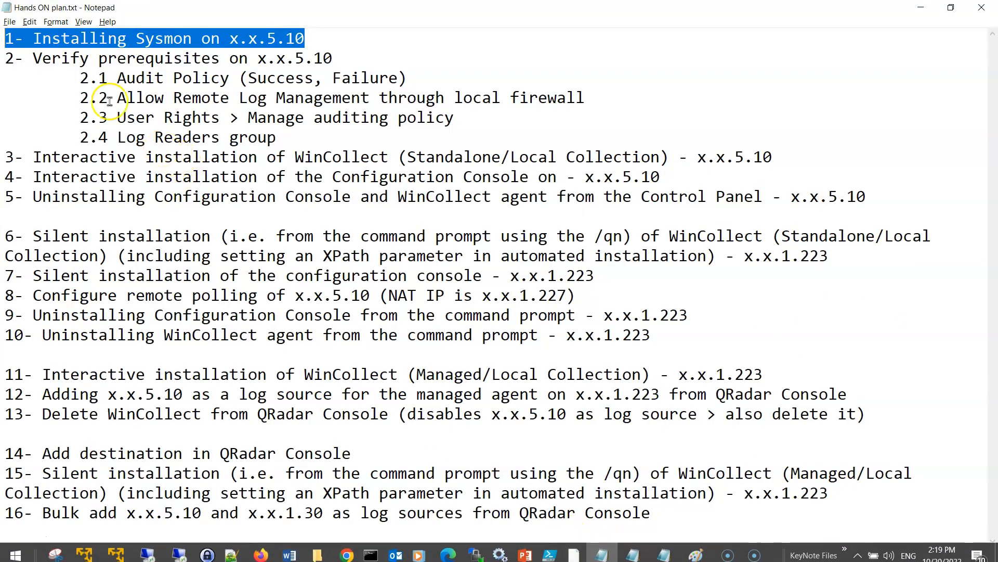
click(8, 36)
mouse_move(7, 35)
mouse_down()
mouse_move(819, 160)
mouse_move(885, 195)
mouse_up()
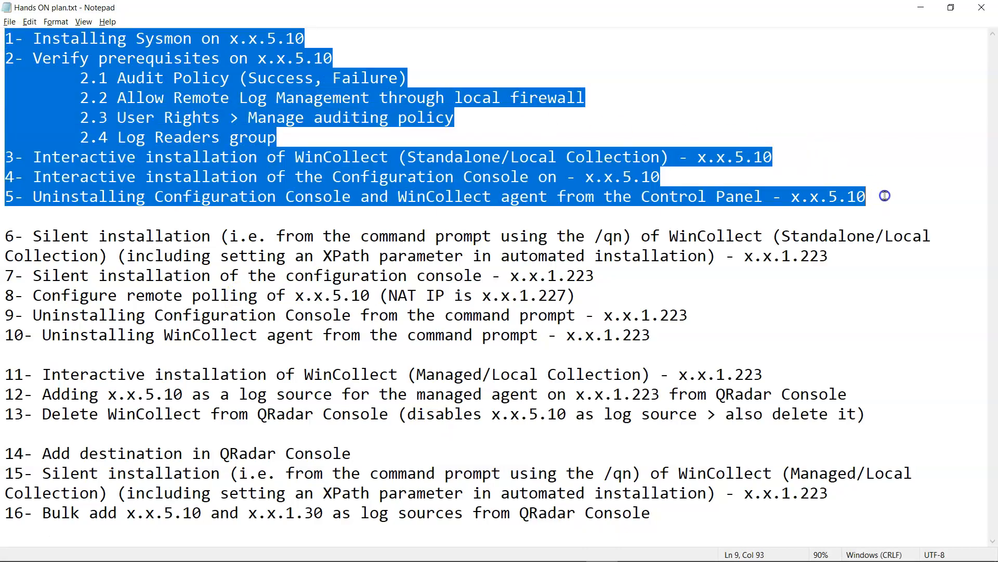
click(921, 7)
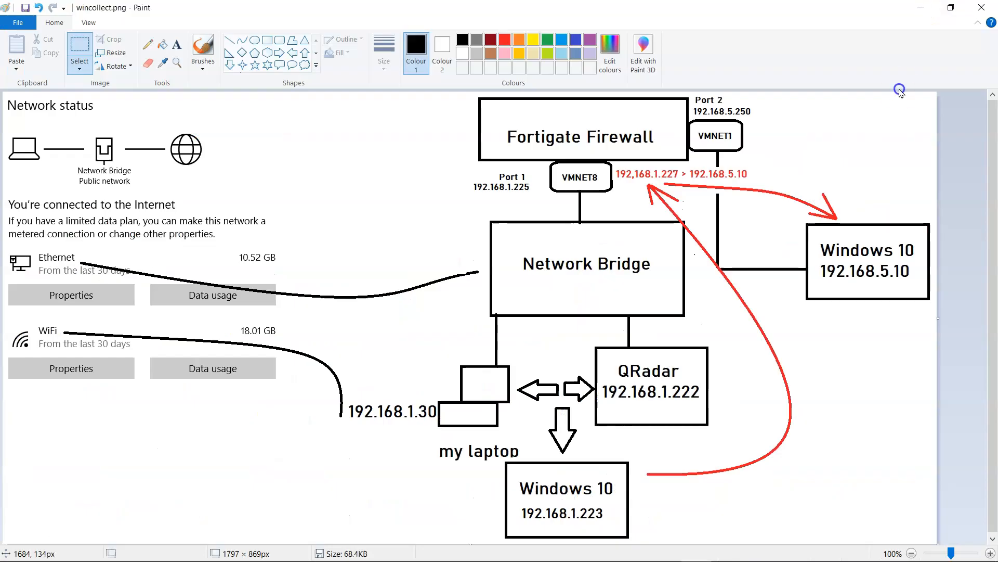
click(920, 7)
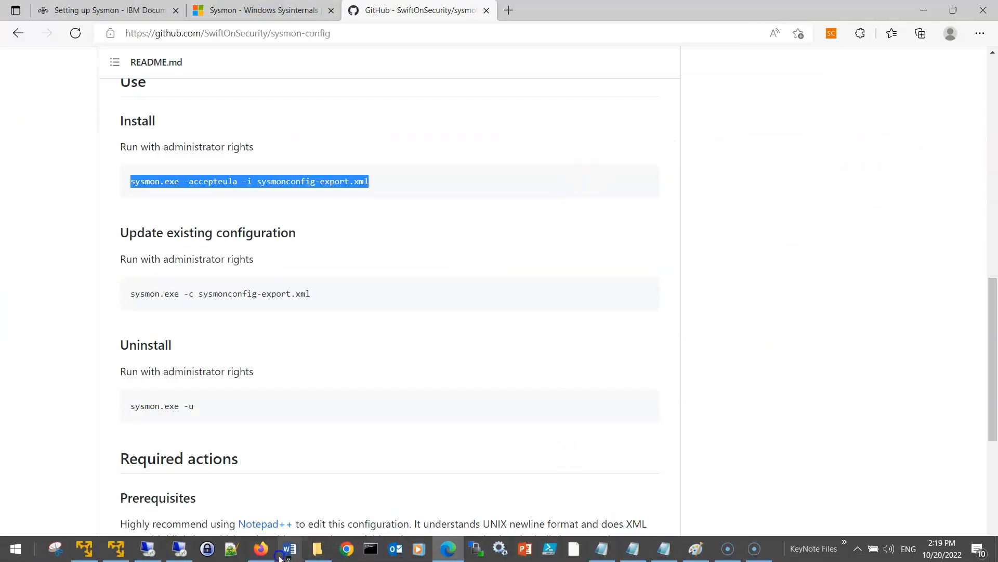
- On the remote machine, launch Command Prompt as administrator and approve the UAC prompt
click(185, 552)
click(187, 552)
key(super)
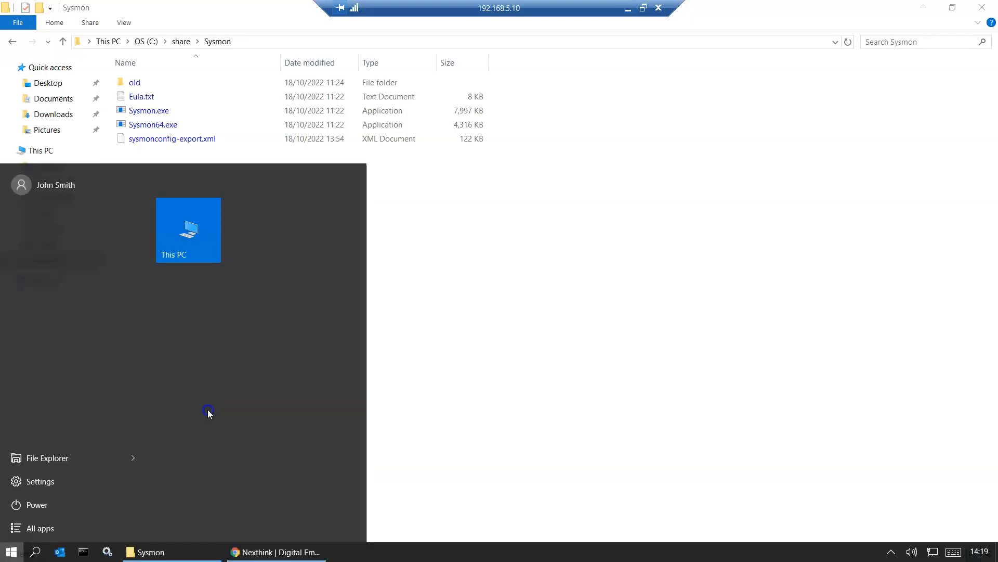
right_click(85, 554)
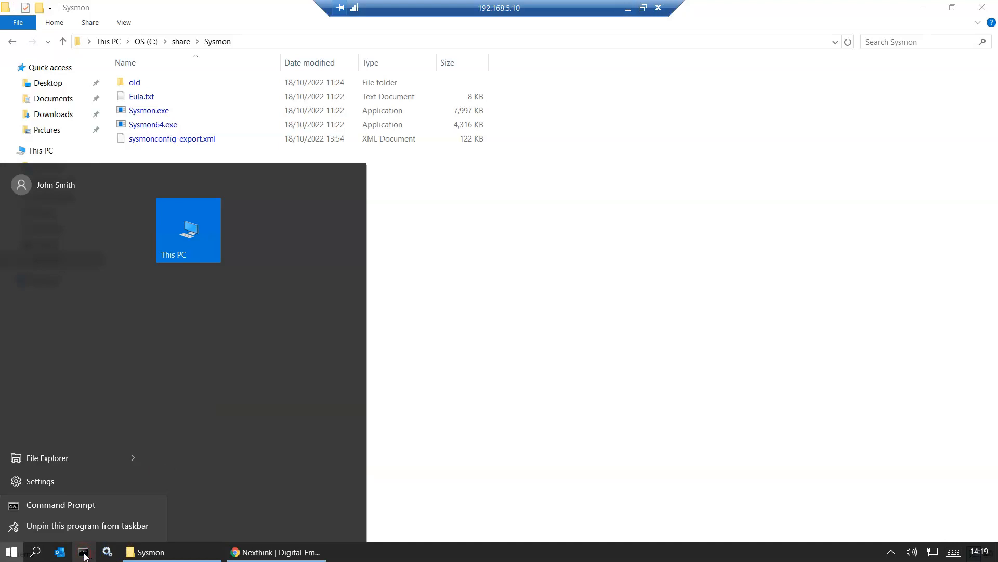
right_click(104, 514)
click(155, 450)
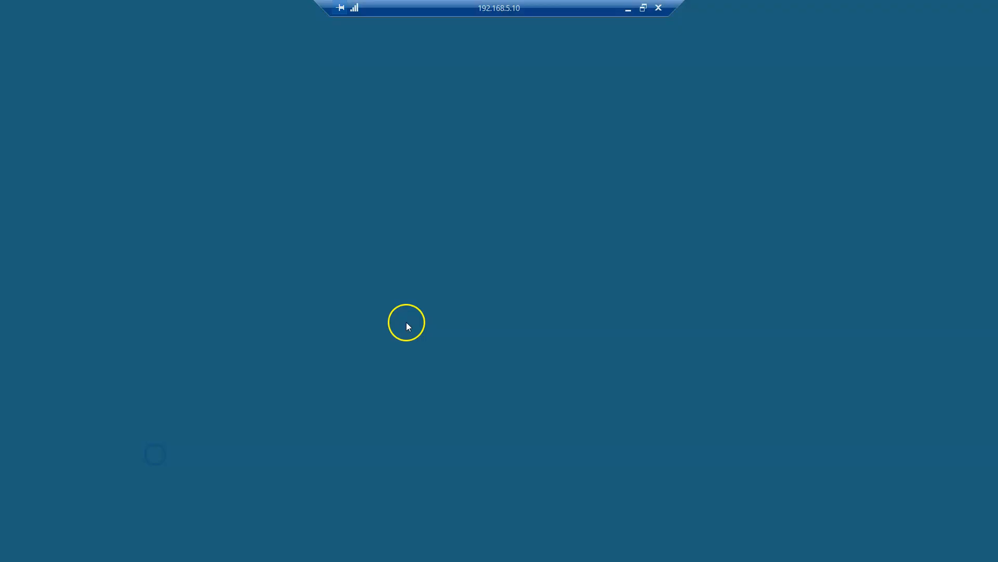
click(545, 292)
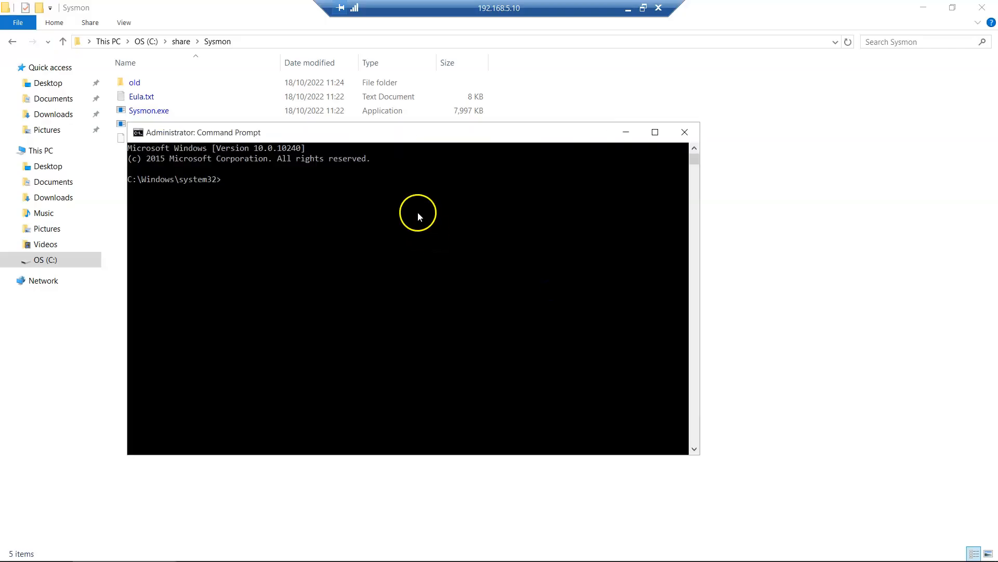
- Move the Command Prompt aside and change directory to C:\share\Sysmon
drag(424, 130, 523, 223)
text(cd )
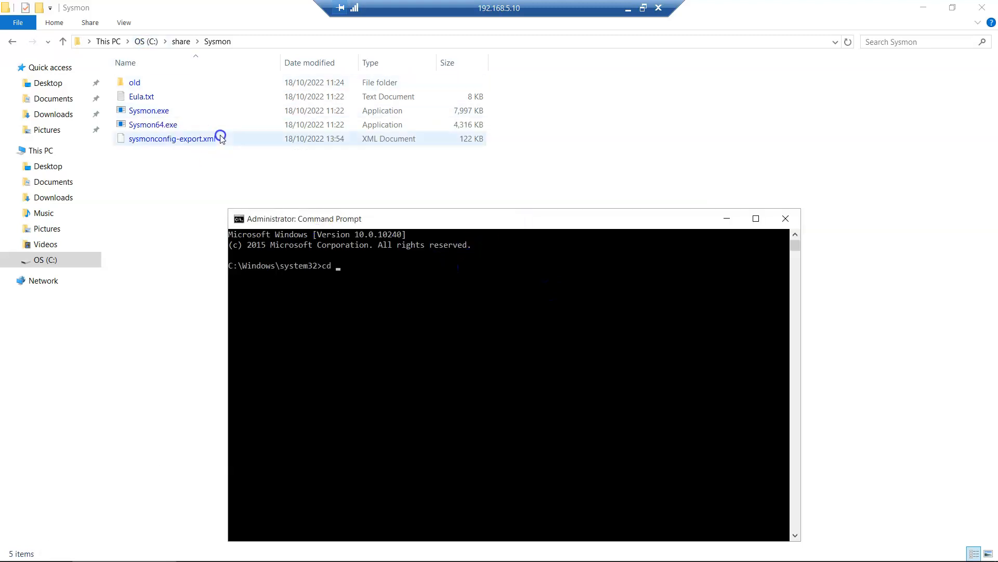
text(..)
key(Return)
text(cd)
key(Return)
text(cd share)
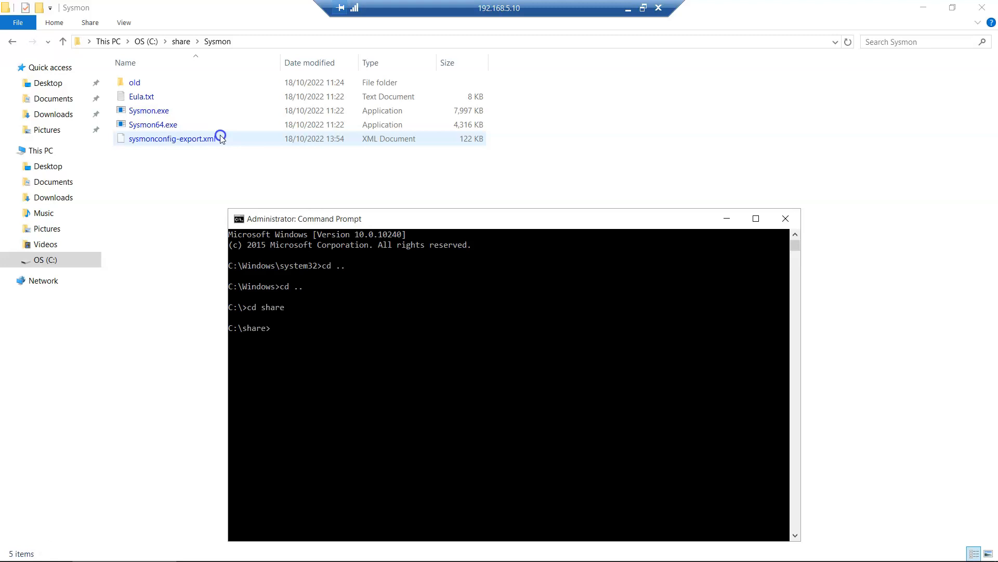
key(Tab)
key(Return)
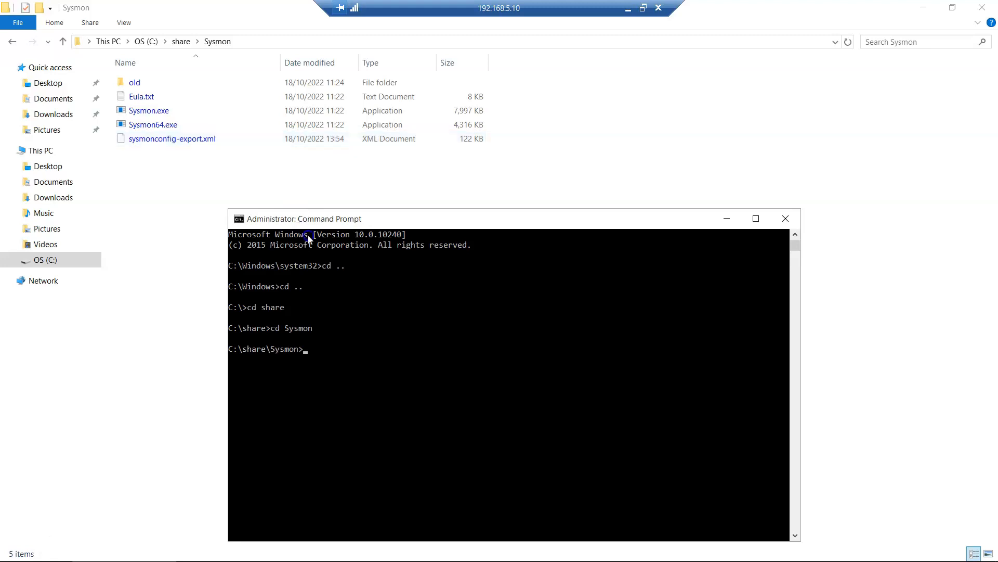
- Paste the Sysmon install command at the prompt and open sysmonconfig-export.xml in Notepad++
right_click(356, 269)
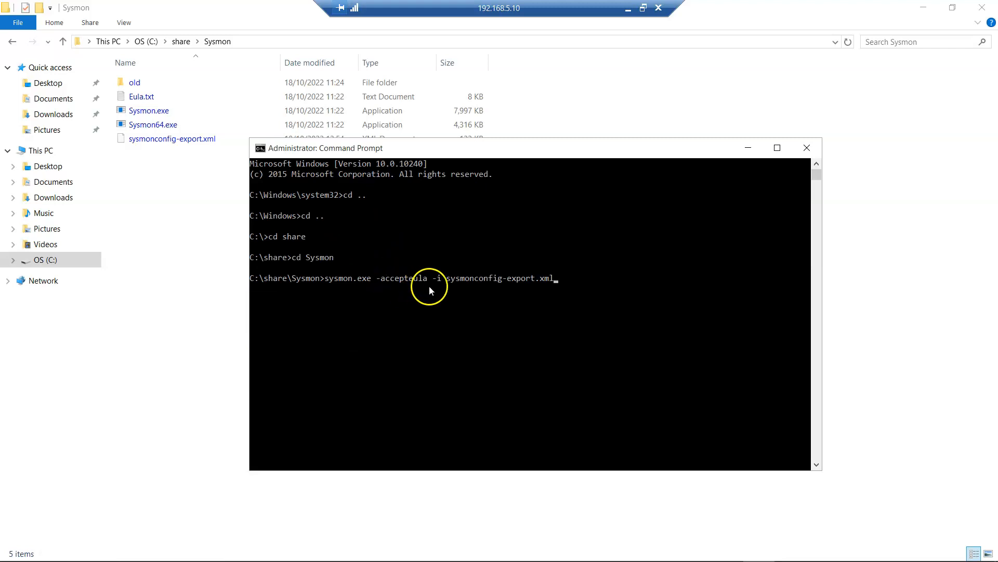
right_click(174, 140)
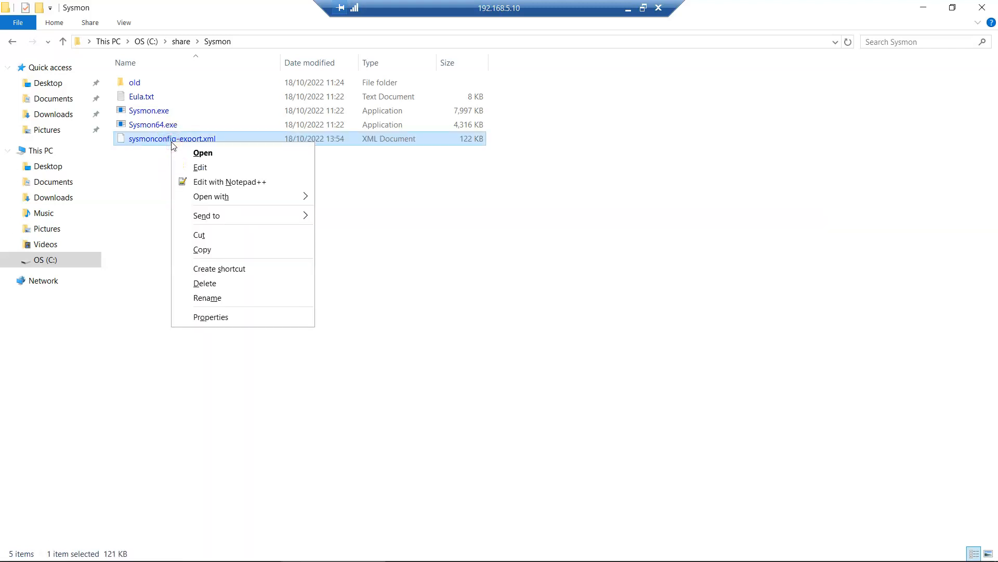
click(231, 182)
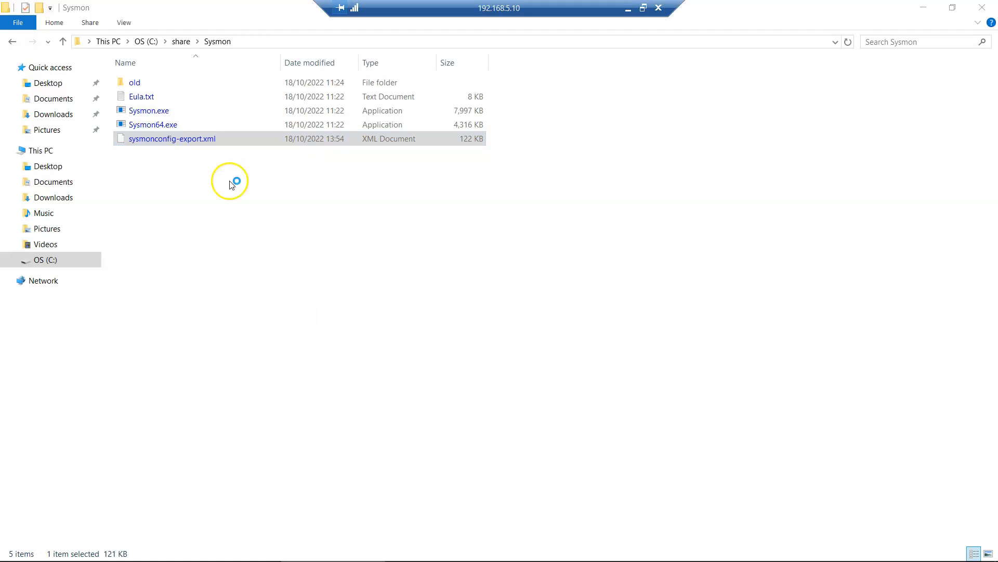
- Scroll to the top of sysmonconfig-export.xml and inspect its header comment and source version line
scroll(230, 181, up, 8)
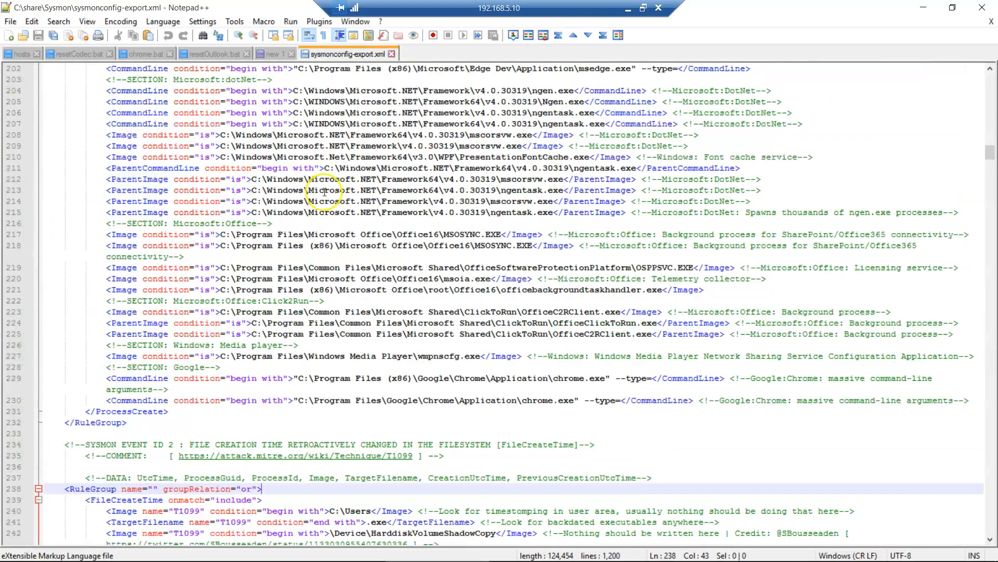
drag(997, 96, 997, 59)
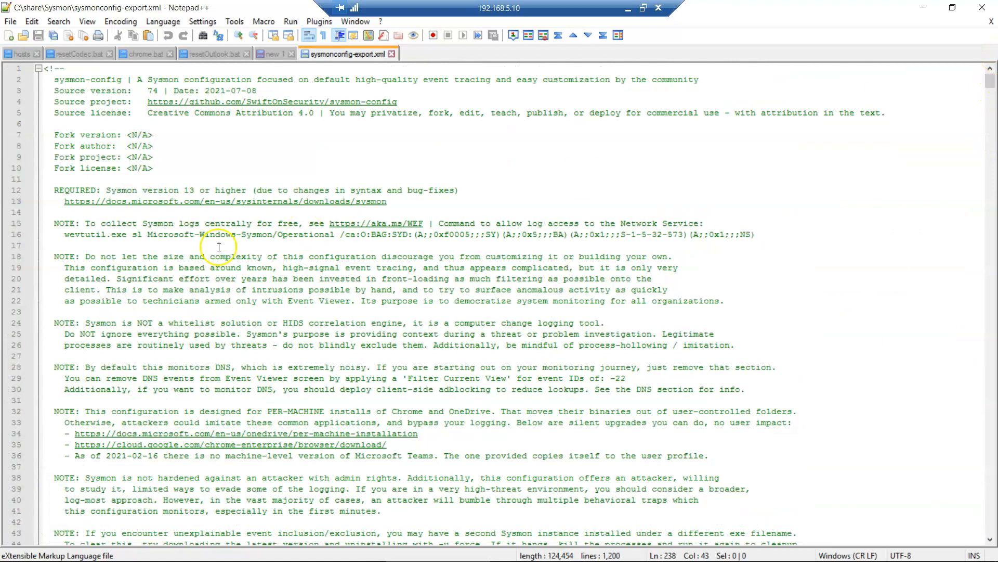
click(256, 91)
drag(255, 91, 183, 92)
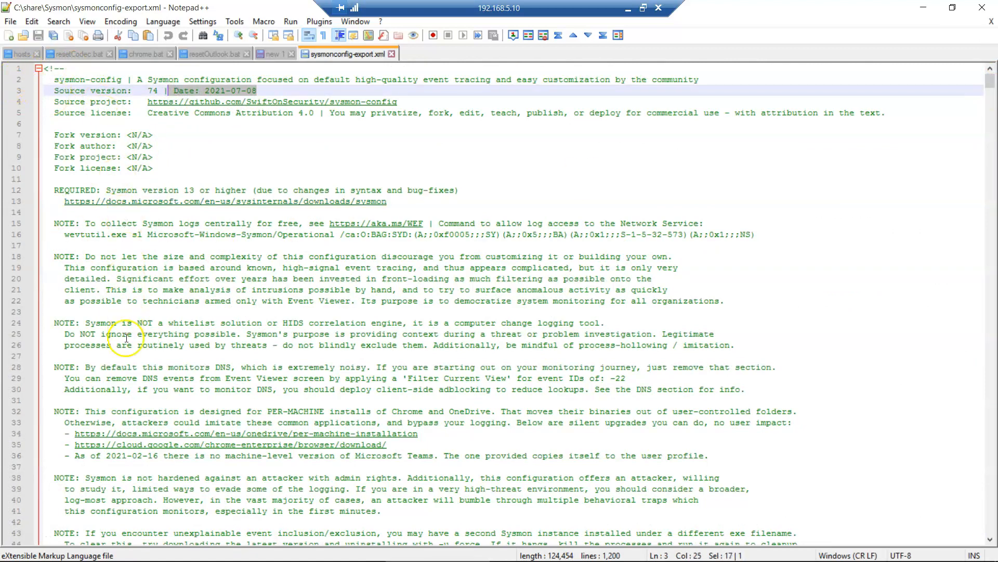
drag(65, 68, 46, 66)
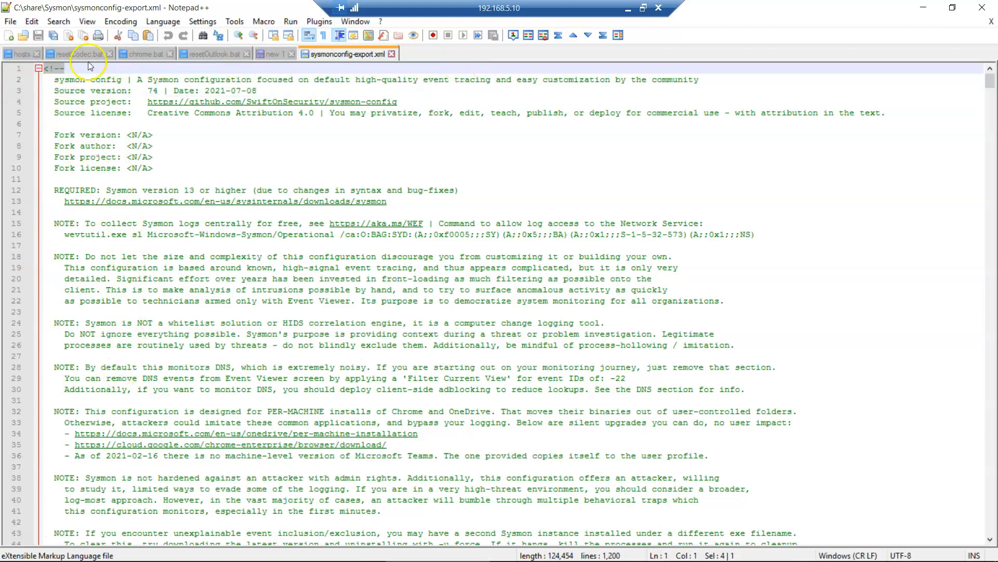
click(65, 69)
click(162, 23)
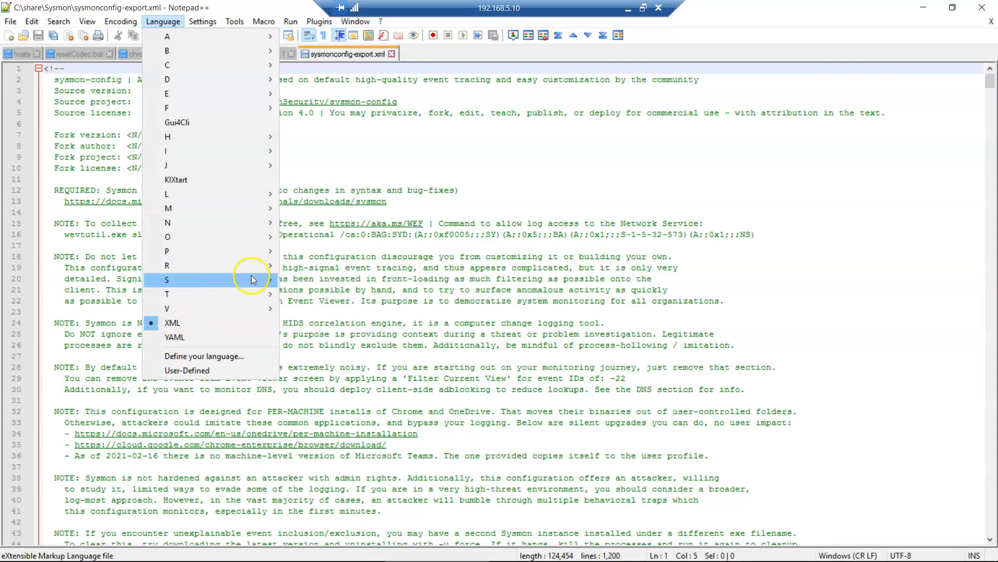
click(98, 225)
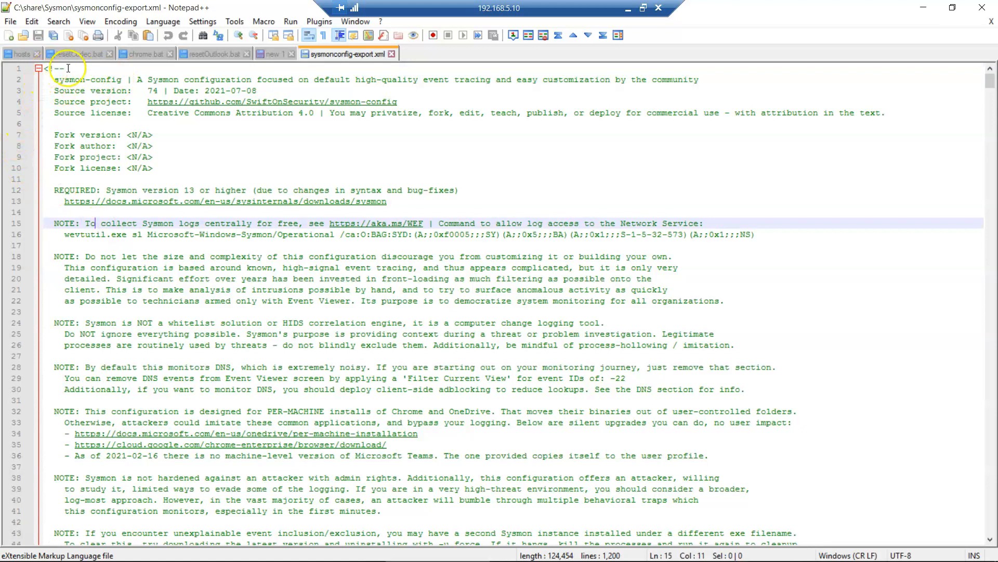
- Highlight the 2021-07-08 date on the source version 74 header line
drag(83, 68, 44, 68)
scroll(87, 174, down, 11)
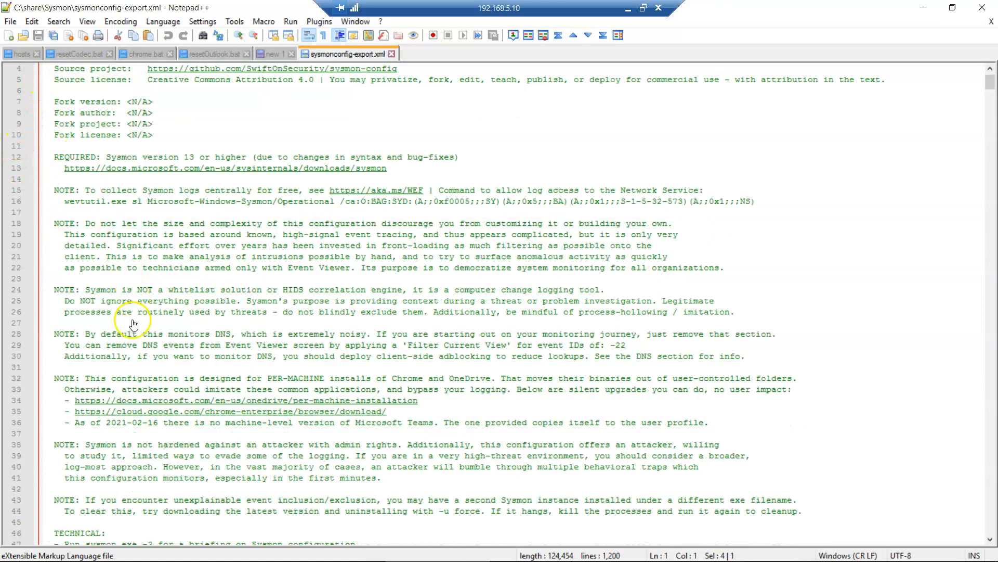
click(73, 367)
scroll(158, 332, up, 11)
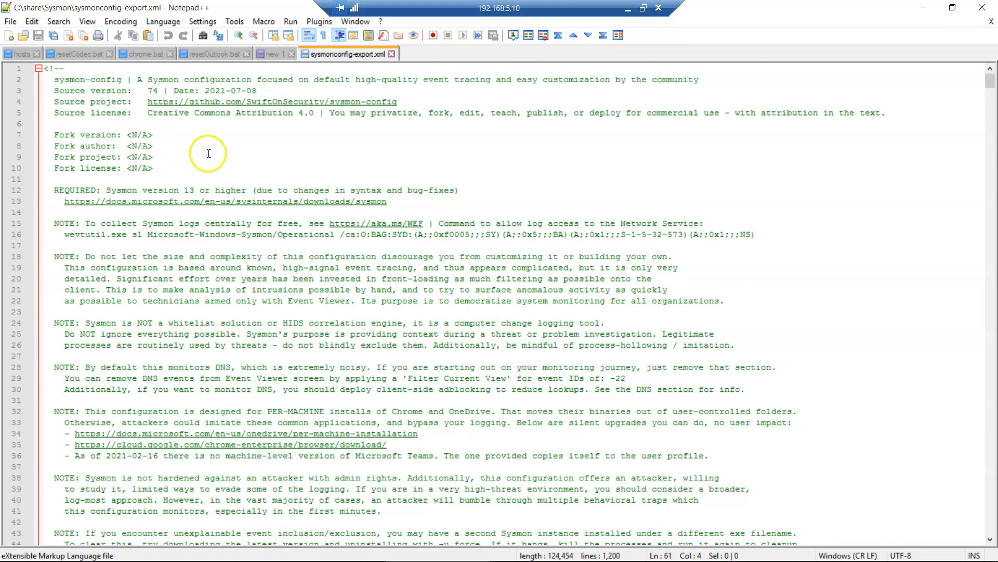
click(257, 86)
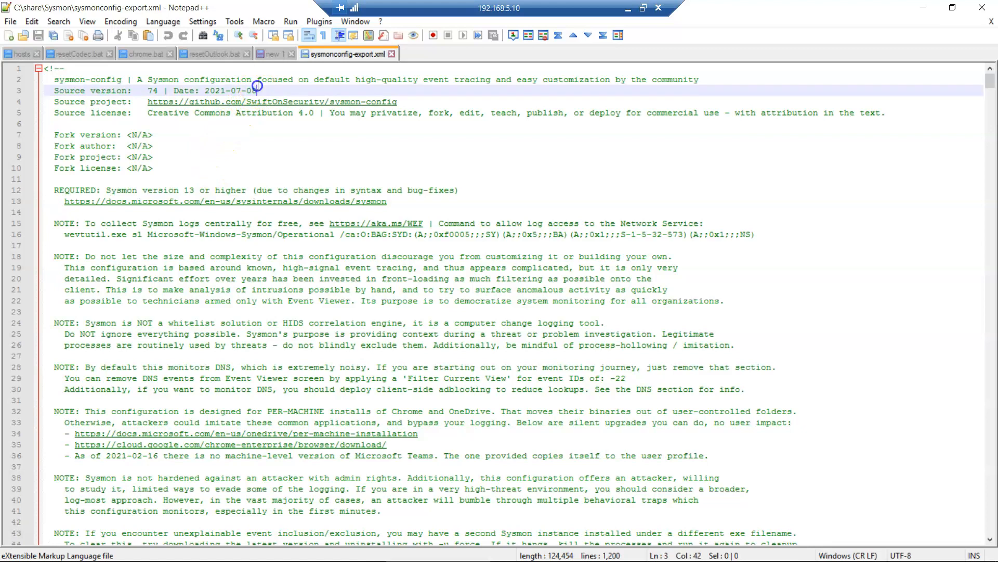
drag(251, 91, 196, 91)
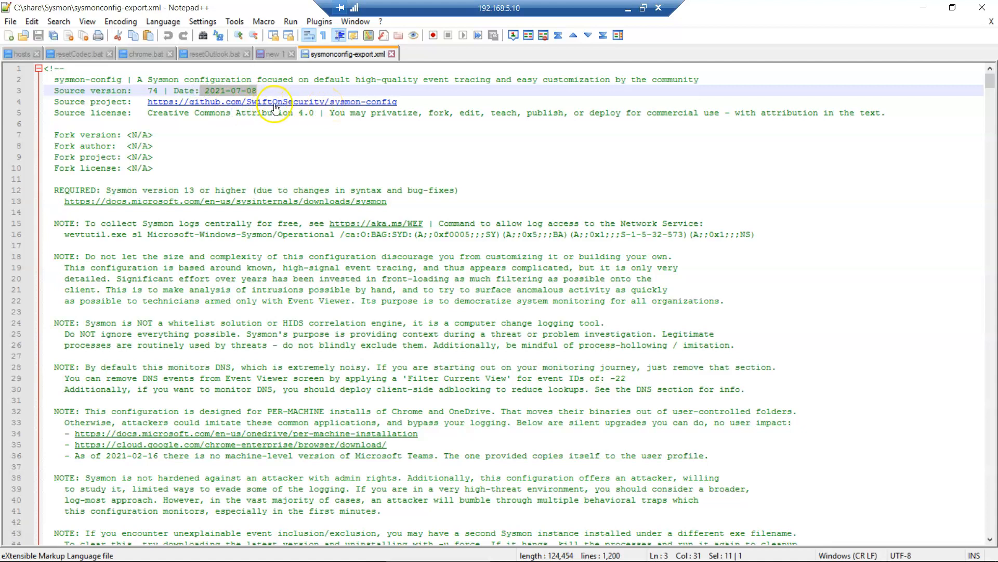
click(315, 89)
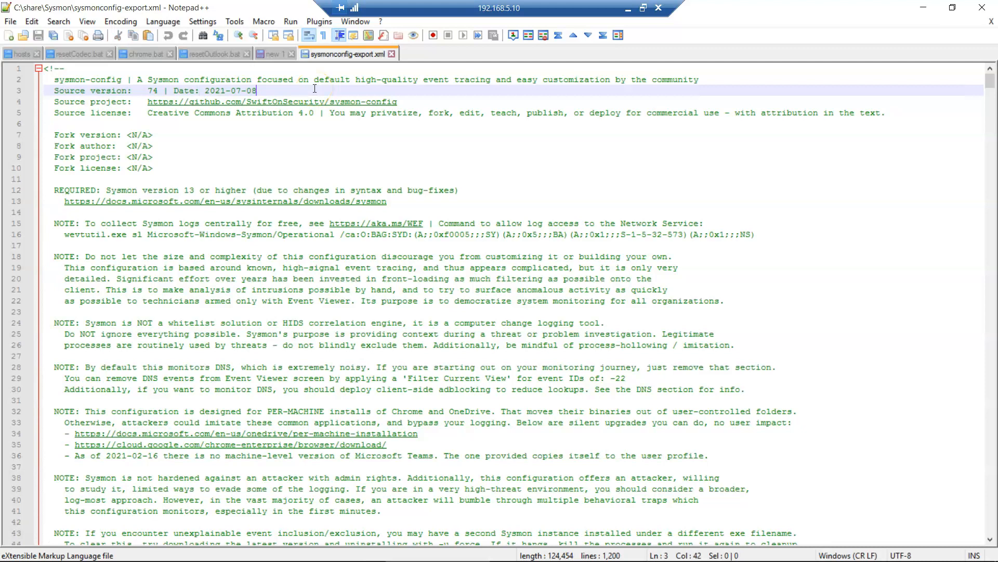
- Scroll down through the Sysmon config's event filtering rule sections
scroll(200, 326, down, 4)
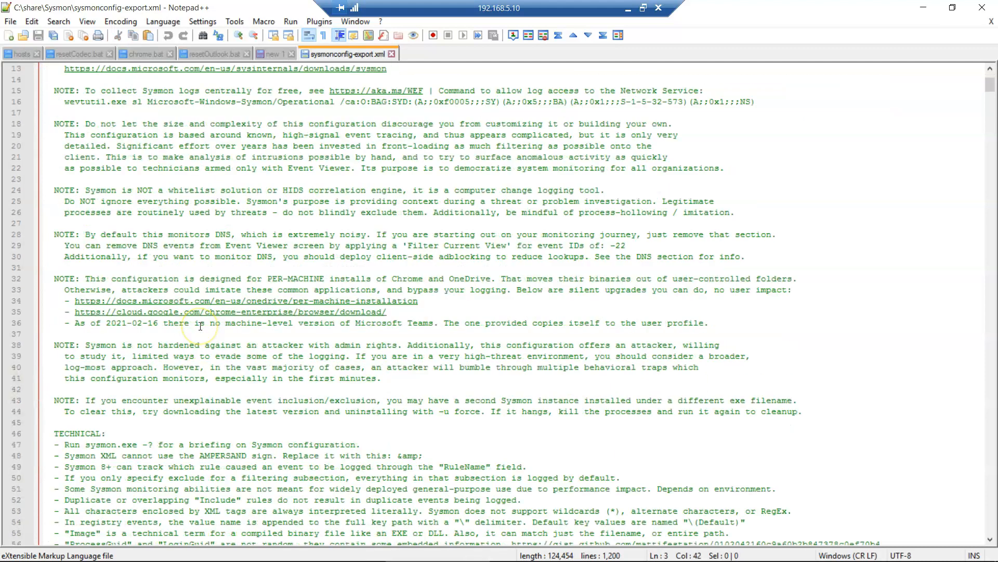
scroll(200, 326, down, 3)
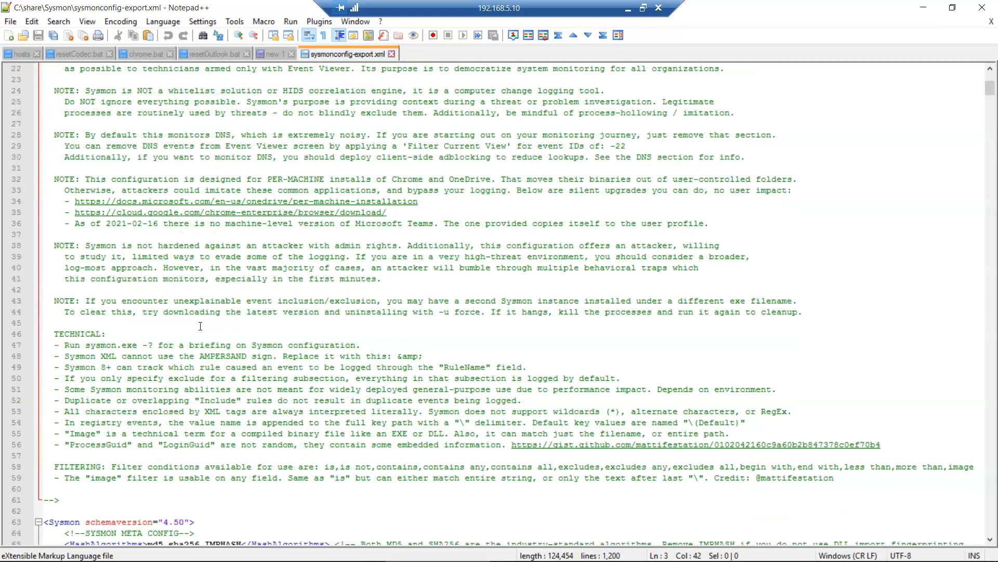
scroll(200, 326, down, 9)
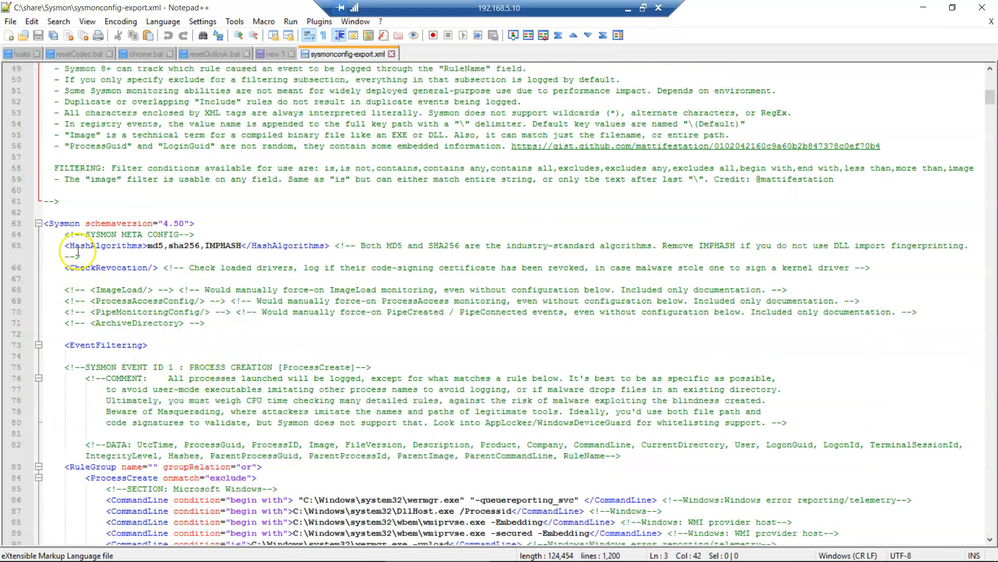
scroll(95, 272, down, 3)
scroll(95, 272, down, 3)
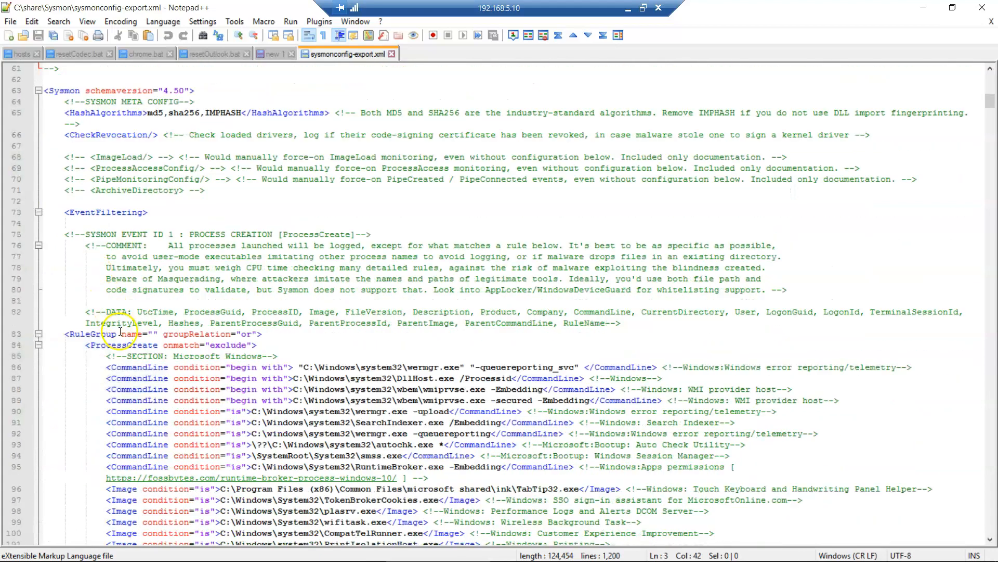
scroll(223, 304, down, 1)
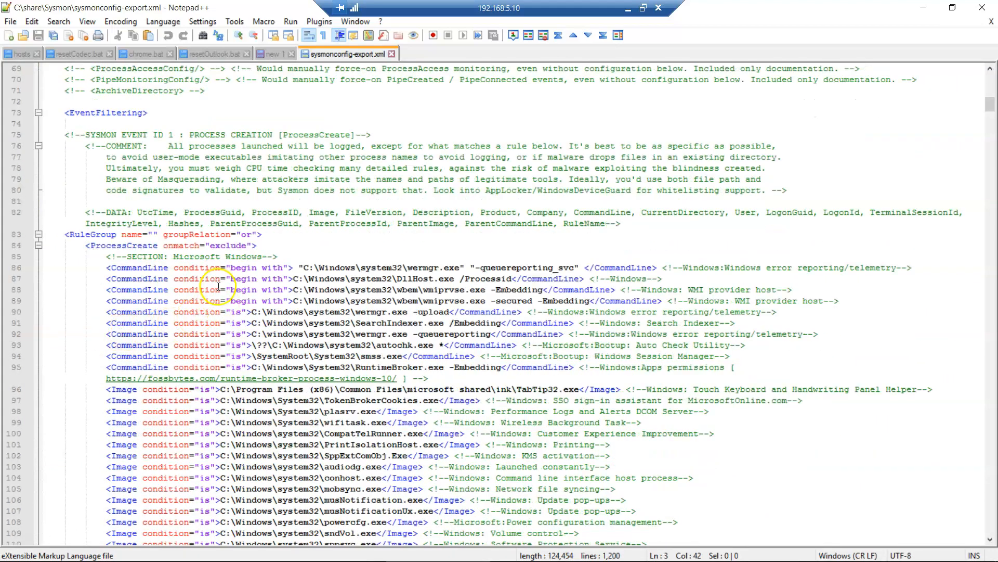
scroll(144, 259, down, 1)
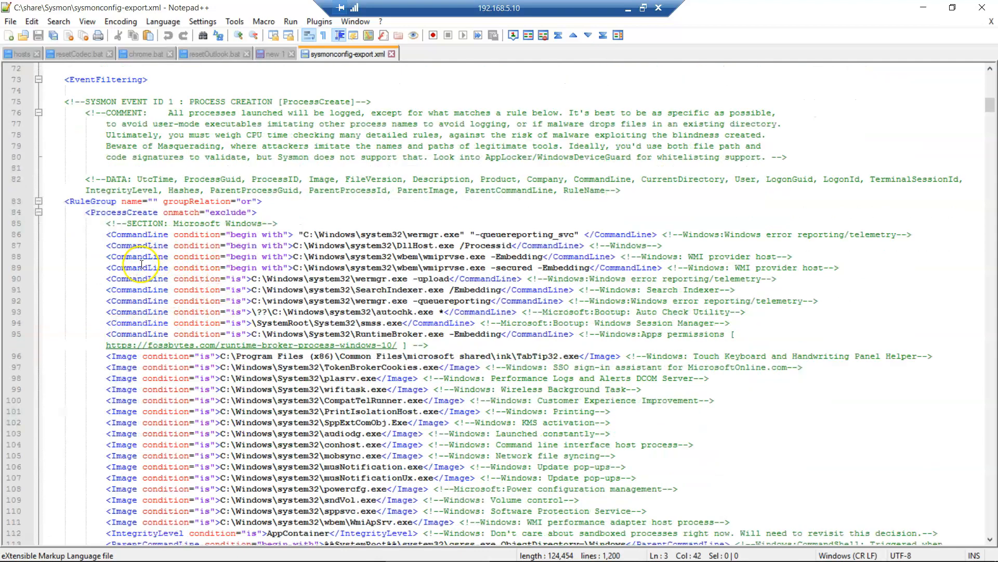
scroll(133, 307, down, 1)
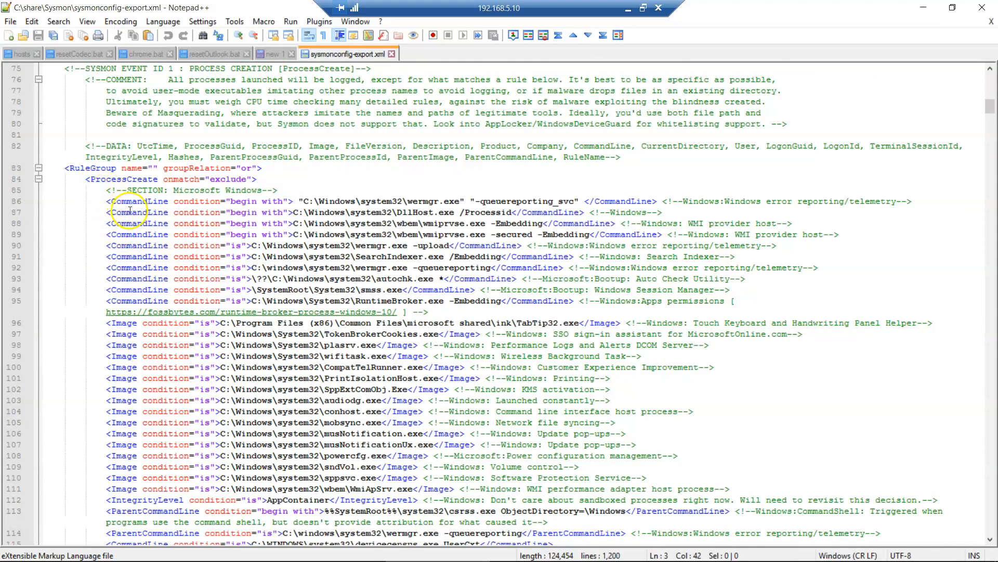
scroll(198, 270, down, 12)
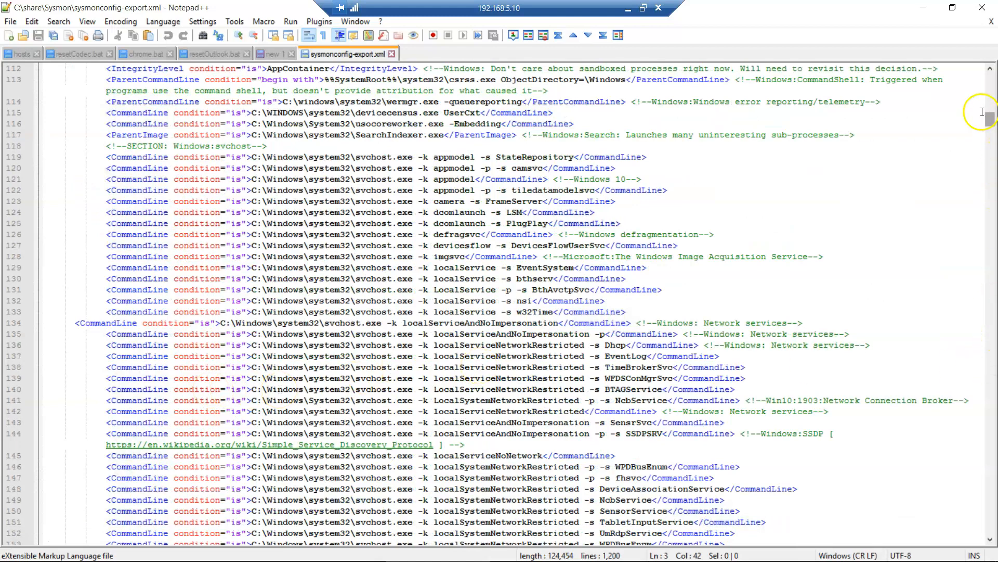
drag(990, 119, 965, 308)
drag(962, 360, 970, 297)
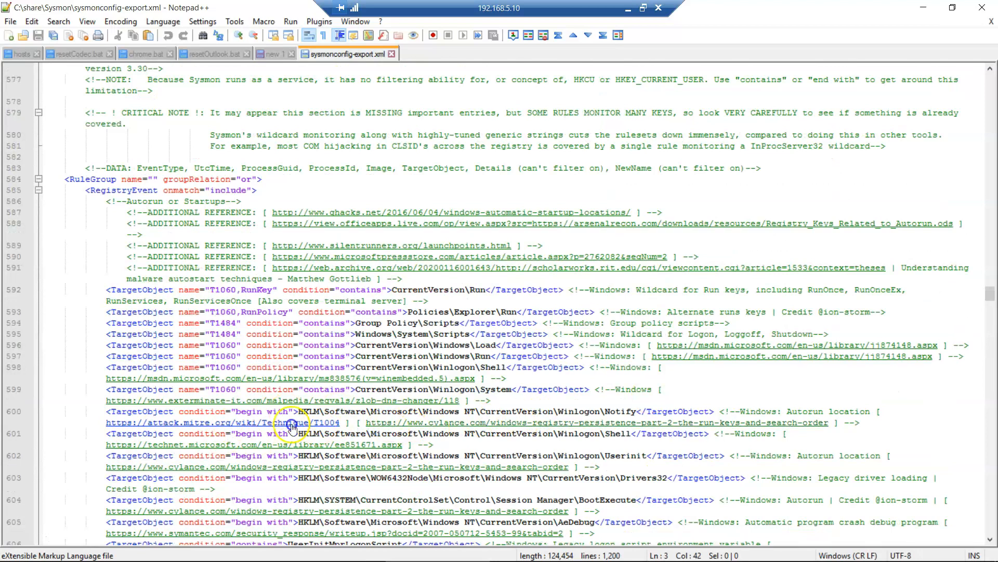
- Return to the top of the config and minimize Notepad++ to reveal the Sysmon folder
scroll(165, 415, up, 1)
scroll(165, 411, up, 1)
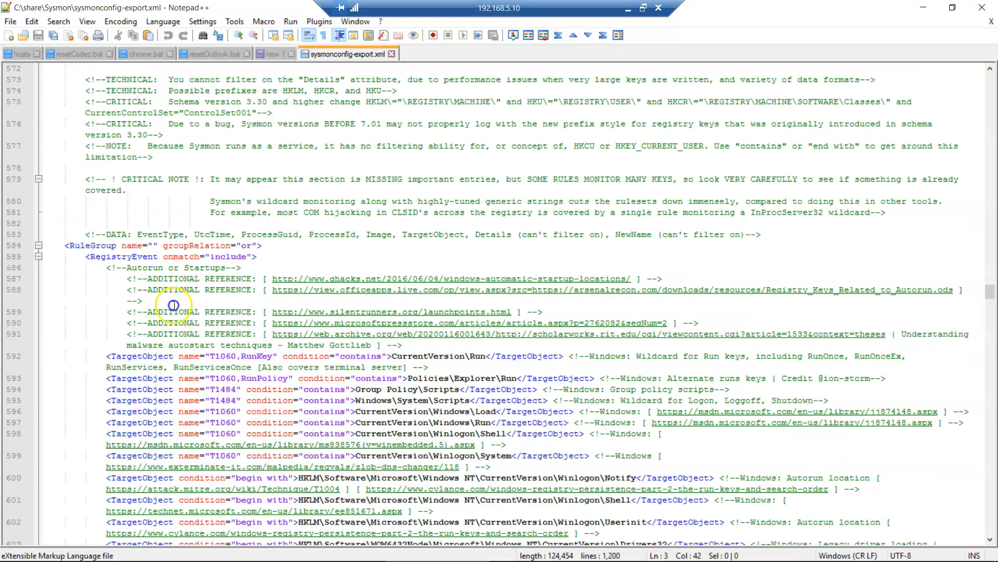
scroll(299, 425, down, 1)
scroll(317, 426, down, 2)
scroll(343, 413, up, 6)
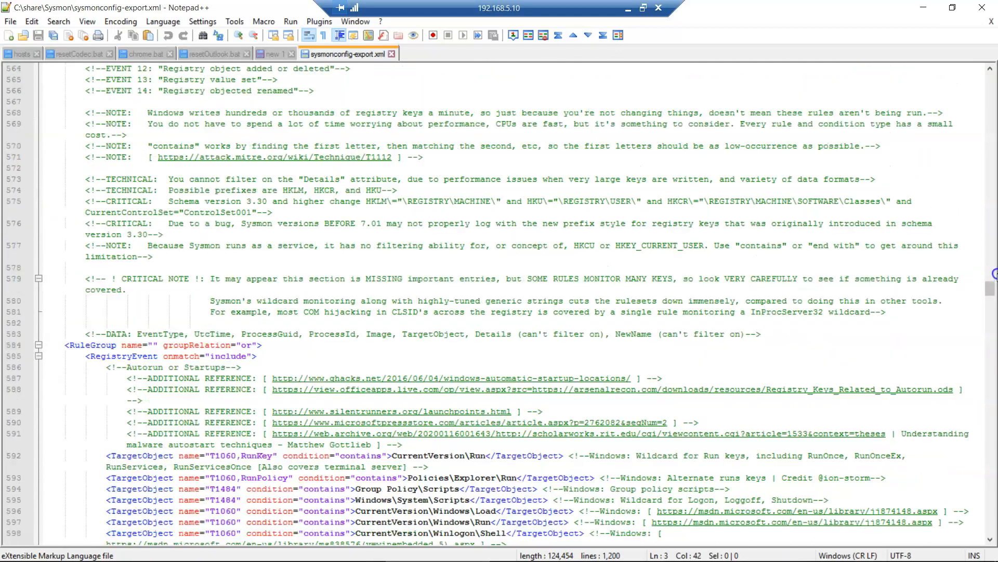
drag(992, 296, 991, 78)
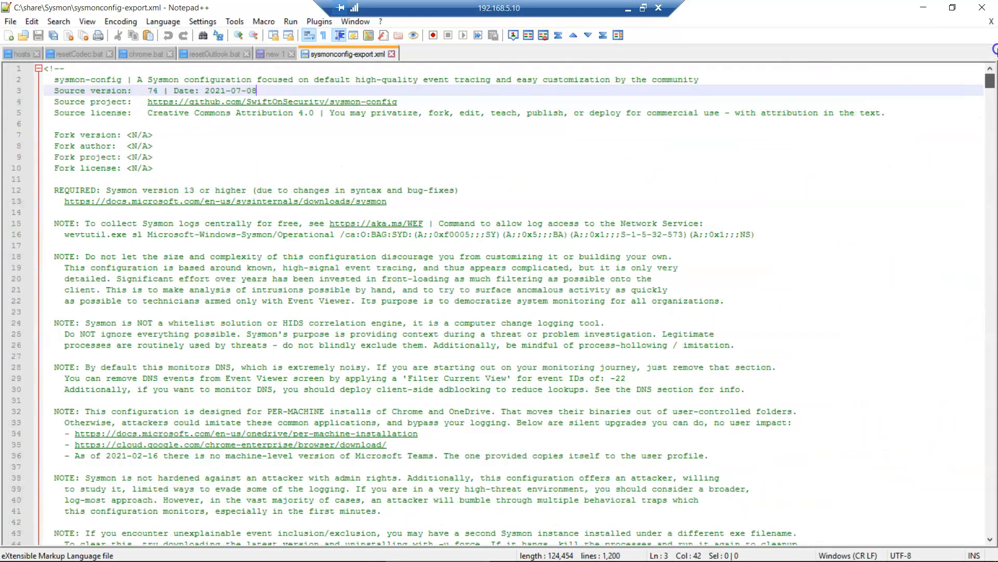
click(927, 6)
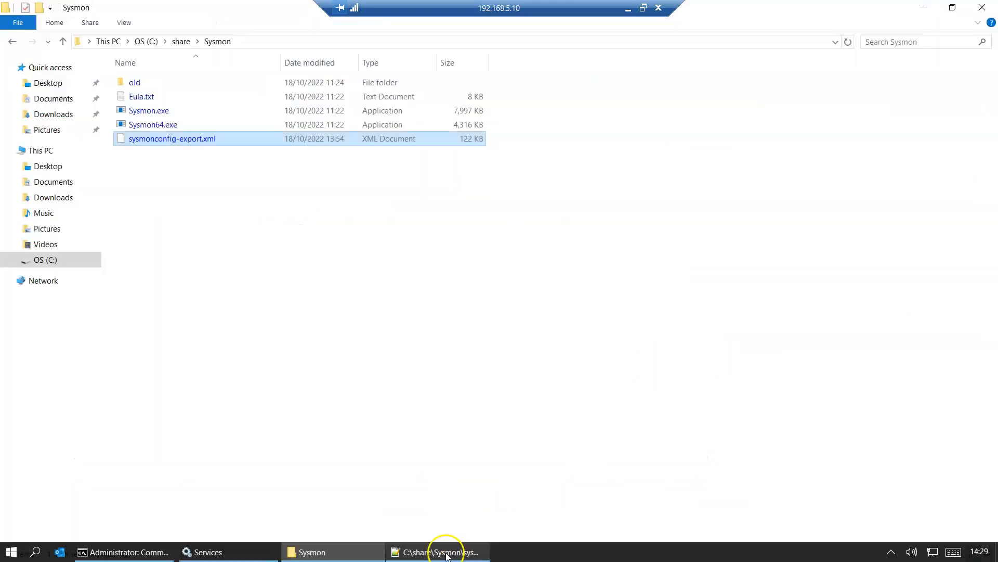
- Run sysmon64.exe -accepteula -i sysmonconfig-export.xml to install and start Sysmon64 and SysmonDrv
click(164, 551)
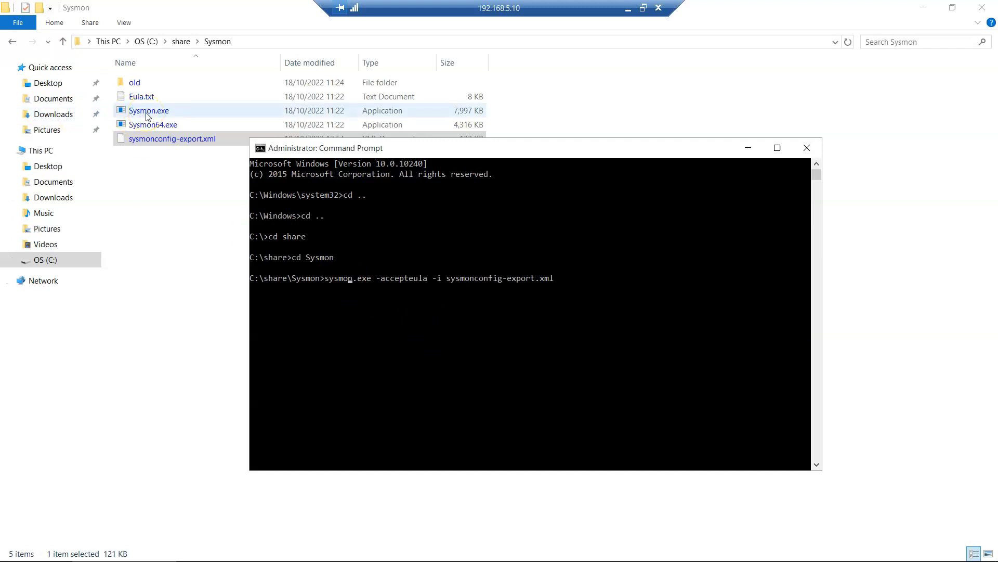
click(140, 139)
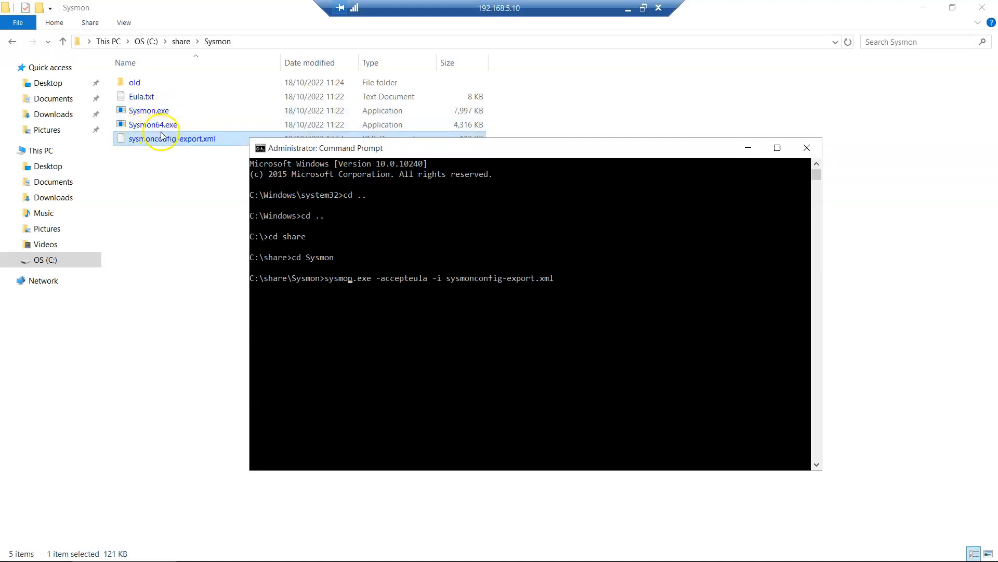
click(317, 236)
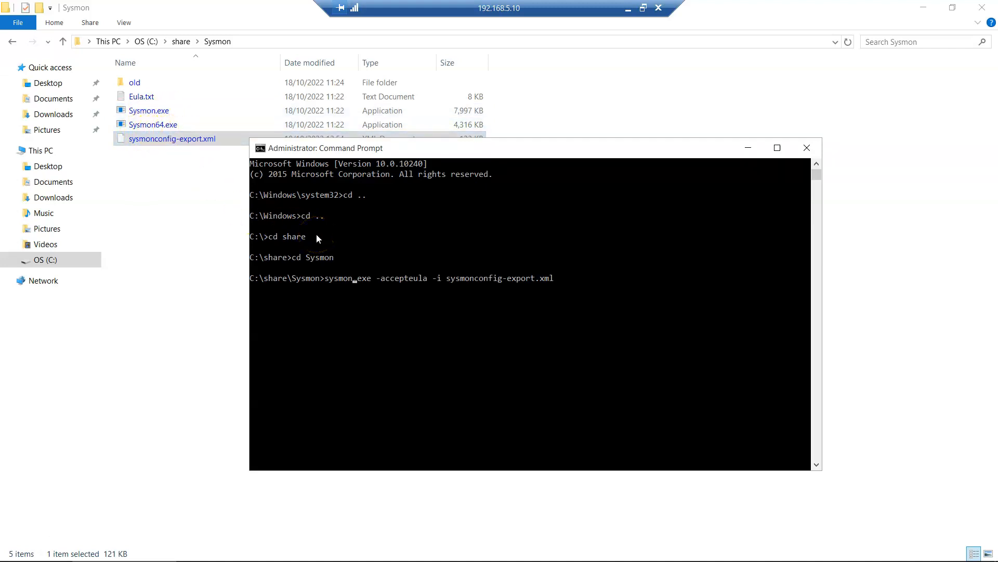
text(64)
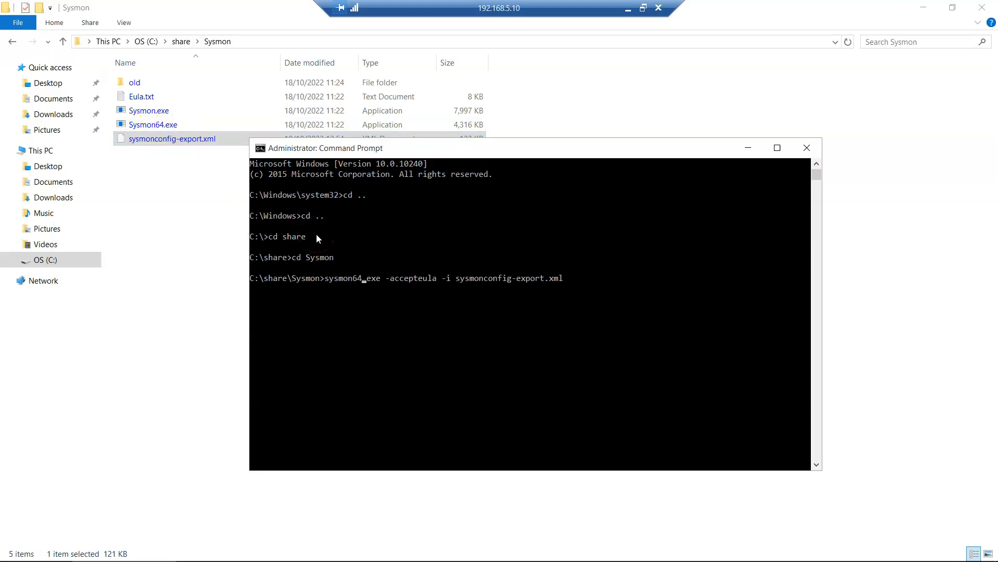
key(Right)
key(Right)
key(Right)
key(Return)
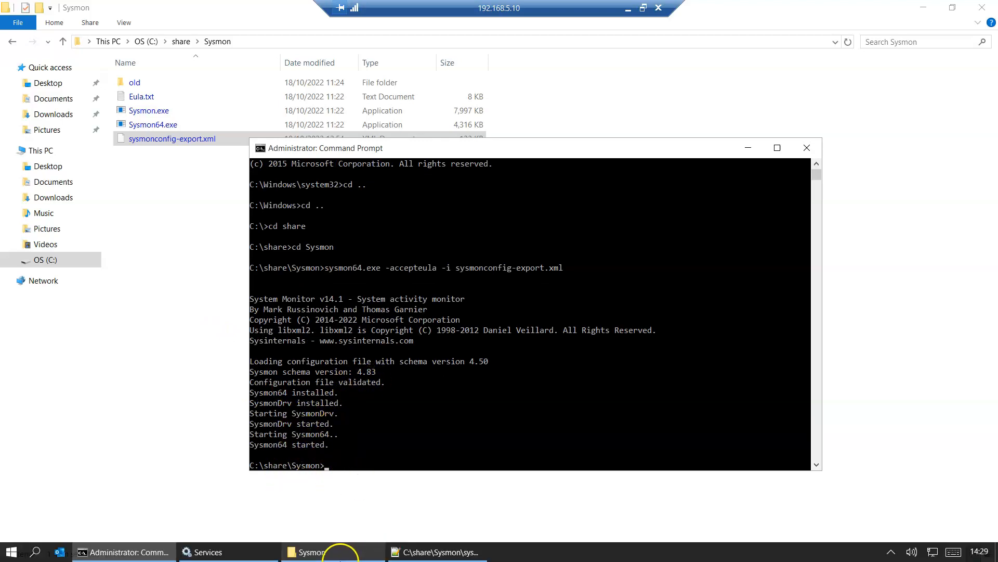
click(223, 554)
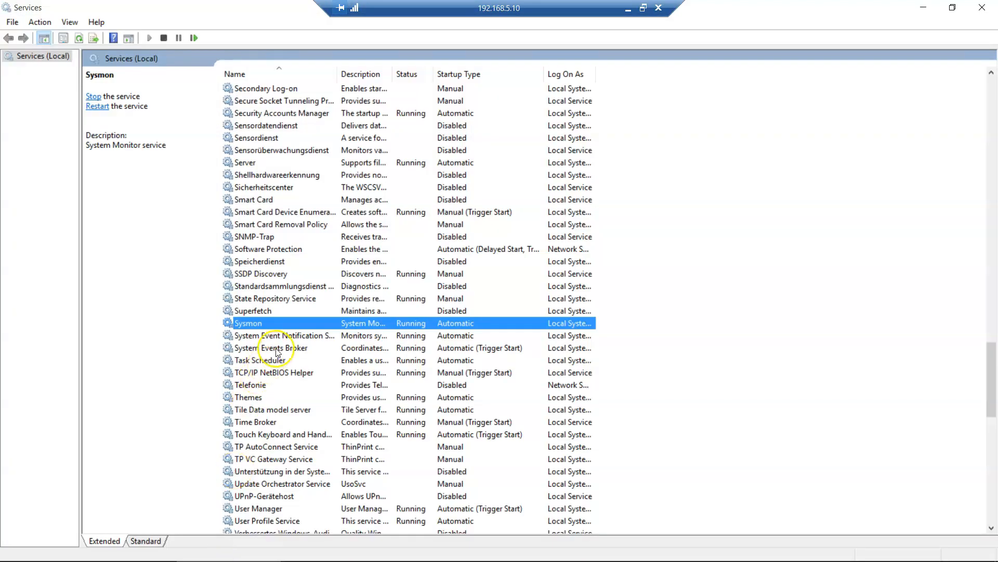
- Confirm Sysmon64 shows Running with Automatic startup, then minimize the remote session
click(83, 40)
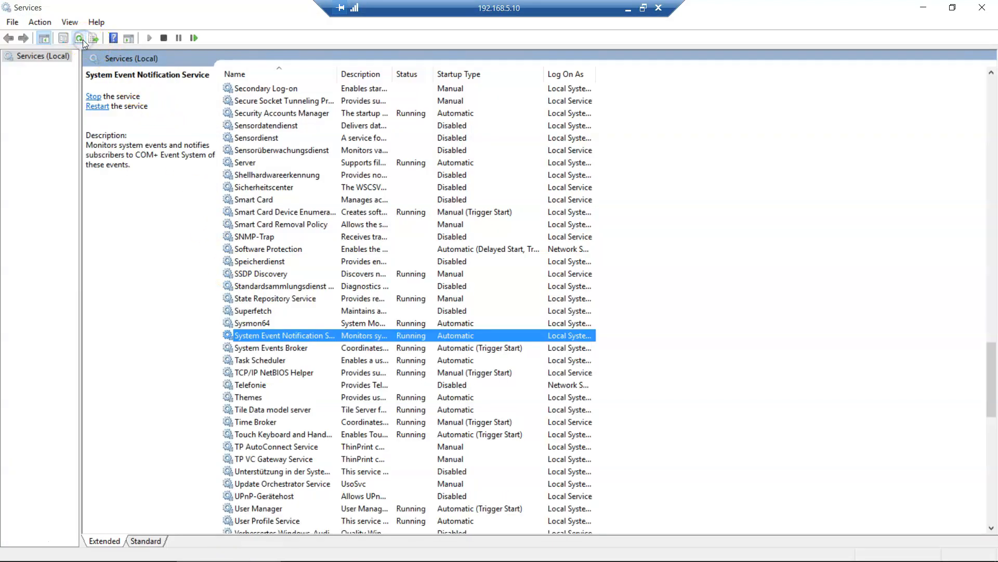
click(268, 322)
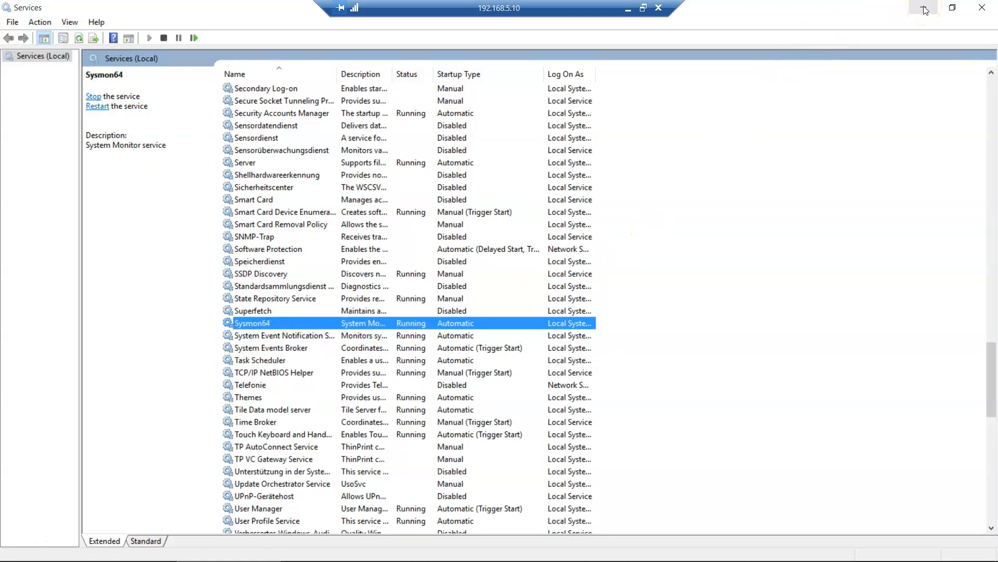
click(629, 8)
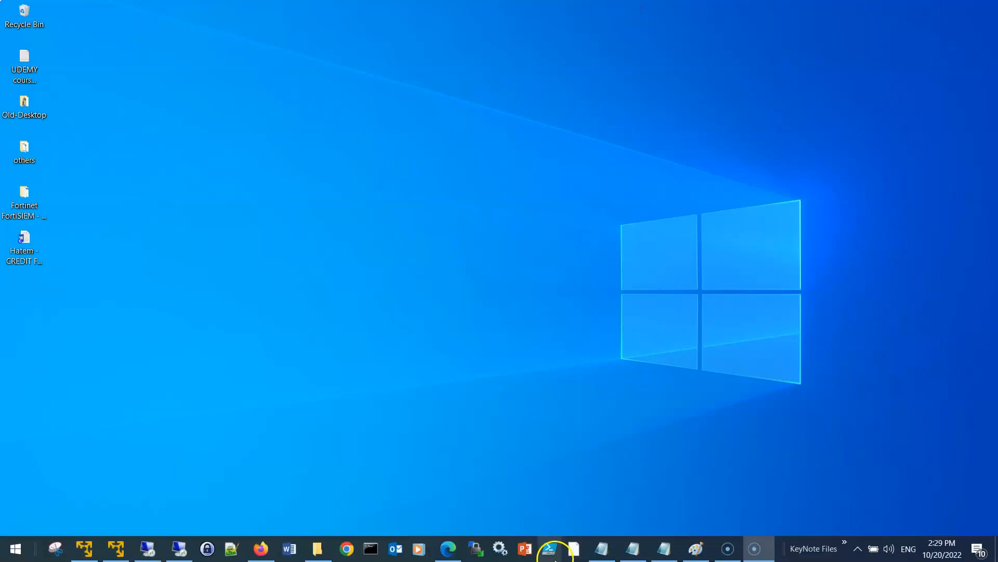
- Highlight plan prerequisites 2.1–2.4 (audit policy, local firewall, Log Readers group), then return to the remote session
click(607, 551)
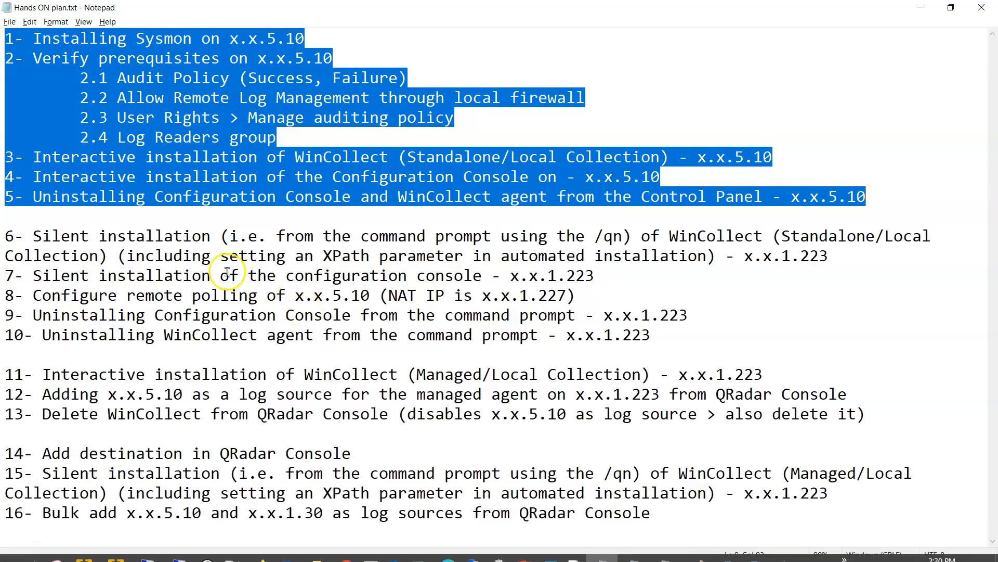
click(6, 61)
drag(7, 61, 346, 64)
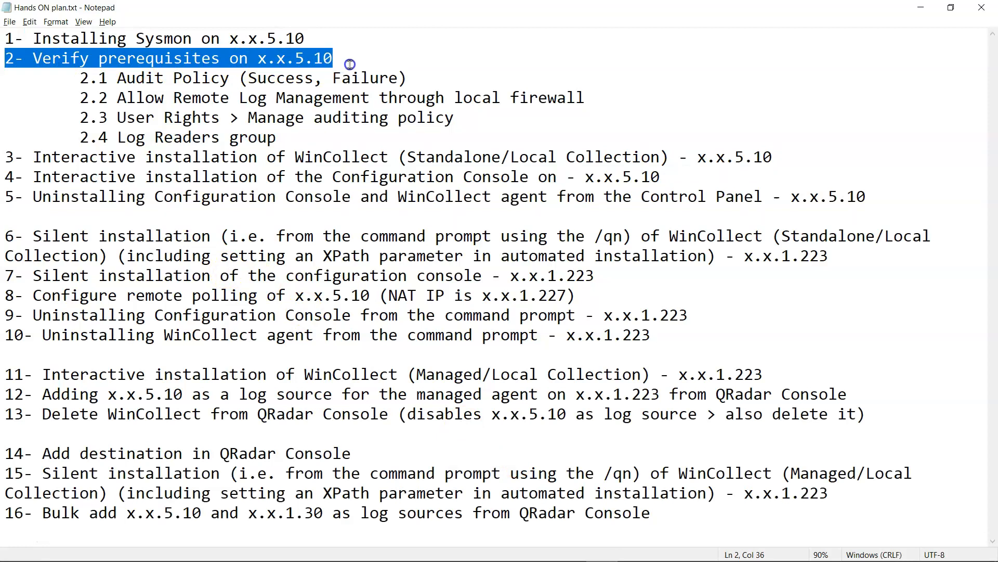
drag(355, 64, 5, 117)
click(341, 139)
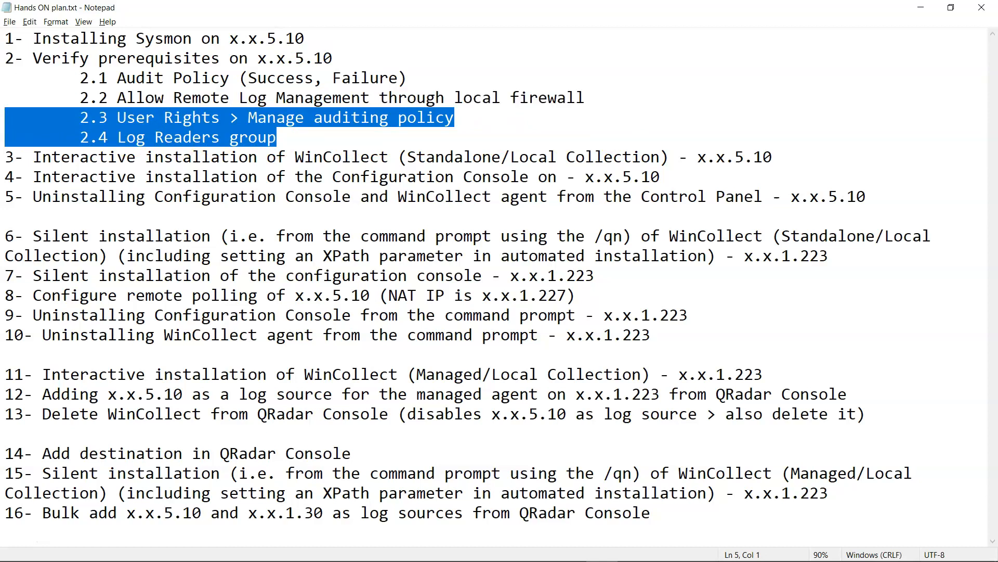
click(286, 134)
drag(285, 134, 4, 118)
drag(586, 99, 4, 98)
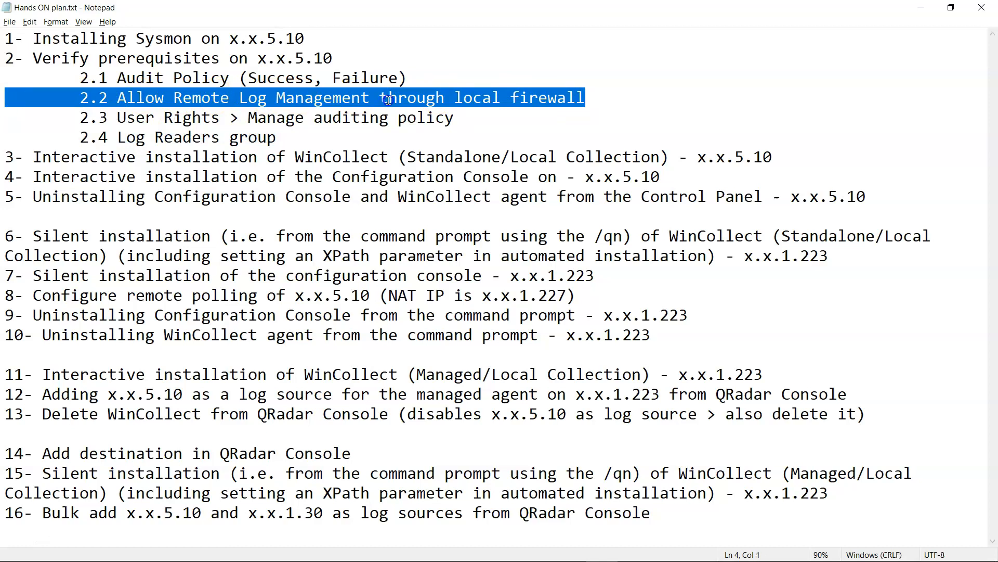
mouse_move(395, 558)
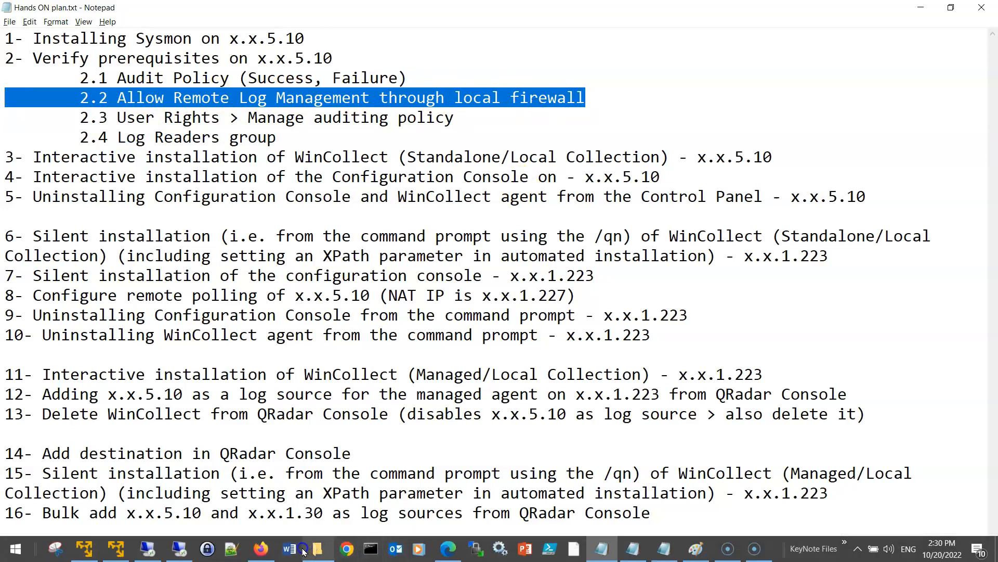
click(151, 553)
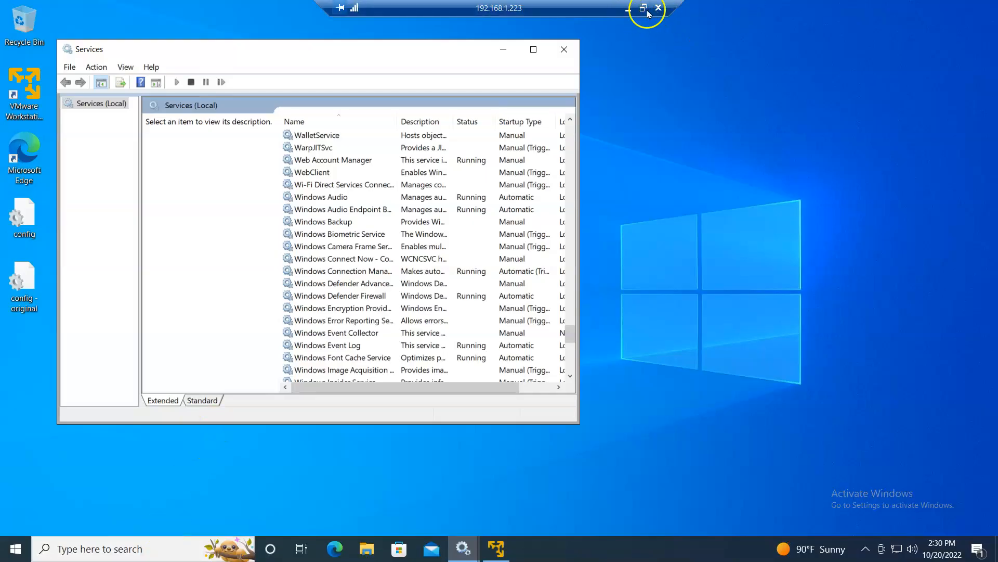
- On the remote host, launch Local Security Policy via search and maximize its window
click(628, 8)
click(179, 553)
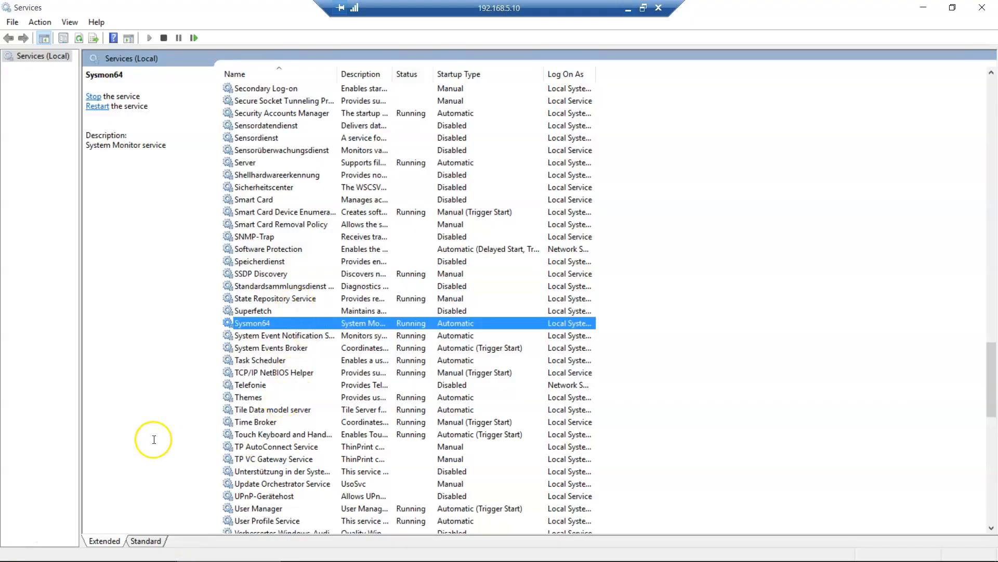
key(super)
text(lo)
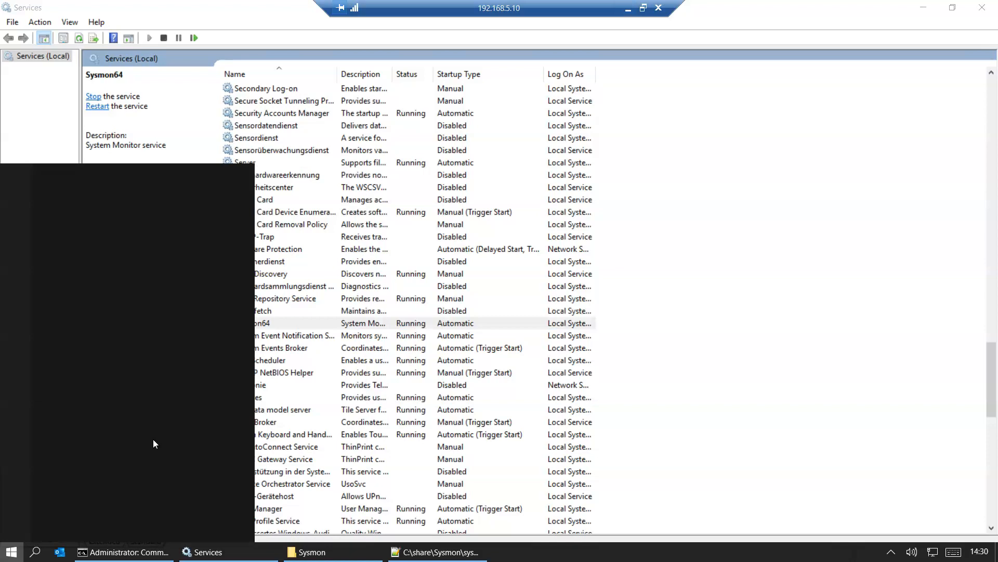
text(cal poli)
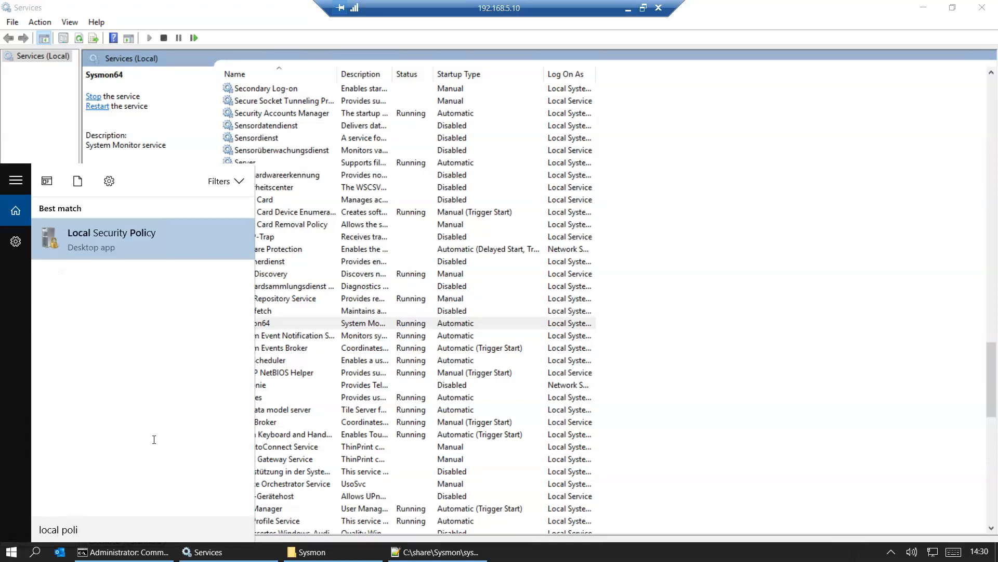
key(Return)
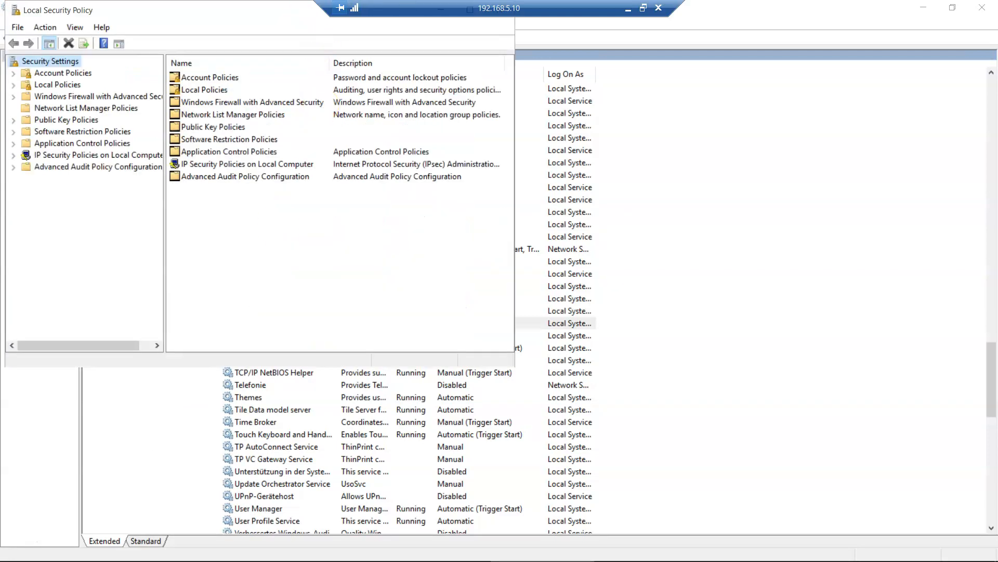
double_click(200, 14)
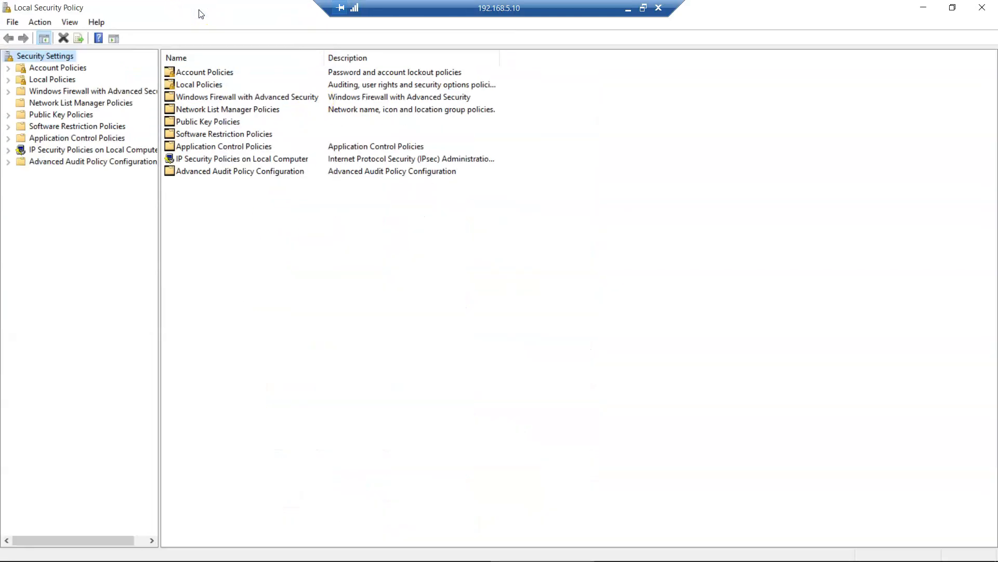
- Step through each System Audit Policies category, confirming Privilege Use subcategories audit Success and Failure
click(8, 162)
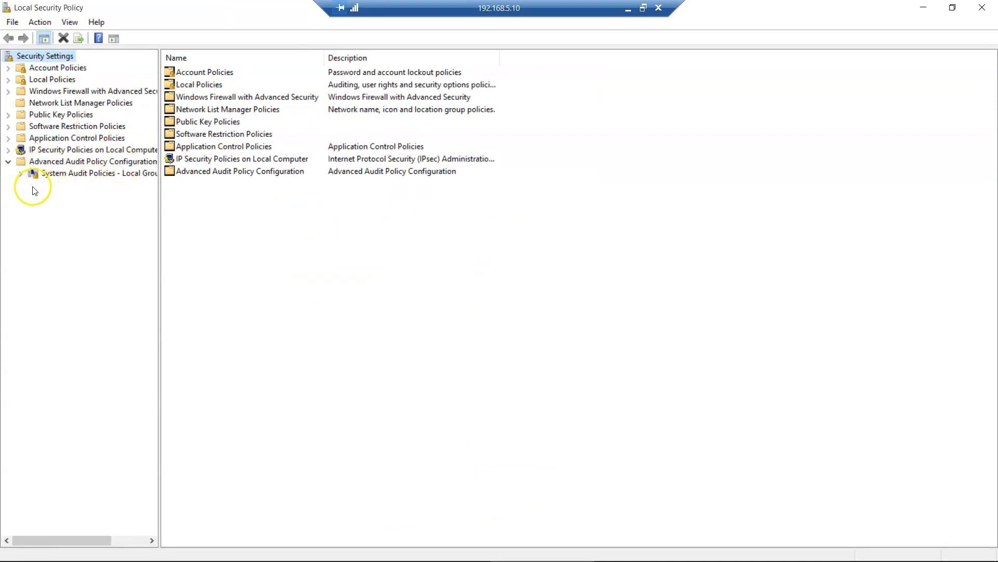
click(21, 173)
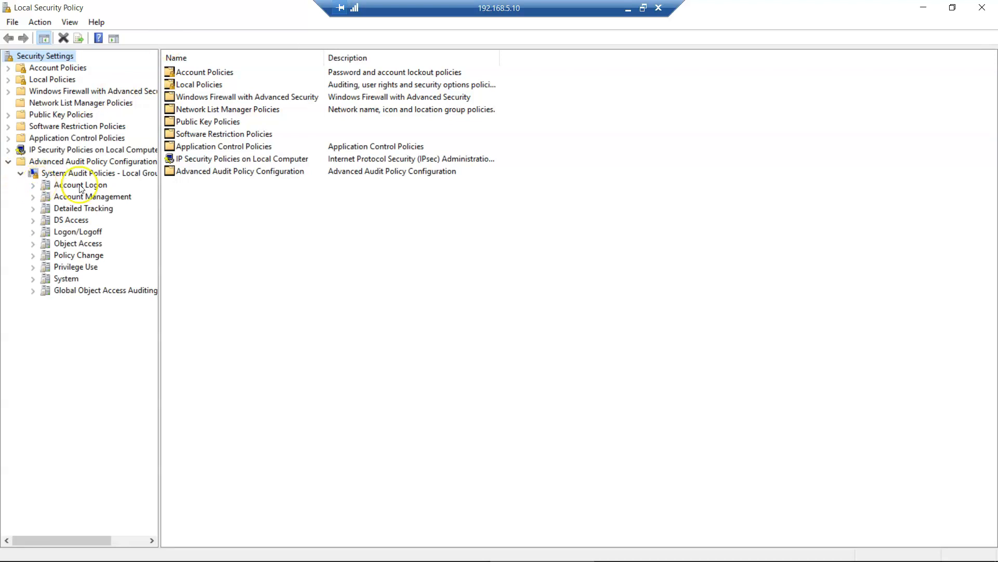
click(35, 188)
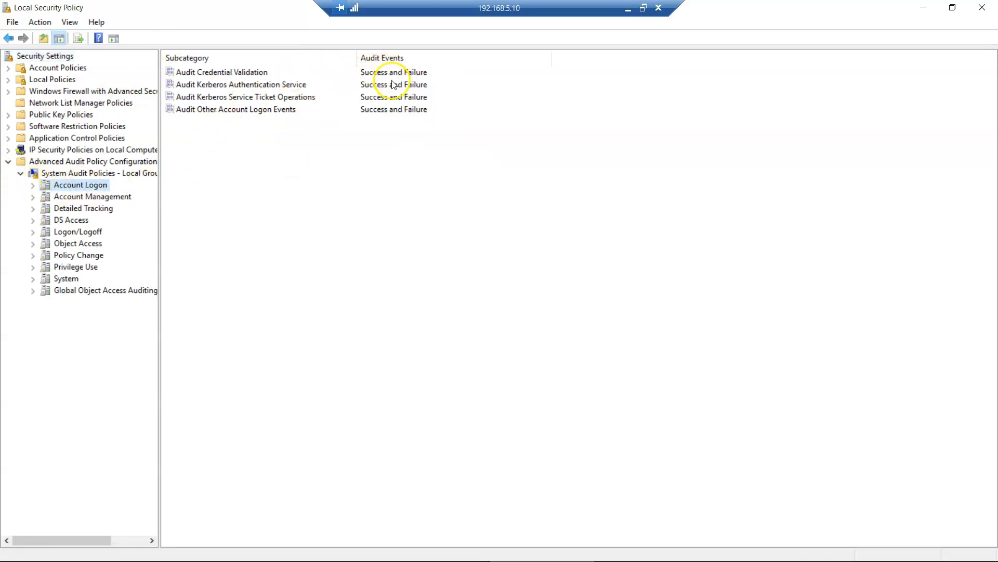
click(86, 198)
click(78, 220)
click(83, 209)
click(91, 243)
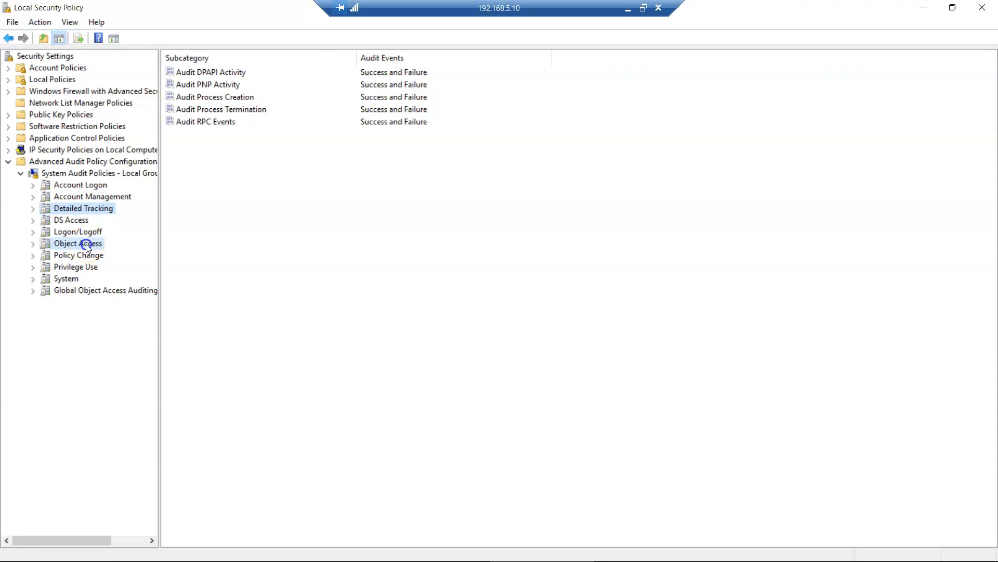
click(78, 266)
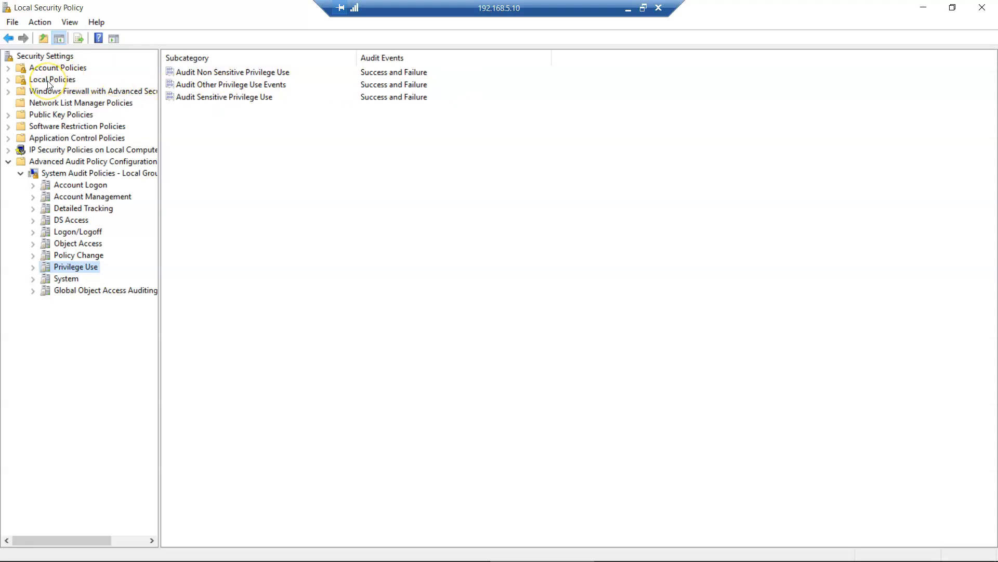
click(9, 81)
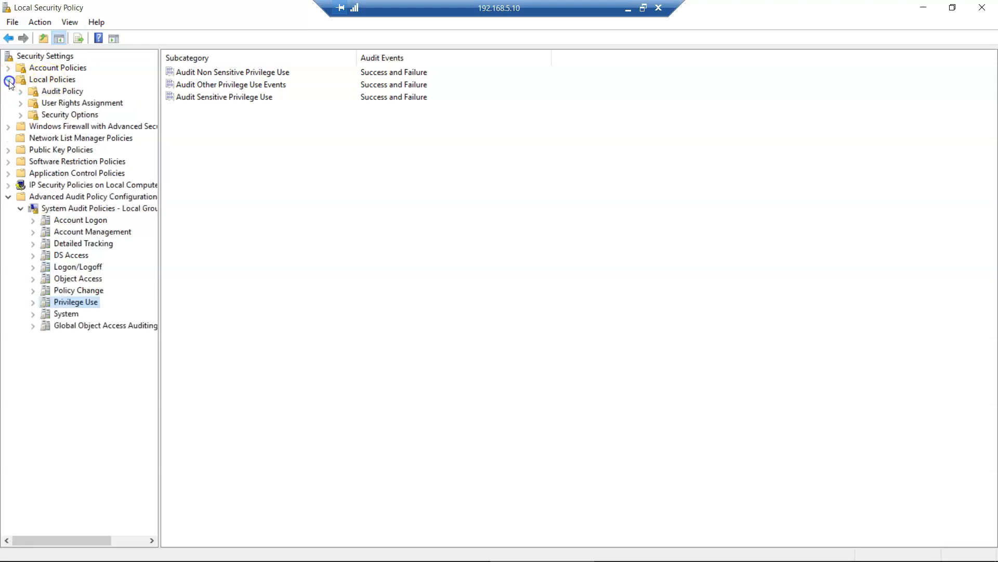
- Open the Manage auditing and security log right, showing Administrators and the QRadar service account
click(87, 103)
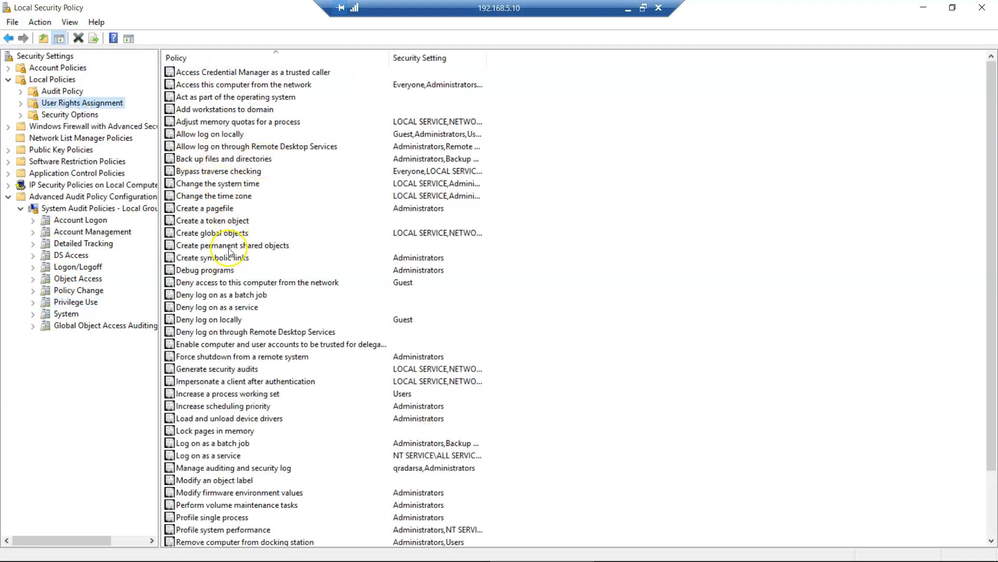
scroll(218, 270, down, 2)
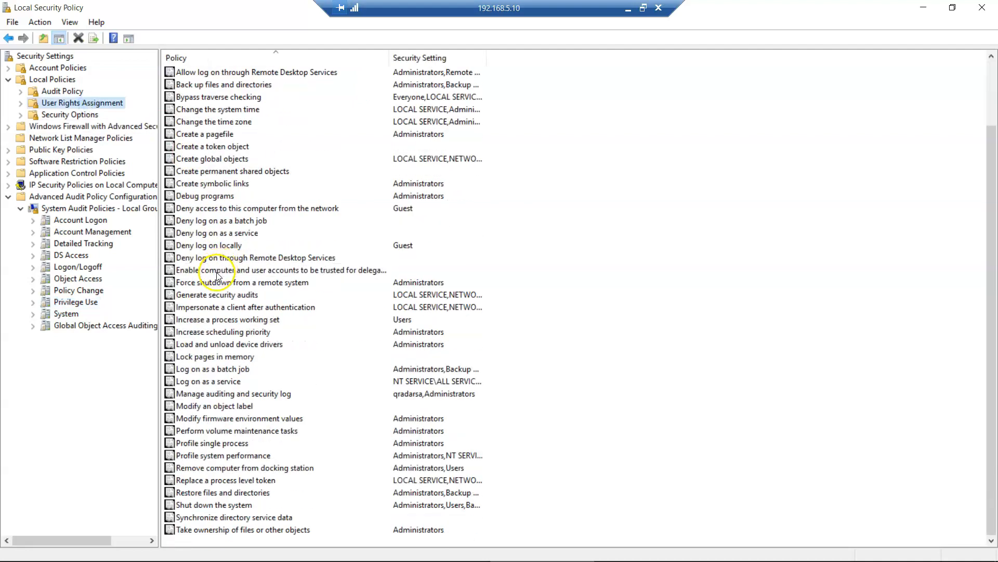
double_click(269, 396)
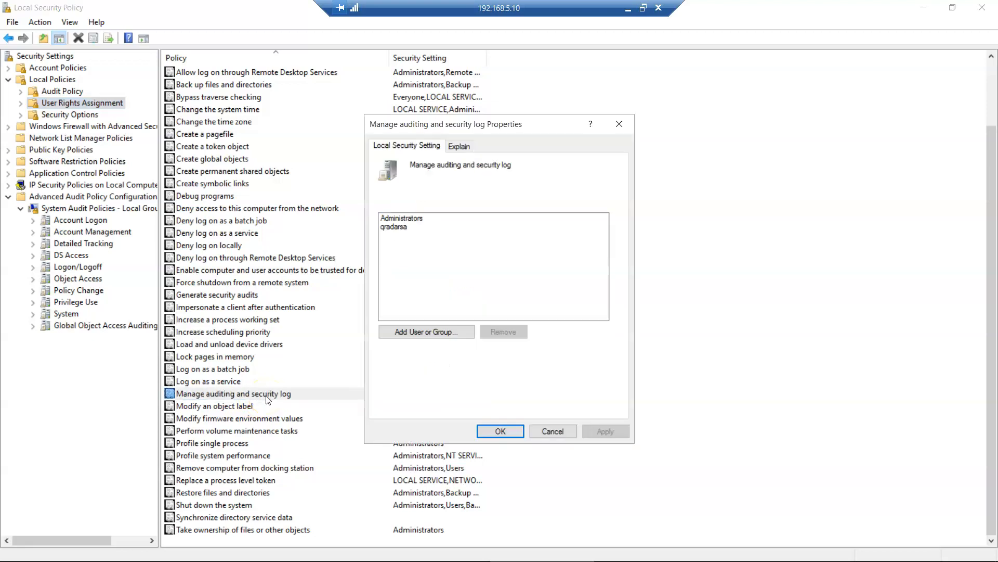
click(406, 229)
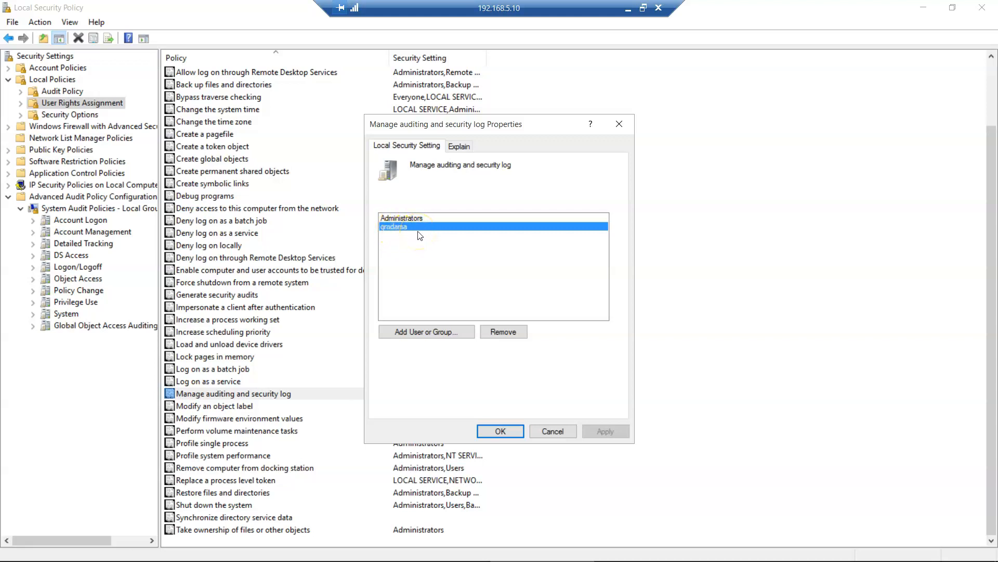
key(super)
text(computer)
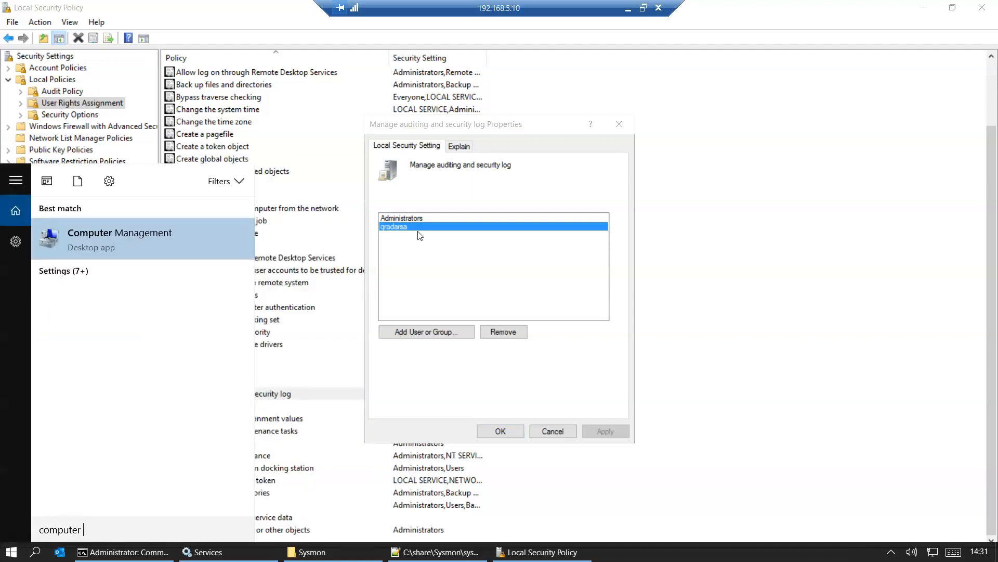
- Open Computer Management's Local Users and Groups > Users list and select the service account
key(Return)
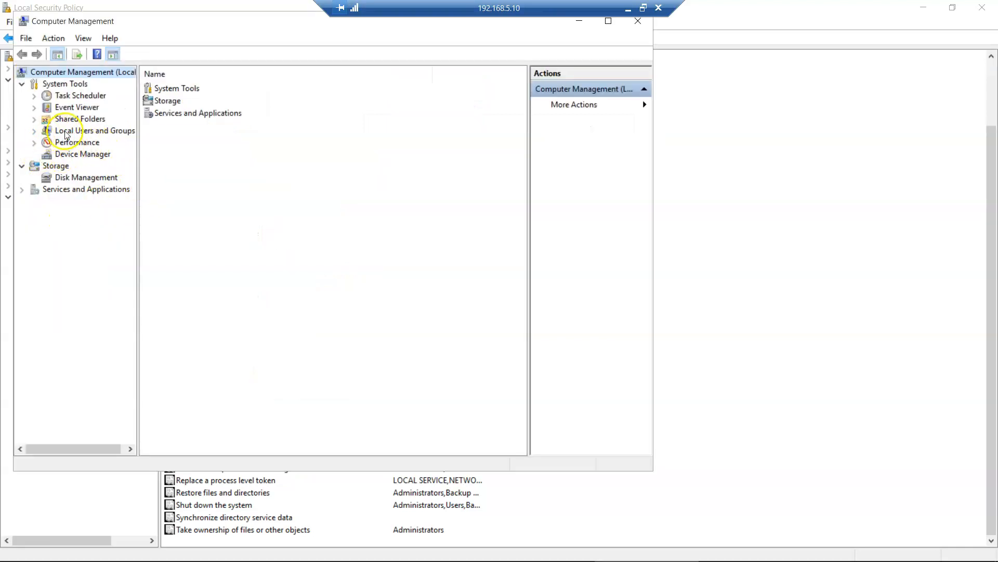
click(34, 131)
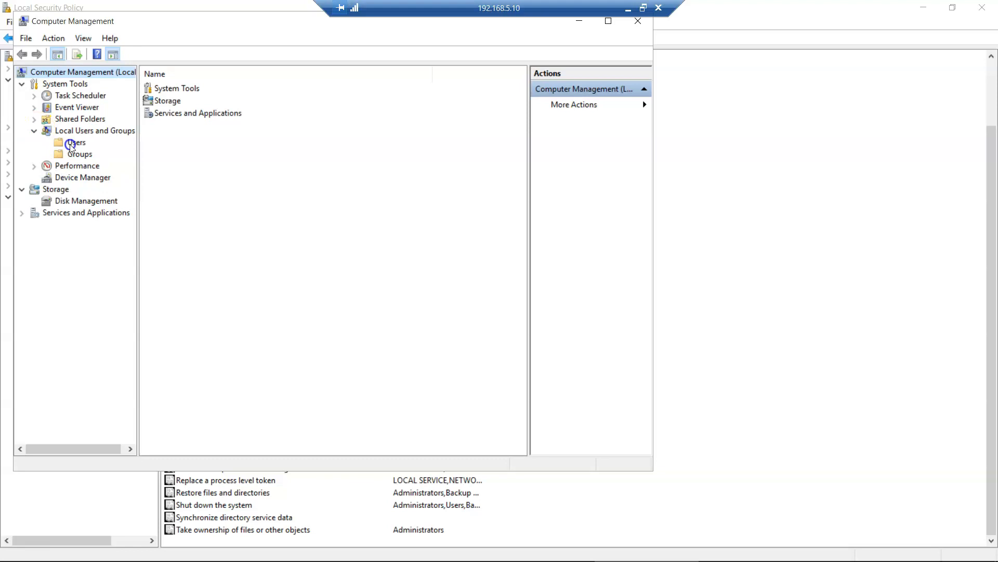
click(70, 145)
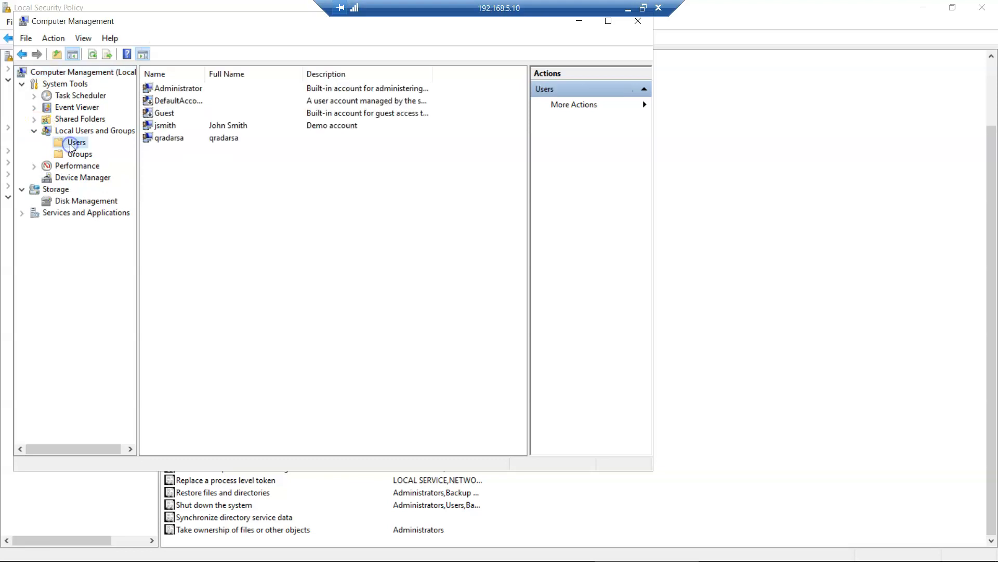
click(173, 140)
- Draft a new user 'test' with a non-expiring, unchangeable password, then close it uncreated
right_click(182, 166)
click(197, 174)
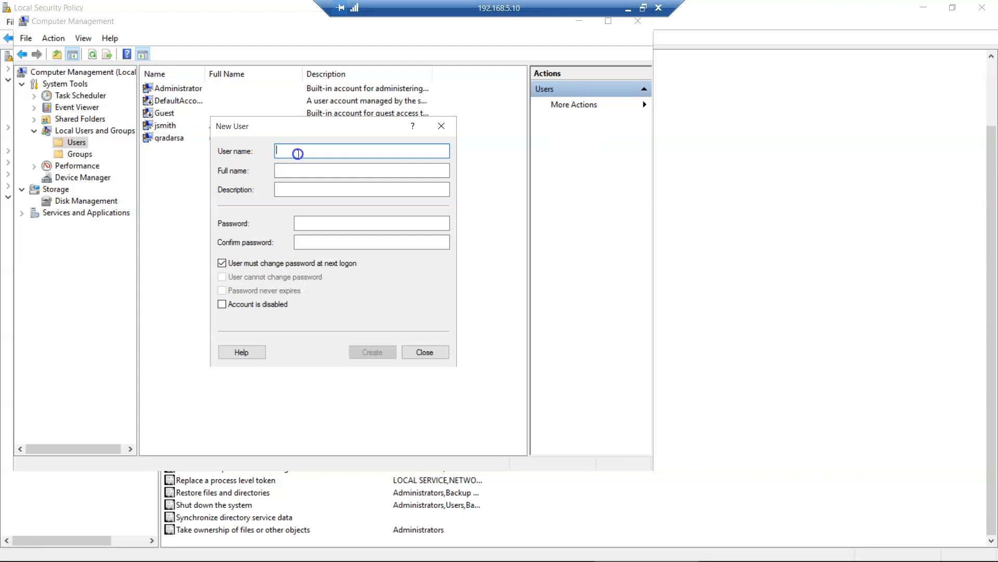
text(test)
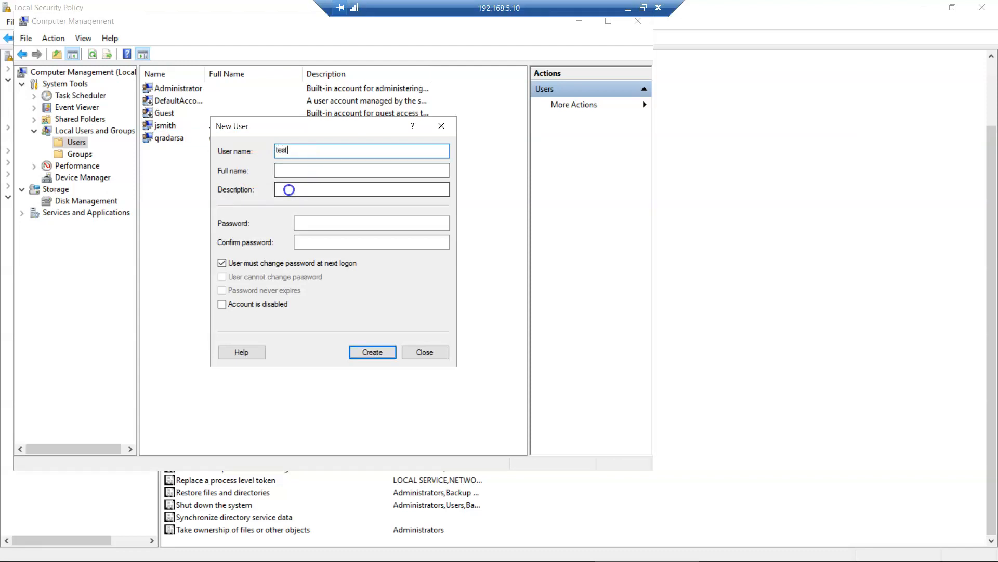
click(233, 263)
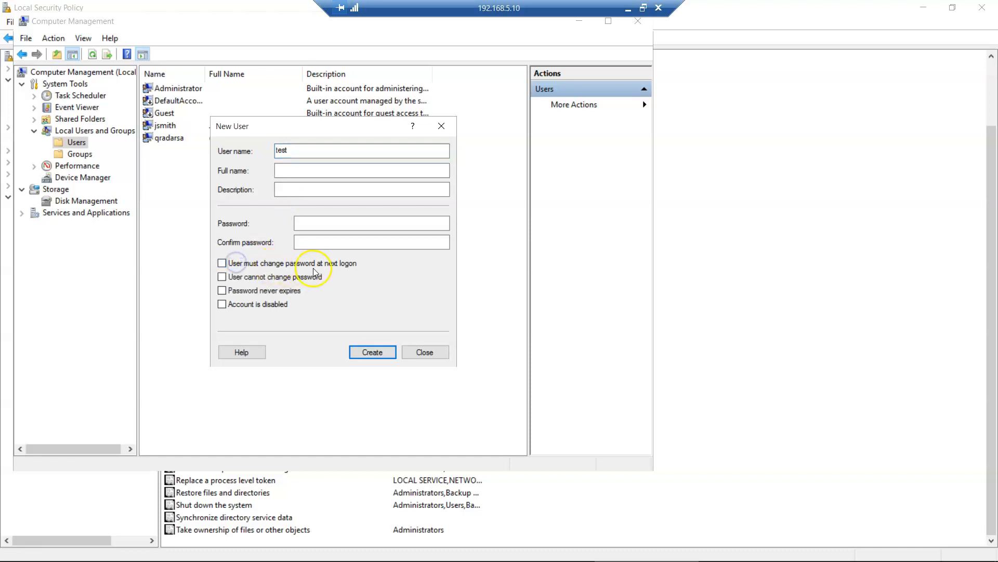
click(255, 277)
click(267, 291)
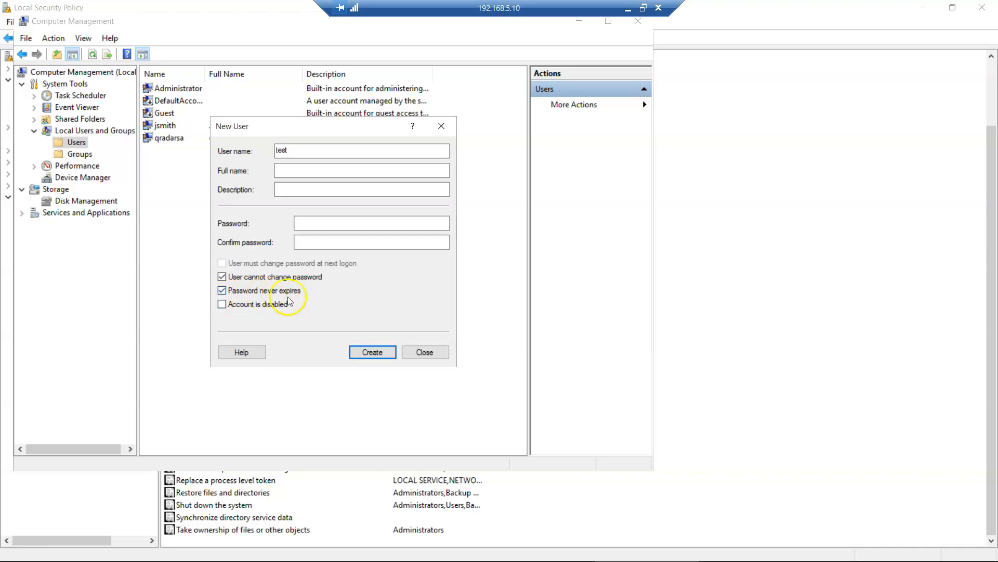
click(304, 221)
text(P)
text(••••)
click(315, 245)
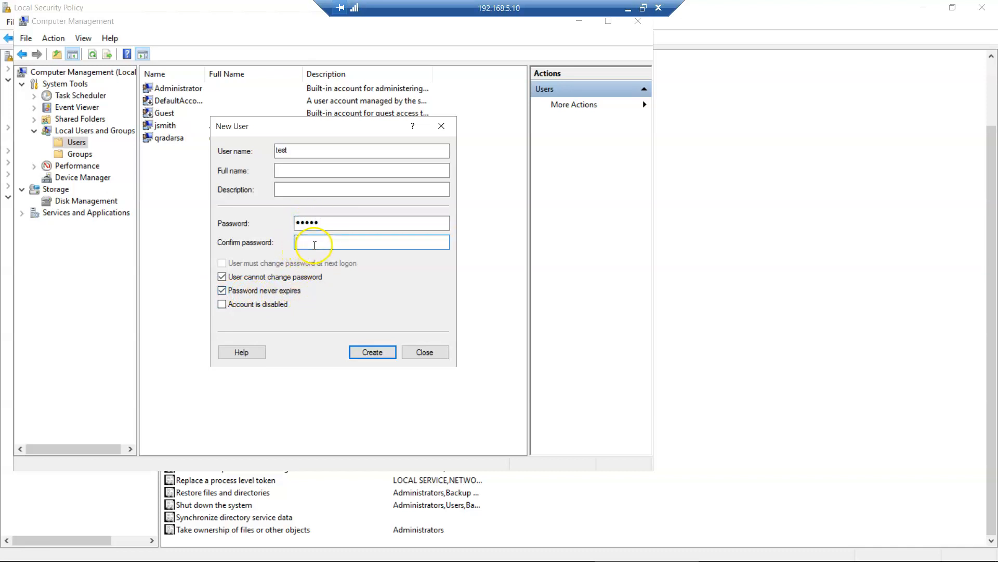
click(421, 353)
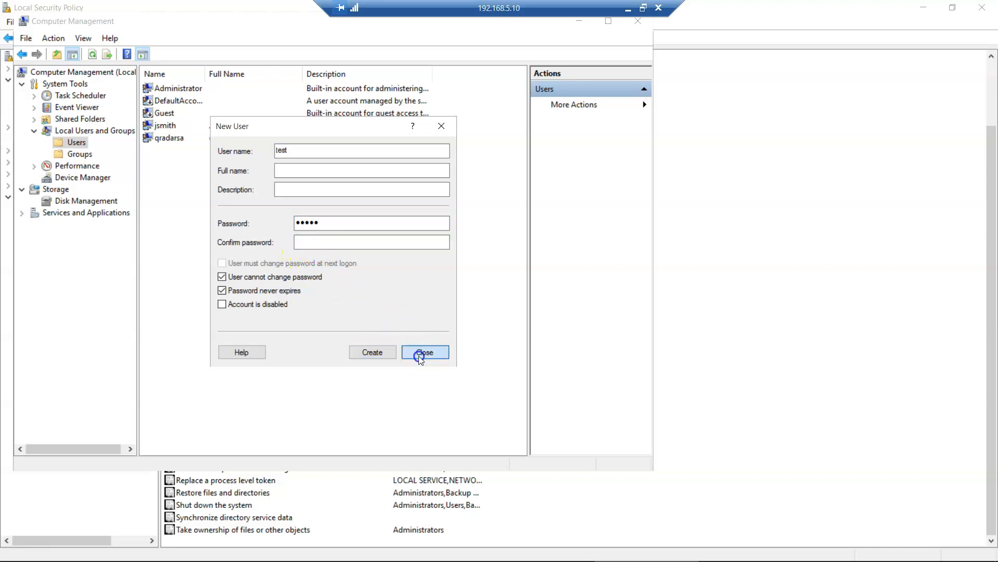
click(169, 140)
- Recheck the Manage auditing and security log right in Local Security Policy without changing it
click(713, 89)
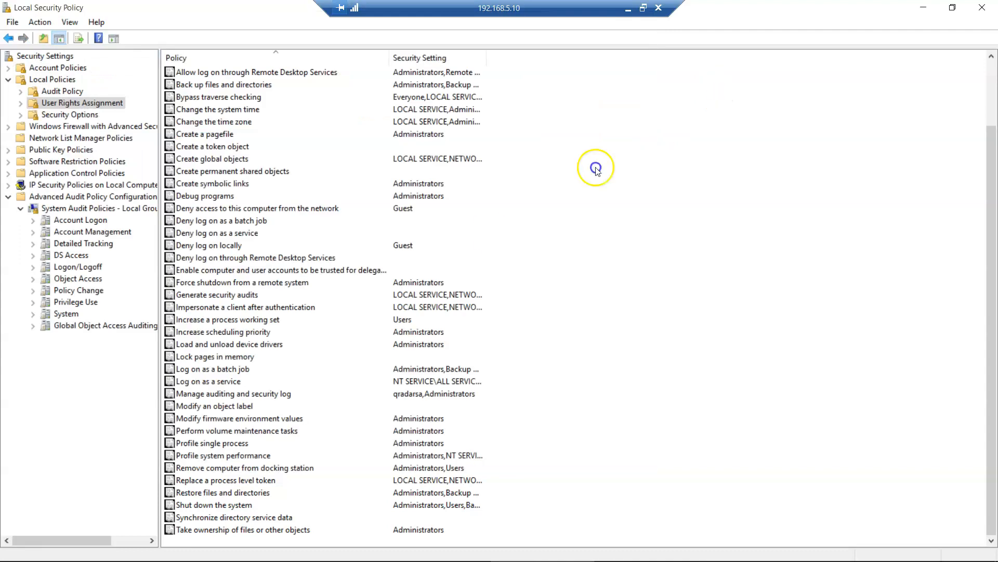
double_click(216, 396)
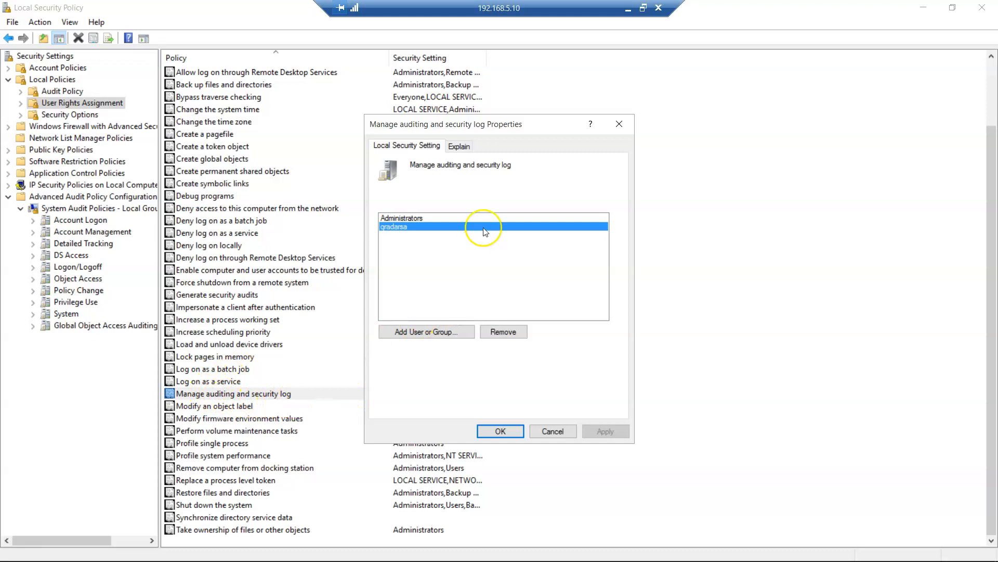
click(561, 435)
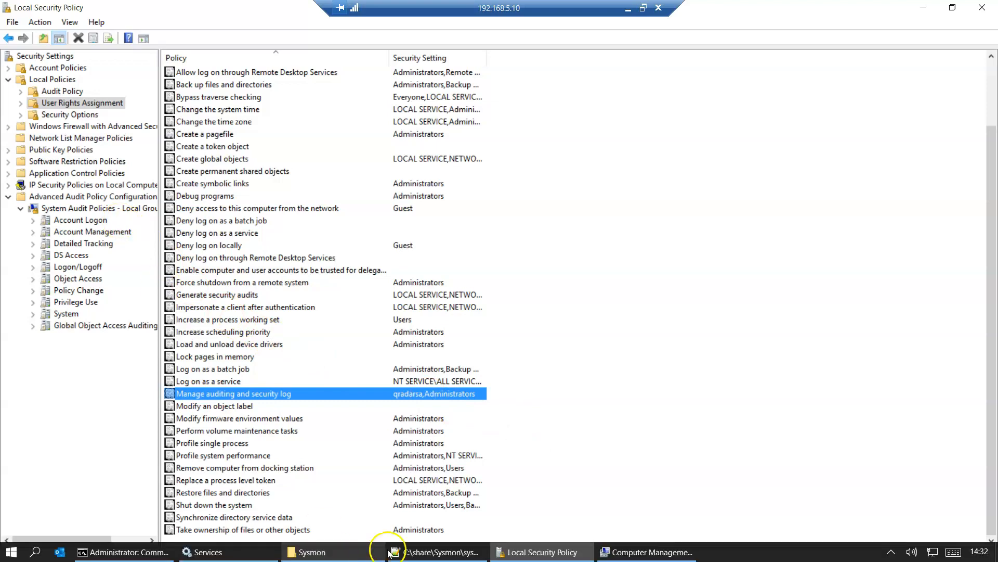
- In Computer Management, confirm the QRadar service account belongs to the Event Log Readers group
click(630, 553)
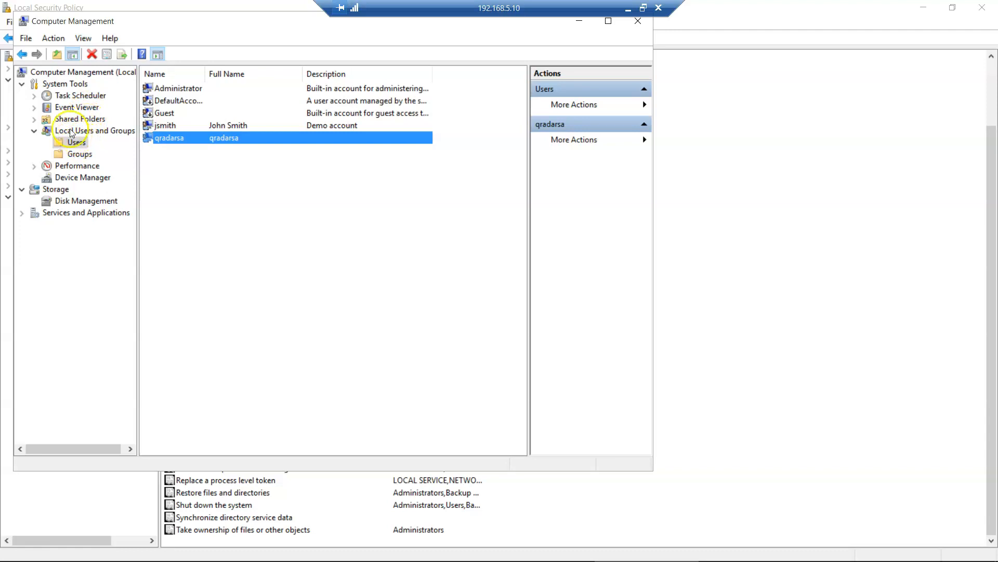
click(75, 154)
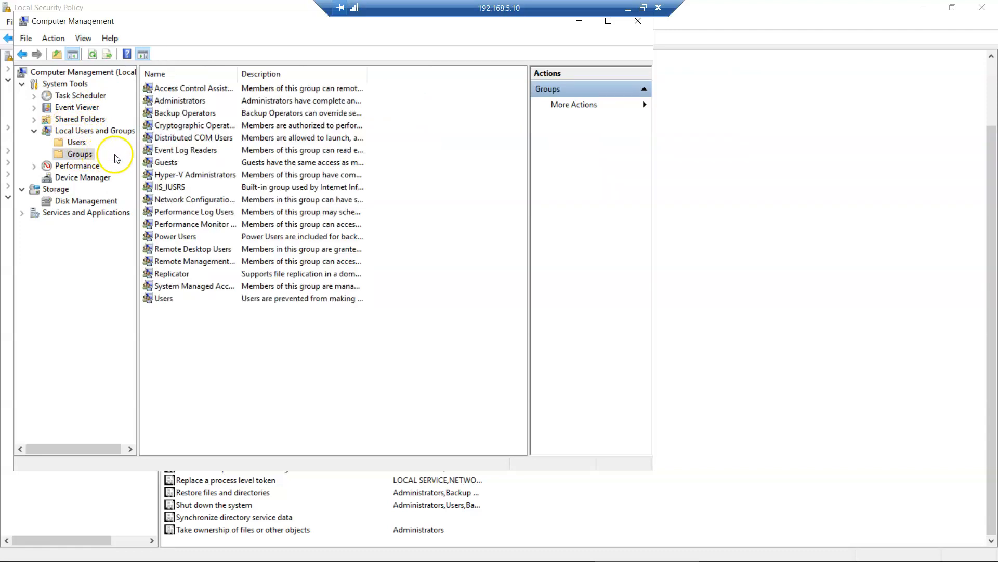
drag(238, 70, 274, 71)
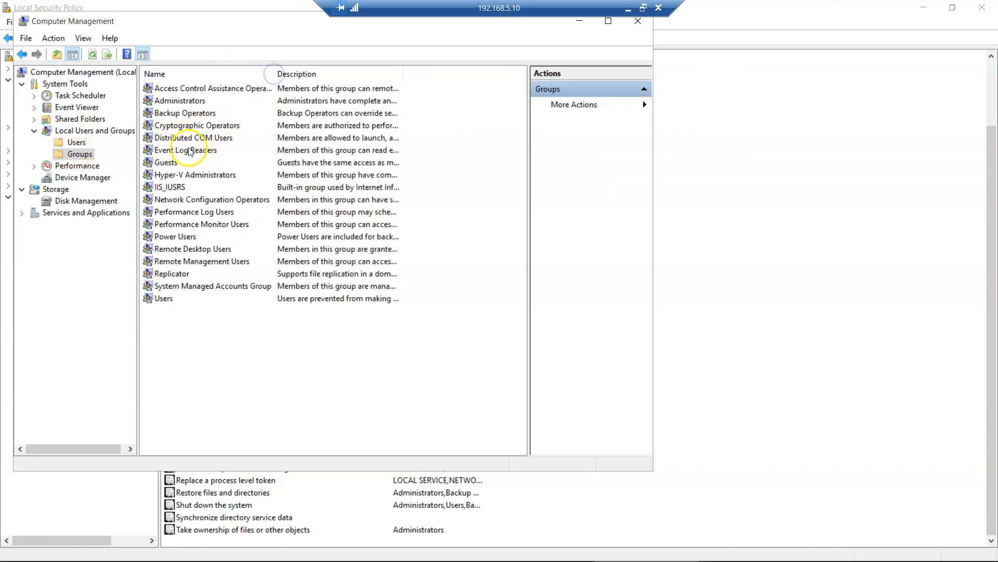
double_click(198, 150)
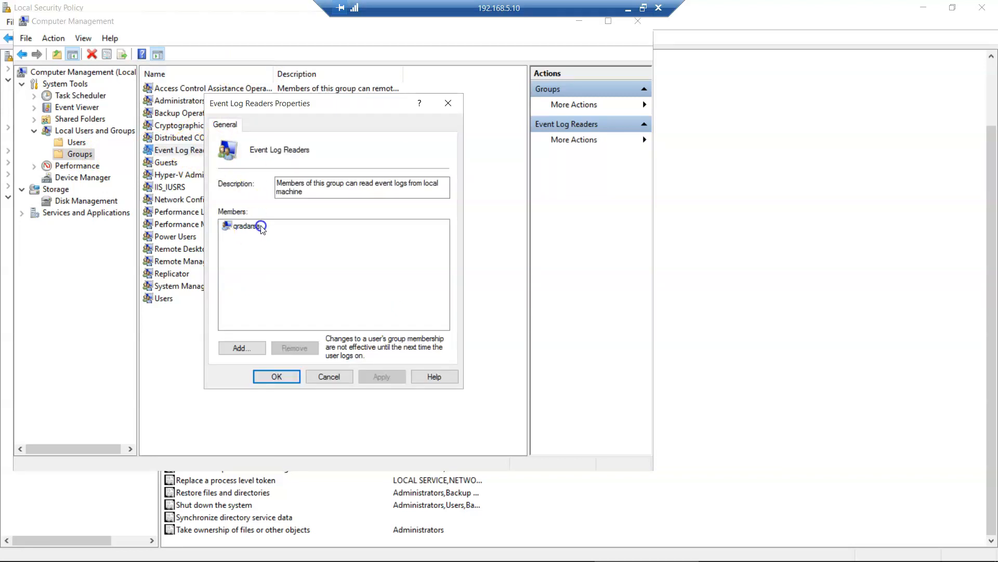
click(319, 375)
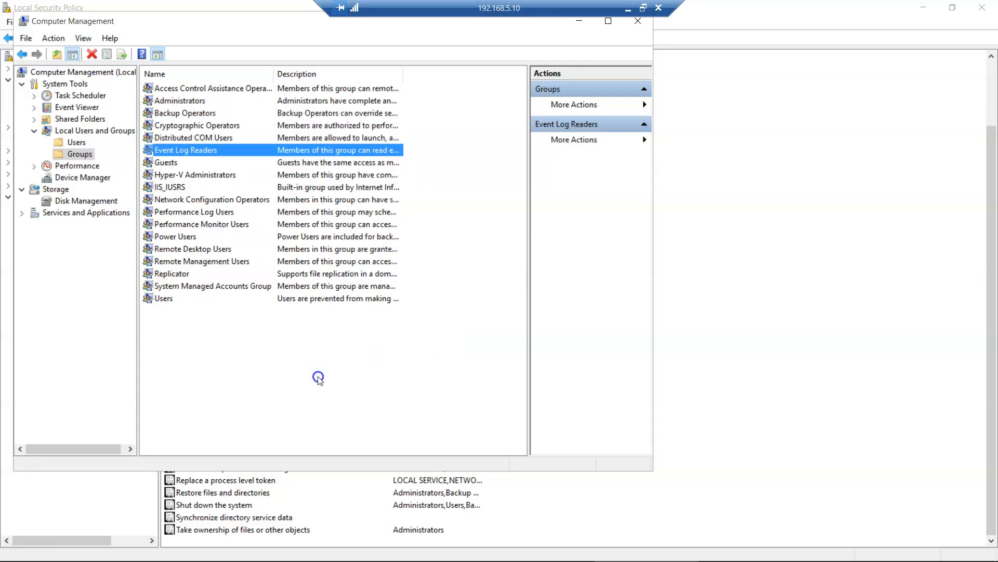
- Launch Control Panel by searching 'control' from Start
key(super)
text(control)
key(Return)
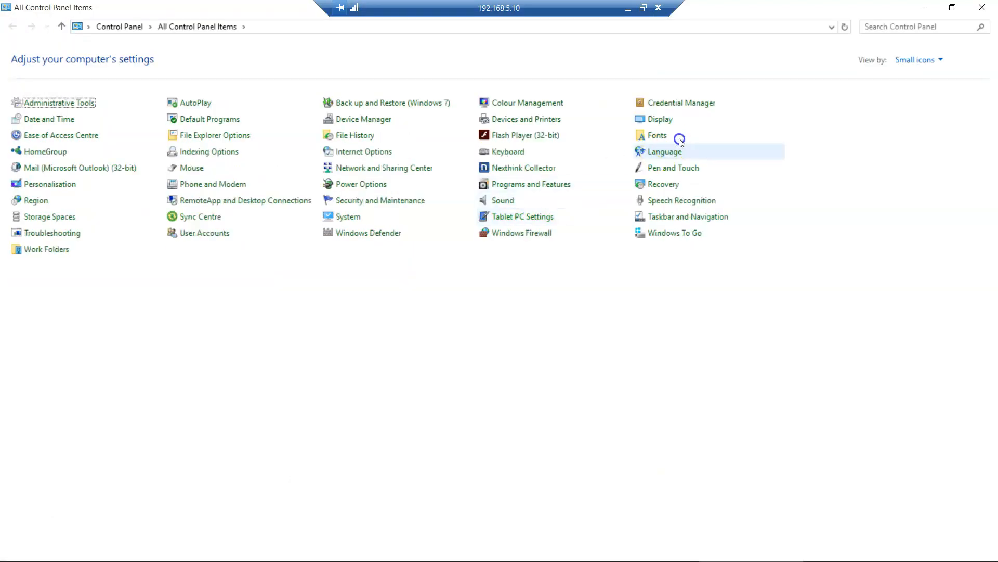
click(895, 25)
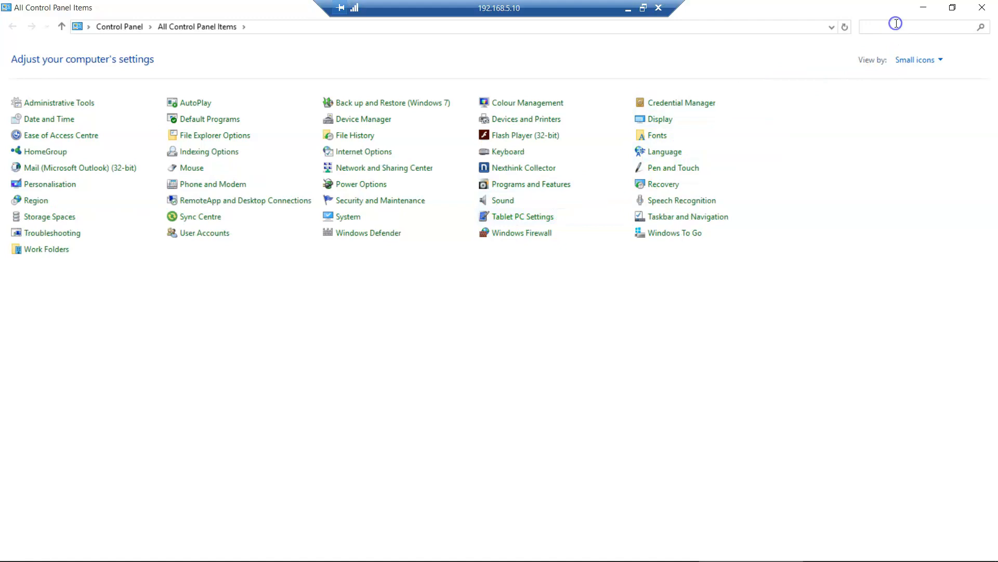
text(sec)
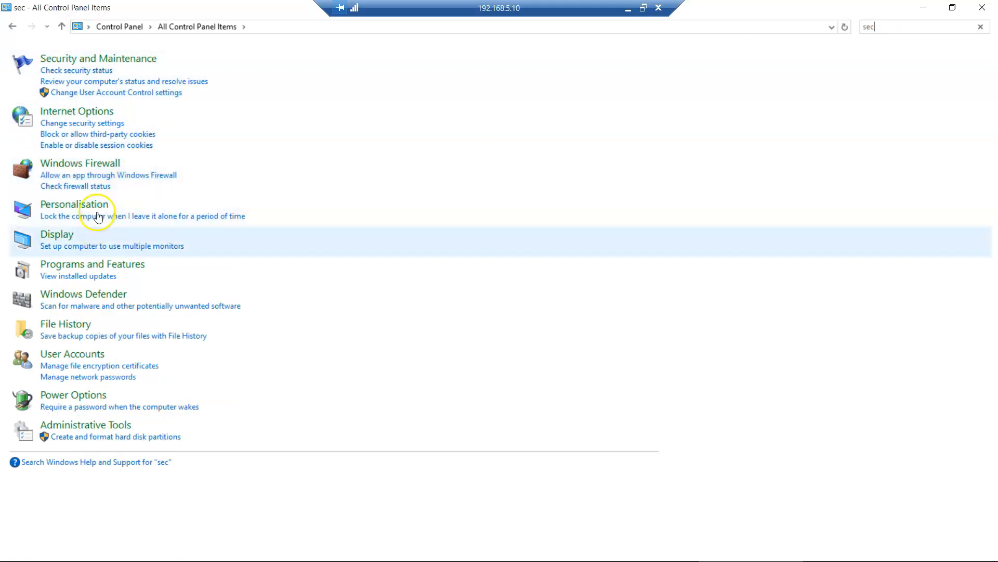
click(117, 176)
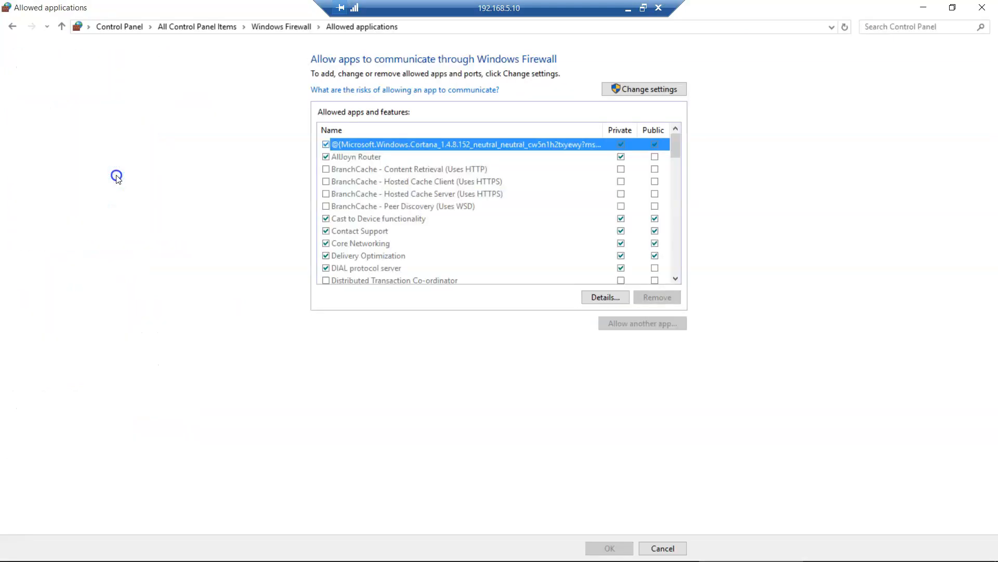
click(636, 91)
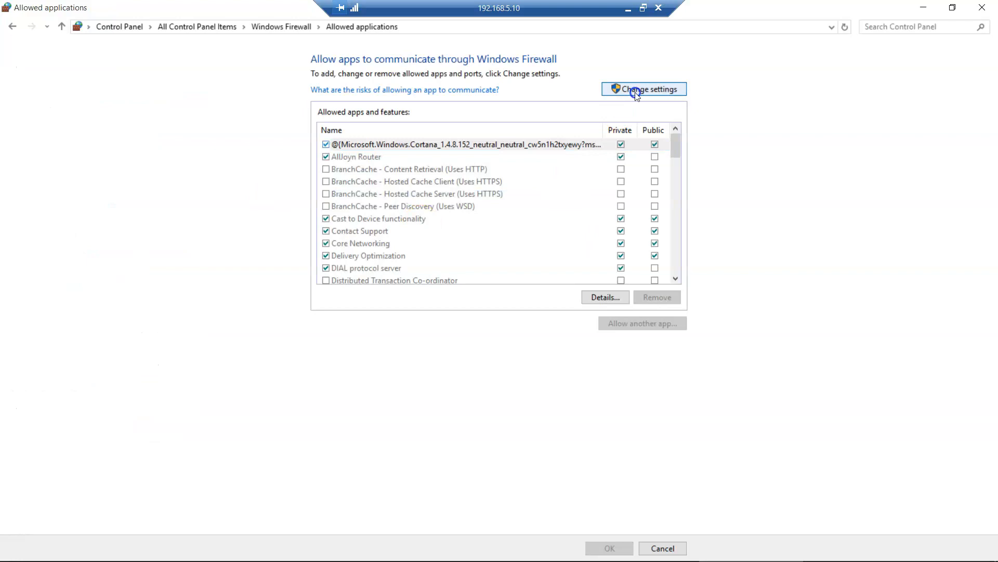
scroll(395, 243, down, 20)
scroll(395, 243, down, 2)
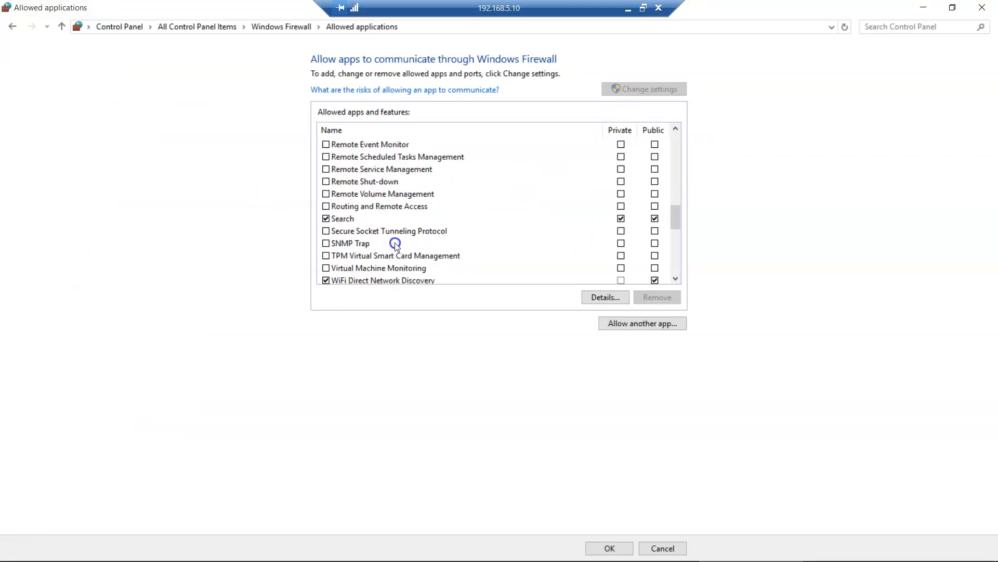
scroll(376, 241, up, 2)
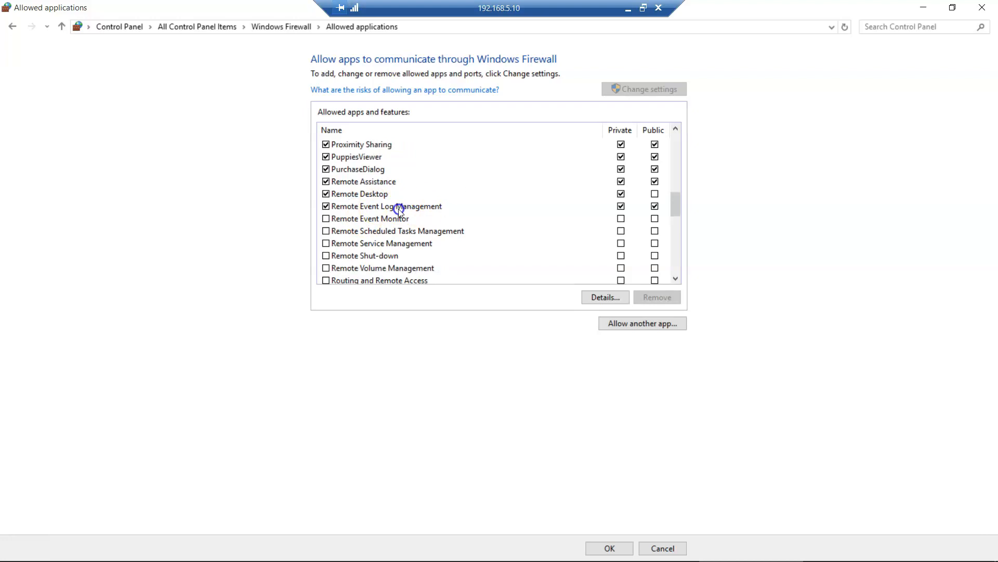
mouse_move(699, 556)
click(664, 548)
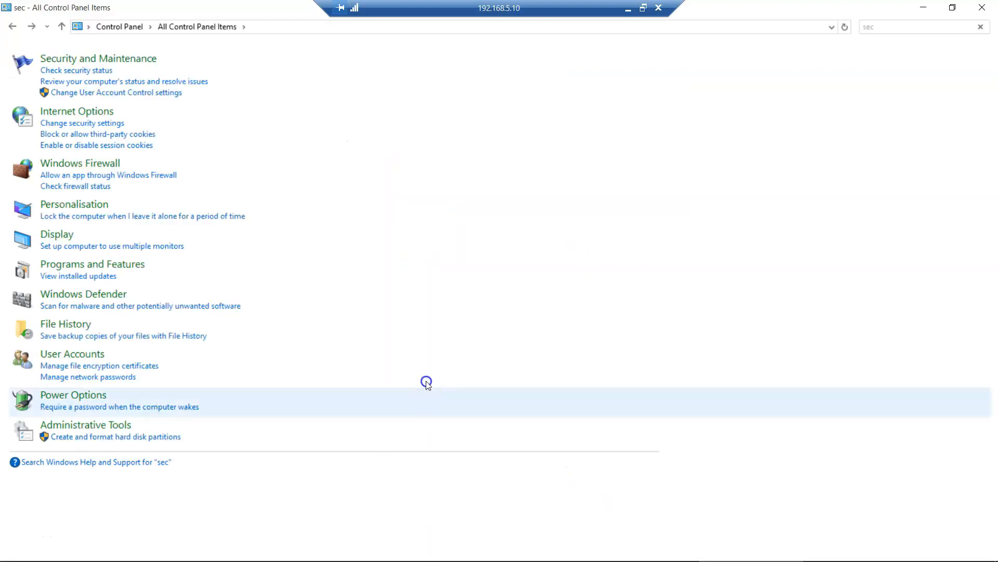
click(982, 7)
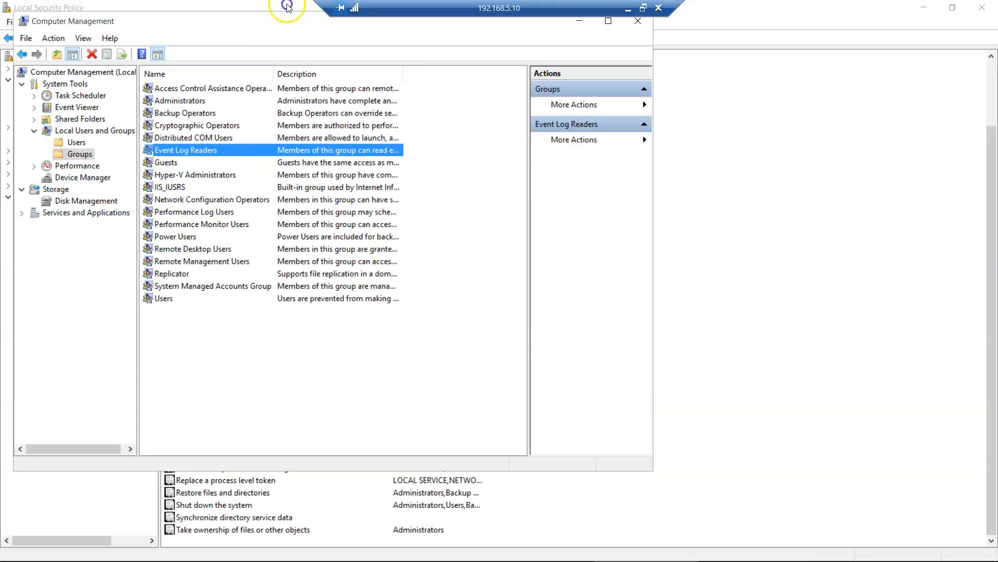
- Close Computer Management and leave the remote session to reach the Notepad plan
drag(278, 18, 330, 50)
click(681, 60)
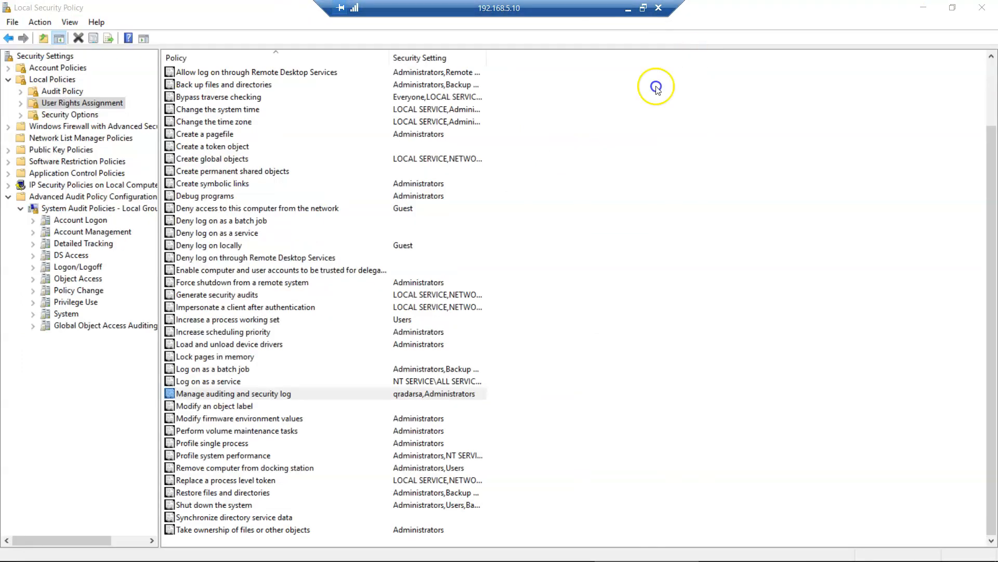
click(239, 394)
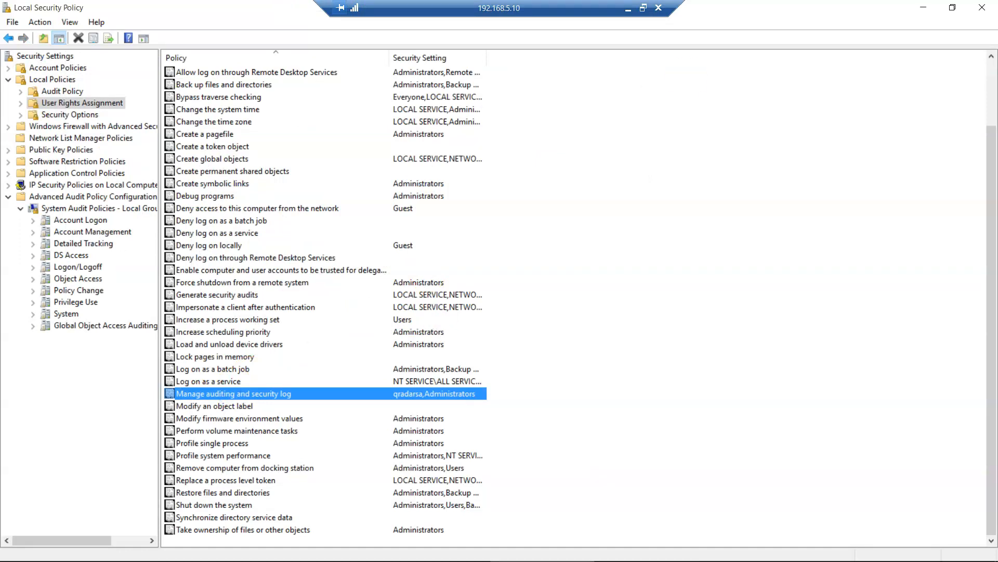
click(628, 9)
- Append '- remote polling' to prerequisite lines 2.2, 2.3 and 2.4
click(242, 107)
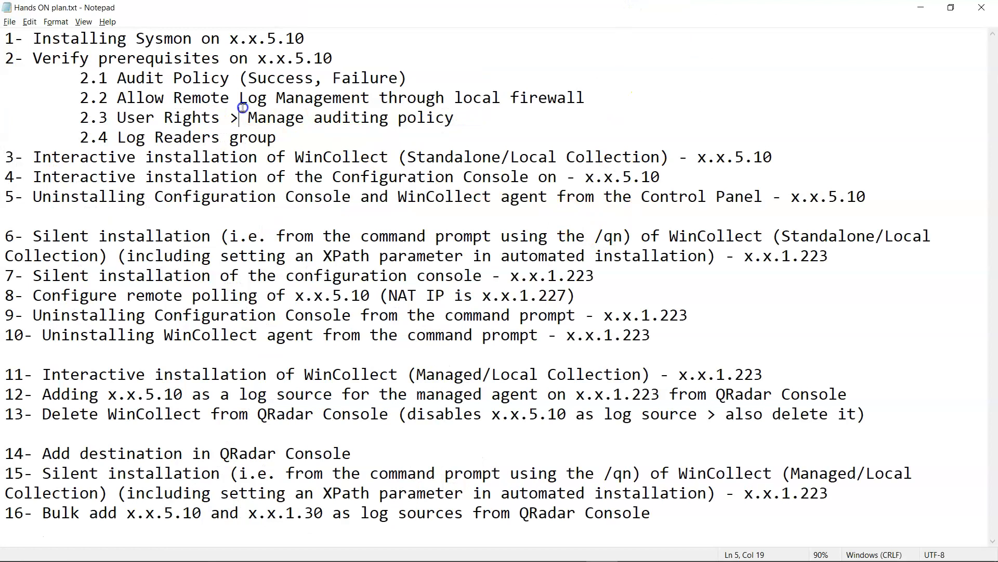
drag(413, 137, 5, 99)
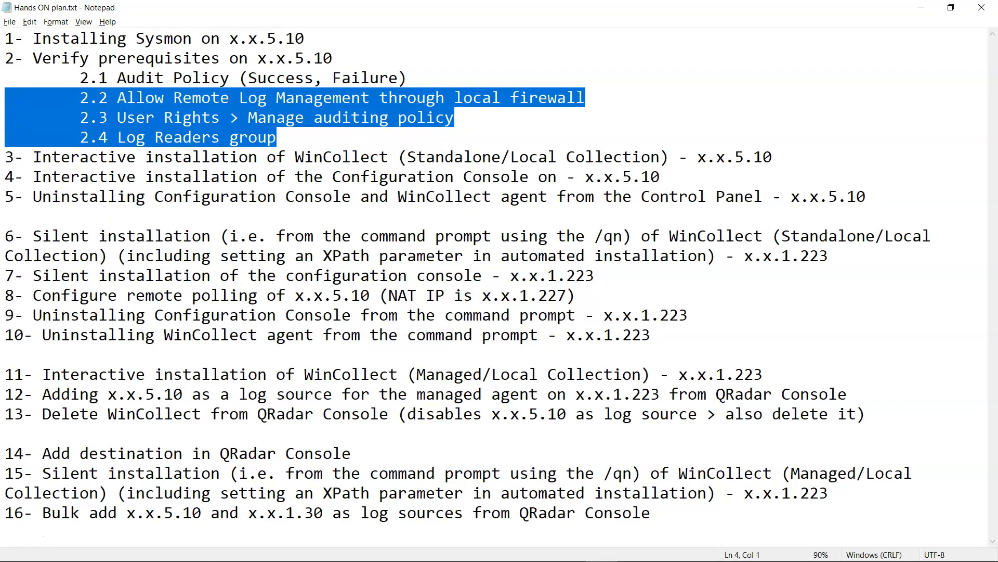
click(414, 78)
click(608, 89)
text(- remote polling)
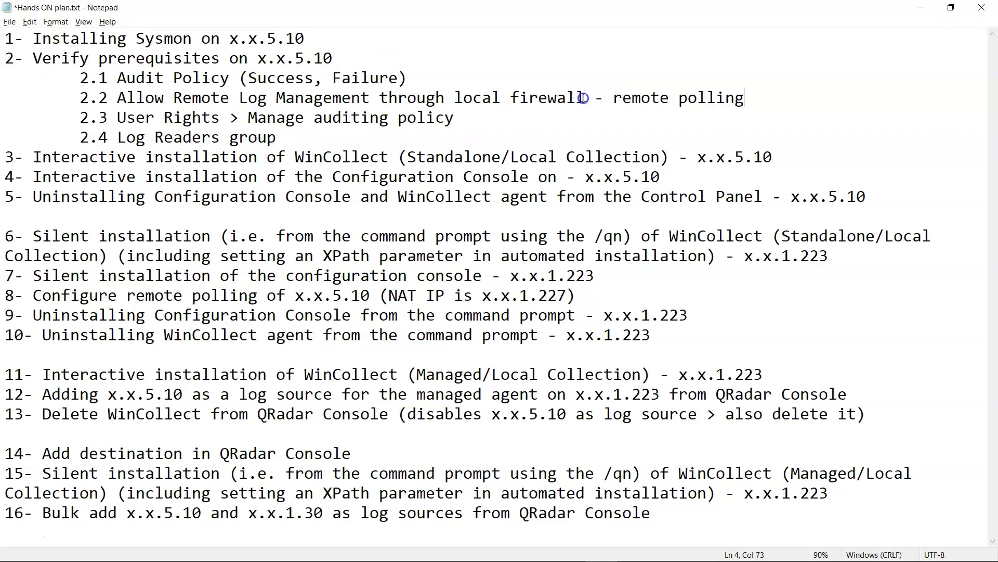
shift+click(584, 97)
key(ctrl+c)
click(491, 115)
key(ctrl+v)
click(457, 138)
key(ctrl+v)
- Tag prerequisite 2.1 with '- local collection'
click(423, 79)
key(ctrl+v)
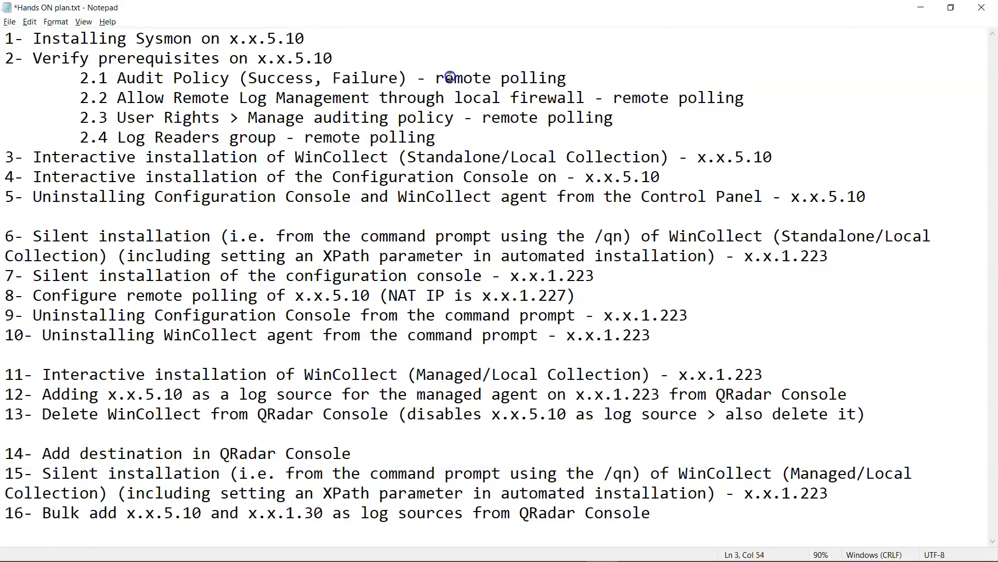
double_click(451, 76)
text(local colle)
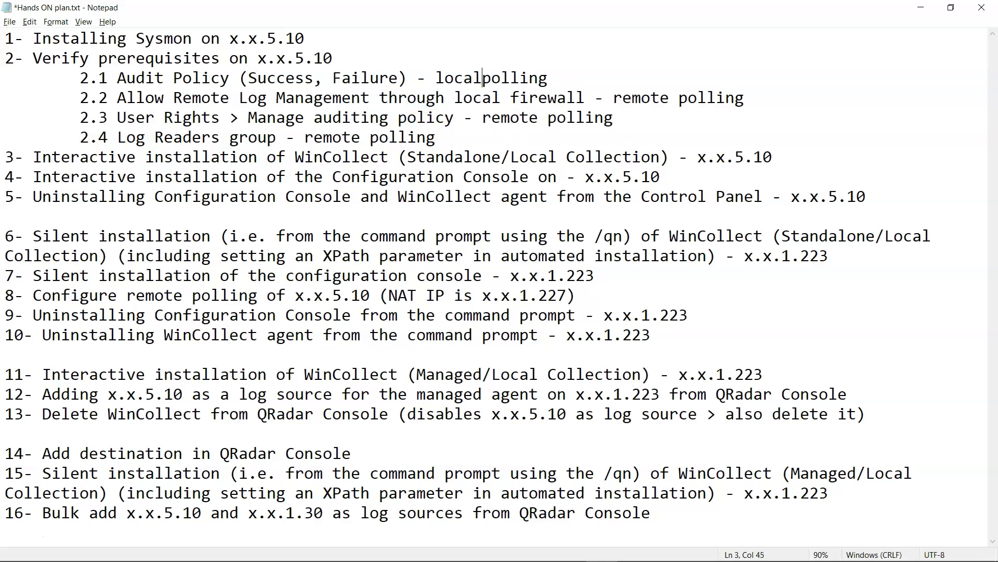
text(ction)
key(Delete)
key(Delete)
key(Delete)
key(Delete)
key(Delete)
key(Delete)
key(Delete)
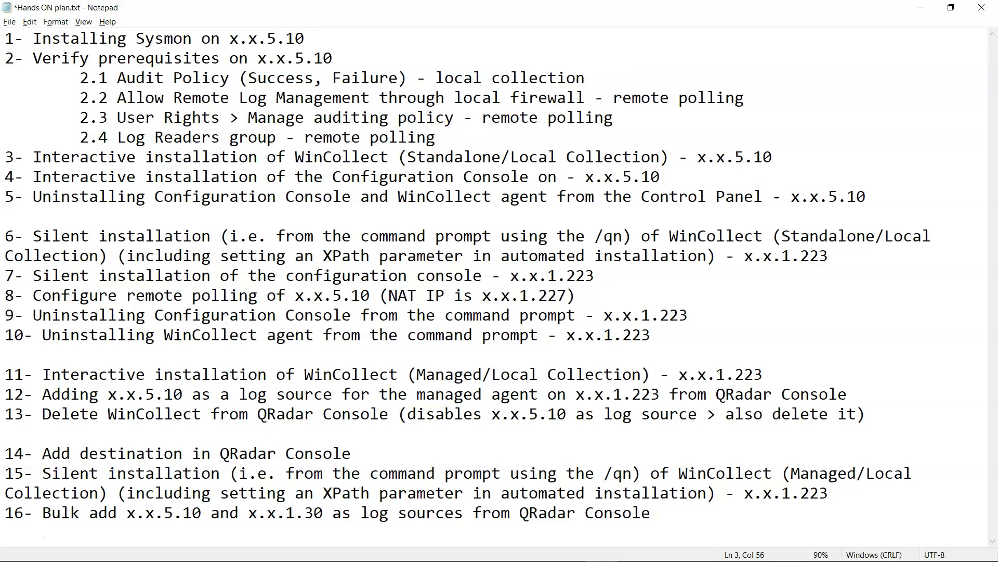
- Extend step 2's heading with 'for qradarsa (service account with password never expires)'
drag(461, 137, 5, 58)
click(425, 56)
text(for qrada)
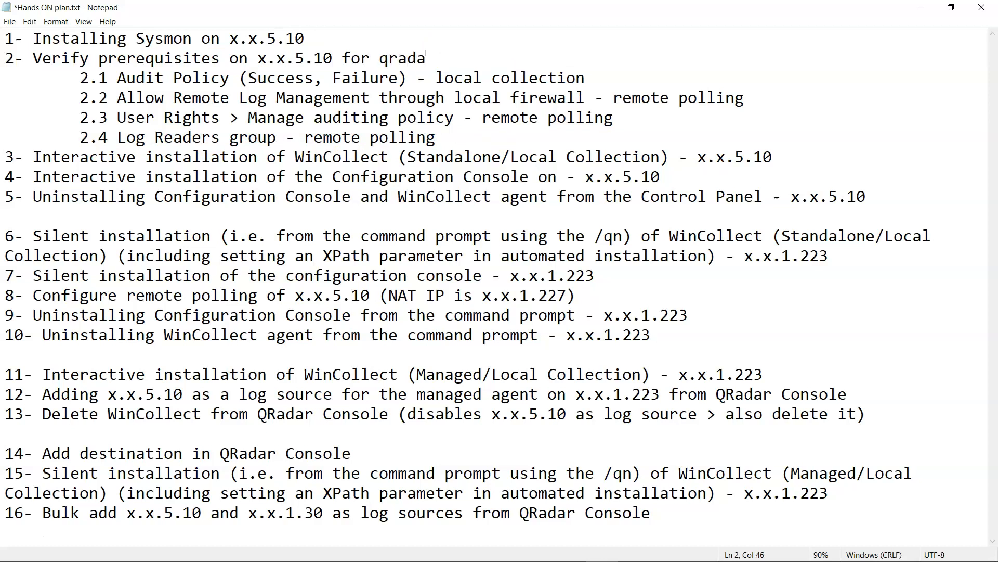
text(rsa (serv)
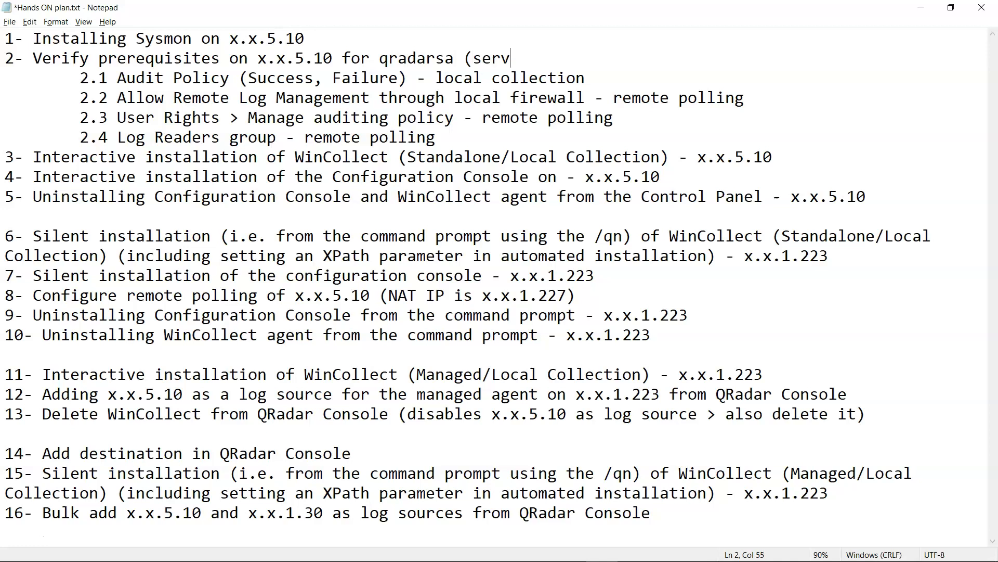
text(ice account )
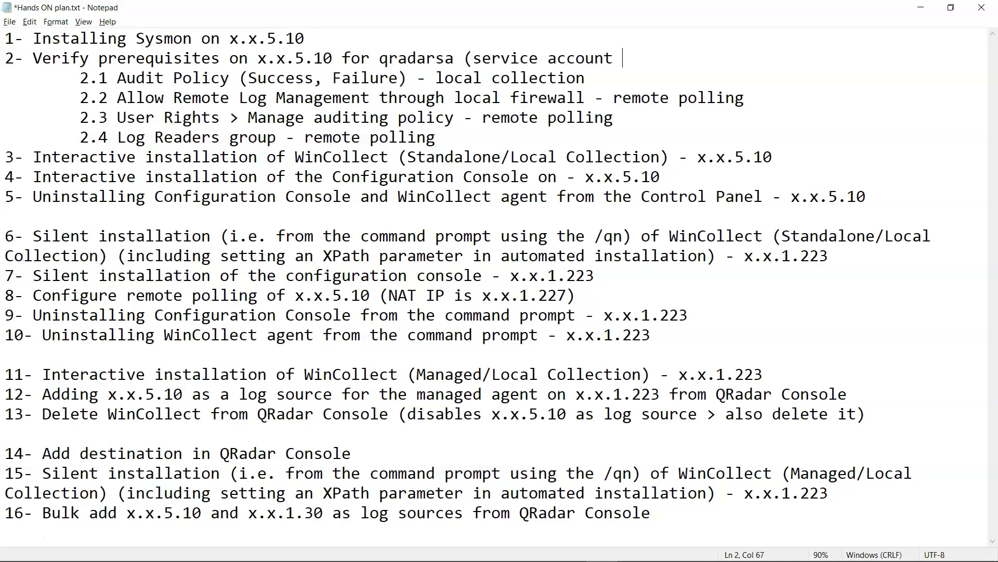
text(with pass)
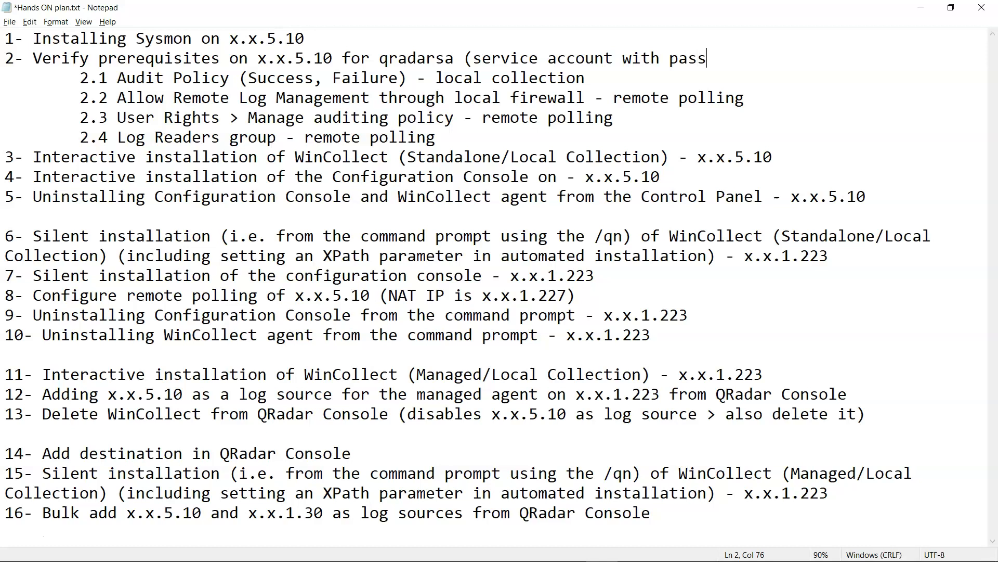
text(word never )
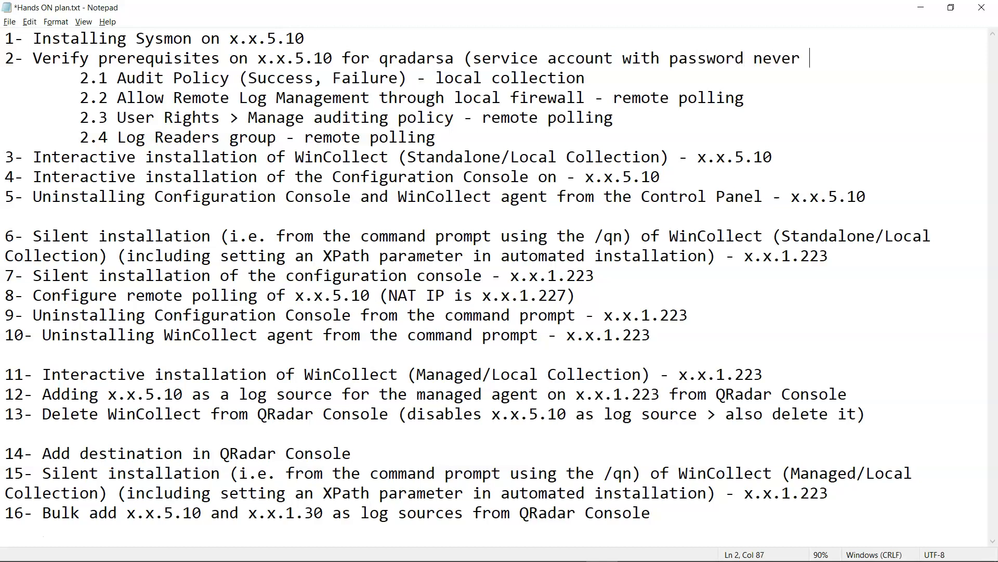
text(expires))
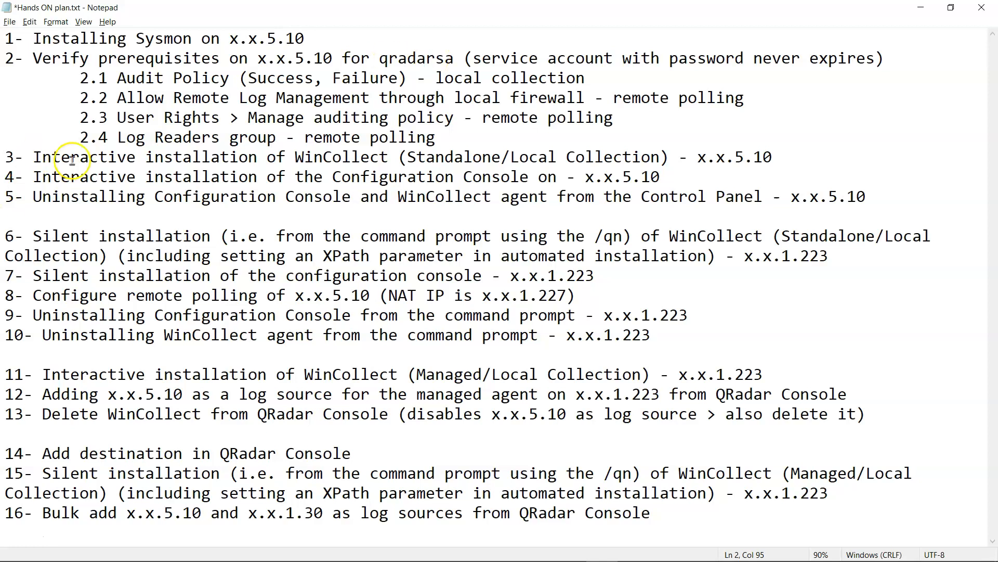
drag(70, 156, 815, 156)
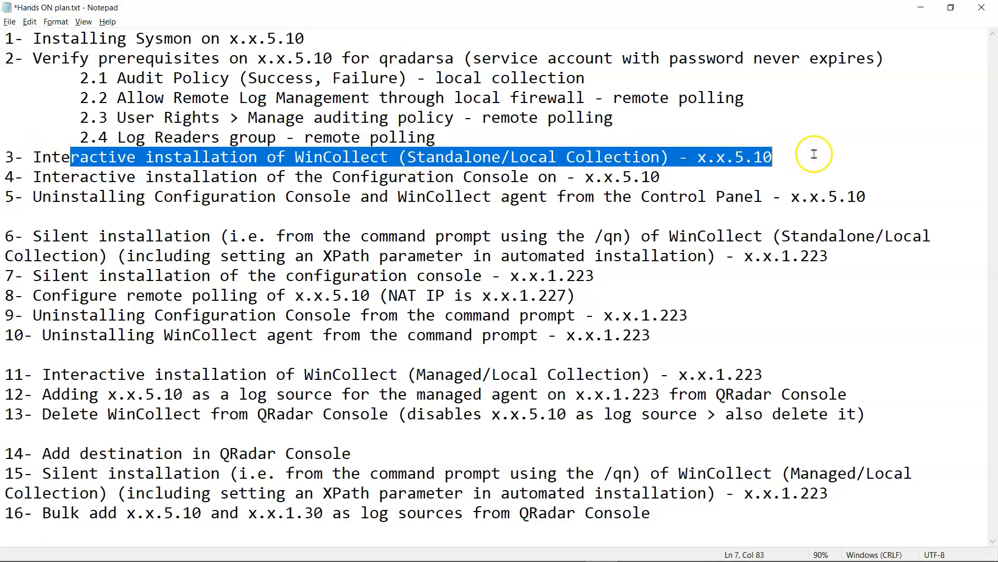
drag(333, 177, 661, 178)
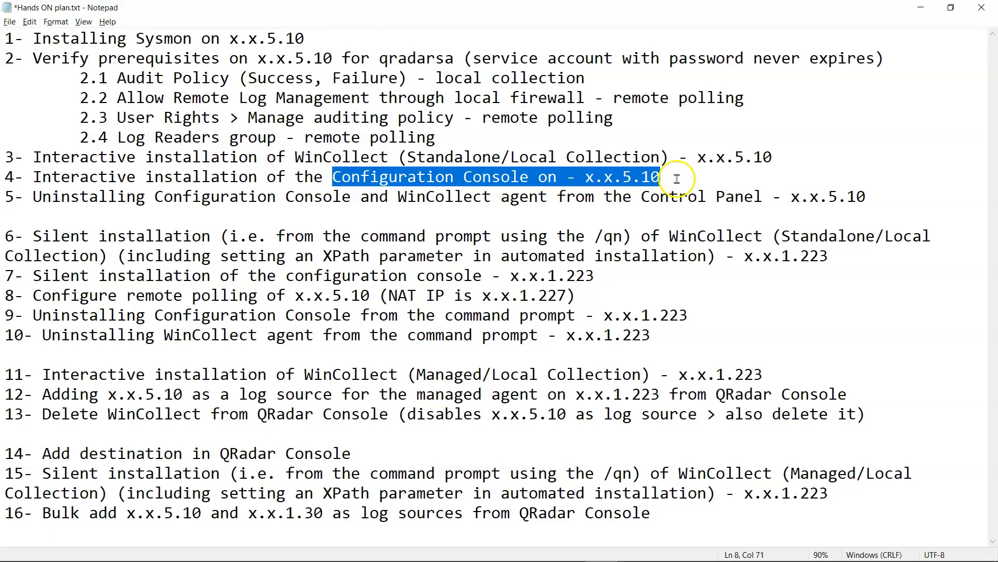
click(194, 199)
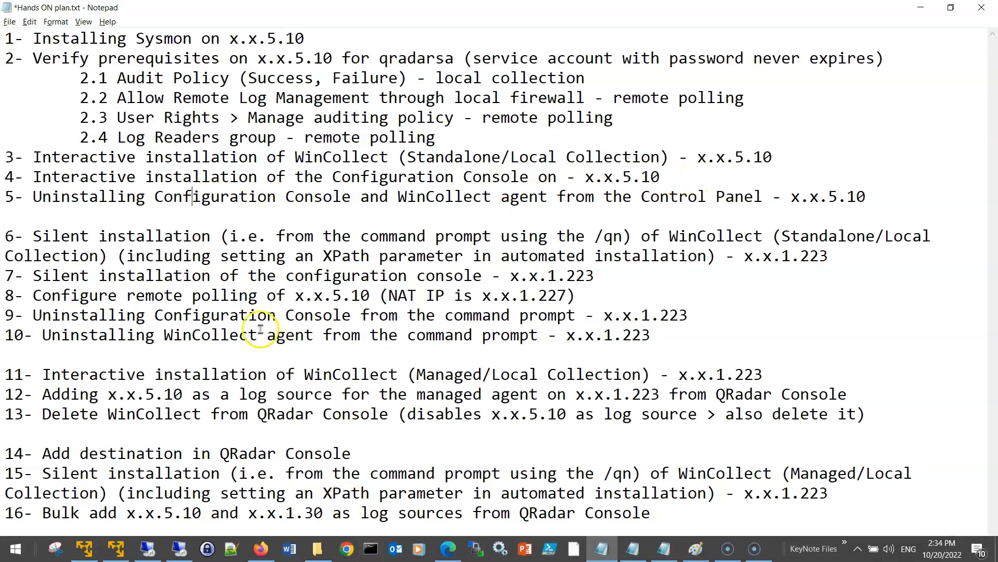
drag(664, 178, 11, 156)
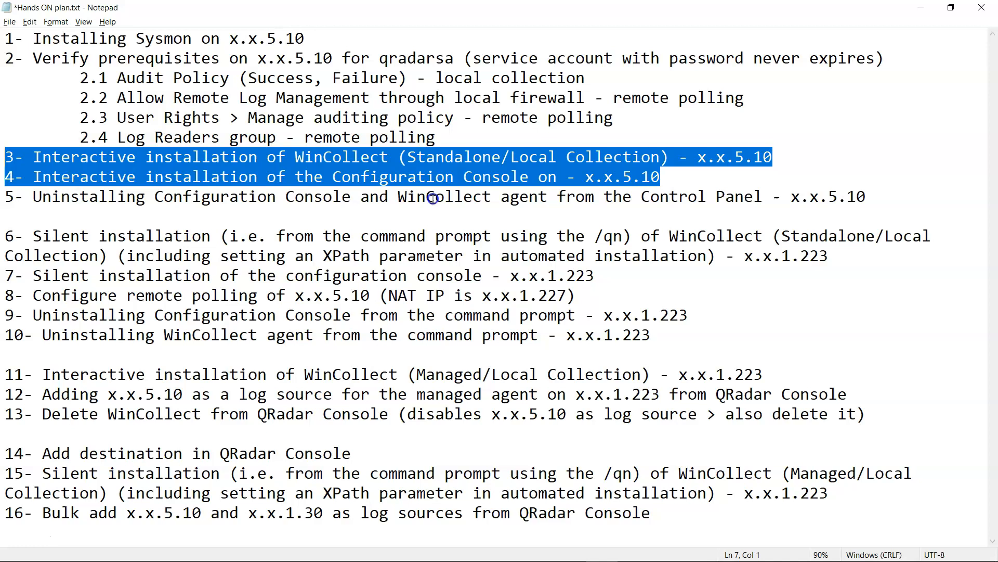
mouse_move(392, 554)
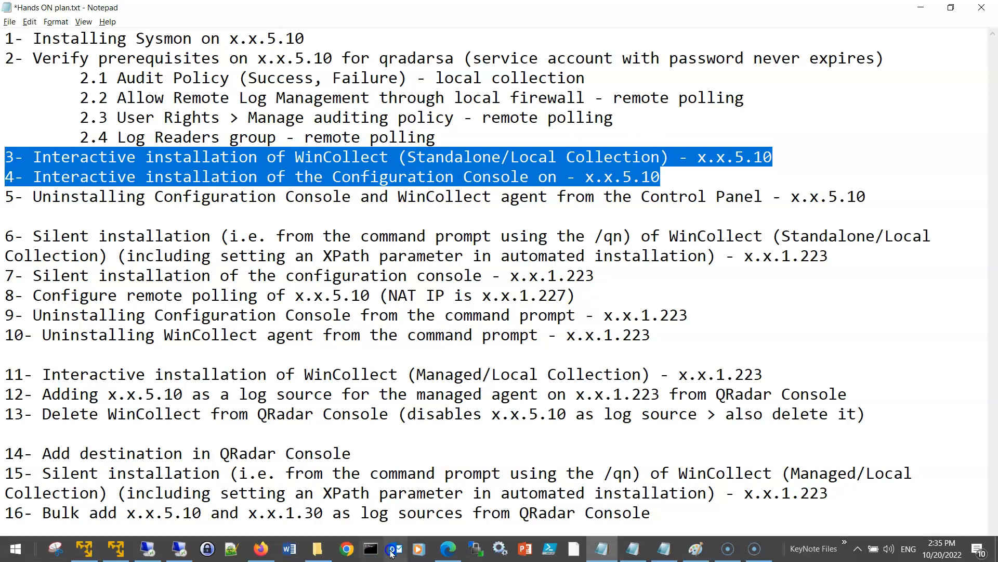
- On the remote host, open the C:\share\wincollect folder in File Explorer
click(180, 549)
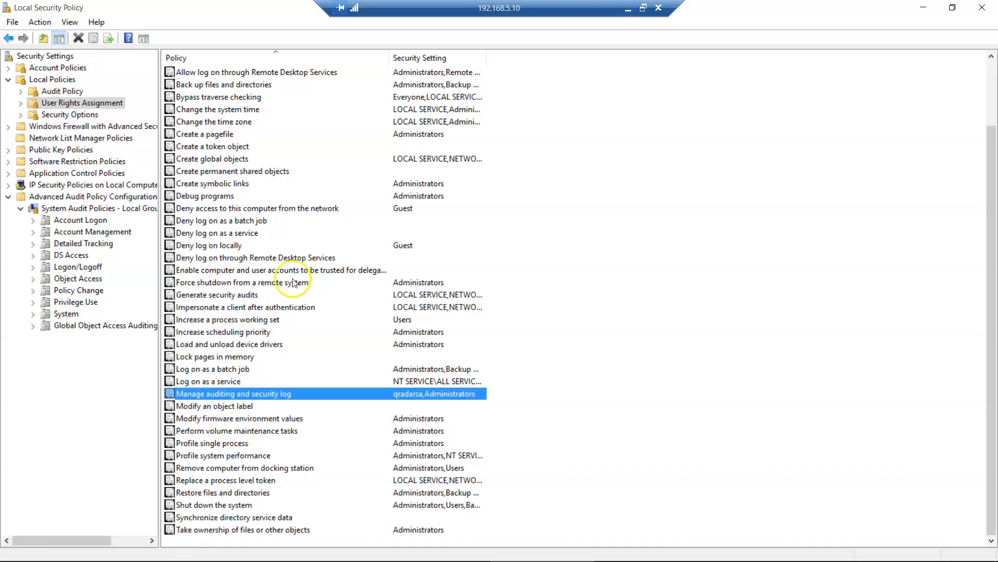
mouse_move(416, 553)
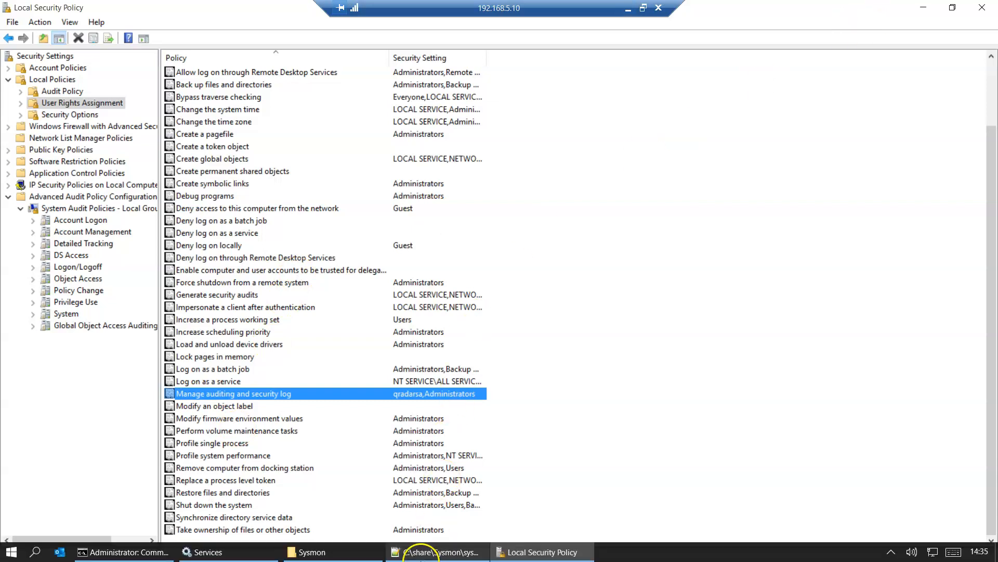
click(342, 553)
click(176, 43)
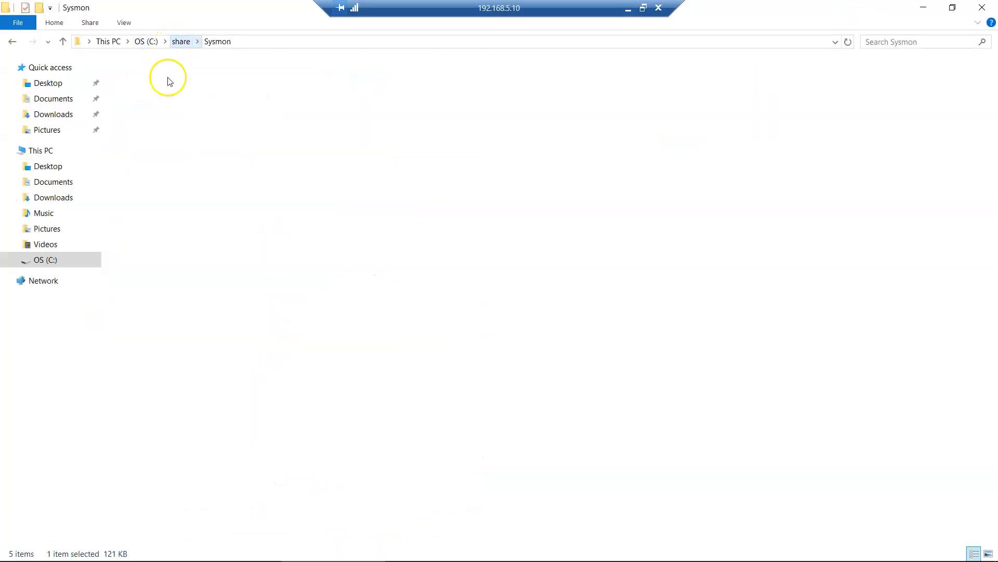
double_click(127, 95)
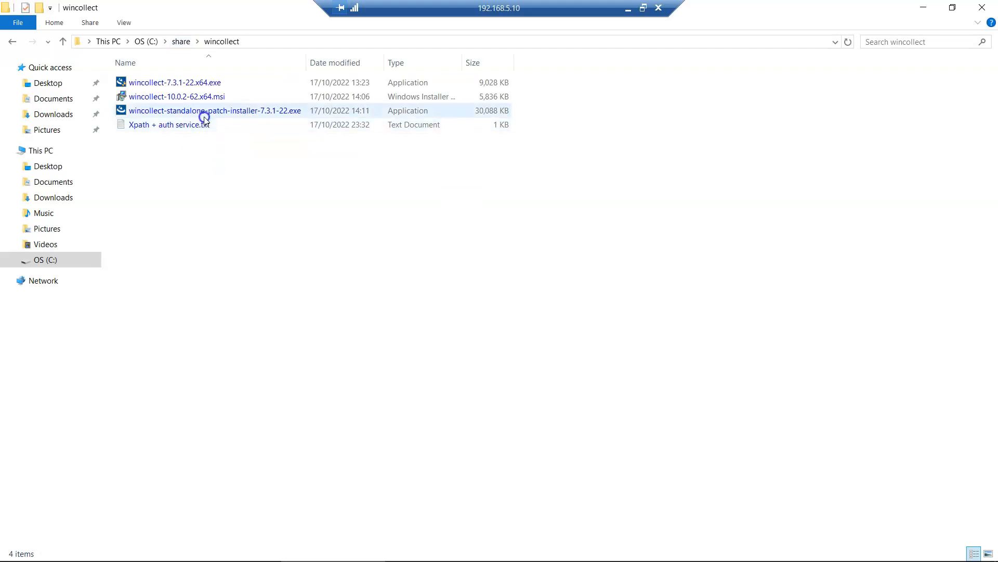
- Look over the installers, then bring up the context menu for wincollect-7.3.1-22.x64.exe
click(192, 86)
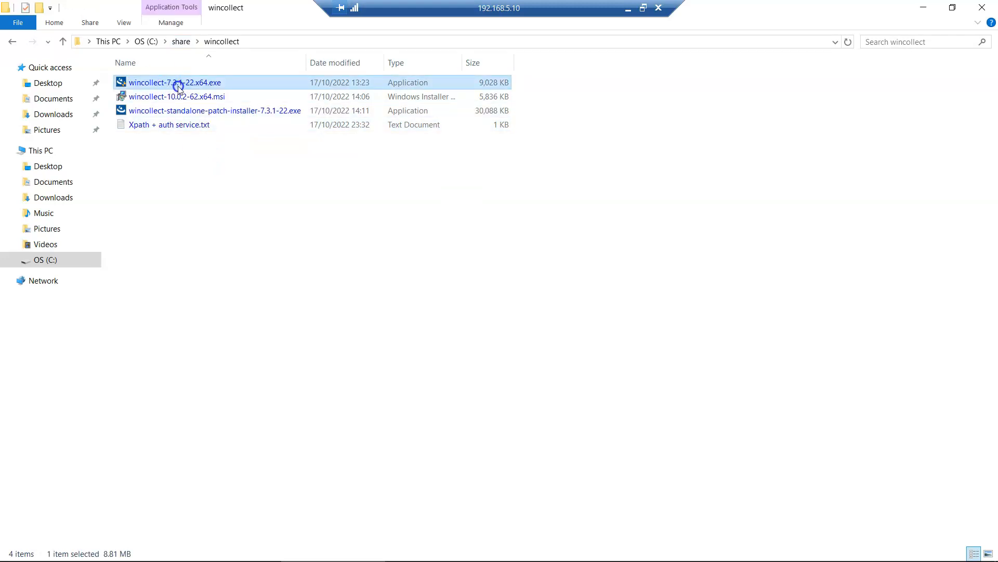
click(169, 112)
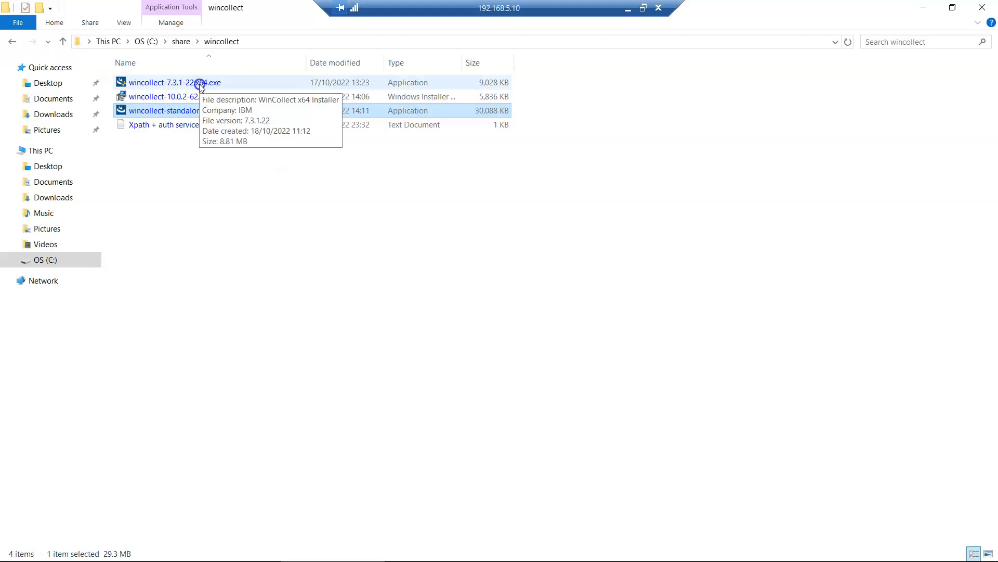
click(180, 97)
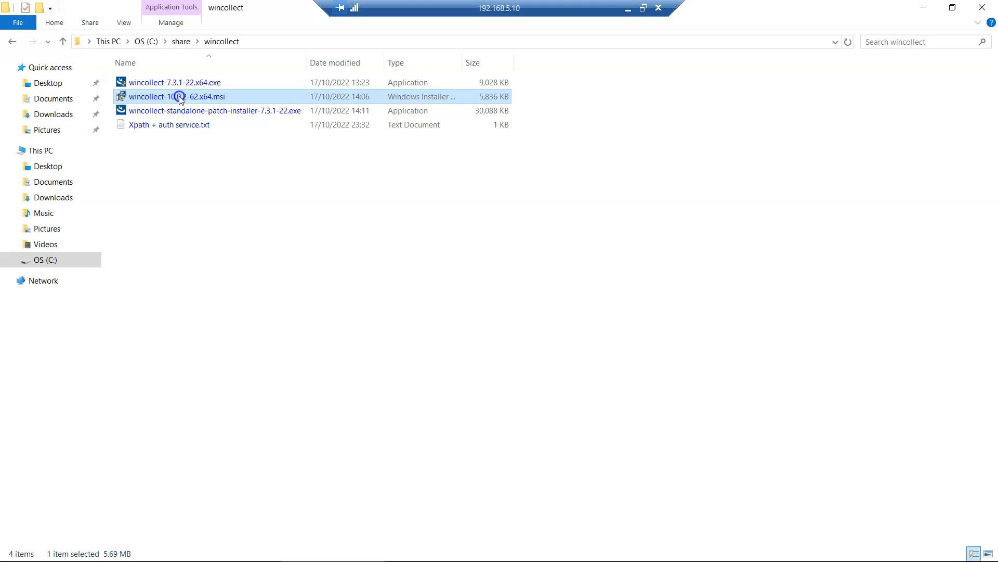
right_click(194, 80)
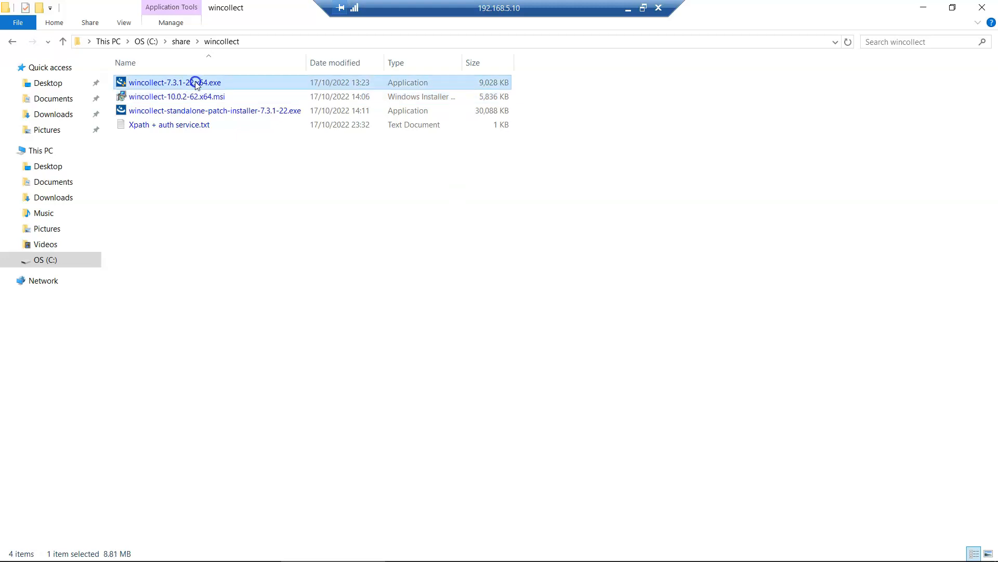
- Launch the WinCollect 7.3.1 installer with admin approval and accept the licence agreement
click(241, 96)
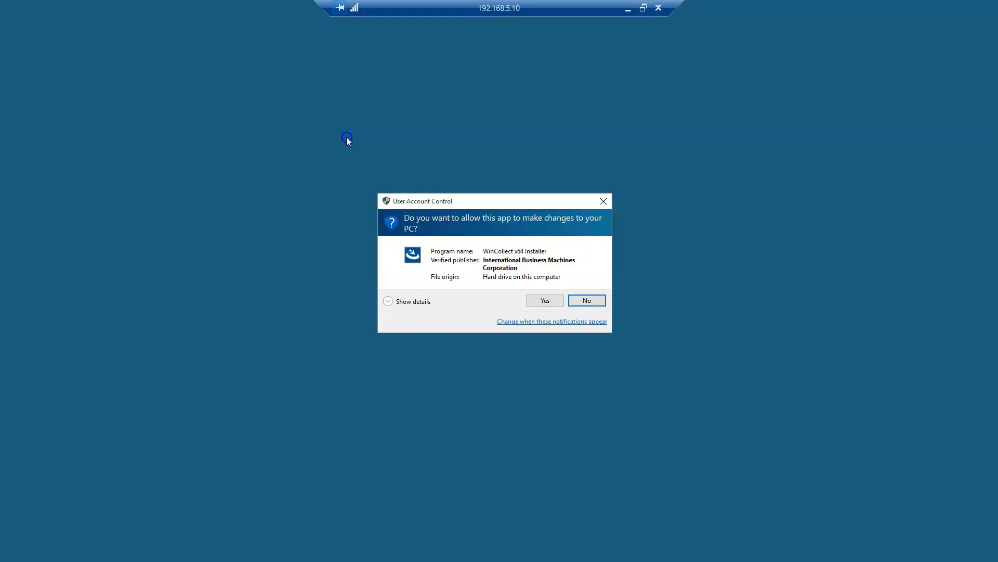
click(530, 300)
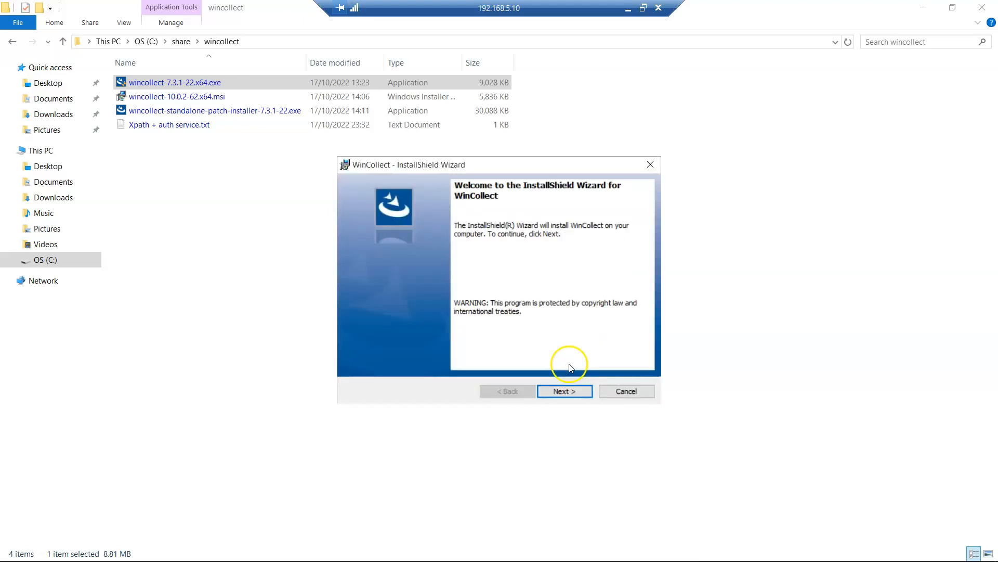
click(565, 394)
click(422, 345)
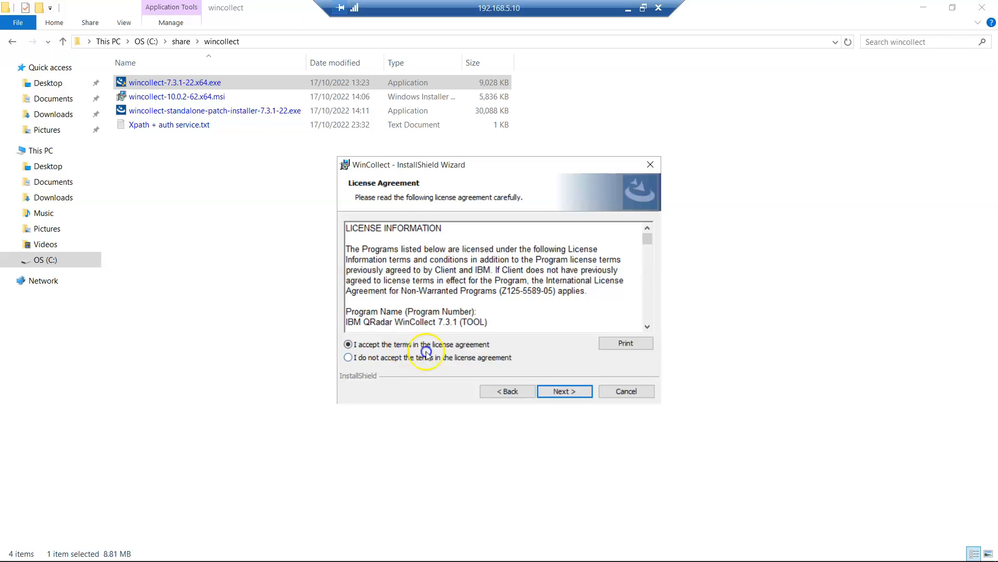
click(555, 391)
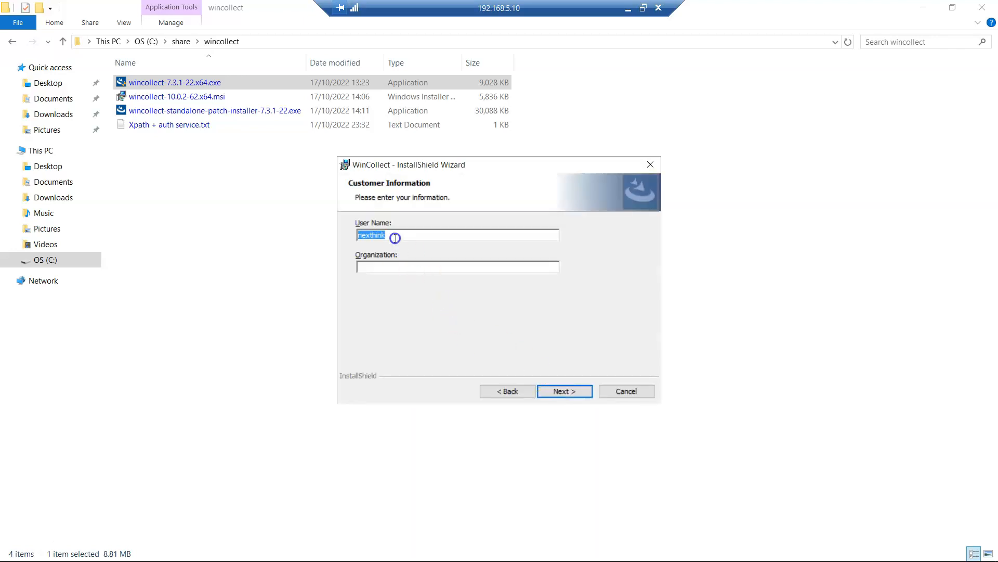
- Keep the default customer information and install folder, and choose Stand Alone setup
click(570, 395)
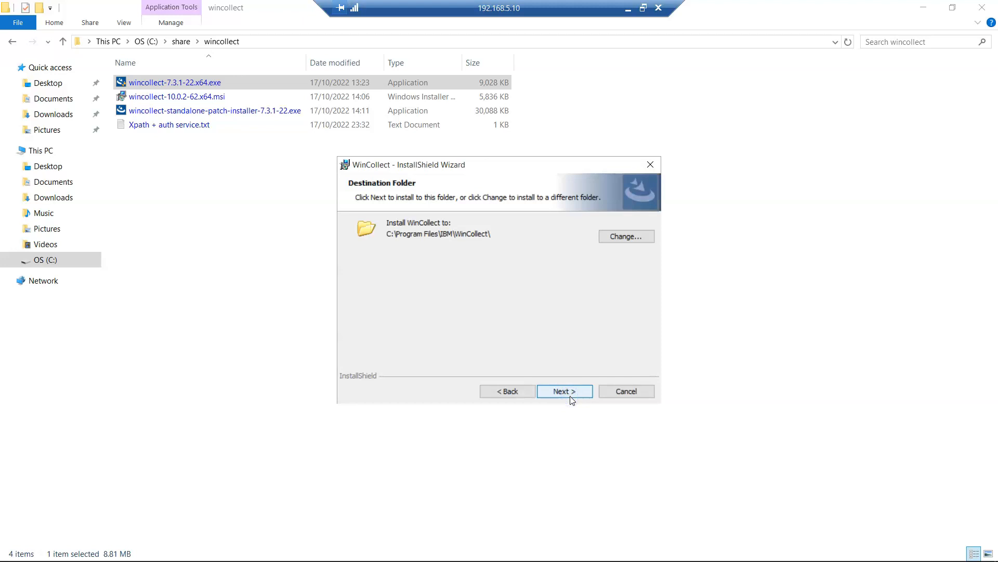
click(569, 395)
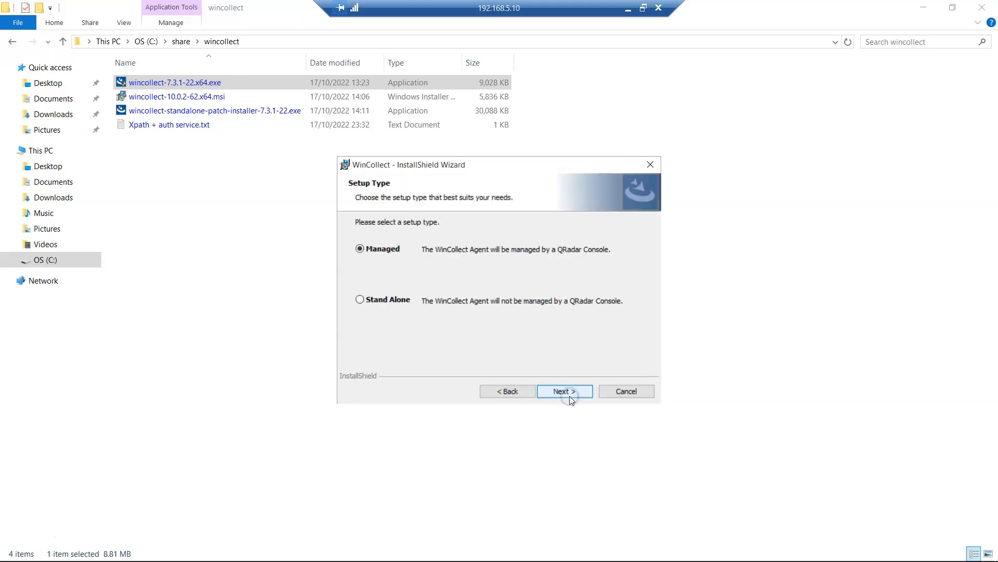
click(387, 301)
click(544, 391)
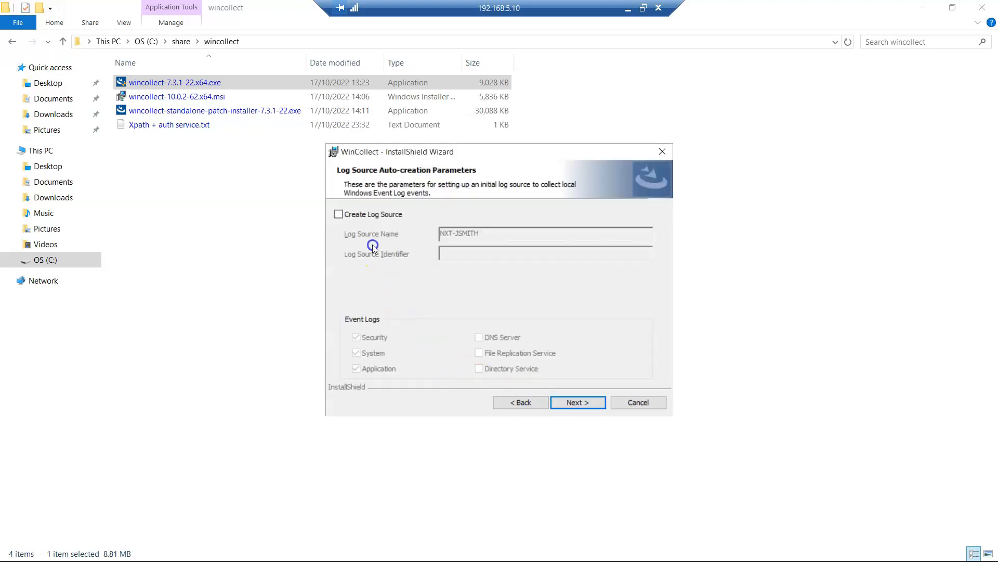
- Enable Create Log Source in the wizard's auto-creation parameters
click(382, 216)
click(382, 217)
click(382, 220)
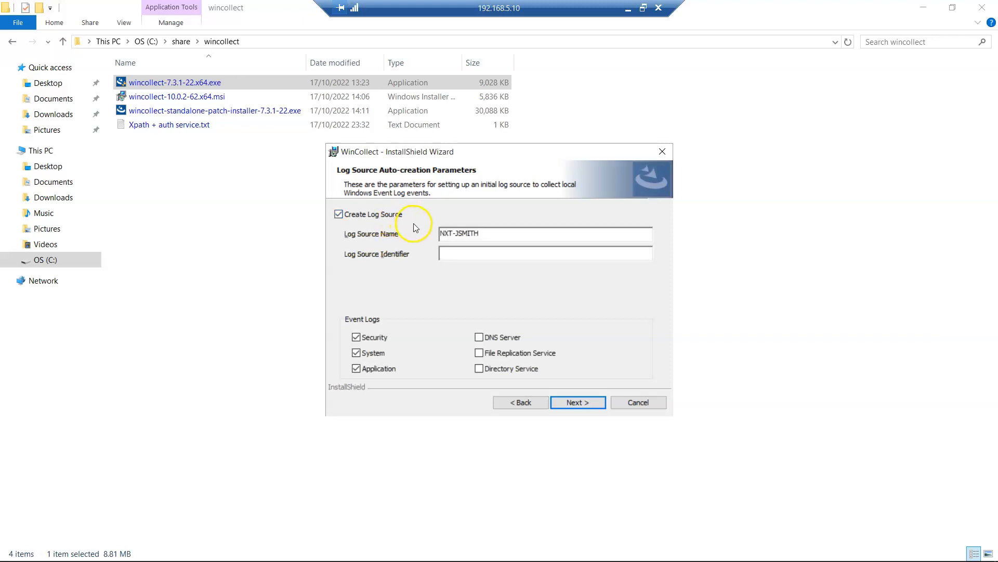
- Remove the hyphen prefix from the Log Source Name, then minimise the remote session
click(484, 233)
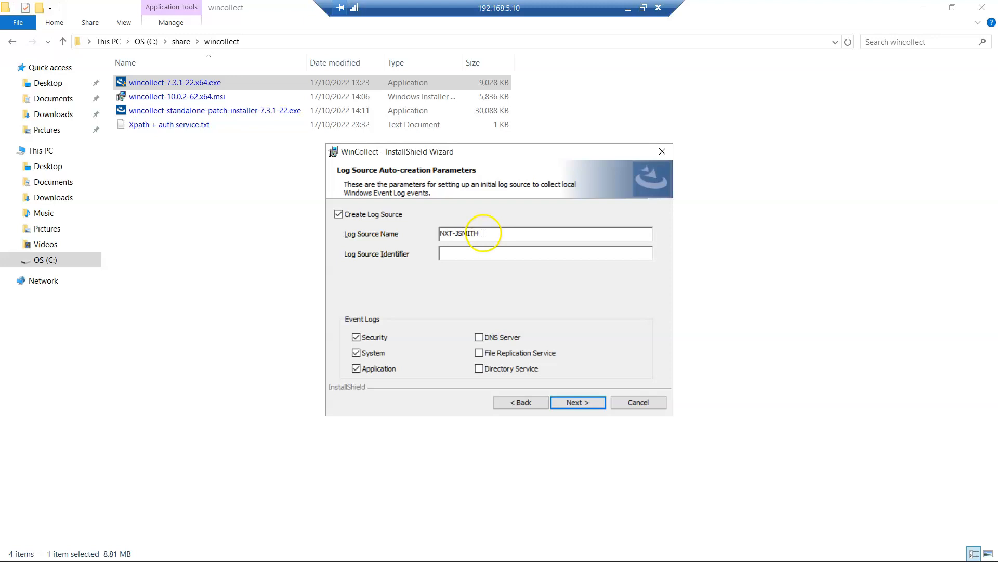
click(456, 232)
key(BackSpace)
key(BackSpace)
key(BackSpace)
key(BackSpace)
double_click(473, 234)
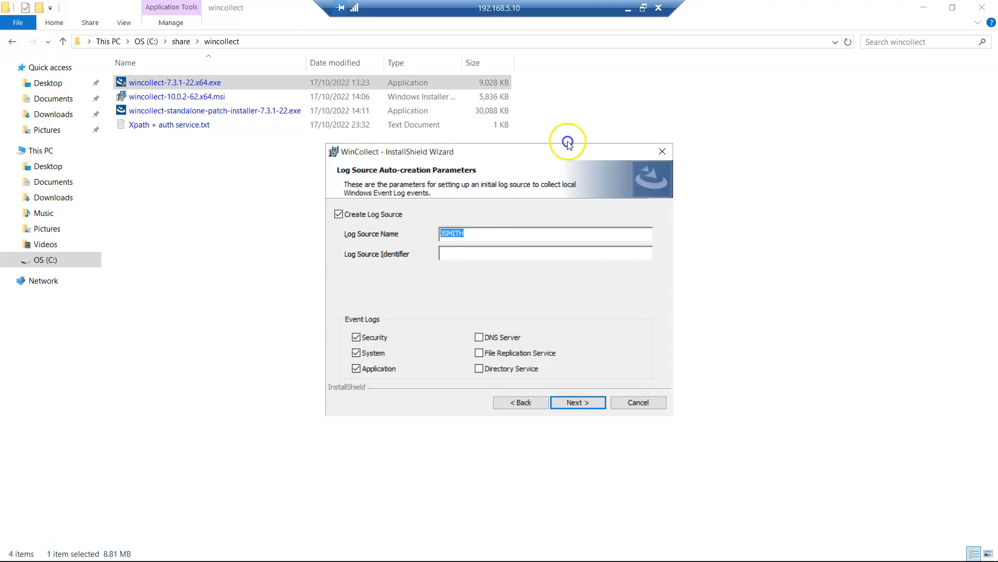
click(627, 9)
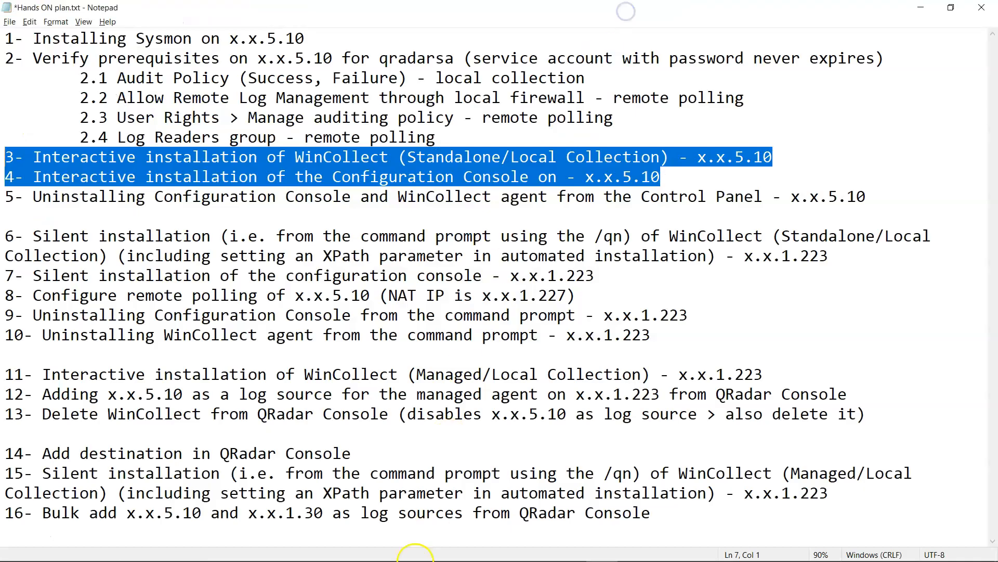
- Log back into the QRadar console in Firefox, dismiss the temporary licence warning, and open Admin
click(259, 547)
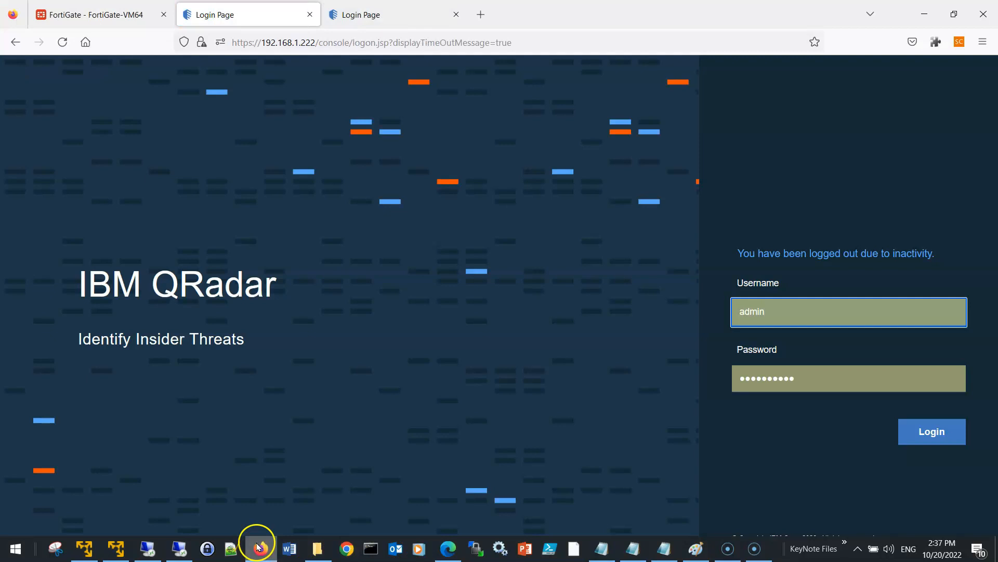
click(958, 429)
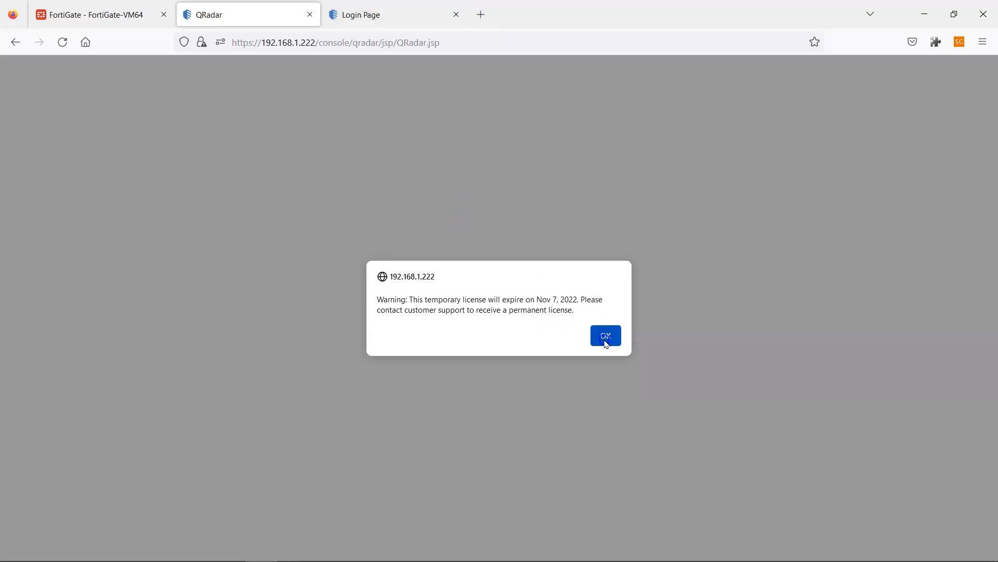
click(605, 338)
click(451, 17)
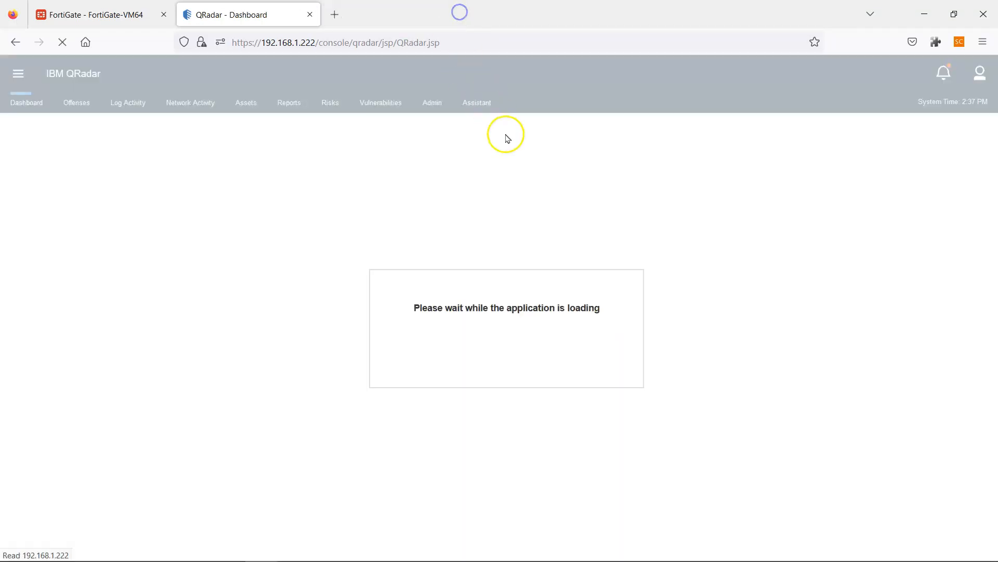
click(435, 105)
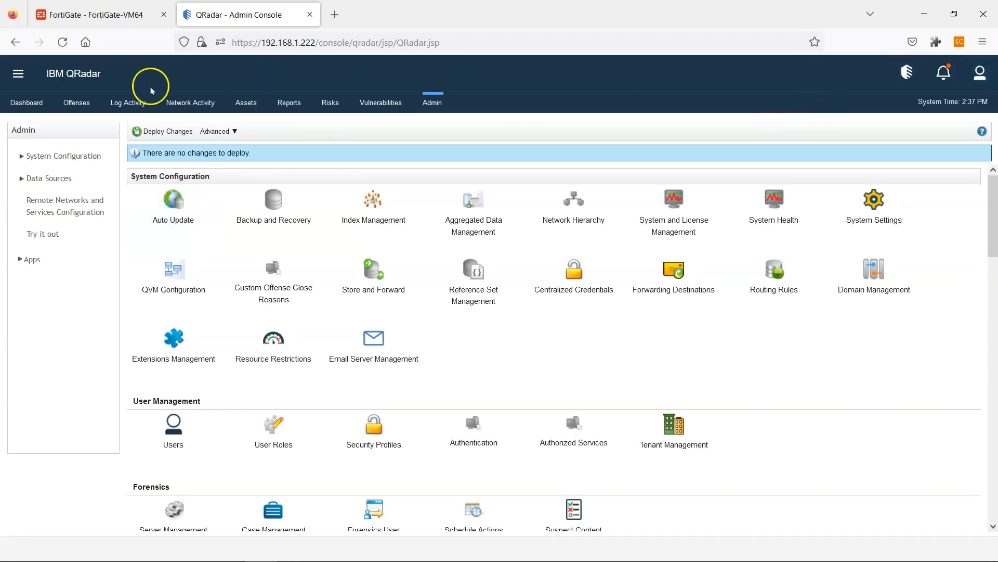
- Open the Log Sources list in Log Source Management and search for the user's name
click(9, 81)
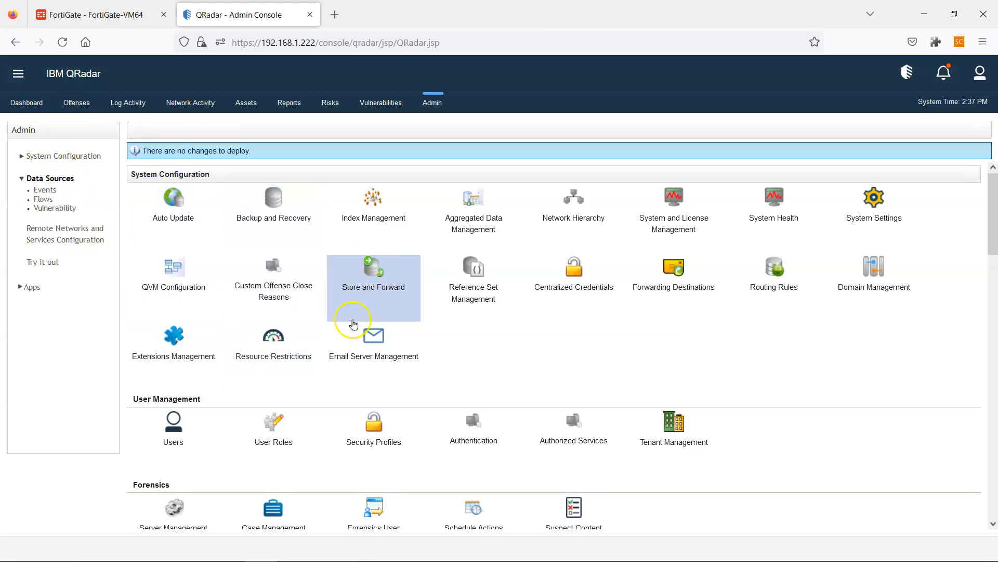
click(374, 221)
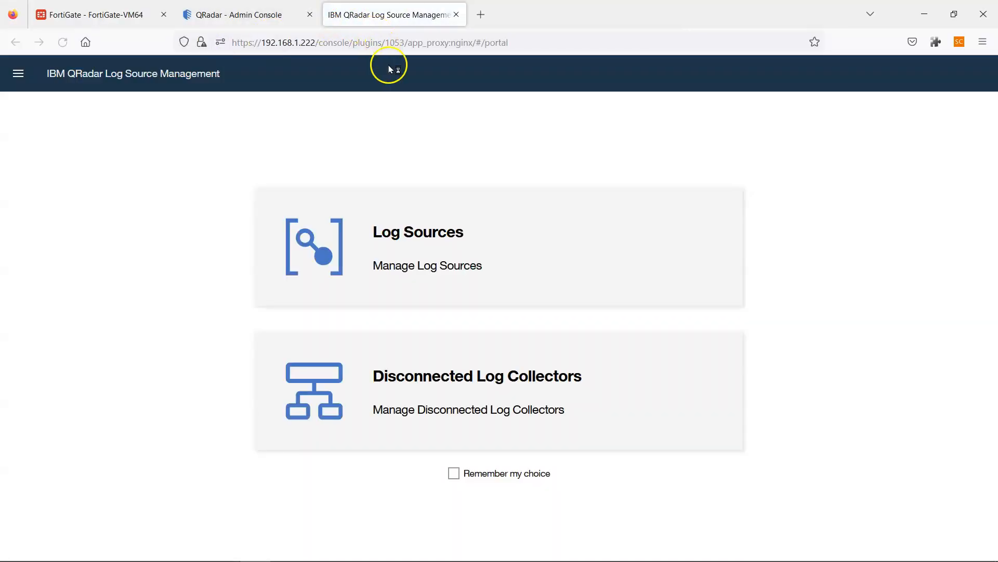
click(368, 206)
click(410, 210)
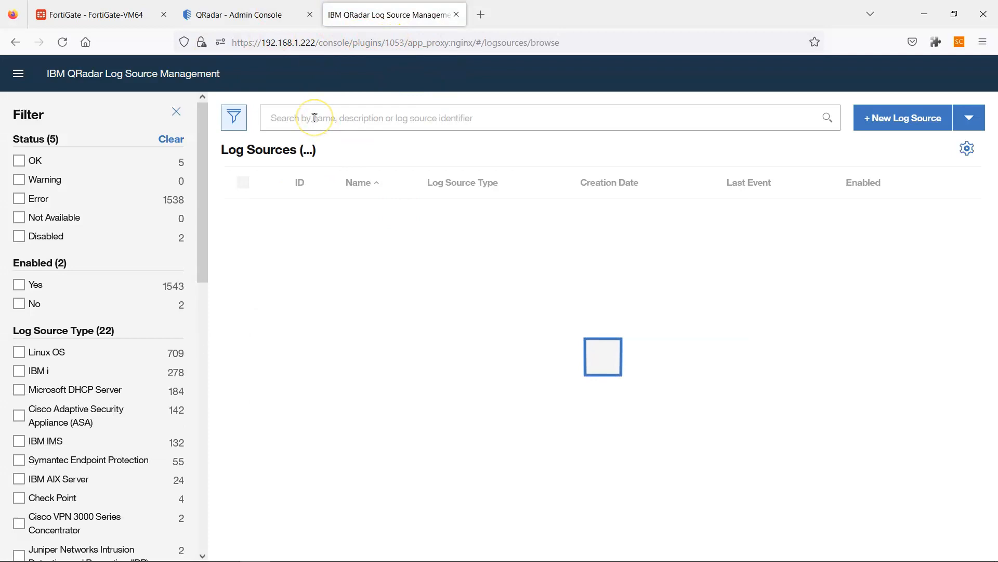
text(JSMITH)
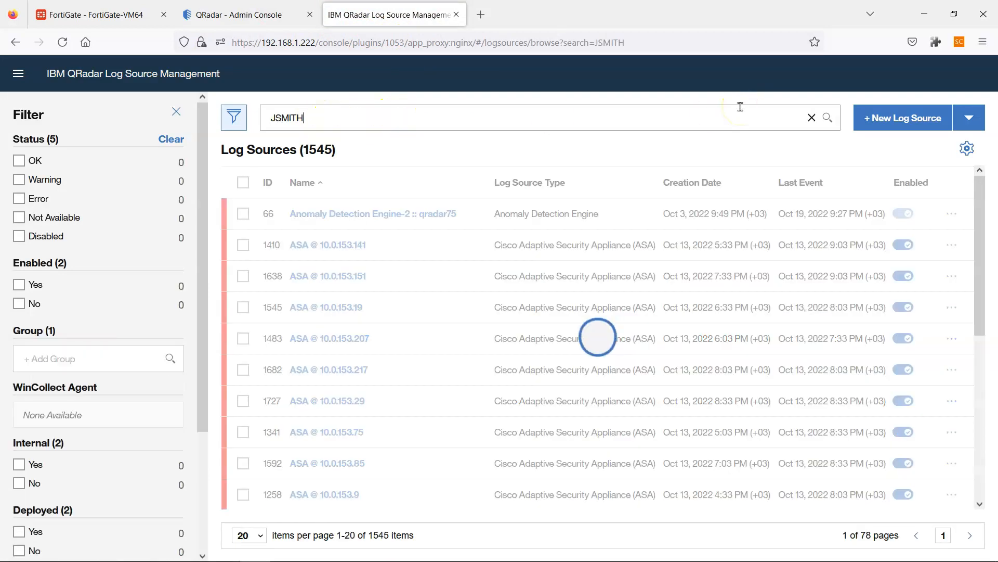
click(385, 115)
- Search the log sources for 192.168.1.227, which returns no matches
drag(330, 116, 233, 117)
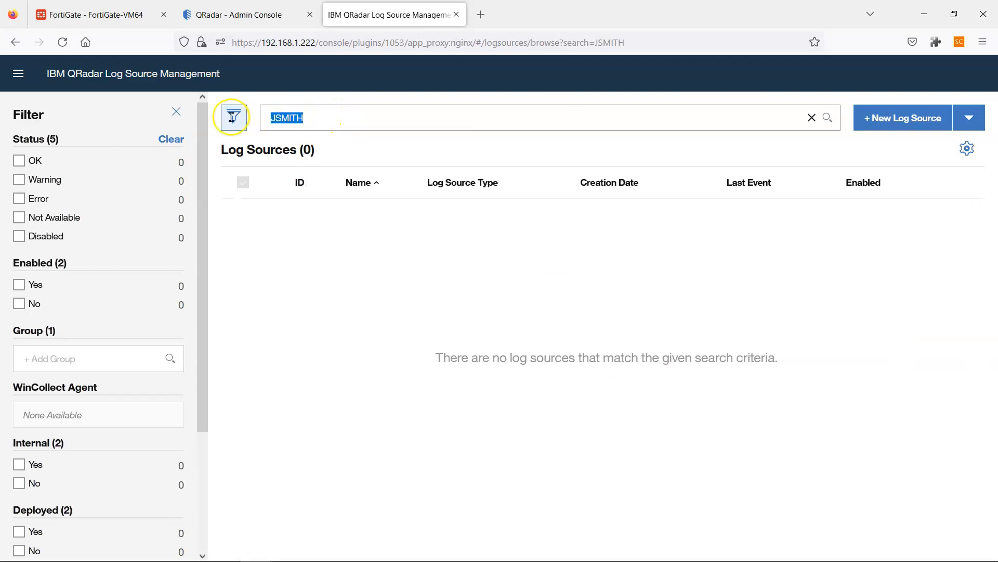
text(192.168.1.227)
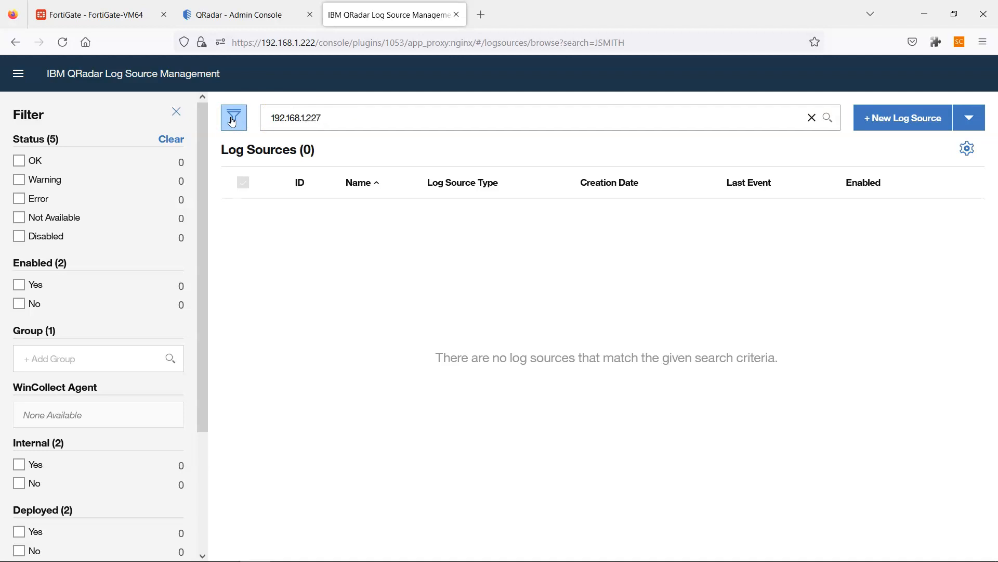
key(Return)
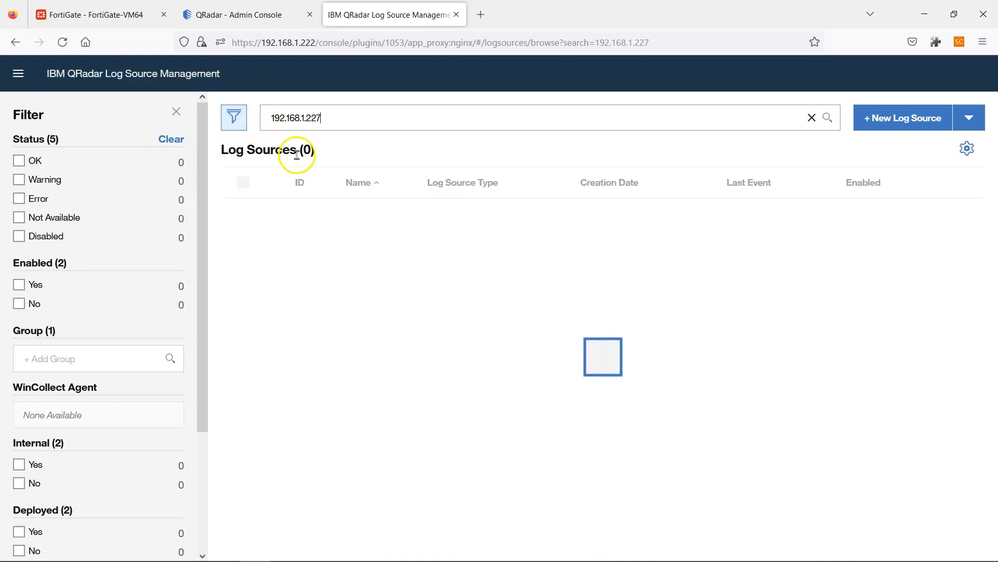
mouse_move(534, 560)
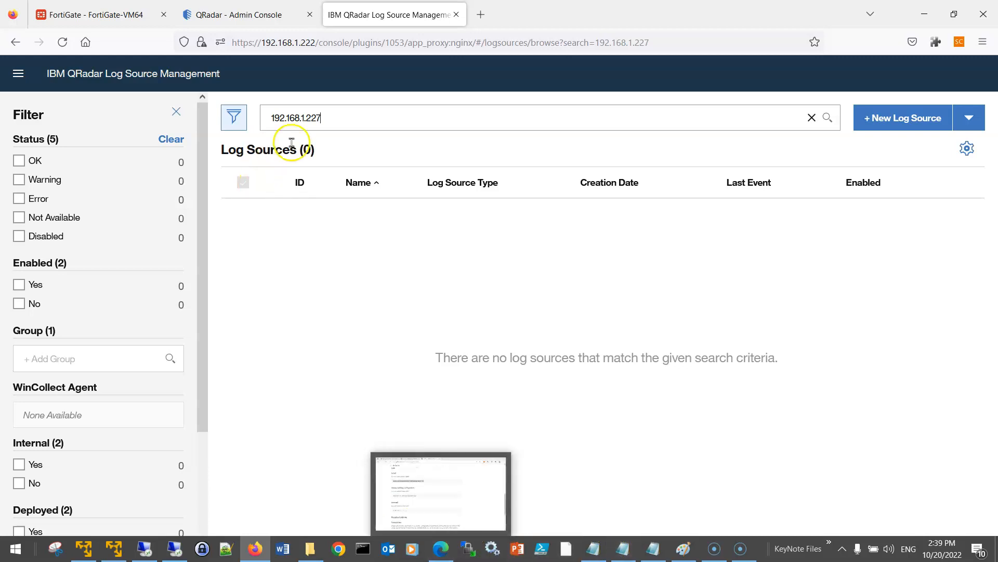
- Extend the user-based Log Source Name with '-Windows10-PC'
click(176, 550)
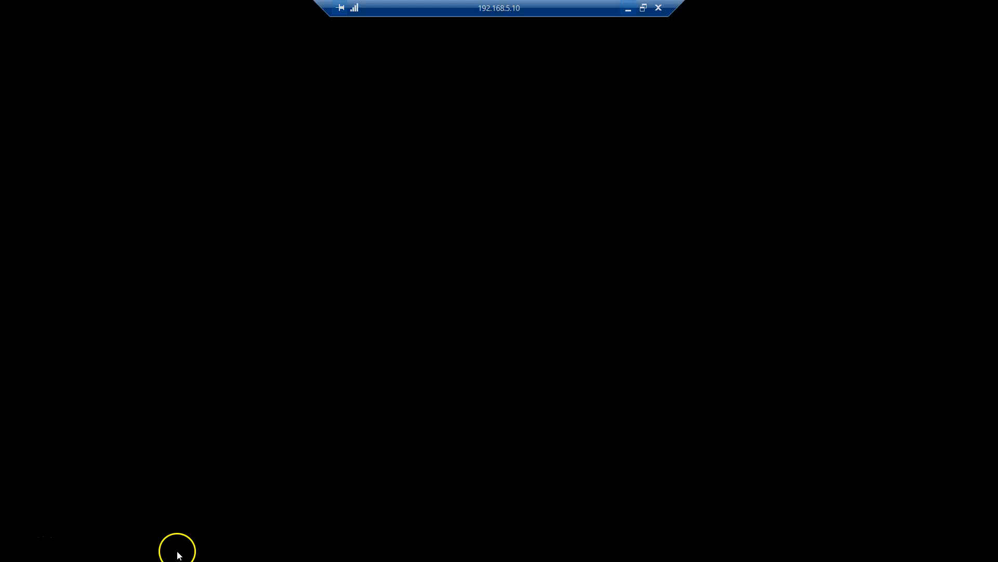
click(493, 235)
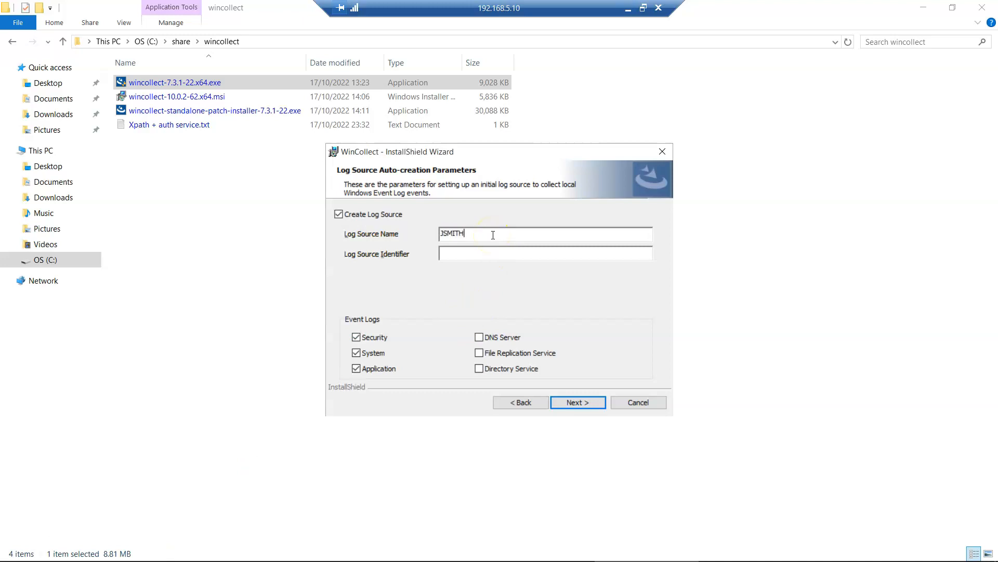
click(471, 235)
text(-Windows10-PC)
click(503, 233)
text(-PC)
- Copy the name into Log Source Identifier and untick Application logs, keeping only Security events
drag(515, 233, 440, 233)
key(ctrl+c)
click(477, 253)
key(ctrl+v)
click(356, 369)
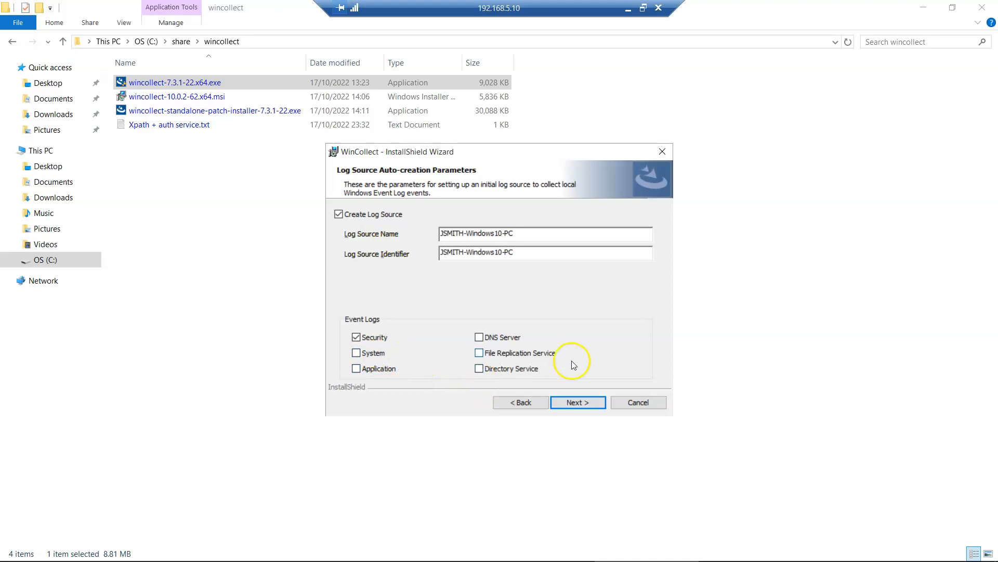
click(593, 402)
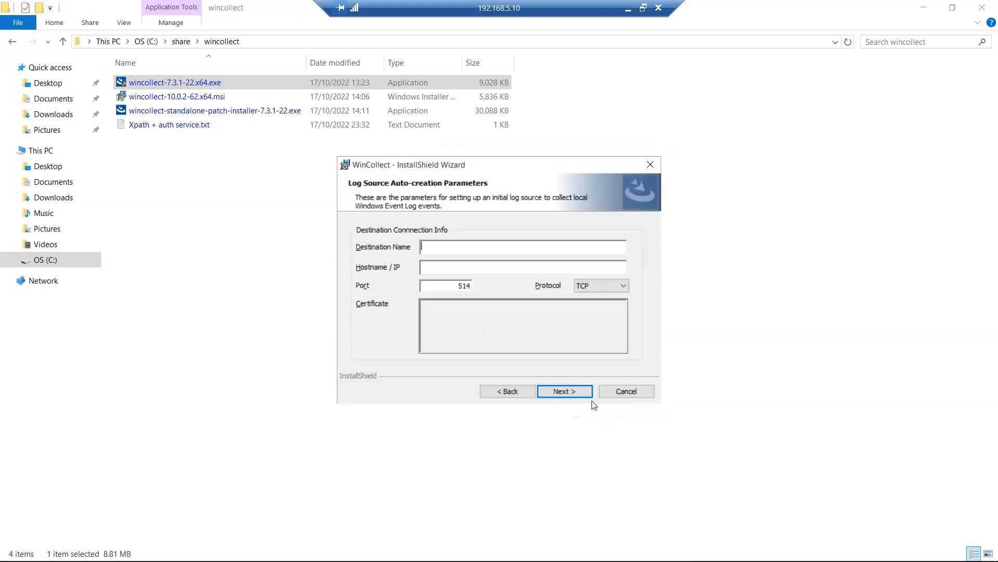
- Set destination QRadar_Console at 192.168.1.222, keeping port 514 over TCP
text(192.168.1.22)
double_click(423, 245)
key(BackSpace)
key(ctrl+v)
click(437, 245)
text(QRadar_Console)
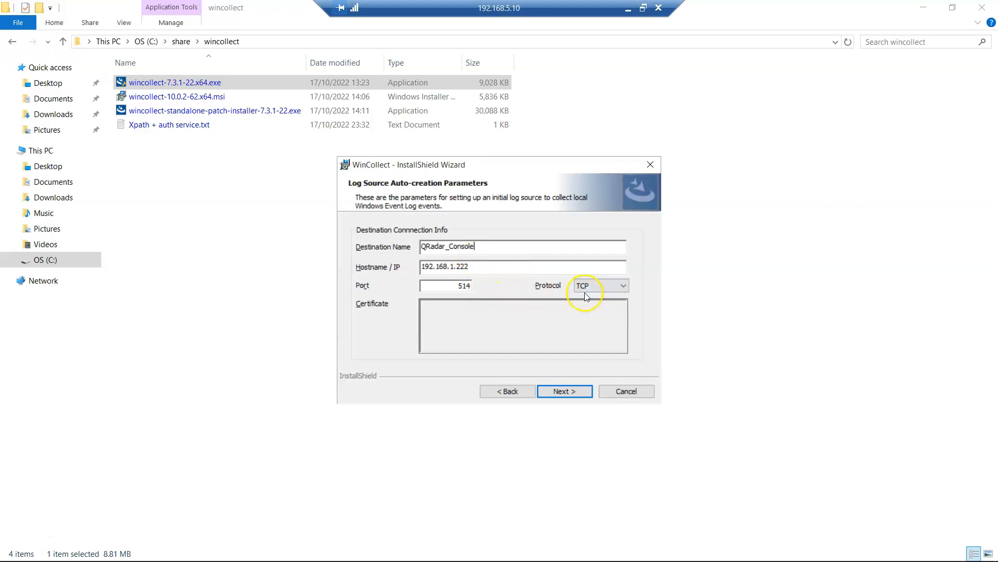
click(560, 392)
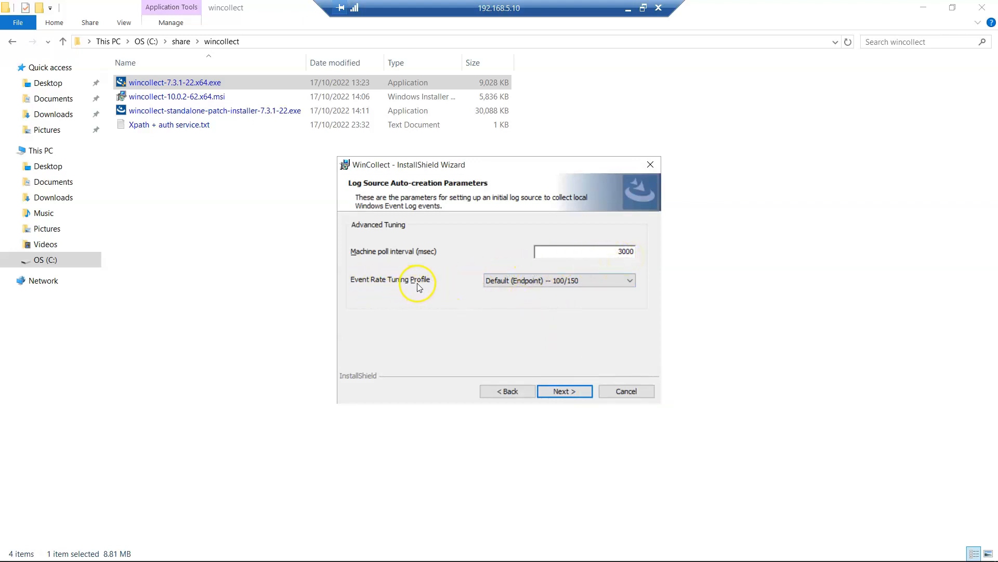
- Try the tuning profiles and settle on Default (Endpoint) -- 100/150
click(564, 286)
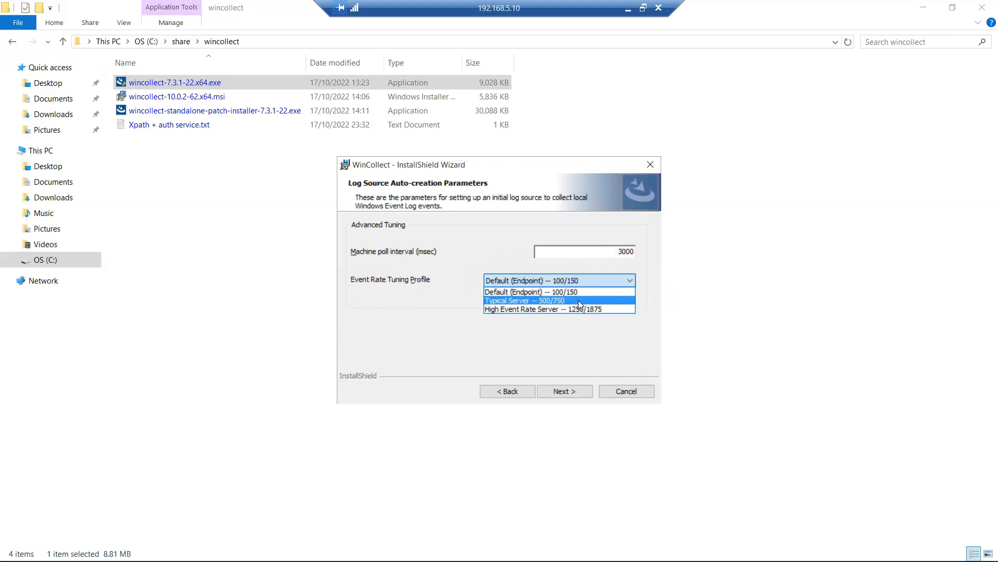
click(578, 301)
click(582, 285)
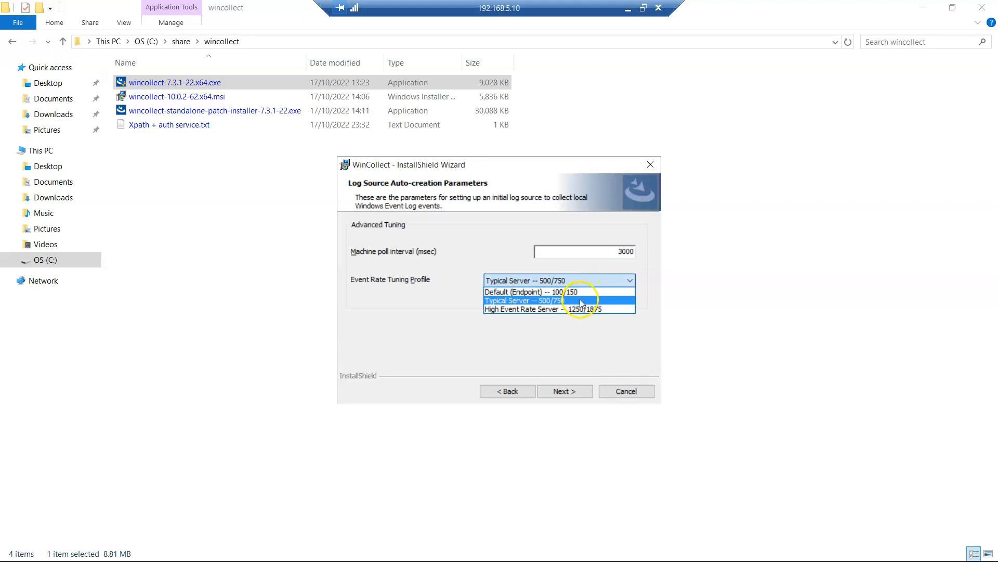
click(577, 309)
click(574, 282)
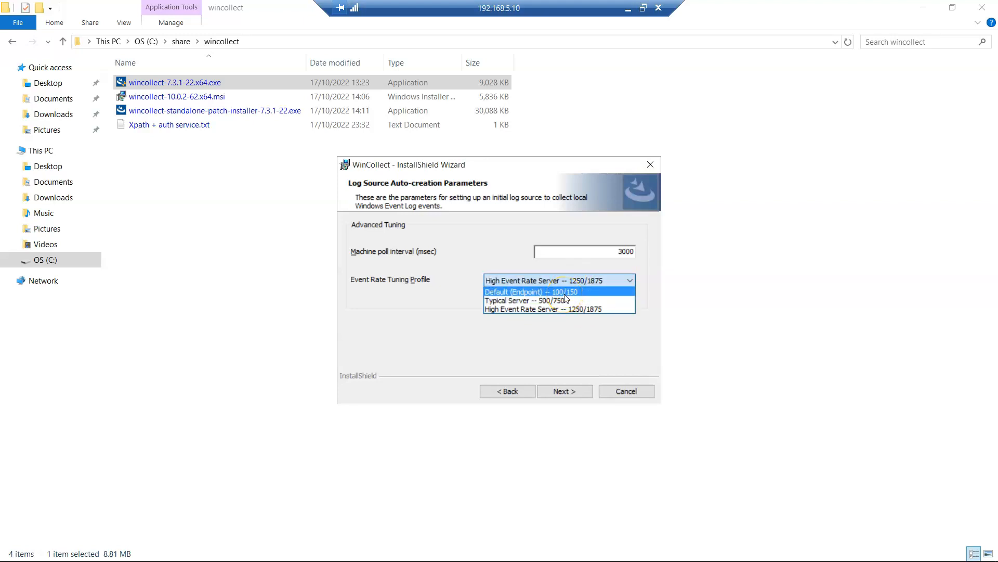
click(565, 292)
- Set the machine poll interval back to 3000 ms and advance to heartbeat parameters
click(634, 251)
drag(623, 250, 617, 252)
text(1)
double_click(617, 252)
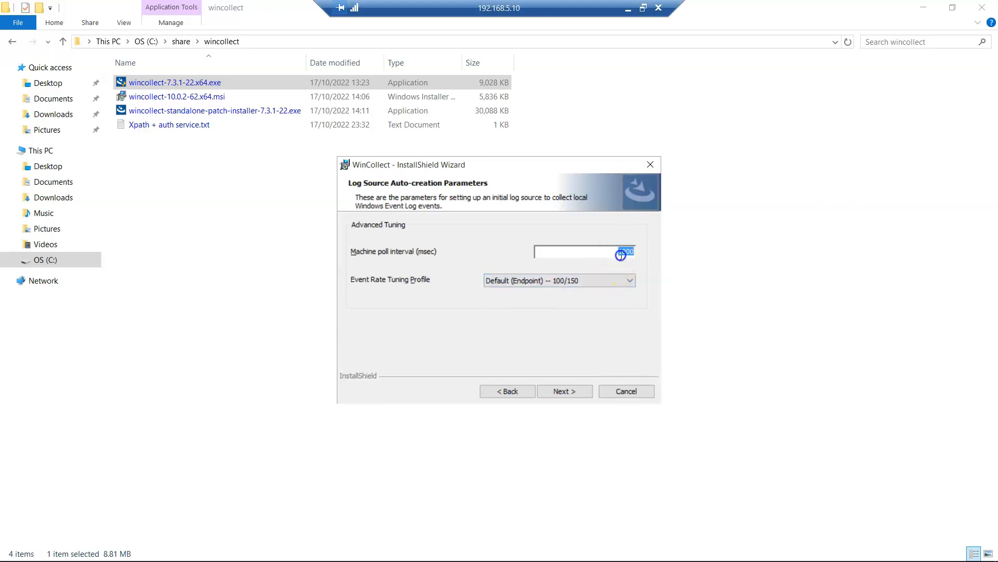
click(573, 281)
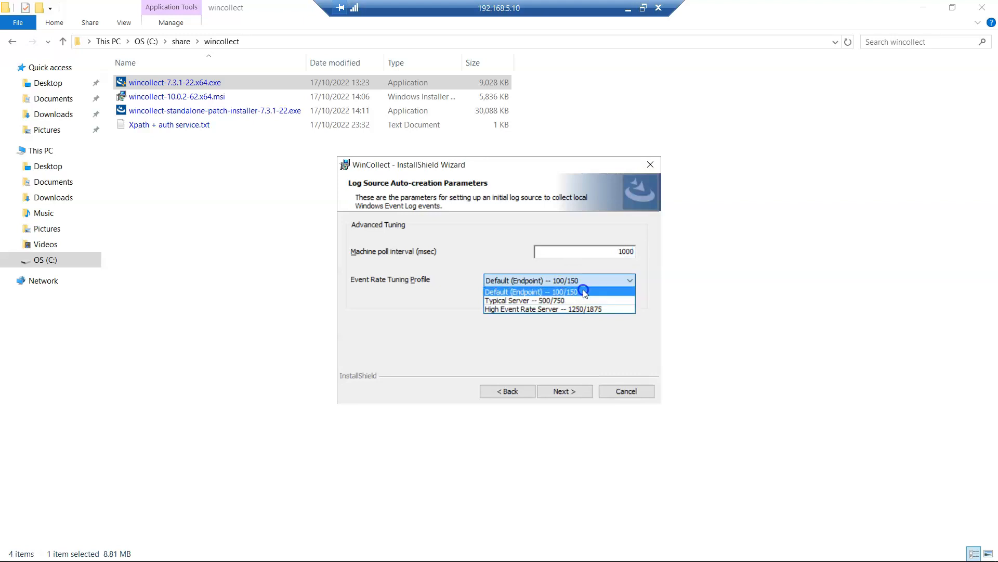
click(606, 249)
double_click(621, 253)
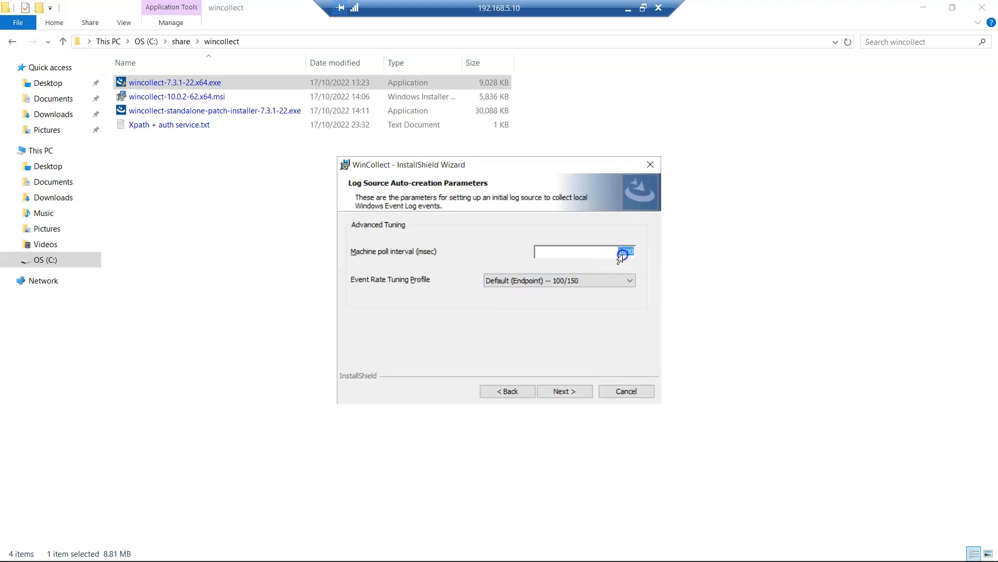
key(BackSpace)
text(3000)
click(564, 391)
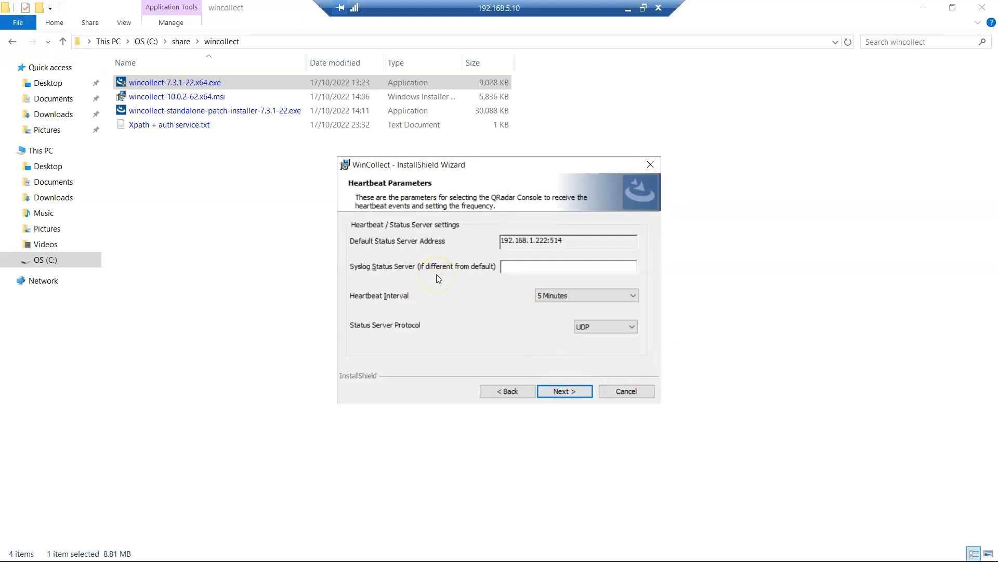
- Keep UDP as the heartbeat status server protocol and advance to the installation summary
click(548, 265)
click(512, 264)
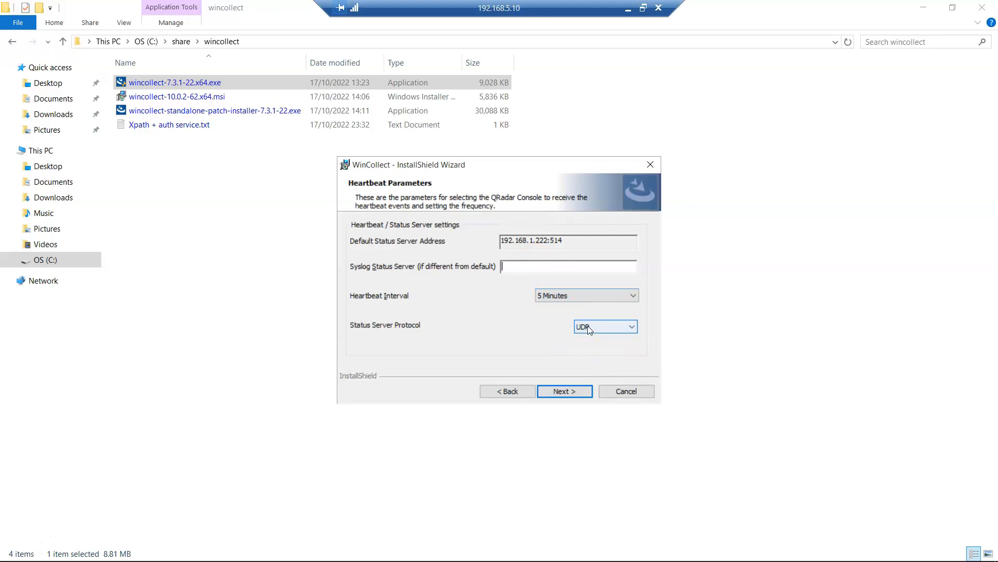
click(609, 330)
click(604, 337)
click(570, 393)
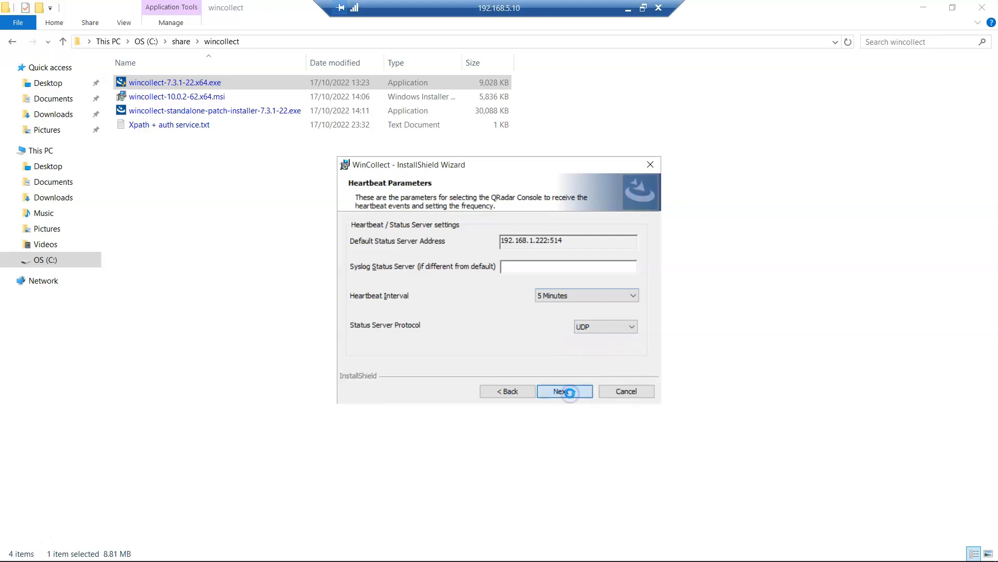
- Select and copy the generated StandAlone silent-install command line
click(572, 344)
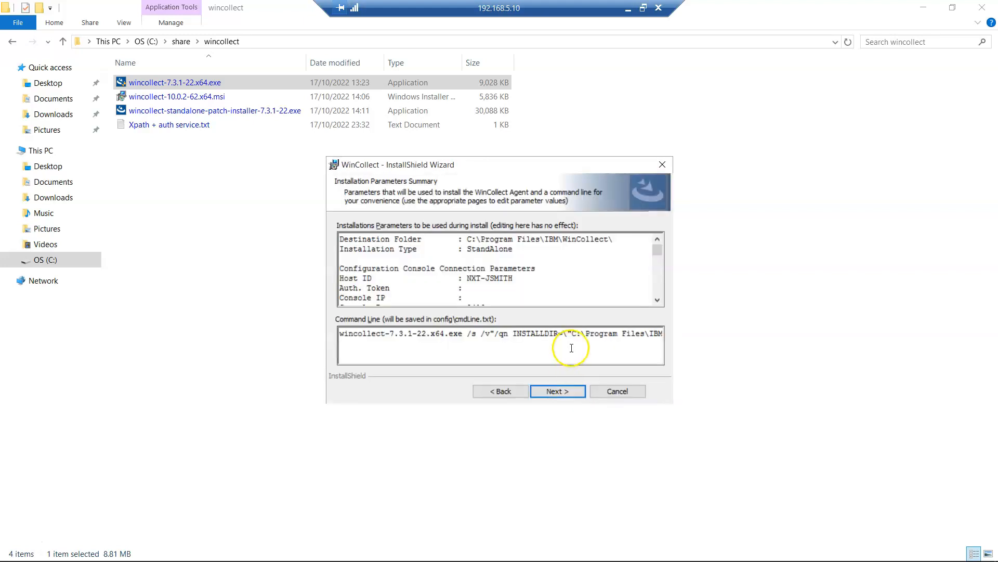
key(ctrl+a)
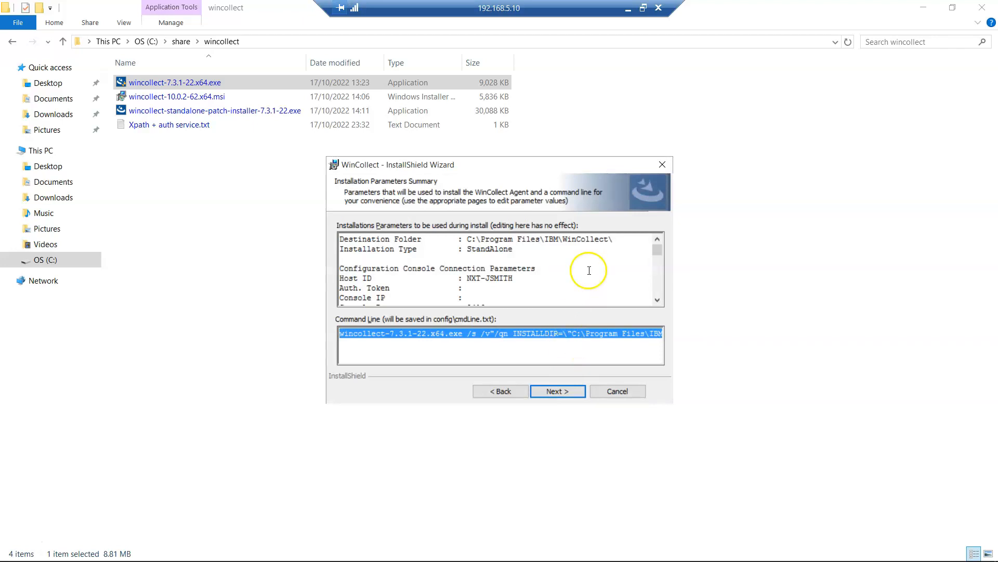
click(629, 8)
- Paste the copied WinCollect install command after item 5 of the plan, surrounded by blank lines
click(602, 550)
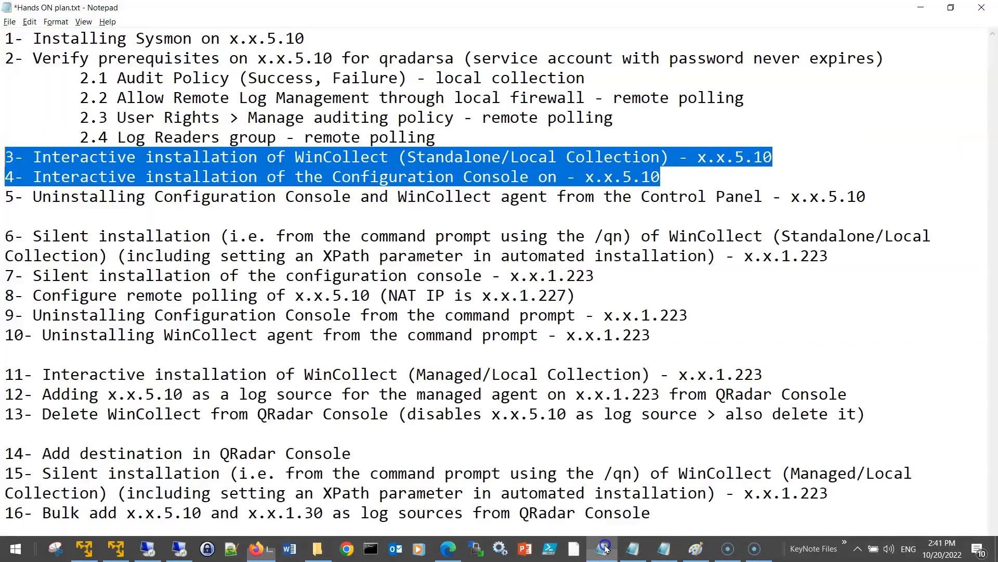
click(160, 218)
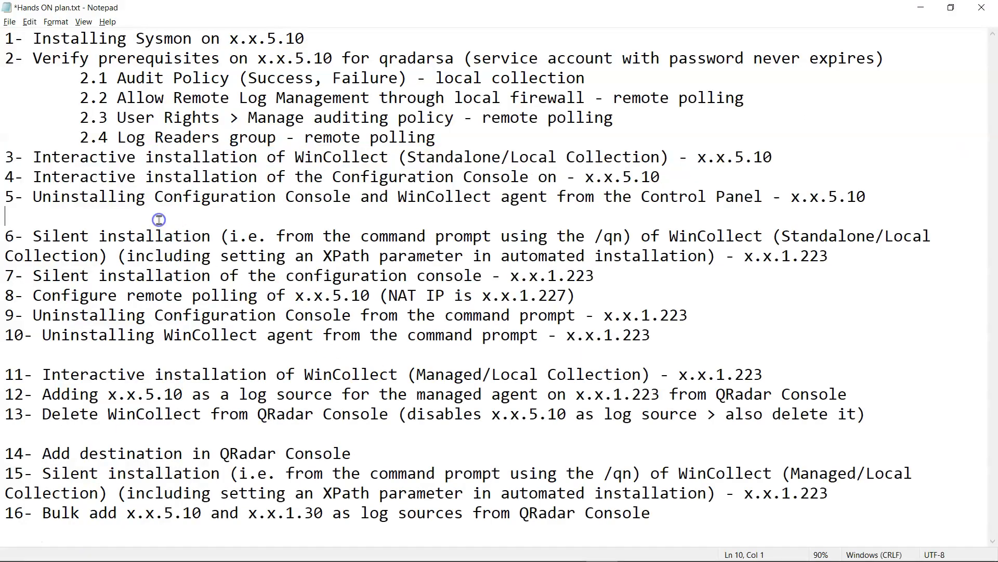
key(Return)
key(Return)
text(wincollect-7.3.1-22.x64.exe /s /v"/qn INSTALLDIR=\"C:\Program Files\IBM\WinCollect\" LOG_SOURCE_AUTO_CREATION_ENABLED=True LOG_SOURCE_AUTO_CREATION_PARAMETERS=""Component1.AgentDevice=DeviceWindowsLog&Component1.Action=create&Component1.LogSourceName=JSMITH-Windows10-PC&Component1.LogSourceIdentifier=JSMITH-Windows10-PC&Component1.Dest.Name=QRadar_Console&Component1.Dest.Hostname=192.168.1.222&Component1.Dest.Port=514&Component1.Dest.Protocol=TCP&Component1.Log.Security=true&Component1.Log.System=false&Component1.Log.Application=false&Component1.Log.DNS+Server=false&Component1.Log.File+Replication+Service=false&Component1.Log.Directory+Service=false&Component1.RemoteMachinePollInterval=3000&Component1.EventRateTuningProfile=Default+(Endpoint)&Component1.MinLogsToProcessPerPass=100&Component1.MaxLogsToProcessPerPass=150""")
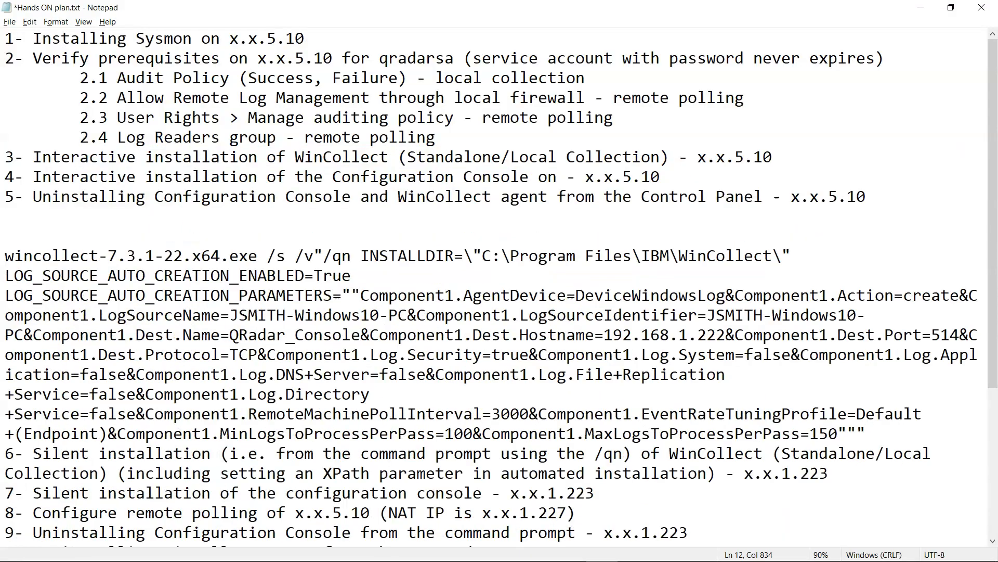
key(Return)
key(Return)
- Select the first line of the pasted install command, then return to the wizard
scroll(278, 285, down, 3)
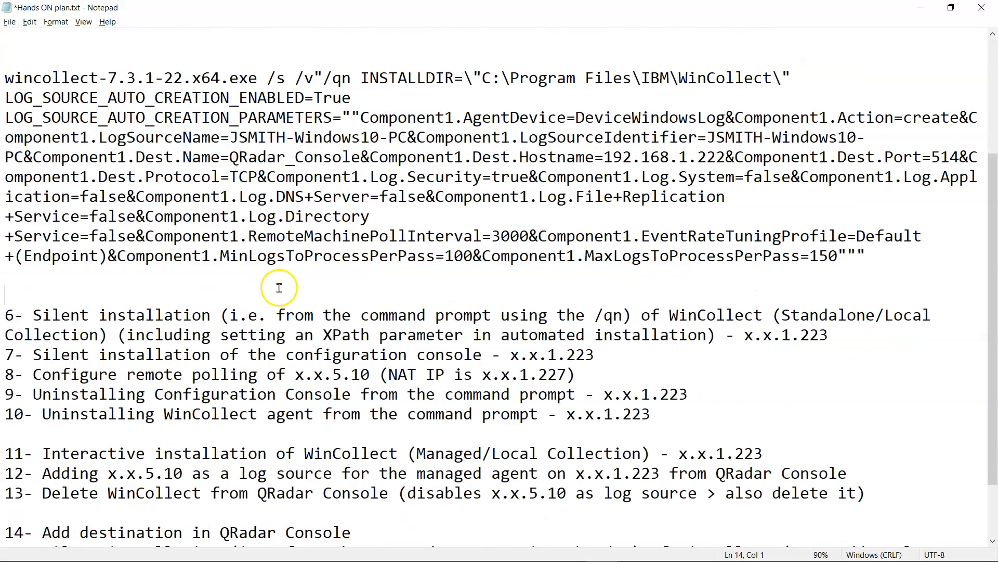
scroll(169, 323, up, 1)
scroll(169, 323, down, 1)
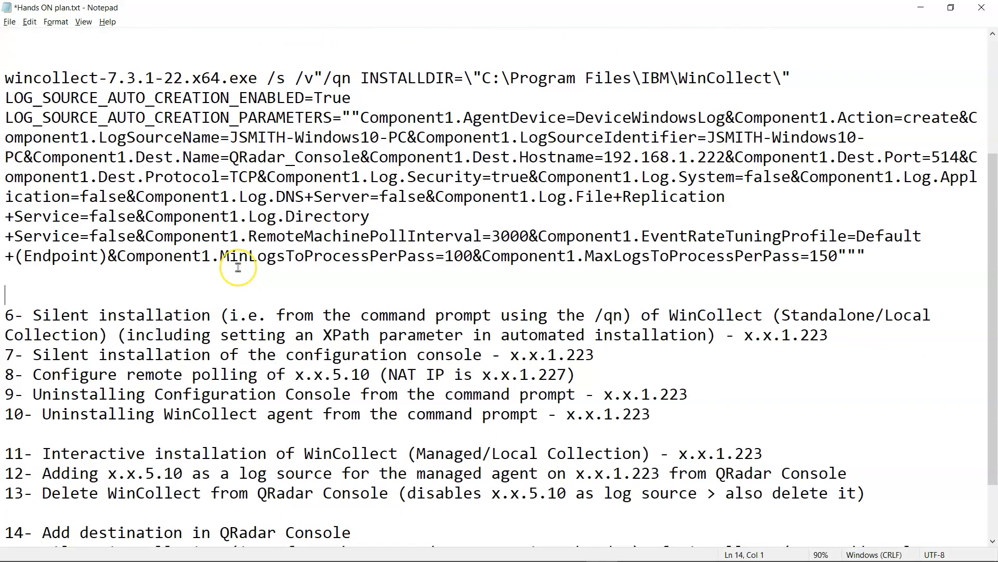
scroll(238, 267, down, 2)
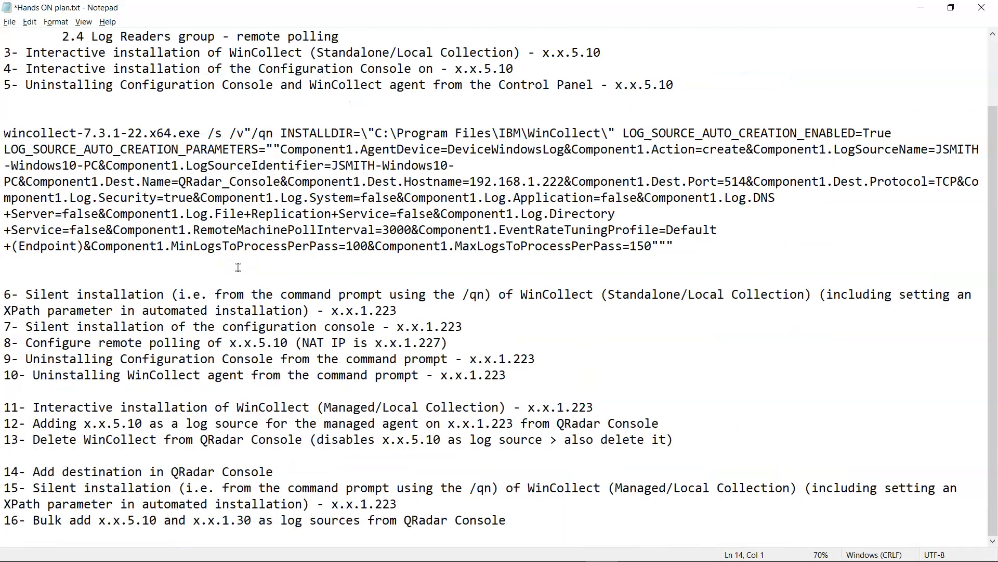
scroll(239, 268, down, 1)
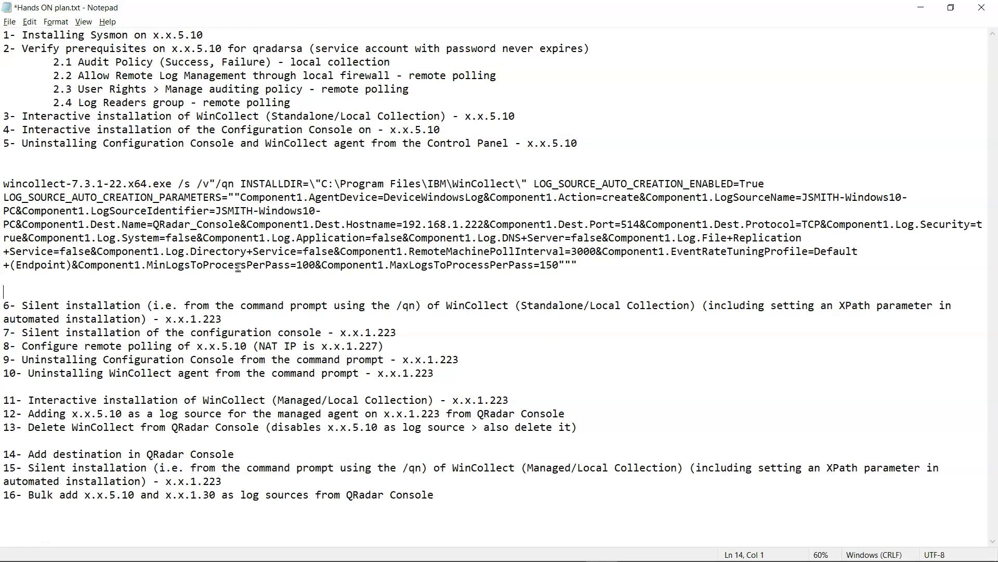
drag(4, 184, 770, 184)
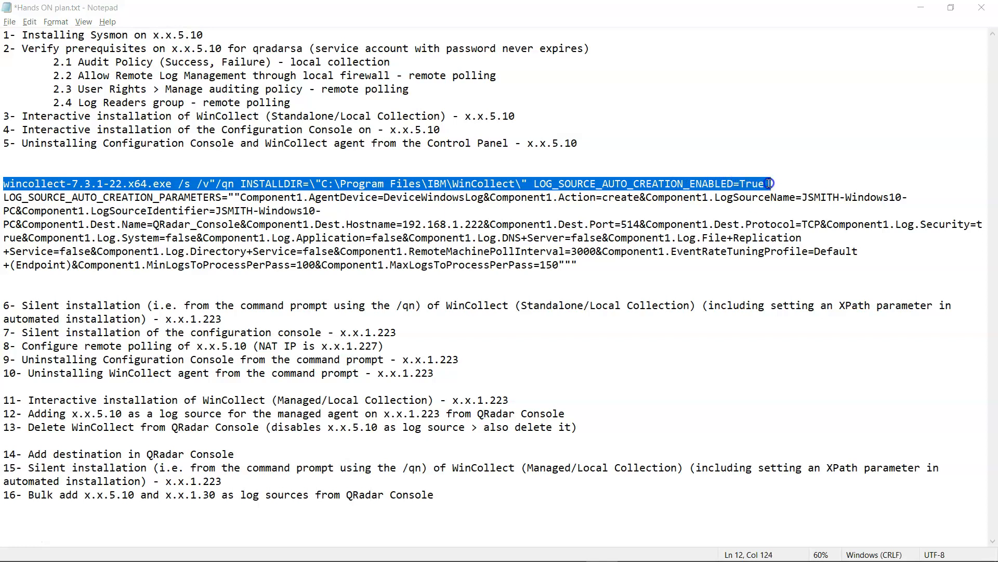
key(alt+Tab)
key(alt+Tab)
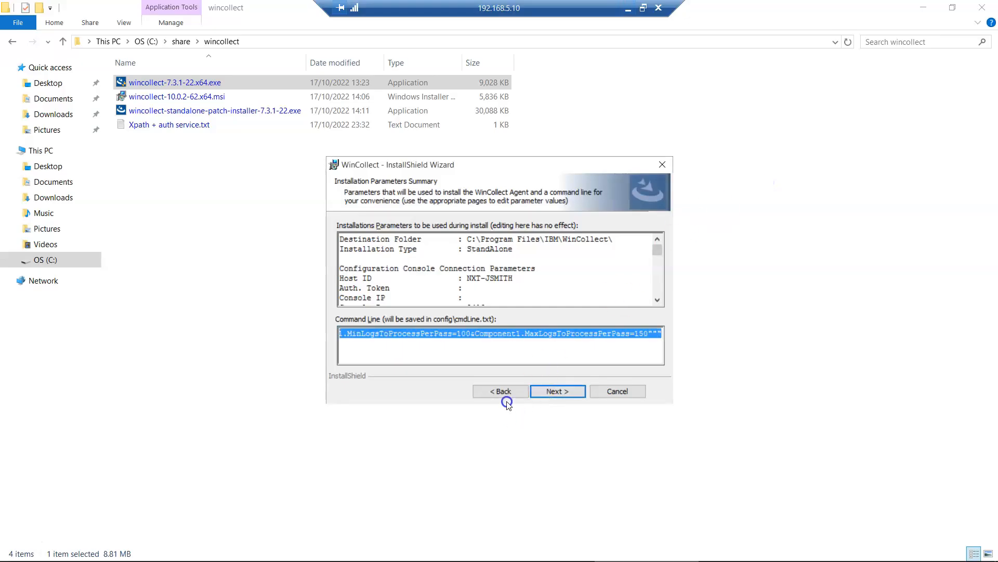
- Step the wizard back to Setup Type, then forward to Log Source Auto-creation Parameters
click(506, 391)
click(506, 391)
click(519, 402)
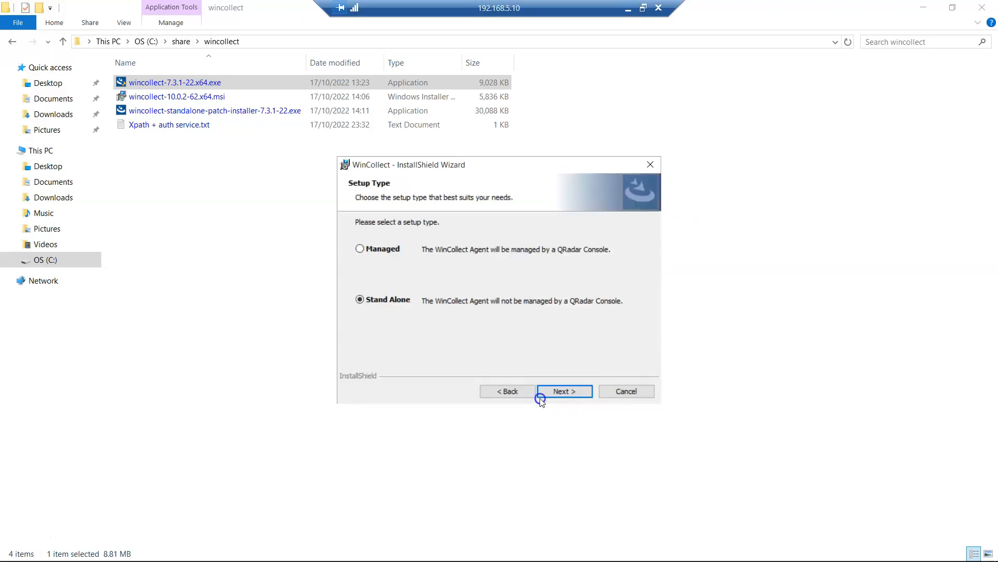
click(560, 391)
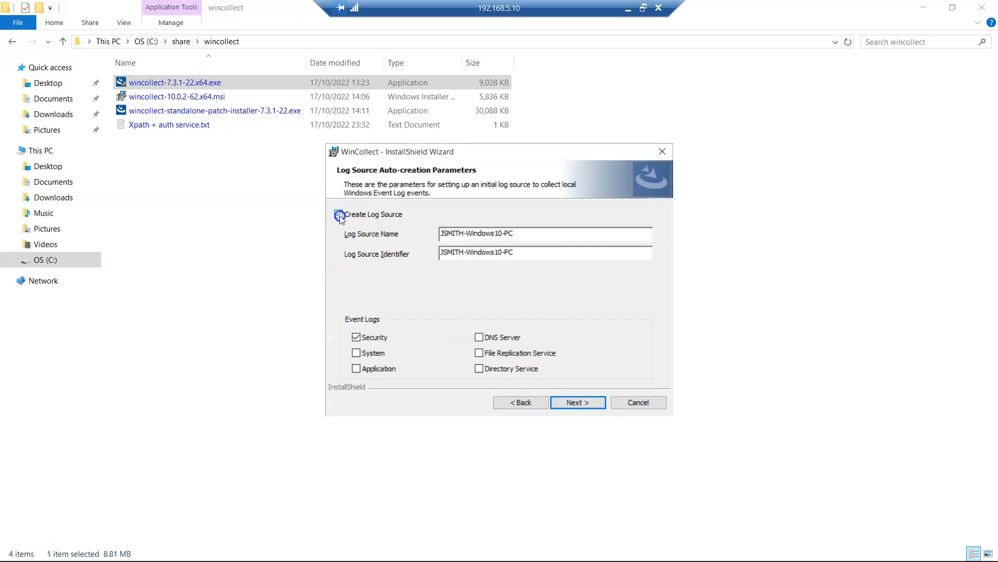
click(631, 9)
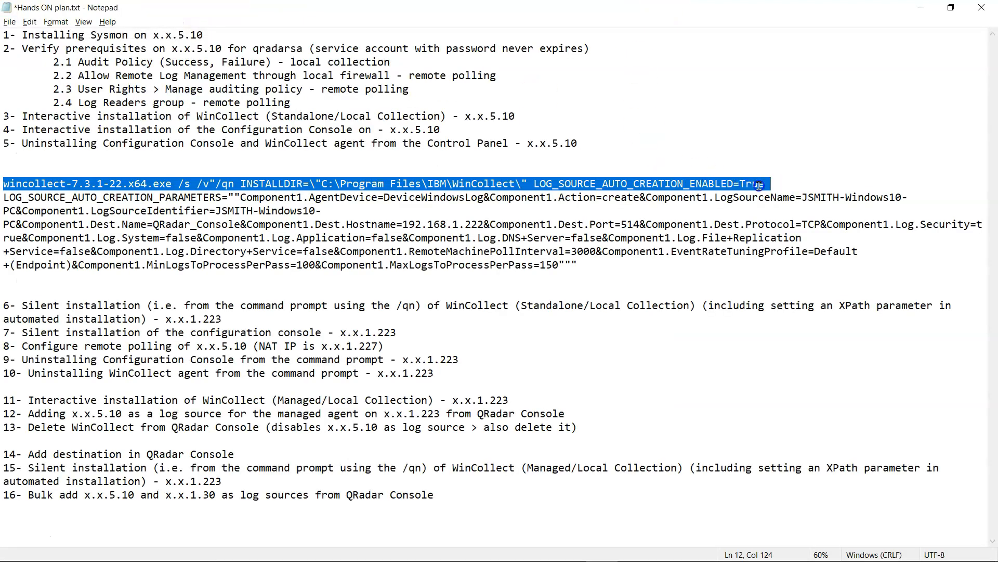
- Select the LOG_SOURCE_AUTO_CREATION_PARAMETERS block of the pasted command, then return to the wizard
drag(4, 198, 577, 265)
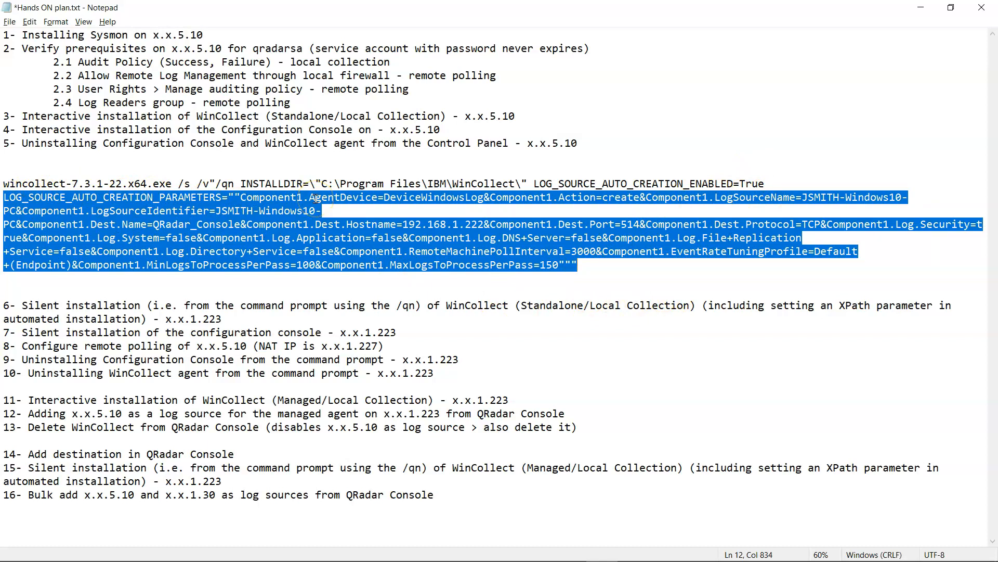
mouse_move(567, 556)
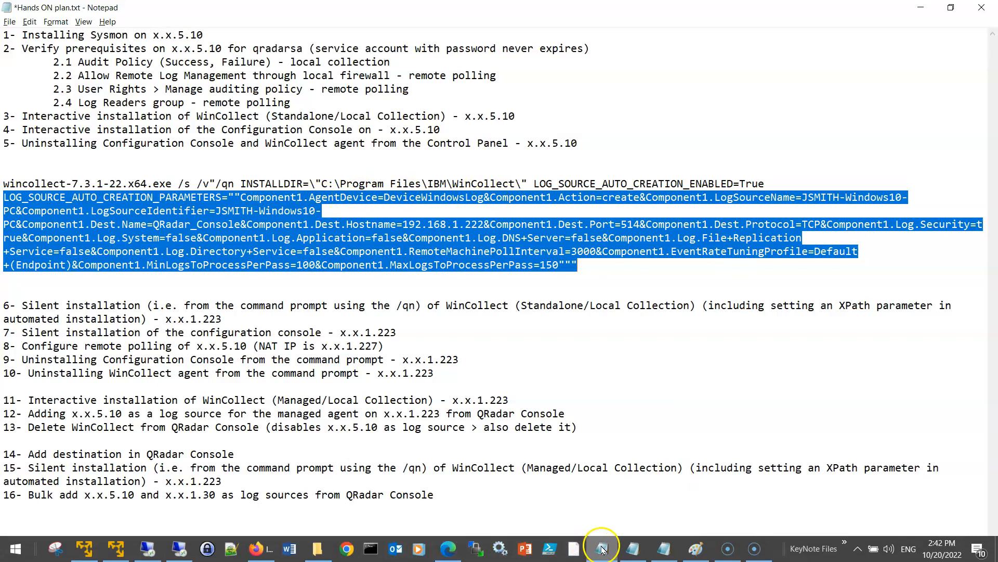
click(179, 548)
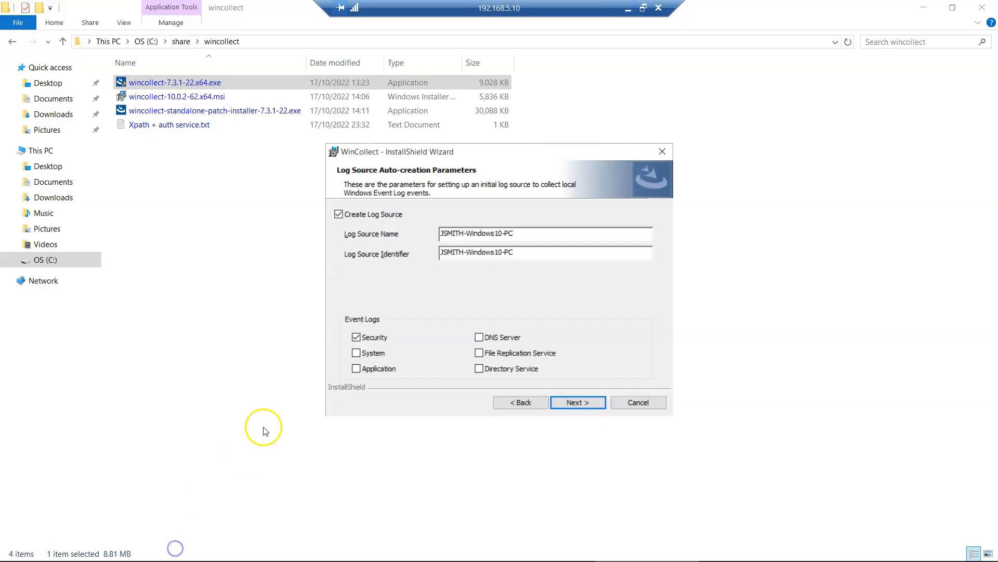
- Uncheck Create Log Source and advance through heartbeat settings to the installation summary
click(366, 216)
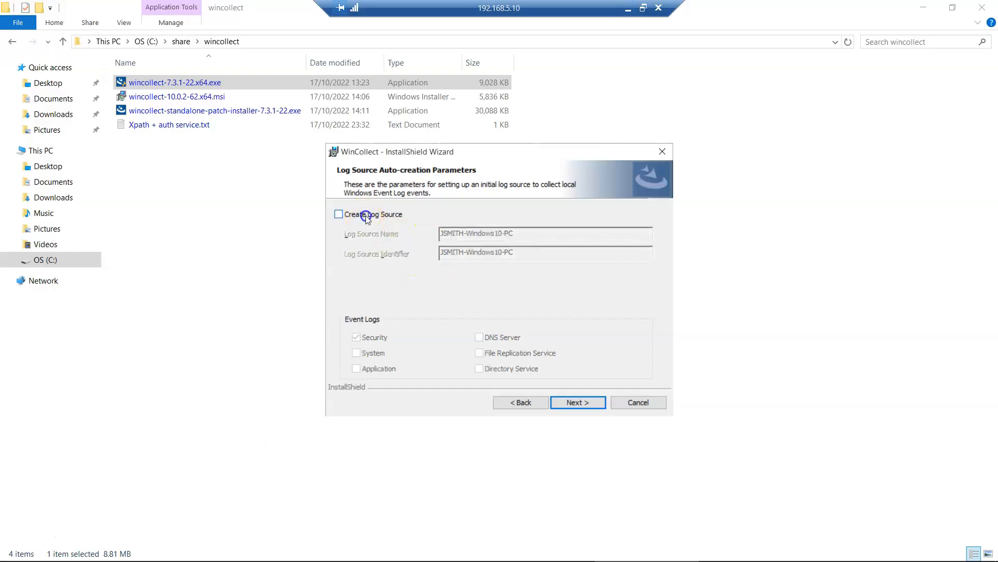
click(573, 402)
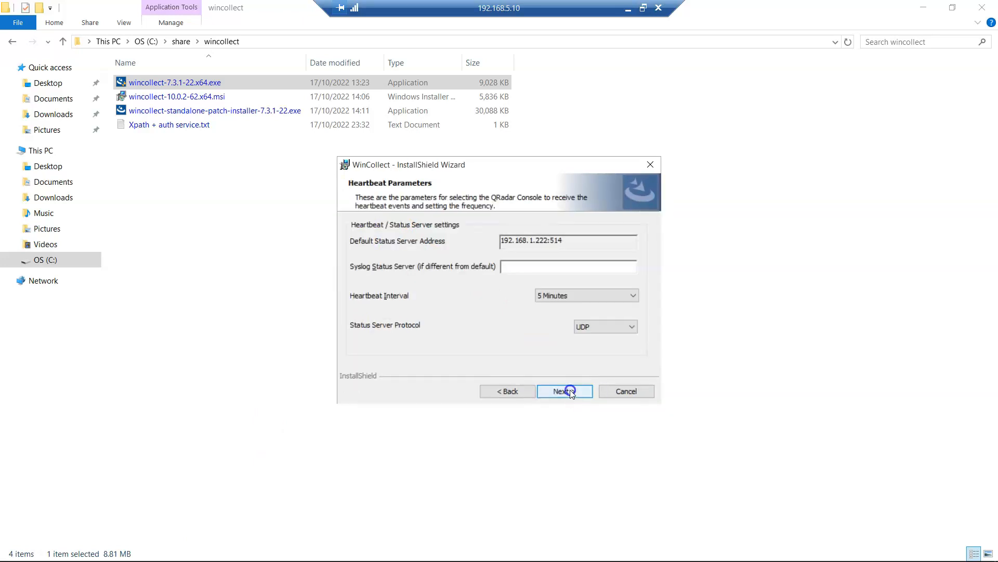
click(570, 390)
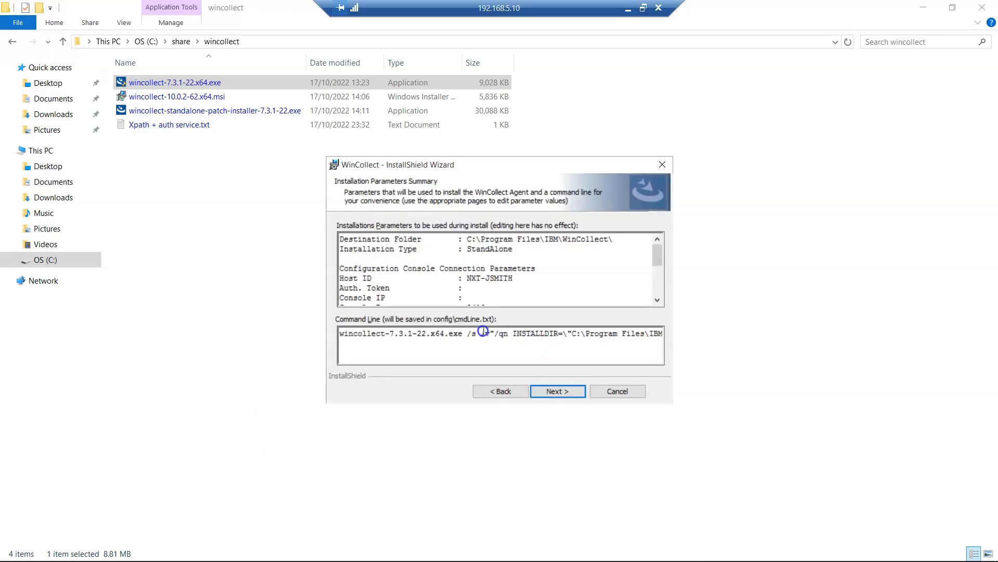
- Select the new command line and place Notepad's caret after the first command
key(ctrl+a)
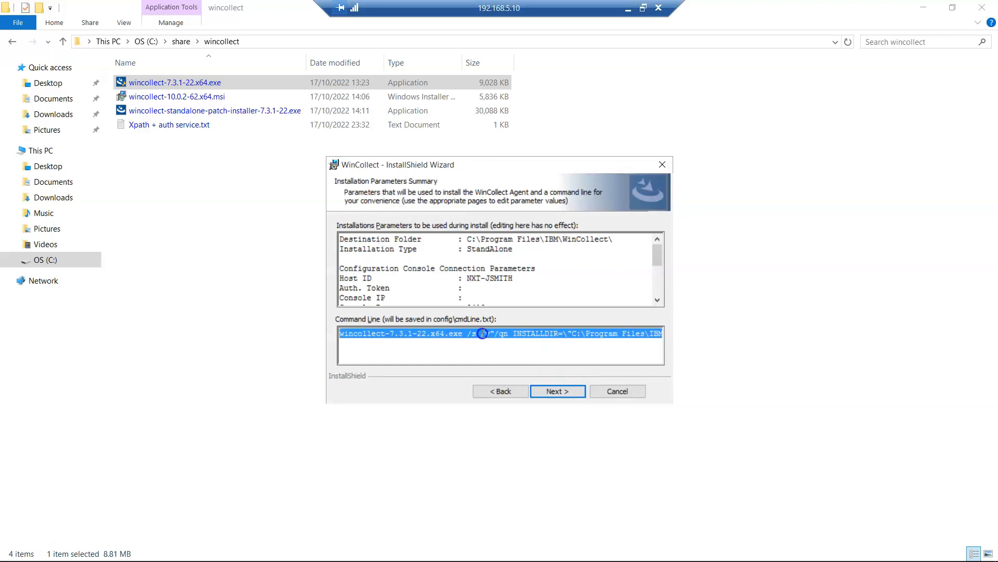
click(628, 9)
click(596, 263)
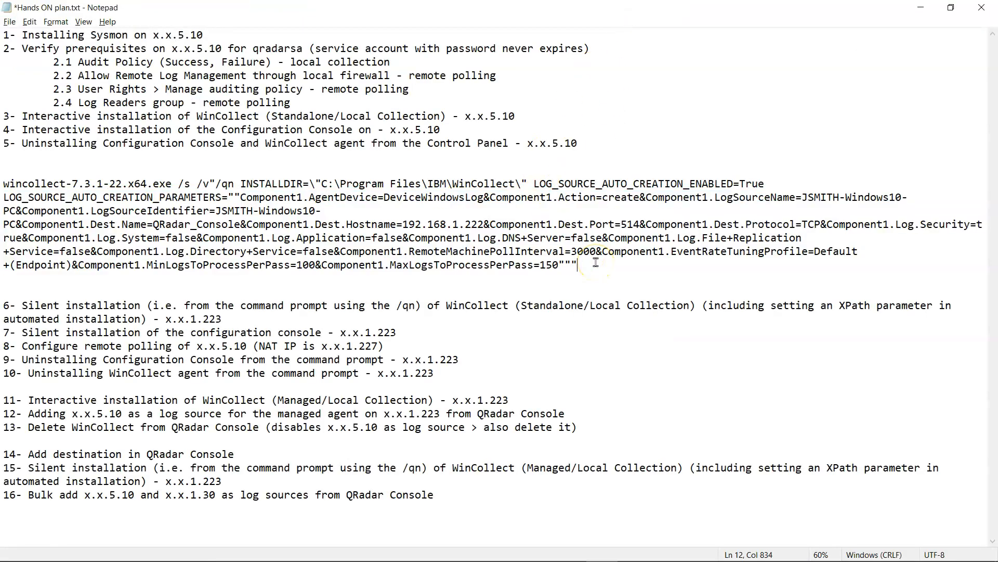
- Paste the LOG_SOURCE_AUTO_CREATION_ENABLED=False command under the first one and select that line
key(Return)
key(Return)
text(wincollect-7.3.1-22.x64.exe /s /v"/qn INSTALLDIR=\"C:\Program Files\IBM\WinCollect\" LOG_SOURCE_AUTO_CREATION_ENABLED=False")
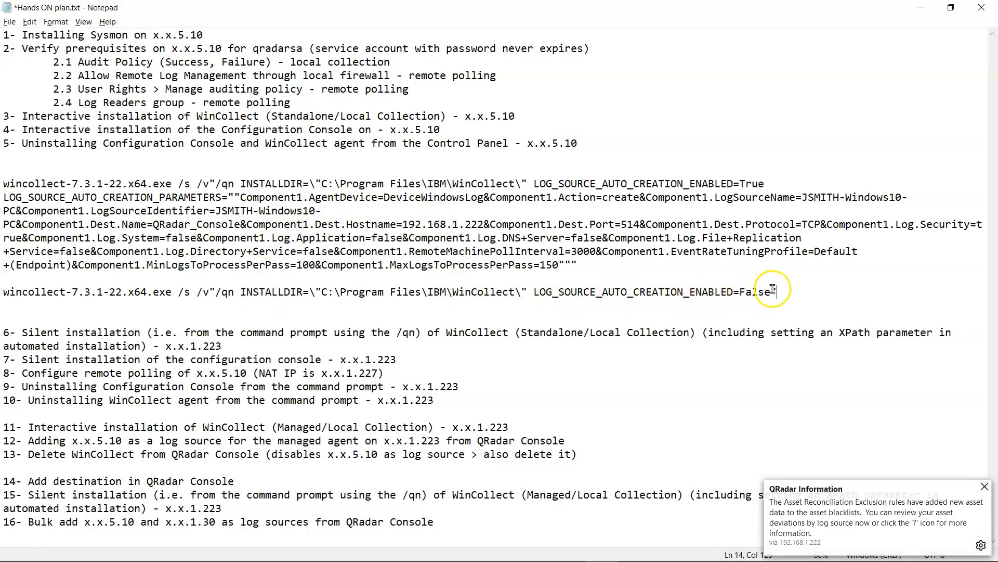
mouse_move(472, 558)
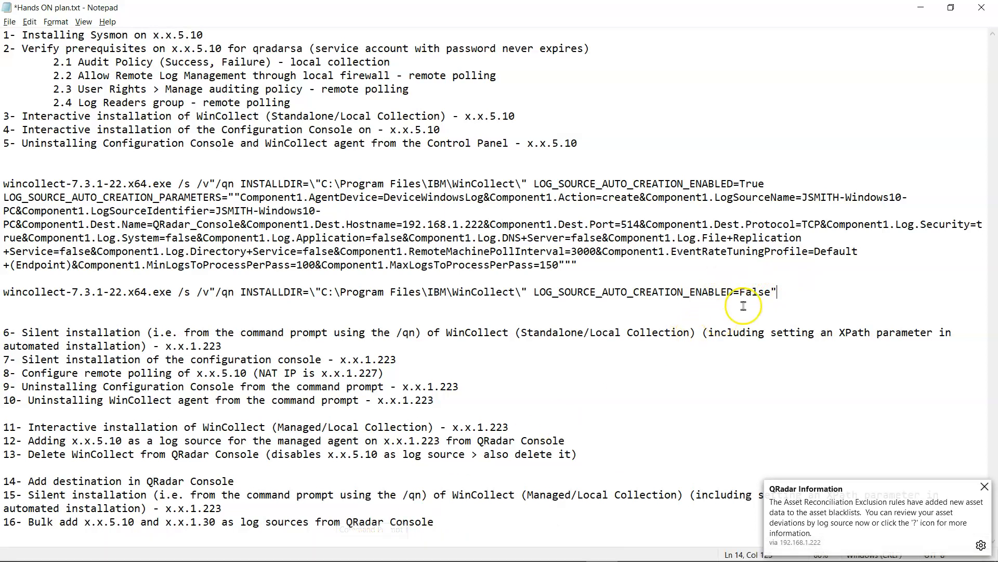
click(528, 313)
drag(528, 313, 6, 288)
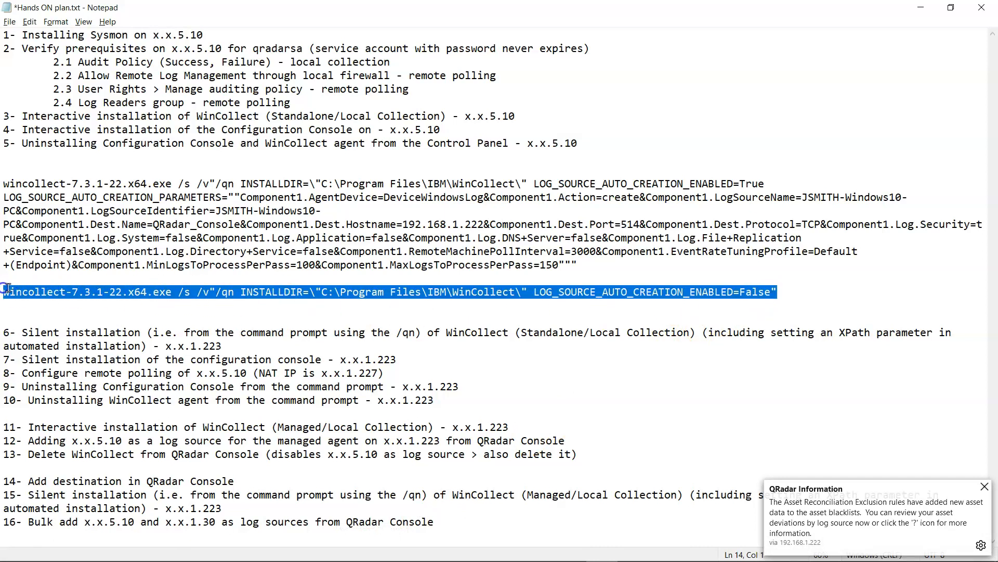
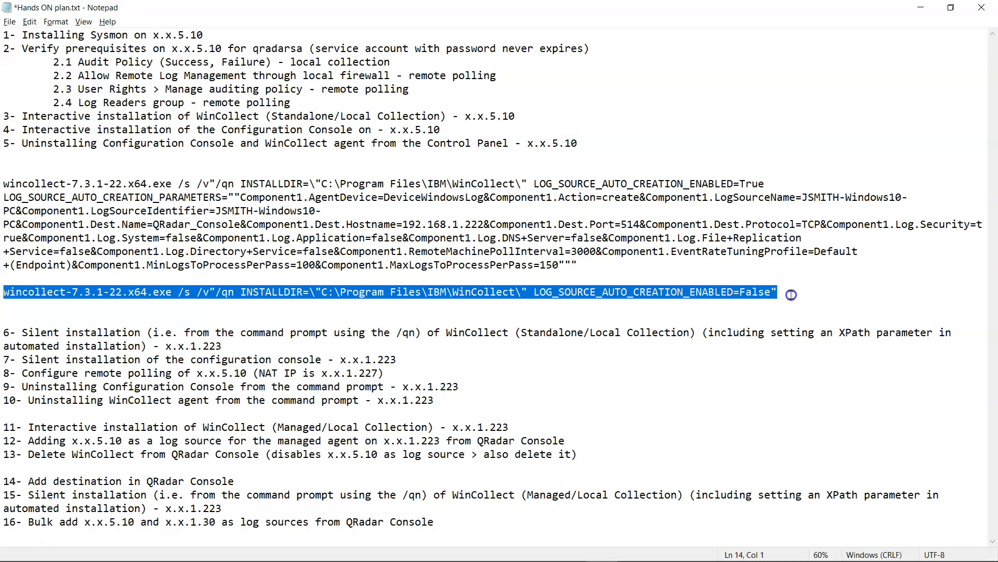
- Delete the LOG_SOURCE_AUTO_CREATION_ENABLED=False line from the plan, save it, and return to the installer
drag(788, 294, 3, 292)
key(BackSpace)
key(BackSpace)
key(BackSpace)
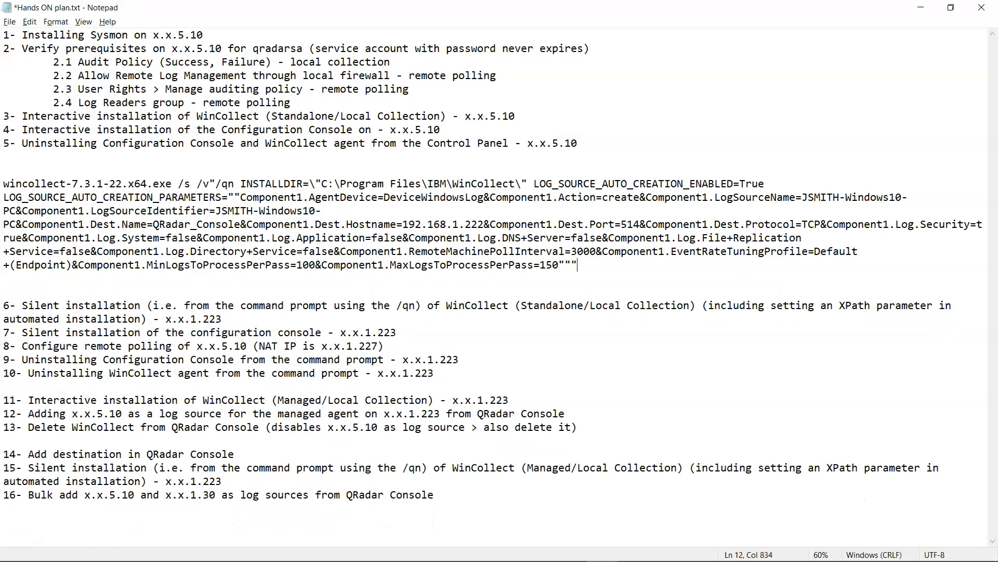
key(ctrl+s)
key(alt+Tab)
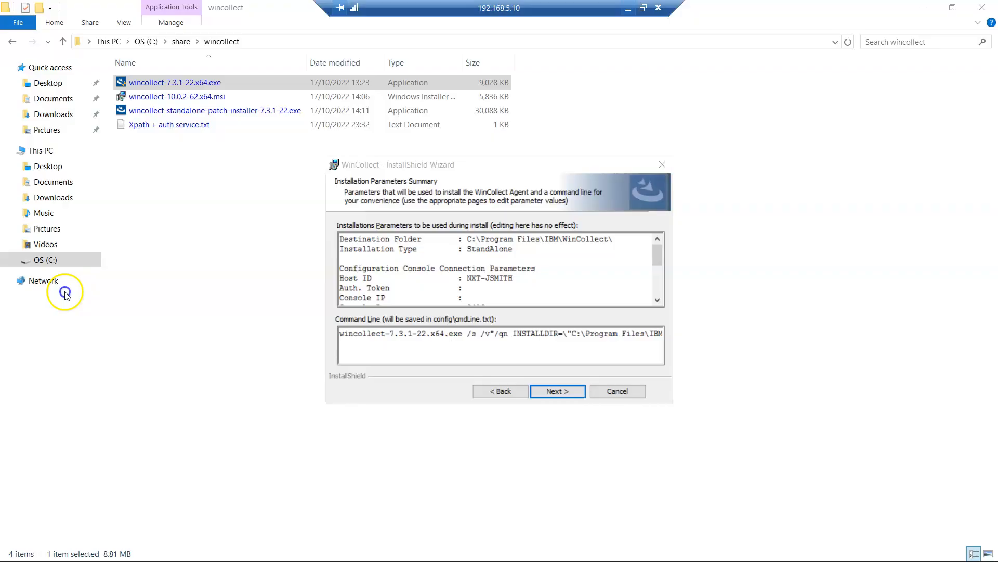
- Go back, enable Create Log Source, and advance through the pages to the installation summary
click(507, 391)
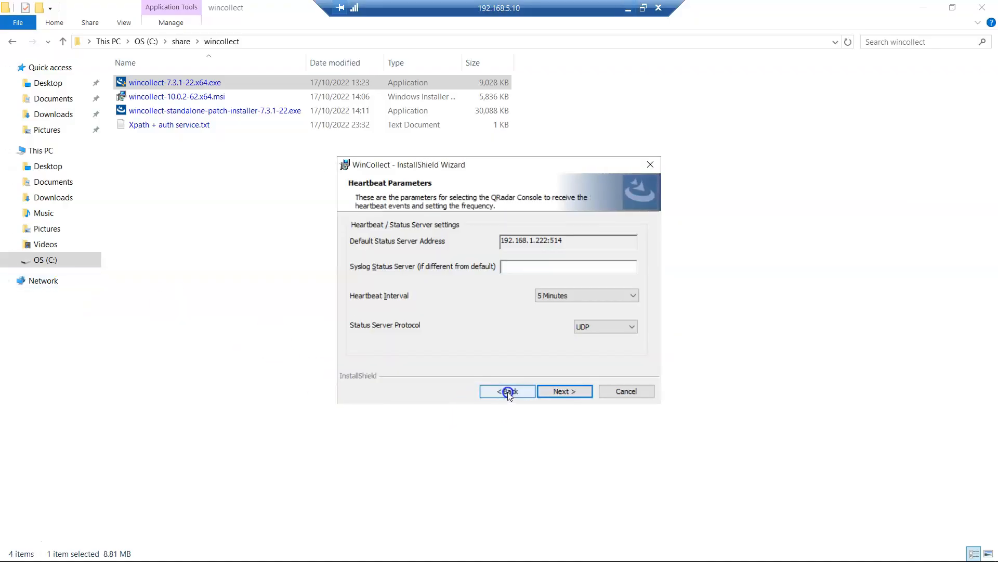
click(508, 392)
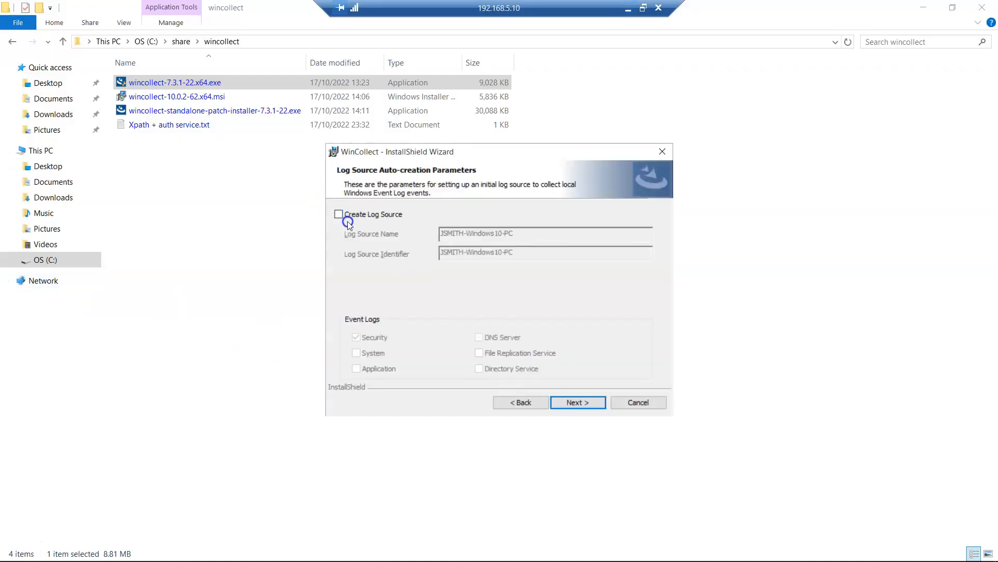
click(351, 218)
click(601, 403)
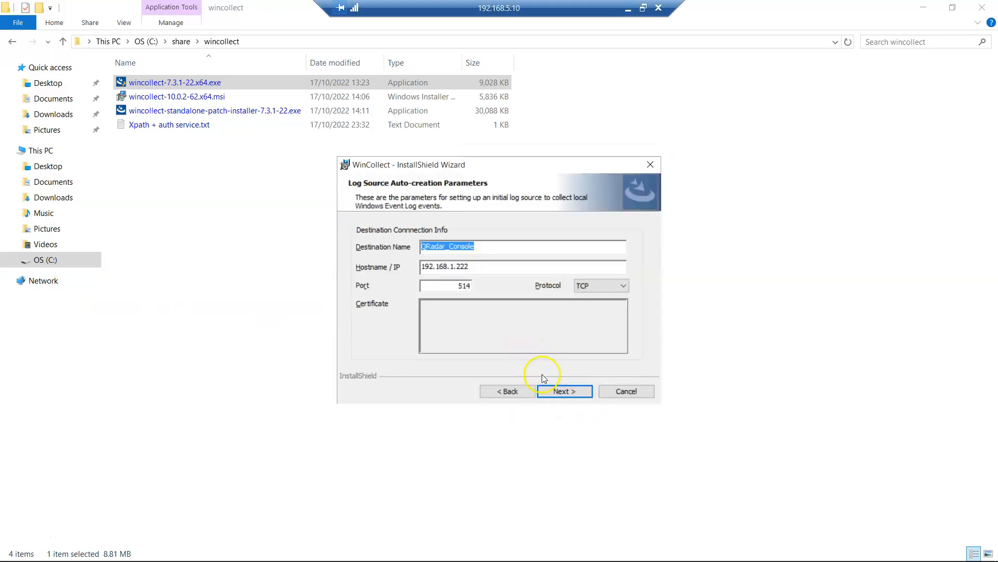
click(562, 392)
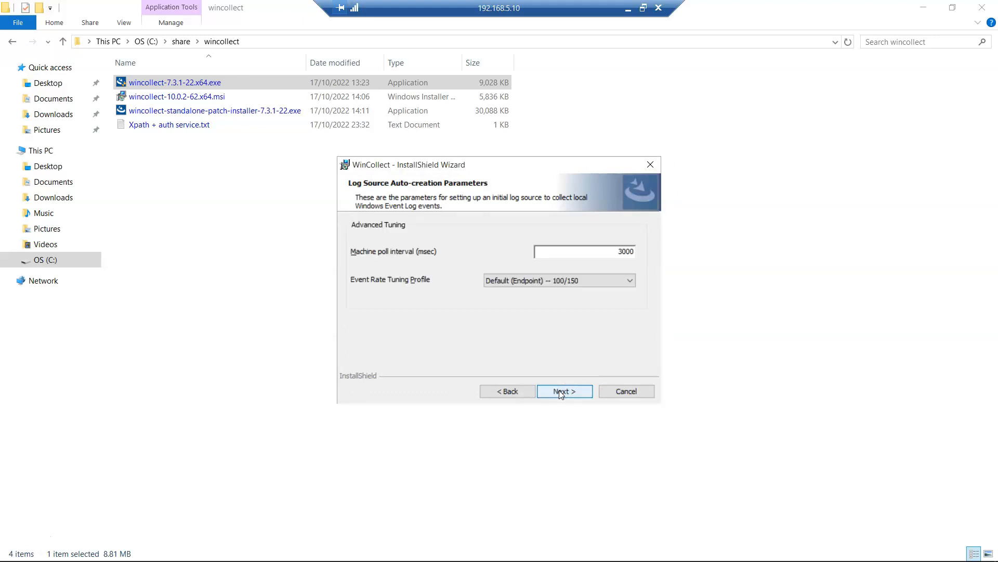
click(560, 391)
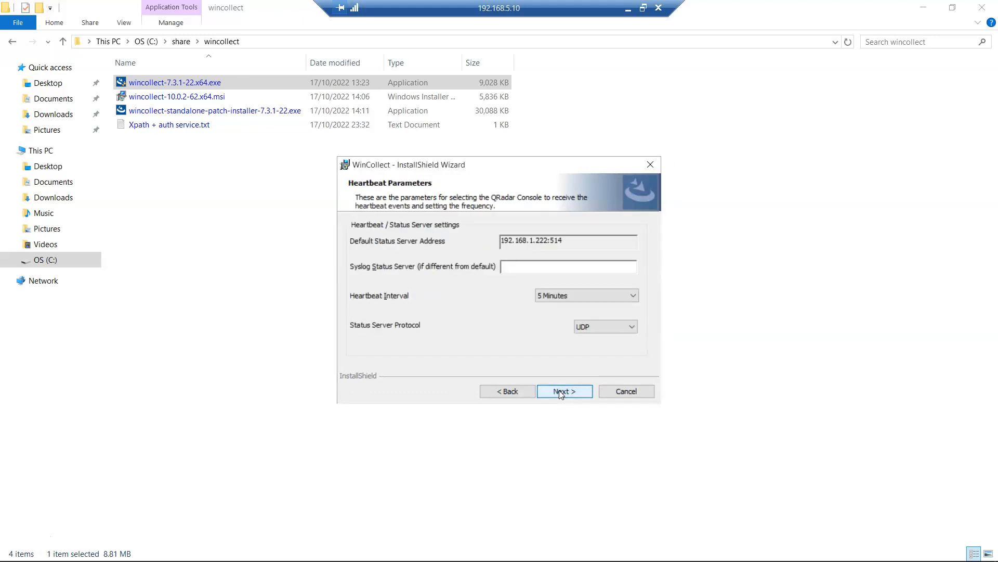
click(559, 391)
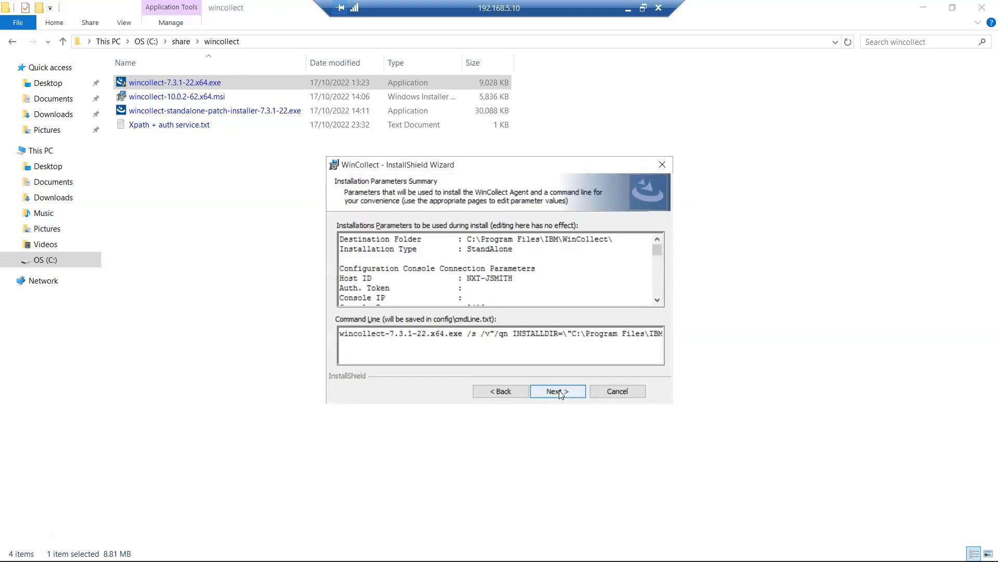
- Select the generated command line, then install the WinCollect agent and finish the wizard
click(478, 334)
drag(478, 334, 789, 335)
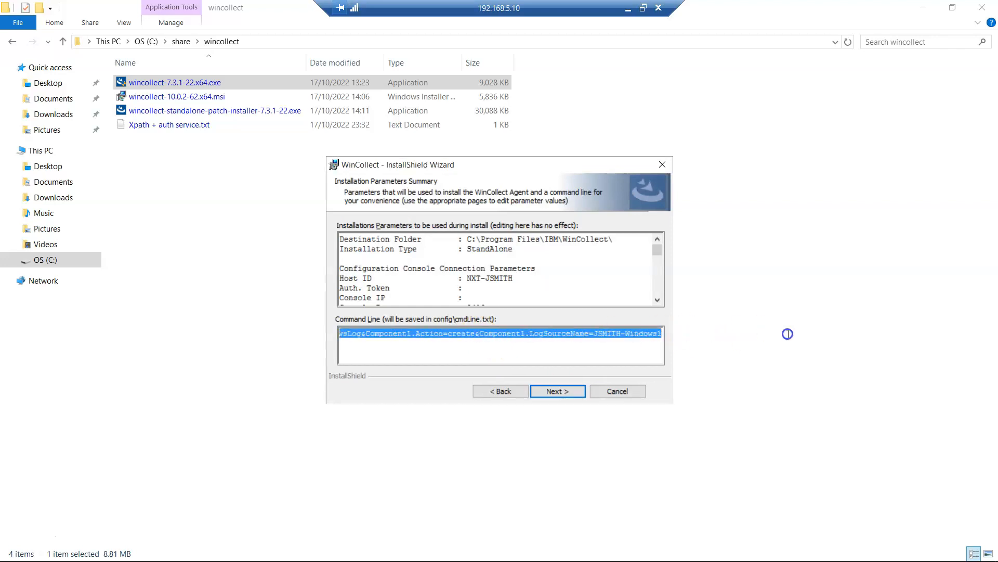
click(550, 392)
click(552, 391)
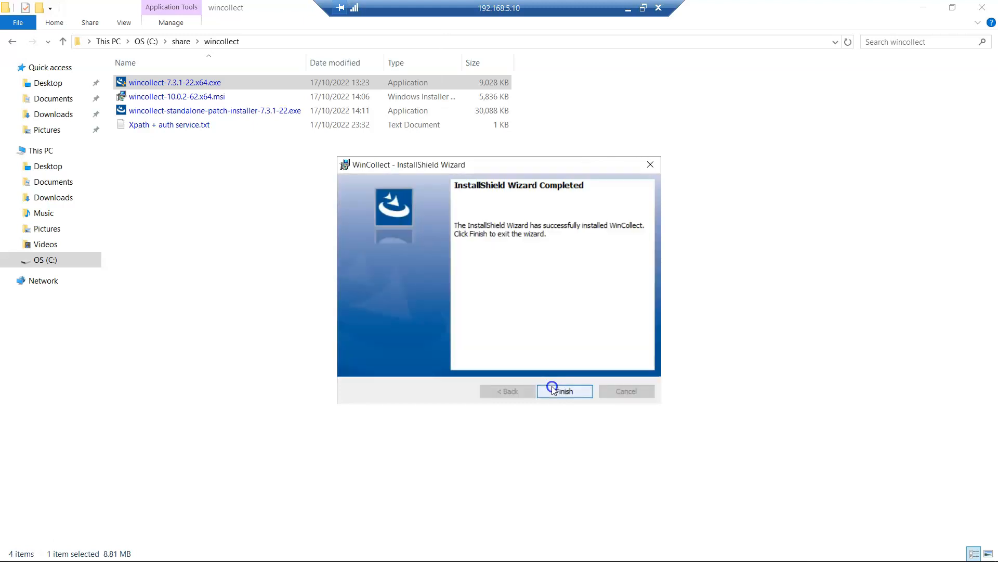
click(554, 390)
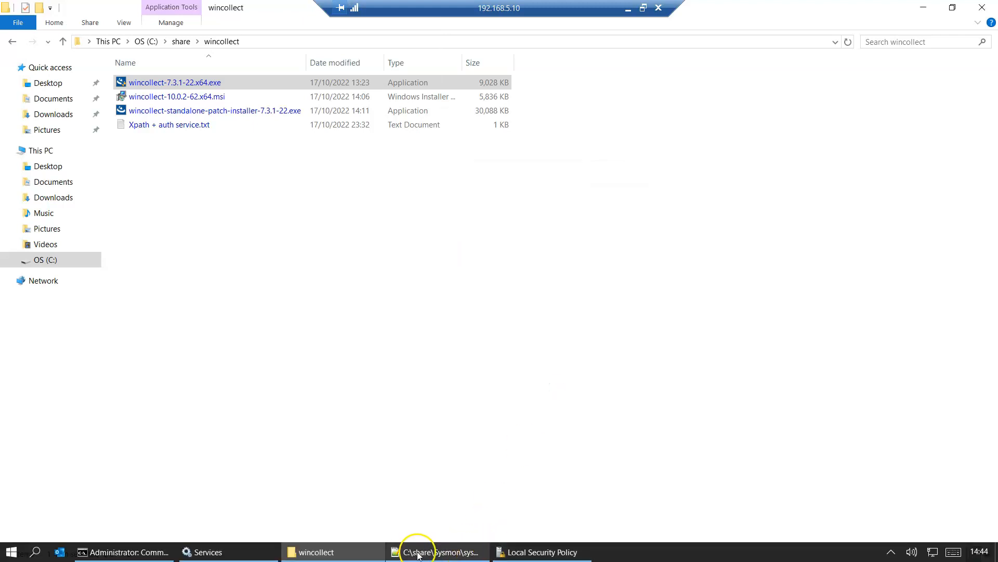
- Refresh Services, select the running WinCollect service, and minimise the remote session
click(203, 552)
click(285, 237)
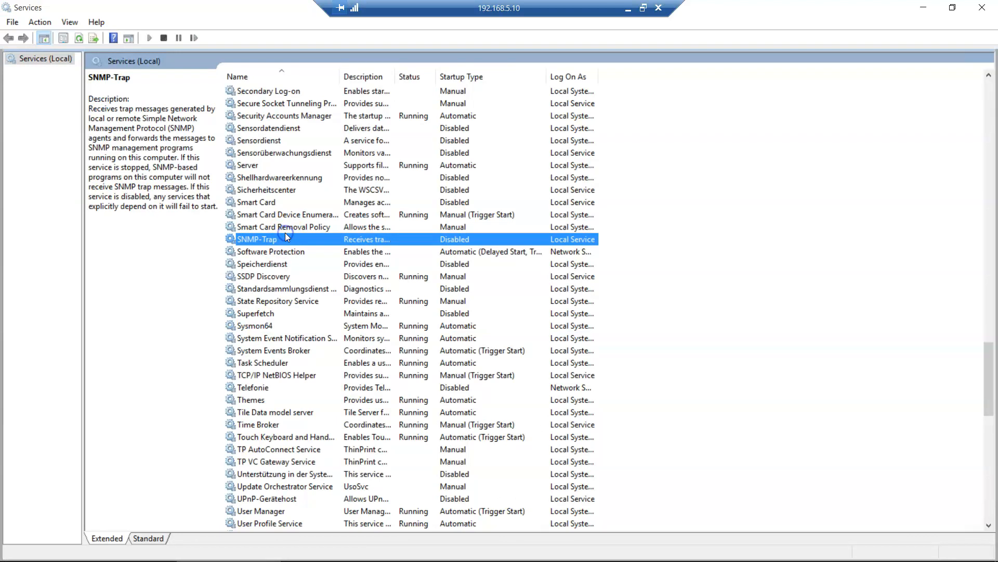
key(w)
key(i)
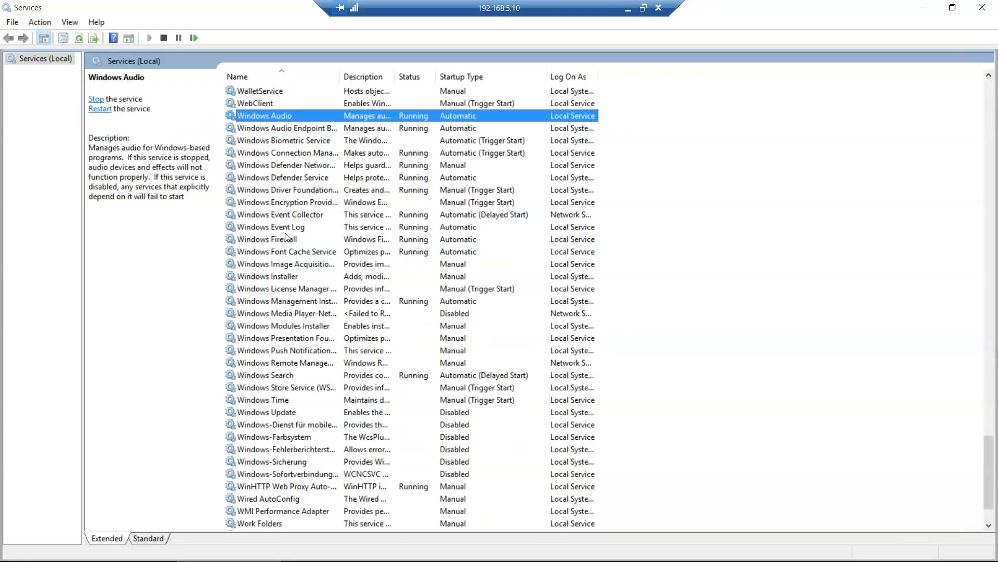
click(78, 39)
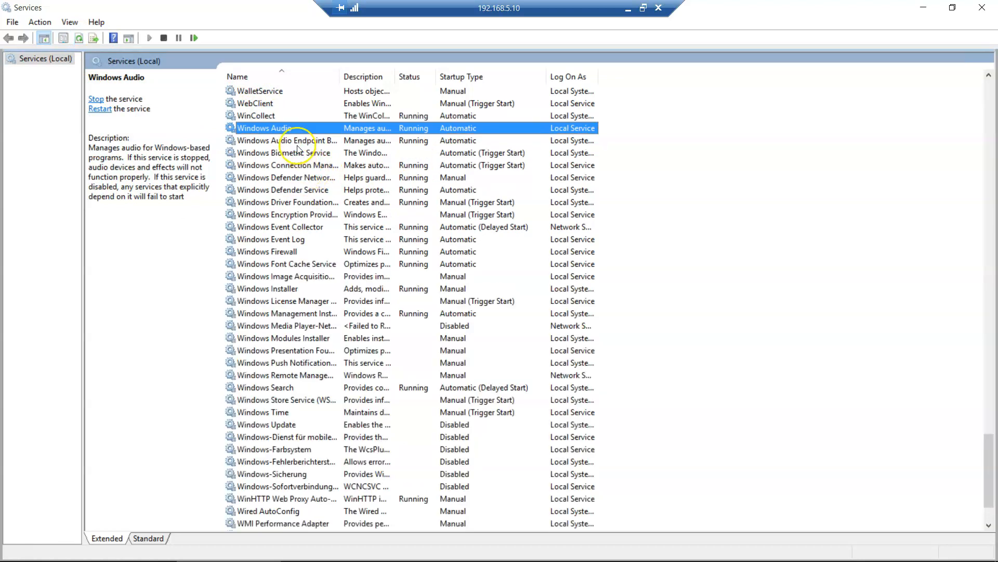
click(271, 117)
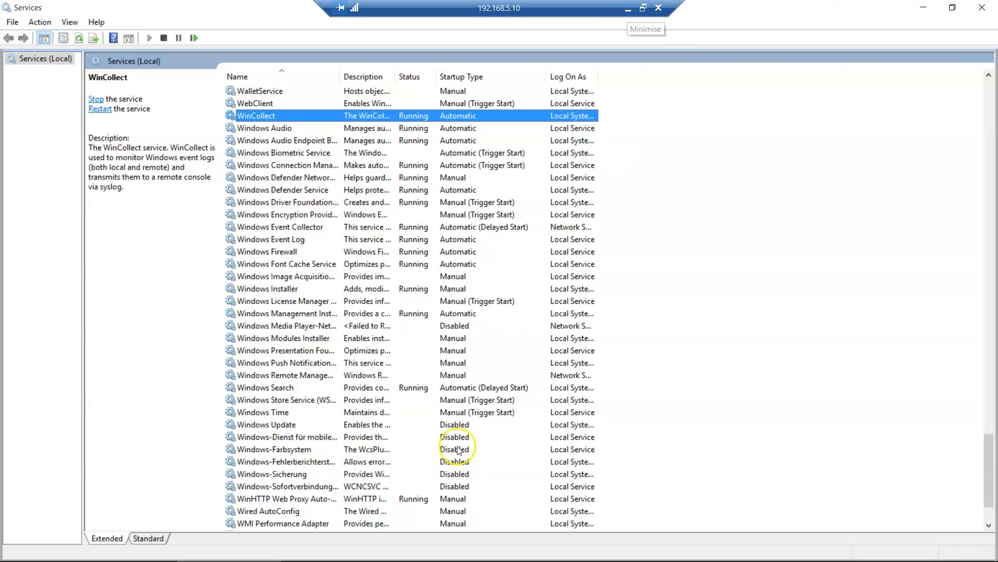
click(628, 9)
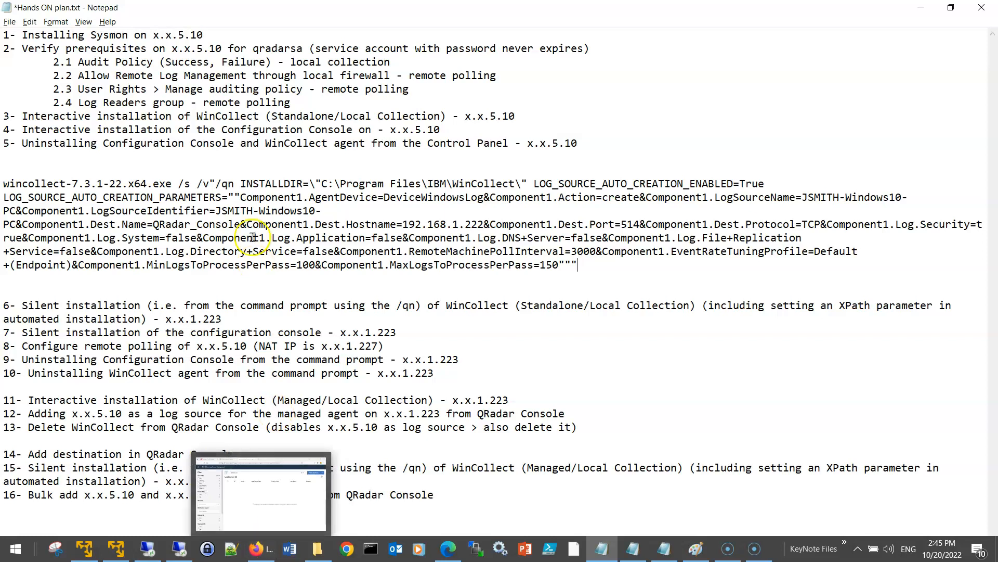
- Save the plan and load the QRadar console at 192.168.1.222 in a new Firefox tab, dismissing the licence warning
key(ctrl+s)
click(259, 556)
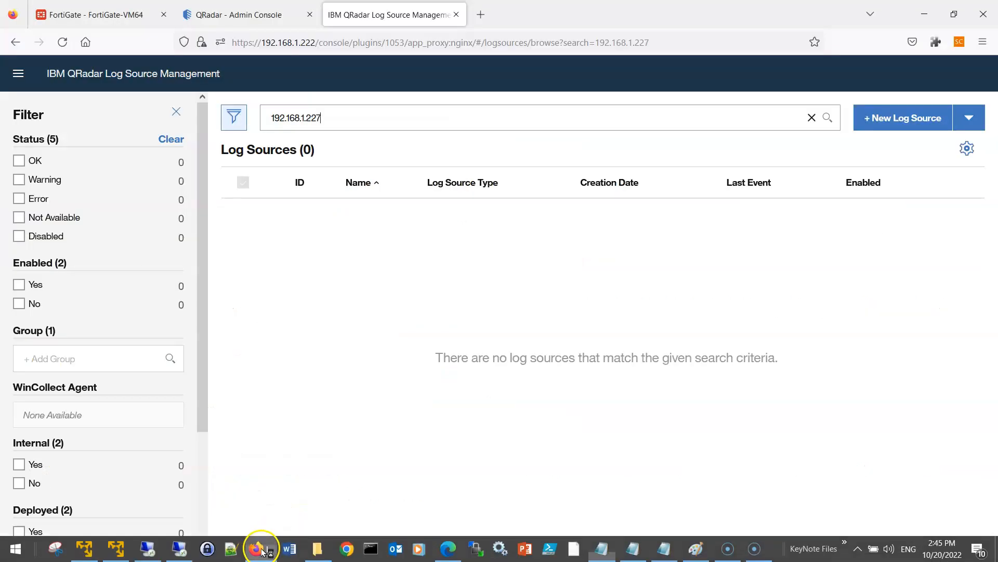
click(229, 15)
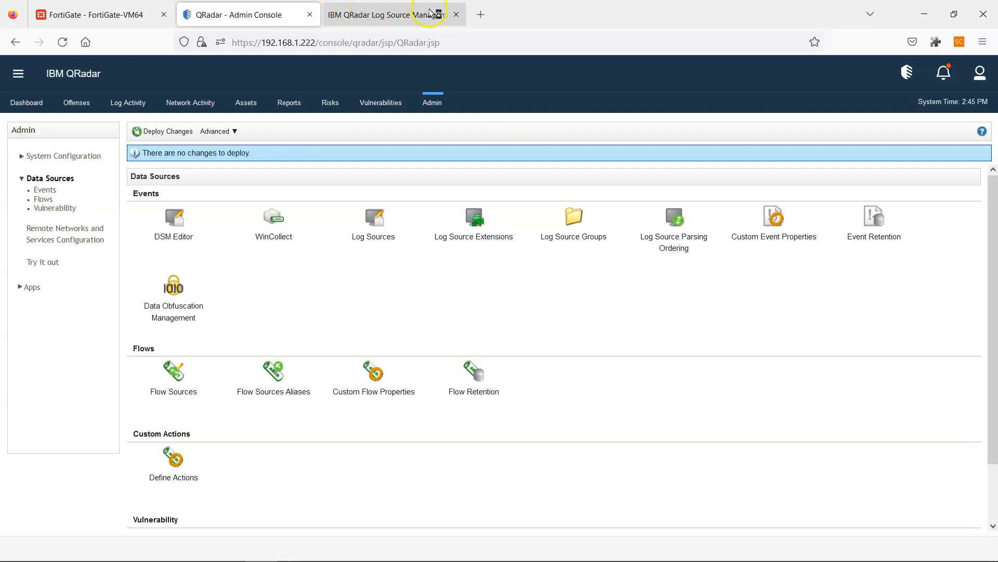
click(479, 15)
text(192)
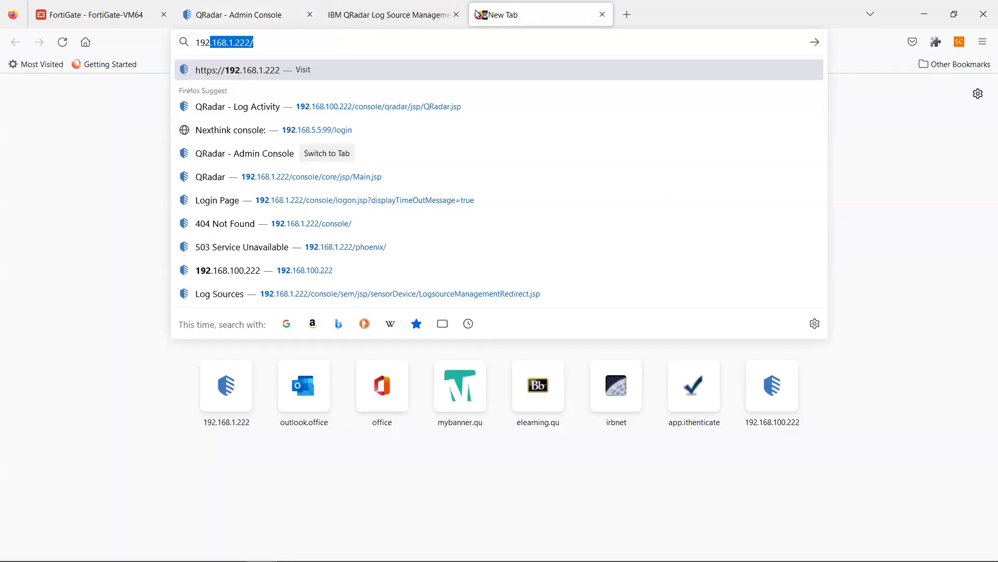
key(Return)
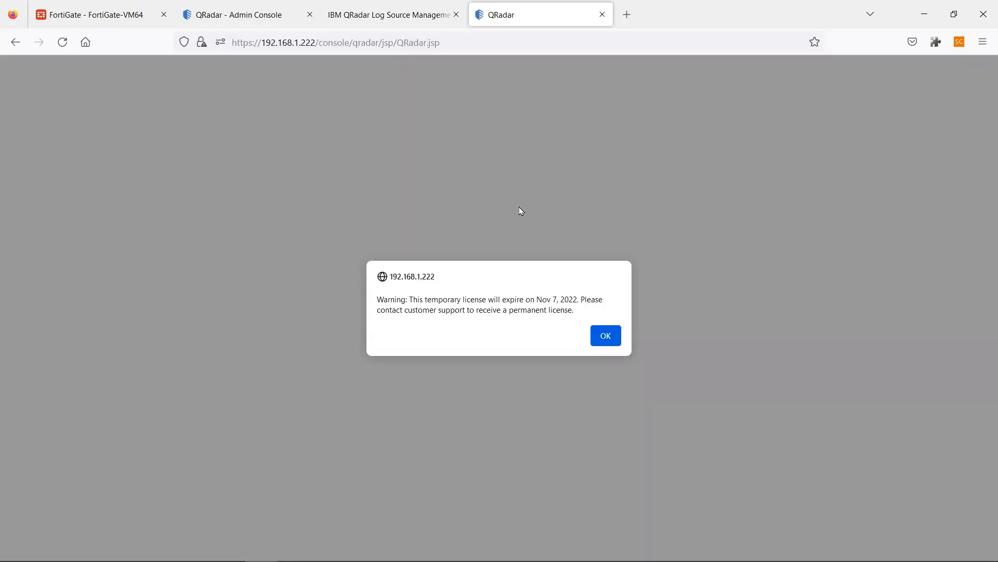
click(606, 333)
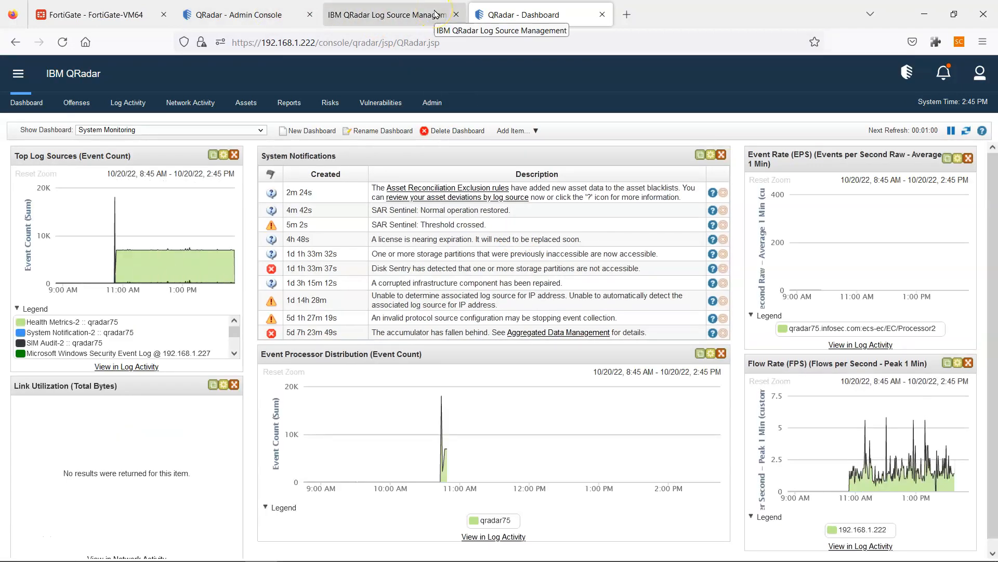
- View Log Activity events from 192.168.1.227 with the Log Source column widened to full names
click(126, 101)
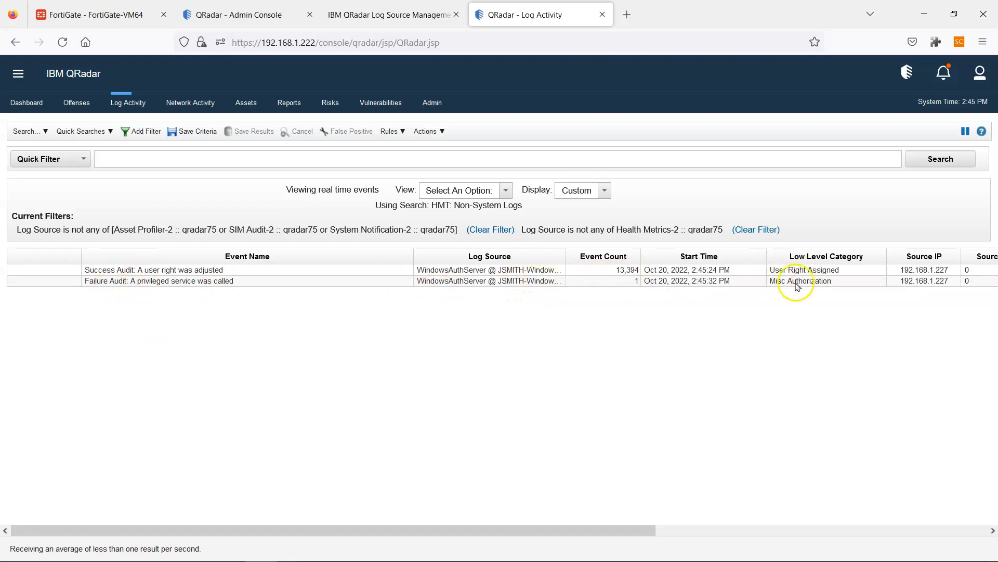
drag(564, 259, 597, 253)
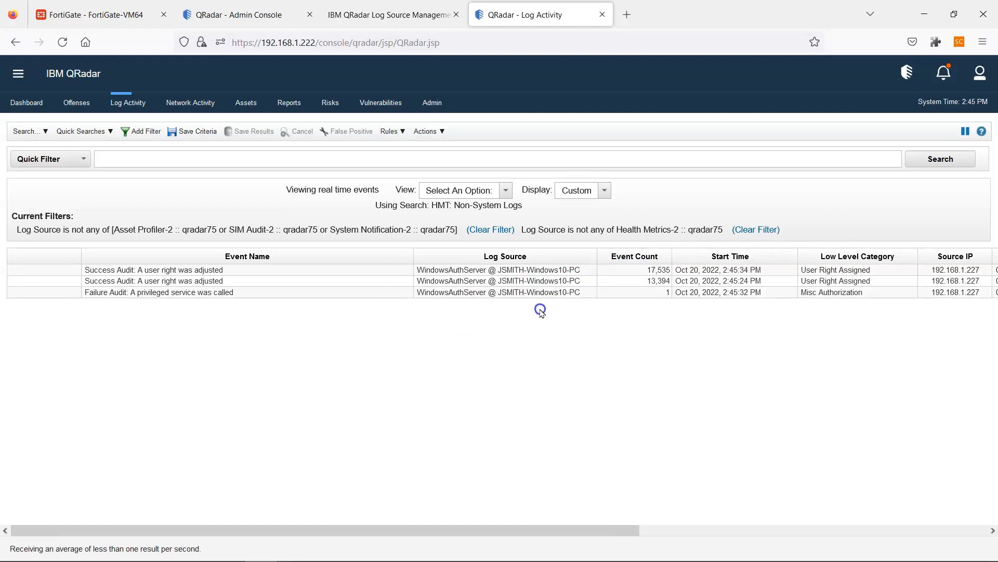
drag(608, 528, 383, 523)
click(364, 16)
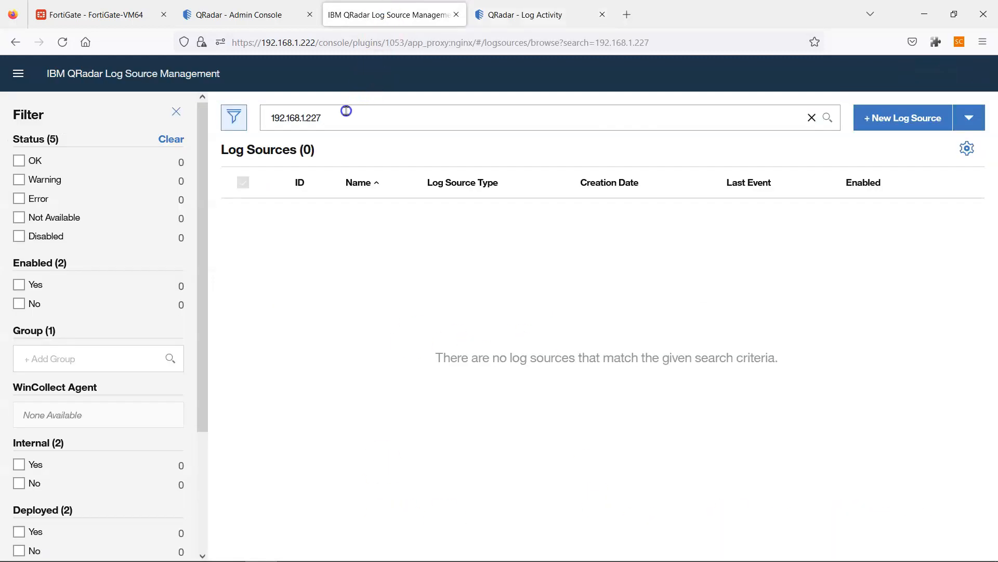
- Search log sources by the Windows host name and review the Microsoft Windows Security Event Log source's events
drag(356, 108, 196, 109)
text(JSMITH)
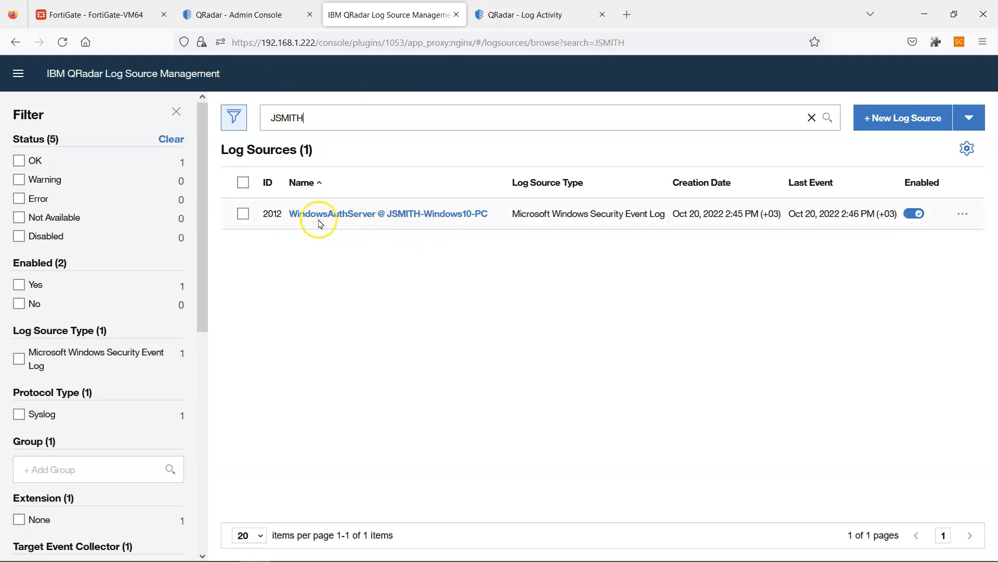
click(350, 222)
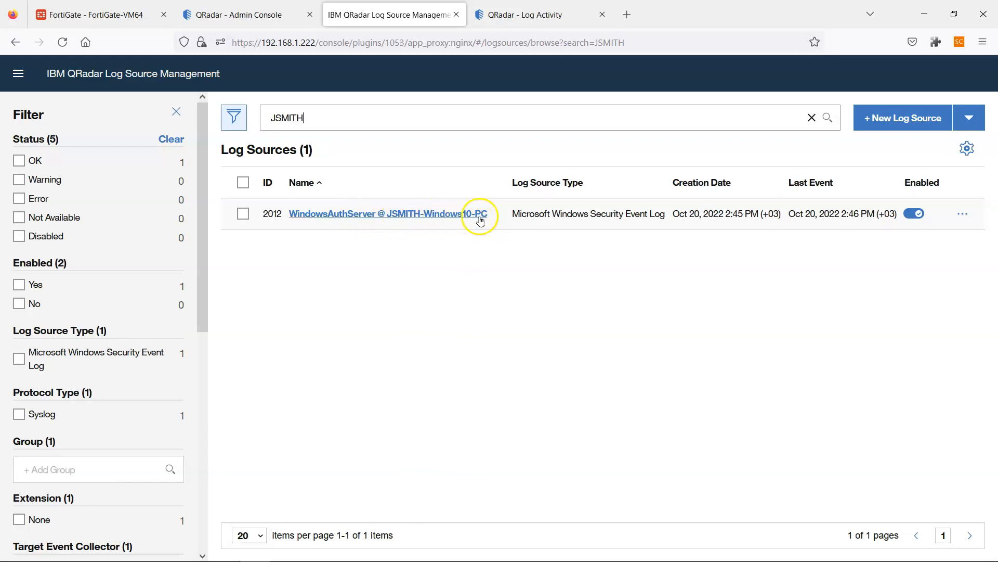
click(959, 215)
click(891, 283)
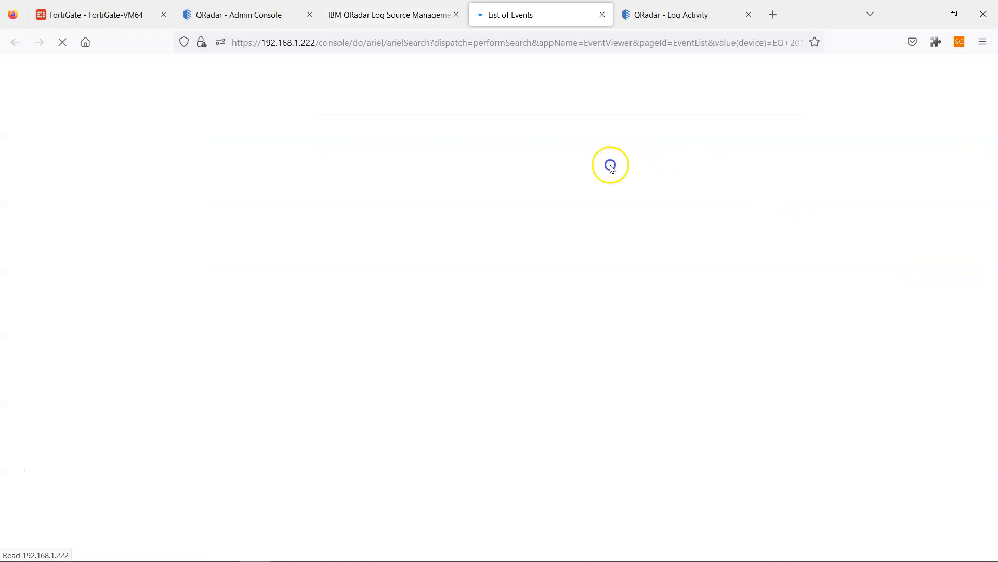
scroll(229, 484, down, 4)
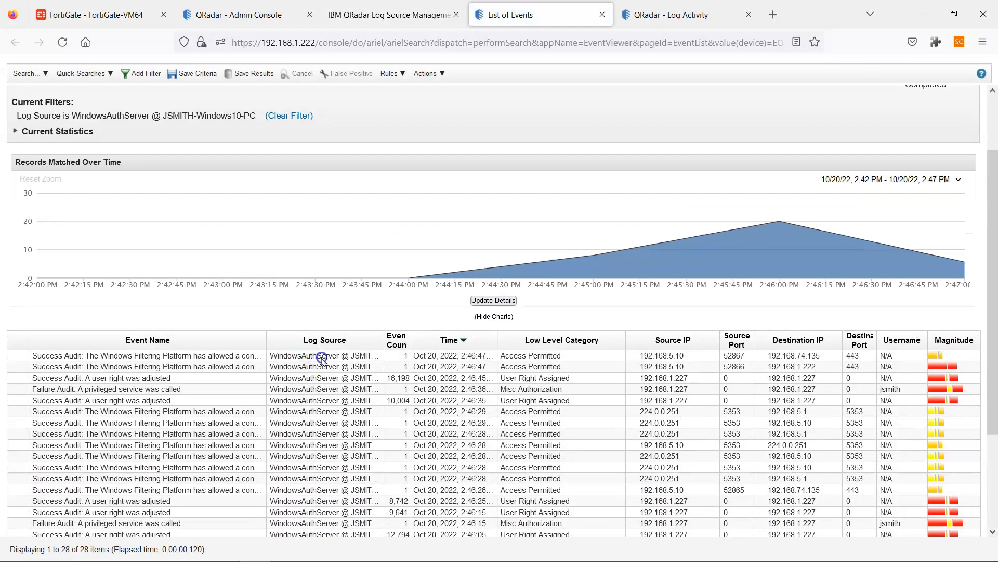
click(602, 15)
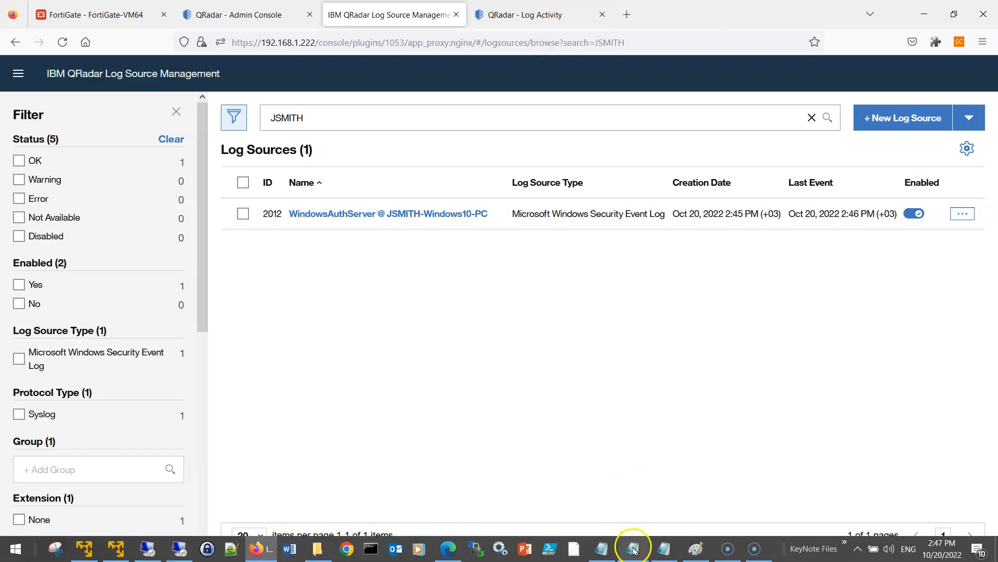
- Select step 4 in the Notepad plan, then bring the remote wincollect folder window forward
click(603, 556)
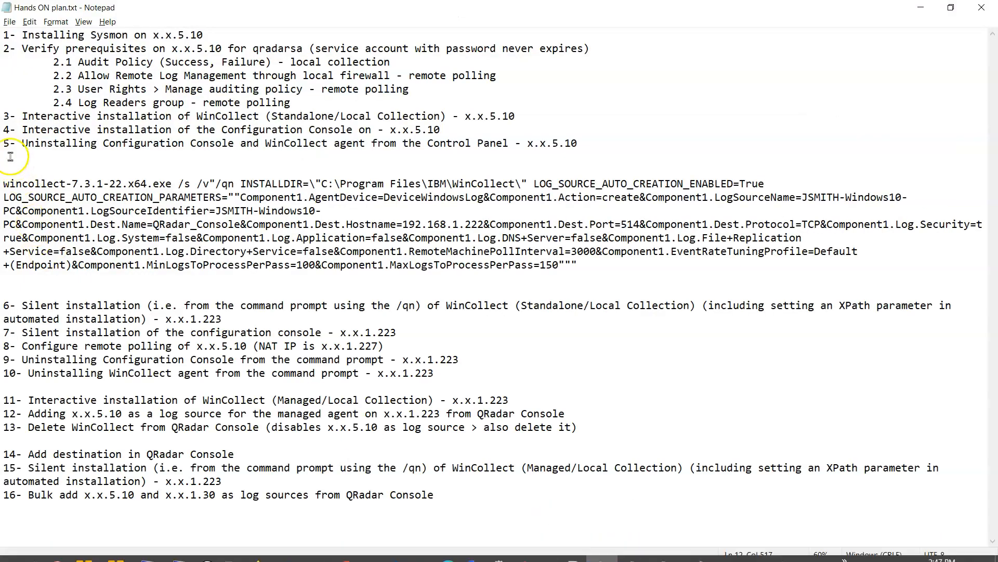
click(6, 130)
drag(6, 129, 465, 127)
mouse_move(421, 558)
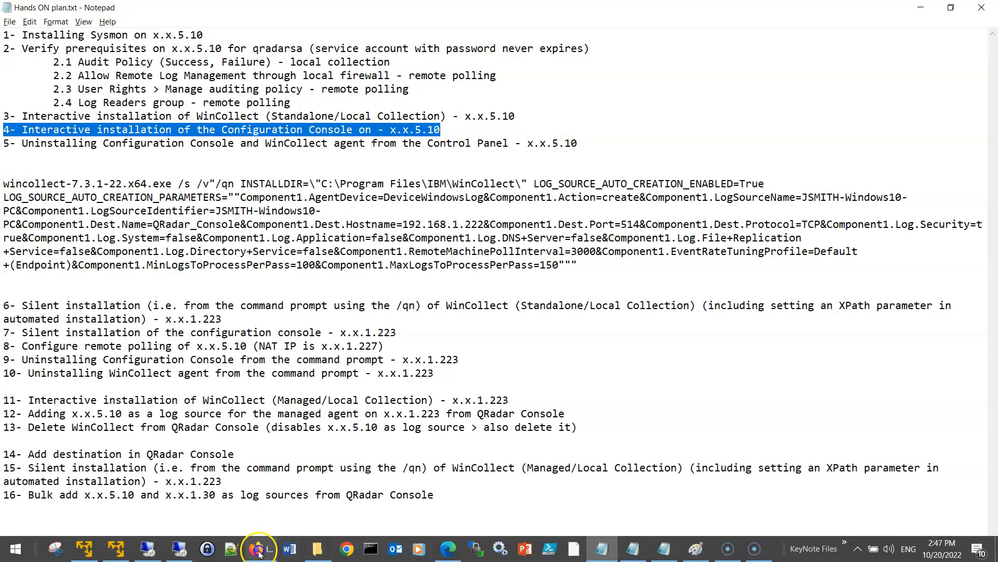
click(180, 550)
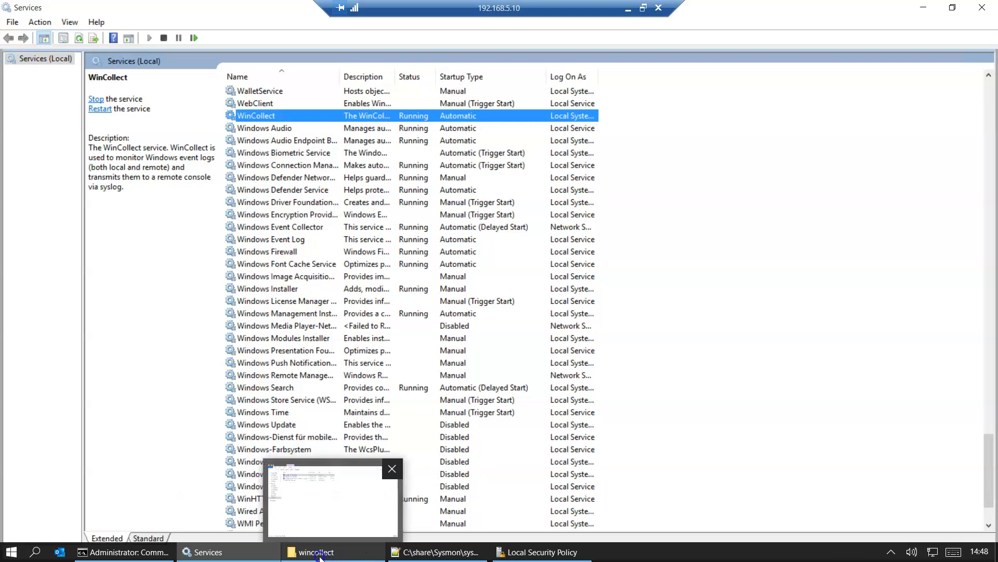
click(362, 550)
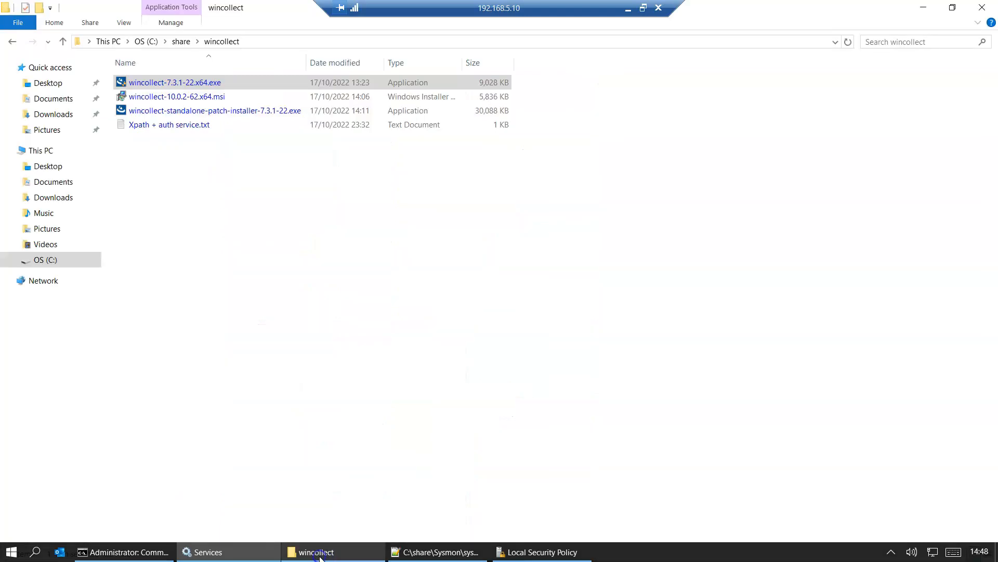
- Run wincollect-standalone-patch-installer-7.3.1-22.exe, accepting the license and UAC prompt, through to Finish
double_click(206, 112)
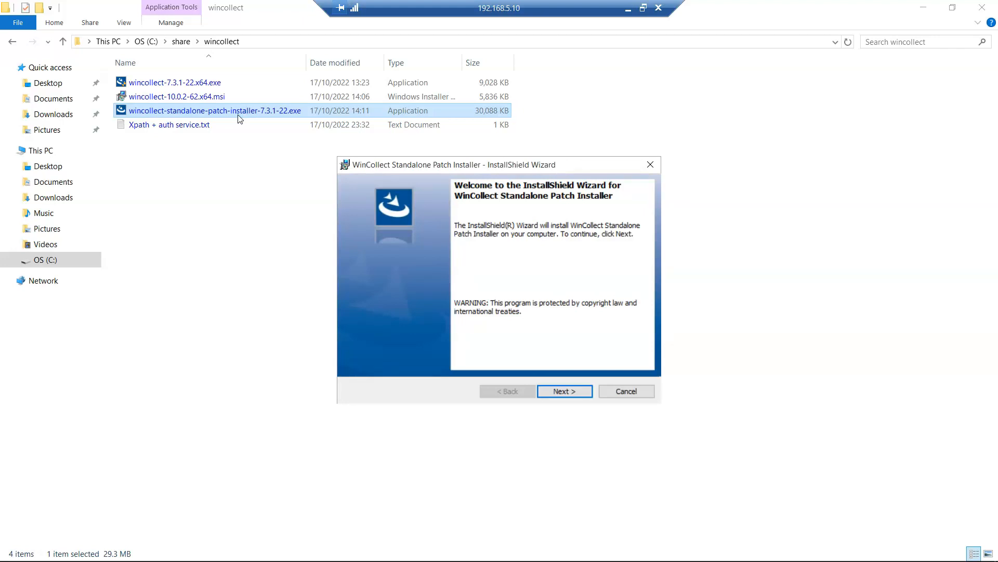
click(561, 390)
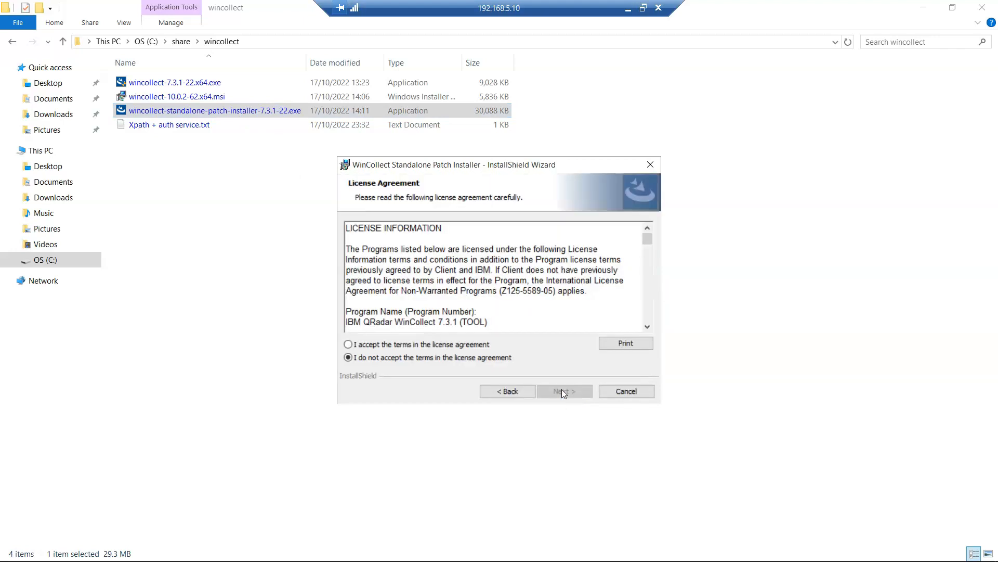
click(466, 345)
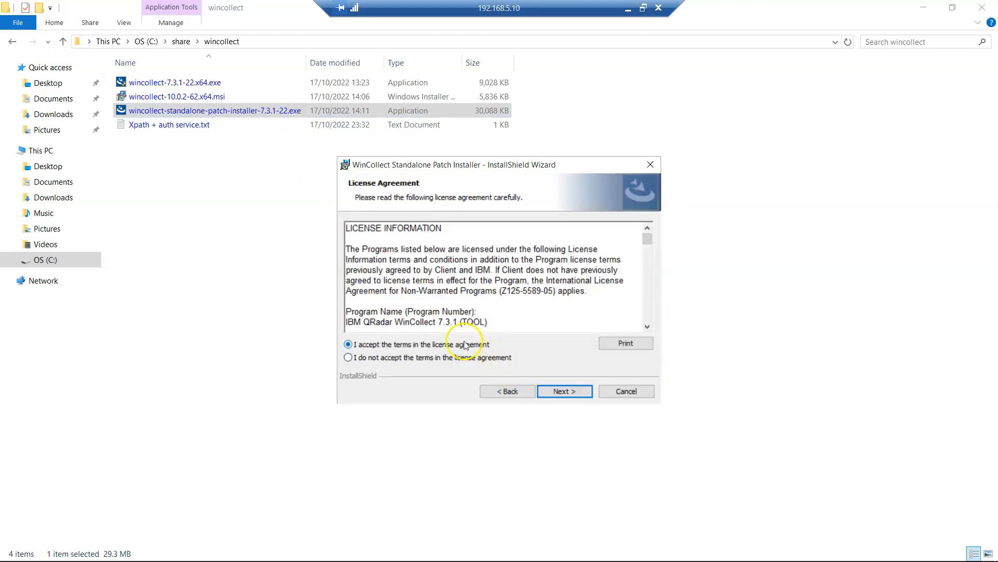
click(561, 395)
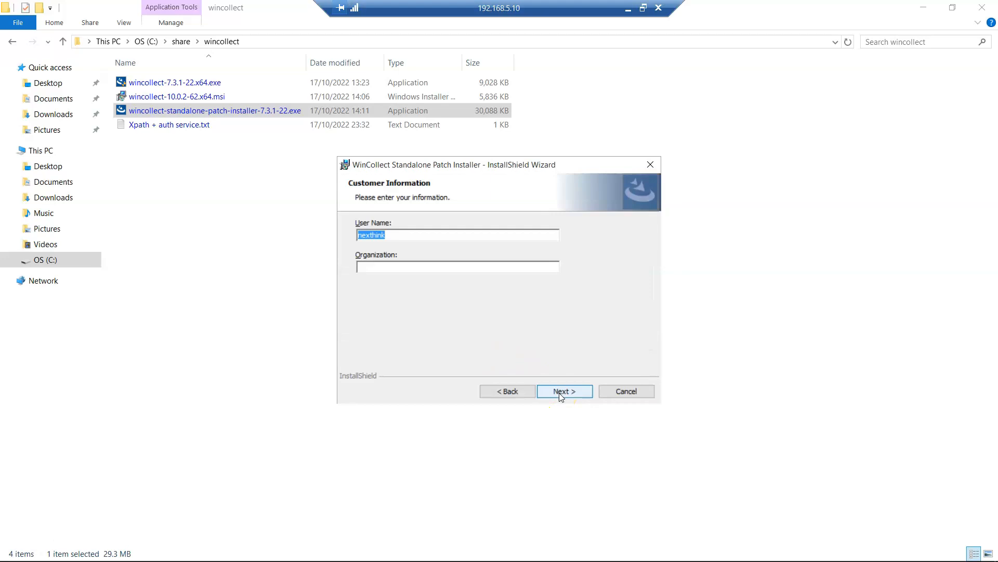
click(559, 393)
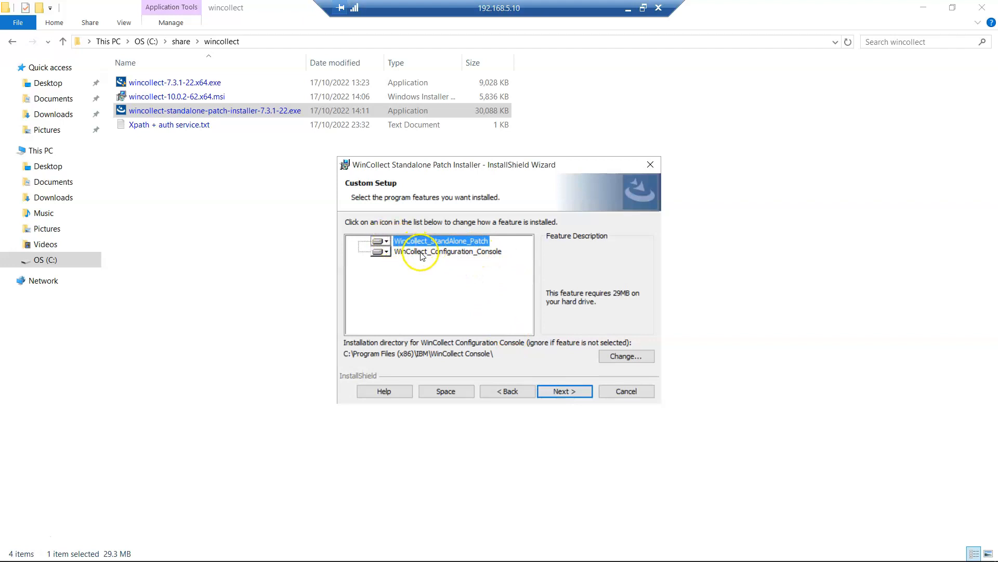
click(557, 391)
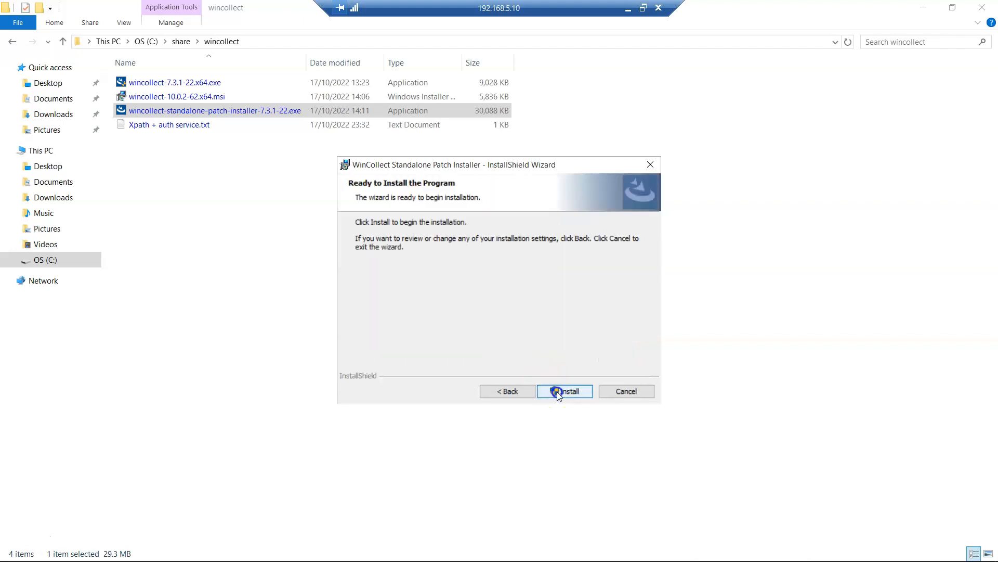
click(557, 392)
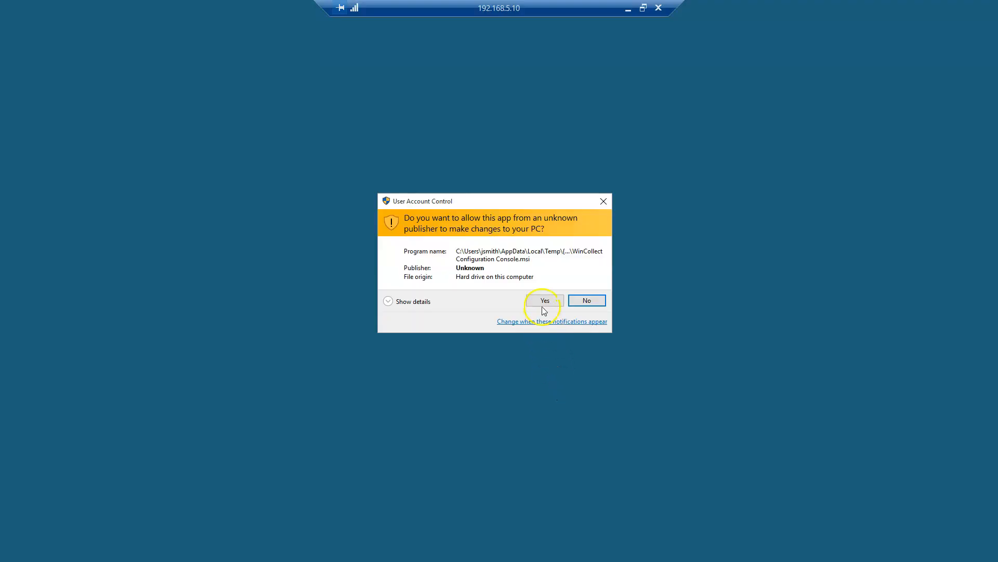
click(544, 306)
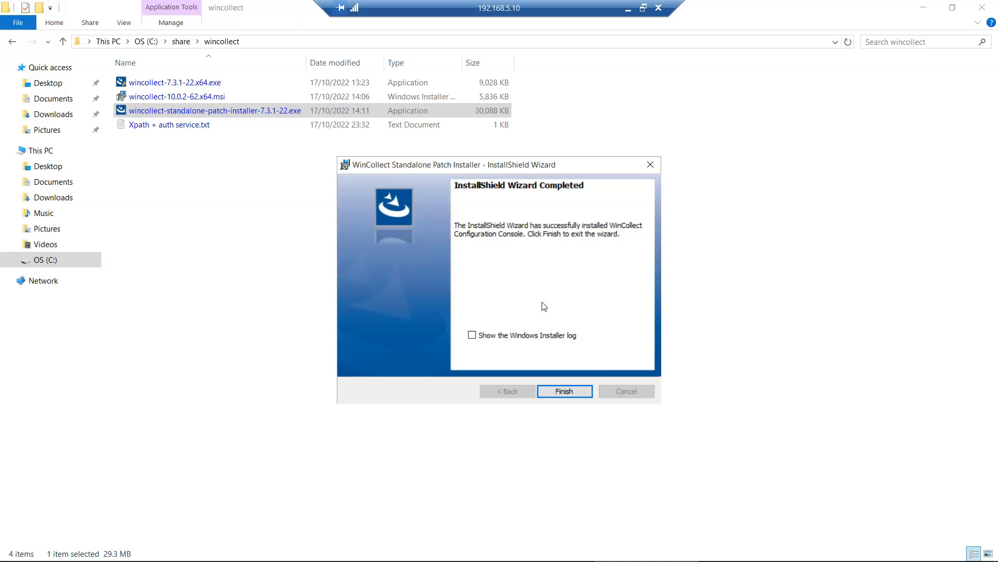
click(554, 393)
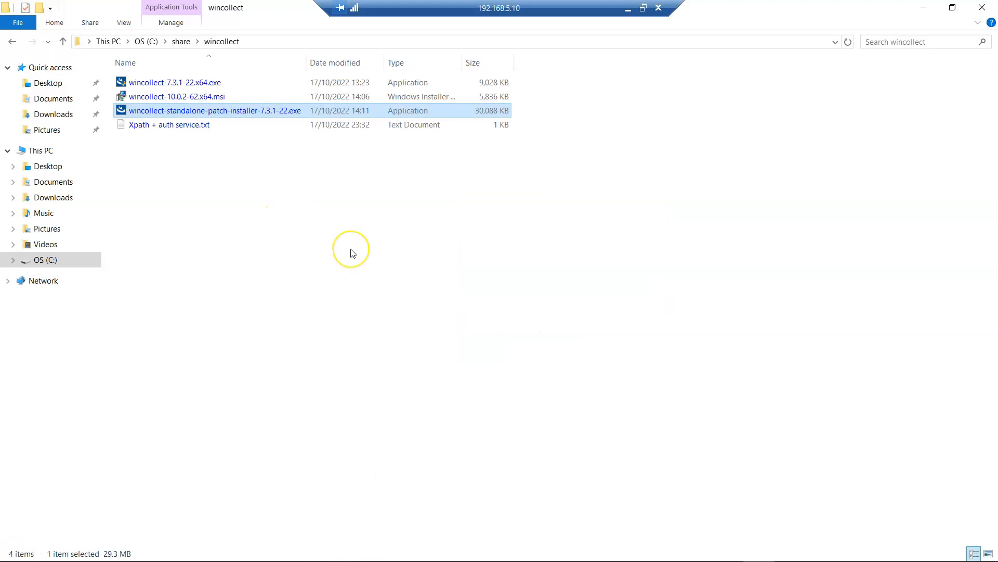
key(super)
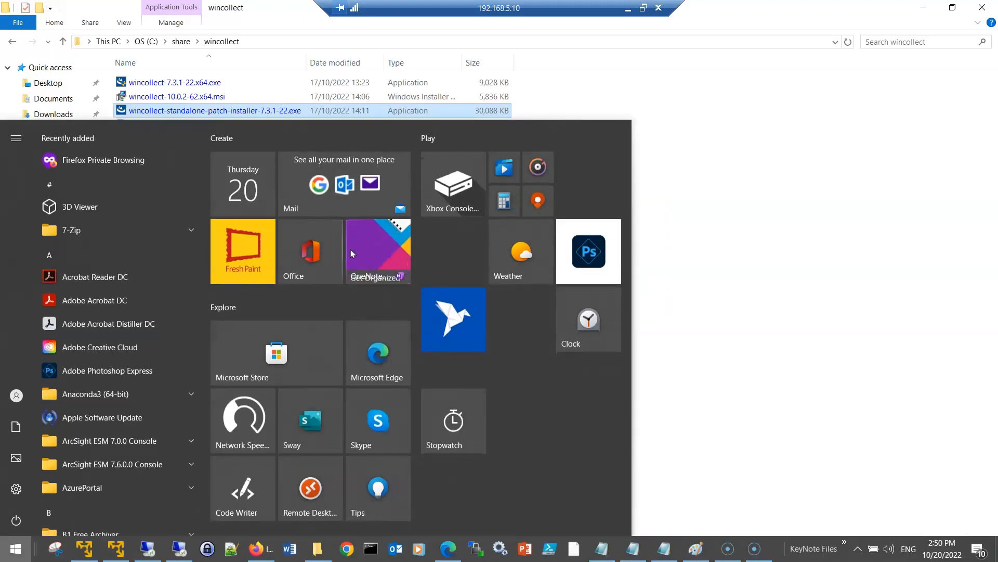
- Launch WinCollect Configuration Console as admin and expand Devices, Destinations and Global Configuration
click(653, 145)
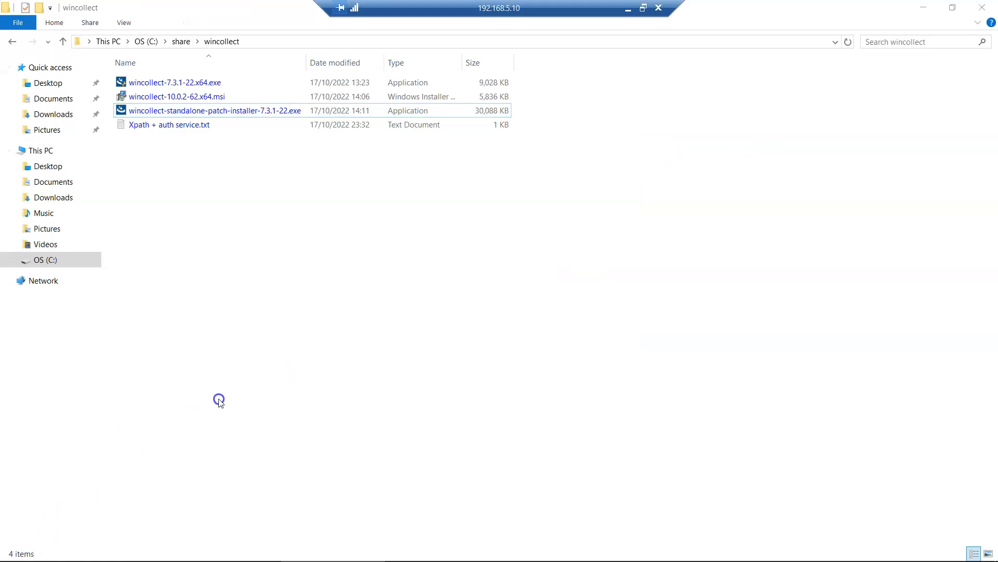
key(super)
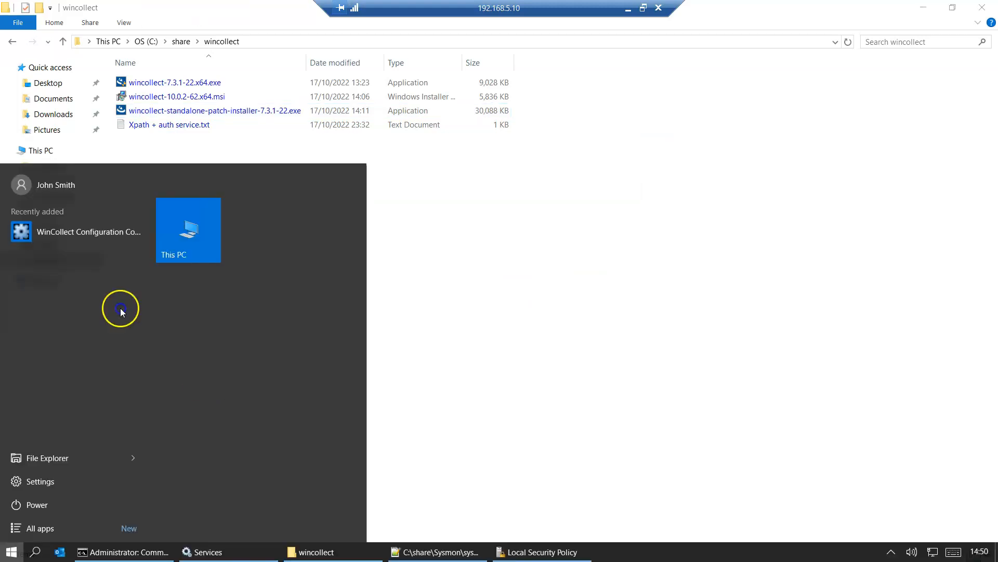
click(52, 238)
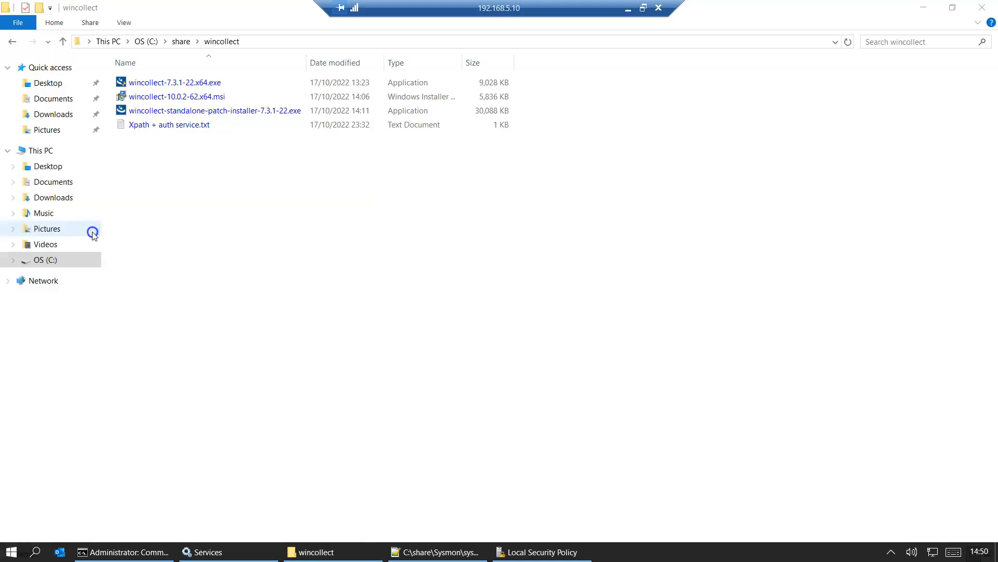
click(545, 292)
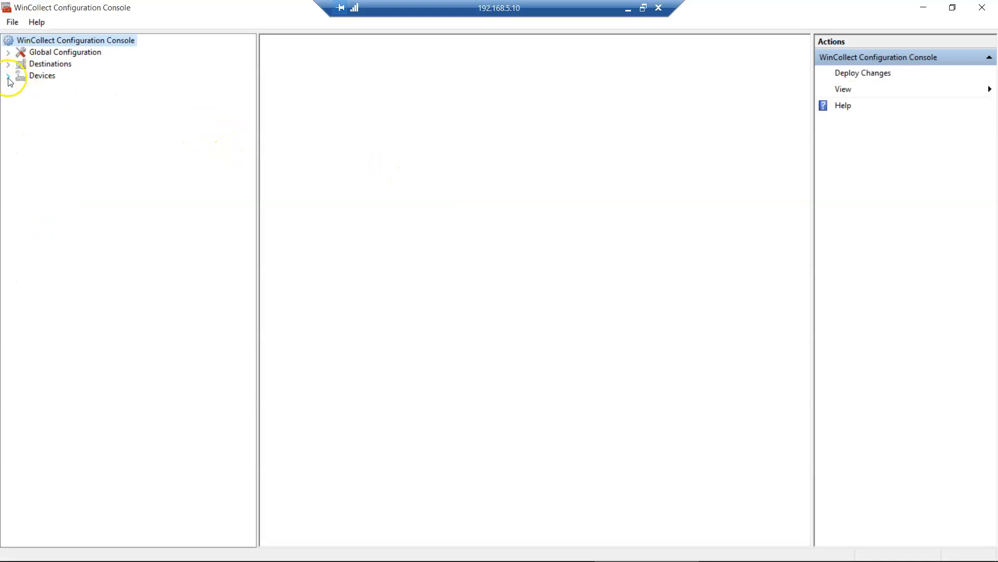
click(8, 77)
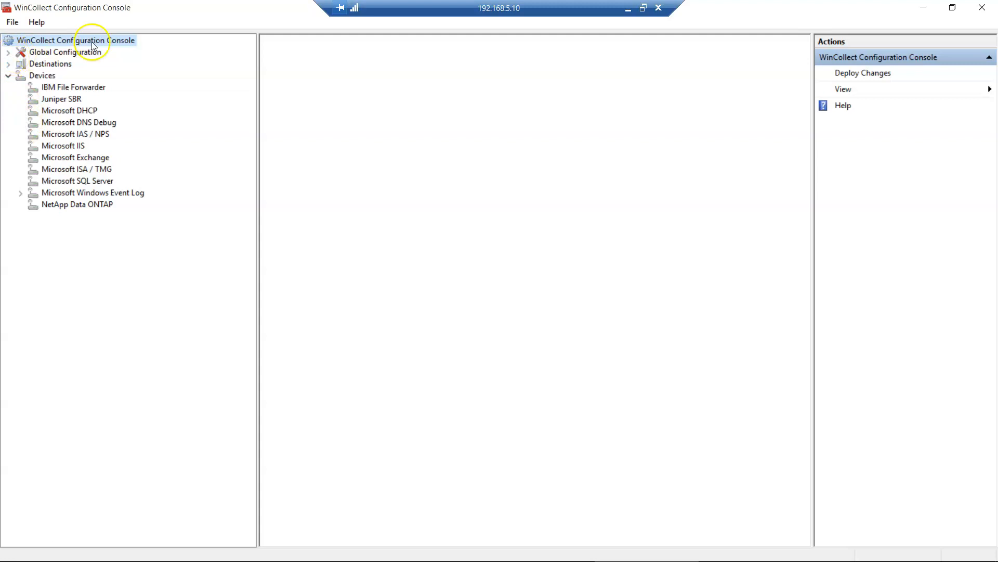
click(8, 65)
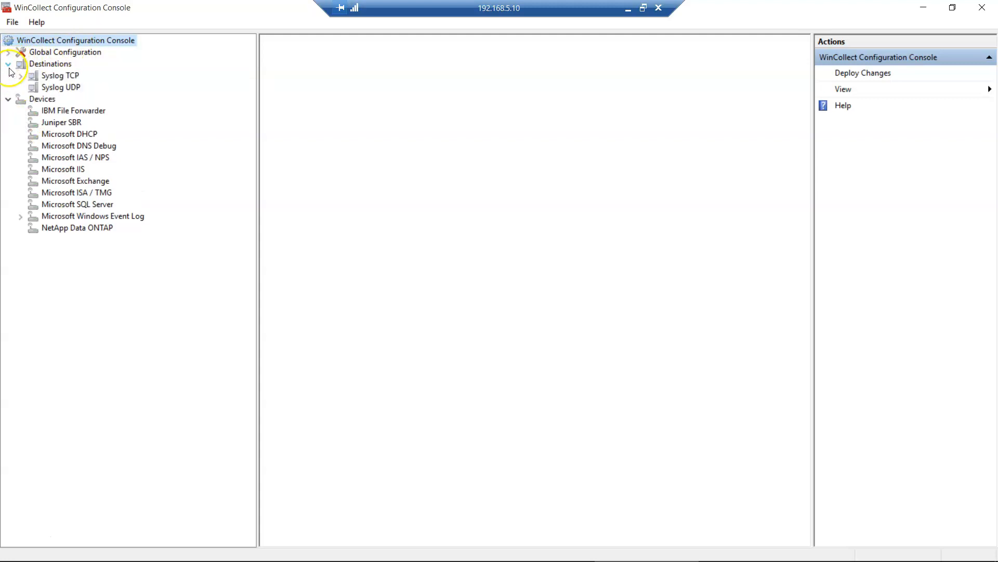
click(8, 52)
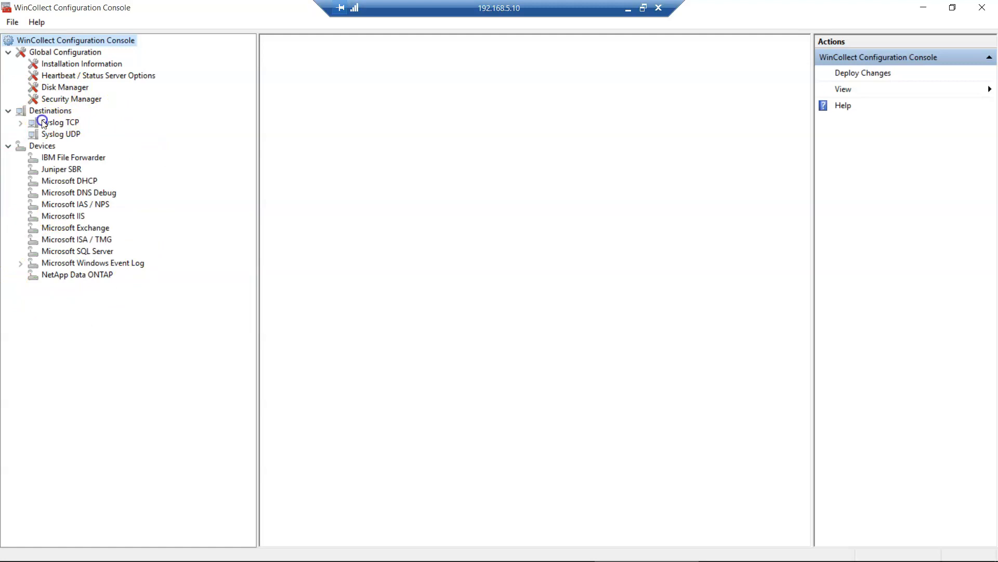
- Check Disk Manager's Base Path and Capacity, then show Security Manager with 0 credentials
click(76, 88)
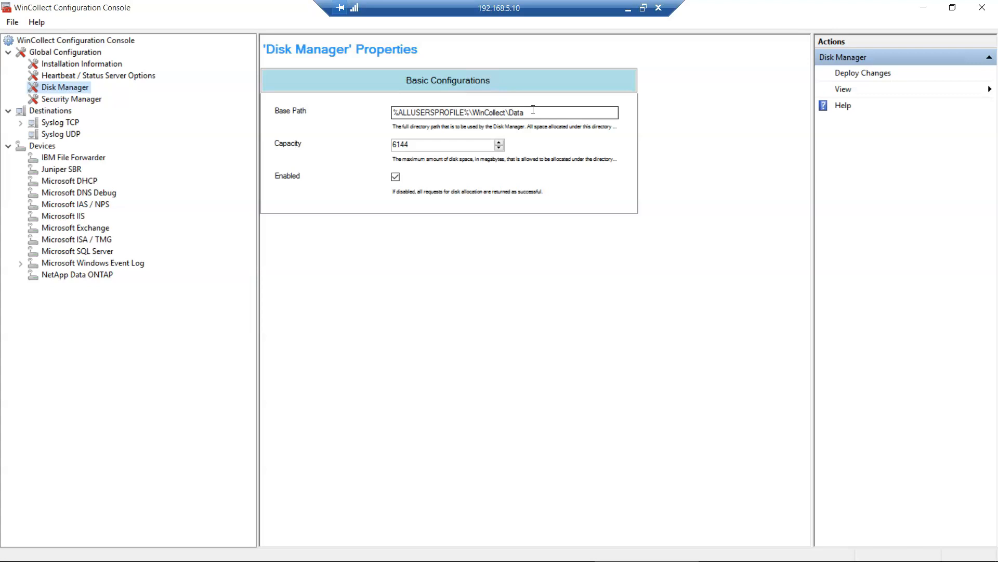
click(414, 146)
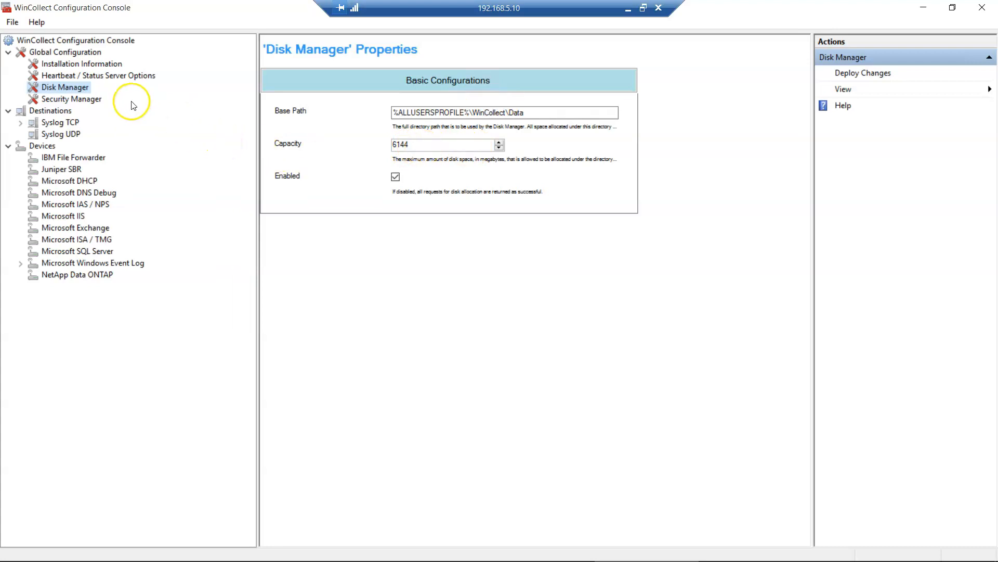
click(81, 102)
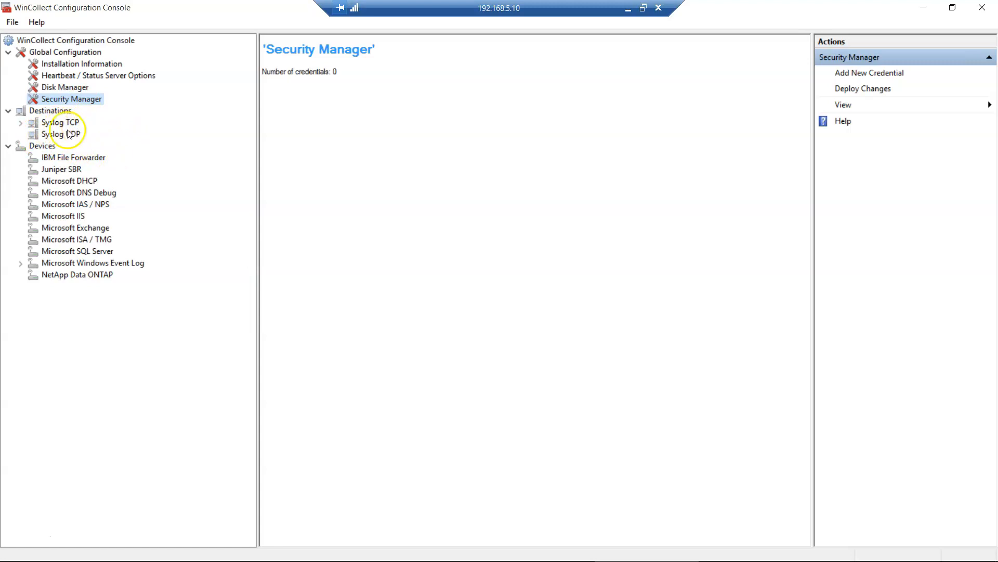
- Inspect QRadar_Console's Syslog TCP settings (192.168.1.222, no secondary host, optional certificate) and expand Microsoft Windows Event Log
click(21, 124)
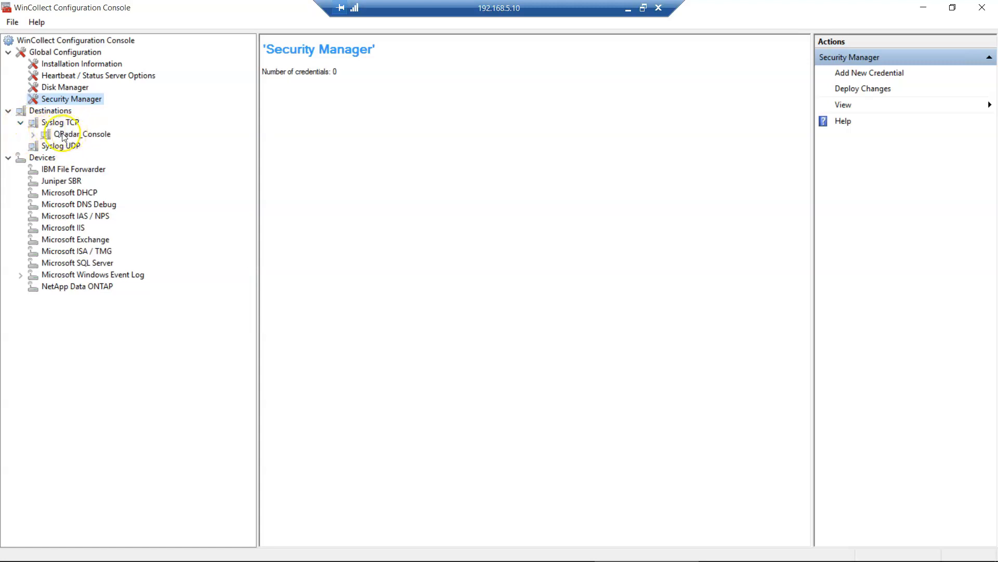
click(33, 135)
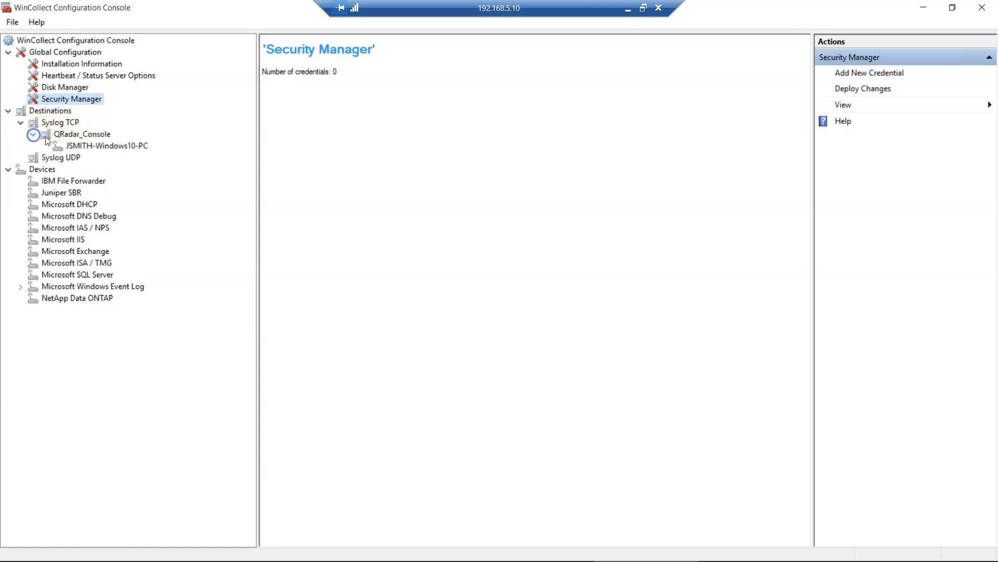
click(95, 135)
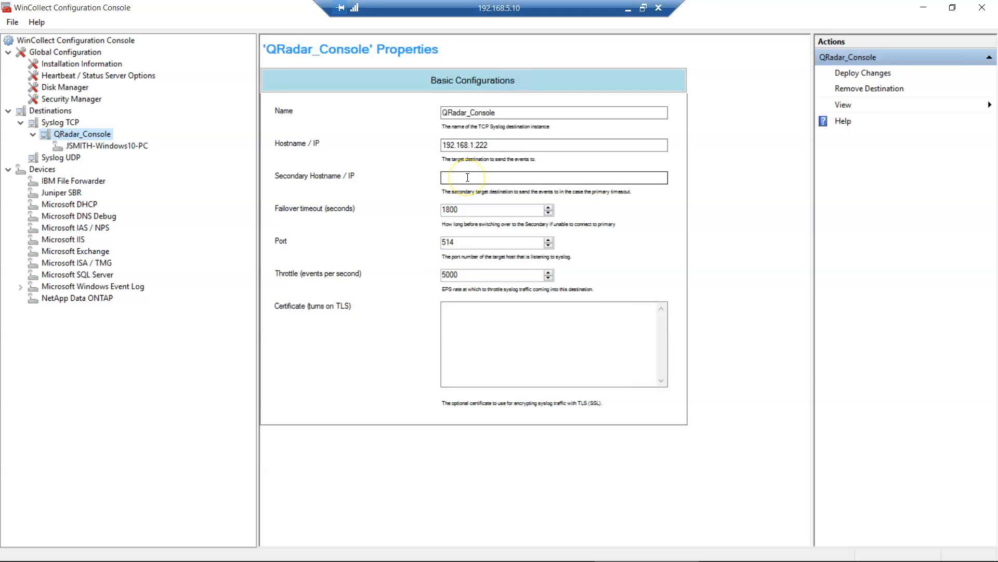
click(490, 145)
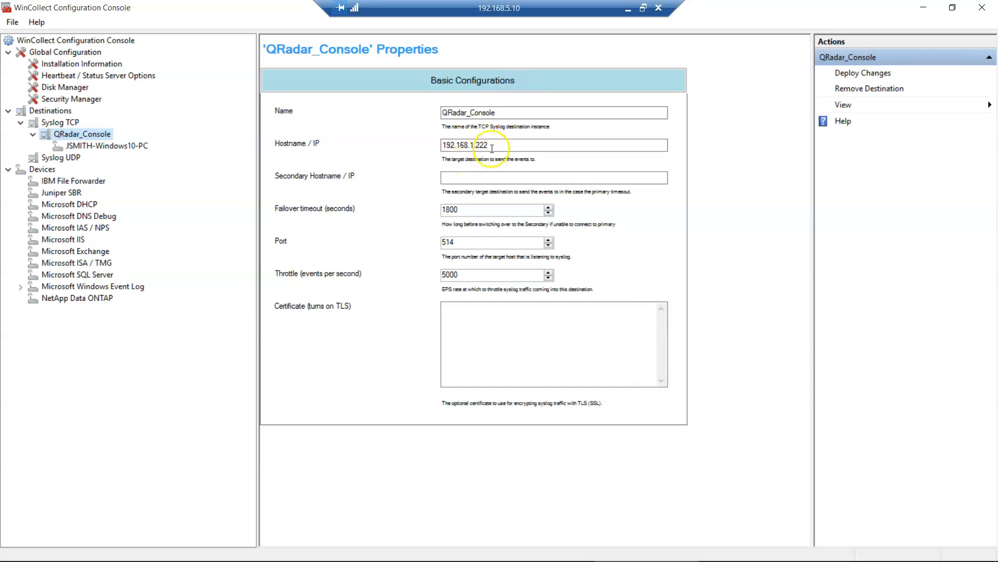
click(473, 178)
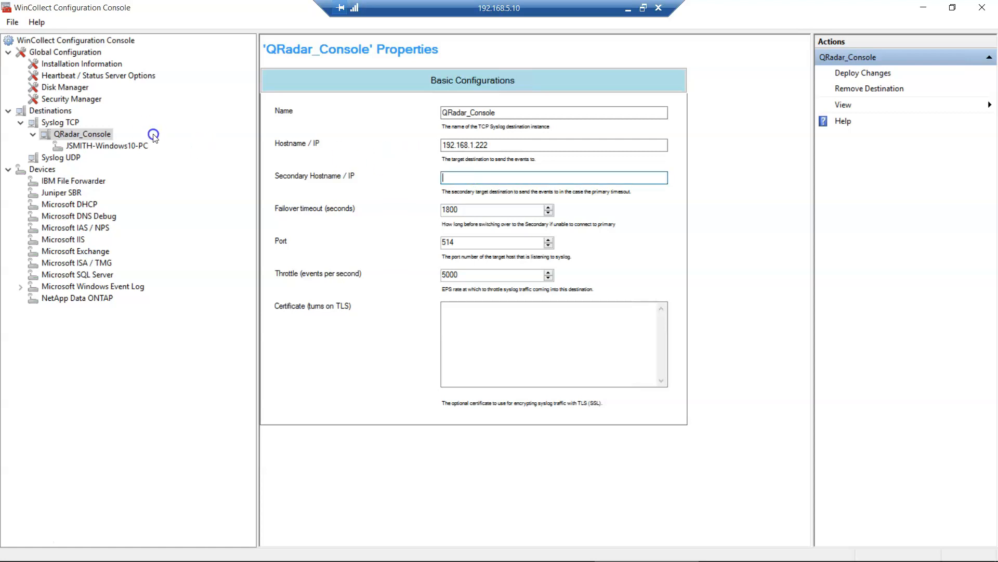
click(117, 135)
click(491, 178)
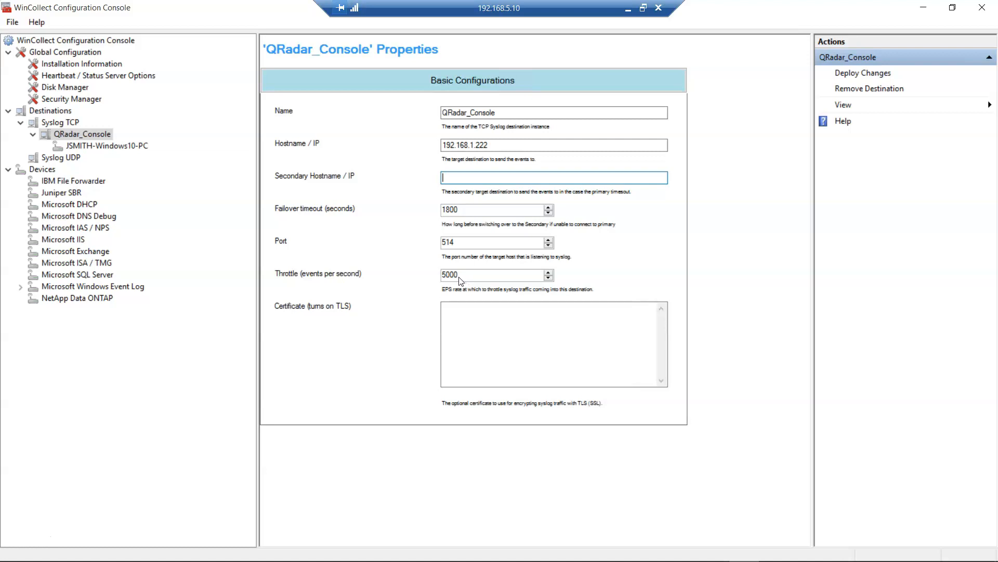
click(474, 315)
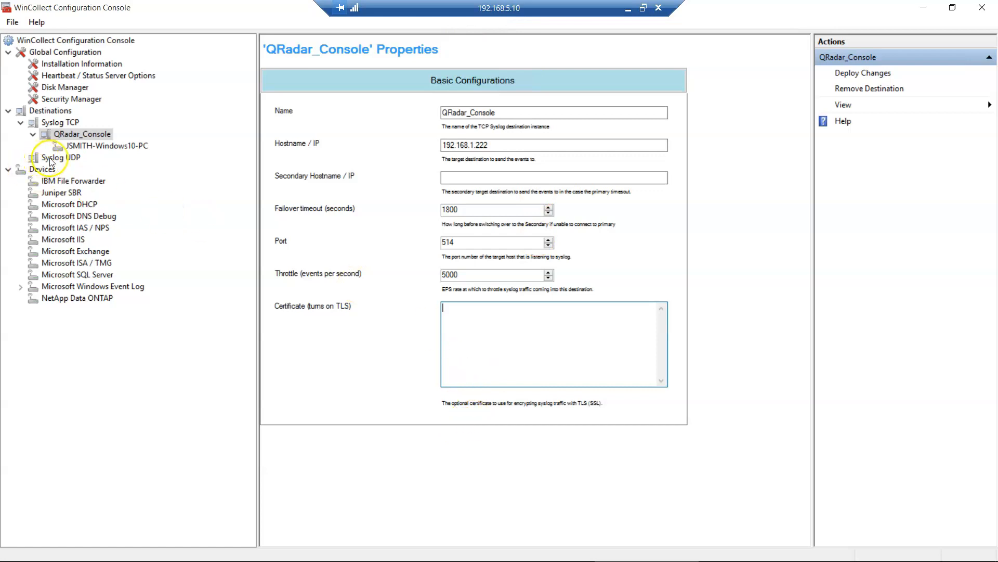
click(20, 288)
- Review the event log device settings, keeping MSEVEN6 as poll protocol and Seconds as timestamp format
click(91, 299)
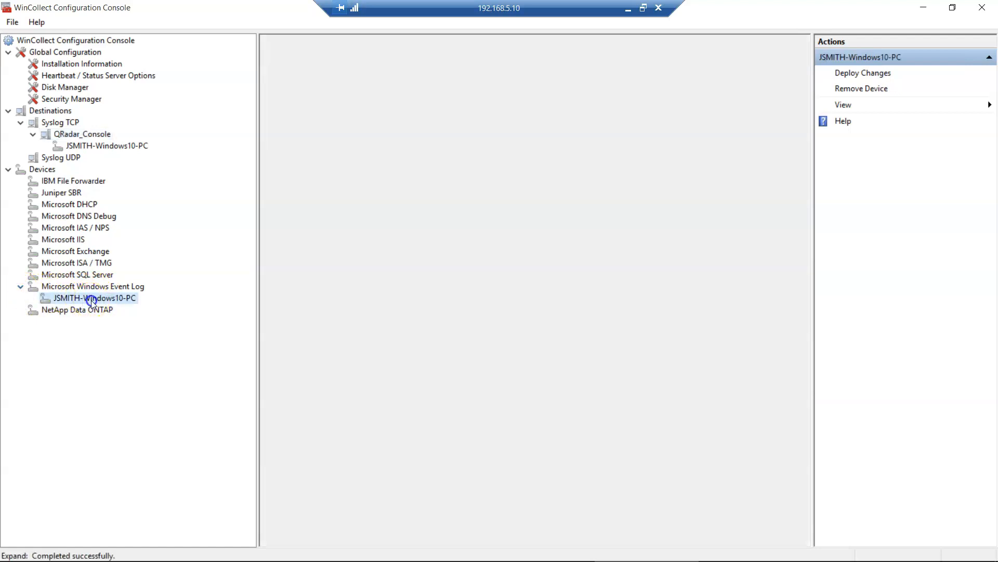
click(116, 287)
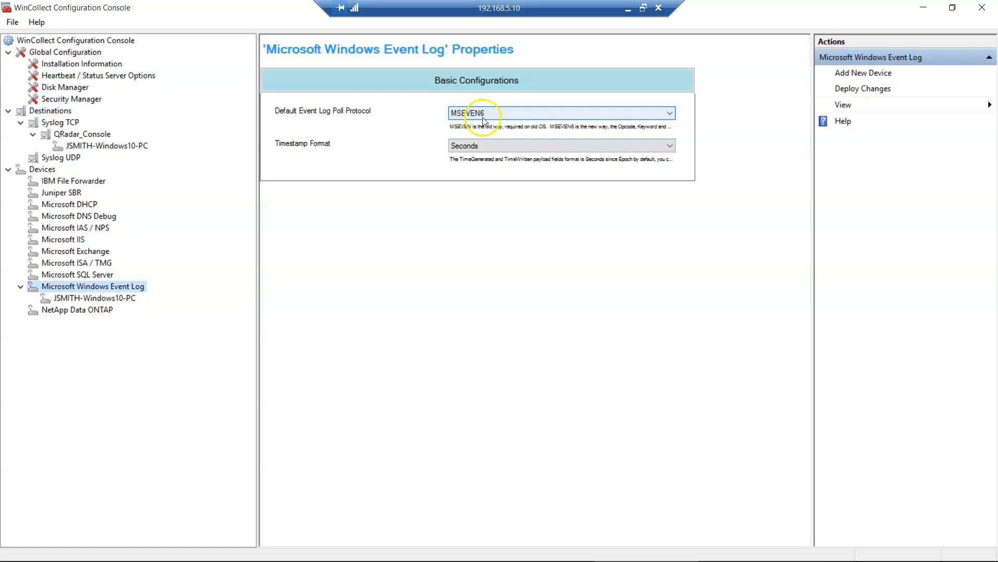
click(533, 114)
click(532, 114)
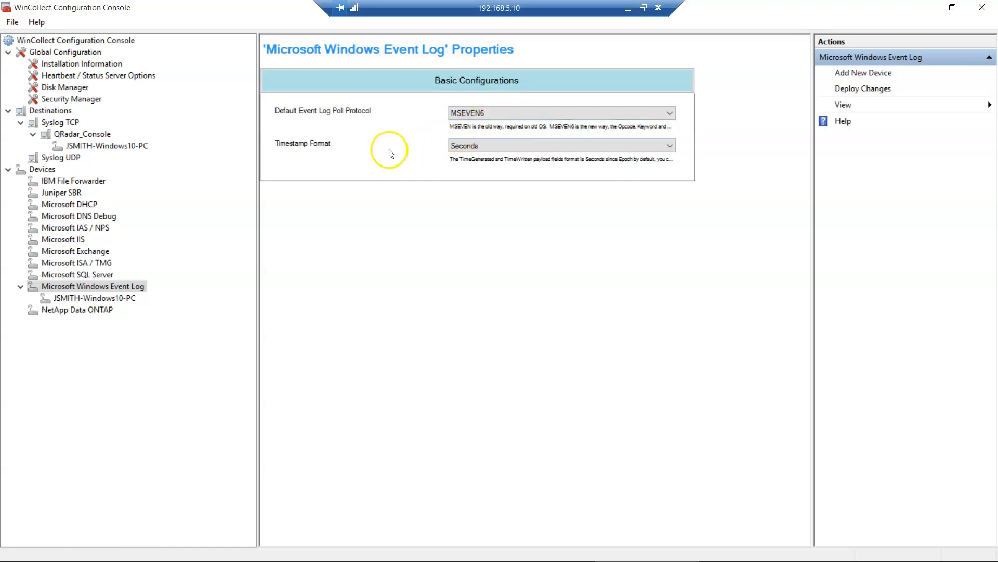
click(522, 146)
click(522, 145)
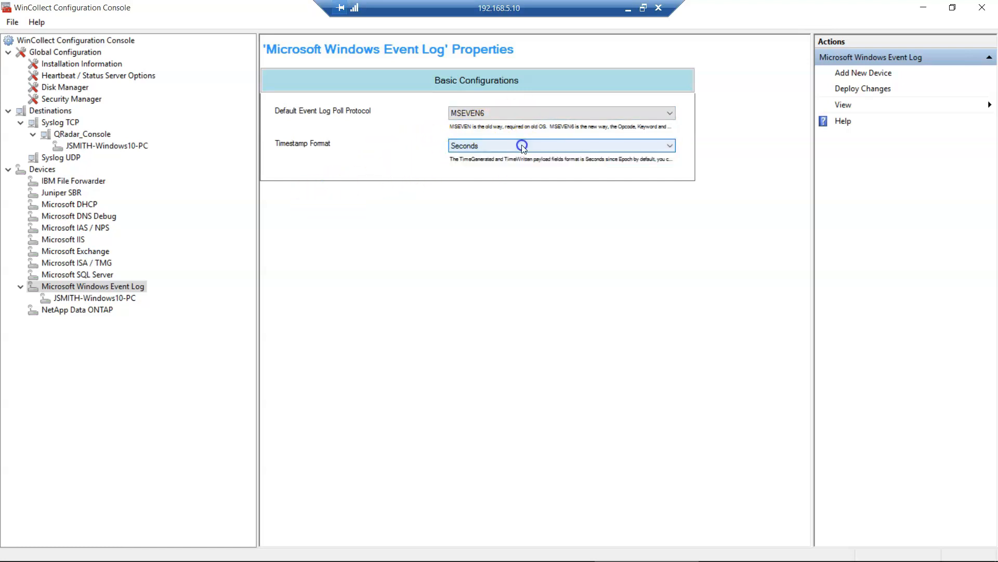
click(112, 299)
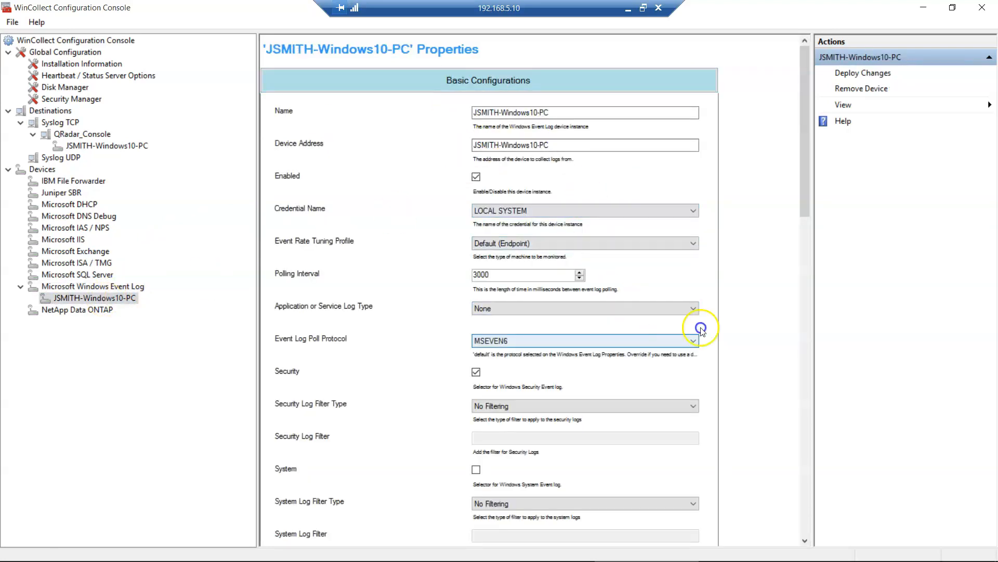
- Scroll down to the empty XPath Query field, then minimize the Remote Desktop session
scroll(767, 408, down, 10)
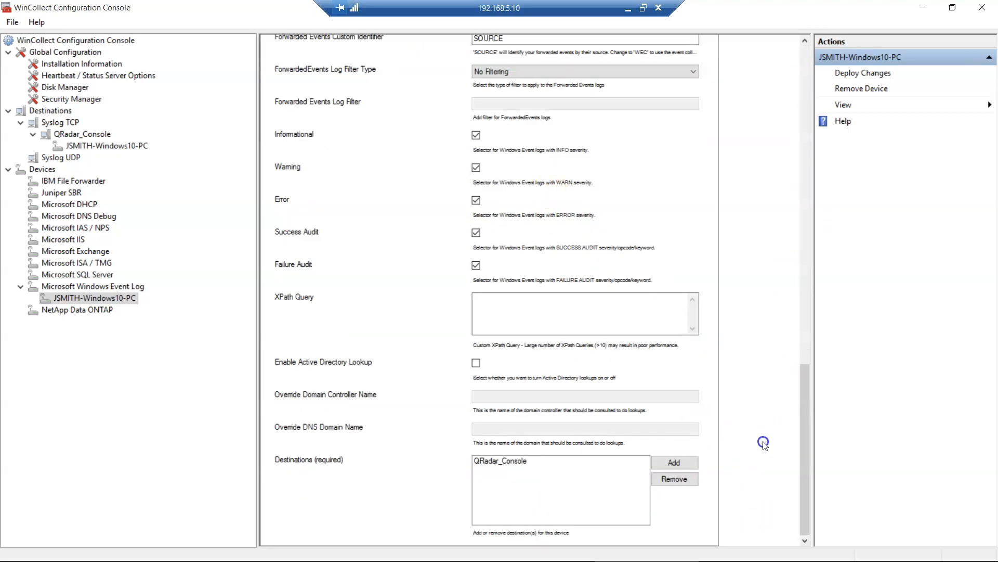
drag(805, 440, 806, 63)
drag(806, 149, 797, 463)
click(493, 301)
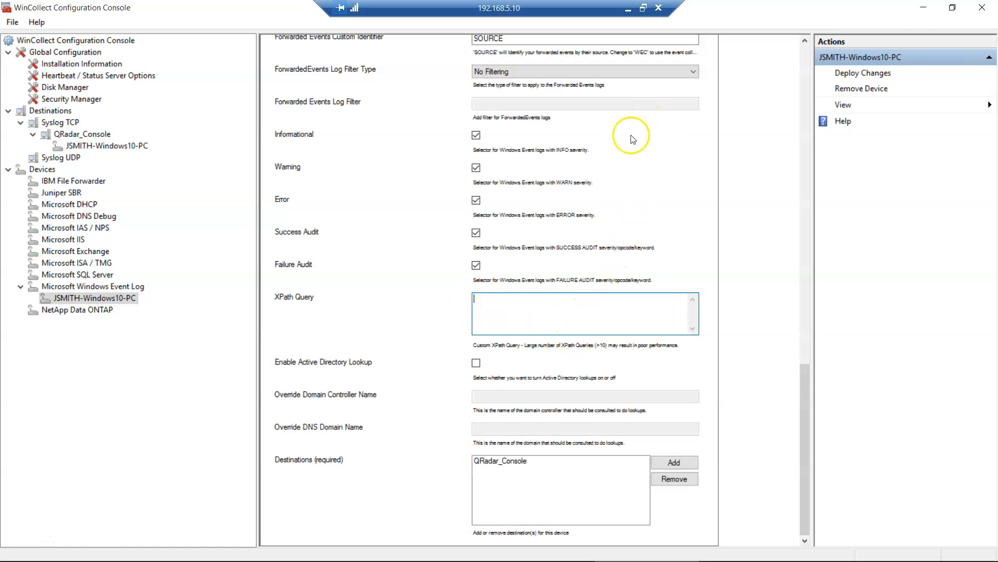
click(629, 8)
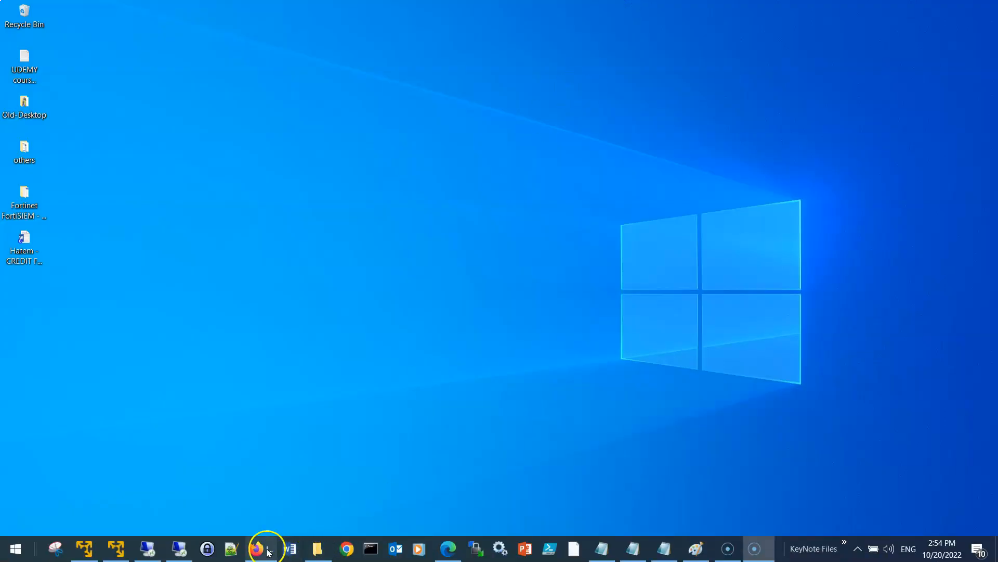
- Open the WindowsAuthServer log source in QRadar for editing and scroll through its overview
click(263, 547)
click(445, 217)
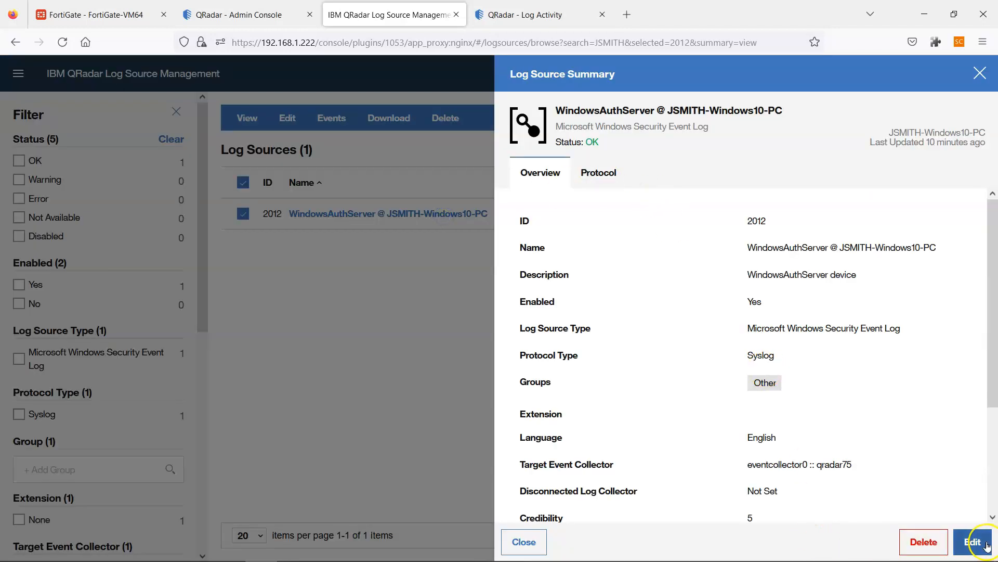
click(970, 541)
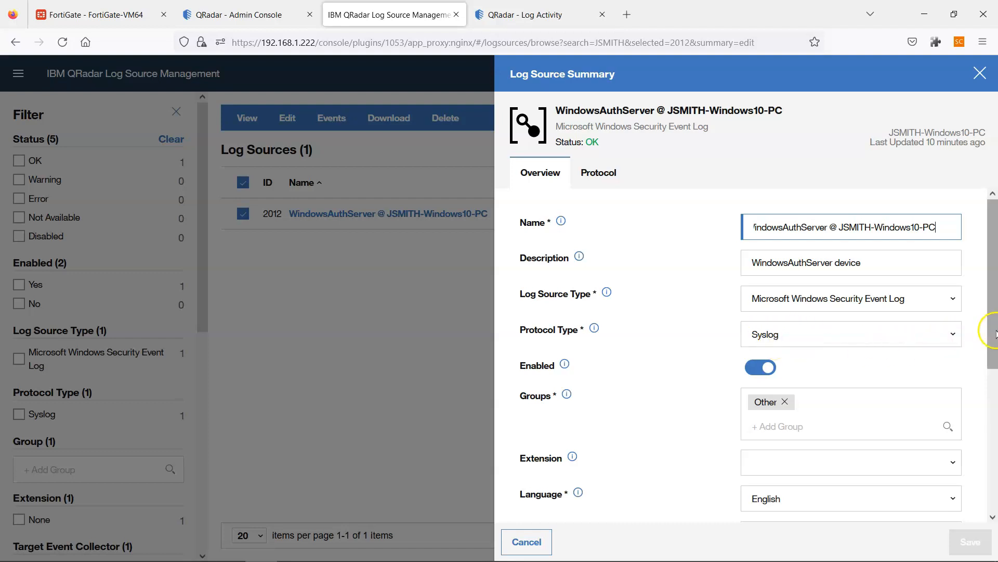
drag(994, 333, 988, 402)
drag(994, 468, 993, 223)
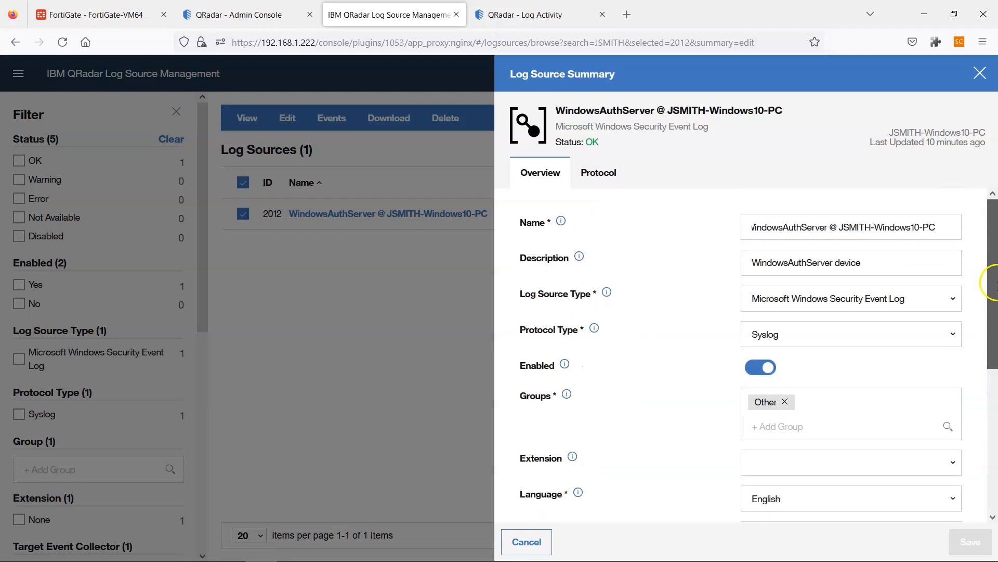
- Check the Protocol settings, then cancel without saving and close the log source summary
click(602, 176)
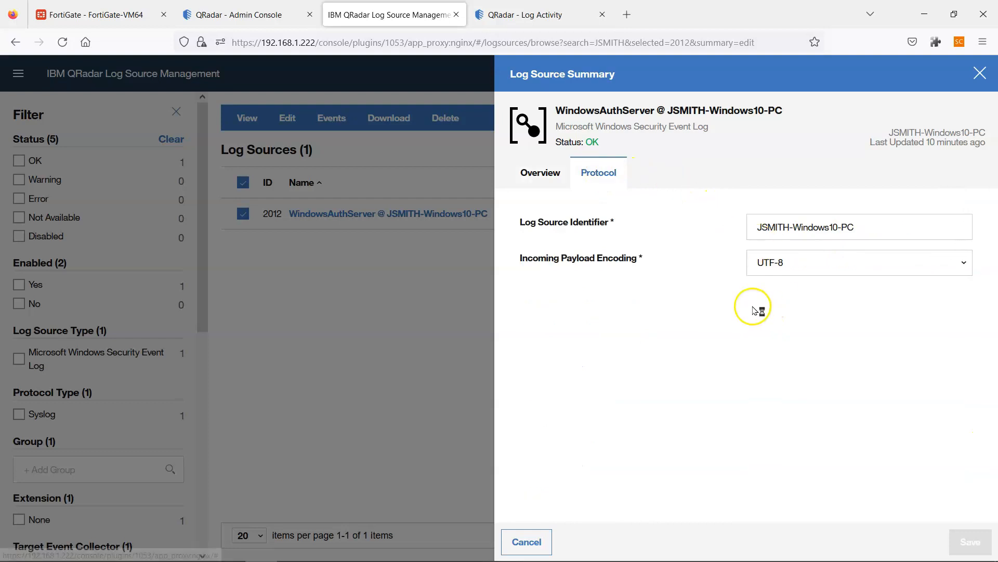
click(542, 172)
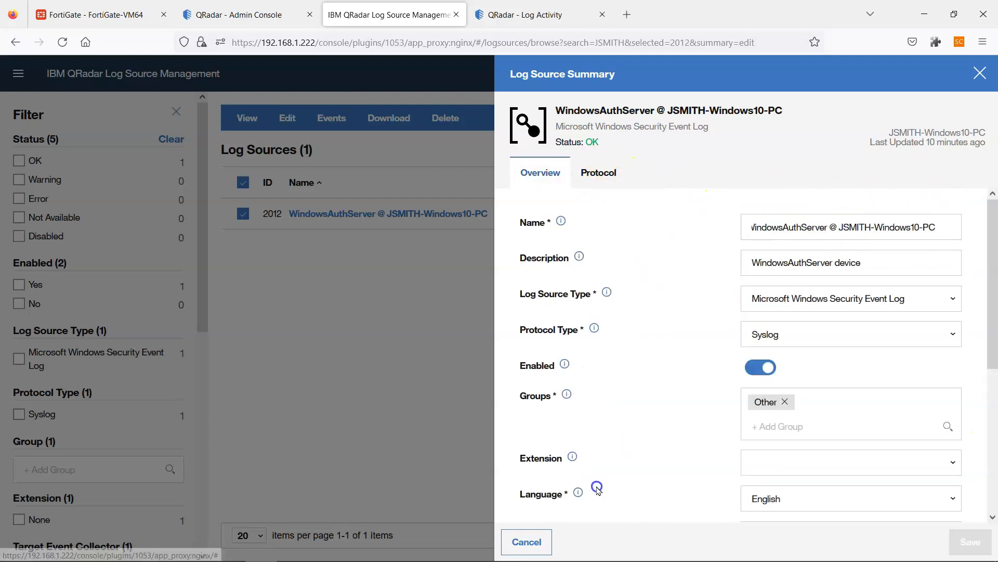
click(525, 541)
click(524, 542)
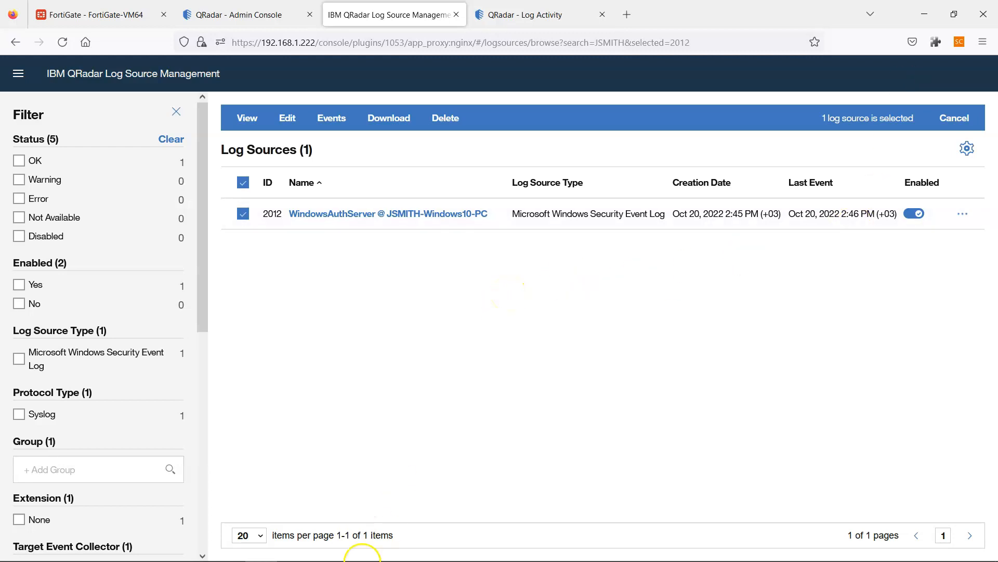
mouse_move(359, 559)
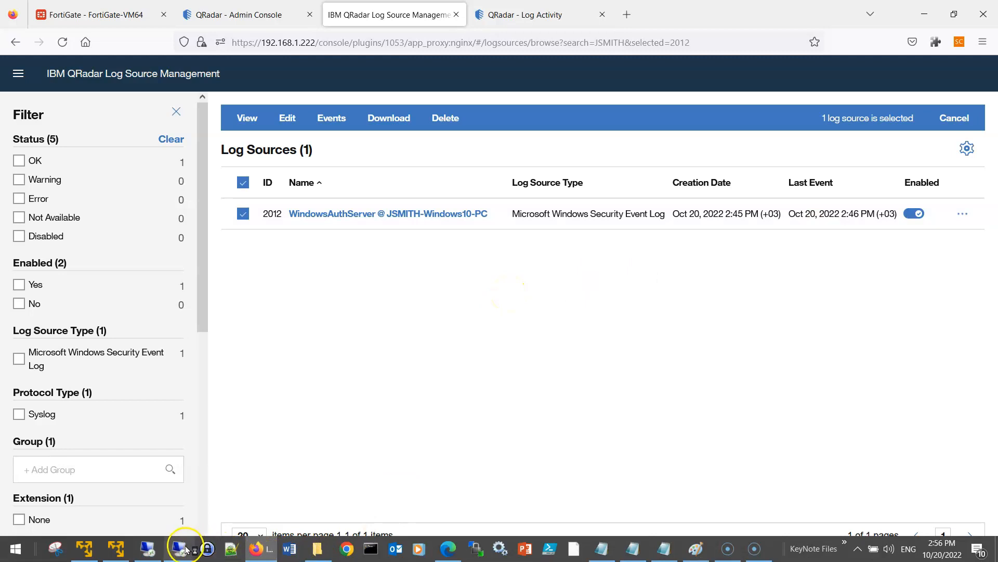
mouse_move(186, 550)
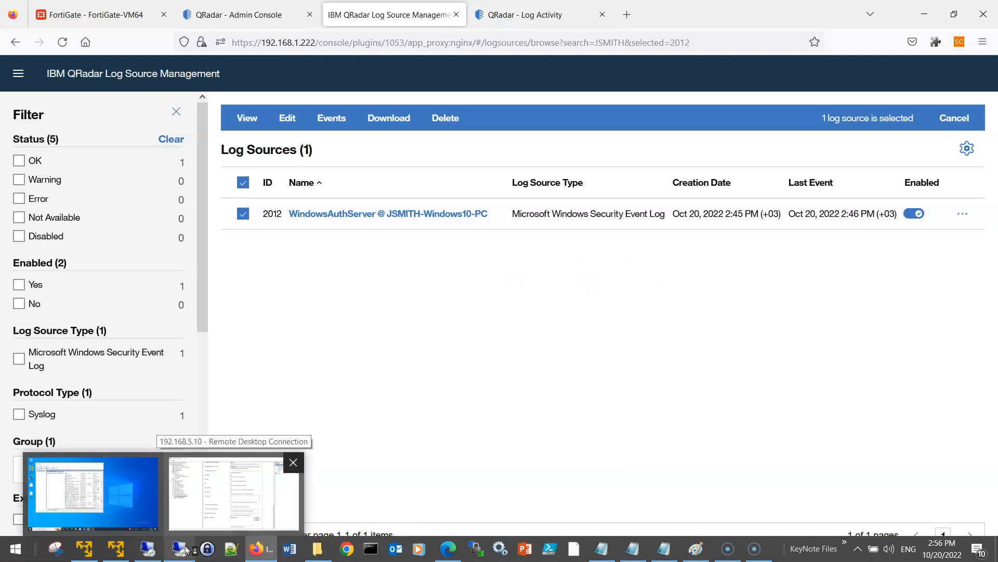
- Return to the remote WinCollect console and scroll back to the device's empty XPath Query field
click(186, 549)
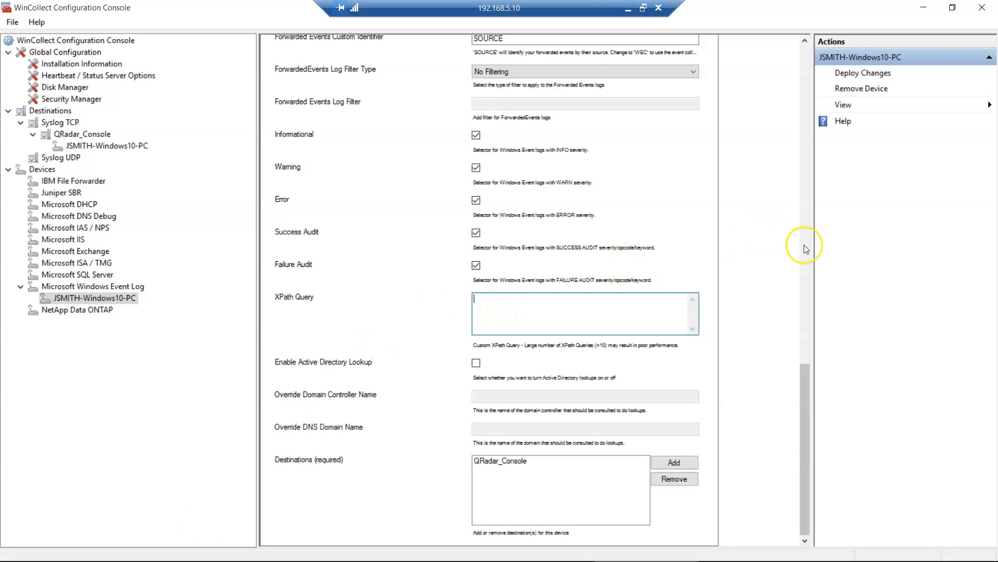
mouse_move(804, 389)
mouse_down()
mouse_move(805, 359)
mouse_move(807, 376)
mouse_up()
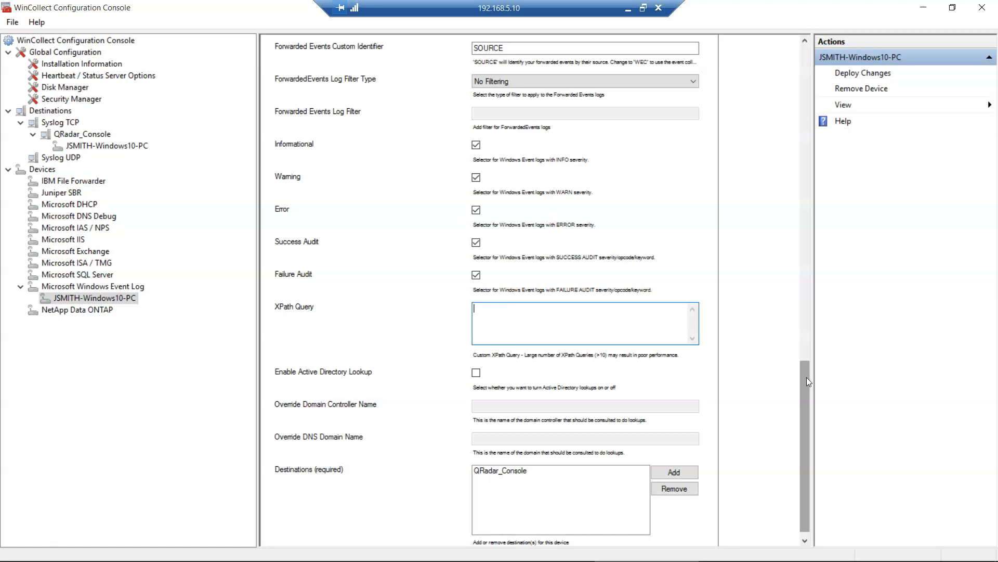
drag(808, 377, 808, 381)
click(558, 340)
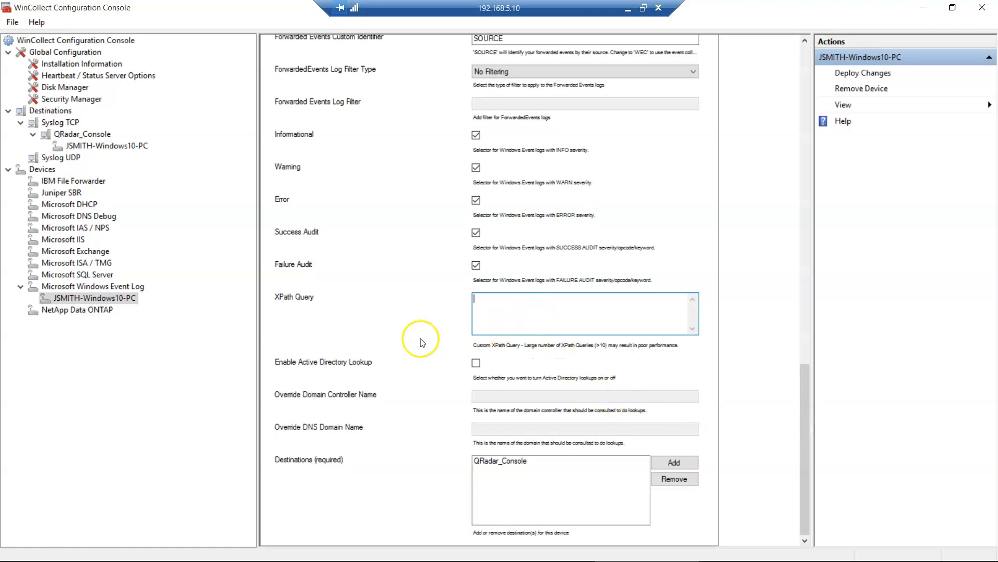
- Launch Event Viewer by searching 'event vi' from Start
key(super)
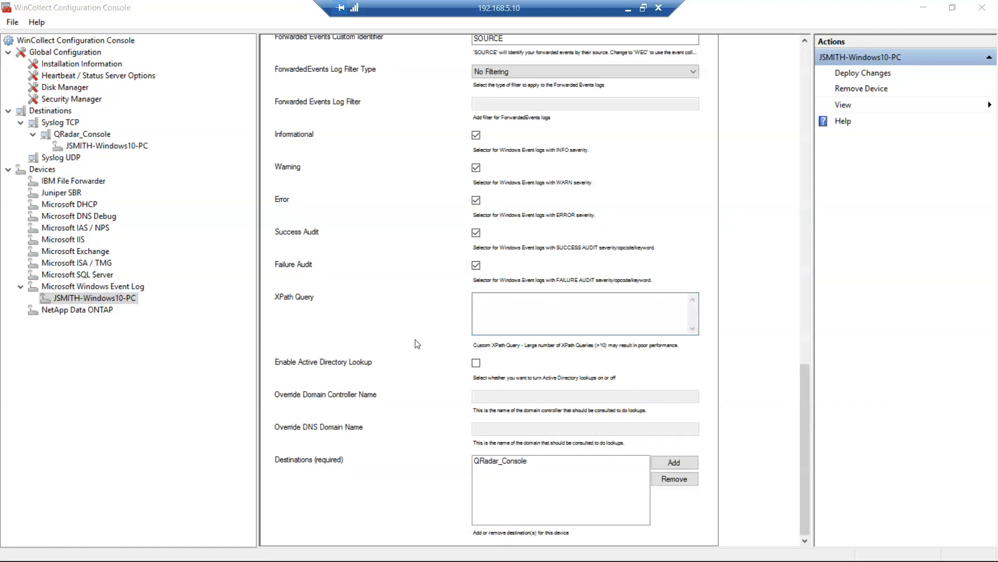
text(event vi)
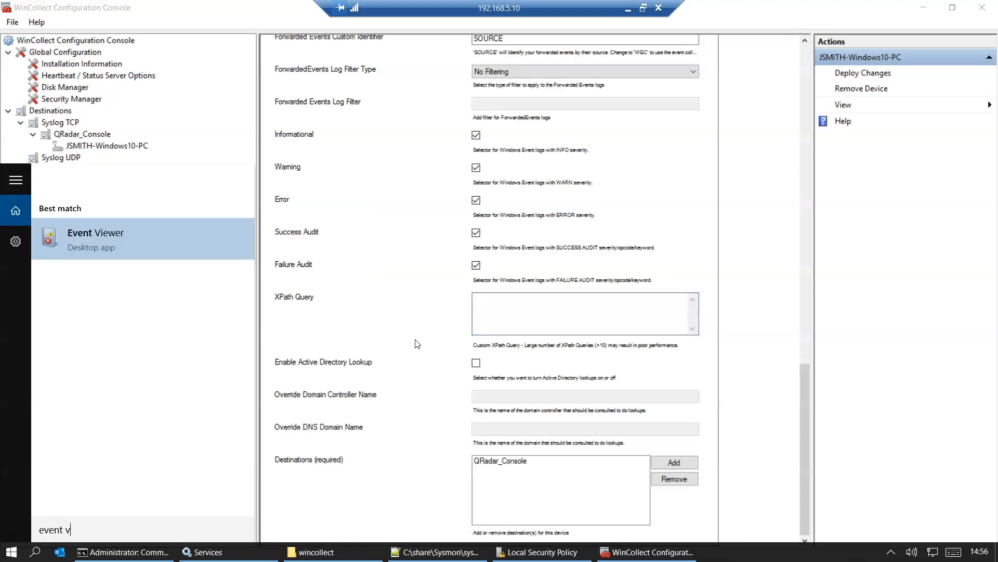
key(Return)
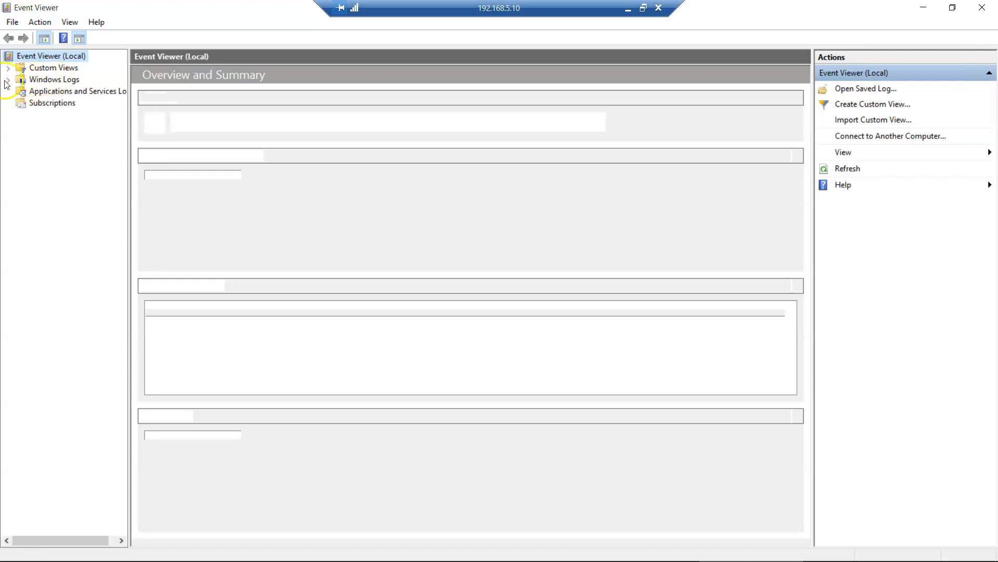
- Open the Microsoft > Windows > Sysmon > Operational log (33,670 events) and bring up its actions menu
click(9, 81)
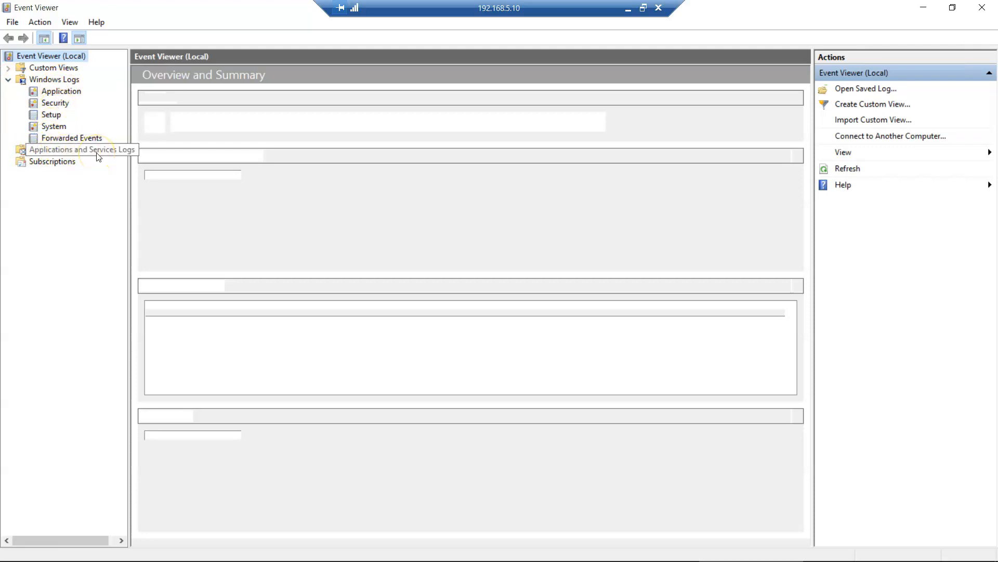
click(23, 540)
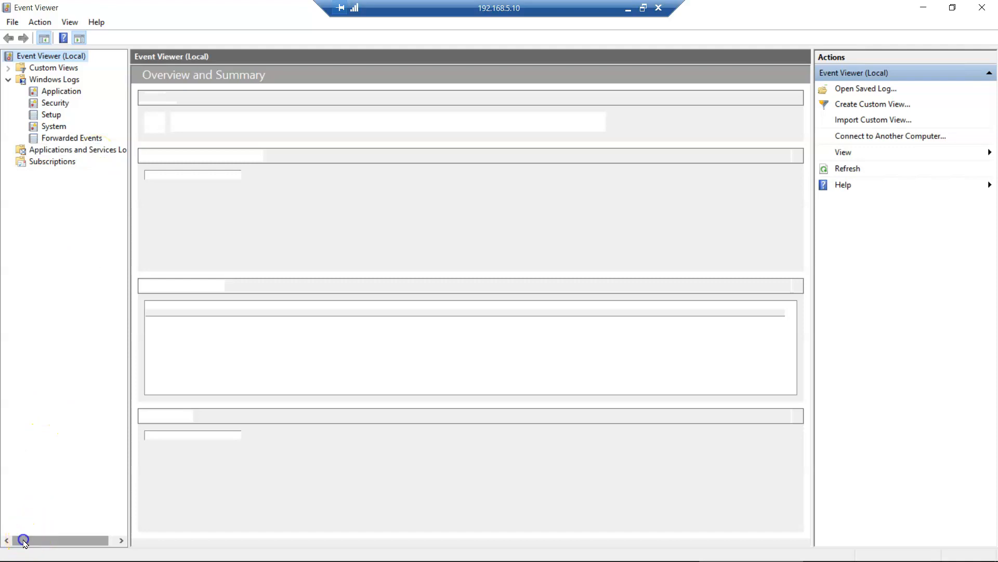
click(20, 199)
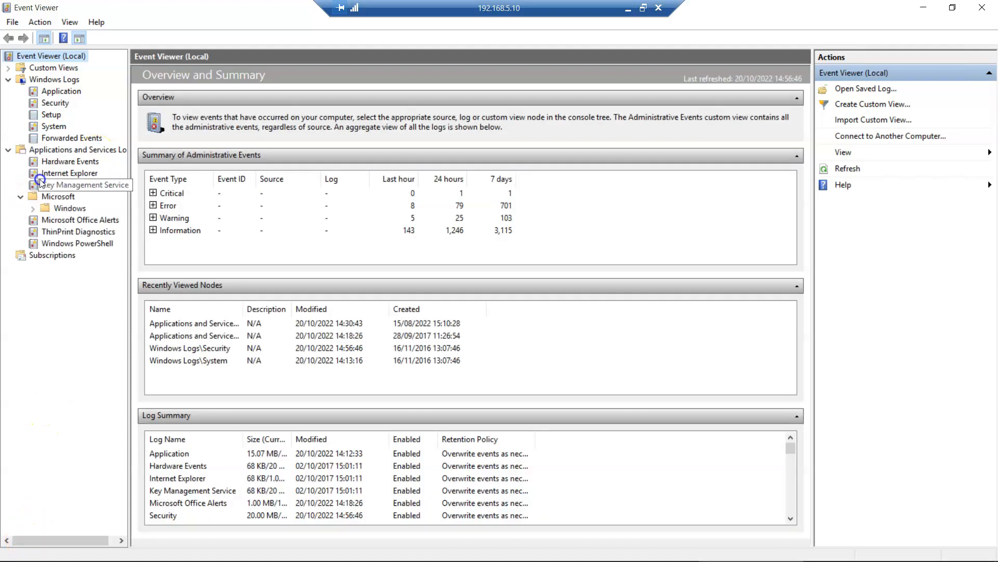
click(34, 211)
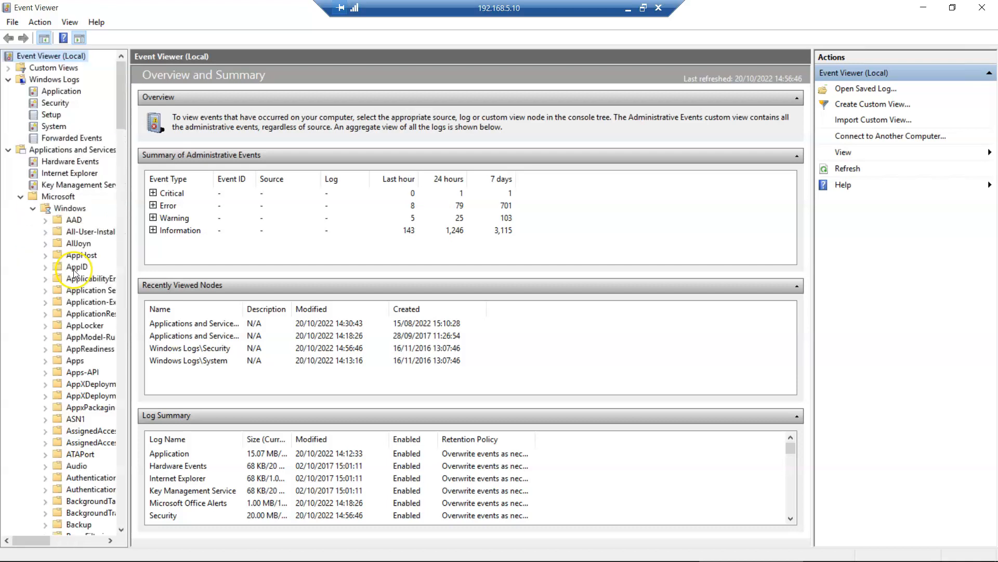
scroll(78, 286, down, 20)
scroll(88, 306, down, 20)
click(76, 267)
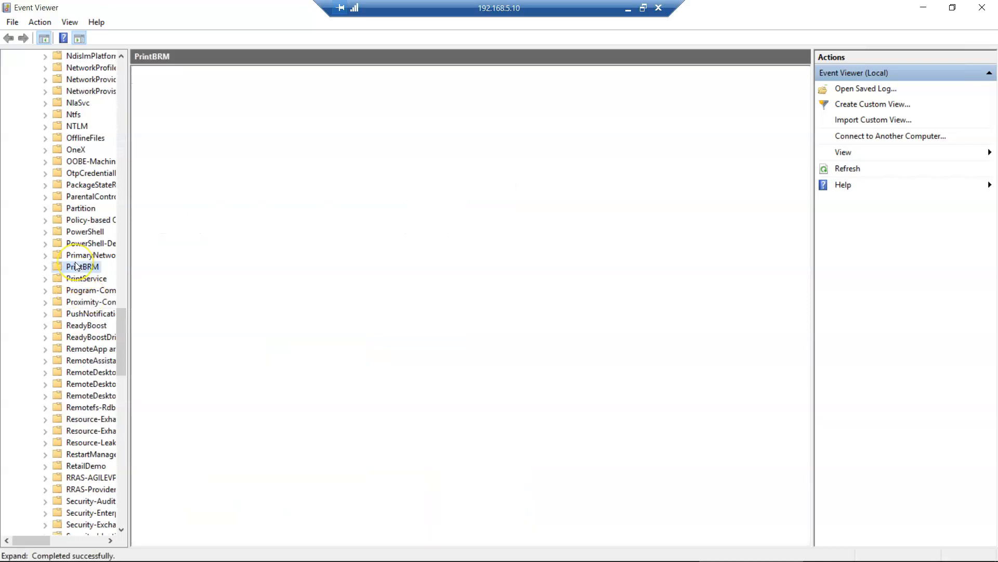
text(sys)
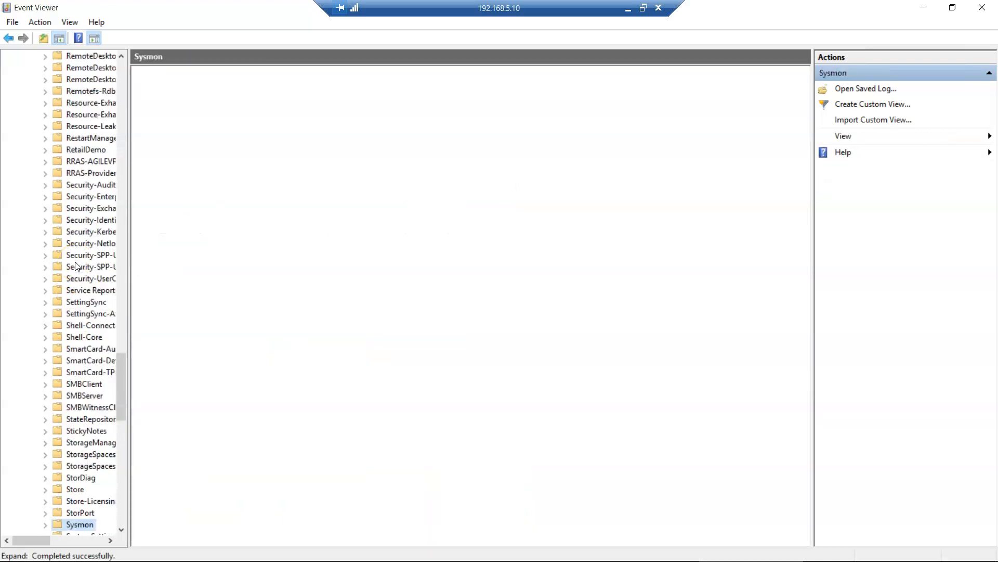
scroll(88, 328, down, 3)
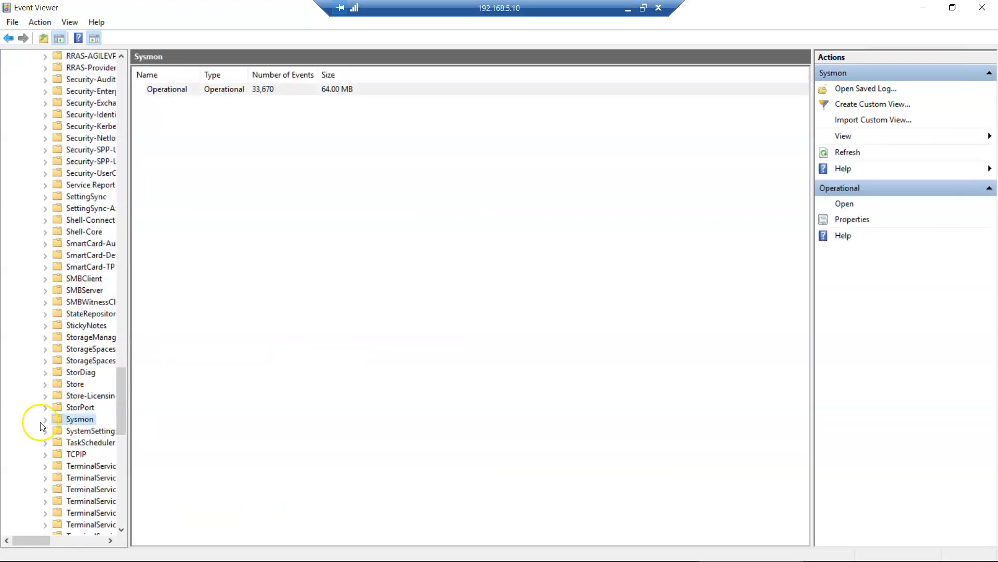
click(45, 419)
click(84, 431)
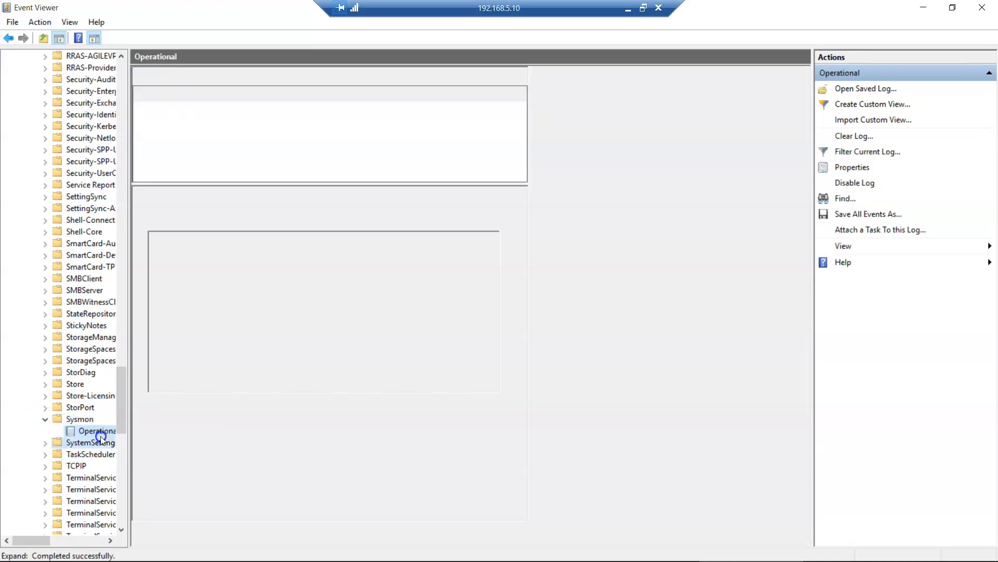
right_click(99, 431)
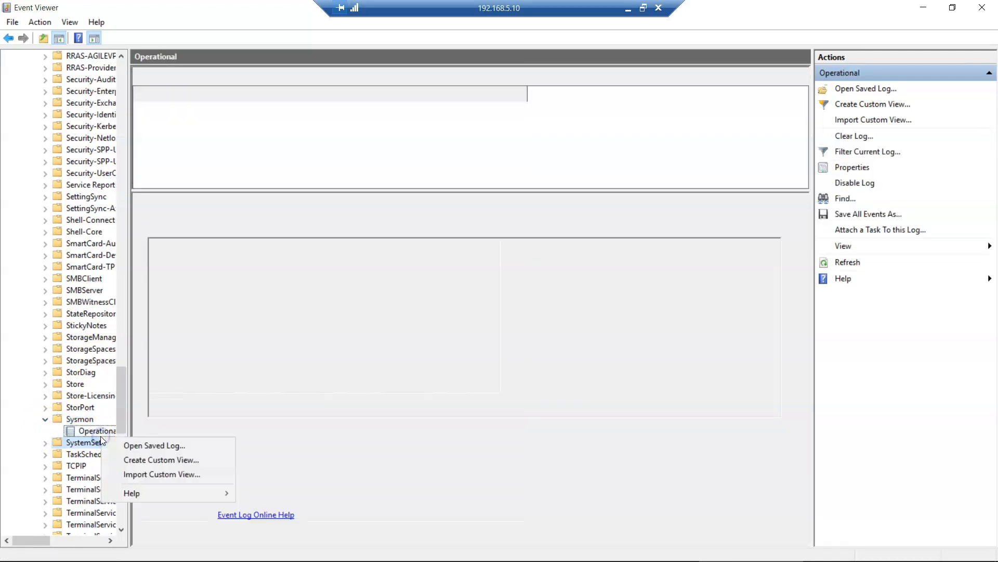
right_click(98, 430)
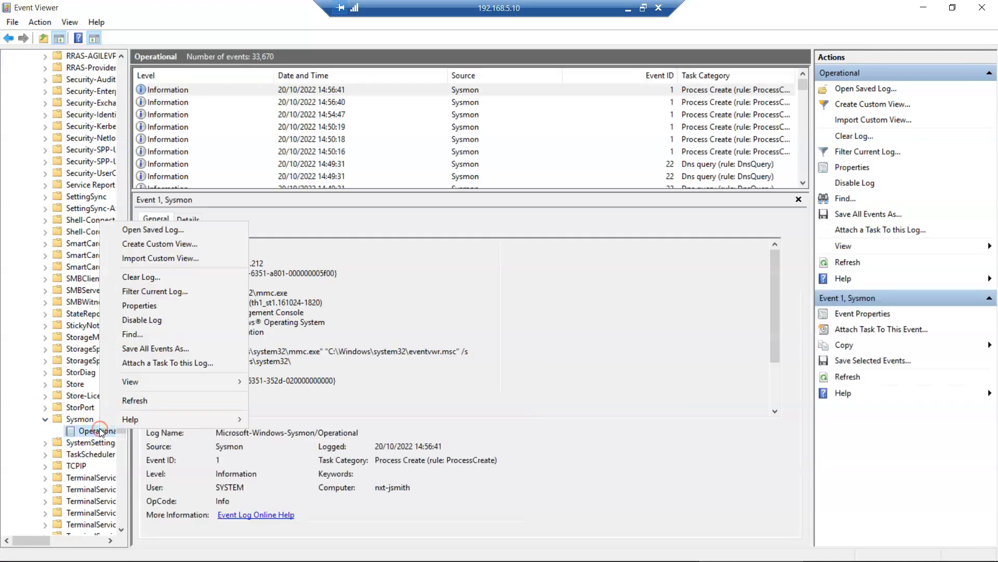
- Show the Sysmon log's custom view filter as an XML query and select all of it
click(162, 244)
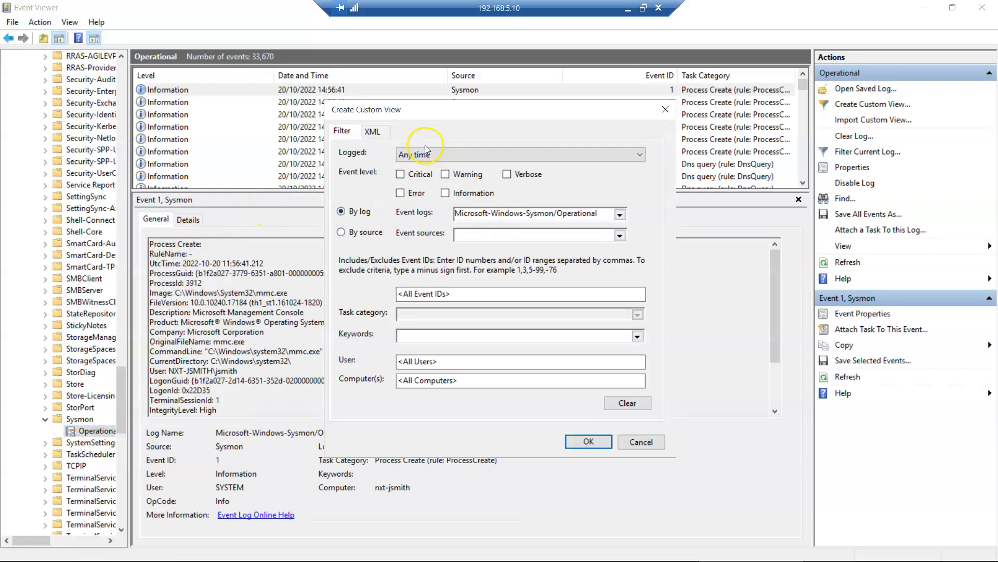
click(376, 131)
key(ctrl+a)
key(ctrl+c)
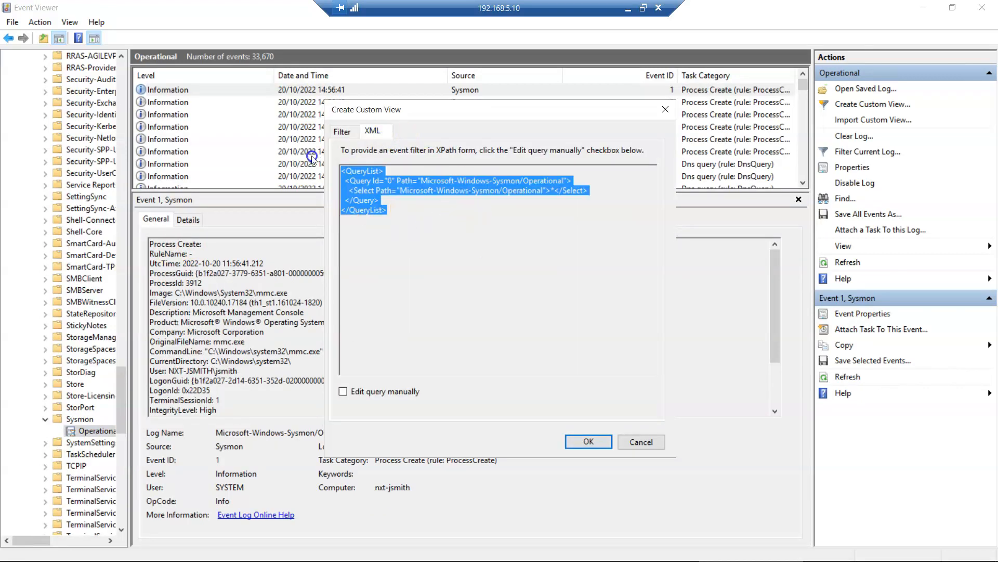
- Launch Notepad and paste the copied Sysmon XML query into it
mouse_move(575, 550)
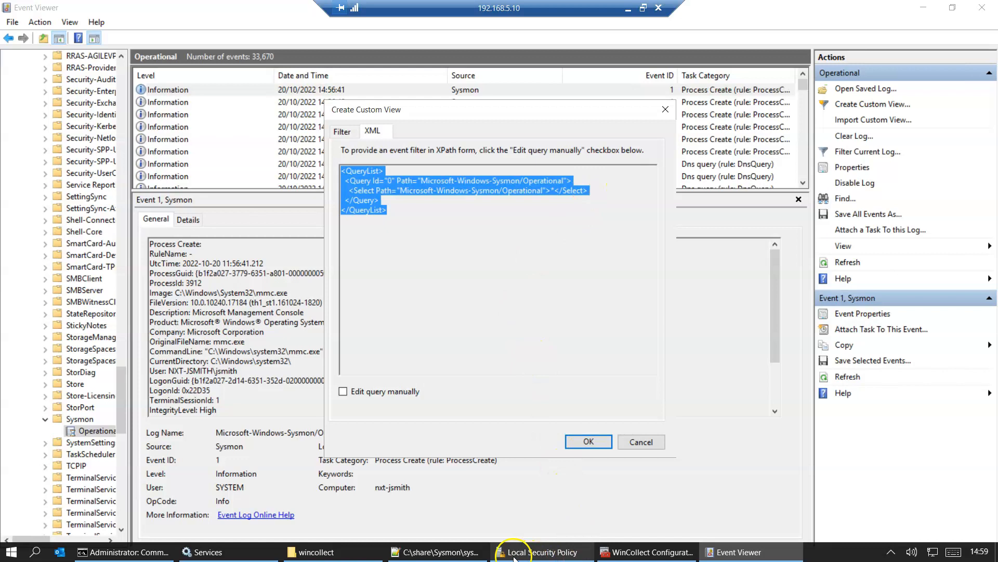
mouse_move(516, 558)
key(super)
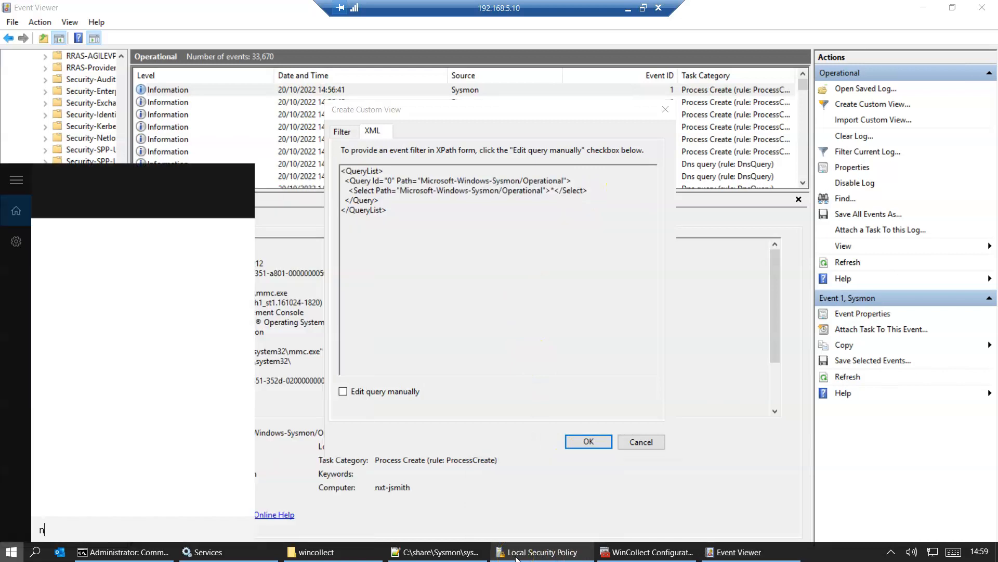
text(note)
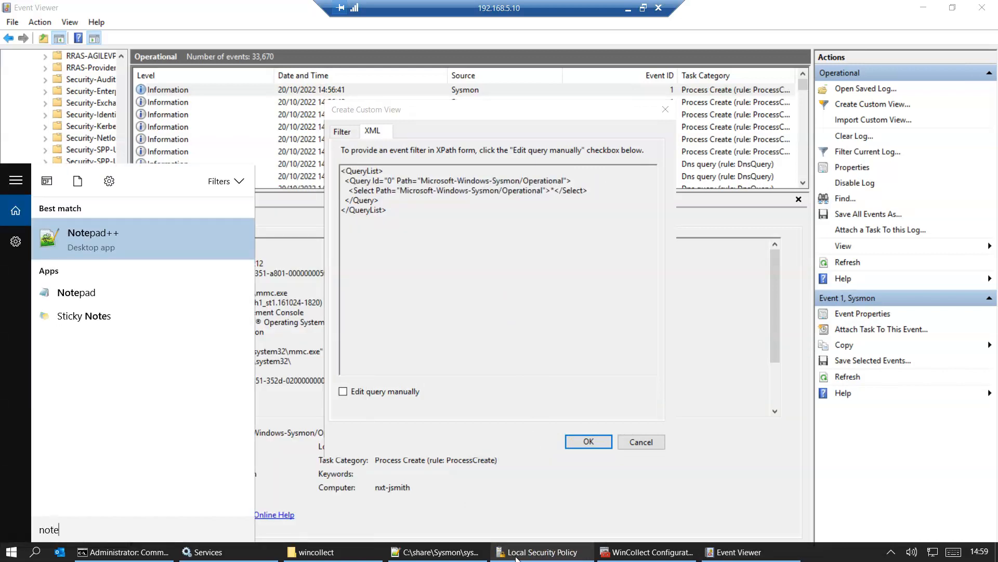
text(pad)
key(Return)
key(ctrl+v)
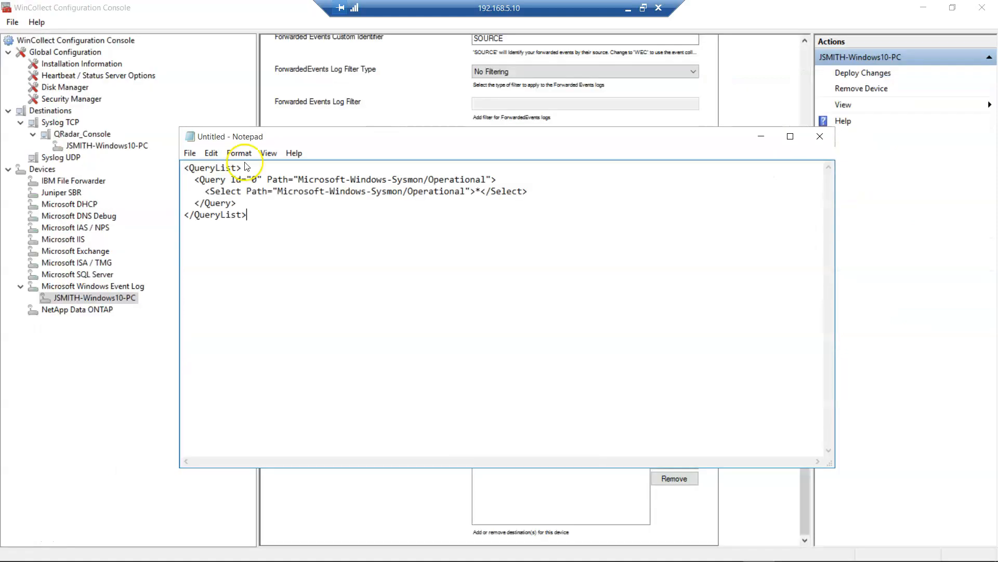
- Join the QueryList XML onto a single line ending with </QueryList> and select it all
click(247, 168)
key(Delete)
key(Delete)
key(Delete)
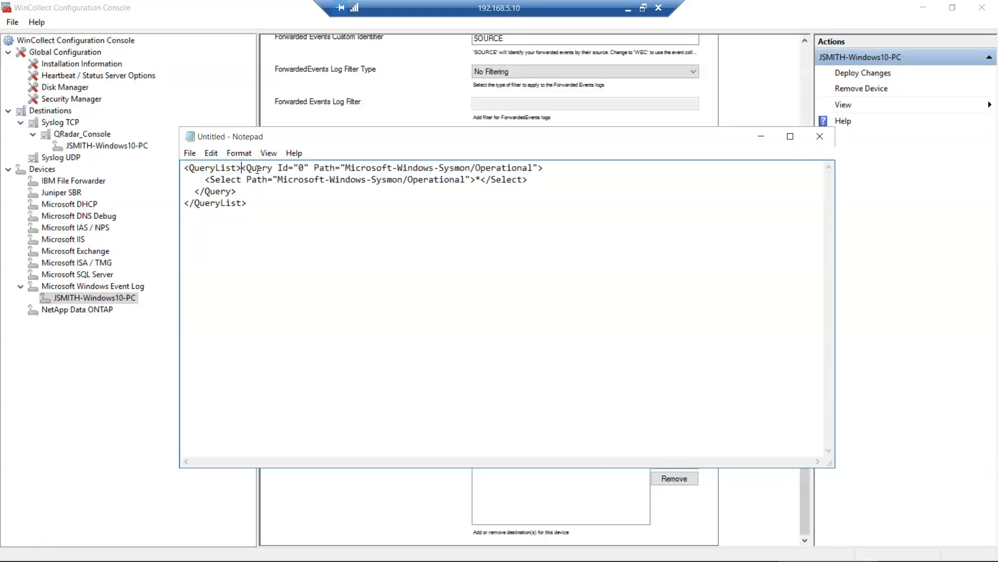
key(Delete)
key(Delete)
key(Delete)
key(Delete)
key(Delete)
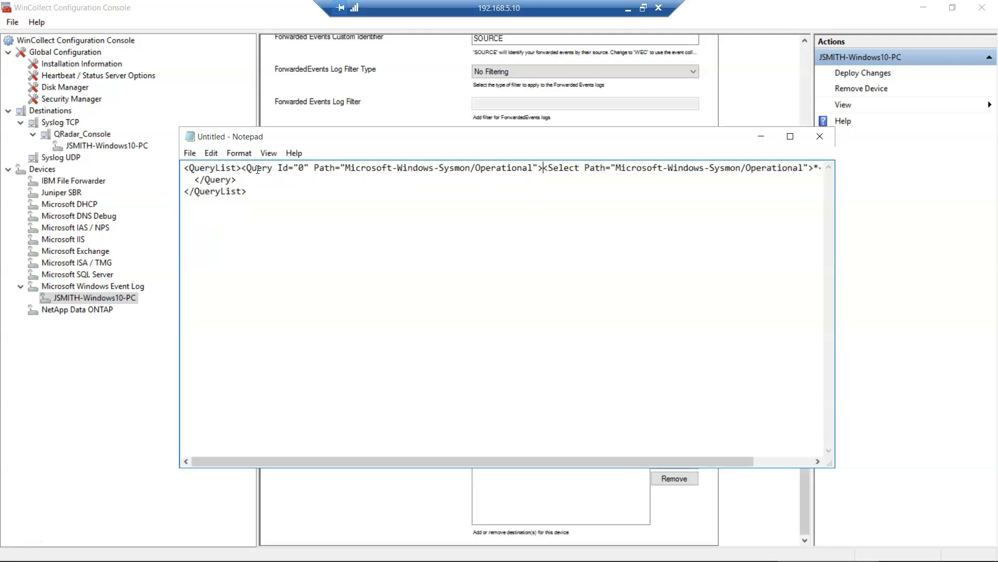
click(791, 136)
click(733, 42)
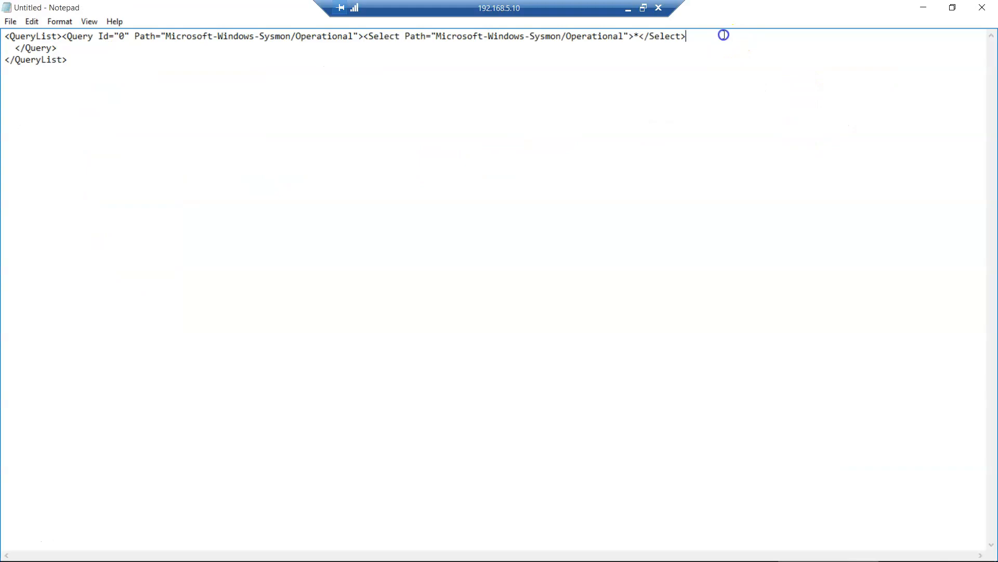
key(Delete)
key(Delete)
key(Delete)
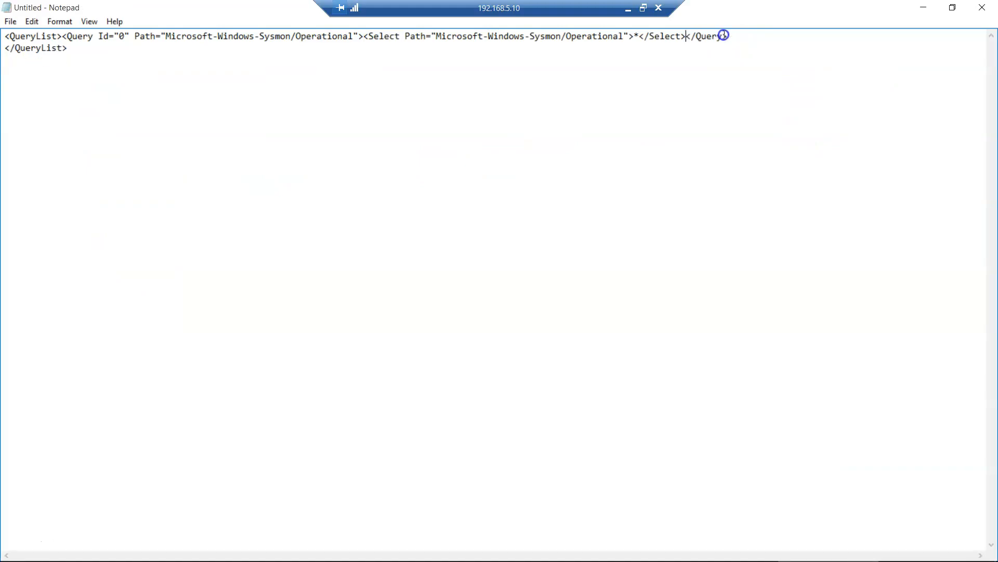
key(Delete)
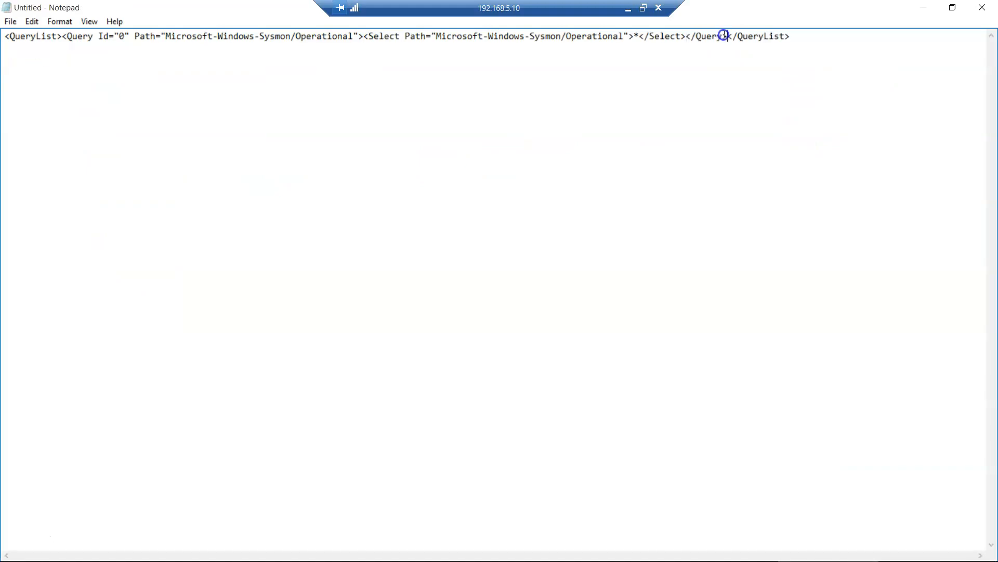
key(ctrl+a)
key(ctrl+c)
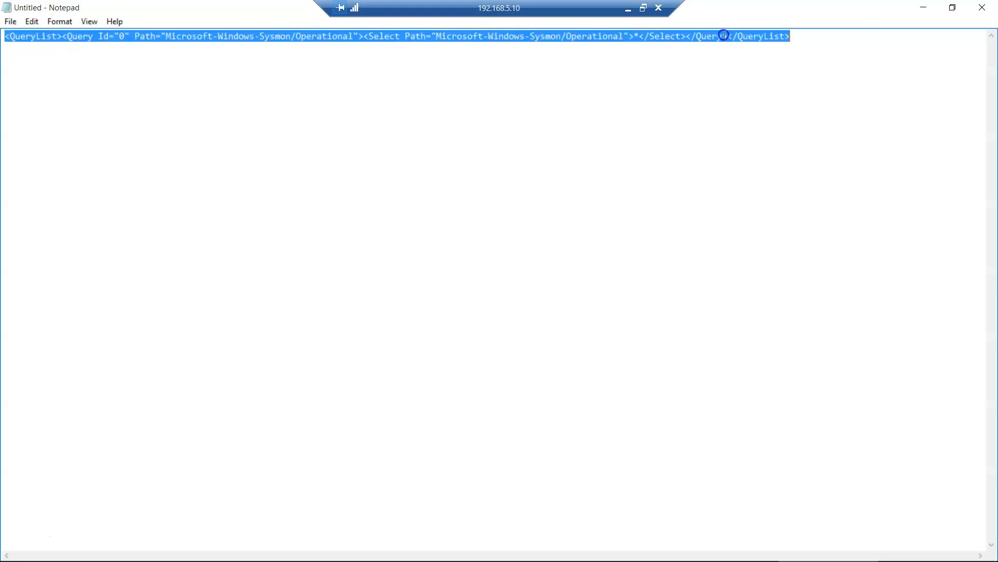
- Paste the one-line Sysmon query into the WinCollect device's XPath Query field
click(925, 7)
click(564, 299)
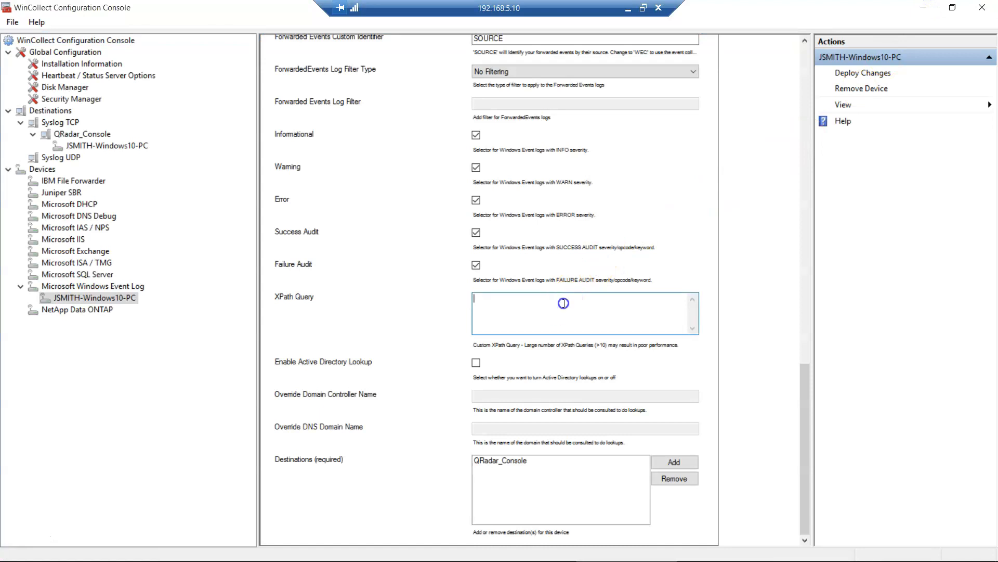
key(ctrl+v)
click(755, 413)
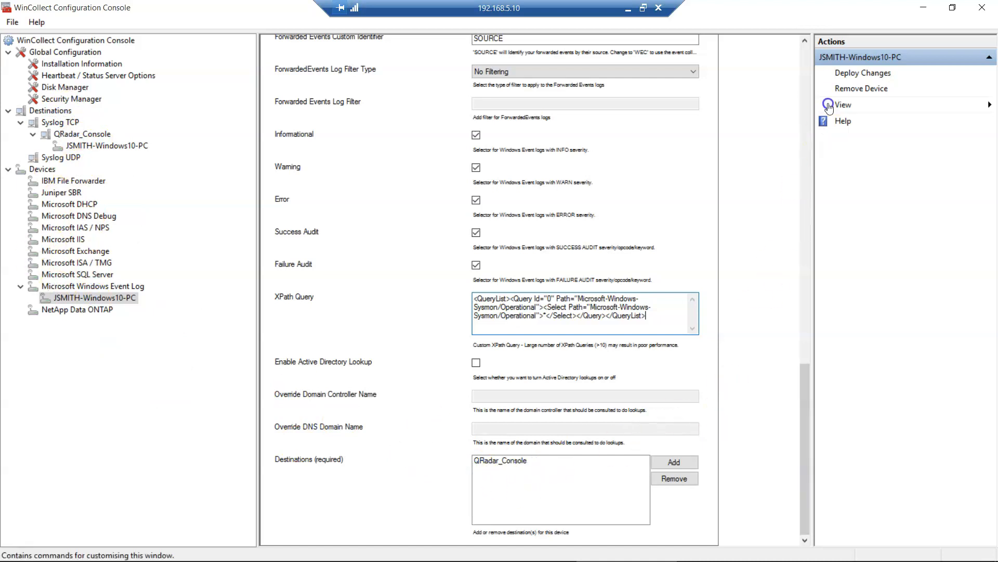
- Deploy the configuration changes, acknowledge the success message, and return to Firefox with QRadar
click(861, 73)
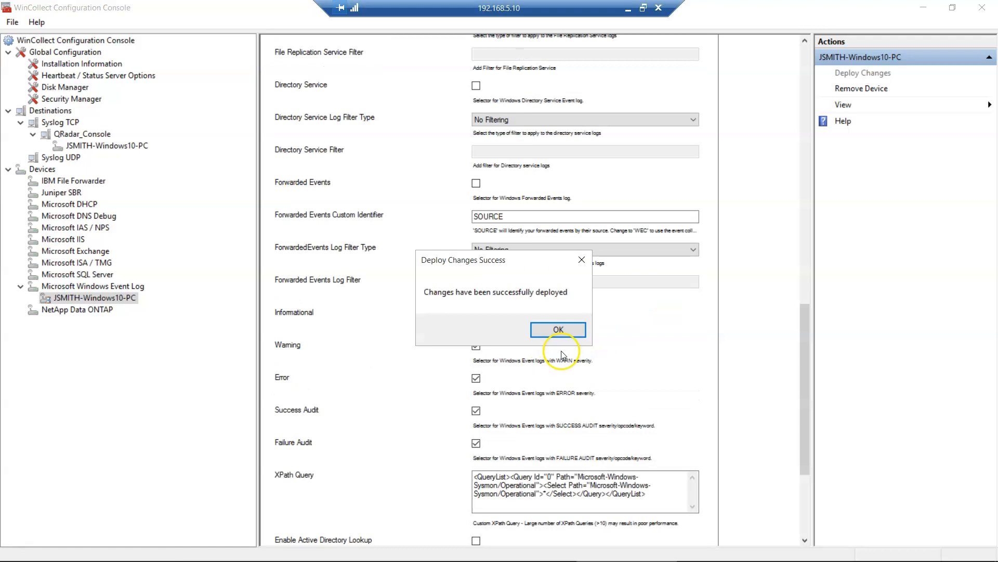
click(557, 330)
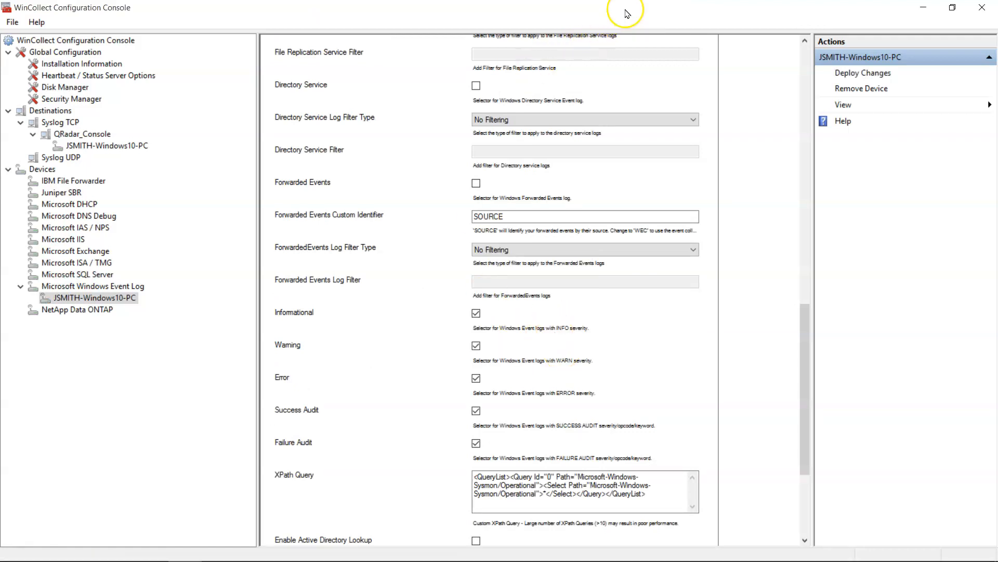
click(625, 8)
click(267, 548)
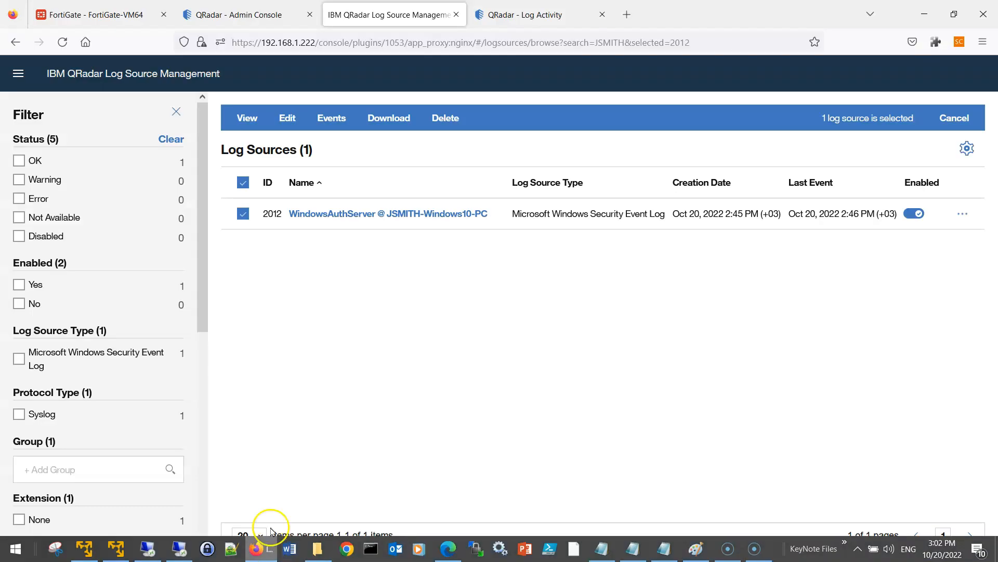
- Switch to QRadar Log Activity, browse the recent Windows events, and start a quick filter for sysmon
click(503, 14)
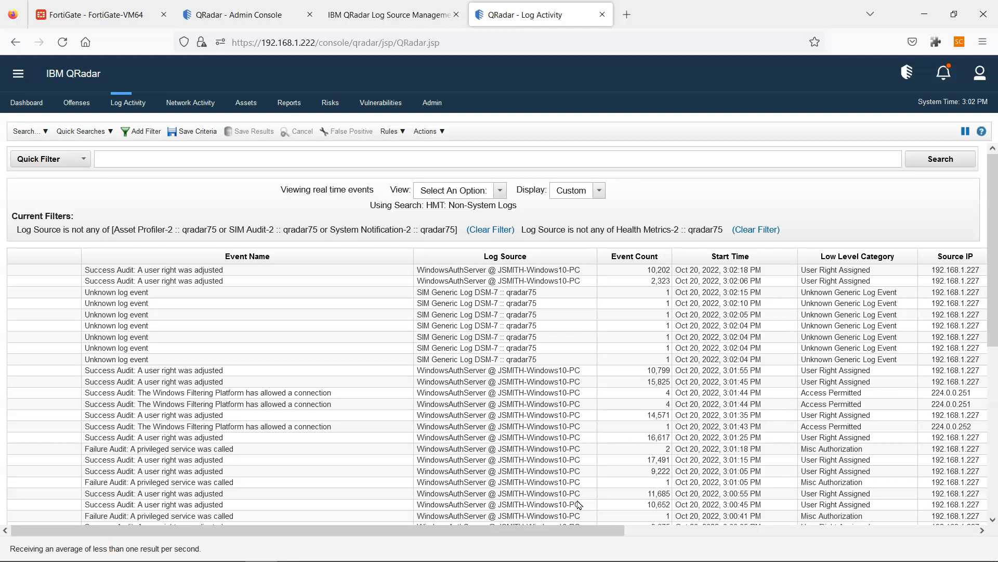
drag(608, 530, 995, 530)
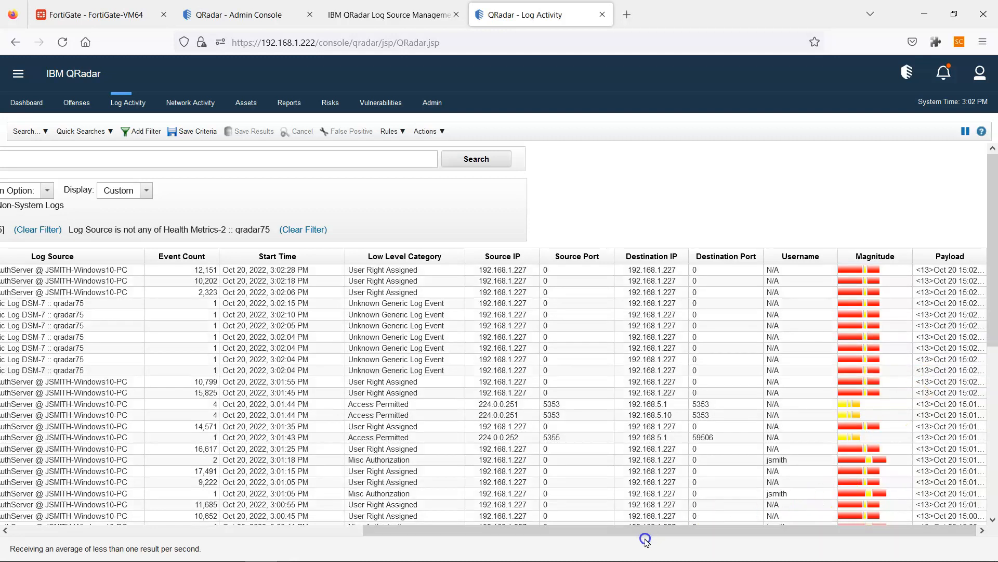
drag(602, 529, 92, 527)
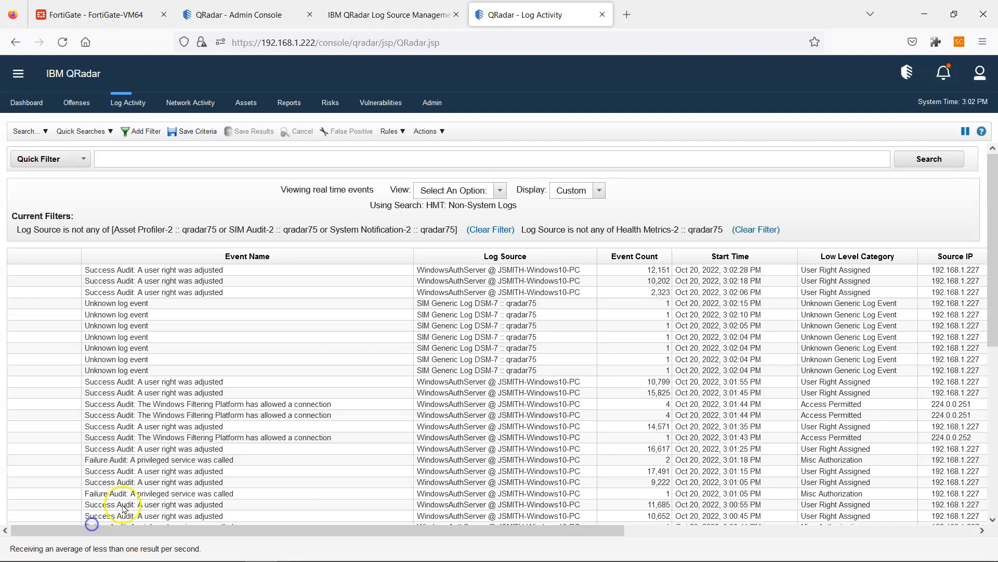
mouse_move(174, 554)
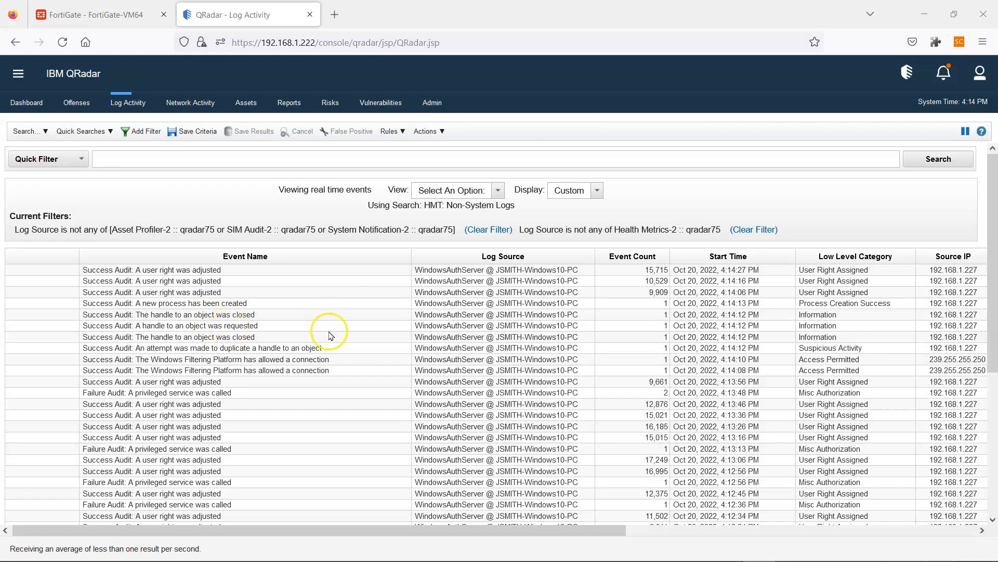
scroll(290, 378, down, 5)
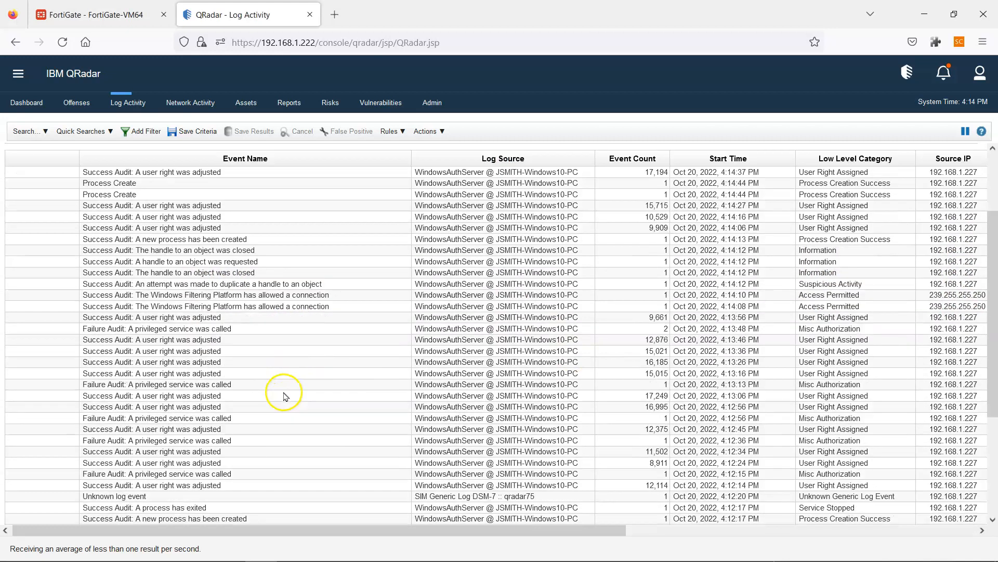
scroll(281, 407, down, 1)
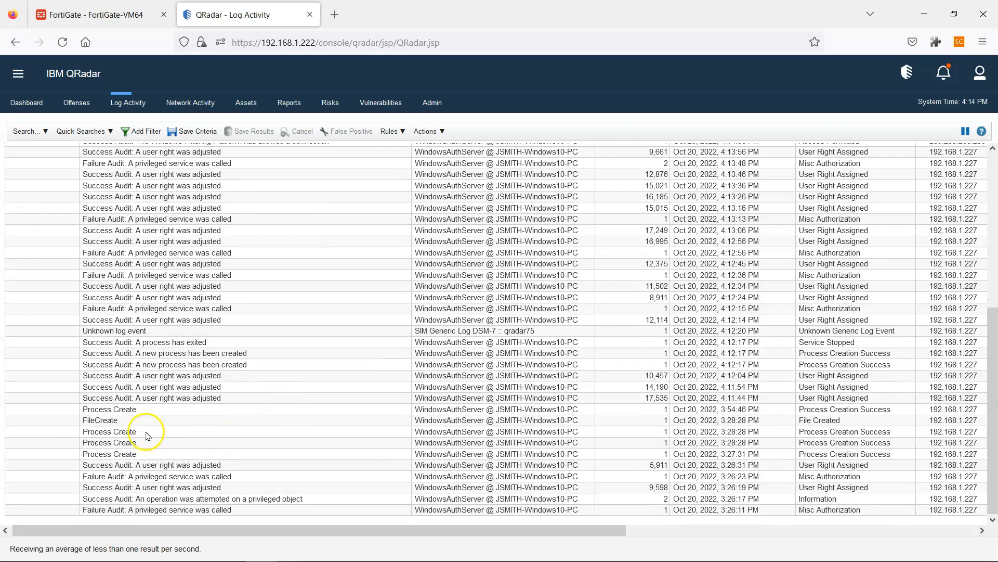
scroll(124, 437, up, 1)
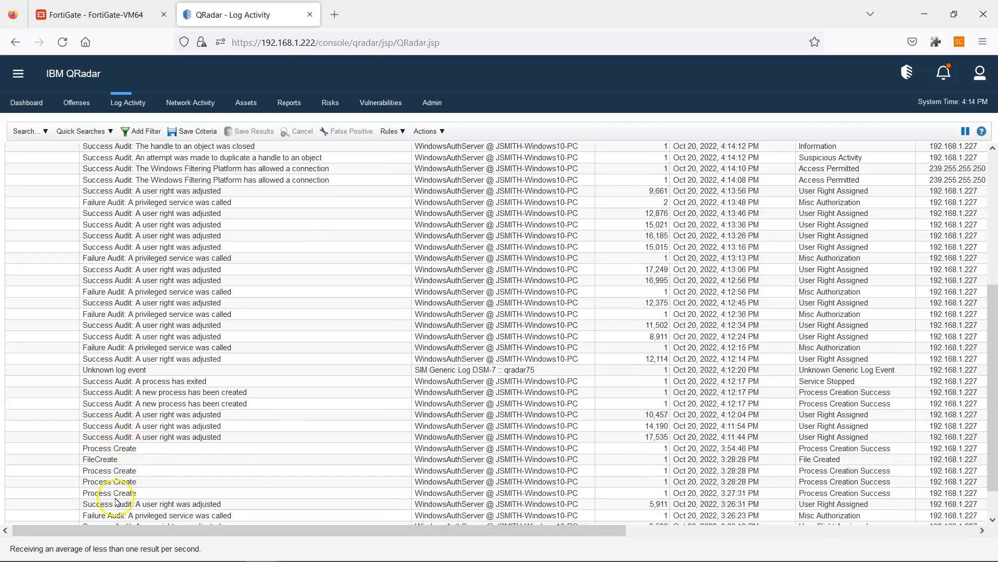
scroll(133, 468, up, 1)
scroll(138, 467, up, 4)
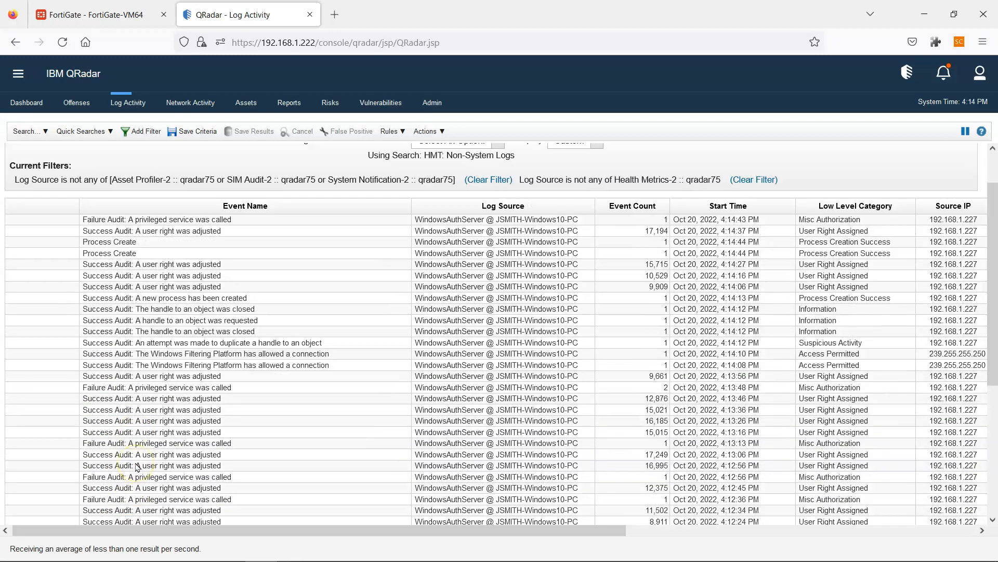
click(167, 160)
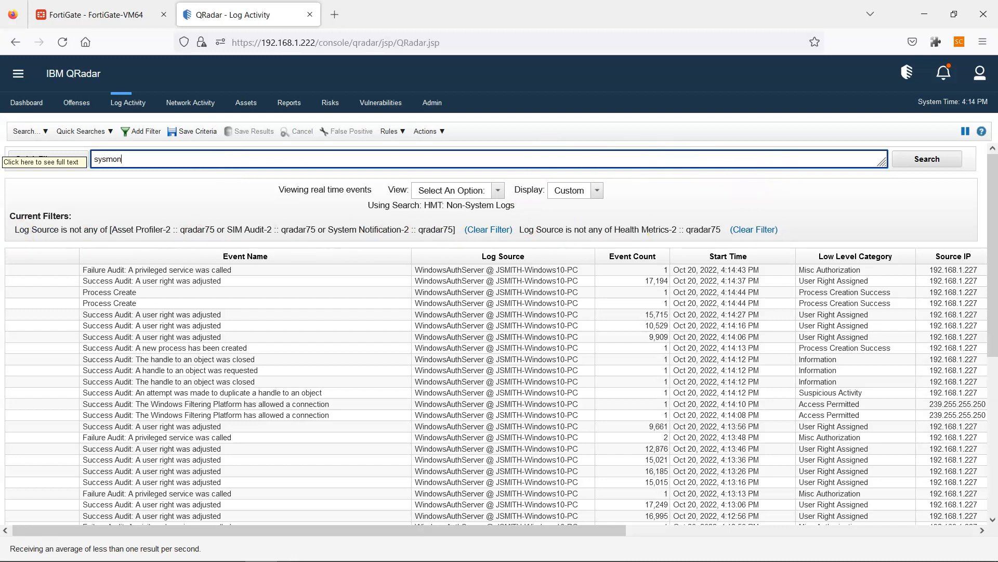
- Run the sysmon quick filter over the Last Hour, review Process Create and FileCreate events, then clear it
click(941, 152)
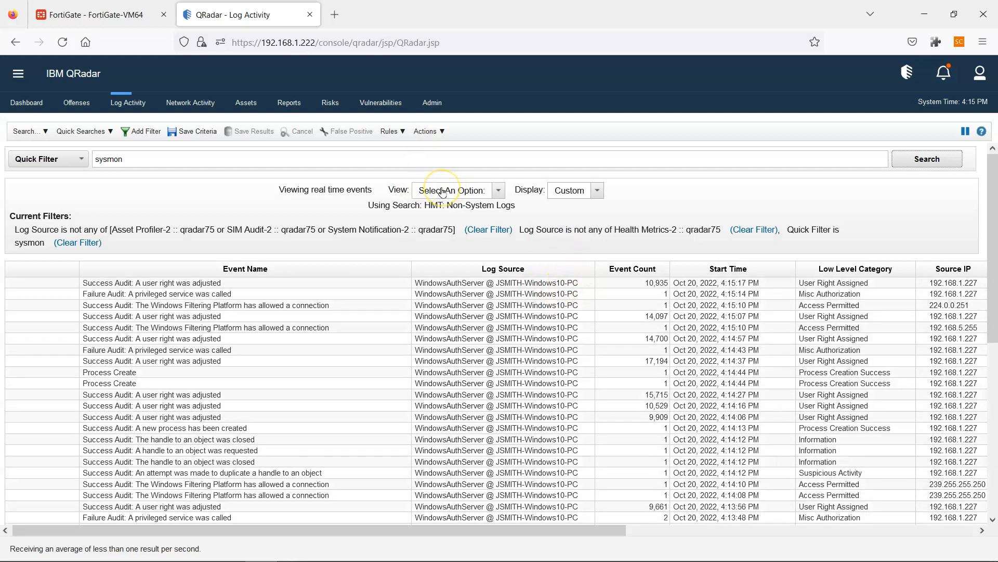
click(442, 192)
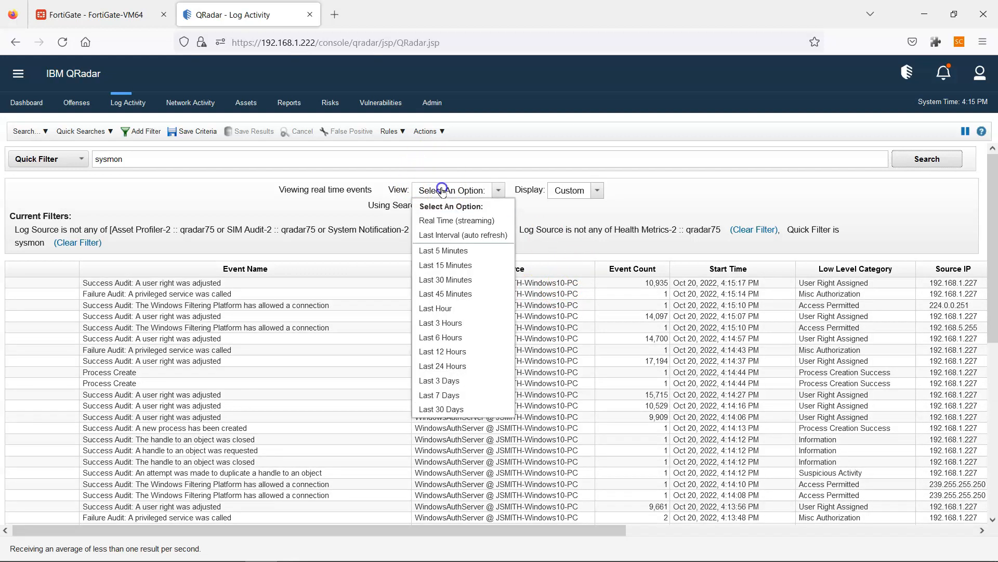
click(442, 309)
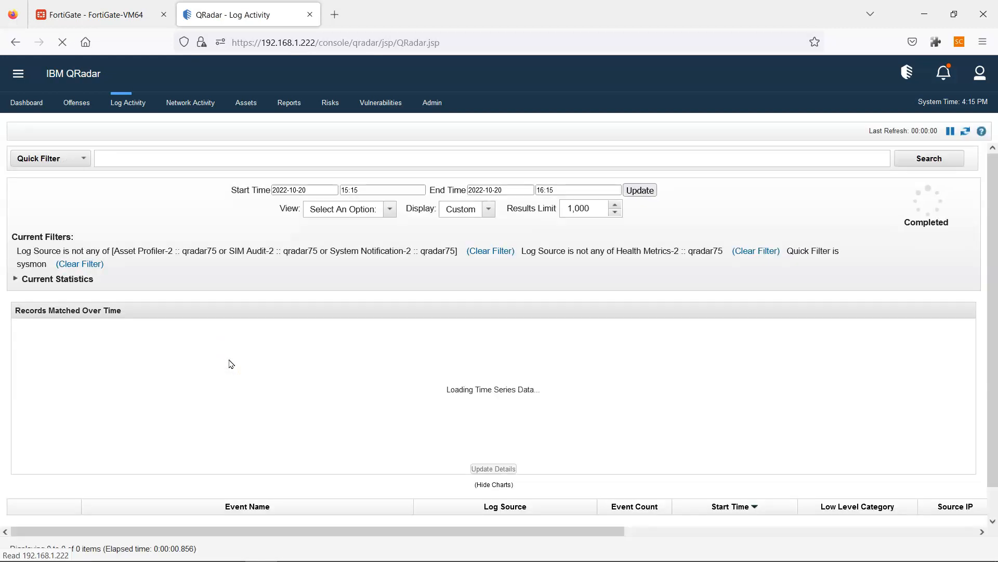
scroll(574, 462, down, 2)
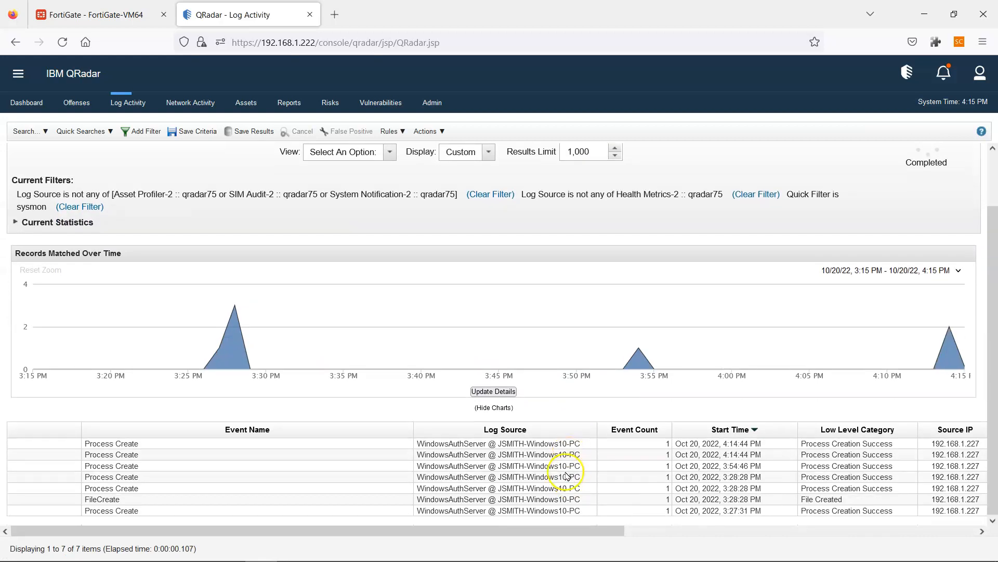
scroll(112, 455, up, 1)
scroll(114, 457, down, 1)
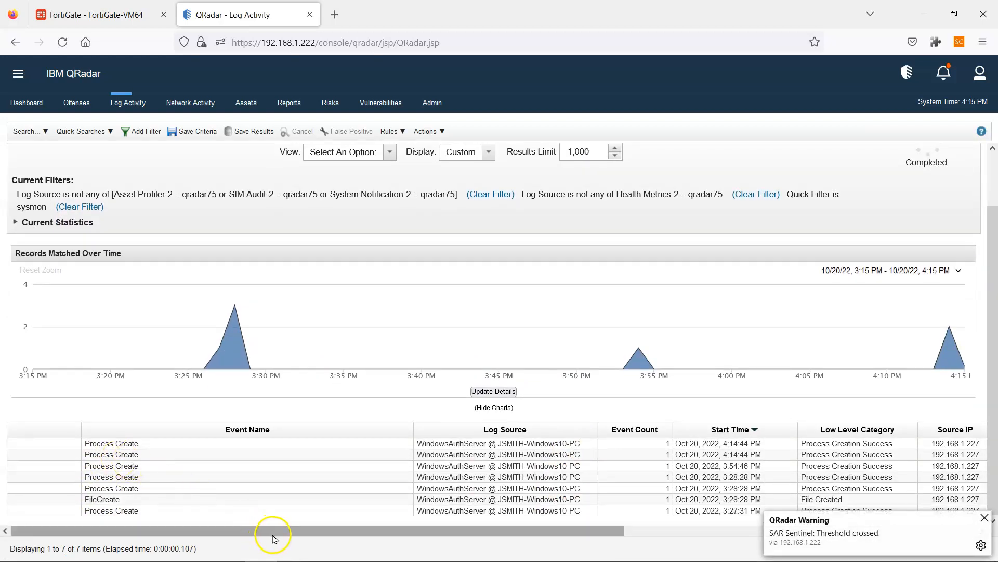
scroll(269, 418, up, 4)
scroll(266, 414, up, 1)
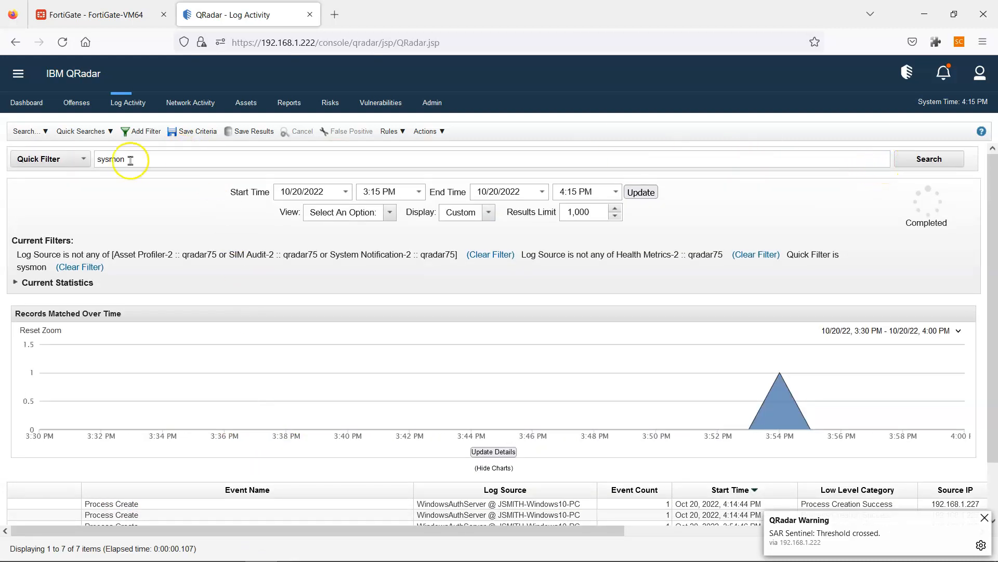
click(74, 268)
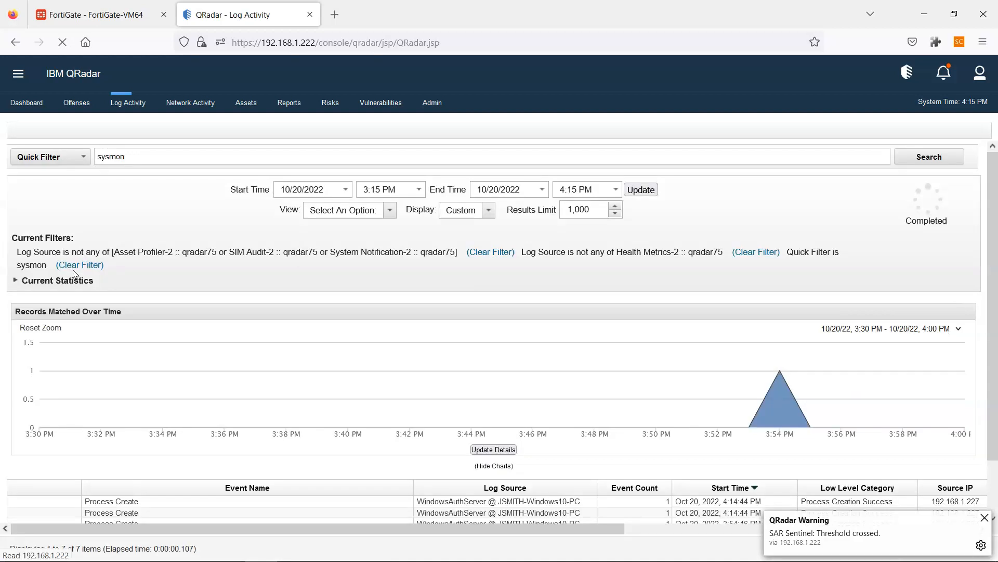
click(354, 211)
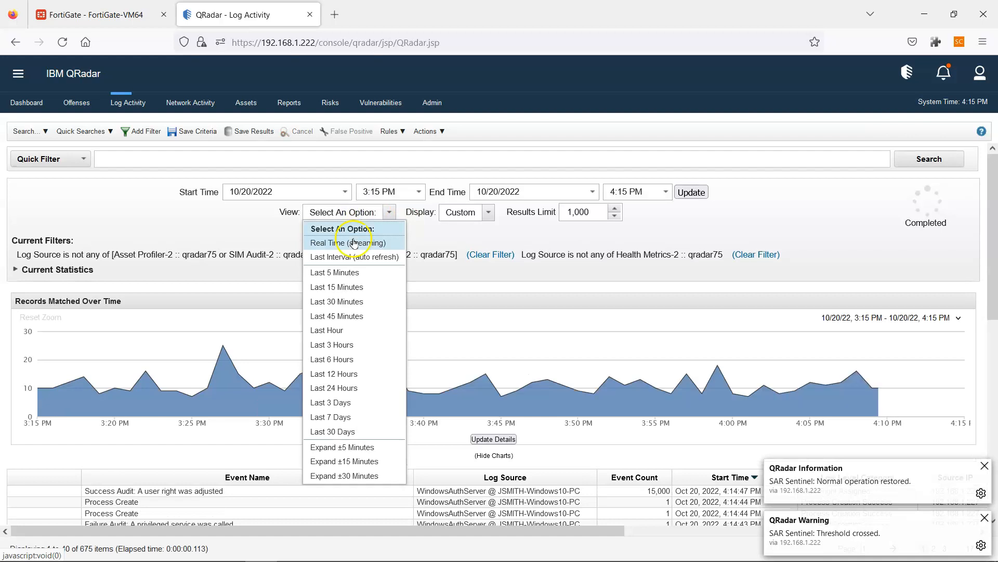
- Switch the Log Activity view to Real Time (streaming) and watch live WindowsAuthServer events arrive
click(354, 242)
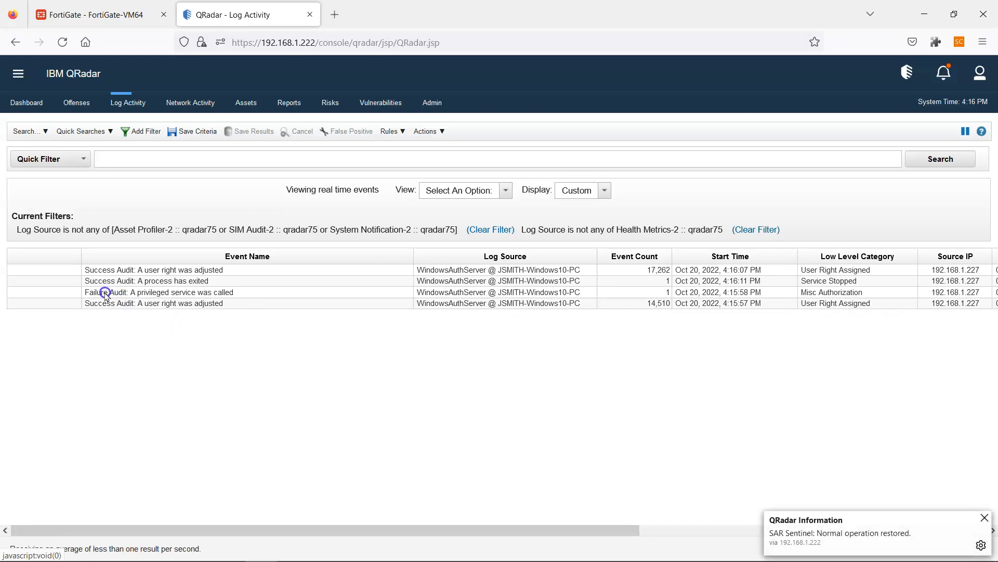
click(26, 131)
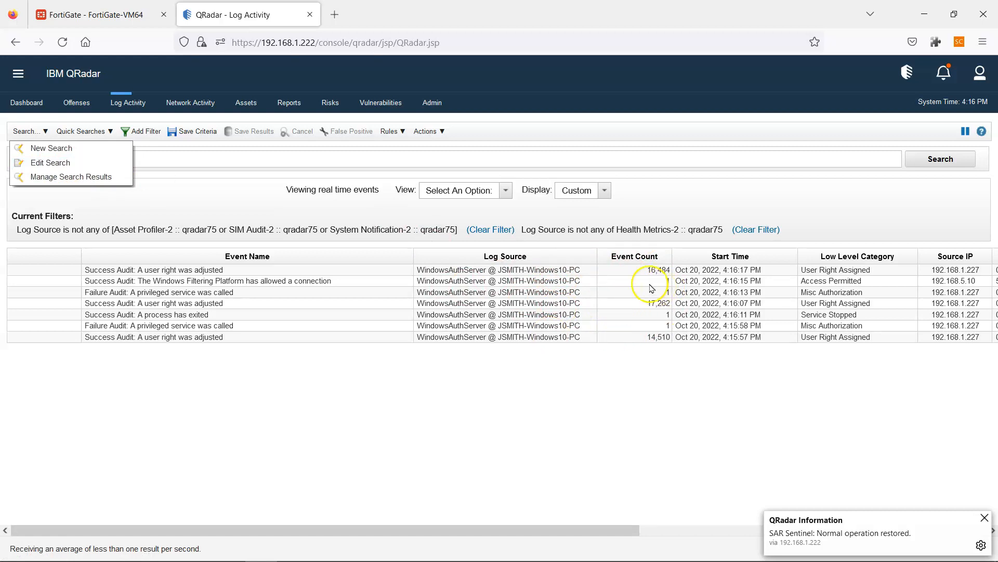
- Add the Event ID and Log Source Type columns to the search's displayed columns
click(48, 163)
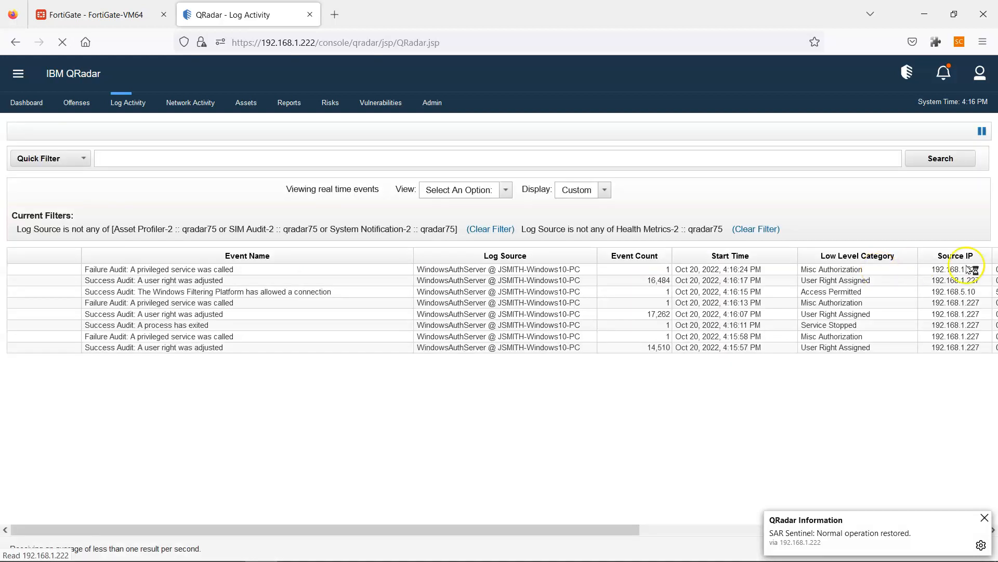
drag(992, 209, 996, 476)
scroll(93, 271, up, 2)
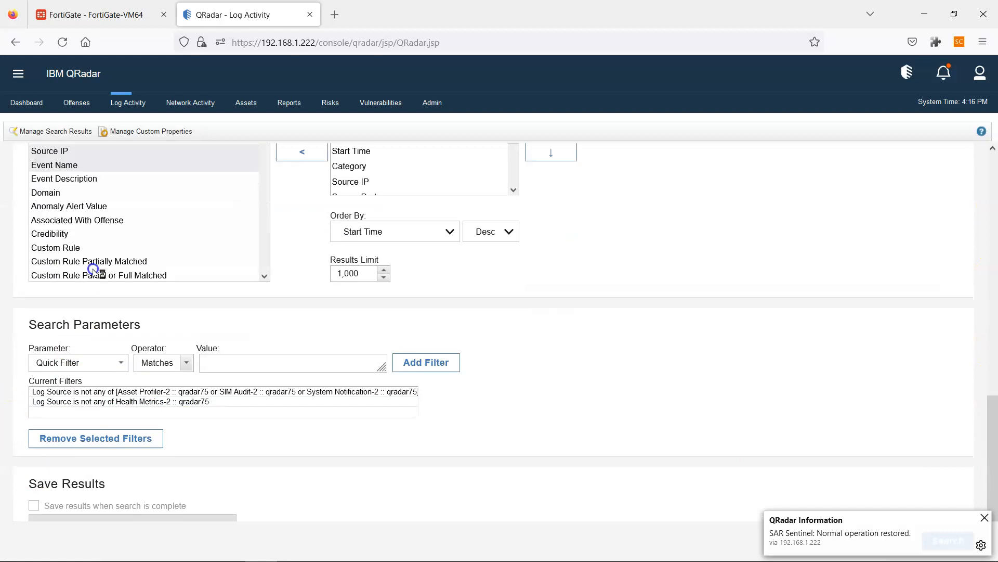
scroll(96, 270, up, 3)
click(89, 210)
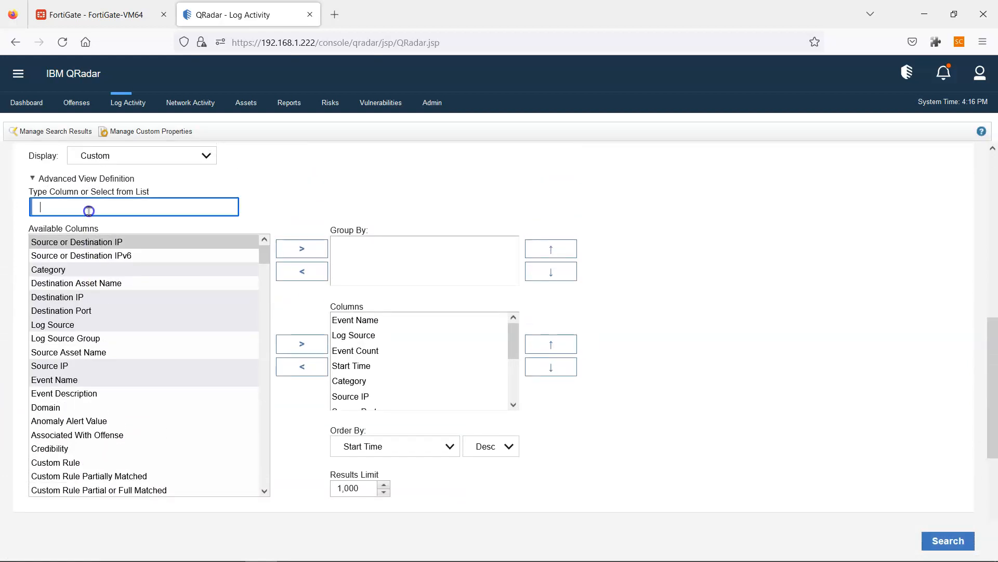
text(event id)
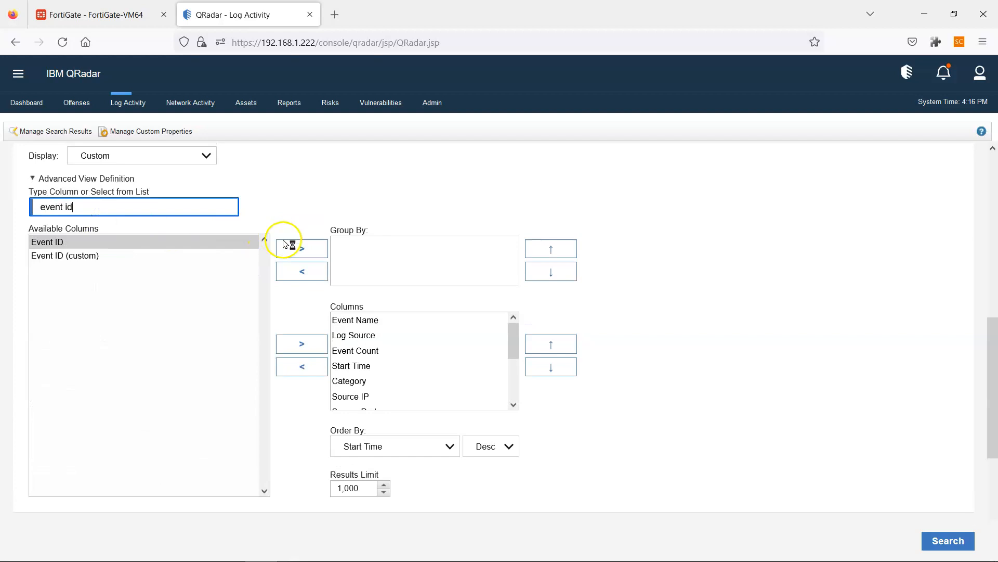
click(303, 346)
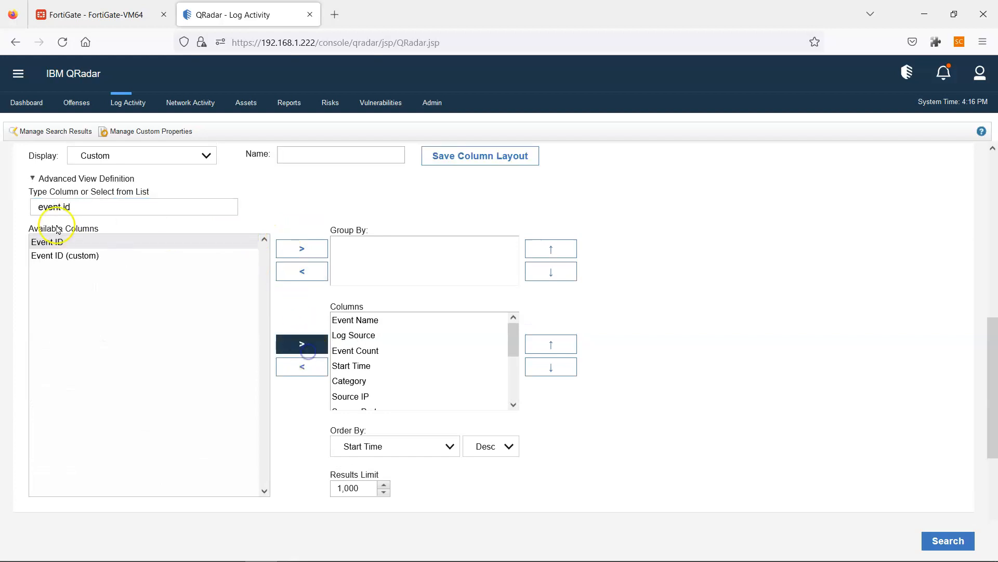
drag(78, 210, 15, 206)
text(log sourc)
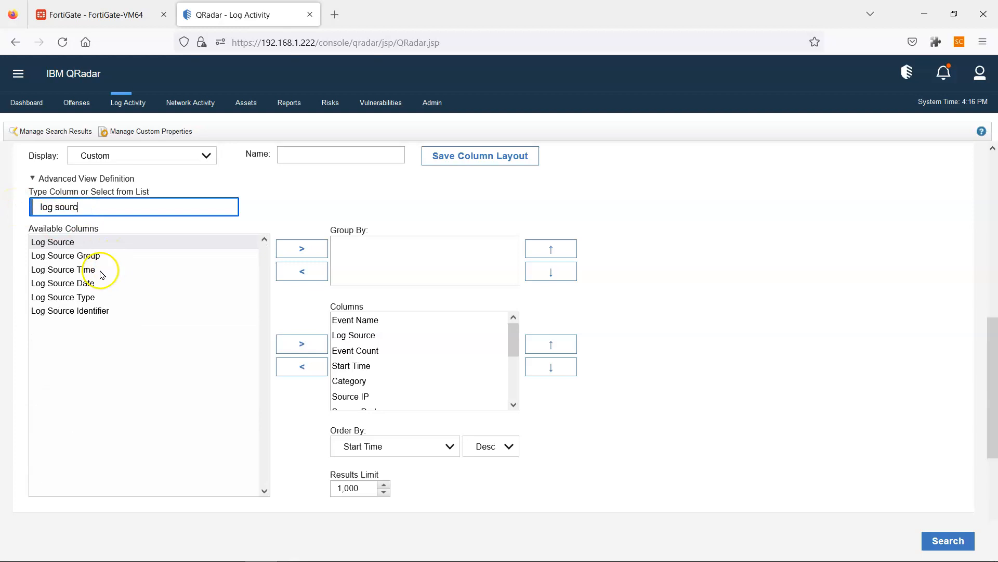
click(93, 296)
click(321, 349)
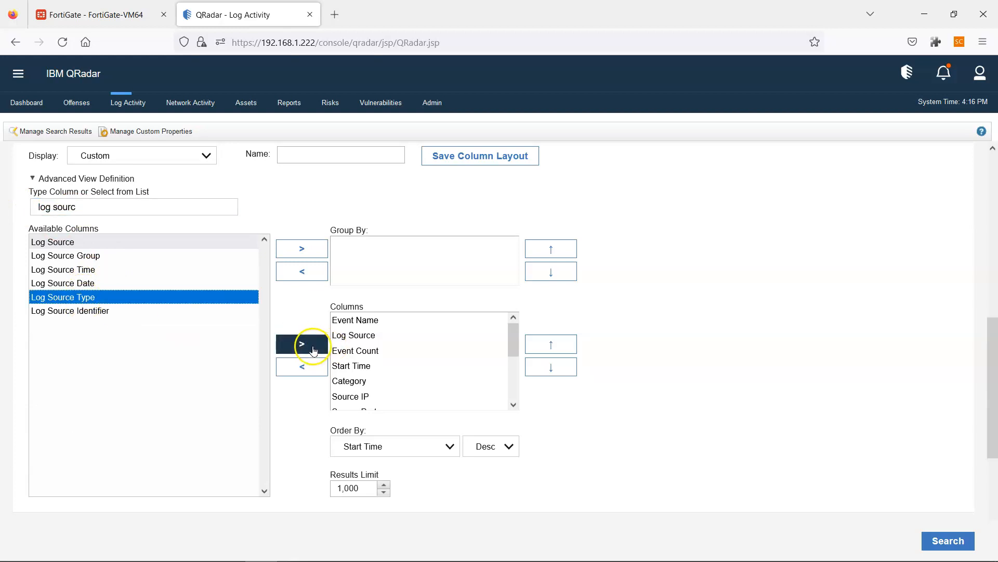
scroll(490, 381, down, 5)
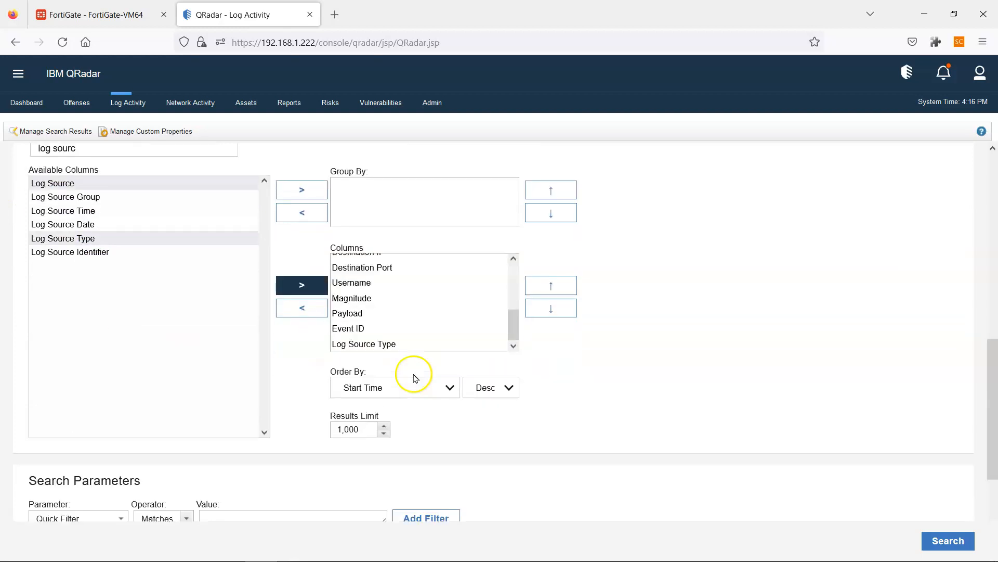
- Move Event ID and Log Source Type up the column order above Log Source
click(364, 329)
shift+click(381, 341)
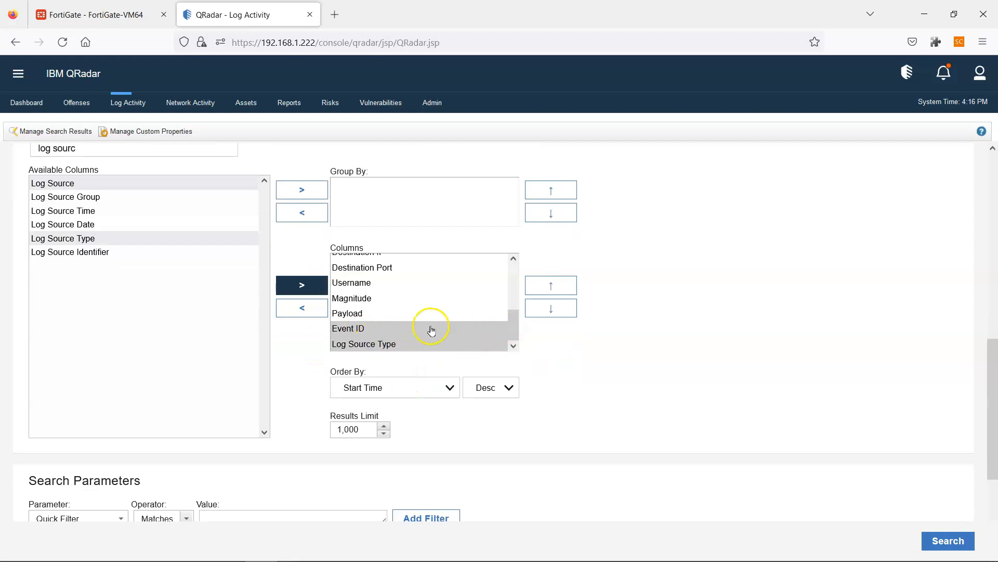
click(368, 331)
shift+click(372, 344)
click(547, 293)
click(546, 291)
click(546, 292)
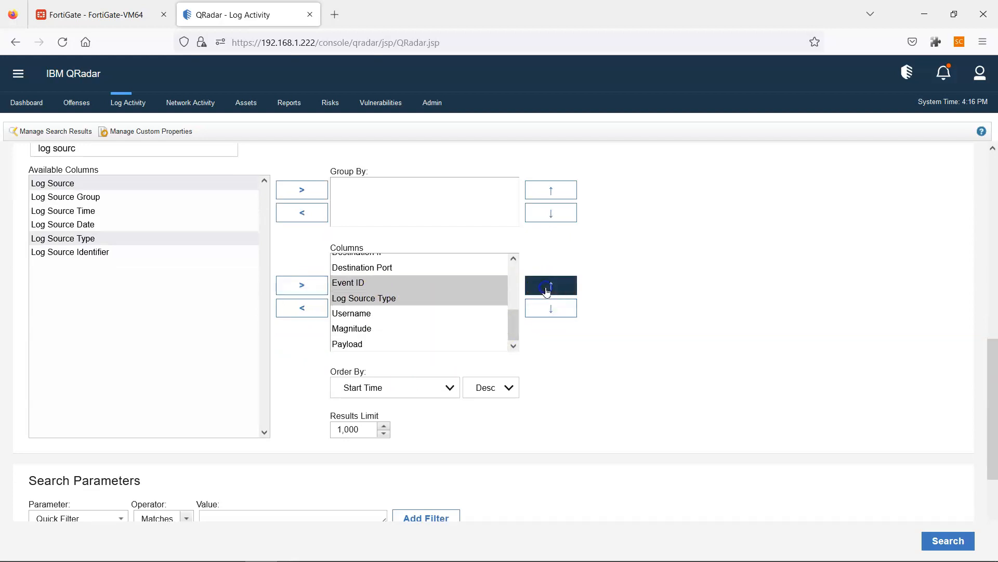
scroll(464, 312, up, 2)
click(533, 295)
click(533, 295)
click(533, 295)
click(533, 293)
scroll(457, 318, up, 3)
click(539, 318)
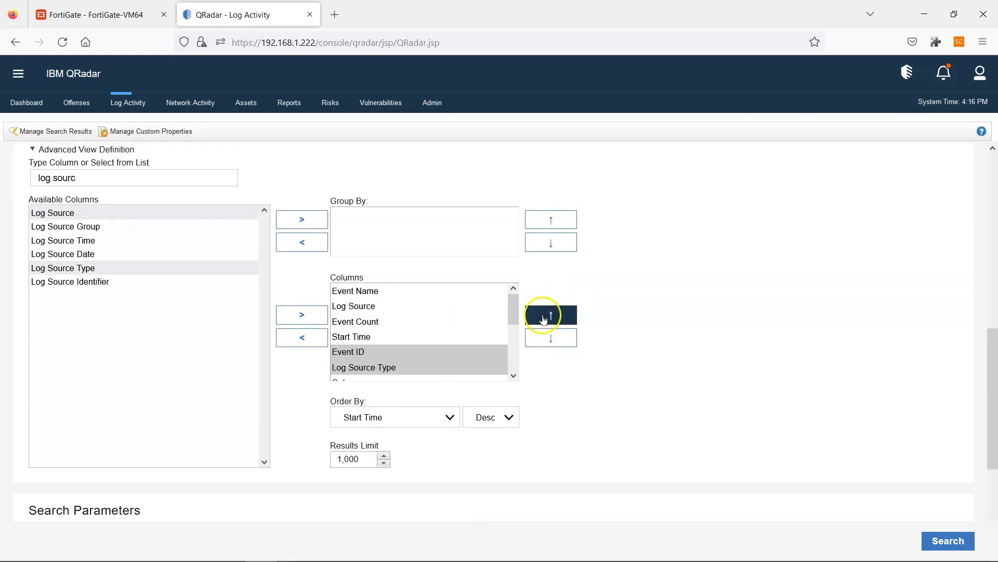
click(542, 317)
click(544, 317)
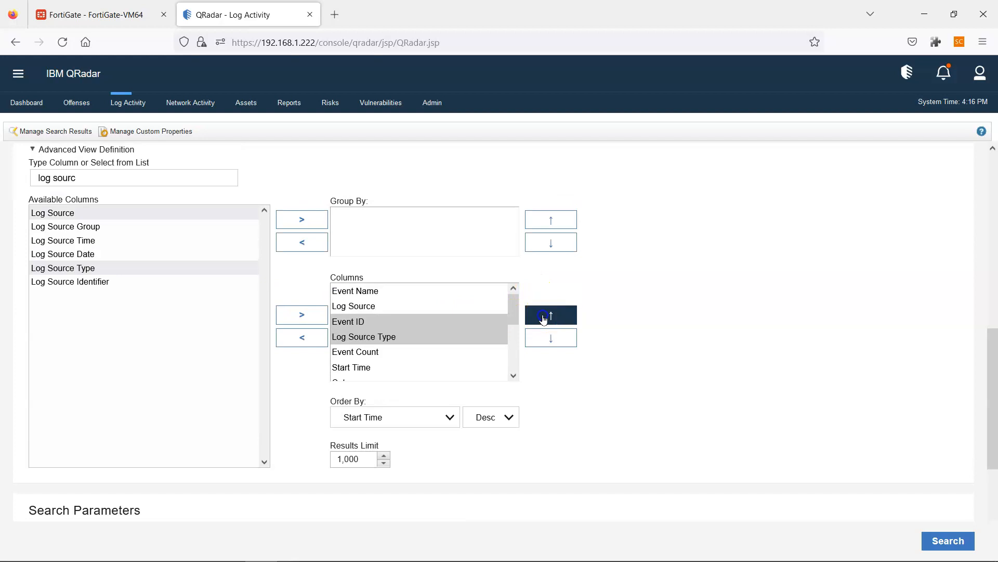
click(543, 317)
- Make Event ID the first column, put Event Count under Event Name, and save as Windows_Schema
click(390, 313)
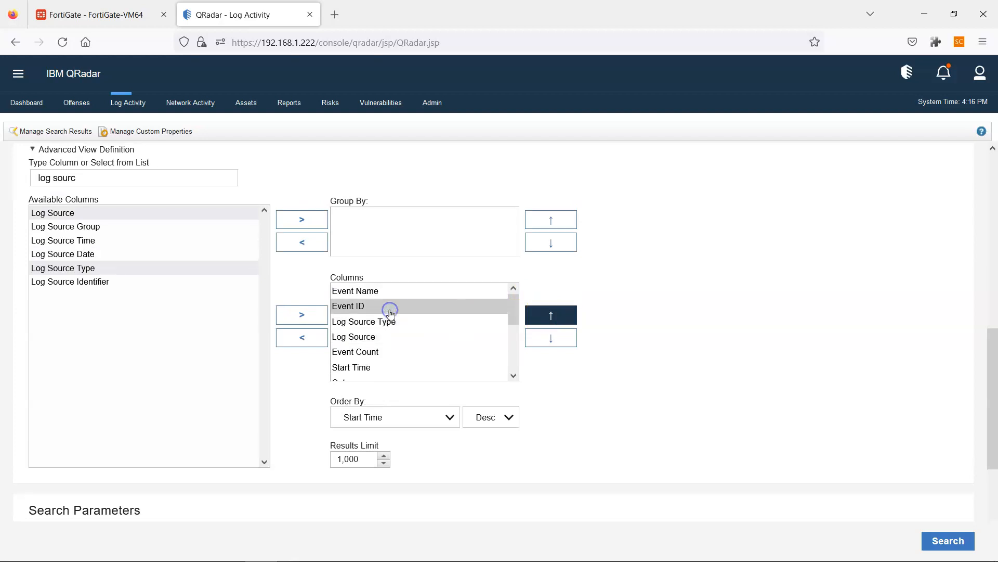
scroll(410, 315, up, 1)
click(536, 326)
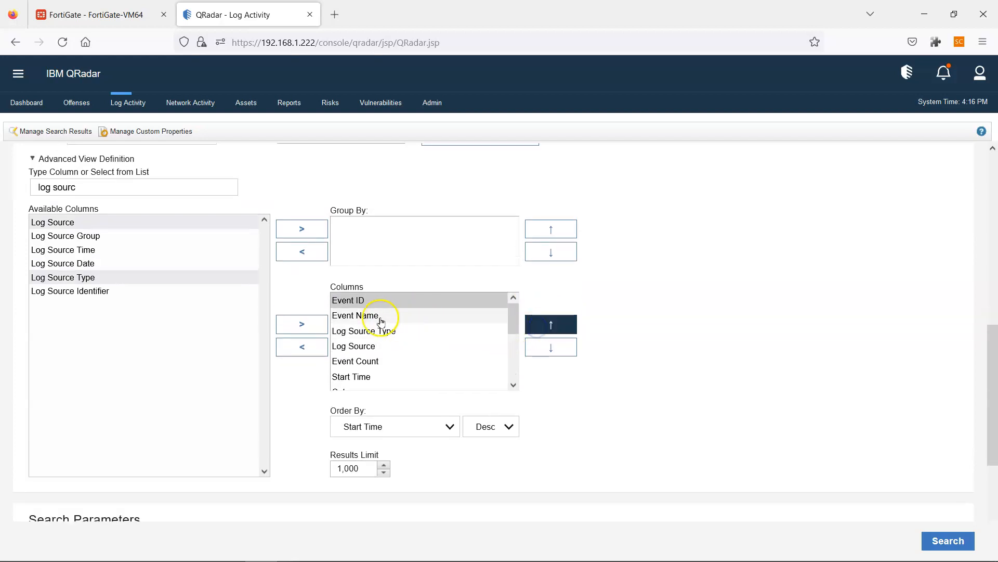
click(363, 362)
click(533, 329)
click(533, 331)
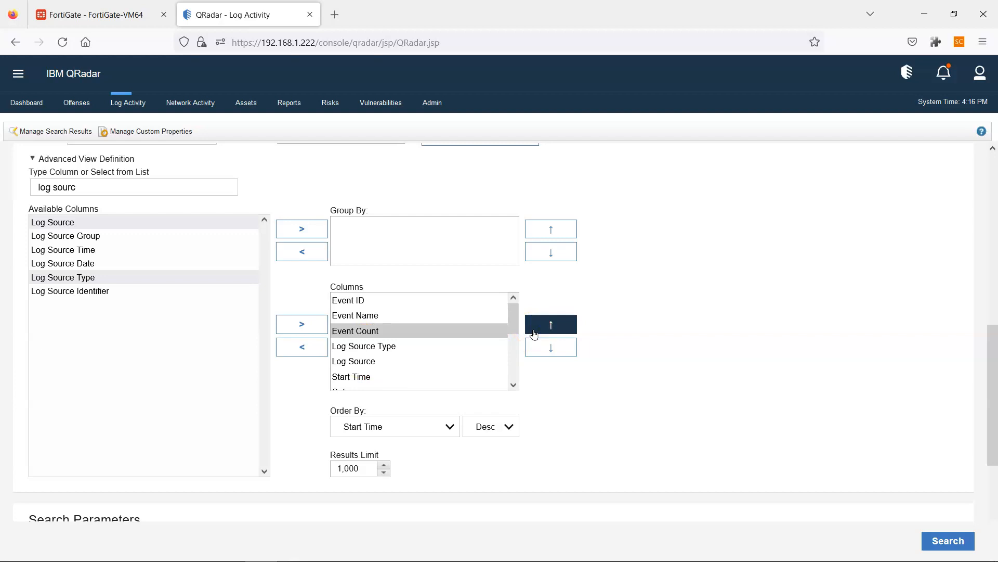
scroll(348, 331, down, 2)
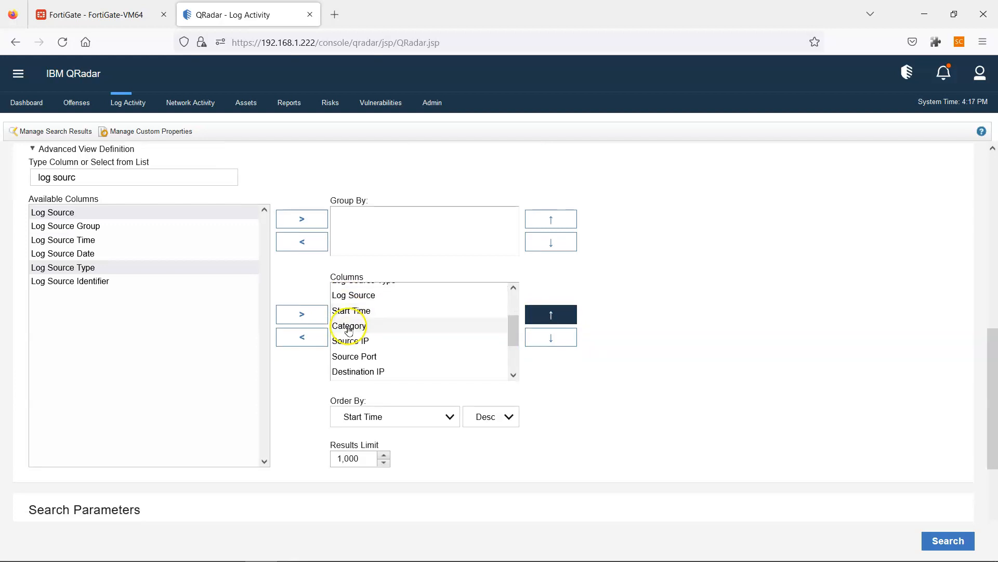
scroll(346, 329, up, 3)
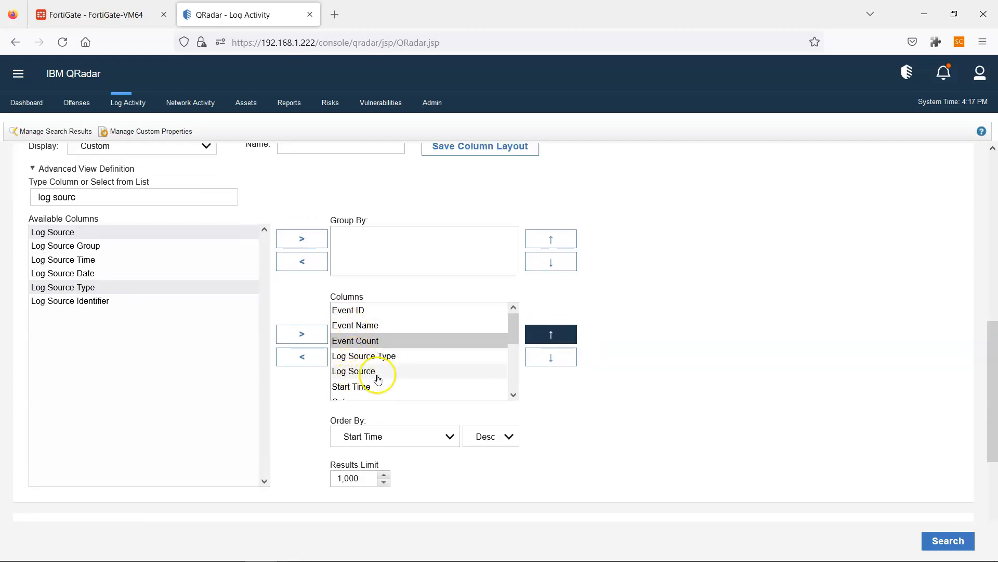
scroll(743, 345, up, 1)
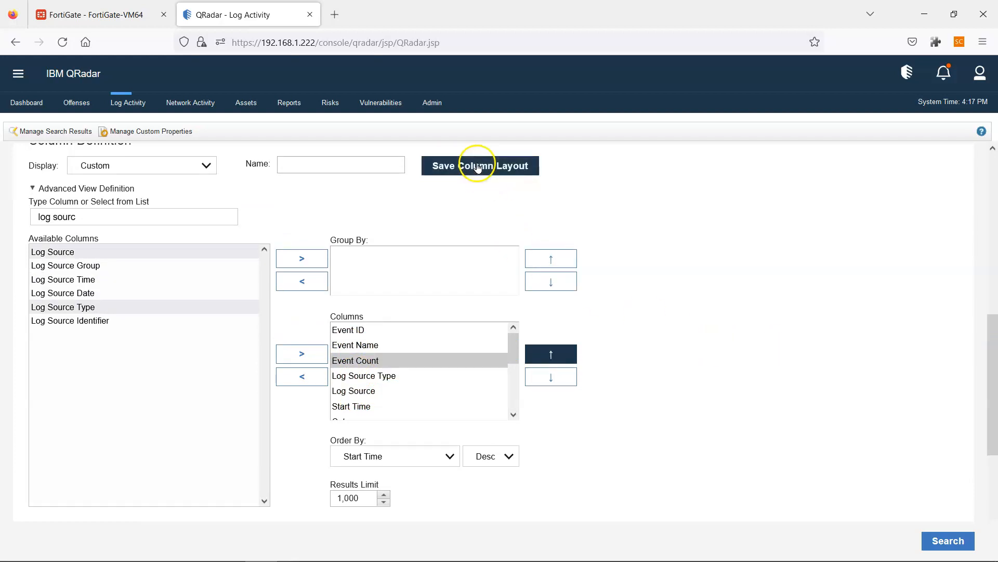
click(377, 163)
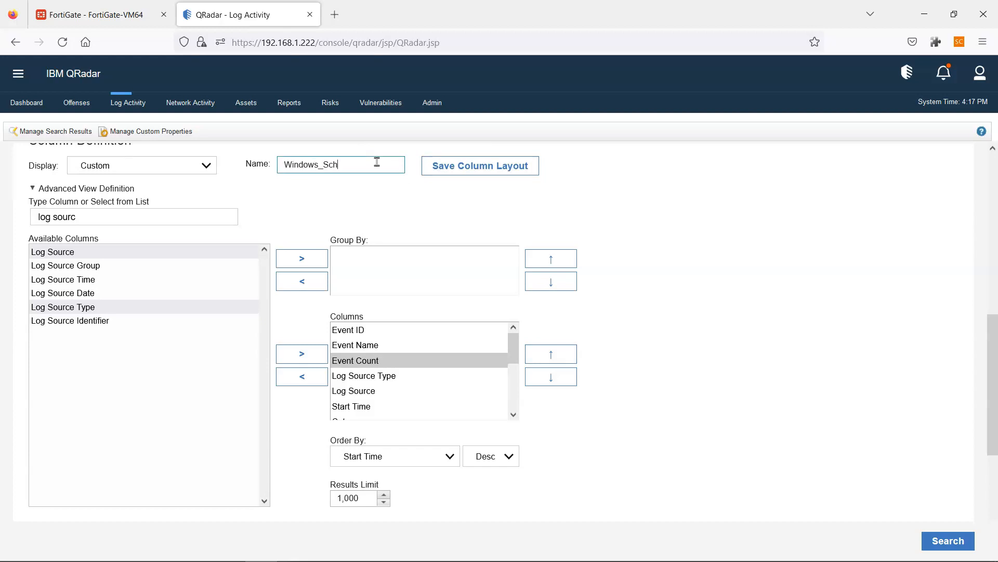
click(439, 164)
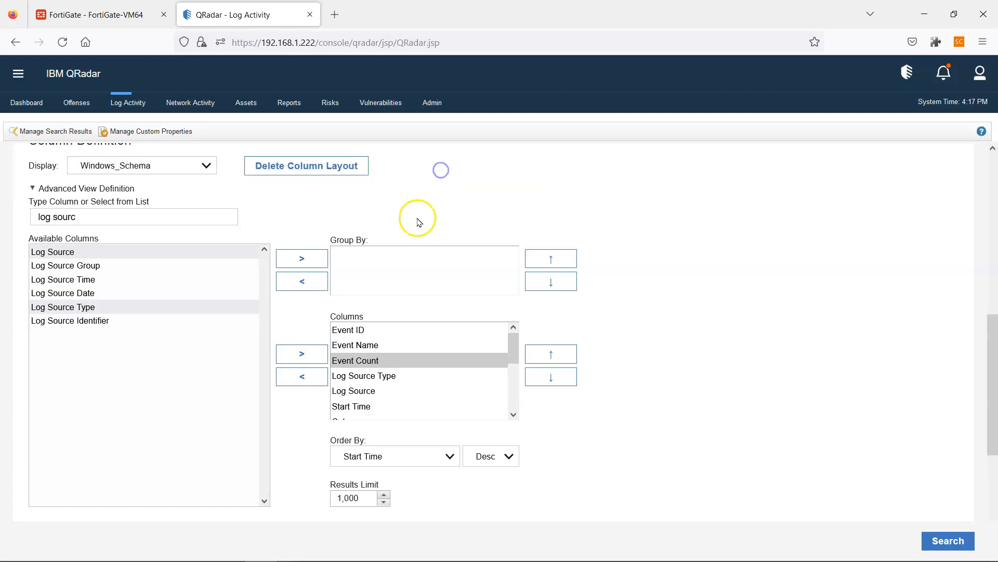
- Run the search with the Windows_Schema layout, widen Event Name for full names, then return to the remote session
click(956, 546)
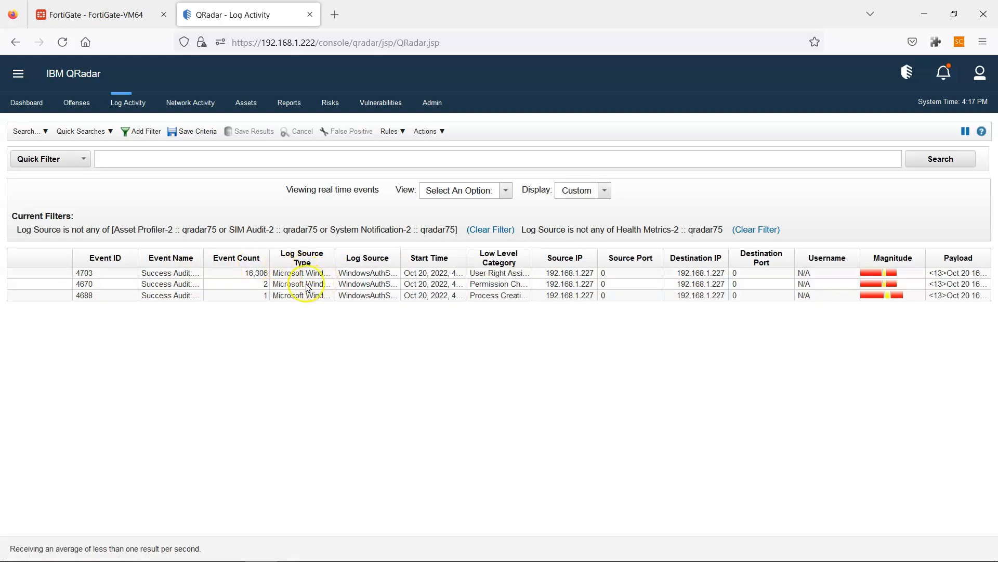
drag(204, 258, 227, 259)
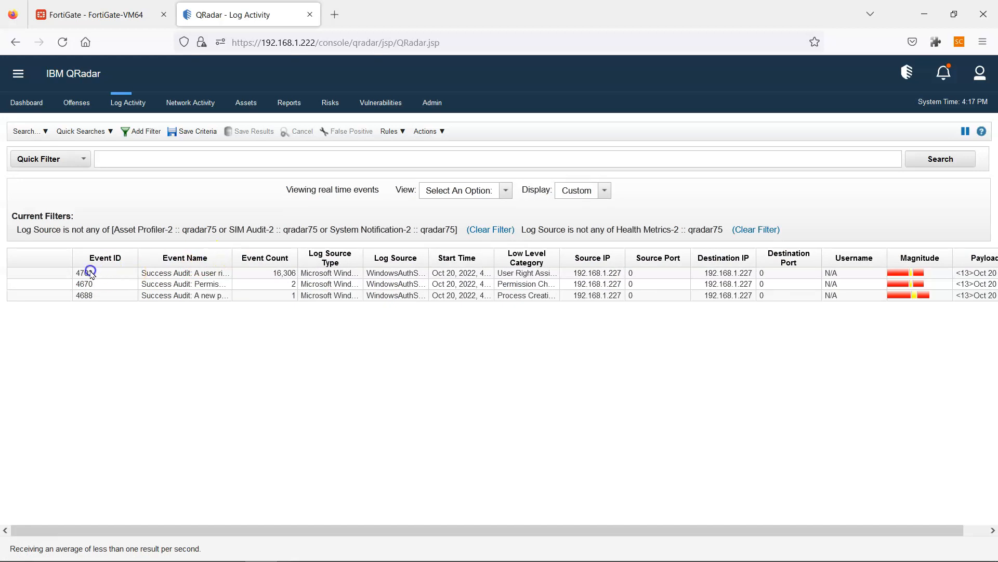
drag(232, 266, 320, 262)
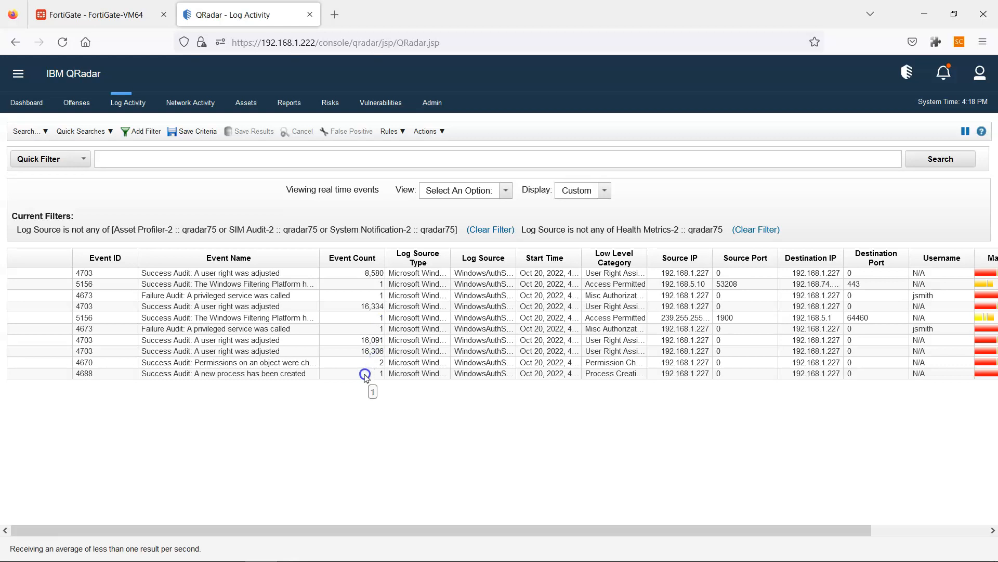
click(184, 549)
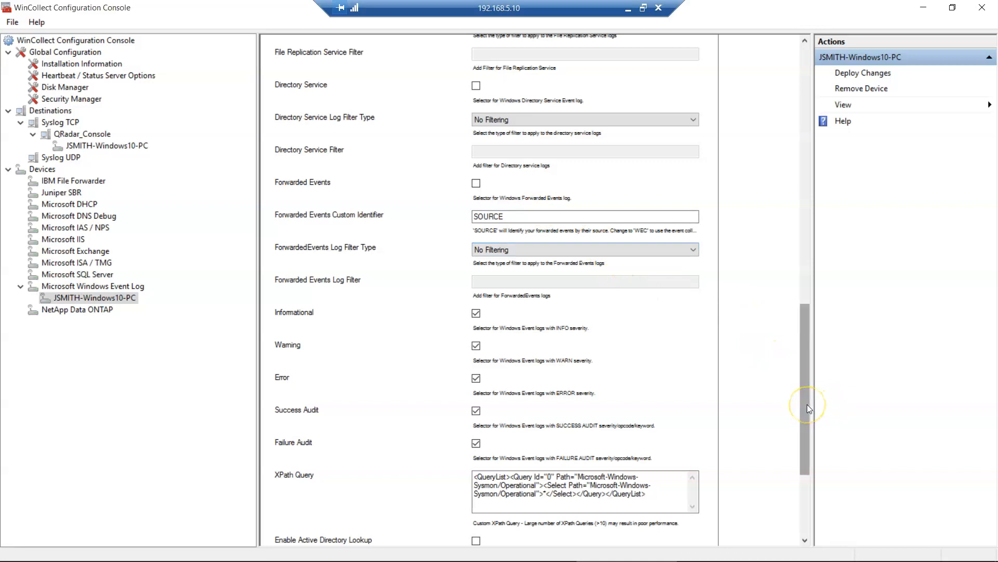
drag(807, 404, 845, 70)
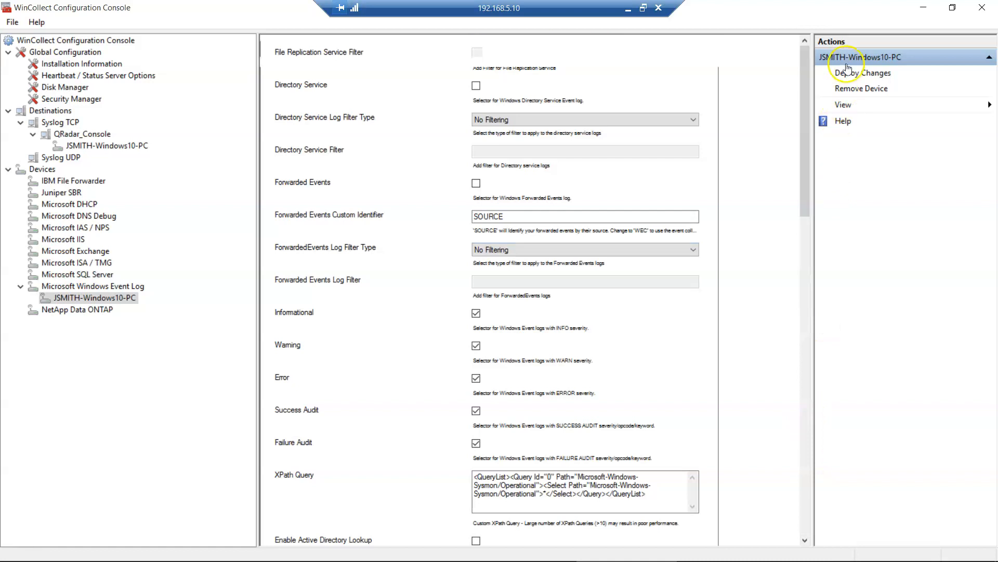
click(805, 541)
click(806, 541)
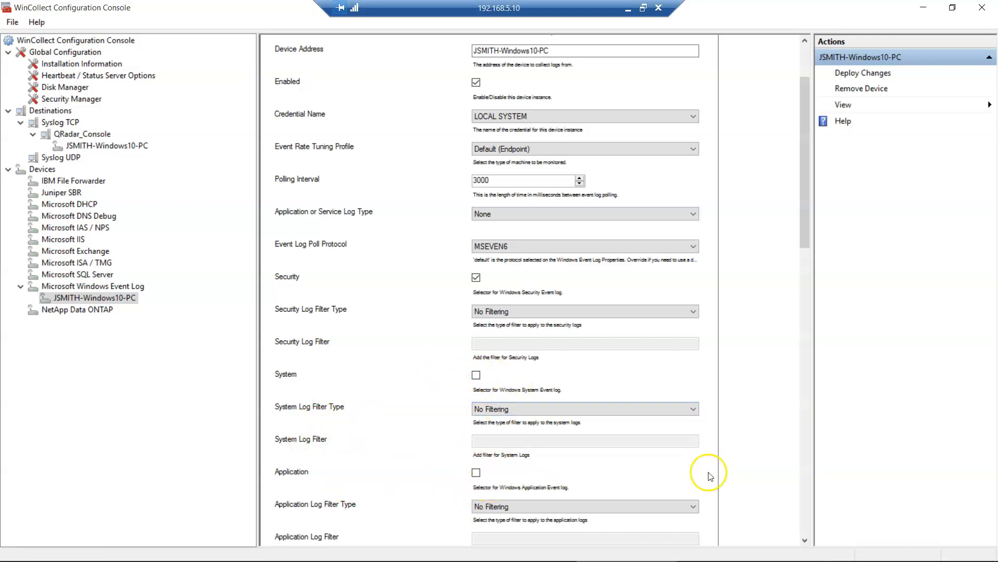
- Try Exclusion and Inclusion as the Security log filter type, then pick NSA Events Filter
click(805, 541)
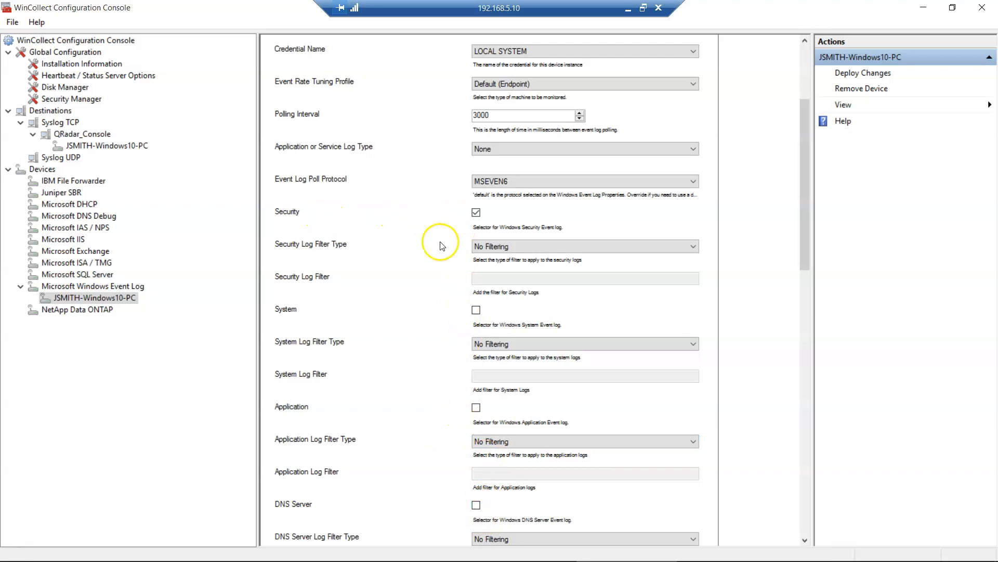
click(565, 247)
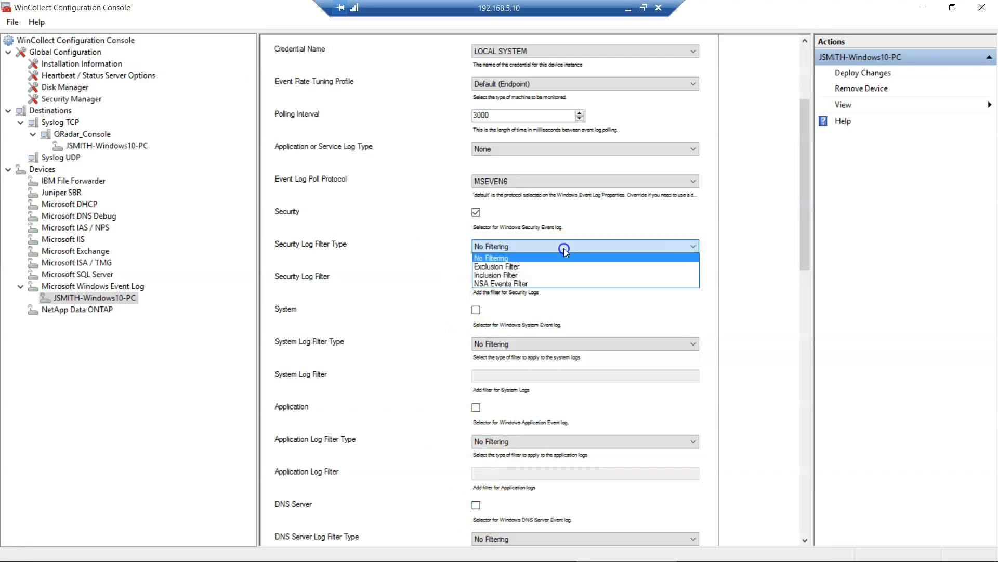
click(492, 266)
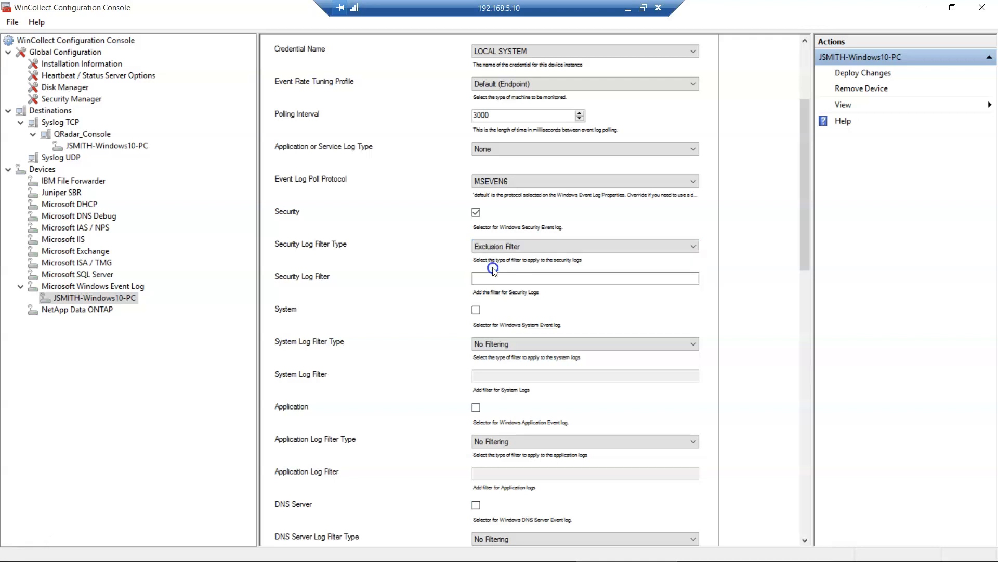
click(496, 280)
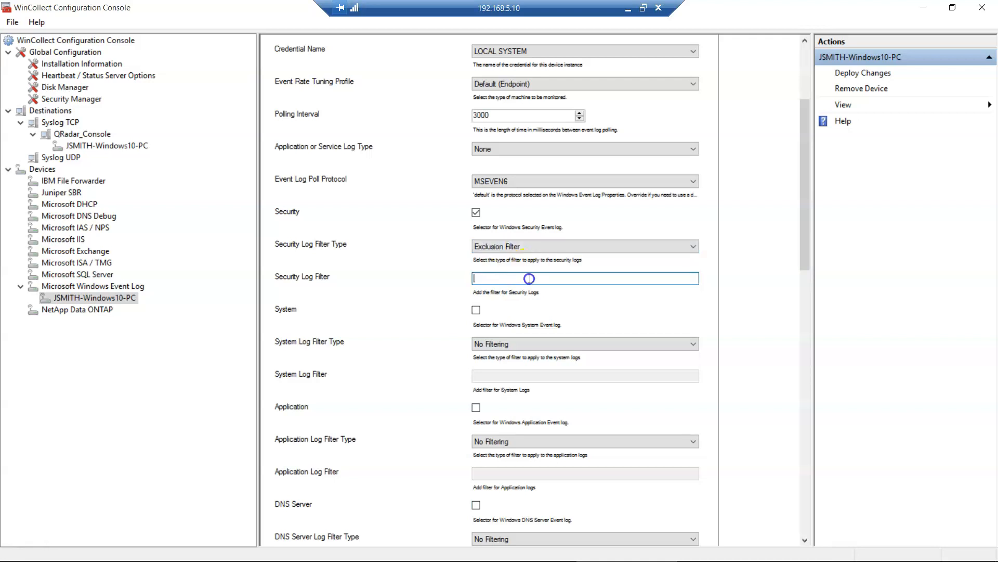
click(525, 248)
click(506, 275)
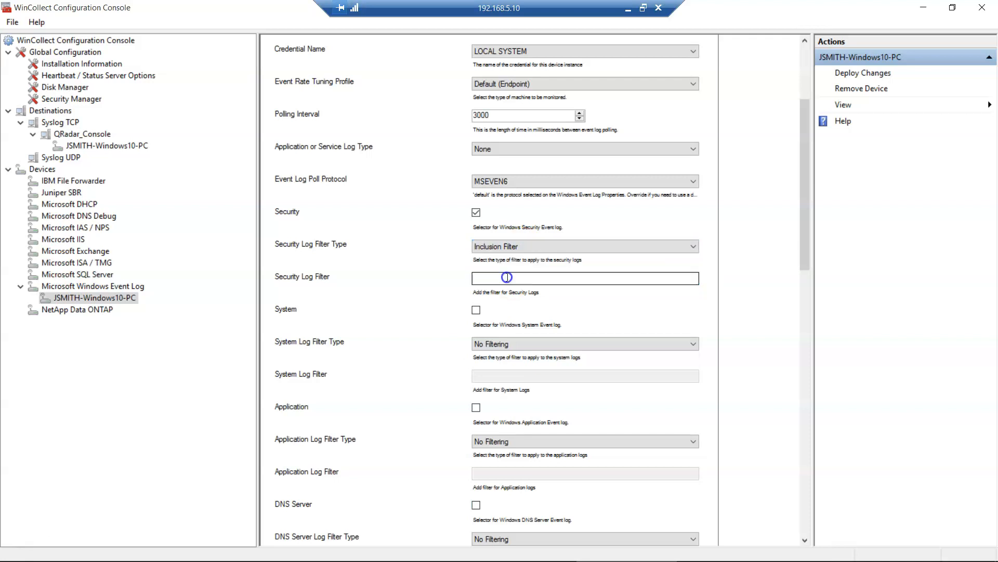
click(472, 278)
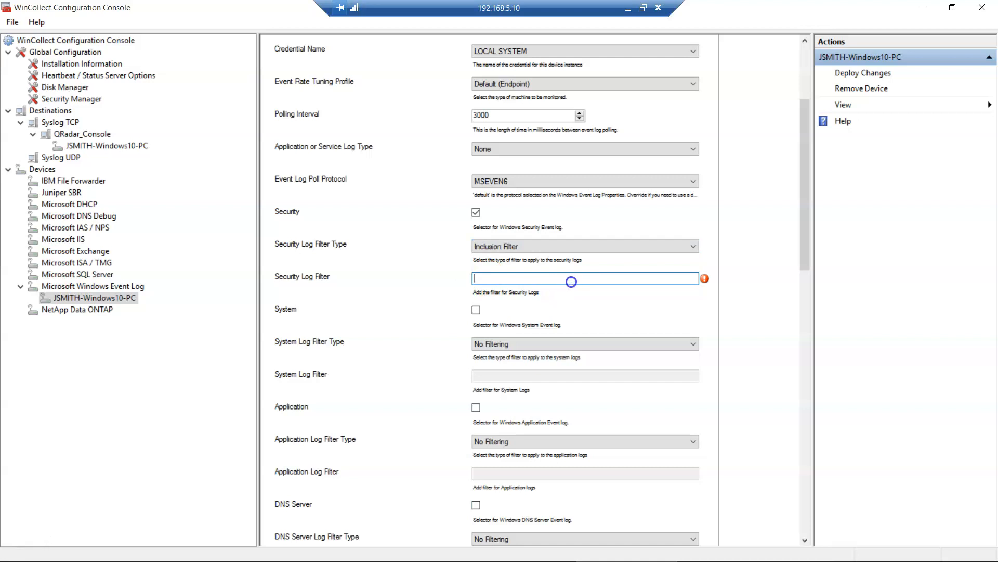
click(520, 248)
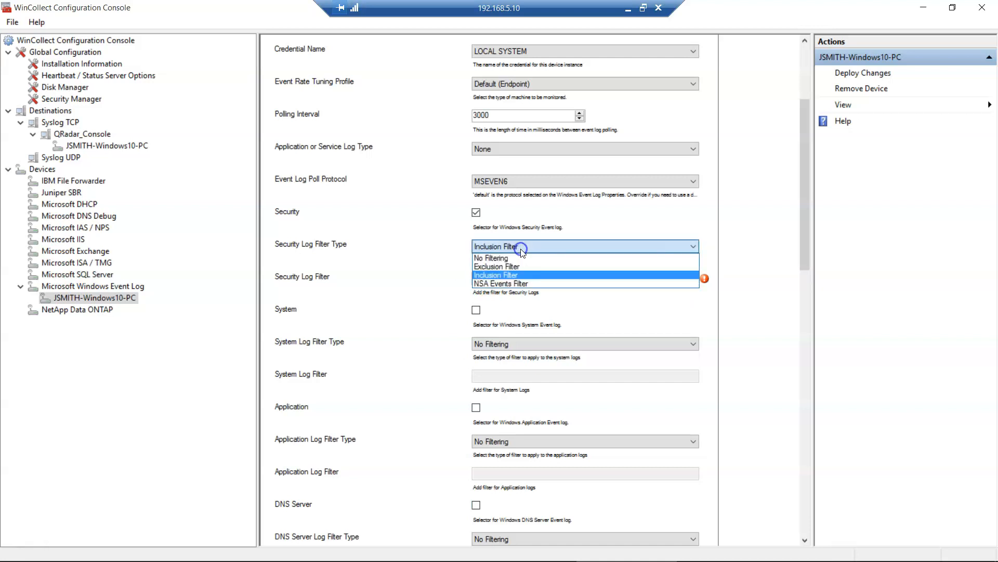
click(508, 284)
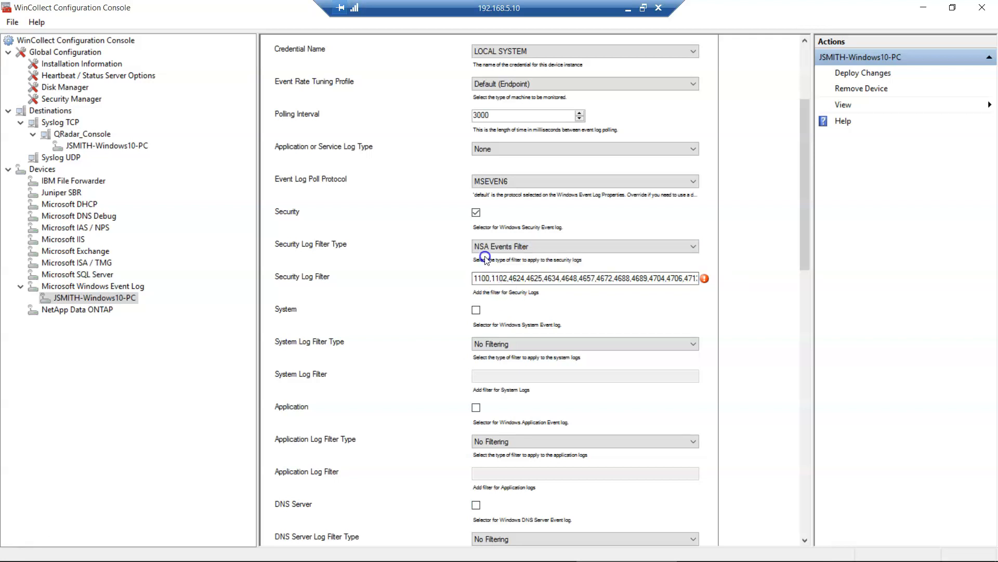
click(478, 283)
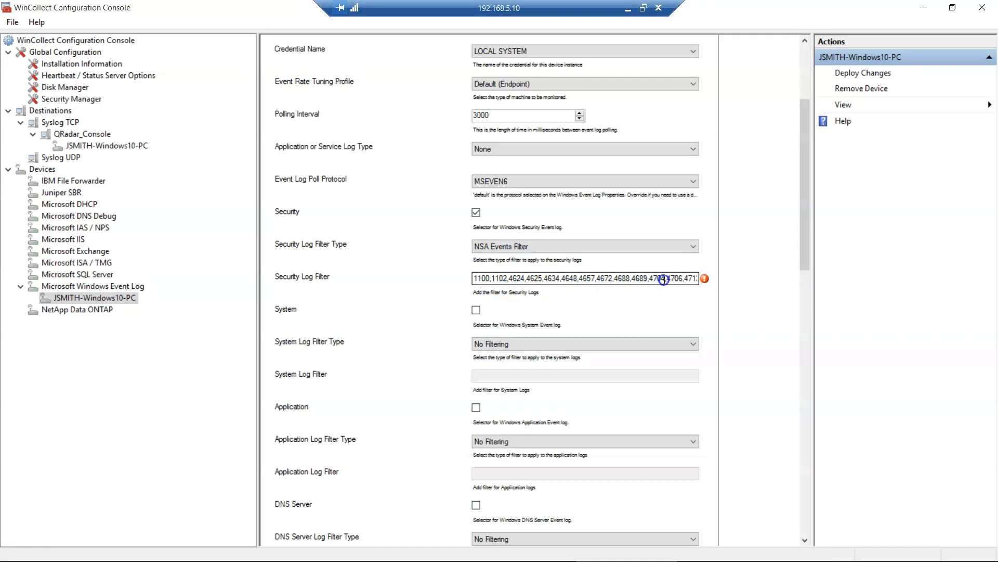
mouse_move(706, 282)
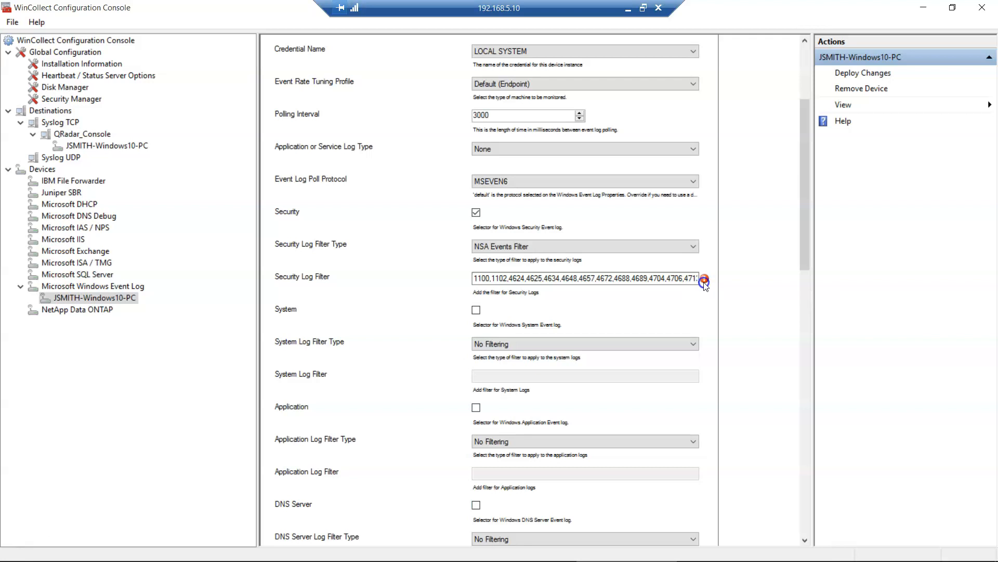
- Cycle again through Exclusion and Inclusion, return to NSA Events Filter, and highlight IDs 4689,4704
click(537, 247)
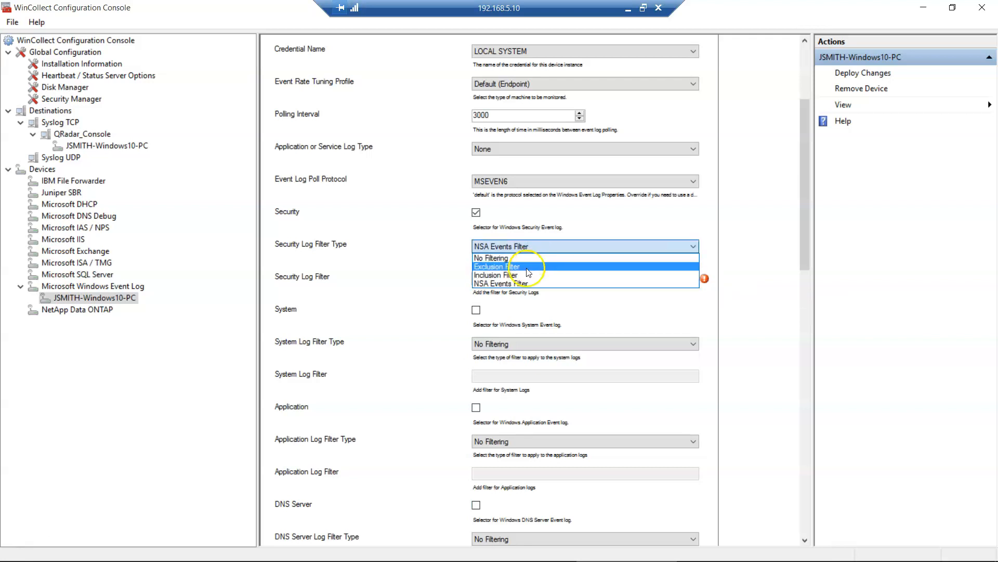
click(528, 267)
click(489, 279)
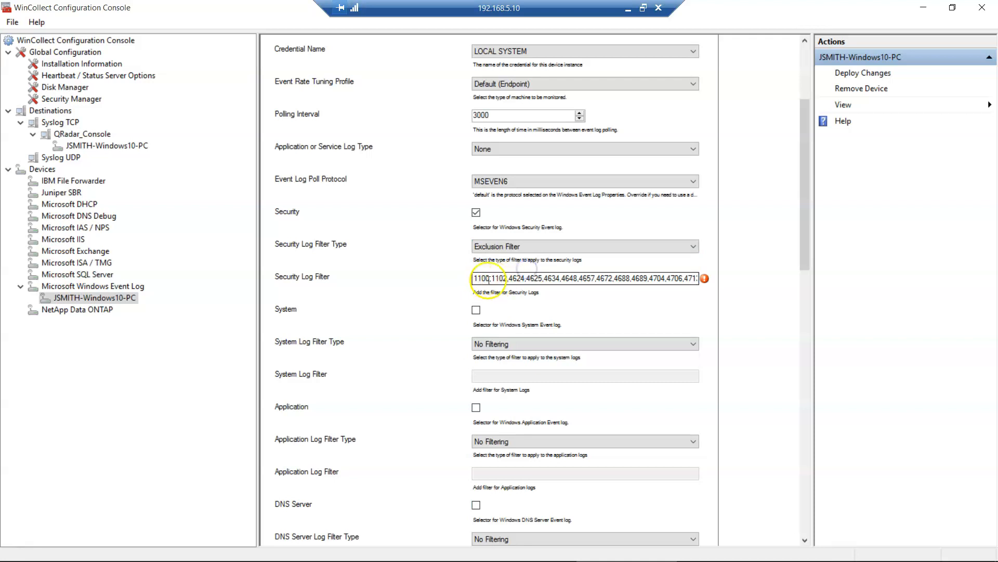
click(526, 247)
click(522, 274)
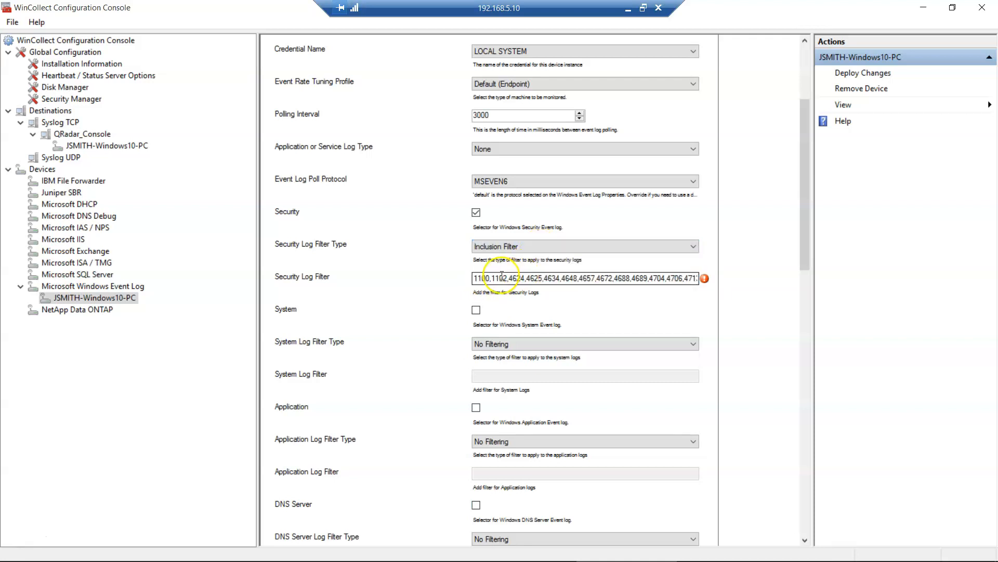
click(501, 277)
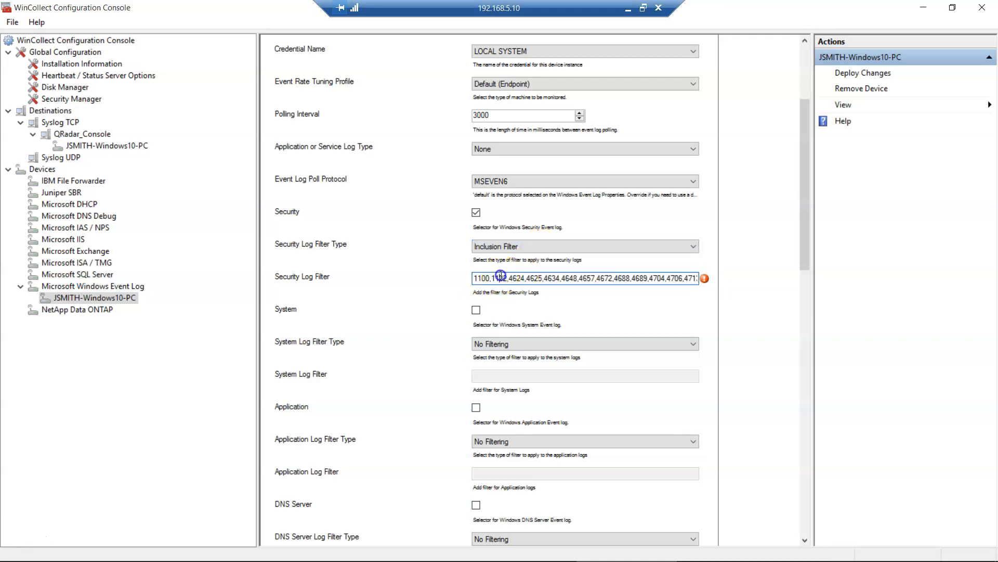
click(508, 248)
click(514, 283)
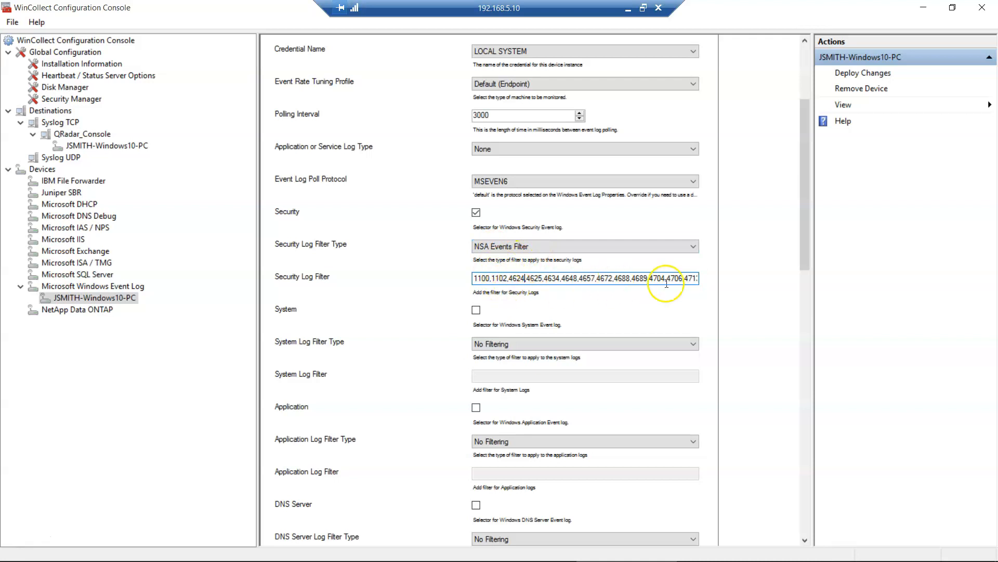
drag(666, 278, 631, 279)
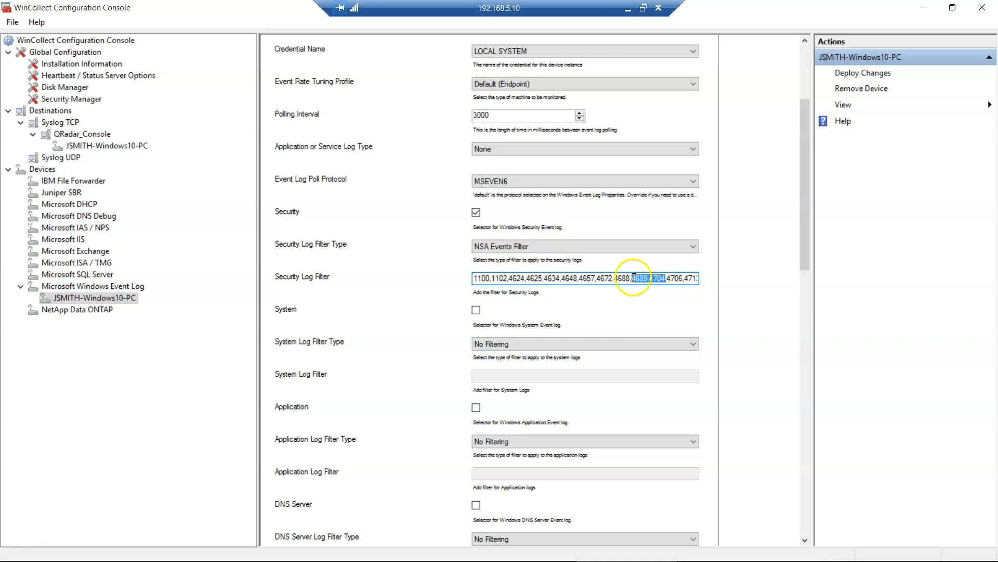
click(484, 278)
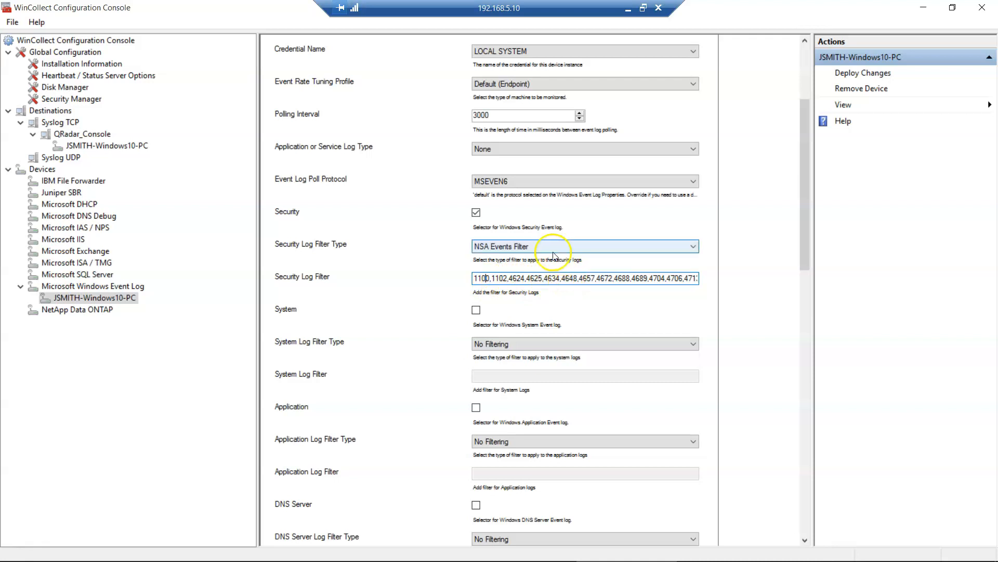
- Keep NSA Events Filter and check its event ID list from end back to start
click(546, 248)
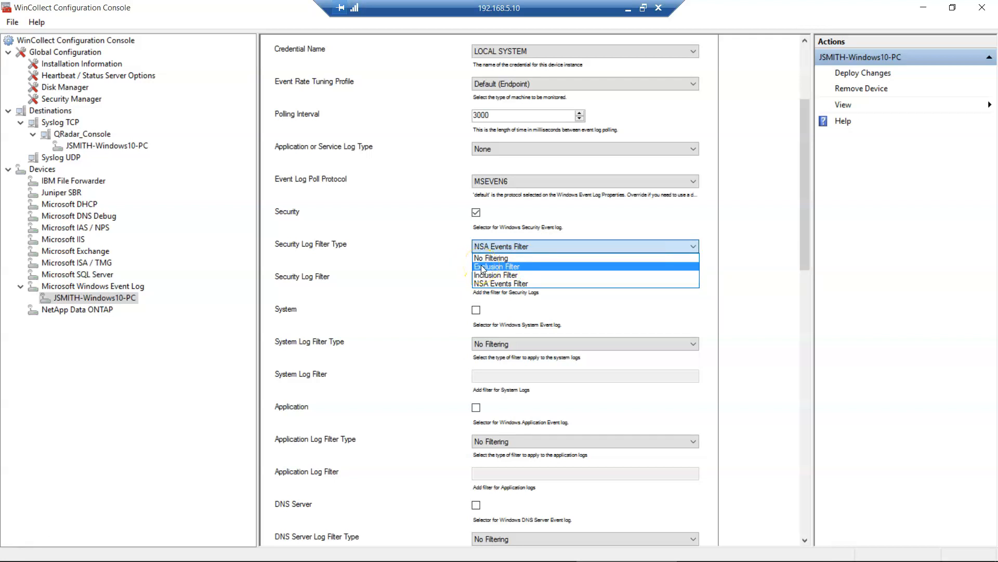
click(501, 283)
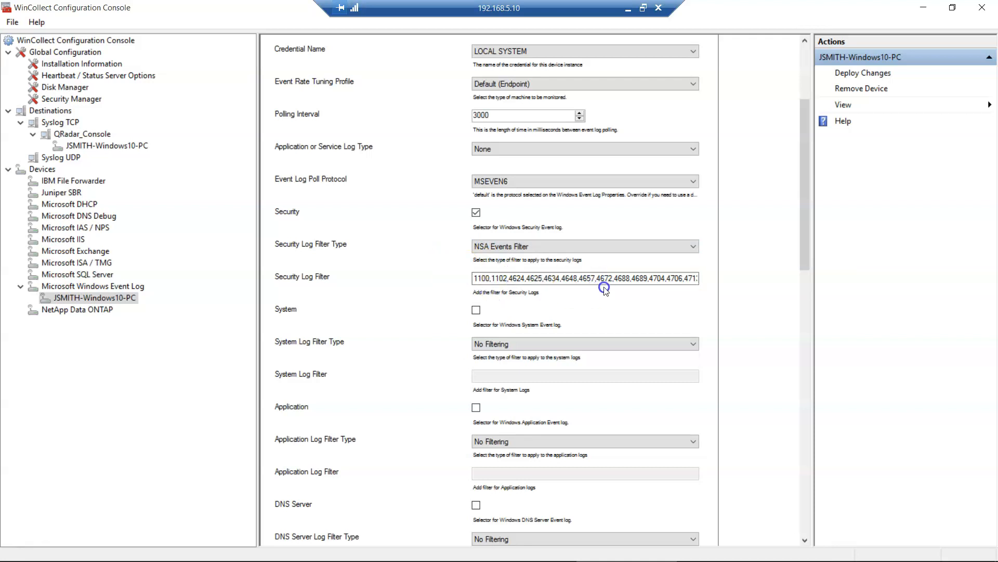
click(656, 278)
key(End)
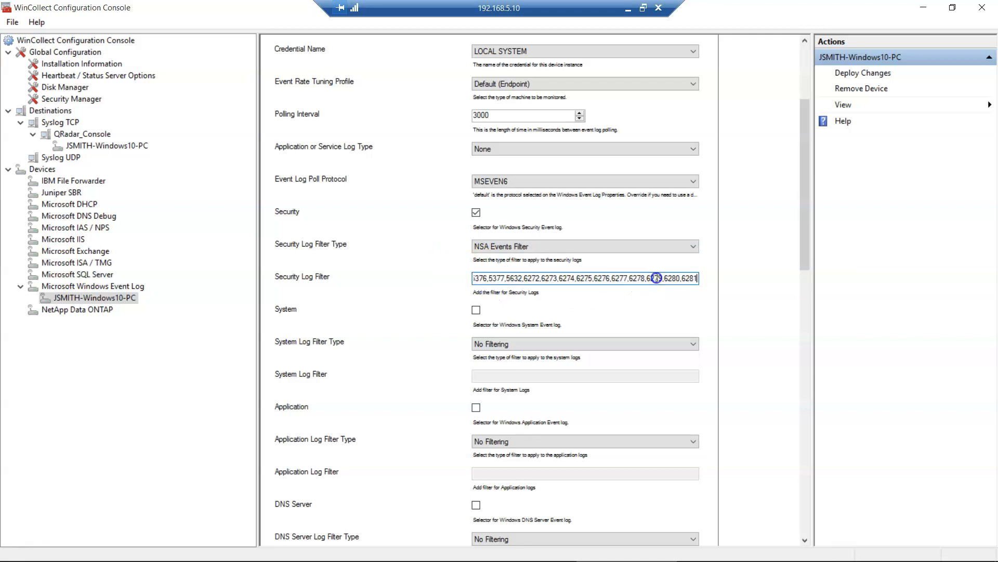
key(Home)
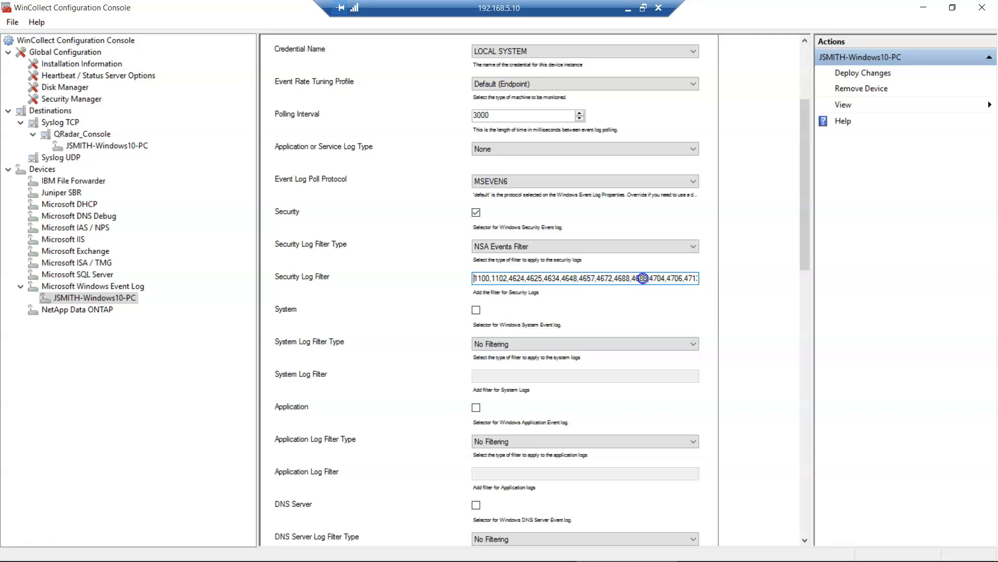
click(630, 7)
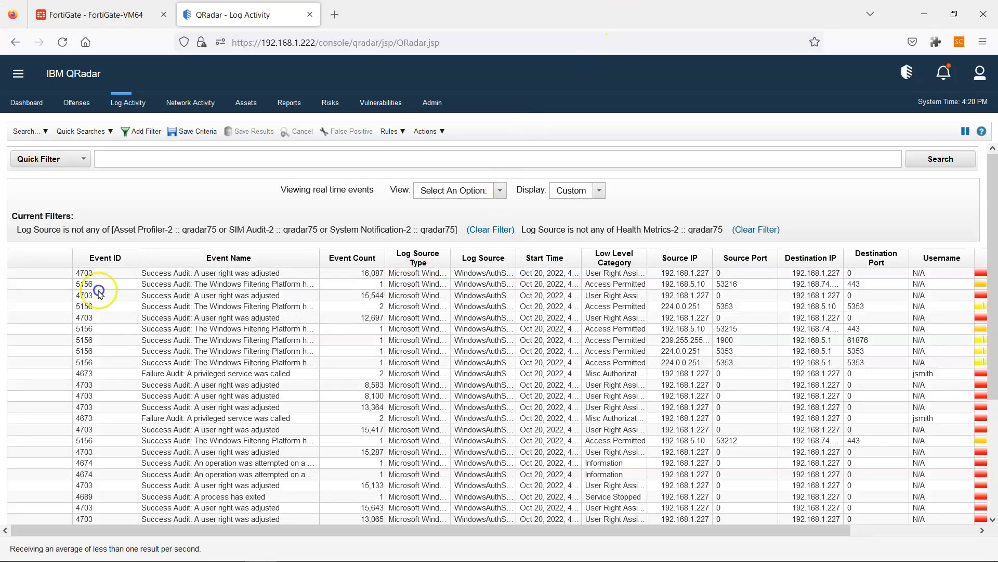
- Check the real-time Log Activity events in QRadar, then return to the remote WinCollect console
click(323, 280)
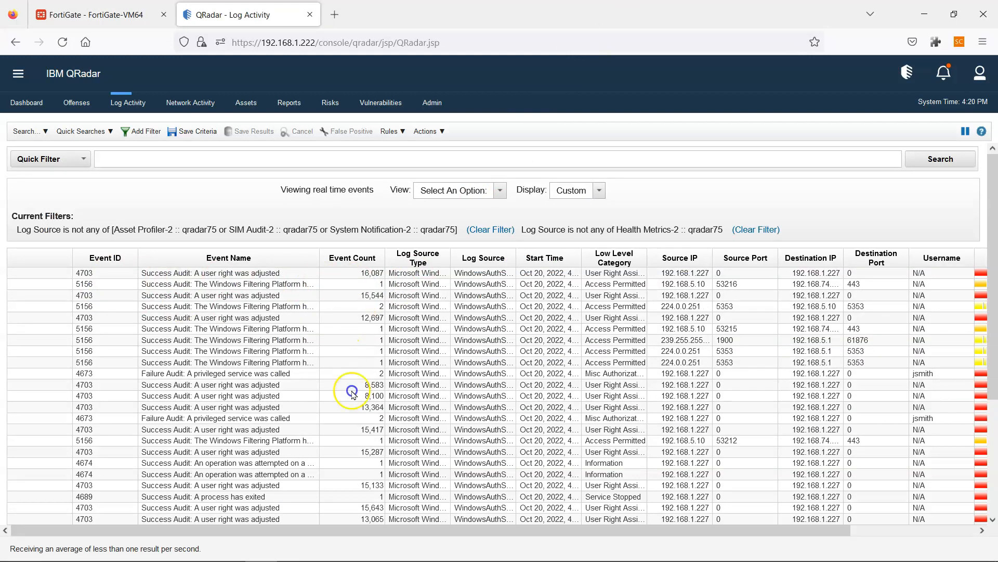
mouse_move(345, 560)
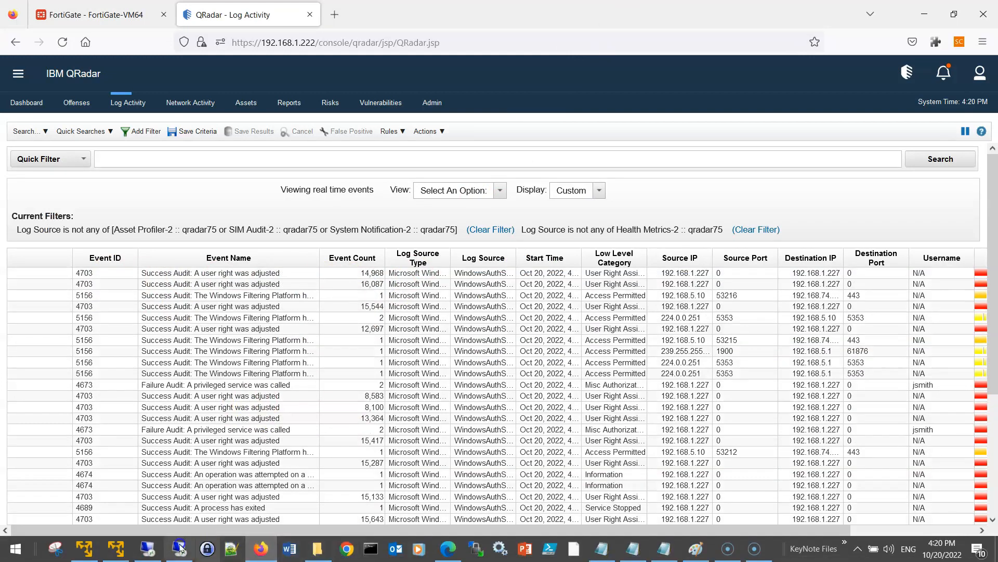
mouse_move(180, 549)
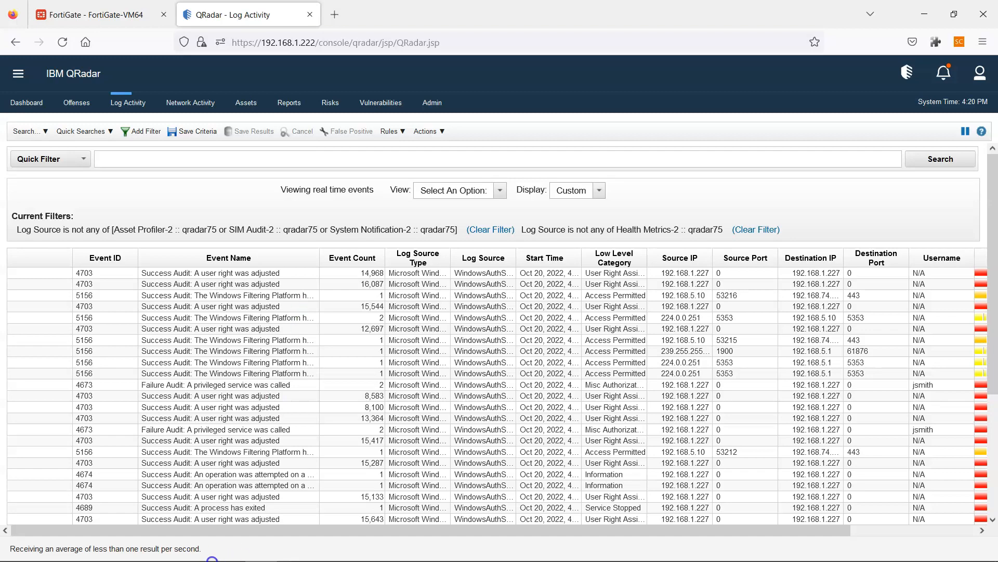
click(188, 553)
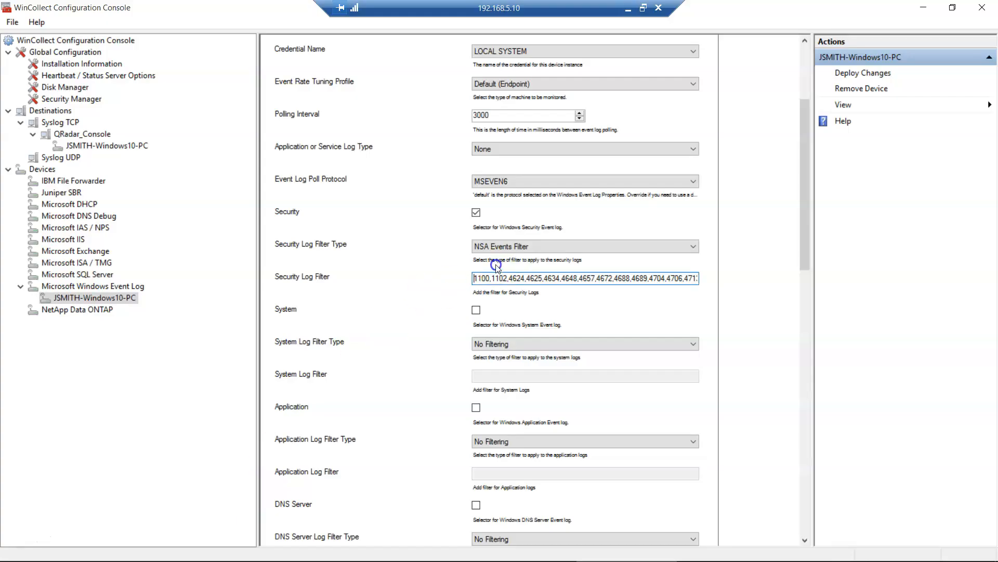
- Deploy the NSA Events Filter changes, acknowledge the success message, and minimise the remote session
click(866, 73)
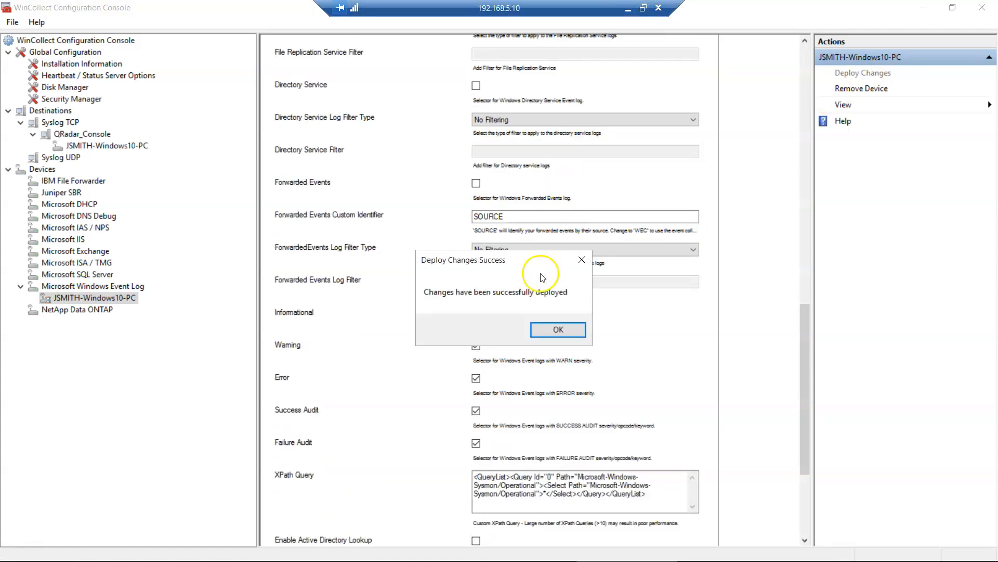
click(543, 327)
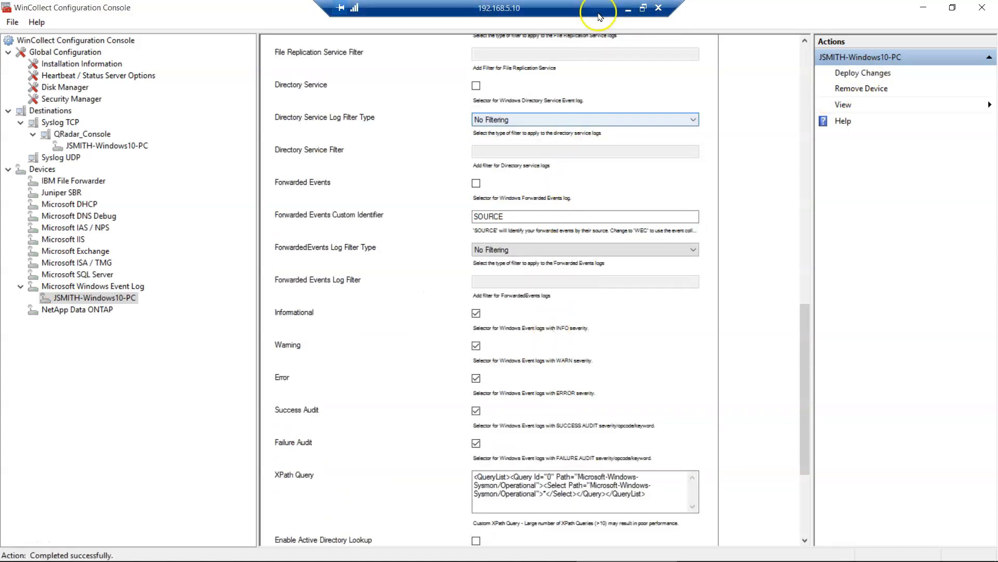
click(628, 9)
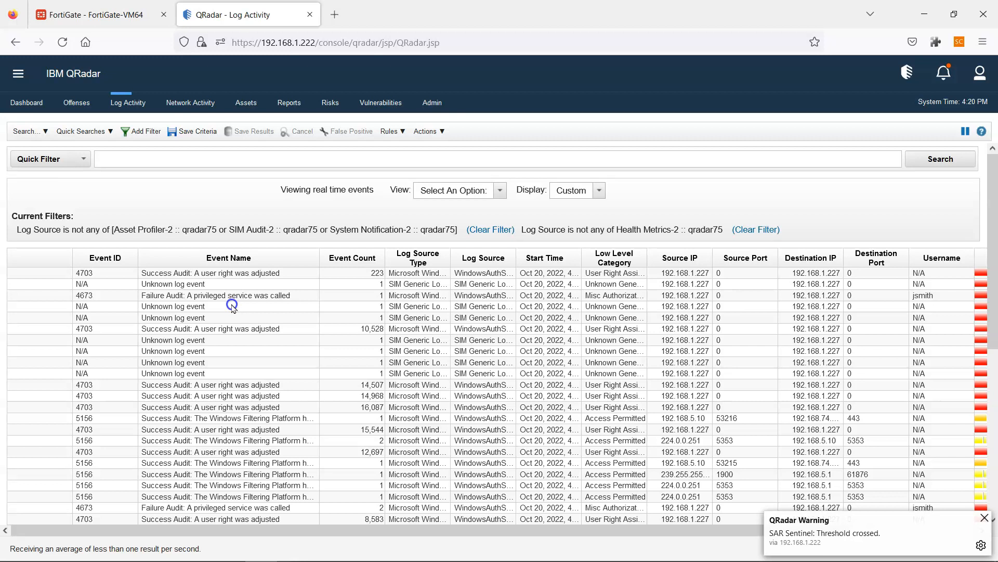
- Watch Log Activity for new post-deployment events, then bring up the hands-on plan notes
mouse_move(197, 310)
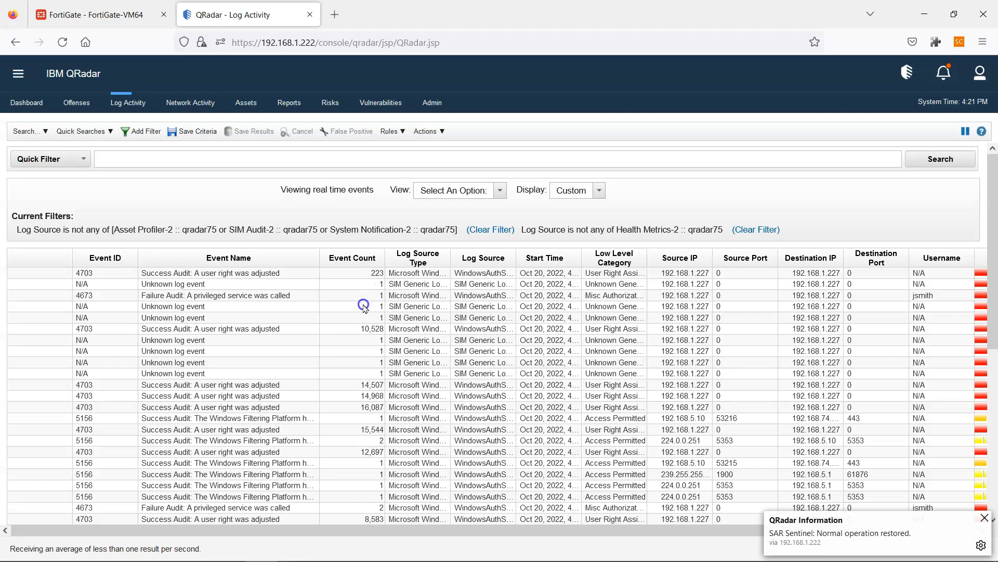
mouse_move(704, 558)
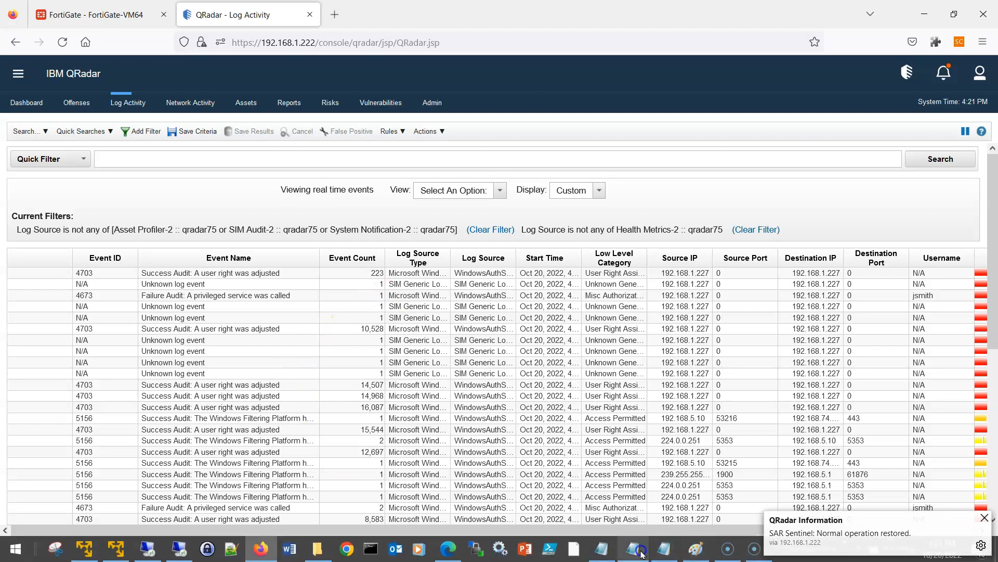
click(606, 552)
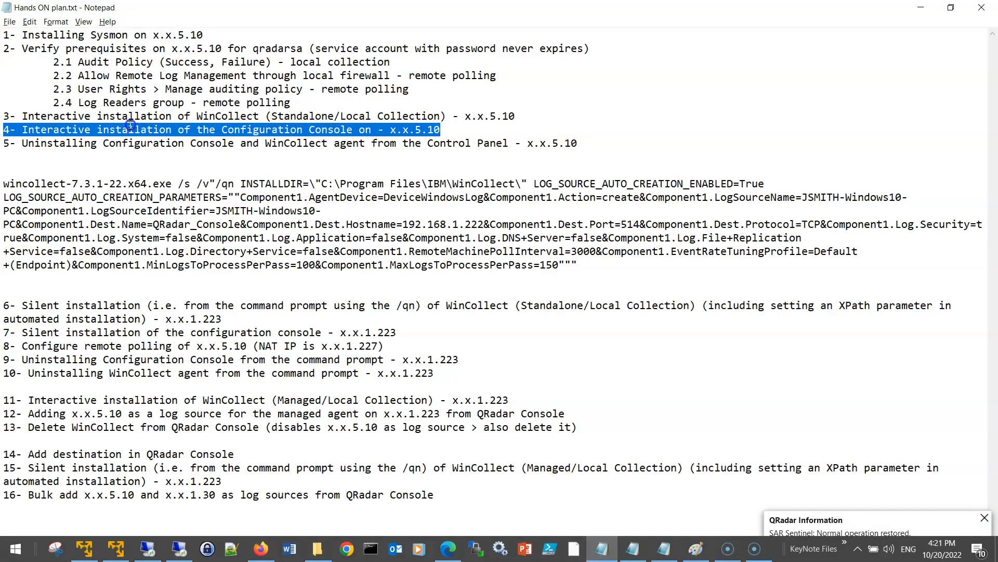
- Highlight step 5 of Hands ON plan.txt, the uninstall step, then return to the remote console
click(328, 130)
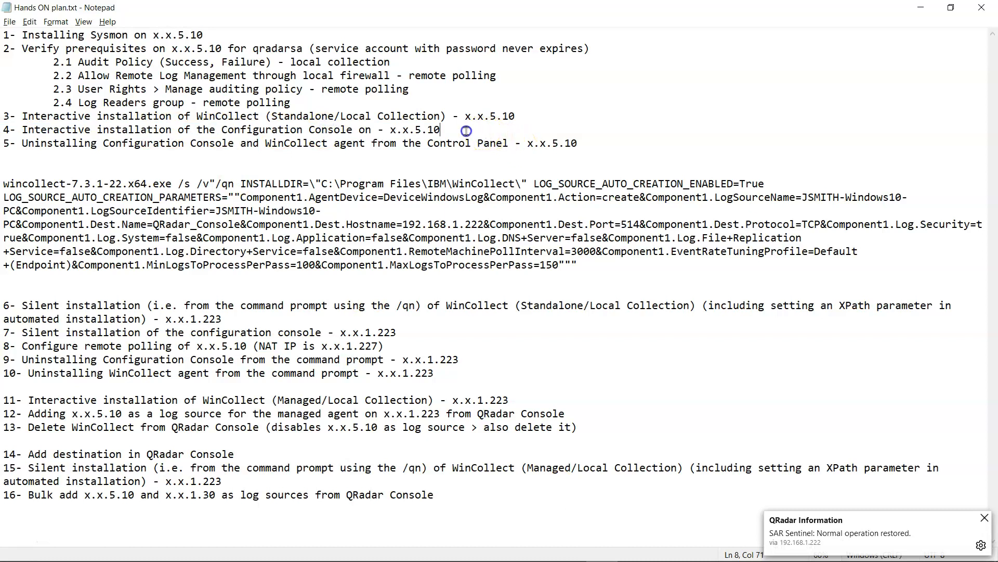
drag(4, 144, 639, 147)
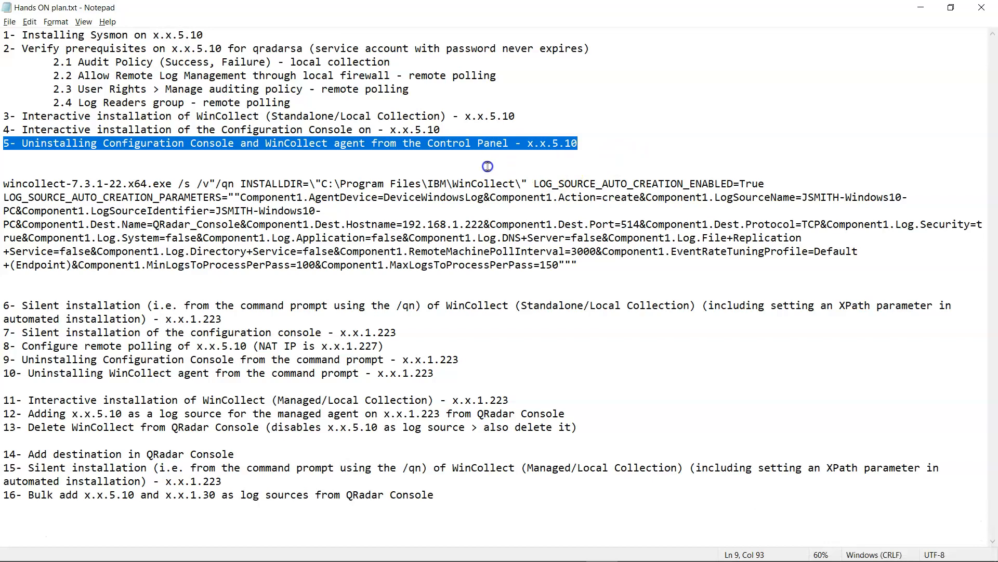
mouse_move(287, 545)
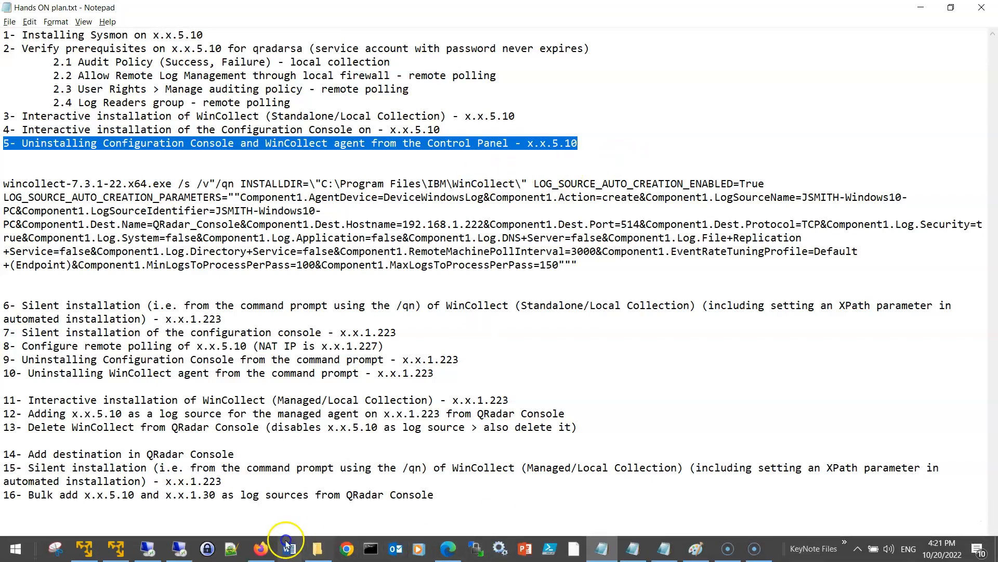
click(180, 548)
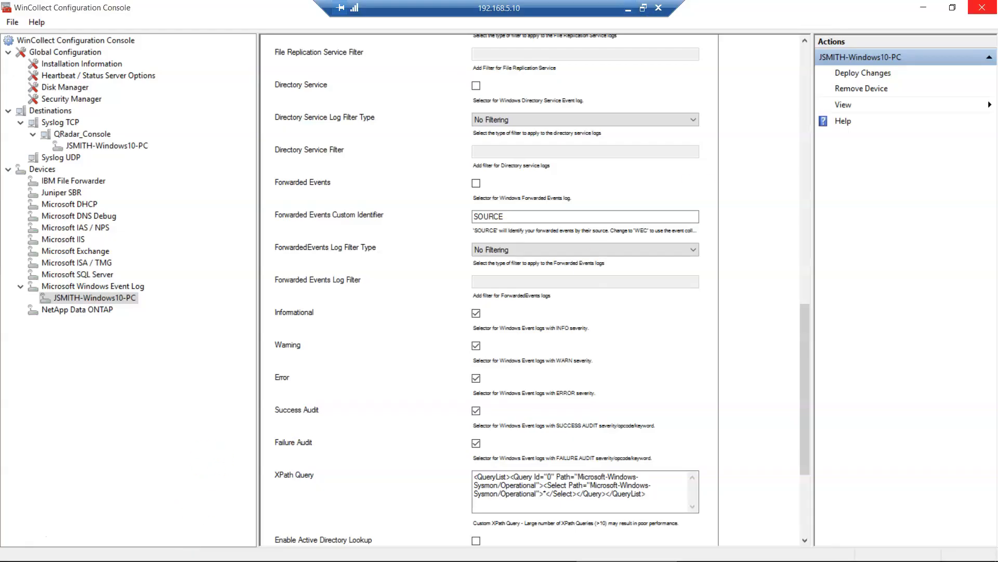
- Close the Configuration Console, open Control Panel, search 'pro', and go to Uninstall a program
click(975, 10)
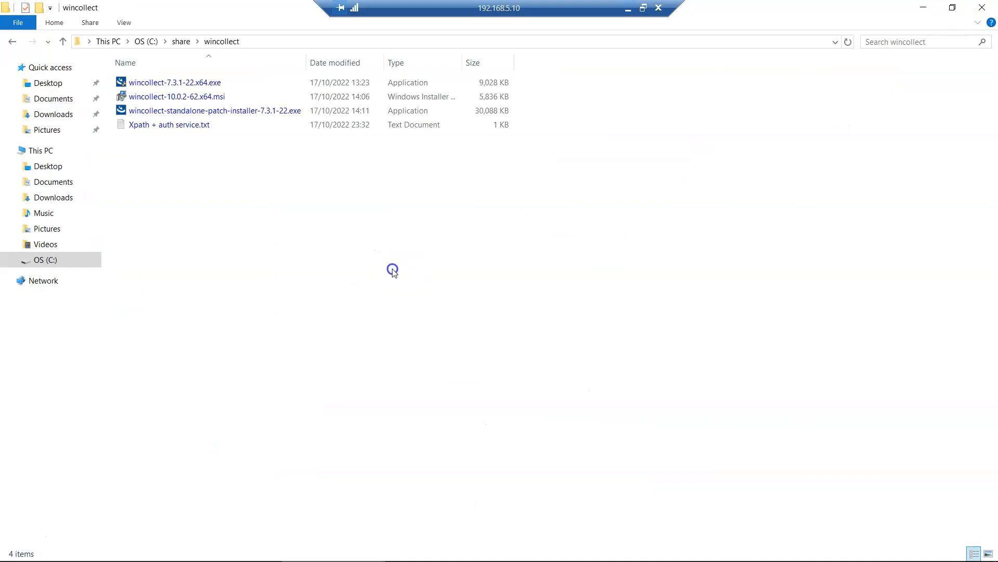
key(super)
text(control)
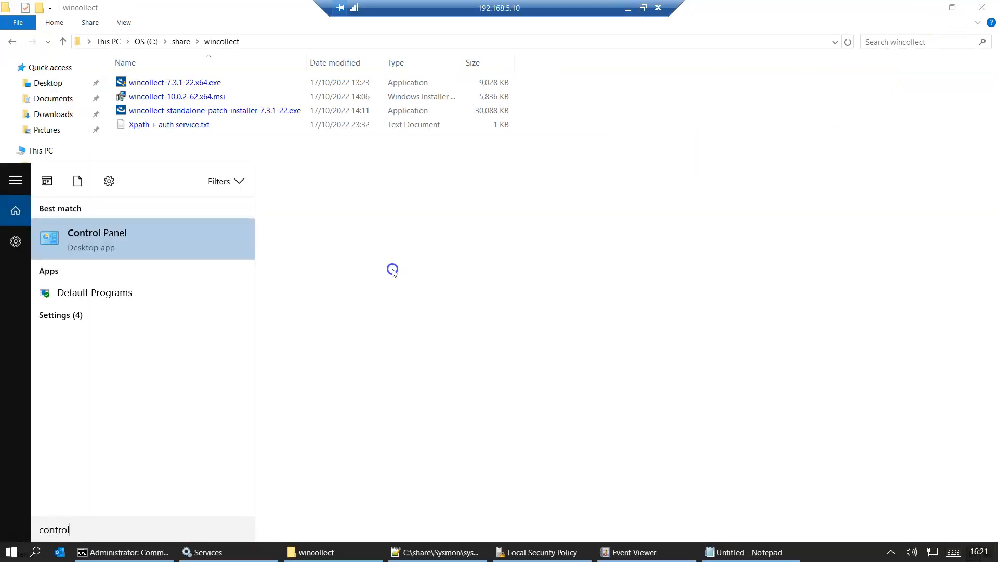
key(Return)
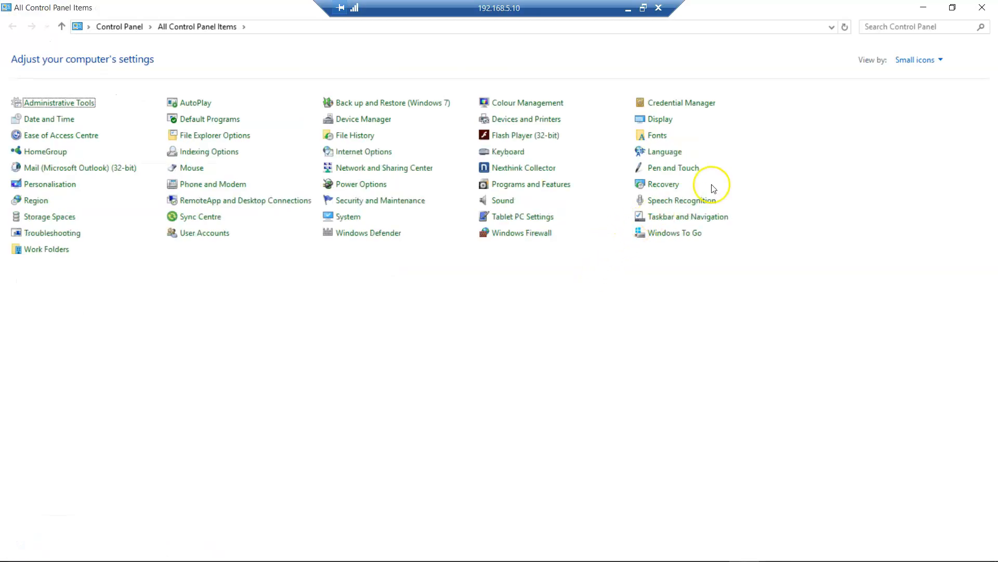
click(877, 29)
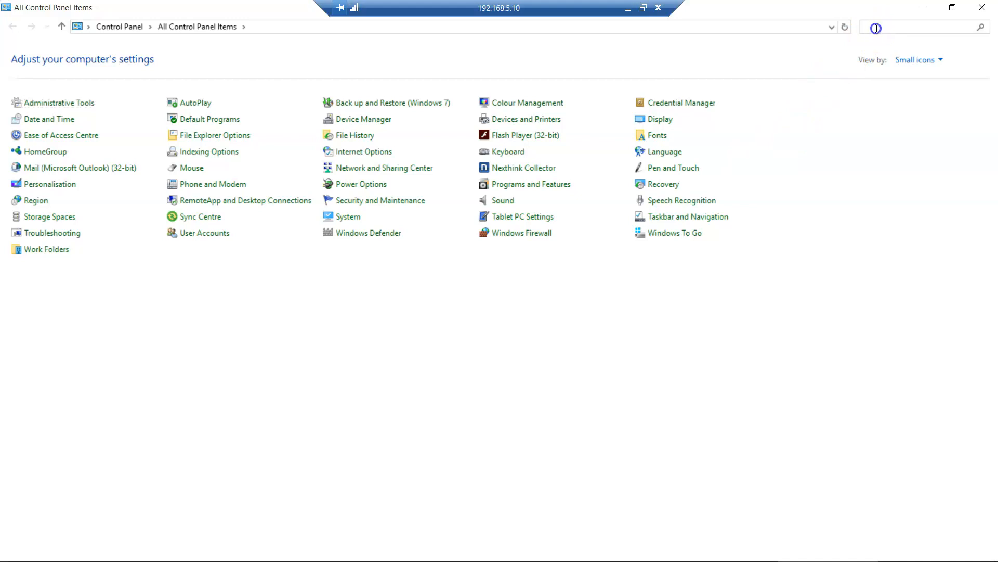
text(pro)
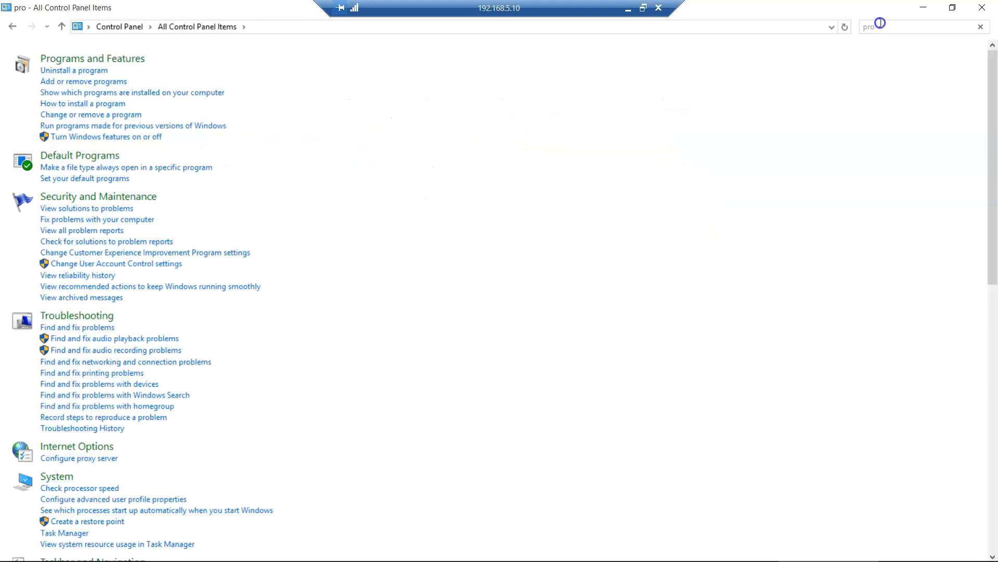
click(73, 70)
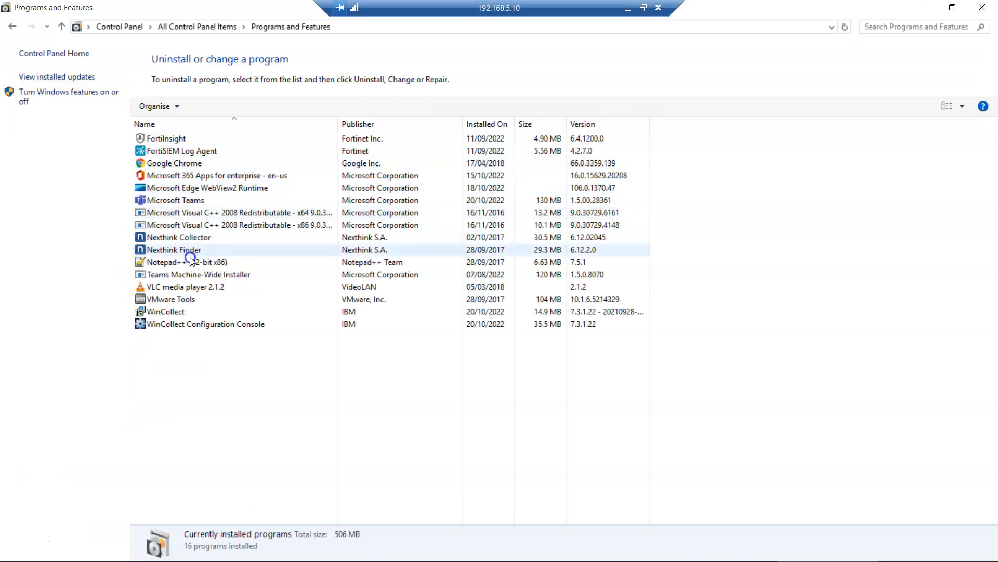
- Remove WinCollect Configuration Console in Programs and Features, approving the confirmation and UAC prompt
click(189, 324)
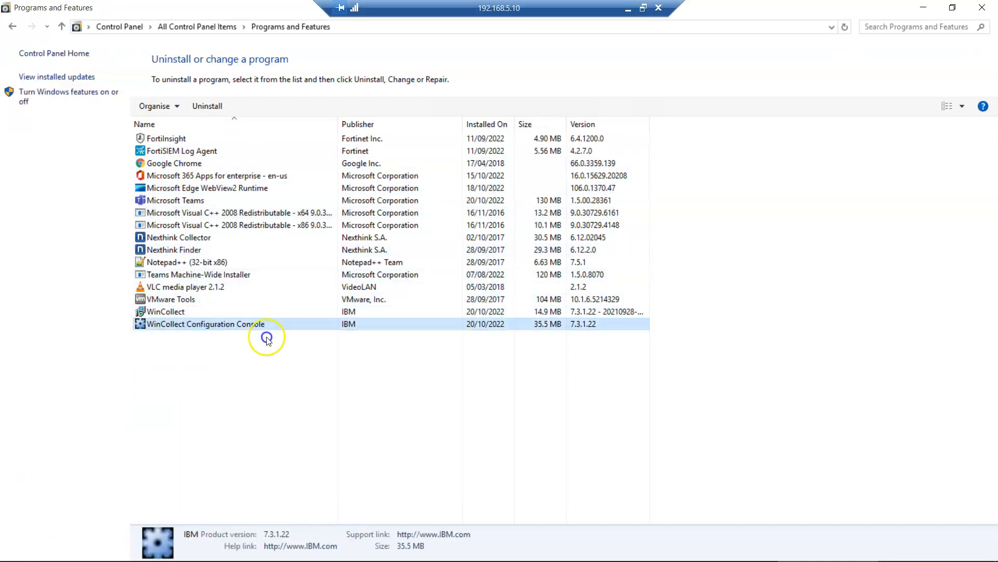
right_click(209, 327)
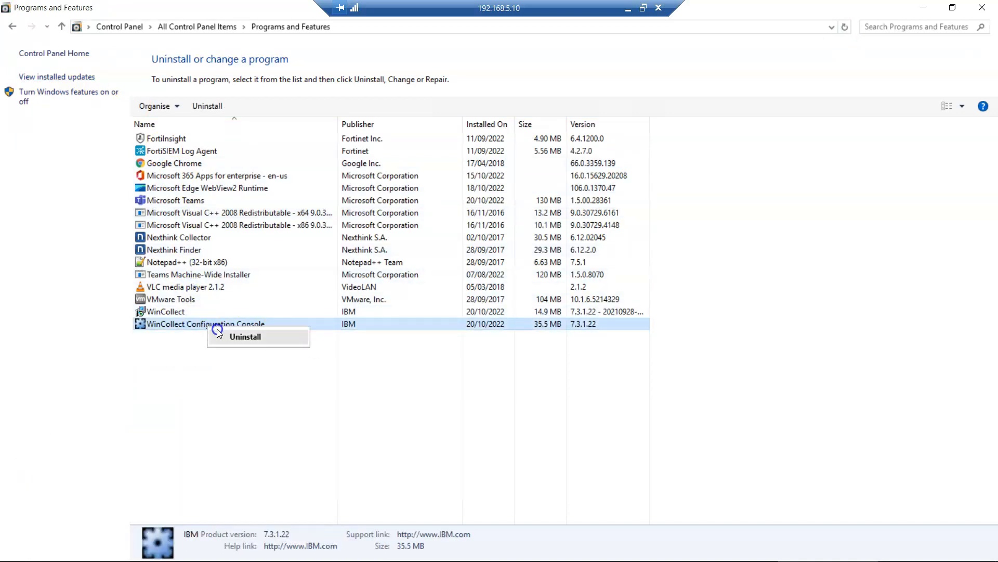
click(571, 285)
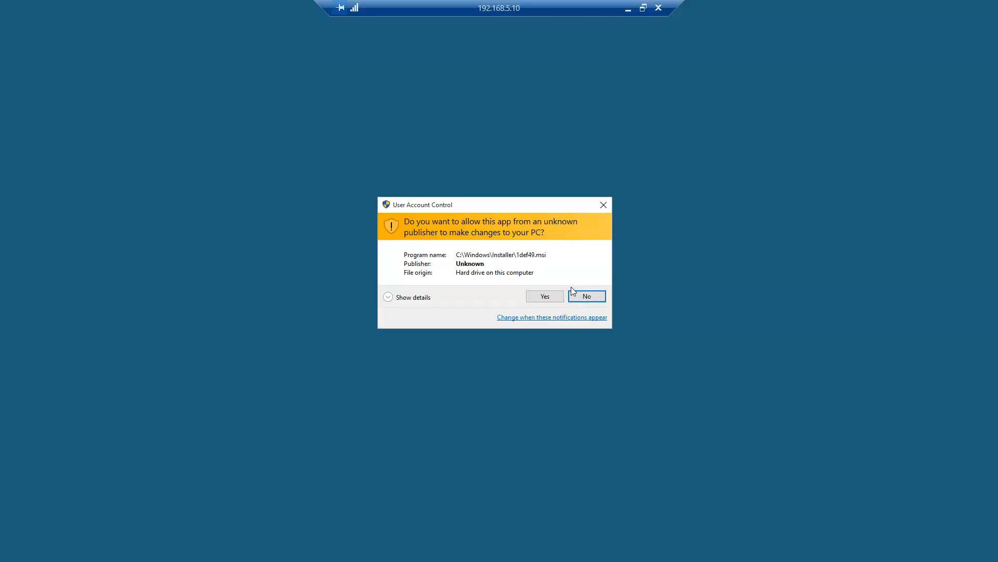
click(543, 293)
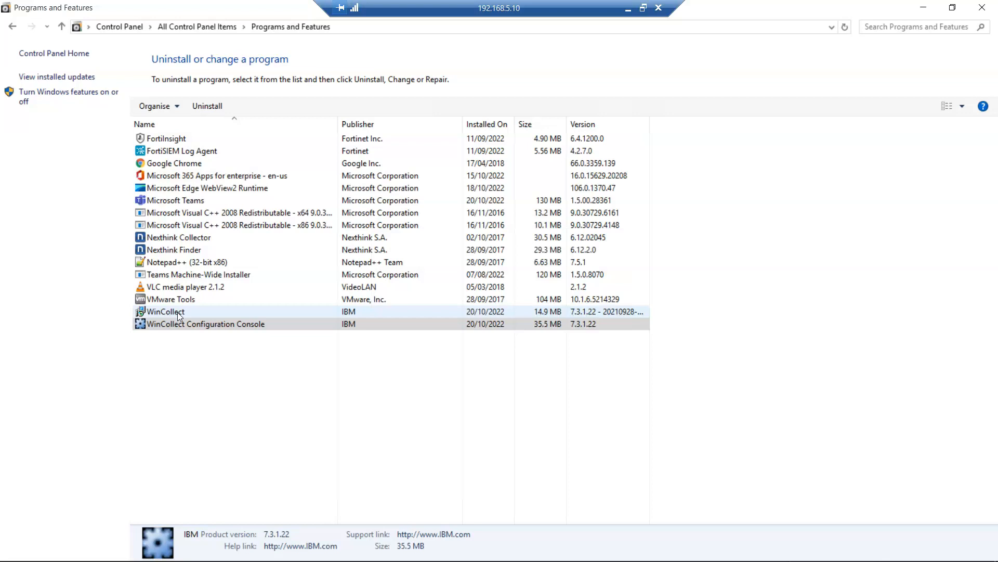
- Start uninstalling the WinCollect agent, confirming removal and the UAC prompt
right_click(177, 312)
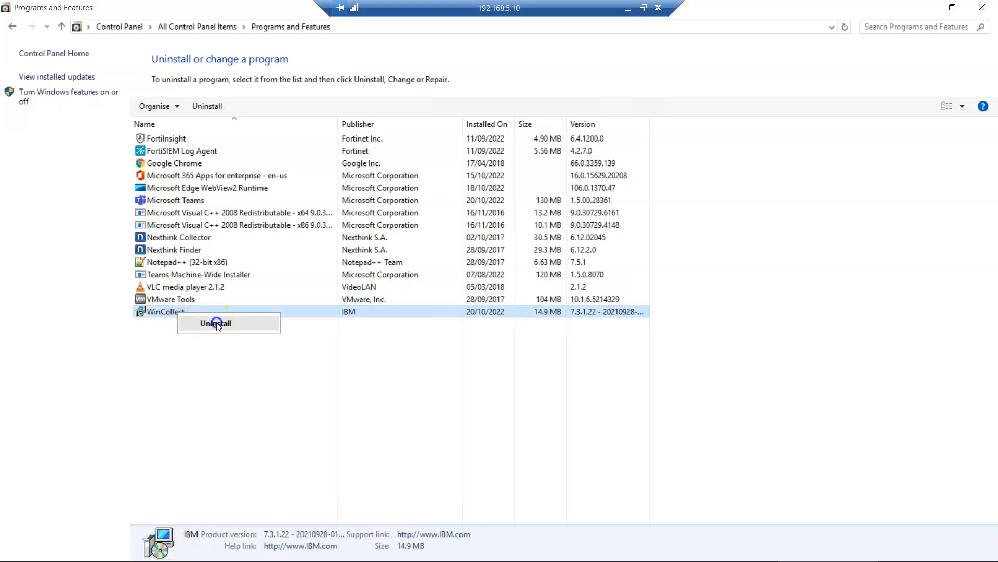
click(216, 323)
click(574, 286)
click(554, 299)
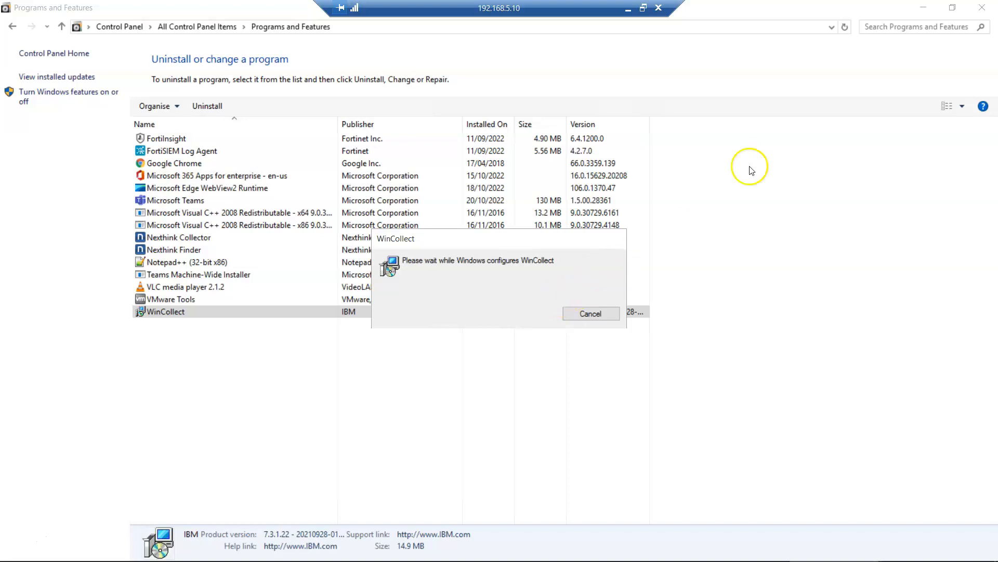
- Minimise the open windows and let setup try to close WinCollect automatically
click(923, 8)
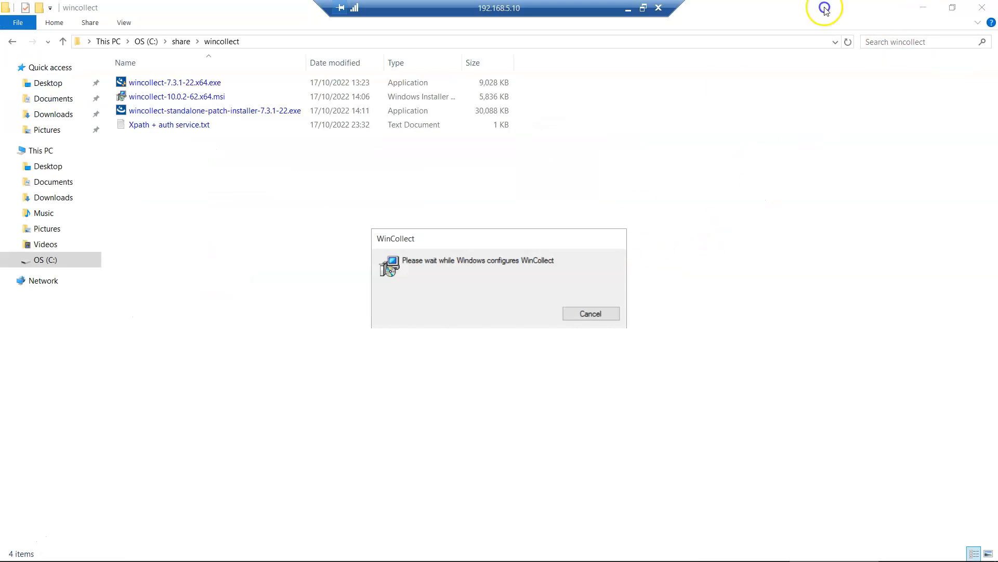
click(923, 8)
click(926, 9)
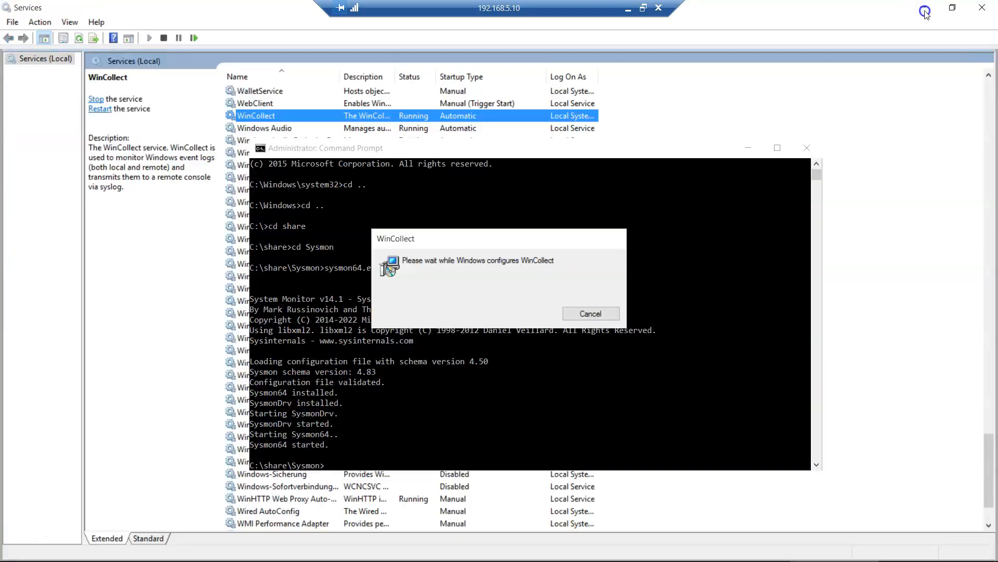
click(925, 10)
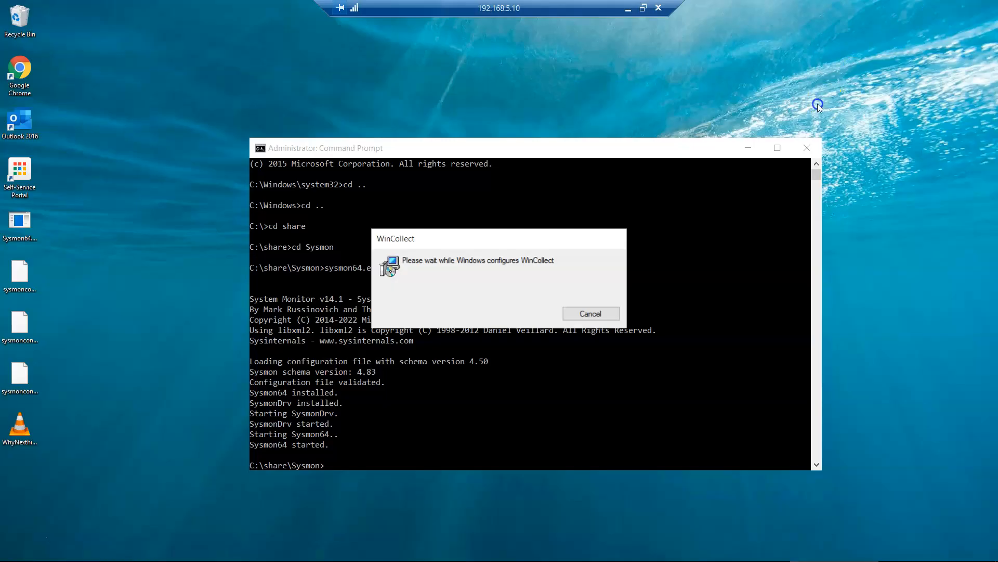
click(748, 149)
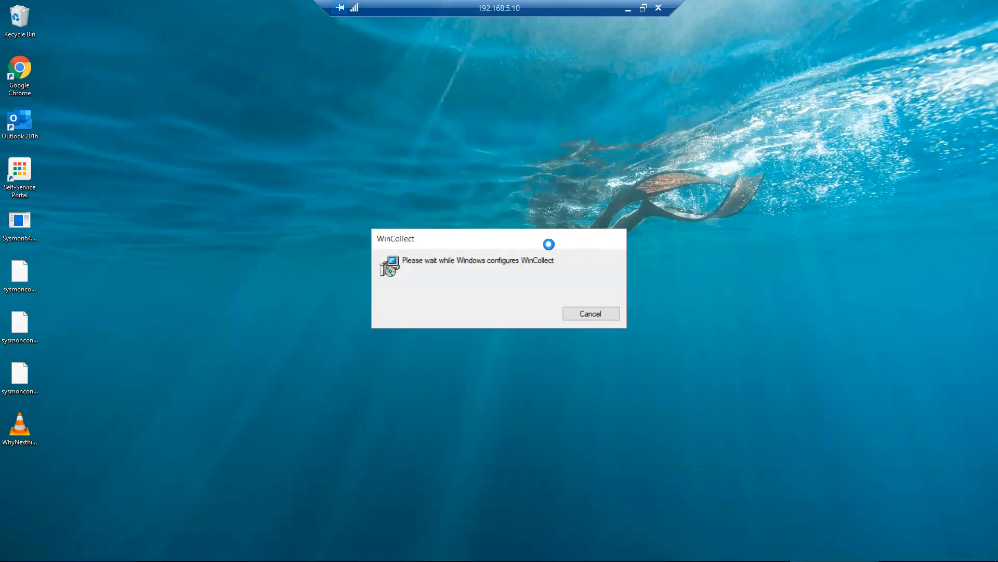
mouse_move(519, 559)
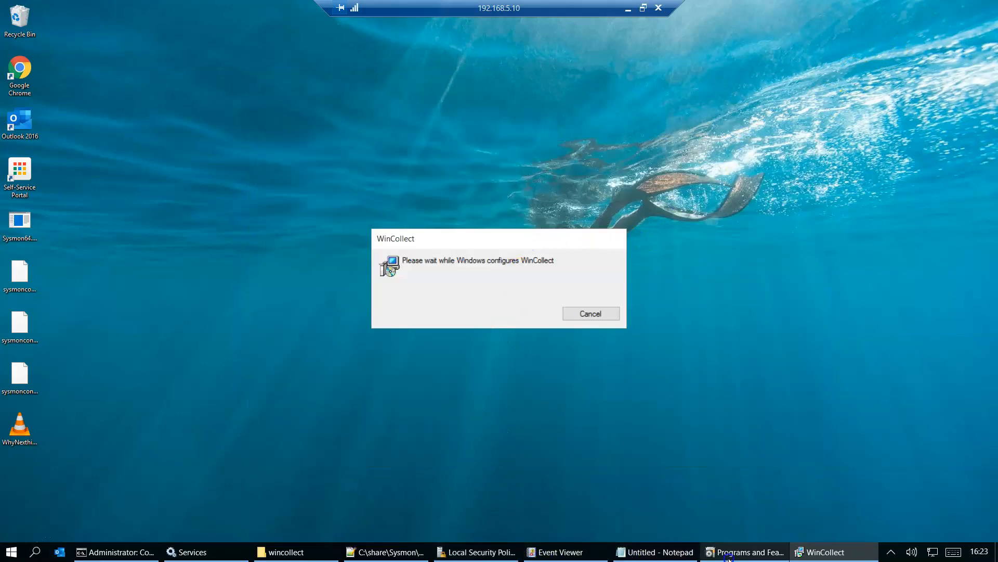
click(552, 367)
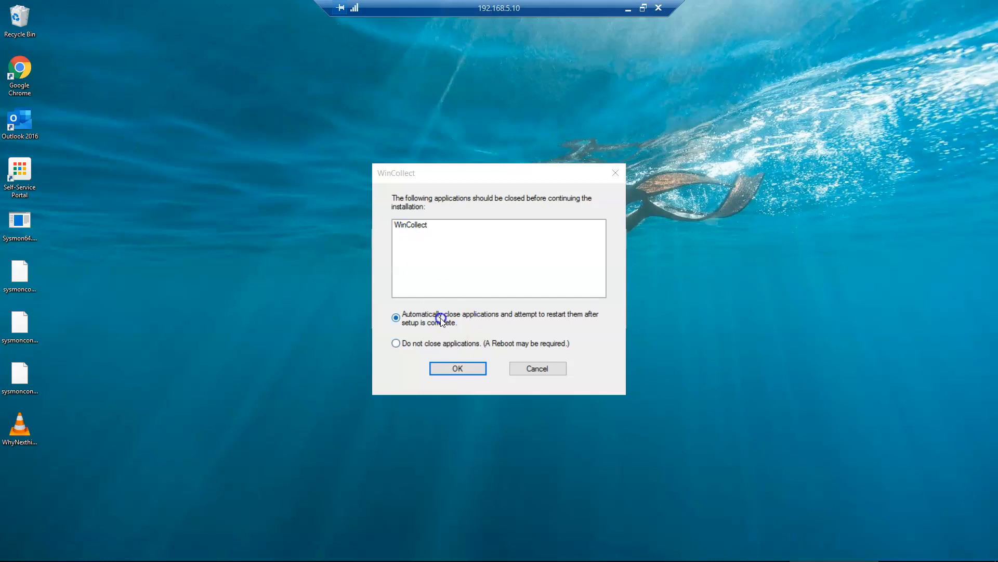
click(444, 369)
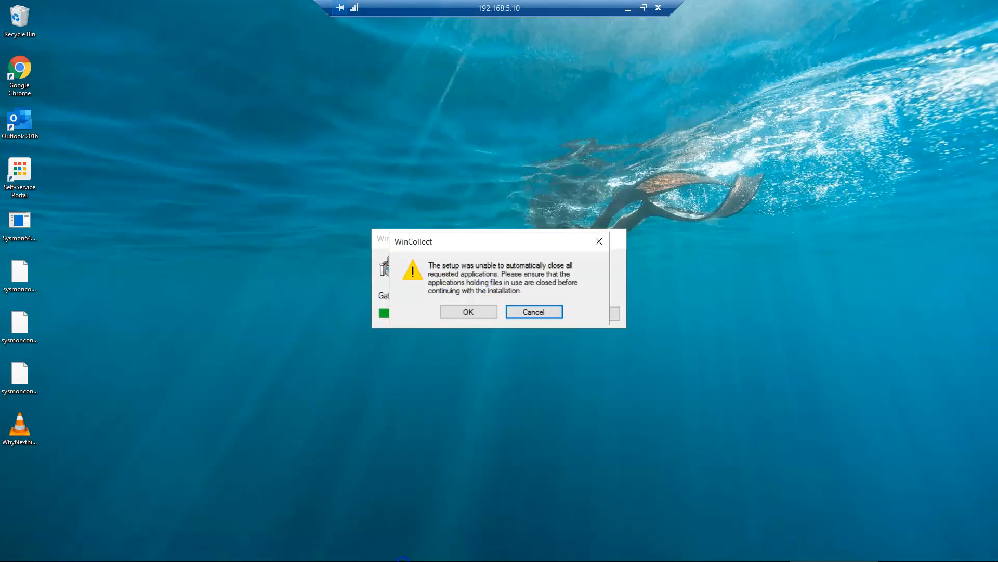
- Stop the WinCollect service, finish the uninstall, and refresh Services to confirm it is gone
click(193, 552)
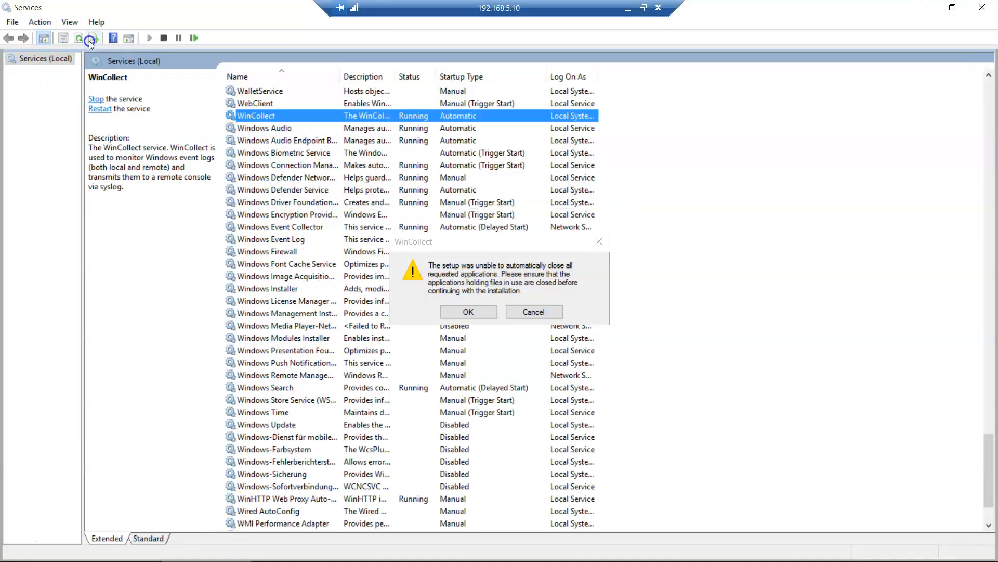
right_click(280, 125)
click(298, 143)
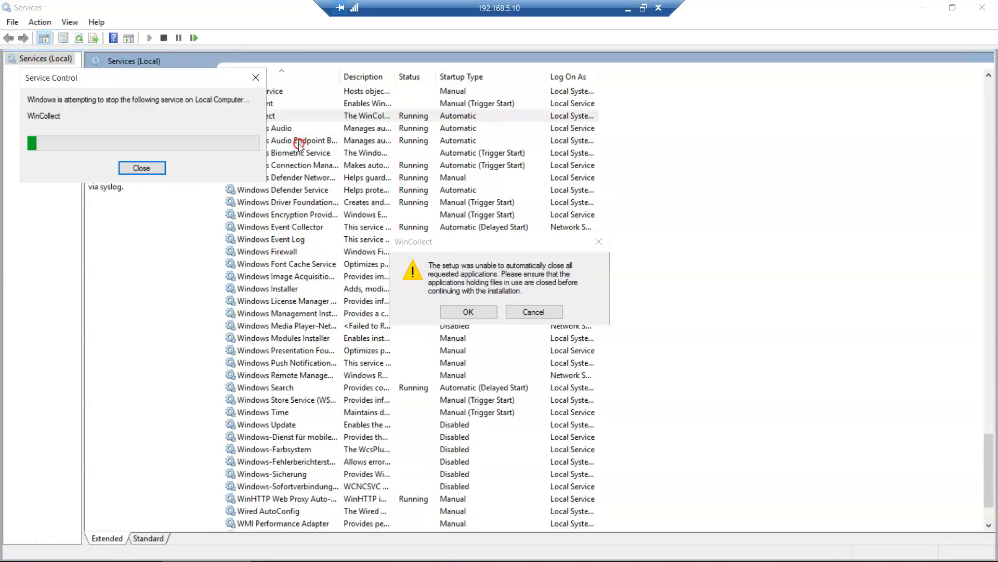
click(142, 169)
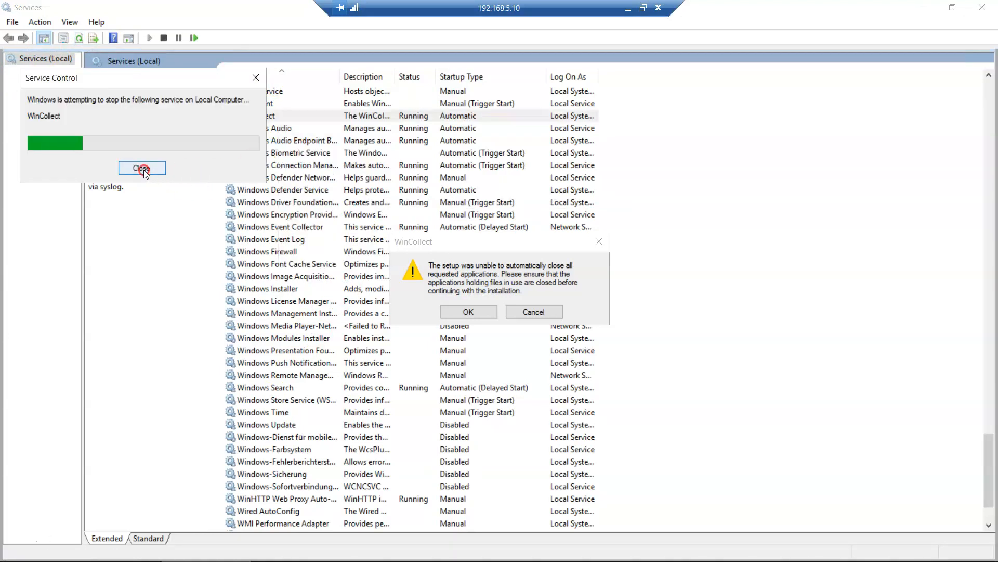
click(462, 310)
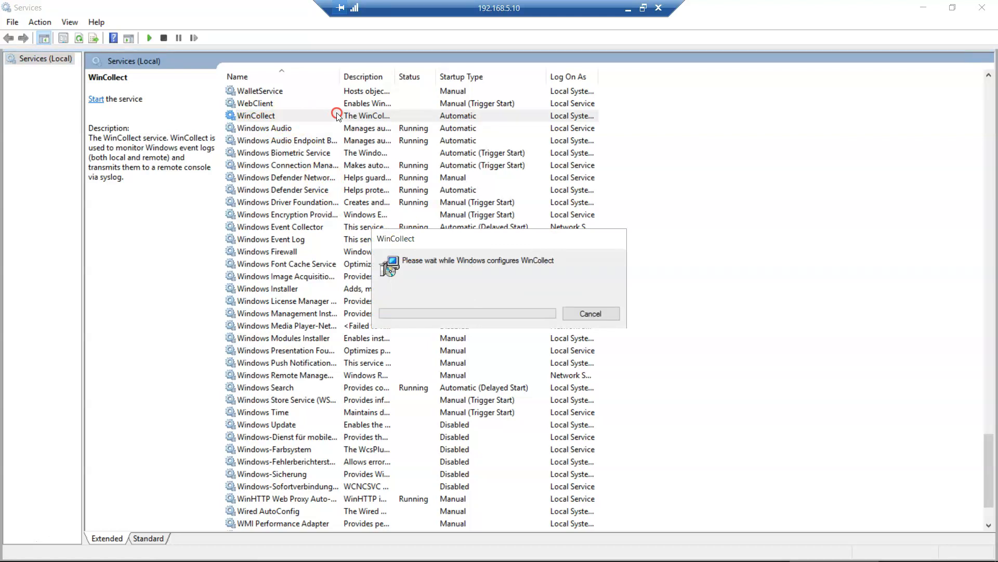
click(79, 38)
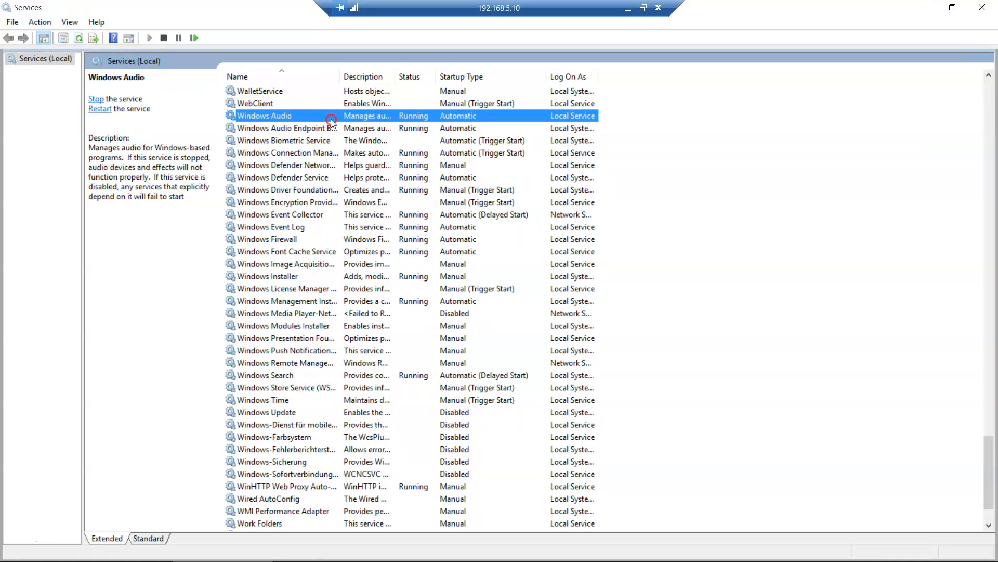
click(628, 9)
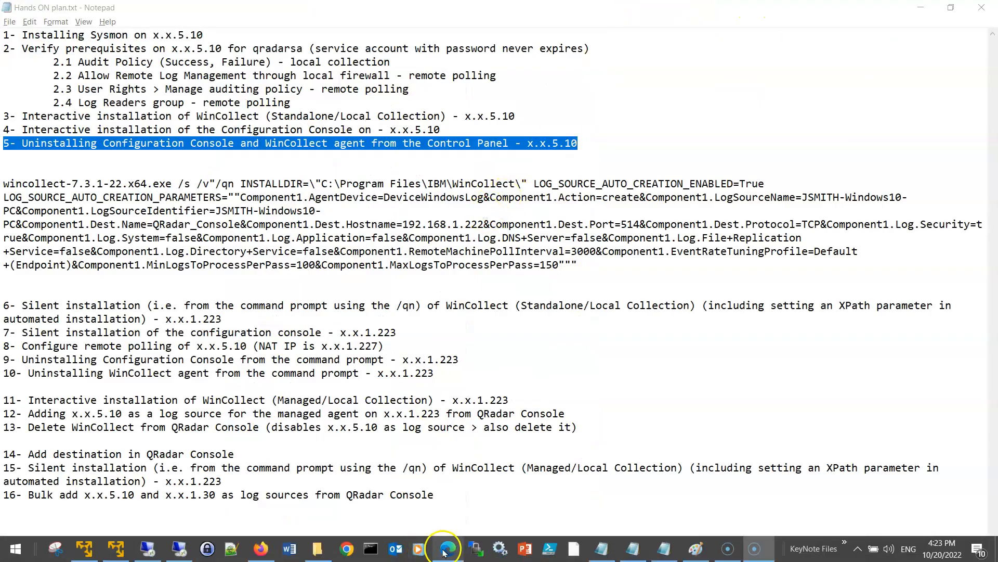
- In QRadar Log Activity, scroll to the Payload column and read the top event from 192.168.1.227
click(261, 548)
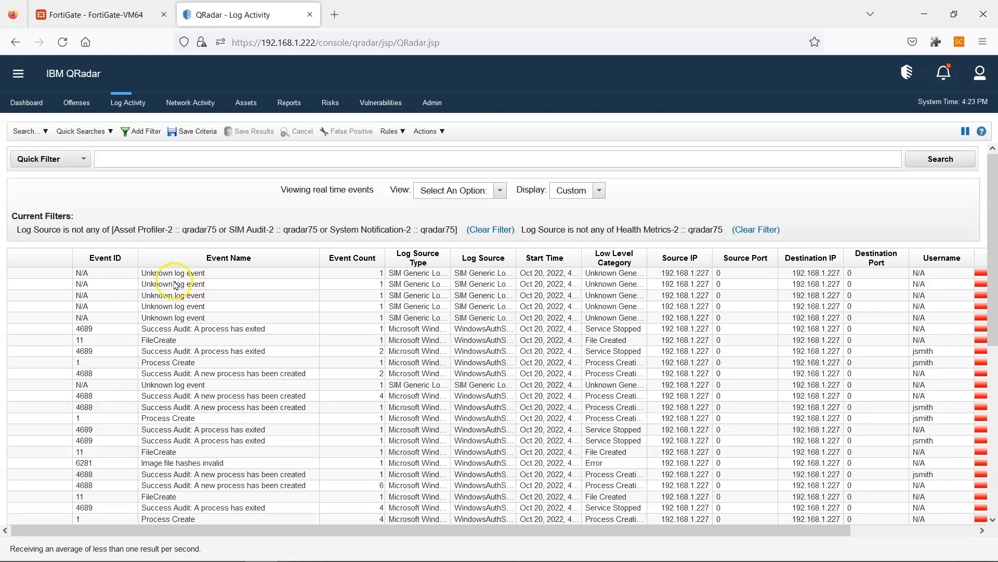
drag(447, 530, 572, 532)
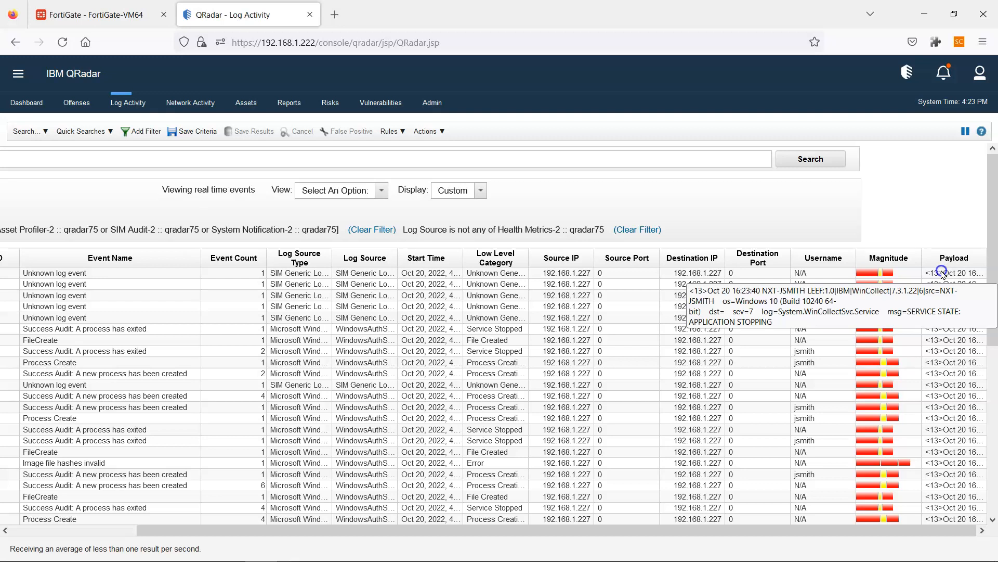
drag(691, 531, 462, 534)
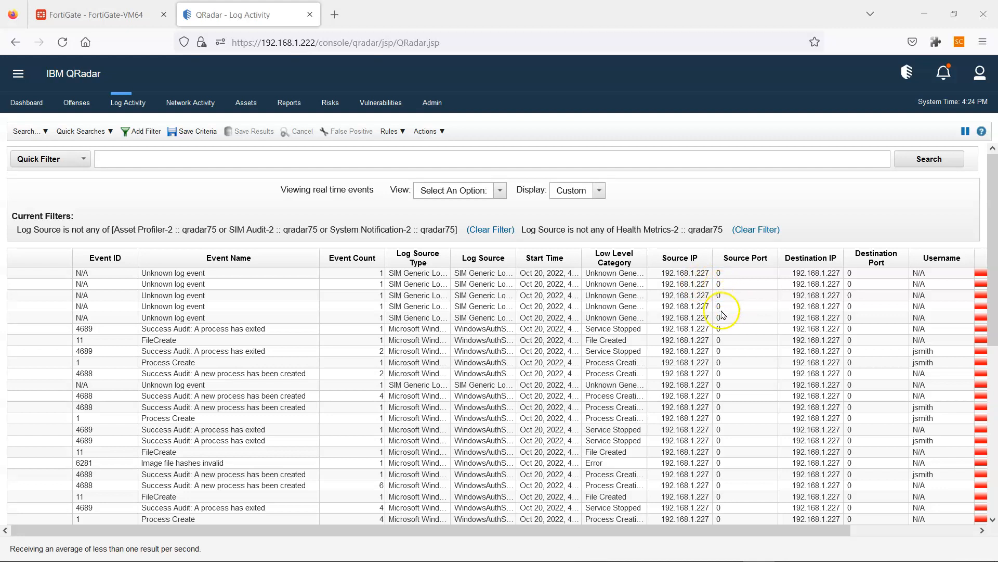
right_click(691, 308)
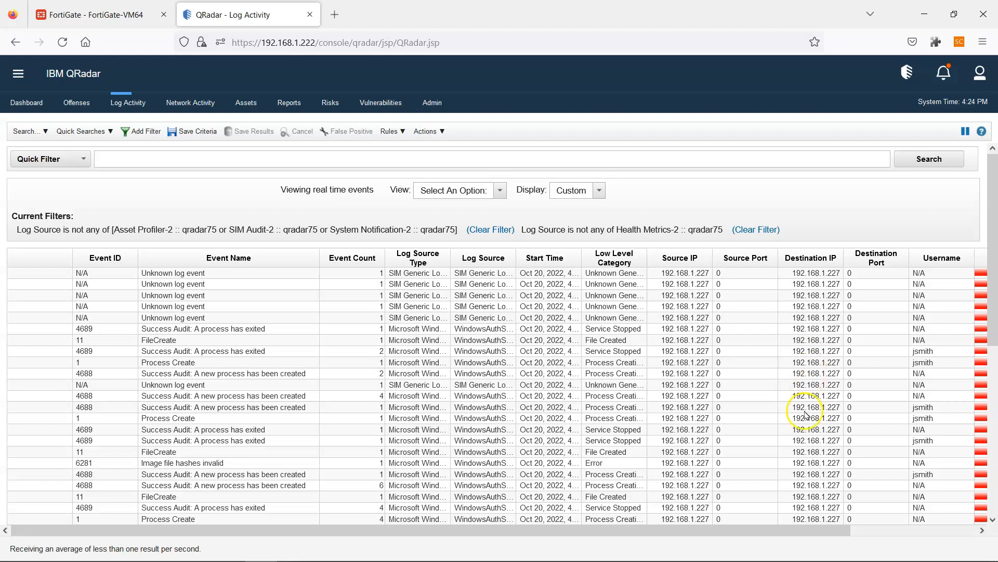
mouse_move(760, 552)
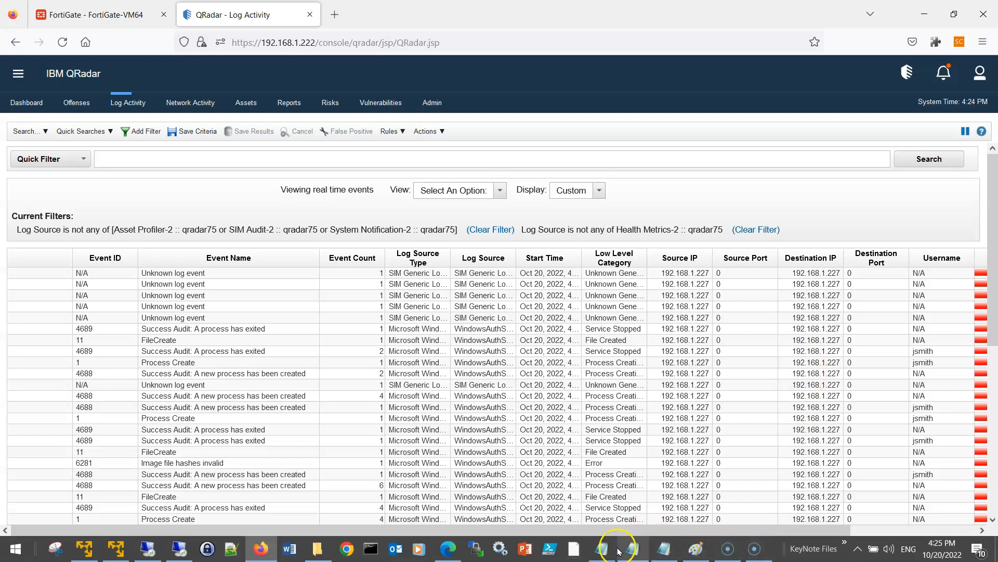
click(662, 547)
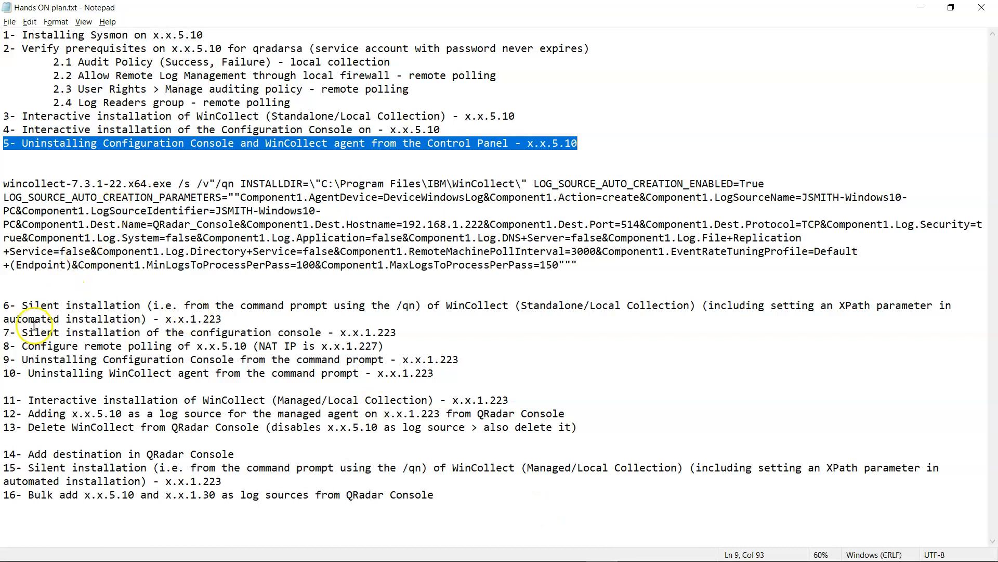
- Highlight item 6 in Hands ON plan.txt, the silent WinCollect install on x.x.1.223
drag(4, 305, 224, 318)
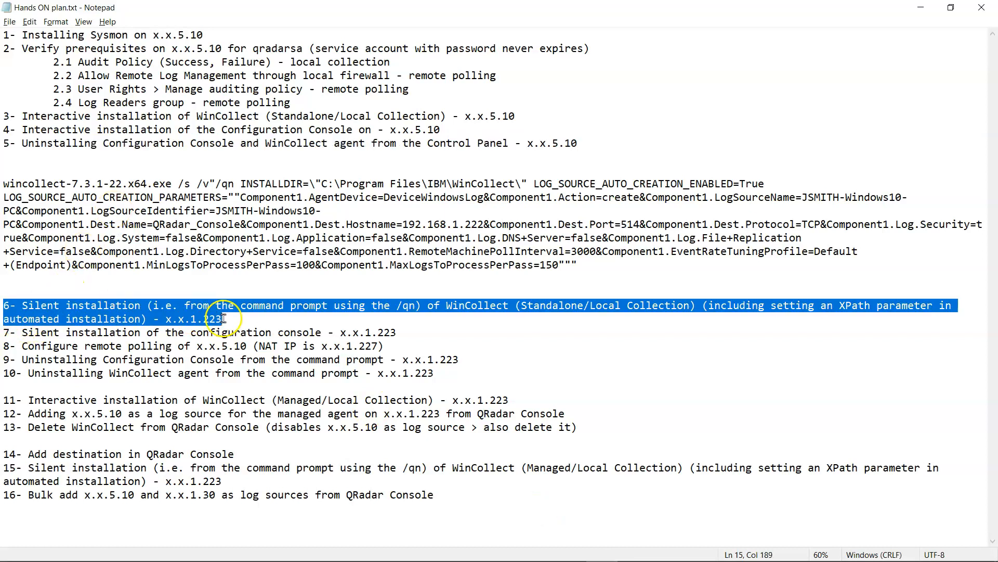
drag(598, 266, 9, 171)
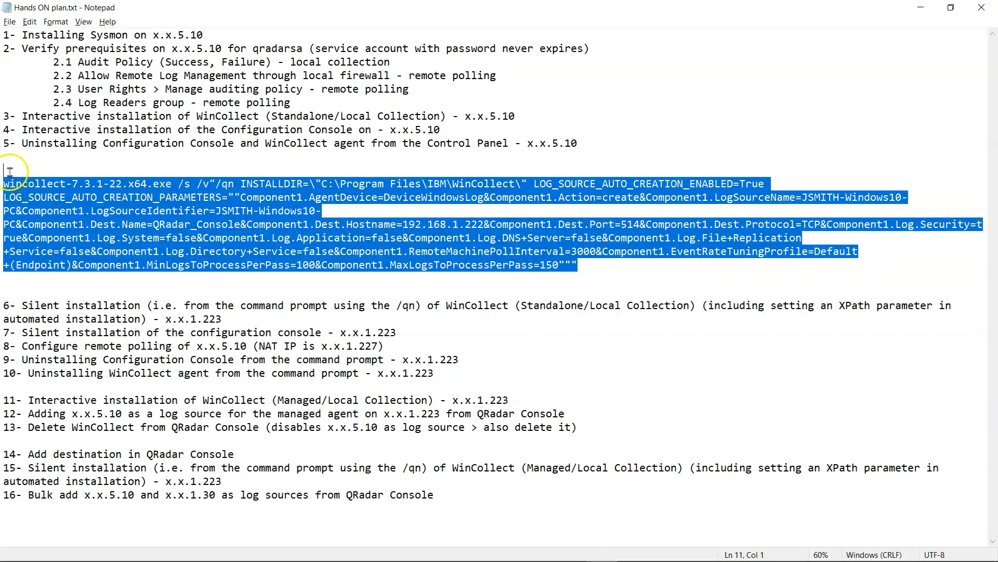
drag(4, 305, 204, 347)
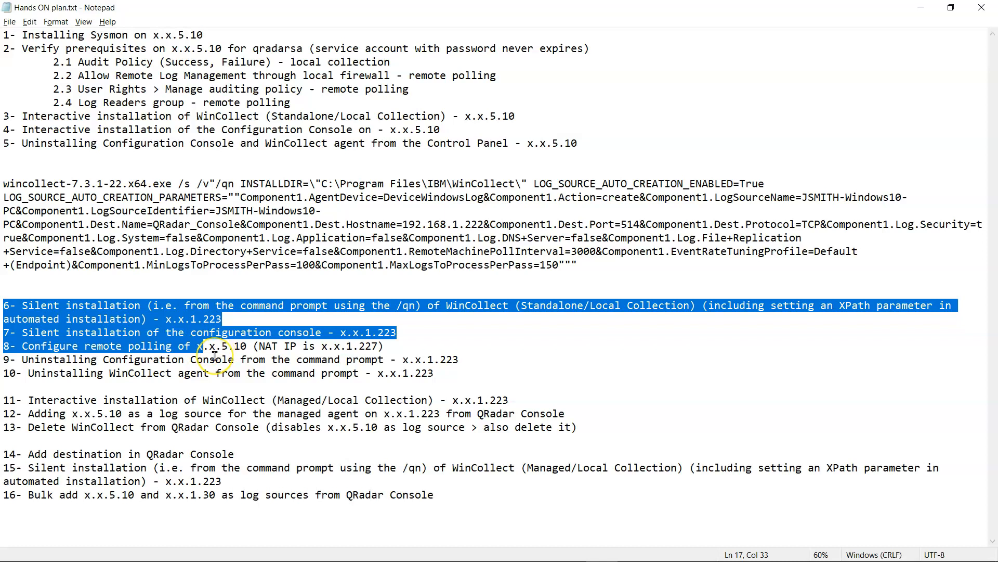
click(214, 321)
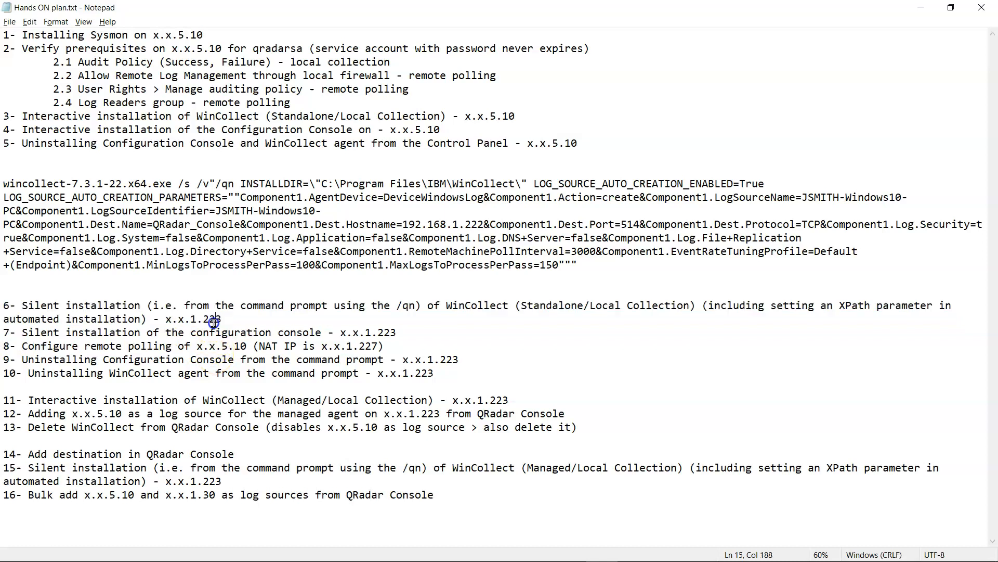
drag(244, 345, 211, 347)
drag(225, 321, 11, 306)
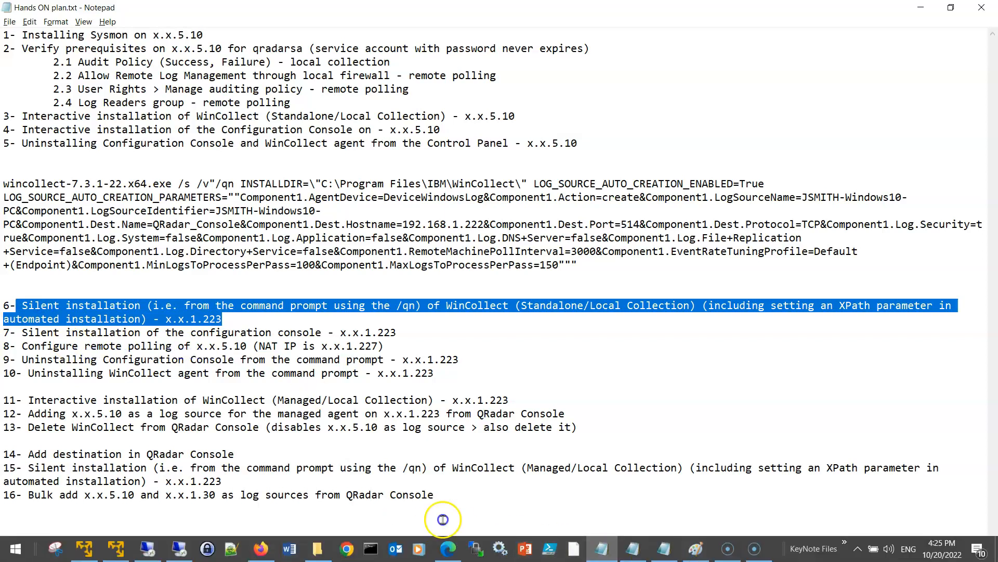
click(696, 548)
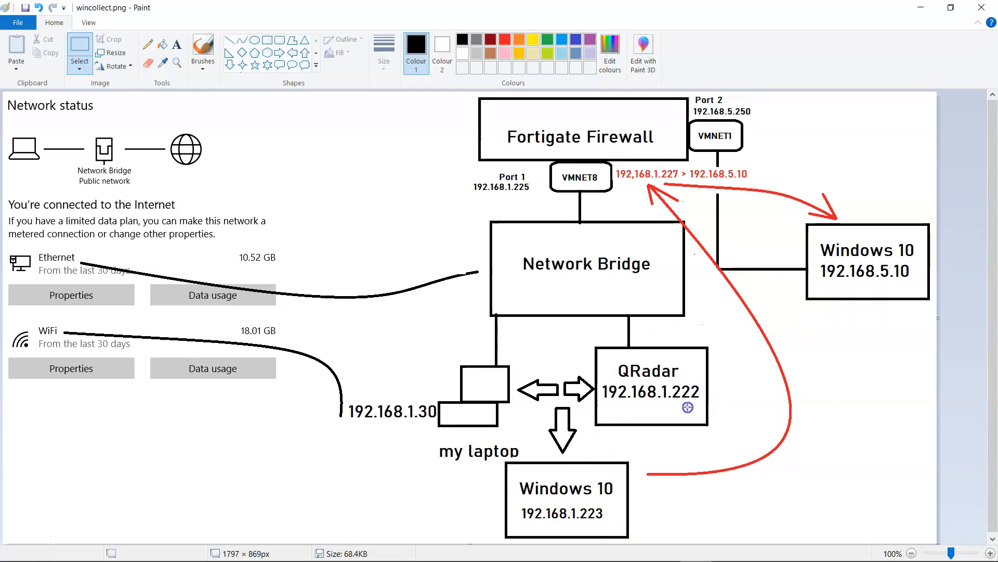
- Draw a trial box and connector beside VMNET1 in wincollect.png, then undo both
click(788, 448)
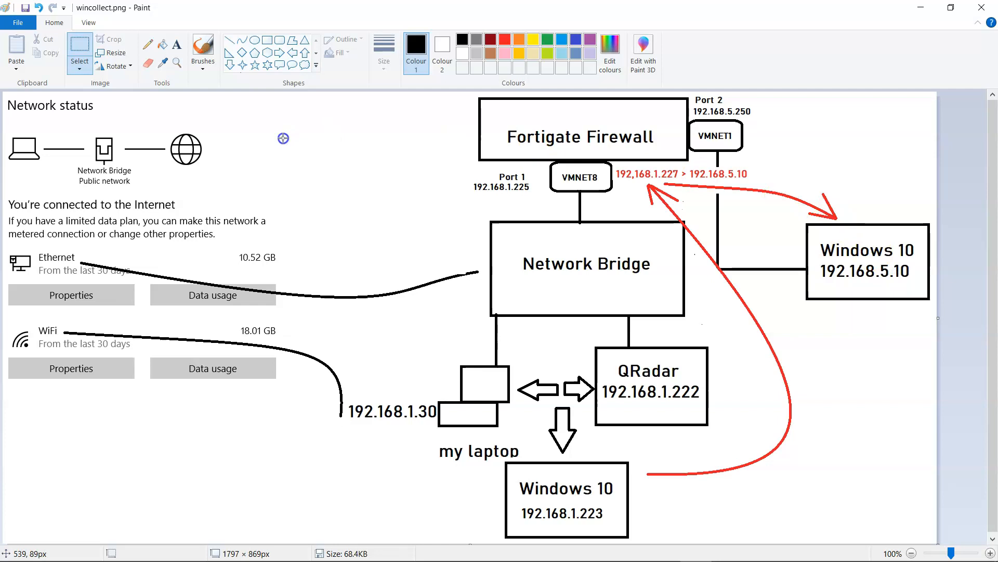
click(267, 40)
drag(789, 111, 918, 184)
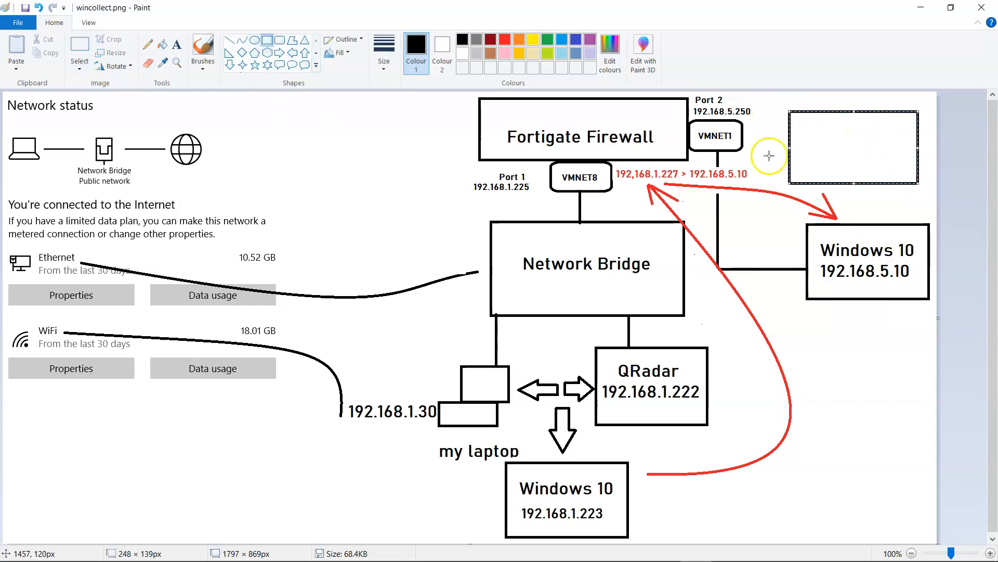
drag(739, 134, 789, 135)
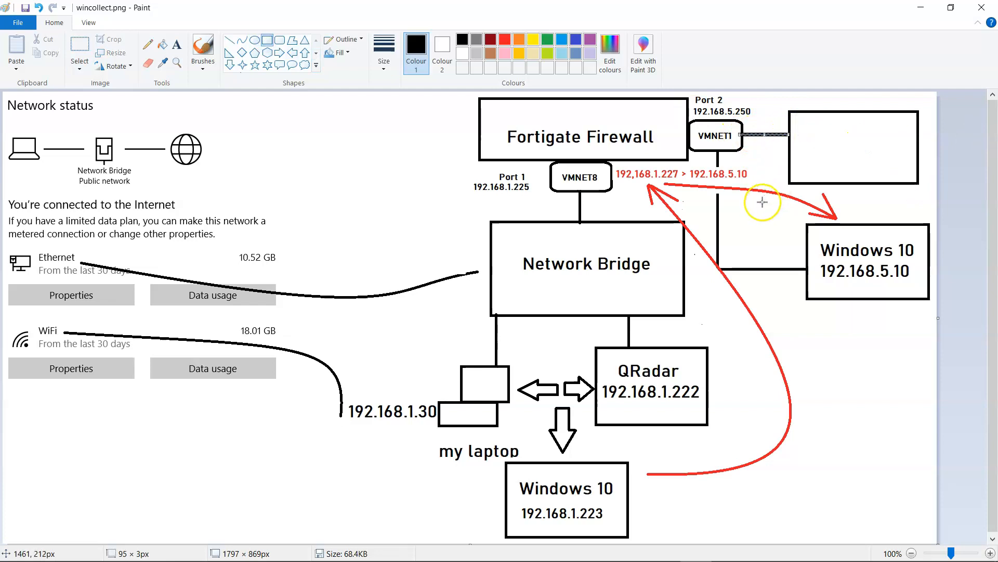
key(ctrl+z)
key(ctrl+z)
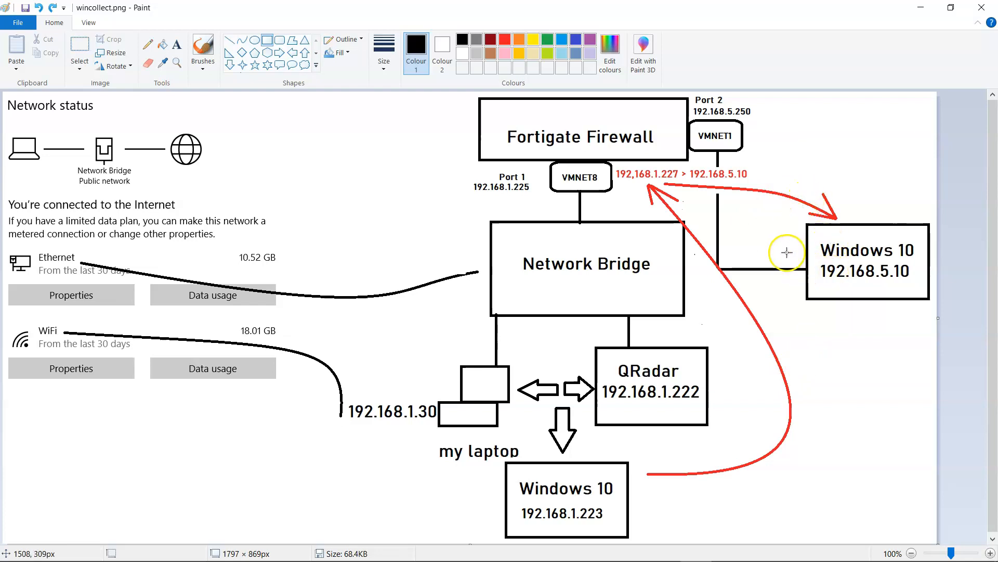
drag(613, 163, 765, 188)
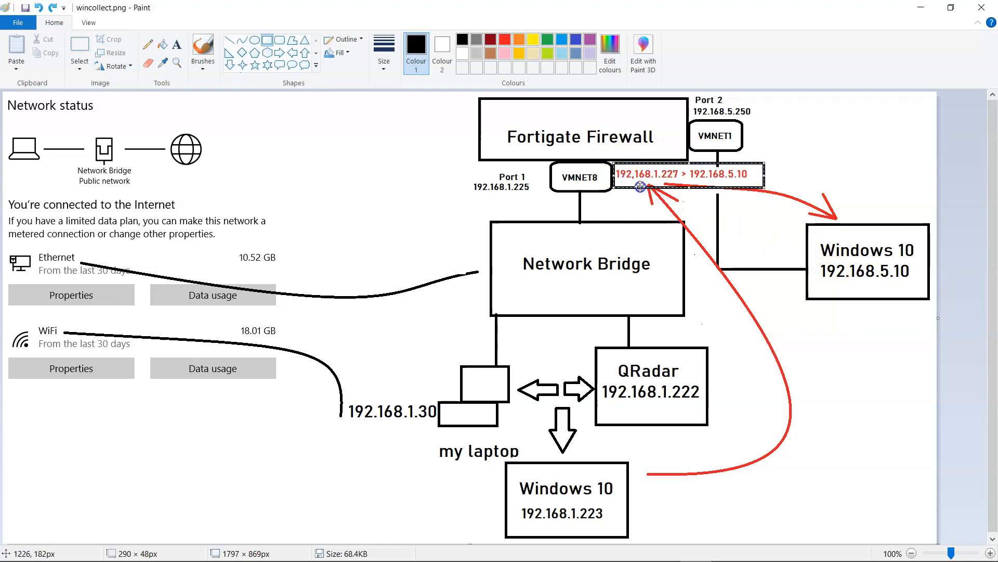
click(607, 184)
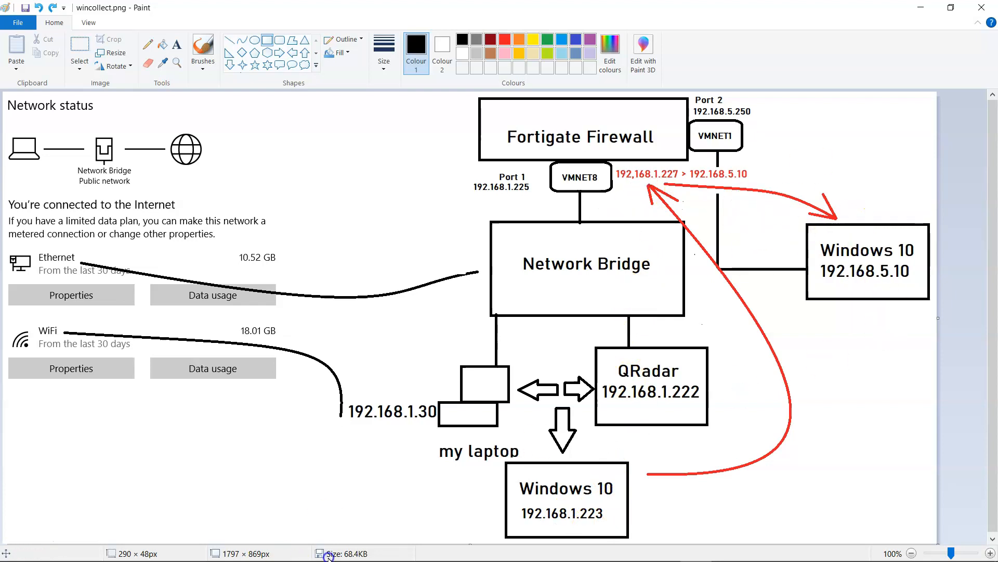
- Compare FortiGate's Virtual IPs, mapping 192.168.1.227 to 192.168.5.10, against the network diagram
mouse_move(341, 557)
click(258, 553)
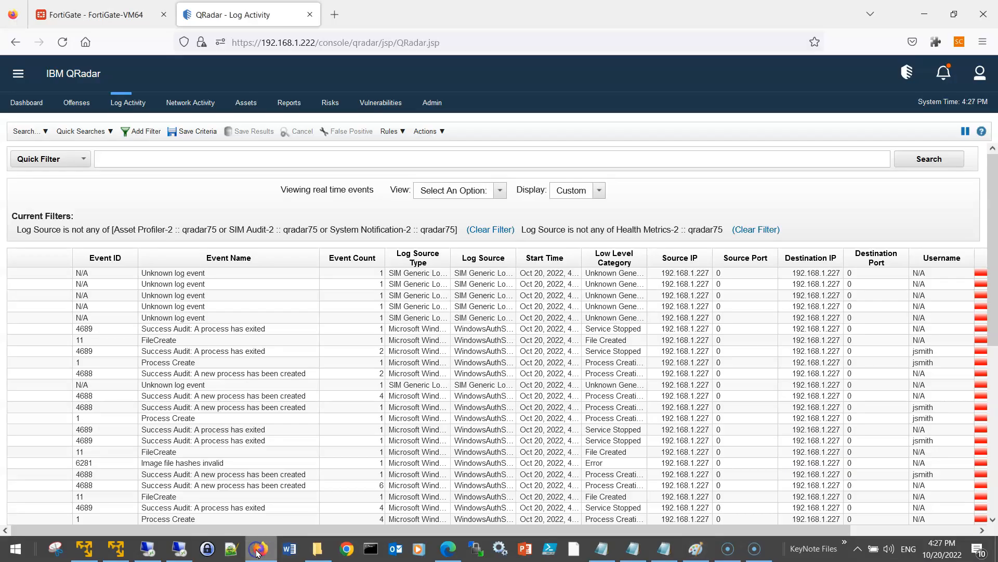
click(111, 13)
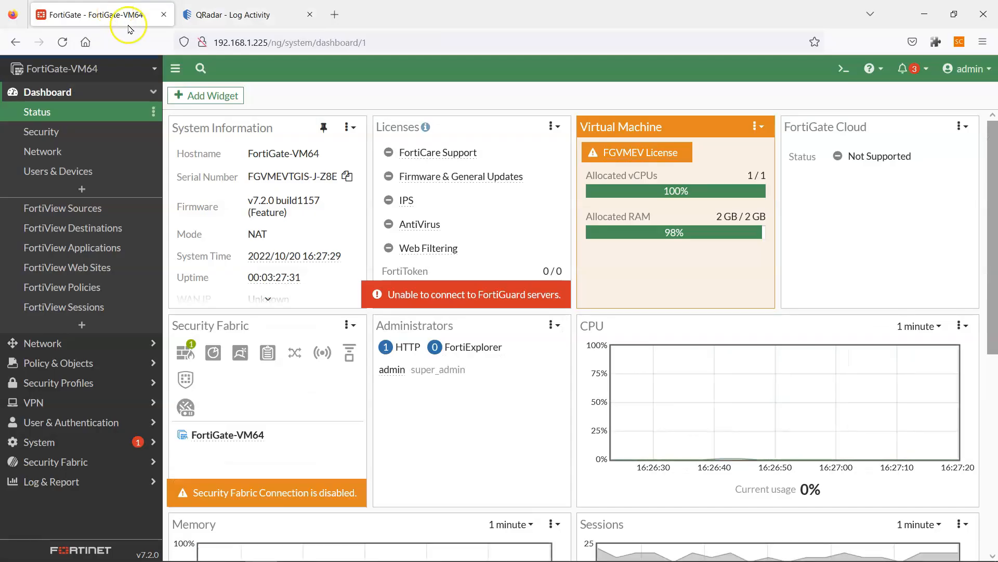
click(82, 363)
click(68, 269)
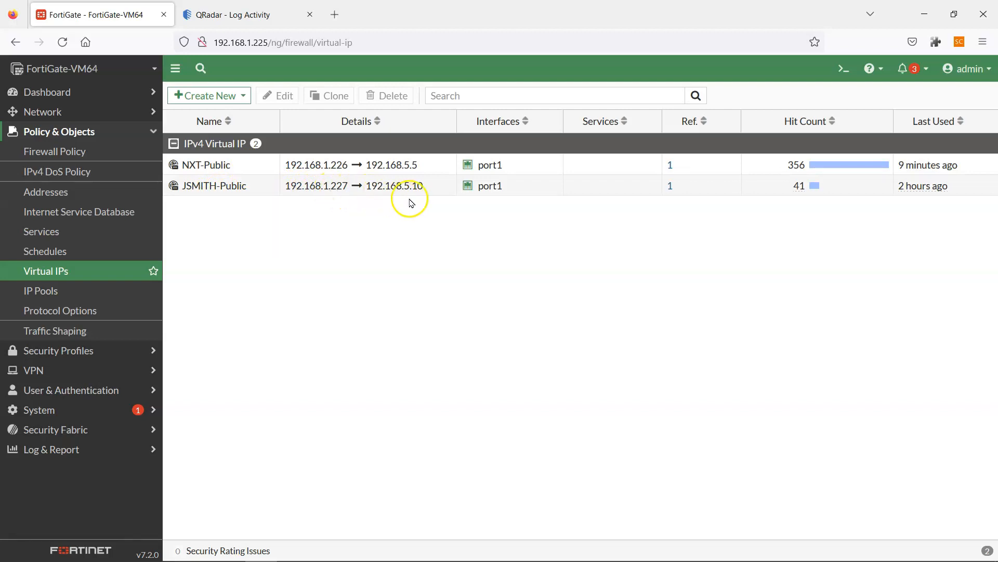
key(alt+Tab)
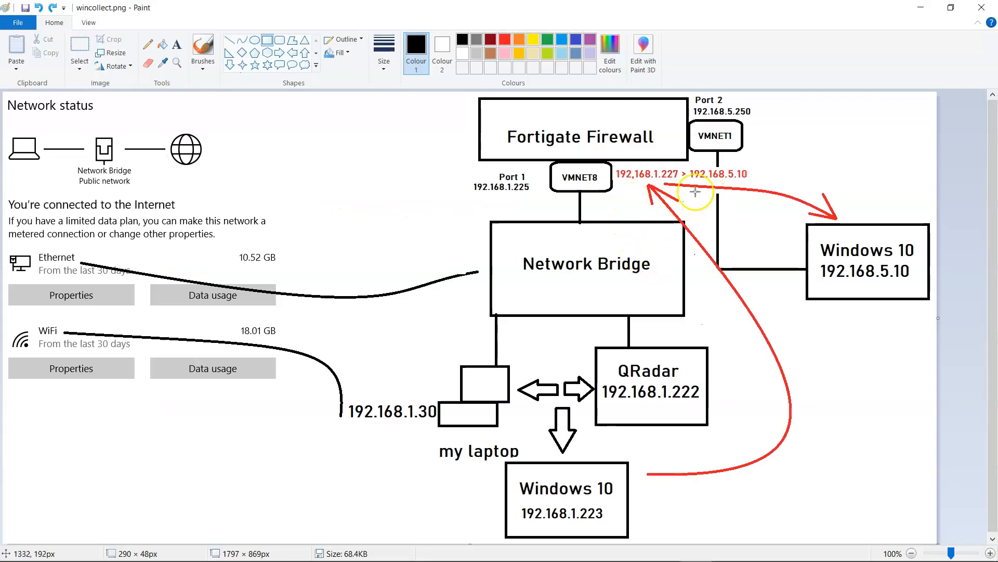
key(alt+Tab)
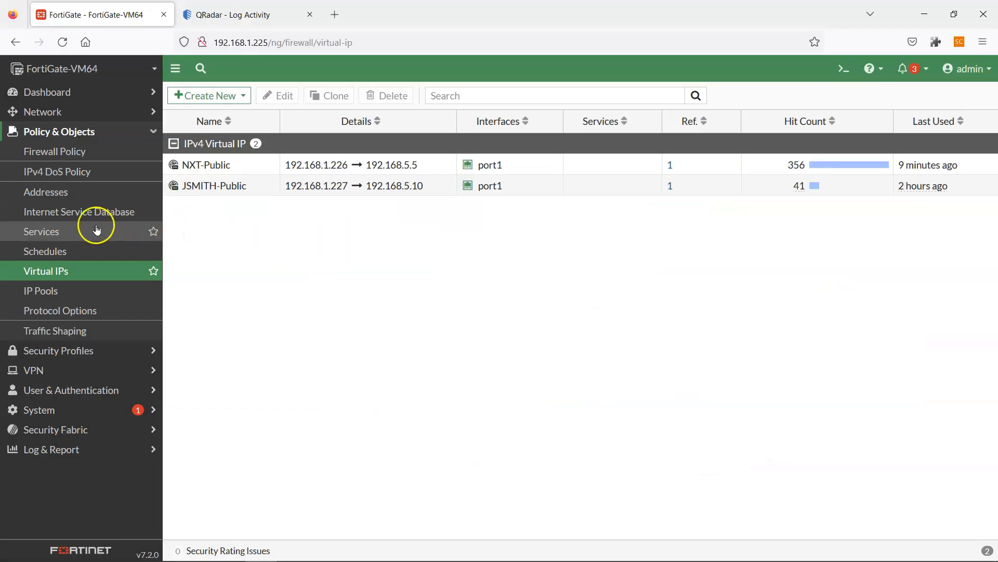
- Compare the Firewall Policy ACCEPT rules for port1→port2 and port2→port1 with the diagram
click(72, 157)
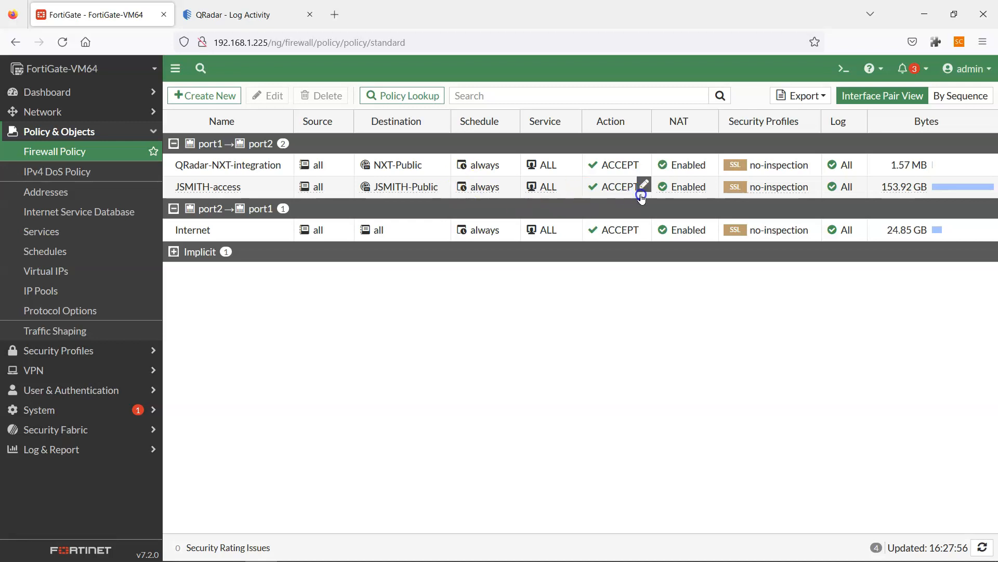
mouse_move(676, 192)
key(alt+Tab)
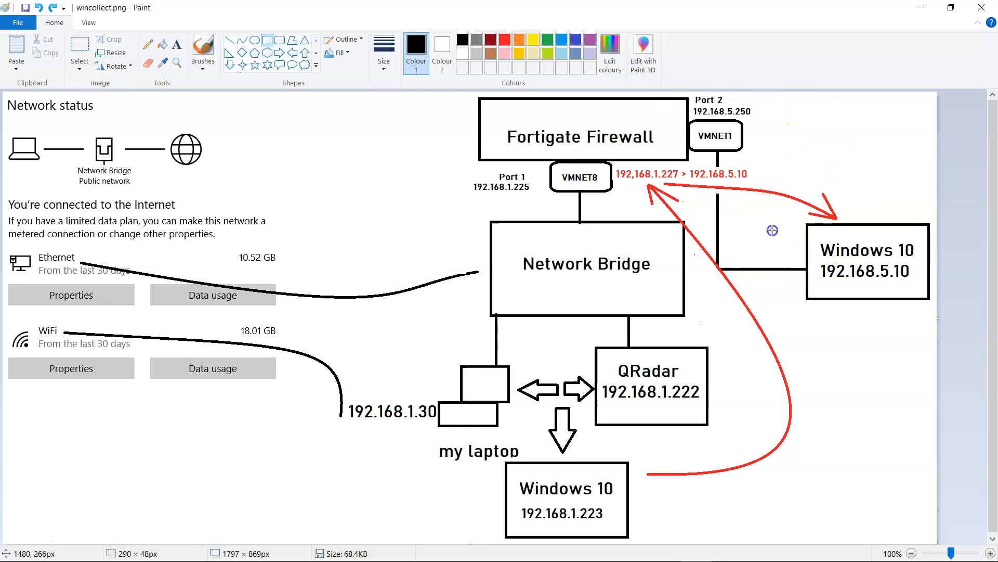
key(alt+Tab)
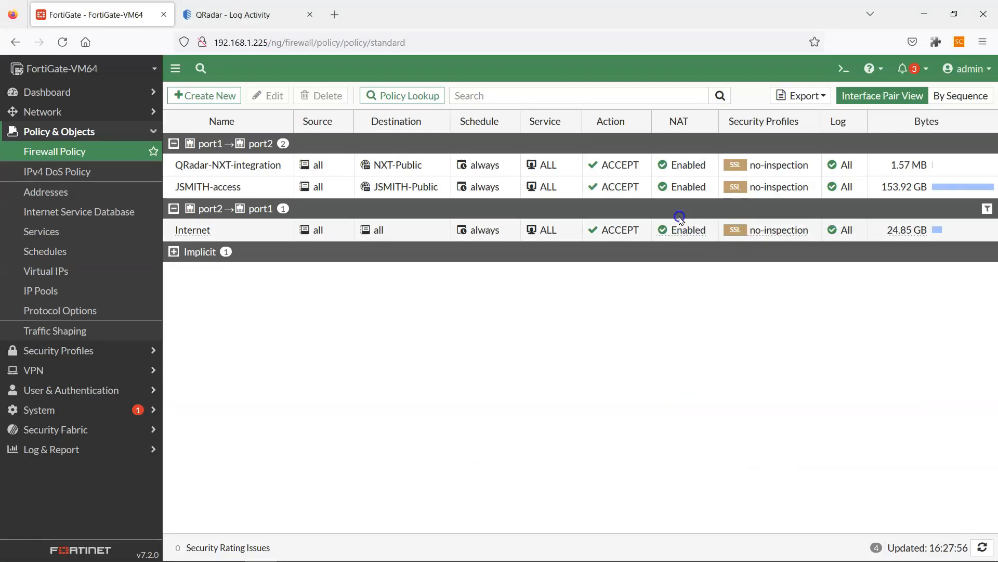
key(alt+Tab)
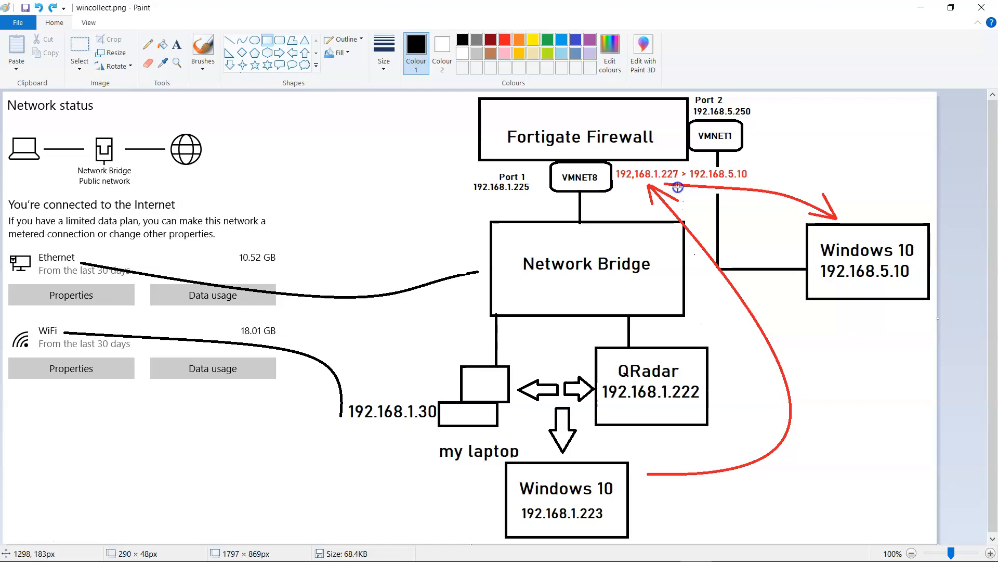
key(alt+Tab)
key(alt+Tab)
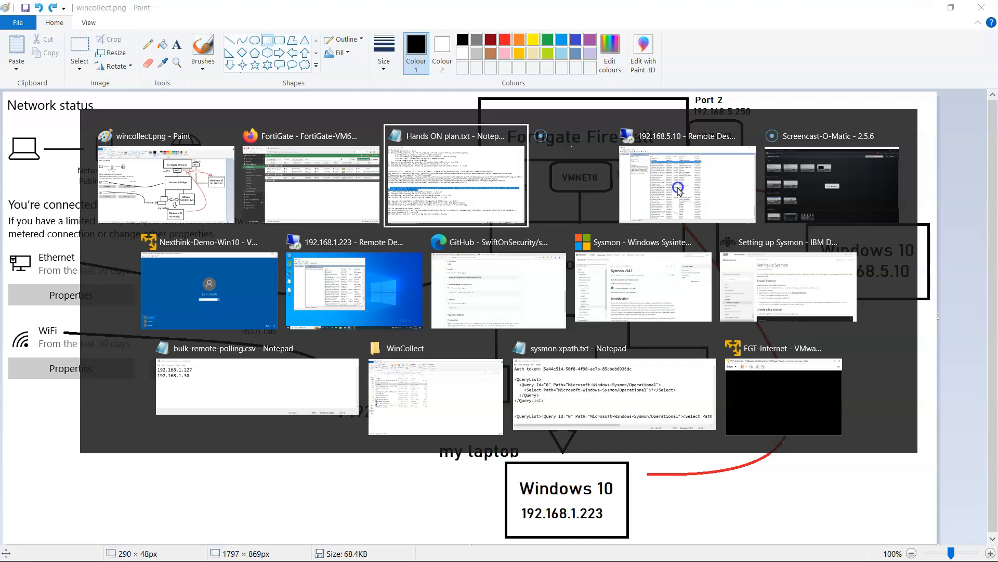
key(alt+Tab)
key(alt+Tab)
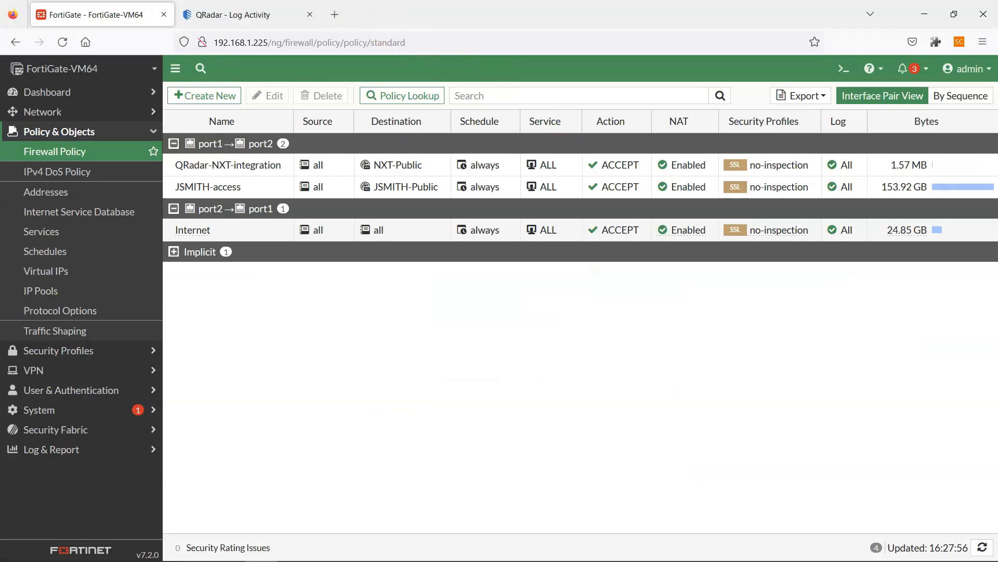
key(ctrl+Tab)
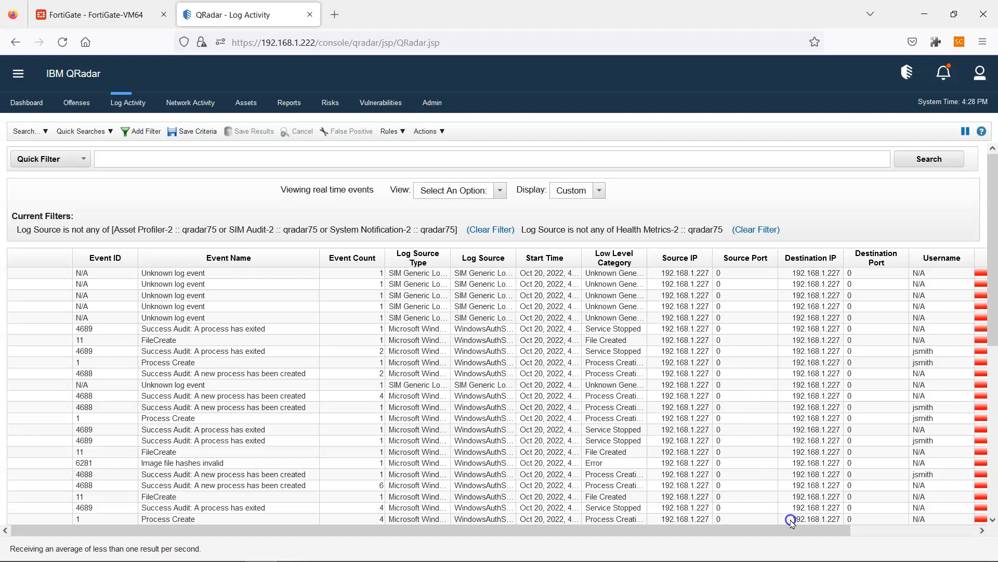
- Read the full payload of the process-exited event from 192.168.1.227 in the Payload column
drag(802, 528, 930, 542)
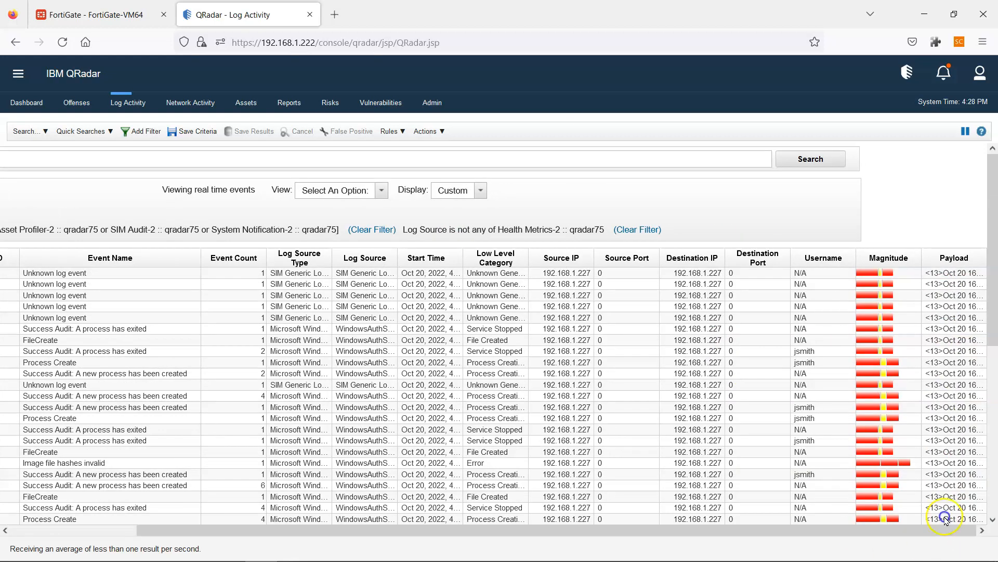
mouse_move(937, 331)
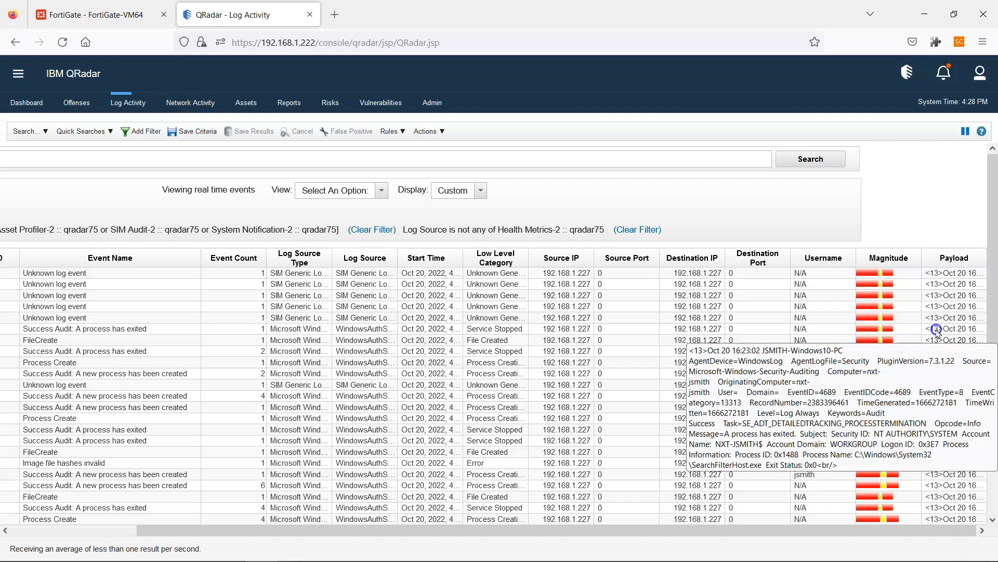
drag(847, 528, 516, 526)
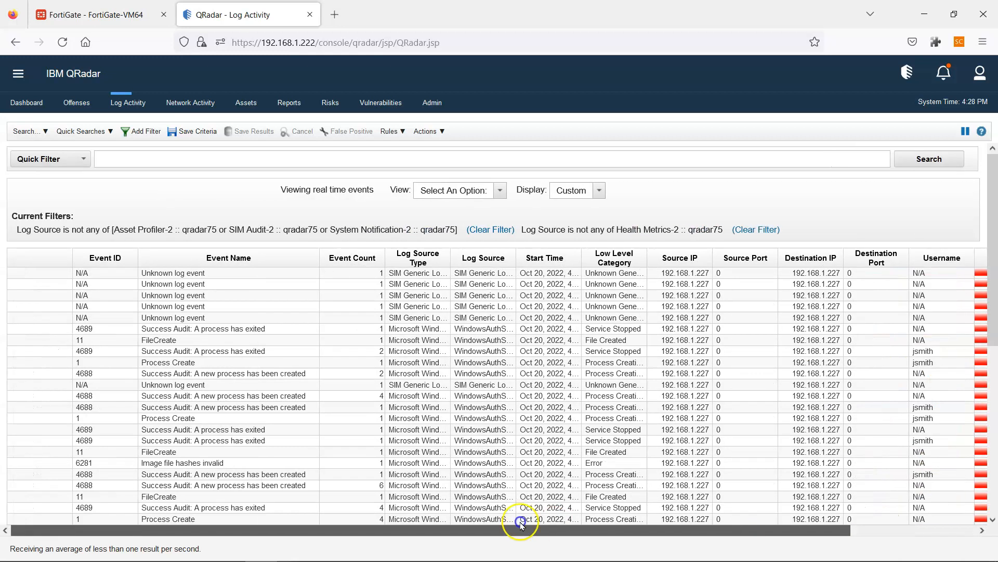
- Cycle through Notepad back to the wincollect.png network diagram in Paint
key(alt+Tab)
key(alt+Tab)
key(Tab)
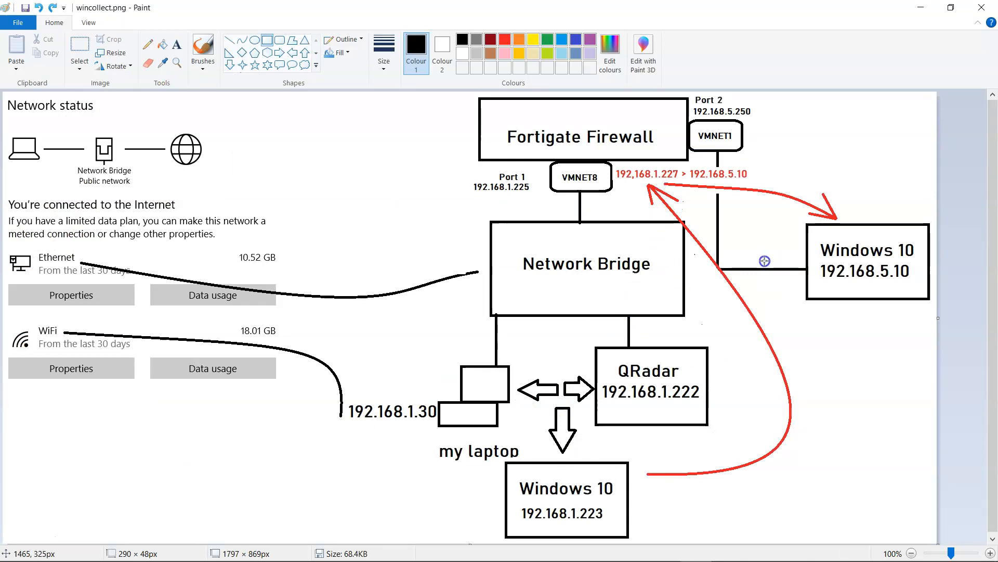
key(alt+Tab)
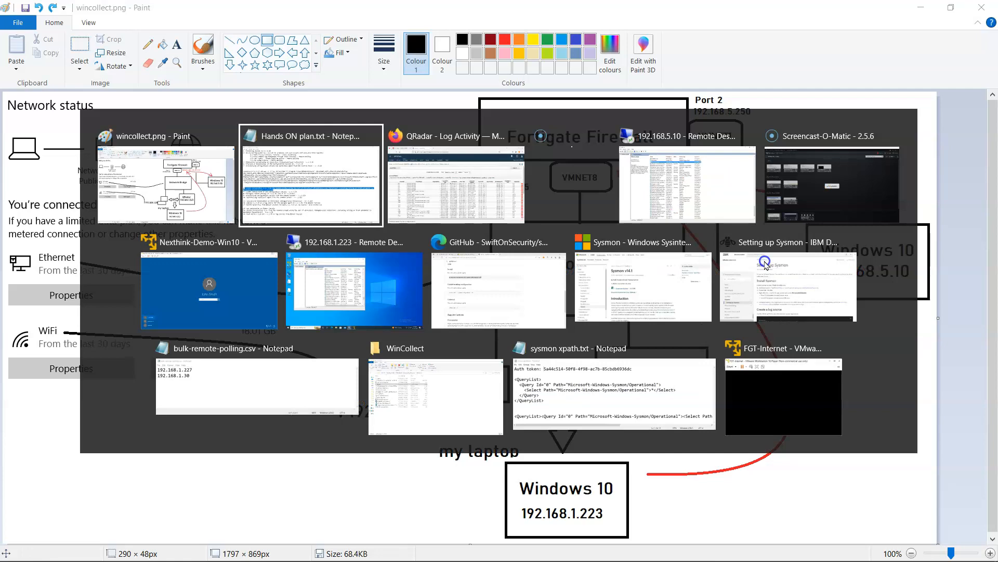
key(alt+Tab)
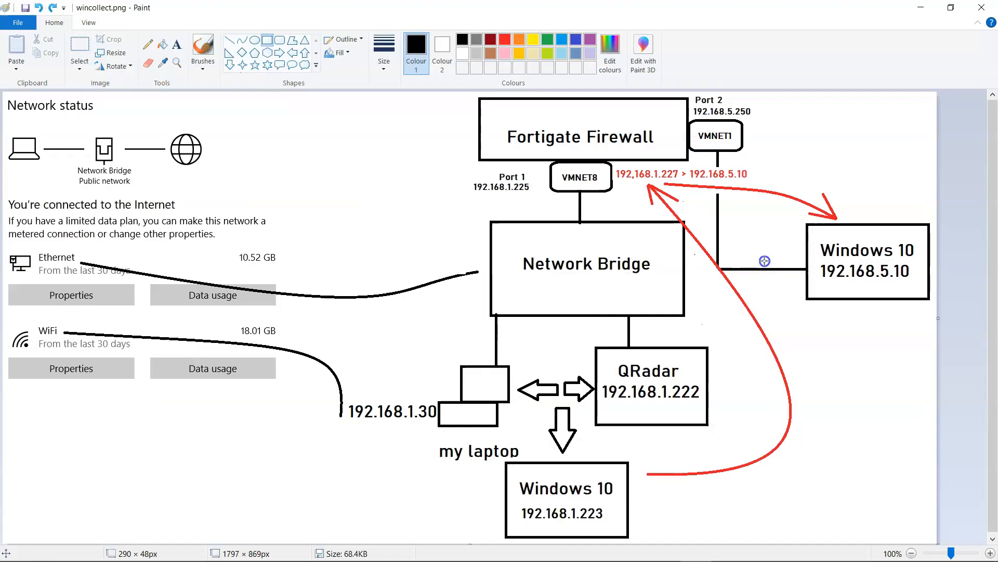
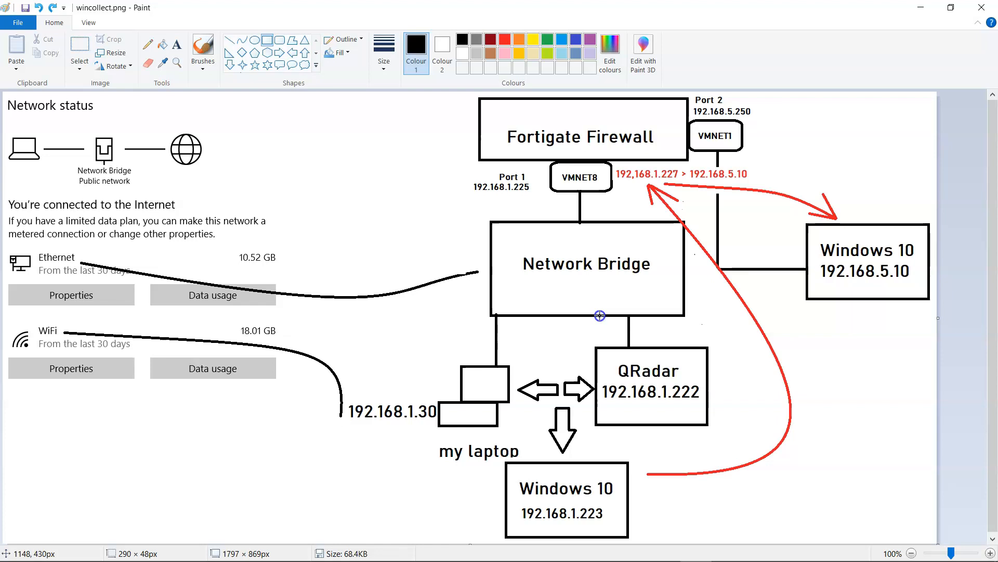
- Glance at the QRadar Log Activity window, then bring Hands ON plan.txt to the front
key(alt+Tab)
key(alt+Tab)
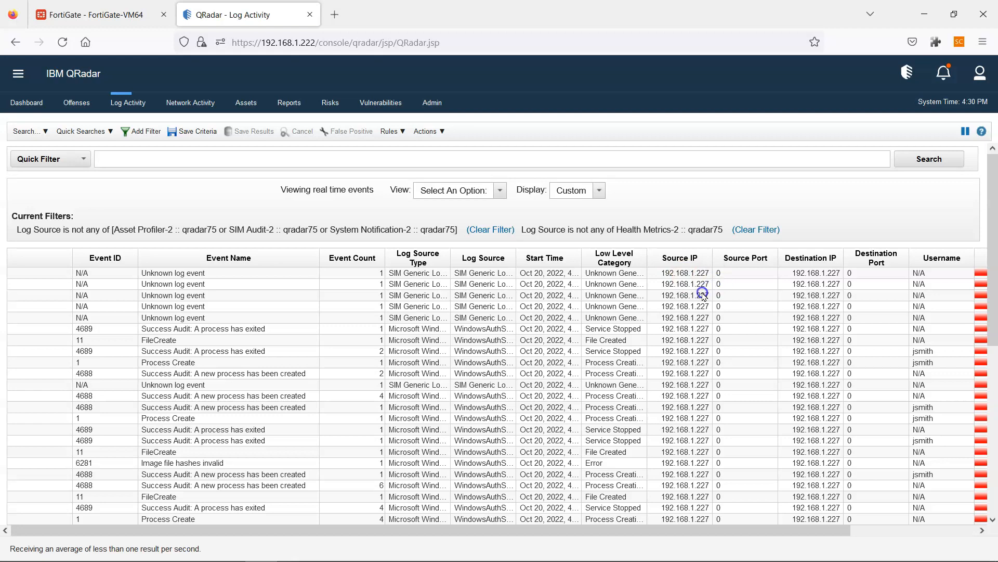
key(alt+Tab)
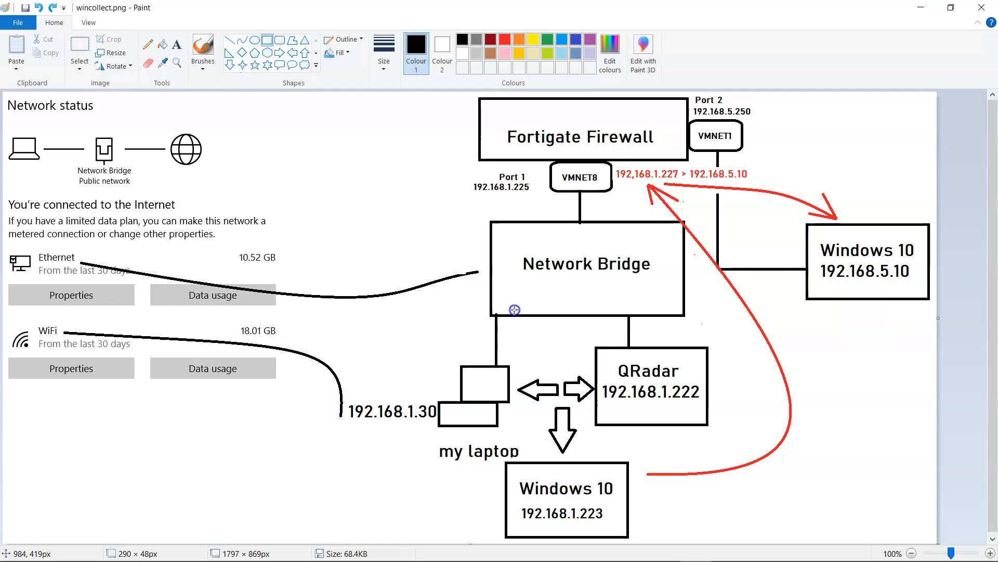
key(alt+Tab)
key(alt+Tab)
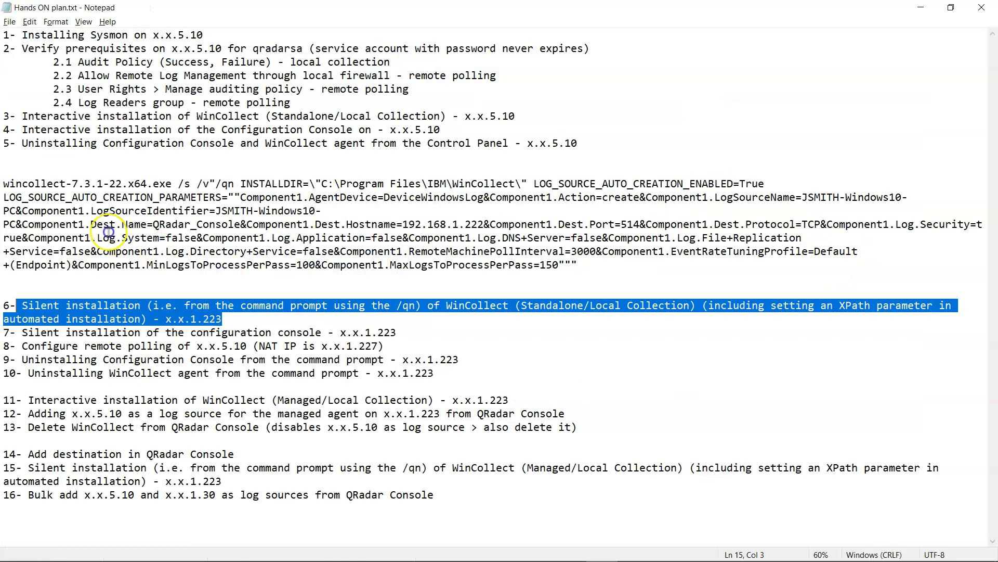
drag(22, 305, 248, 318)
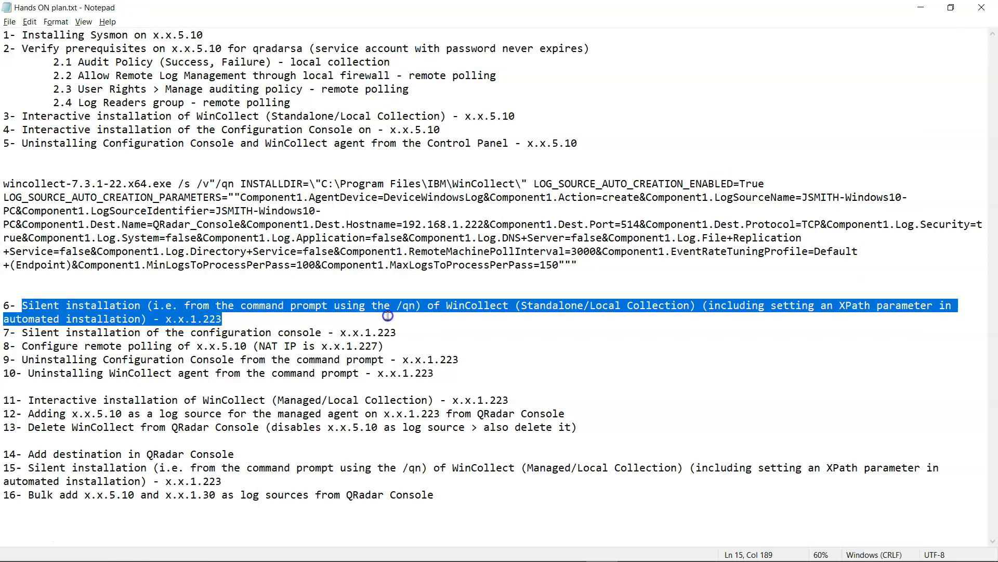
click(407, 311)
drag(4, 185, 596, 268)
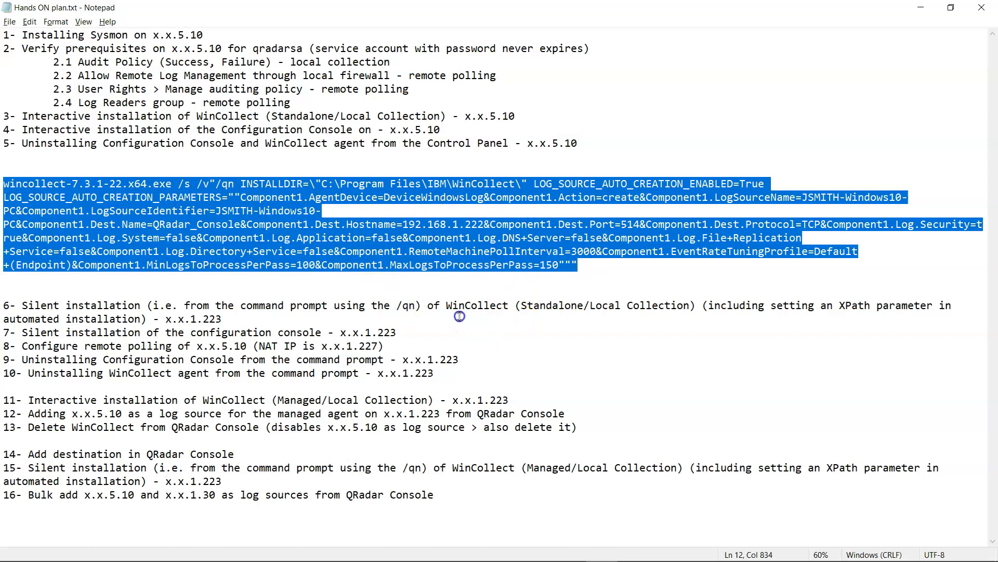
click(439, 312)
drag(522, 311, 696, 306)
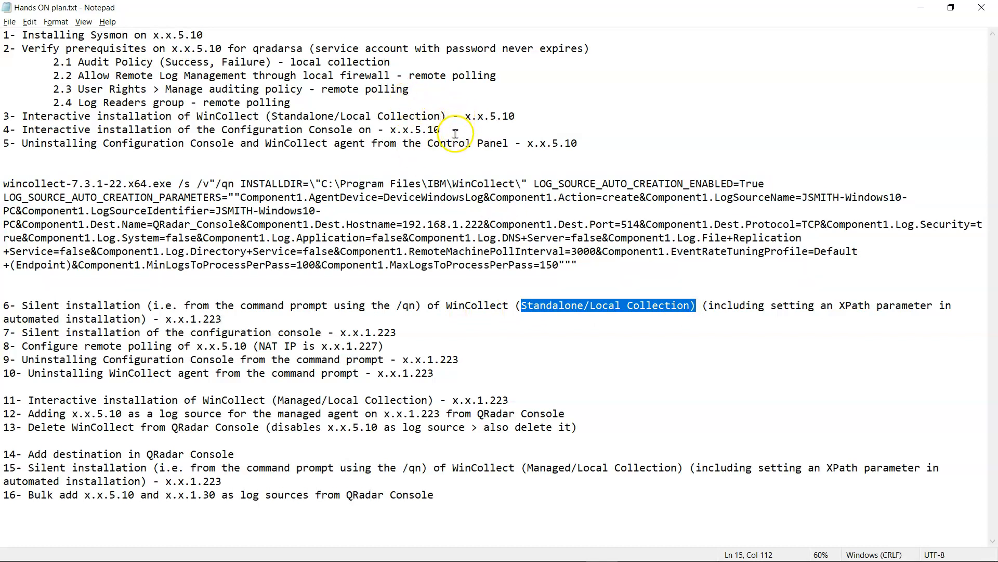
drag(222, 116, 421, 116)
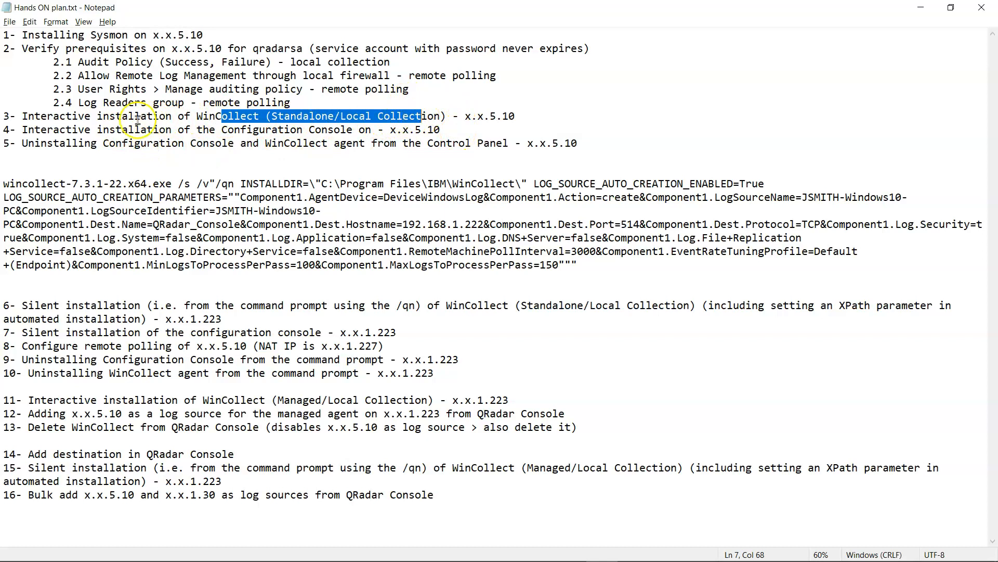
click(396, 305)
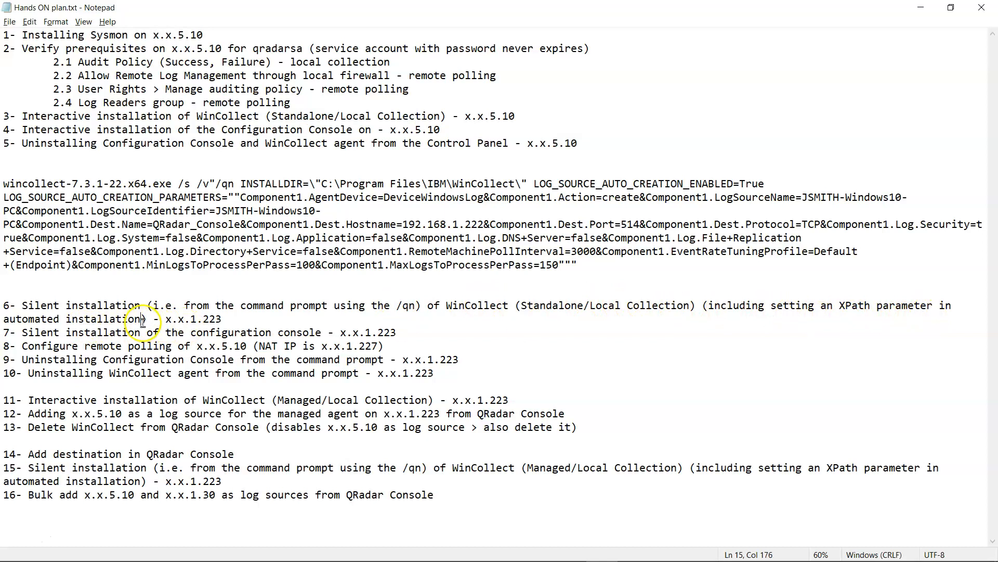
drag(216, 319, 223, 319)
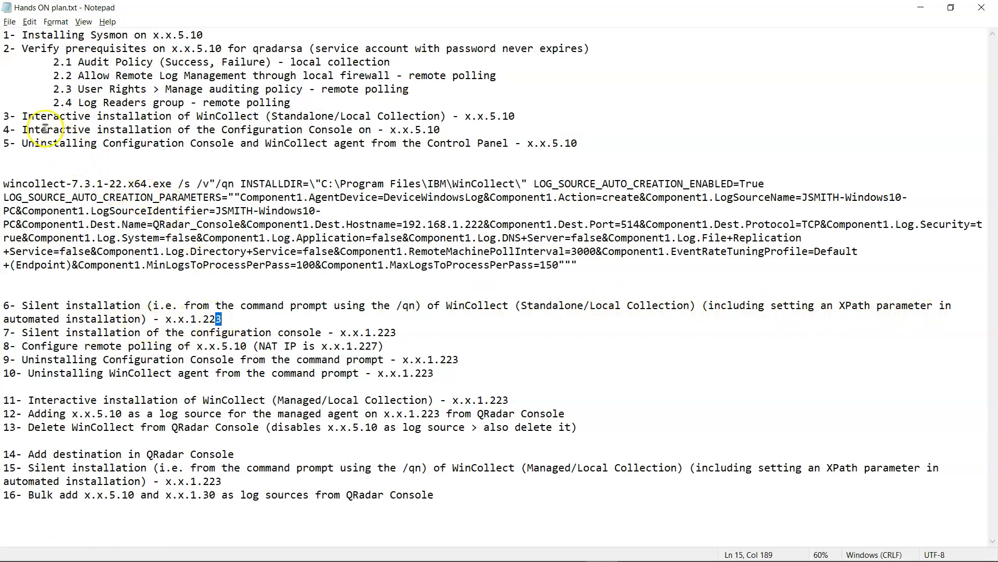
drag(22, 116, 371, 116)
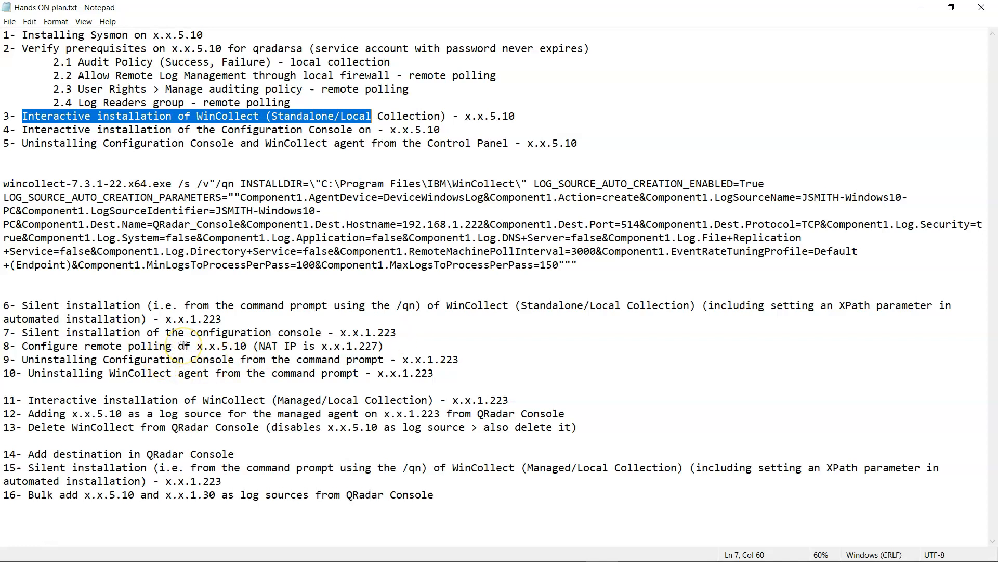
drag(5, 346, 479, 371)
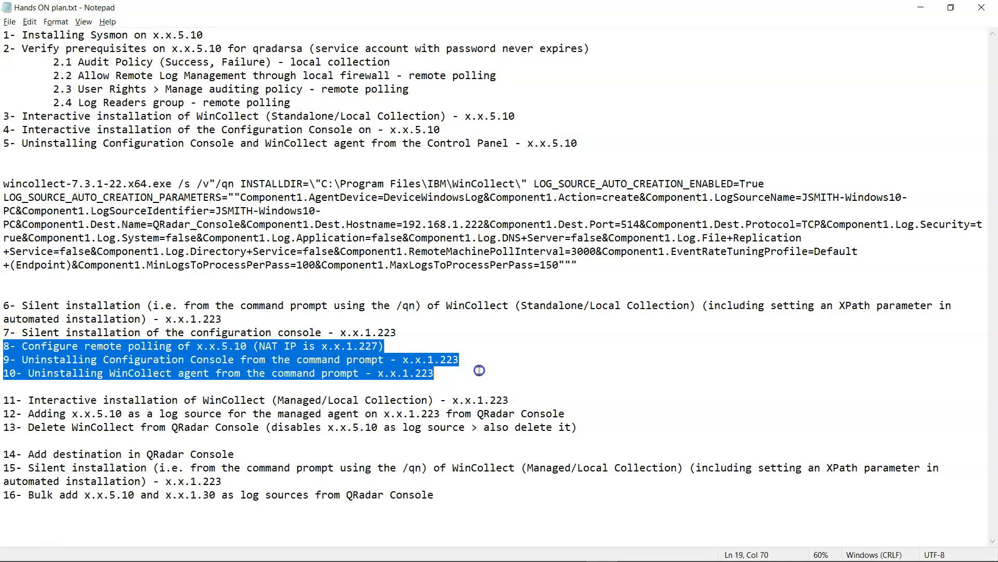
click(477, 344)
click(592, 263)
scroll(551, 281, up, 1)
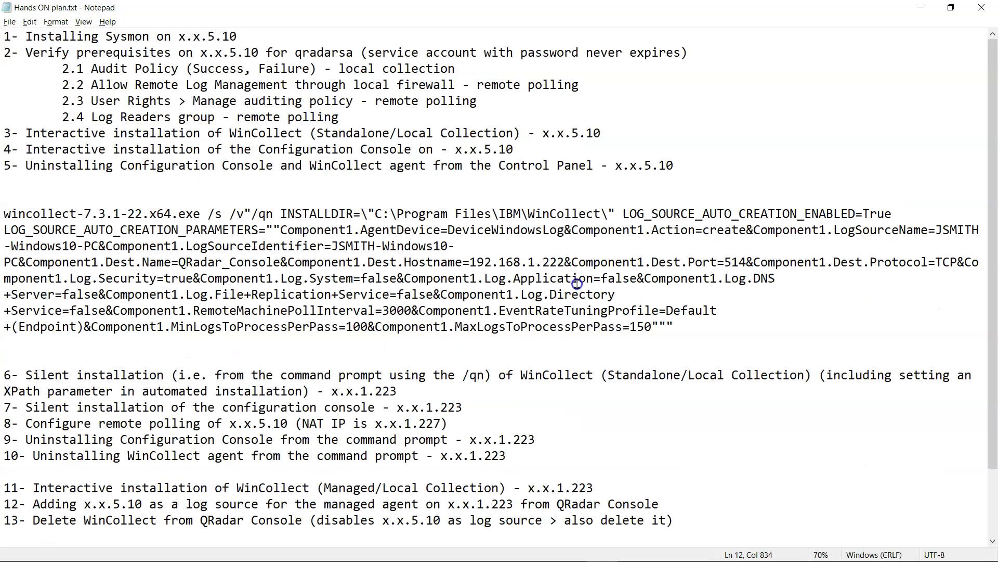
drag(673, 327, 274, 215)
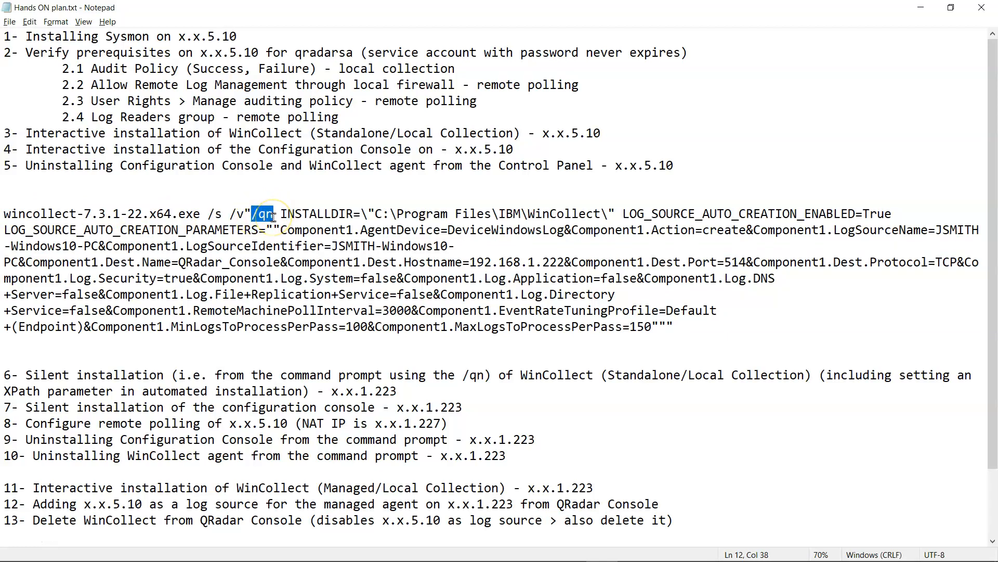
drag(280, 214, 903, 214)
click(626, 214)
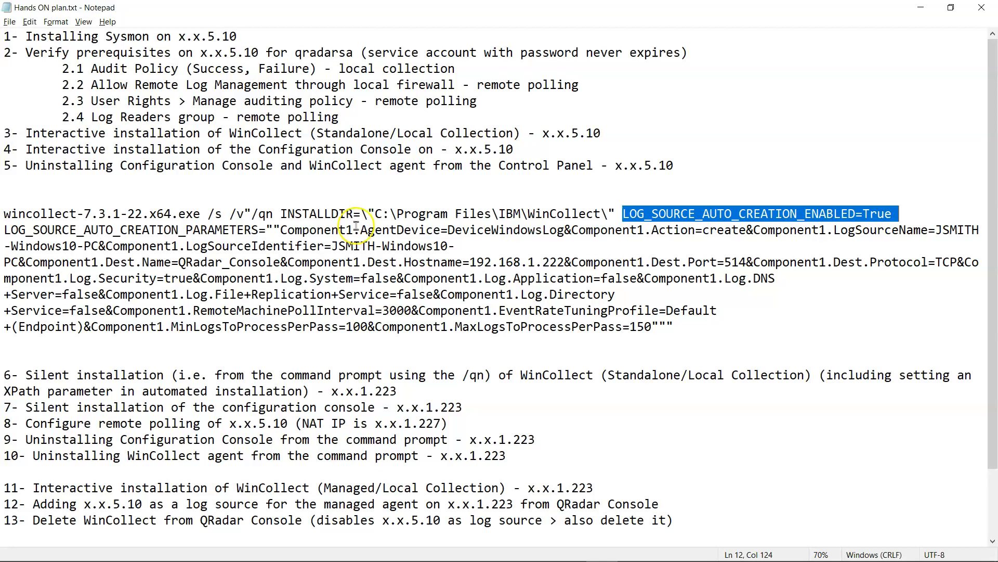
click(6, 230)
drag(7, 230, 267, 230)
scroll(267, 229, up, 2)
drag(360, 296, 839, 435)
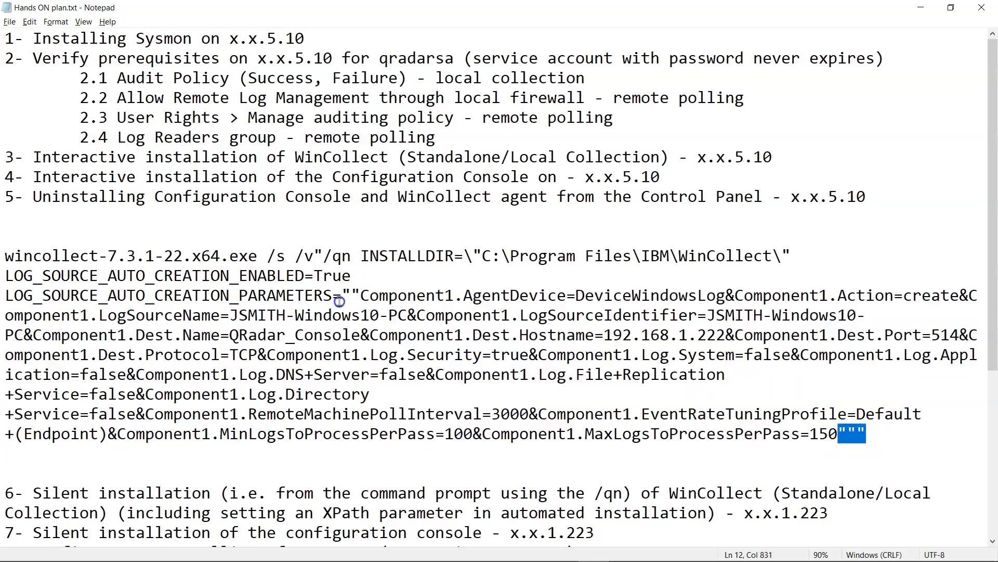
drag(352, 296, 344, 295)
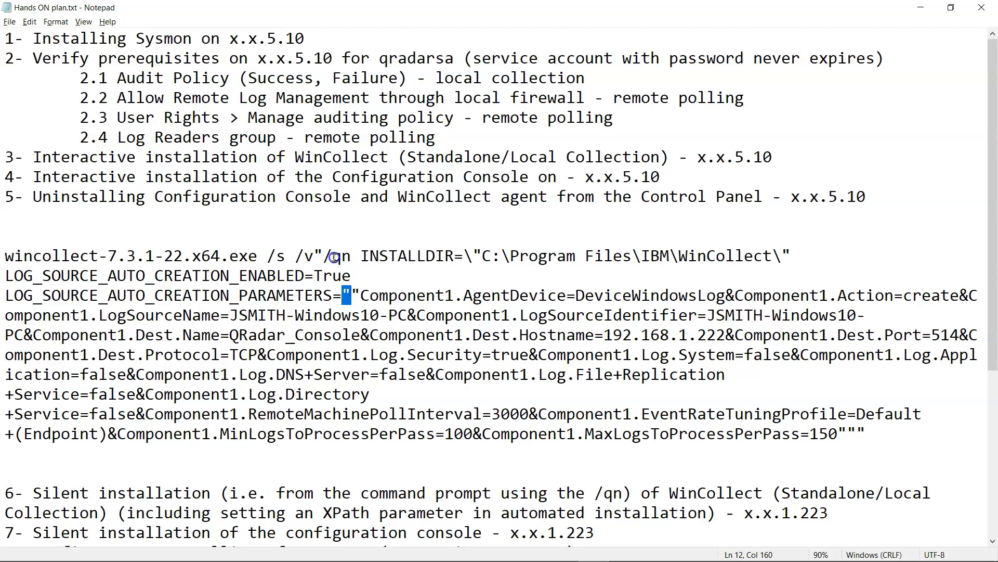
drag(314, 254, 320, 253)
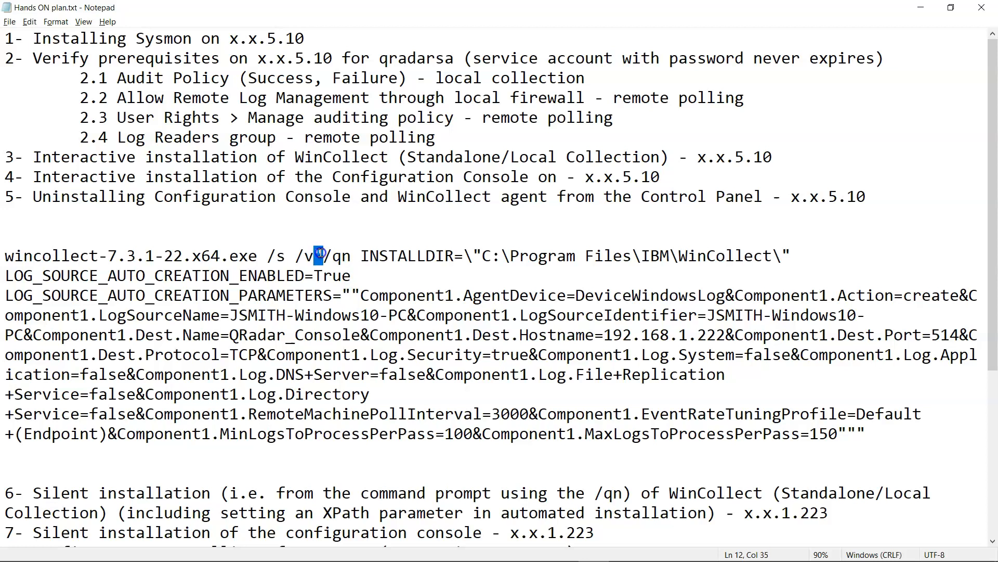
drag(864, 432, 857, 433)
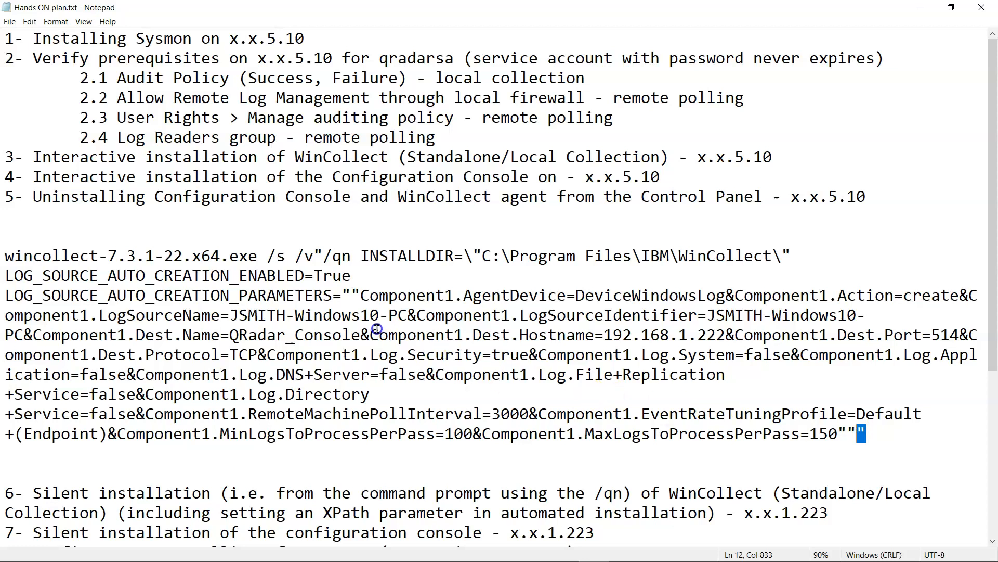
click(473, 256)
drag(474, 256, 484, 256)
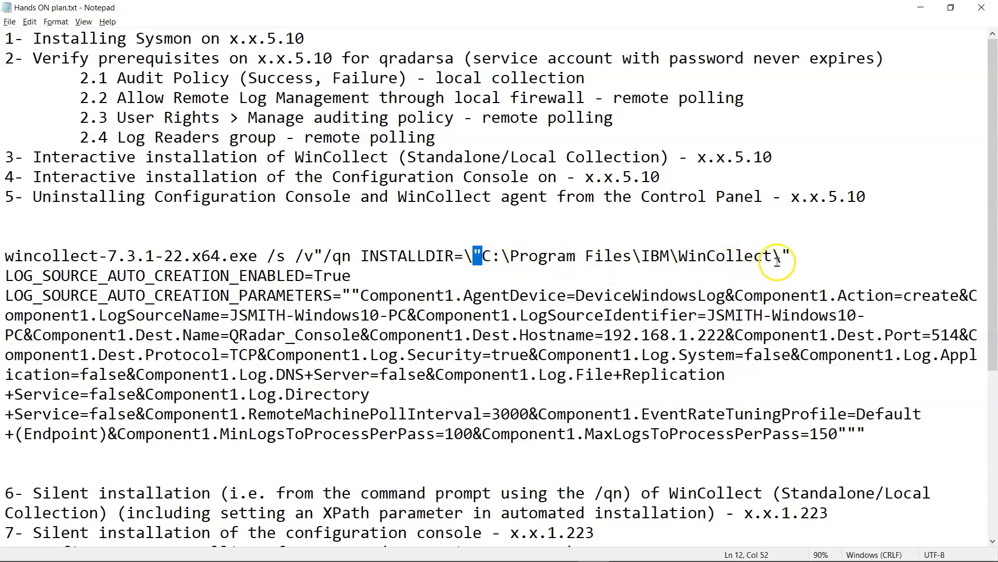
drag(791, 256, 475, 254)
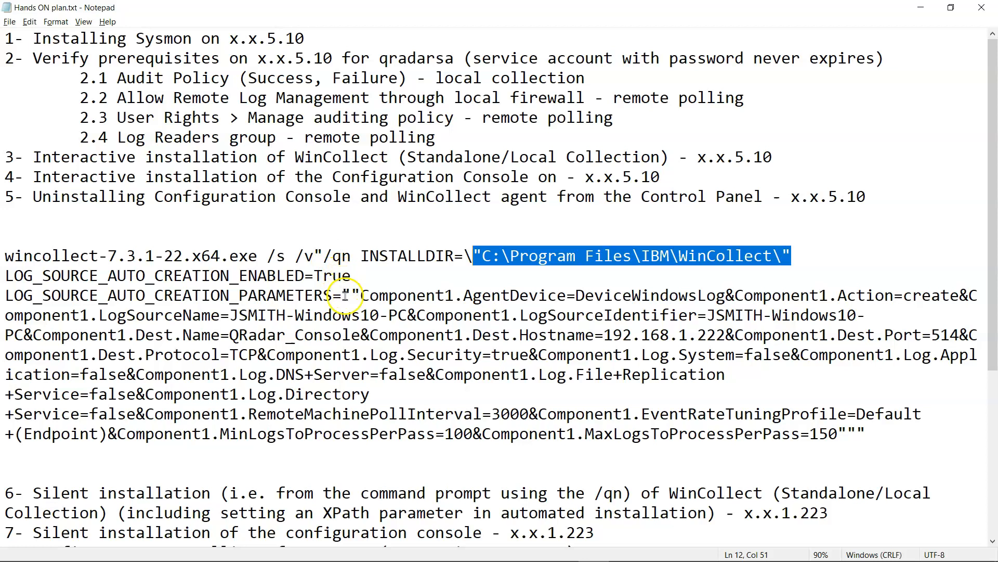
drag(345, 296, 359, 294)
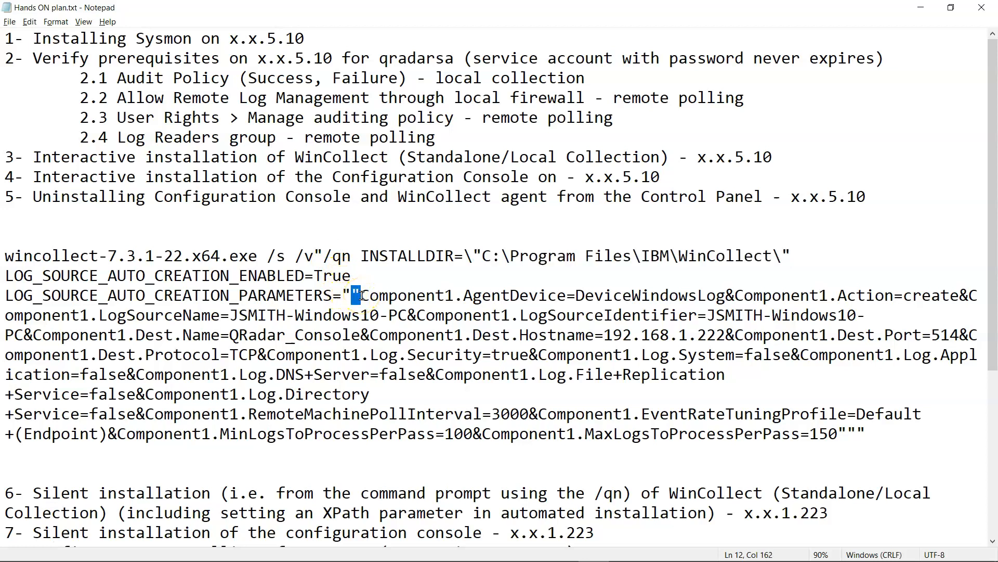
mouse_move(363, 296)
mouse_down()
mouse_move(405, 328)
mouse_move(431, 411)
mouse_move(528, 431)
mouse_move(847, 433)
mouse_move(520, 411)
mouse_move(379, 298)
mouse_move(352, 297)
mouse_up()
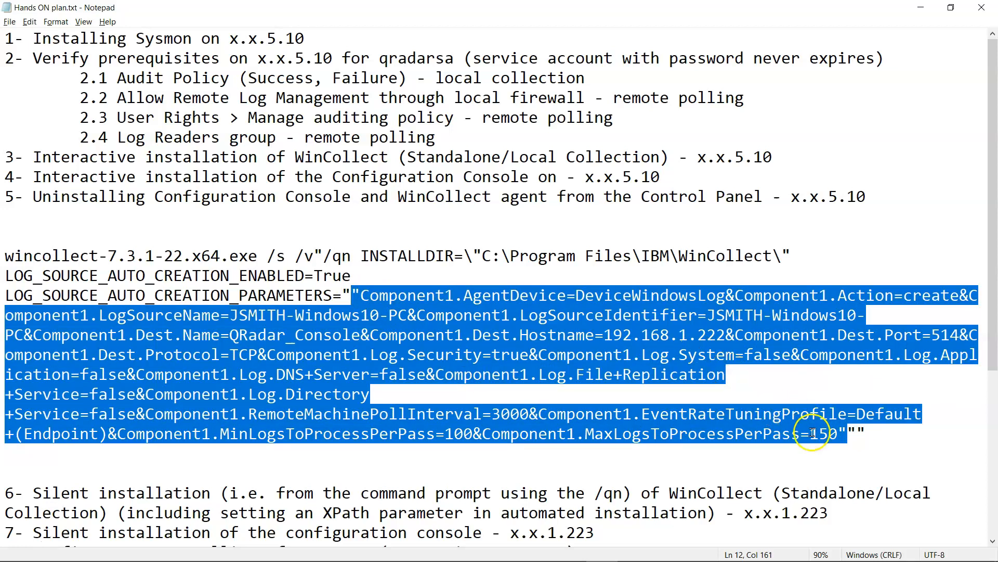
drag(853, 433, 346, 295)
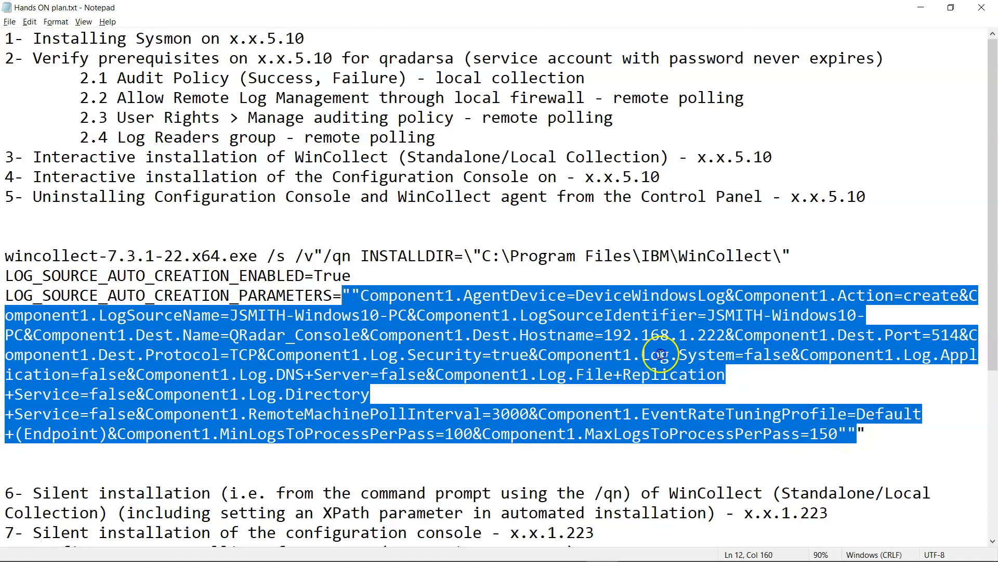
drag(866, 434, 315, 256)
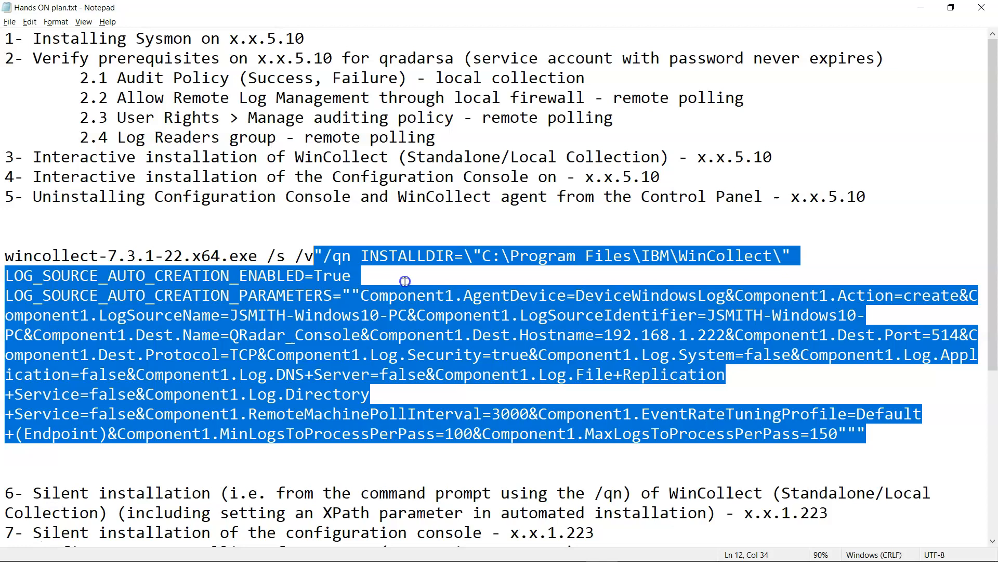
click(78, 159)
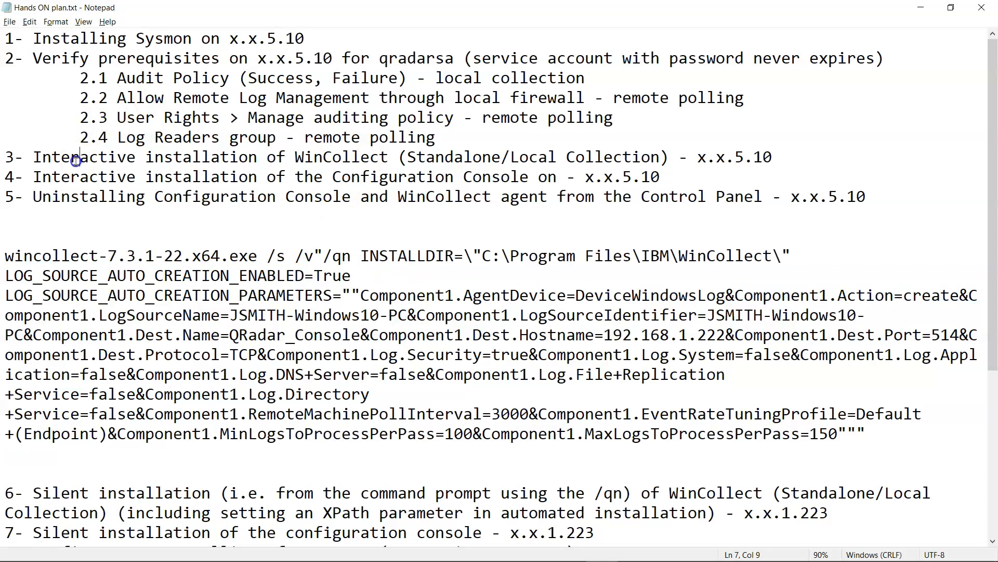
double_click(76, 161)
click(891, 430)
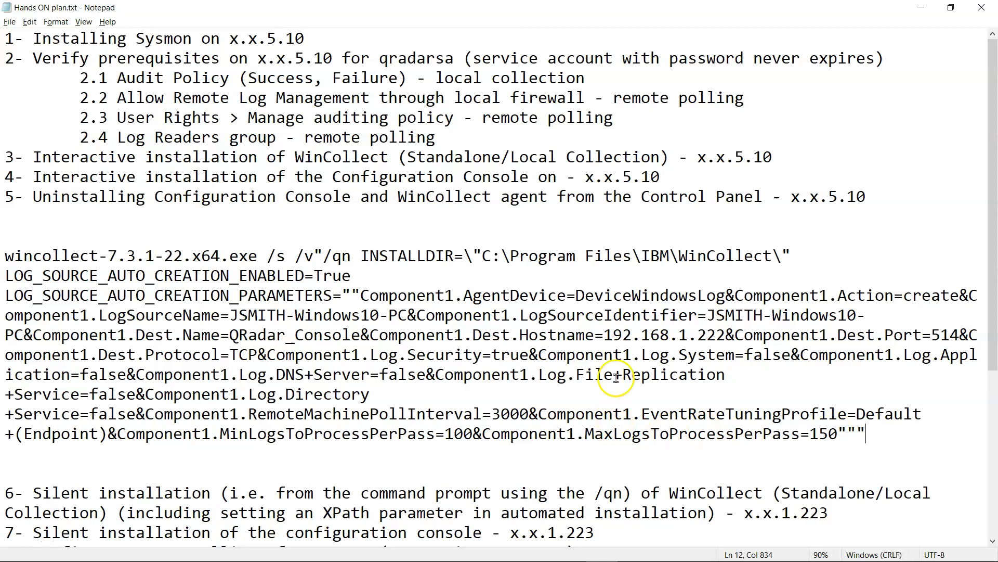
drag(229, 315, 412, 320)
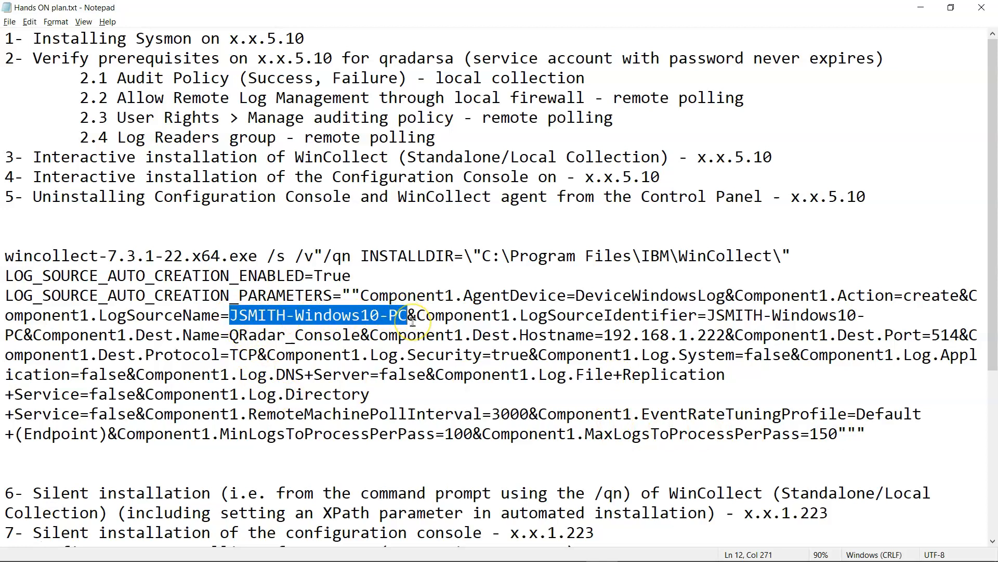
- Replace the fixed PC name after LogSourceIdentifier with %COMPUTERNAME%
text(%COMP)
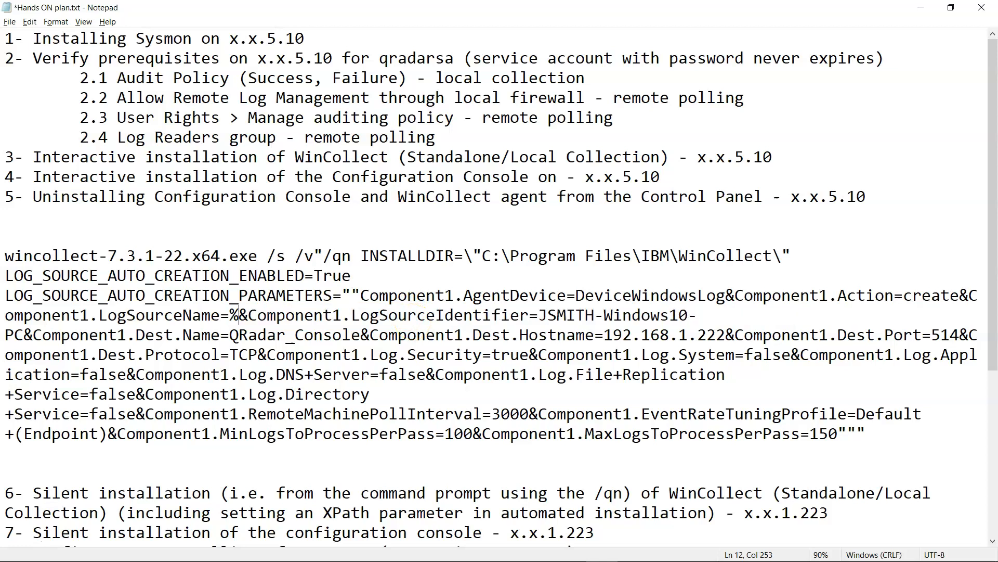
text(UTERNAM)
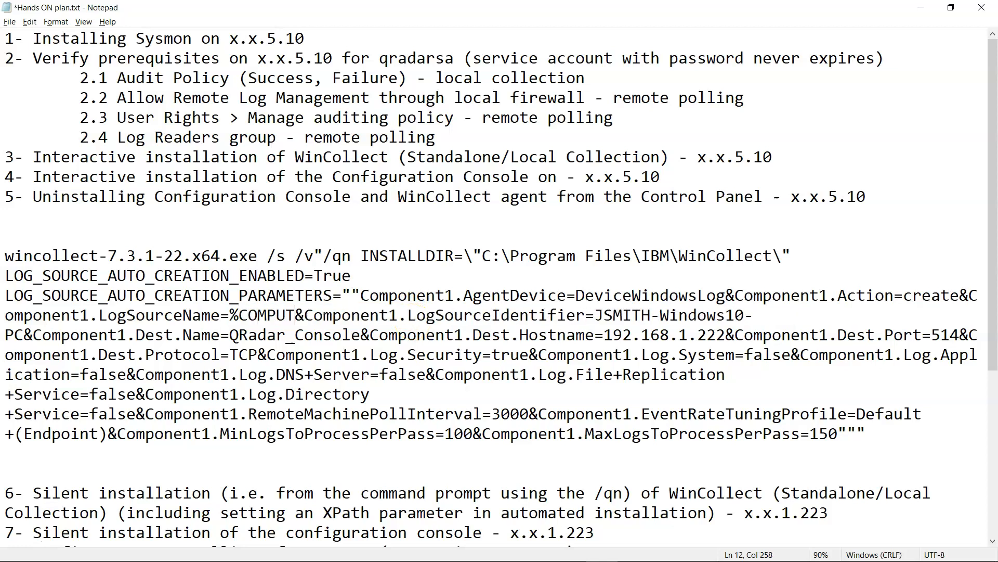
text(E)
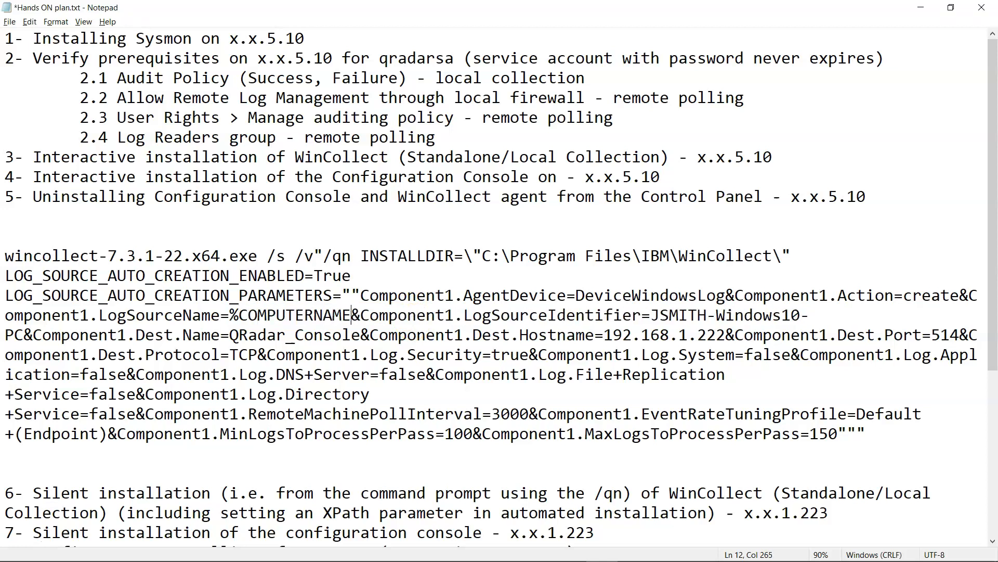
text(%)
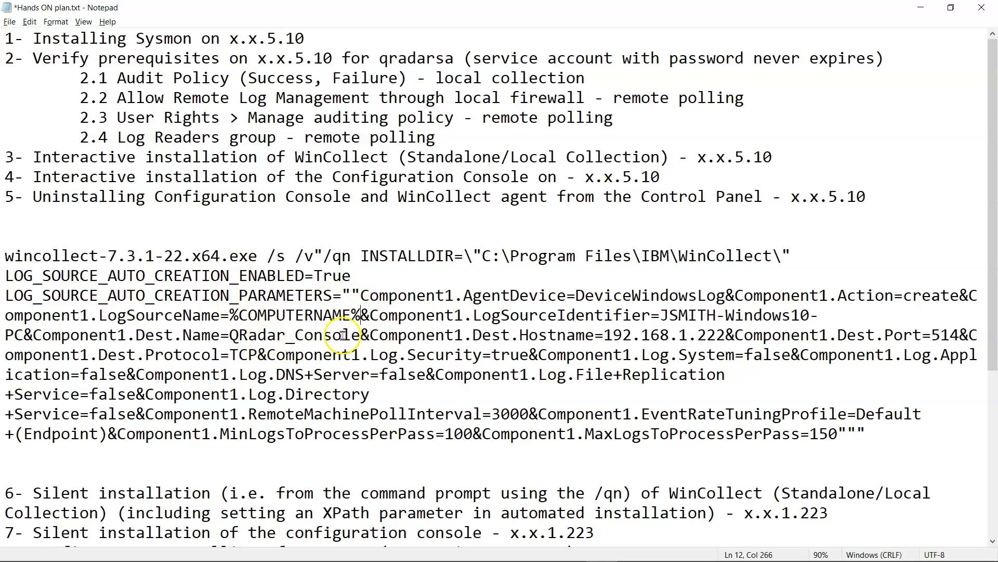
shift+click(230, 316)
key(ctrl+c)
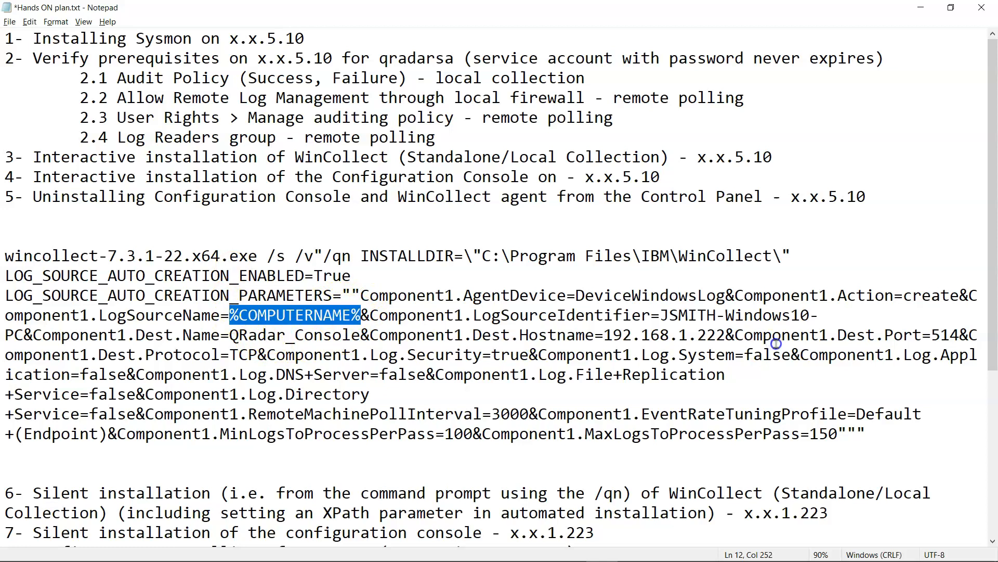
drag(659, 315, 24, 335)
key(ctrl+v)
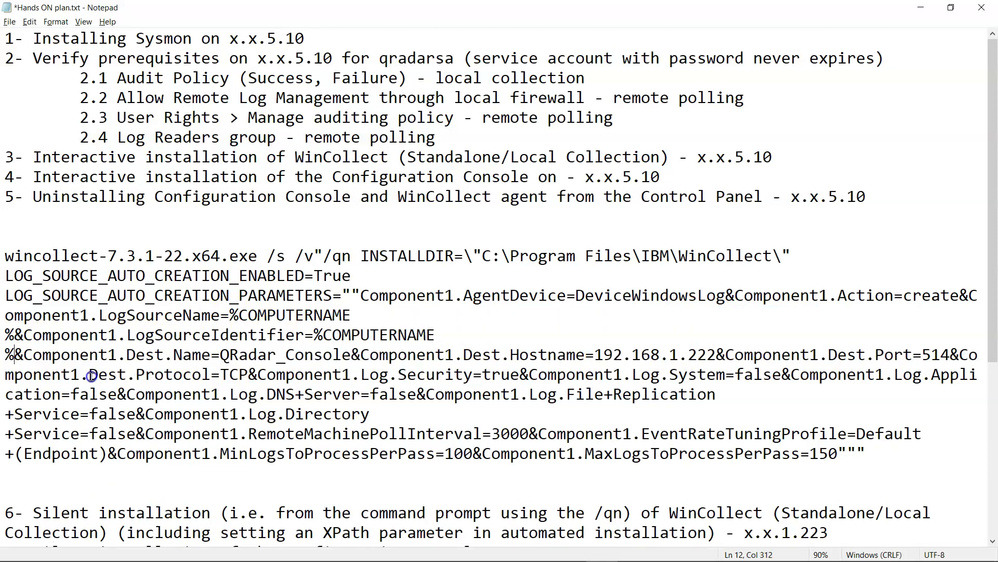
key(ctrl+z)
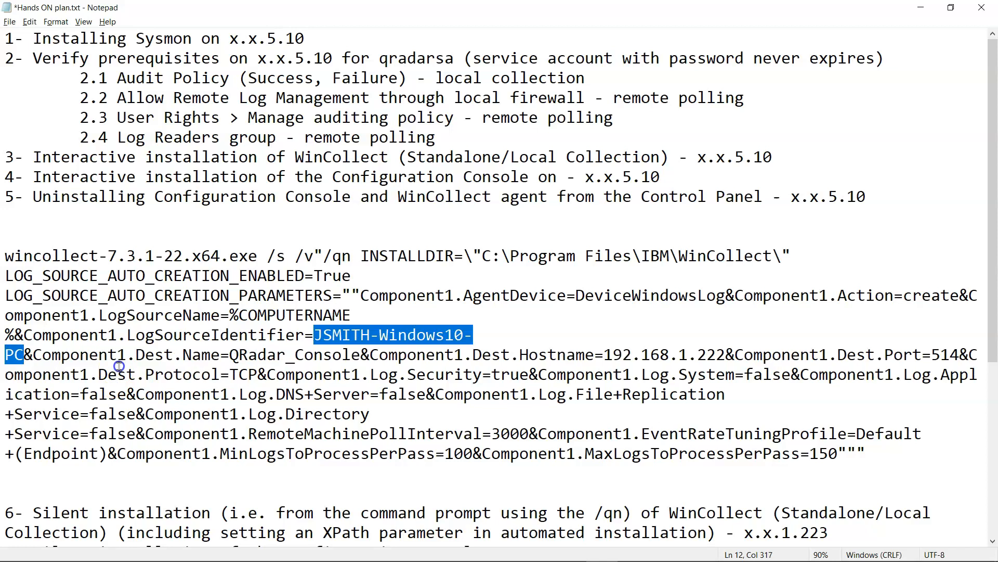
key(ctrl+v)
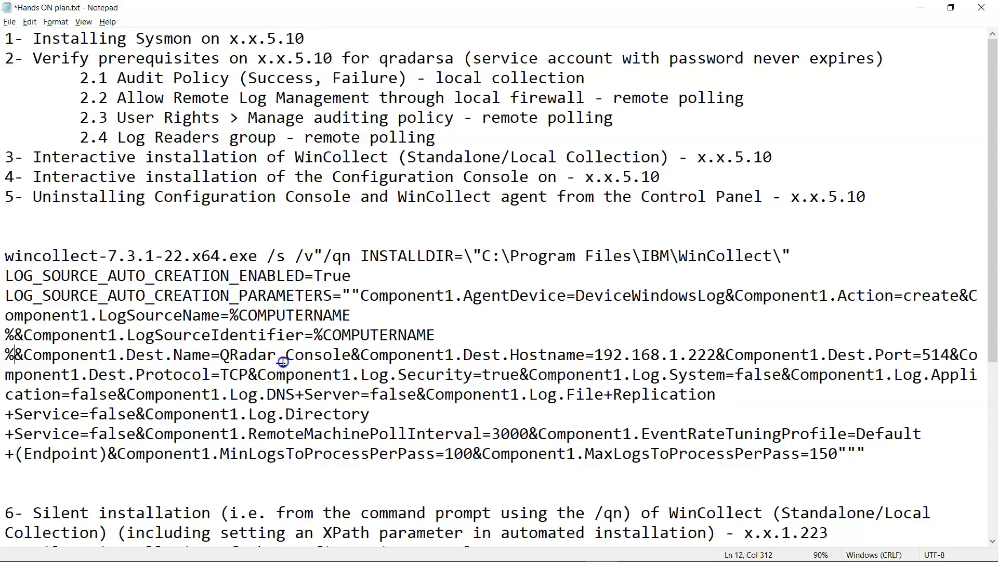
- Review the QRadar_Console destination and the %COMPUTERNAM% value of LogSourceName
drag(221, 355, 7, 268)
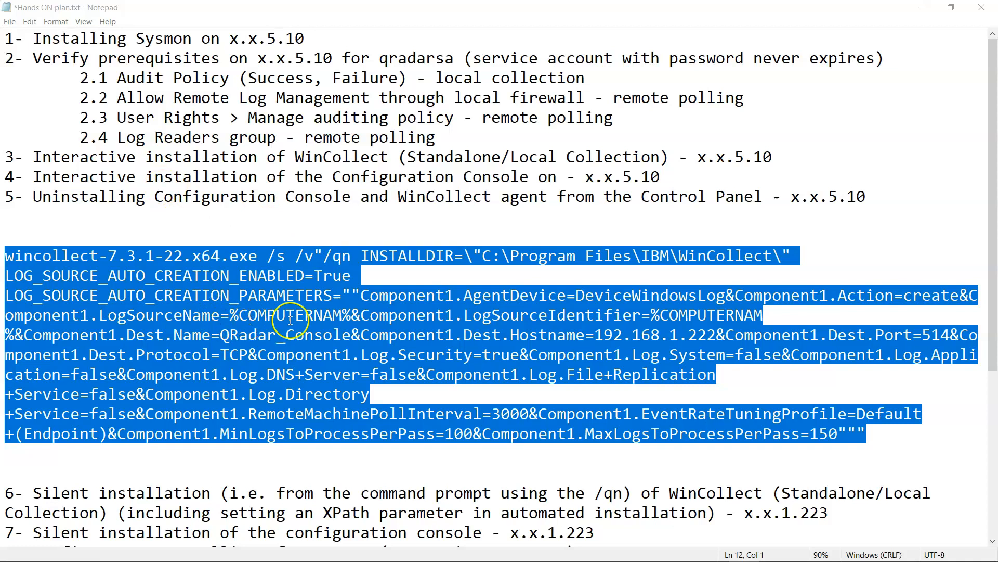
click(339, 317)
drag(230, 316, 354, 314)
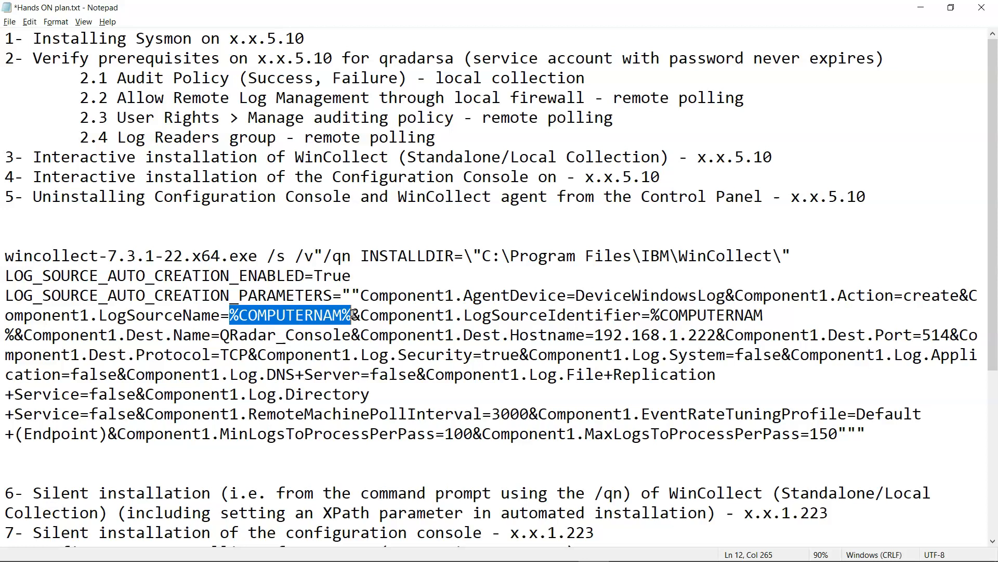
click(352, 314)
drag(353, 314, 230, 314)
mouse_move(457, 554)
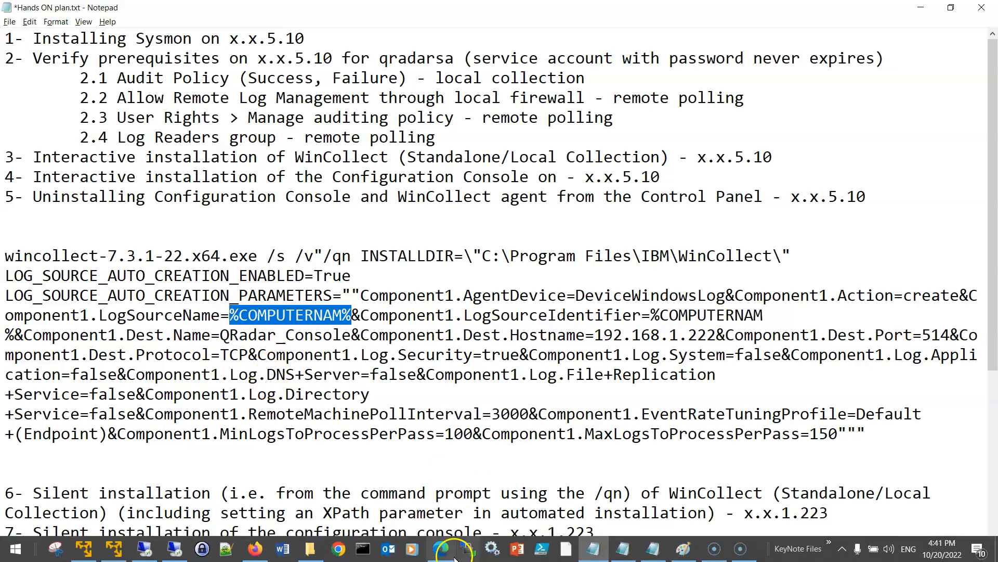
- Open Command Prompt on the remote machine and run echo %COMPUTERNAM%
click(177, 552)
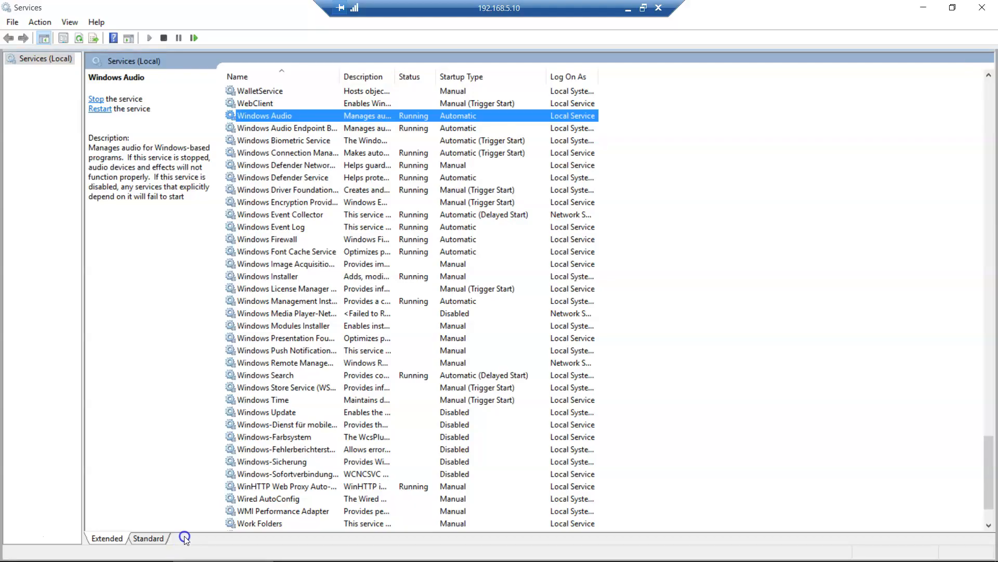
key(super)
text(cmd)
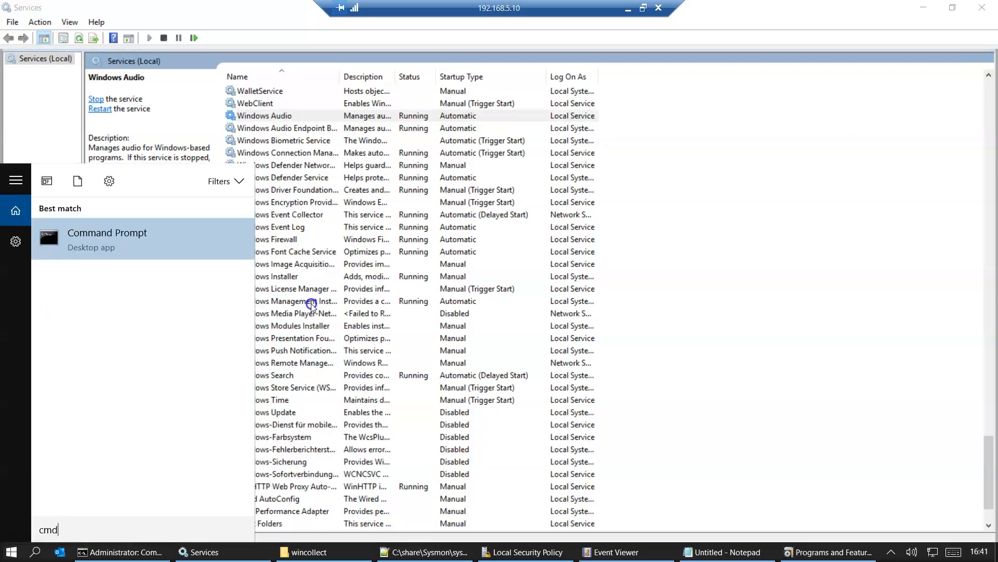
key(Return)
text(echo %COMPUTERNAM%)
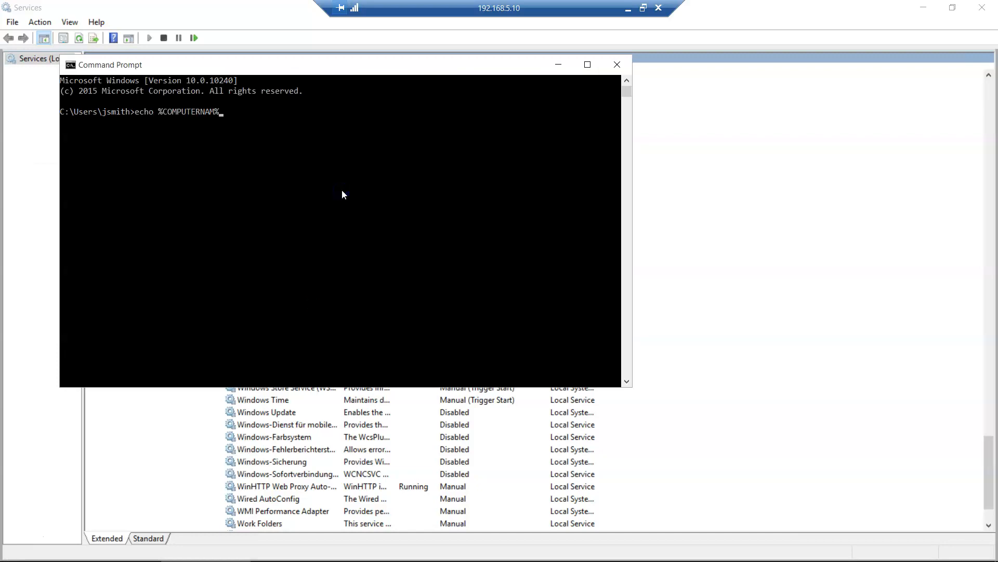
key(Return)
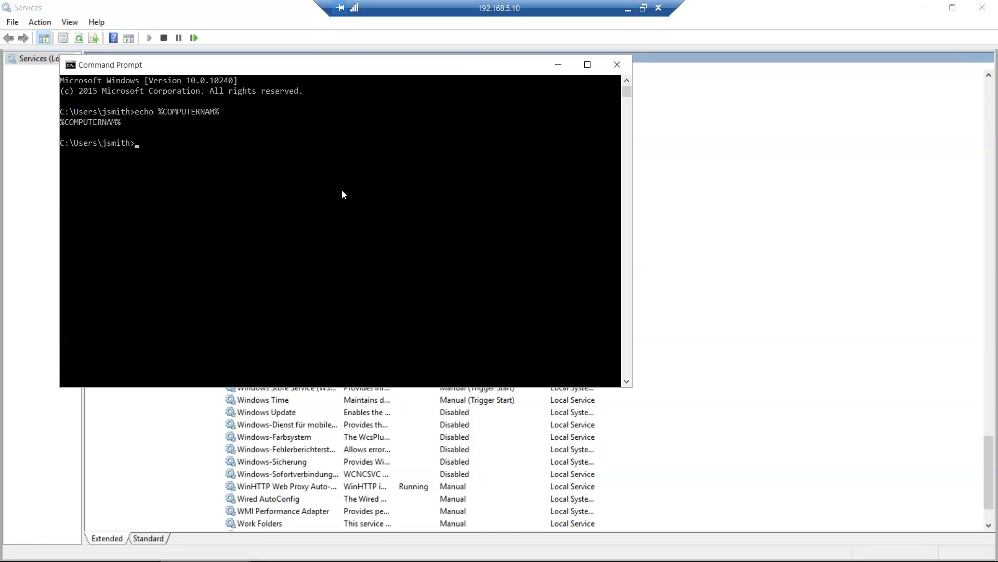
- Rerun the echo as %COMPUTERNAME% to see the hostname, then return to Notepad
key(Up)
key(Left)
text(E)
key(Return)
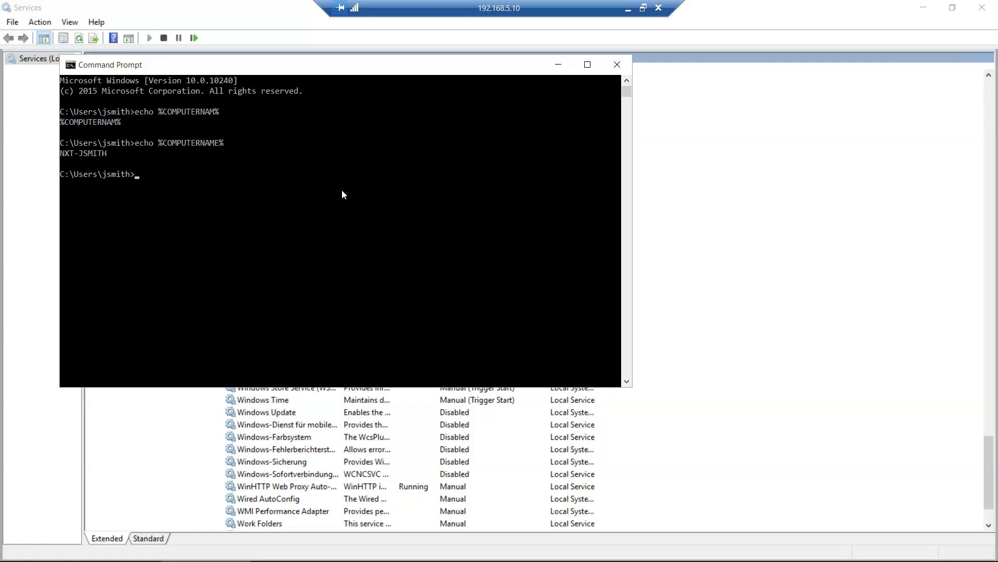
click(628, 9)
click(342, 316)
- Add the missing E to complete %COMPUTERNAME%, then review the Component1.Log.Directory parameter
text(E)
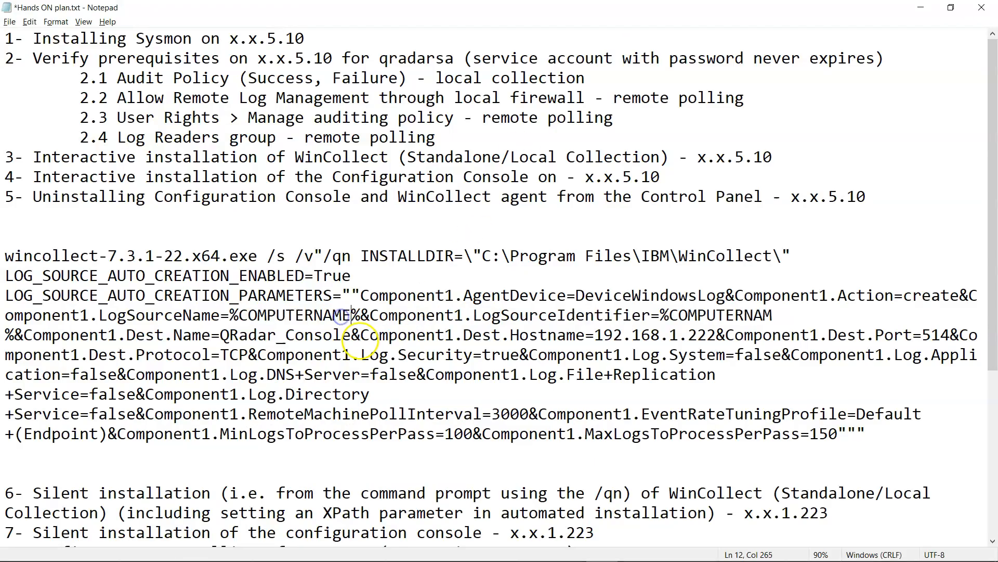
click(774, 315)
click(873, 434)
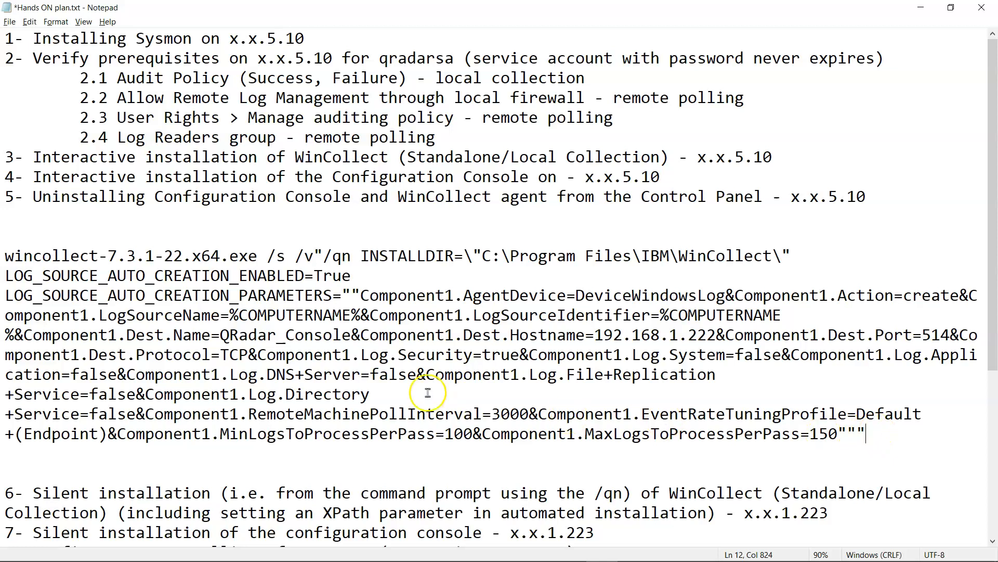
drag(145, 396, 333, 395)
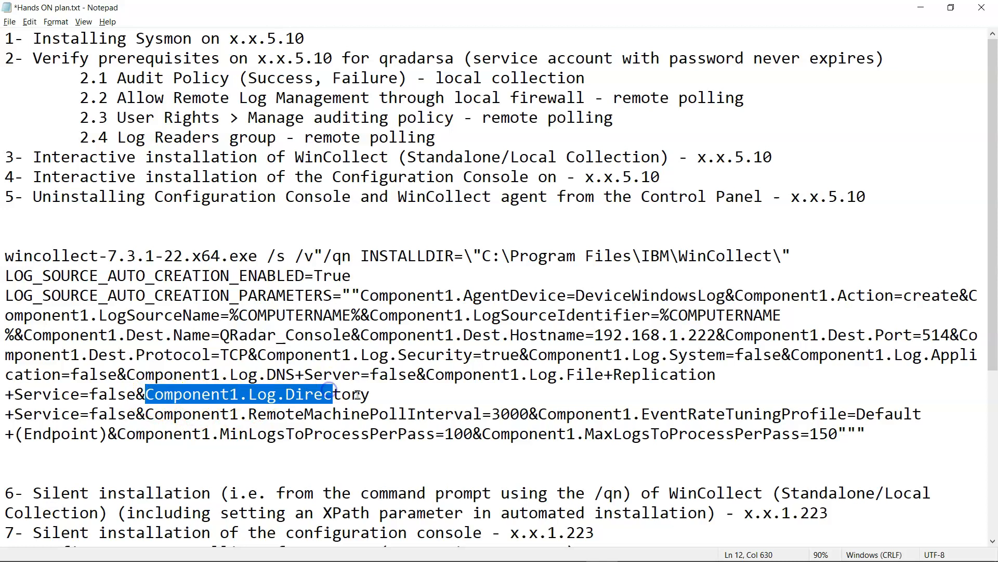
click(383, 398)
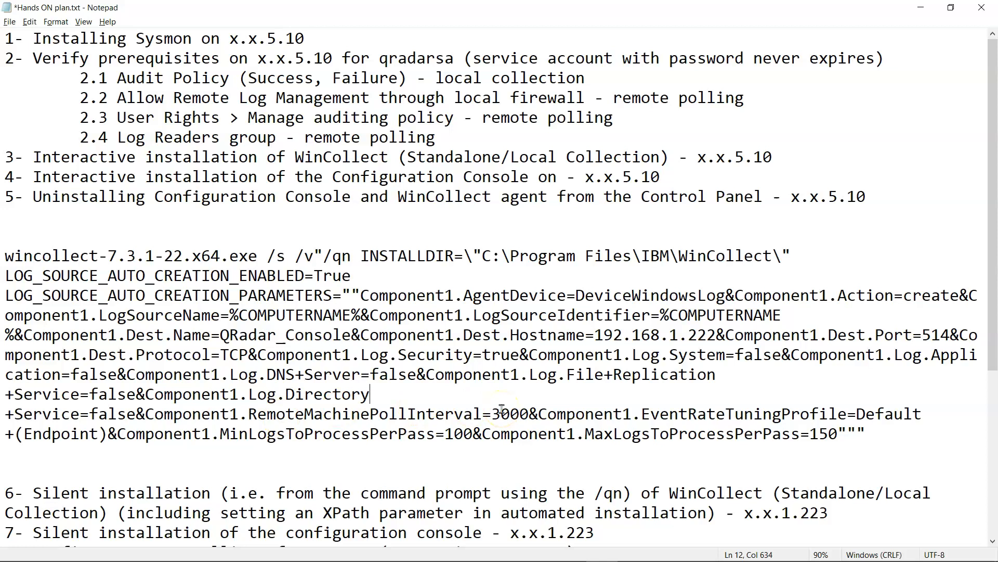
- Copy the Component1.CustomQuery.Base64 line from IBM's XPath installation example, then return to Notepad
mouse_move(448, 559)
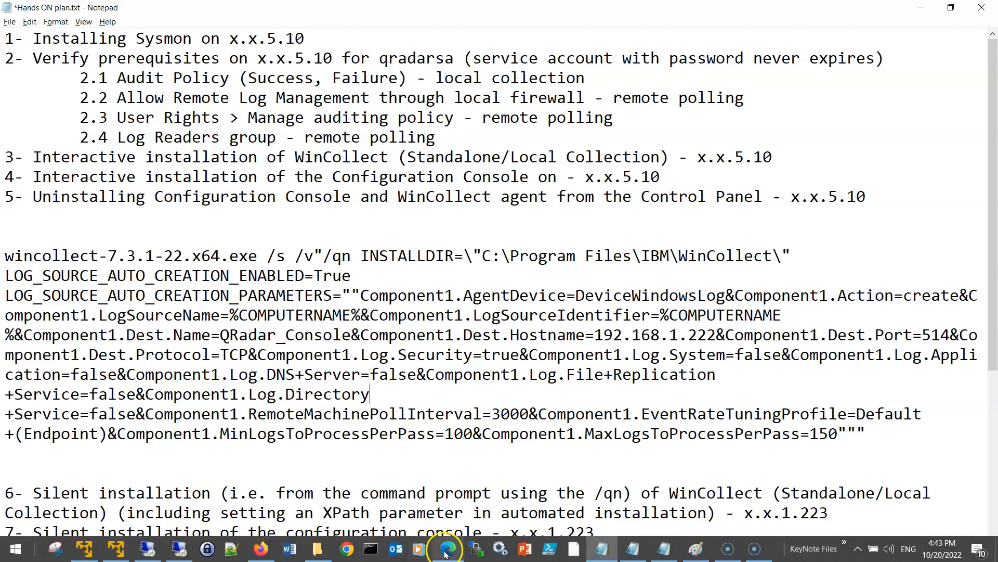
click(448, 549)
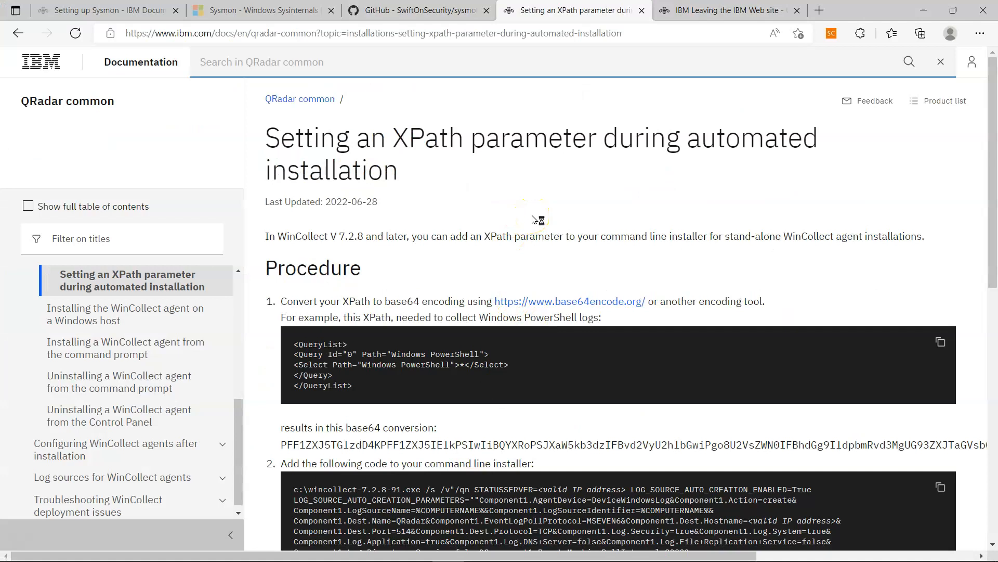
drag(265, 136, 832, 173)
scroll(834, 176, down, 1)
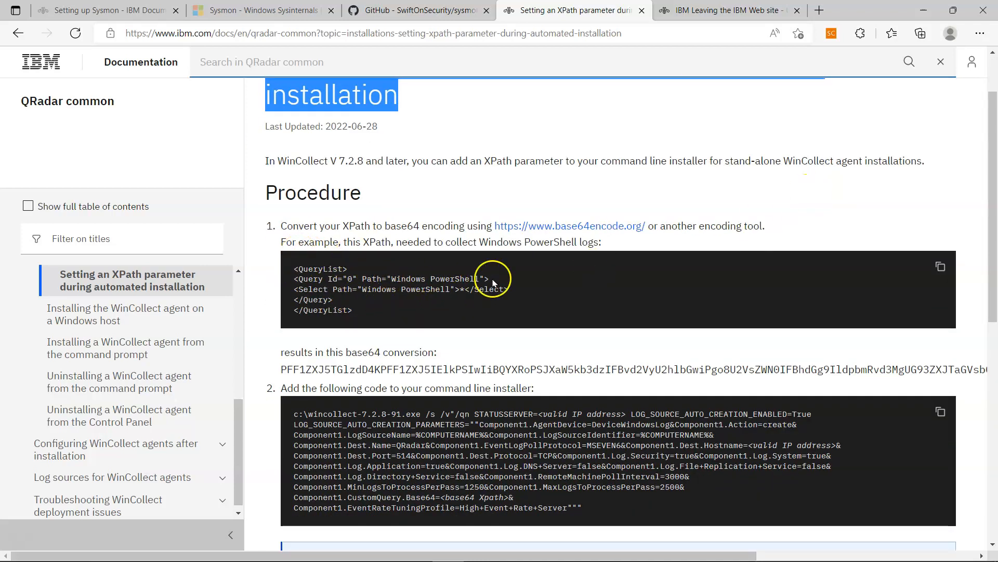
scroll(329, 383, down, 2)
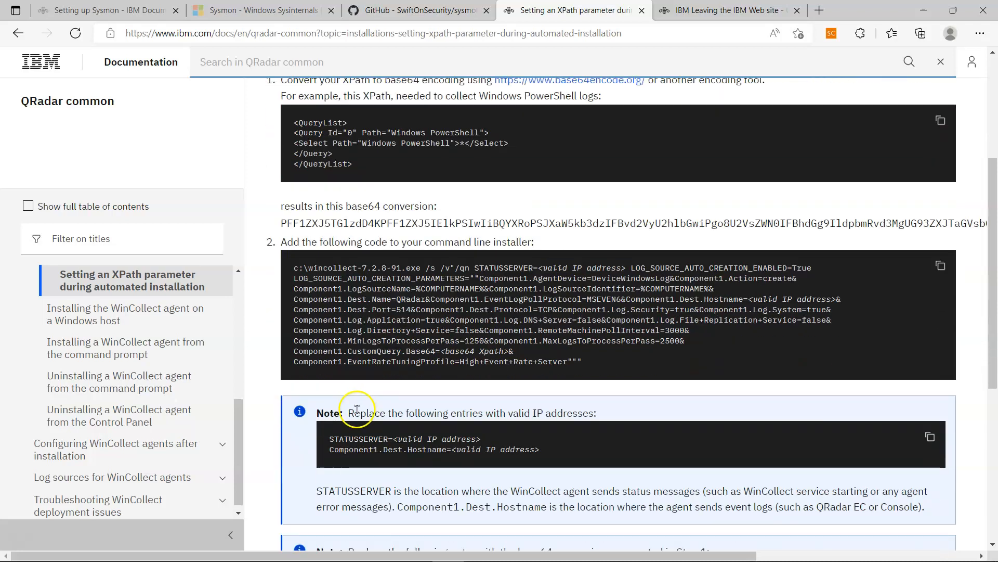
drag(292, 345, 529, 350)
drag(687, 335, 516, 351)
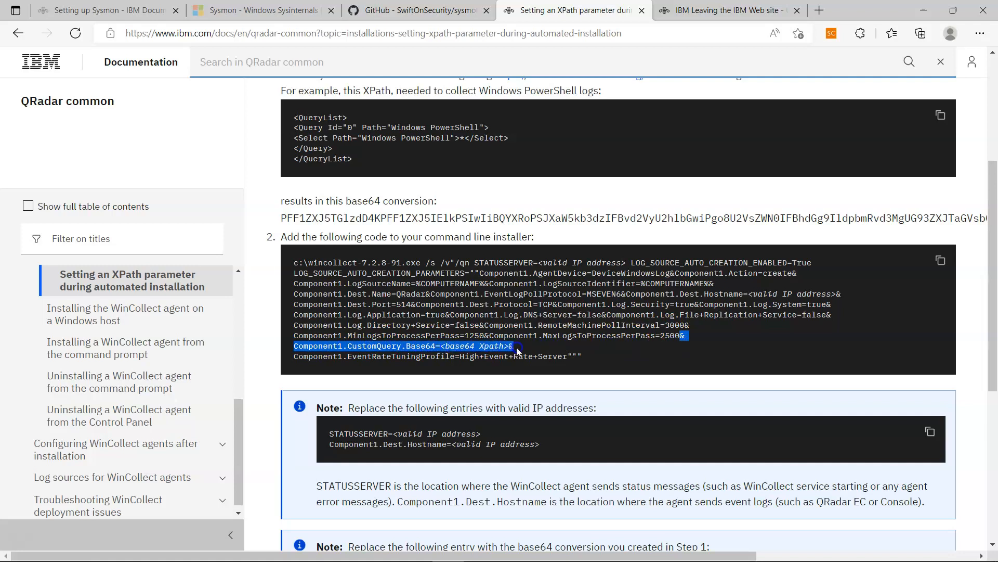
right_click(517, 351)
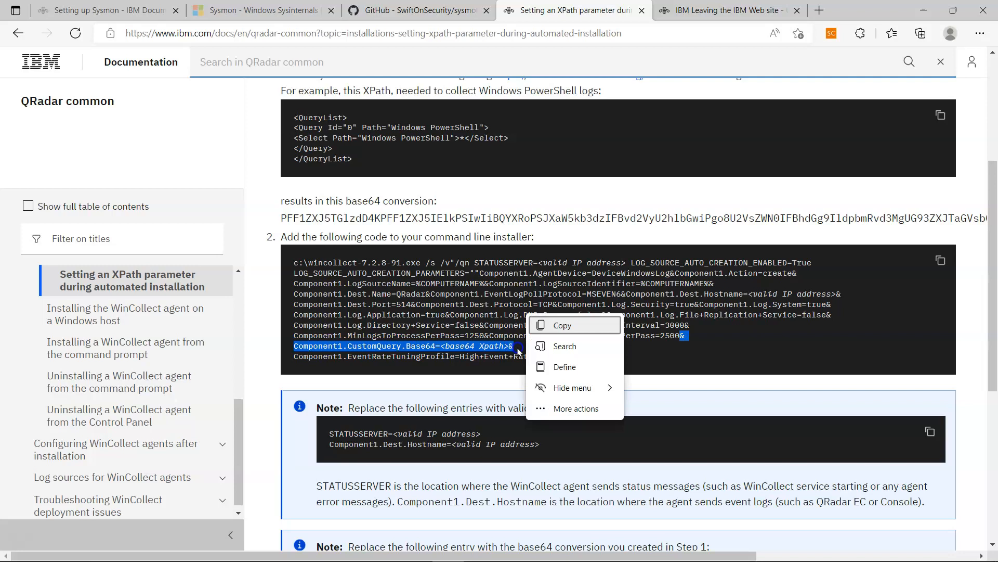
click(550, 321)
click(602, 546)
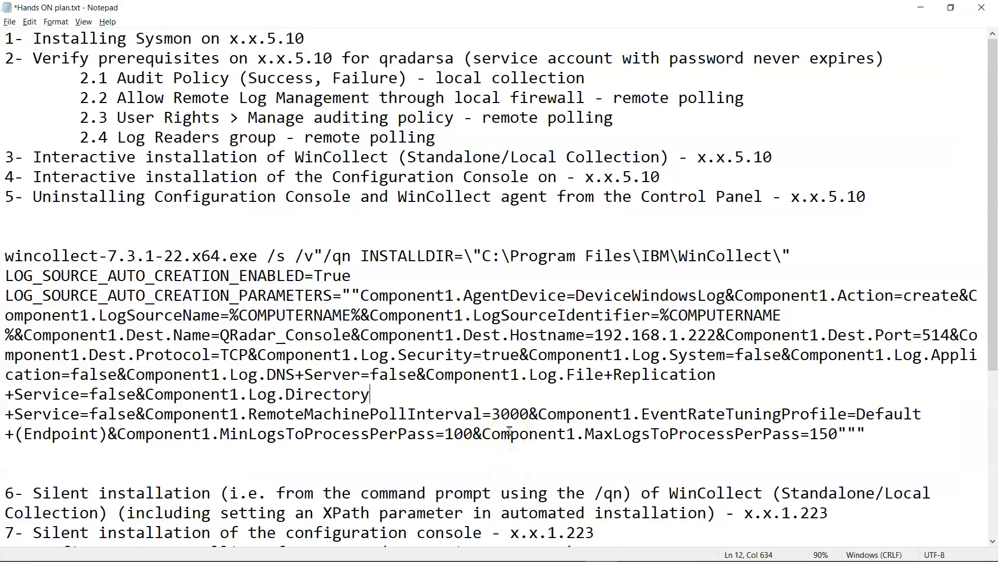
- Paste Component1.CustomQuery.Base64=<base64 Xpath>& after RemoteMachinePollInterval=3000& in the install command
key(alt+Tab)
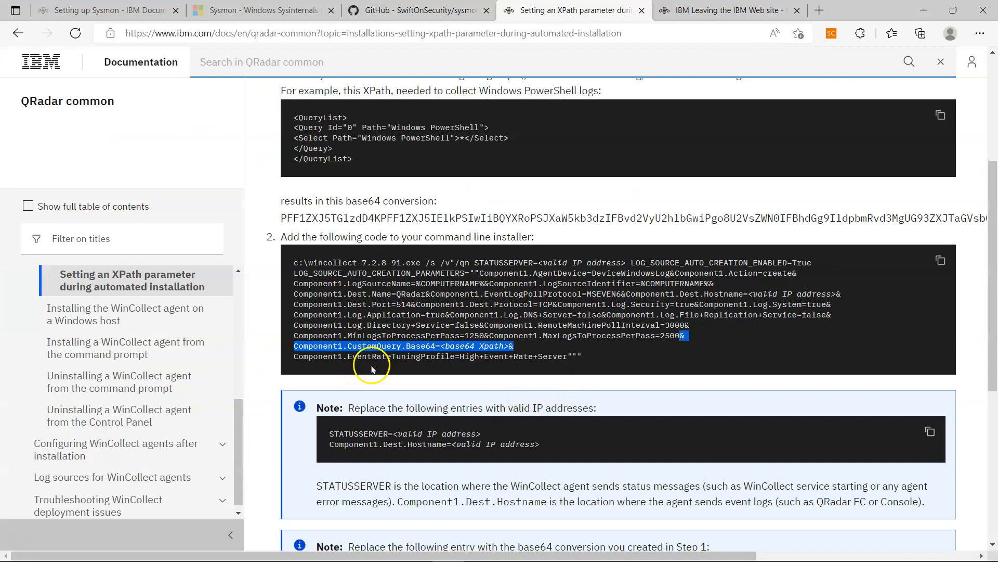
key(alt+Tab)
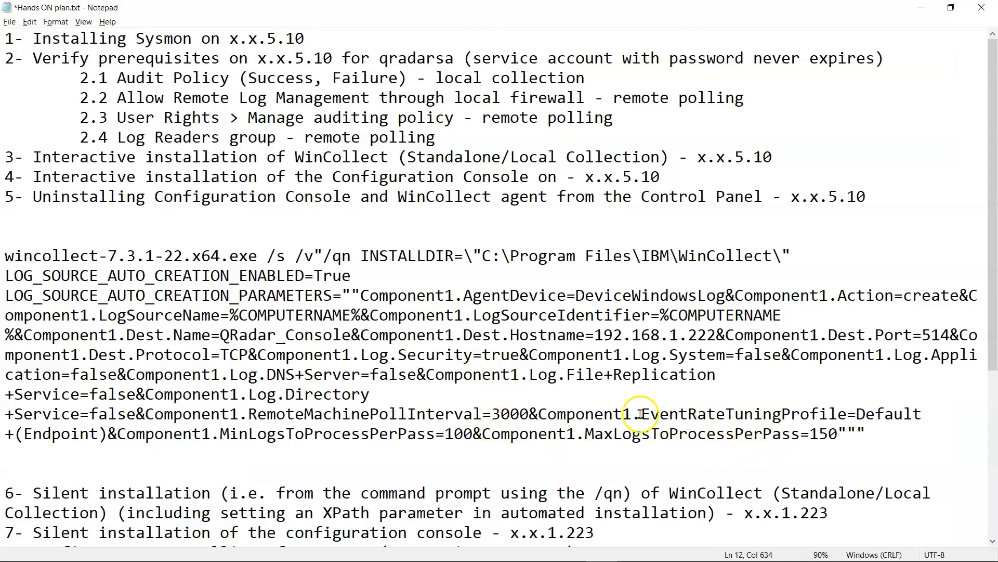
click(539, 415)
key(ctrl+v)
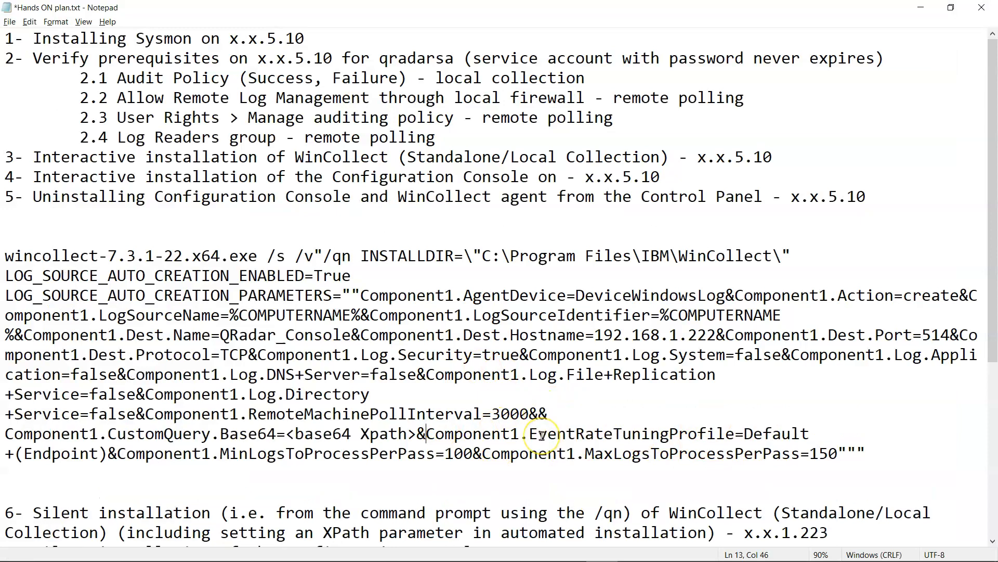
click(546, 417)
key(ctrl+z)
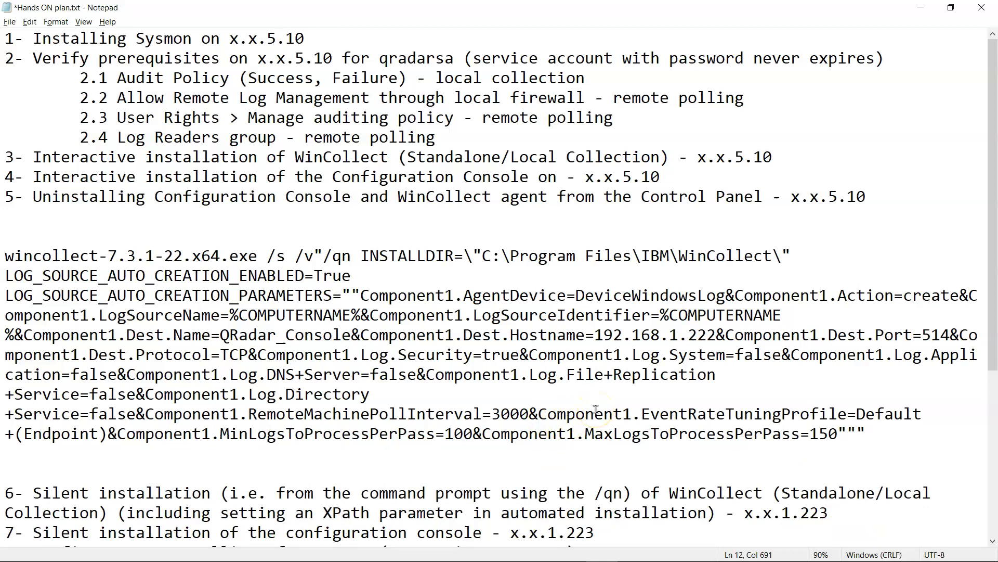
key(ctrl+v)
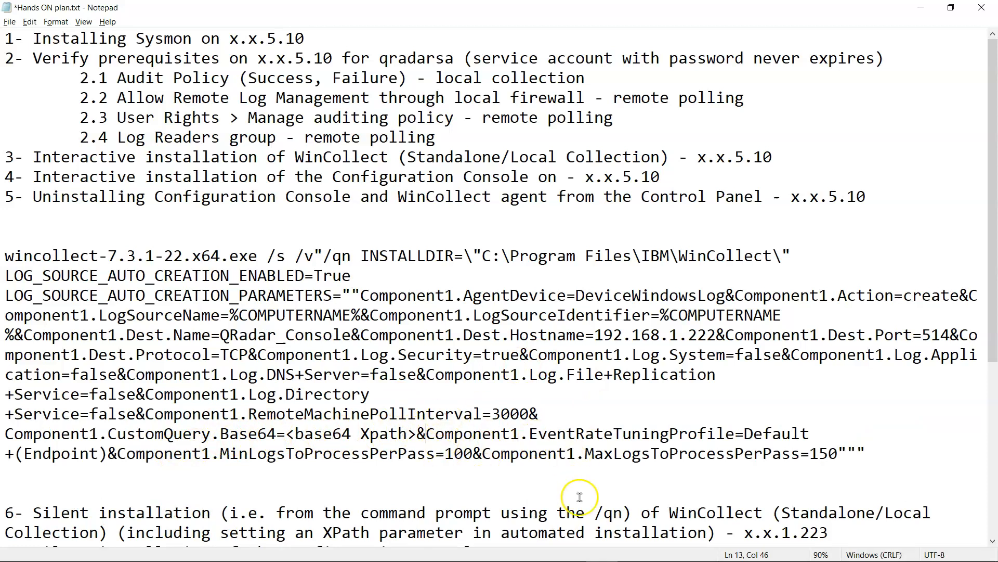
- Copy the one-line Sysmon QueryList XPath from sysmon xpath.txt, then go back to IBM's page
mouse_move(544, 560)
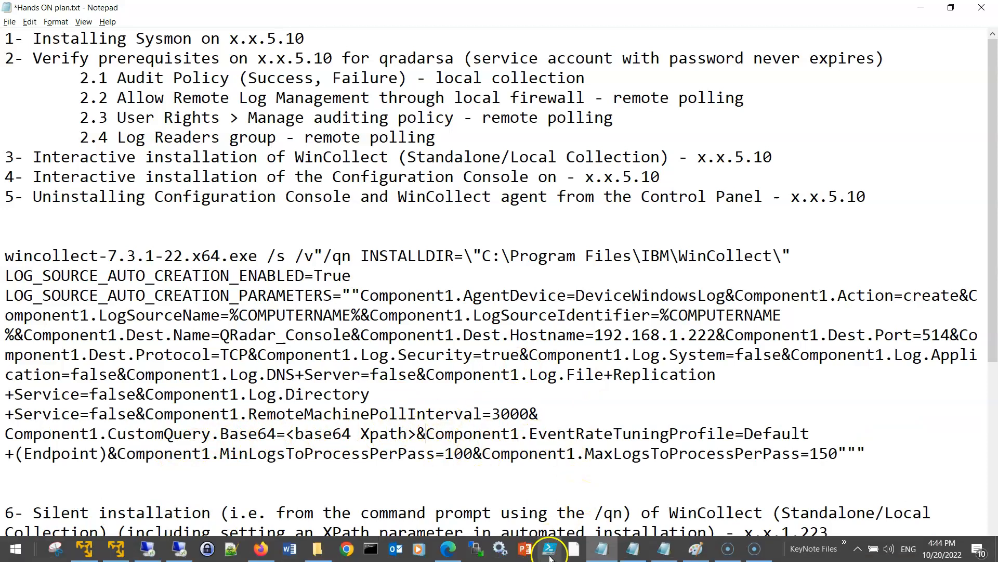
click(645, 551)
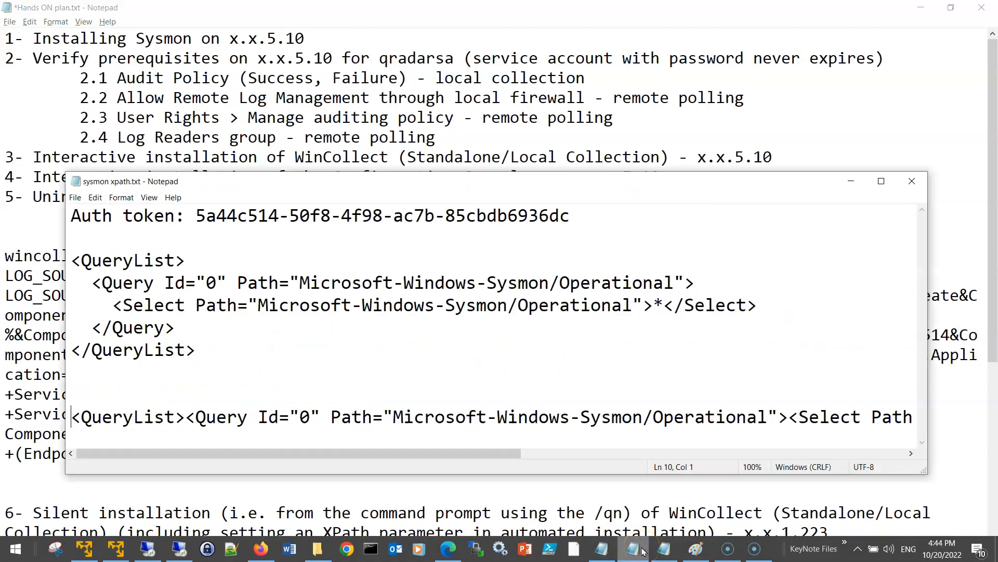
click(146, 416)
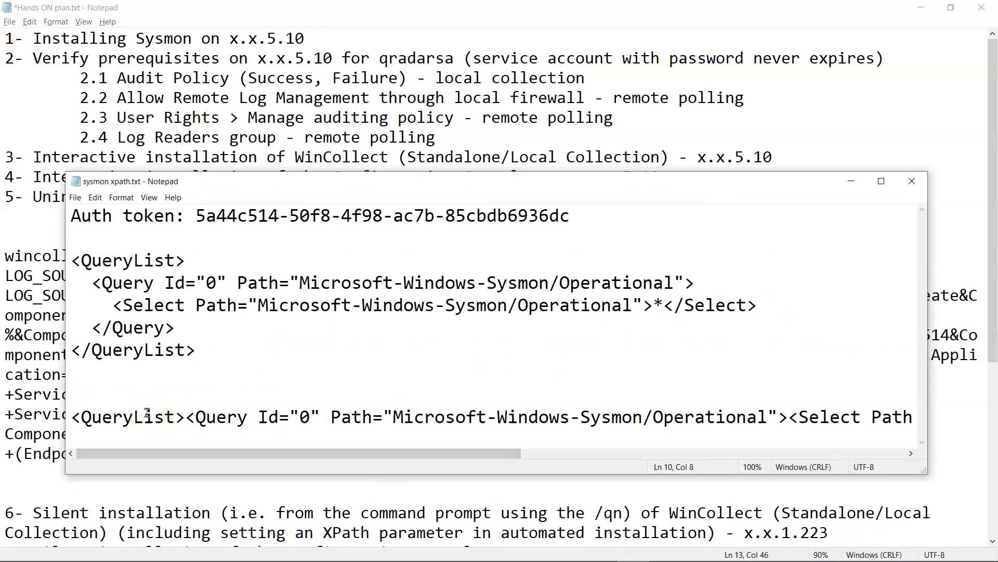
key(shift+End)
key(ctrl+c)
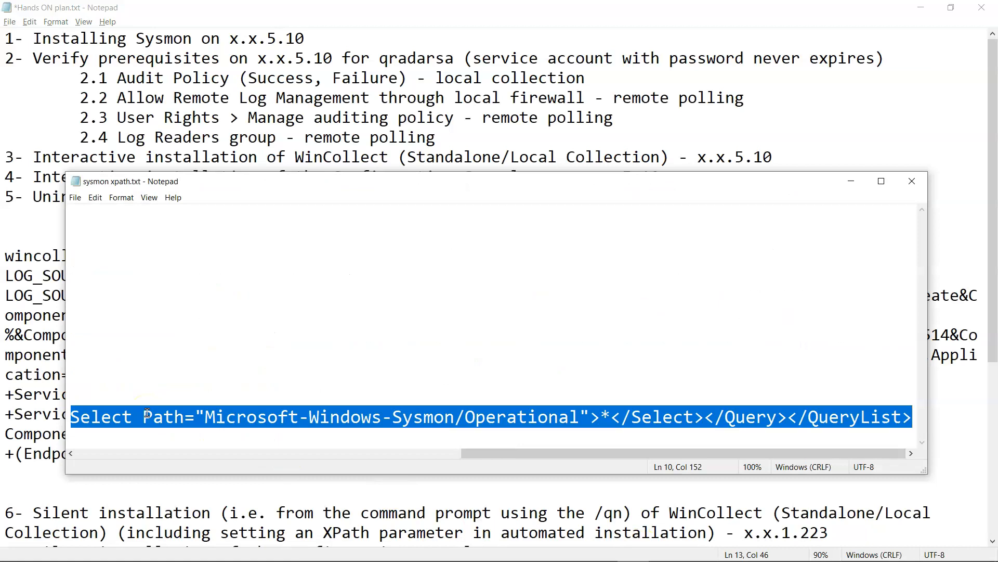
click(851, 181)
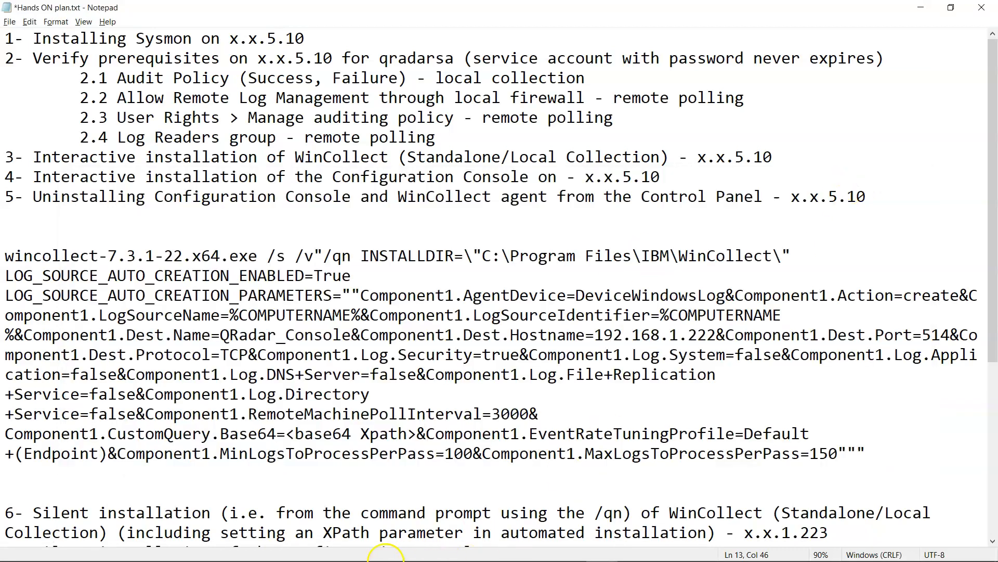
click(447, 549)
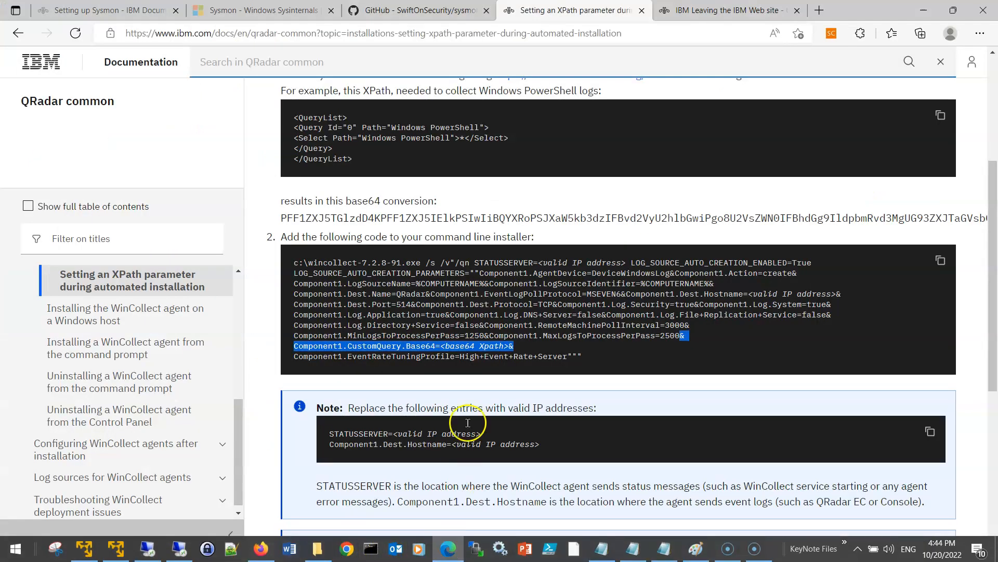
scroll(432, 234, up, 5)
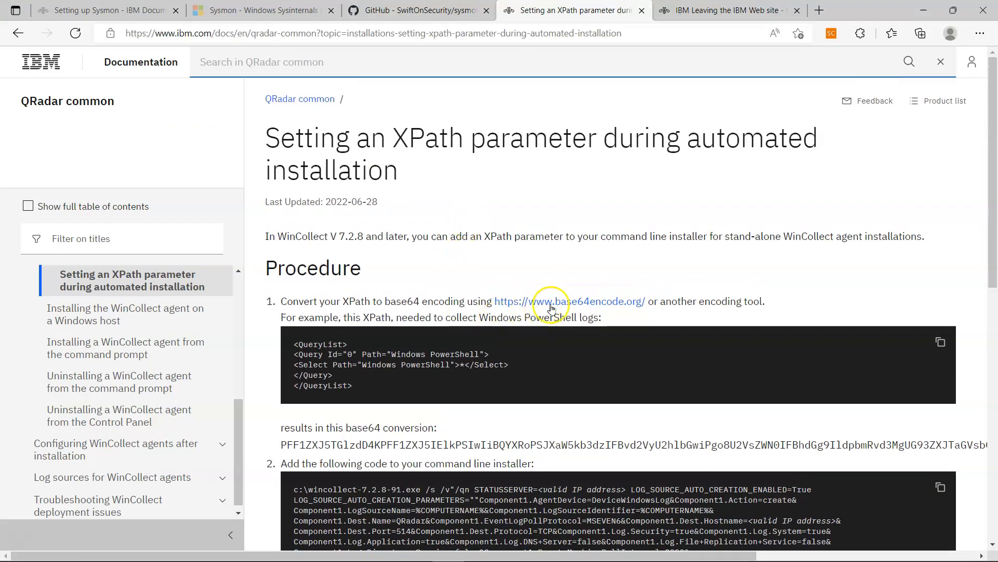
- Encode the Sysmon XPath on base64encode.org and copy the base64 result back to Notepad
click(573, 307)
click(710, 8)
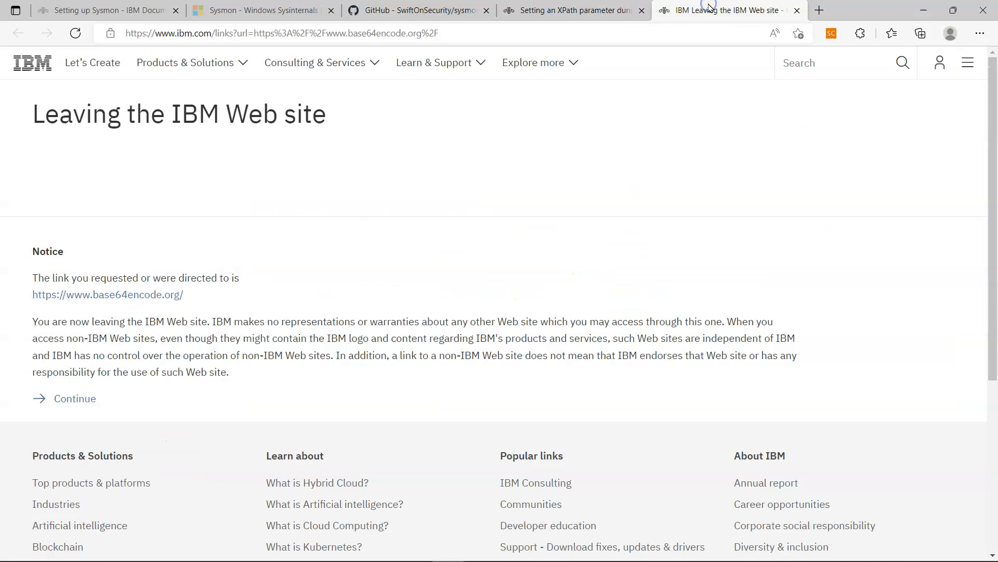
click(113, 297)
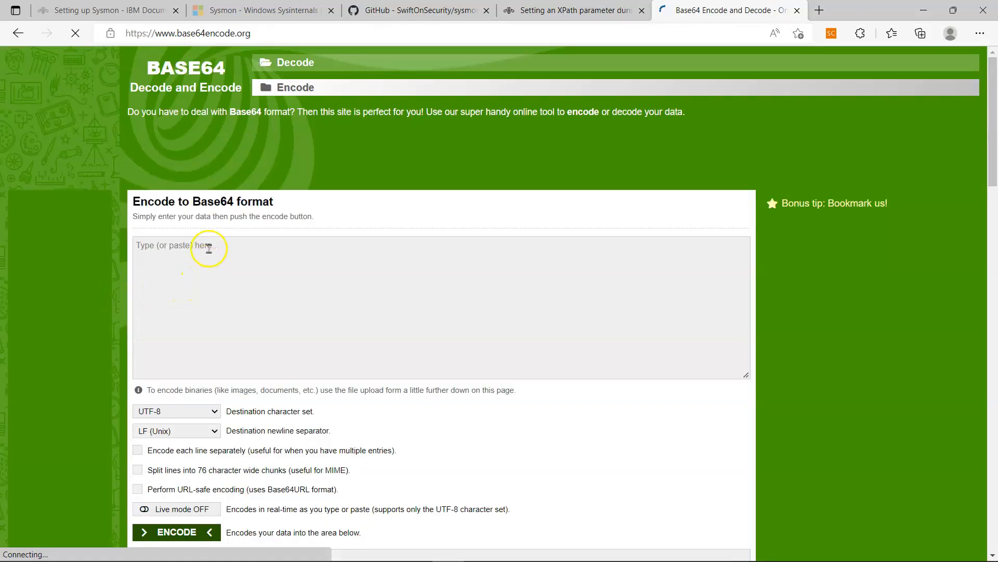
key(ctrl+v)
scroll(190, 332, down, 3)
click(188, 377)
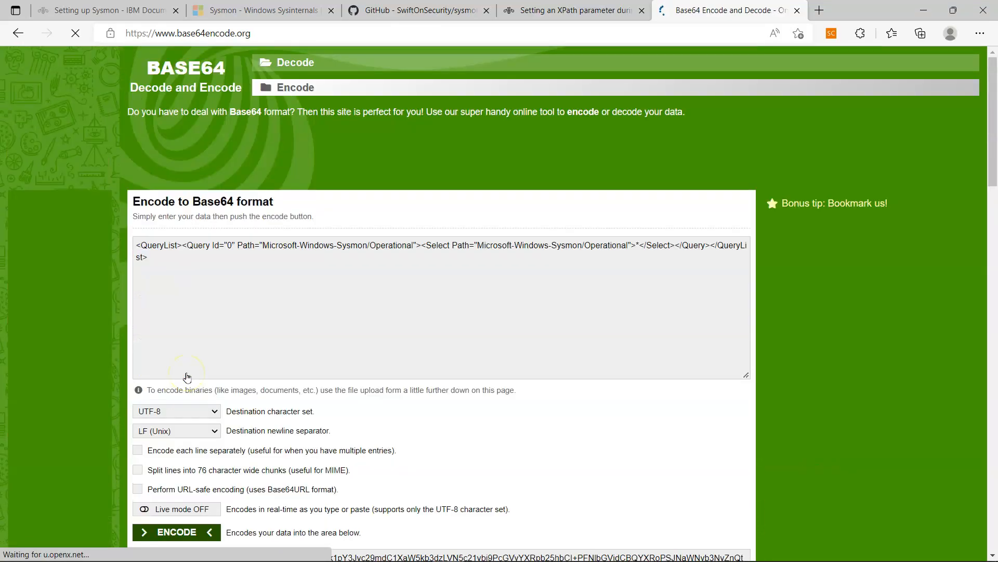
scroll(187, 377, down, 5)
triple_click(361, 260)
key(ctrl+c)
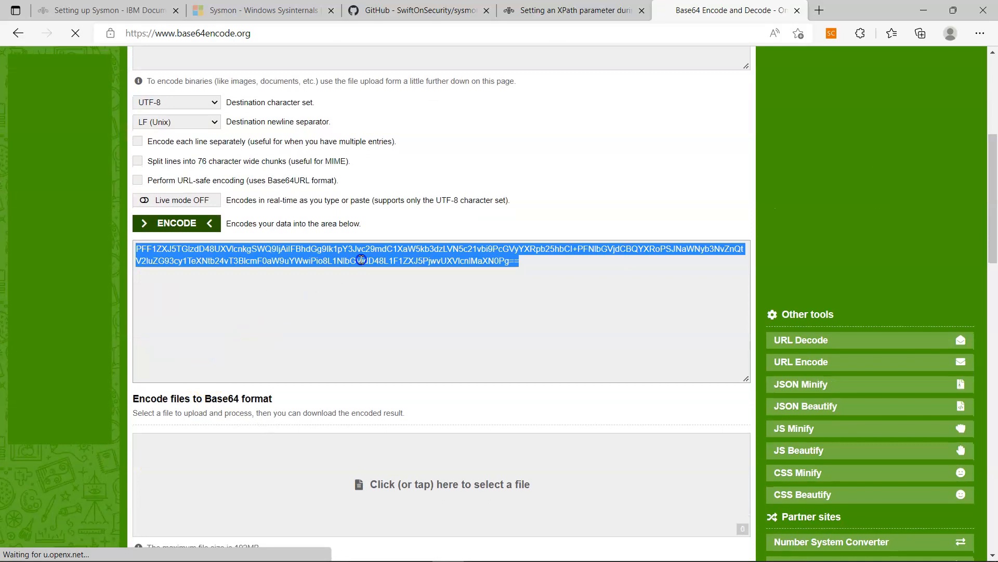
key(alt+Tab)
key(Tab)
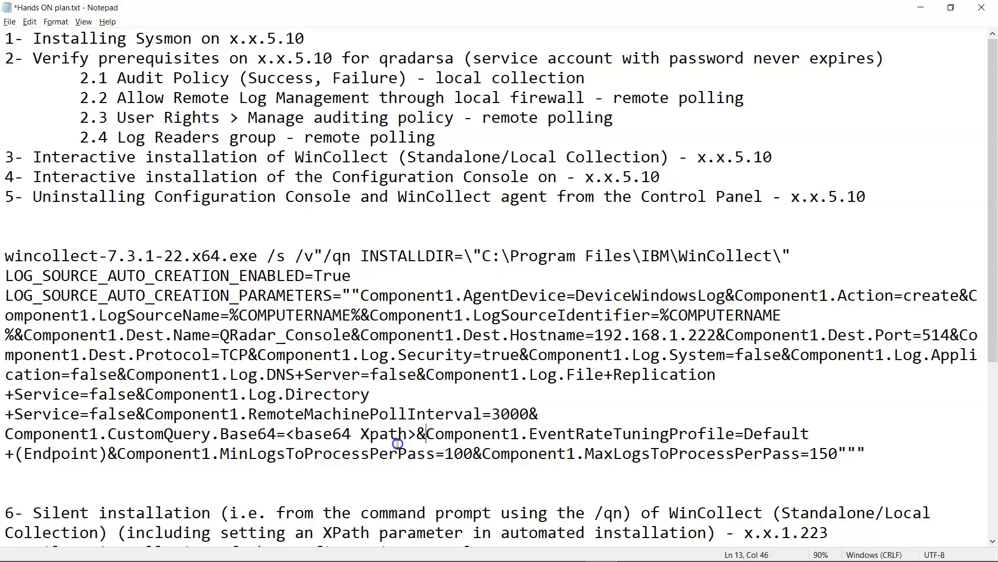
- Replace <base64 Xpath> with the encoded Sysmon query and save Hands ON plan.txt
drag(417, 436, 287, 440)
key(ctrl+v)
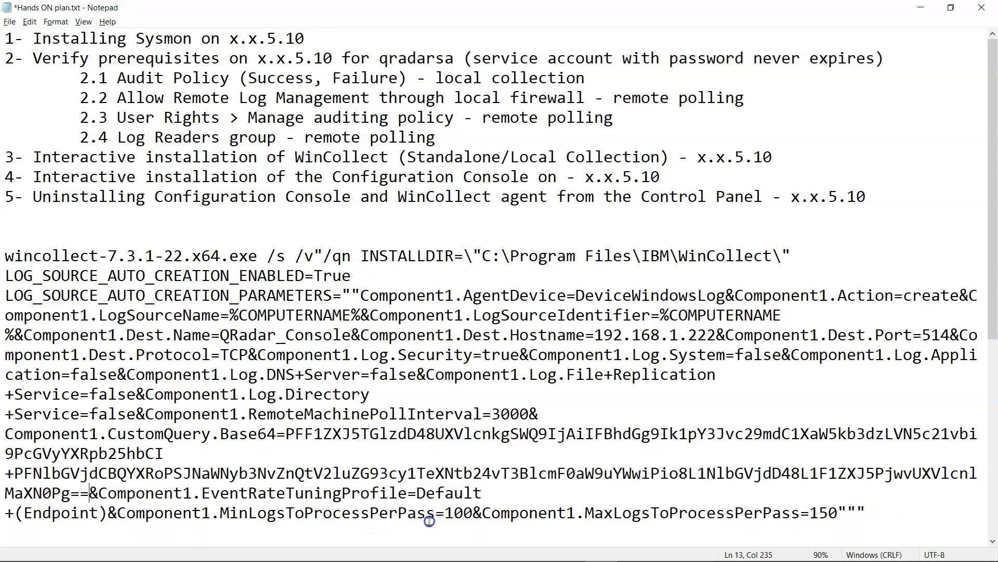
scroll(429, 521, down, 1)
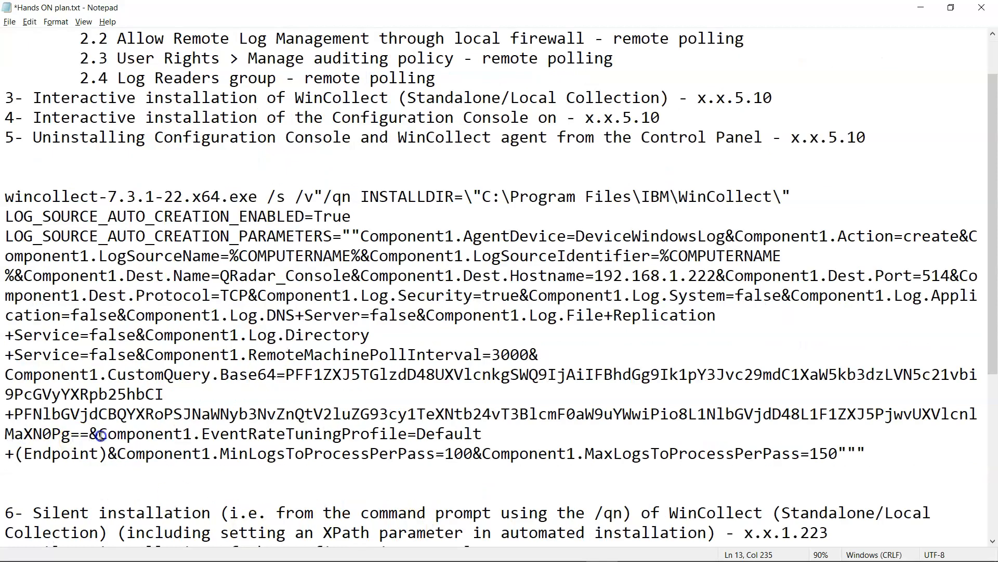
drag(864, 445, 4, 196)
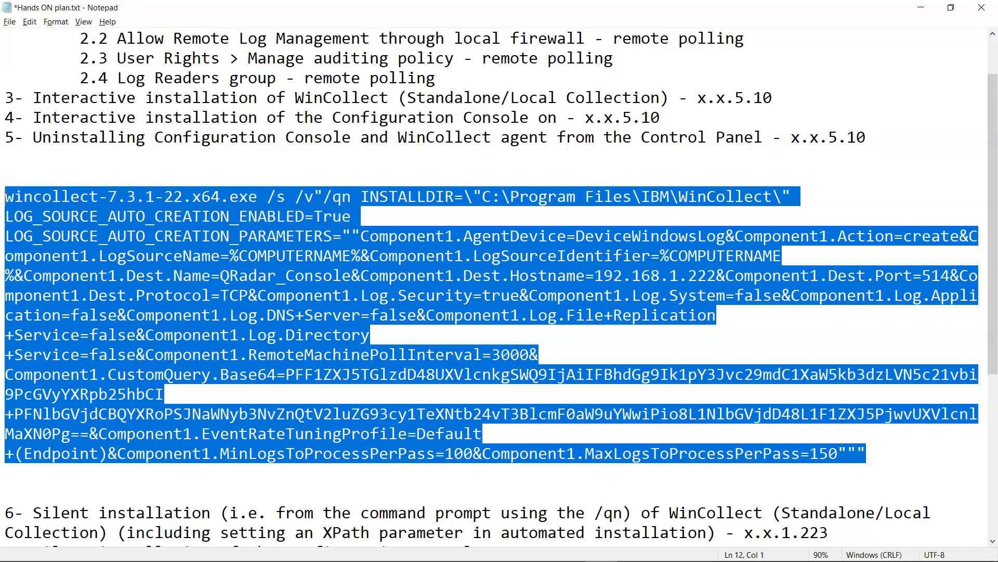
scroll(177, 255, up, 1)
key(ctrl+s)
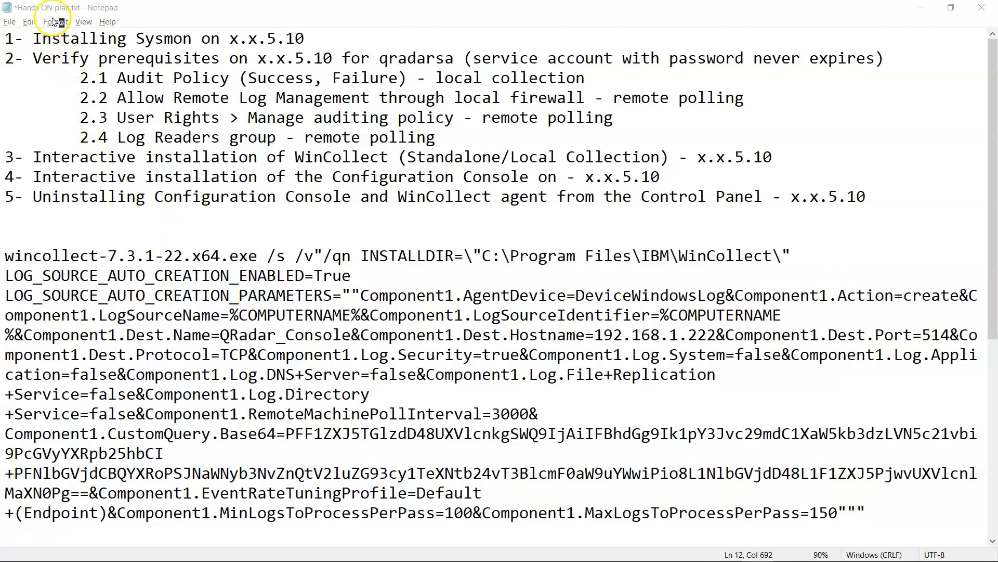
click(54, 22)
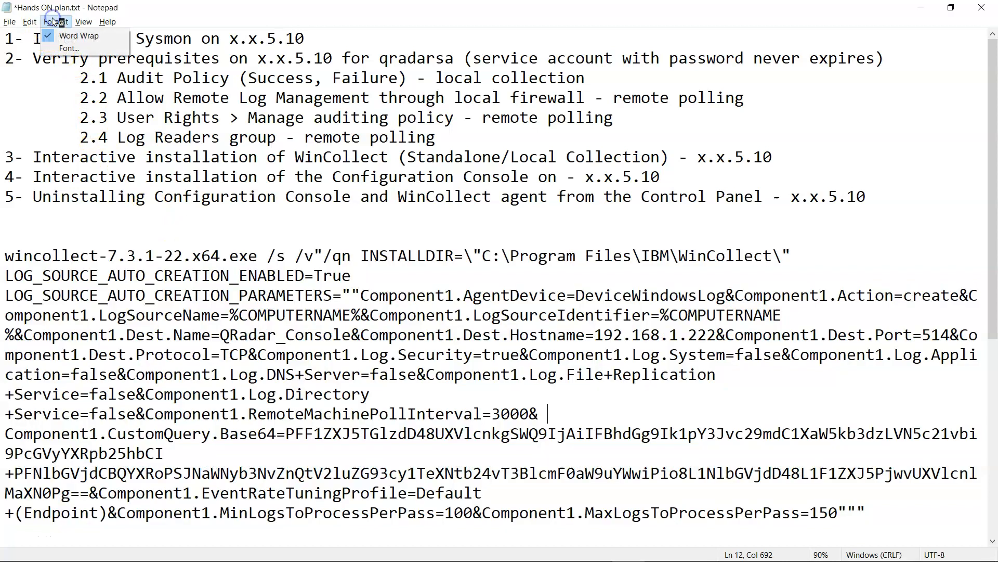
- Turn Word Wrap off so the install command sits on one line
click(74, 36)
click(56, 22)
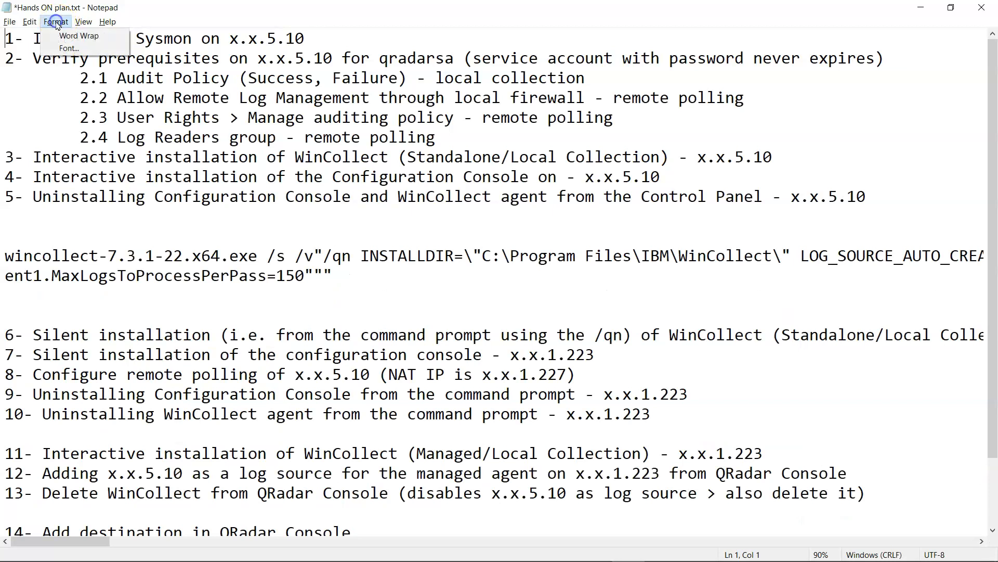
click(68, 36)
click(55, 22)
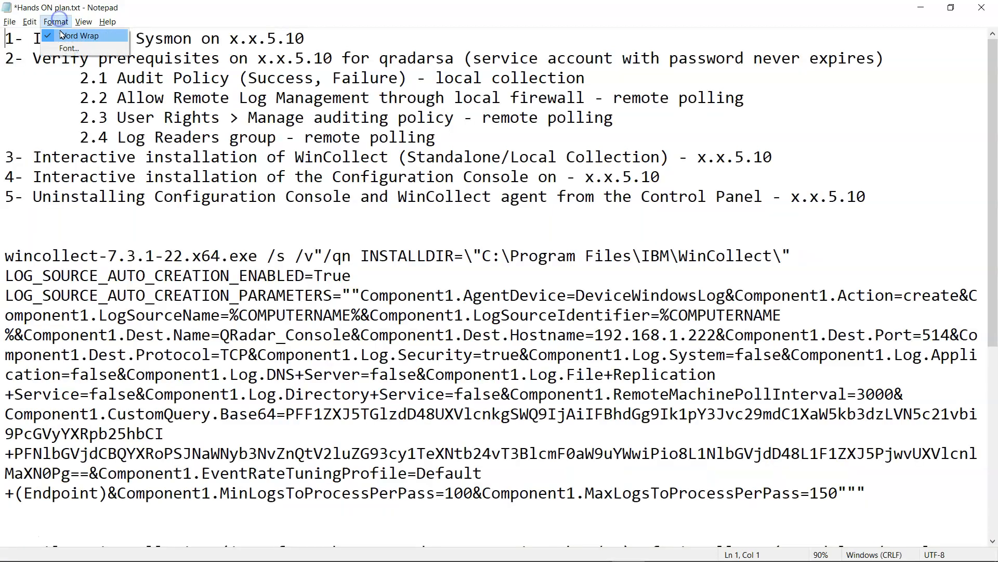
click(62, 35)
- Delete the stray space after RemoteMachinePollInterval=3000& in the install command
drag(5, 257, 332, 268)
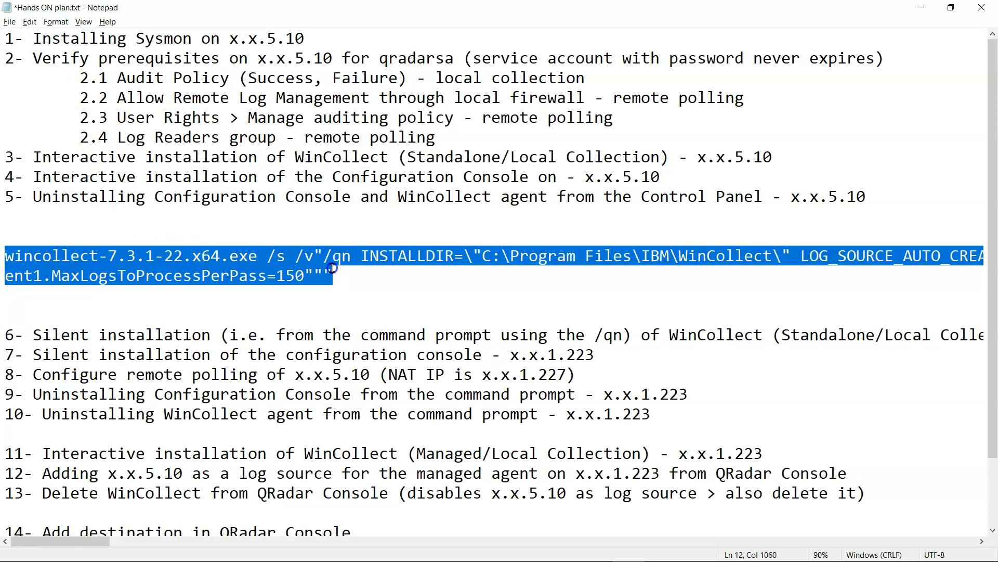
click(399, 256)
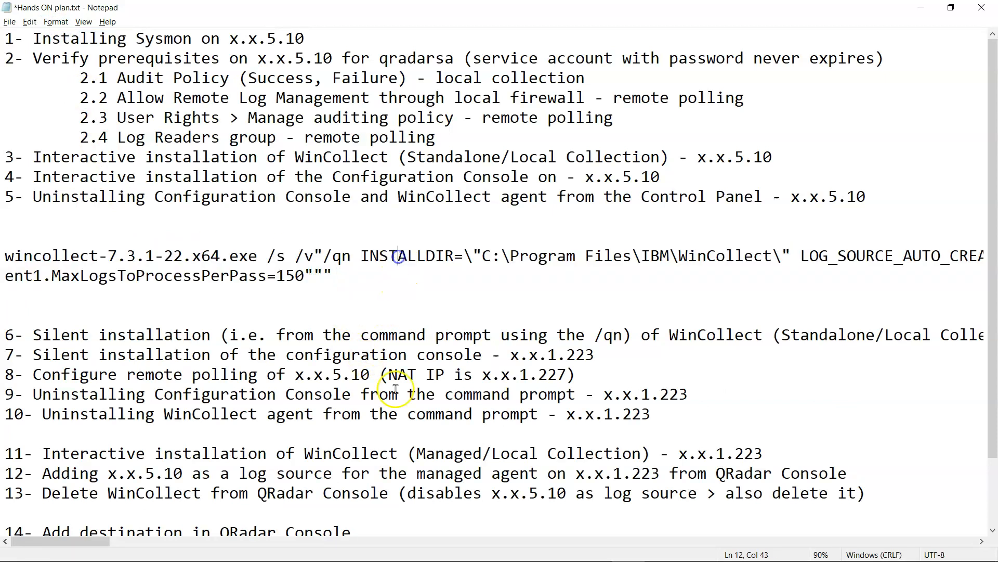
drag(129, 544, 647, 558)
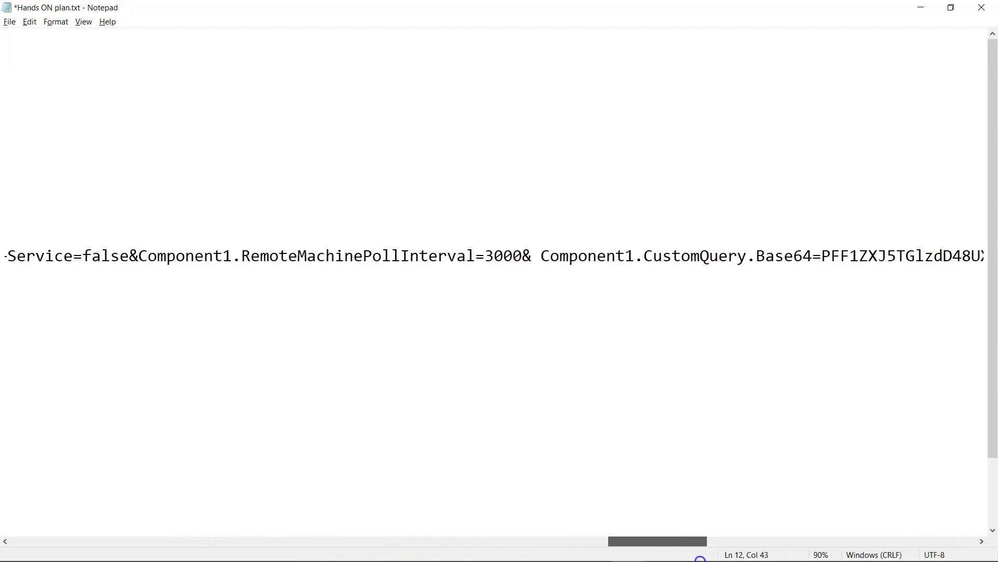
drag(716, 558, 716, 558)
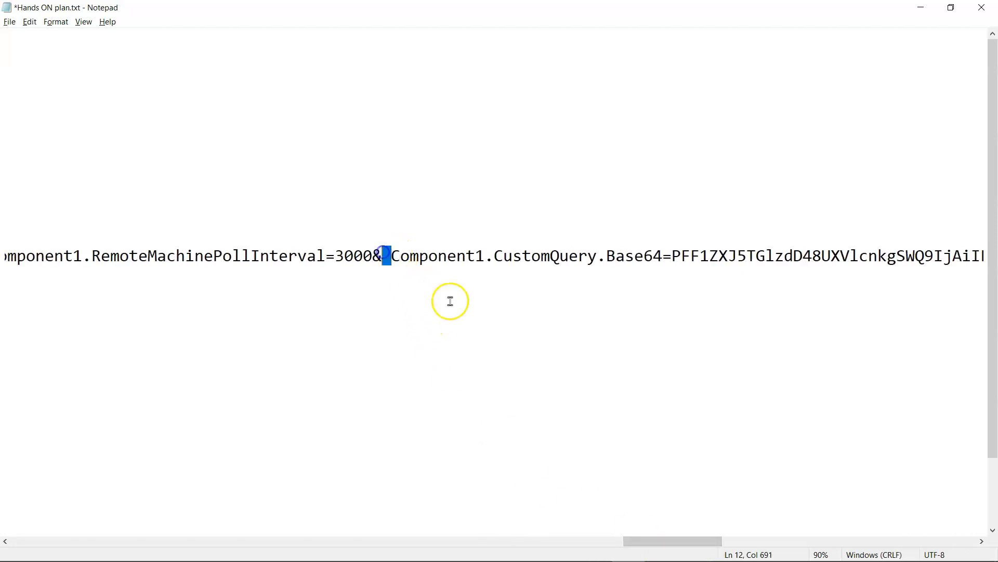
key(Delete)
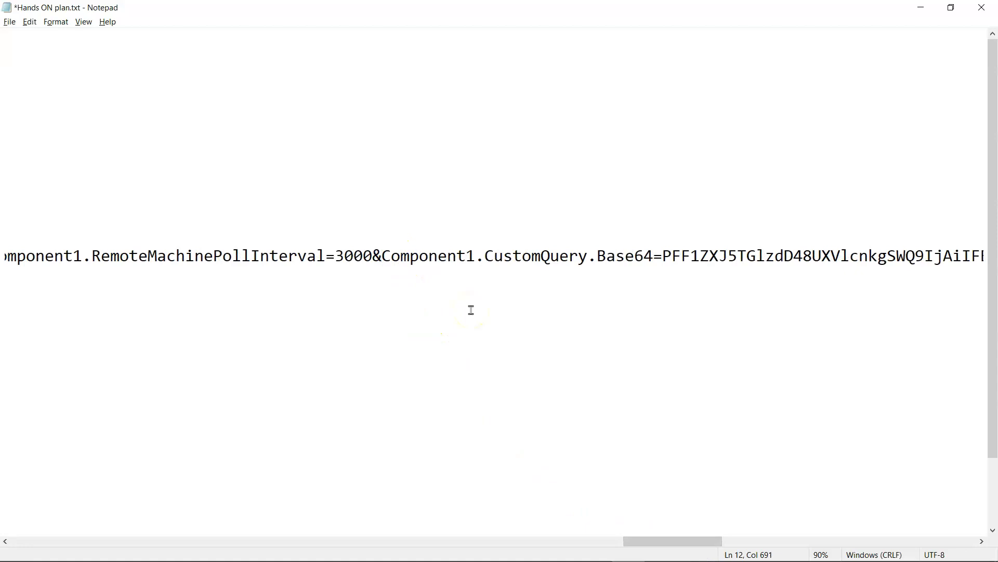
drag(684, 540, 33, 466)
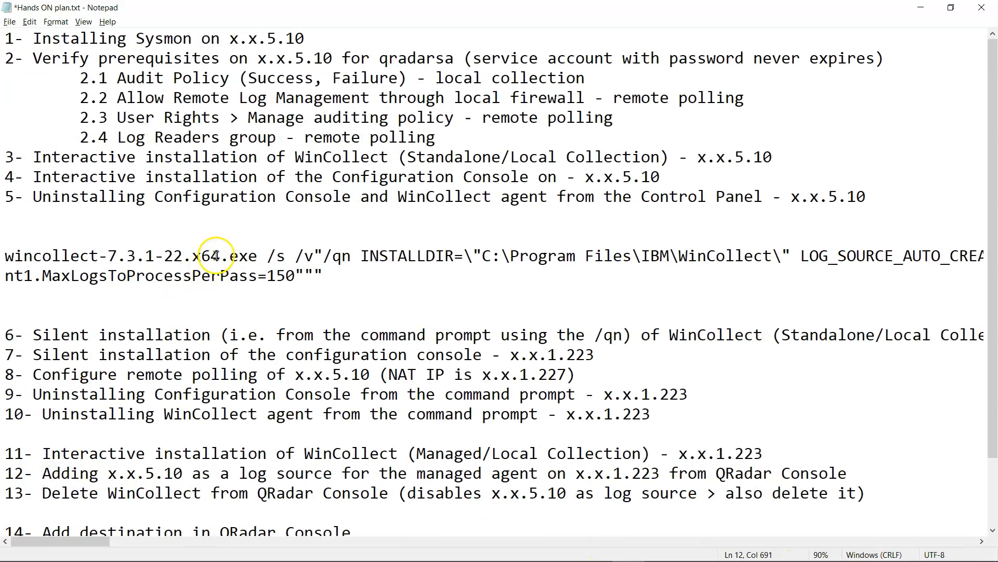
- Select the one-line wincollect install command, then bring up the wincollect.png network diagram in Paint
scroll(215, 257, down, 3)
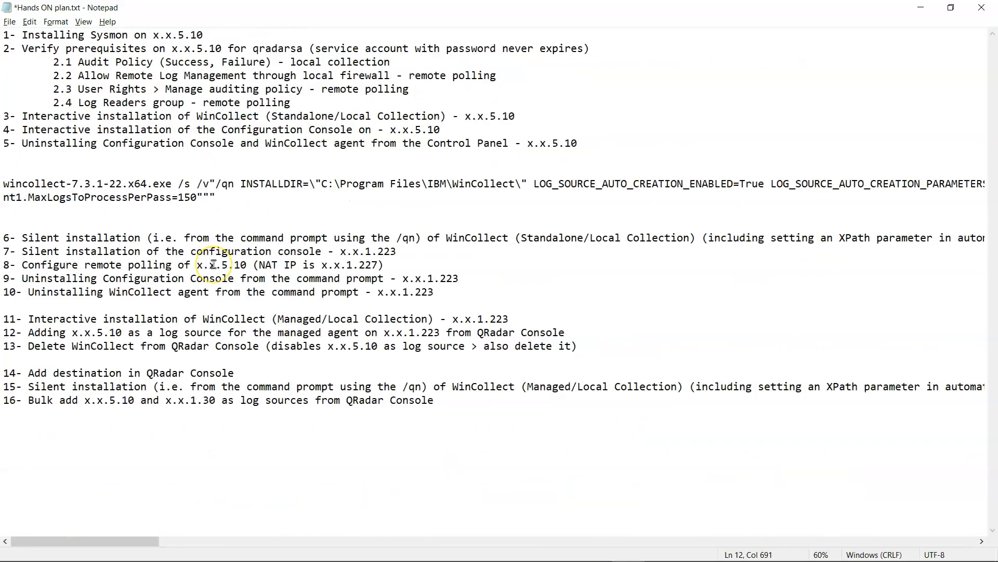
scroll(214, 264, down, 3)
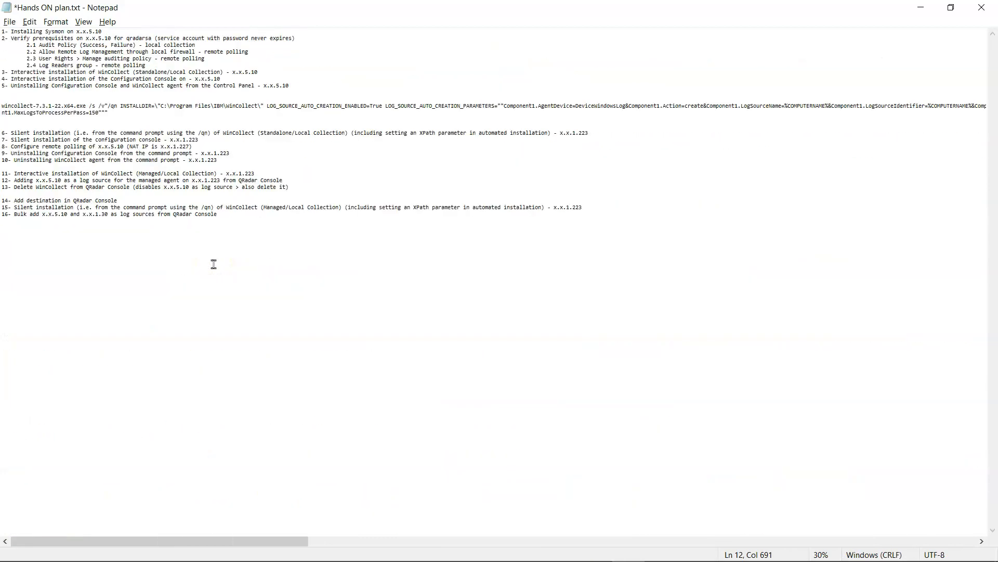
scroll(213, 264, down, 2)
scroll(213, 265, up, 4)
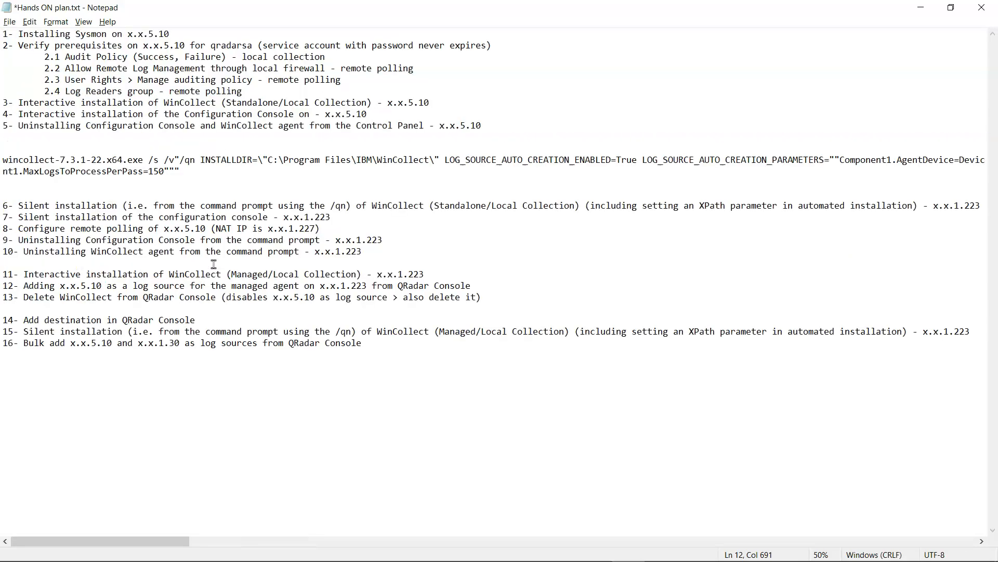
scroll(214, 264, up, 3)
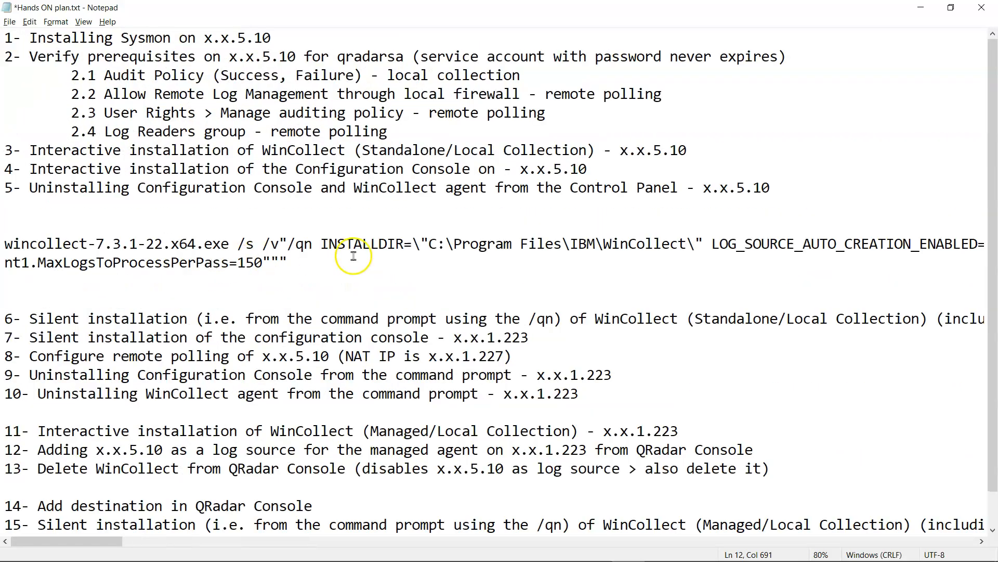
drag(303, 261, 4, 244)
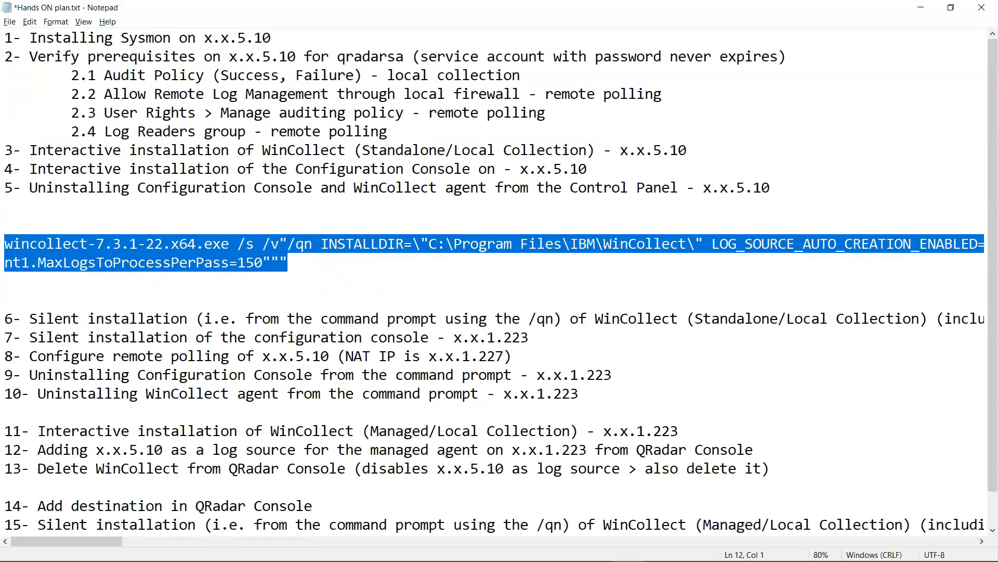
drag(86, 545, 11, 541)
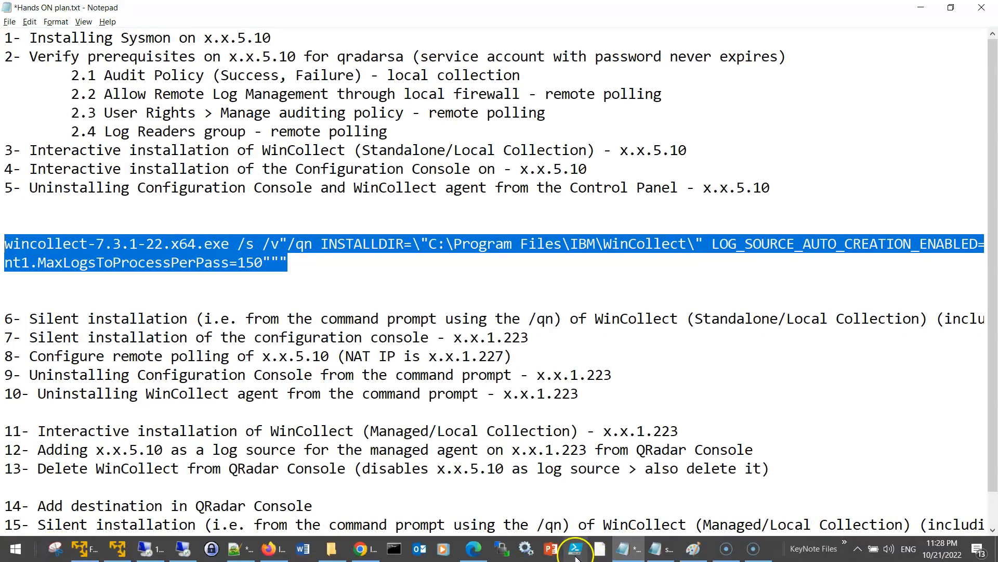
click(694, 549)
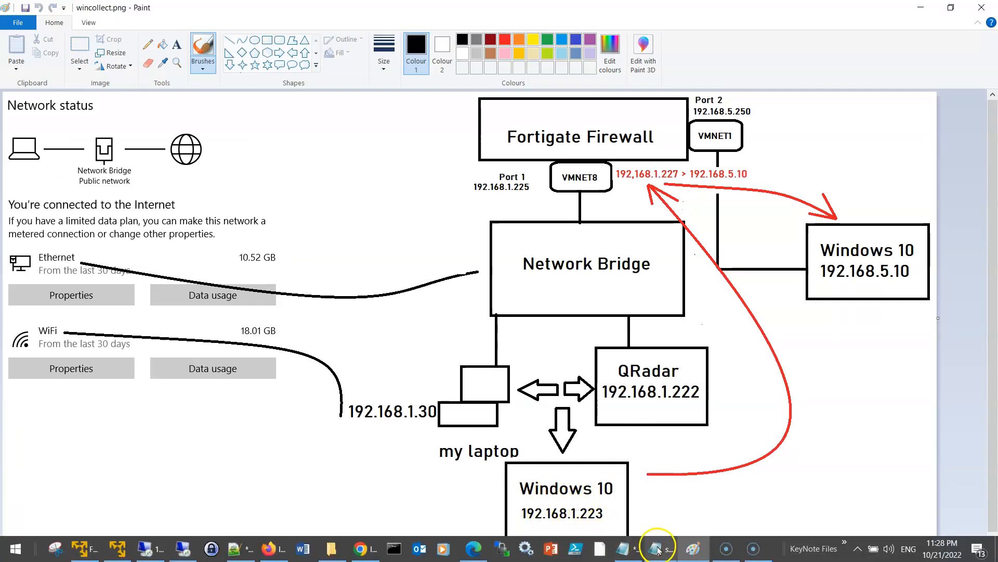
- Return from the lab network diagram to the Notepad hands-on plan
click(622, 552)
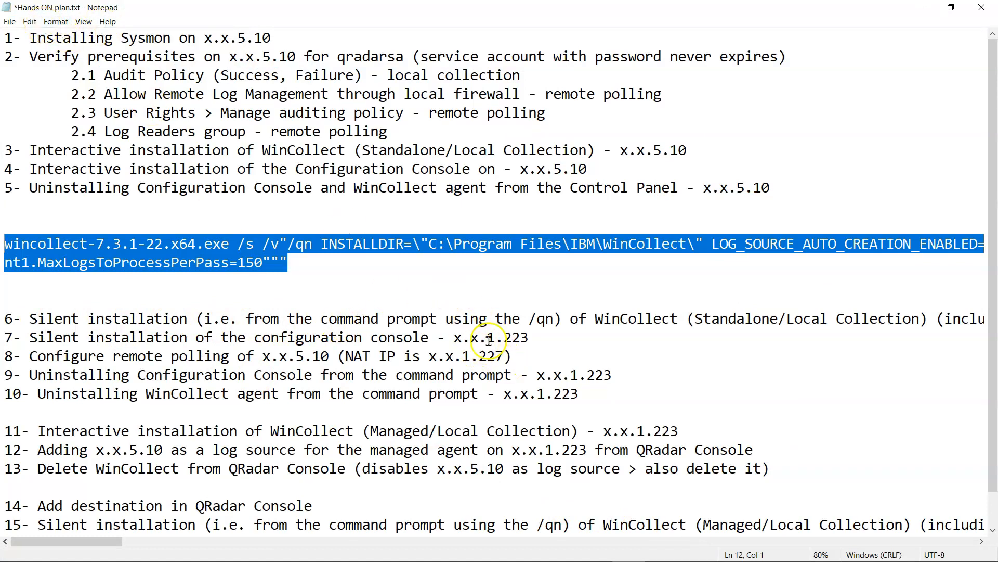
- Scroll across the plan text, then switch to the 192.168.1.223 remote desktop session
drag(119, 543, 46, 539)
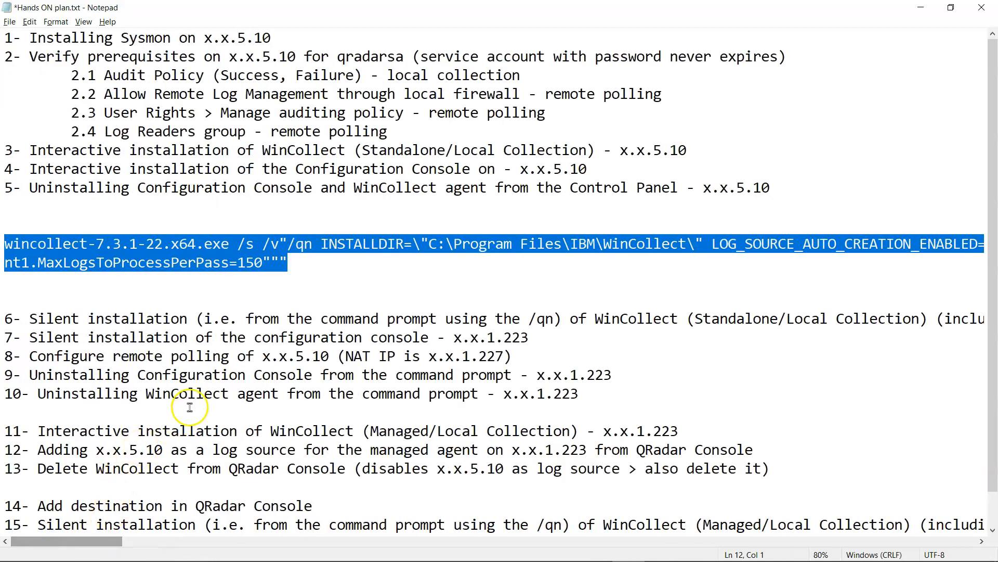
mouse_move(529, 560)
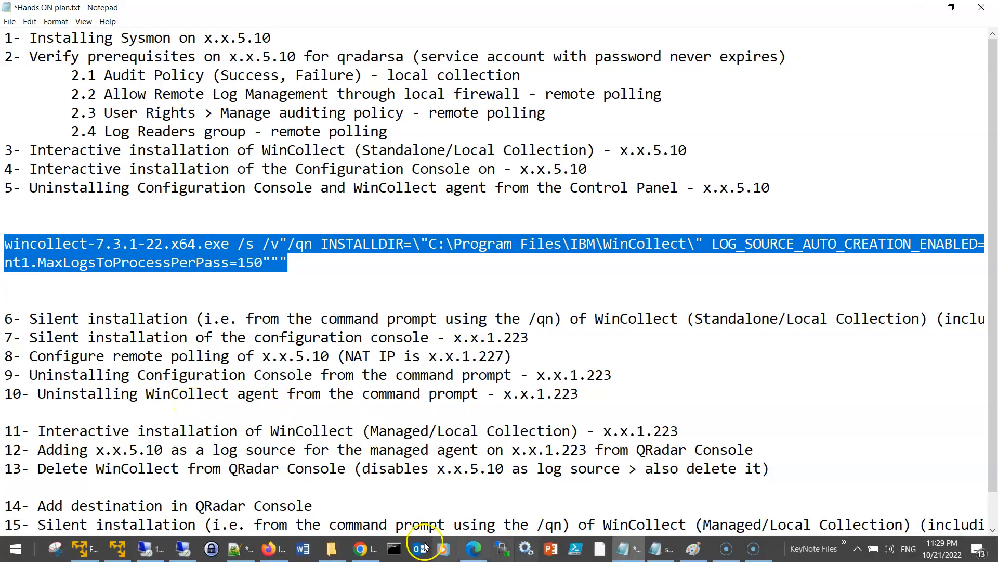
click(150, 555)
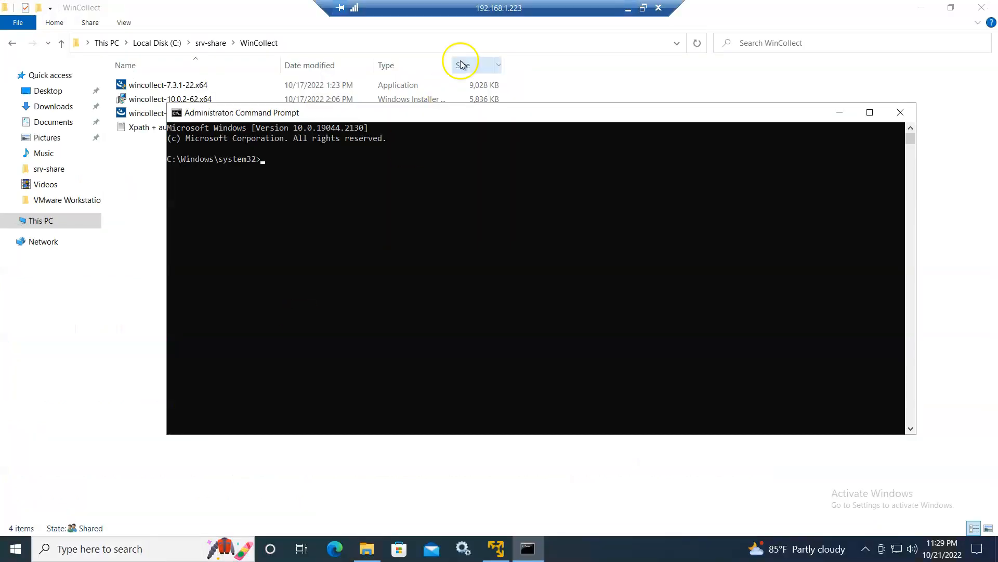
- Paste the silent wincollect-7.3.1-22.x64.exe install command and confirm Services lists no WinCollect service
drag(422, 117, 445, 158)
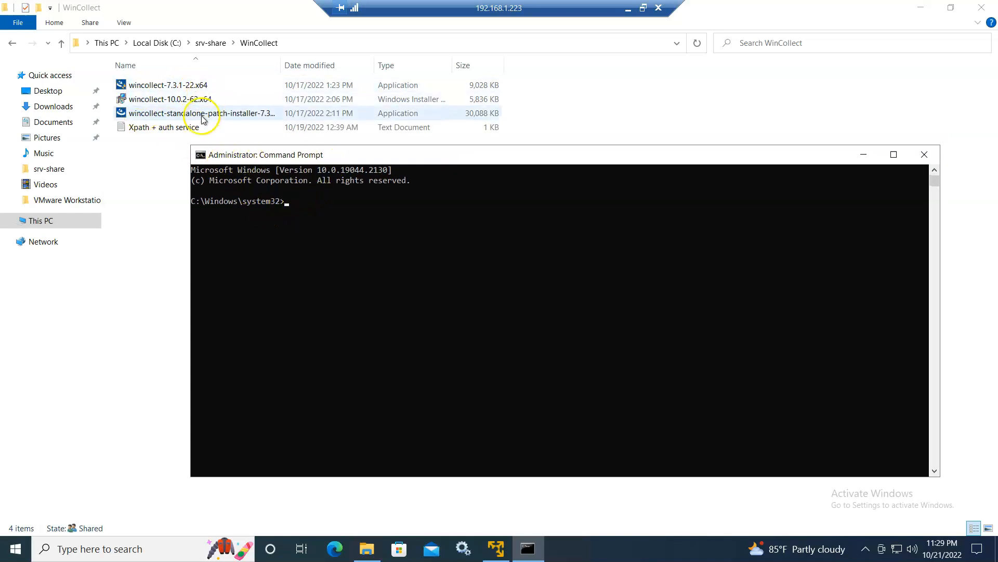
right_click(340, 212)
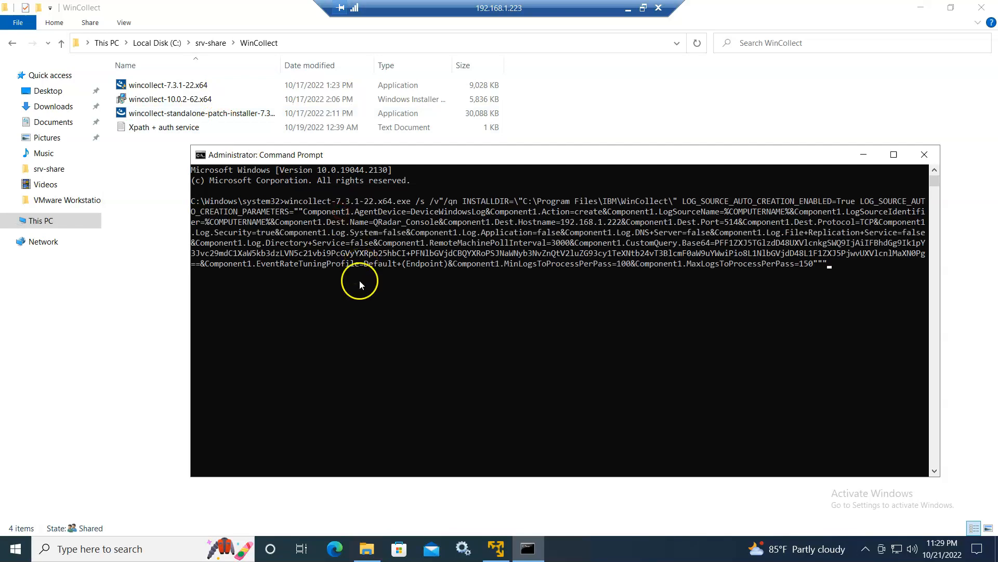
click(464, 547)
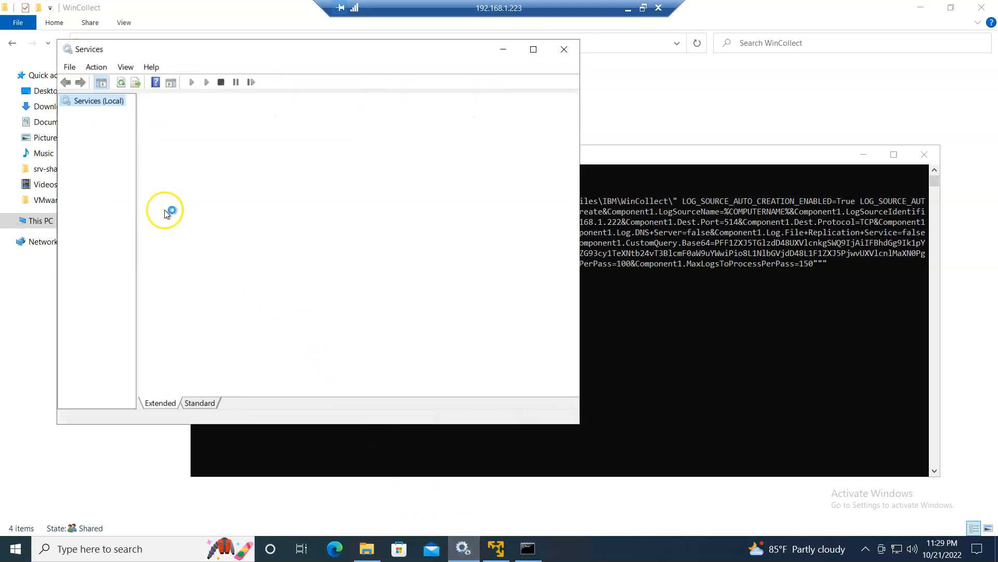
click(310, 170)
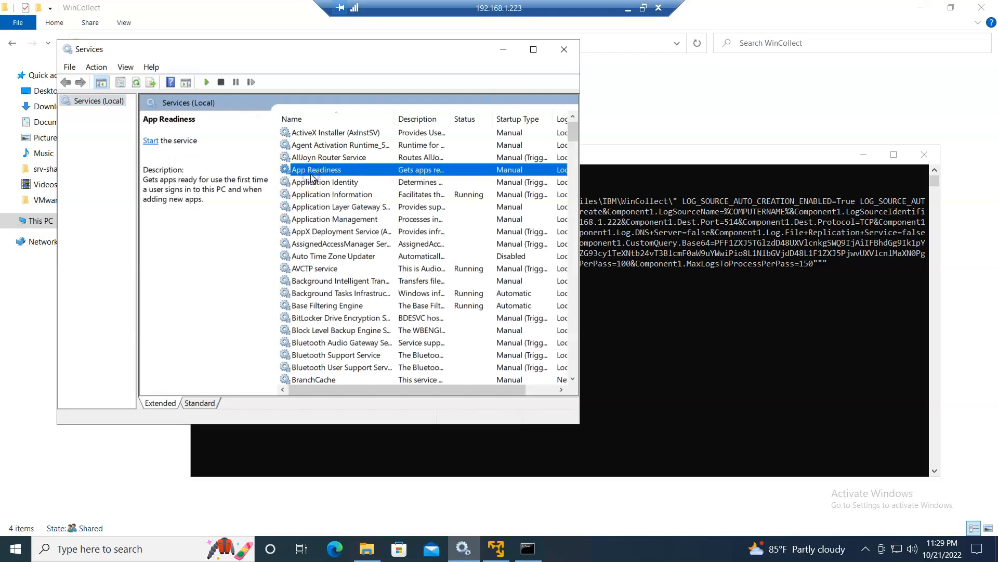
key(w)
key(Down)
key(Down)
key(Down)
key(Down)
key(Down)
key(Down)
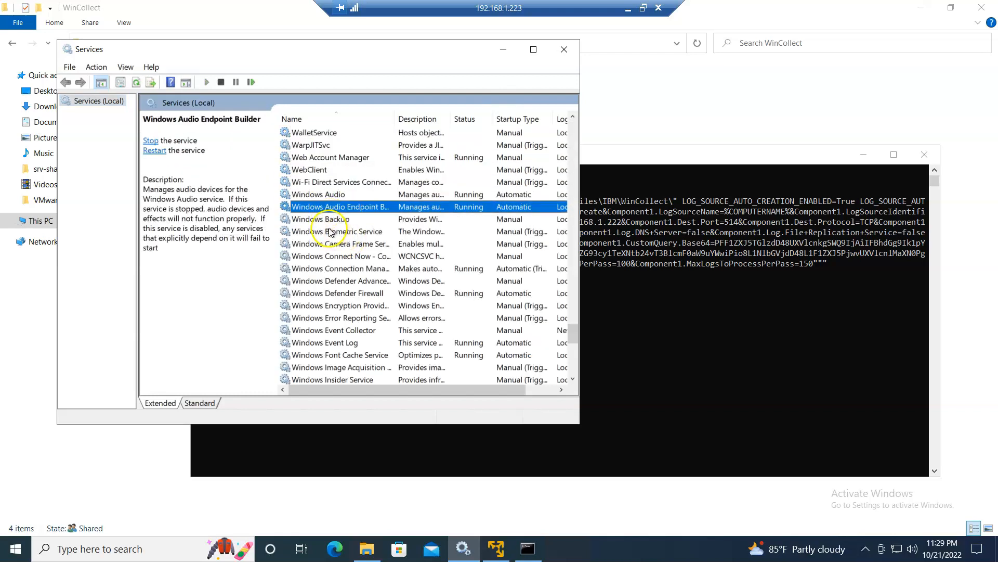
click(320, 195)
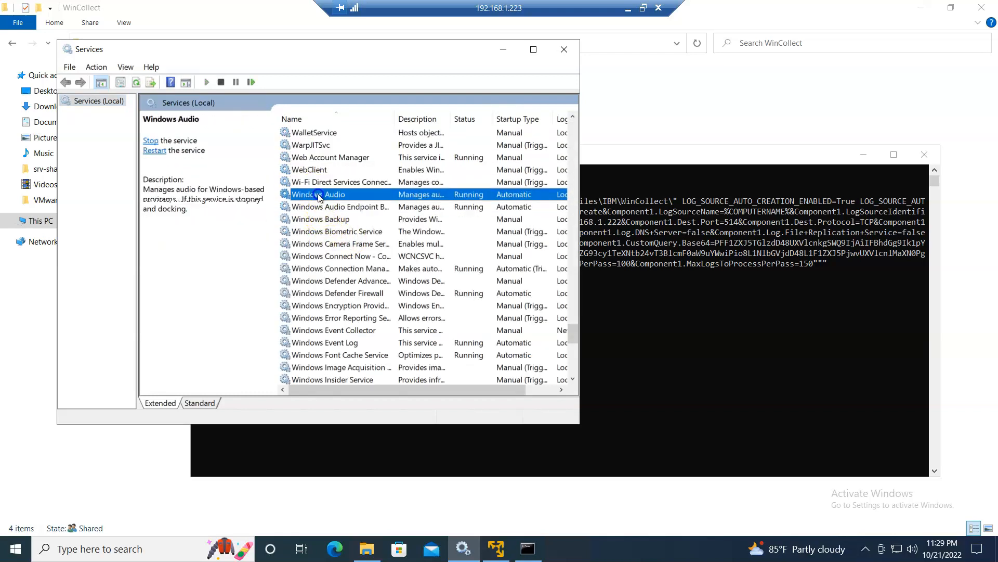
click(503, 49)
click(587, 323)
key(Return)
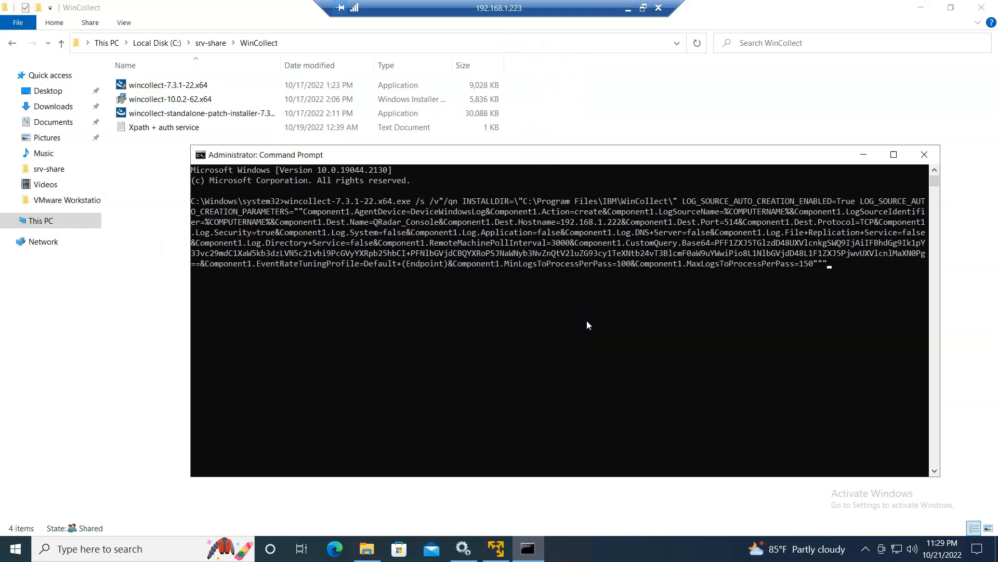
click(856, 278)
- Move from system32 into the C:\srv-share\WinCollect installer folder
key(Return)
key(Return)
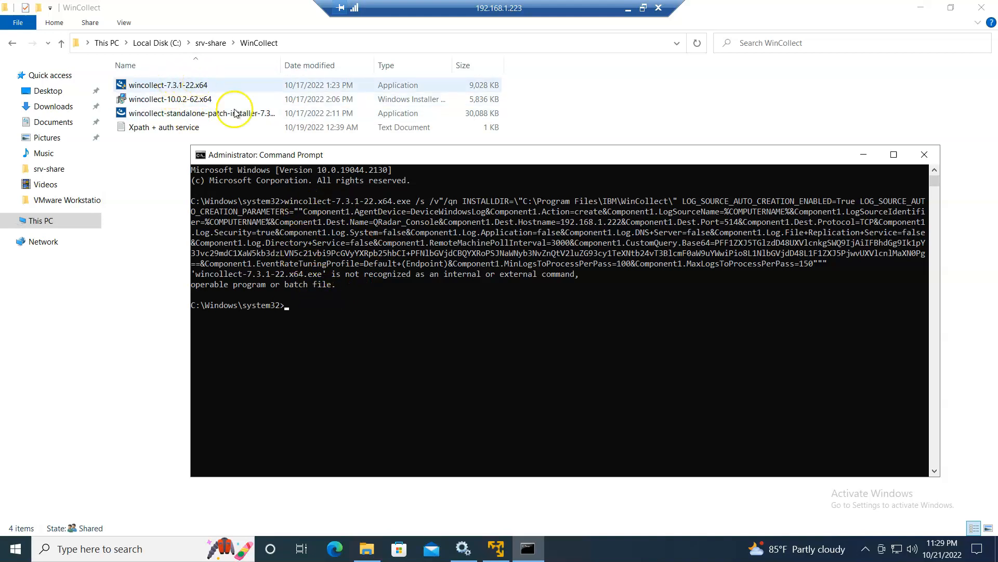
text(cd ..)
key(Return)
text(cd ..)
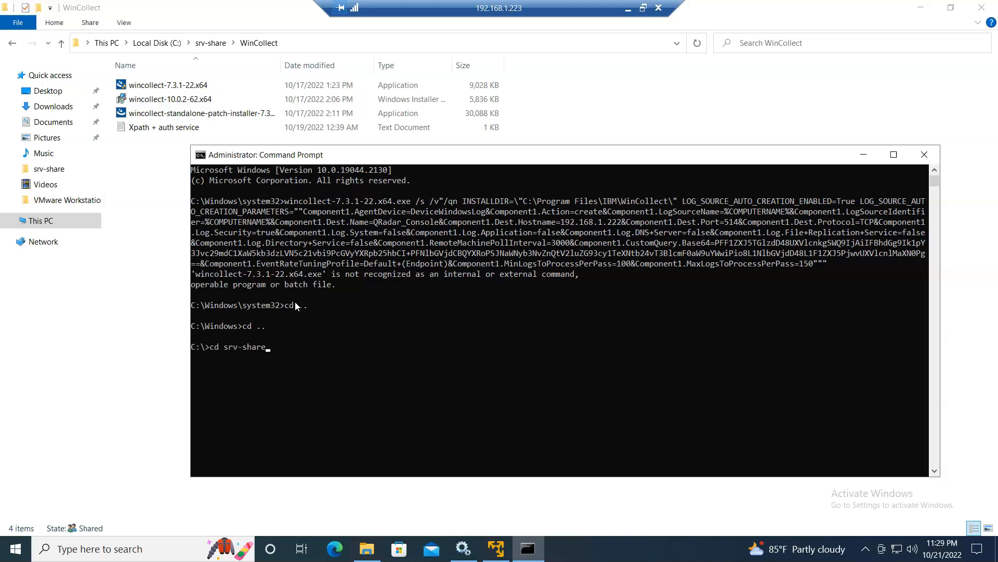
key(Return)
text(cd win)
key(Tab)
key(Return)
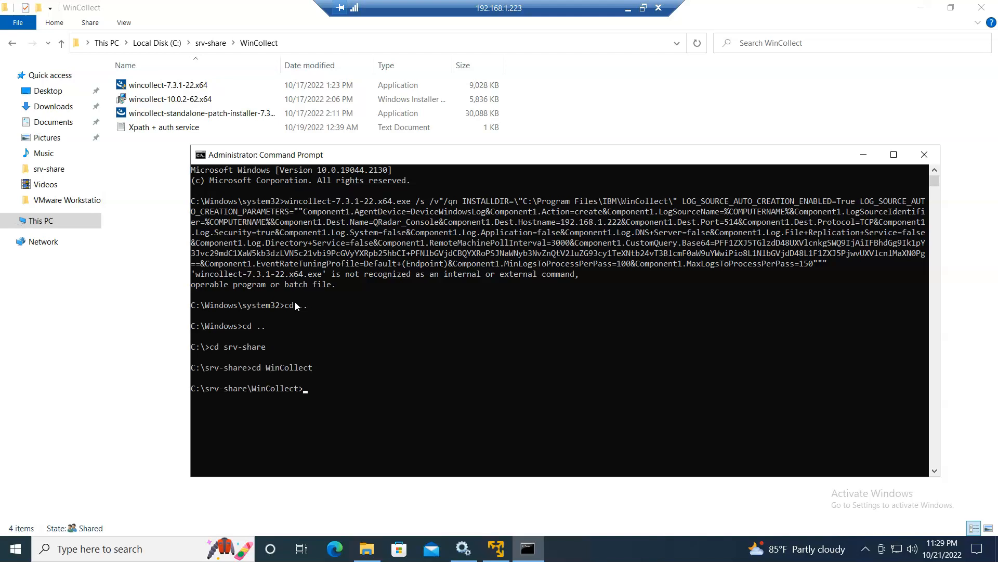
- Rerun the recalled silent WinCollect install there and bring up the Services window
key(Up)
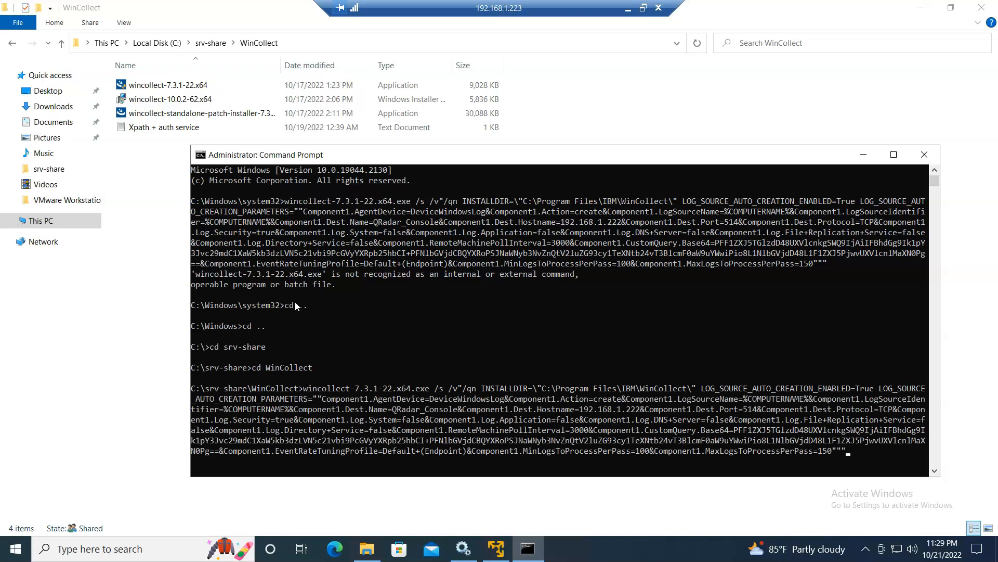
key(Return)
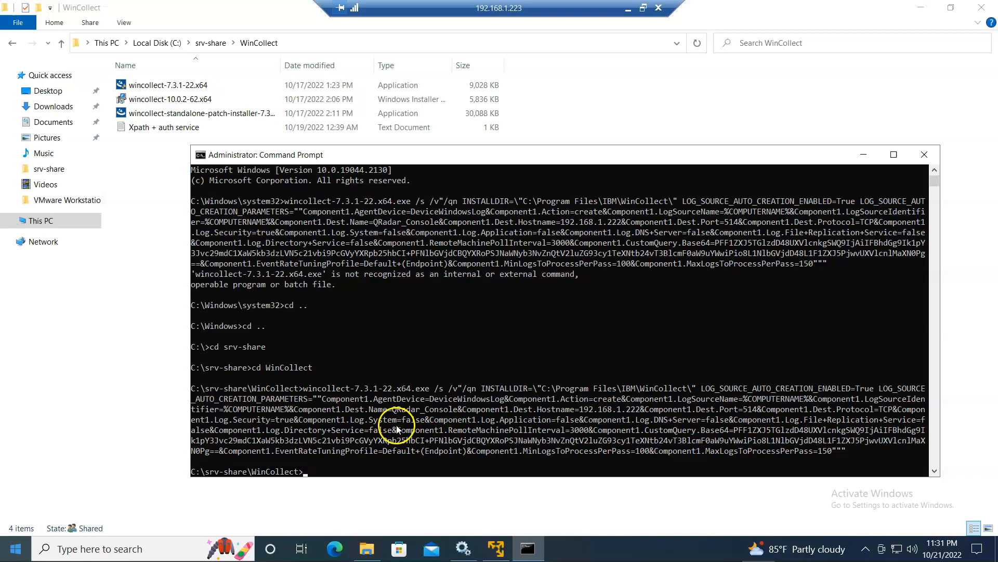
click(463, 548)
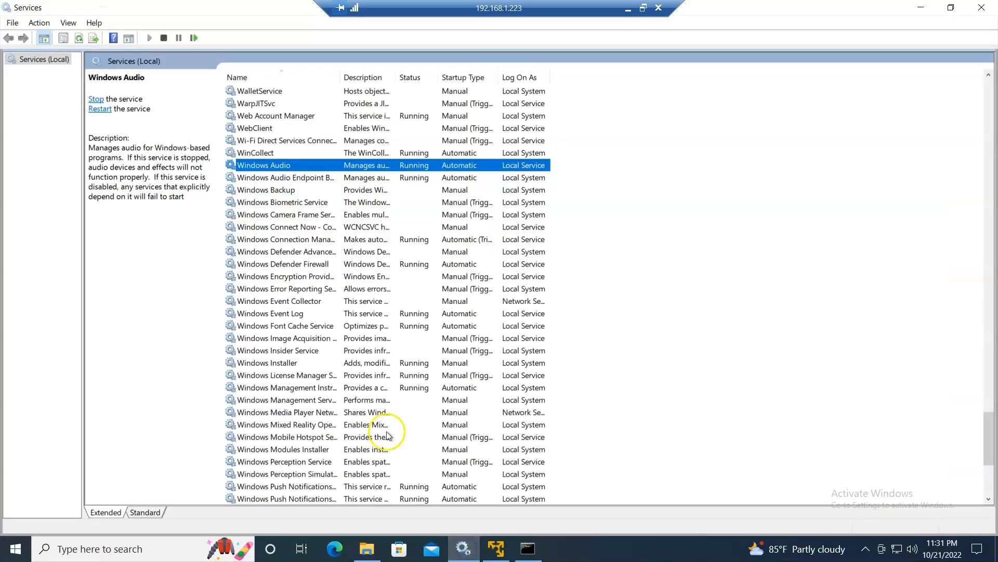
- Check the running WinCollect service, then switch to QRadar in Firefox
click(262, 153)
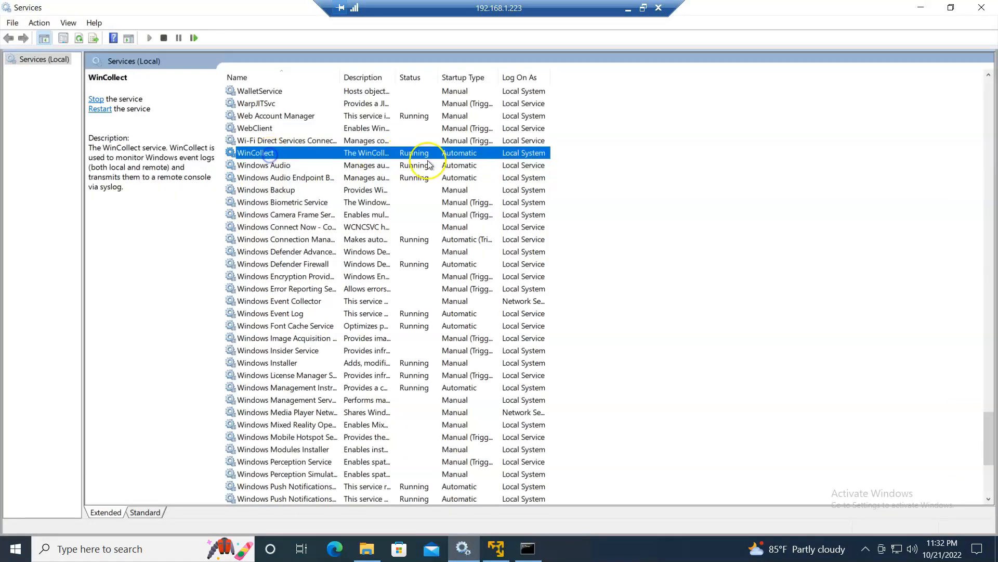
click(629, 11)
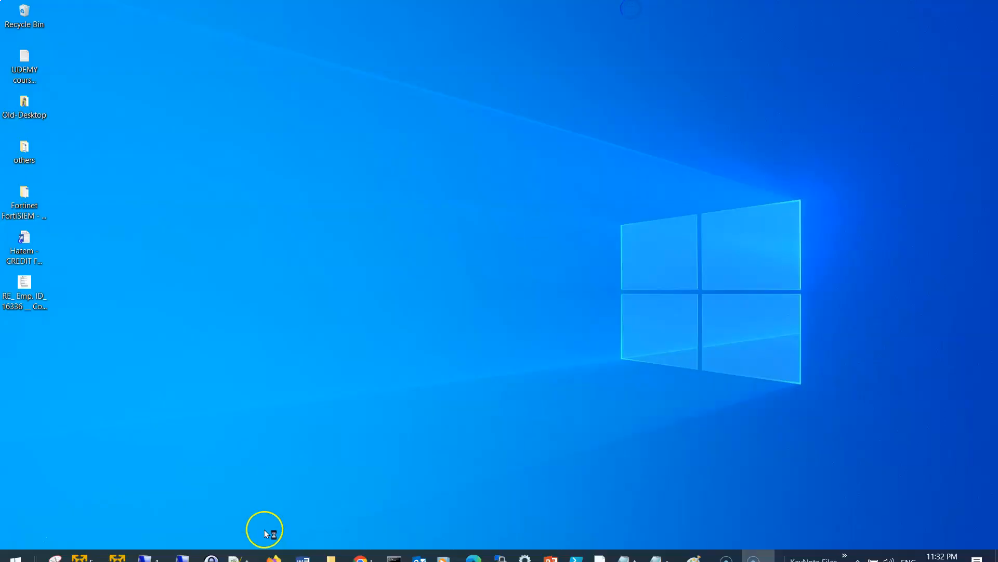
click(275, 547)
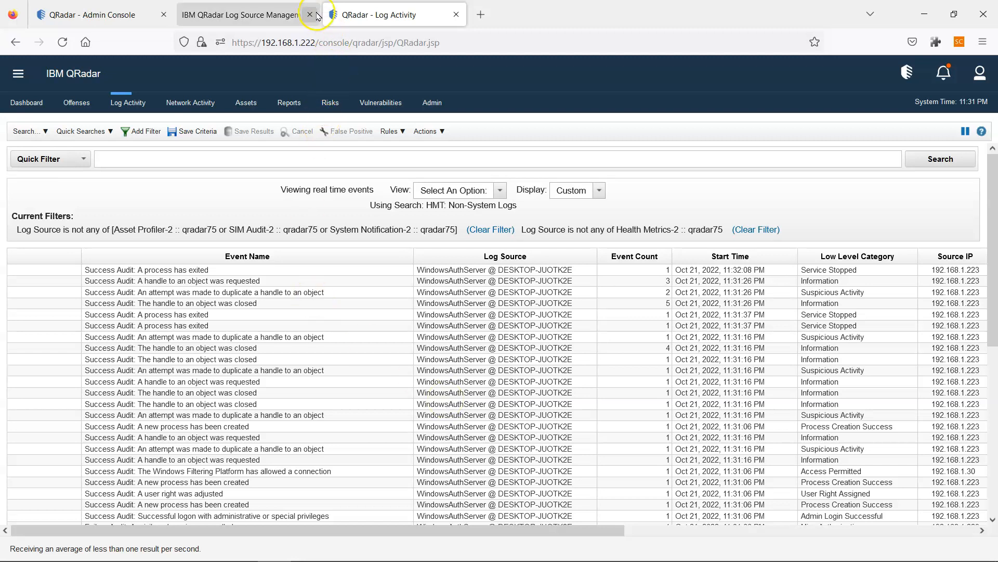
- Search Log Source Management for 192.168.1.223 and check the incoming events' log source
click(276, 14)
drag(297, 118, 234, 117)
key(BackSpace)
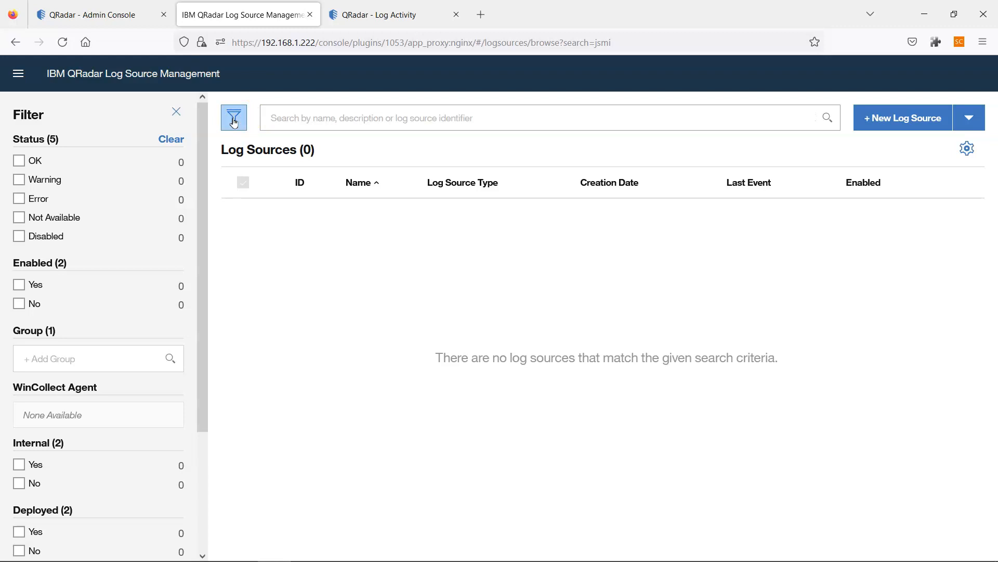
text(192.168.1.223)
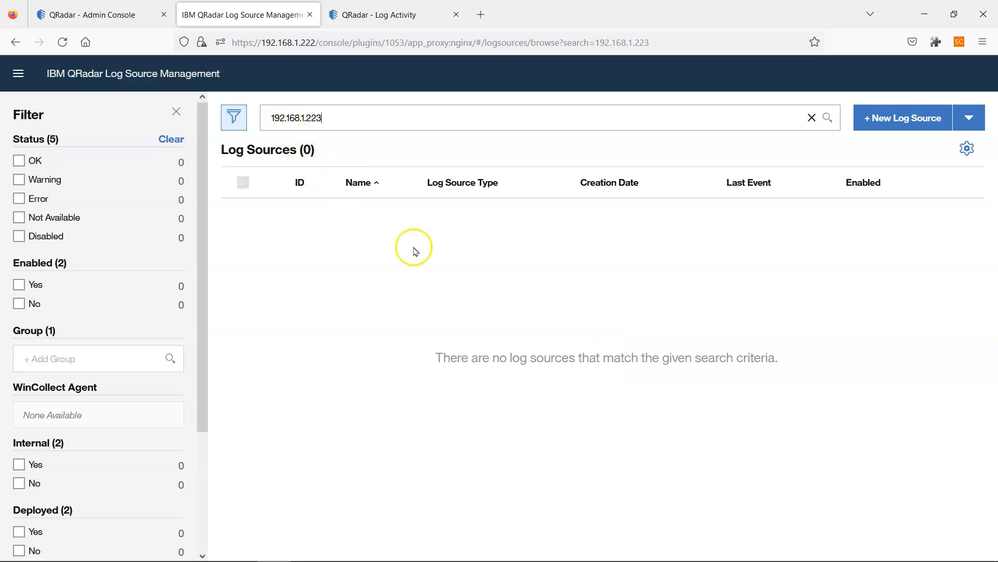
mouse_move(485, 559)
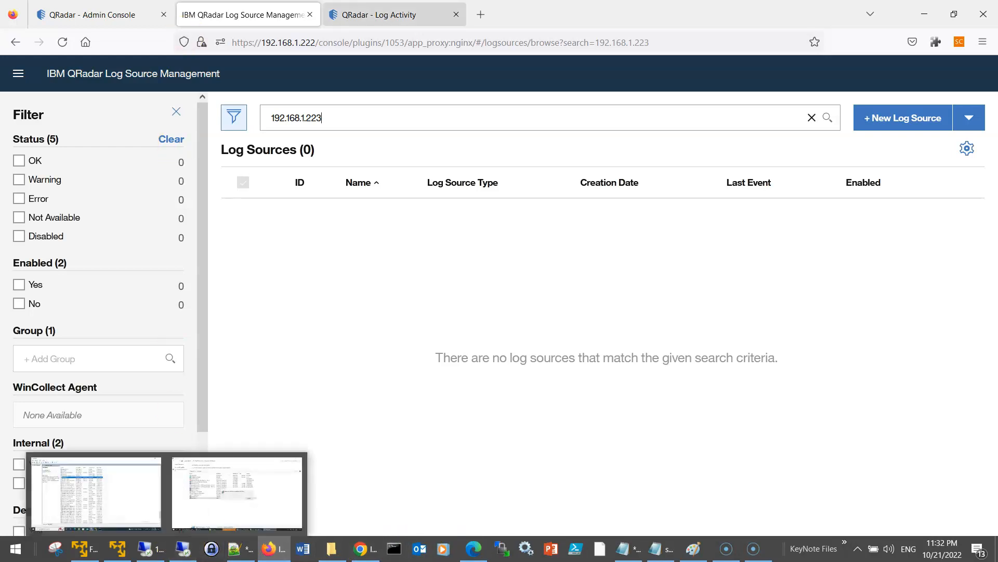
click(382, 16)
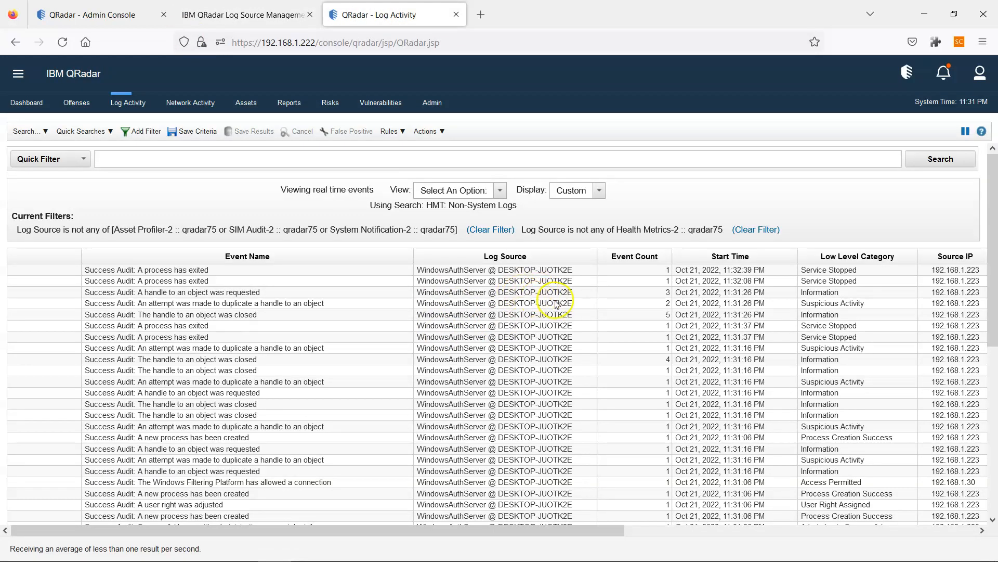
click(229, 16)
- Search log sources for 'desktop' to find DESKTOP-JUOTK2E, then return to the remote session
drag(323, 122, 151, 91)
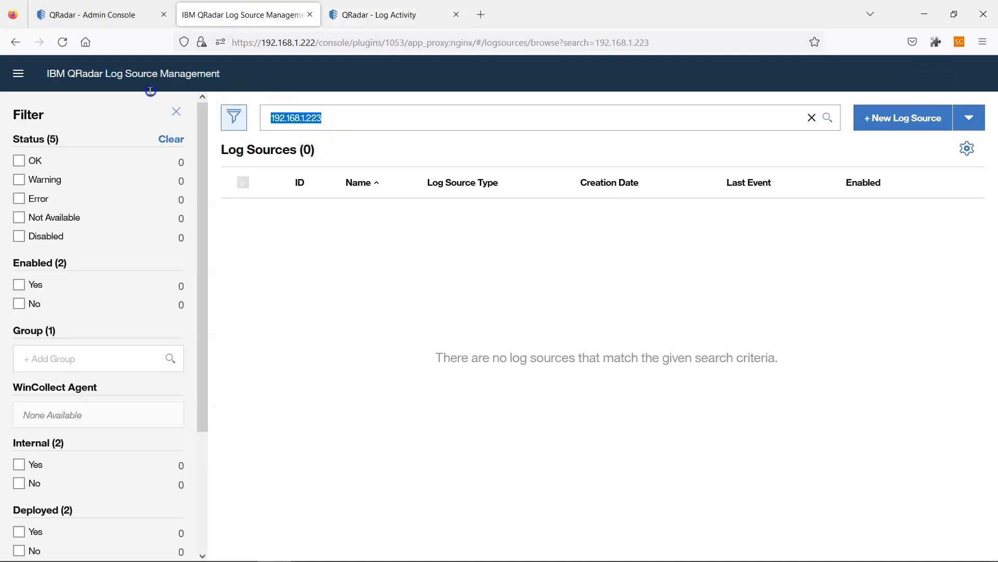
text(desktop)
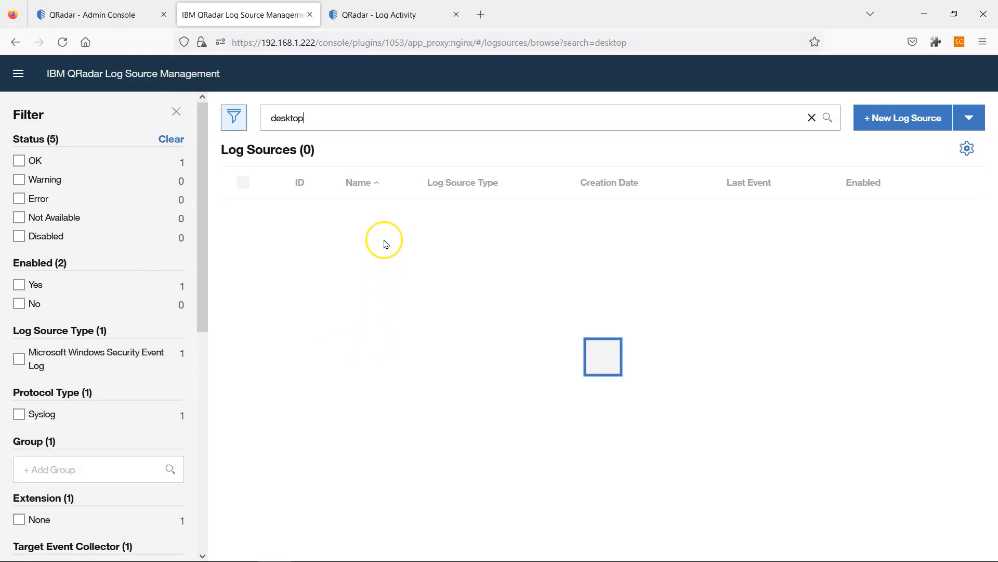
mouse_move(442, 553)
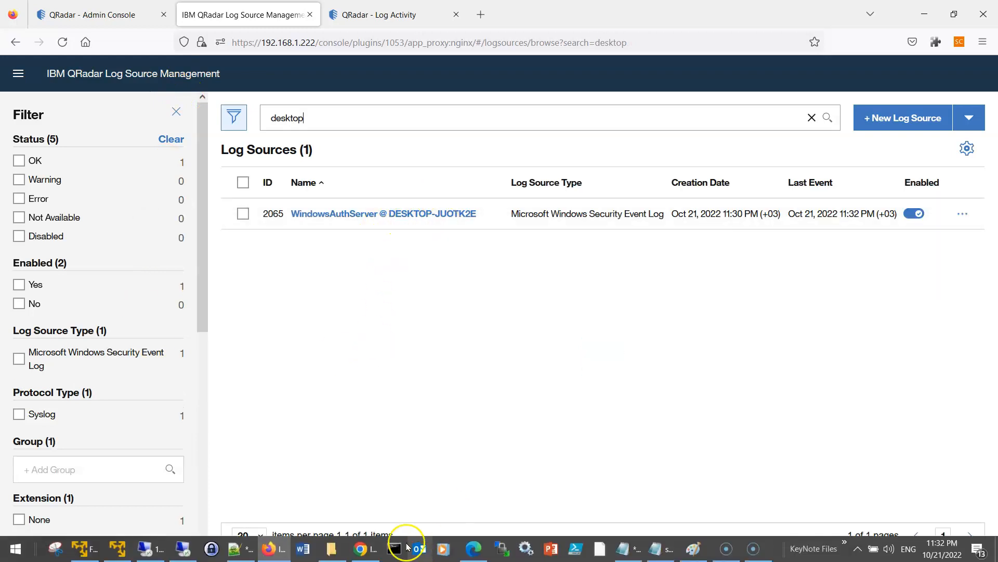
click(167, 551)
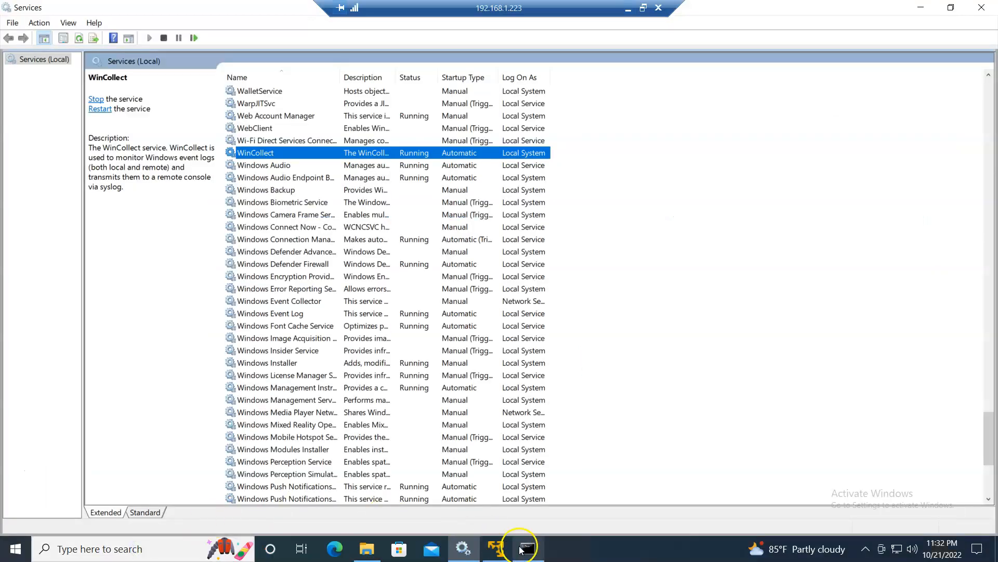
- Run echo %COMPUTERNAME%, correcting the $COMPUTERNAME% typo, and select the install command's parameters
click(528, 549)
text(echo $)
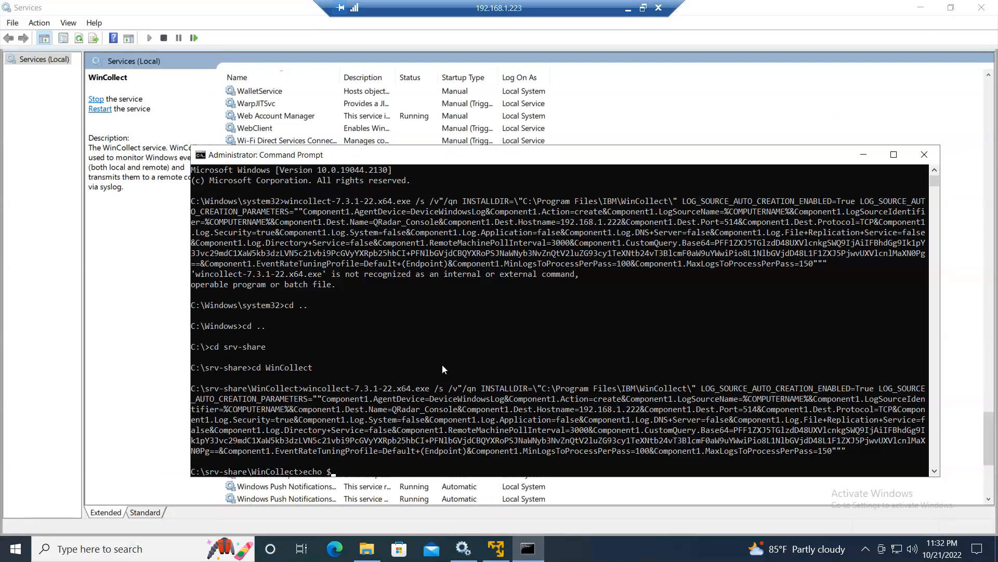
text(COMPUTERNAME%)
key(Return)
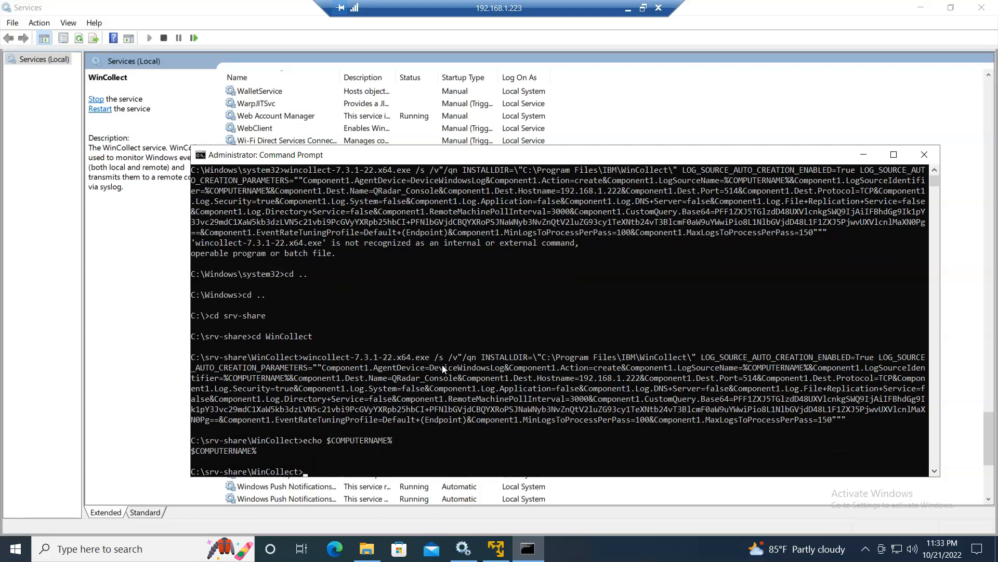
key(Up)
text(%)
key(Return)
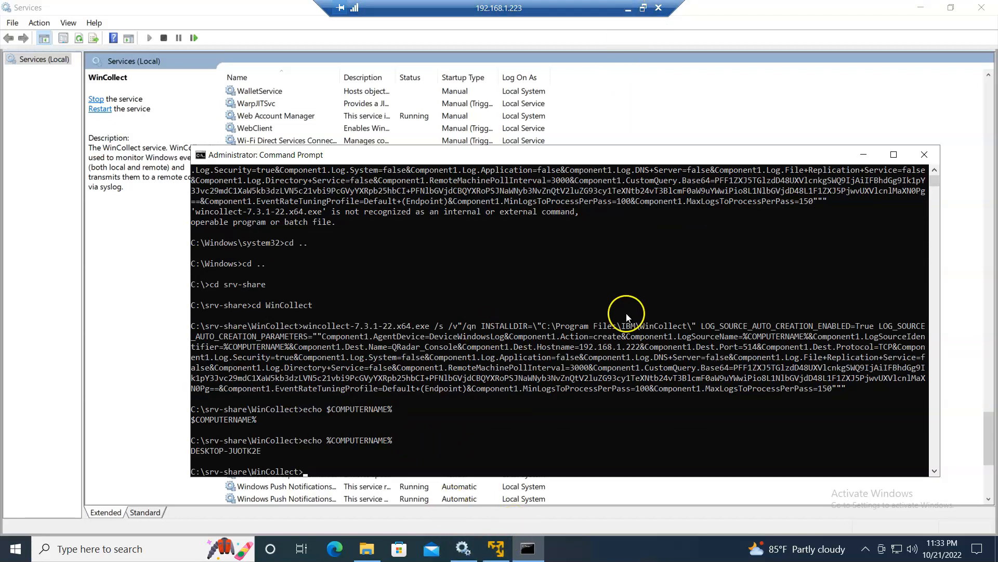
drag(697, 322, 821, 390)
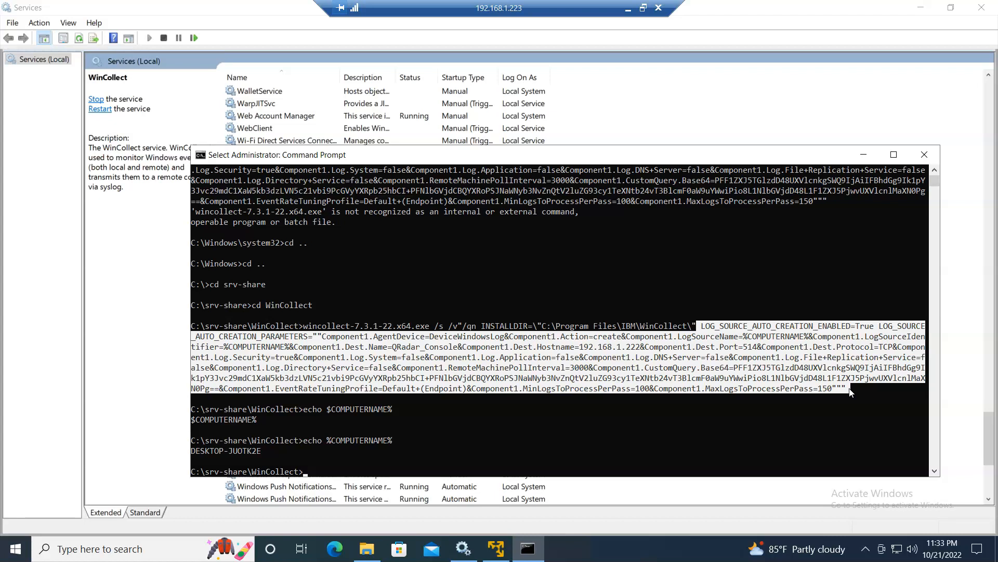
- Open the WindowsAuthServer @ DESKTOP-JUOTK2E log source summary and settings without changing them
click(628, 8)
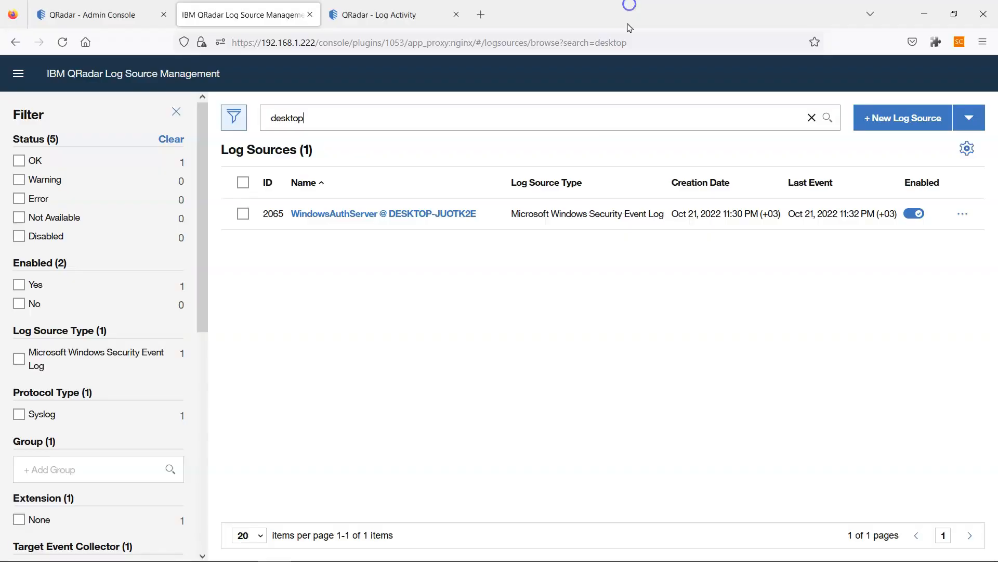
click(412, 217)
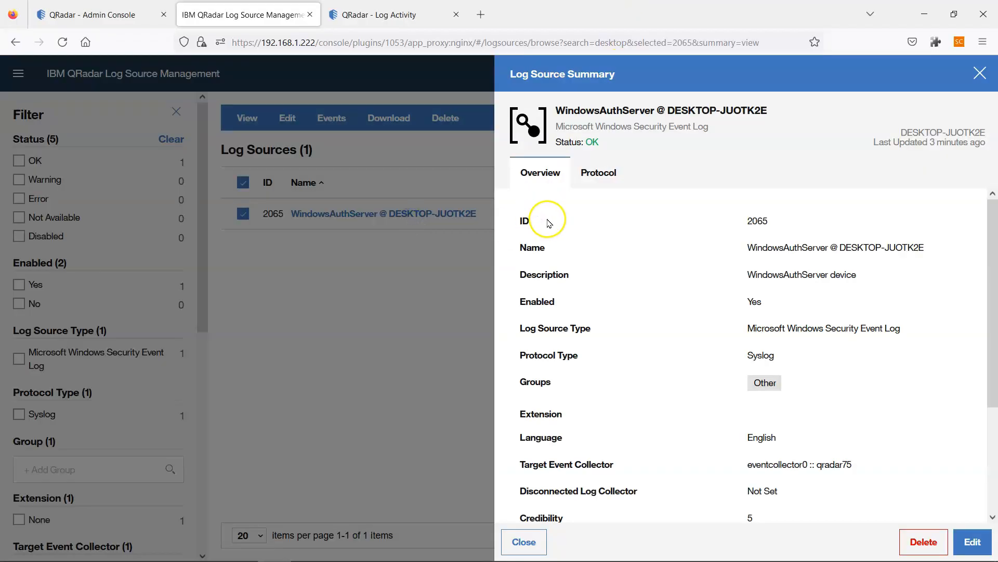
click(959, 542)
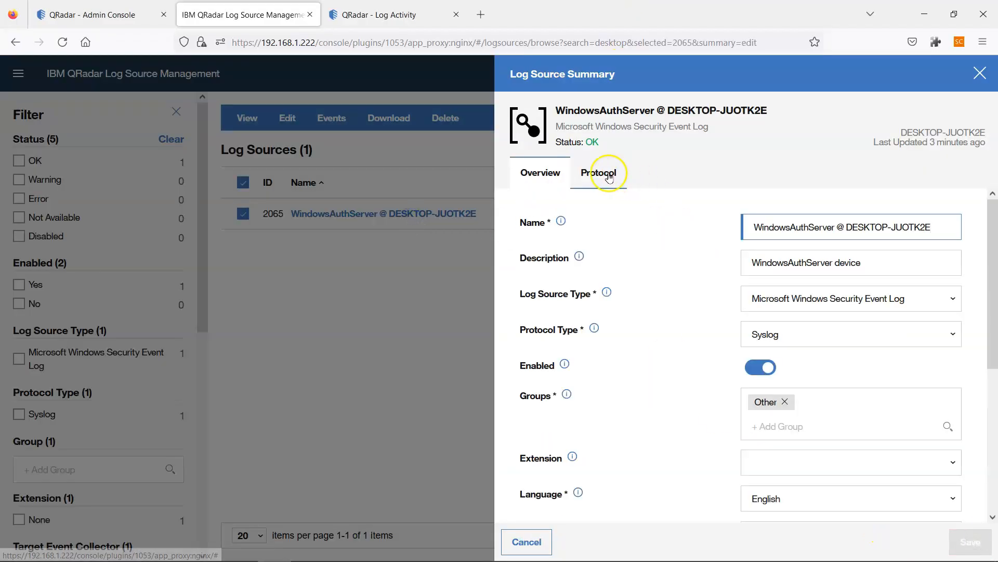
click(536, 541)
click(537, 544)
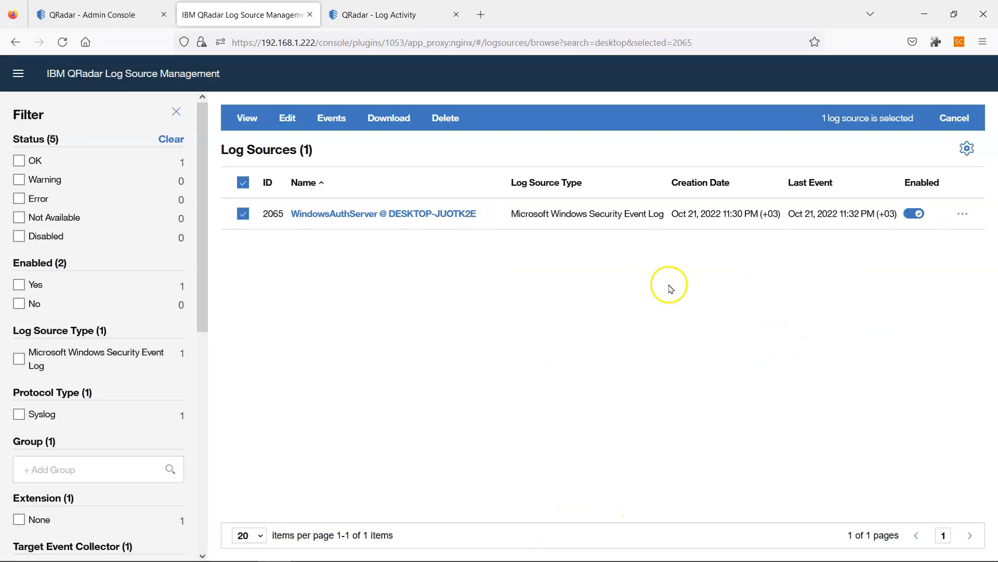
drag(727, 214, 753, 218)
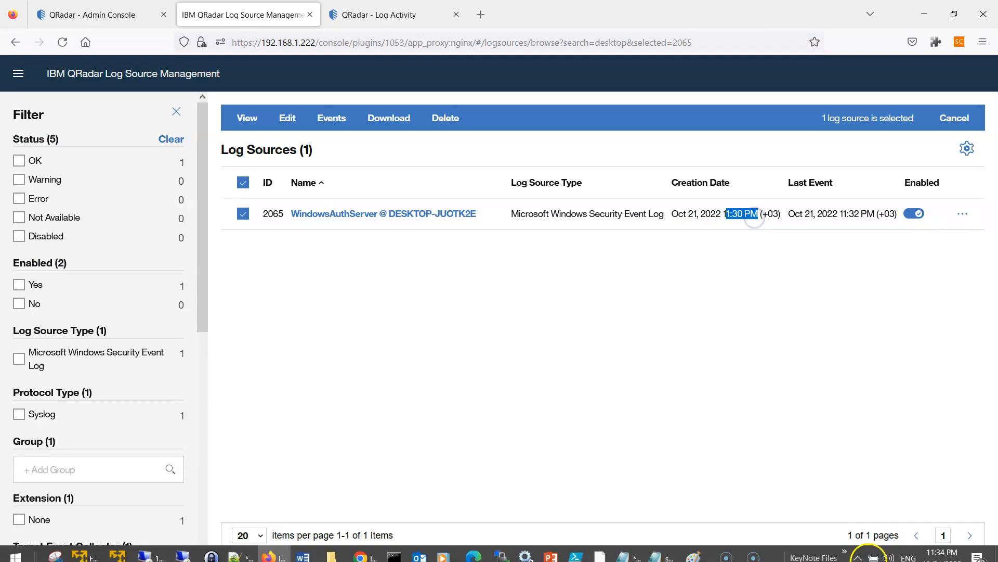
mouse_move(946, 547)
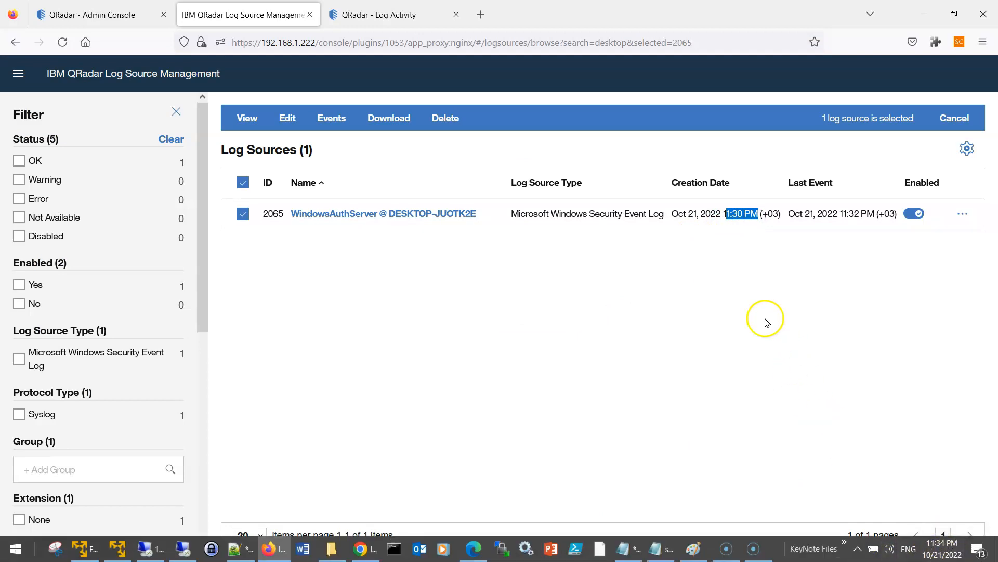
click(737, 215)
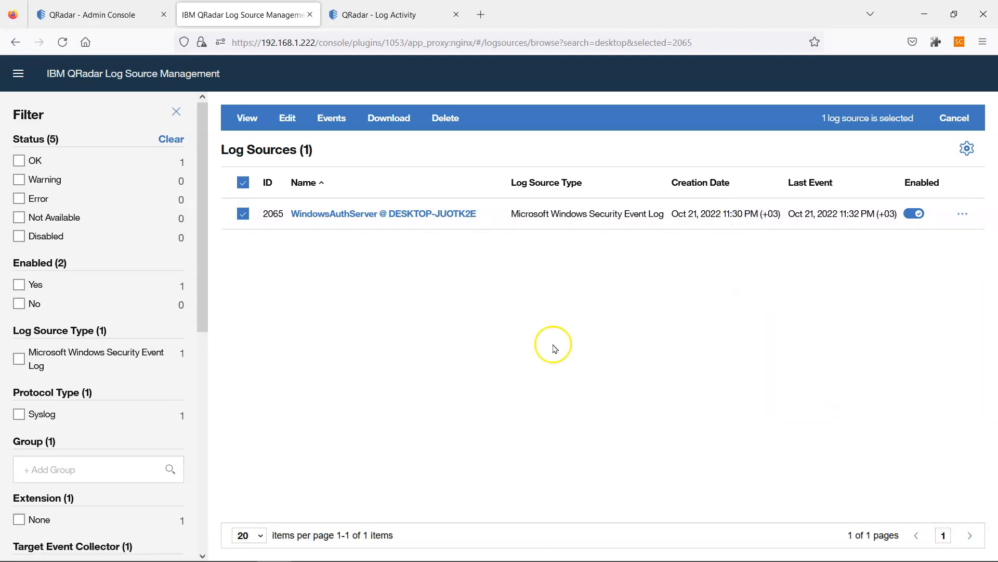
- View the live Log Activity events, then return to the Log Source Management list
mouse_move(427, 557)
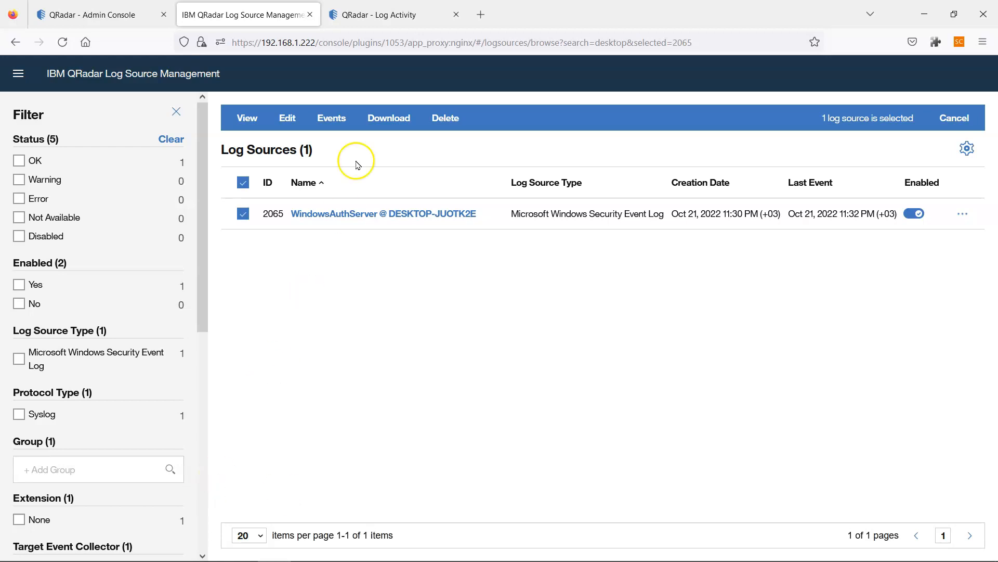
click(379, 14)
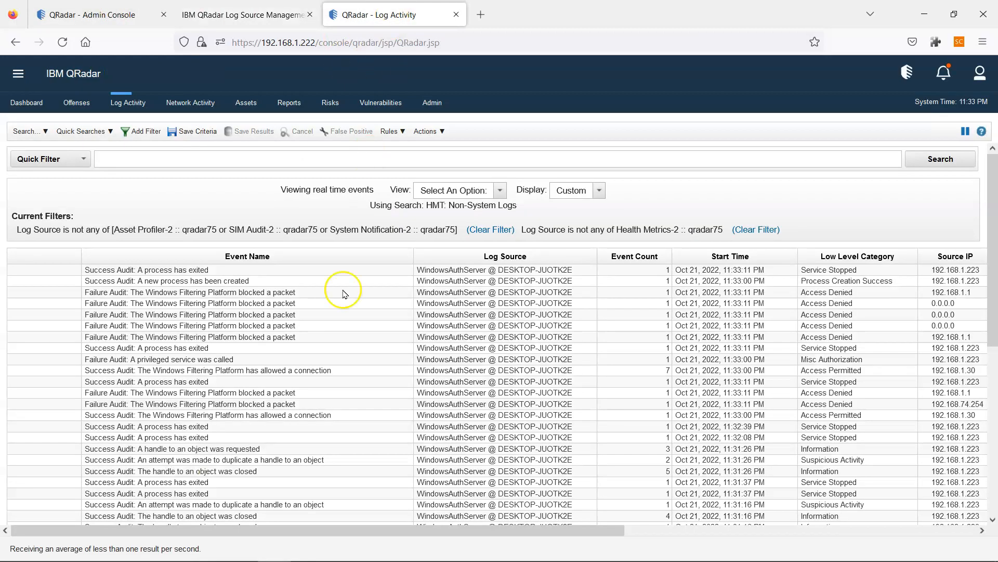
click(261, 18)
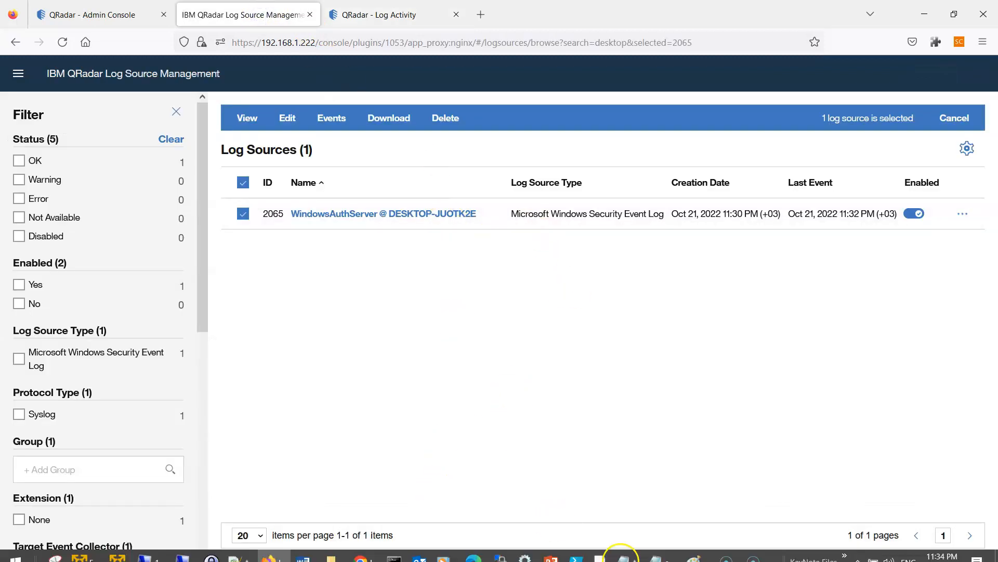
- Turn on Word Wrap for the hands-on plan and save it with Ctrl+S
click(658, 550)
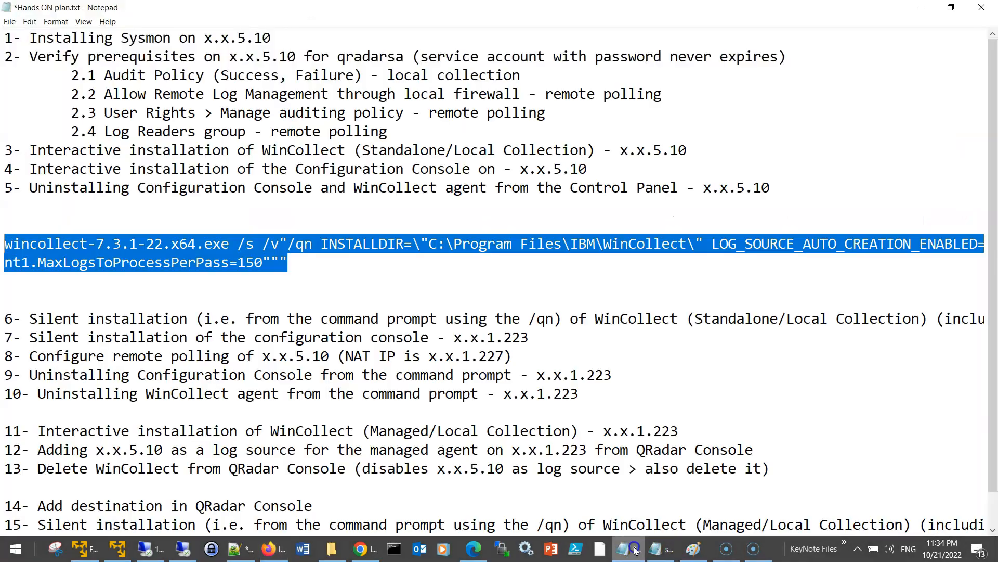
scroll(121, 301, down, 1)
drag(5, 280, 710, 279)
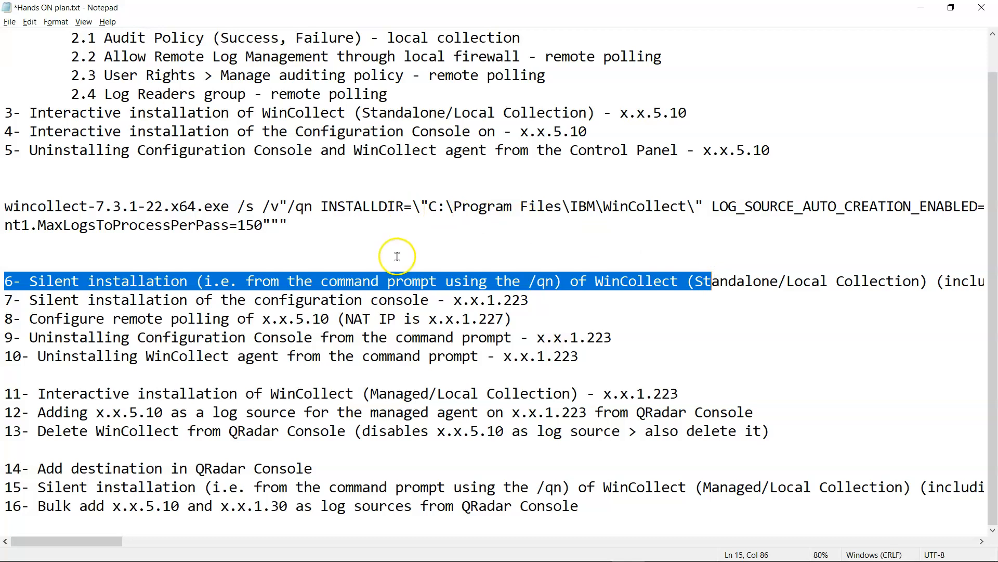
click(7, 300)
drag(6, 205, 413, 237)
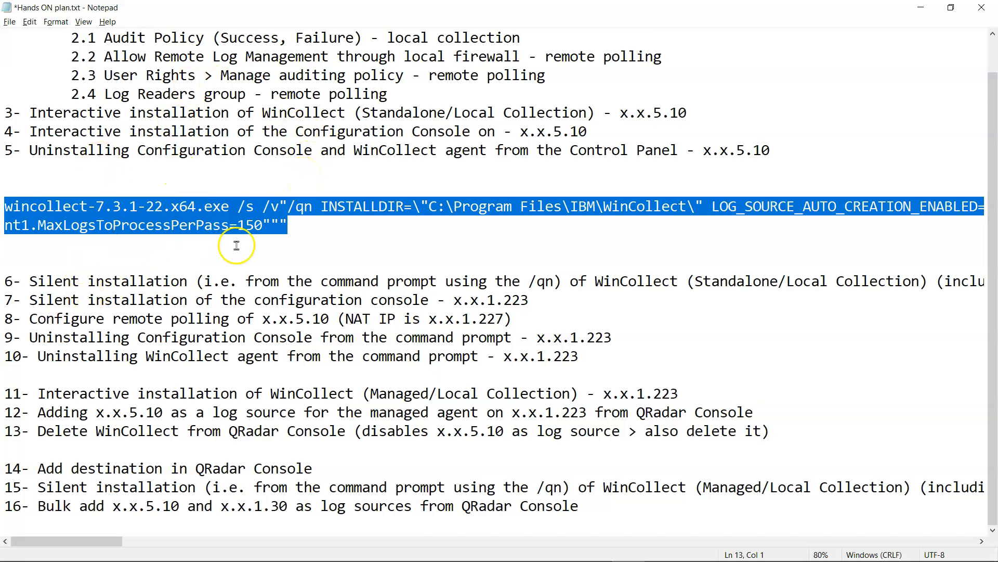
click(82, 24)
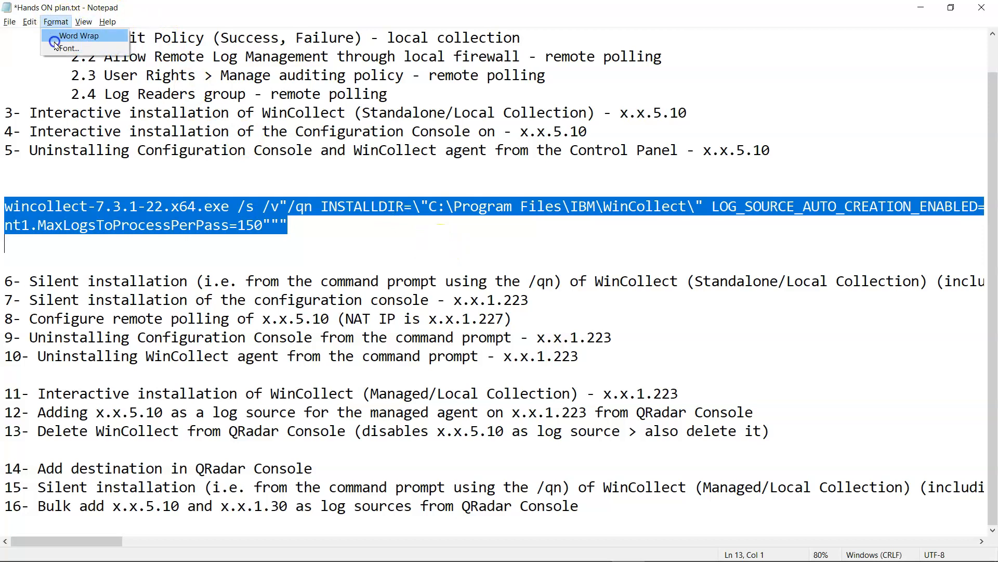
click(55, 39)
key(ctrl+s)
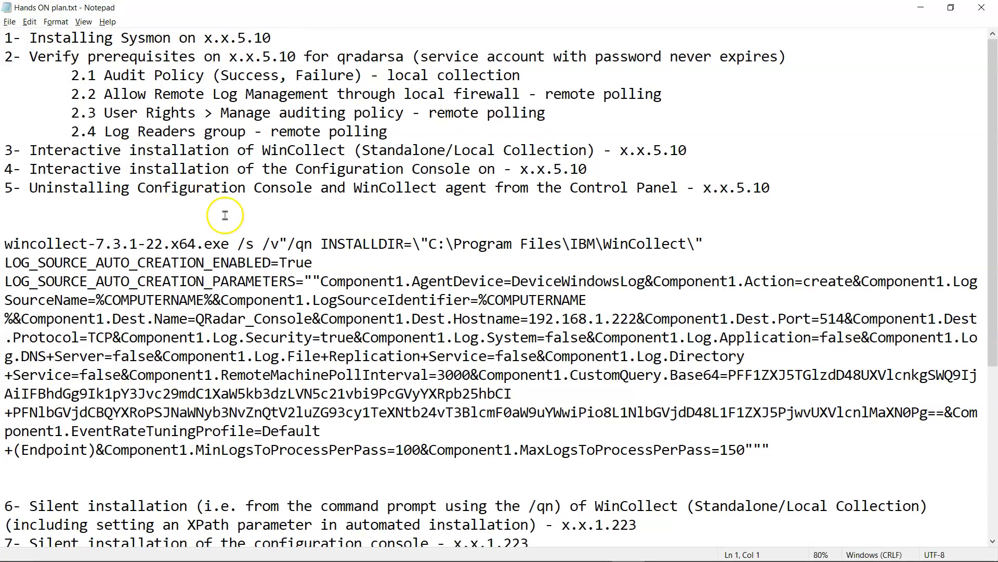
- Select the wrapped wincollect command and highlight its COMPUTERNAME variable
scroll(330, 282, down, 4)
scroll(349, 261, up, 2)
ctrl+scroll(401, 237, down, 2)
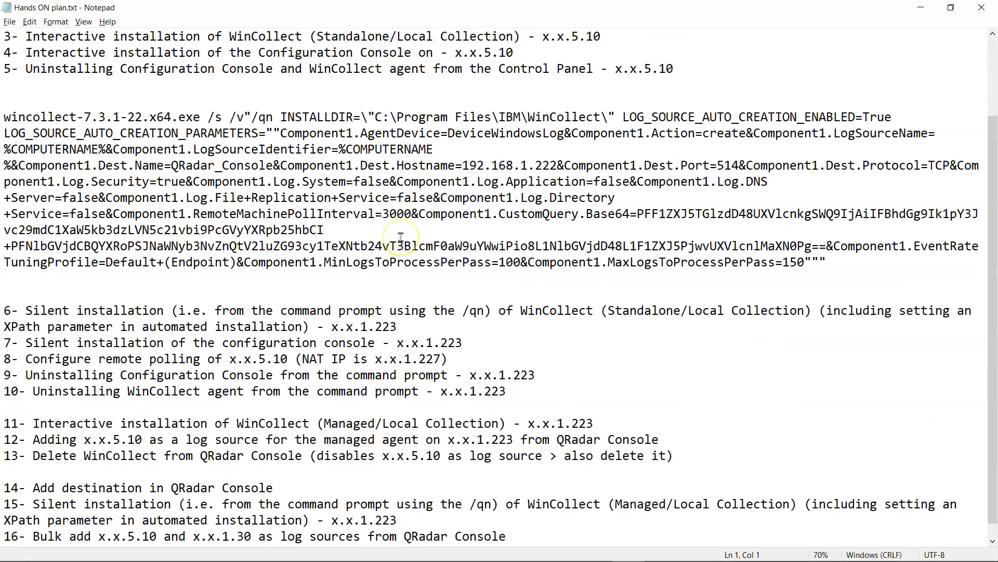
drag(4, 170, 609, 292)
click(554, 280)
drag(291, 197, 215, 197)
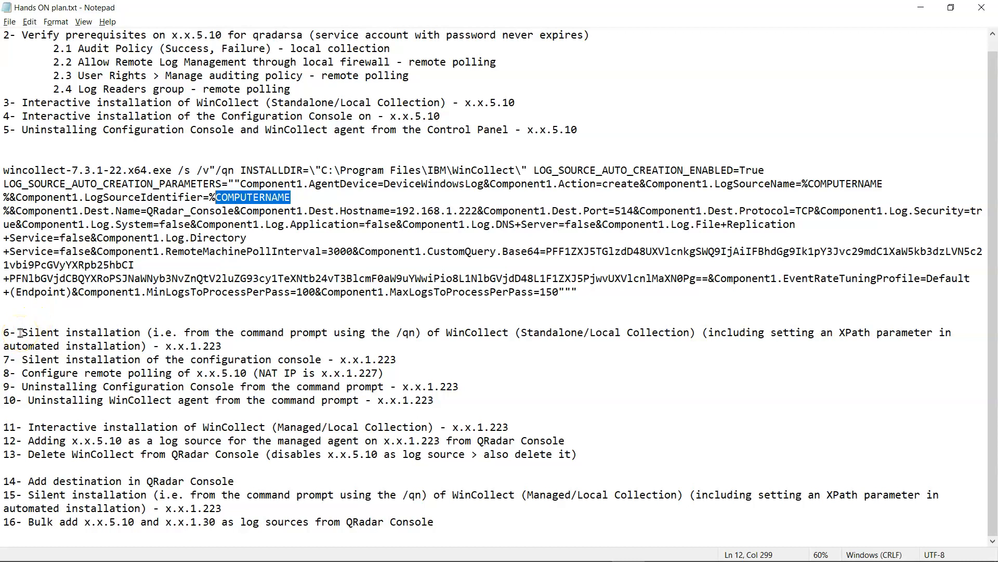
scroll(8, 351, up, 2)
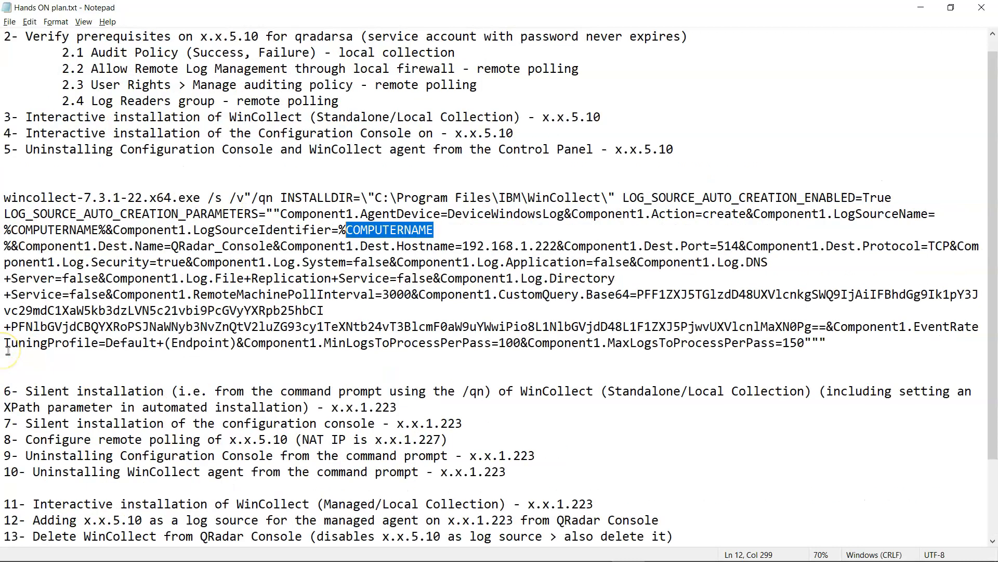
scroll(8, 351, down, 1)
scroll(8, 351, down, 2)
scroll(7, 333, up, 1)
scroll(7, 332, down, 1)
drag(4, 326, 475, 328)
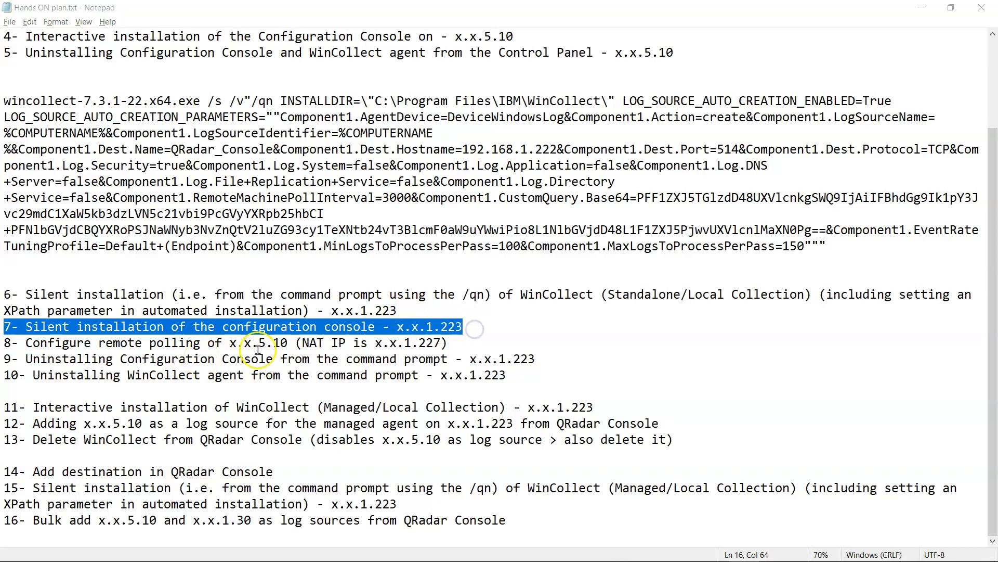
- Select step 2's command on the 'Silently installing…' IBM documentation page
mouse_move(326, 559)
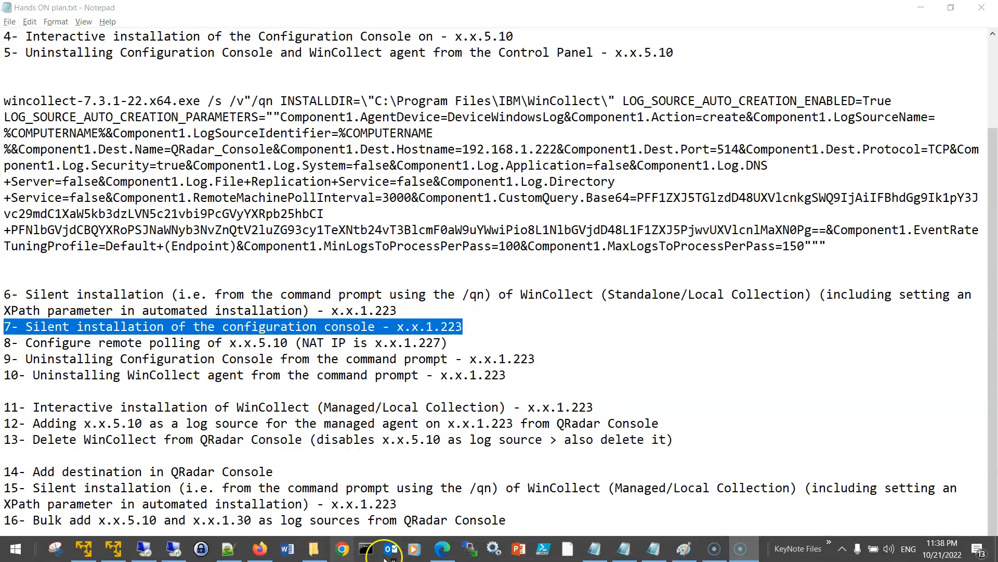
click(442, 549)
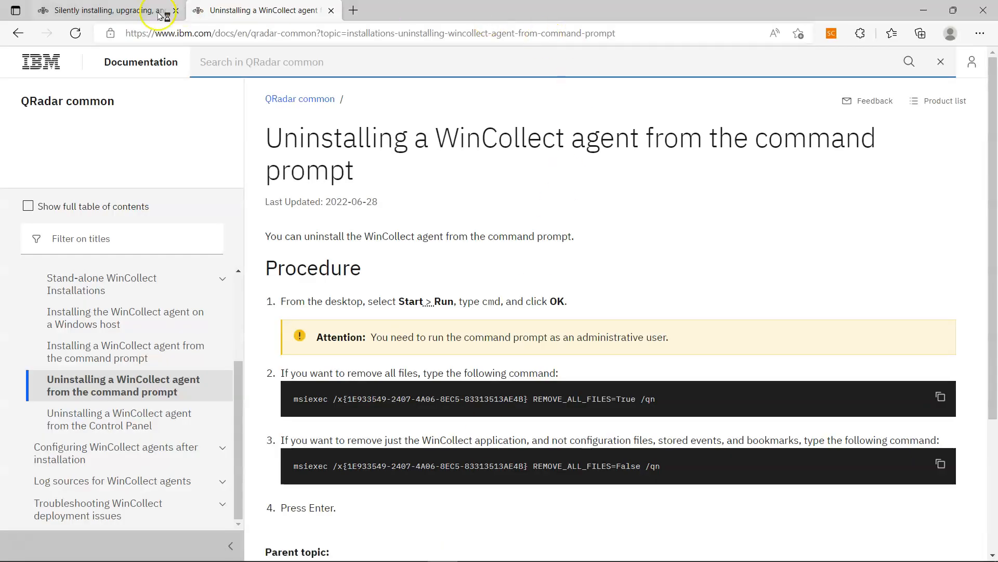
click(128, 10)
click(503, 459)
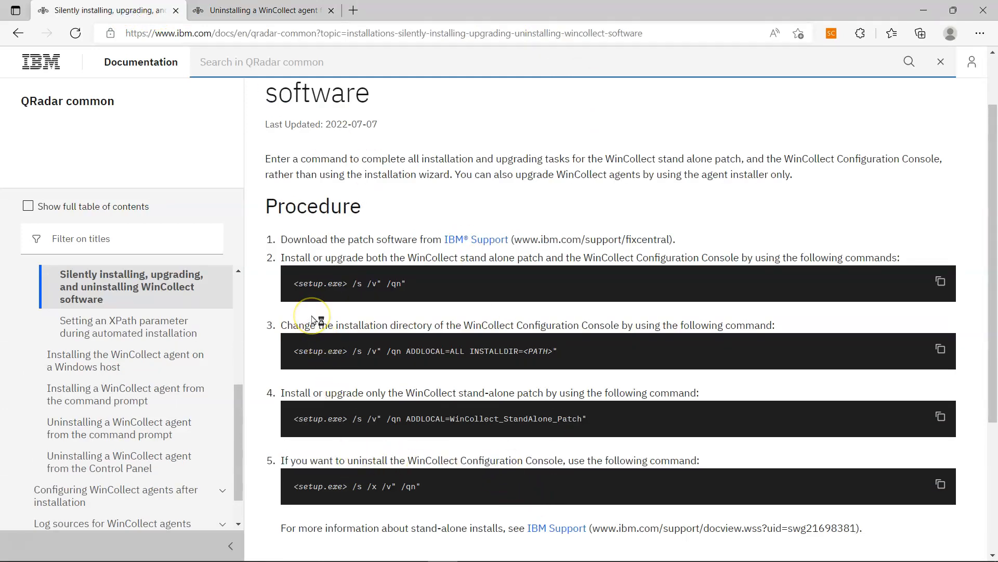
scroll(315, 320, up, 2)
drag(407, 361, 299, 364)
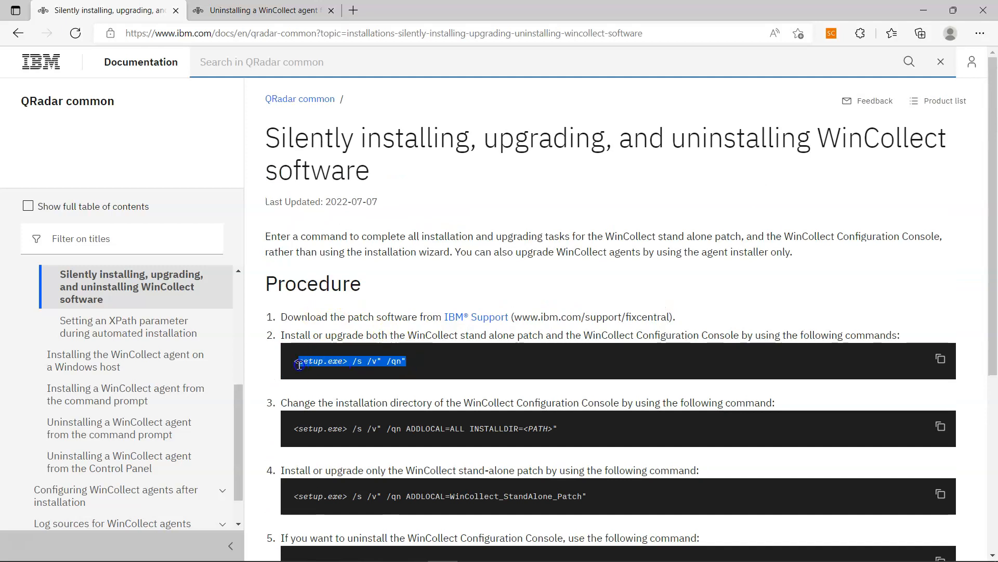
- Review the lab network diagram in Paint, then return to the Remote Desktop session
mouse_move(577, 559)
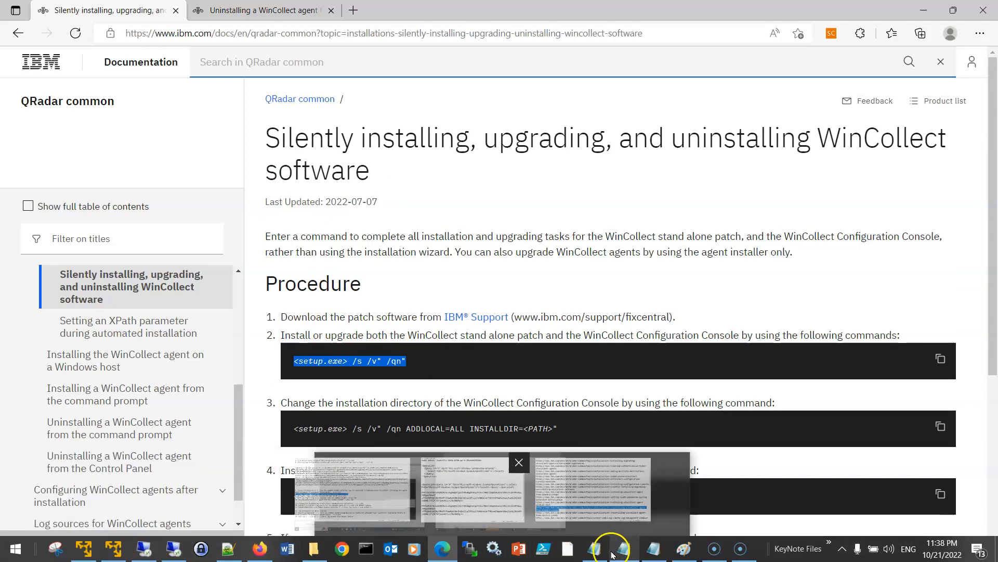
click(681, 549)
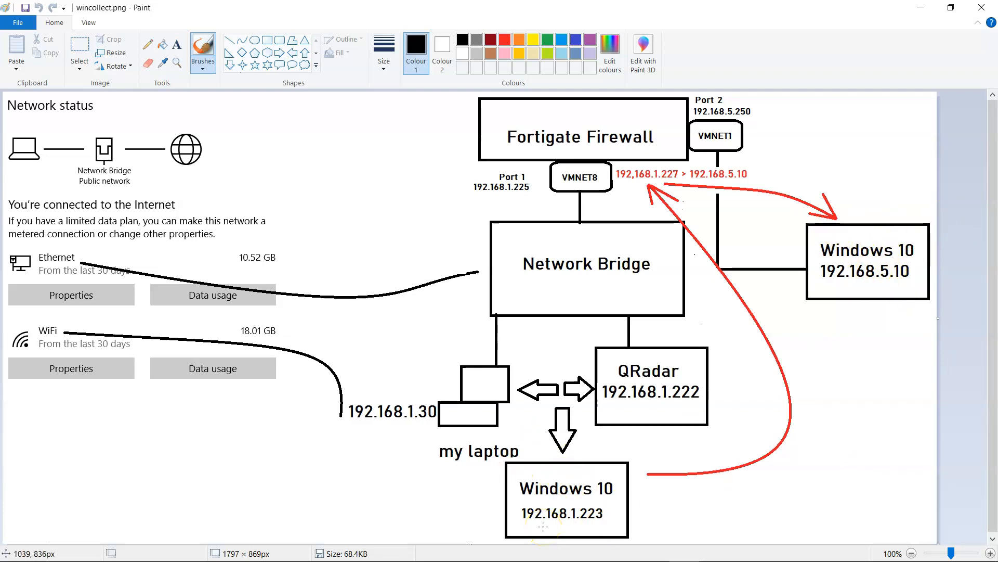
mouse_move(368, 553)
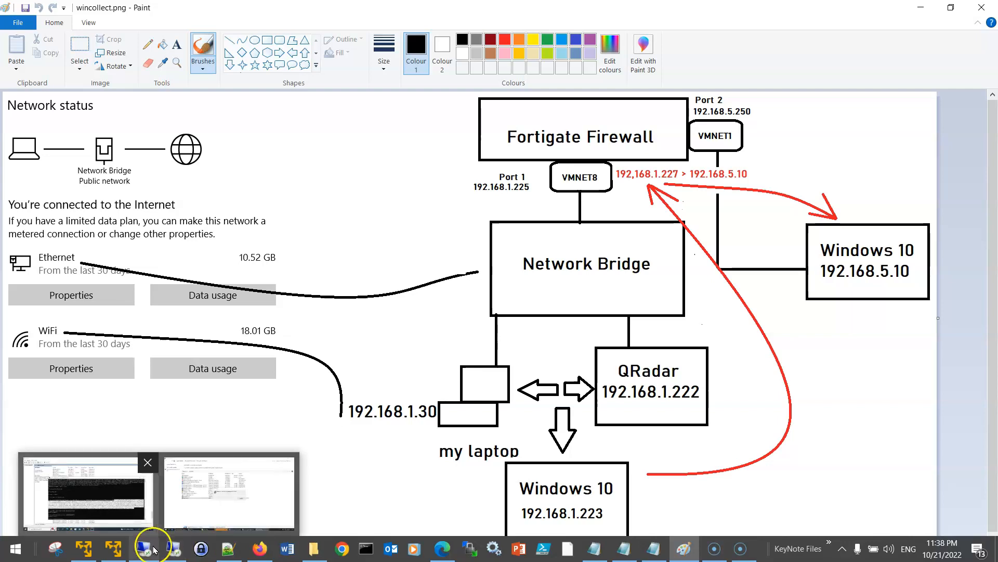
click(136, 545)
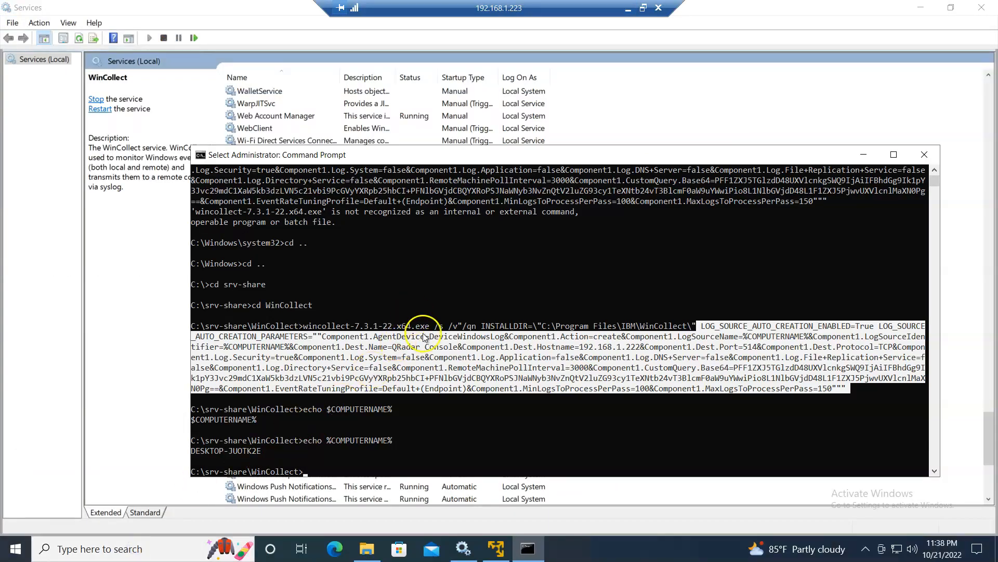
- Tab-complete wincollect-standalone-patch-installer-7.3.1-22.exe at the remote Command Prompt
click(423, 336)
click(383, 442)
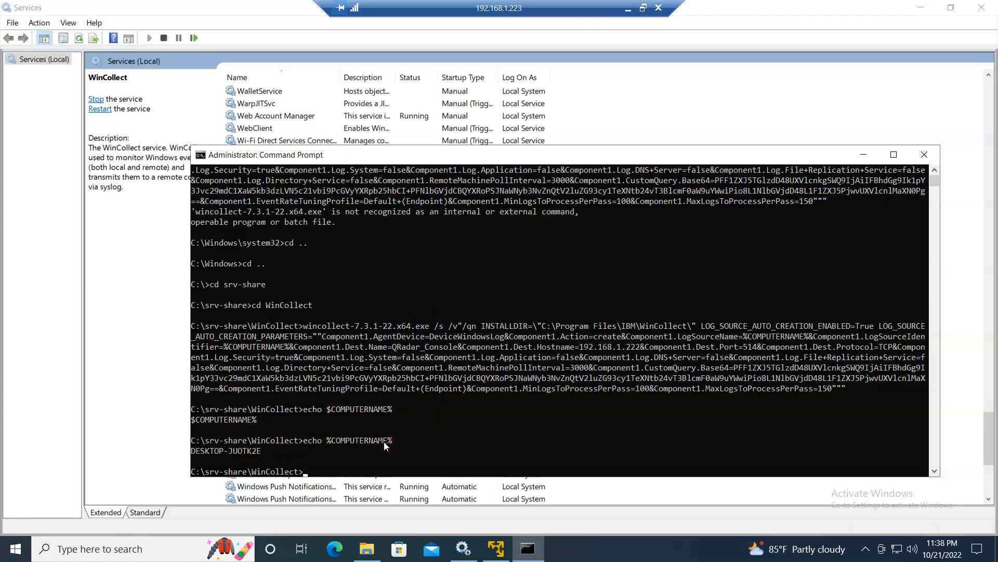
click(367, 549)
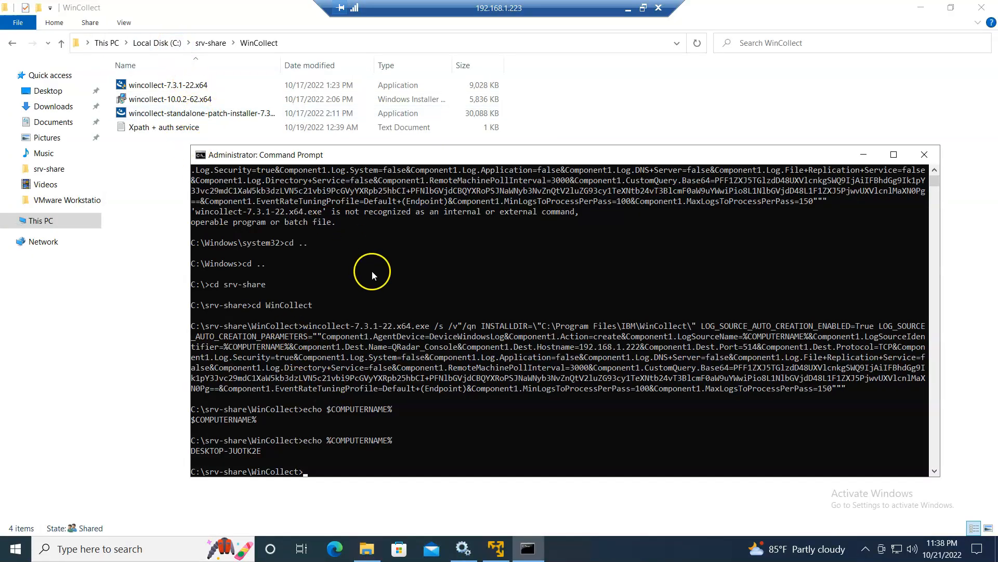
key(Tab)
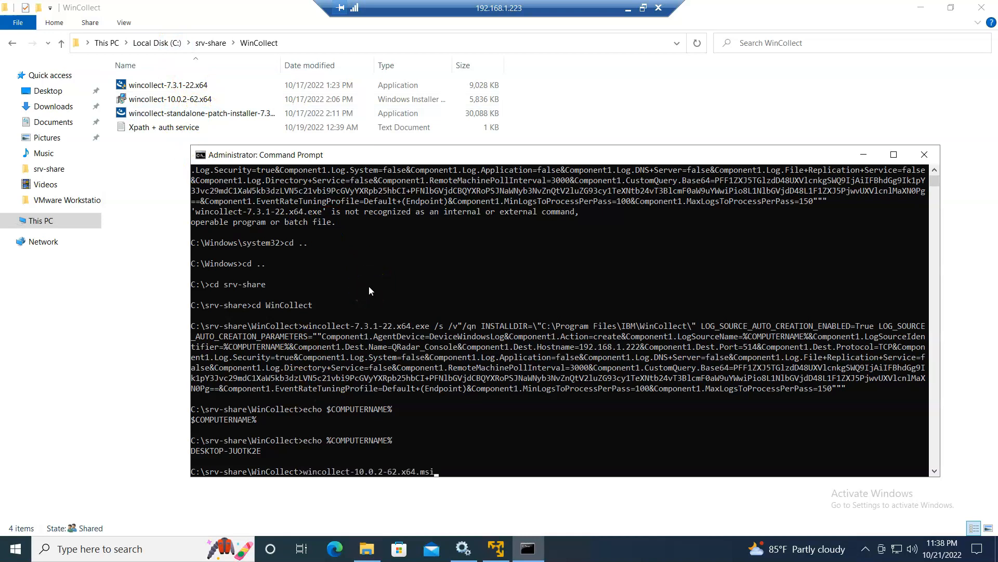
key(Tab)
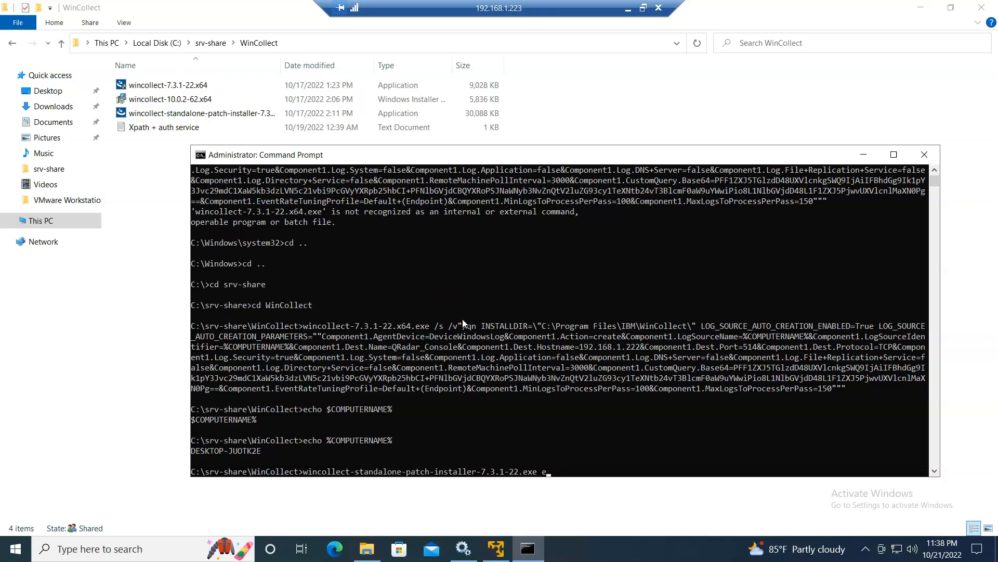
- Copy the /s /v" /qn" switches from IBM's docs and paste them after the installer name
click(628, 7)
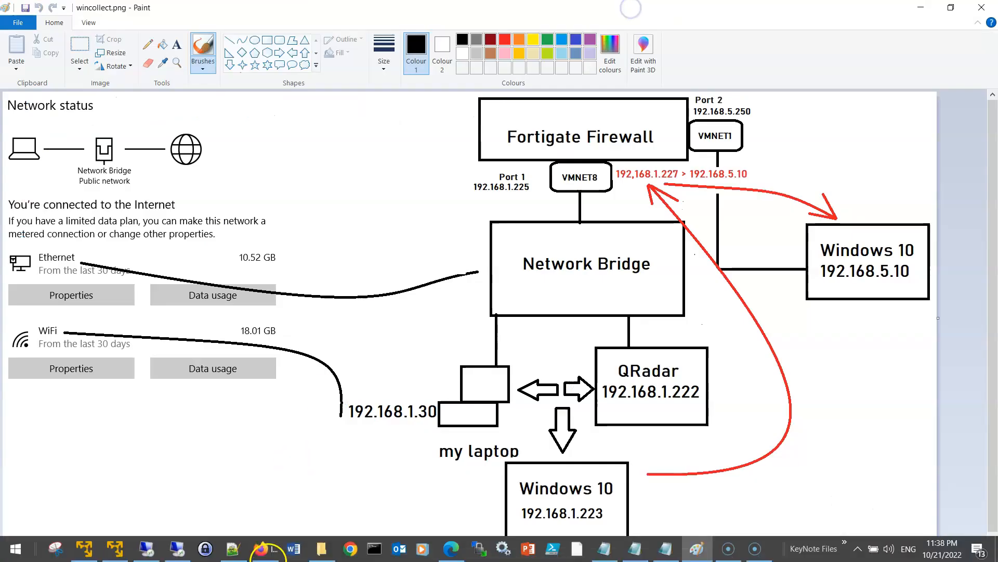
click(451, 549)
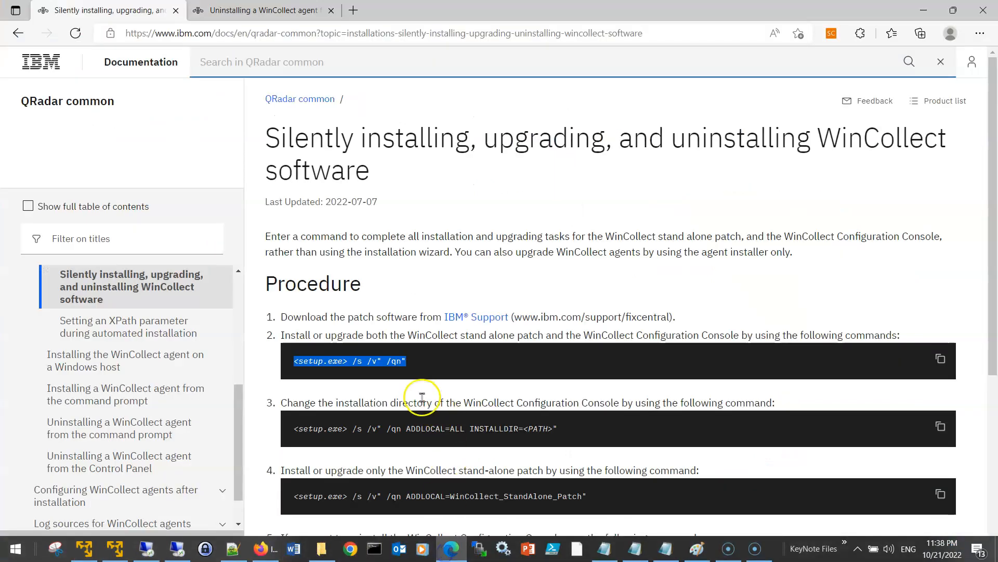
click(378, 363)
drag(353, 361, 406, 361)
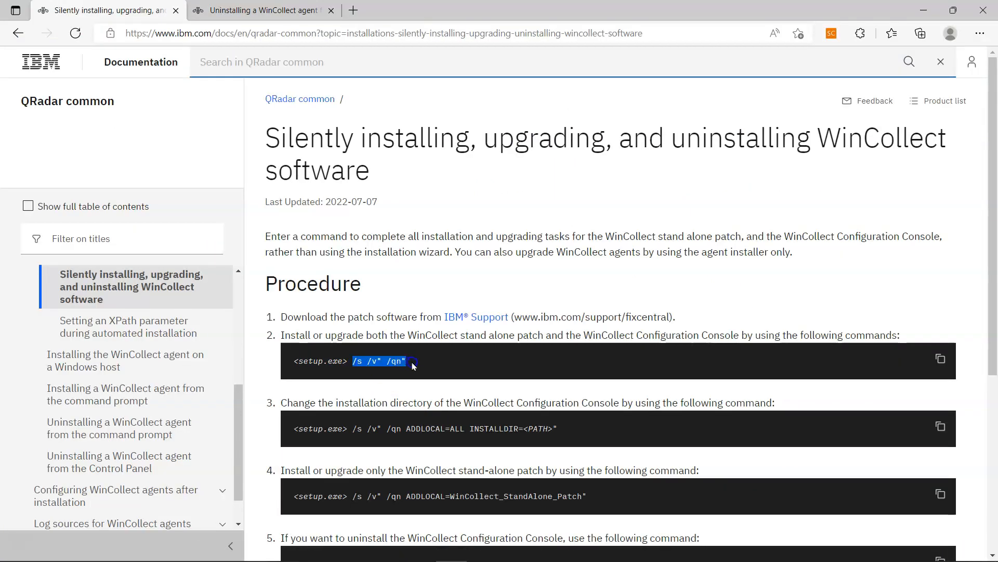
right_click(401, 359)
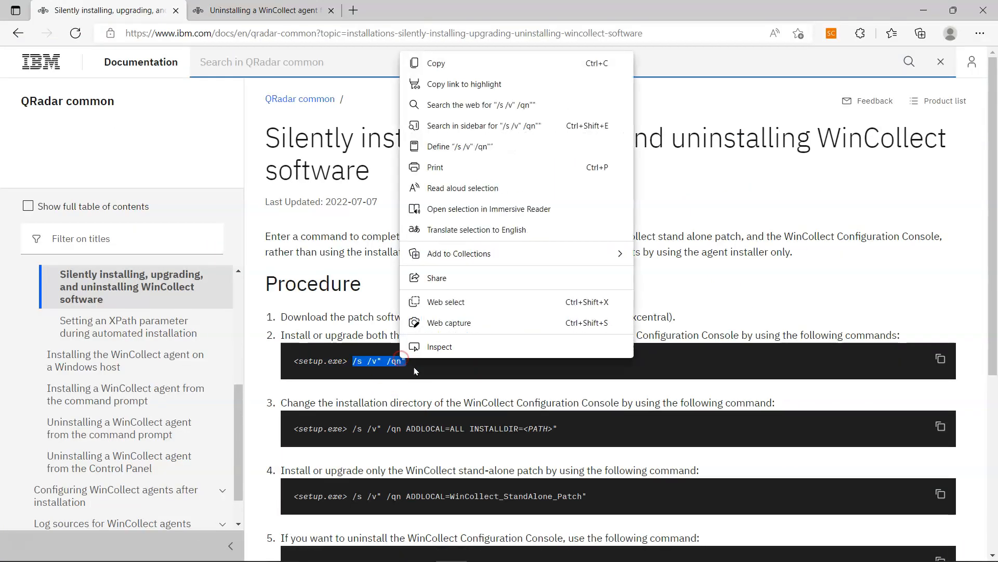
click(474, 68)
click(156, 546)
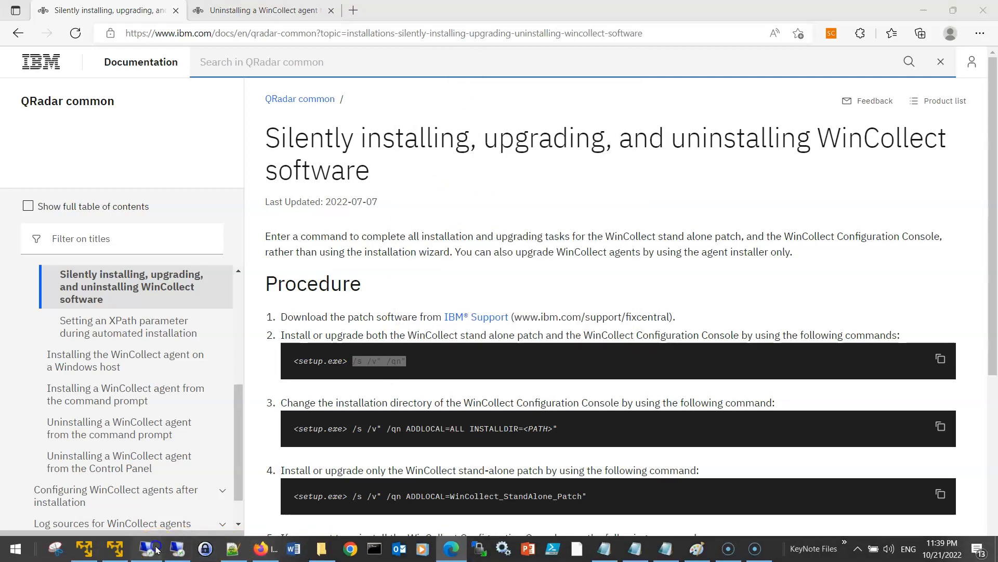
right_click(536, 388)
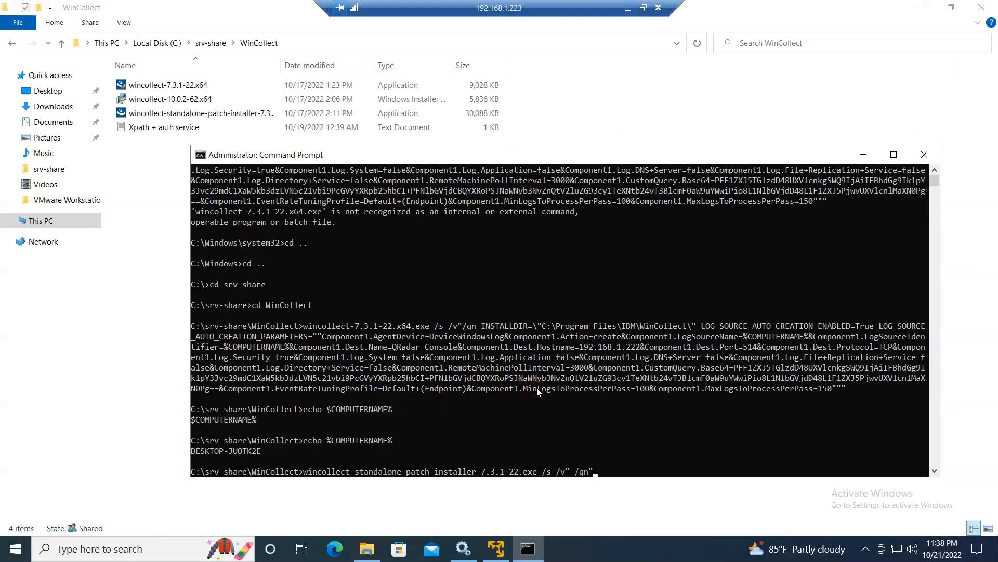
- Run the silent patch install, then launch WinCollect Configuration Console and expand Devices
key(Return)
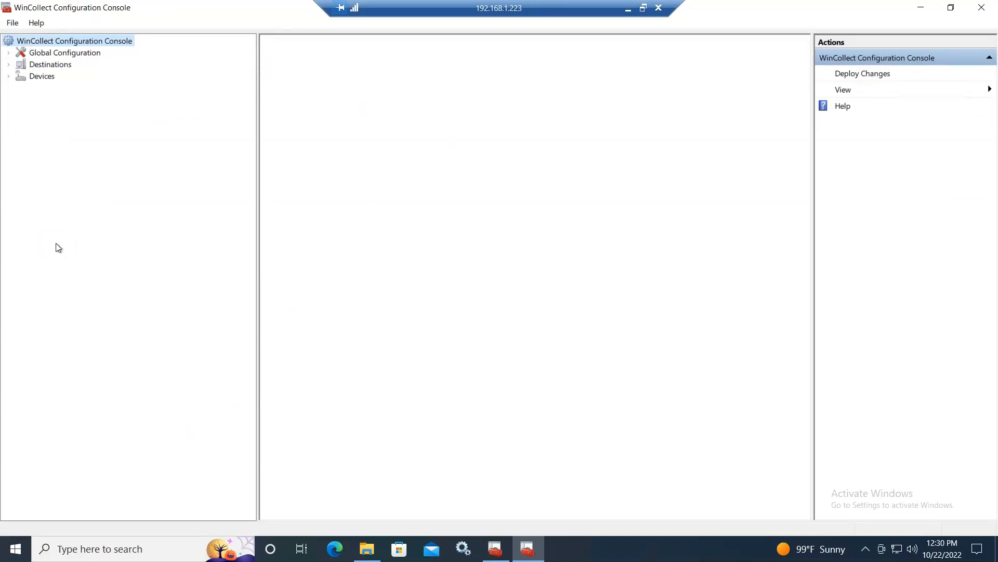
key(super)
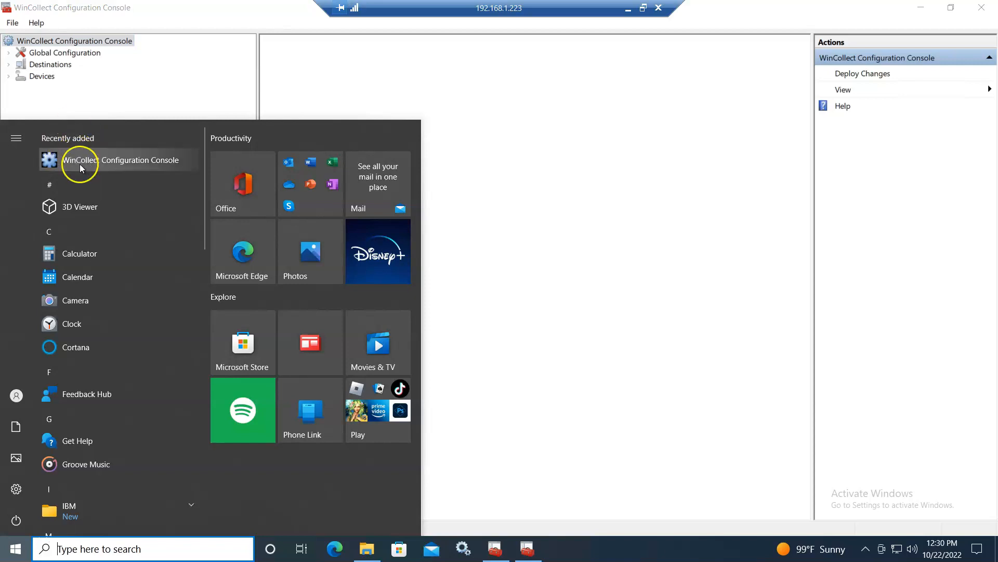
click(9, 77)
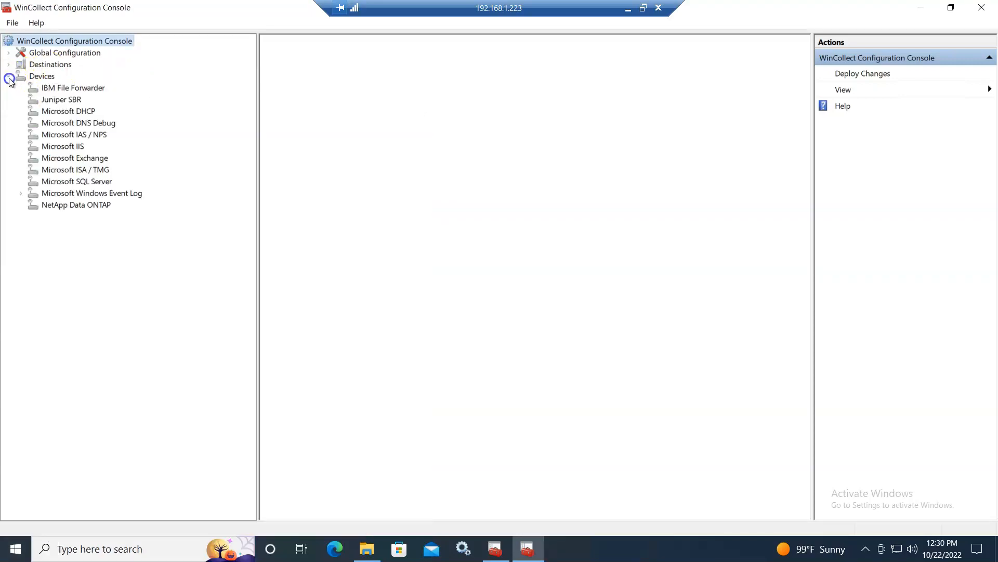
- Open DESKTOP-JUOTK2E under Microsoft Windows Event Log and scroll to its XPath query and destination
click(21, 193)
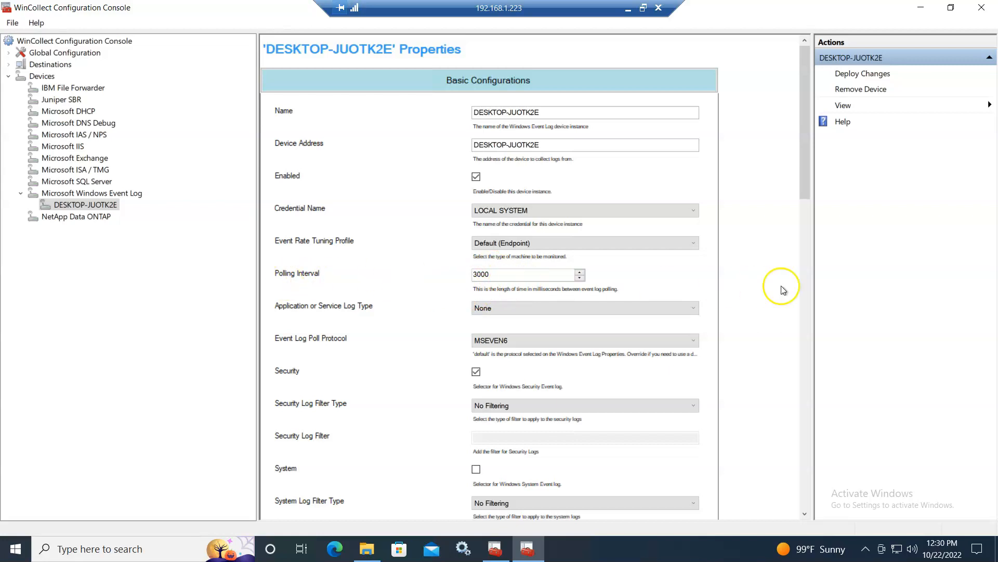
drag(804, 166, 807, 198)
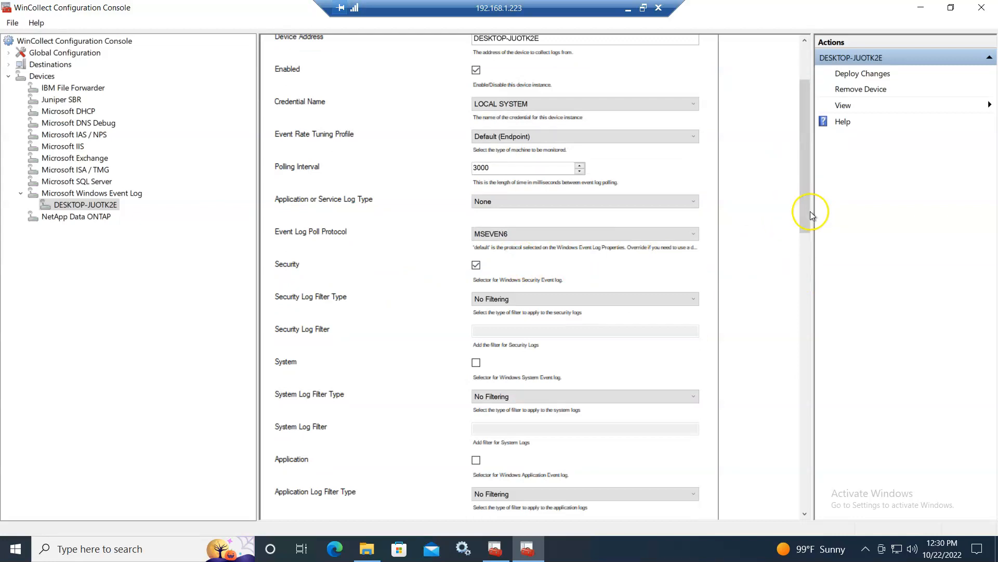
drag(806, 238, 775, 475)
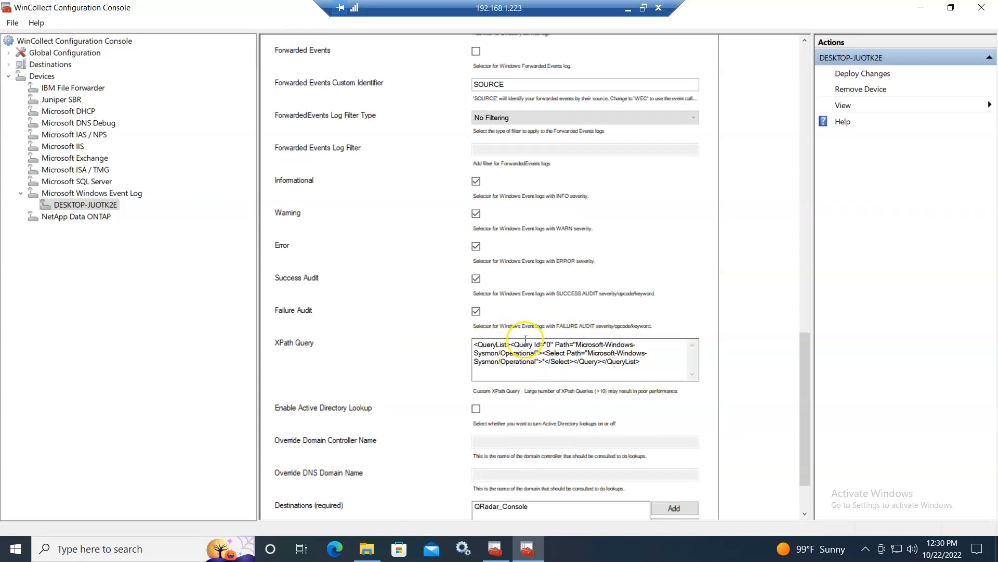
drag(798, 361, 807, 419)
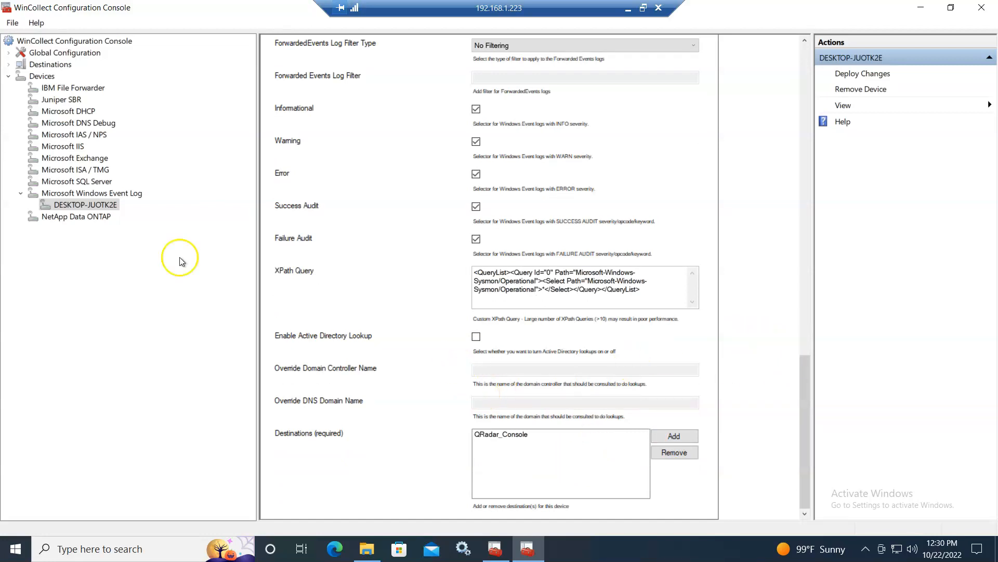
- View the QRadar_Console Syslog TCP destination at 192.168.1.222 port 514, then minimise the session
click(8, 65)
click(21, 76)
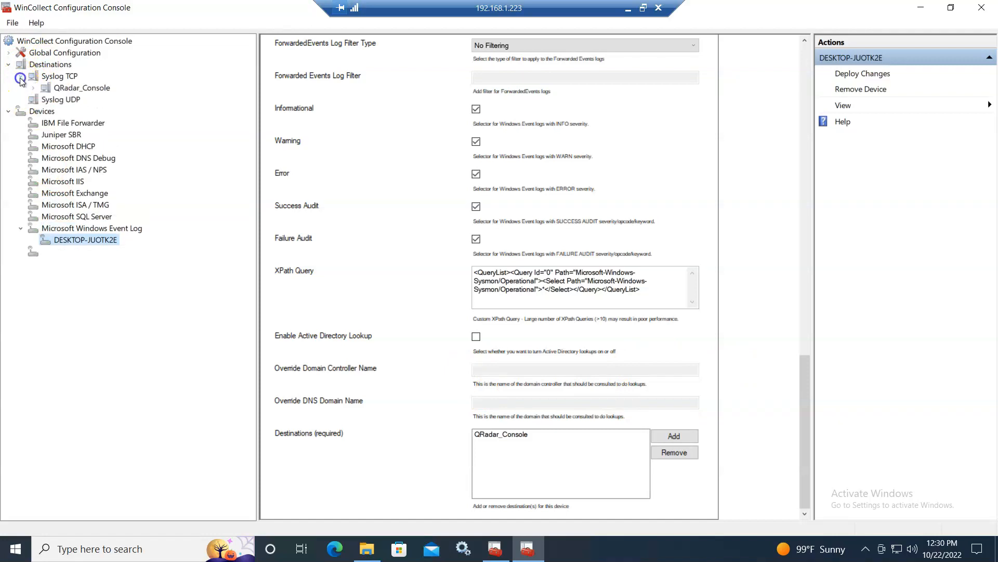
click(33, 88)
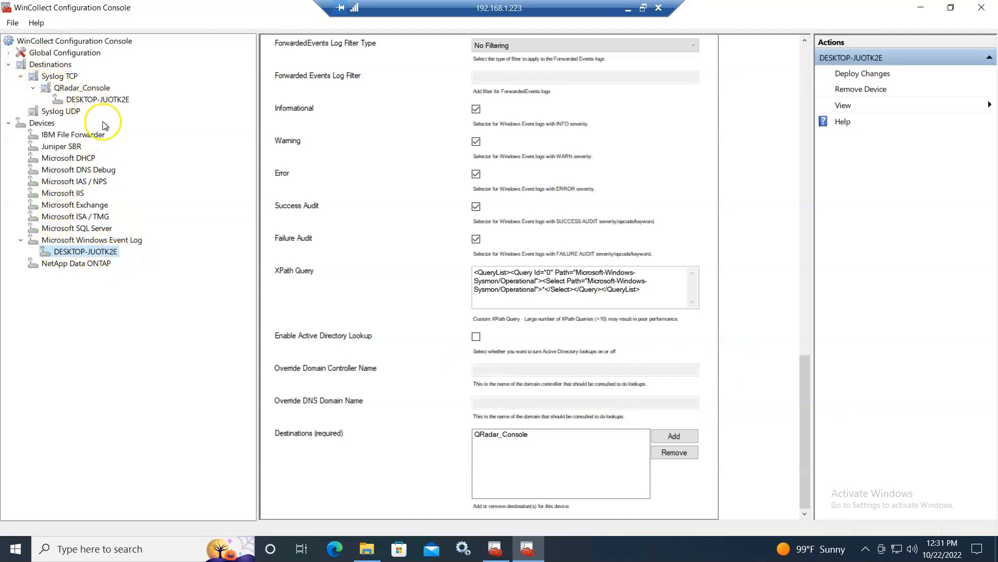
click(113, 100)
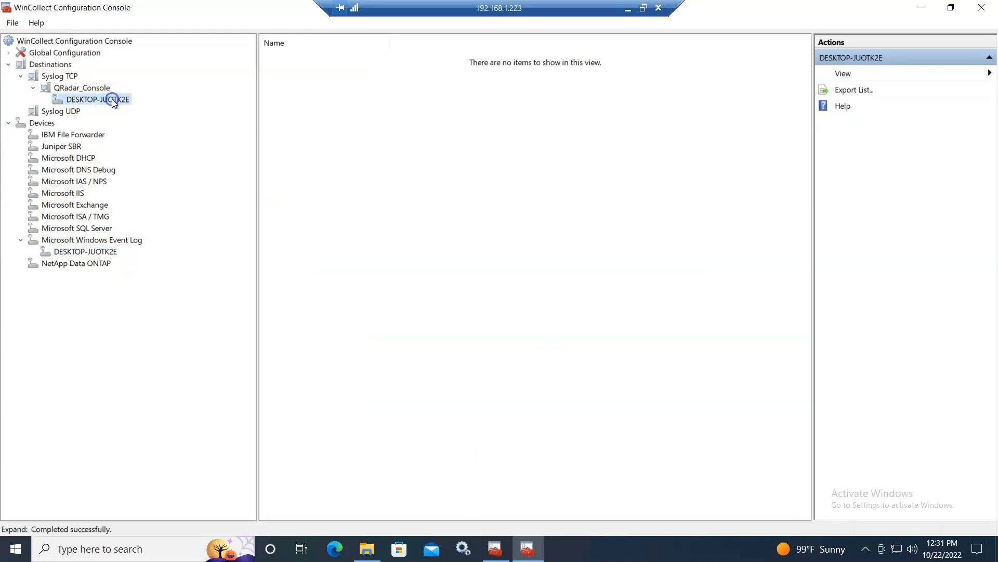
click(89, 88)
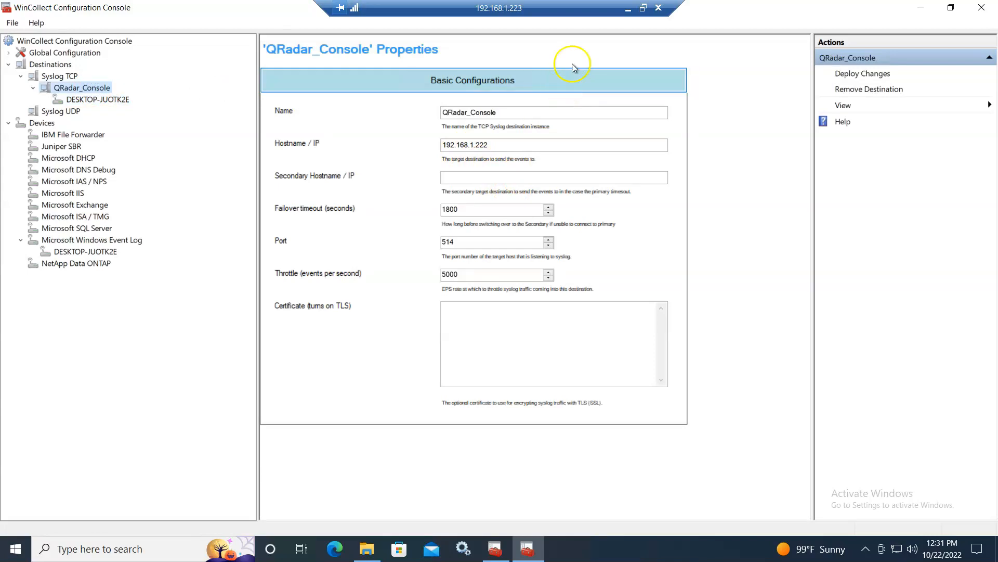
click(629, 8)
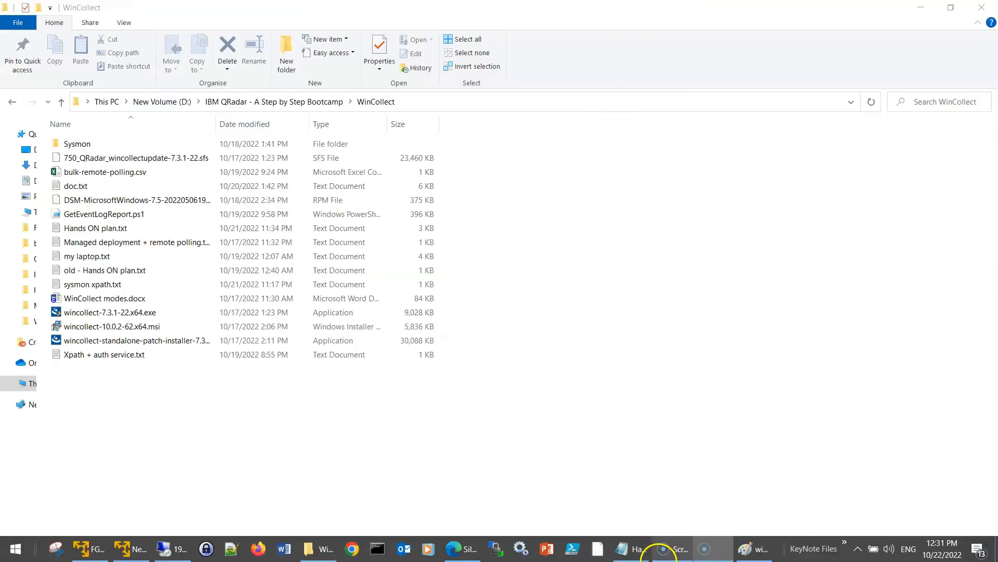
- Maximise the Hands ON plan, select item 6 on silent installation, then switch to Firefox
click(622, 547)
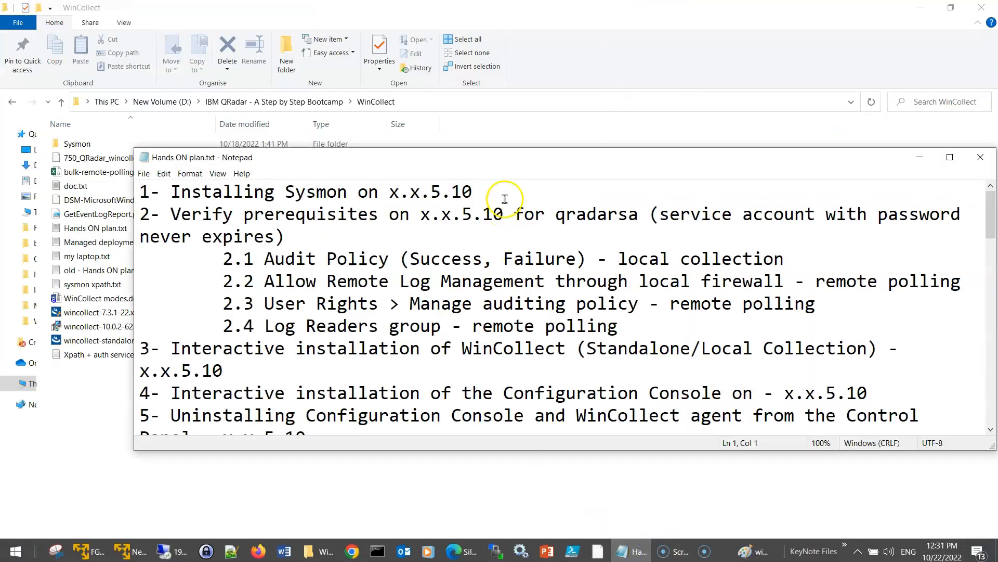
double_click(513, 157)
scroll(136, 330, down, 2)
scroll(137, 330, down, 5)
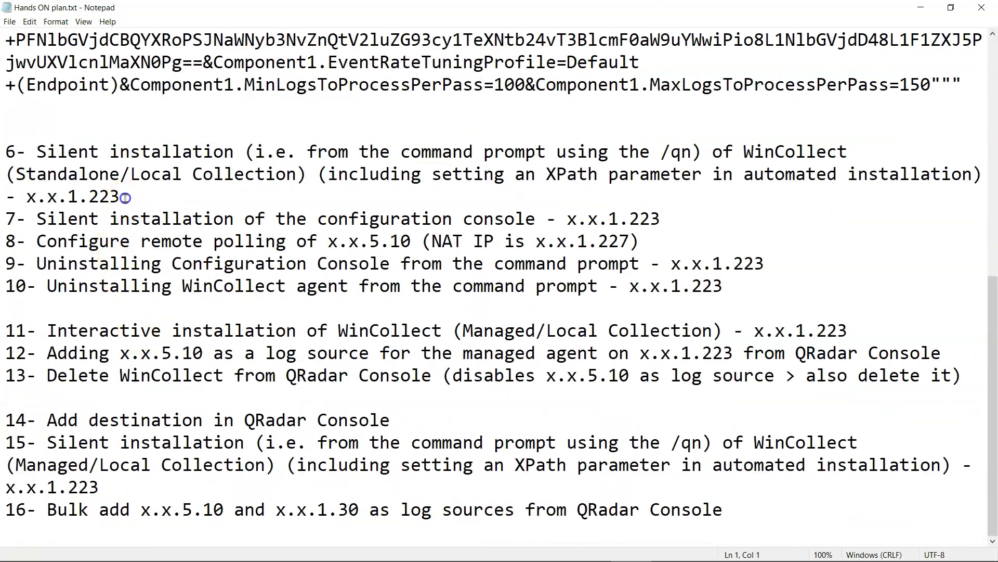
drag(120, 197, 5, 129)
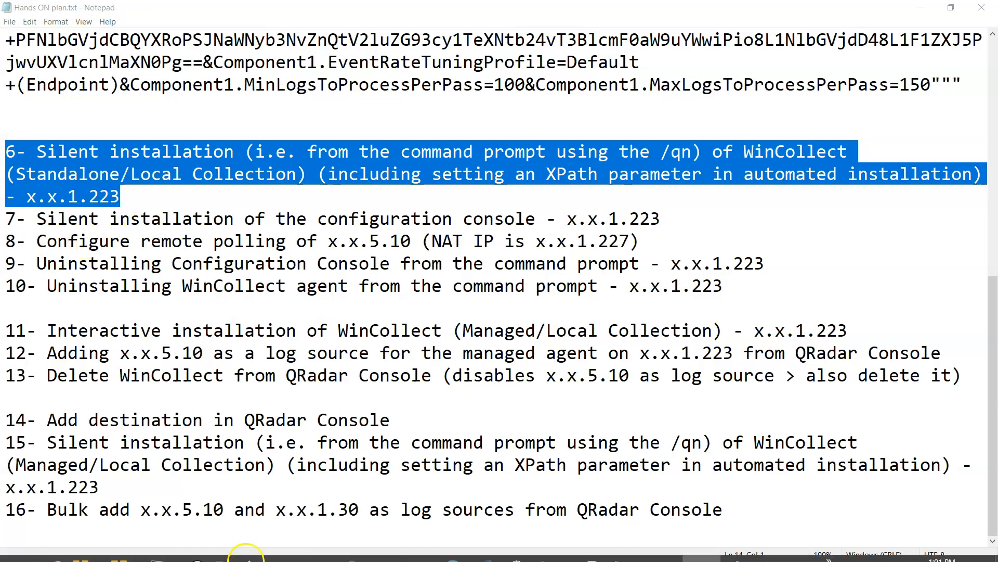
click(279, 546)
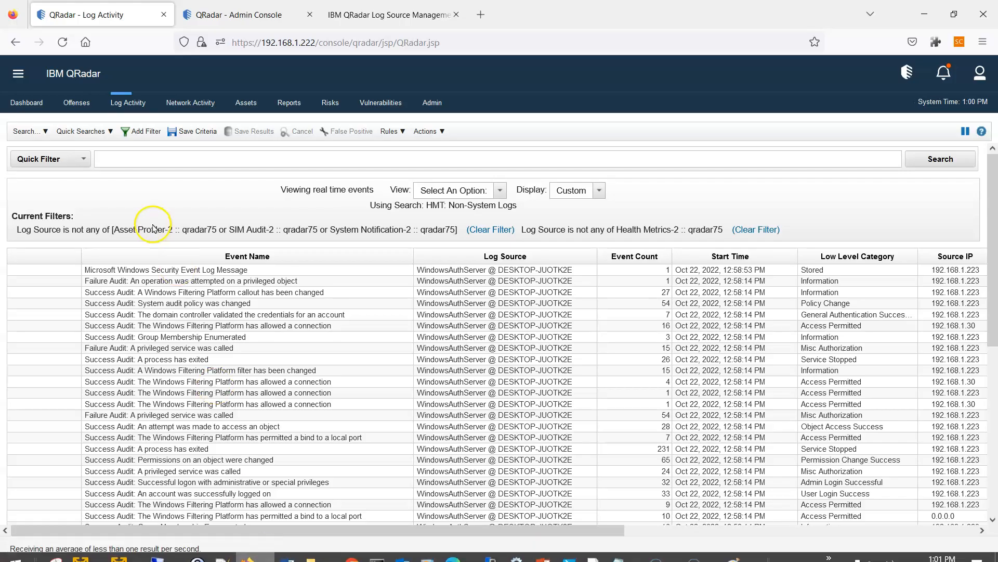
- Check log source 2065, WindowsAuthServer @ DESKTOP-JUOTK2E, in QRadar's Log Source Management
click(345, 15)
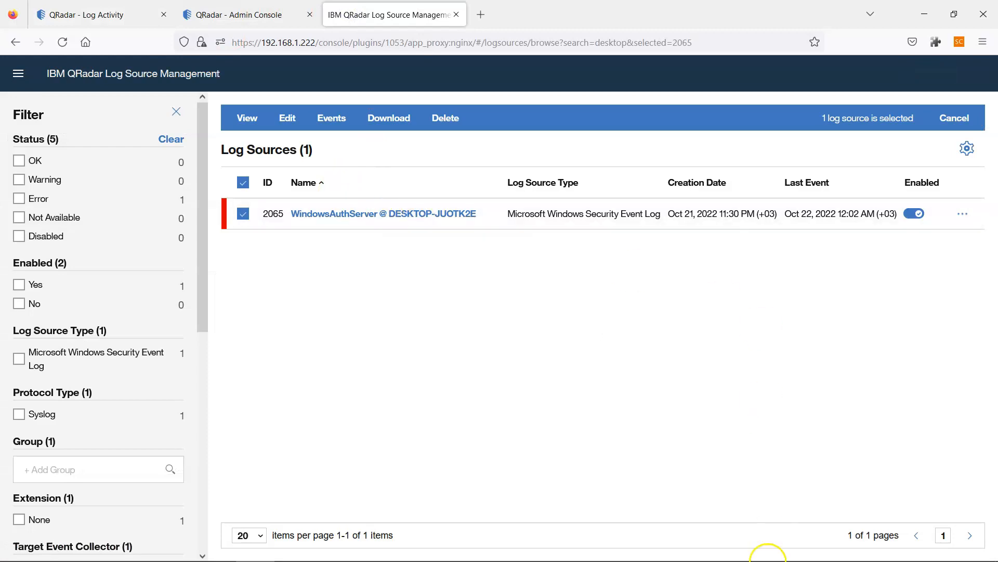
mouse_move(737, 552)
mouse_move(249, 552)
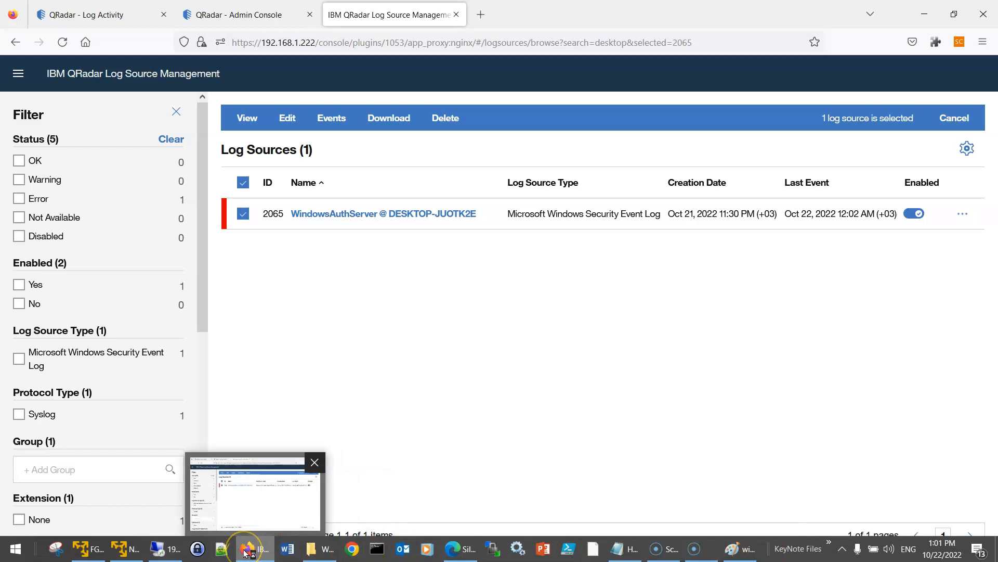
- Highlight plan items 7, 6 and 8, the last on remote polling of x.x.5.10
click(620, 549)
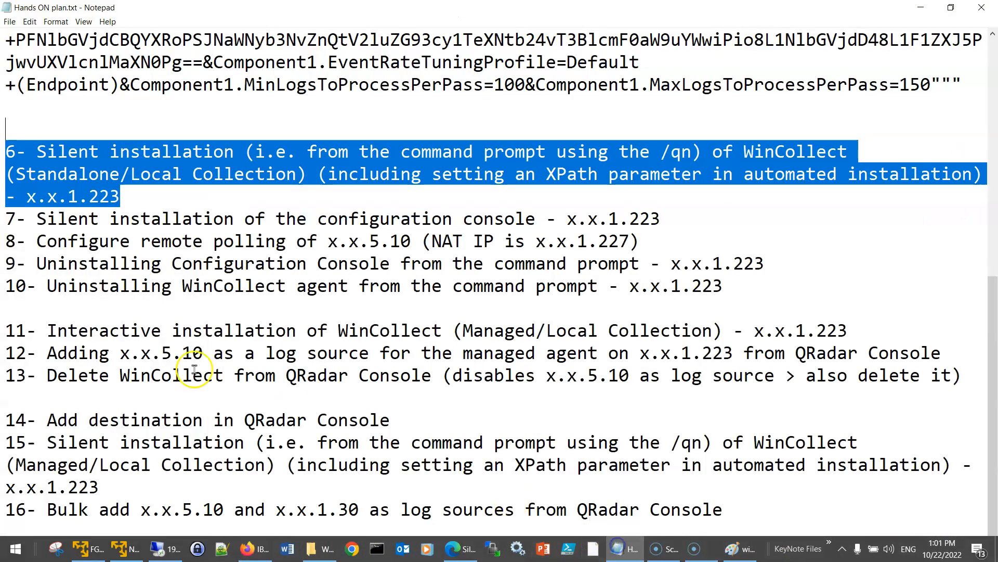
drag(7, 219, 664, 213)
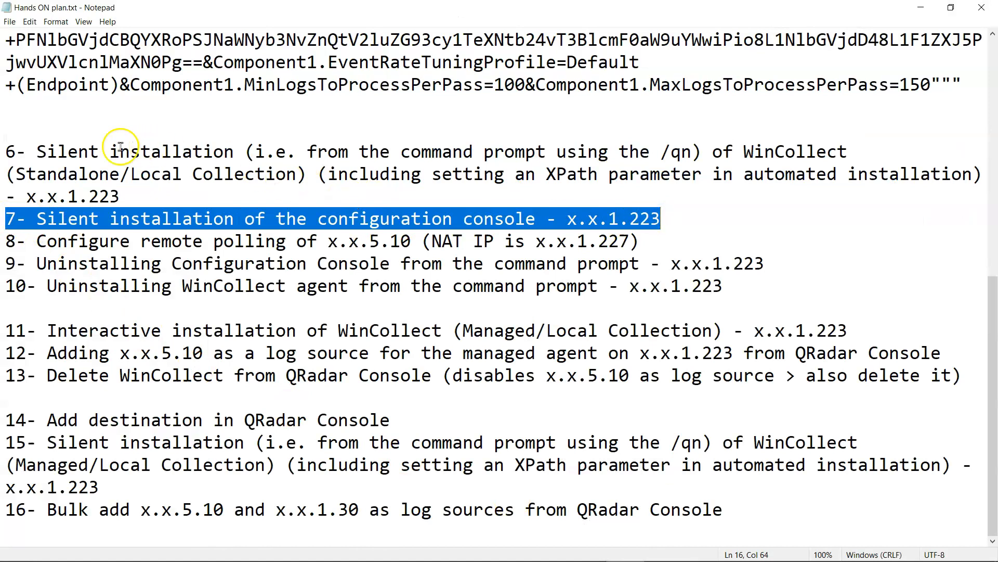
drag(7, 151, 134, 196)
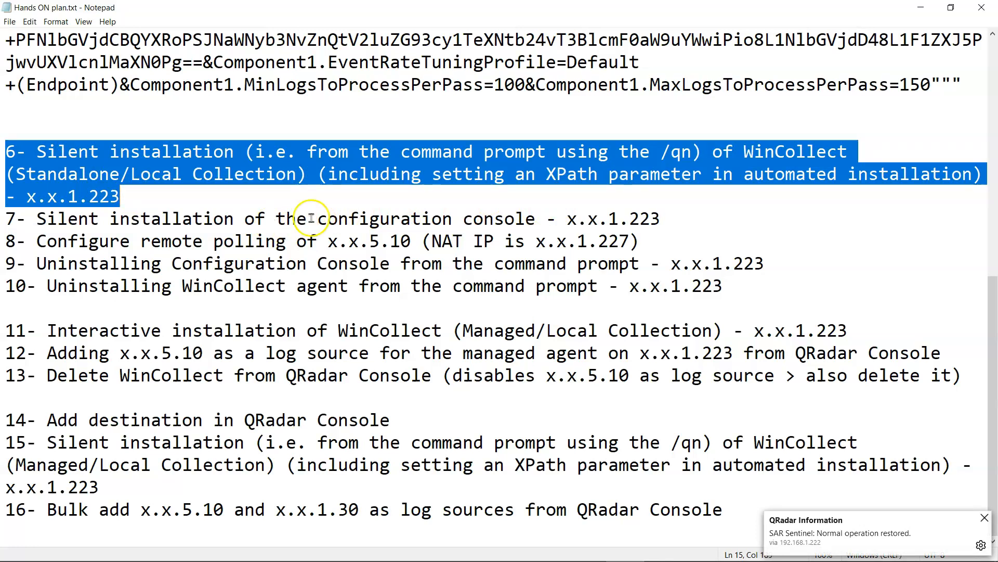
drag(653, 236, 7, 241)
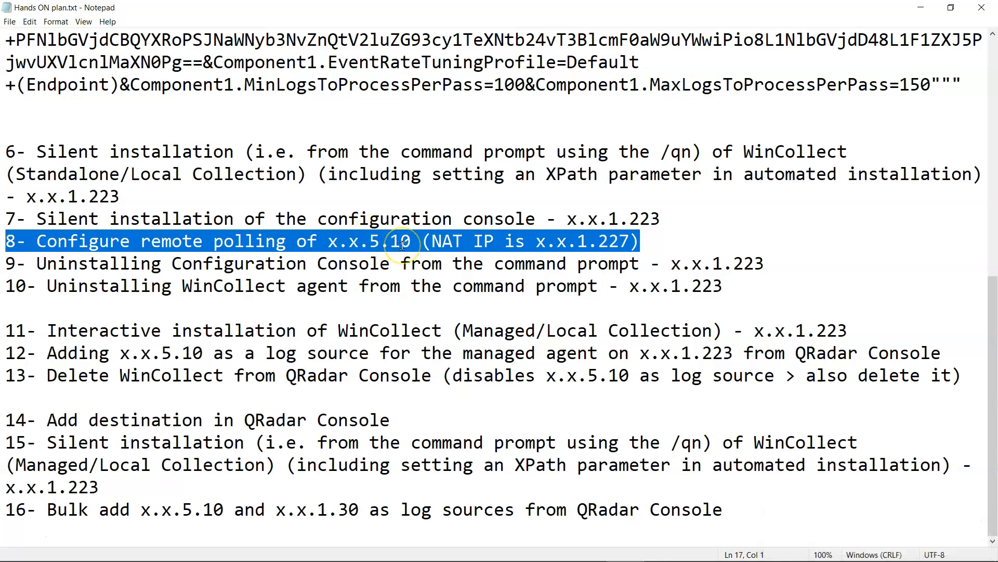
scroll(402, 245, up, 3)
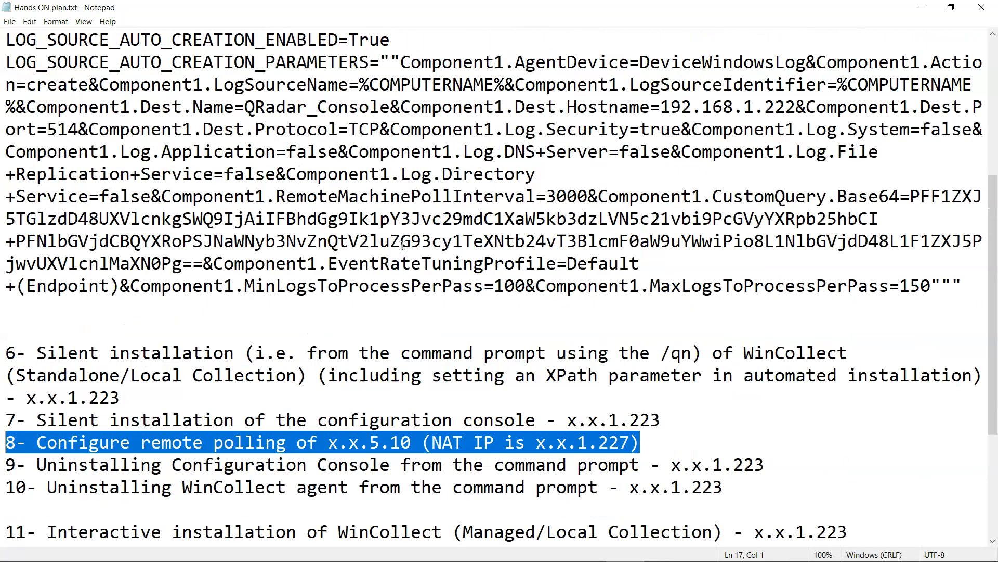
scroll(411, 312, down, 2)
mouse_move(345, 555)
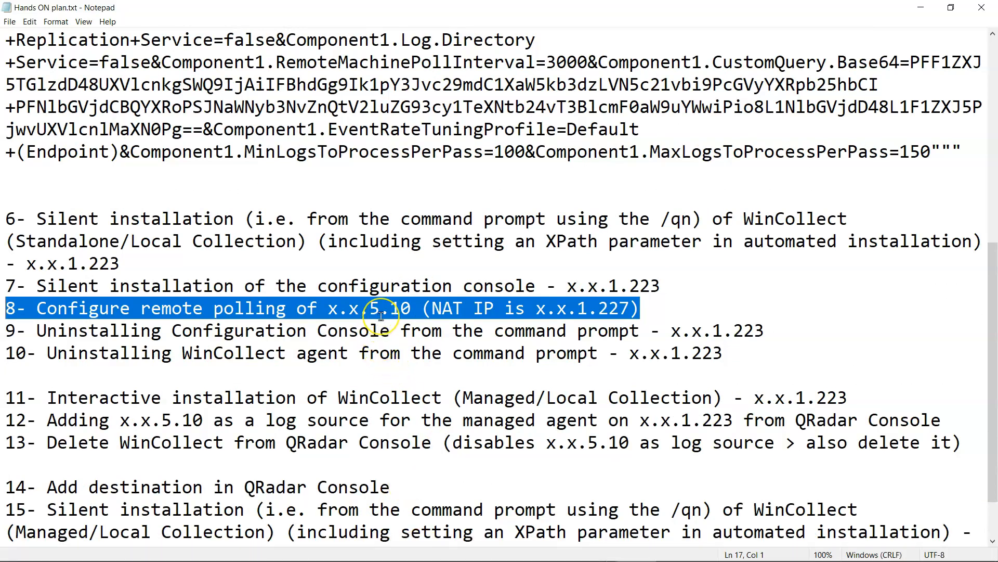
- Highlight prerequisite item 2's sub-items: User Rights 2.3, Log Readers group and 2.4
scroll(381, 315, up, 6)
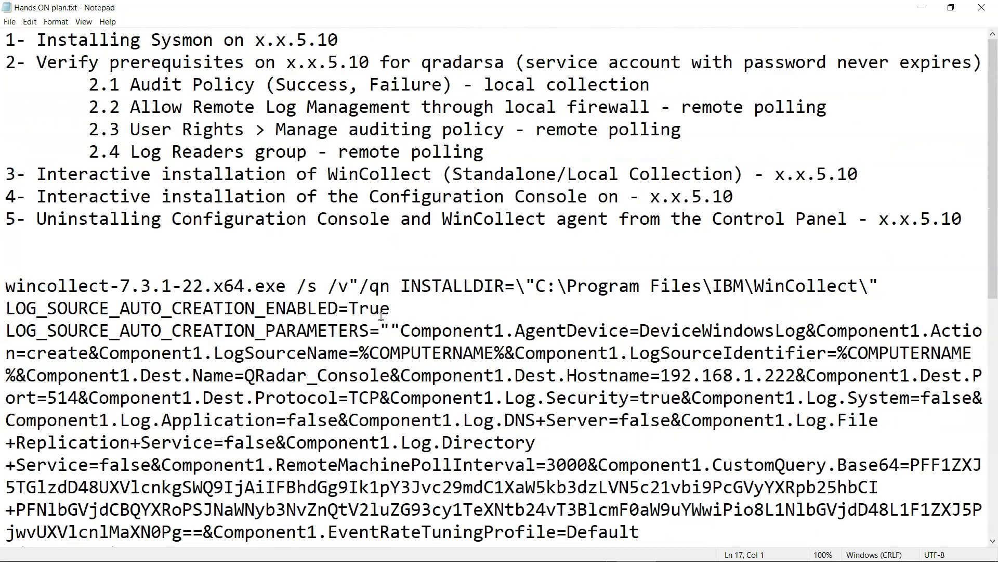
drag(506, 150, 6, 62)
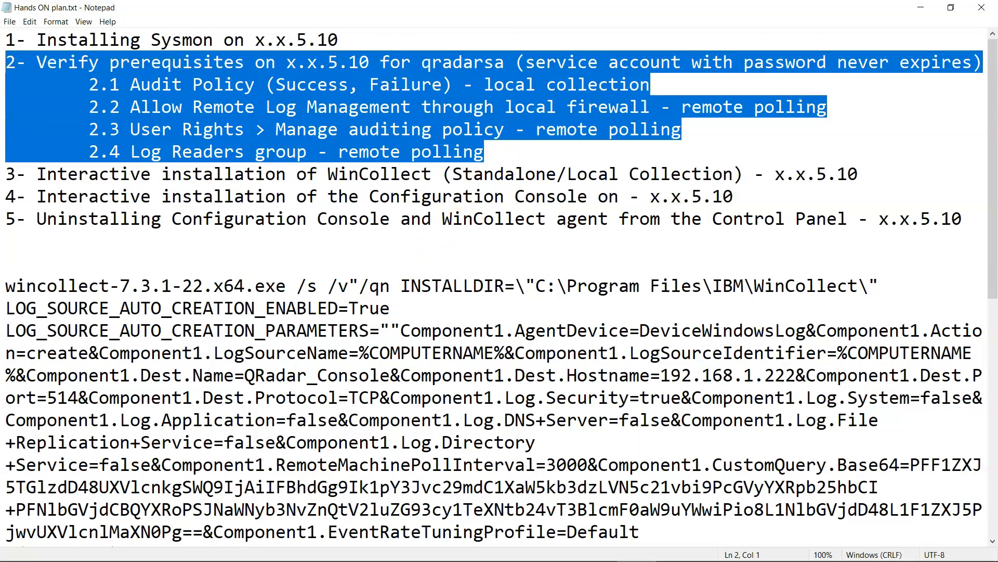
click(182, 107)
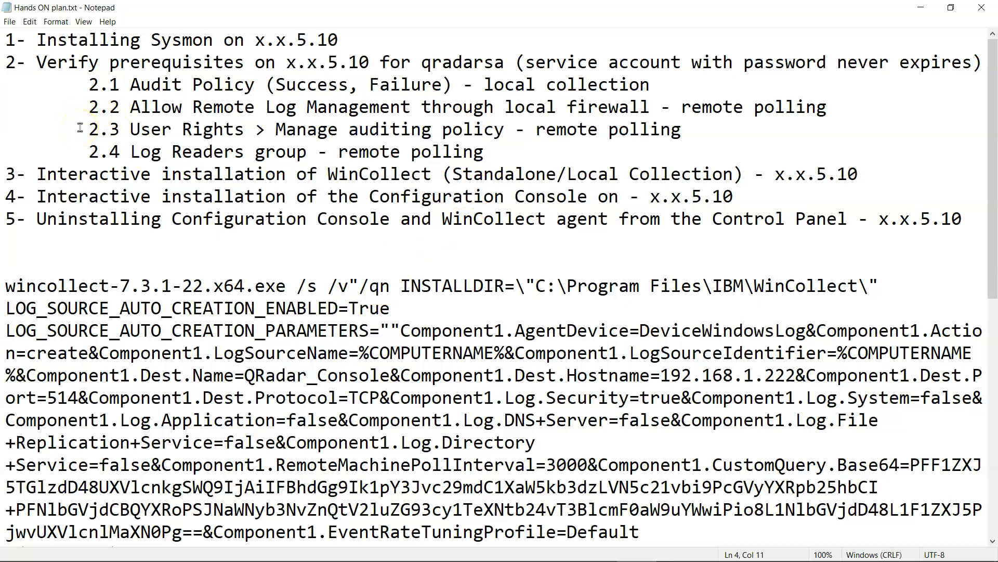
drag(86, 128, 416, 129)
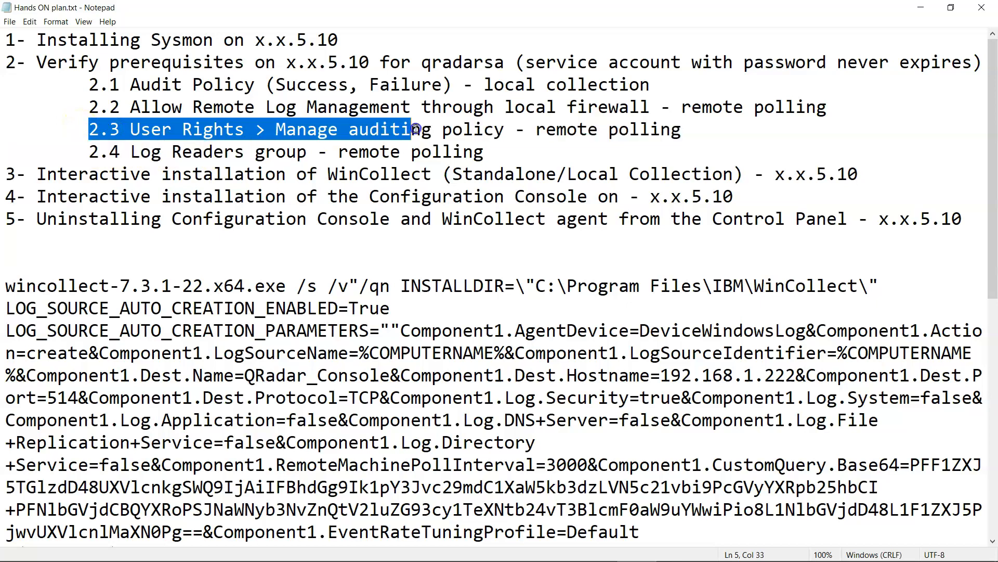
drag(308, 151, 692, 126)
drag(276, 129, 520, 147)
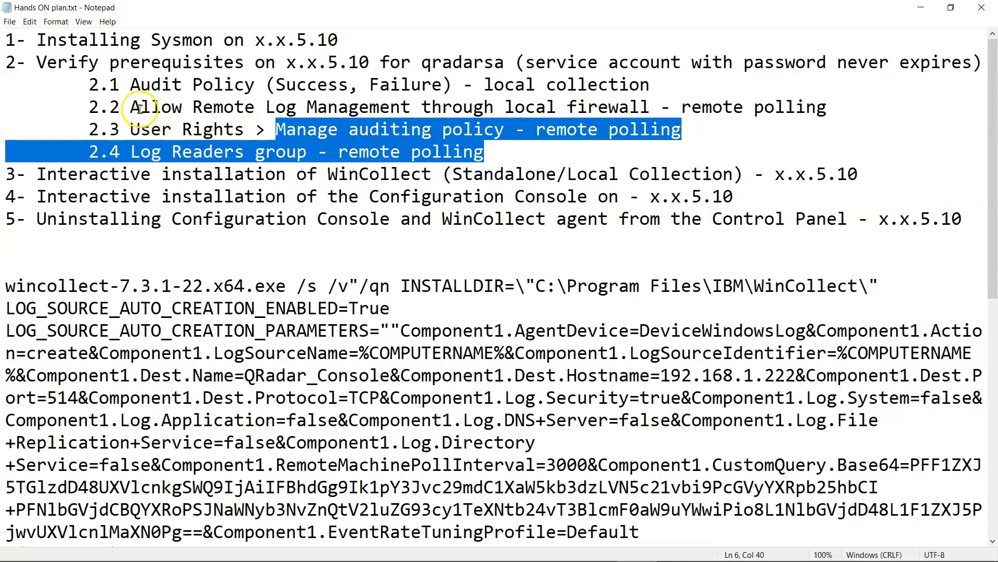
- Select plan item 7 on silent console installation
scroll(183, 235, down, 7)
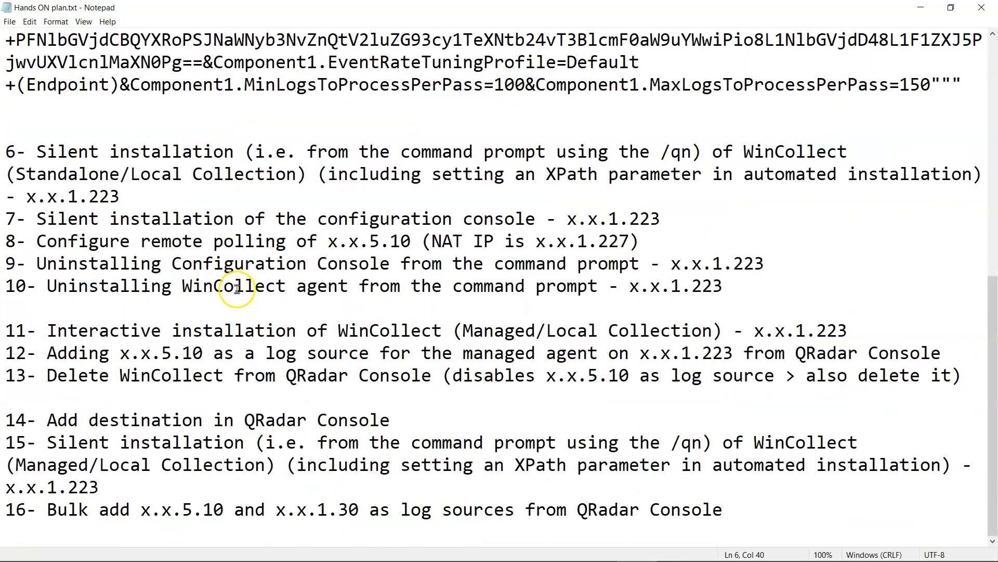
scroll(237, 289, up, 2)
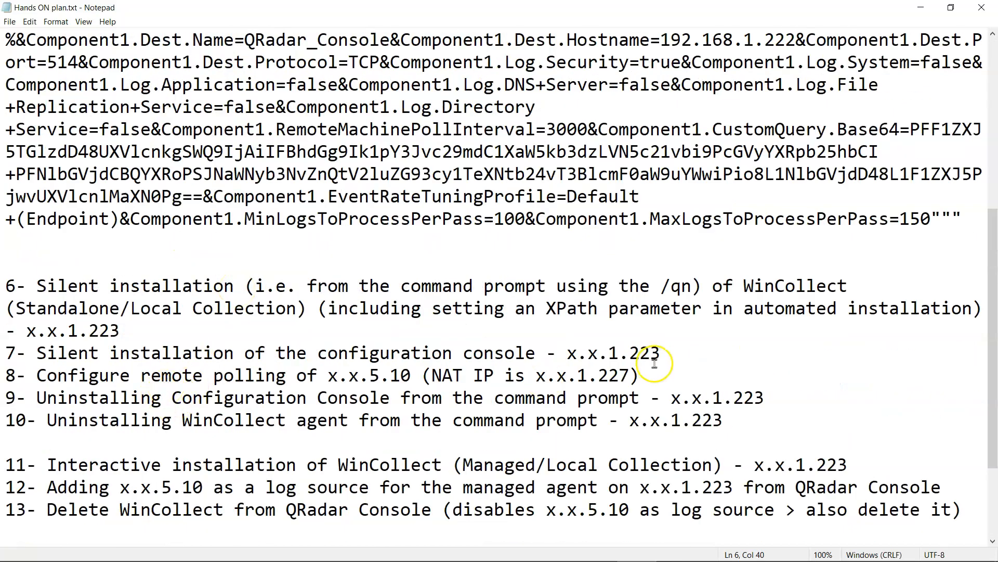
click(660, 353)
key(shift+Home)
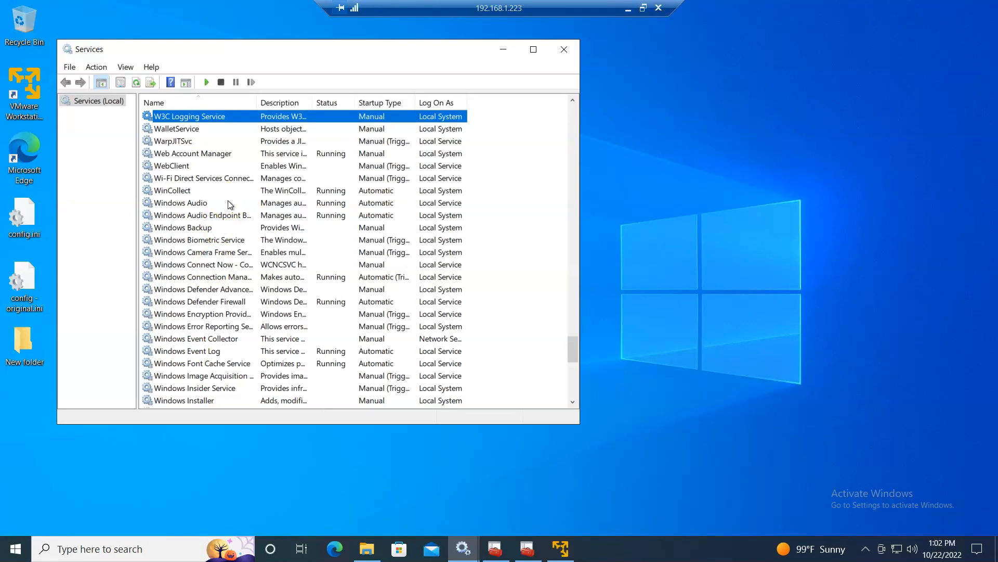
- Minimise Services, close Console1, and bring WinCollect Configuration Console forward
click(512, 47)
click(497, 549)
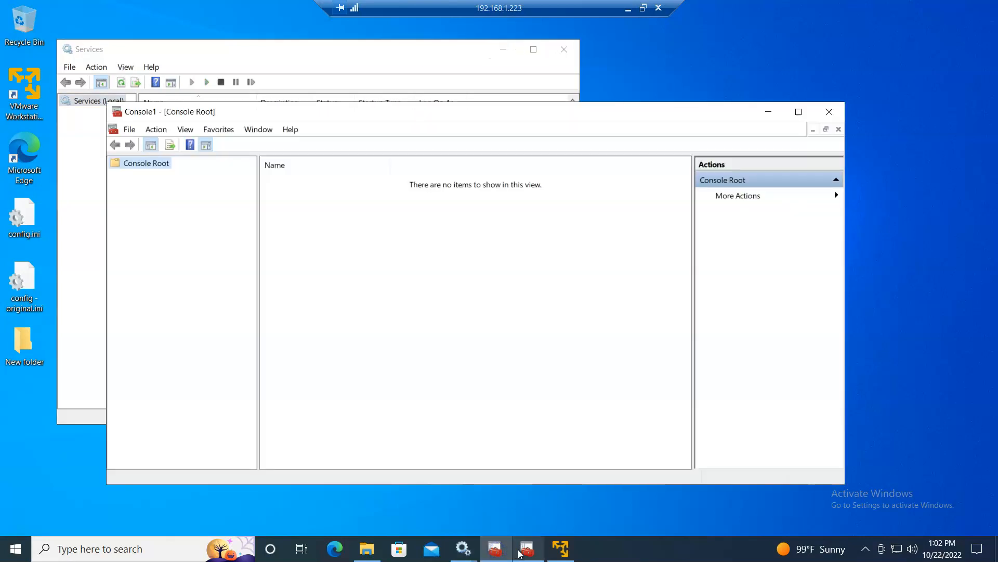
click(830, 111)
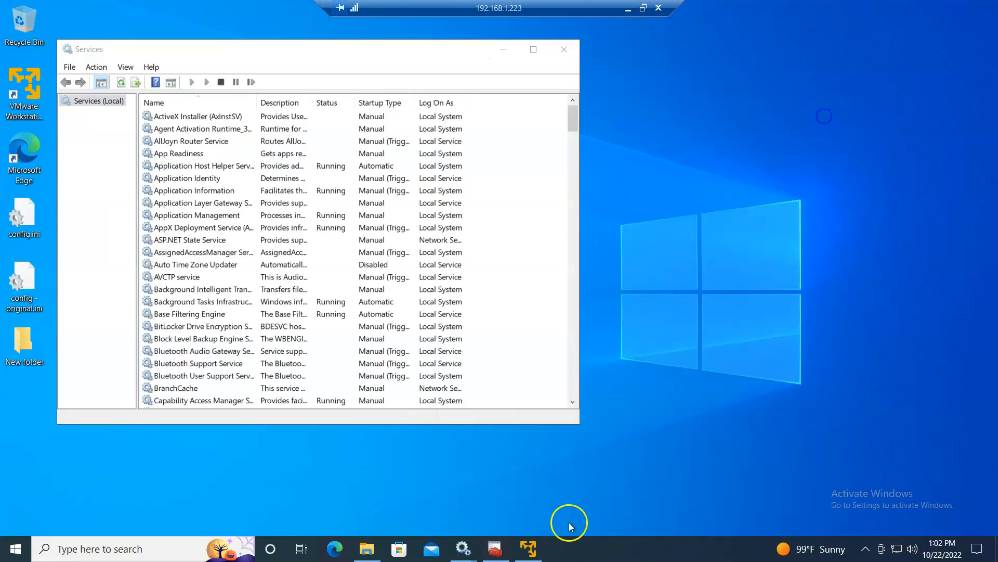
click(507, 553)
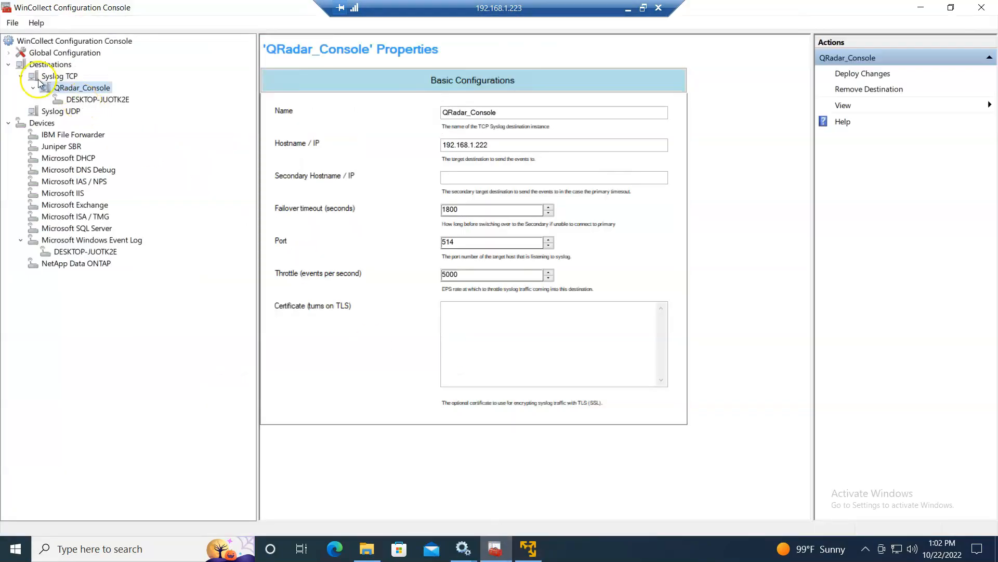
- Add a new Windows 10 PC credential under Global Configuration > Security Manager
click(9, 53)
click(70, 102)
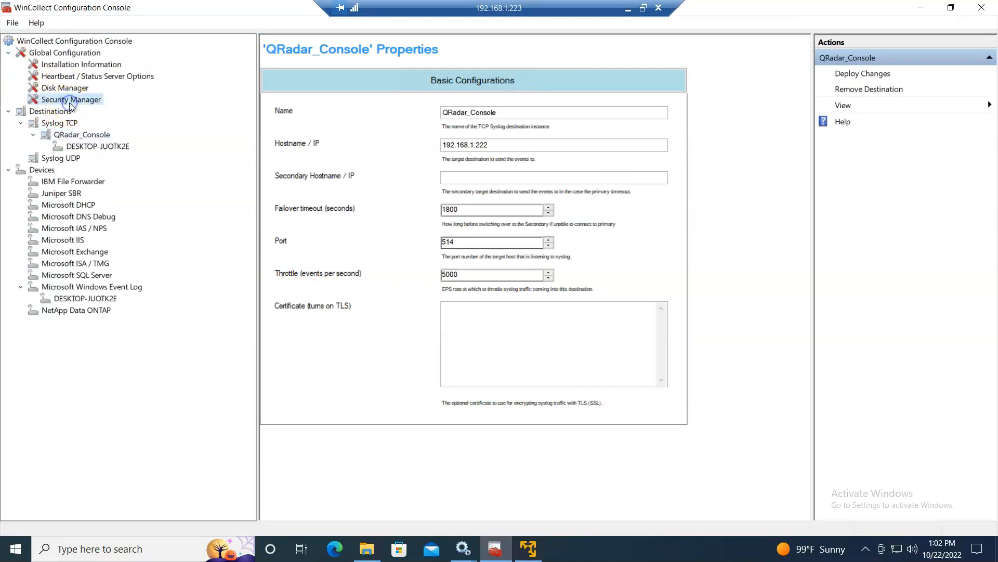
right_click(71, 102)
click(115, 114)
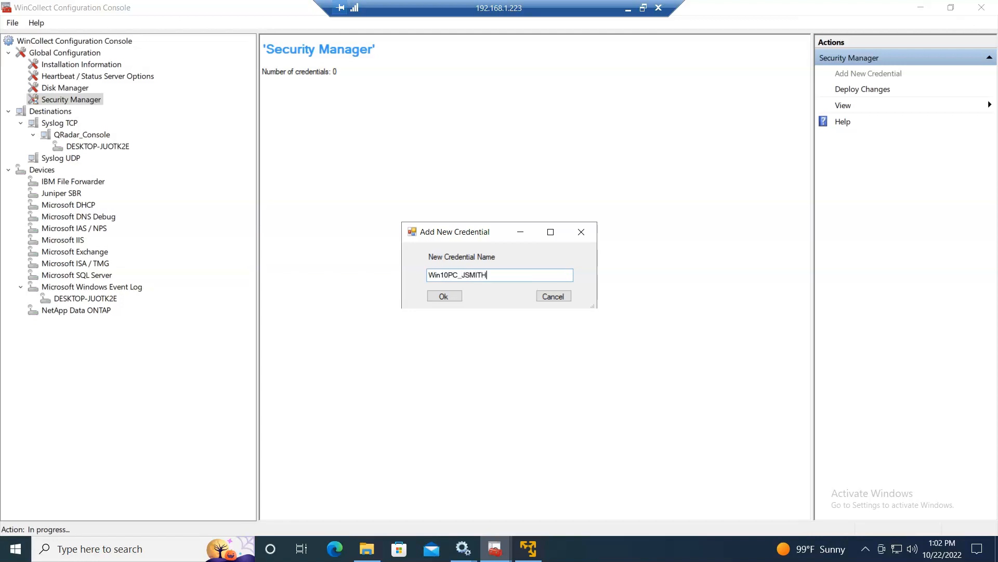
click(443, 296)
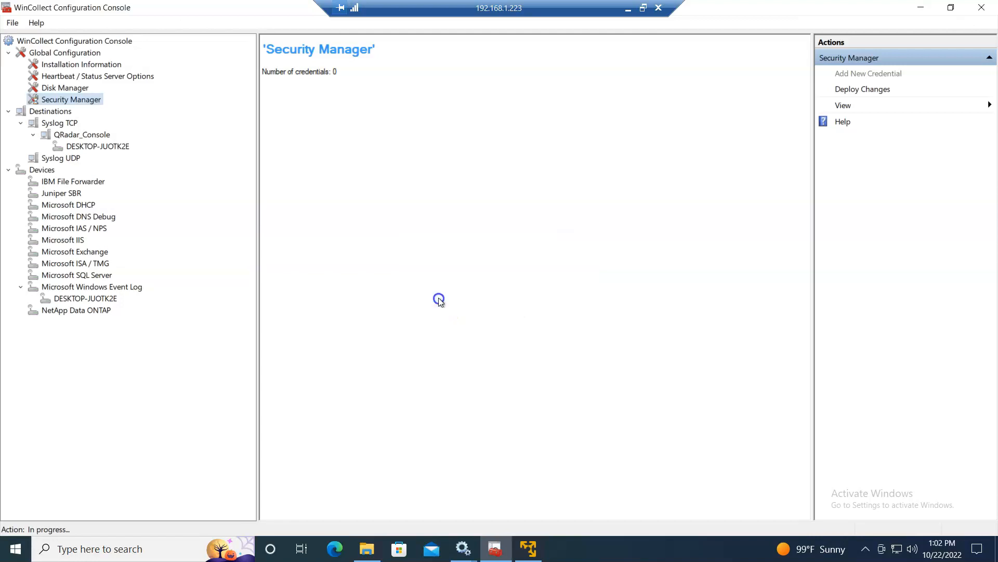
click(21, 99)
- Open the new credential's properties, click into Domain and Username, then minimise the session
click(83, 111)
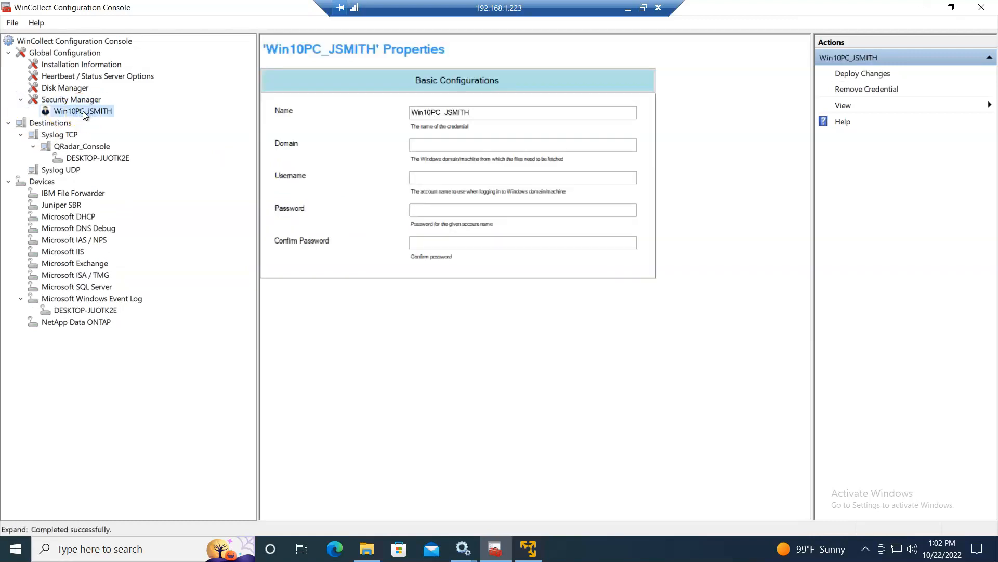
click(435, 145)
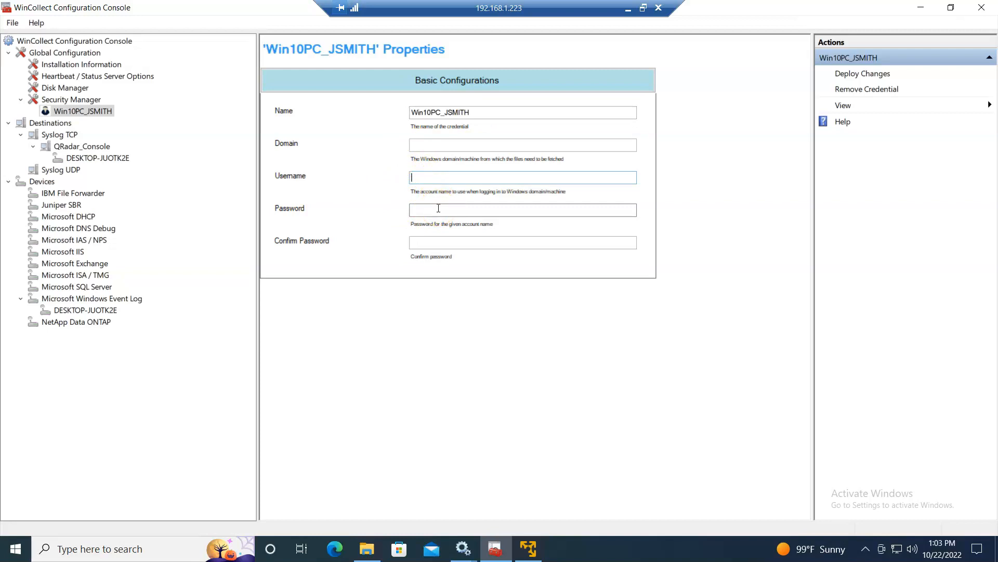
click(434, 191)
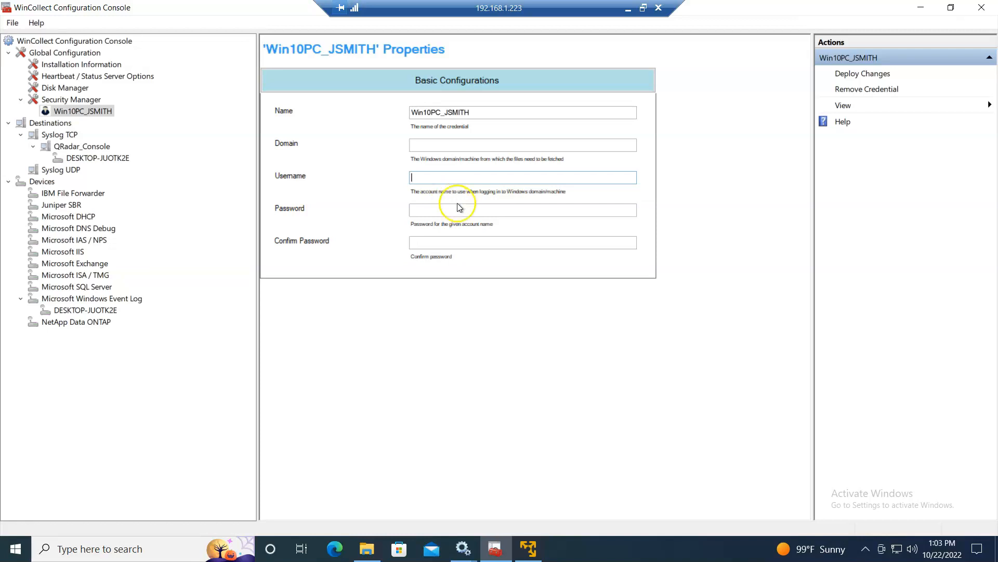
click(627, 9)
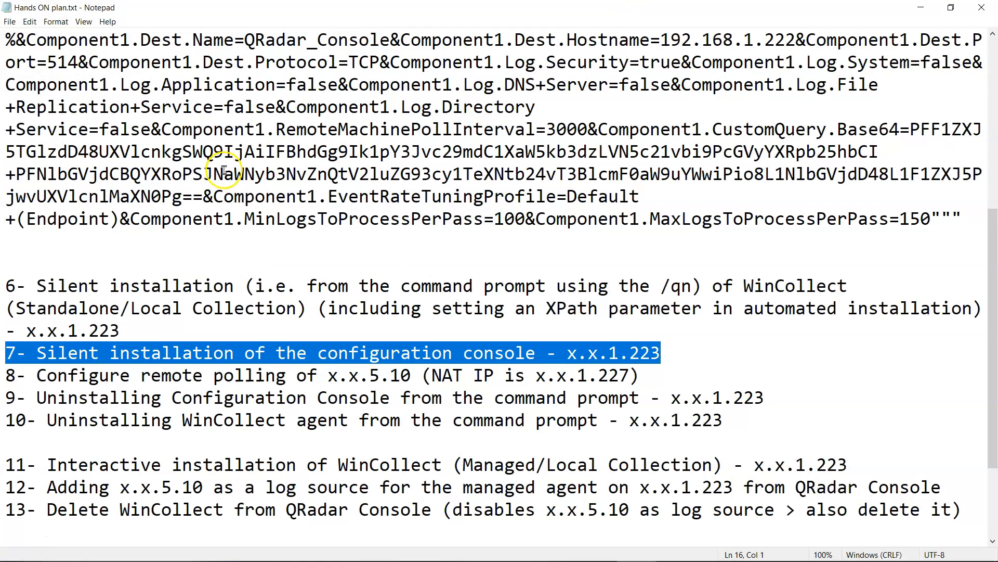
- Review prerequisite items 2.1–2.4 in Hands ON plan.txt, then go back to the remote WinCollect session
scroll(224, 170, up, 5)
drag(6, 84, 789, 145)
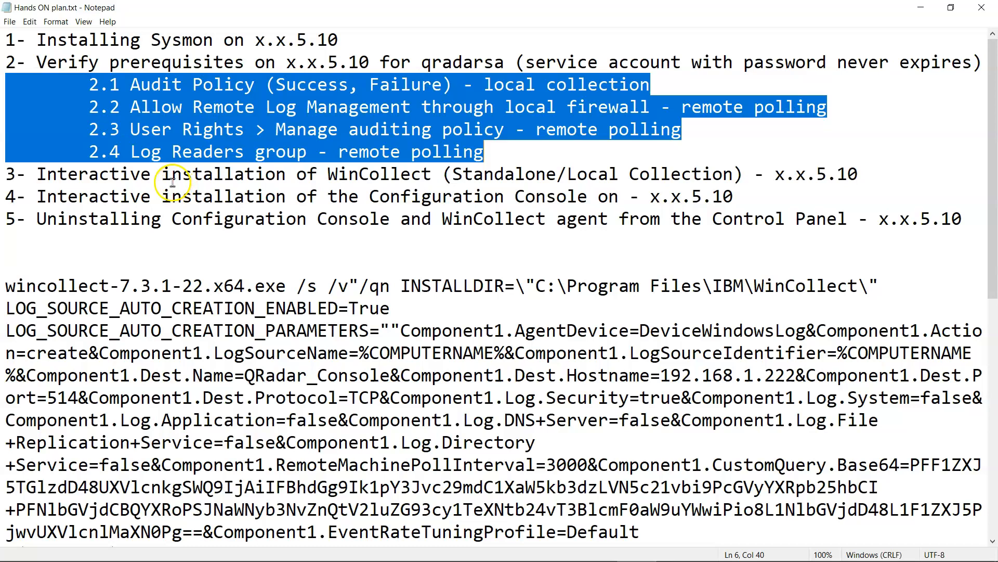
mouse_move(289, 552)
click(174, 548)
- Fill in the Win10PC_JSMITH credential's username, password and confirm password, leaving Domain empty
click(451, 176)
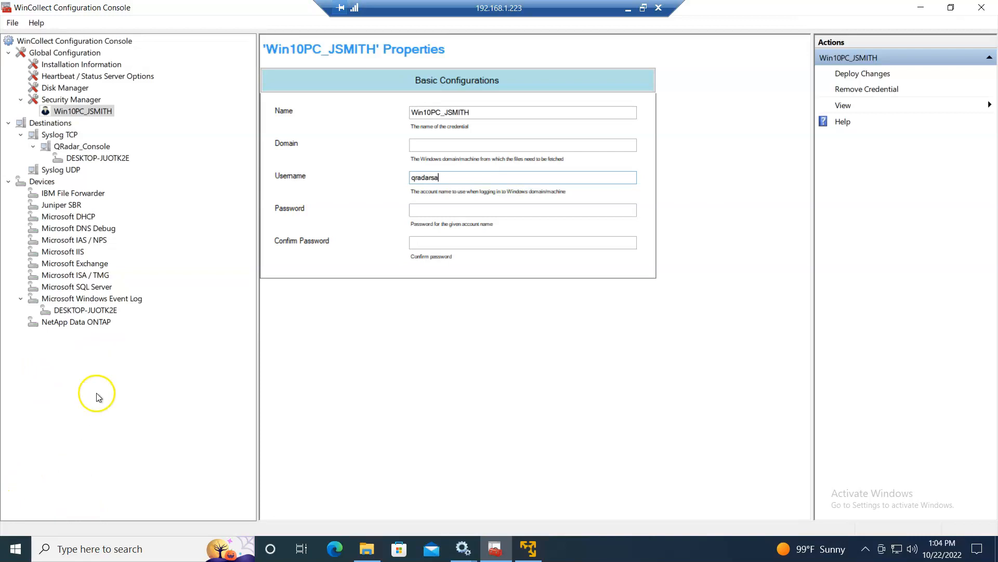
click(443, 210)
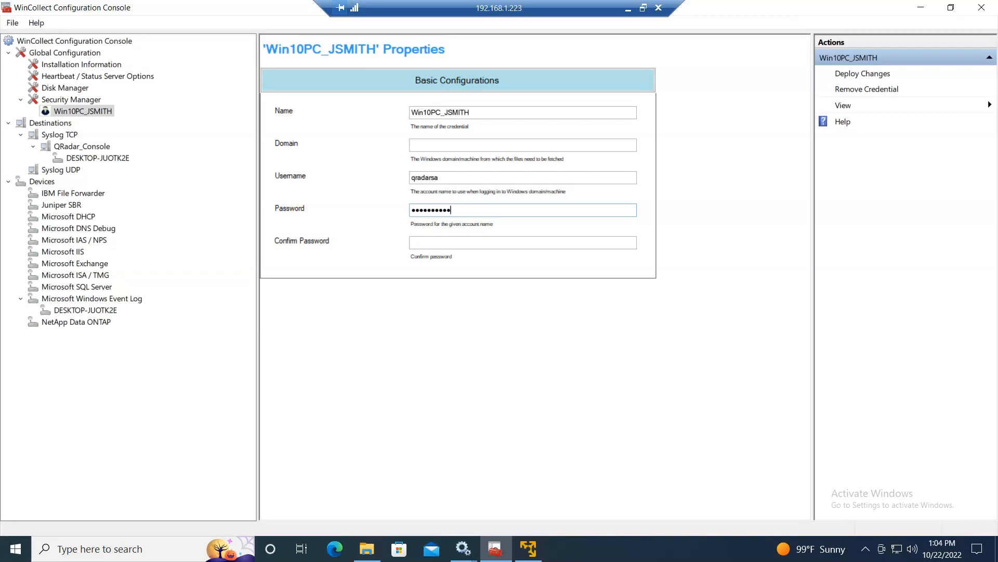
click(467, 242)
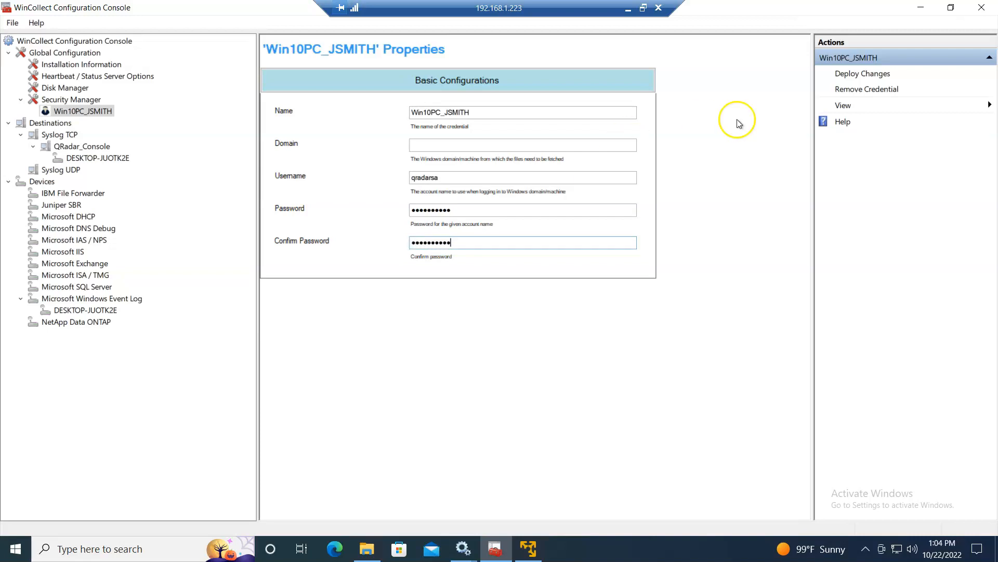
click(482, 144)
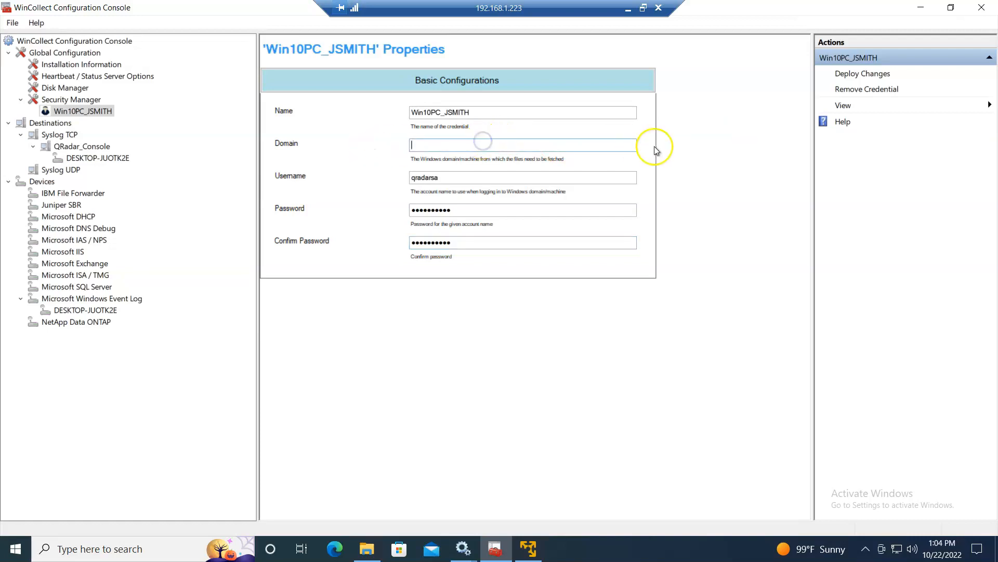
- Deploy the credential changes and acknowledge the success message
click(870, 78)
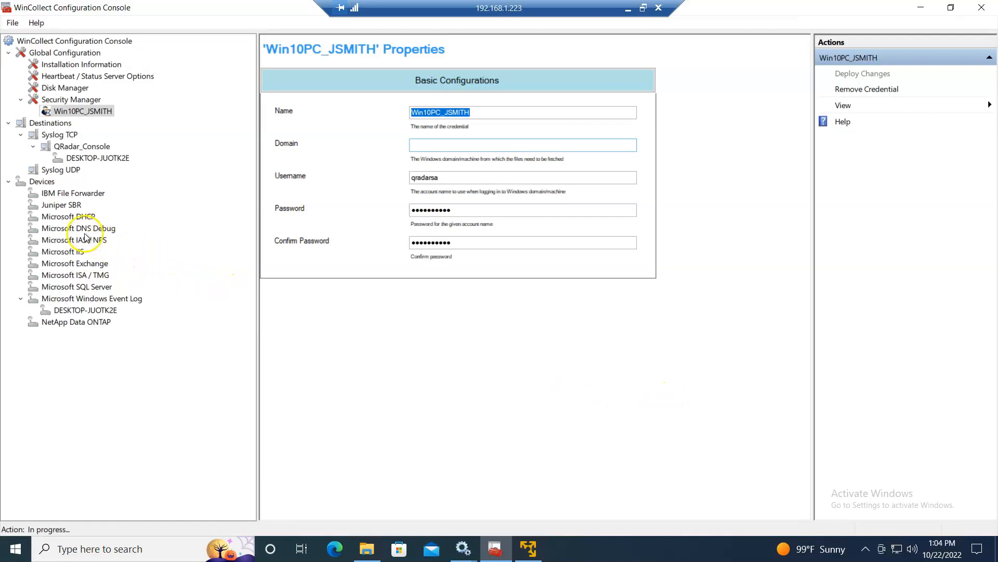
click(96, 300)
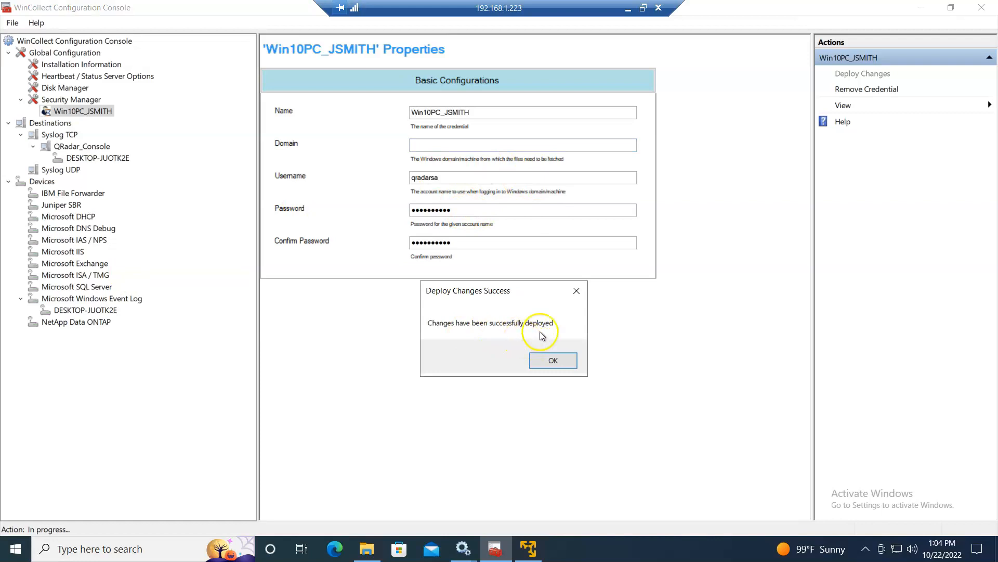
click(552, 360)
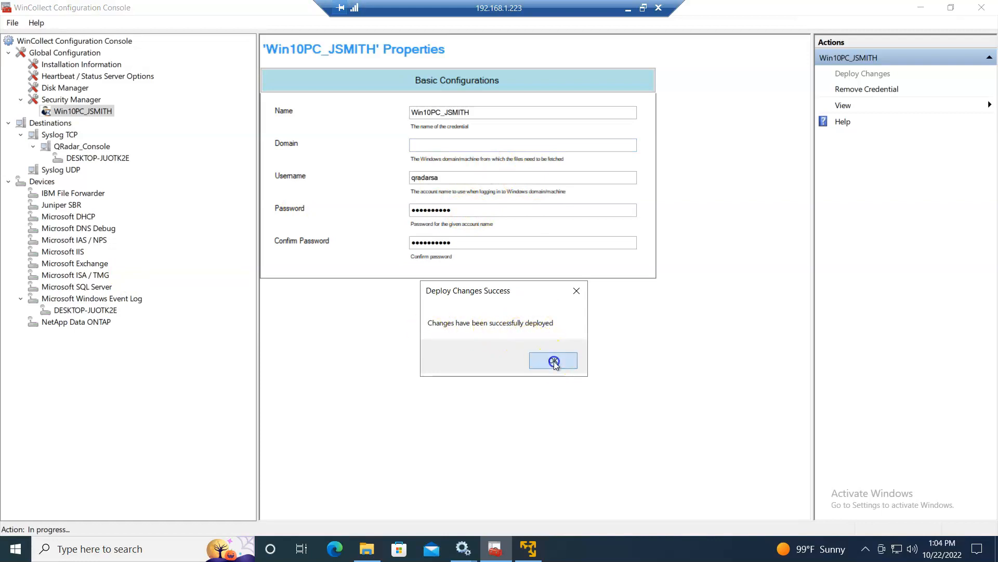
right_click(83, 298)
- Copy the credential name and add a Windows Event Log device named Win10PC_JSMITH
click(118, 311)
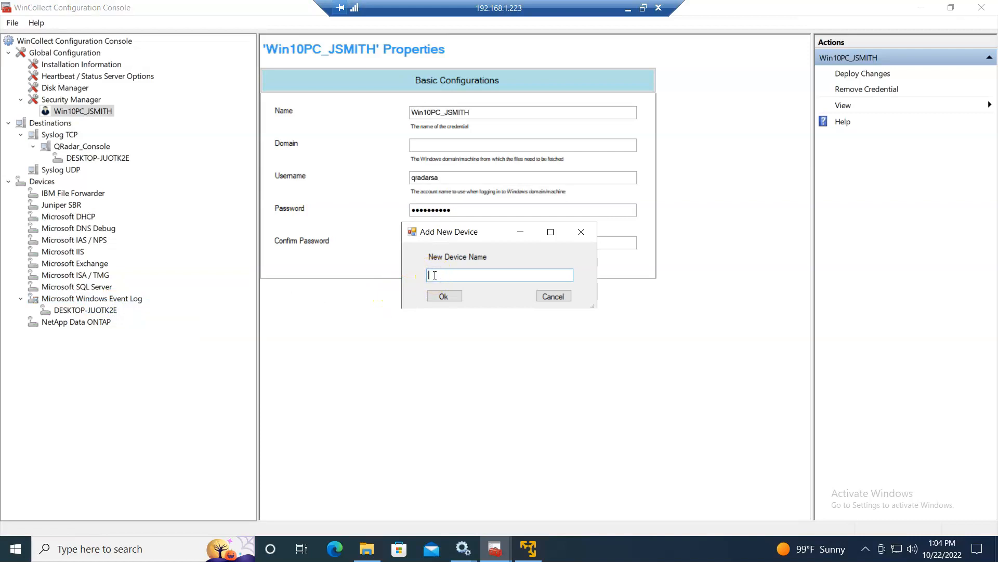
click(544, 297)
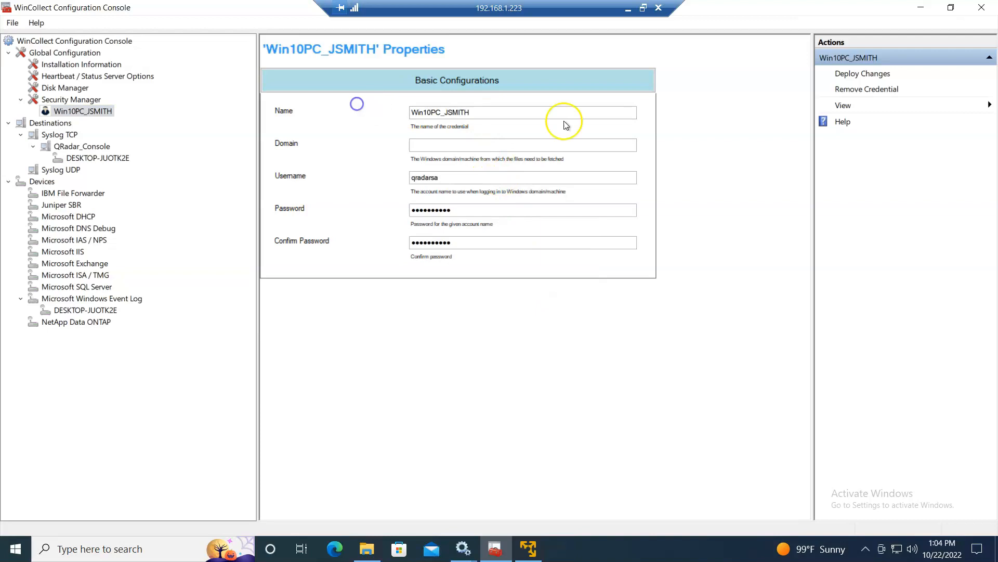
drag(479, 112, 367, 108)
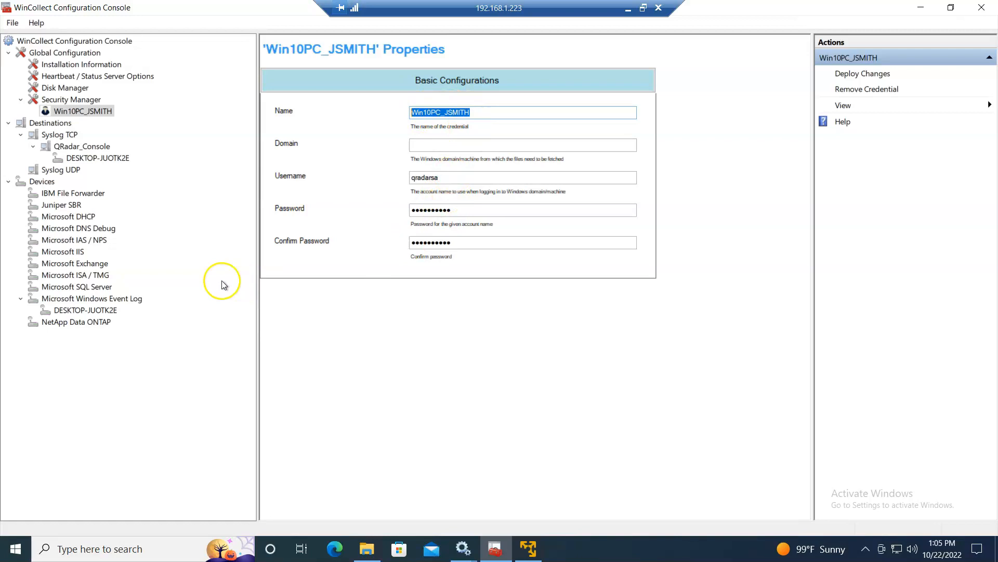
right_click(101, 300)
click(146, 314)
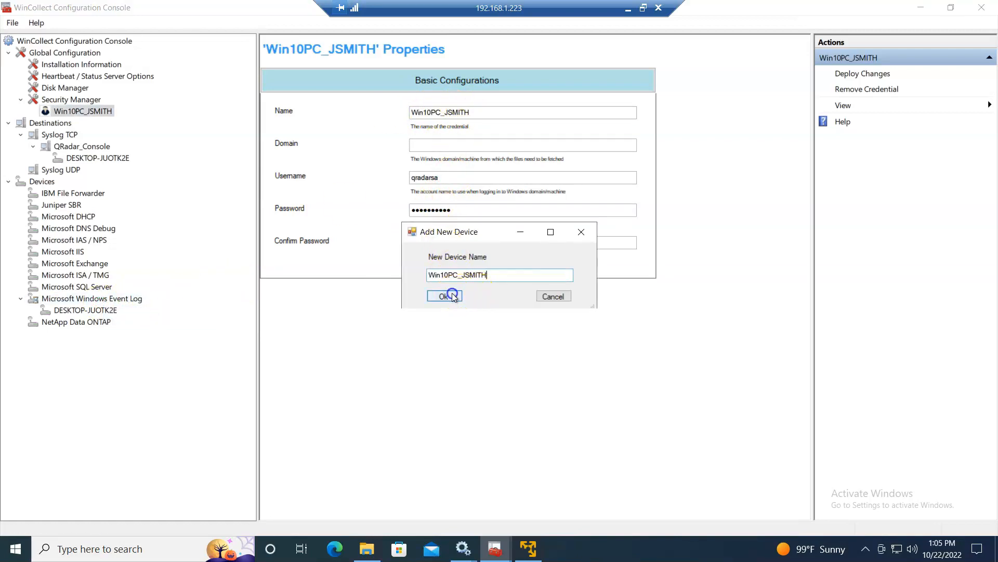
click(87, 311)
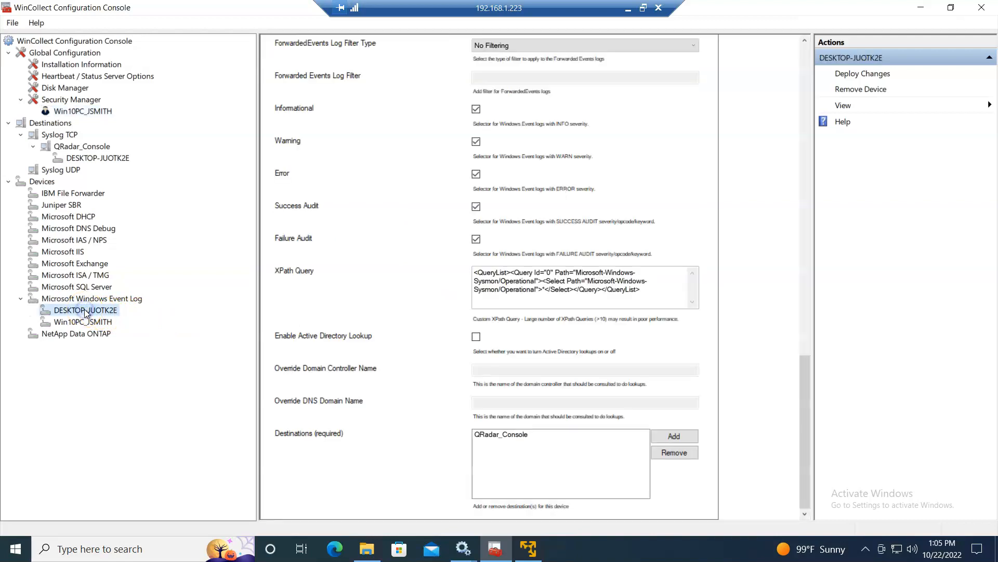
- Set the Win10PC_JSMITH device address to 192.168.1.227, then switch to the local desktop
drag(805, 416, 815, 22)
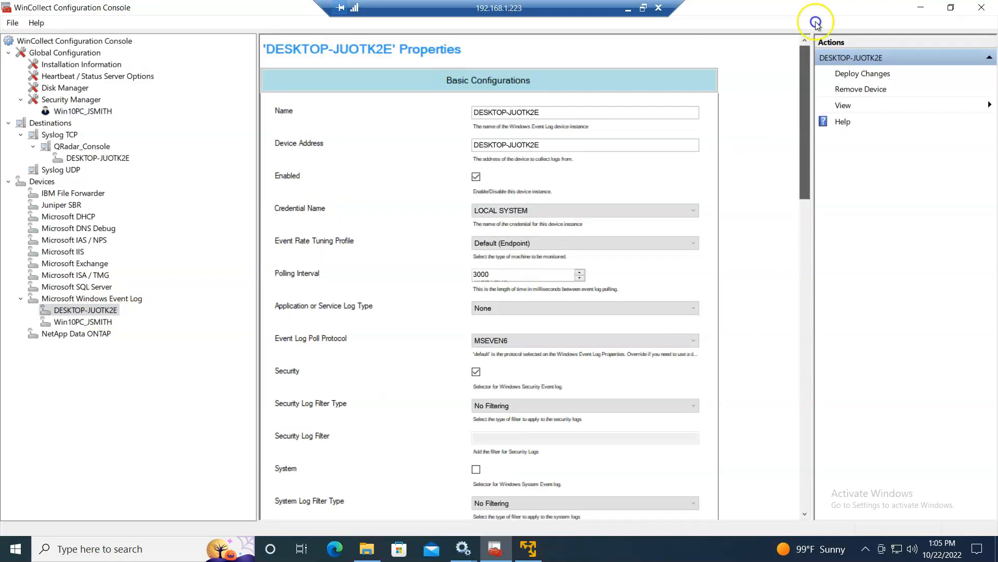
click(98, 322)
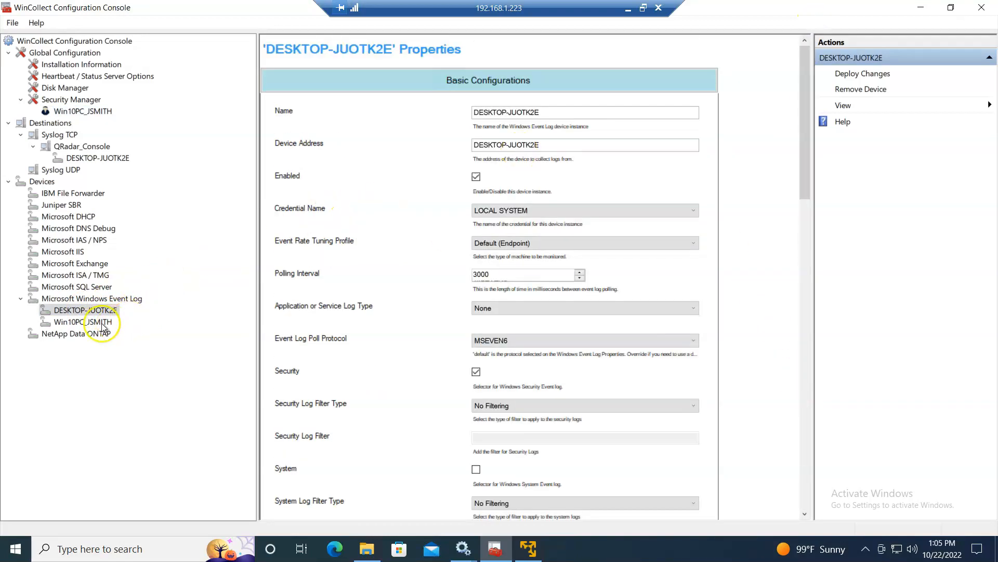
drag(541, 113, 456, 111)
click(520, 143)
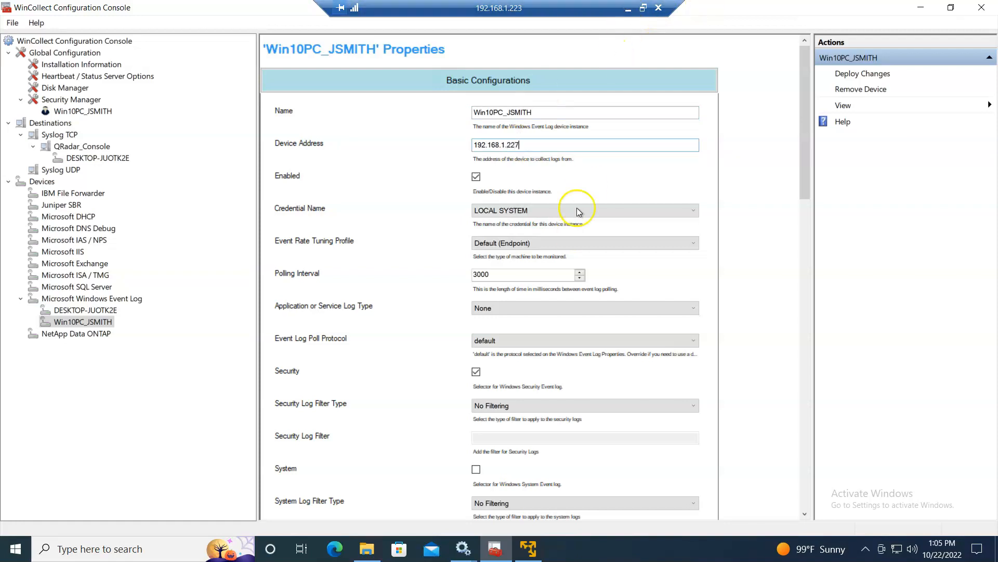
click(627, 10)
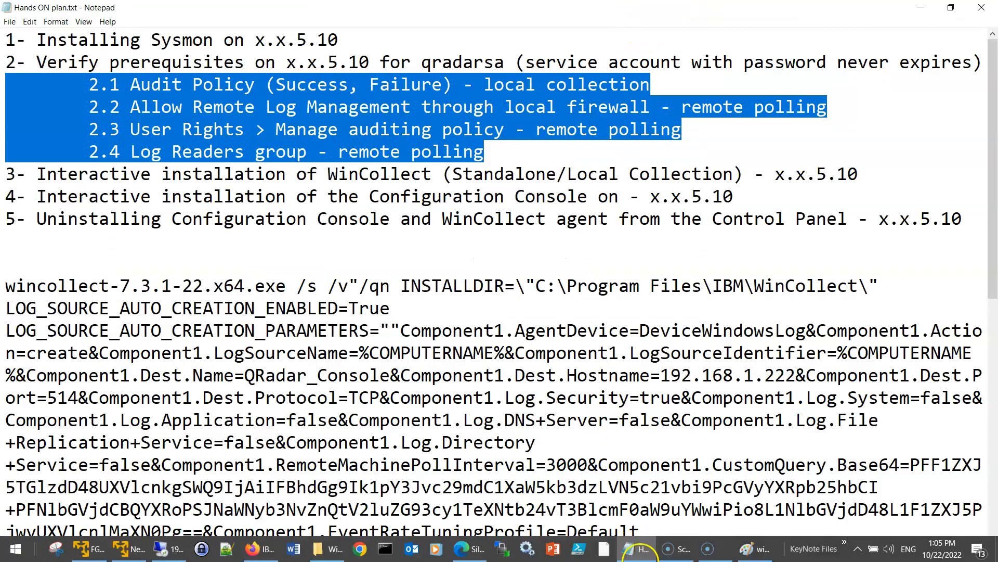
- Check the wincollect.png polling path from 192.168.1.227 to 192.168.5.10, then return to the remote session
click(721, 555)
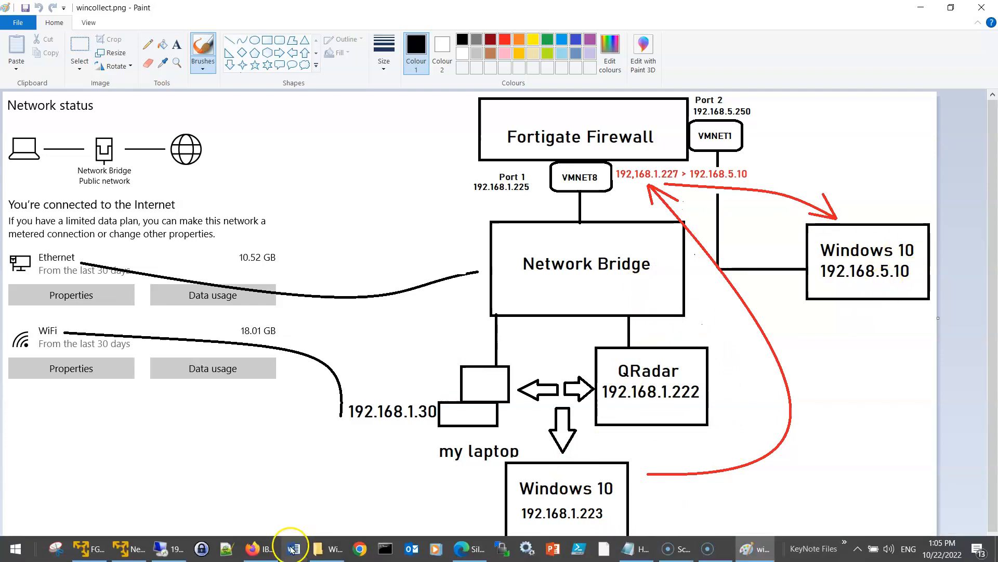
click(180, 546)
- Assign Win10PC_JSMITH the Win10PC_JSMITH credential and NSA Events Filter for Security logs
click(538, 145)
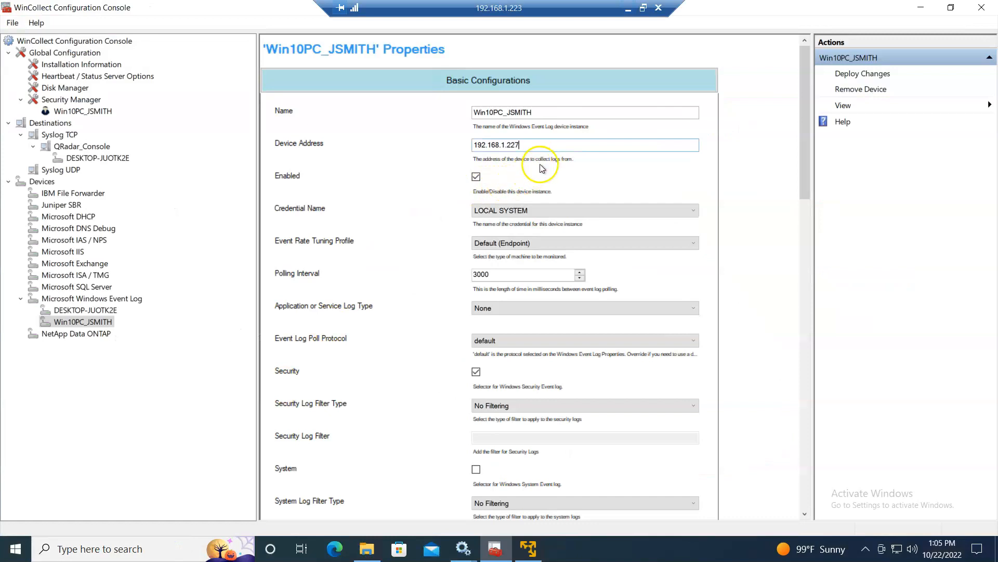
click(519, 211)
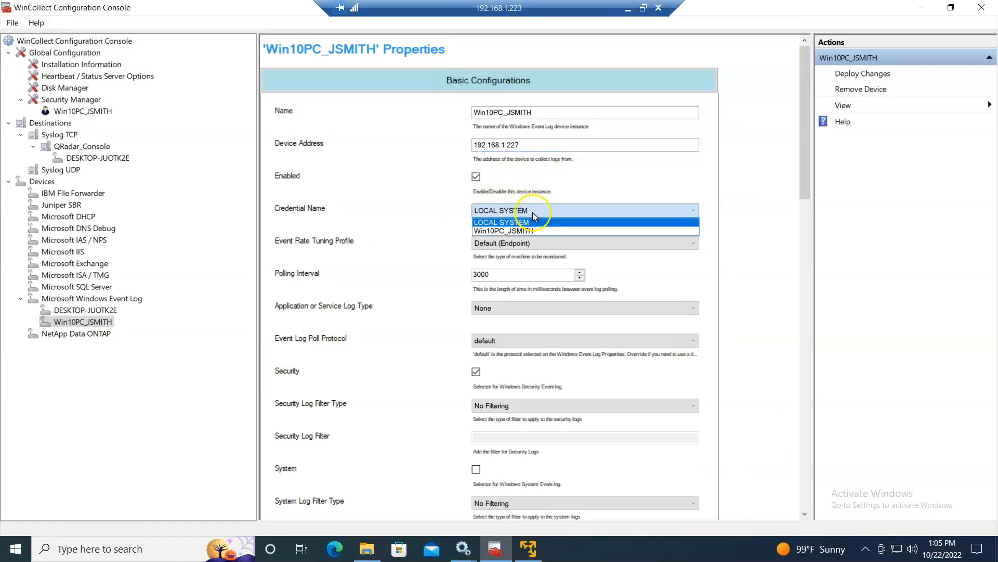
click(519, 231)
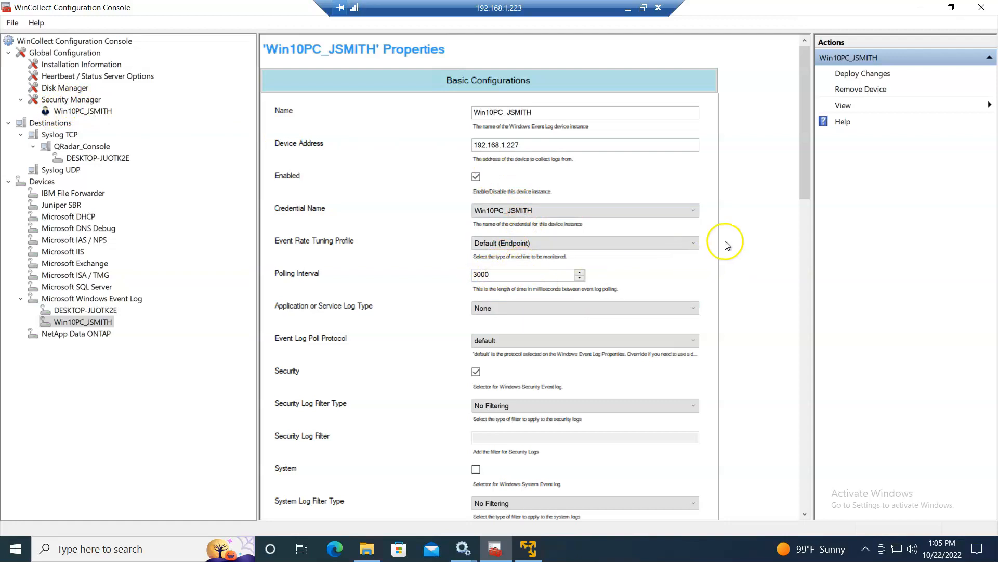
drag(803, 183, 796, 231)
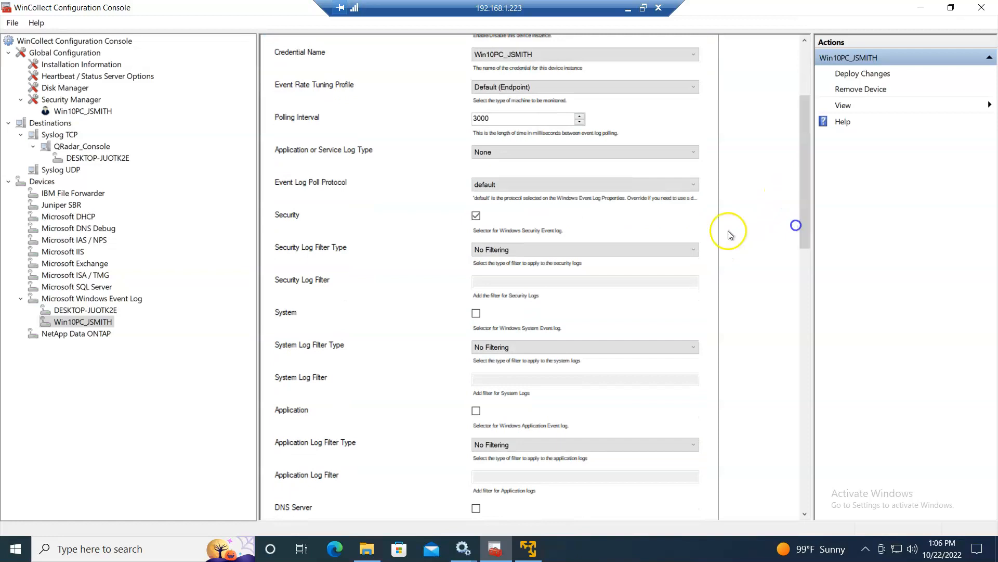
click(512, 250)
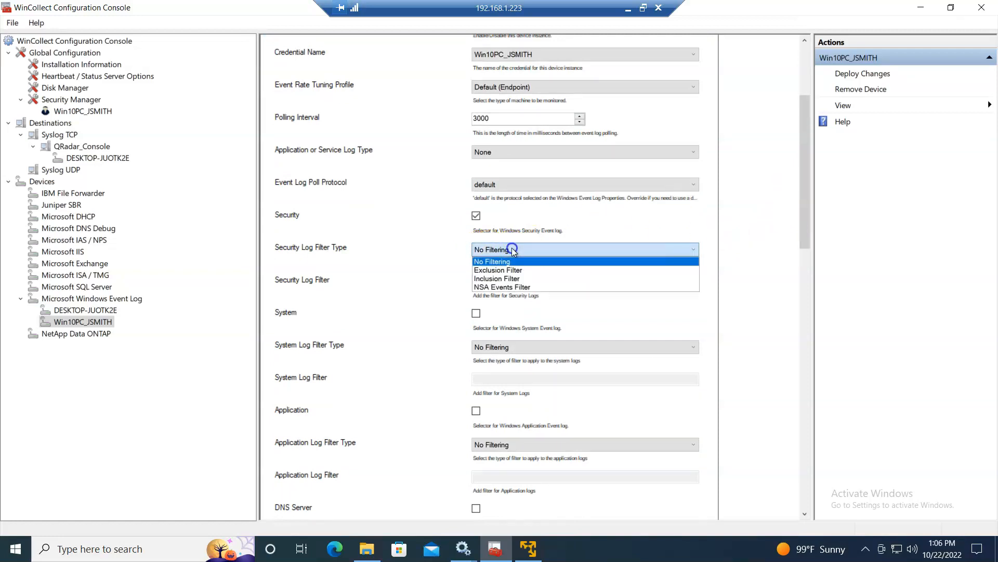
click(503, 287)
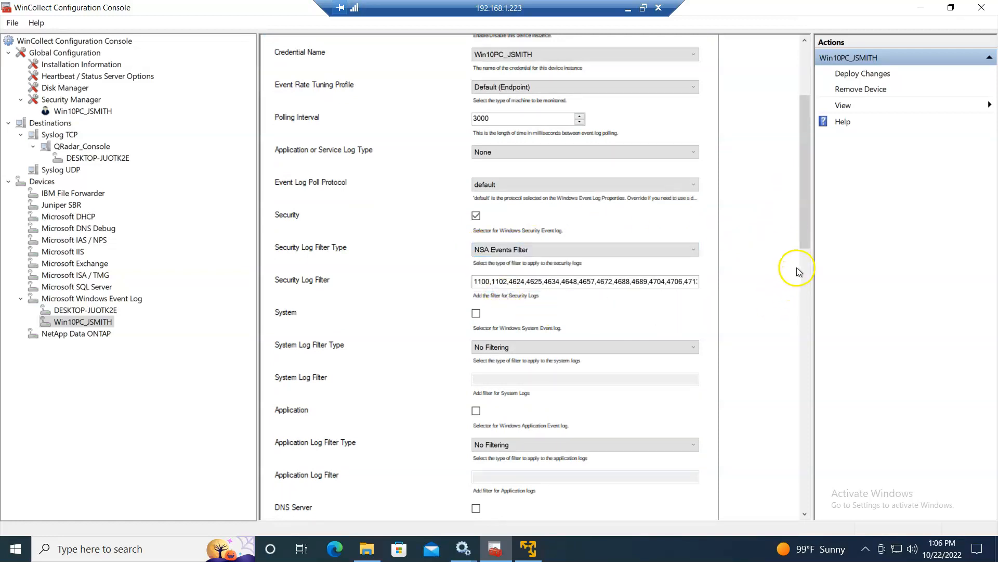
scroll(800, 260, down, 3)
drag(800, 257, 797, 459)
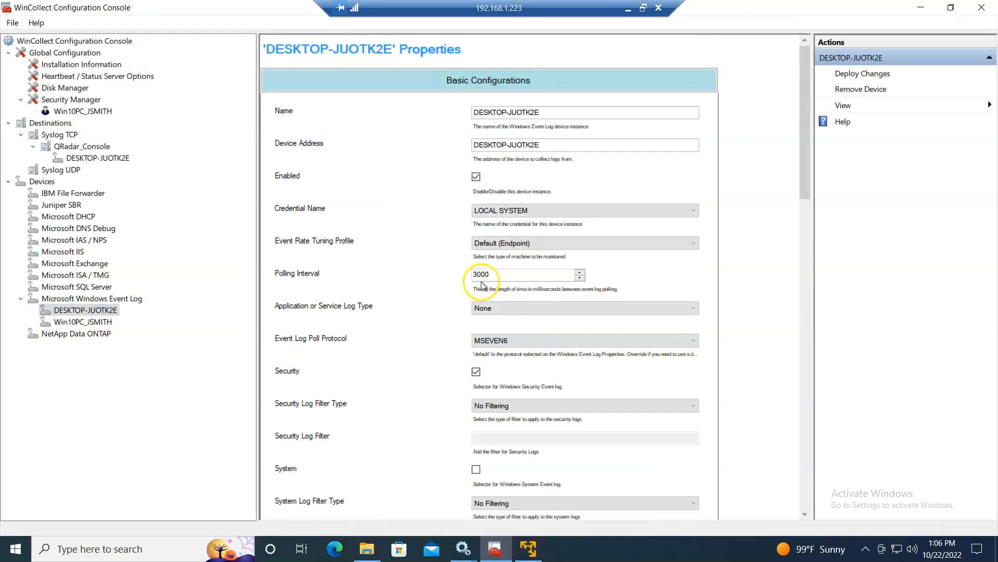
- Set DESKTOP-JUOTK2E's security log filter to NSA Events Filter and copy its XPath query
drag(807, 165, 807, 195)
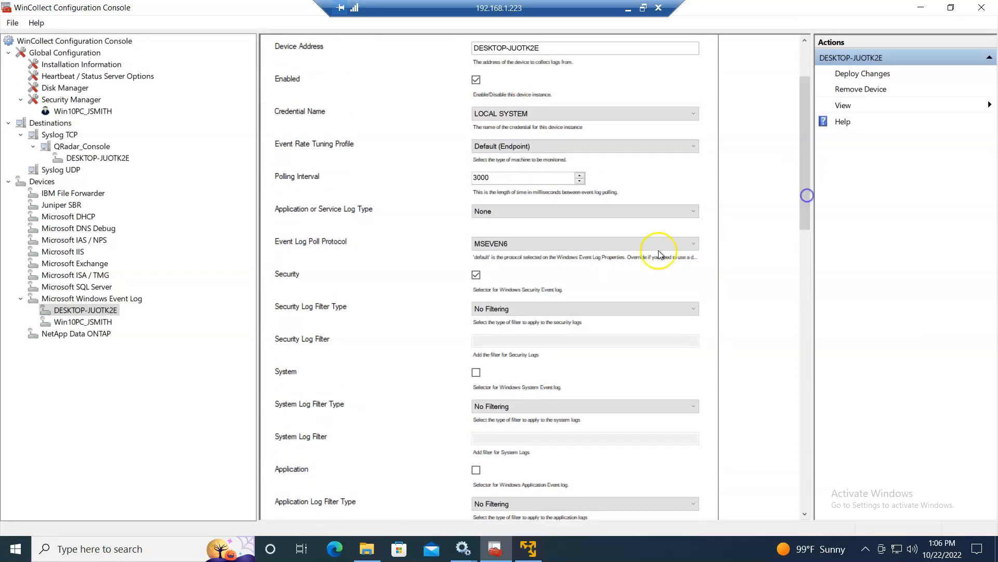
click(520, 310)
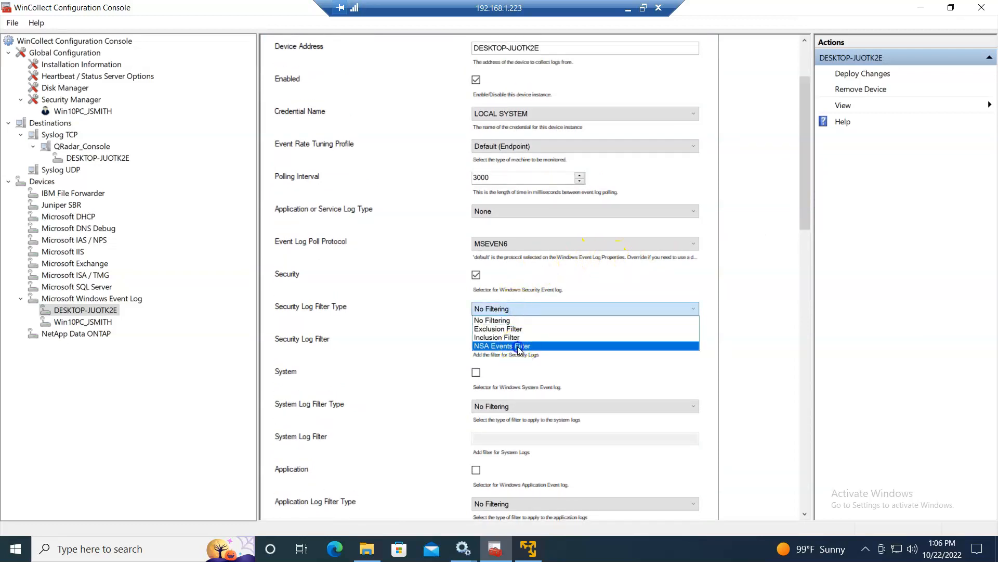
click(518, 341)
drag(809, 181, 794, 462)
drag(391, 276, 343, 263)
key(ctrl+c)
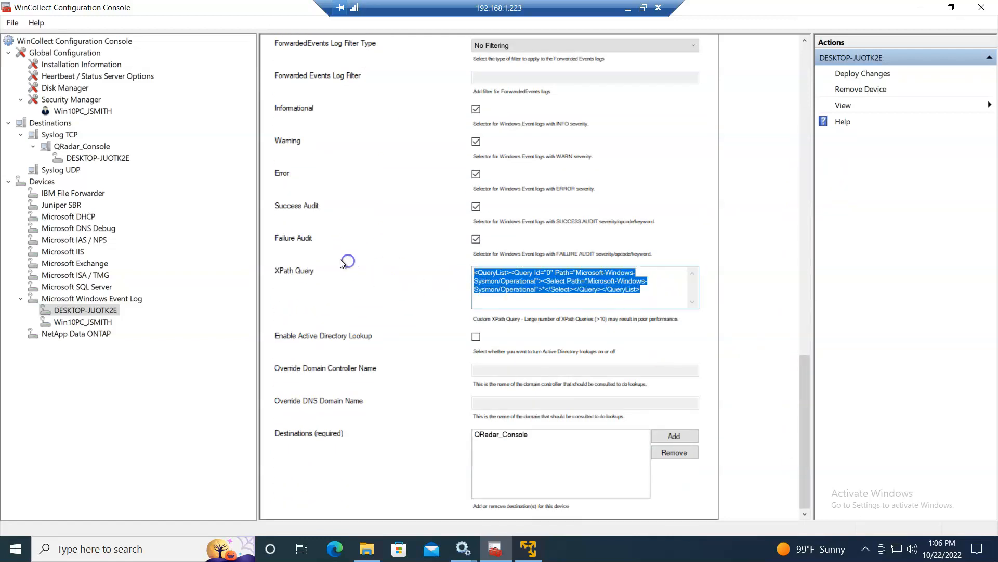
- Paste the Sysmon Operational XPath query into Win10PC_JSMITH's XPath Query field
click(94, 321)
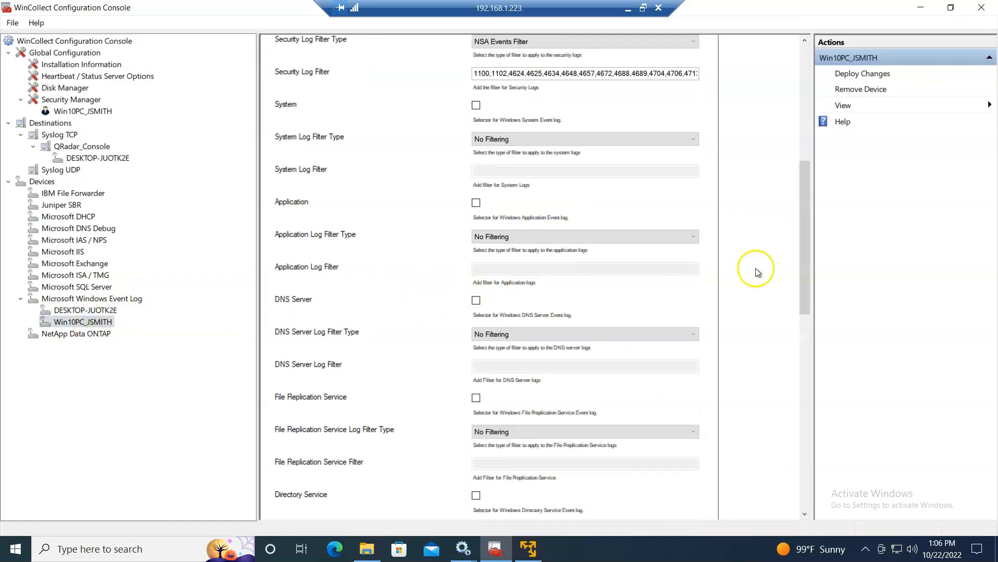
drag(803, 253, 811, 226)
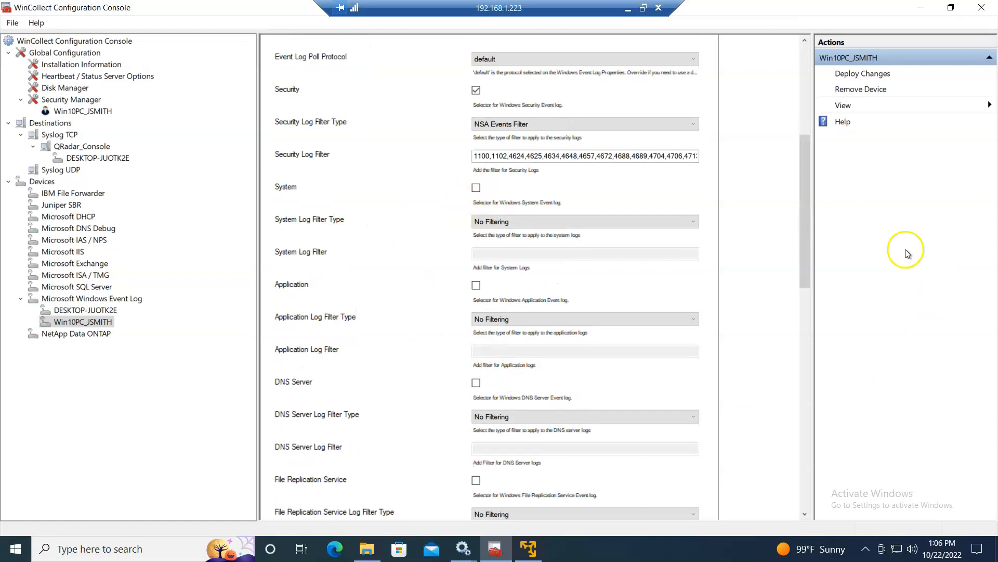
drag(806, 255, 808, 456)
click(547, 346)
key(ctrl+v)
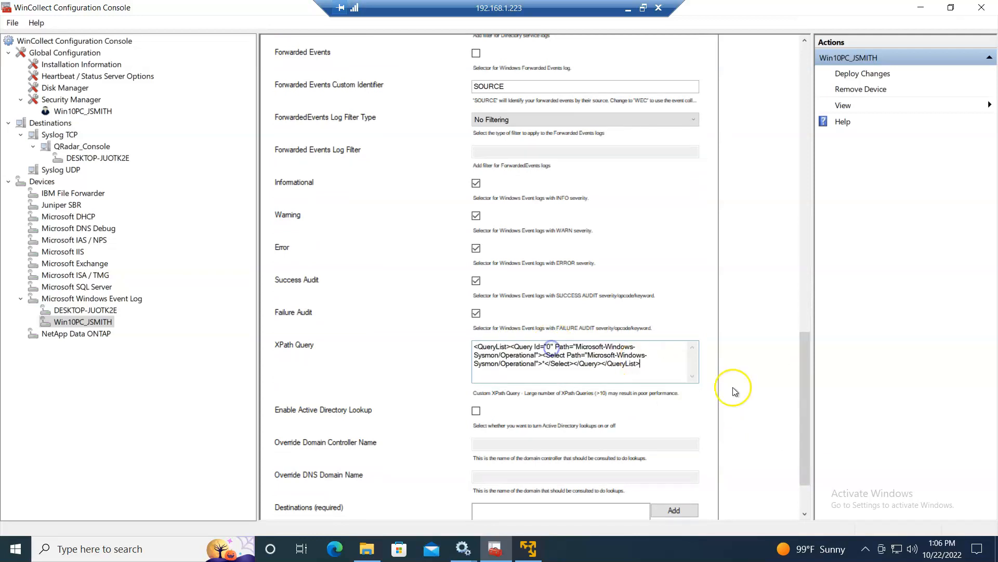
drag(799, 404, 810, 332)
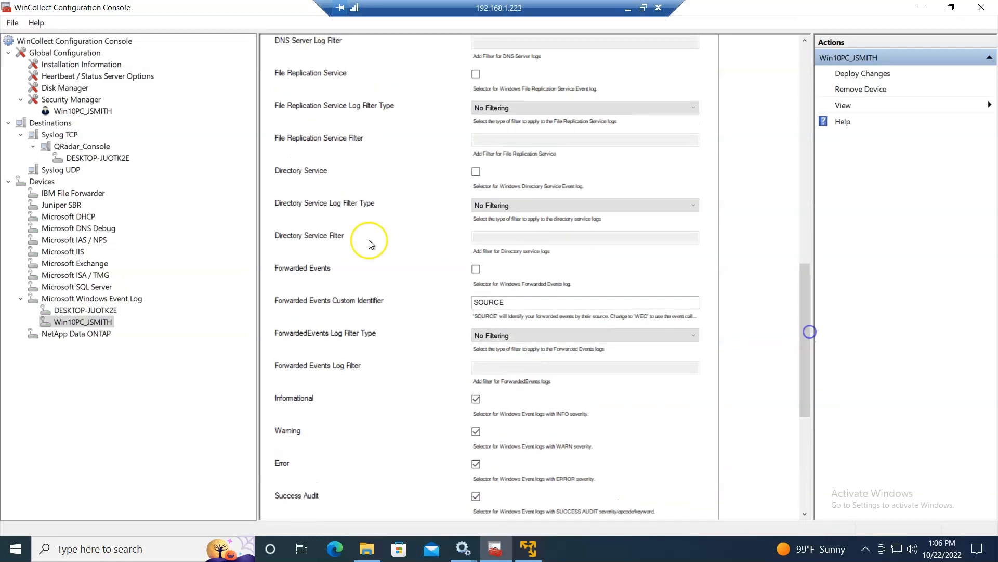
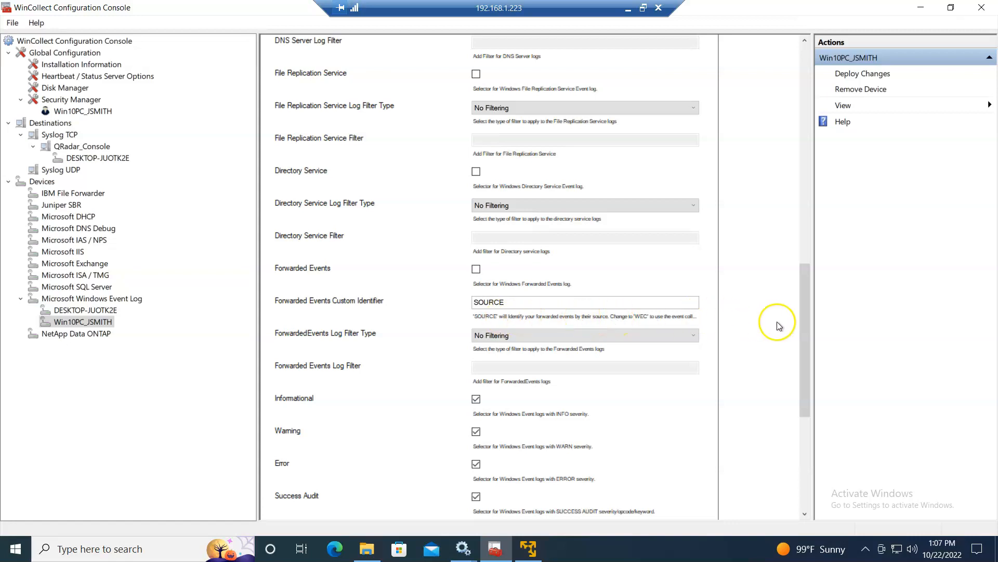
- Scroll the device form down to show the empty Destinations box with Add and Remove
drag(805, 332, 799, 438)
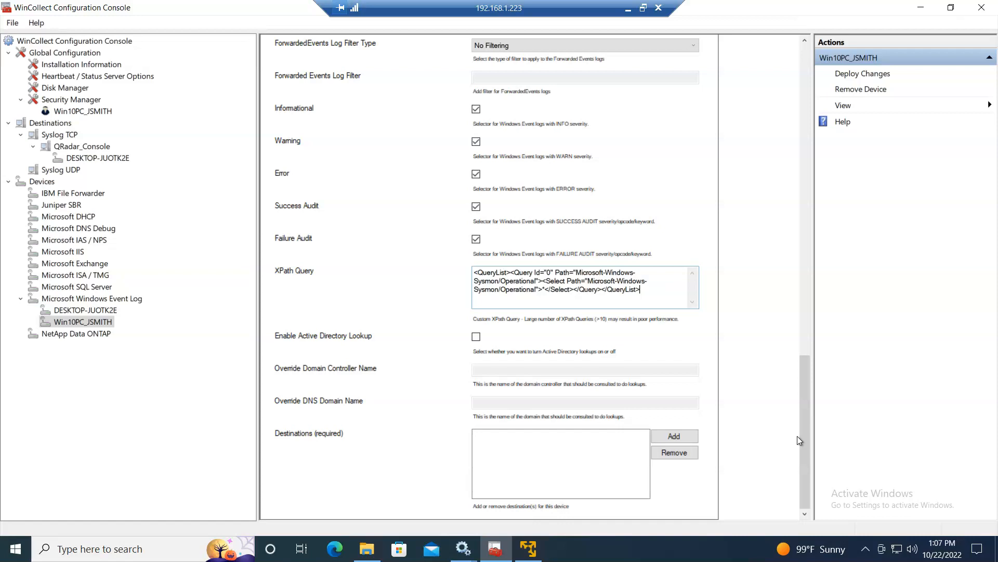
drag(808, 433, 796, 470)
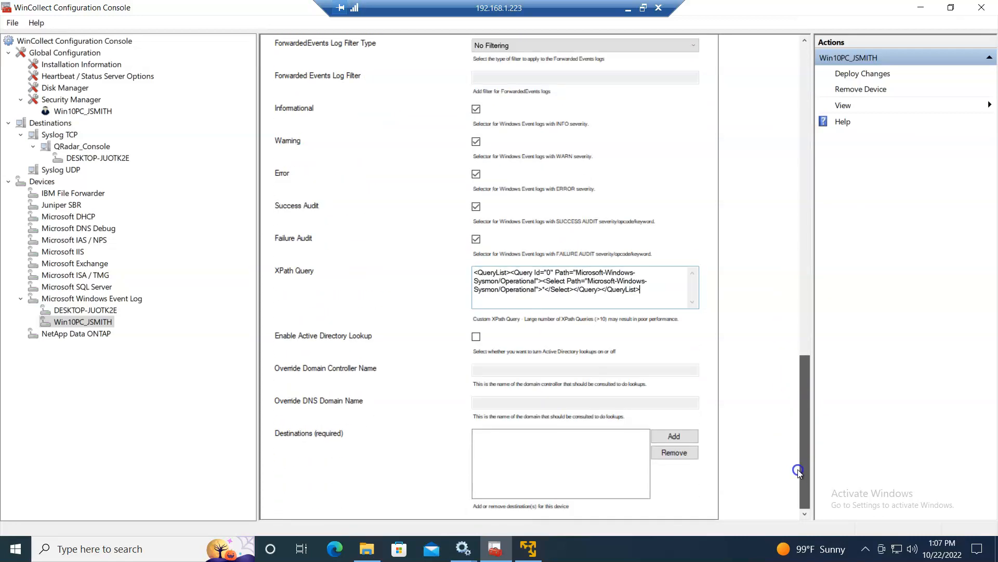
click(736, 397)
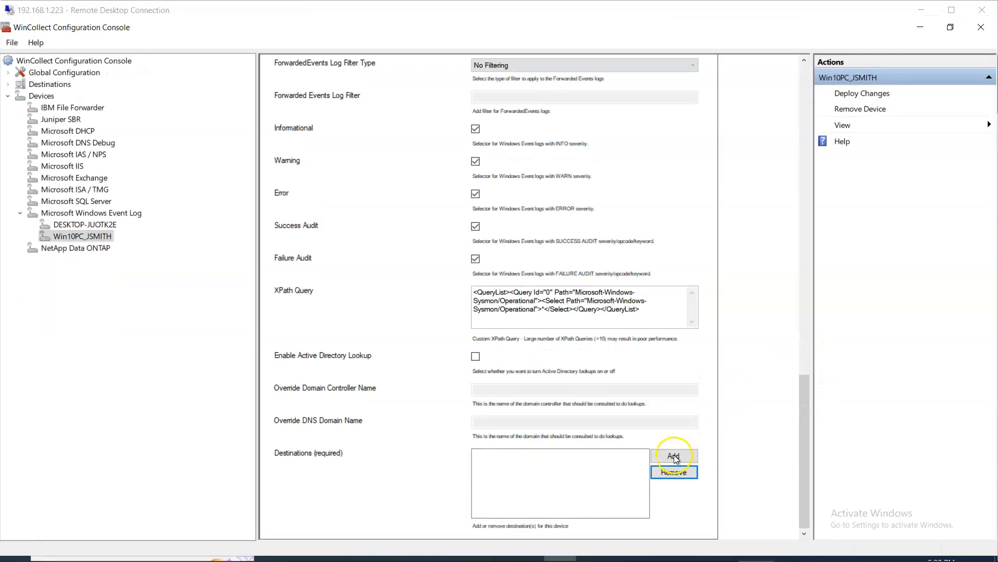
- Add QRadar_Console as the device's destination and deploy the configuration changes
click(674, 455)
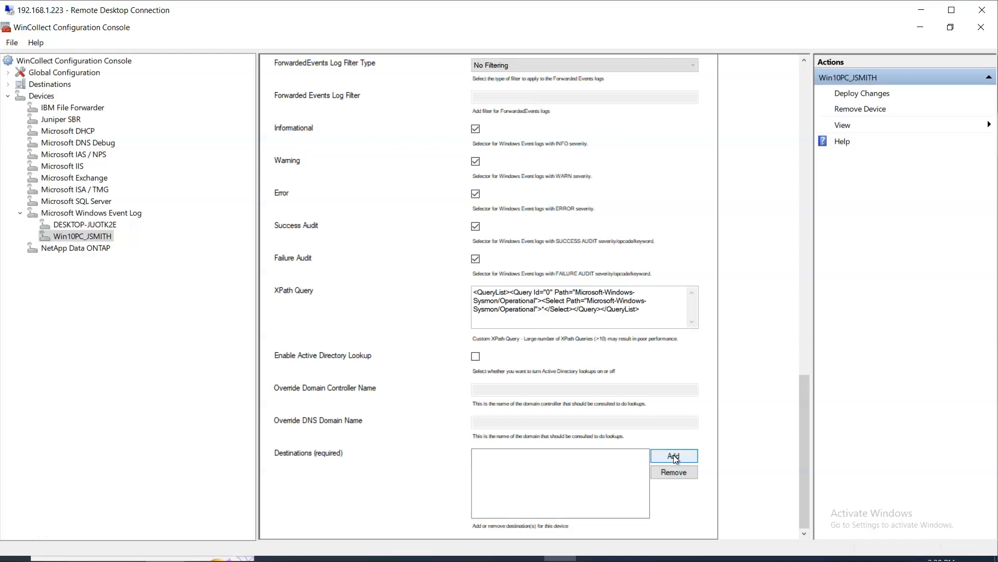
click(673, 454)
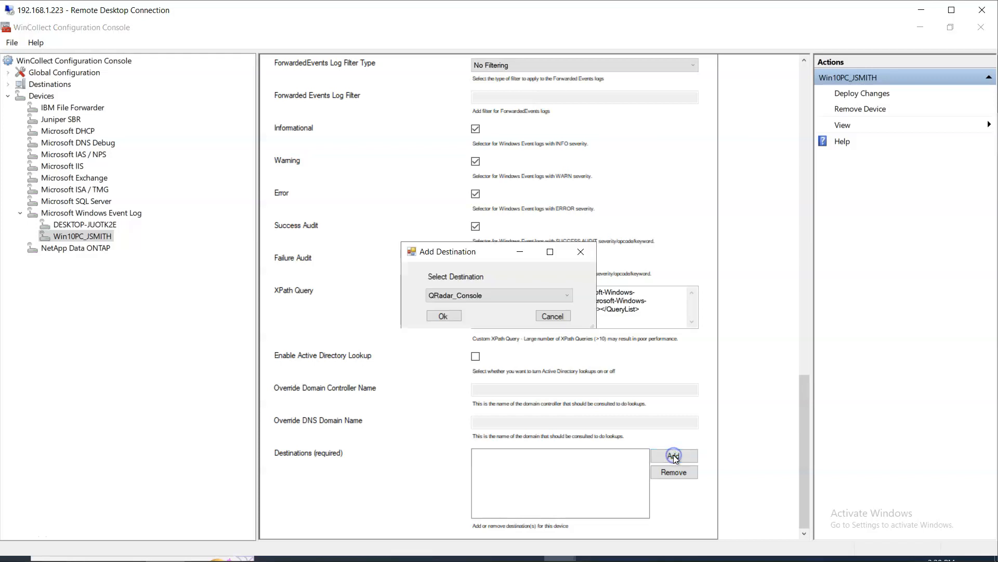
click(441, 316)
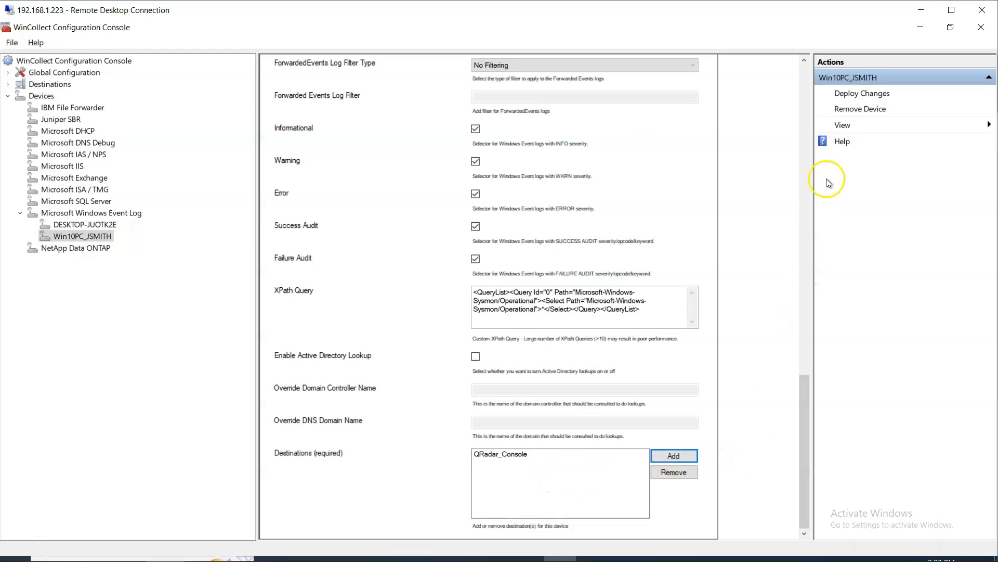
click(854, 97)
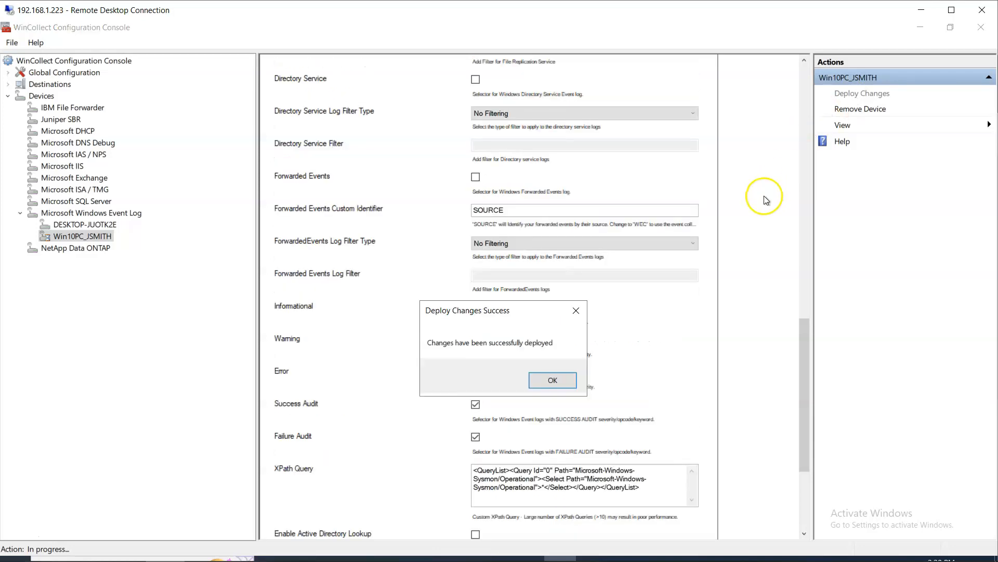
click(552, 380)
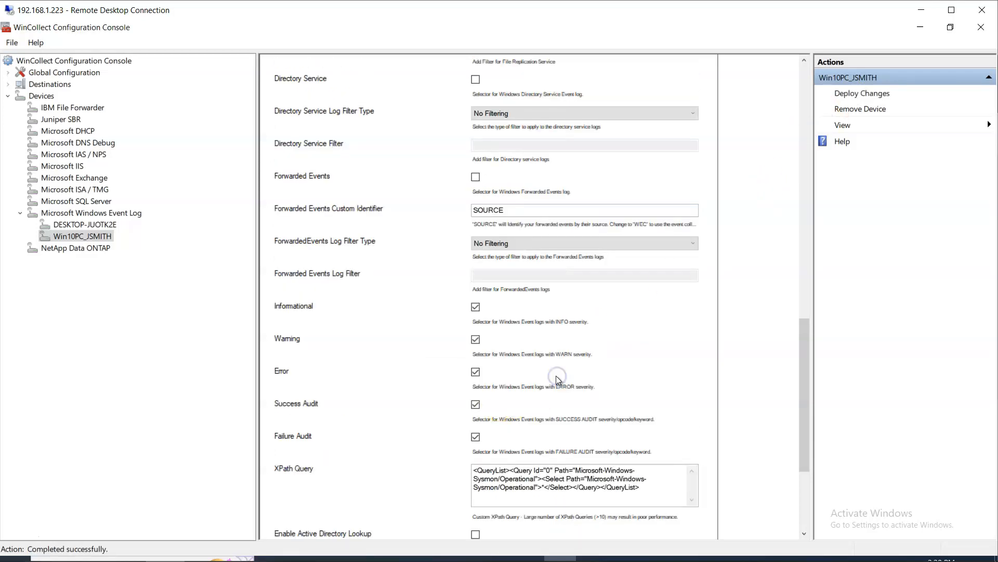
- Close the WinCollect console, refresh the Services list, and minimise the remote session
click(982, 10)
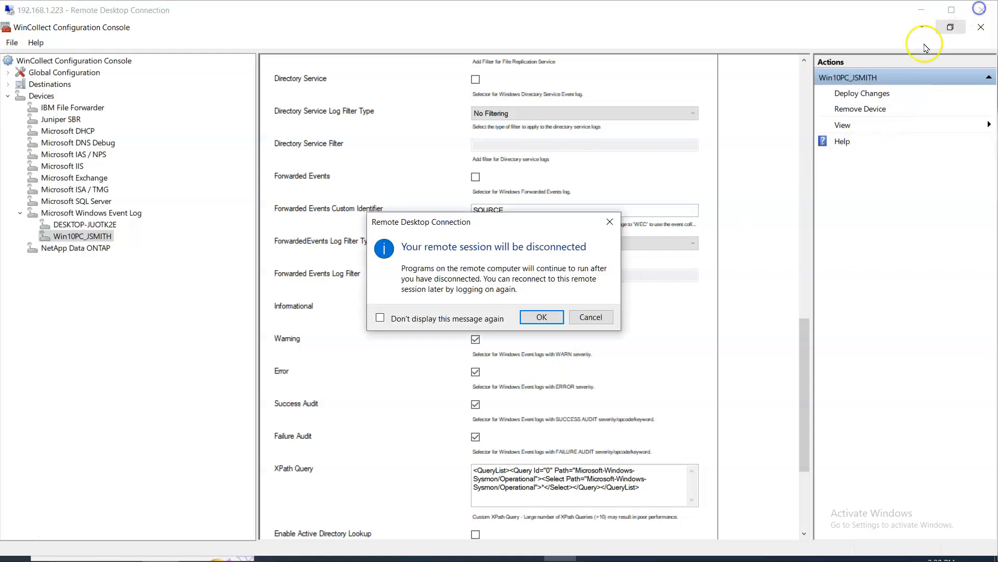
click(587, 317)
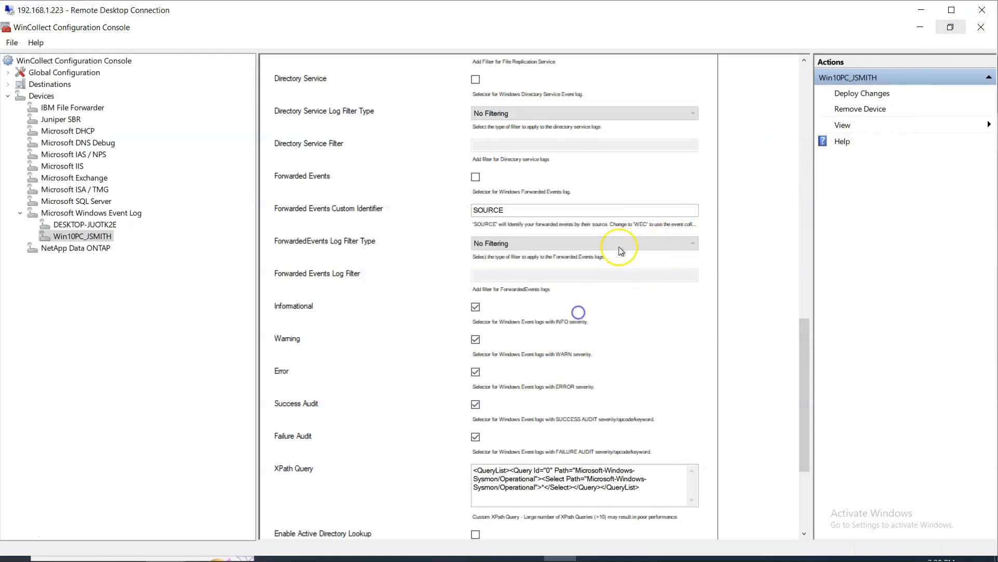
double_click(668, 15)
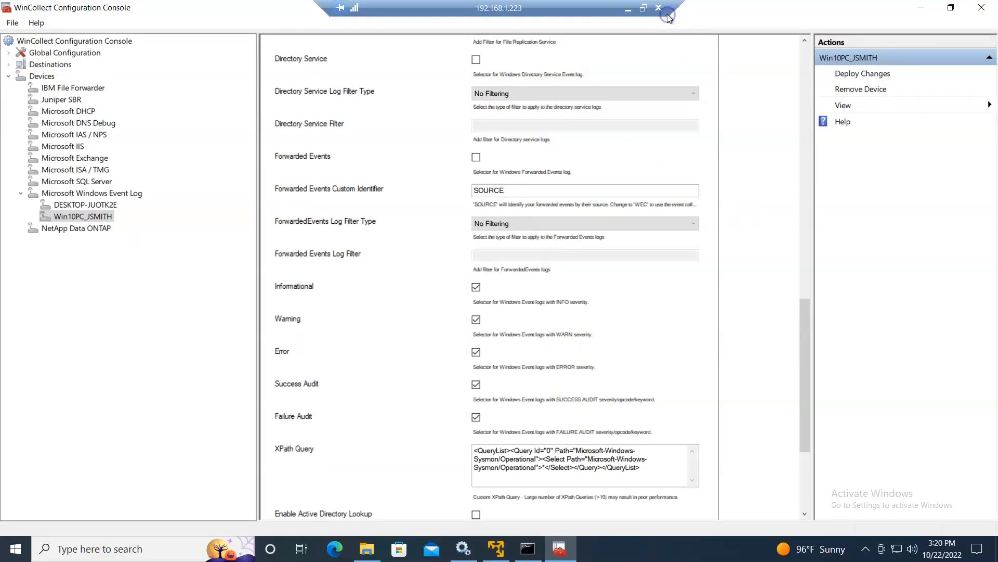
click(982, 9)
click(463, 548)
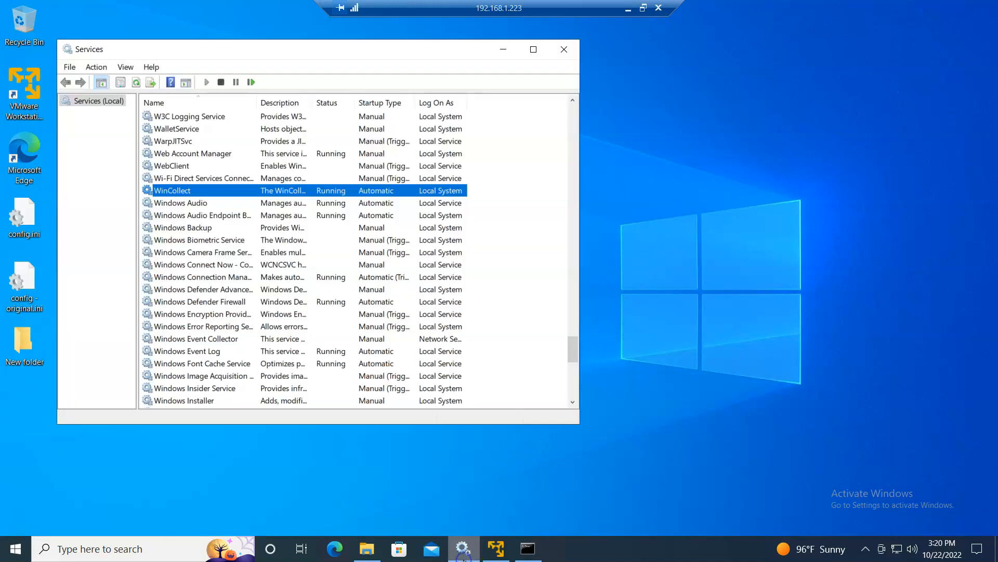
click(136, 82)
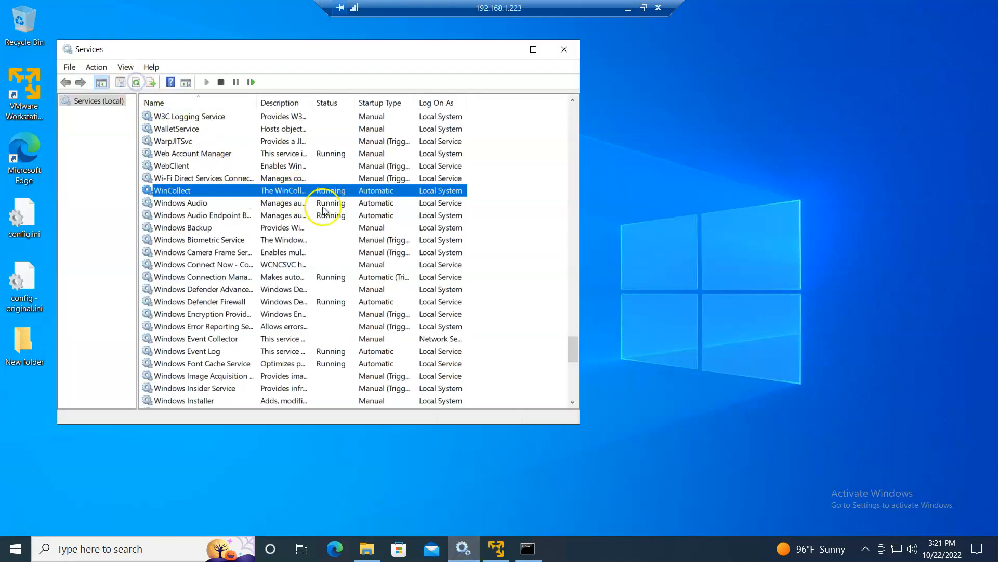
click(628, 8)
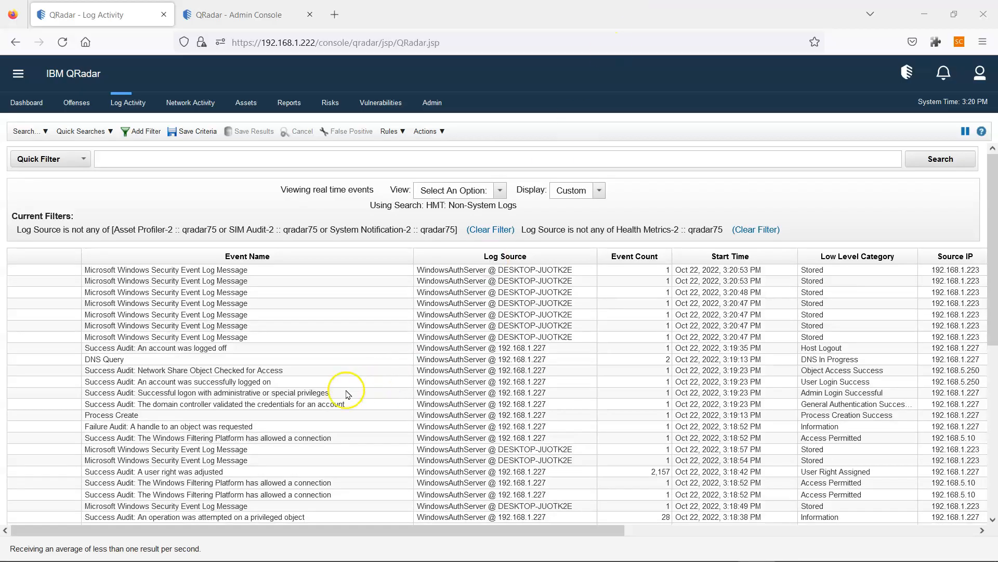
click(320, 407)
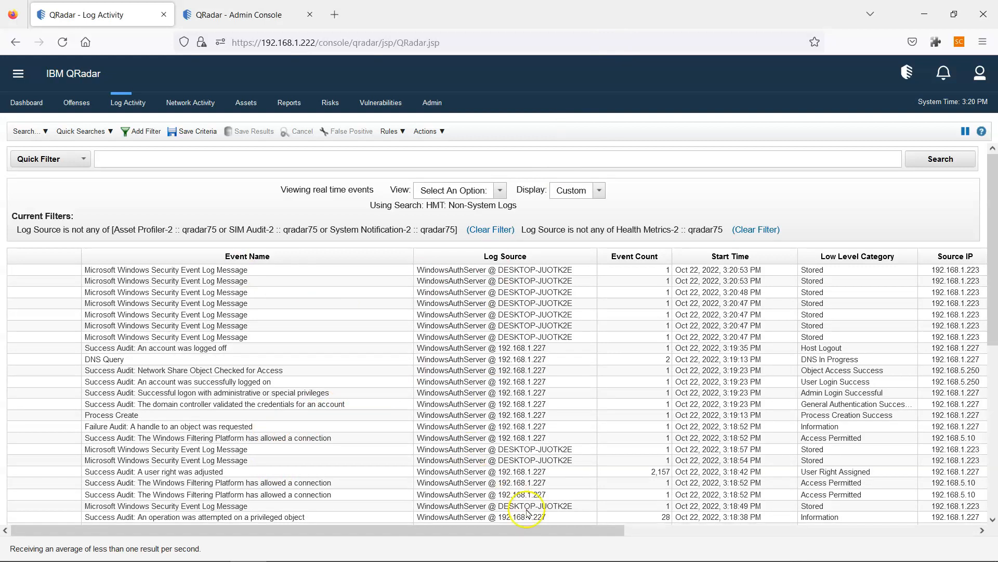
drag(597, 531, 926, 541)
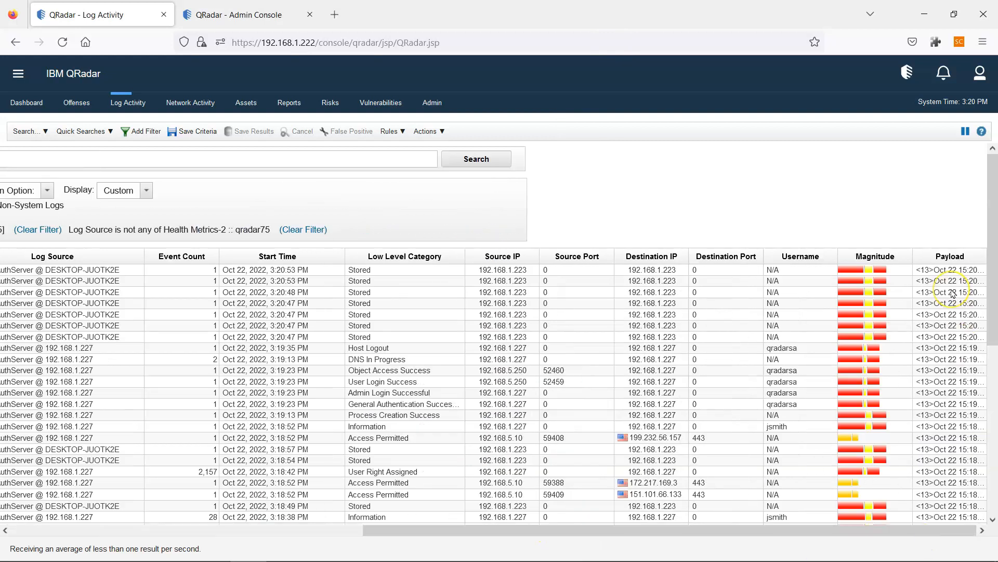
drag(694, 535, 241, 552)
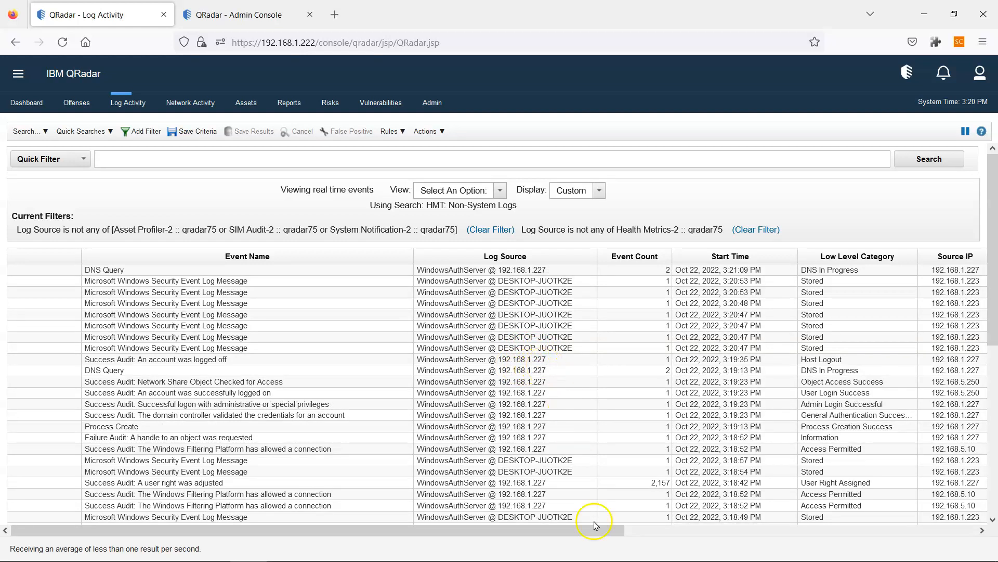
click(653, 555)
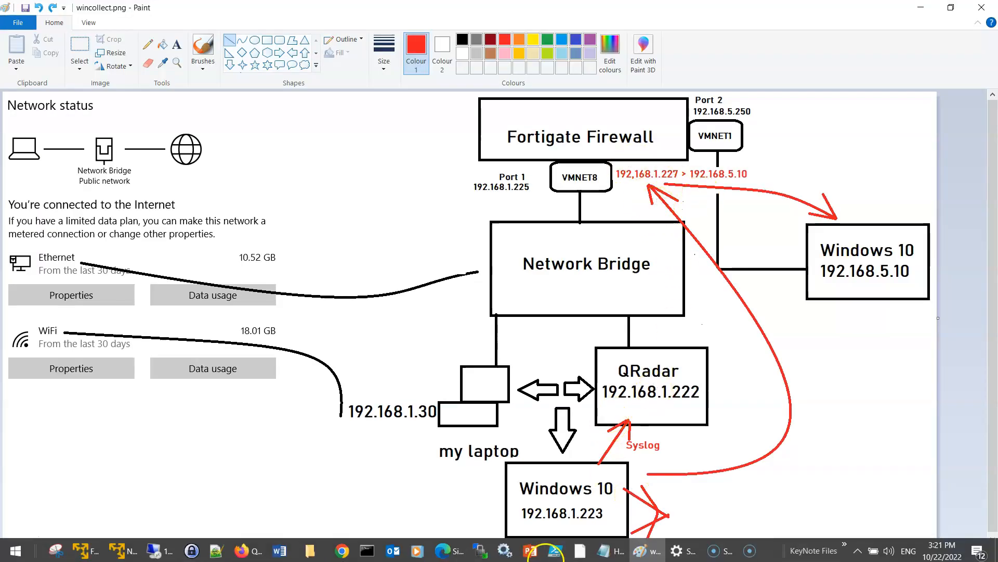
click(647, 551)
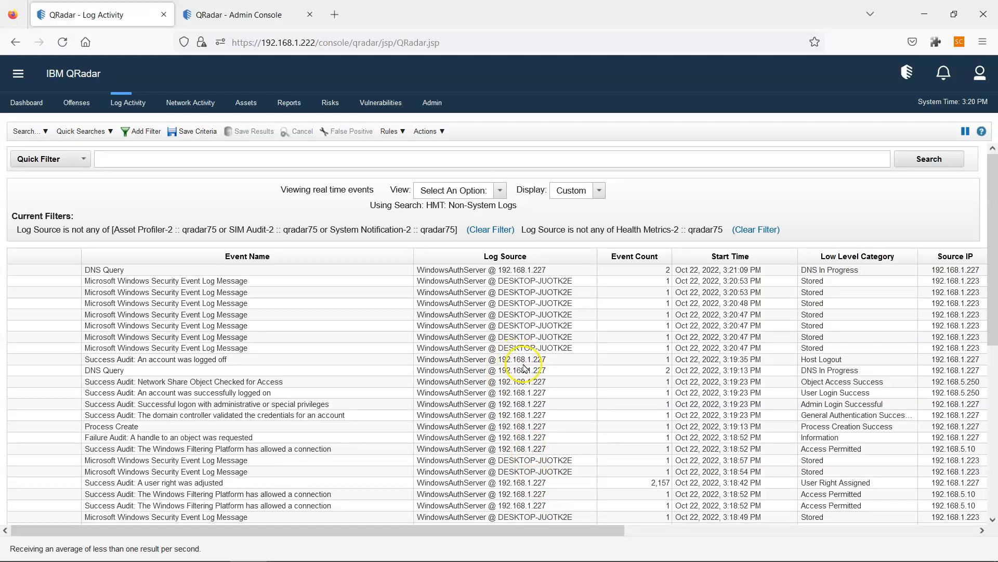
mouse_move(636, 558)
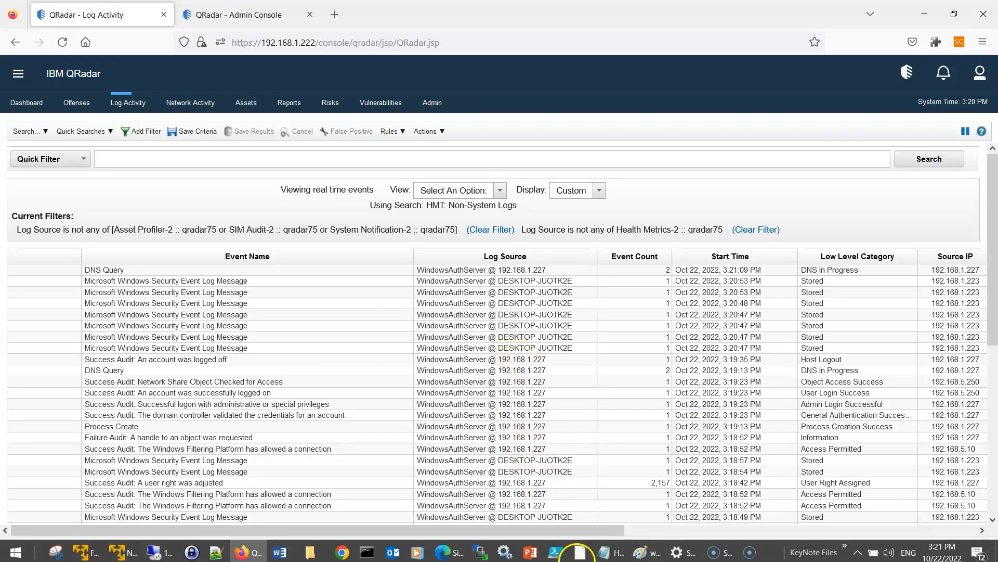
click(639, 552)
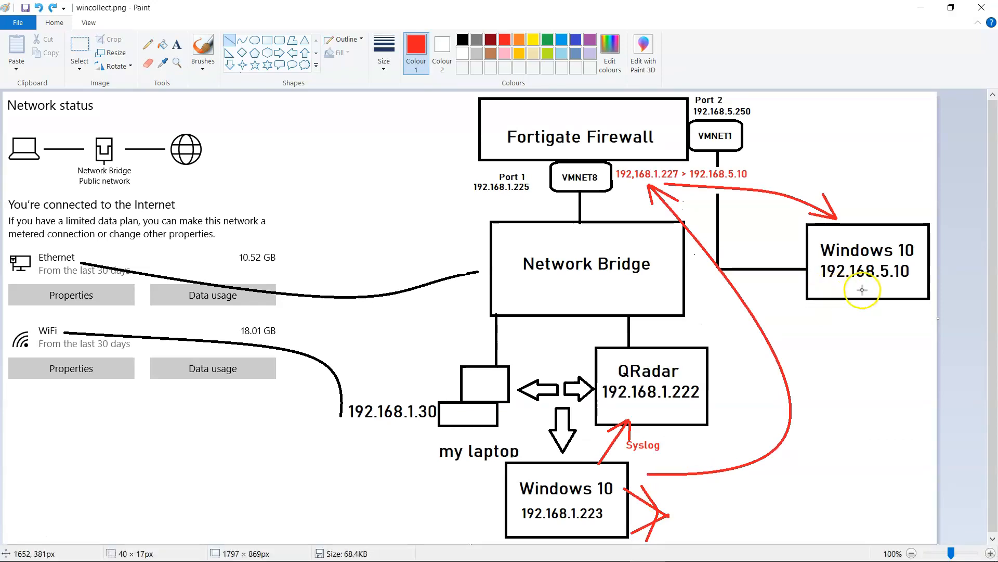
click(609, 550)
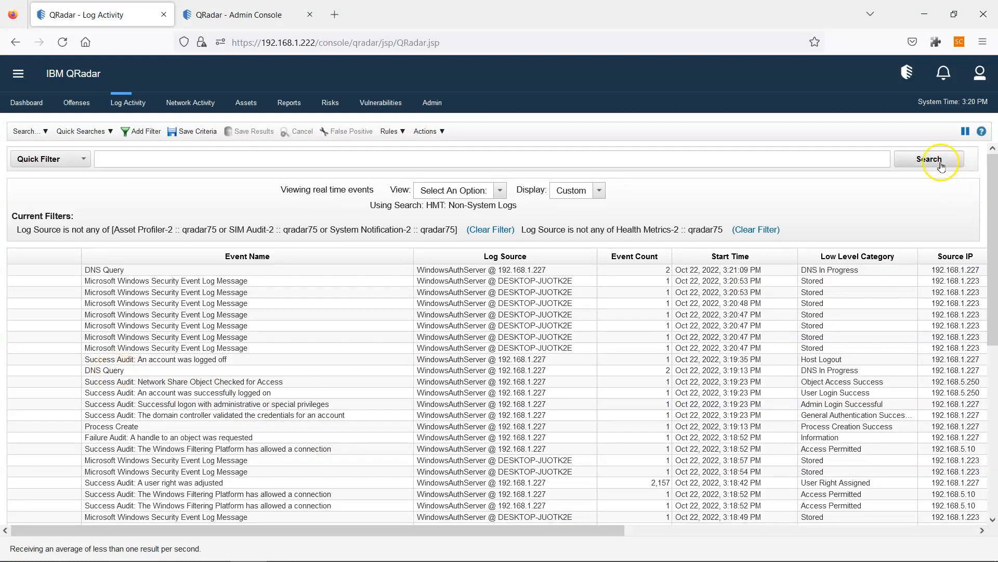
click(966, 131)
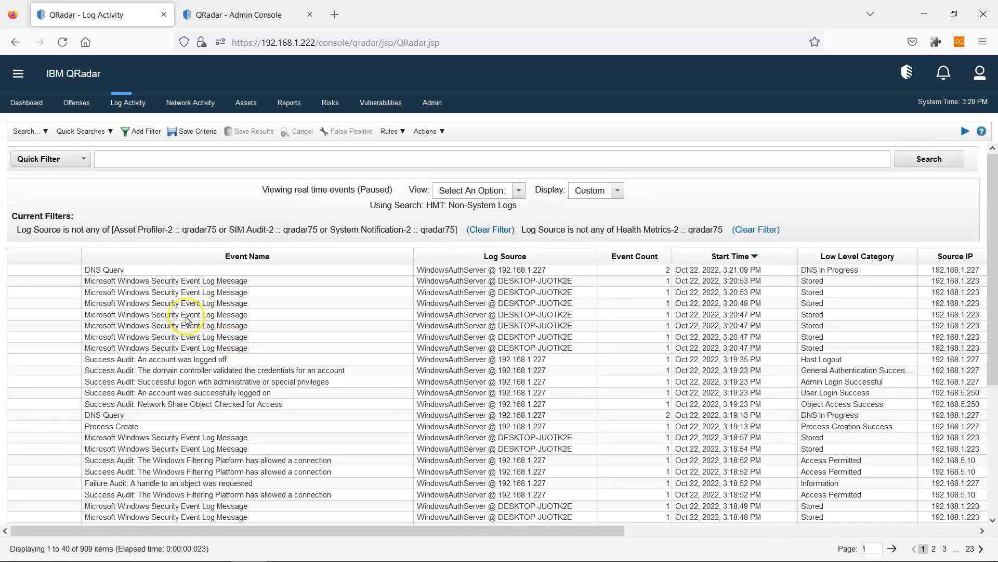
double_click(121, 270)
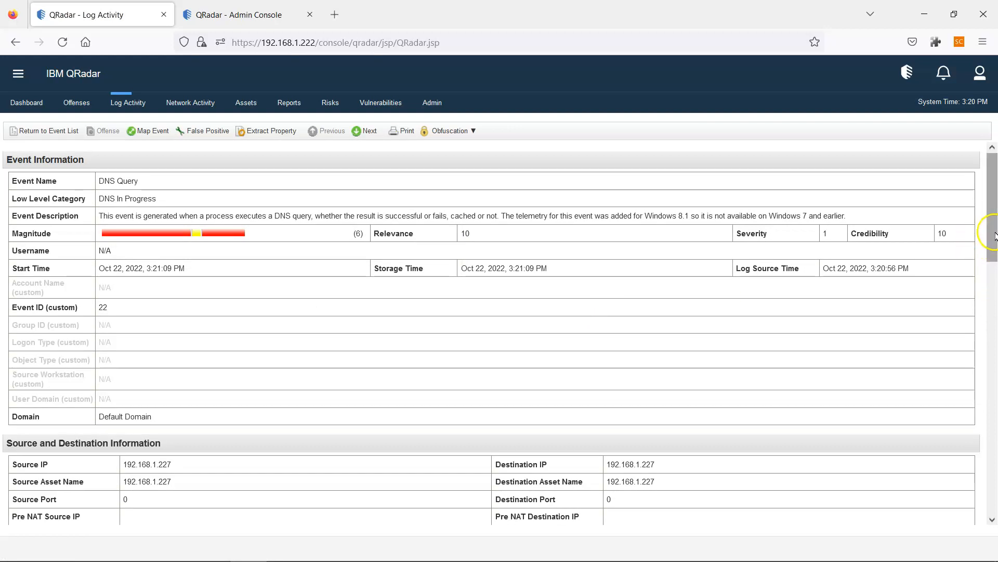
drag(986, 292, 987, 334)
drag(385, 329, 485, 328)
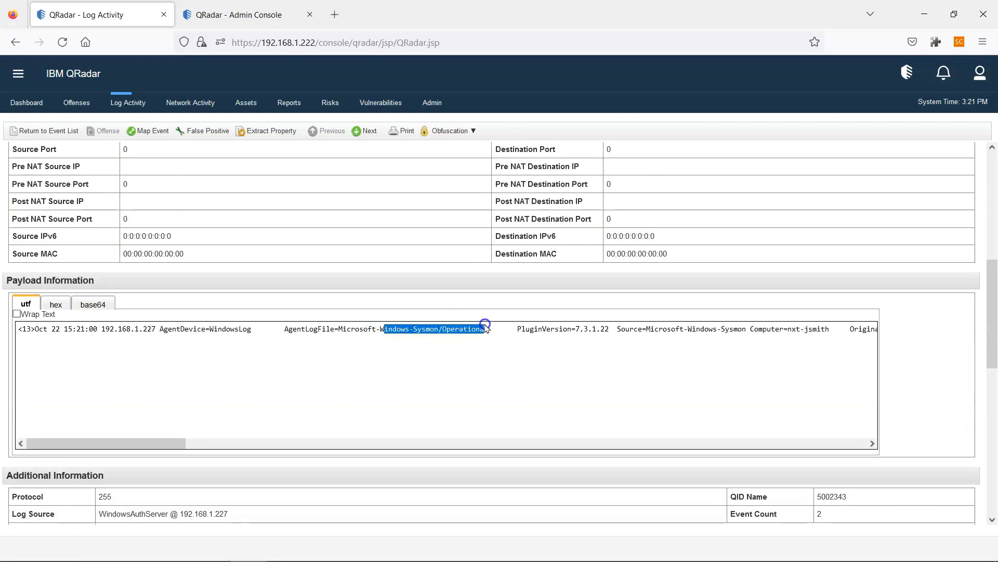
click(32, 131)
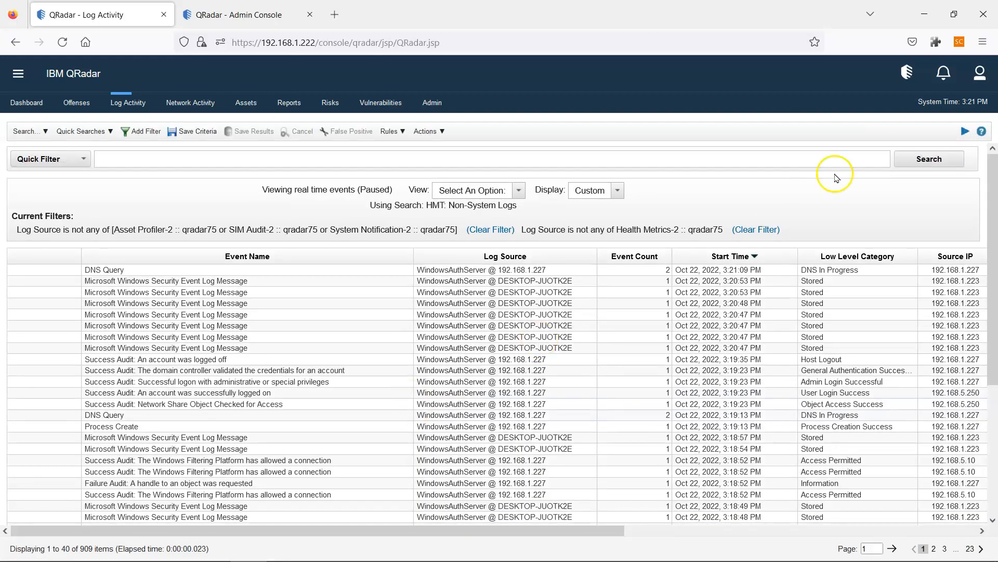
click(965, 131)
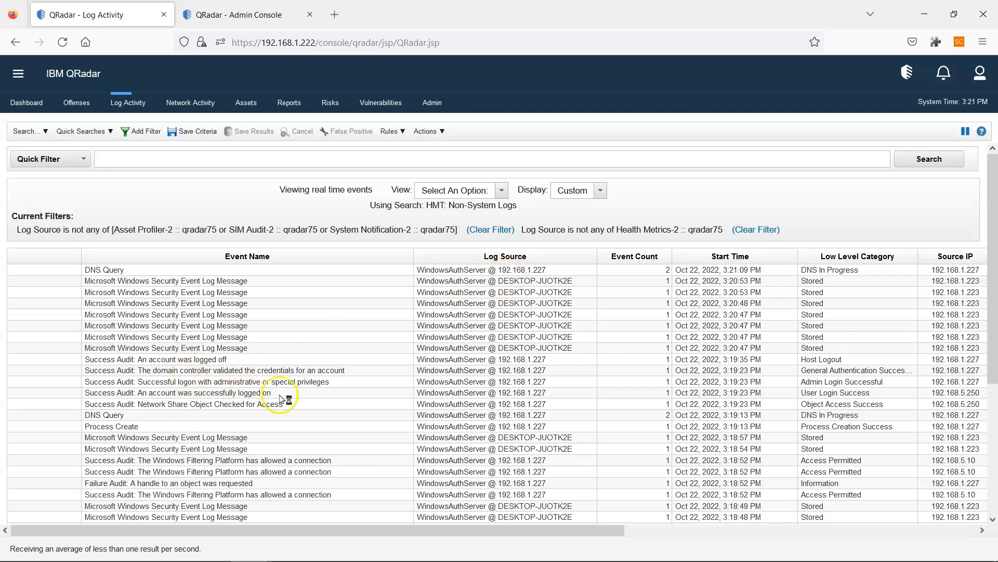
click(35, 130)
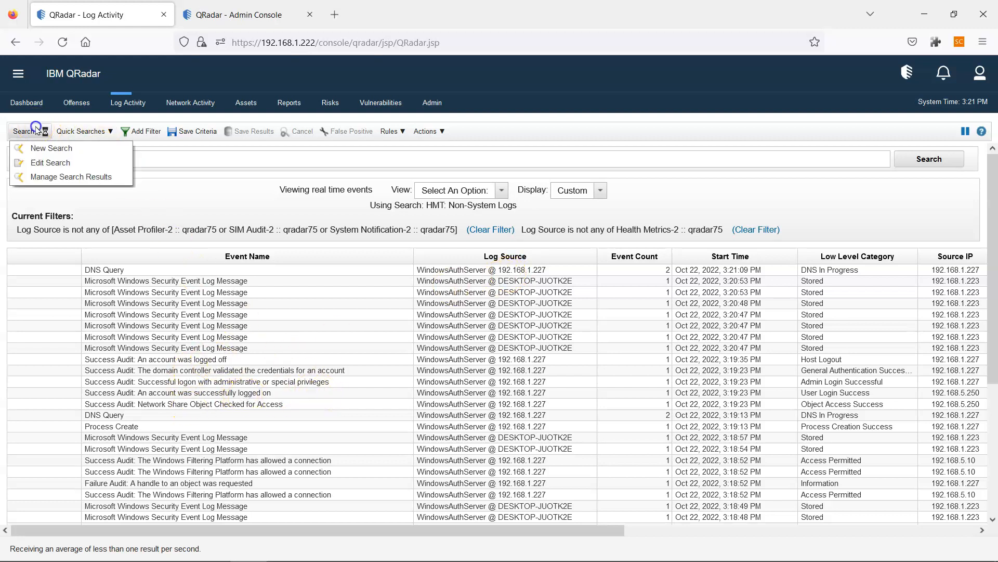
click(156, 335)
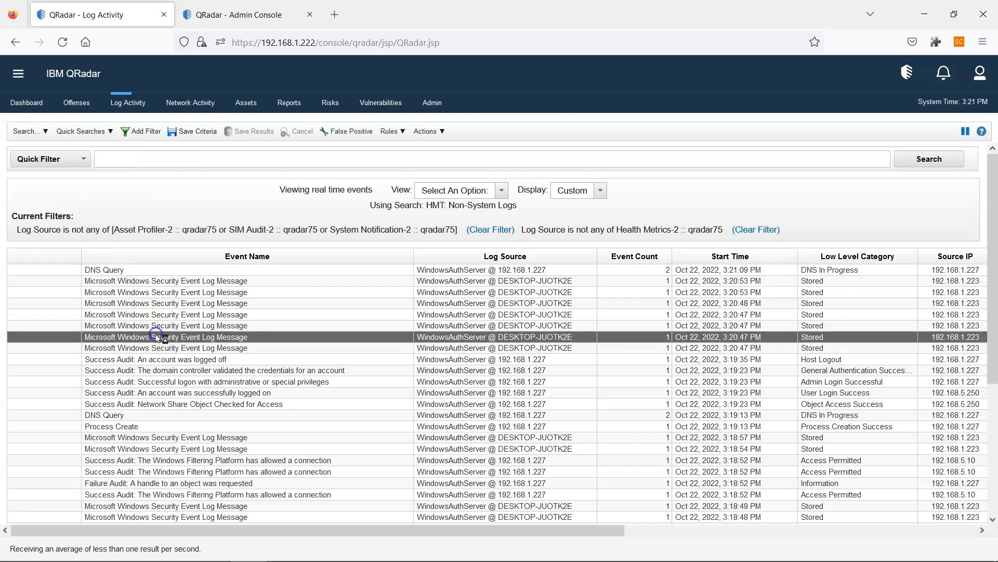
click(318, 525)
click(456, 437)
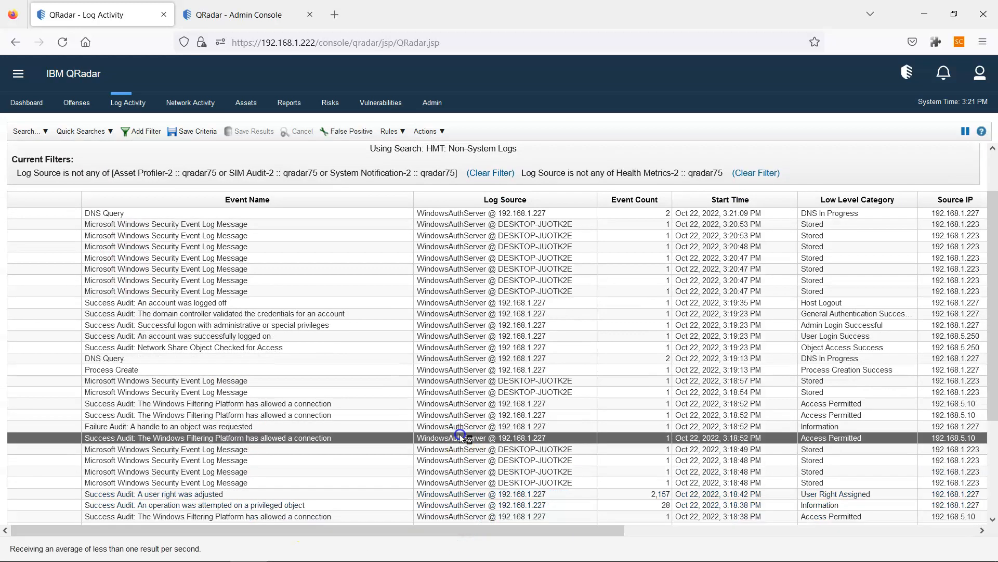
drag(501, 530, 823, 532)
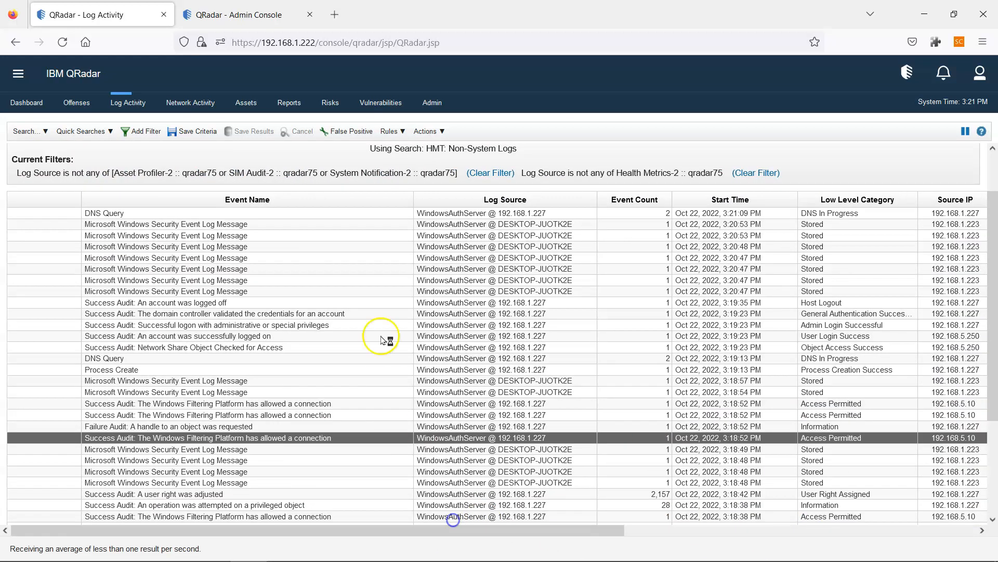
click(244, 15)
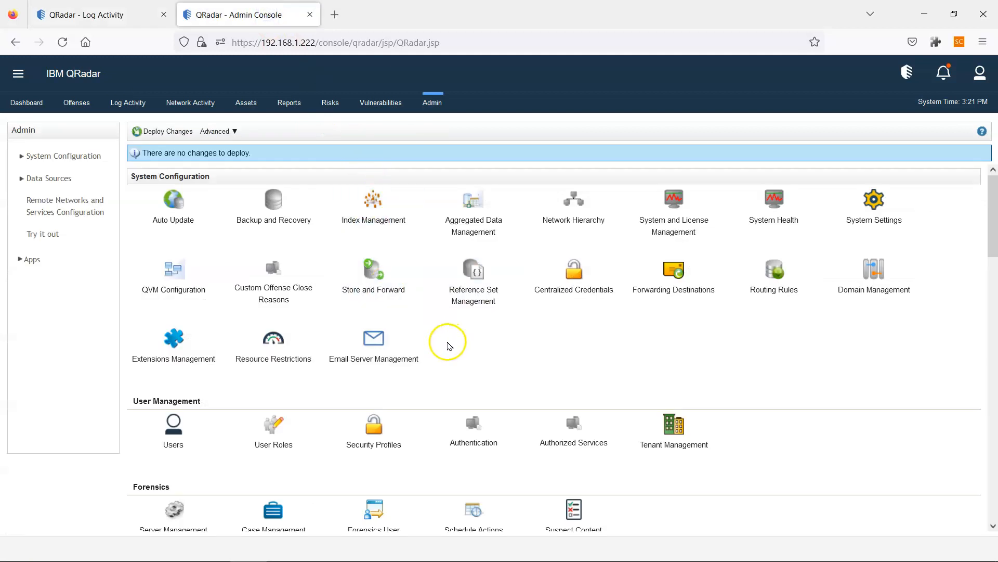
- Go to Admin > Data Sources > Log Sources and enter 1.227 in the search
click(39, 179)
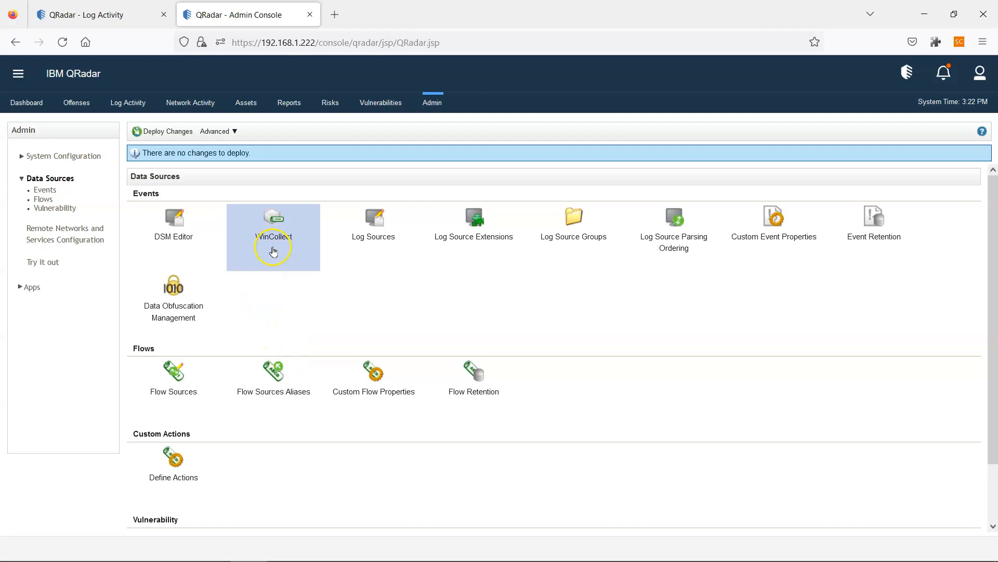
click(357, 213)
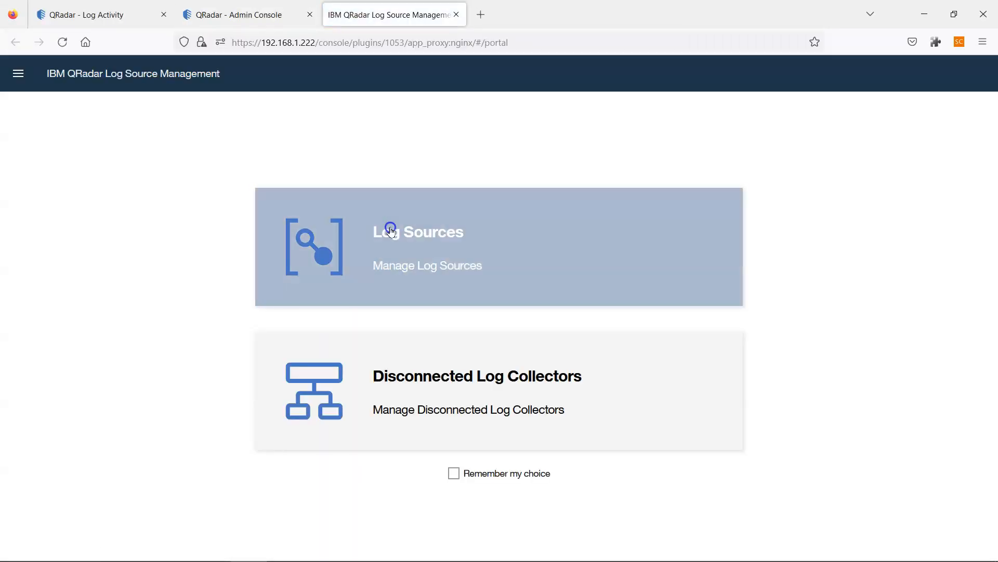
click(390, 229)
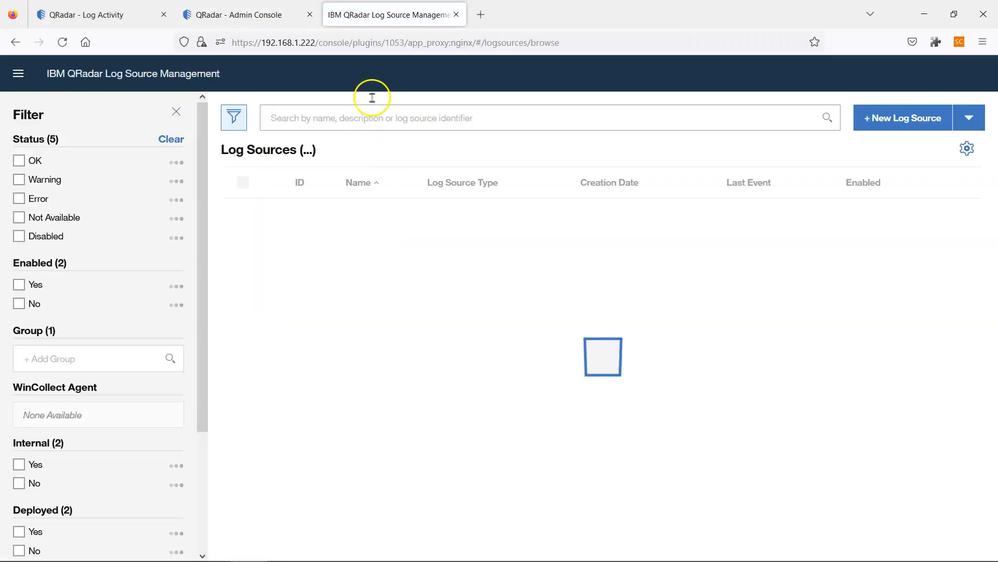
click(370, 118)
text(1)
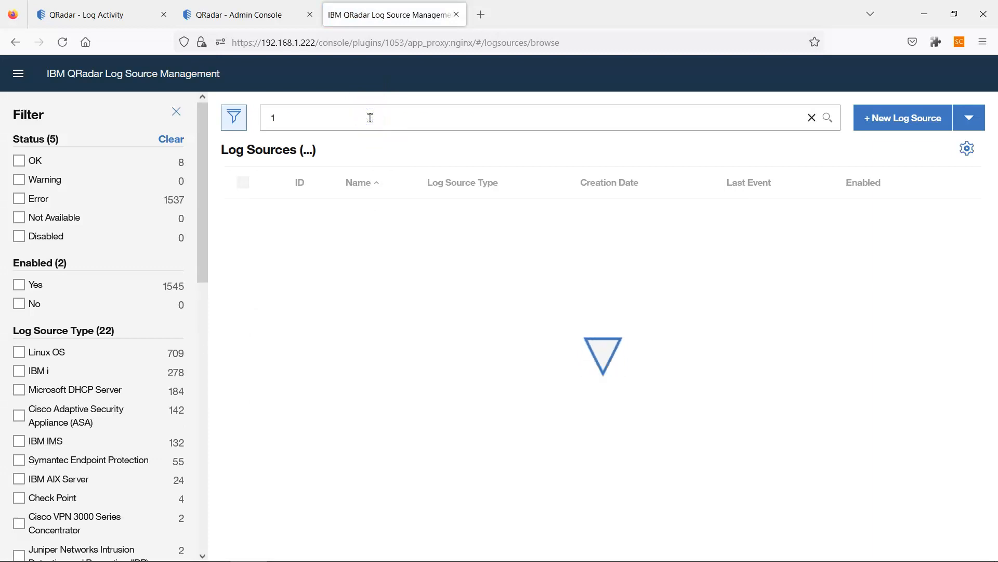
text(.227)
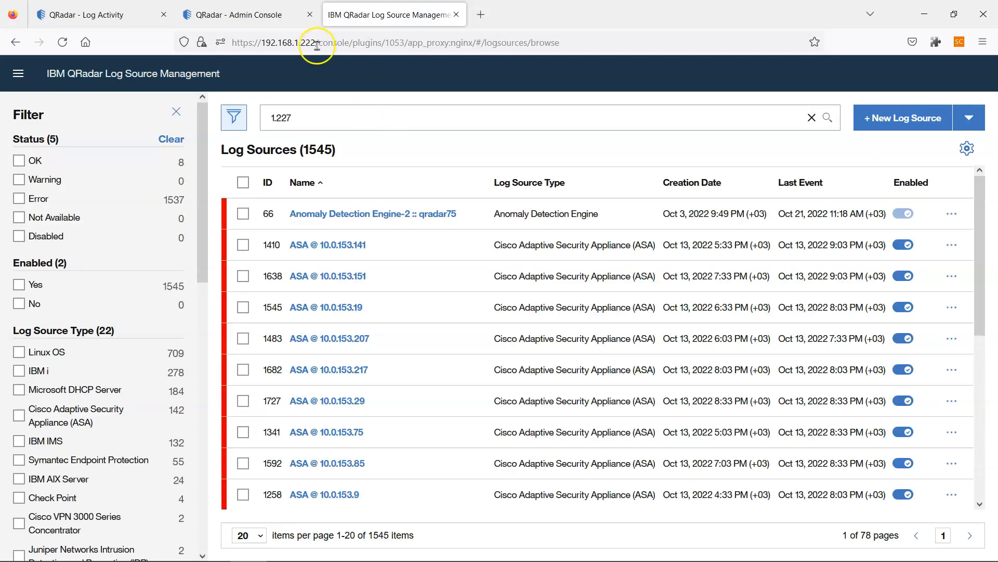
- Run the 1.227 log source search, then return to Log Activity and select the logged-off event
click(127, 16)
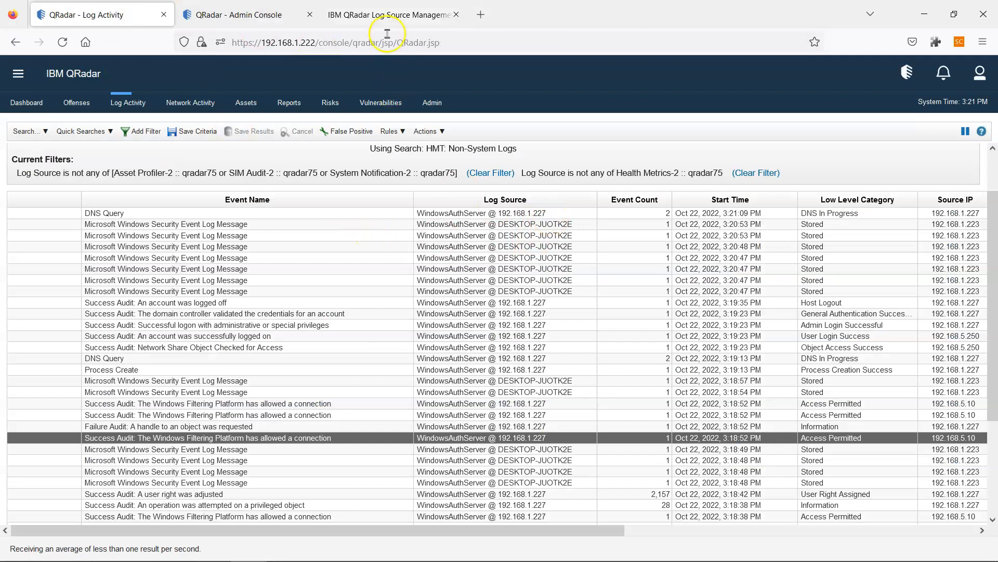
click(390, 15)
key(Return)
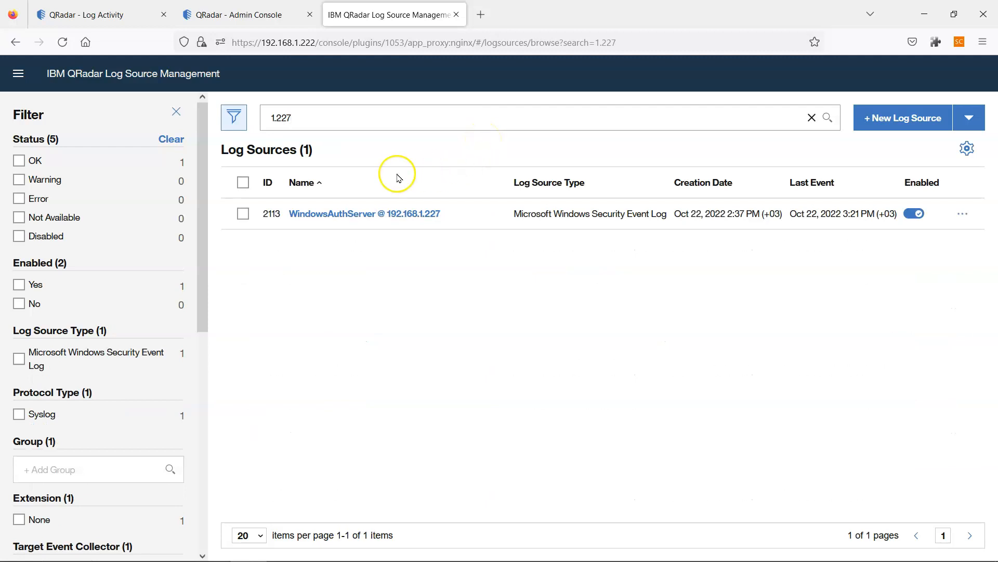
click(82, 14)
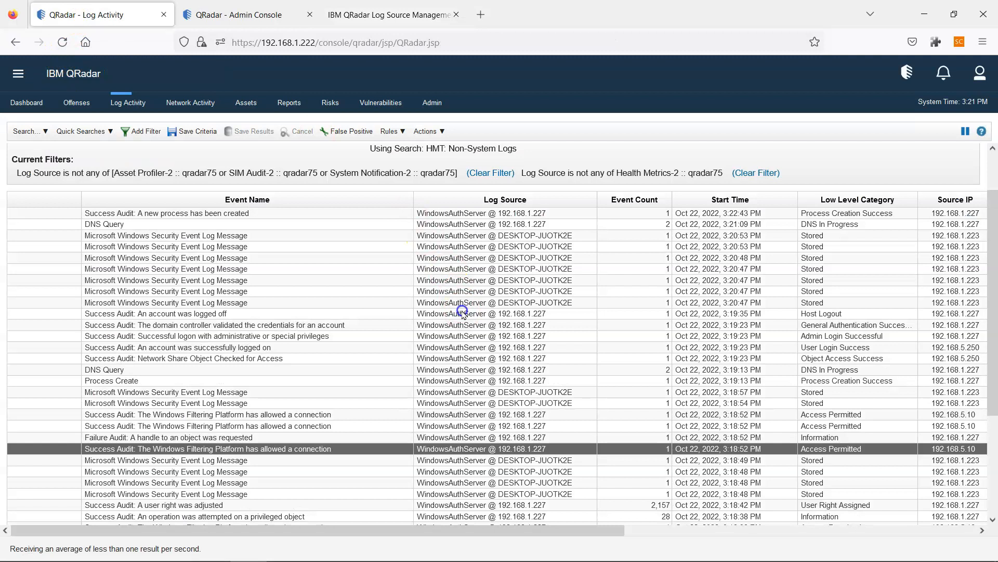
click(463, 314)
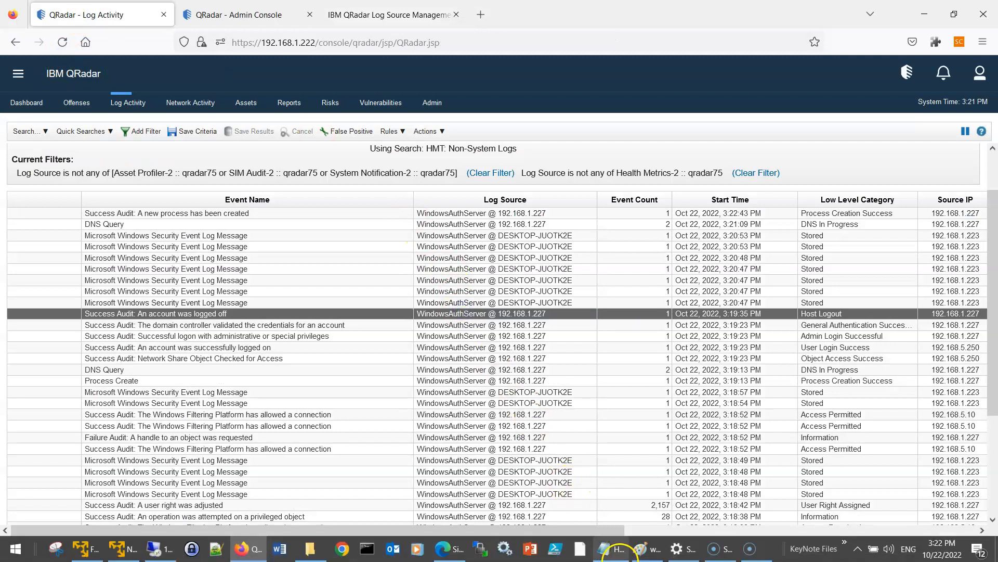
- Review plan steps 6–10 in the Hands ON plan notes
click(617, 550)
scroll(149, 345, down, 5)
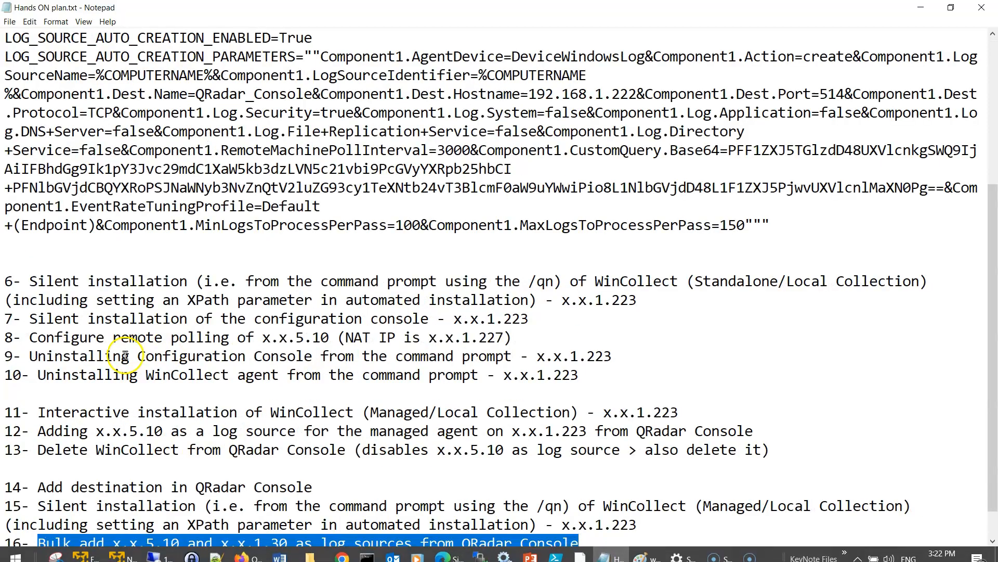
drag(6, 244, 635, 330)
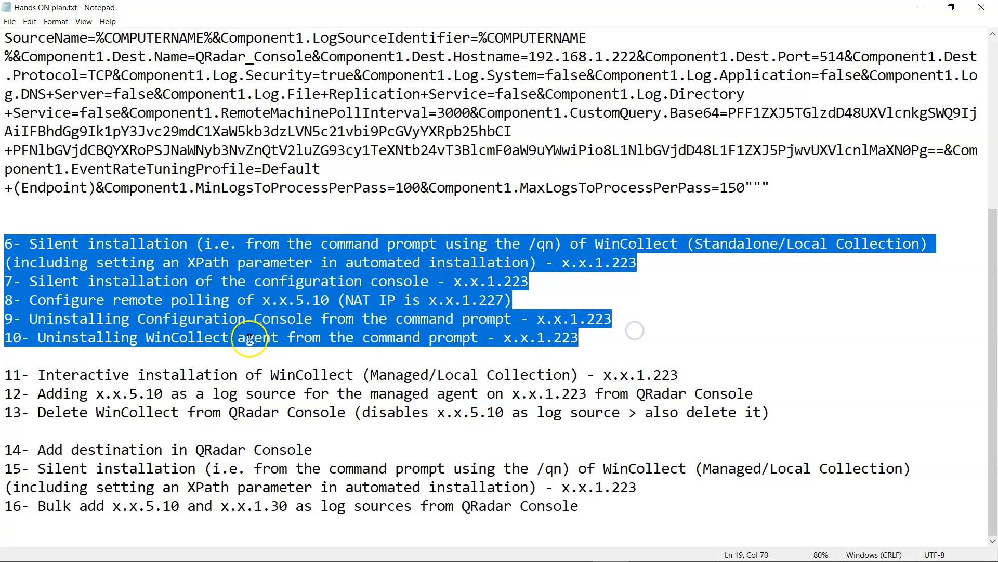
click(229, 338)
- Select the /s /x /v" /qn" uninstall switches in the WinCollect docs, then return to 192.168.1.223
mouse_move(385, 555)
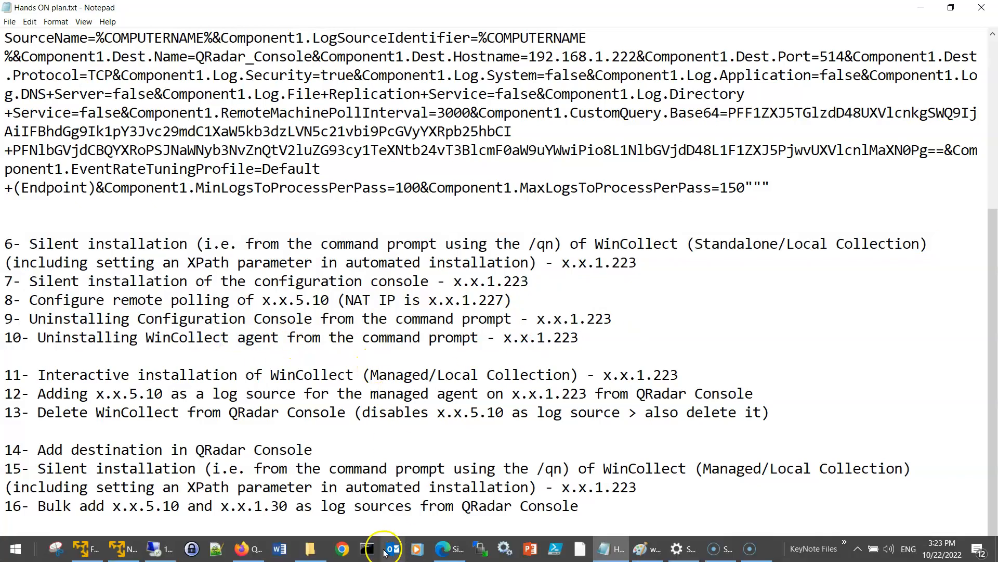
click(443, 556)
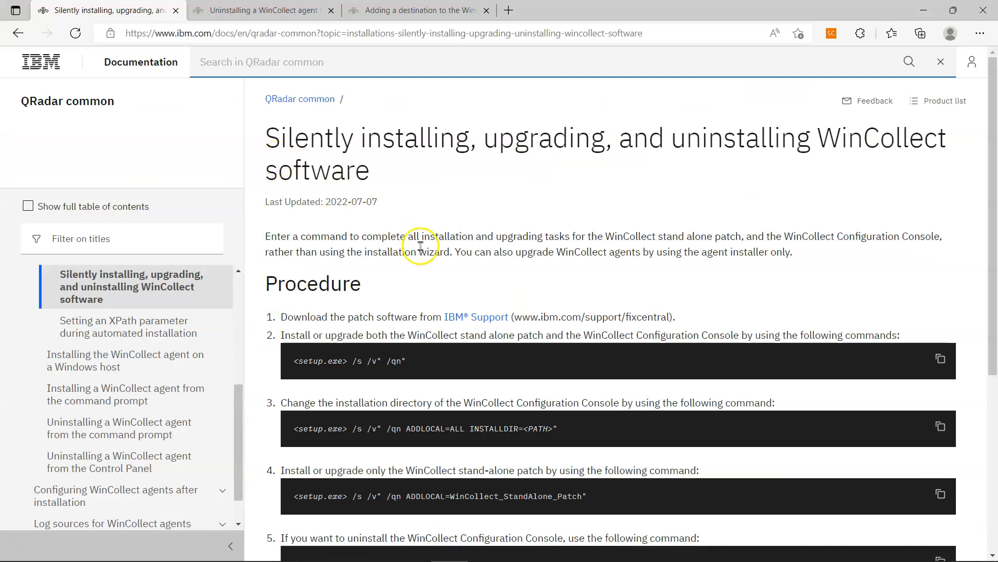
scroll(426, 270, down, 3)
drag(457, 411, 292, 415)
drag(353, 411, 444, 410)
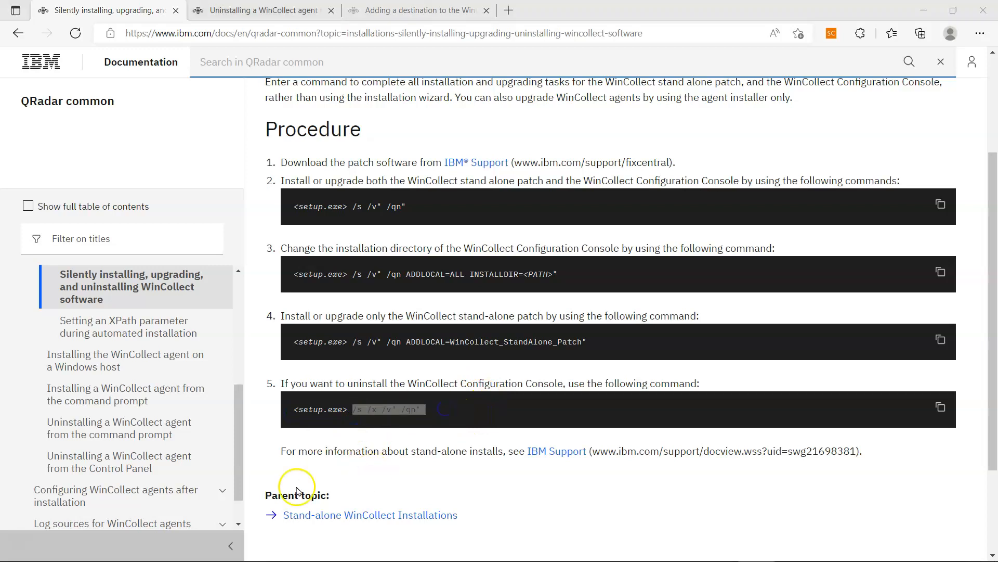
mouse_move(204, 560)
click(164, 552)
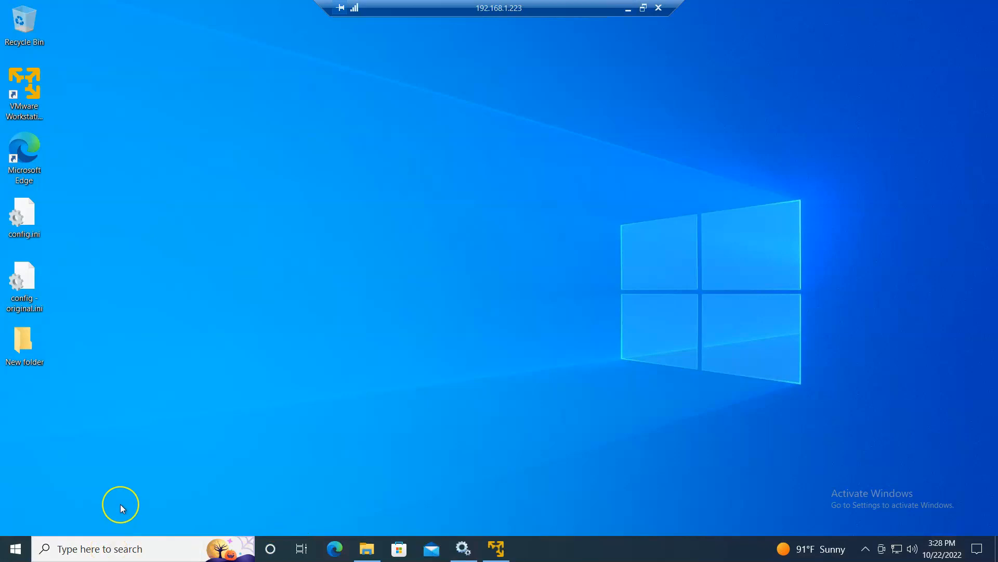
- Launch Command Prompt as administrator and centre its window
key(super)
text(cmd)
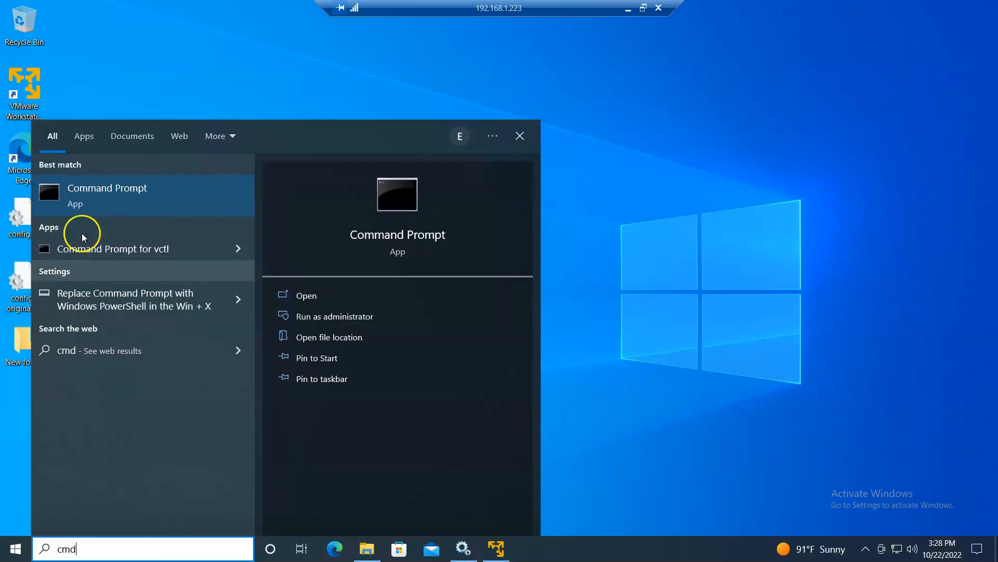
right_click(93, 197)
click(130, 207)
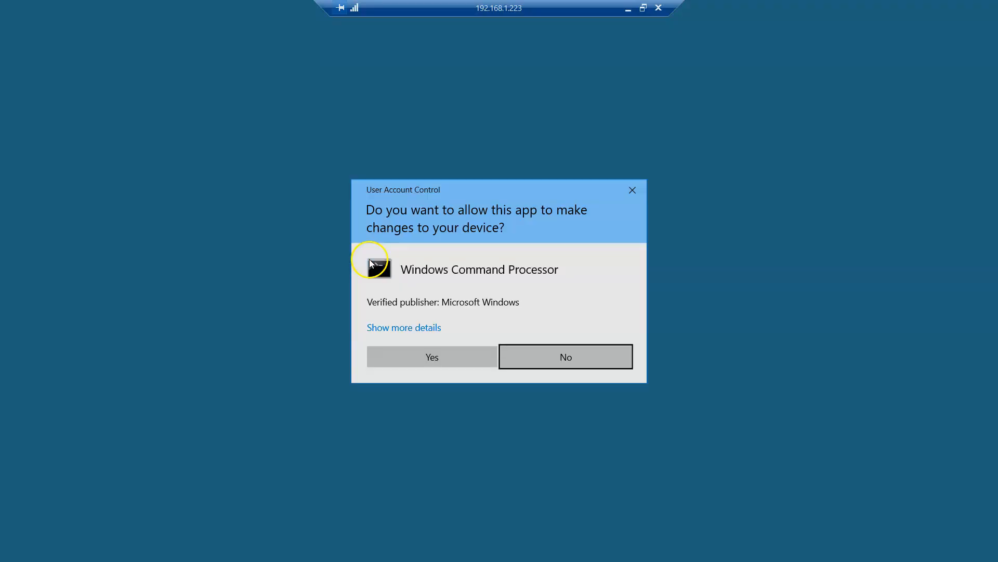
click(435, 357)
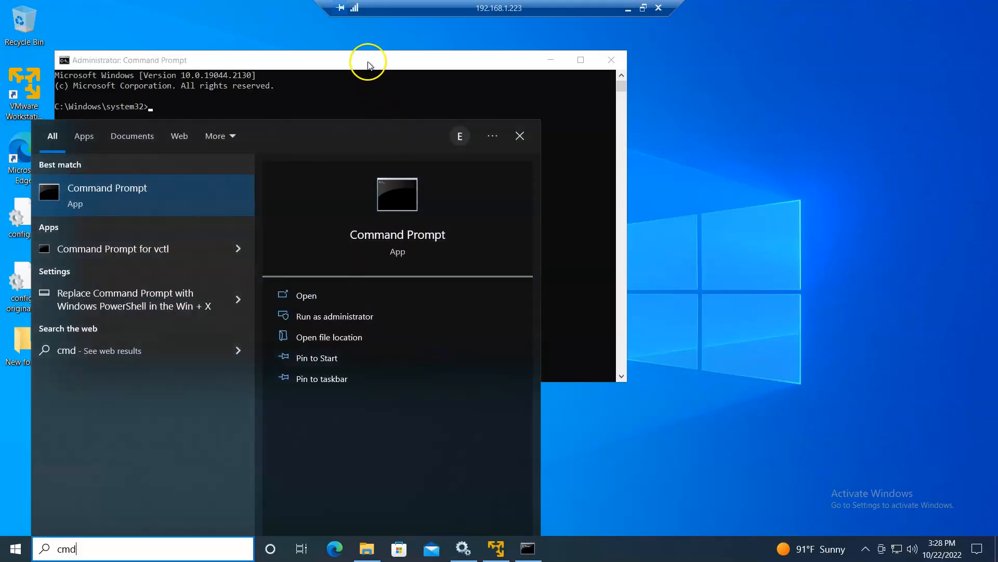
drag(371, 62, 551, 148)
- Change the prompt's directory to C:\srv-share\WinCollect
text(cd ..)
key(Return)
click(367, 547)
key(alt+Tab)
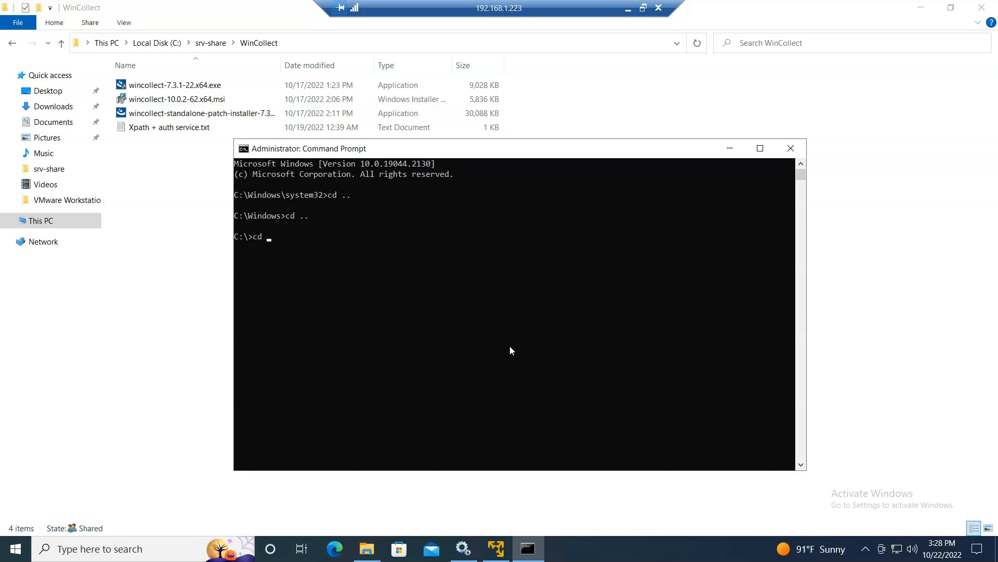
text(cd srv)
key(Tab)
key(Return)
text(cd w)
key(Tab)
key(Return)
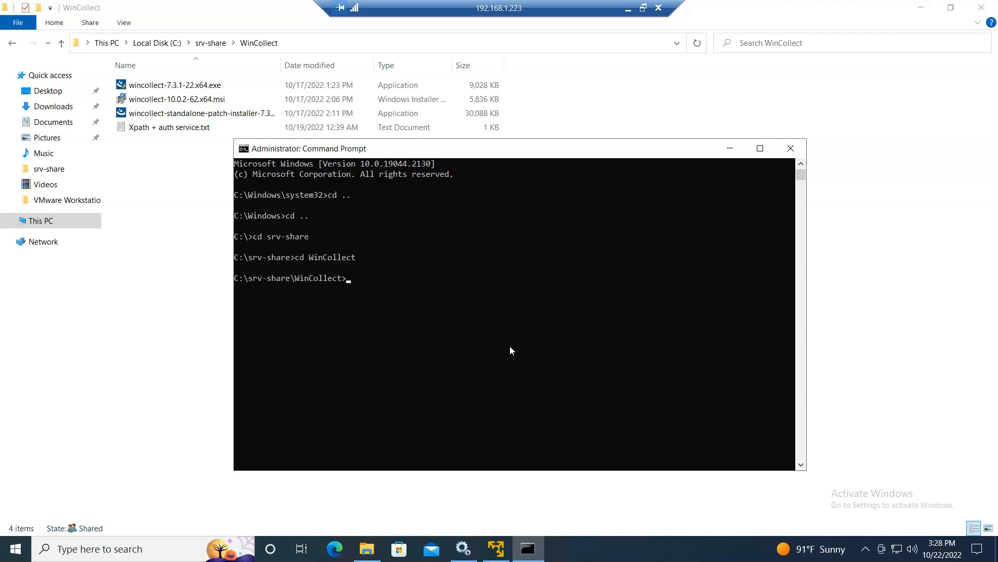
- Run wincollect-standalone-patch-installer-7.3.1-22.exe /s /x /v" /qn" to silently uninstall the patch
text(win)
key(Tab)
key(BackSpace)
key(Tab)
key(Tab)
right_click(510, 346)
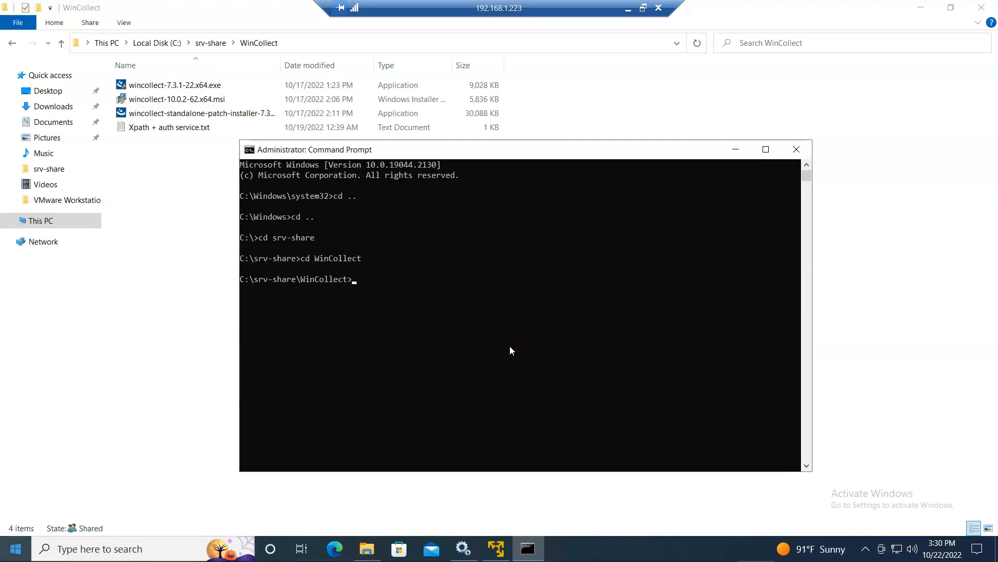
text(wi)
key(Tab)
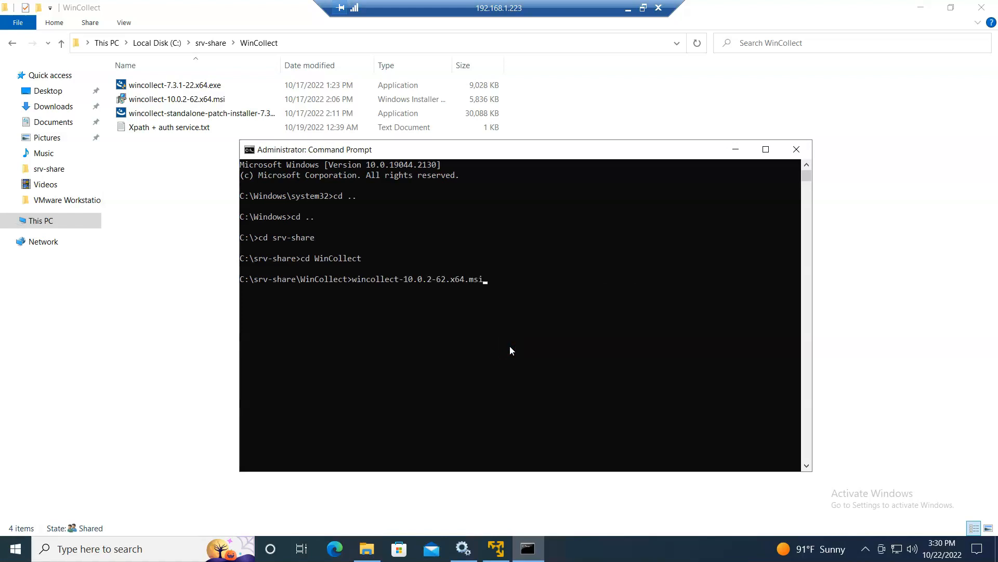
key(Tab)
key(Tab)
text(/s /x /v" /qn")
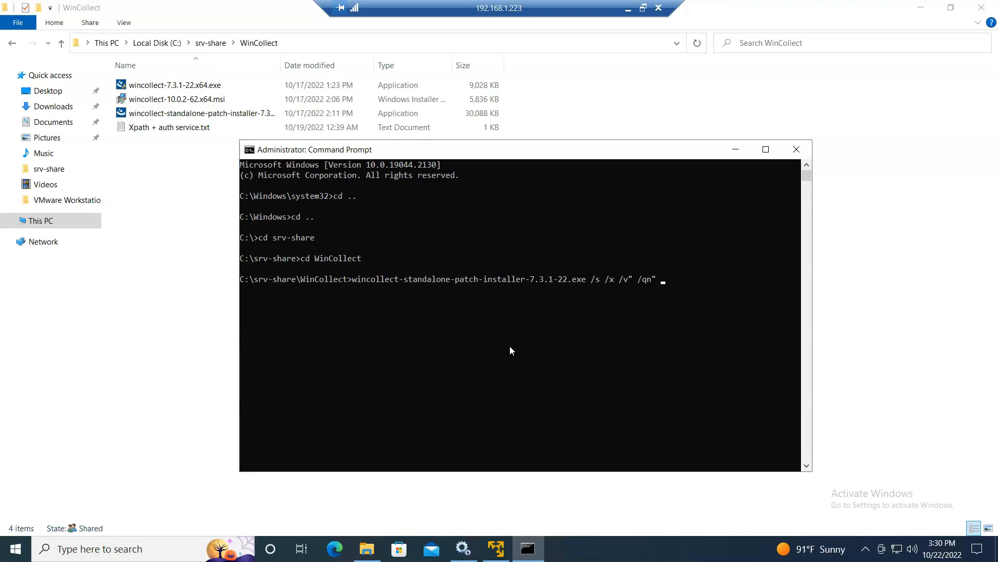
key(Return)
- Search the Start menu for WinCollect, then open Control Panel
key(super)
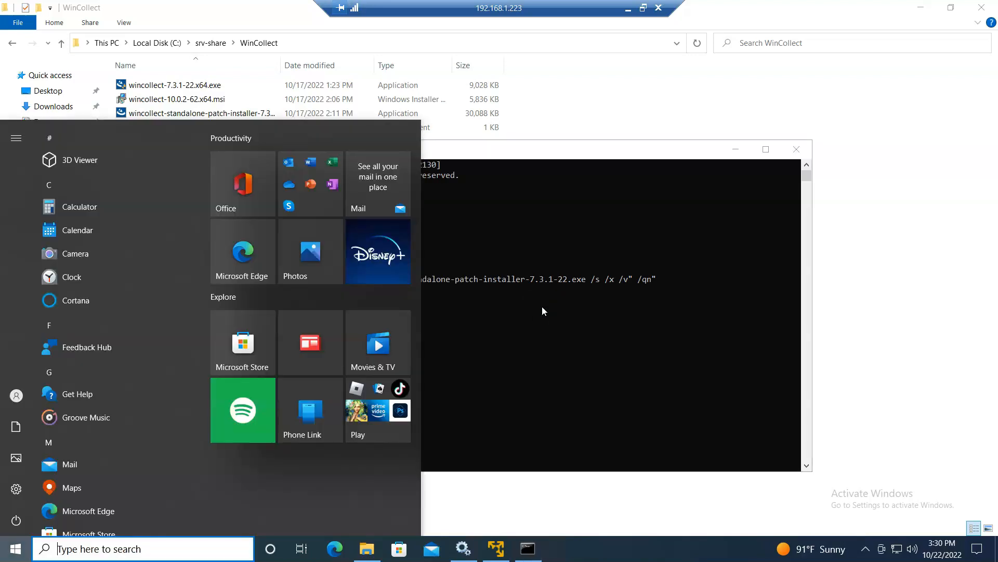
text(winc)
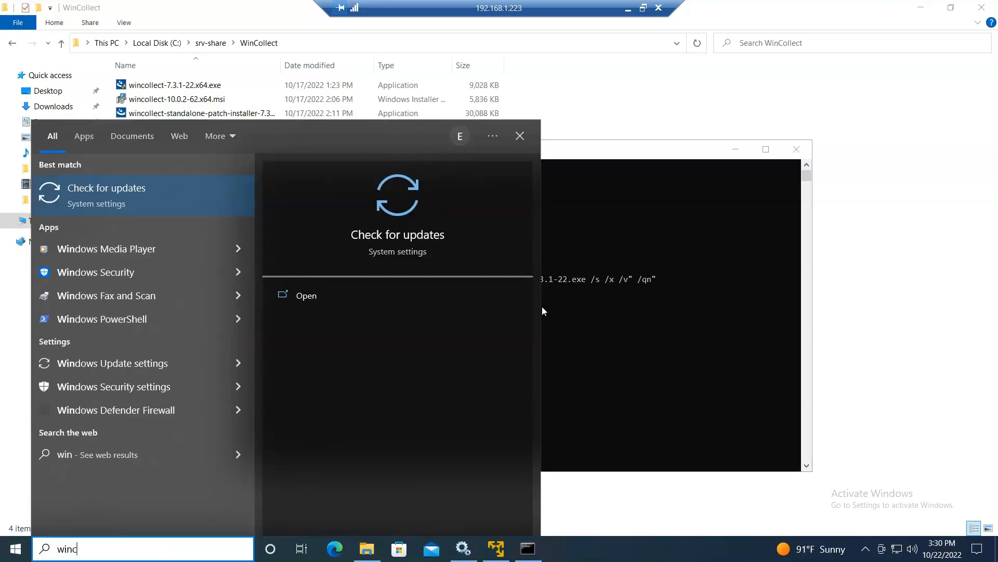
key(Escape)
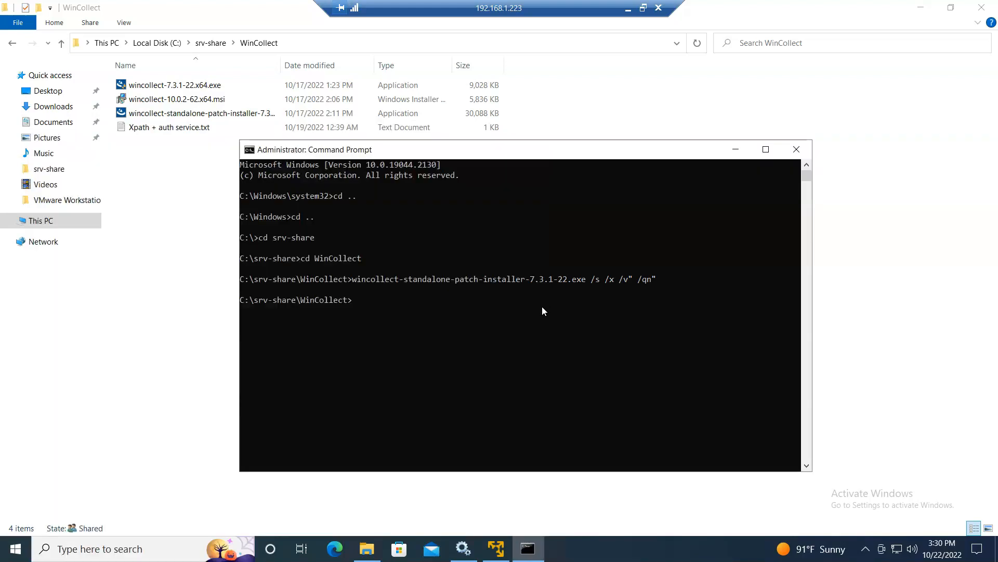
key(super)
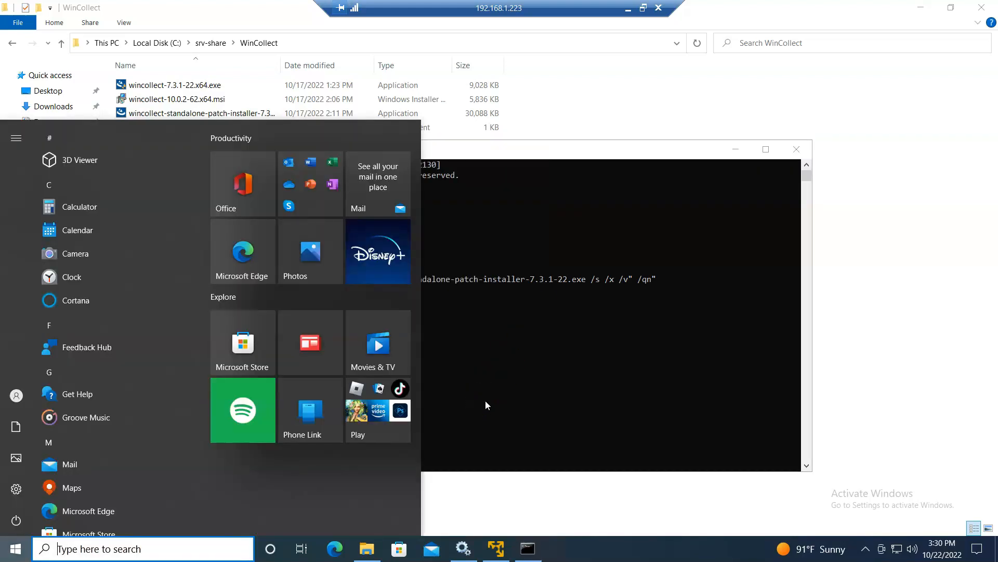
text(control)
key(Return)
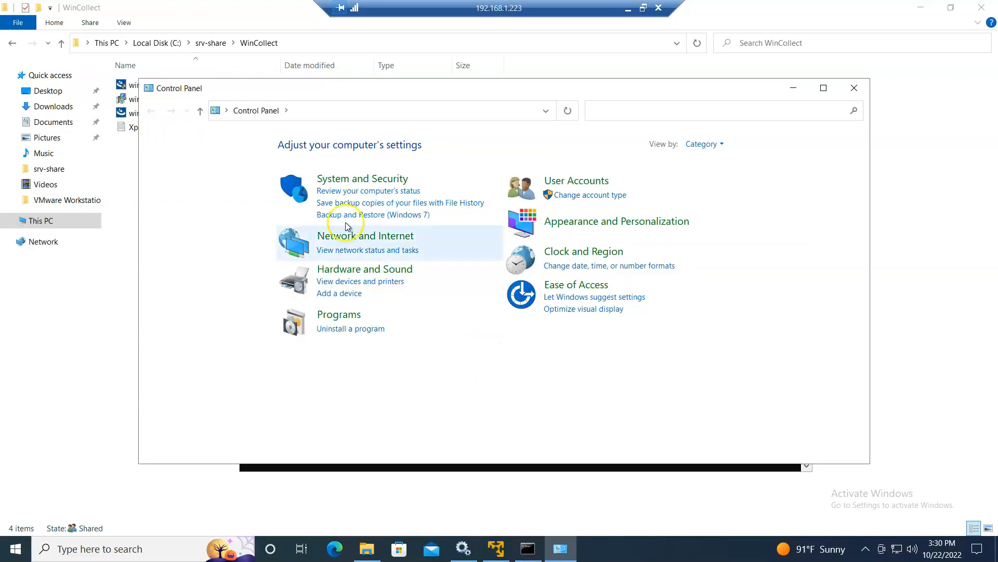
- Check Programs and Features still lists WinCollect 7.3.1.22, then minimise it and the remote session
click(336, 330)
scroll(354, 338, down, 1)
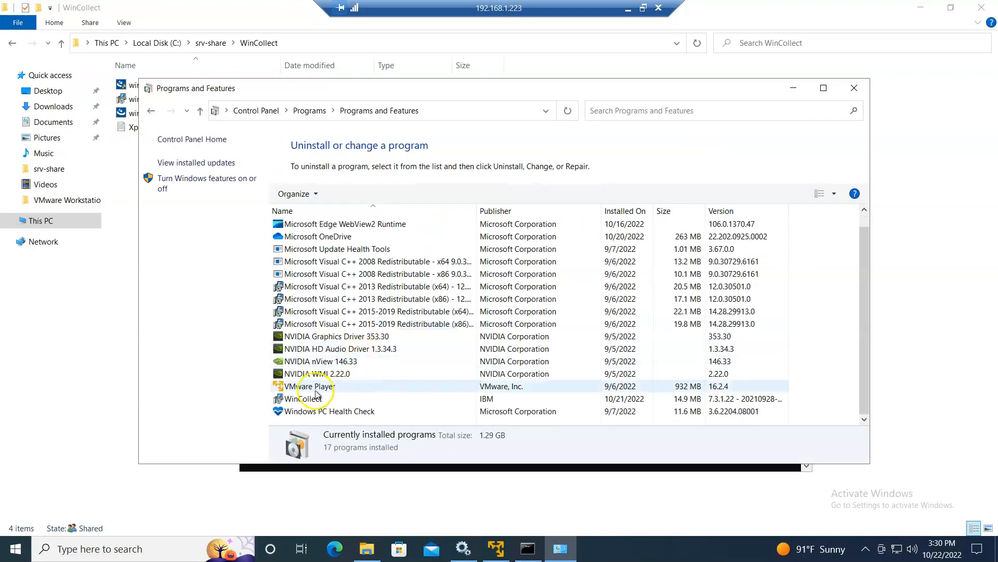
click(794, 88)
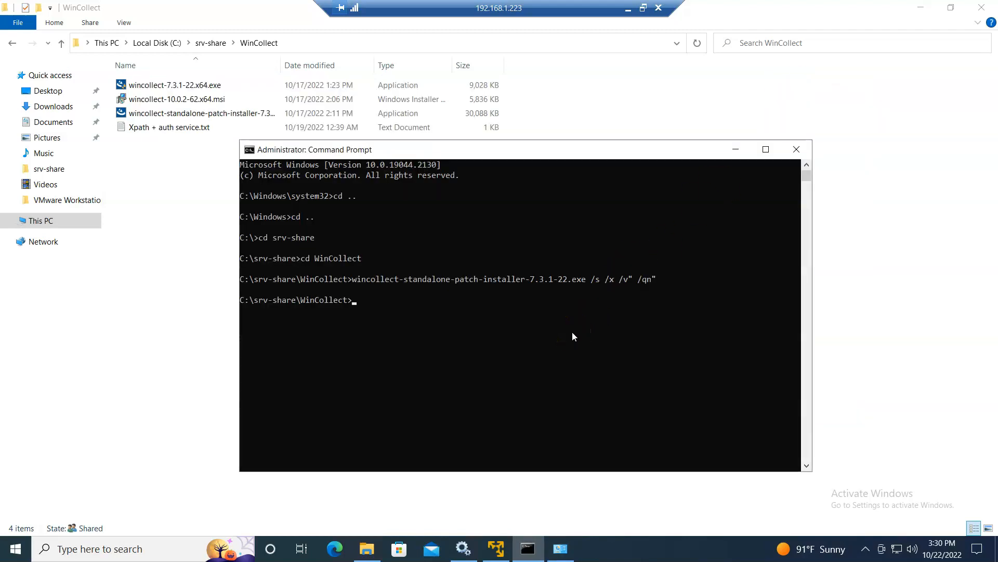
click(628, 8)
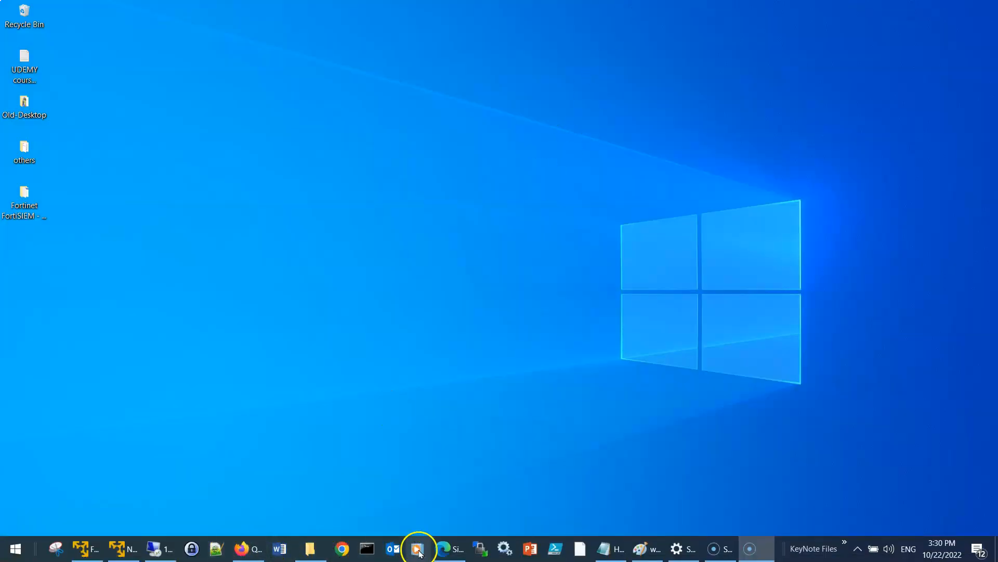
- Copy the msiexec REMOVE_ALL_FILES=True uninstall command from IBM's uninstall page
click(440, 553)
click(278, 11)
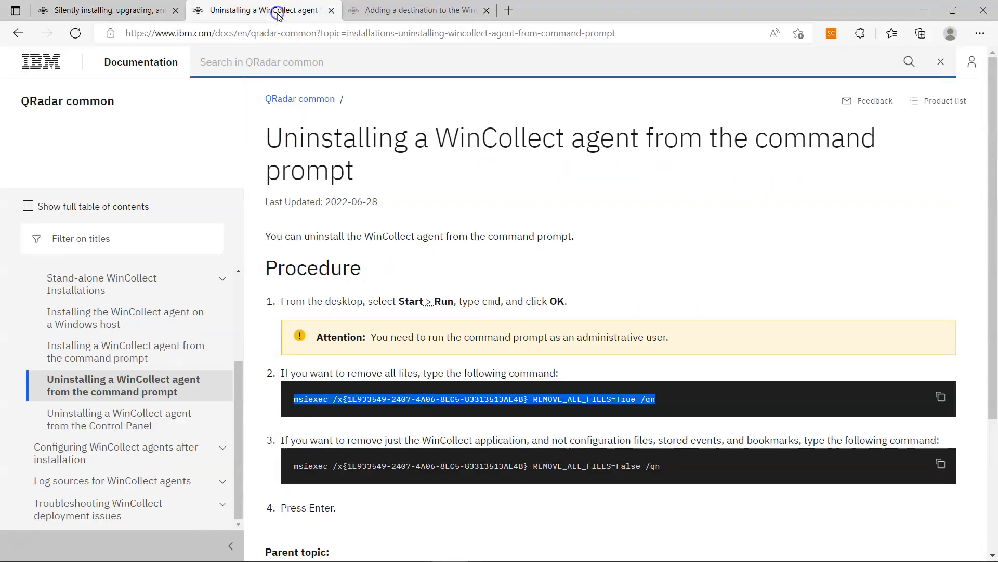
right_click(596, 399)
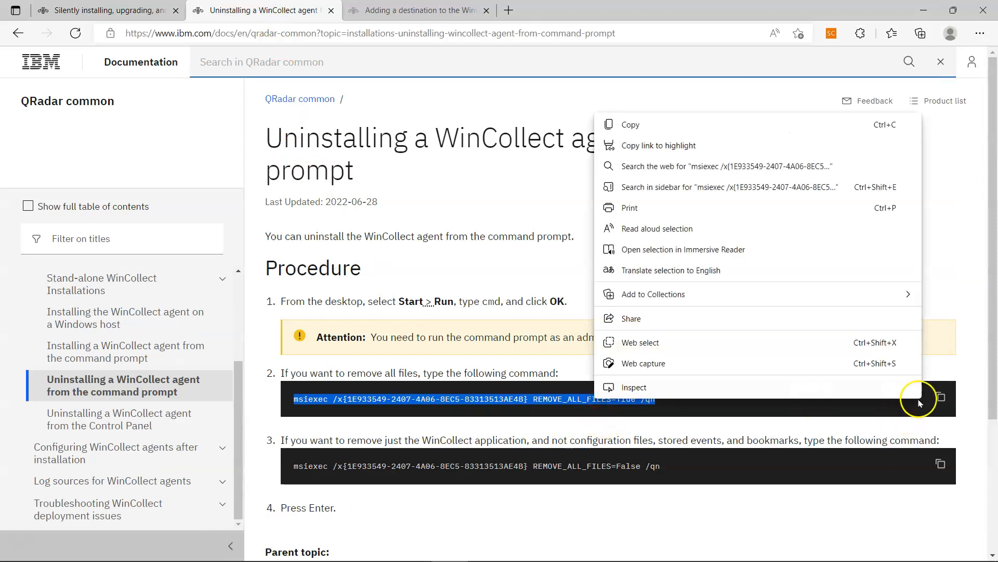
click(942, 398)
click(941, 398)
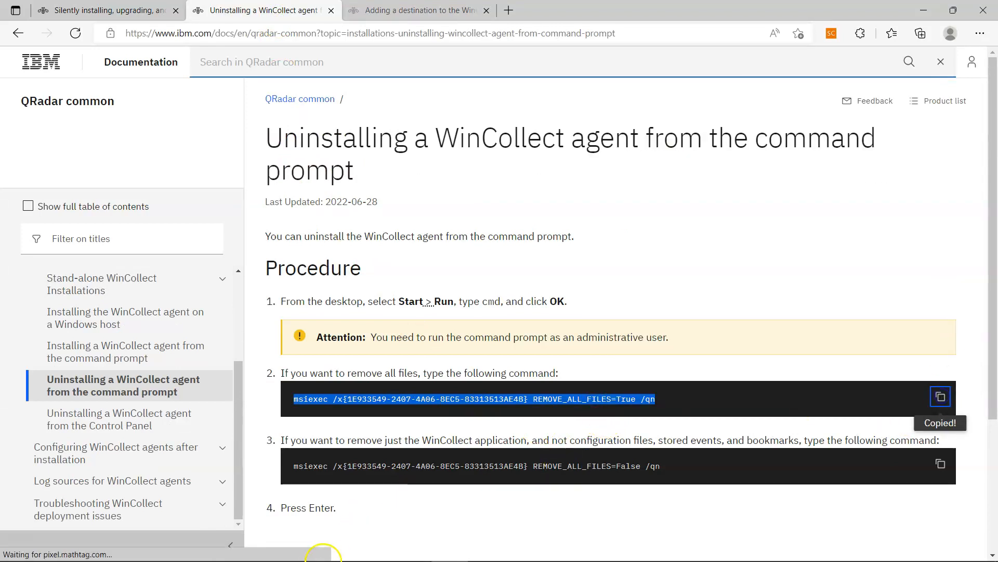
- Paste and run the uninstall command in the admin Command Prompt, then bring up Services
click(279, 548)
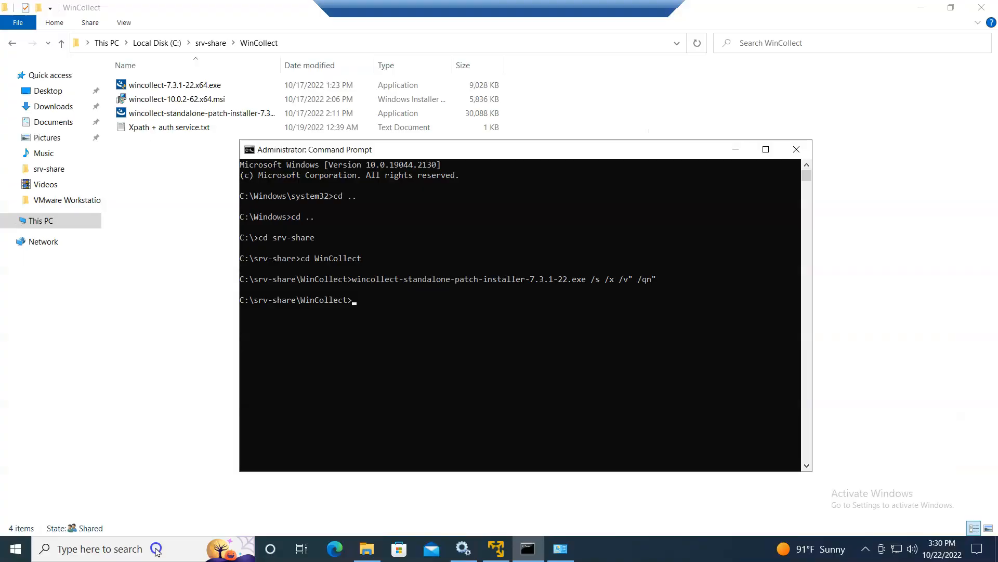
right_click(332, 349)
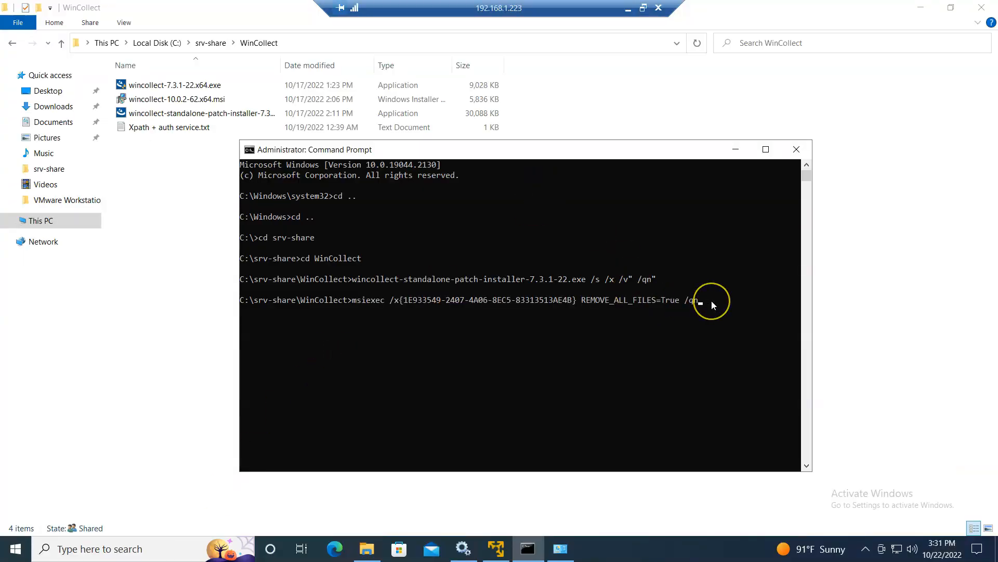
key(Return)
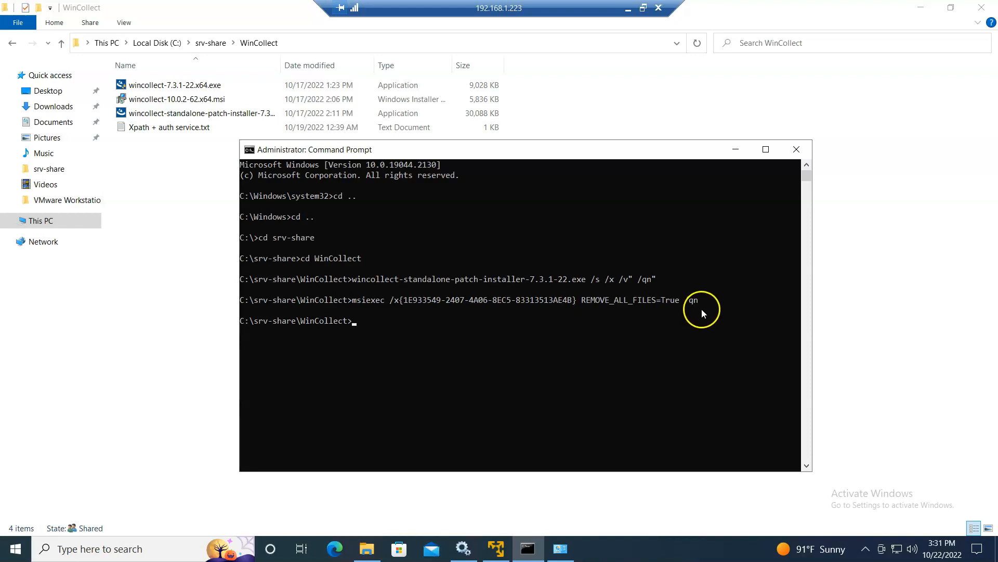
click(463, 549)
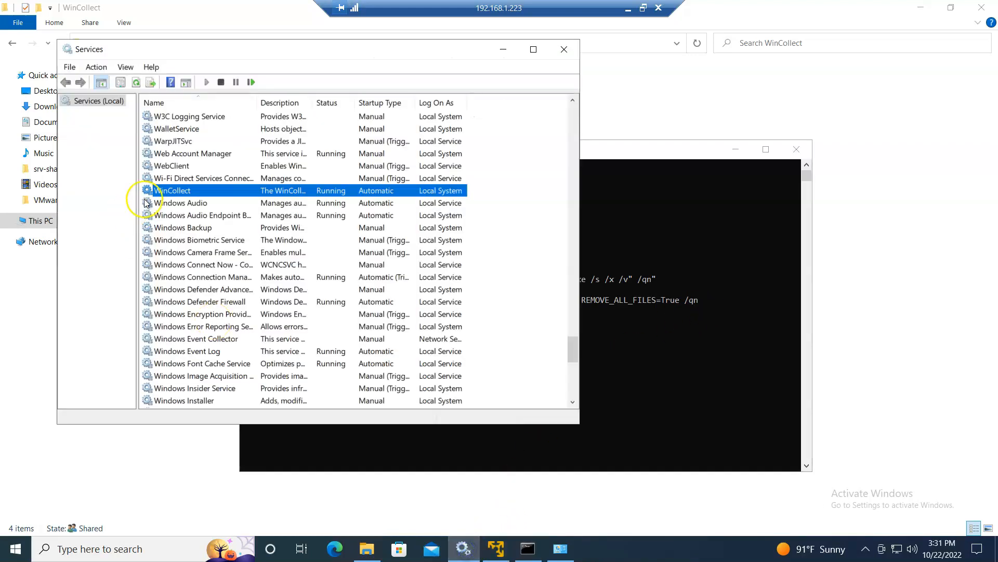
- Refresh Services until WinCollect disappears, then minimise the remote desktop session
click(136, 82)
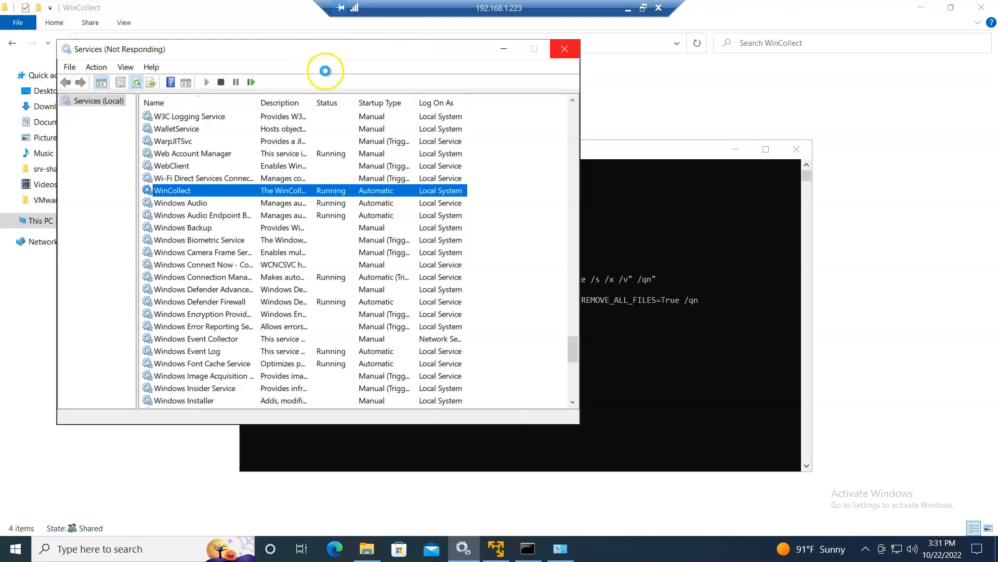
click(136, 82)
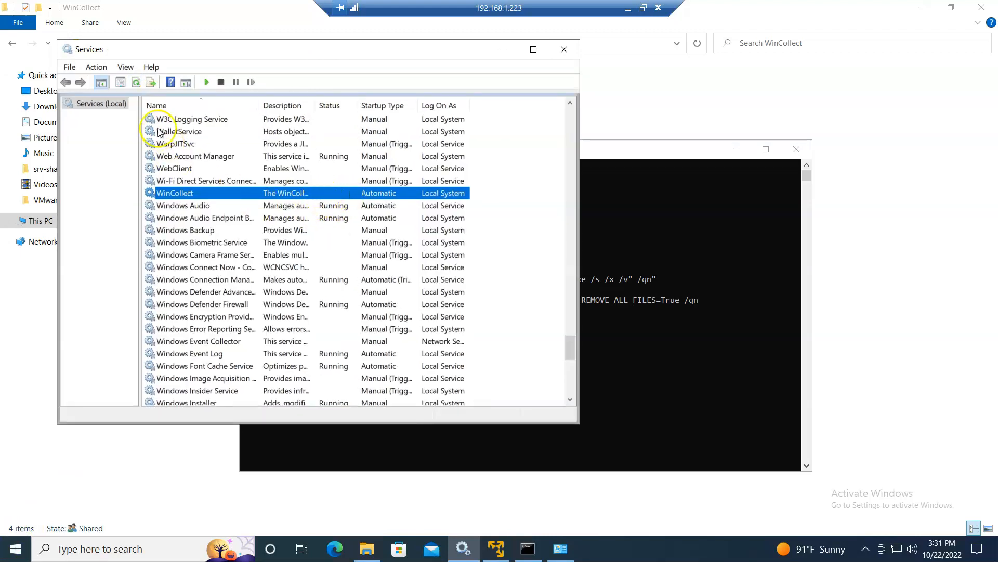
click(138, 83)
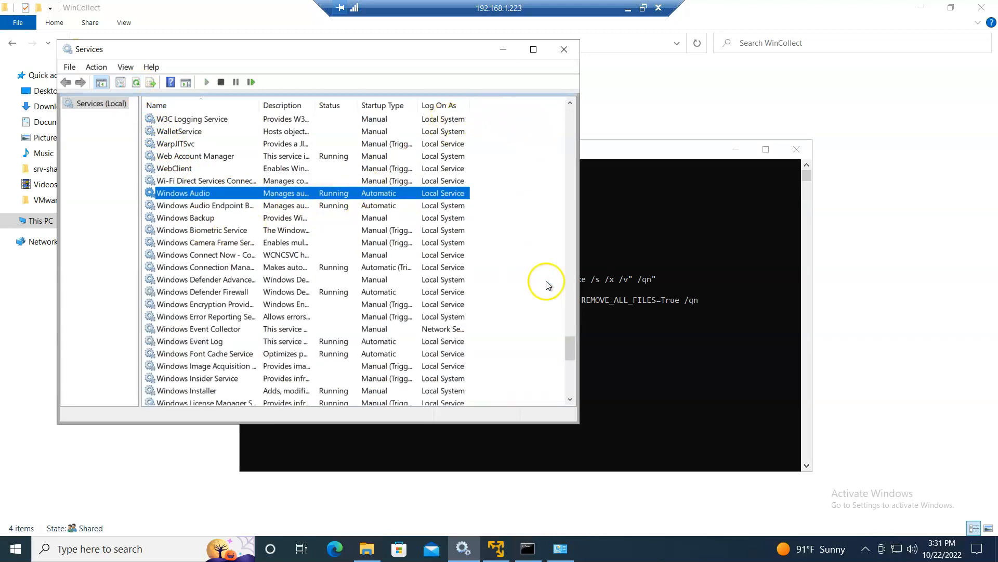
click(604, 300)
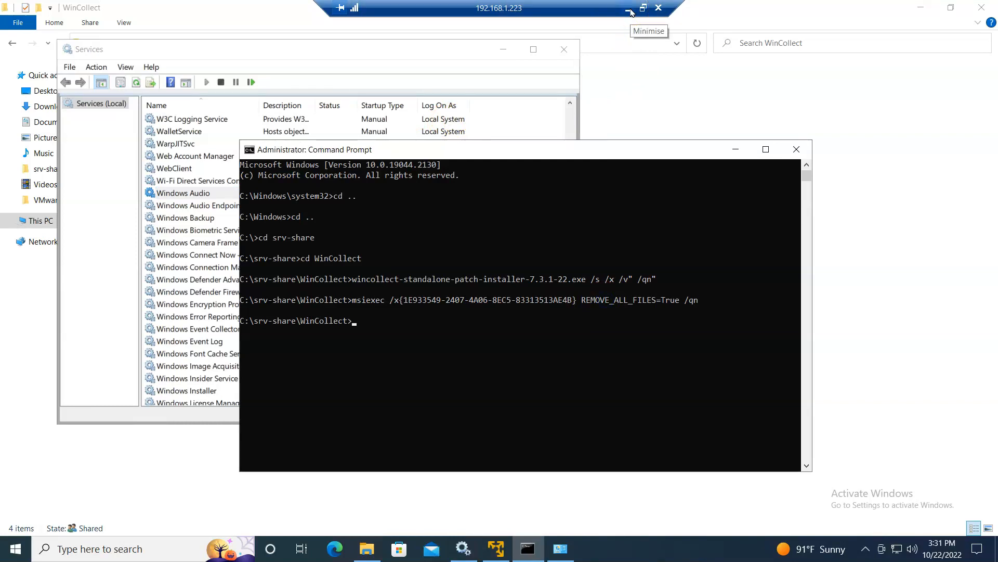
click(630, 11)
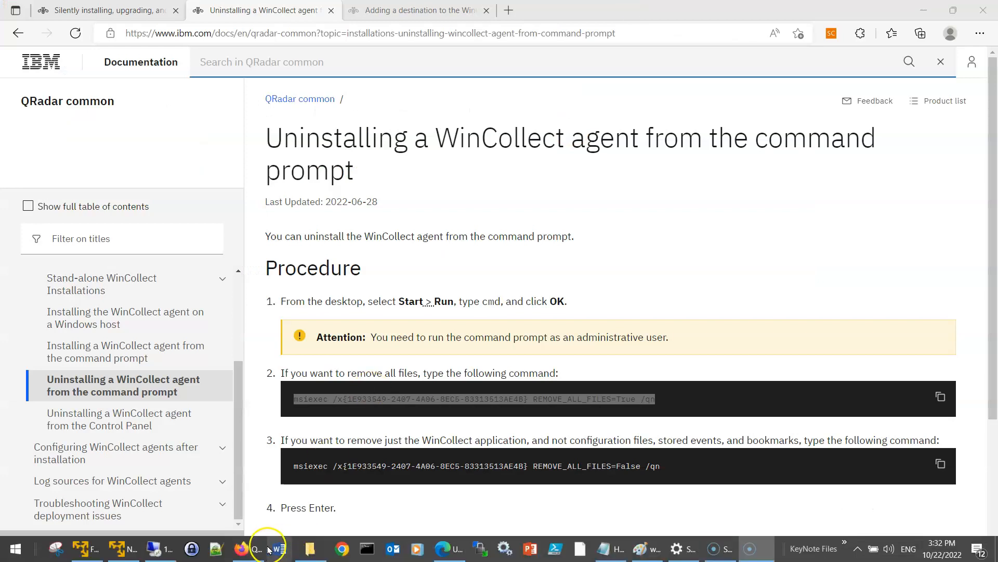
- Review the recent Service Stopped events in QRadar Log Activity, then bring up the Notepad plan
click(261, 551)
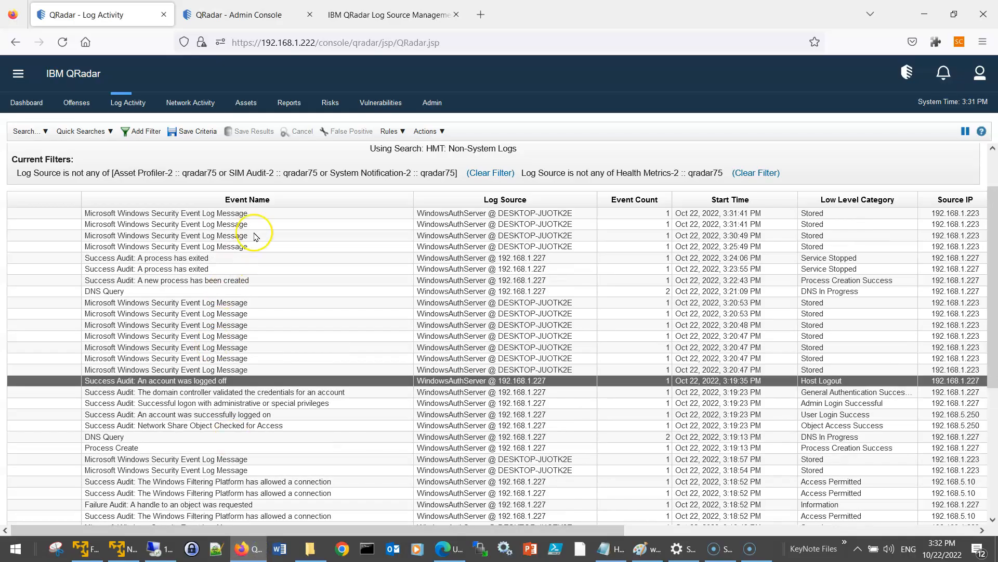
click(186, 315)
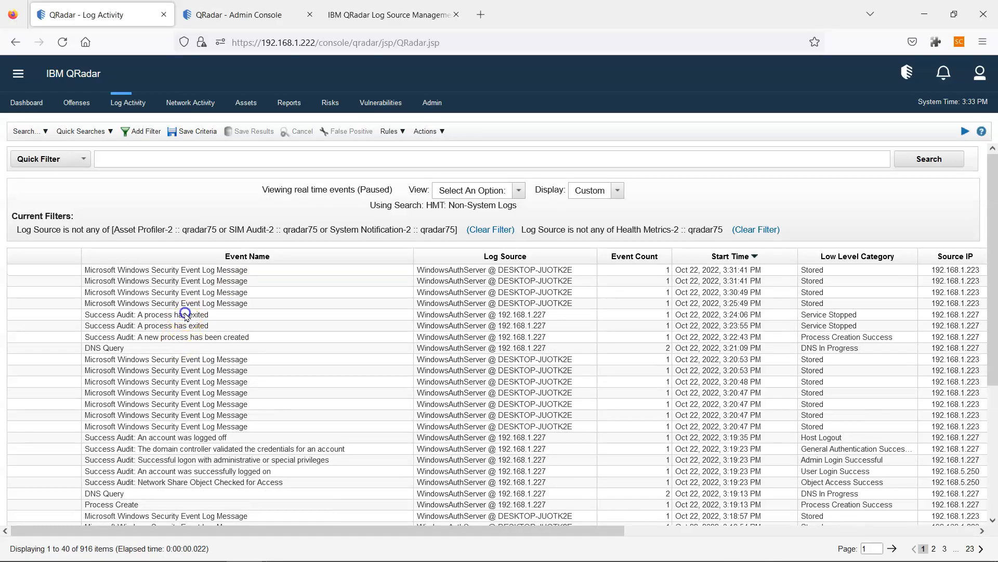
click(468, 328)
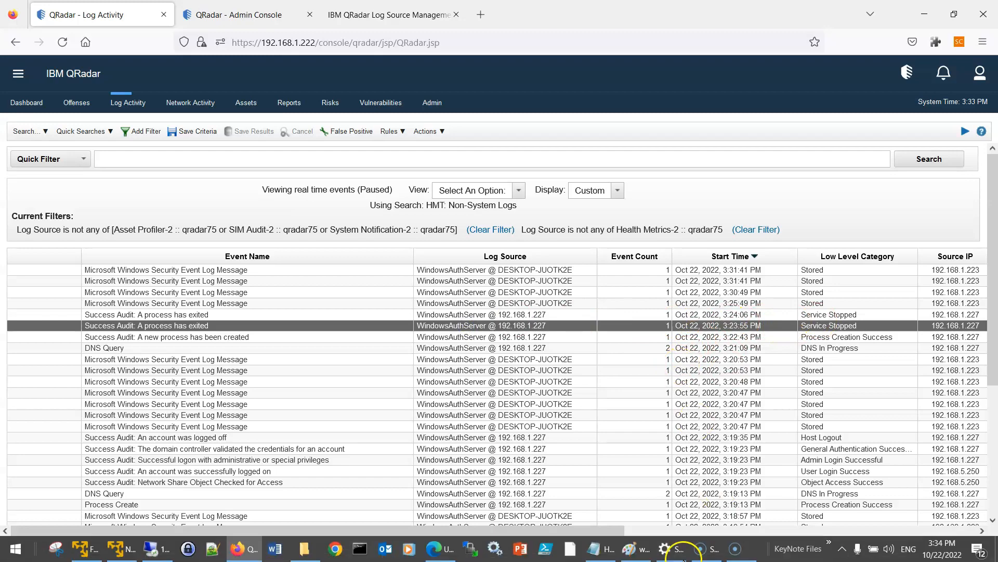
click(603, 548)
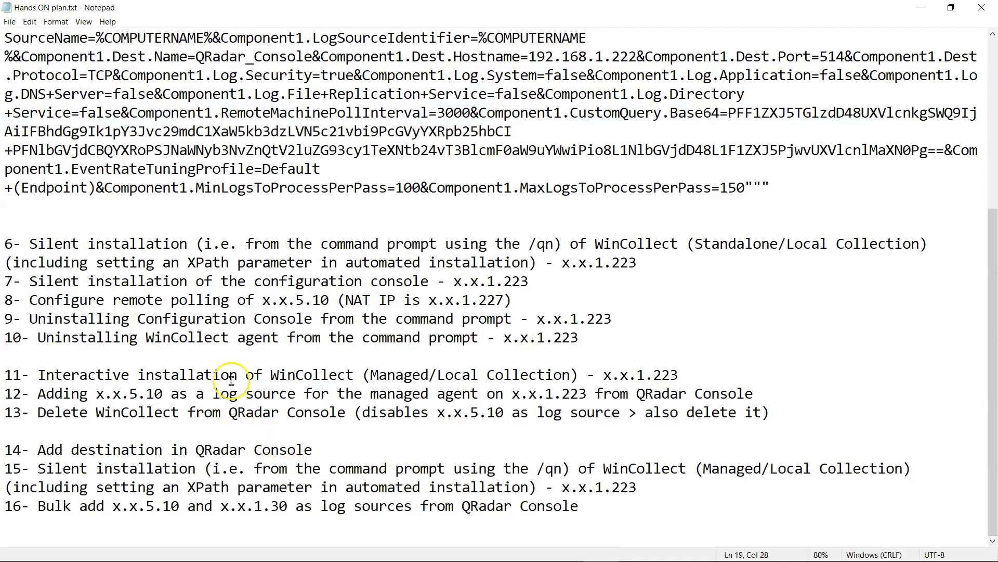
drag(5, 374, 204, 394)
drag(29, 300, 338, 303)
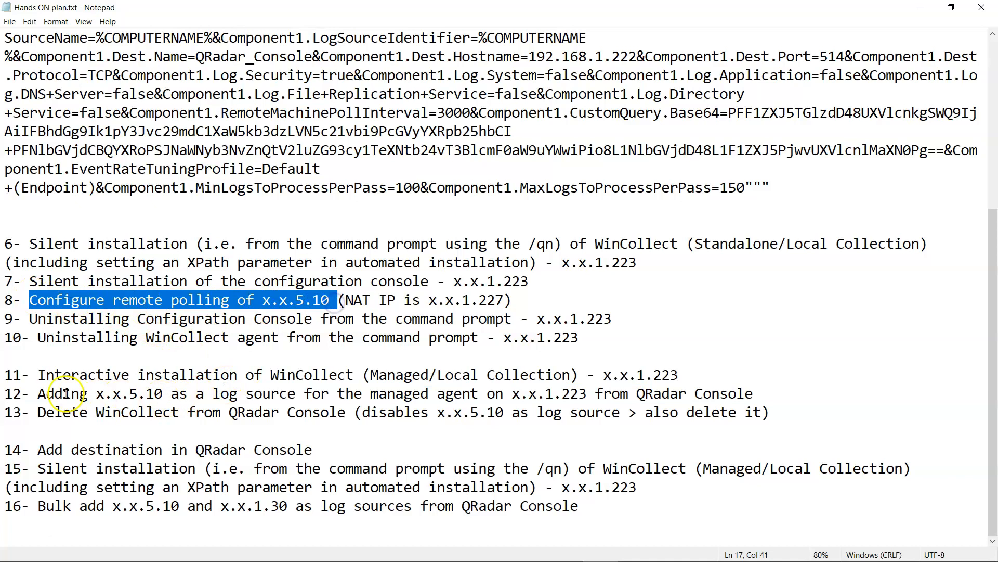
drag(40, 393, 760, 391)
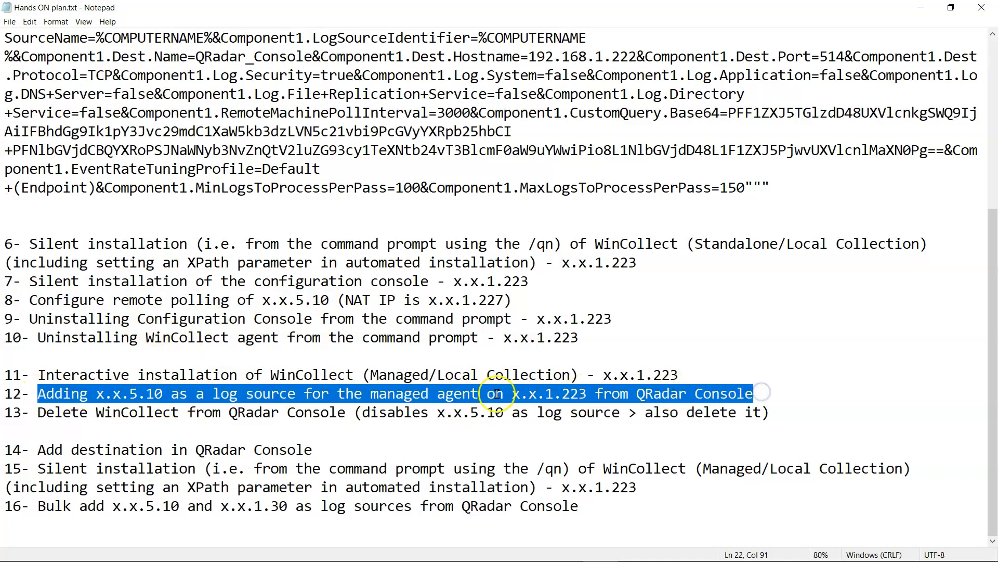
drag(379, 375, 420, 375)
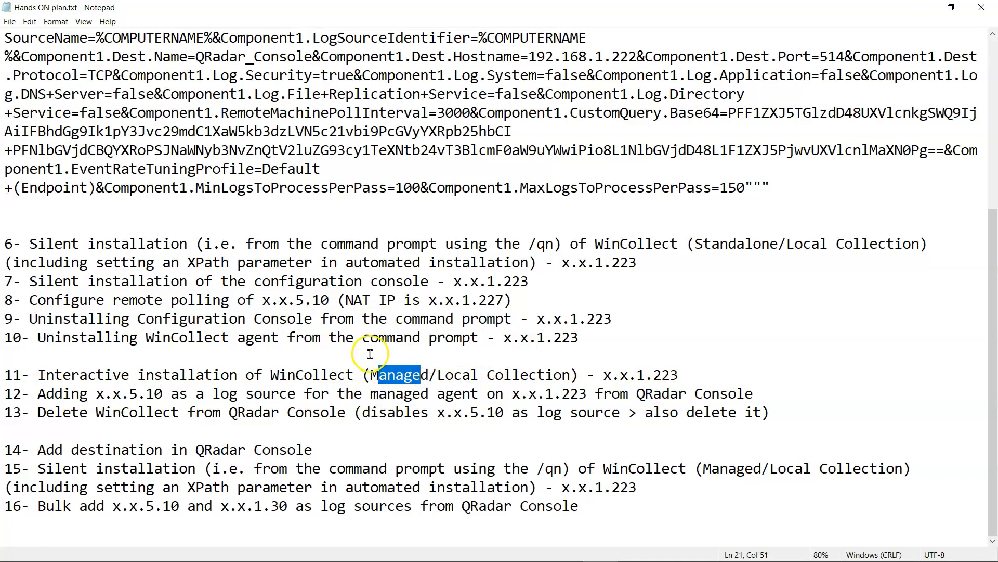
click(276, 394)
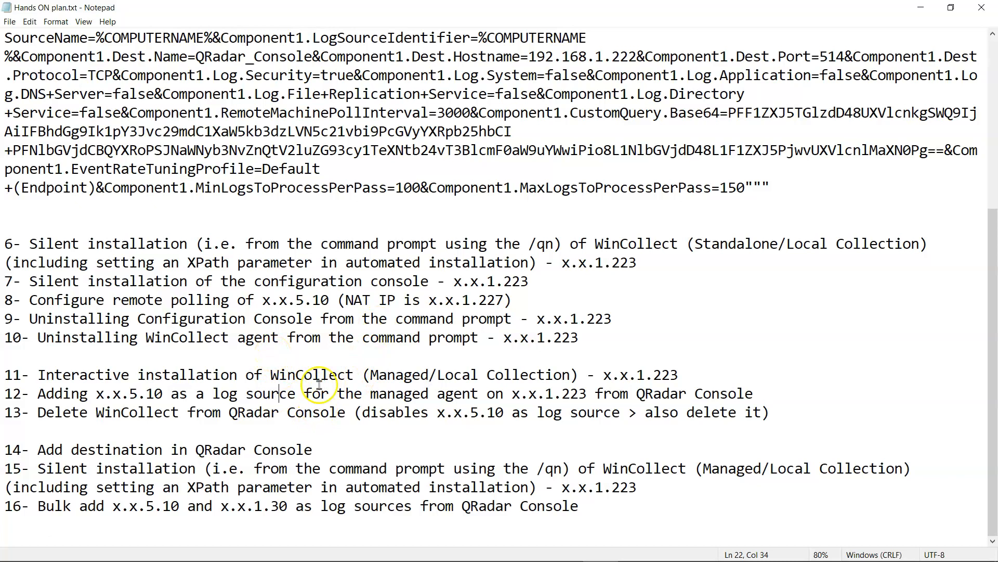
drag(14, 300, 314, 307)
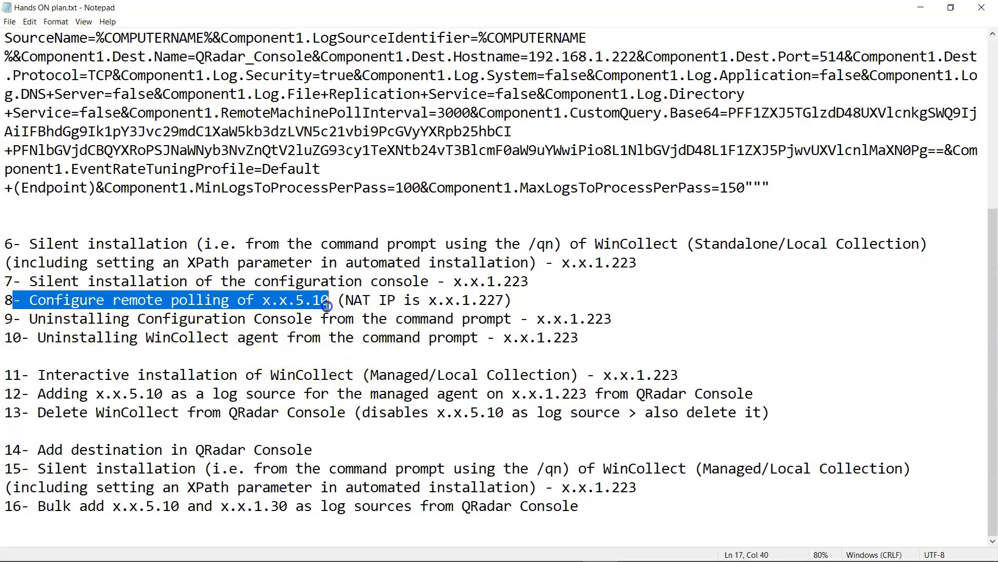
drag(327, 307, 528, 338)
drag(11, 374, 774, 405)
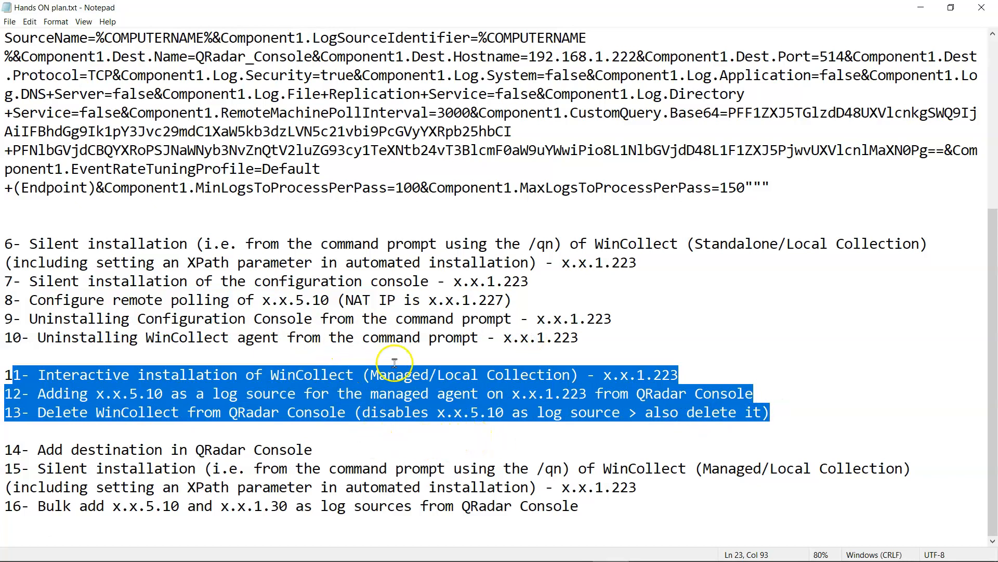
drag(576, 339, 5, 244)
- Search Log Source Management for 192.168.1.227
click(255, 549)
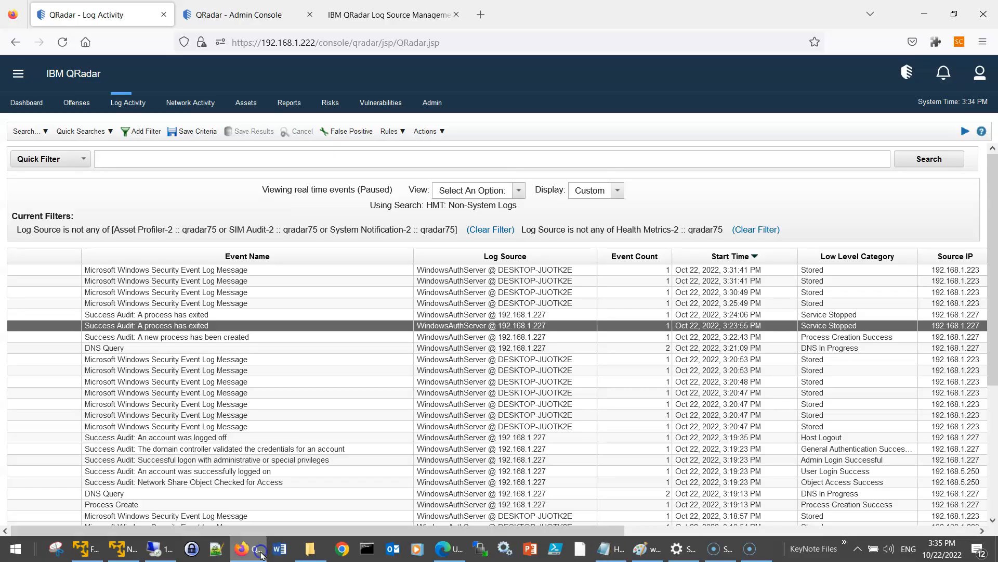
click(389, 15)
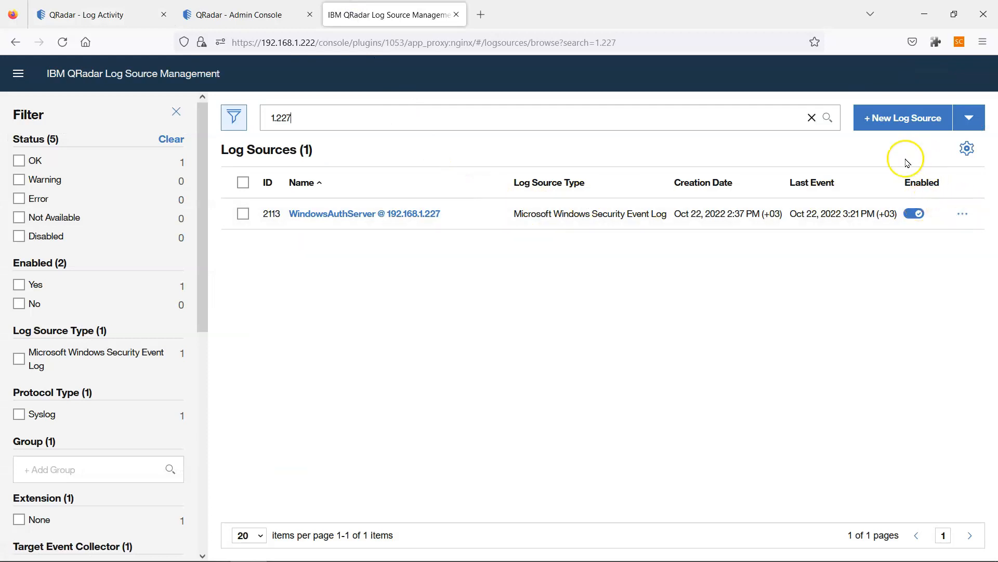
click(296, 113)
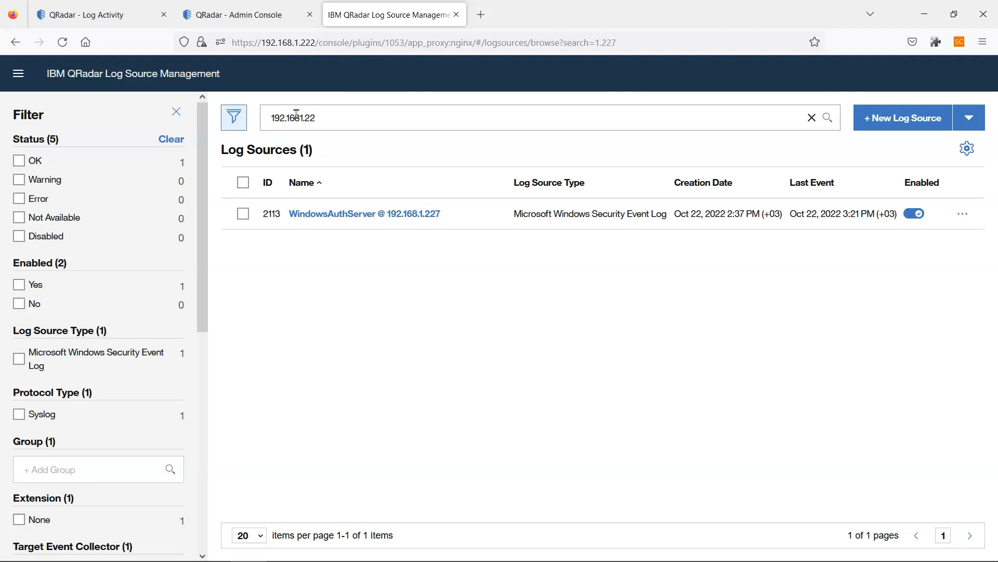
click(406, 125)
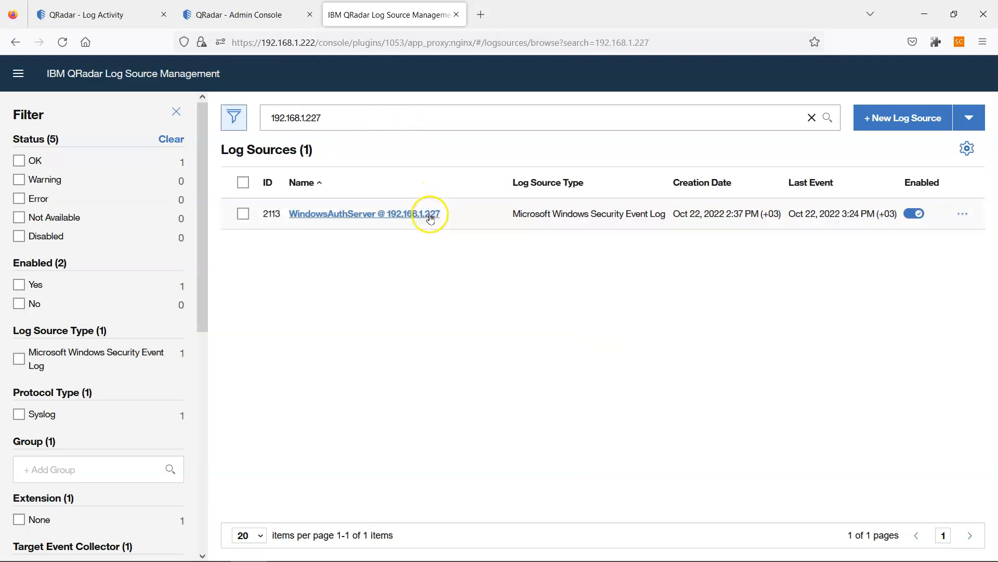
- Delete the WindowsAuthServer @ 192.168.1.227 log source and close the result
click(964, 214)
click(899, 306)
click(558, 352)
click(592, 350)
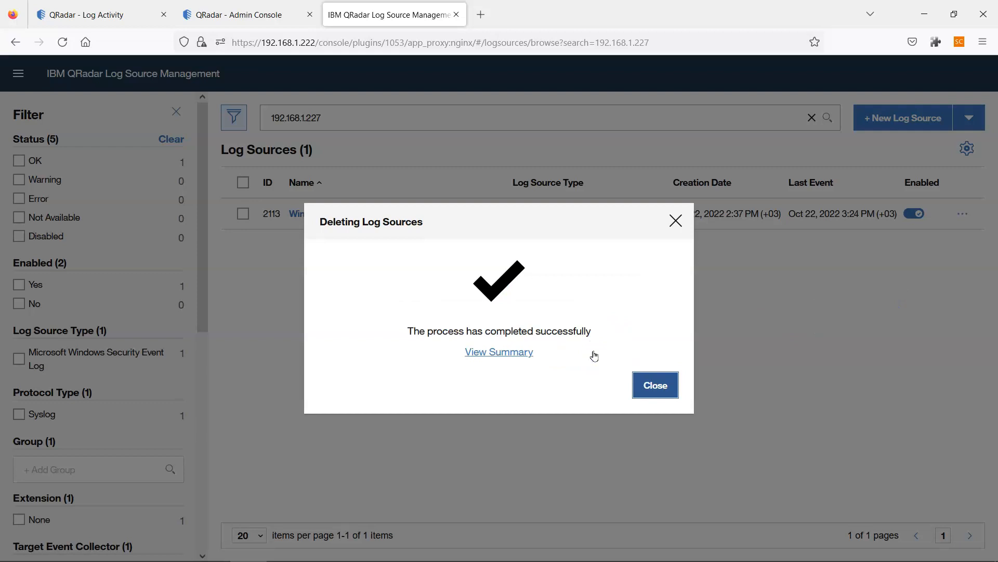
click(647, 395)
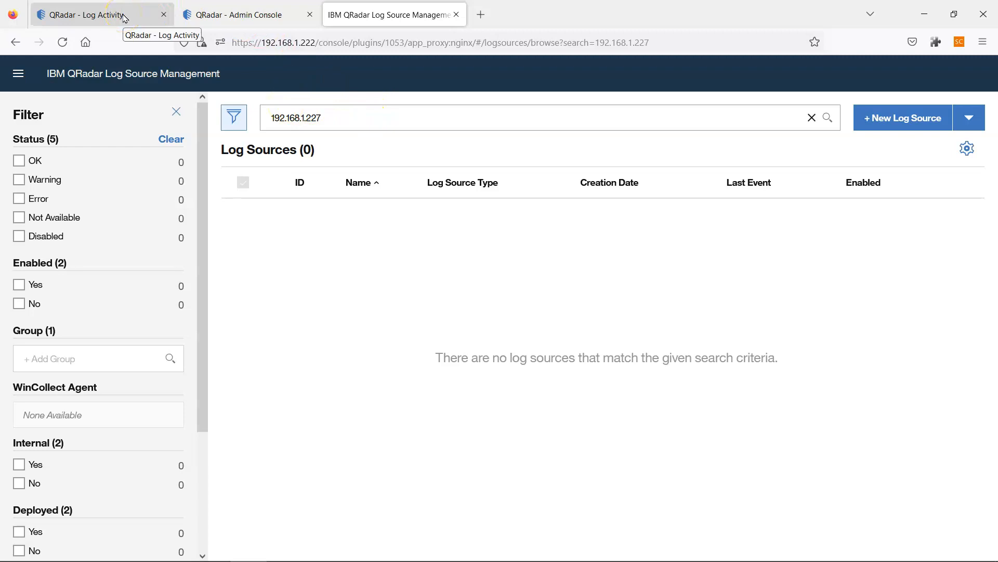
- Return to the remote Windows session and bring up the WinCollect folder
mouse_move(332, 551)
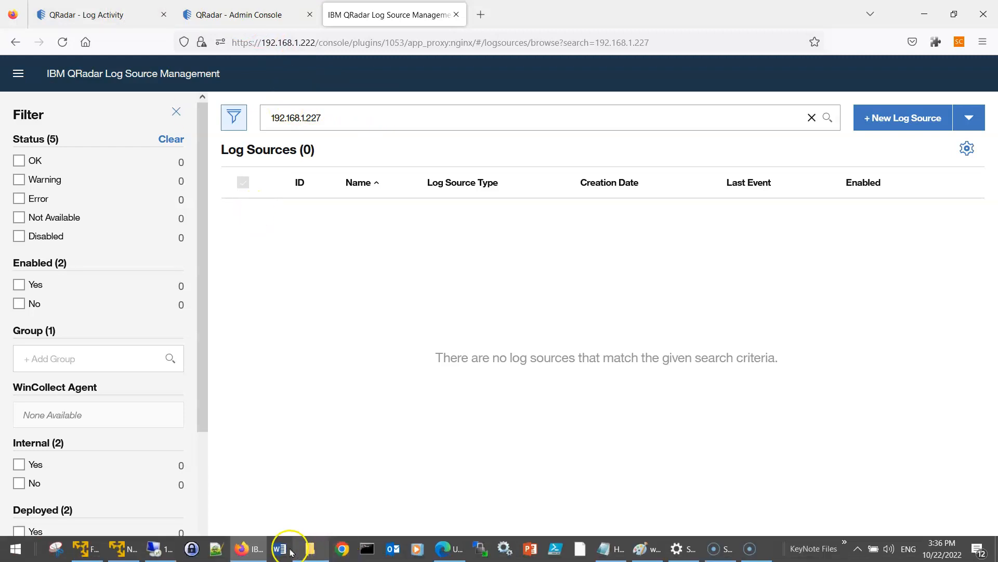
click(169, 548)
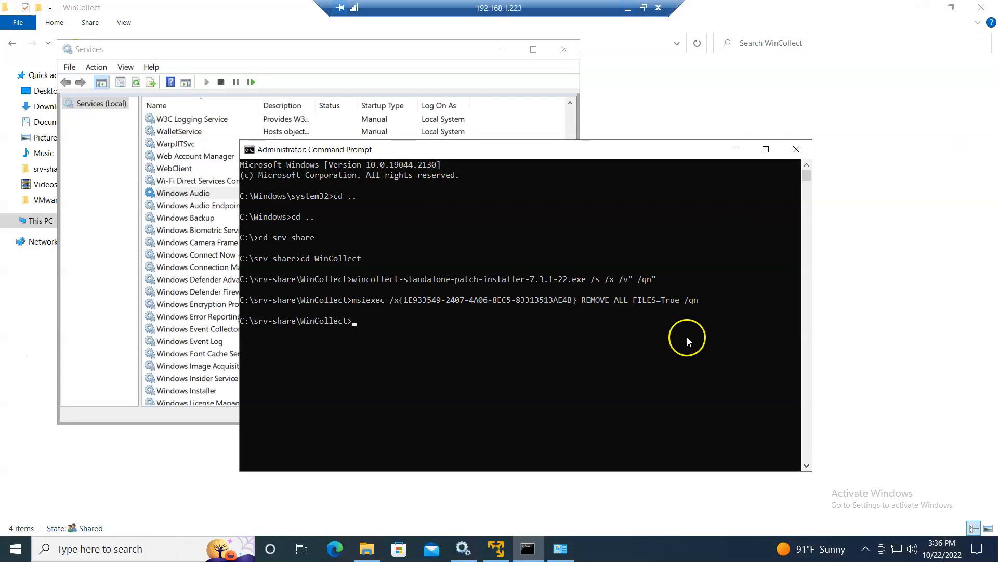
click(143, 61)
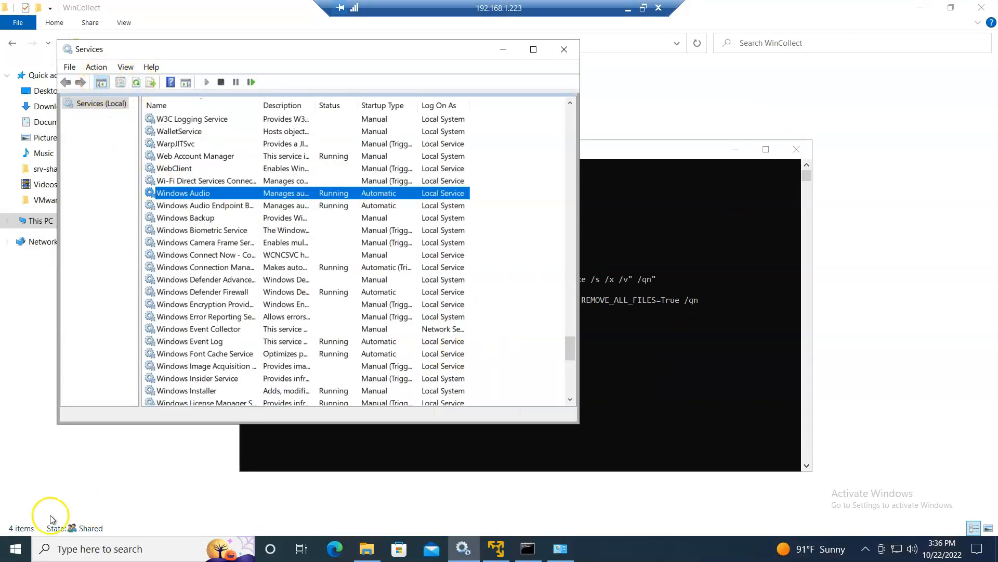
click(15, 549)
text(w)
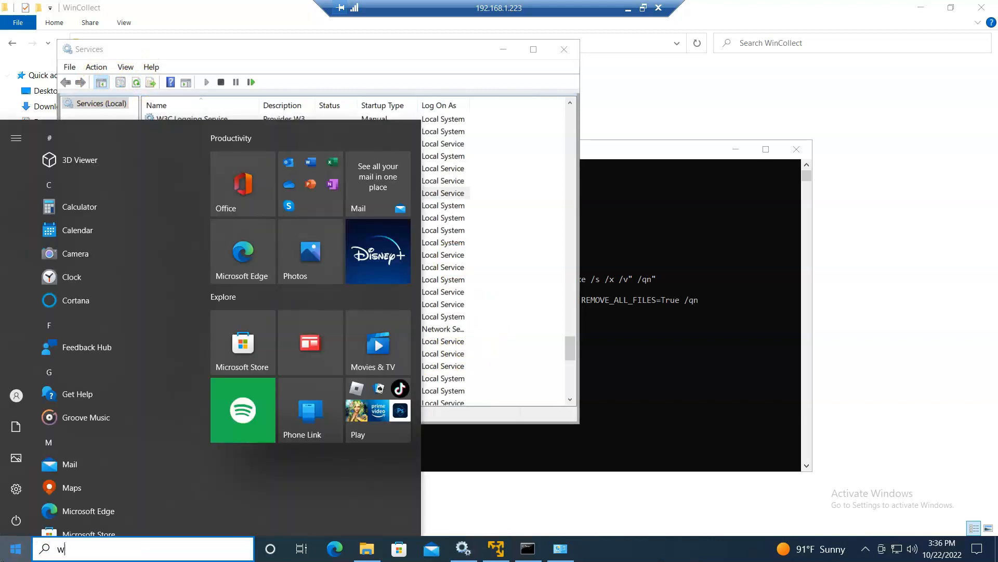
text(inc)
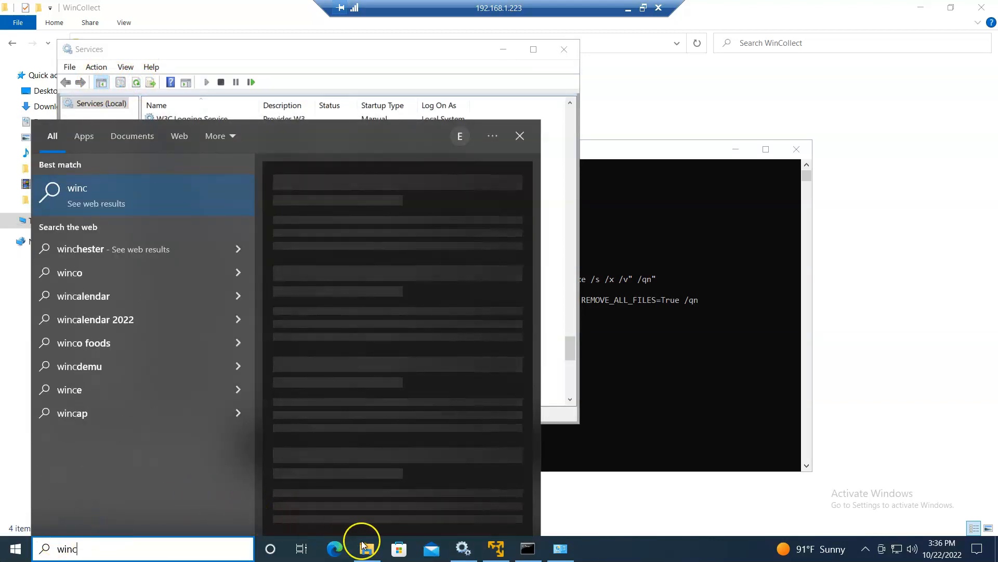
click(369, 552)
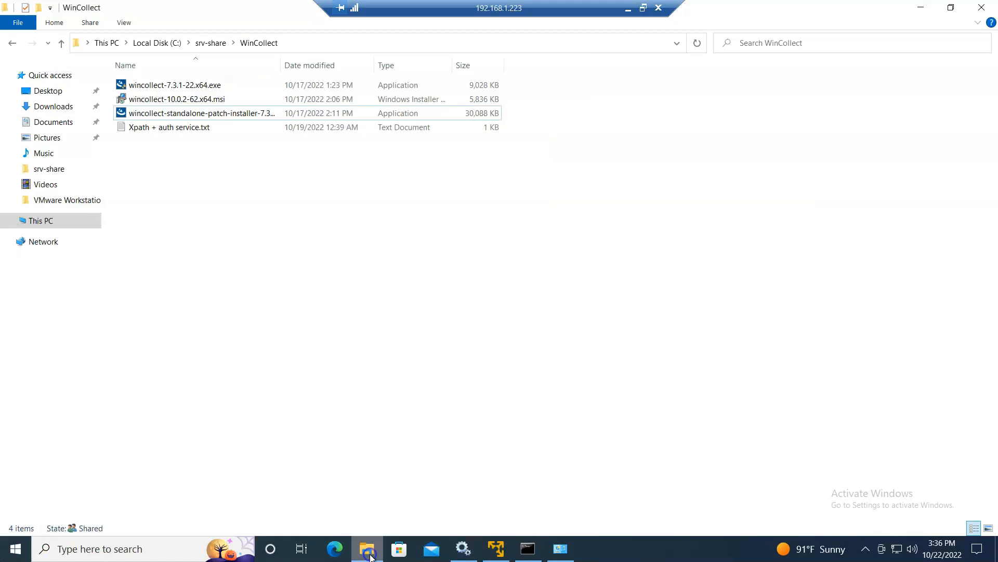
- Run wincollect-7.3.1-22.x64.exe as administrator and approve the UAC prompt
double_click(176, 85)
right_click(177, 86)
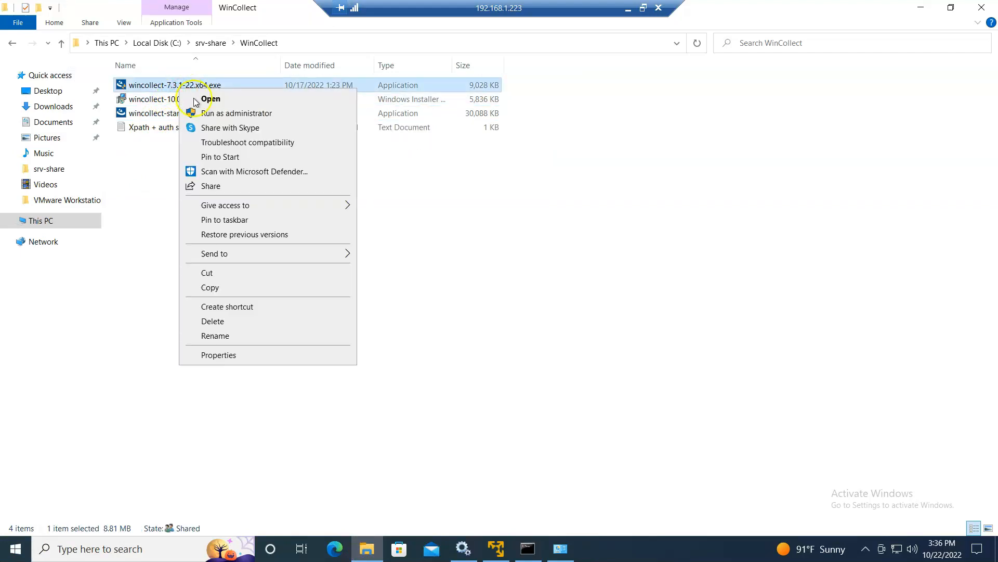
click(216, 118)
click(428, 364)
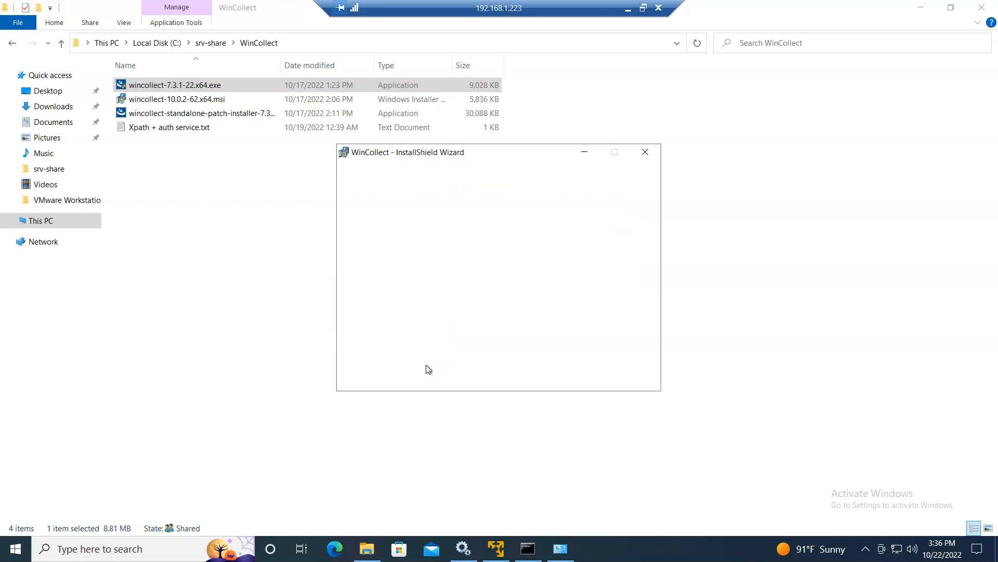
- Accept the licence and keep the default customer info, install folder and setup type
click(574, 379)
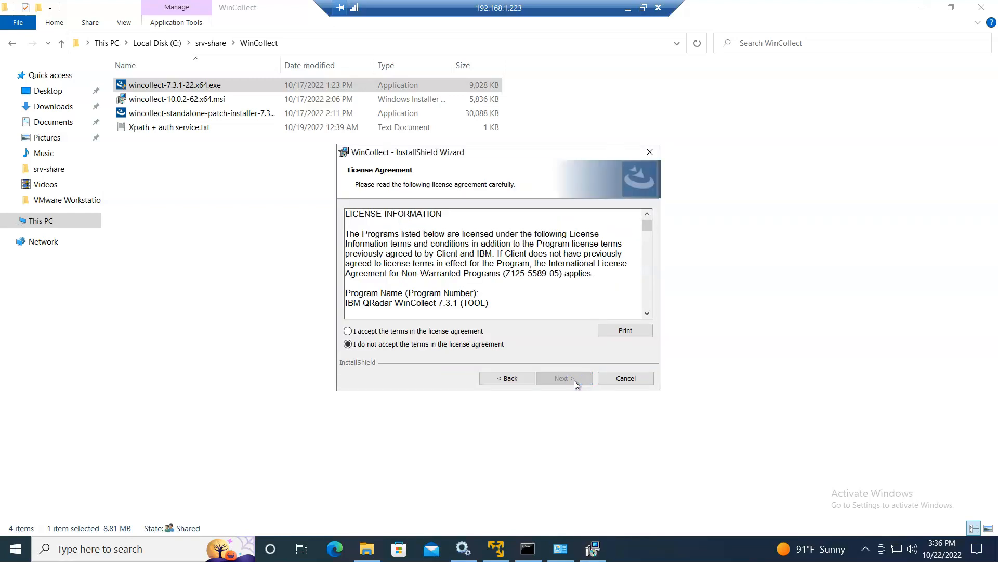
click(407, 330)
click(575, 379)
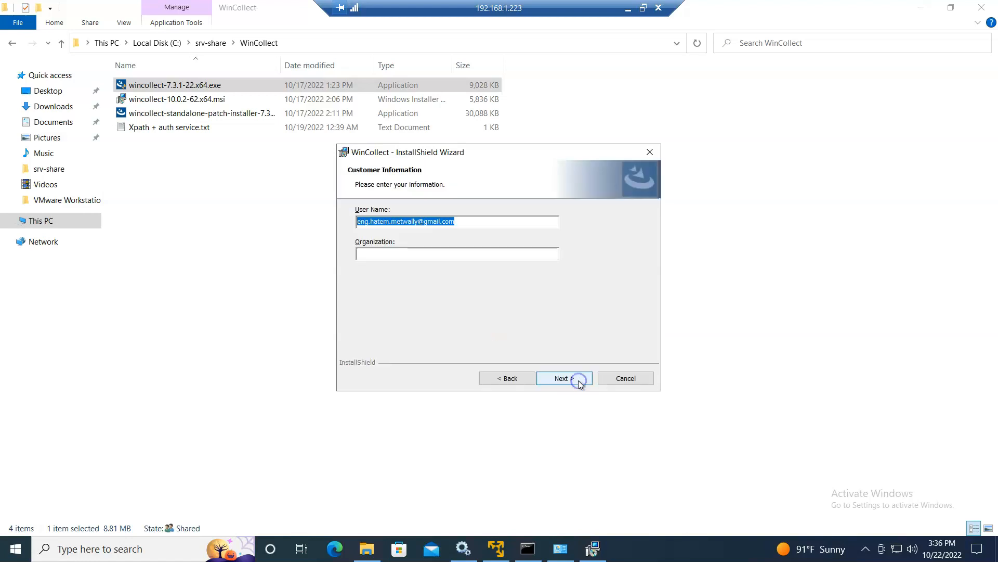
click(566, 378)
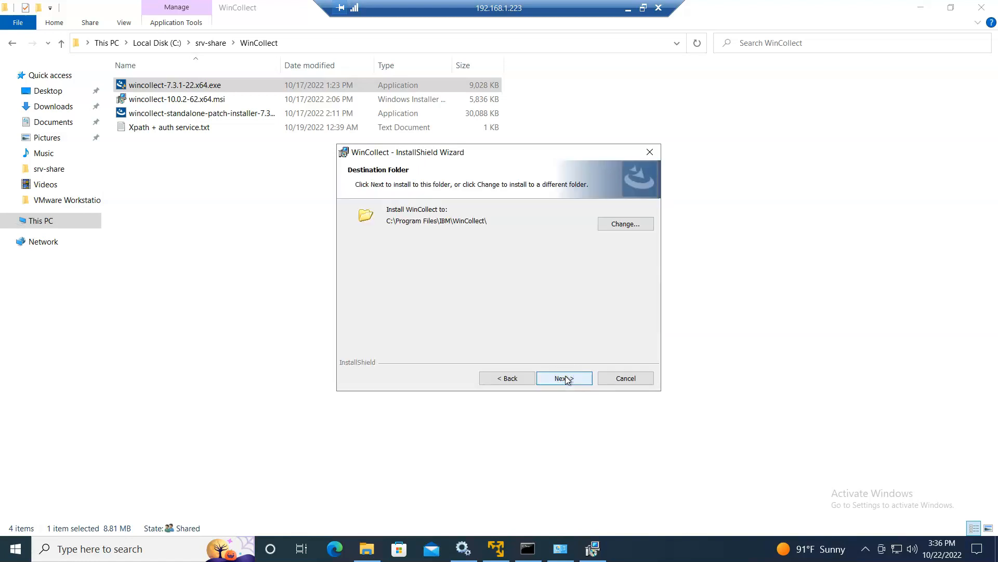
click(566, 378)
click(566, 378)
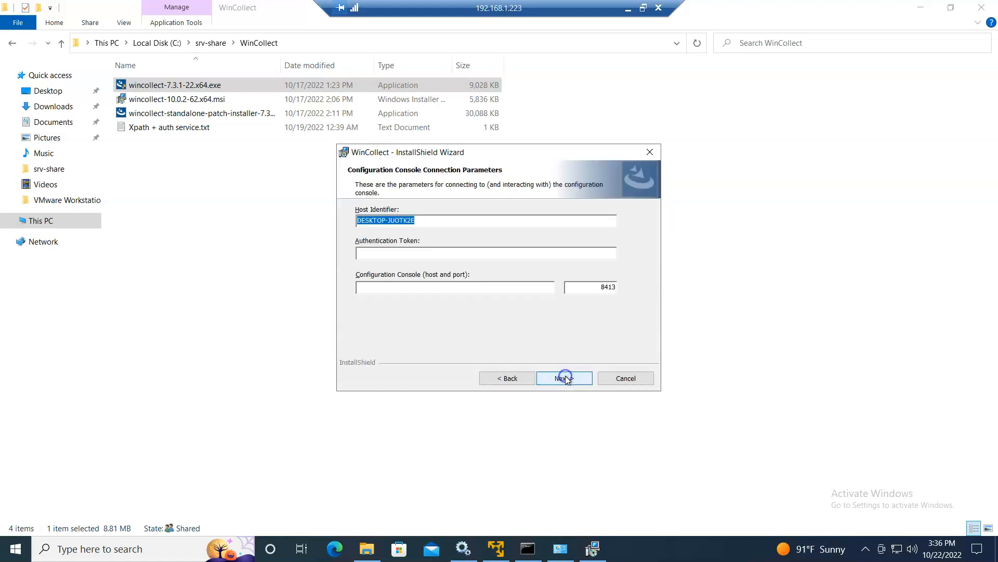
- Set host identifier DESKTOP-JUOTK2E-Managed and paste the authentication token from the local notes
drag(415, 220, 294, 219)
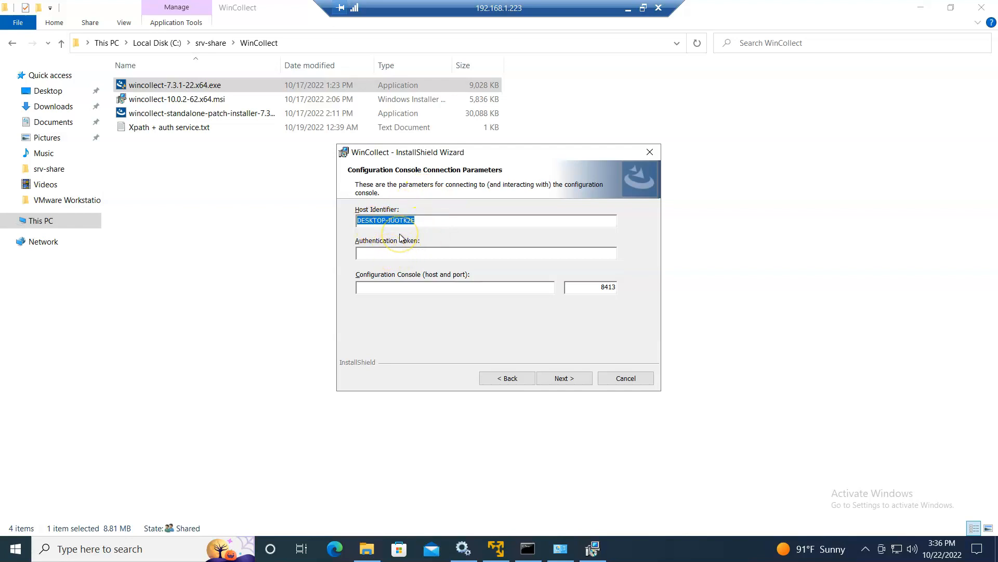
key(Right)
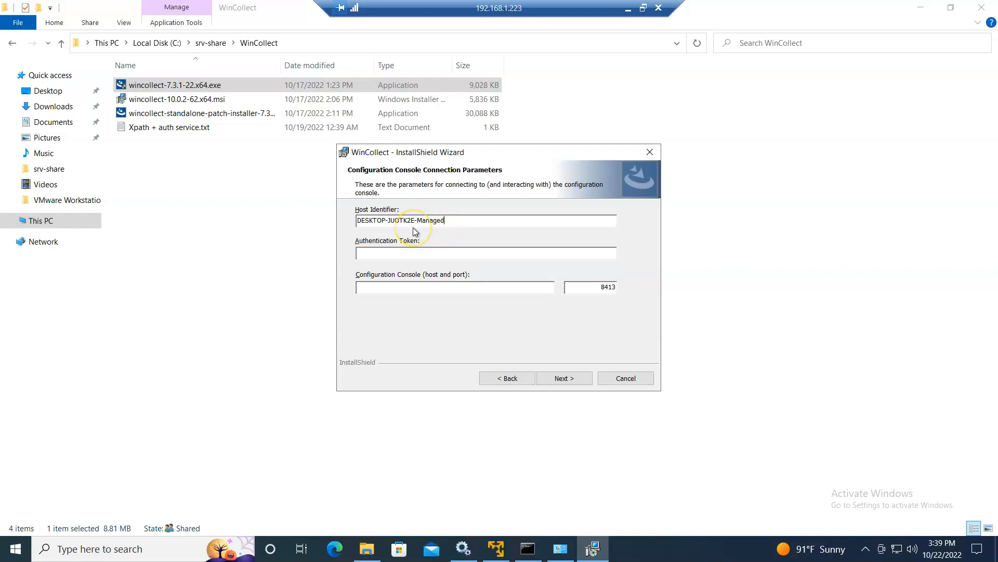
drag(413, 221, 345, 209)
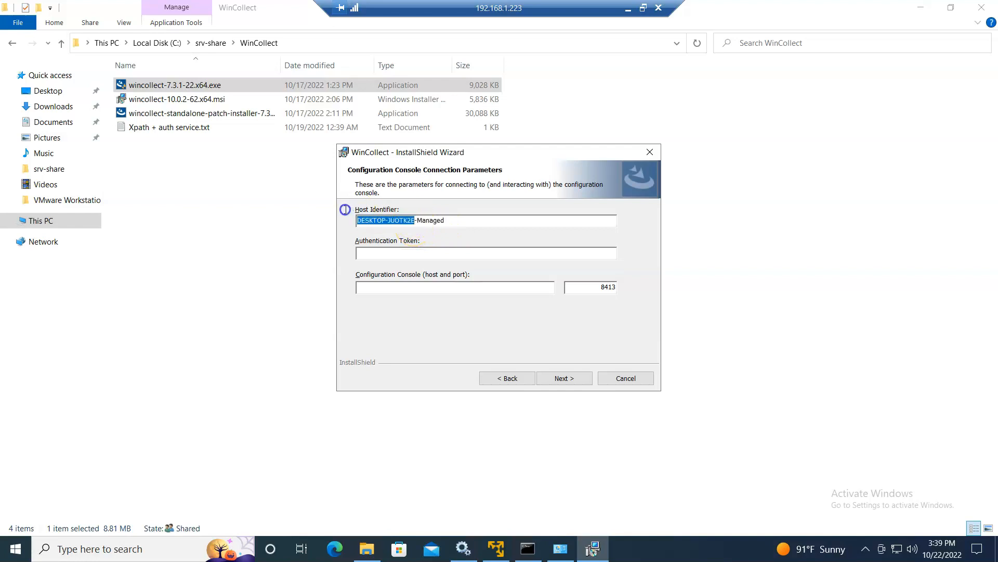
drag(445, 221, 268, 216)
click(370, 253)
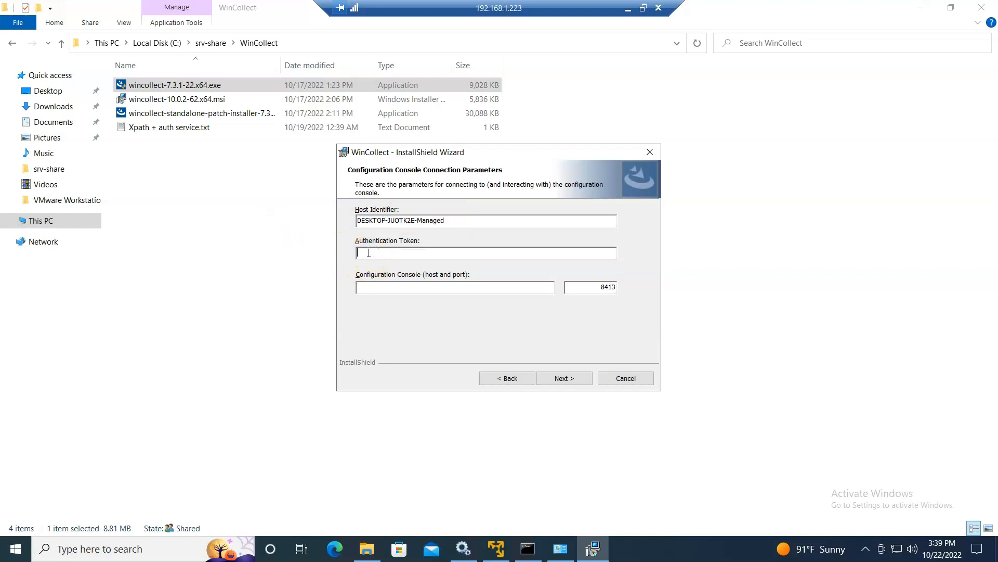
click(629, 8)
drag(638, 192, 264, 192)
key(ctrl+c)
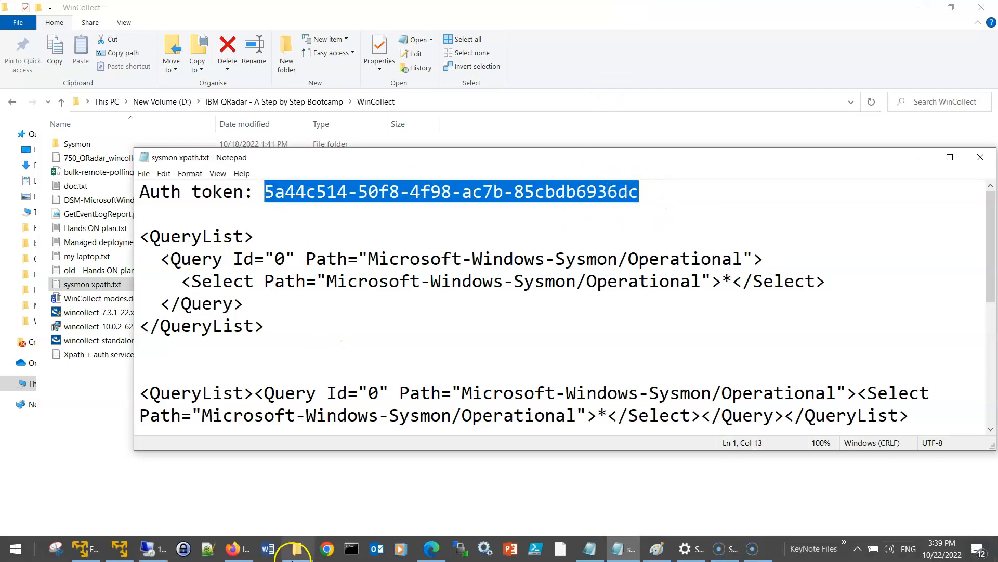
click(207, 549)
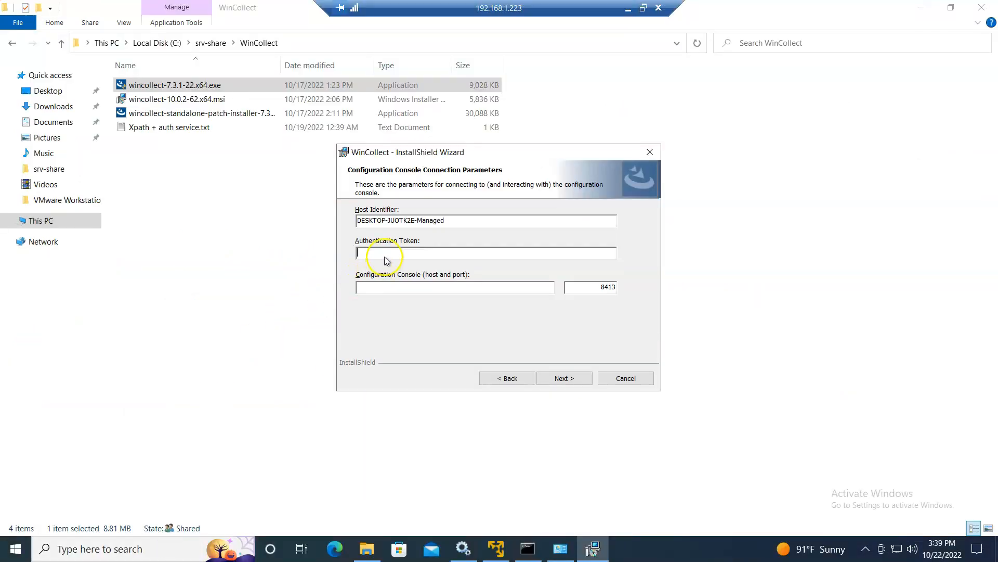
key(ctrl+v)
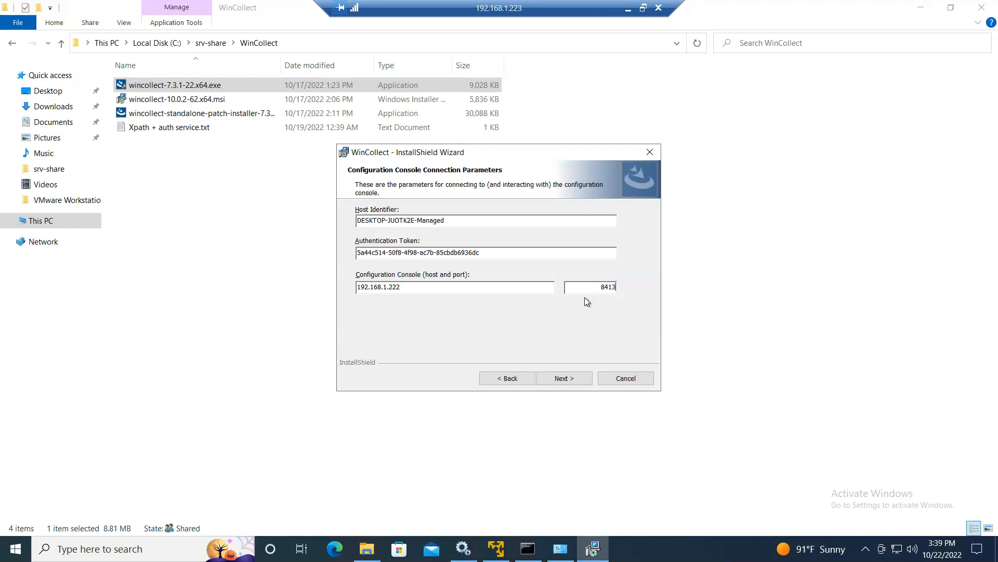
- Enable automatic log source creation on the next wizard page
click(564, 378)
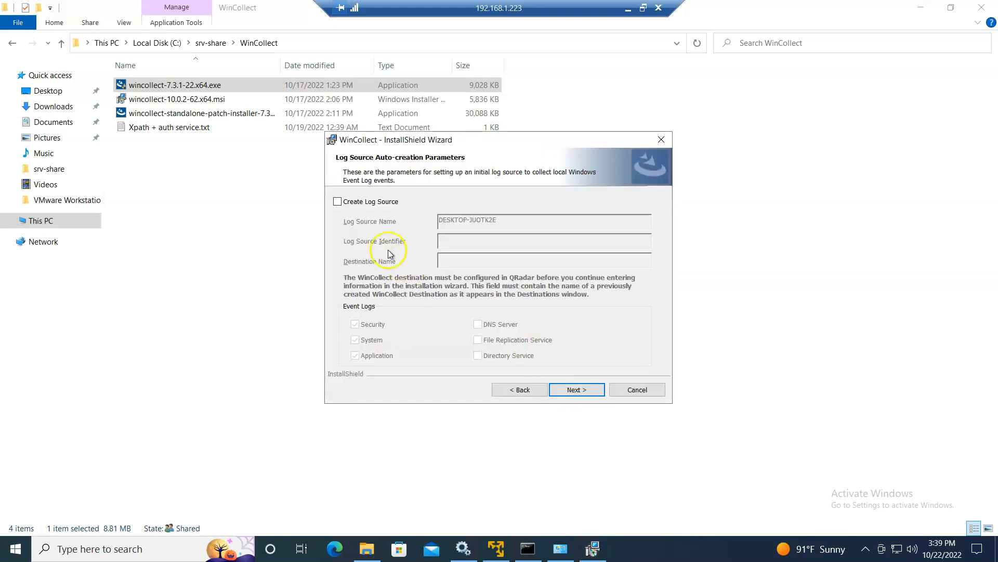
click(338, 202)
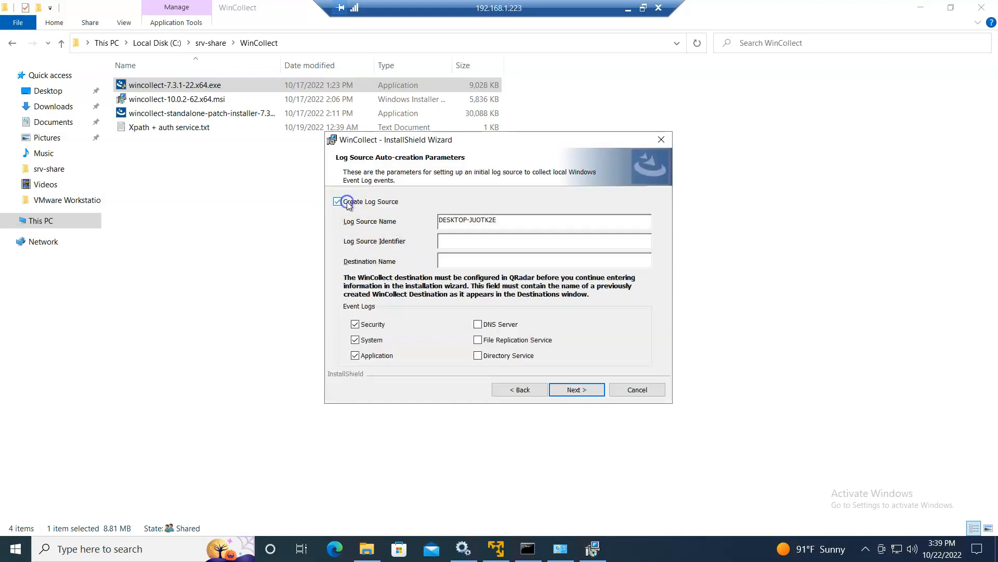
click(628, 10)
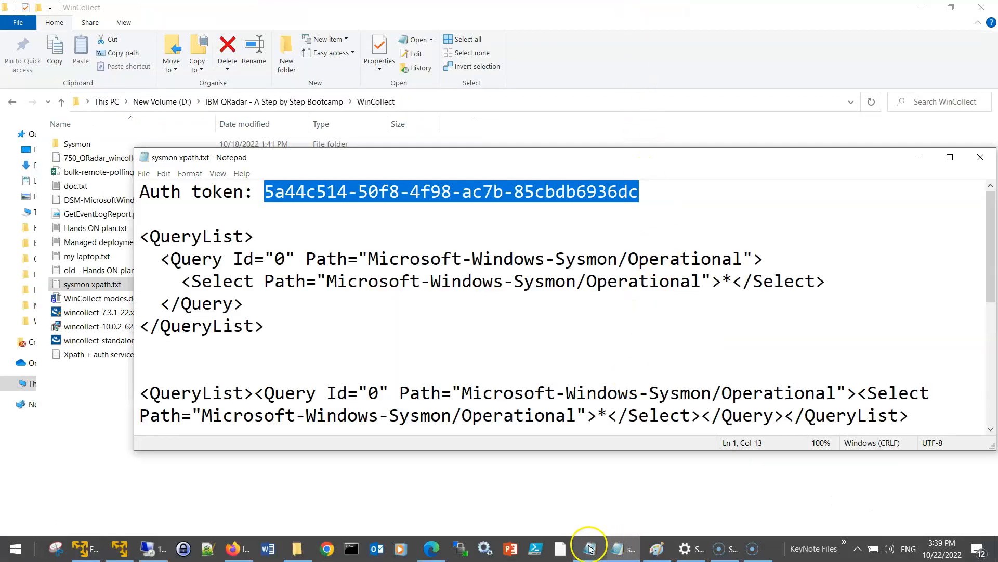
- Highlight the managed collection step, prerequisites and step 12's agent address in Hands ON plan.txt
click(587, 554)
scroll(501, 441, down, 1)
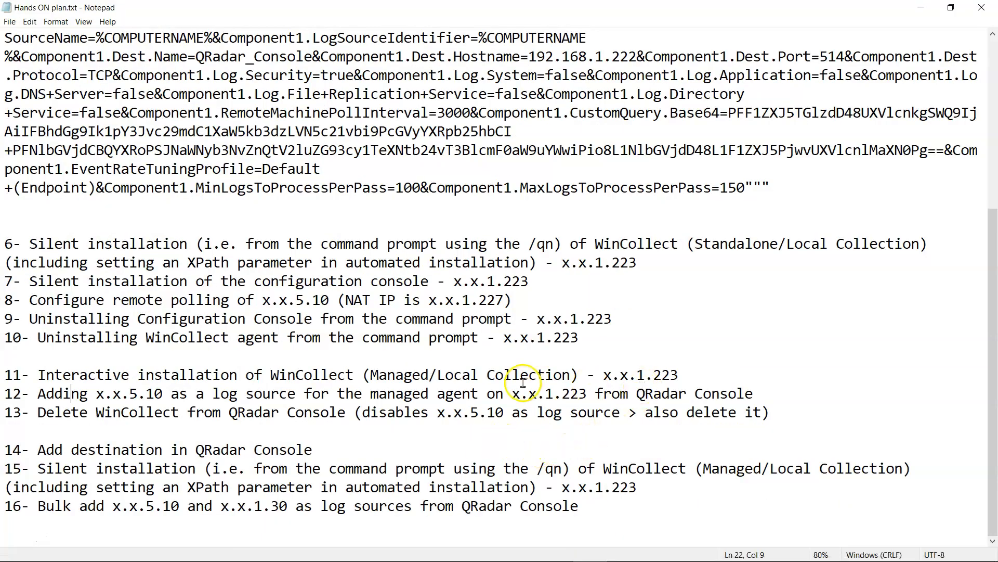
drag(680, 375, 458, 378)
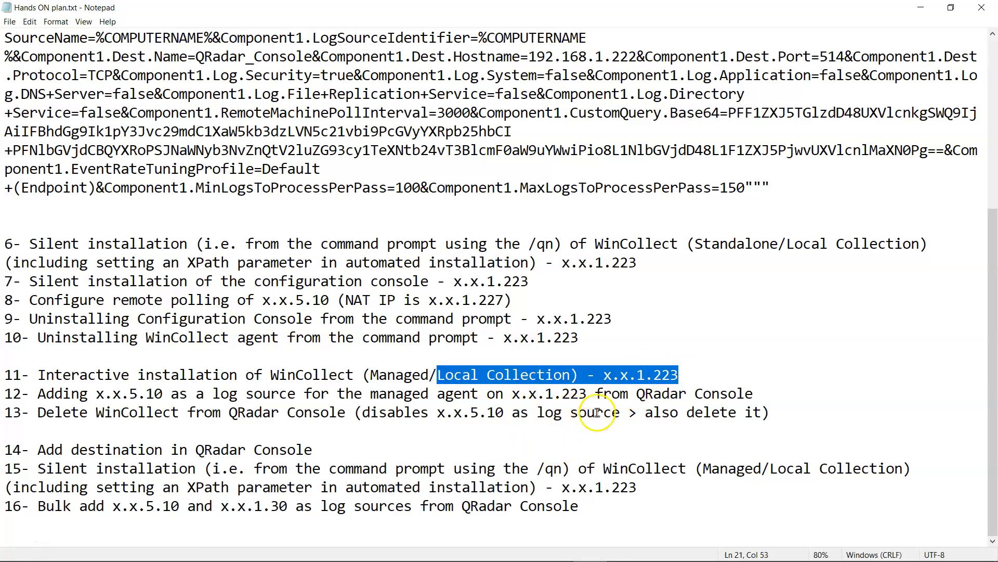
scroll(320, 259, up, 5)
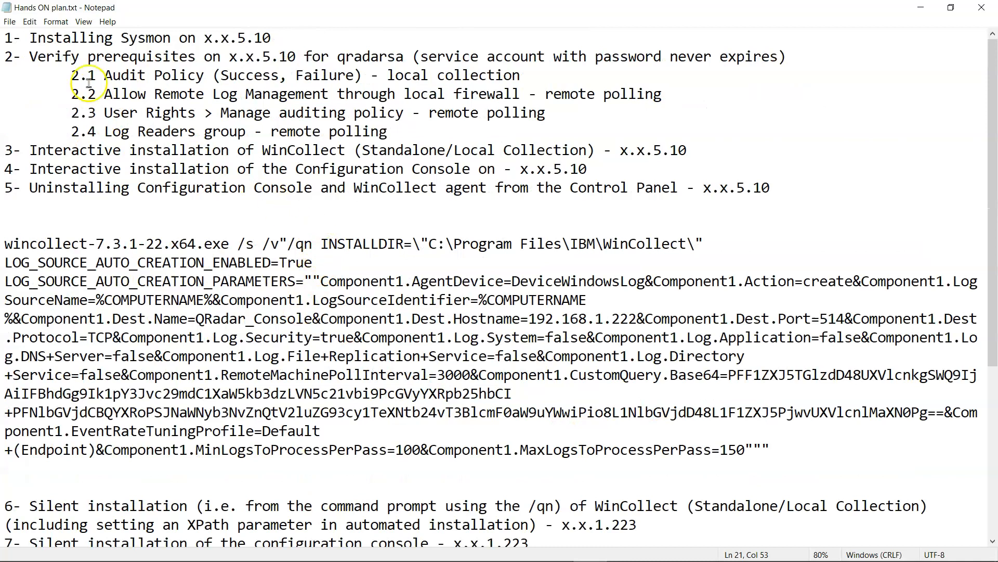
drag(5, 56, 435, 136)
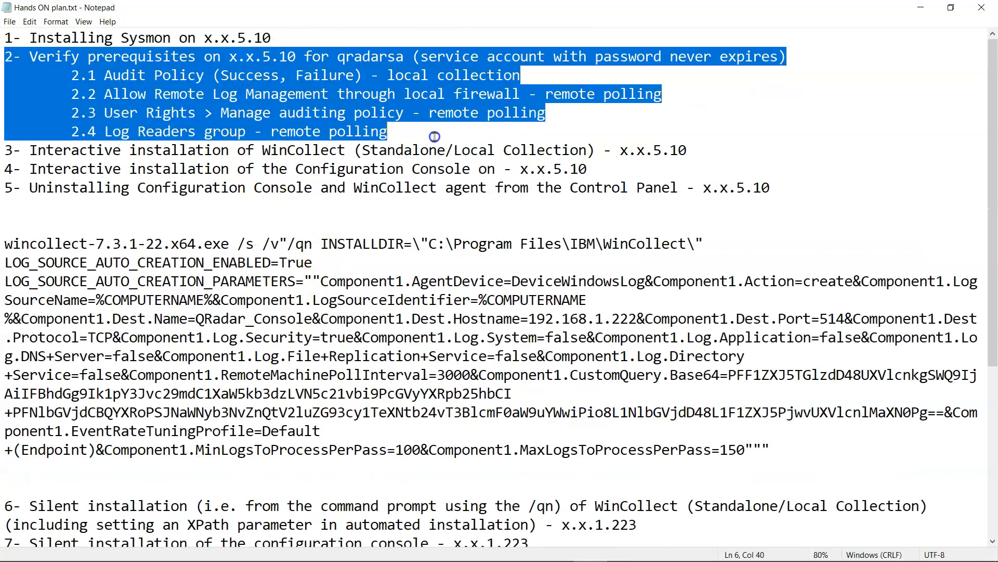
click(464, 125)
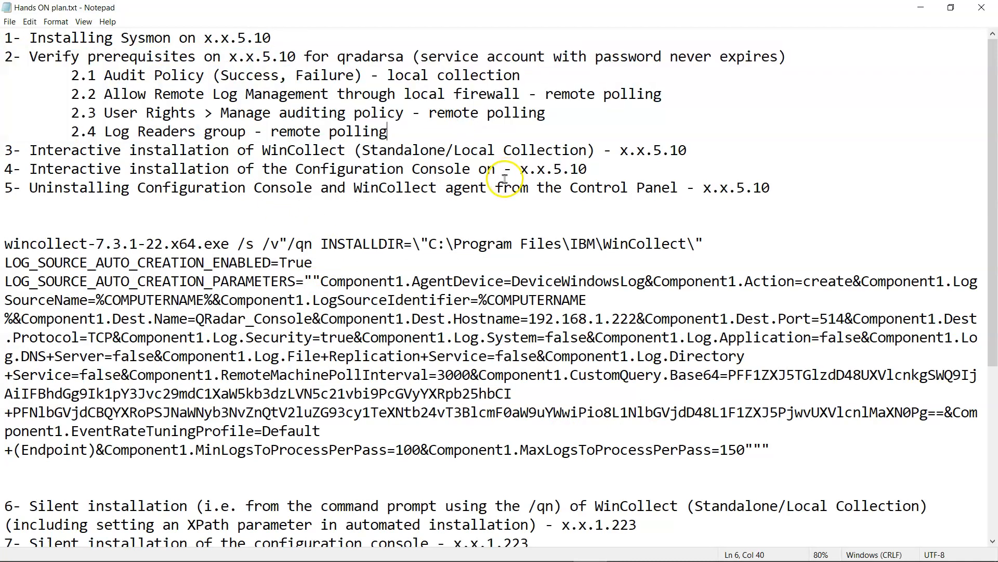
scroll(271, 55, down, 5)
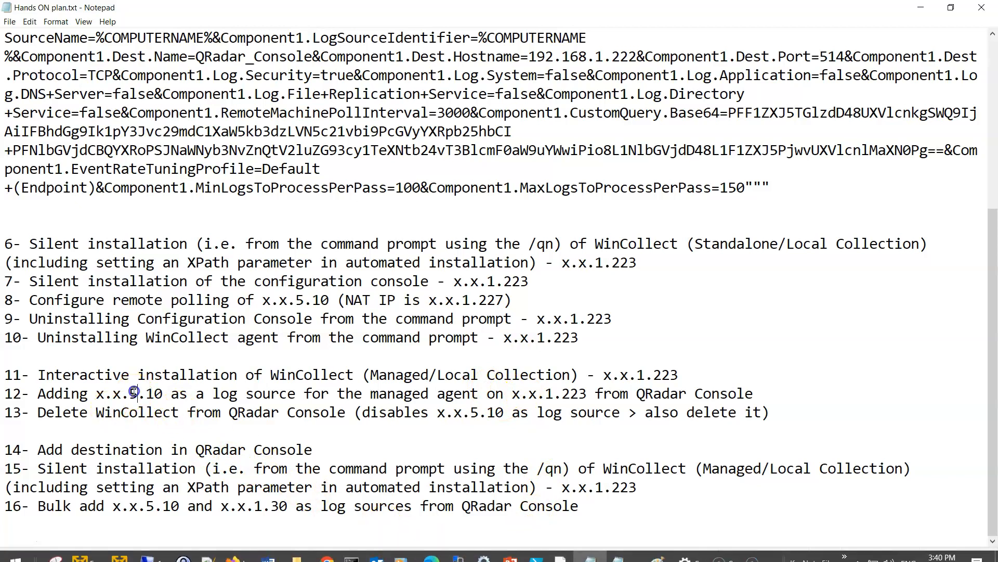
drag(586, 394, 496, 389)
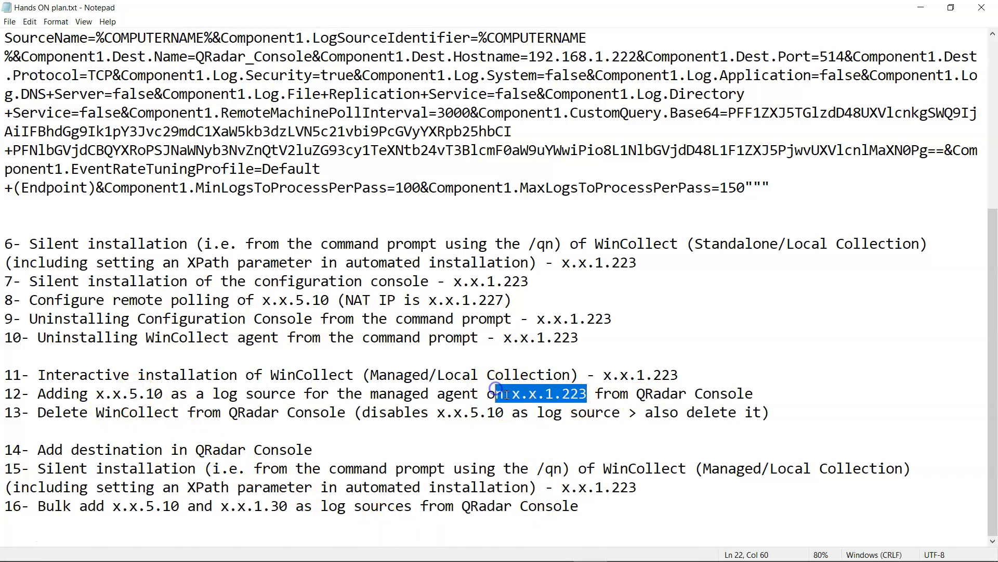
click(512, 413)
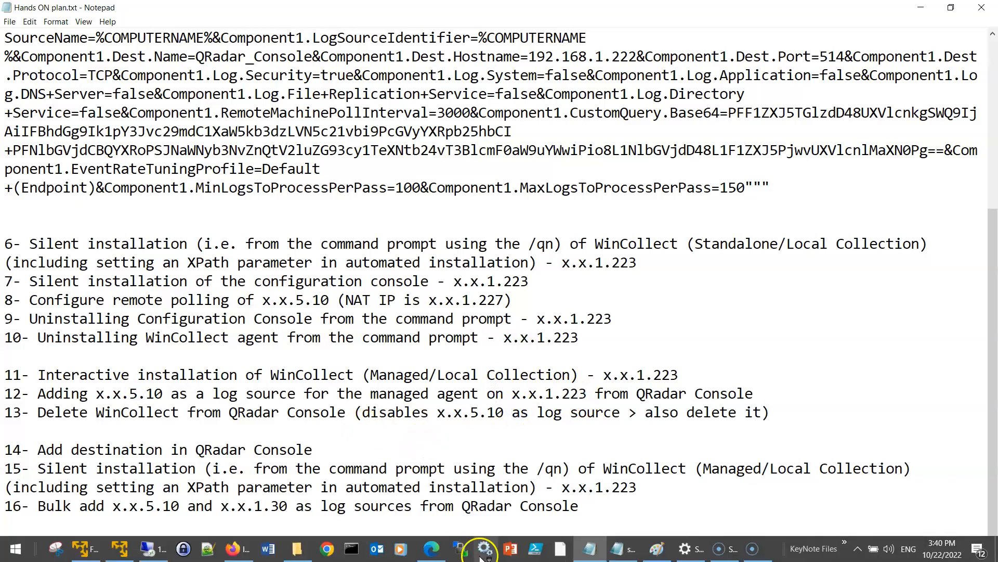
click(183, 548)
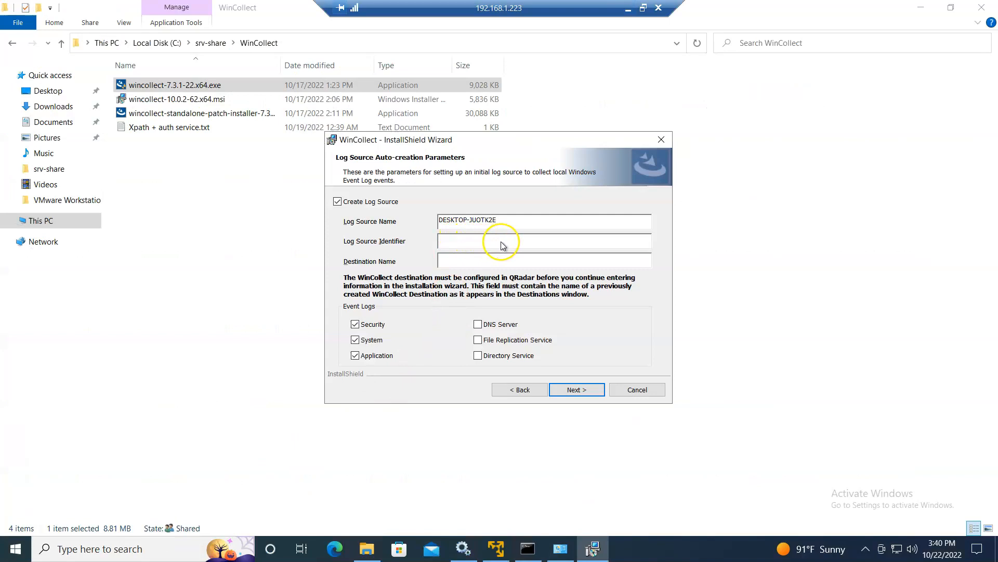
- Append '-Managed' to the log source name and paste that name as the identifier
click(522, 221)
text(-Managed)
click(552, 219)
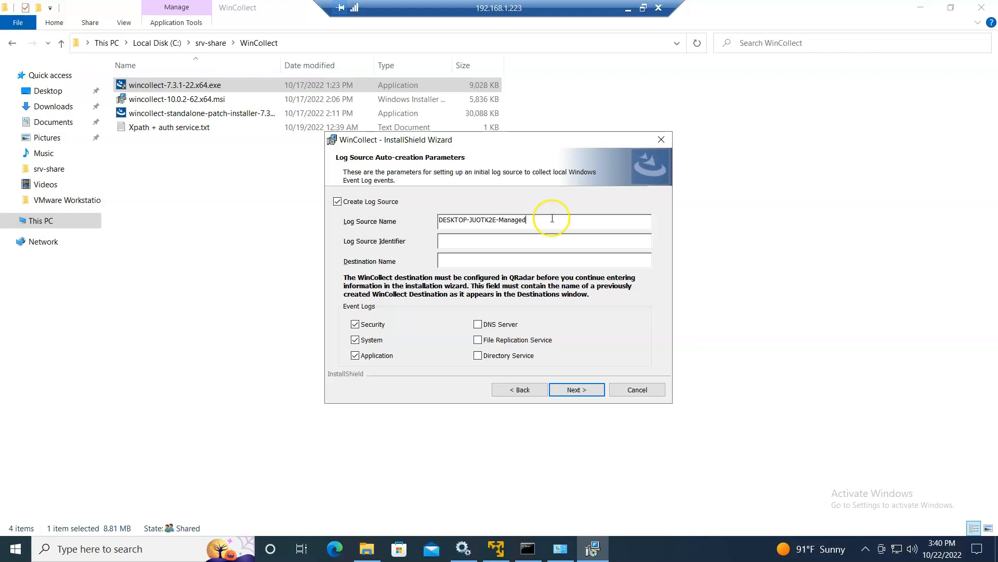
drag(533, 219, 410, 215)
key(ctrl+c)
click(486, 238)
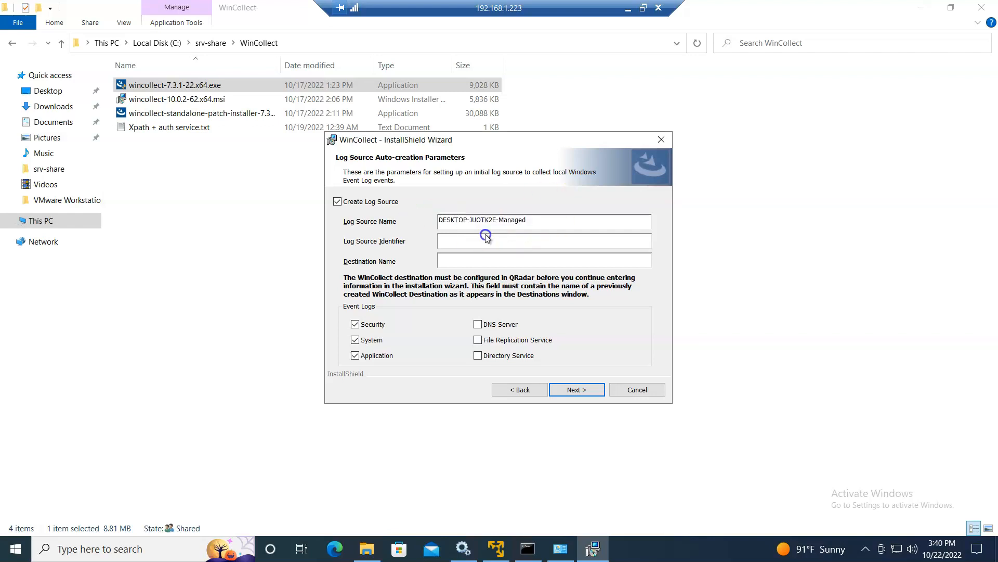
key(ctrl+v)
click(467, 259)
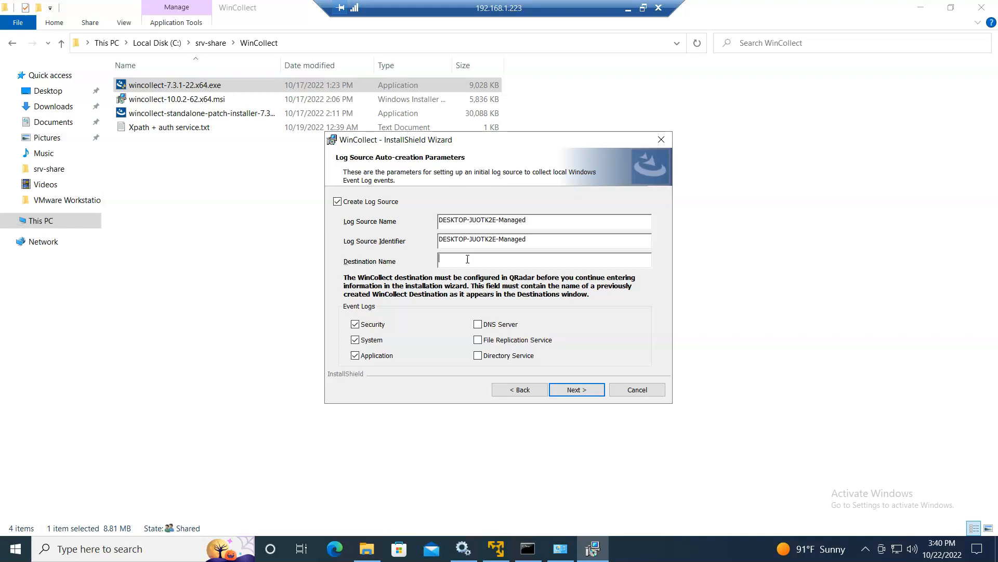
click(628, 8)
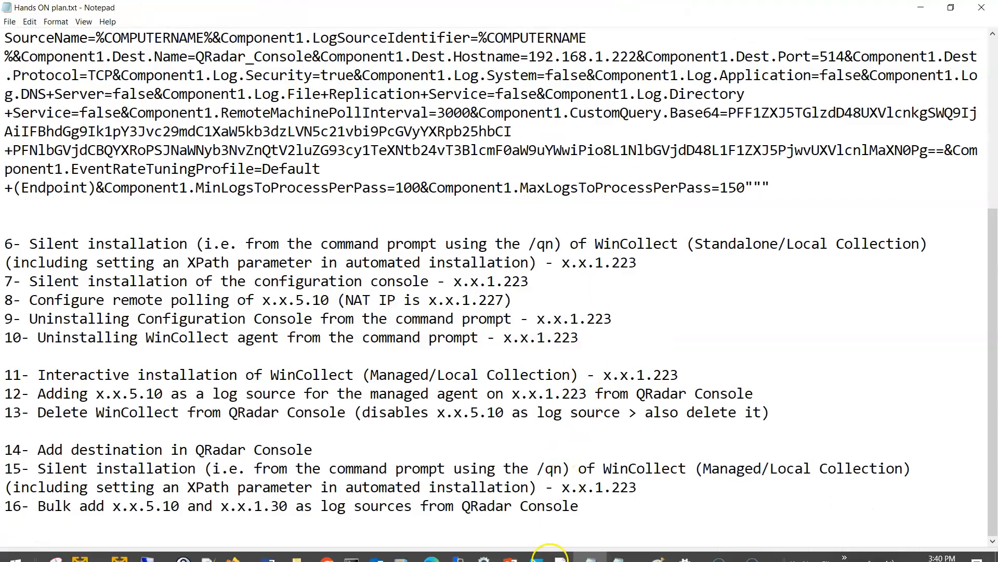
- Switch to the QRadar admin console and launch WinCollect from Data Sources
click(233, 548)
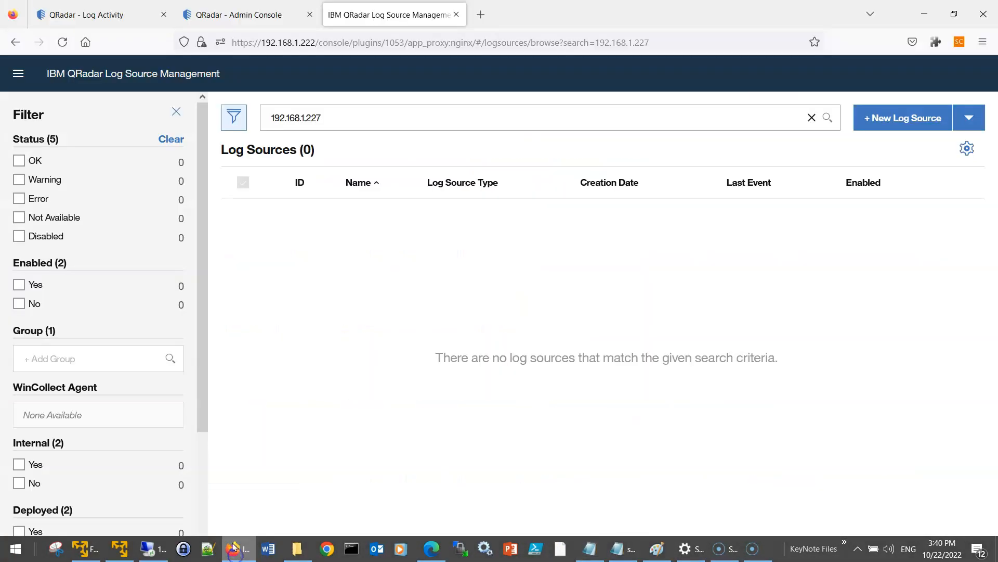
click(248, 23)
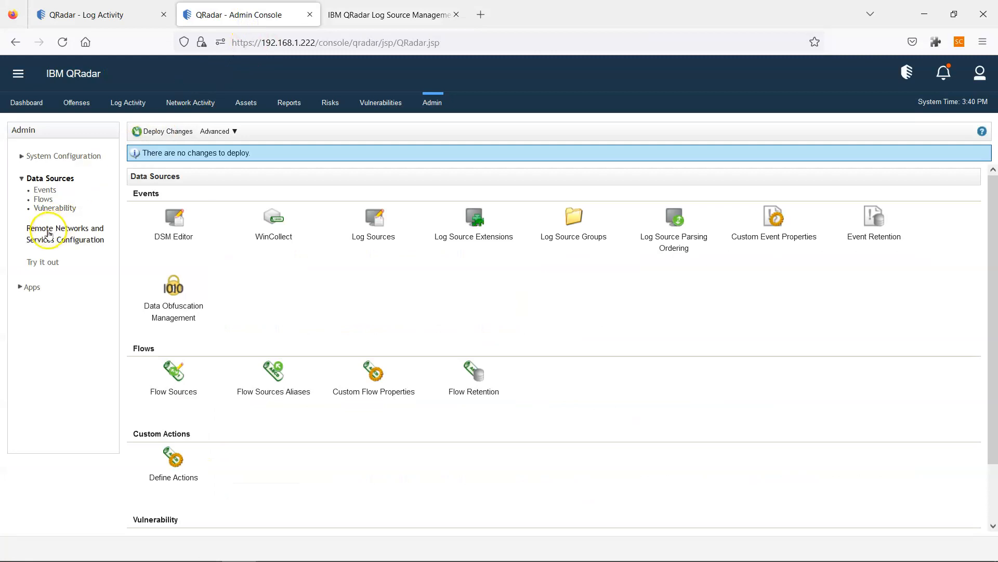
click(277, 227)
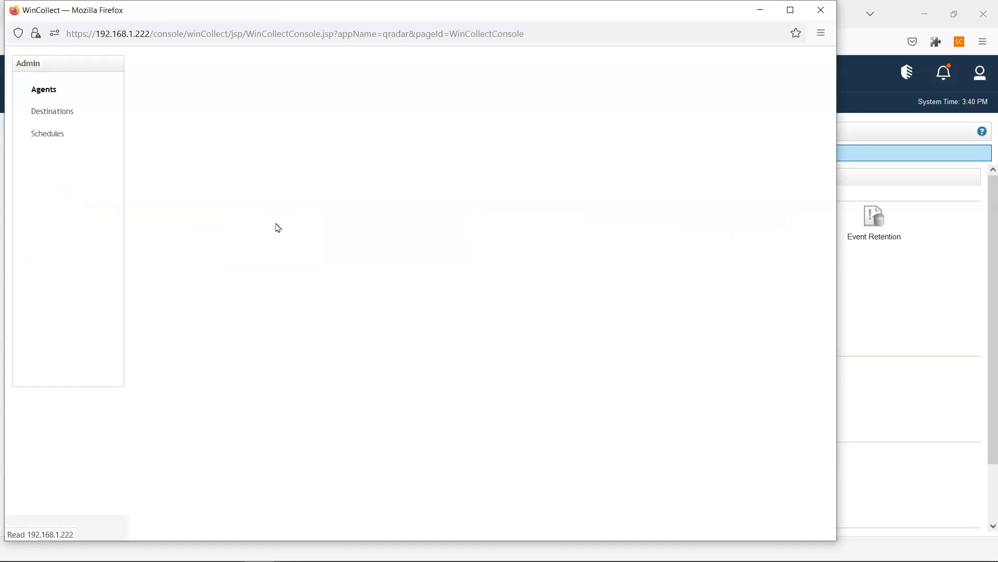
- Refresh the empty Agents list, then go to Destinations and begin adding one
click(68, 91)
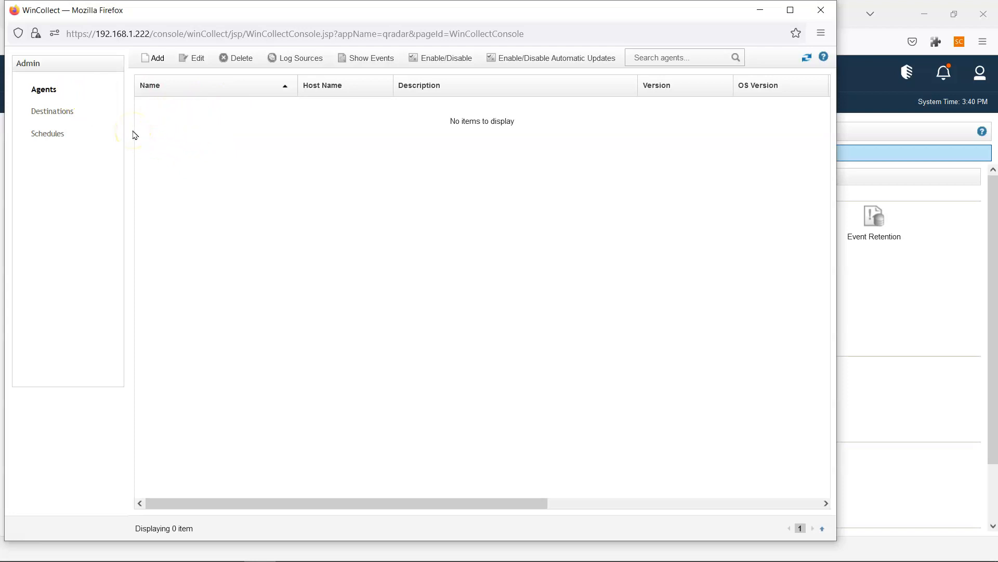
click(57, 111)
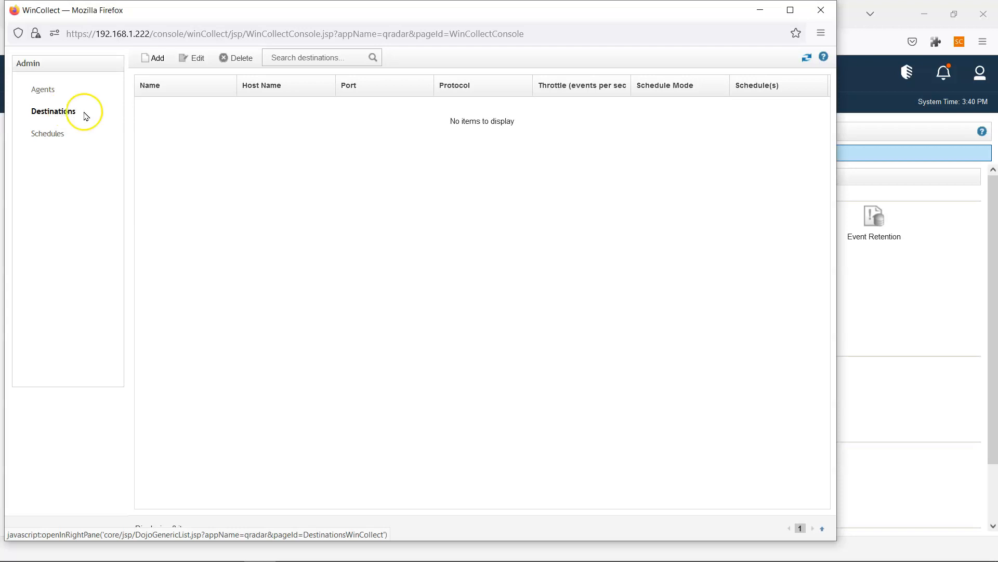
click(159, 65)
- Enter name 'local Destination', host 192.168.1.222, and set the protocol to TCP
click(441, 187)
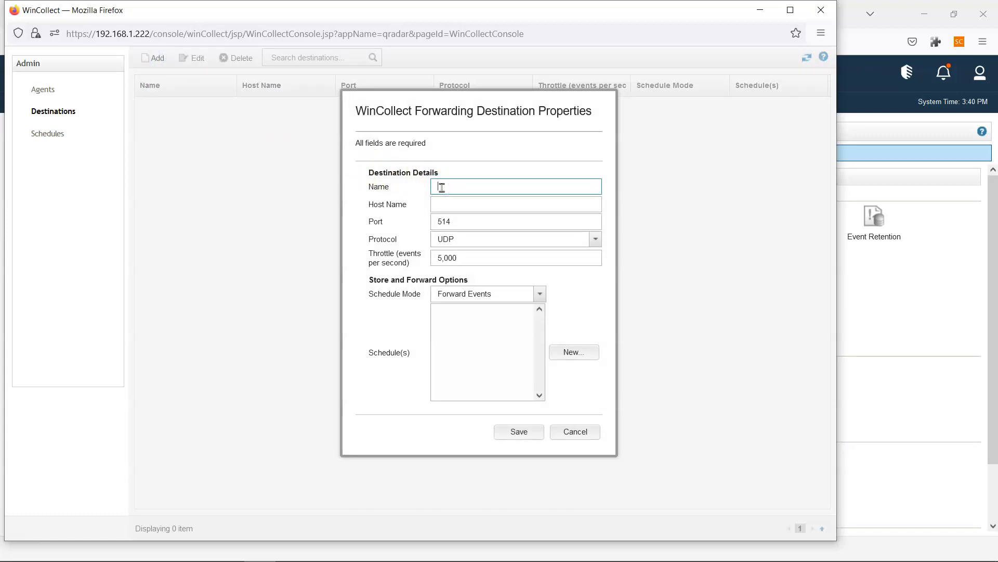
text(local Destination)
click(469, 201)
text(192.168.1.222)
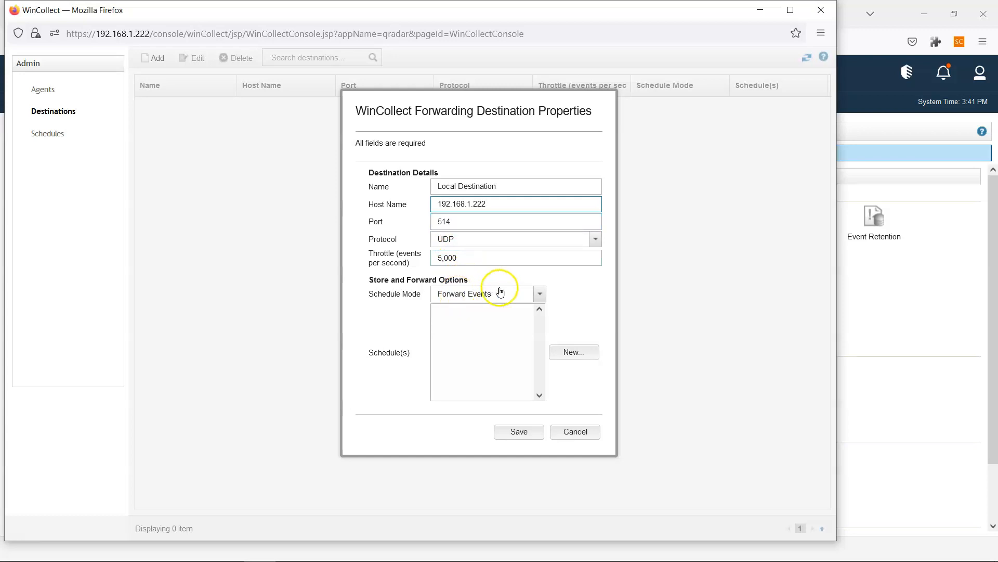
click(587, 242)
click(589, 241)
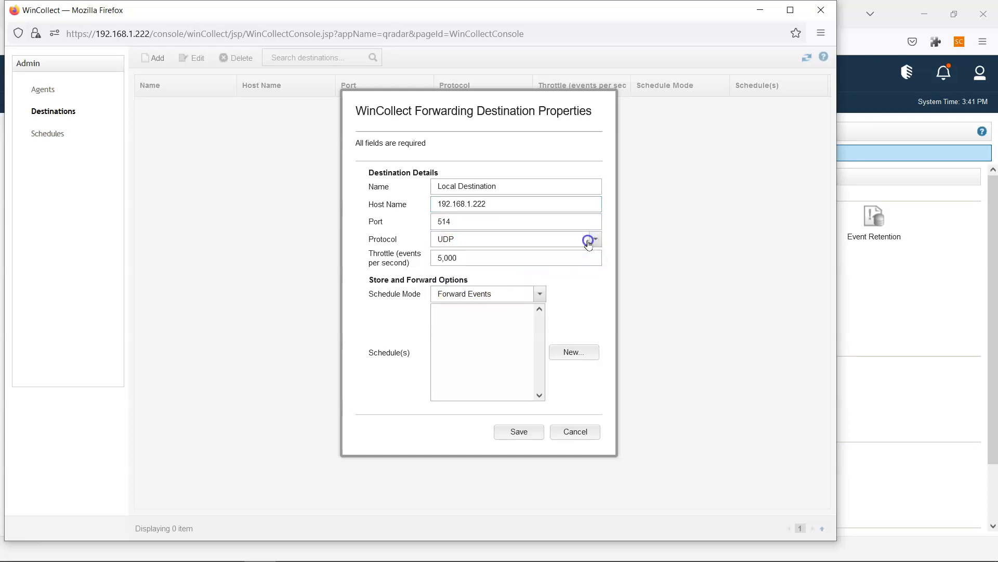
click(589, 240)
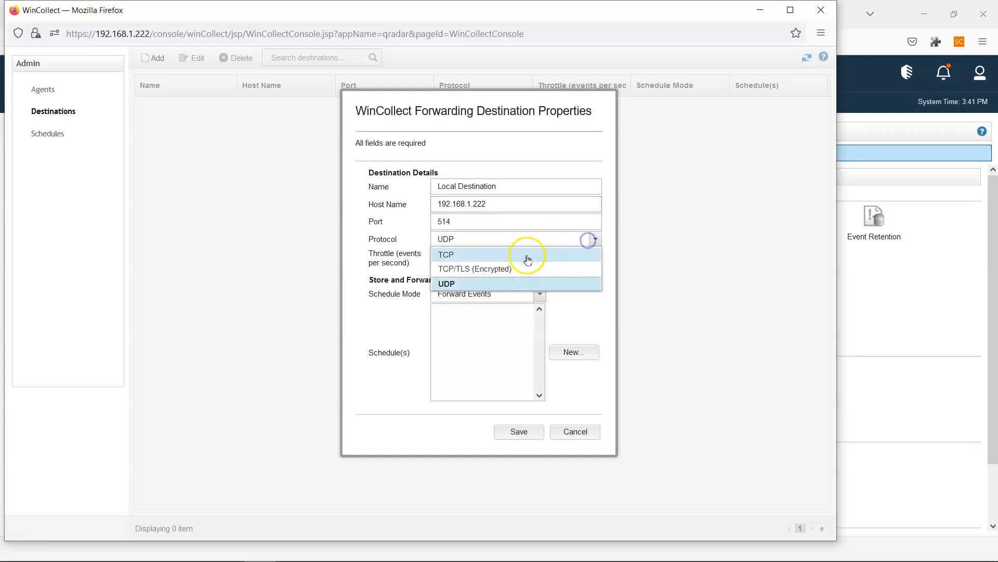
click(451, 255)
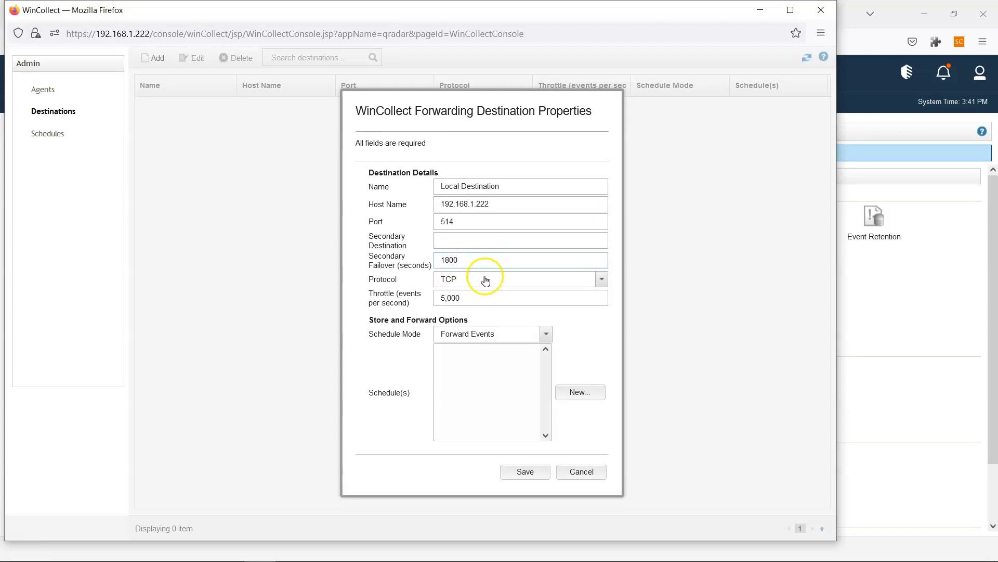
click(451, 240)
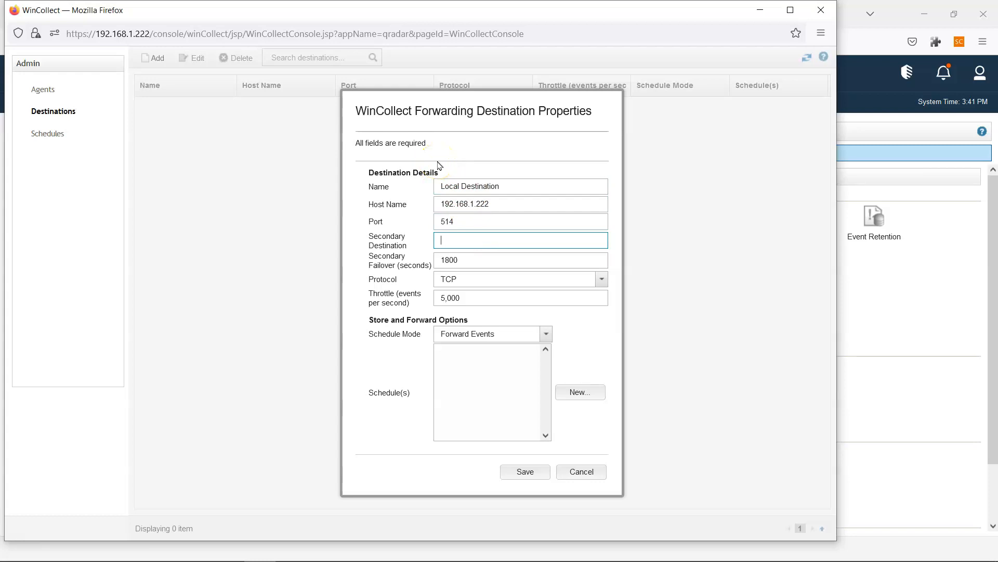
click(460, 261)
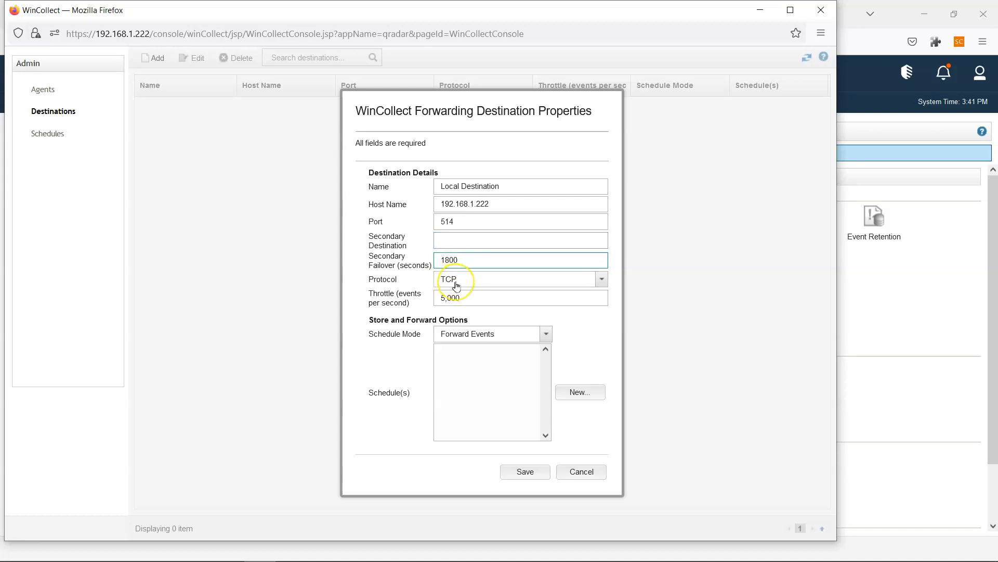
click(456, 286)
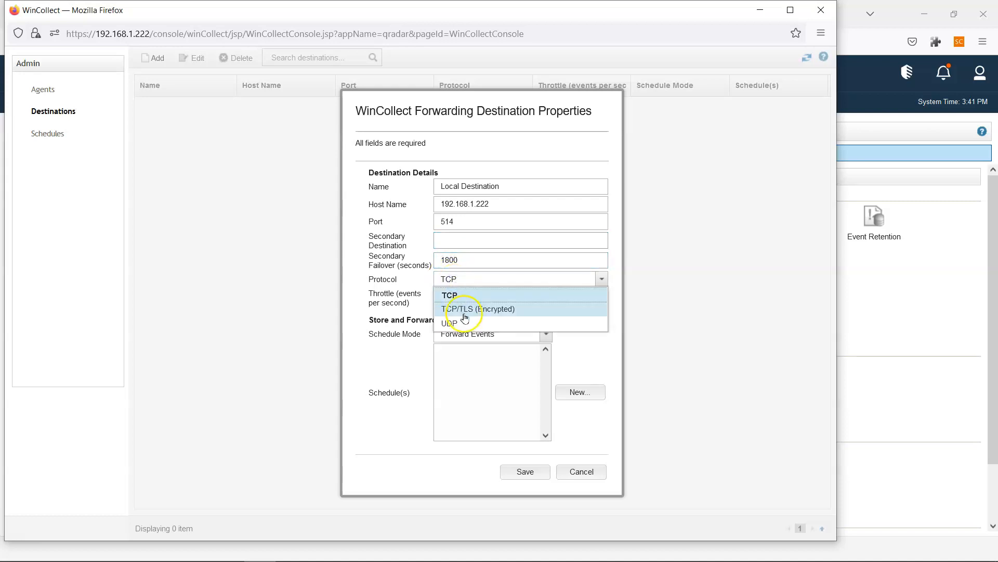
click(464, 310)
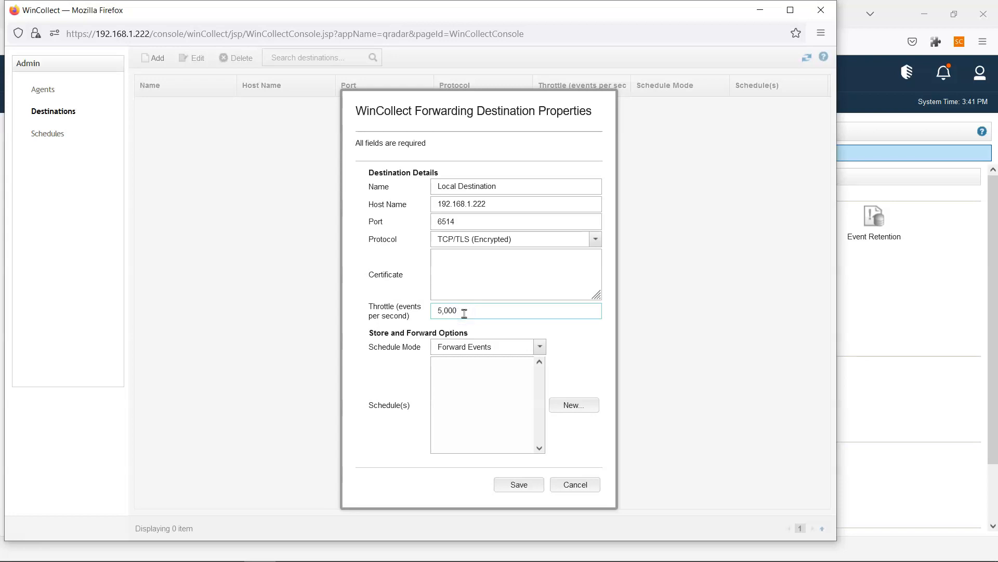
click(477, 242)
click(456, 259)
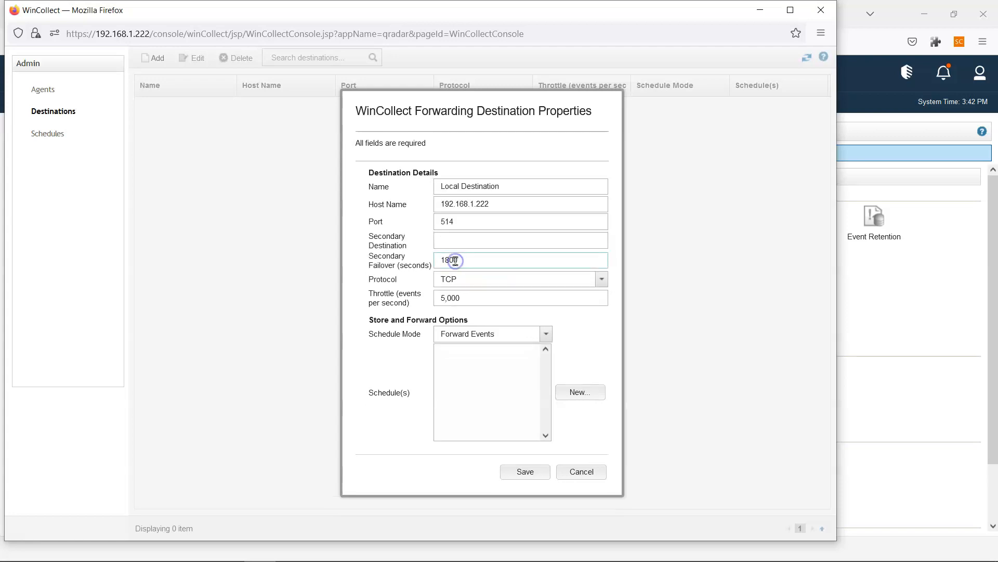
- Replace the space in the destination name with an underscore: Local_Destination
click(466, 243)
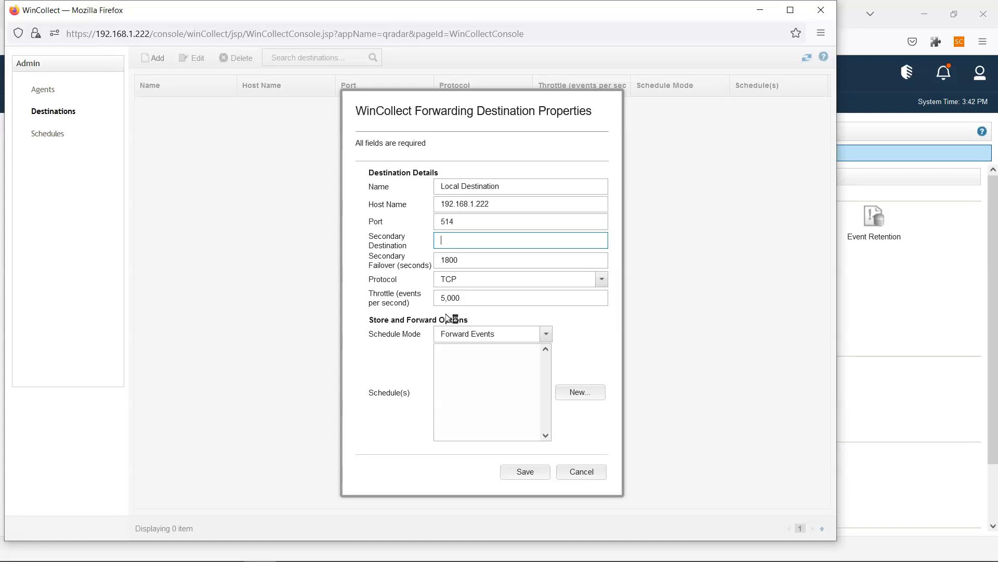
drag(499, 188, 401, 167)
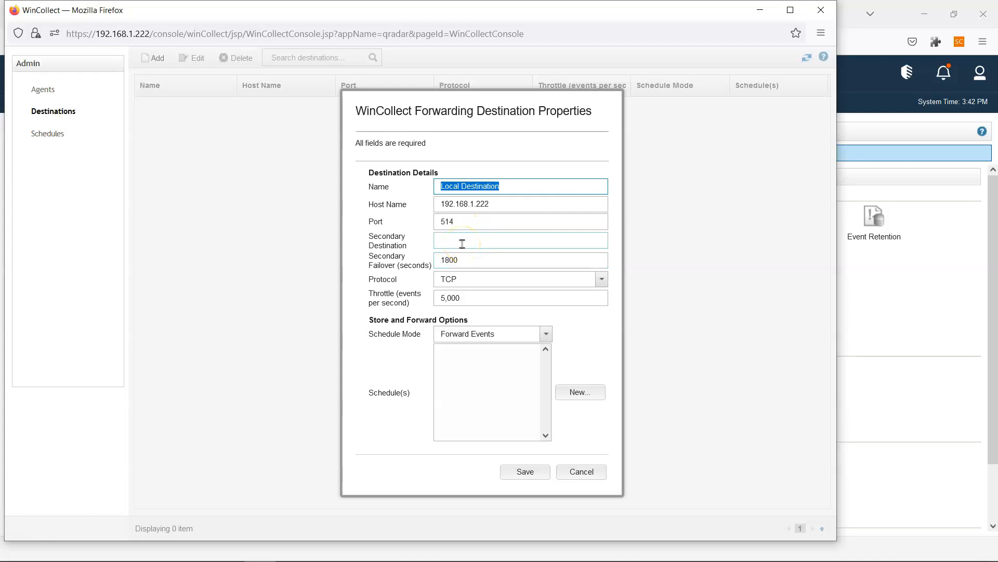
click(463, 188)
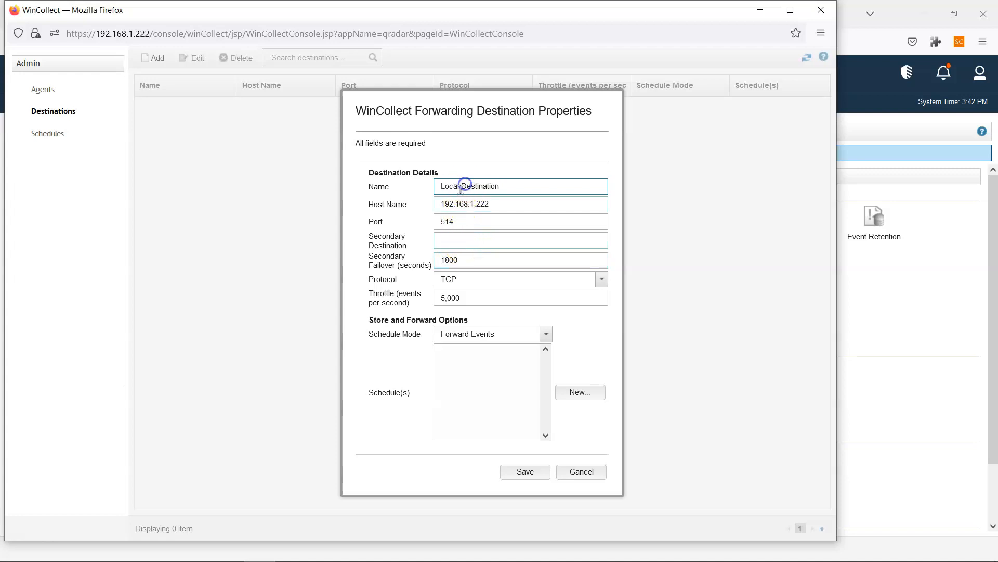
key(BackSpace)
text(_)
drag(512, 187, 401, 187)
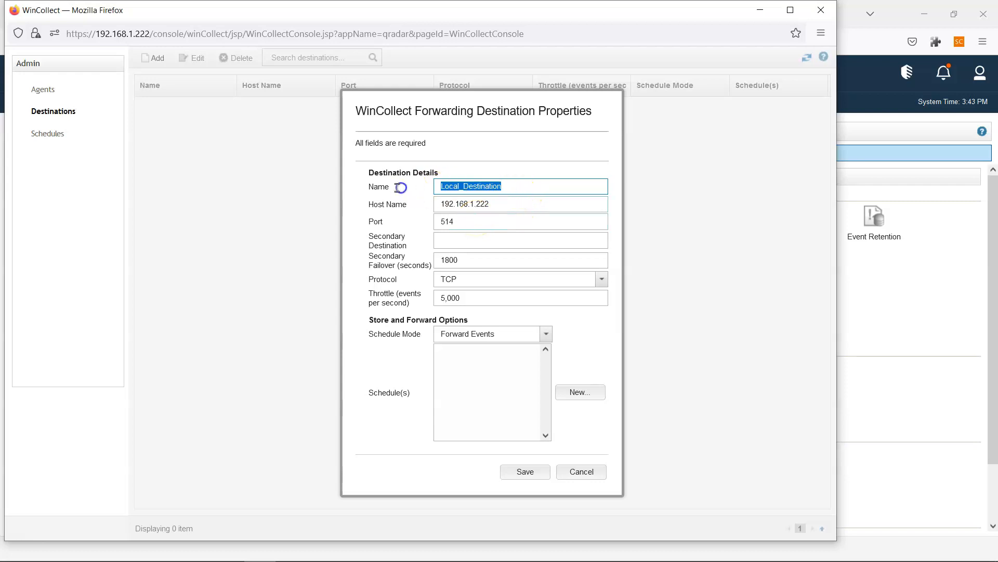
click(531, 192)
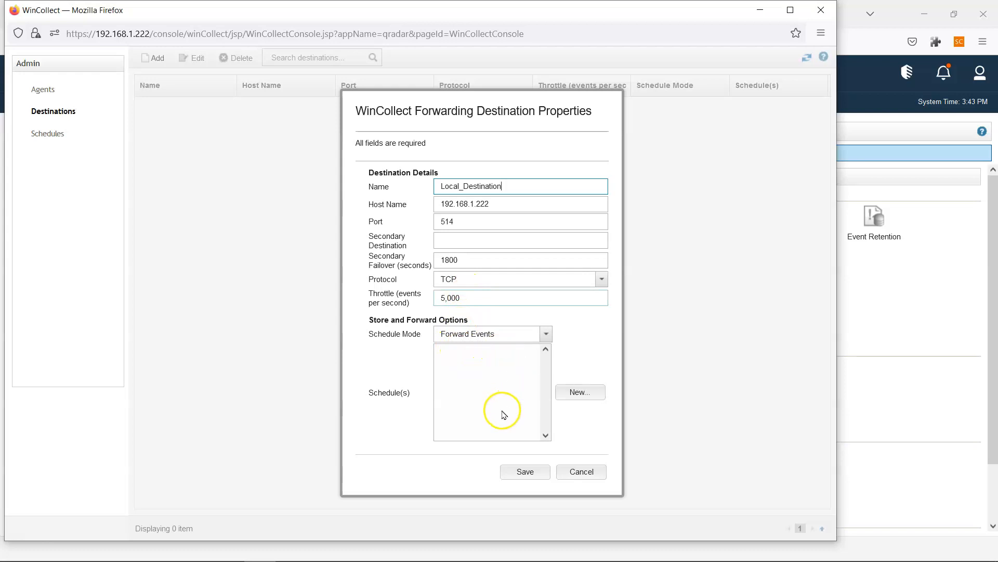
- Start a new schedule and limit its days to Sunday through Thursday
click(566, 399)
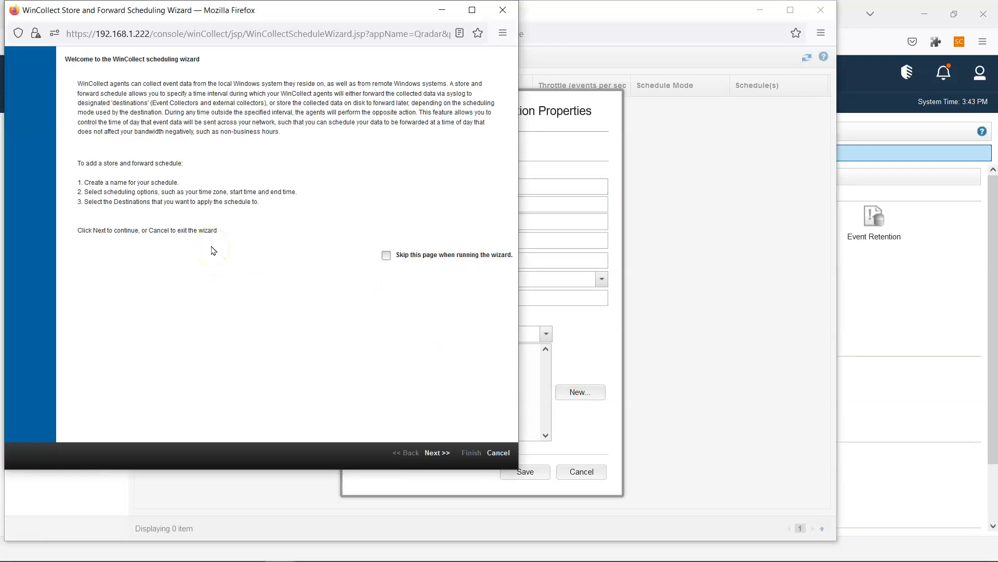
click(444, 451)
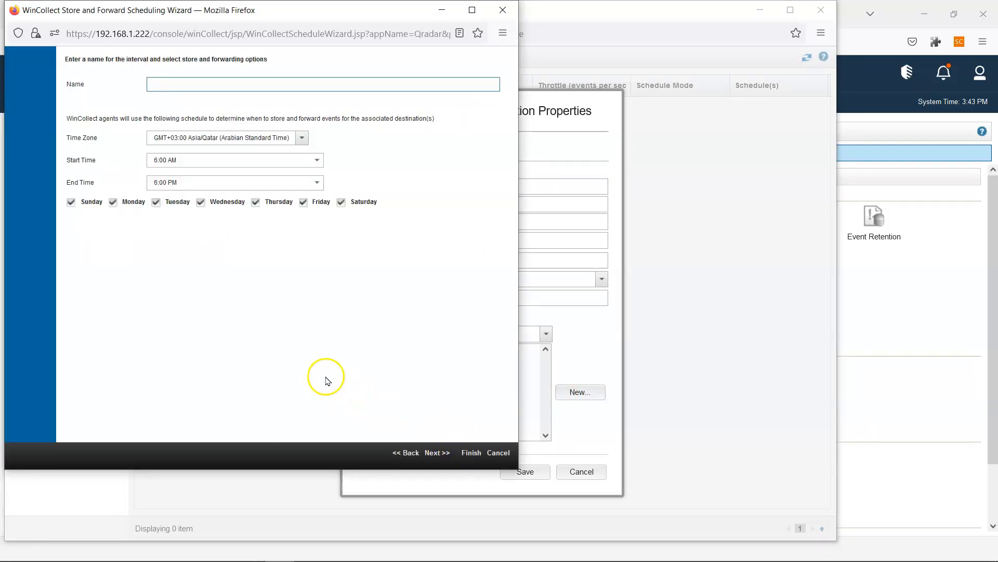
click(257, 204)
click(201, 203)
click(156, 203)
click(113, 202)
click(71, 203)
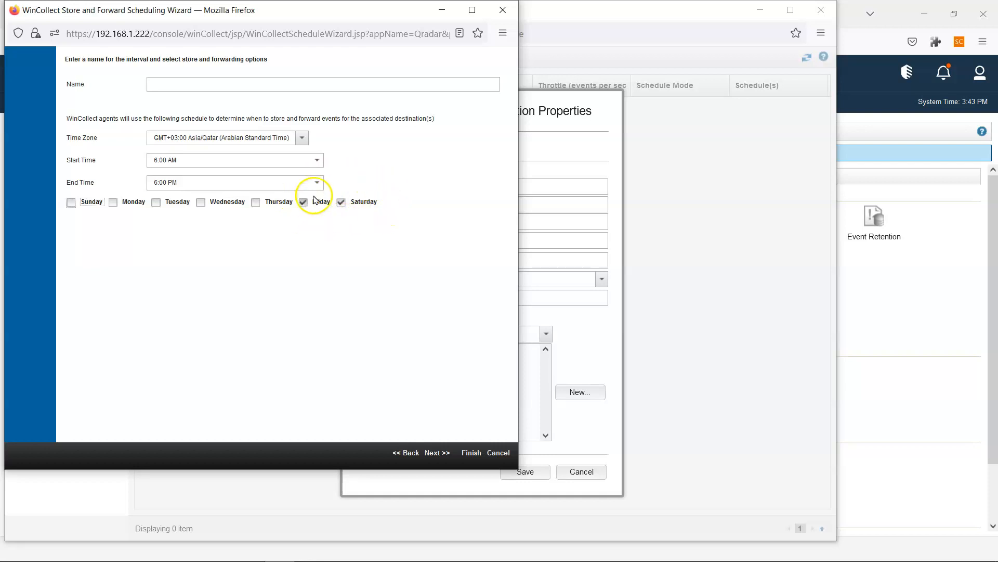
click(341, 202)
click(303, 202)
click(255, 202)
click(201, 202)
click(156, 203)
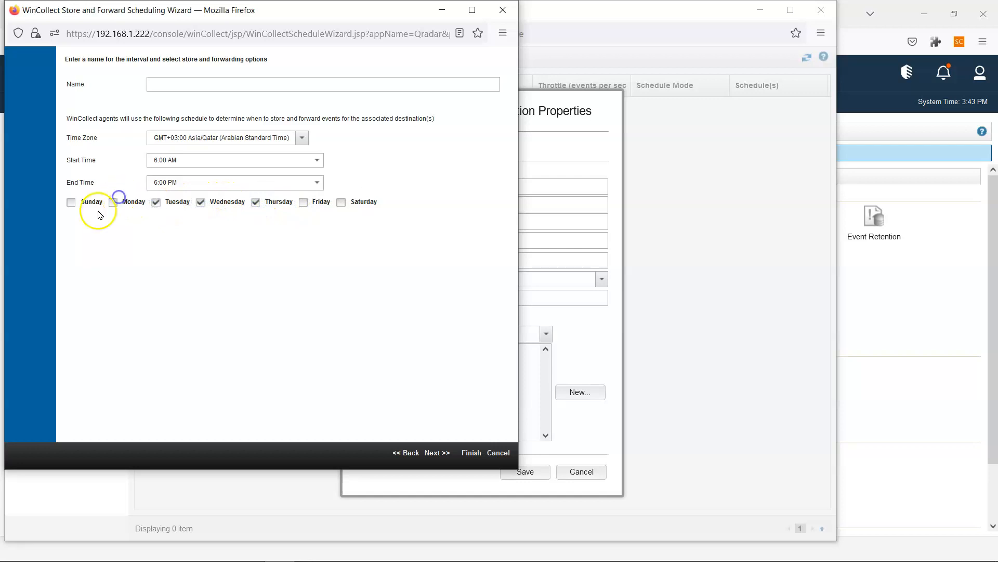
click(113, 202)
click(71, 202)
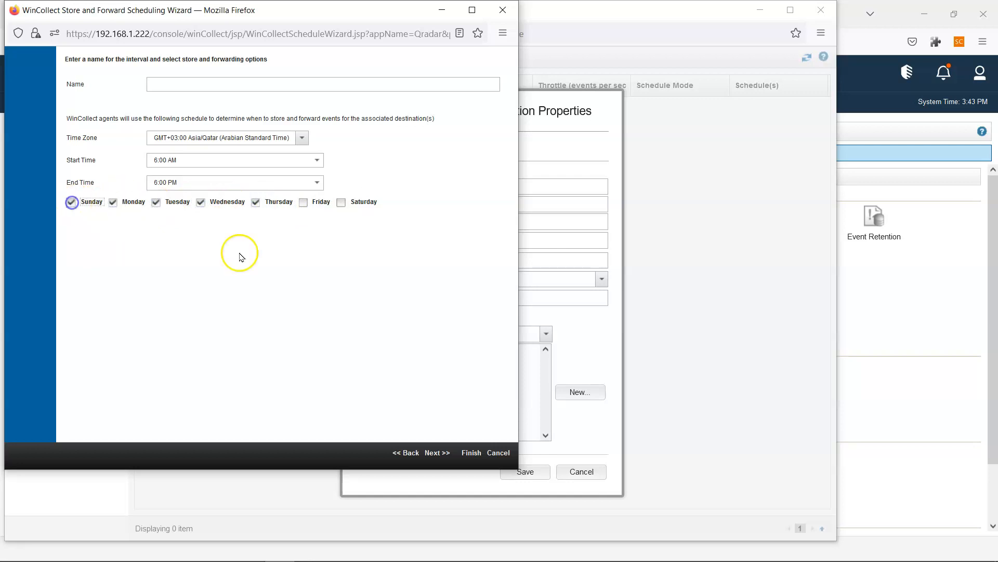
- Check the destination's schedule mode options unchanged, then abandon the new schedule
click(592, 310)
click(479, 332)
click(567, 321)
key(alt+Tab)
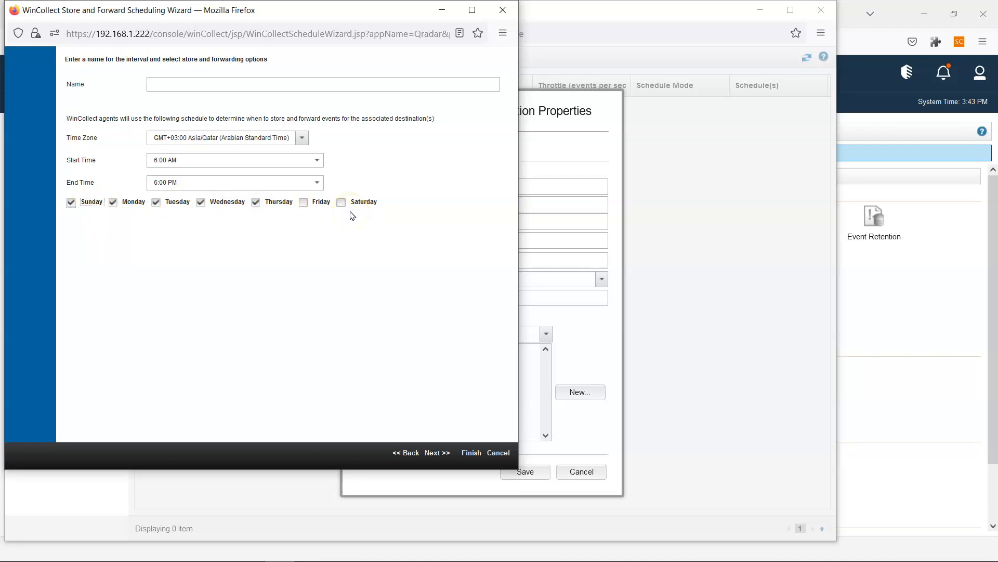
click(499, 455)
- Confirm cancelling the schedule wizard and close the WinCollect console window
click(326, 282)
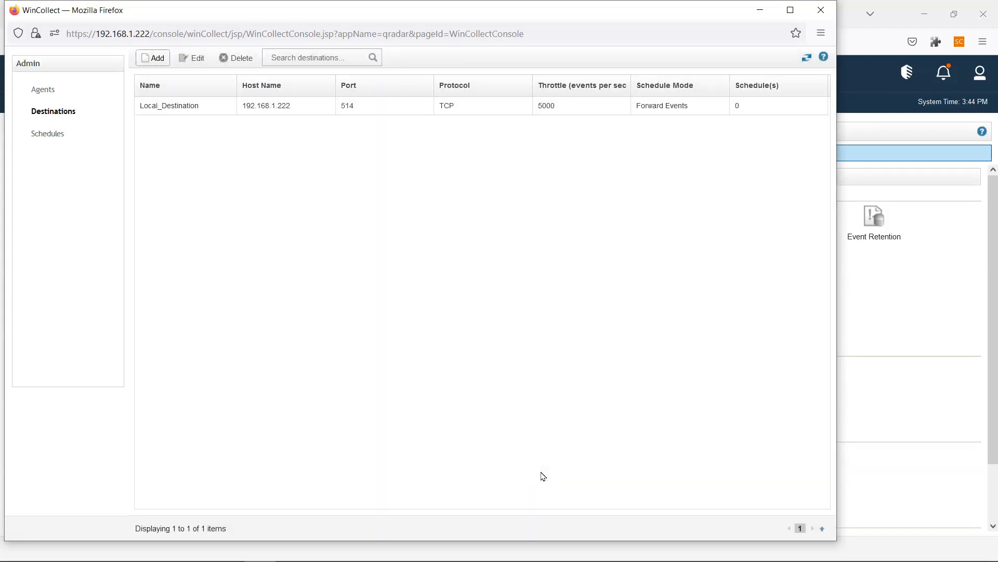
click(820, 10)
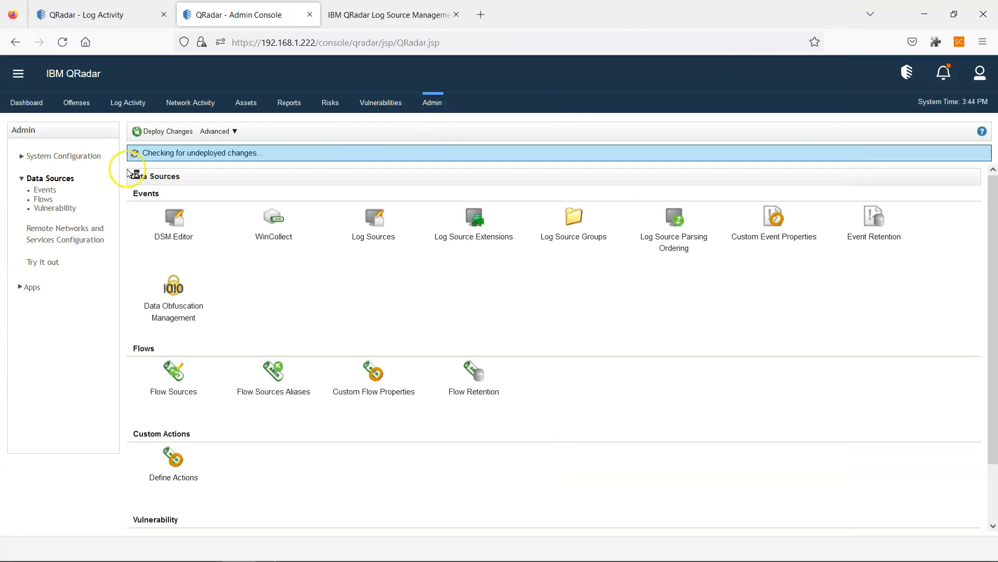
mouse_move(536, 560)
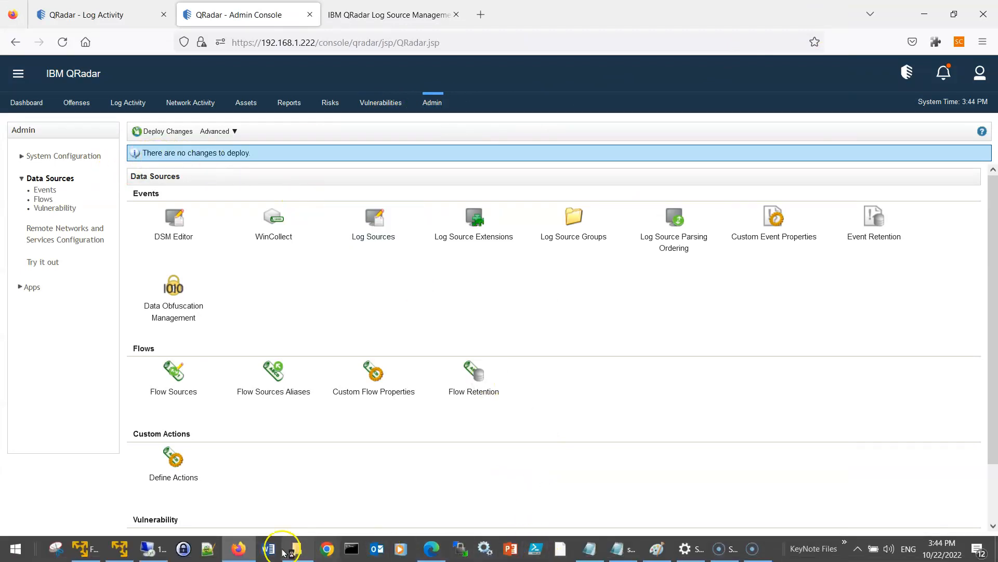
- Accept the log source, tuning and heartbeat settings in the WinCollect wizard
click(148, 549)
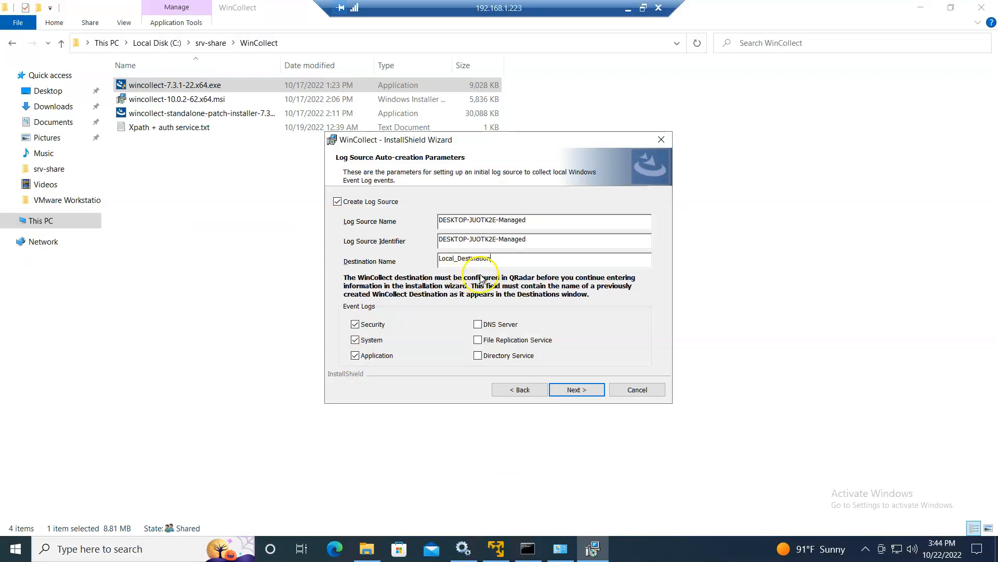
click(564, 390)
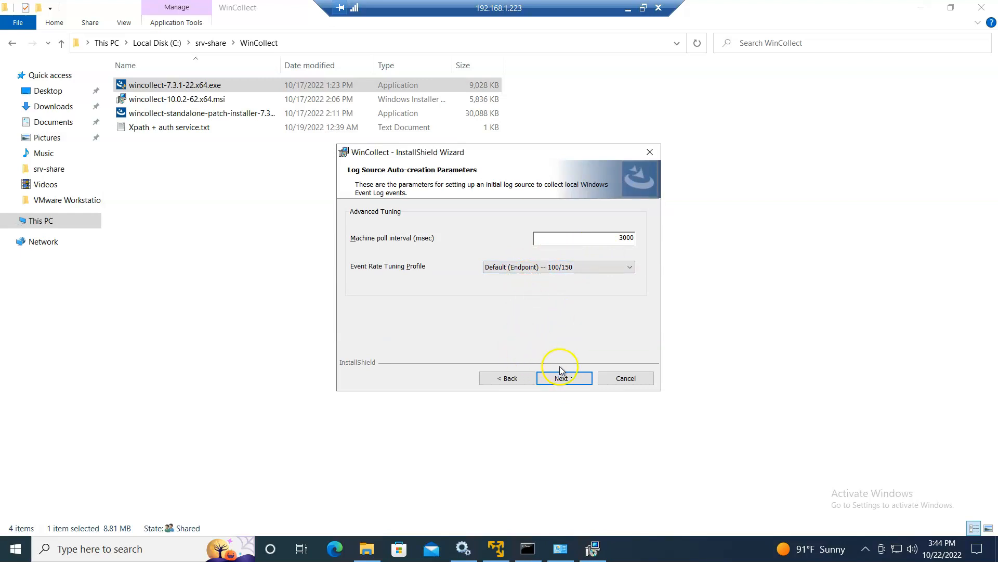
click(574, 376)
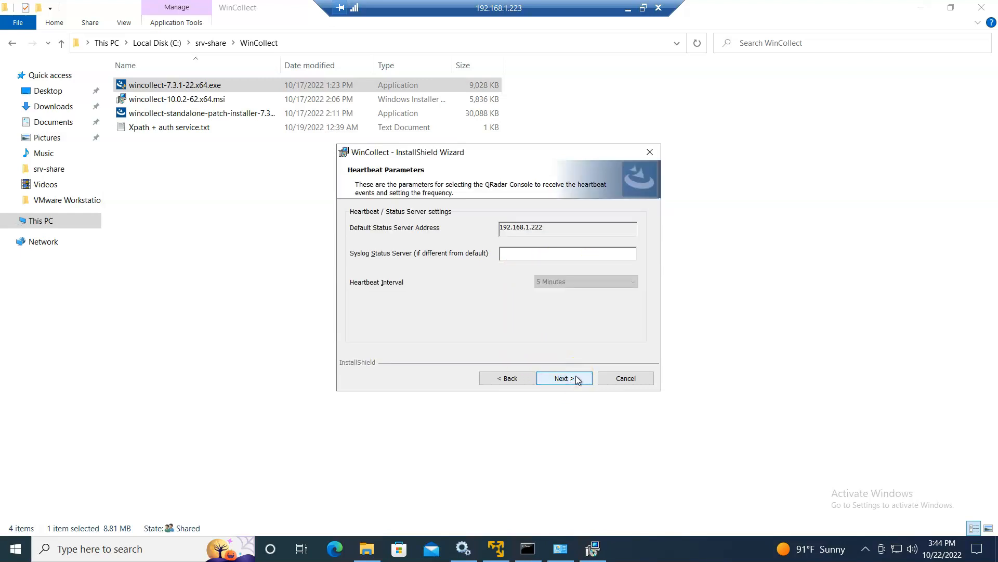
click(553, 375)
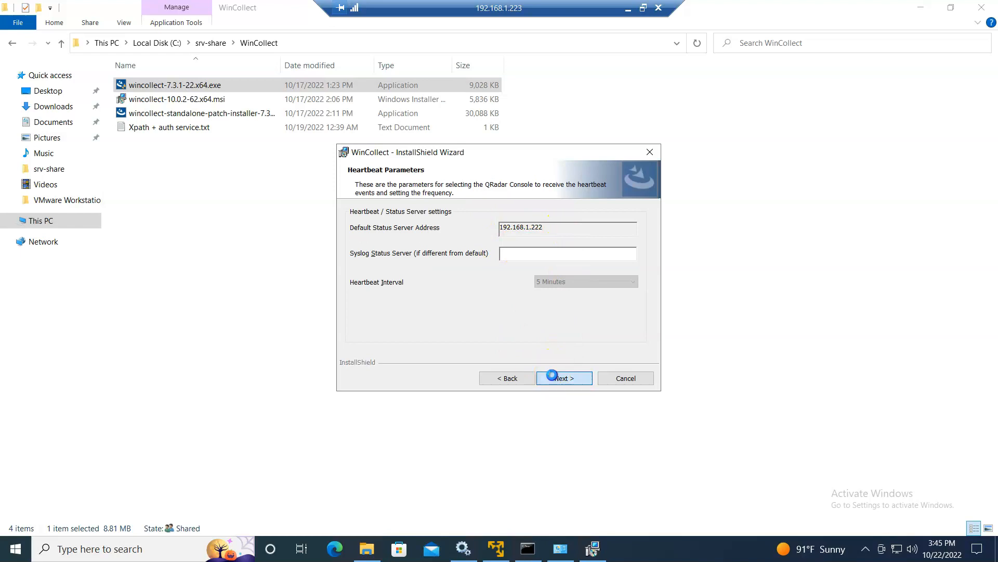
- Copy the generated install command line and start the WinCollect installation
click(473, 318)
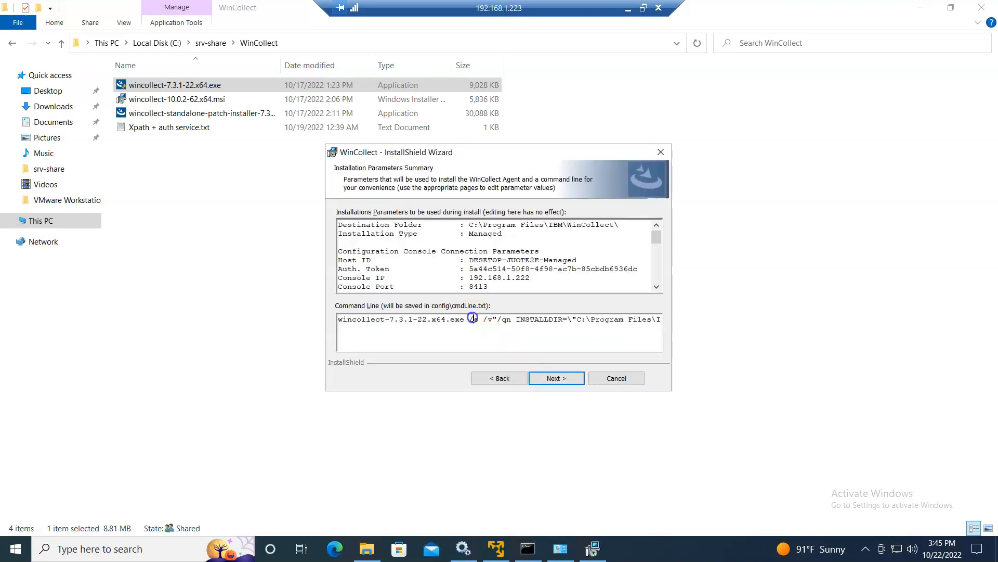
key(ctrl+a)
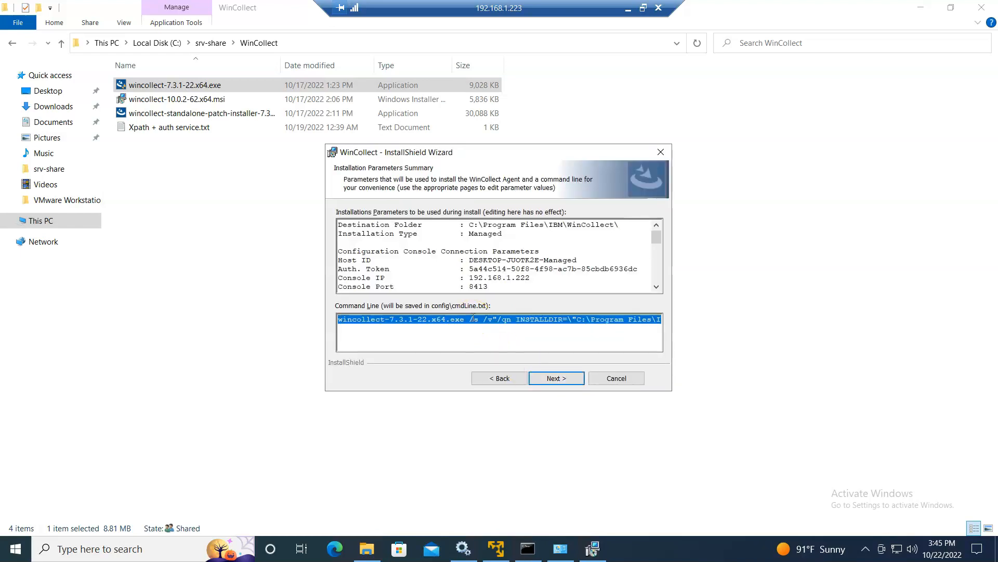
click(565, 380)
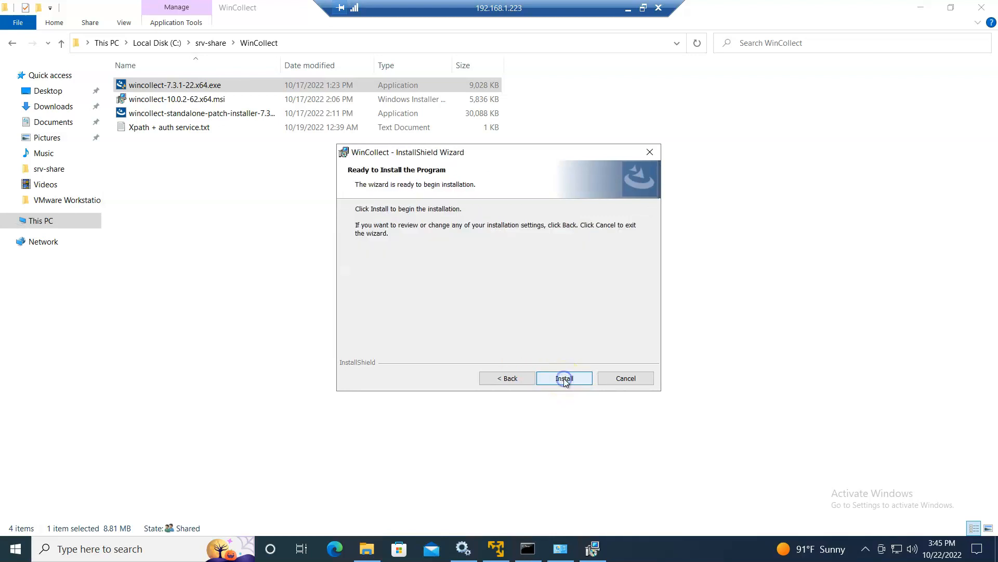
click(564, 378)
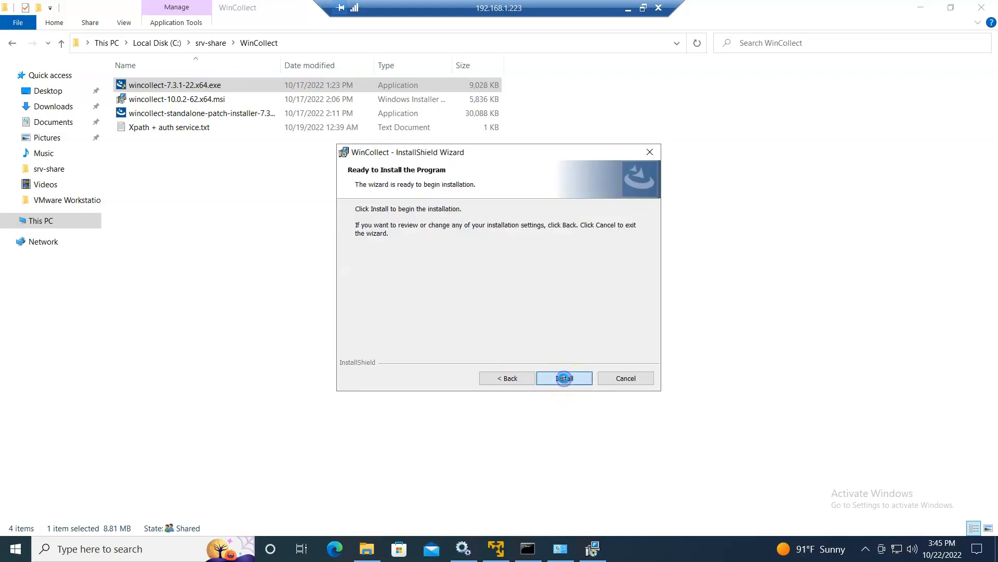
click(629, 11)
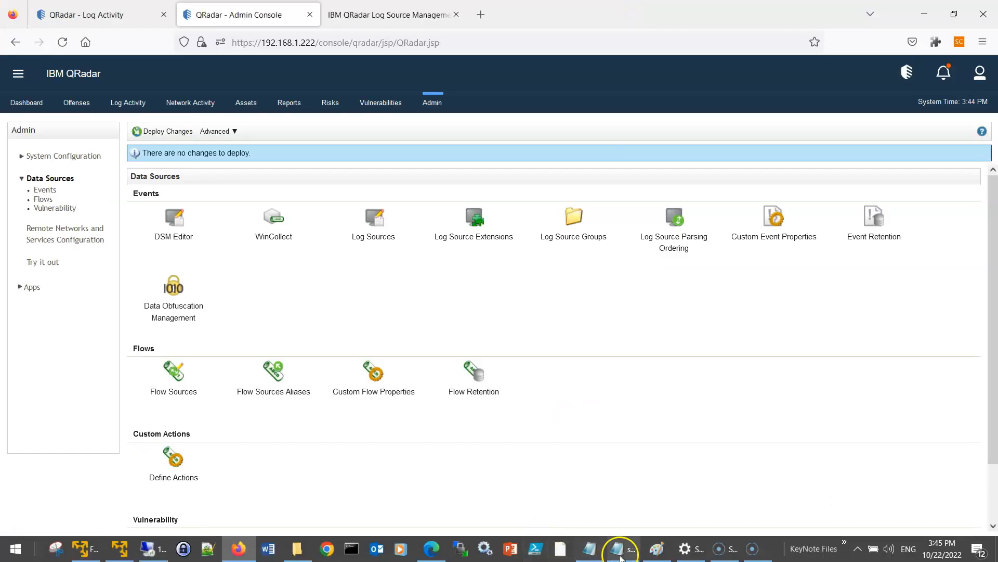
- Paste the WinCollect install command into the Notepad plan below item 13
click(589, 547)
click(772, 412)
key(Return)
key(Return)
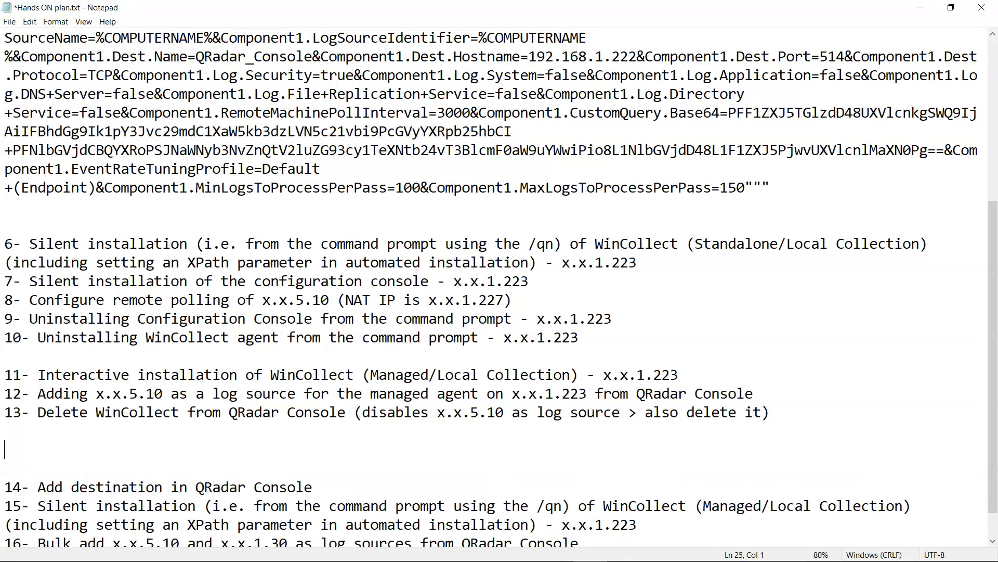
key(ctrl+v)
scroll(728, 421, down, 2)
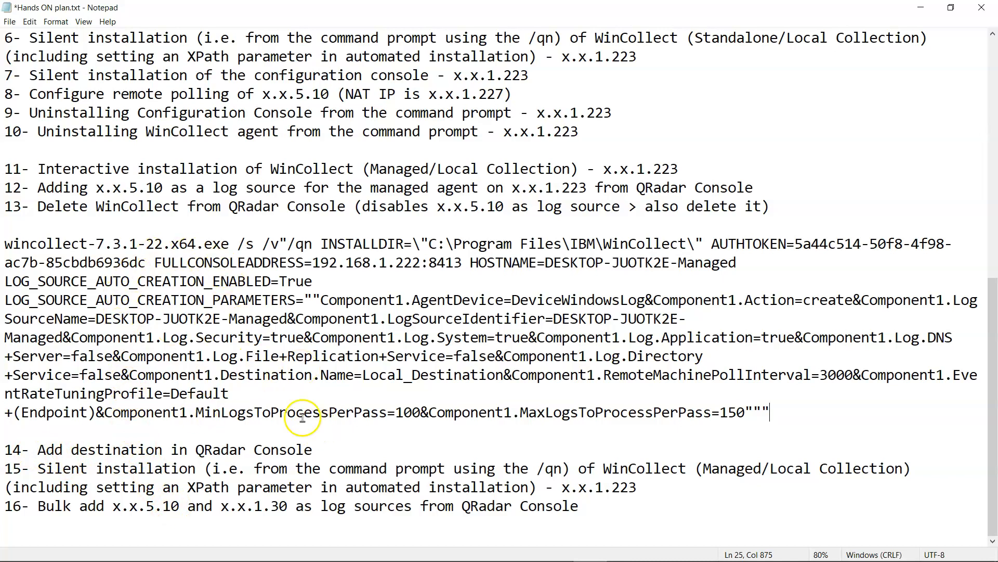
- Finish the installer and confirm the WinCollect service shows Running in Services
mouse_move(401, 546)
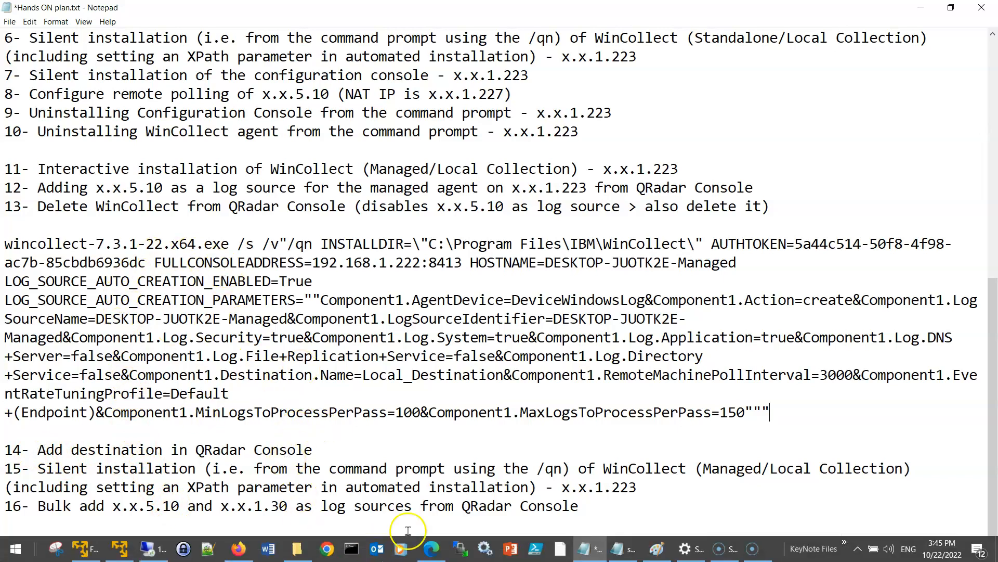
click(146, 551)
click(566, 378)
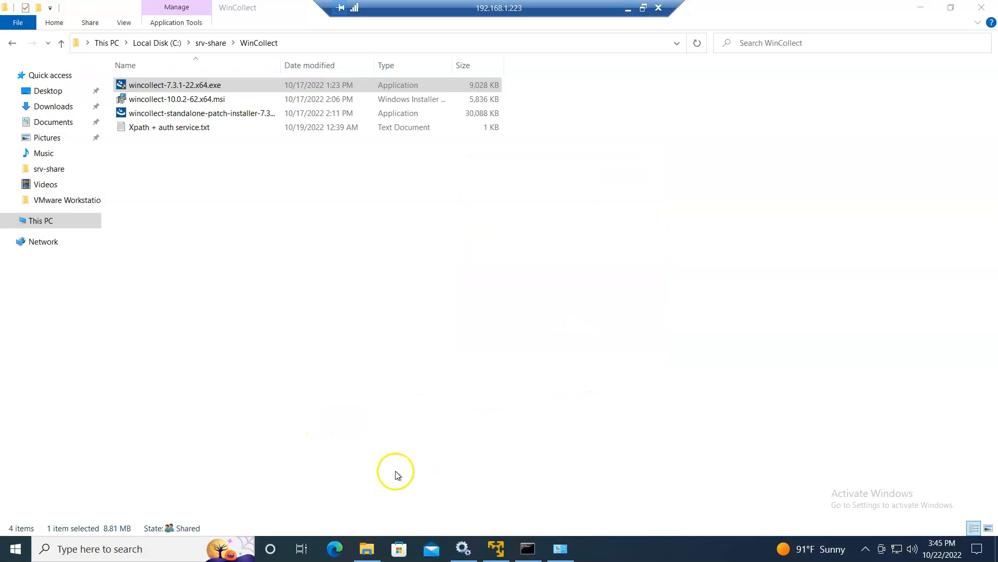
click(462, 547)
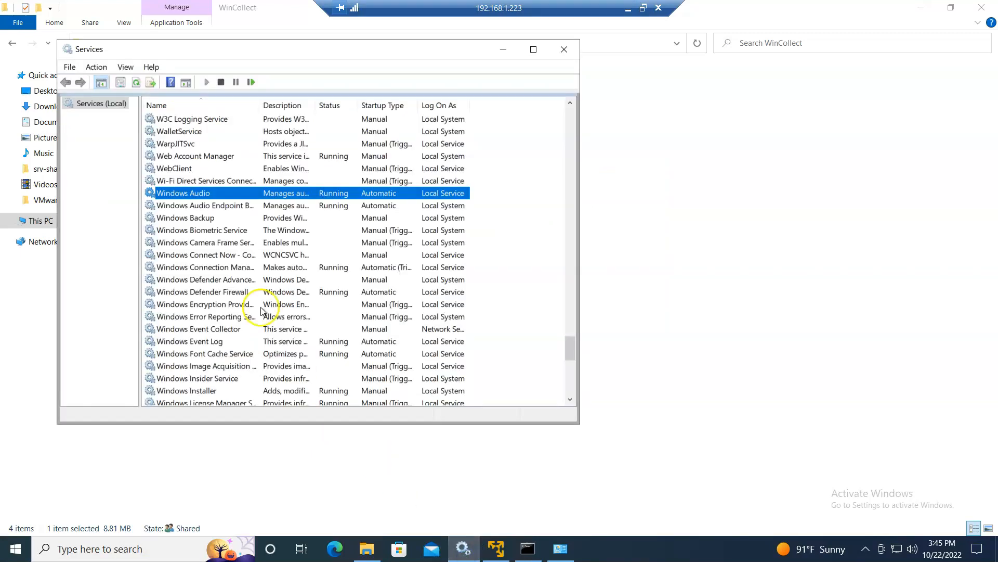
click(136, 84)
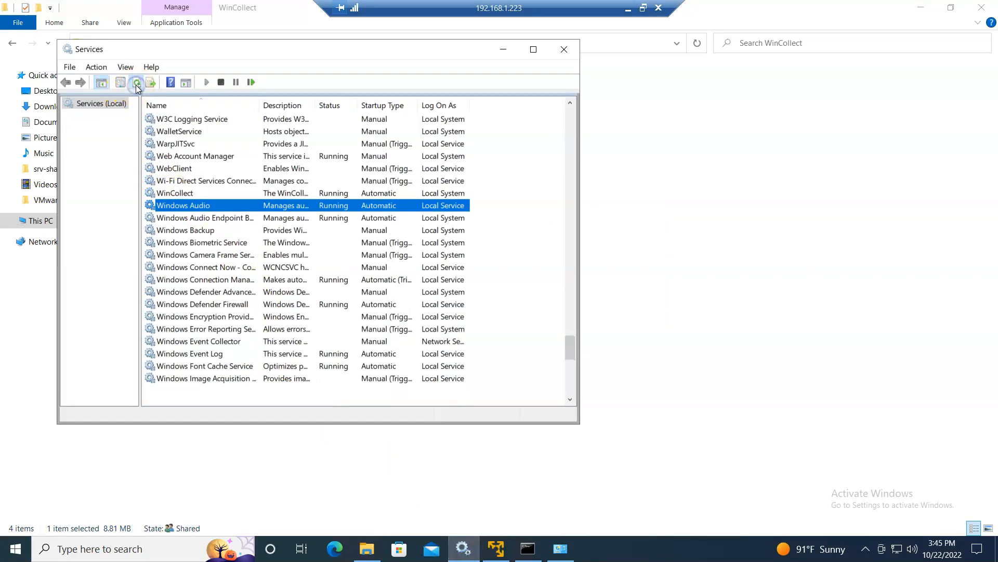
click(337, 193)
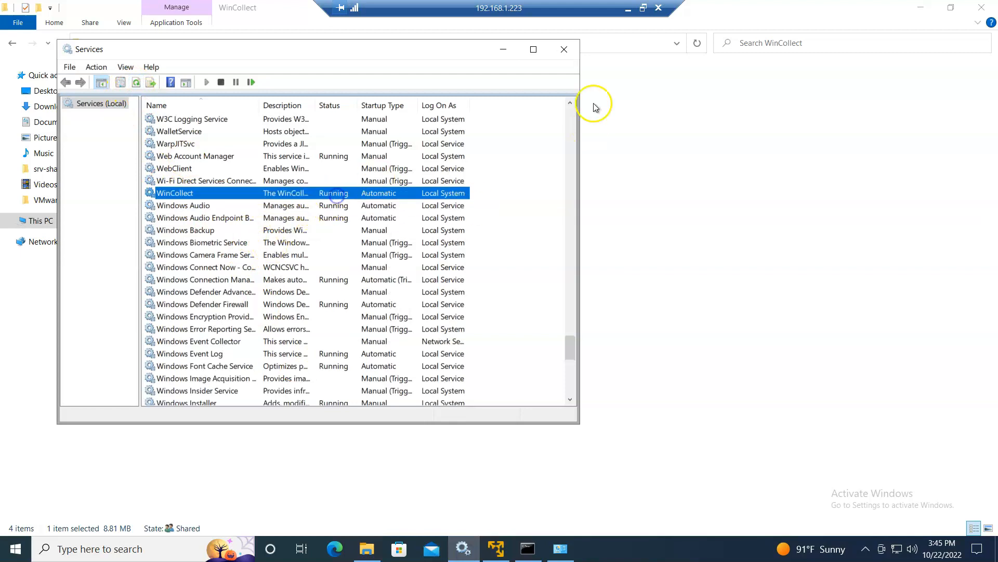
click(627, 9)
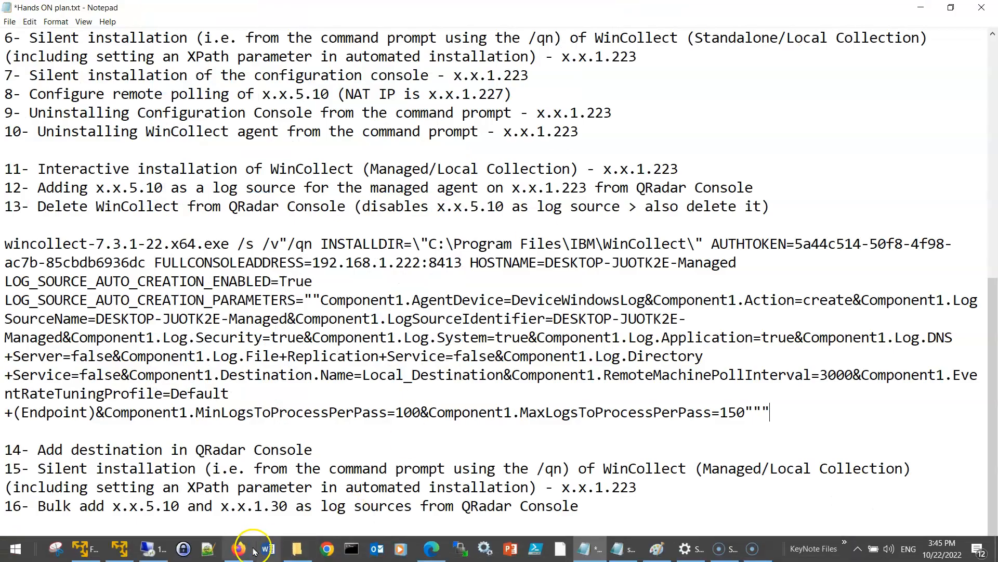
- Open the WinCollect console from Admin, view its still-empty Agents list, then return to QRadar
click(295, 554)
click(277, 225)
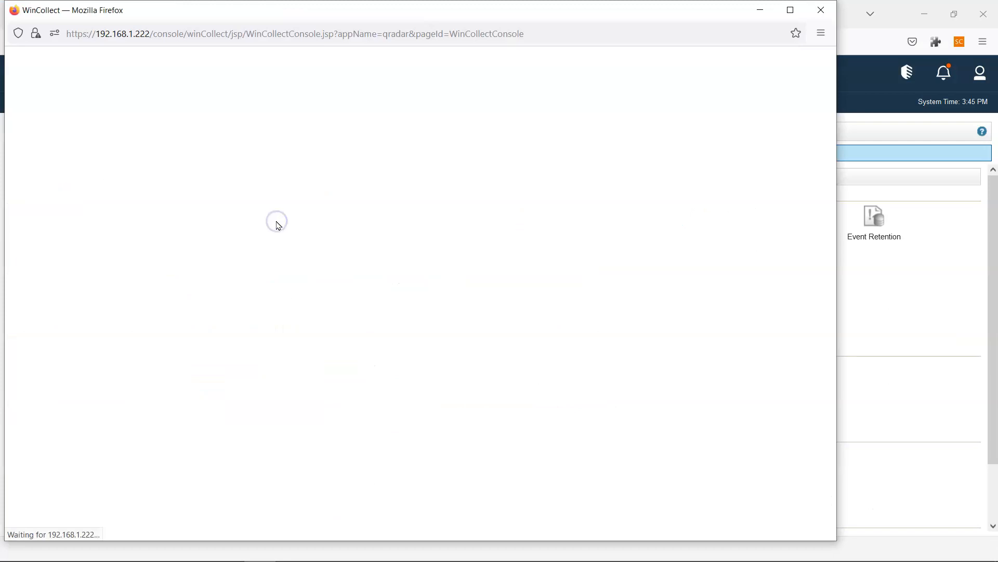
double_click(536, 11)
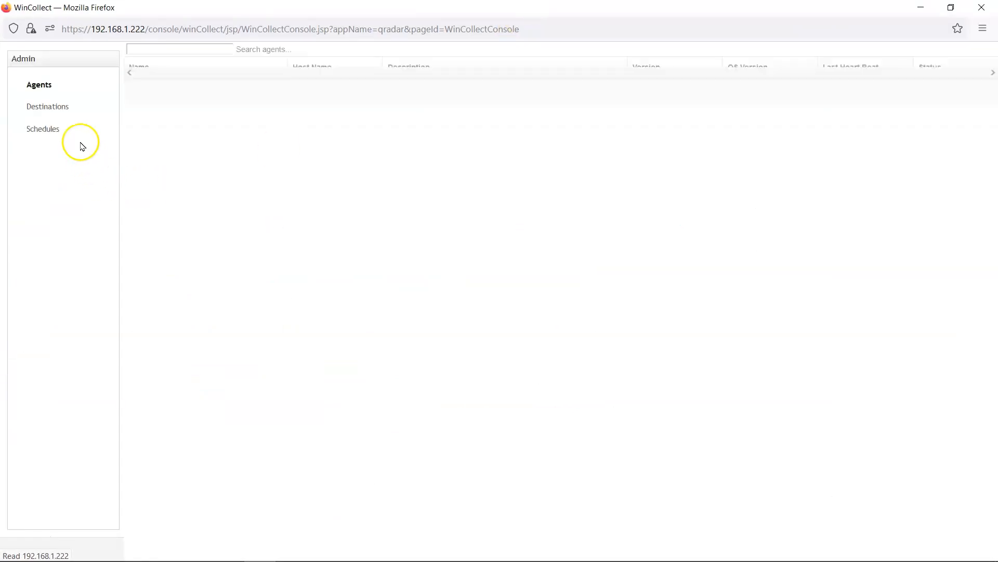
click(50, 87)
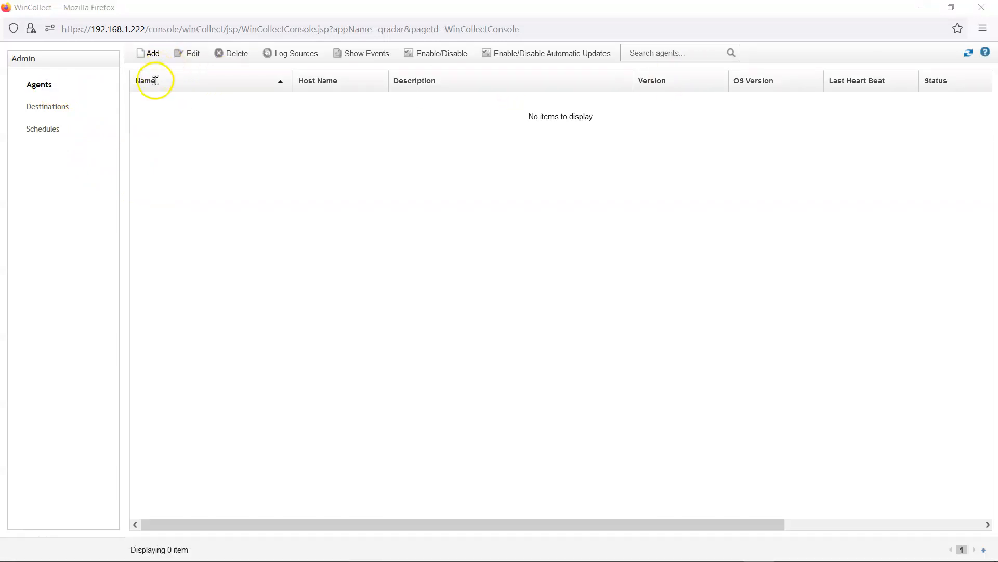
mouse_move(296, 557)
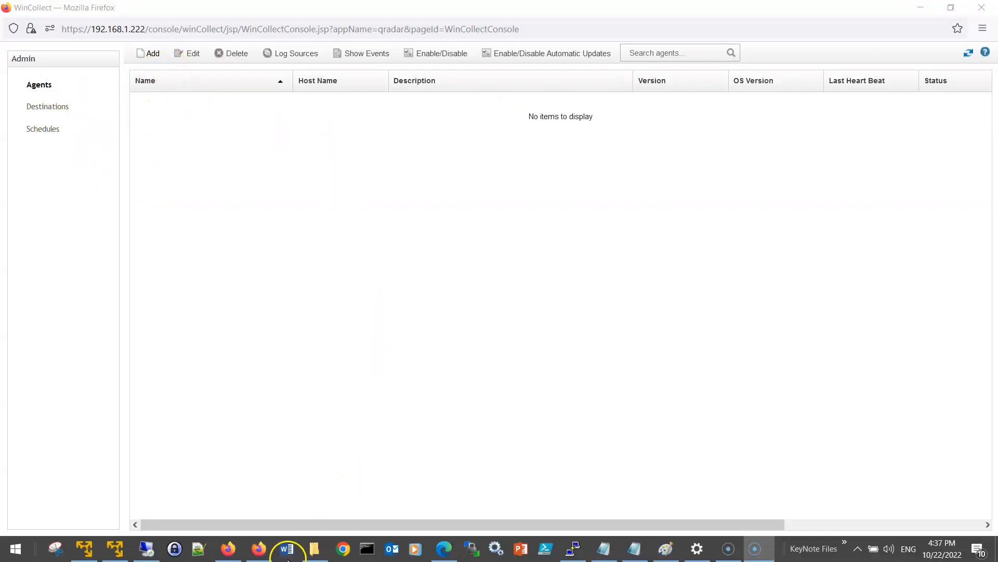
click(237, 554)
- Review DESKTOP-JUOTK2E-Managed error events reporting 'Cannot connect to configuration server (10057)'
click(81, 11)
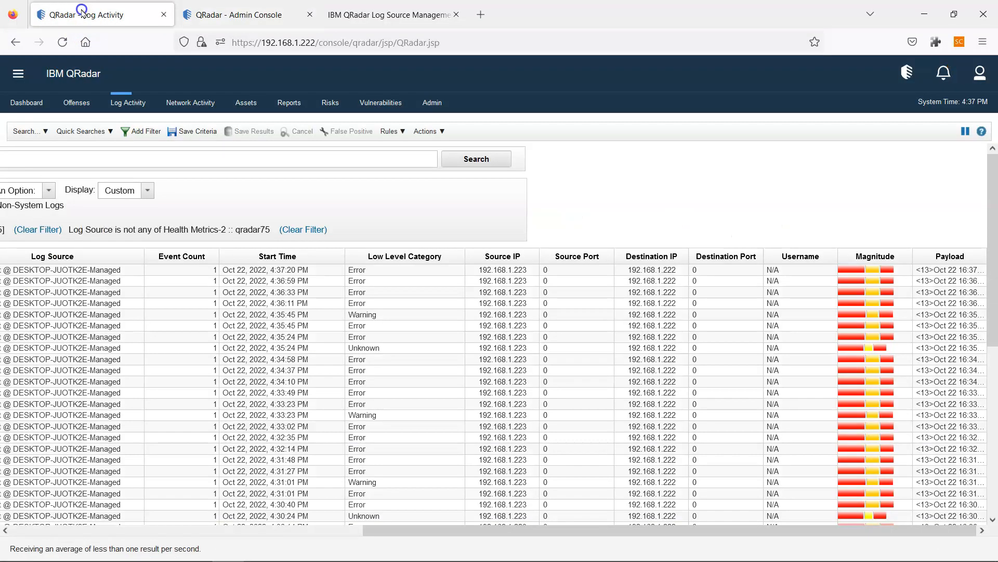
drag(408, 529, 723, 486)
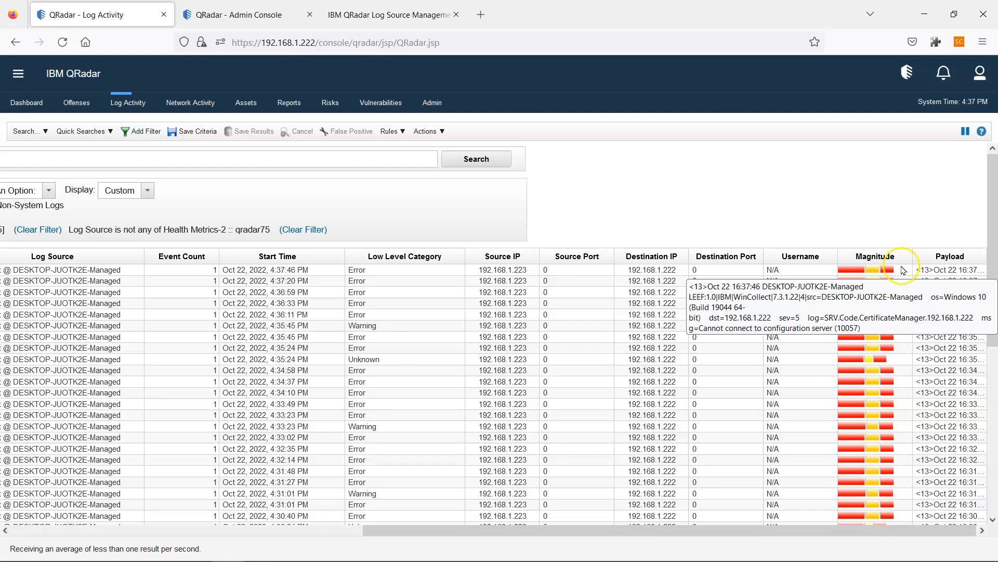
mouse_move(333, 559)
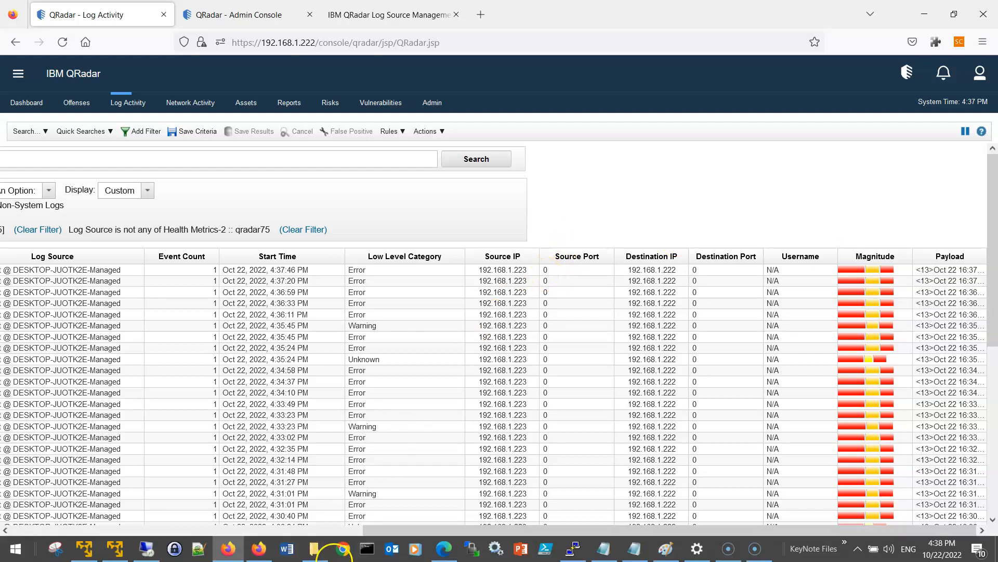
mouse_move(449, 549)
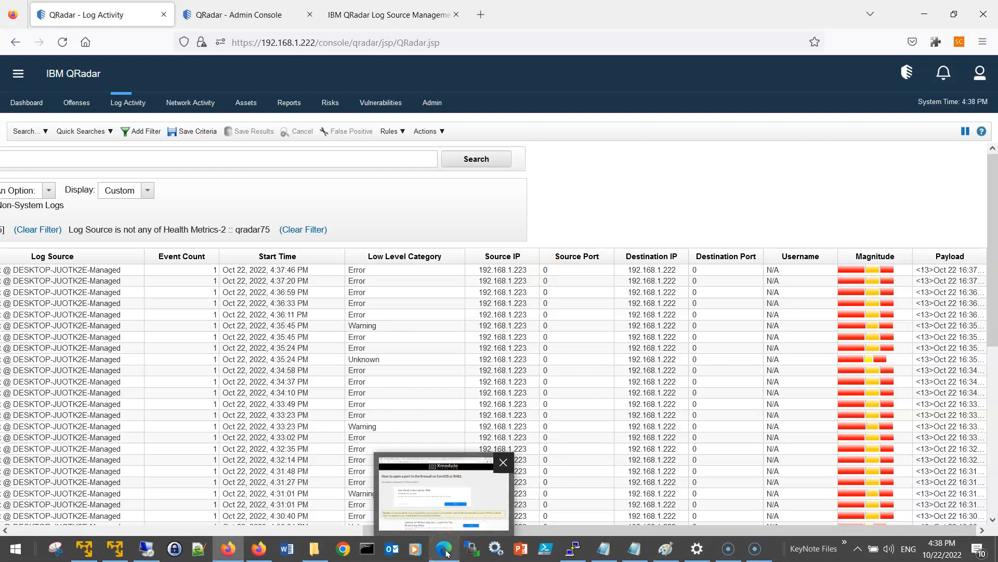
click(445, 549)
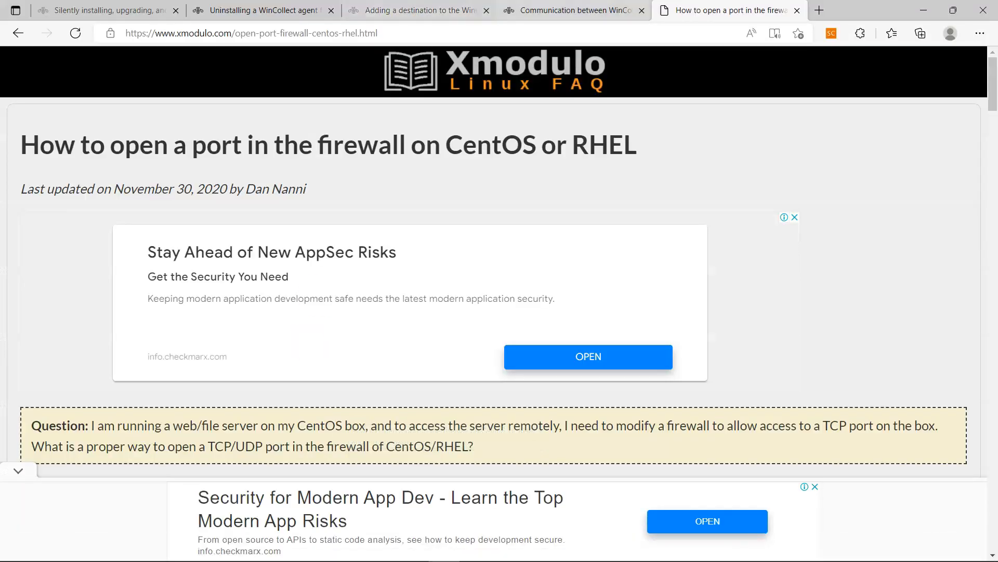
- Highlight IBM's Port 8413 notes on configuration updates and encrypted agent communication
click(525, 8)
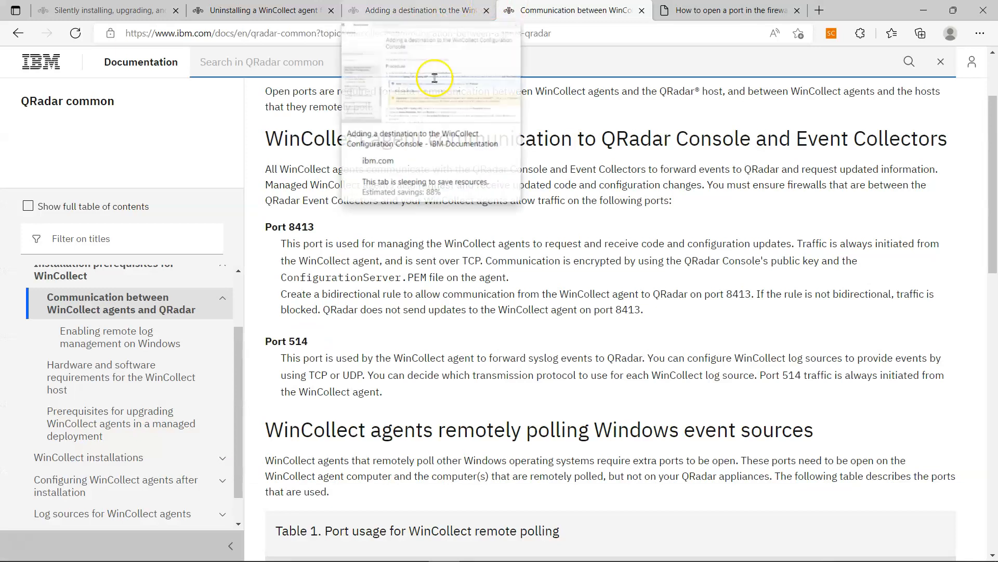
scroll(127, 352, up, 1)
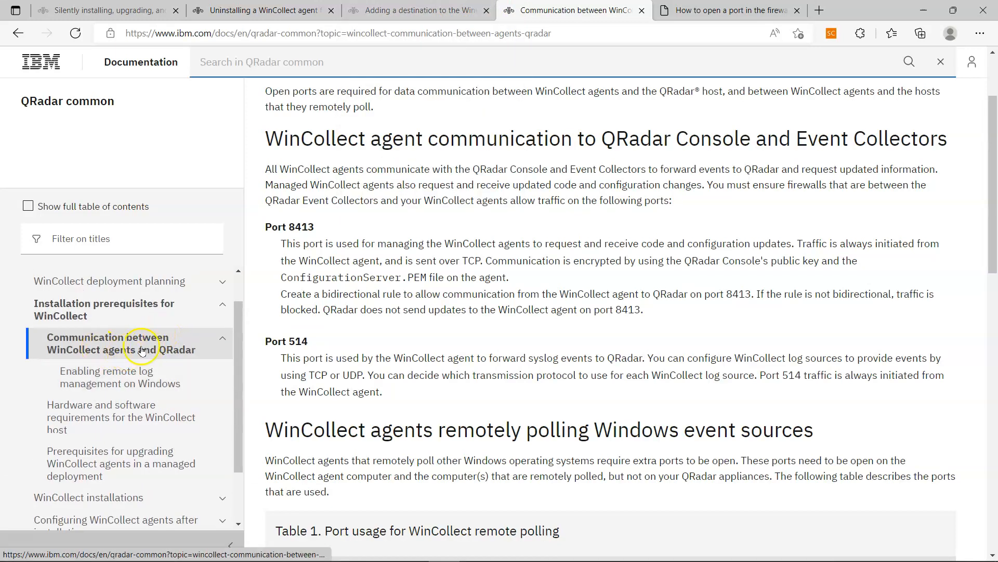
scroll(120, 367, up, 1)
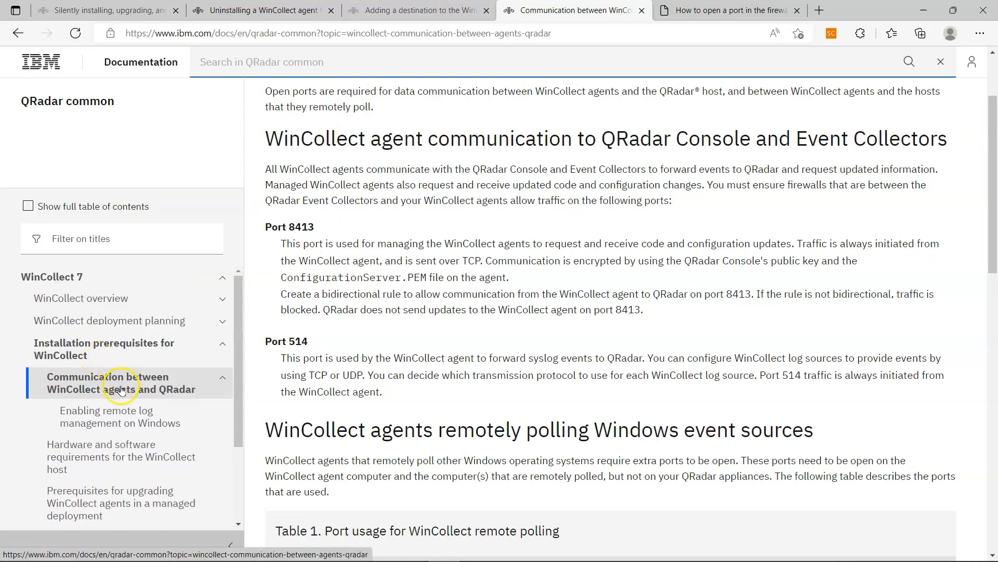
scroll(94, 401, down, 1)
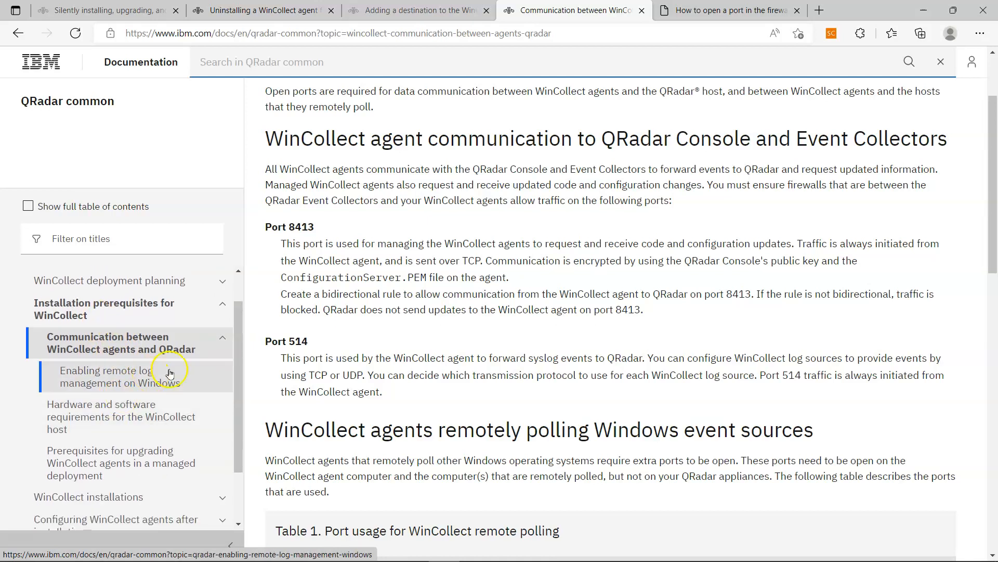
scroll(338, 312, up, 2)
scroll(338, 312, down, 2)
scroll(338, 312, up, 3)
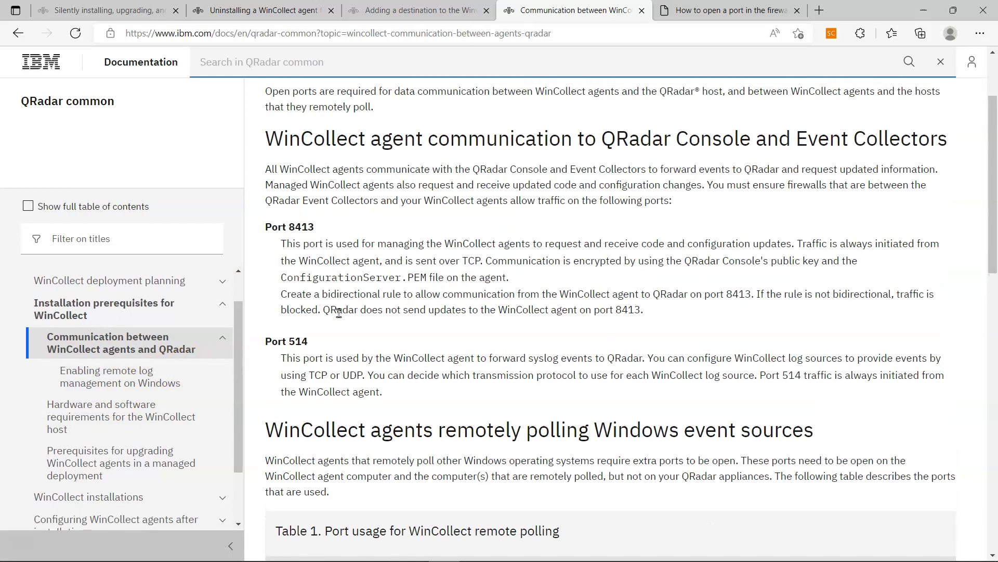
scroll(341, 317, down, 1)
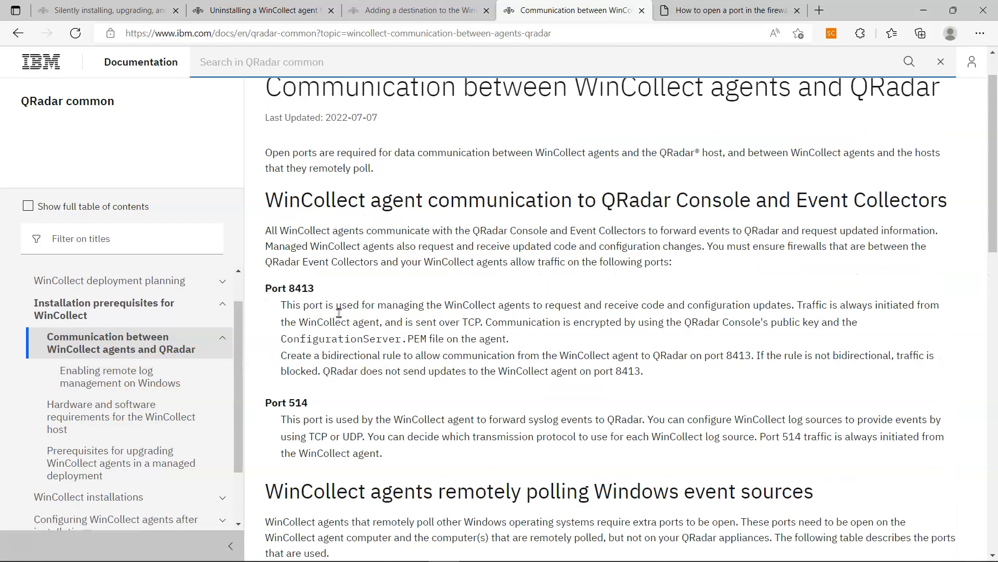
drag(280, 285, 482, 285)
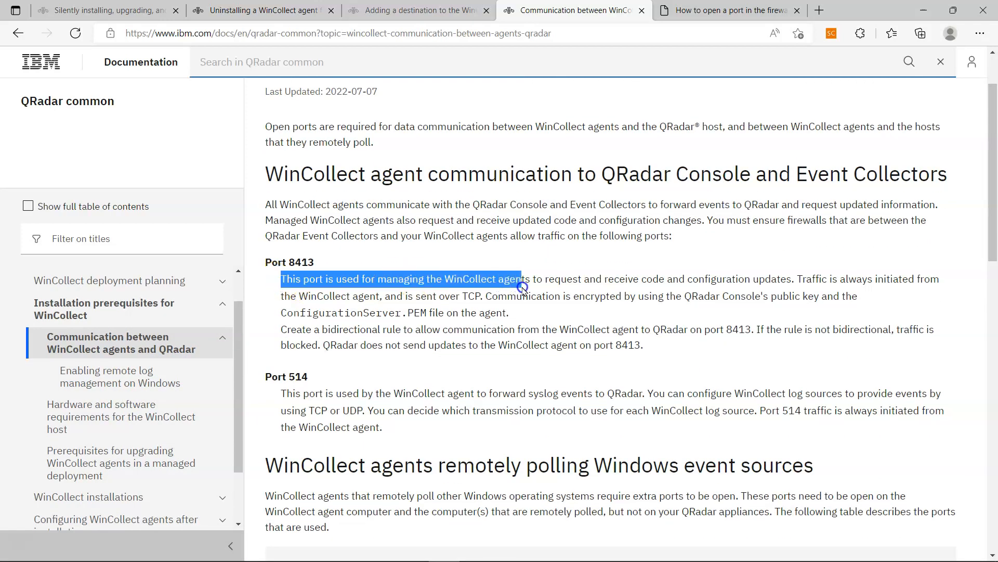
drag(549, 285, 442, 298)
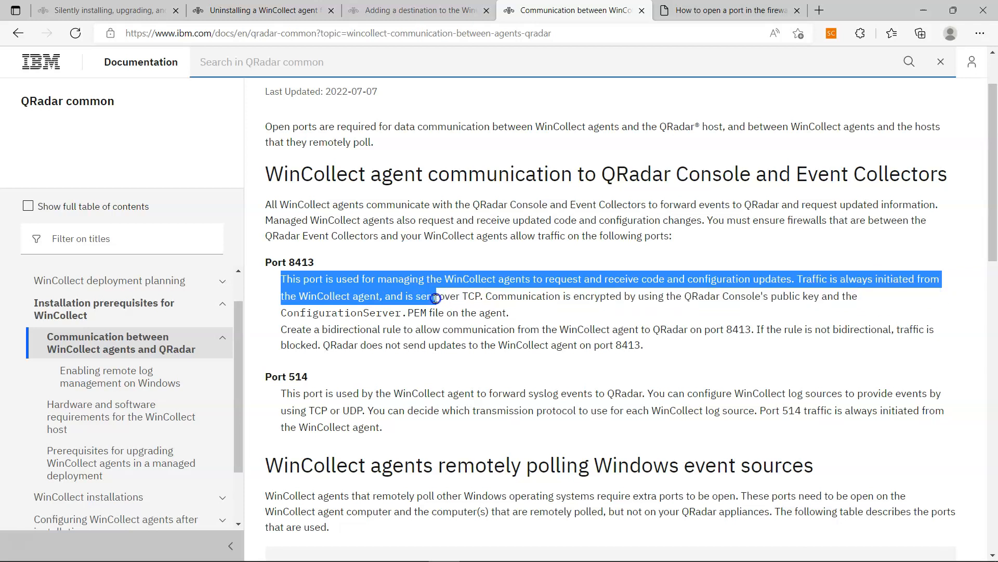
drag(507, 299, 733, 308)
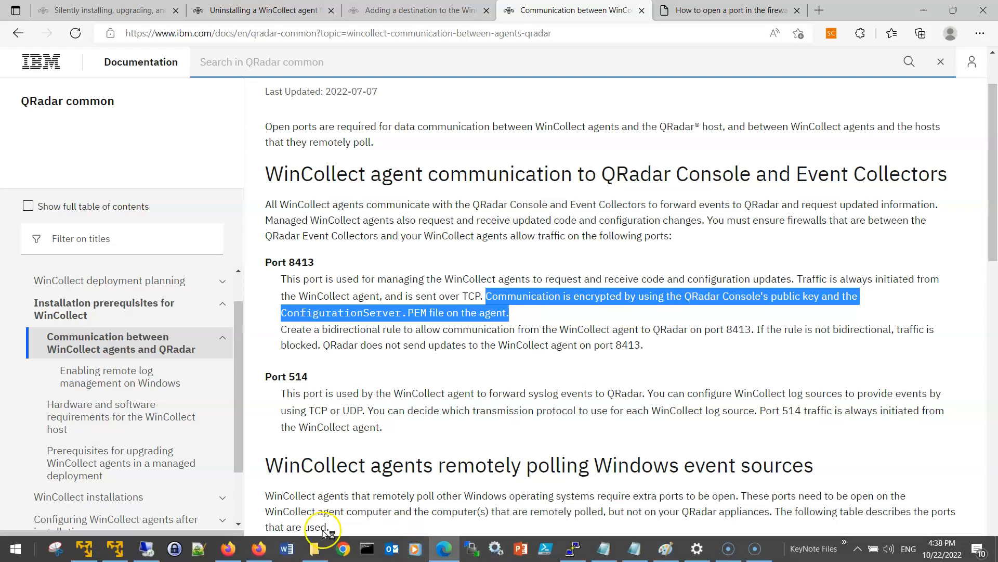
click(231, 549)
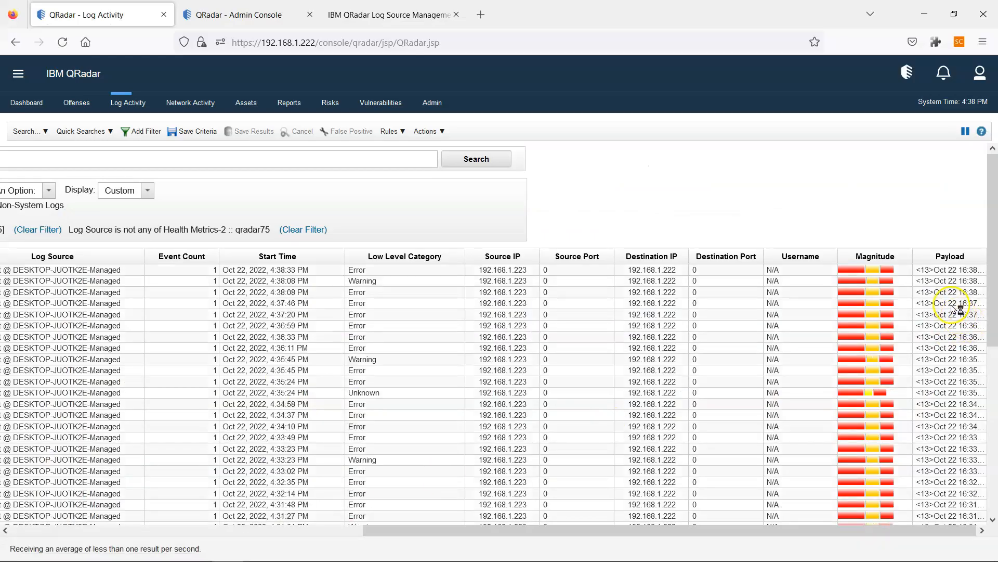
- Reload Log Activity, scroll the event columns right, and resume live event streaming
click(962, 132)
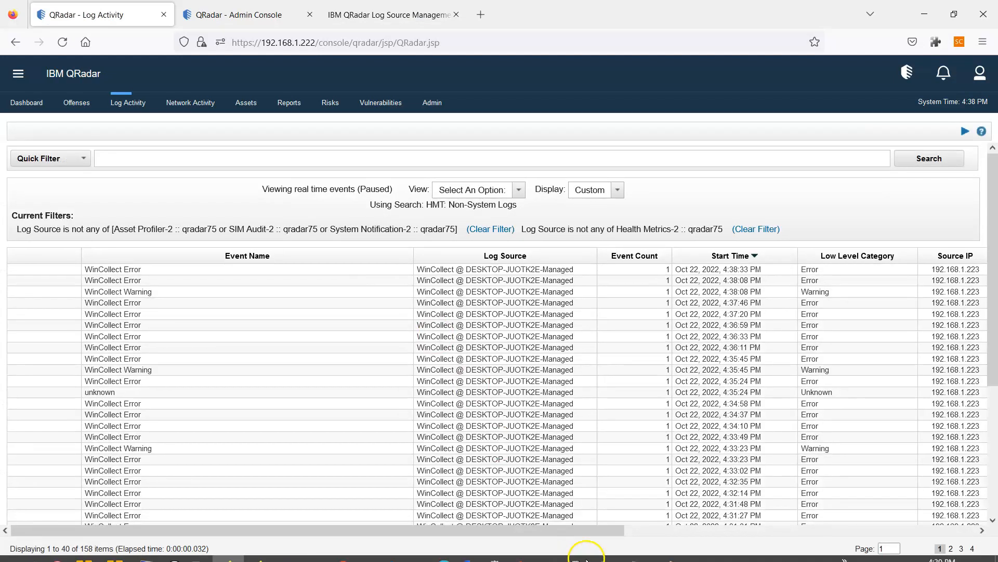
drag(580, 534, 935, 533)
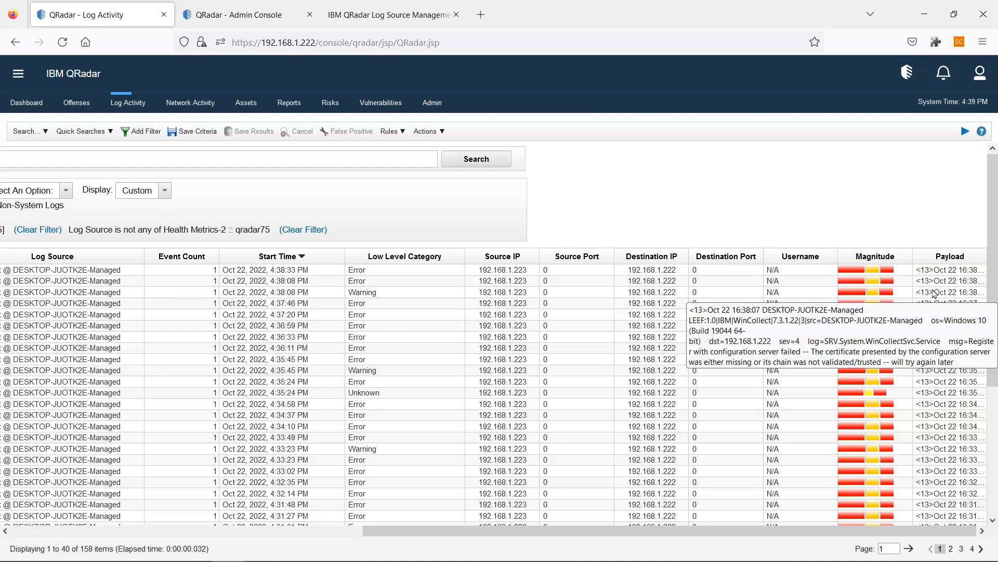
click(965, 131)
mouse_move(228, 552)
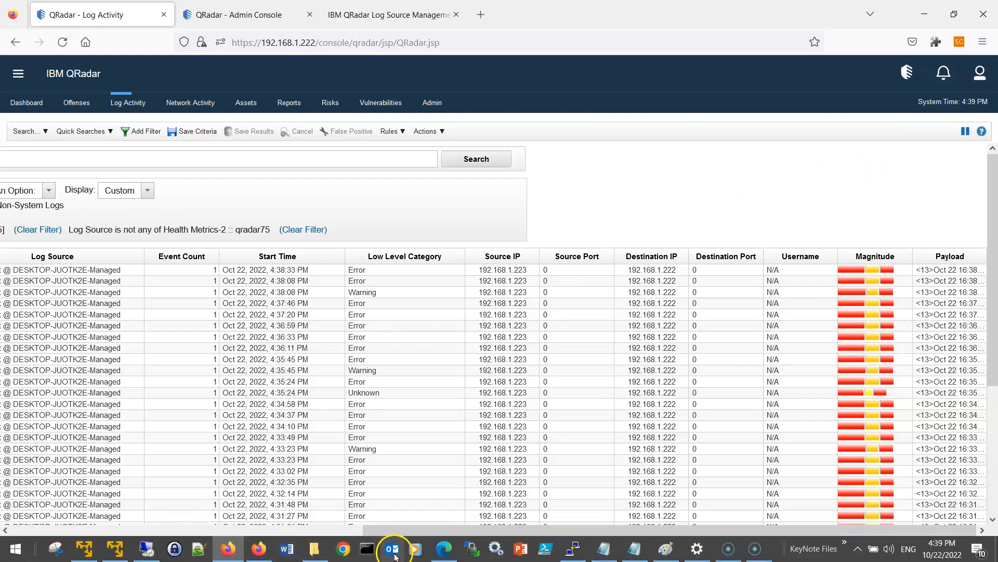
click(444, 548)
- Highlight the ConfigurationServer.PEM file name and the bidirectional port 8413 rule in IBM's docs
click(338, 343)
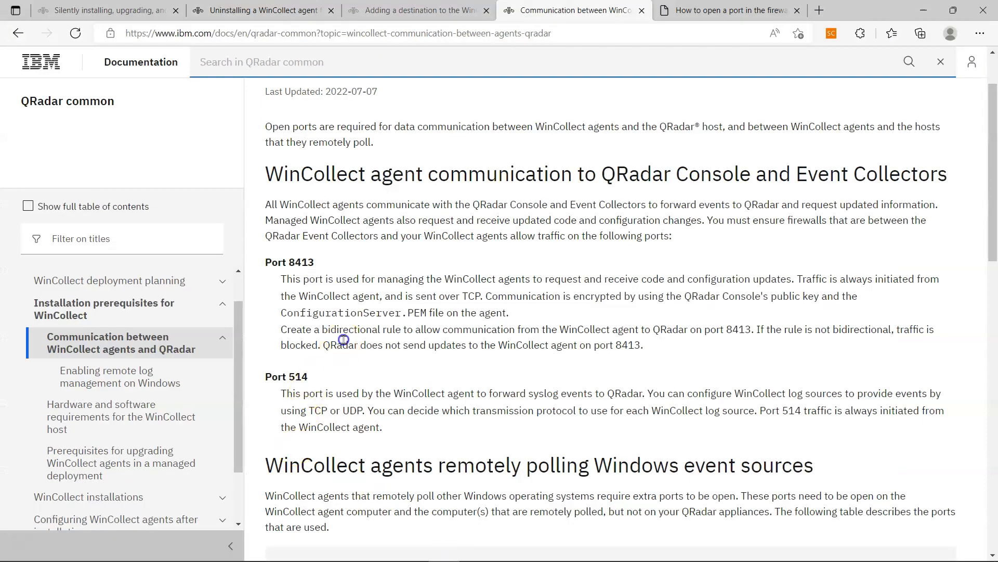
drag(424, 313, 283, 315)
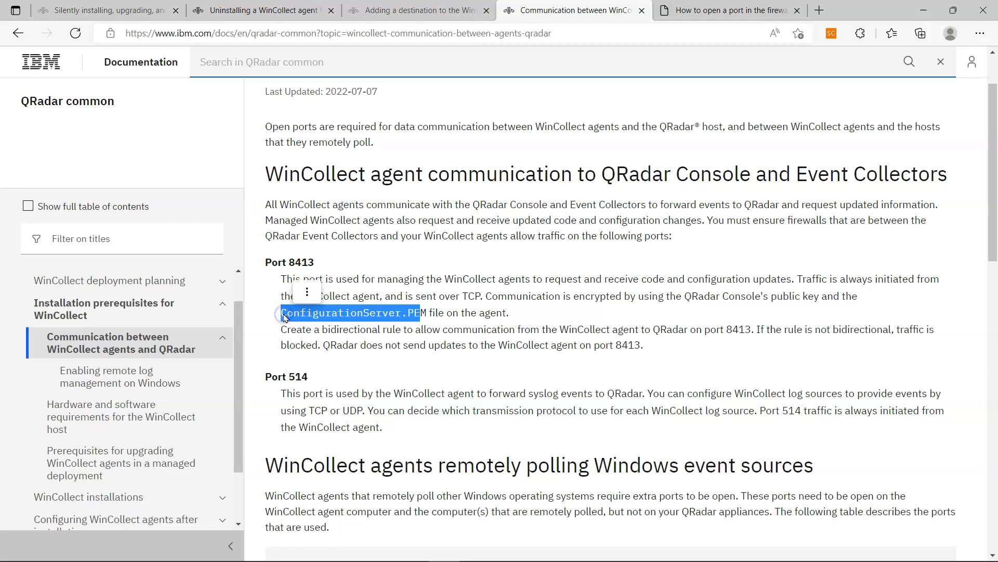
click(325, 318)
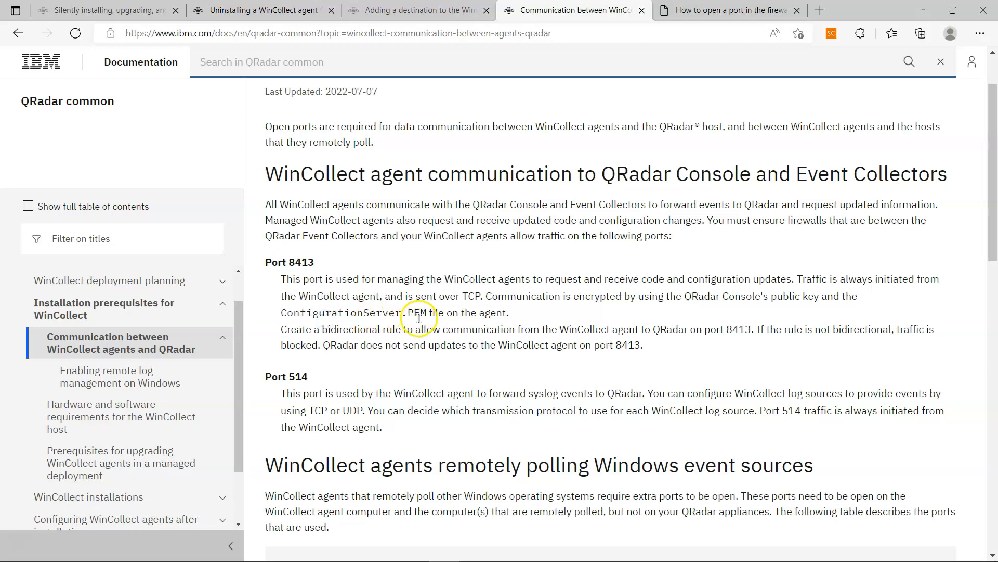
drag(427, 314, 274, 314)
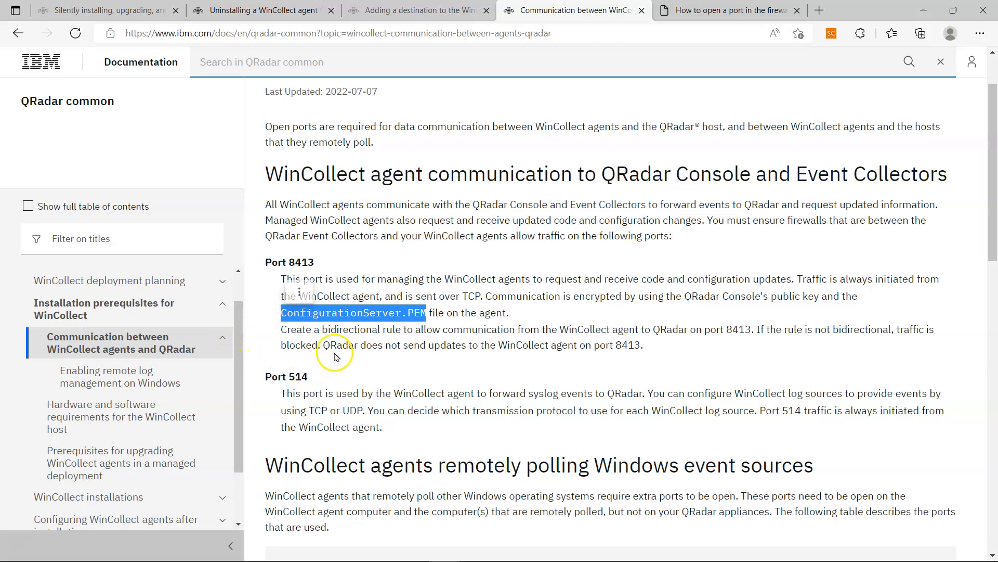
click(301, 343)
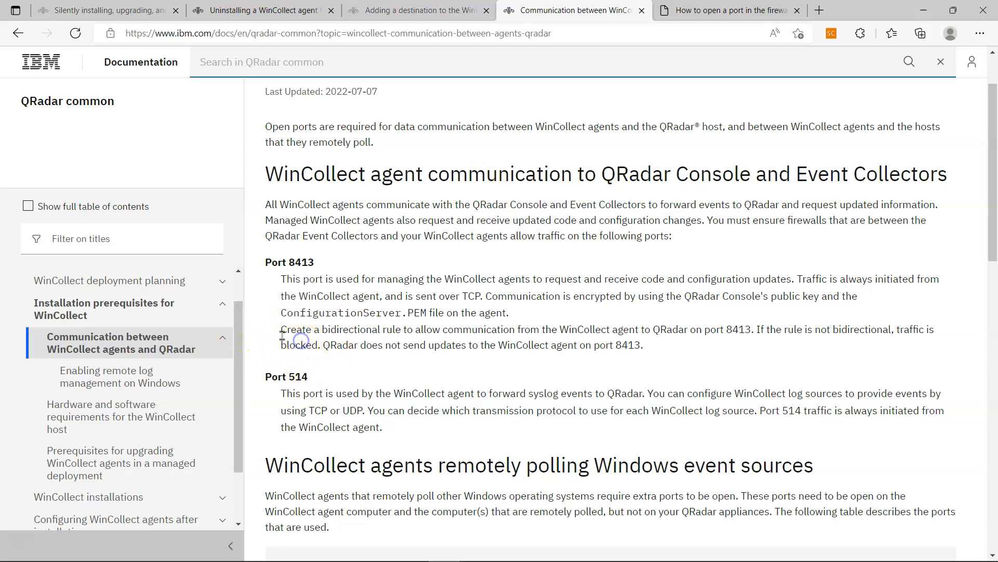
mouse_move(281, 335)
mouse_down()
mouse_move(637, 335)
mouse_move(663, 355)
mouse_move(273, 347)
mouse_move(262, 336)
mouse_up()
click(658, 355)
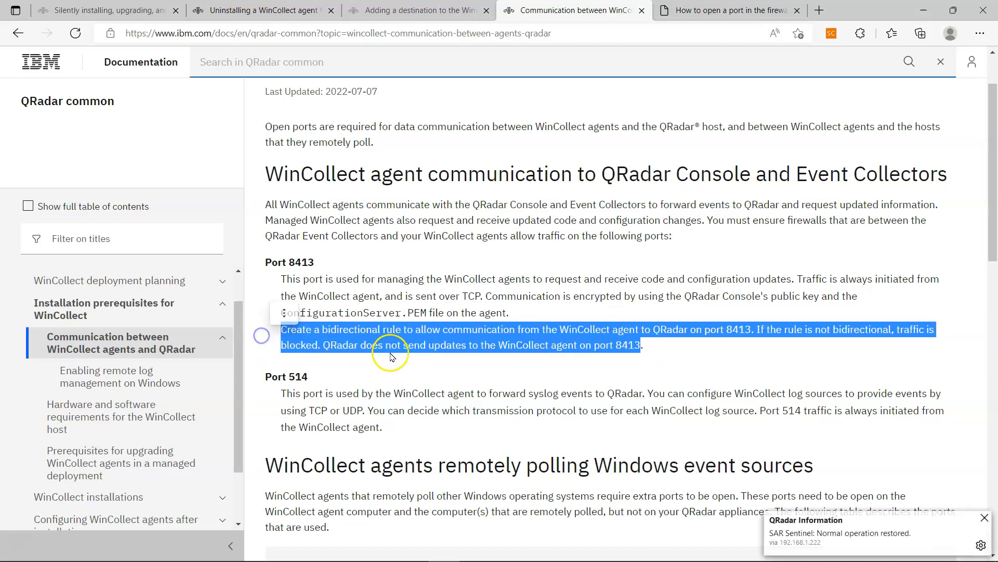
click(355, 341)
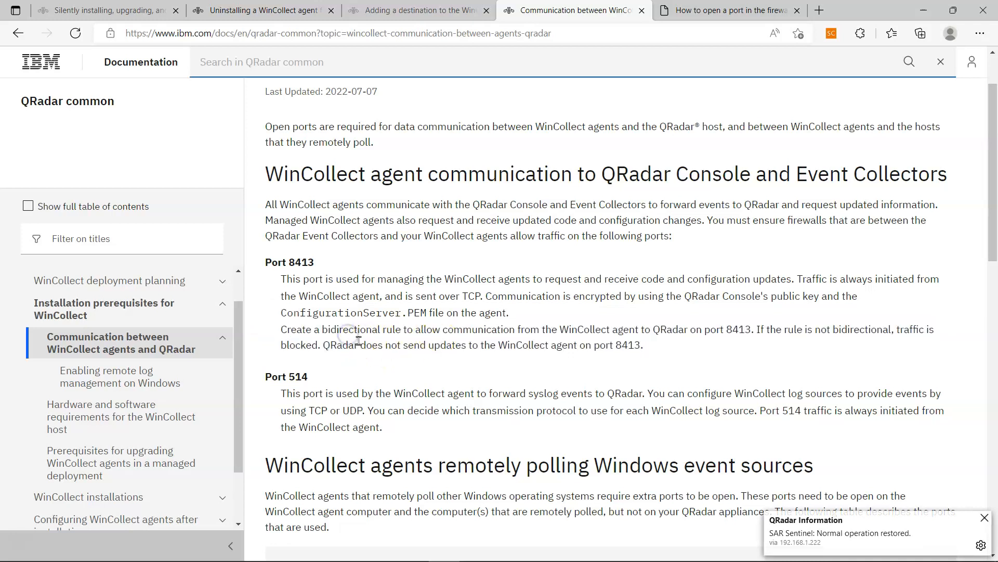
click(741, 12)
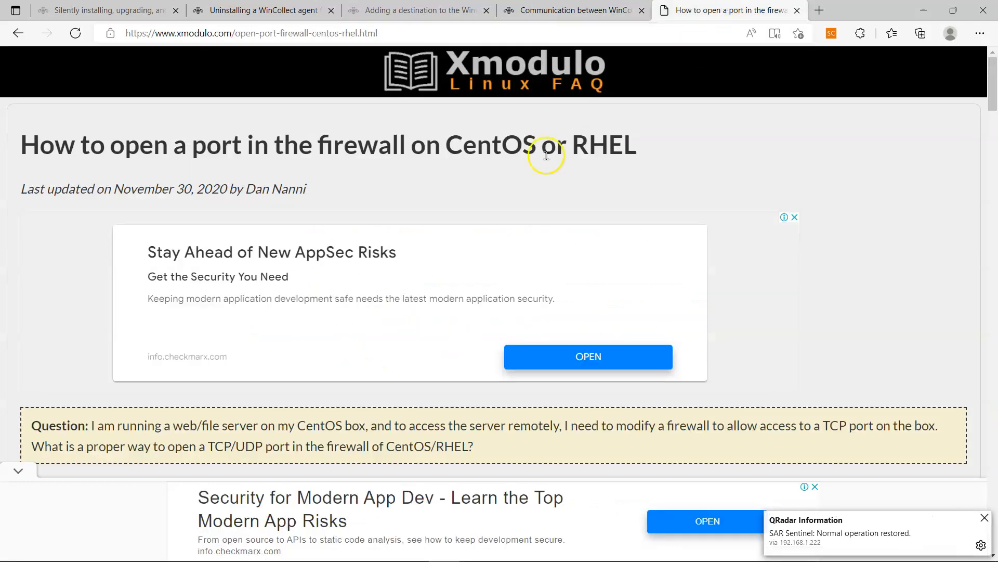
- Select the firewall-cmd --add-port command in the CentOS/RHEL 7 section
scroll(329, 190, down, 15)
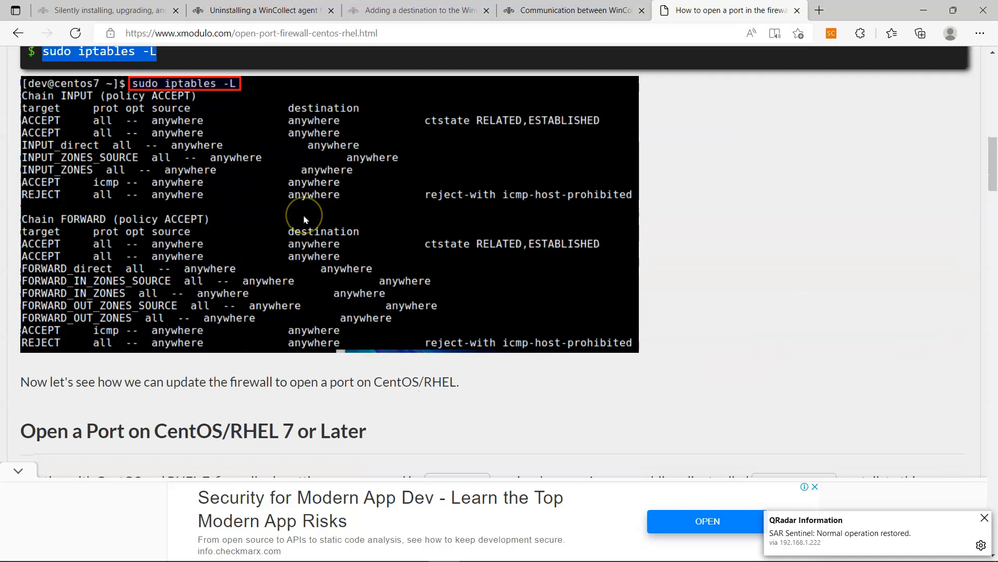
scroll(305, 219, down, 1)
scroll(252, 185, up, 3)
scroll(250, 192, down, 8)
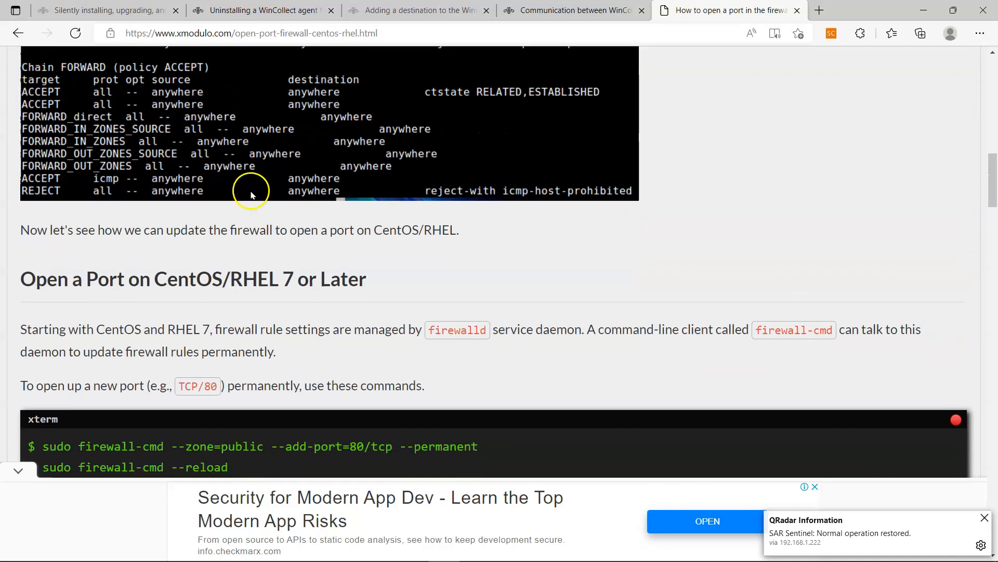
scroll(260, 242, down, 3)
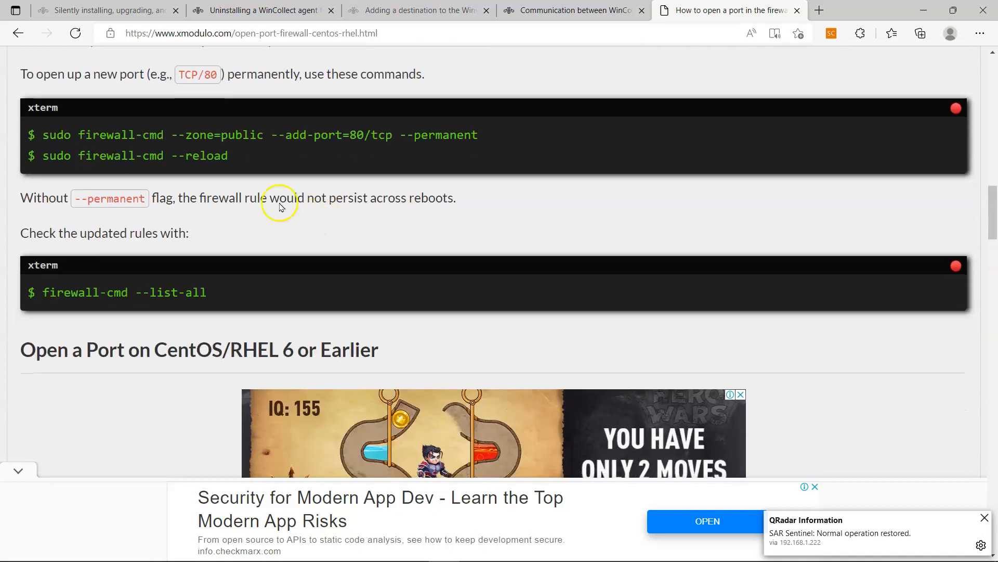
drag(39, 128, 544, 147)
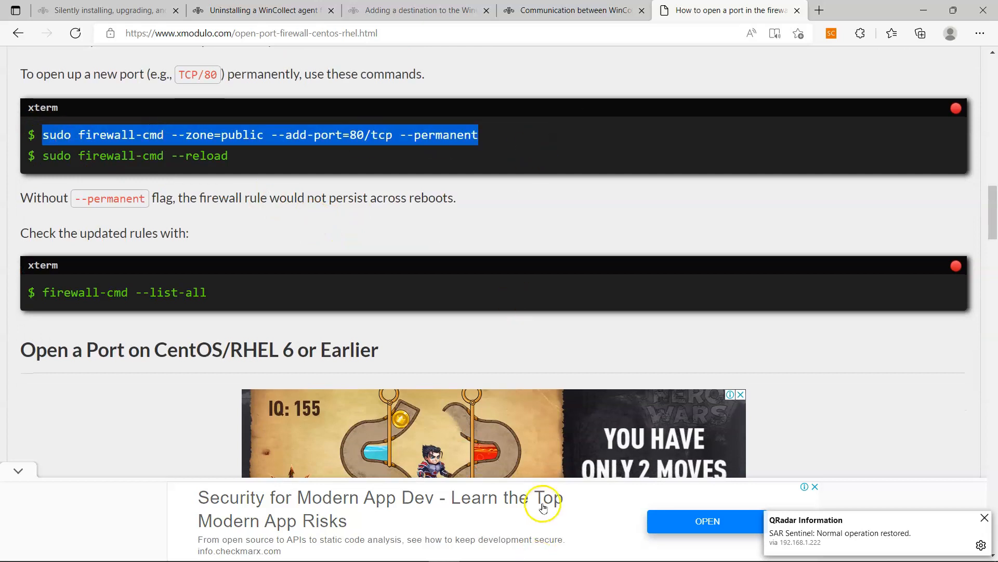
right_click(573, 550)
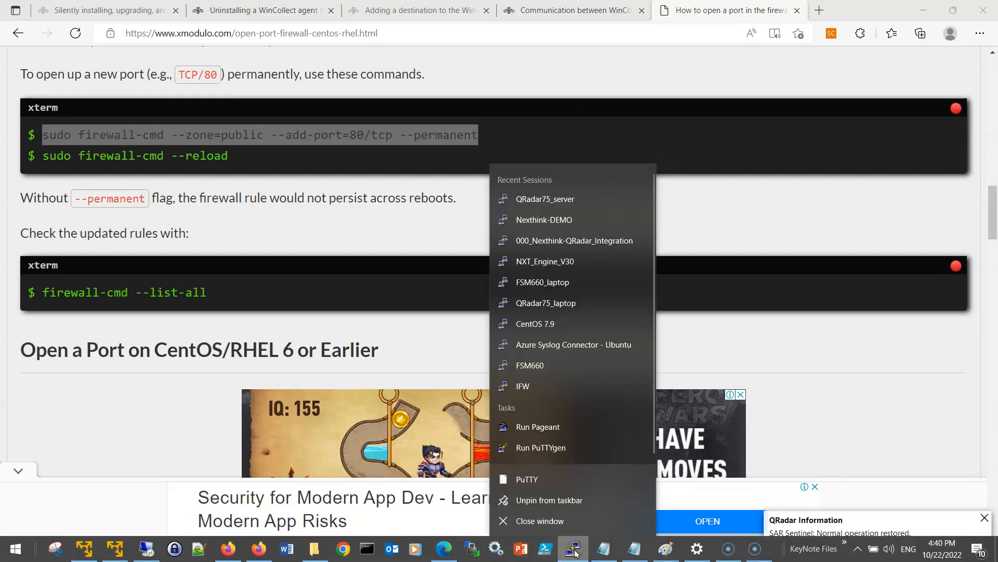
- Connect to the QRadar75_server session at 192.168.1.222 and log in as root
click(554, 484)
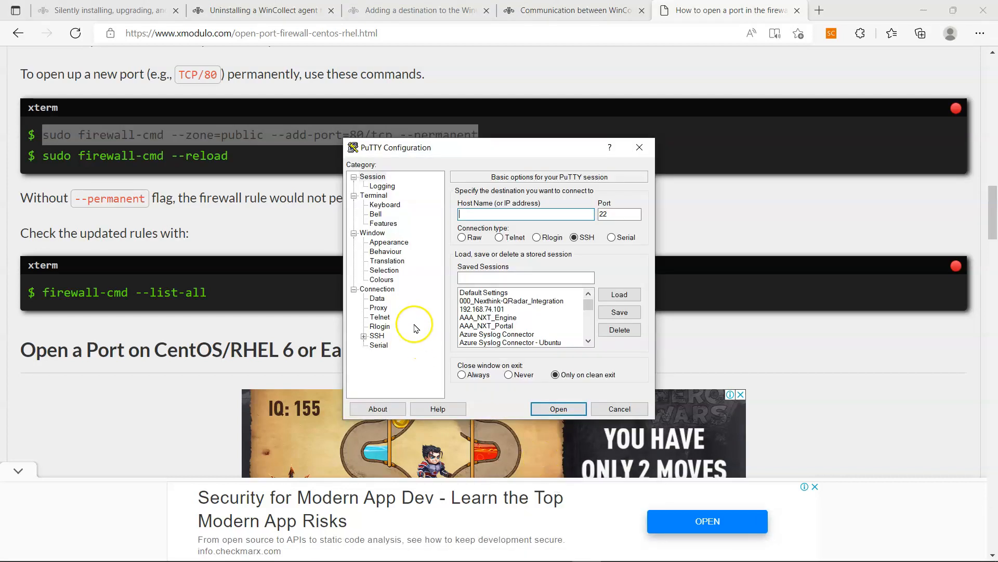
click(499, 319)
key(q)
key(q)
click(555, 405)
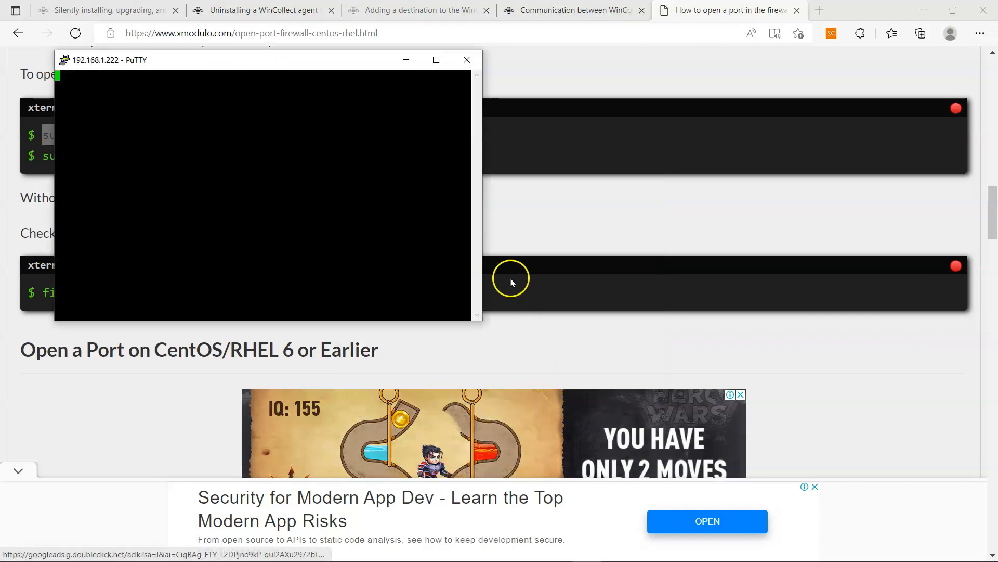
drag(484, 232, 841, 246)
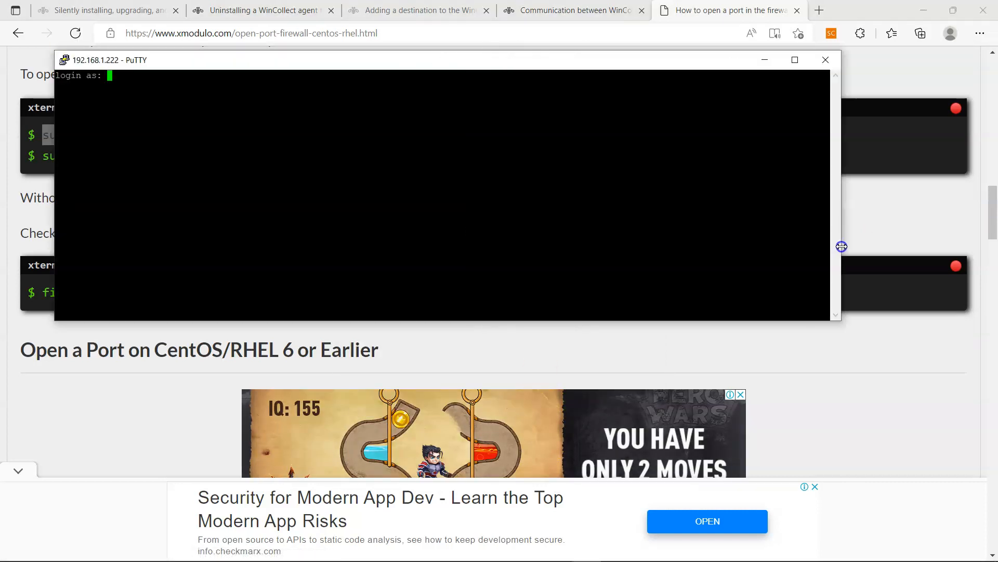
text(root)
key(Return)
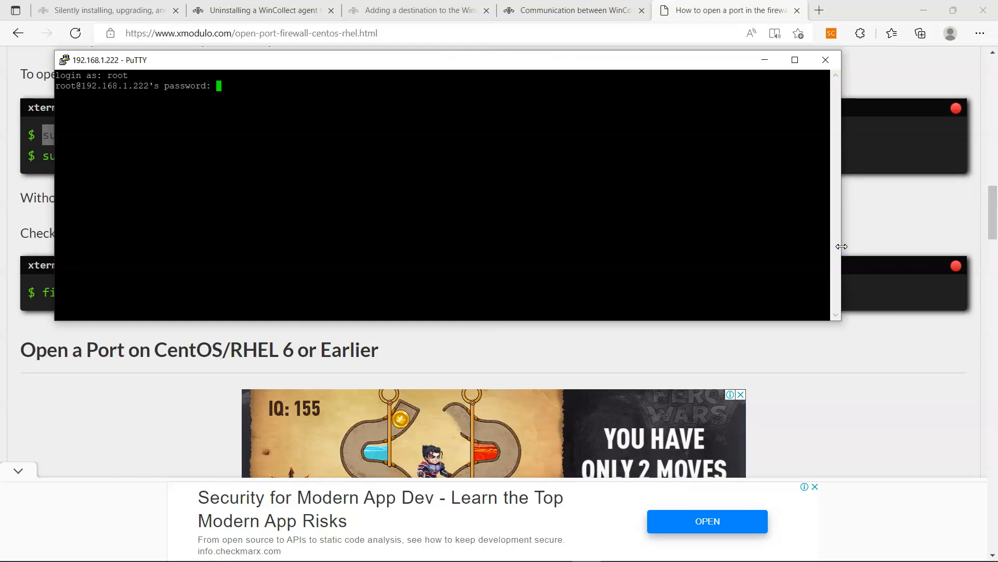
key(Return)
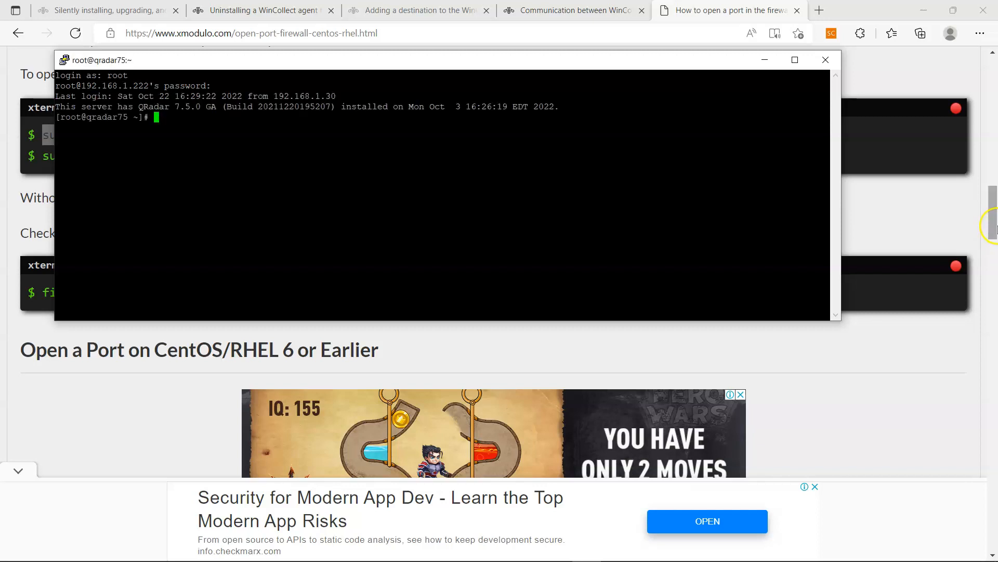
- Run 'tcpdump -nni any port 8143', stop it, and run a netstat port check
drag(841, 185, 981, 185)
click(569, 182)
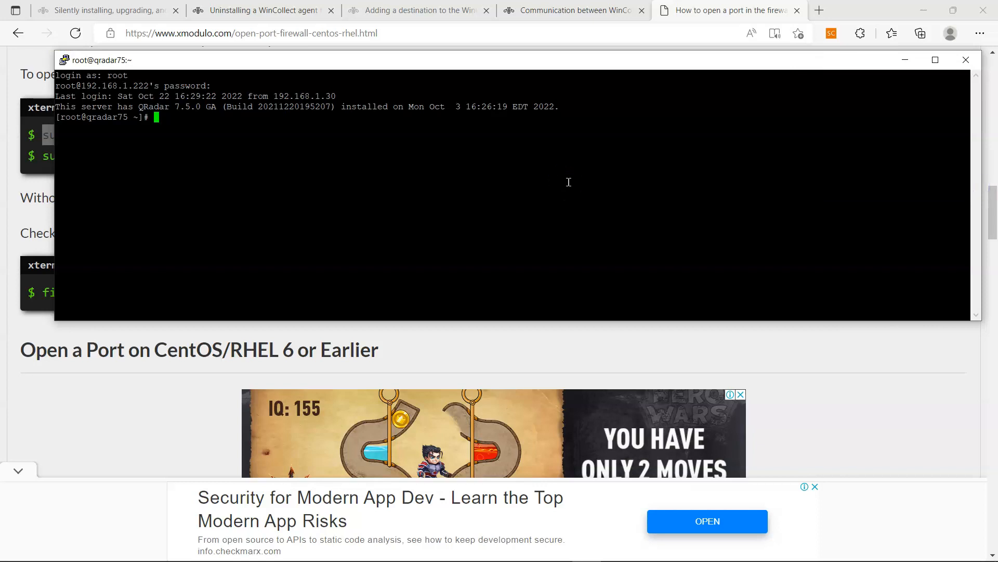
text(tcpdump -nni any port 8143)
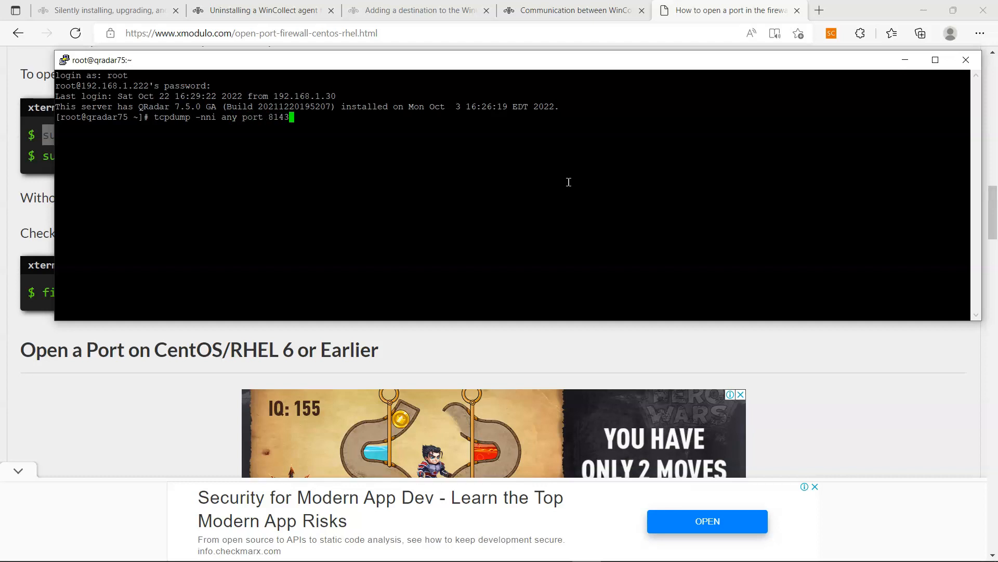
key(ctrl+c)
key(Return)
key(Return)
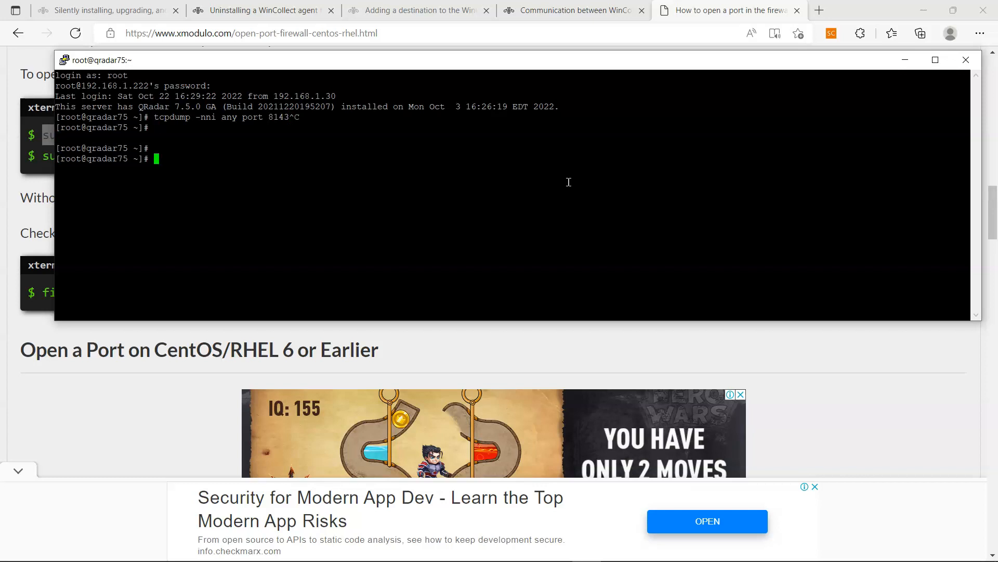
text(netstat -an | grep -i 81)
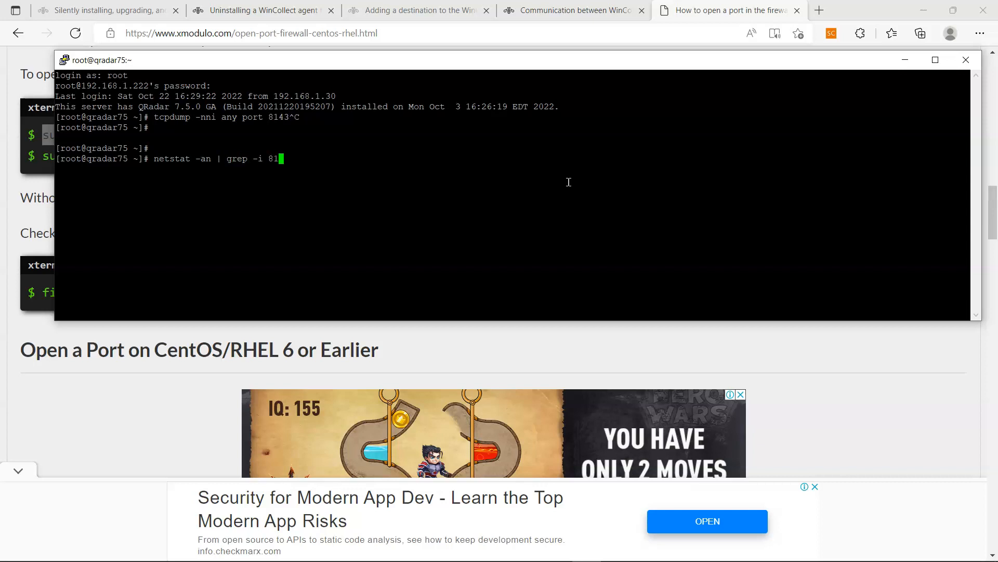
text(3)
key(Return)
- Correct the netstat check to port 8413 and confirm it is listening
key(Up)
key(BackSpace)
key(BackSpace)
key(BackSpace)
key(BackSpace)
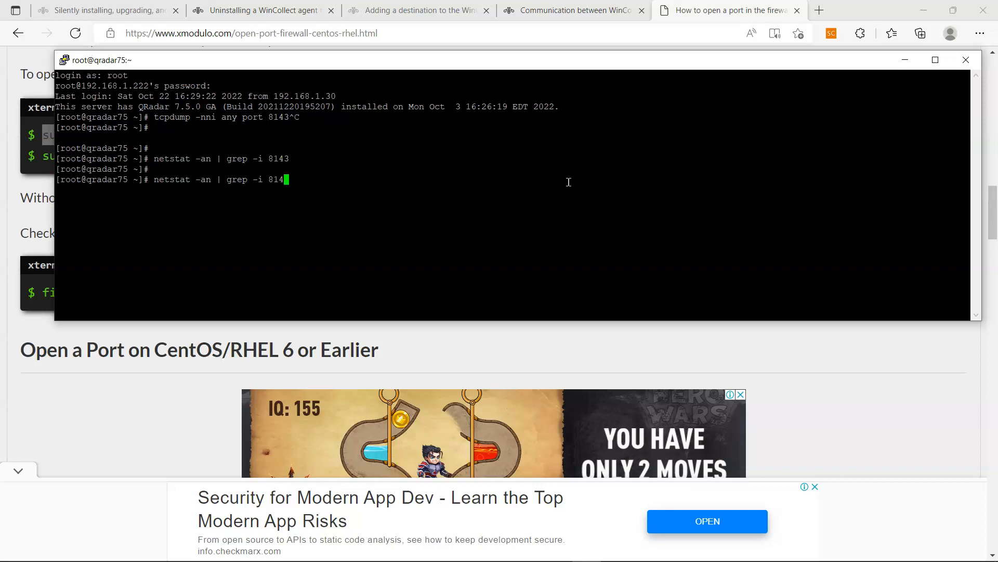
text(413)
key(Return)
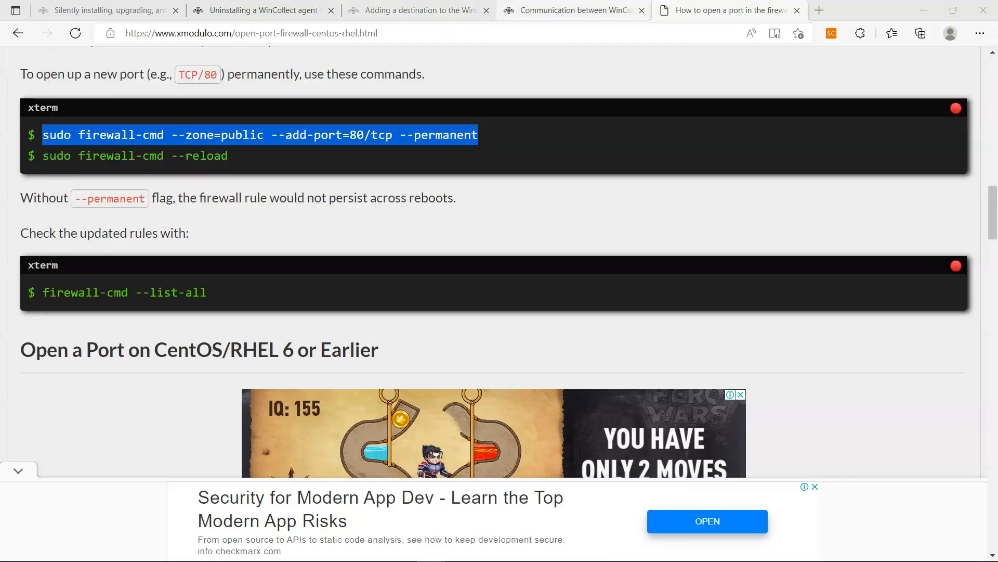
click(572, 11)
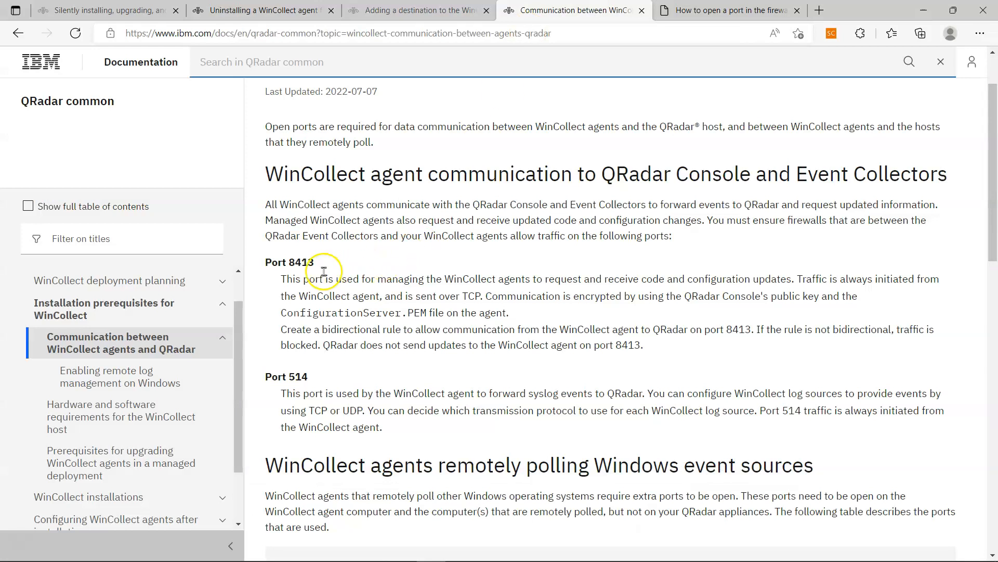
key(alt+Tab)
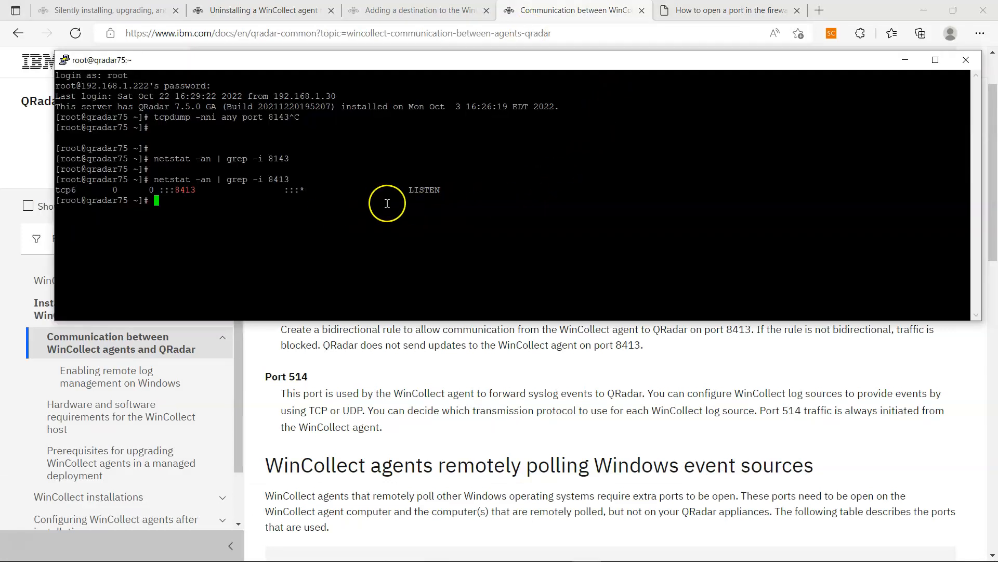
key(Return)
key(Up)
key(Down)
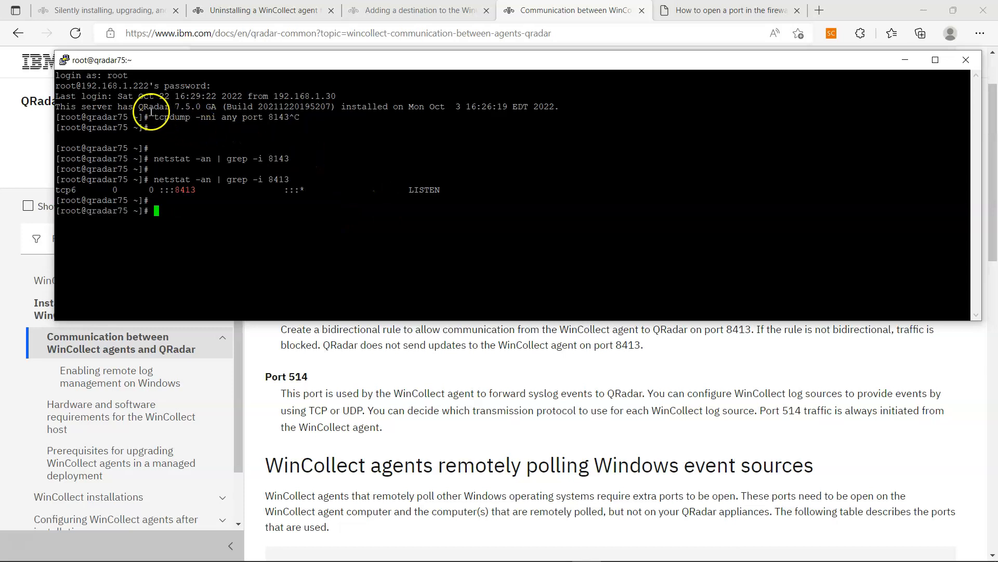
- Rerun the earlier tcpdump capture on port 8143, then stop it
drag(155, 117, 289, 115)
right_click(359, 142)
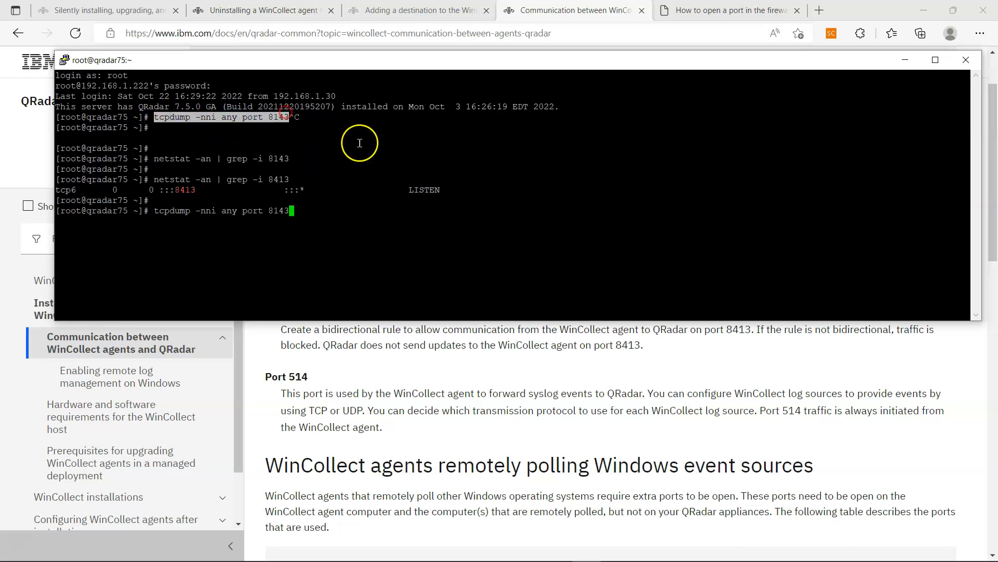
key(Return)
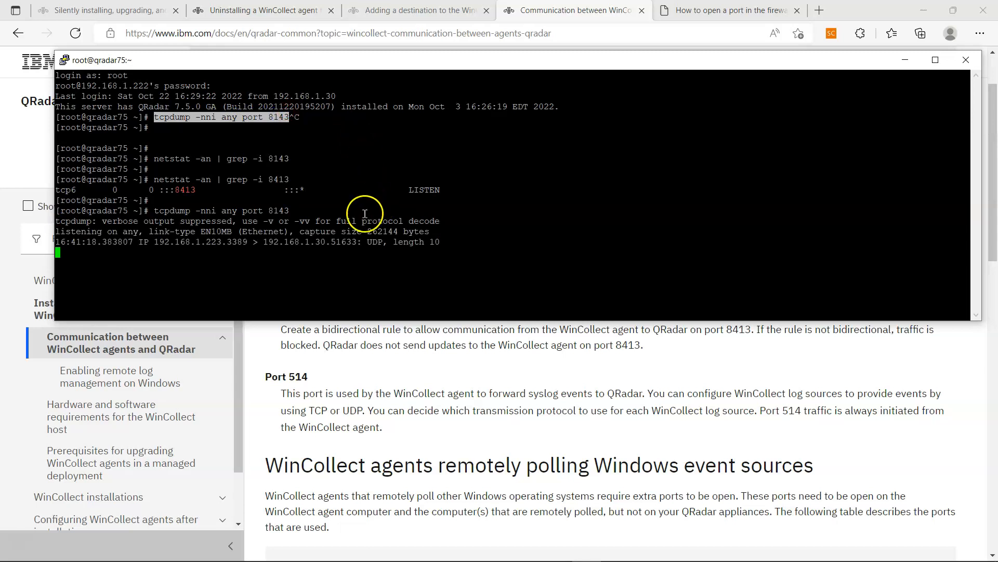
drag(359, 322, 359, 394)
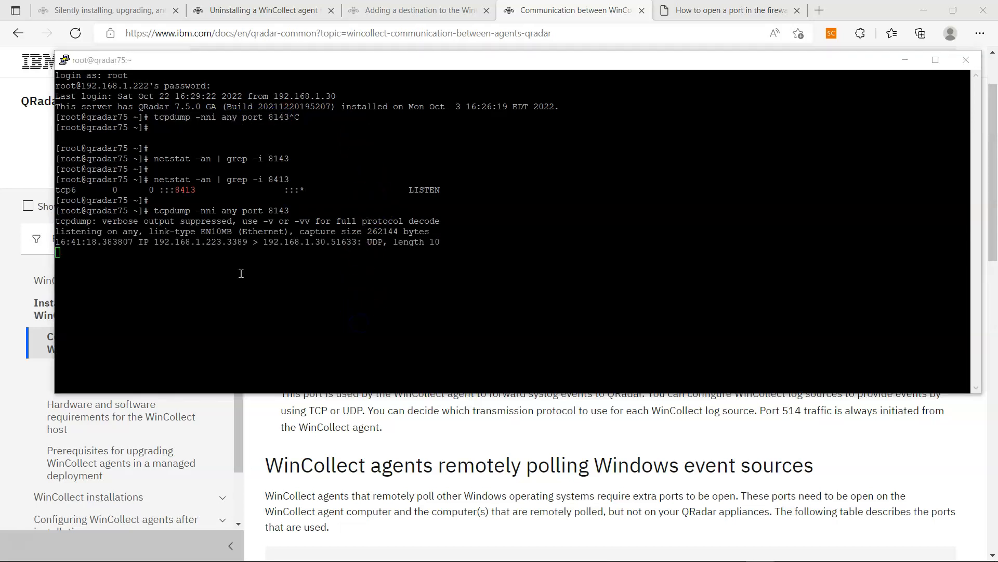
key(ctrl+c)
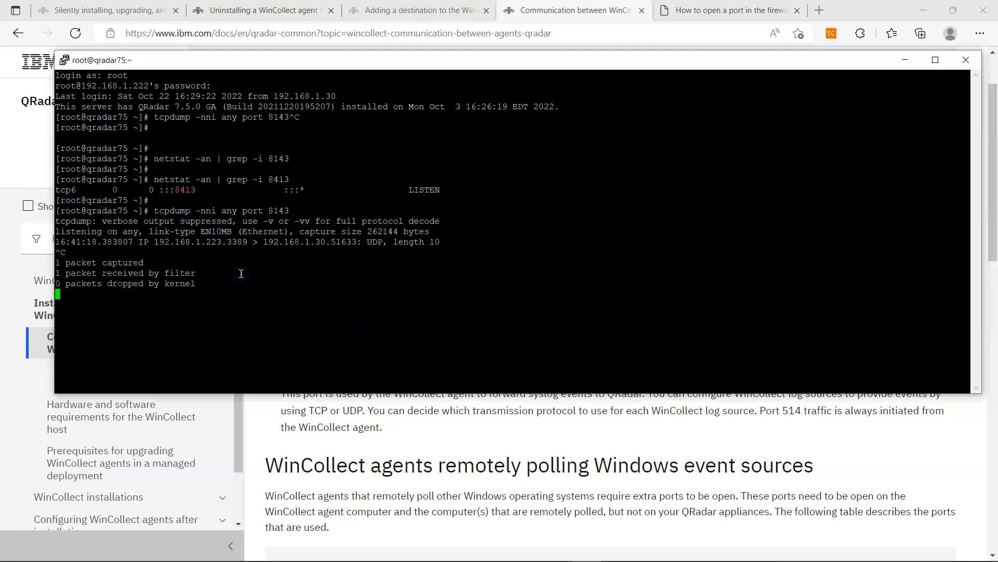
- Capture port 8413 in hex with 'tcpdump -xXnni any port 8413', seeing SYNs from 192.168.1.223
key(Up)
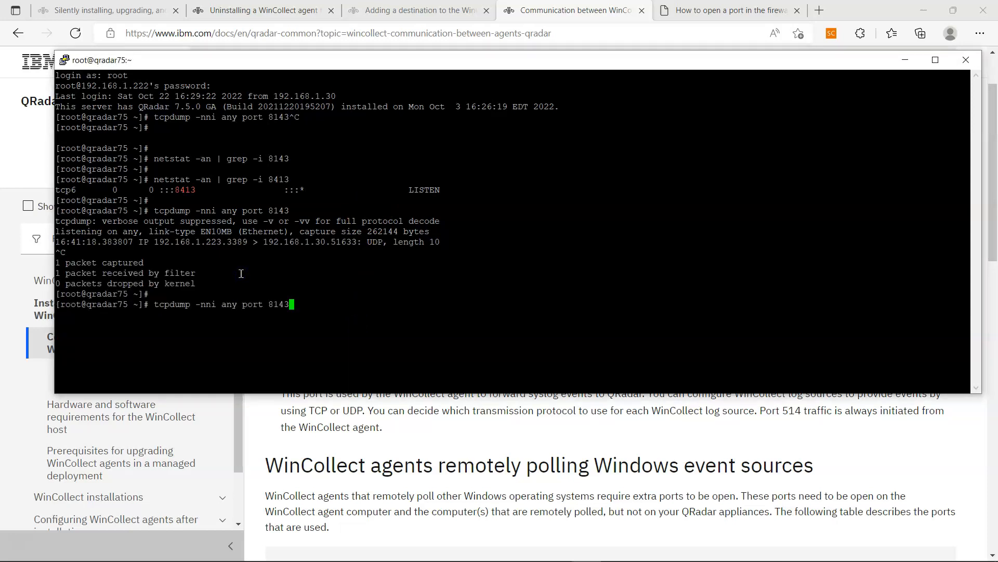
key(BackSpace)
key(BackSpace)
key(BackSpace)
key(BackSpace)
key(BackSpace)
key(BackSpace)
key(BackSpace)
key(BackSpace)
key(BackSpace)
key(BackSpace)
key(BackSpace)
key(BackSpace)
key(BackSpace)
key(BackSpace)
key(BackSpace)
key(BackSpace)
key(BackSpace)
key(BackSpace)
key(BackSpace)
key(BackSpace)
key(BackSpace)
right_click(241, 273)
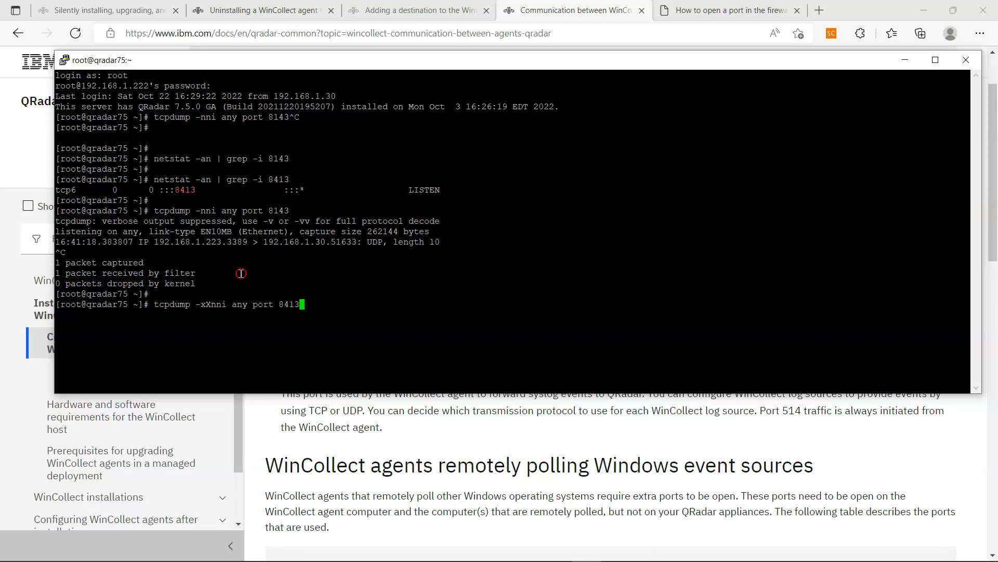
key(Left)
key(Left)
key(Left)
key(Left)
key(Left)
key(Left)
key(Left)
key(Left)
key(Left)
key(Left)
key(Left)
key(Left)
key(Left)
key(Return)
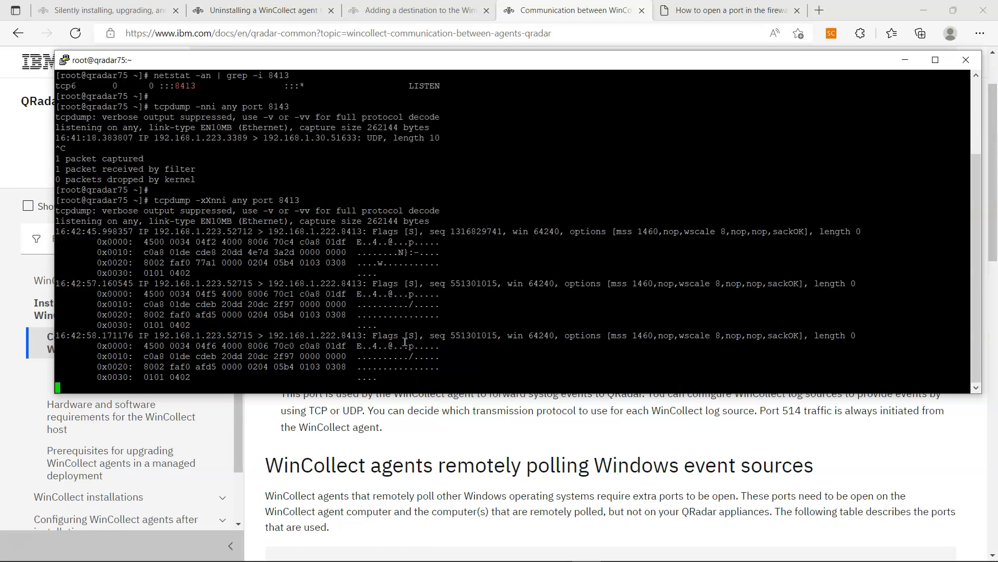
key(ctrl+c)
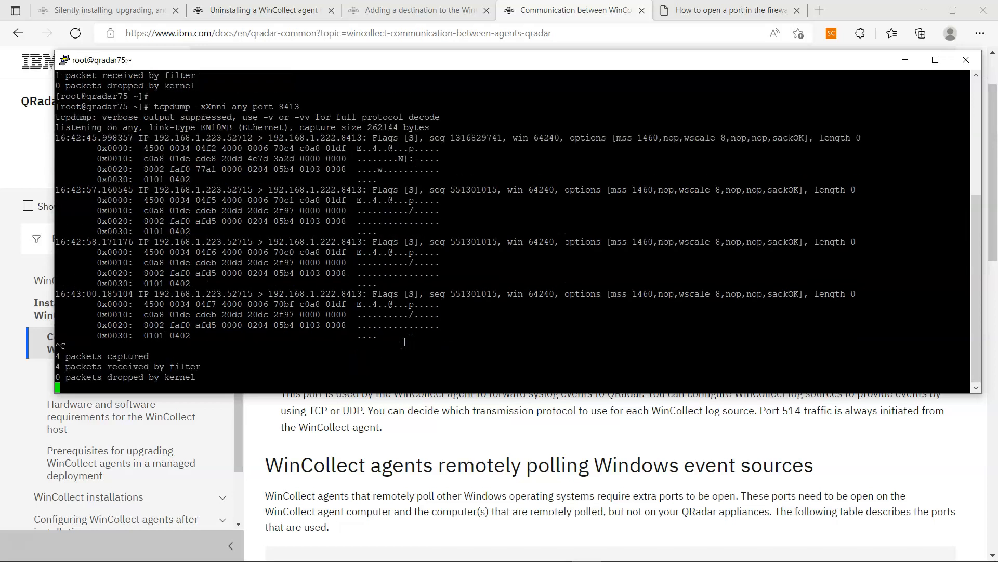
key(Return)
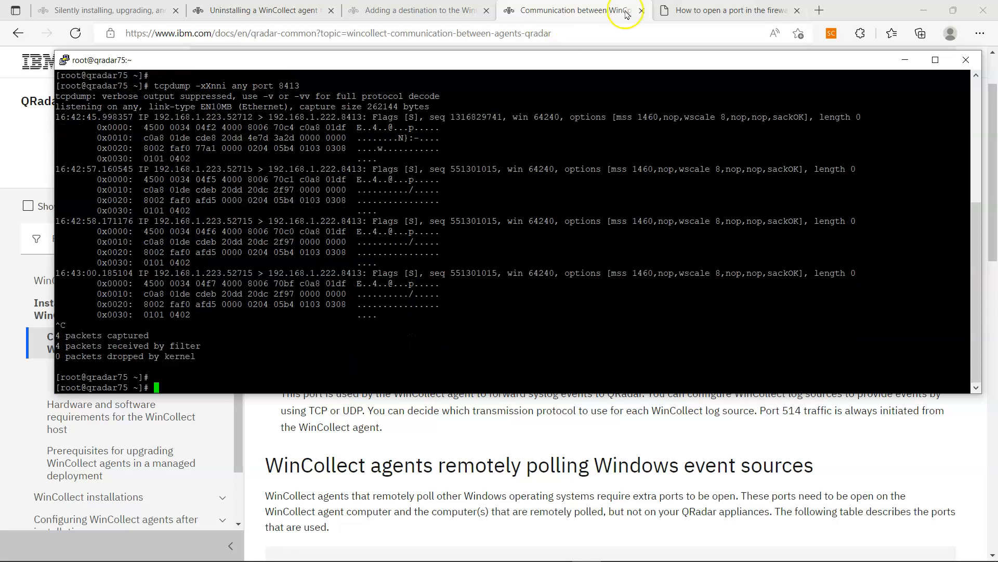
click(676, 10)
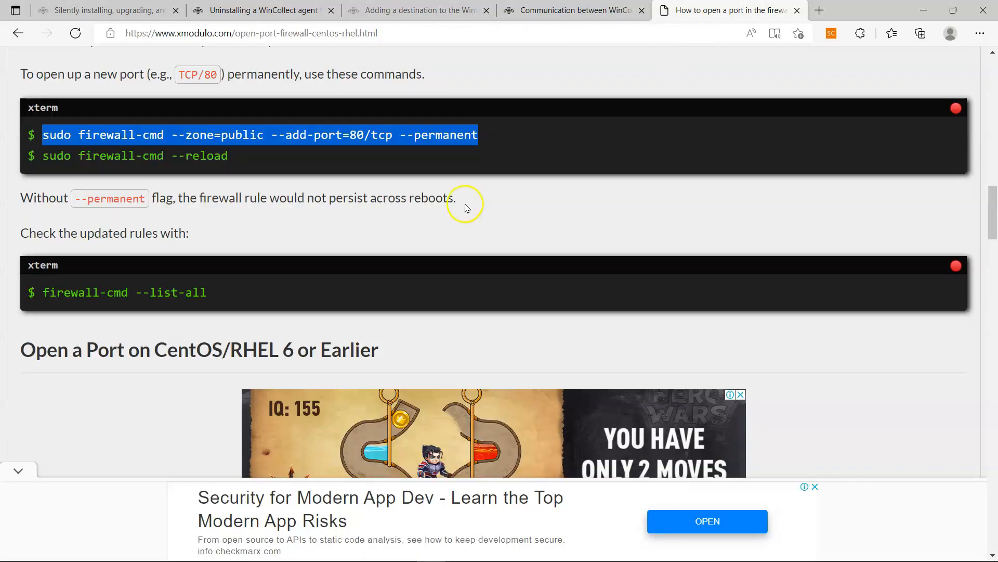
- Run the article's firewall-cmd --add-port command with port 8413 instead of 80
right_click(172, 135)
click(215, 150)
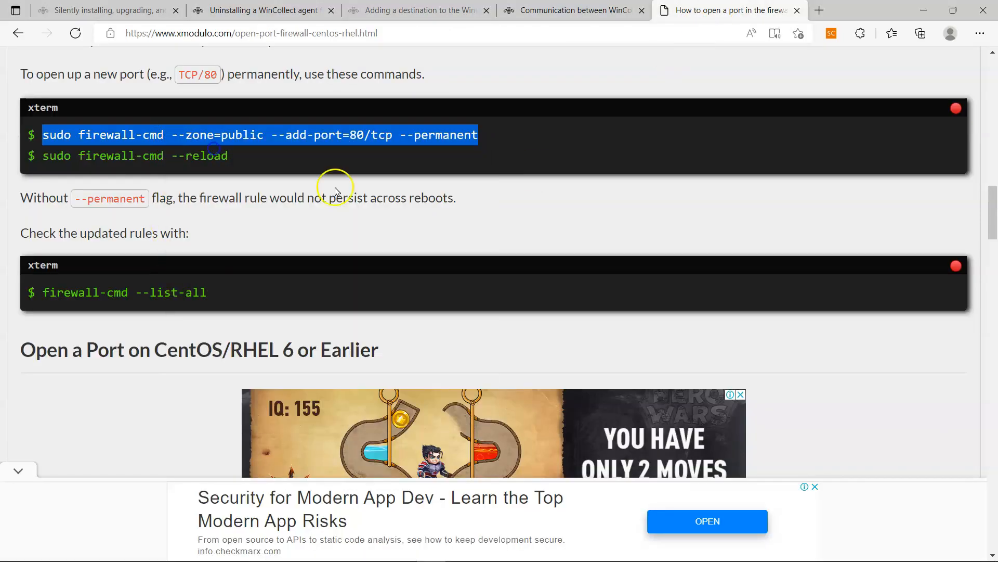
key(alt+Tab)
right_click(295, 313)
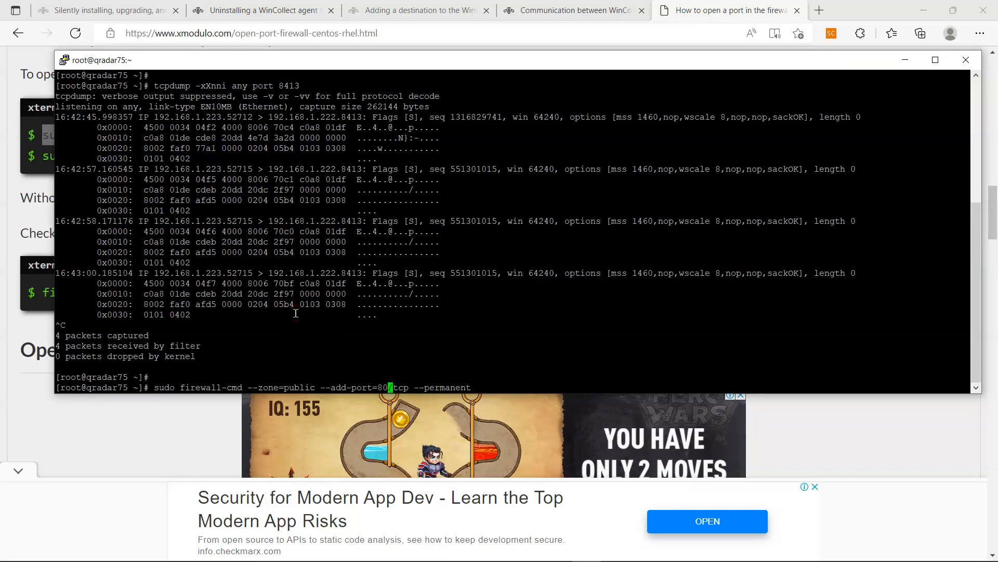
key(BackSpace)
key(BackSpace)
text(8413)
key(Return)
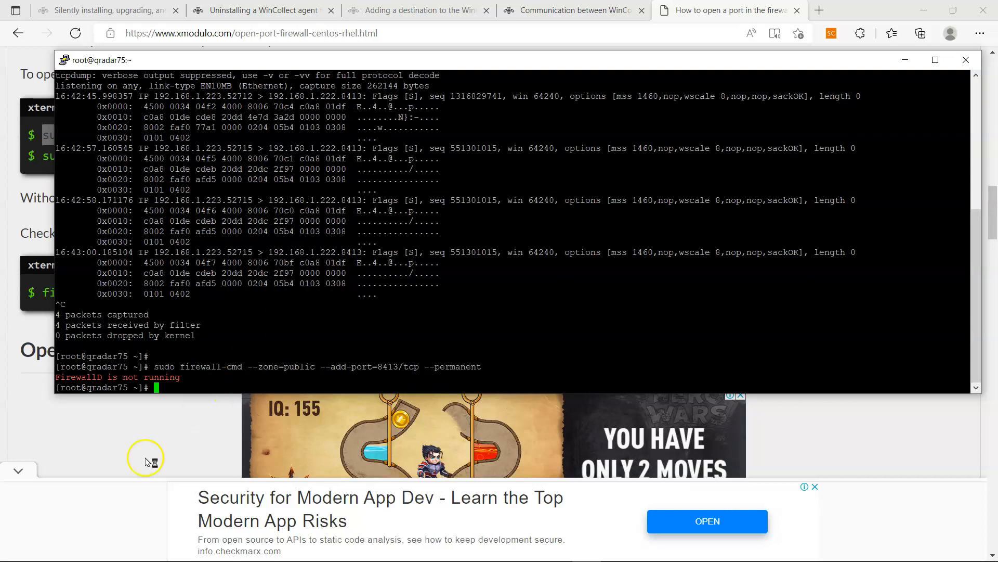
- Add the iptables rule 'sudo iptables -I INPUT -p tcp -m tcp --dport 8413 -j ACCEPT'
click(166, 440)
scroll(174, 396, down, 5)
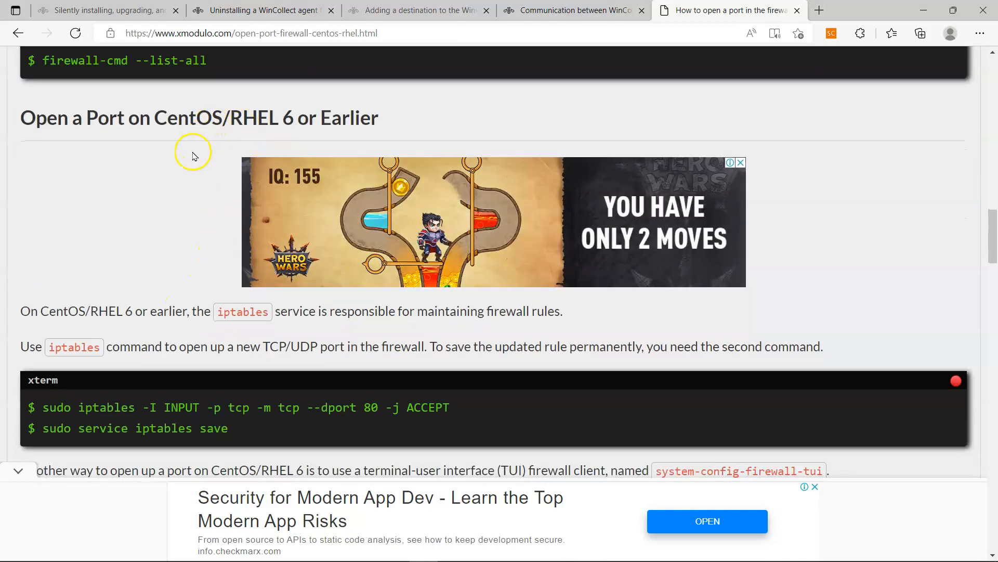
scroll(192, 156, down, 3)
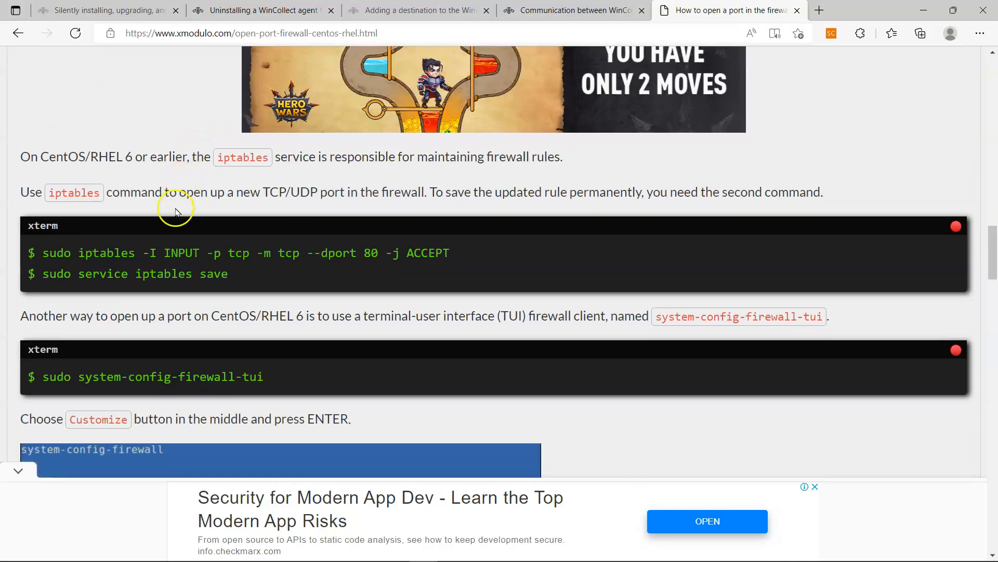
drag(43, 253, 451, 253)
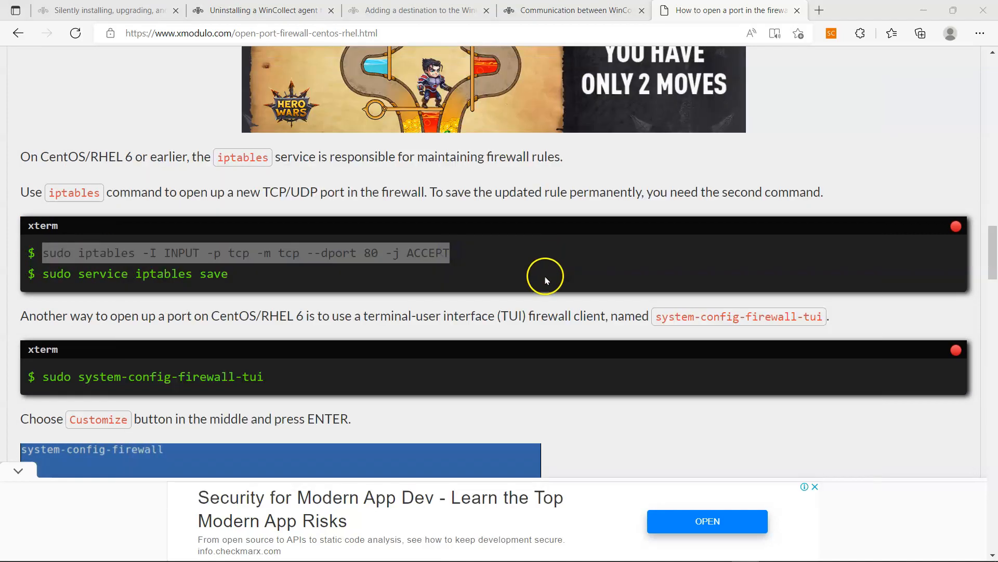
key(alt+Tab)
right_click(493, 339)
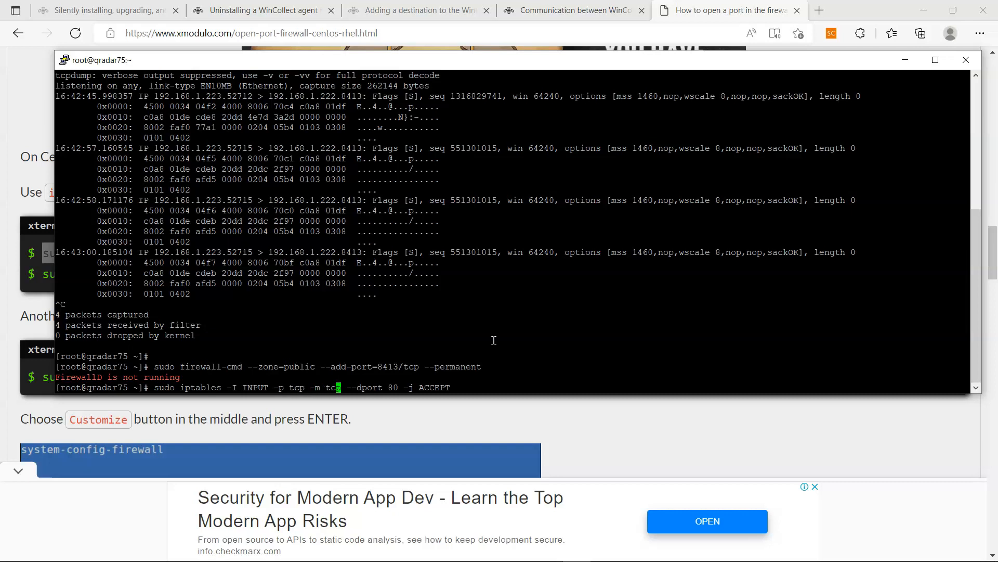
key(BackSpace)
key(BackSpace)
text(8413)
key(Return)
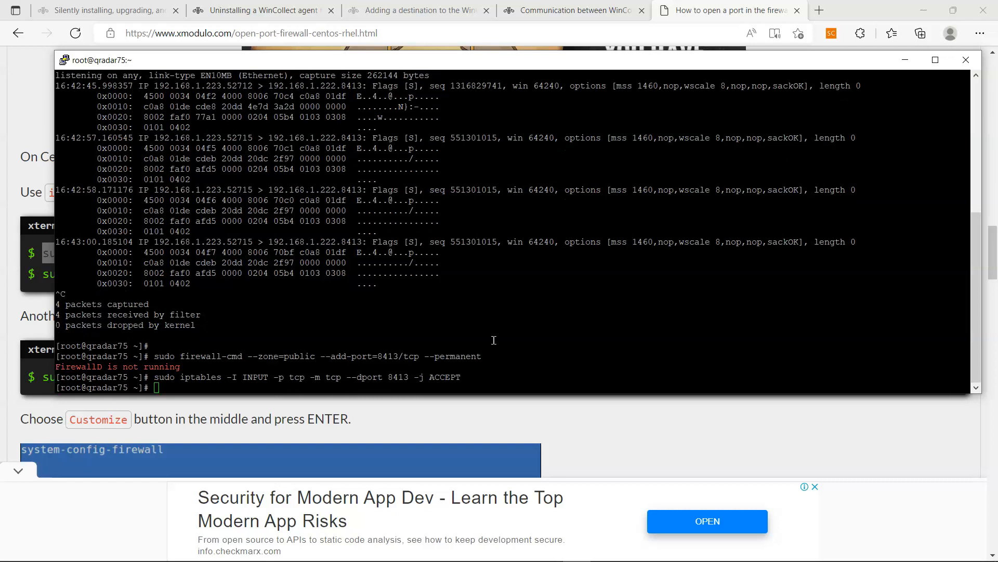
- Save the firewall rules permanently with 'sudo service iptables save'
click(183, 321)
click(32, 308)
drag(231, 273, 50, 286)
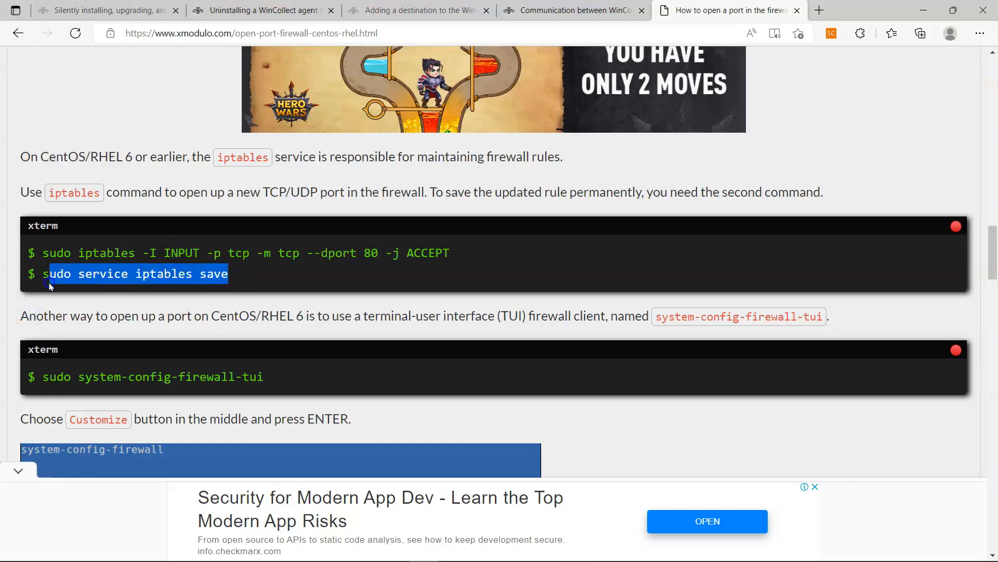
key(alt+Tab)
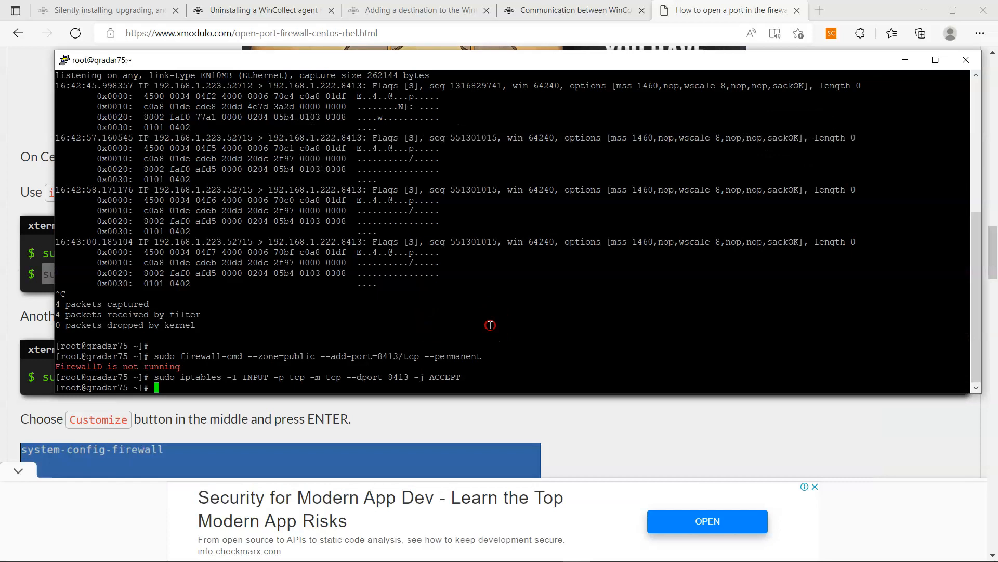
right_click(490, 325)
key(Return)
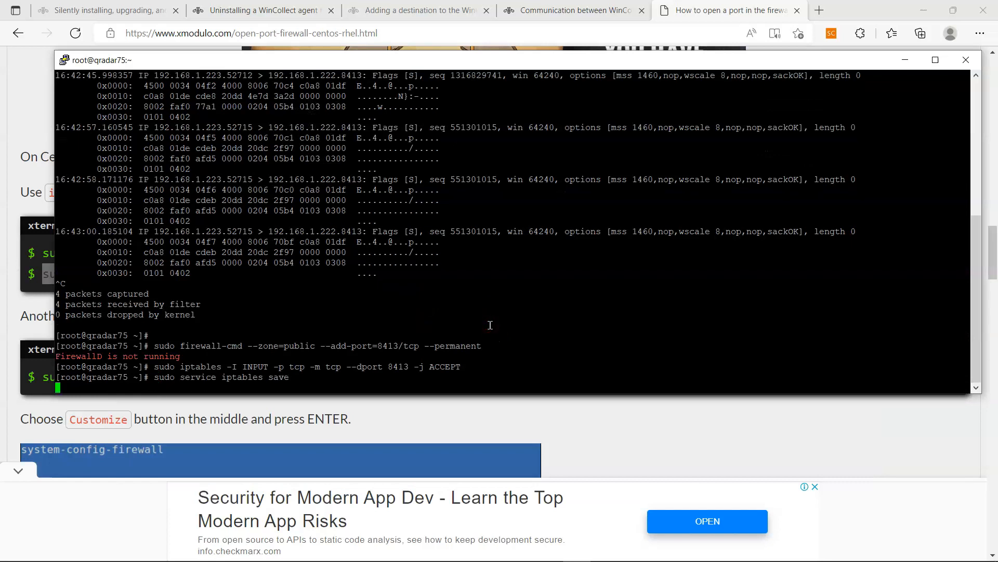
- Bring up the QRadar Log Activity window and review the event list
mouse_move(351, 558)
click(219, 549)
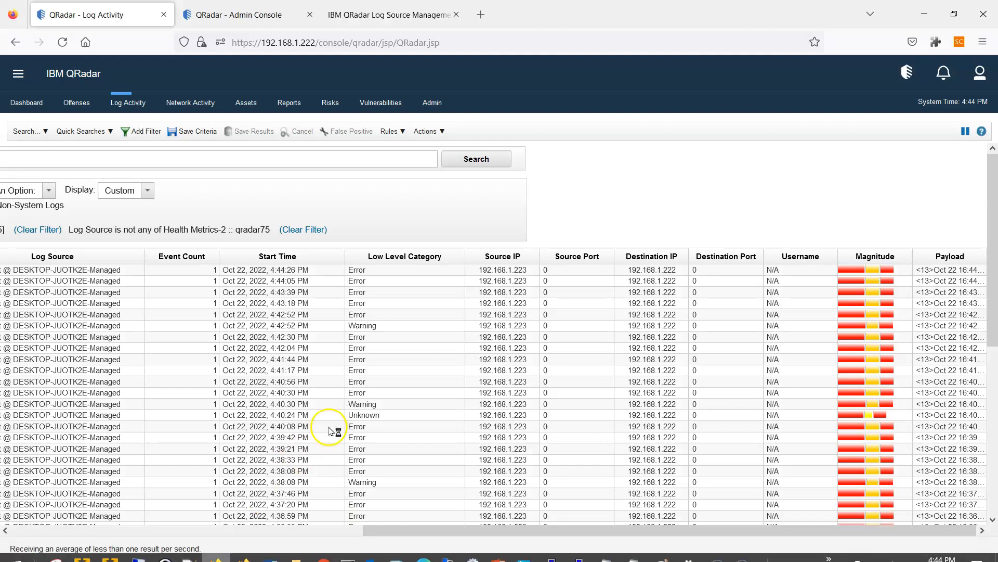
click(411, 531)
drag(410, 535, 35, 536)
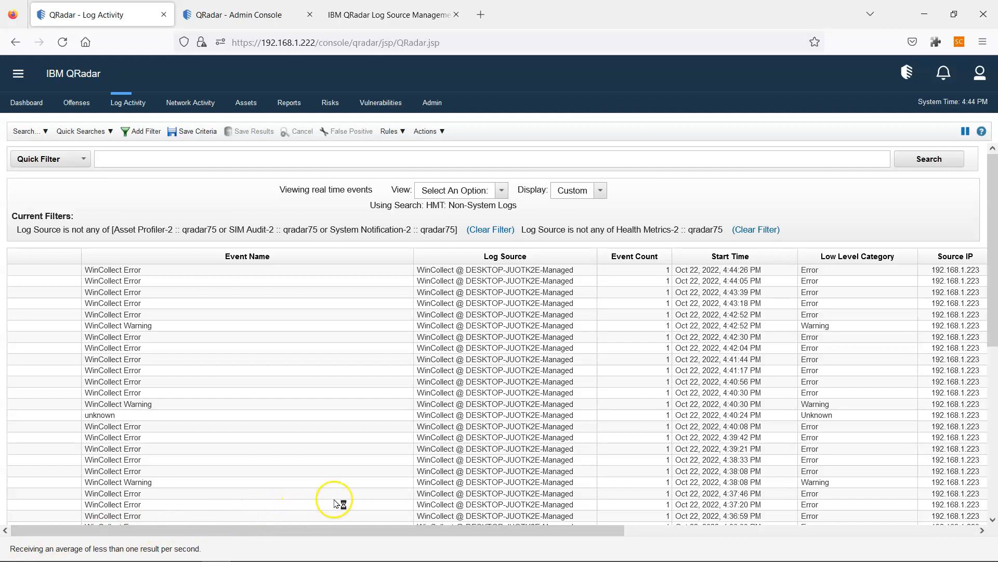
drag(408, 528, 791, 548)
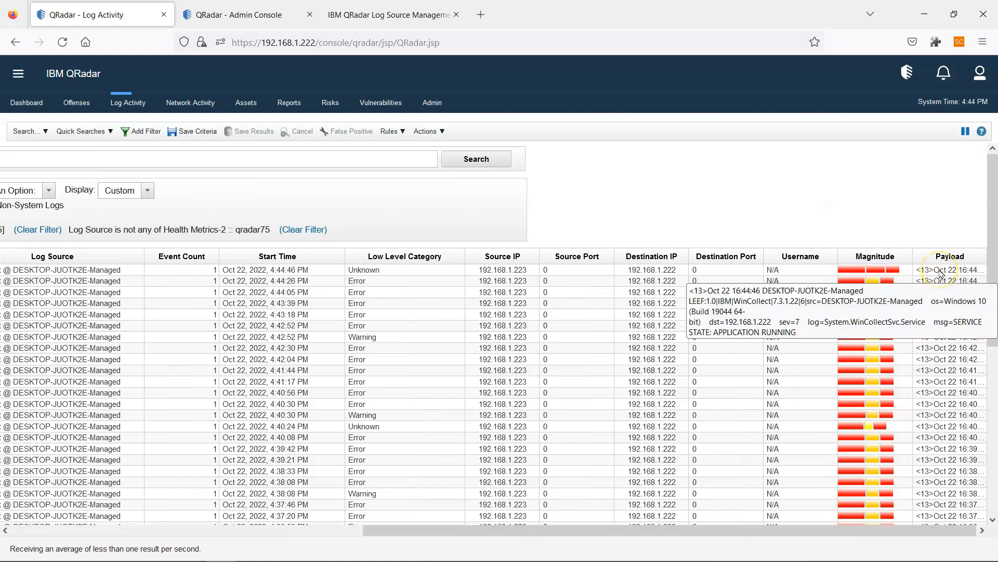
drag(840, 531, 473, 542)
- Confirm in the WinCollect console that agent DESKTOP-JUOTK2E-Managed shows Running, then return to the browser
click(250, 12)
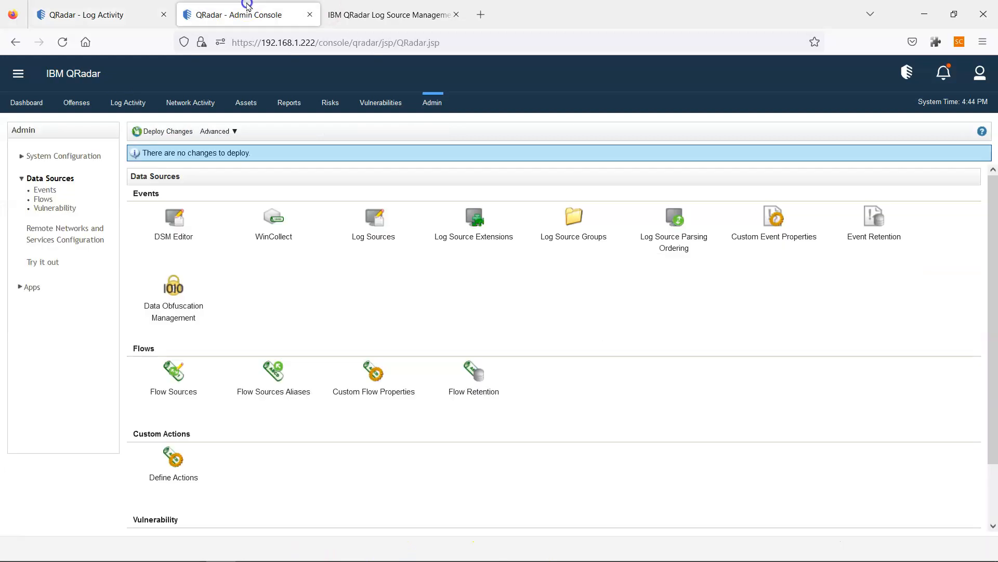
click(296, 223)
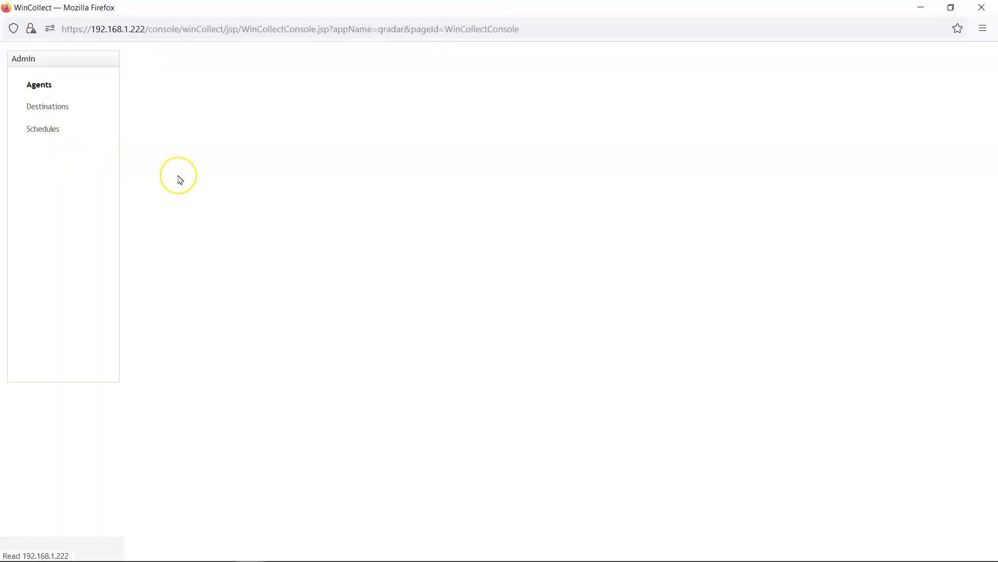
click(186, 107)
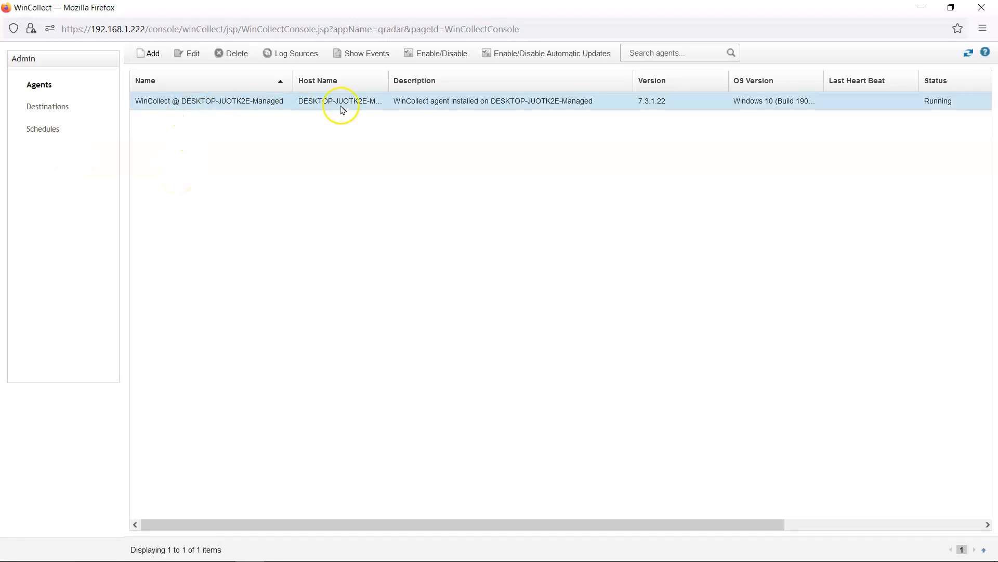
click(516, 108)
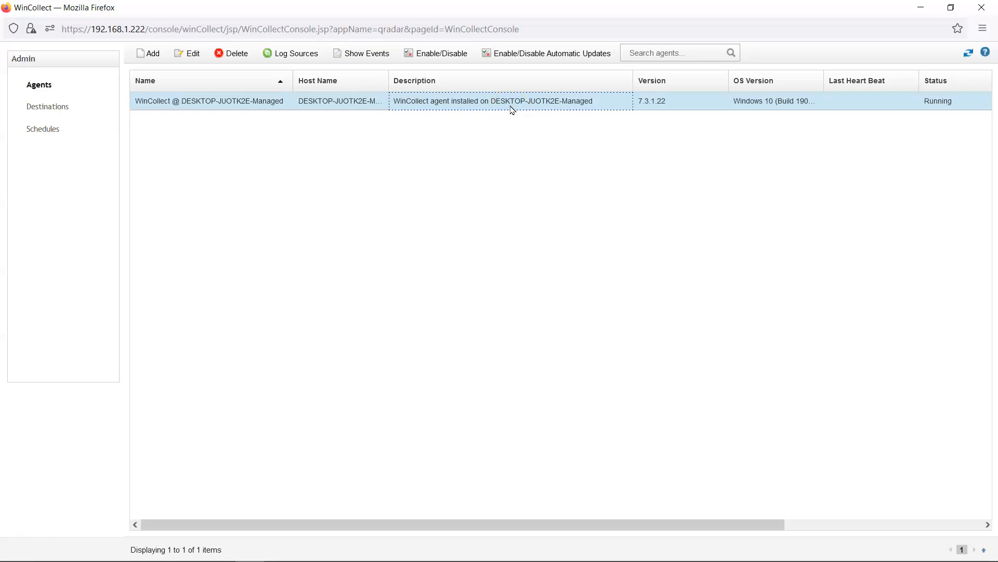
key(alt+Tab)
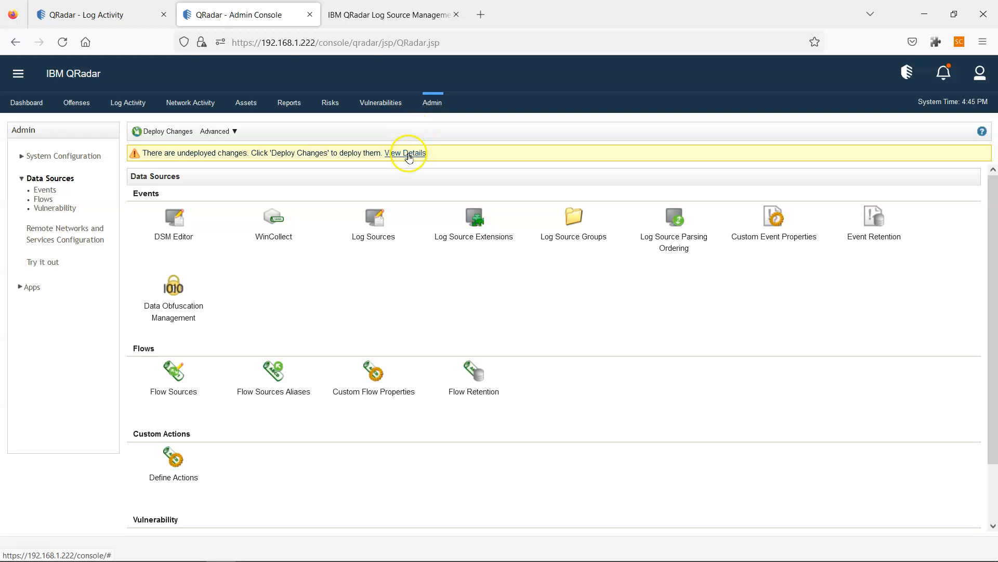
- Review the undeployed changes for log sources 2114 and 2115, then deploy them from the Admin tab
click(408, 155)
click(153, 177)
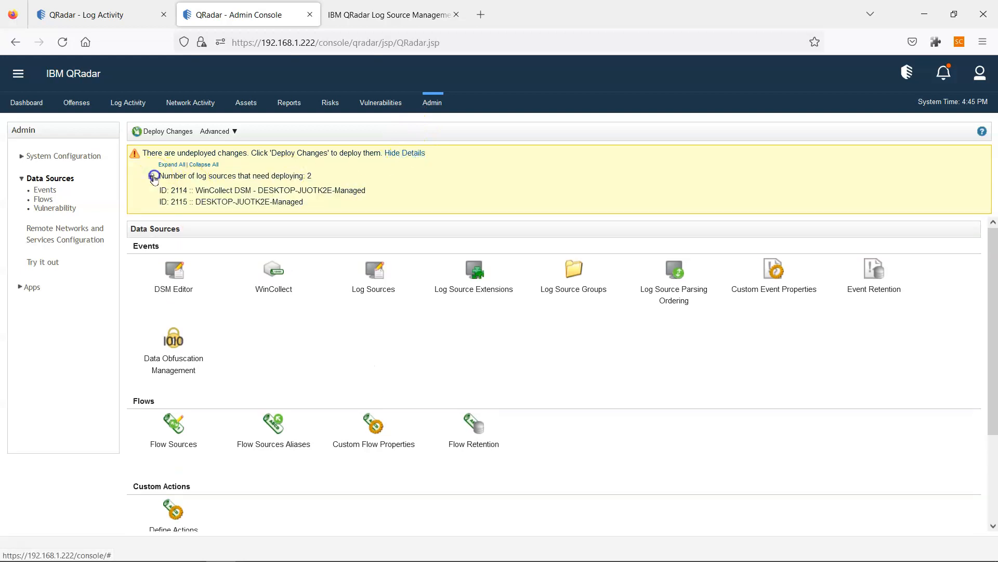
click(129, 14)
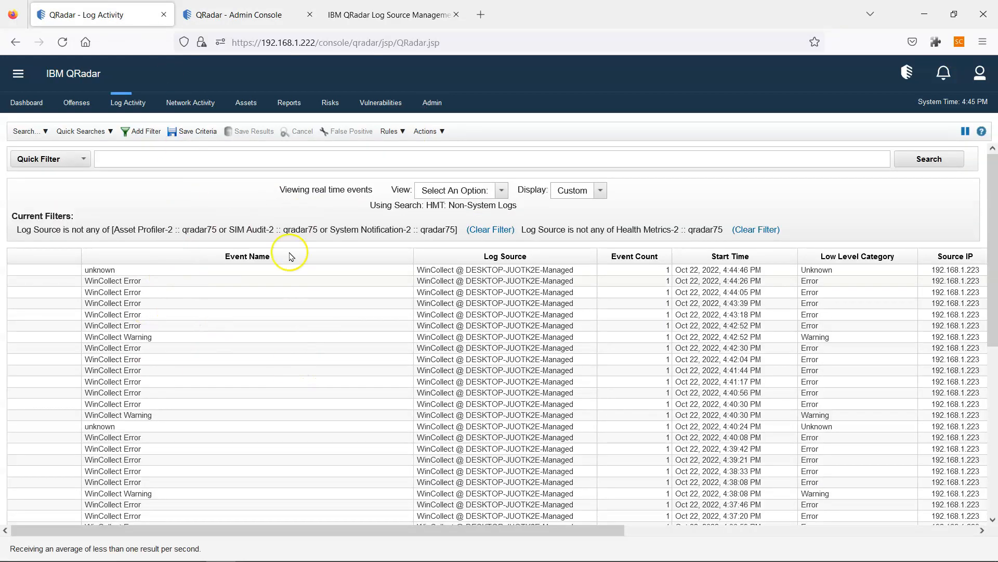
click(389, 14)
click(245, 15)
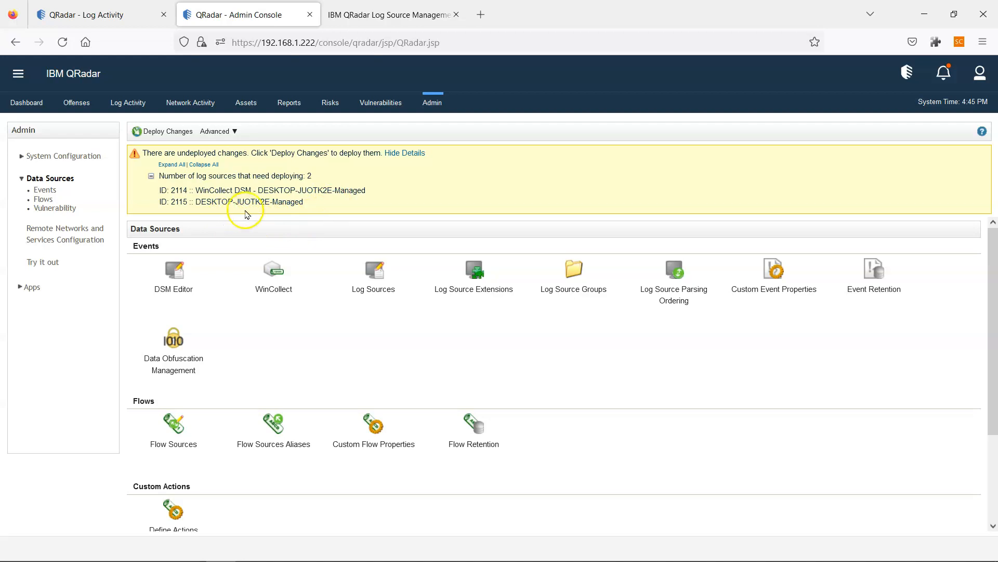
click(185, 132)
click(186, 132)
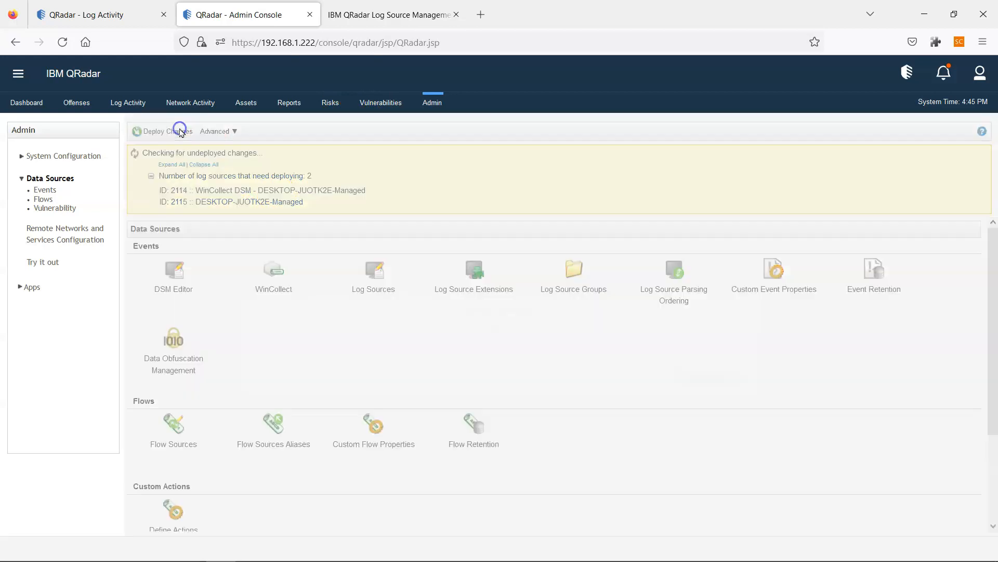
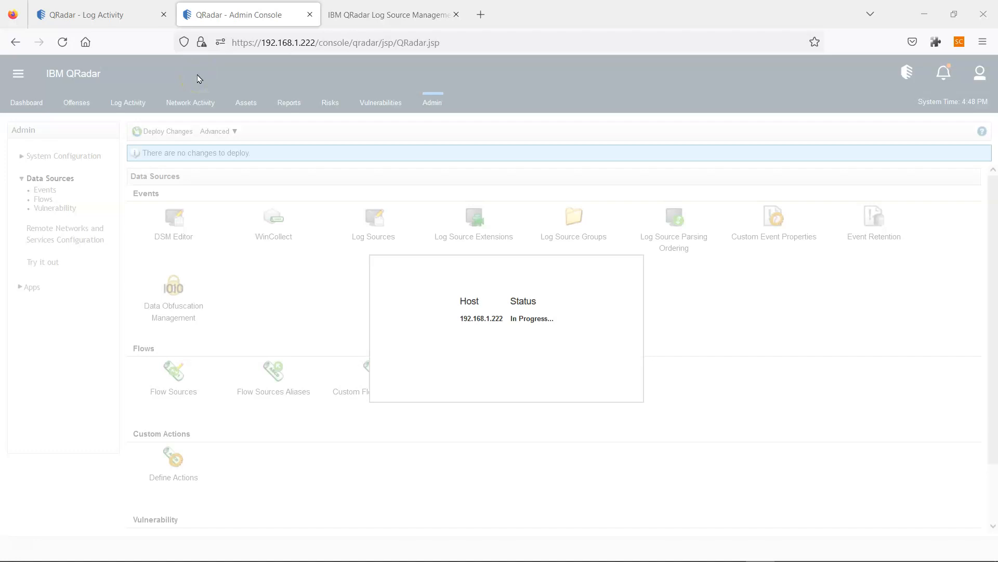
- Check deployment progress in the Admin Console and bring the Log Activity page back up
click(99, 7)
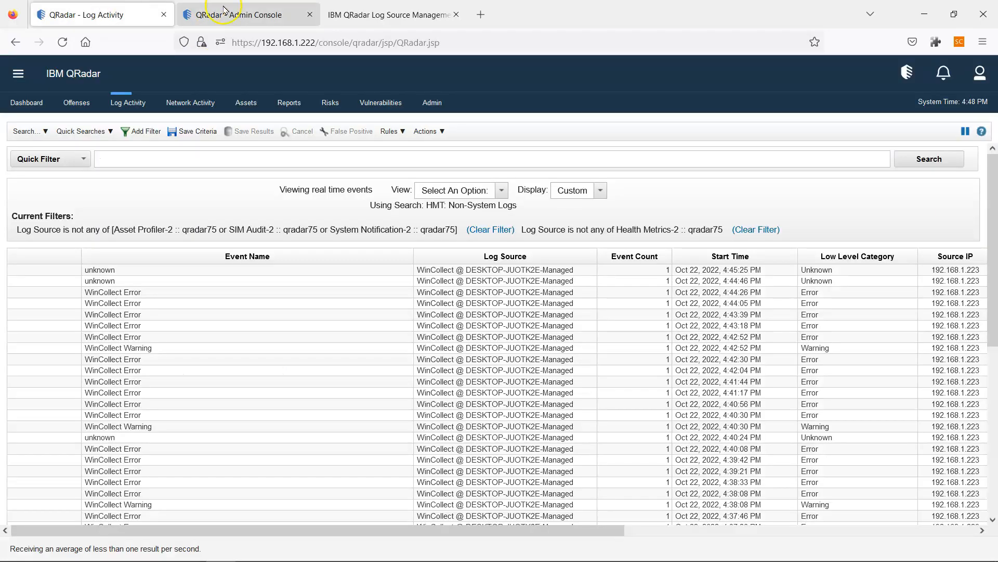
click(266, 12)
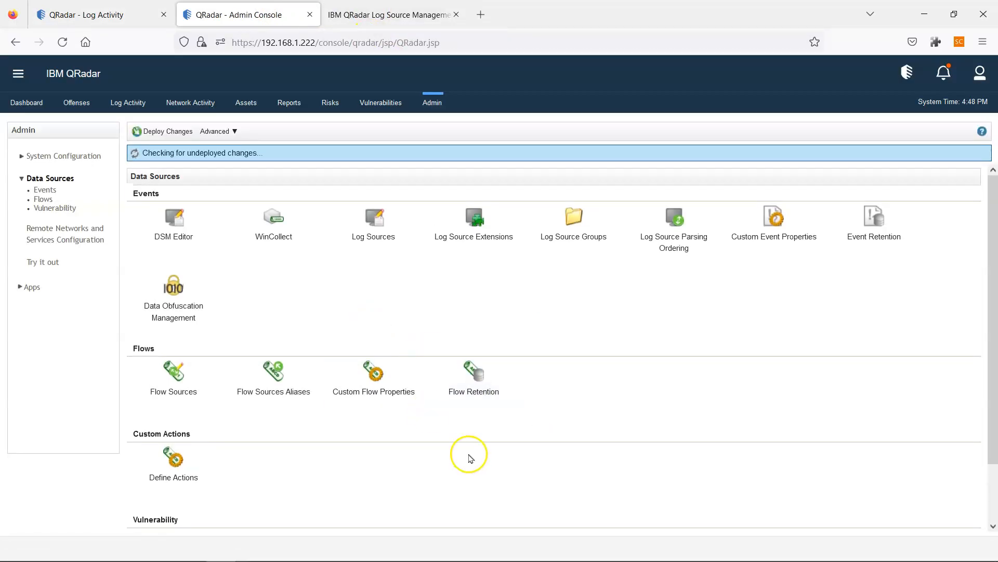
click(614, 549)
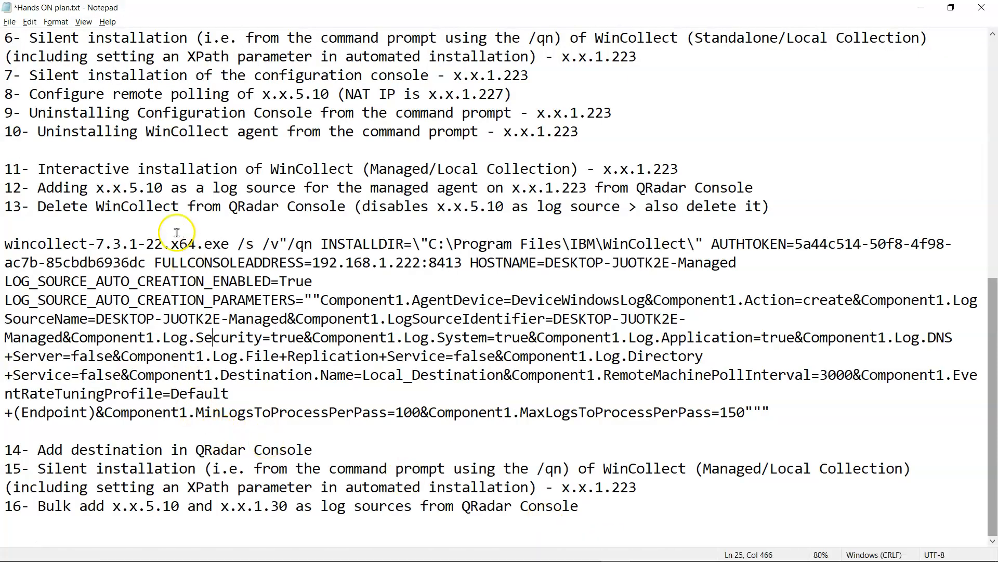
key(alt+Tab)
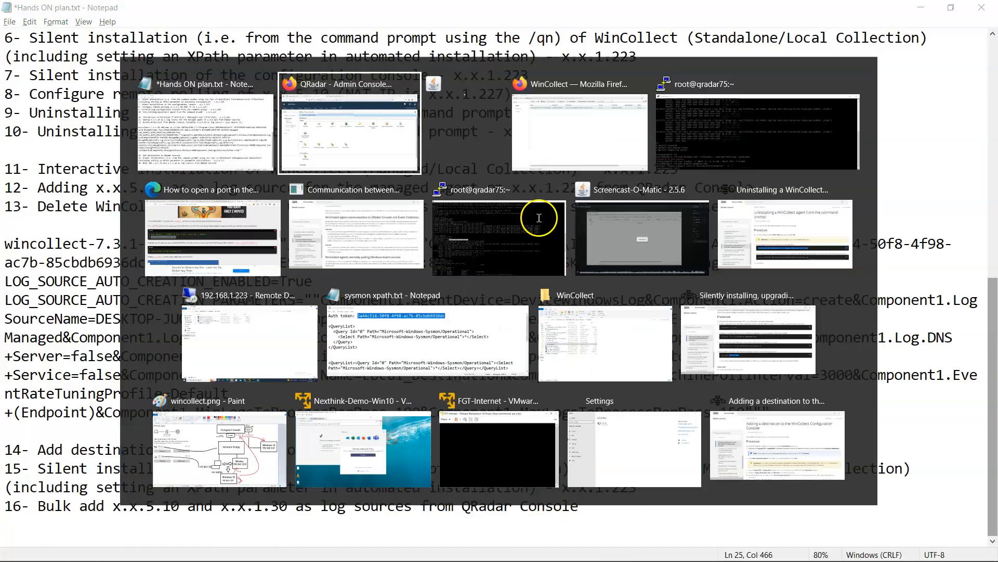
click(68, 14)
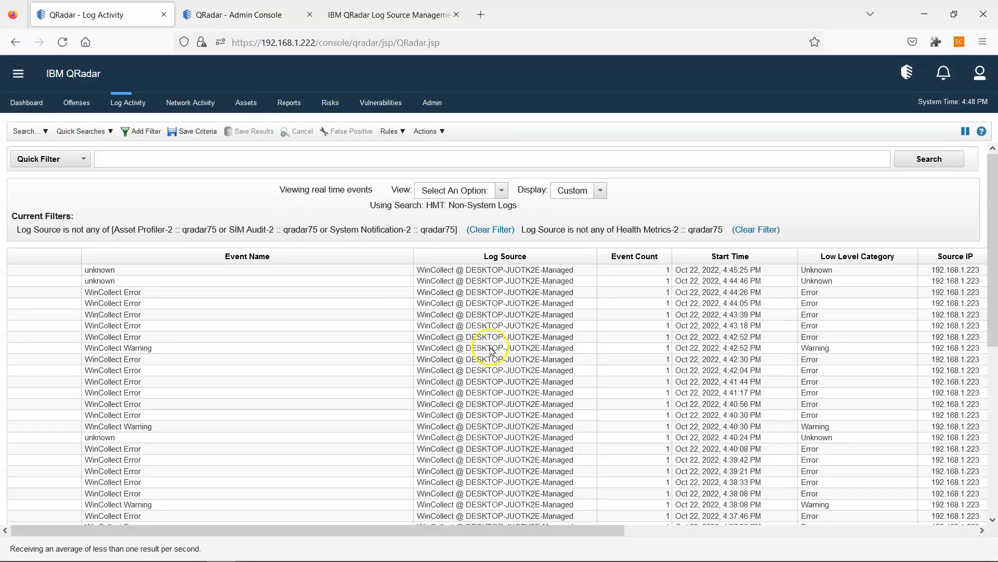
drag(584, 530, 392, 544)
- Reload Log Activity, which now returns no events, and return to the hands-on plan
click(120, 109)
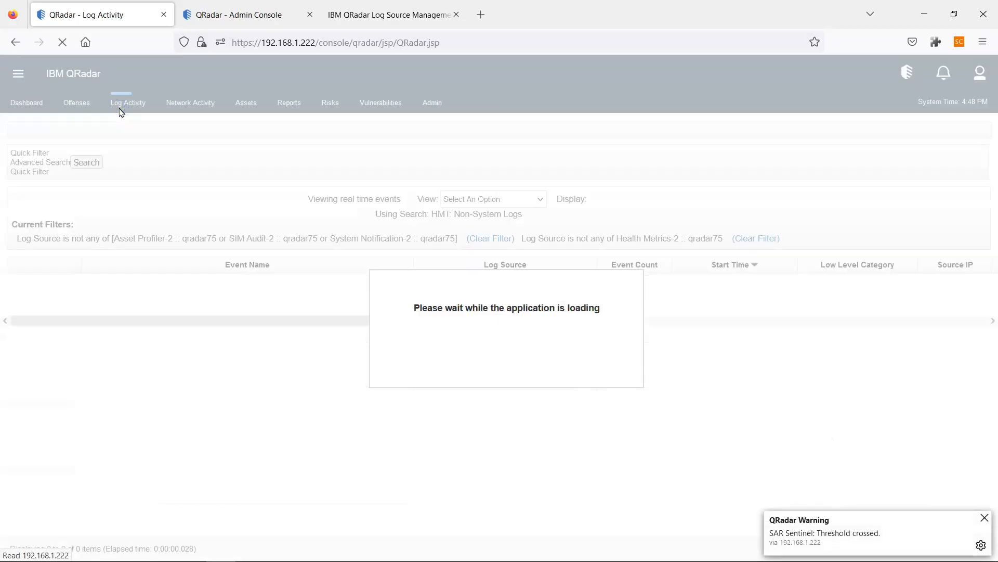
click(376, 11)
click(214, 7)
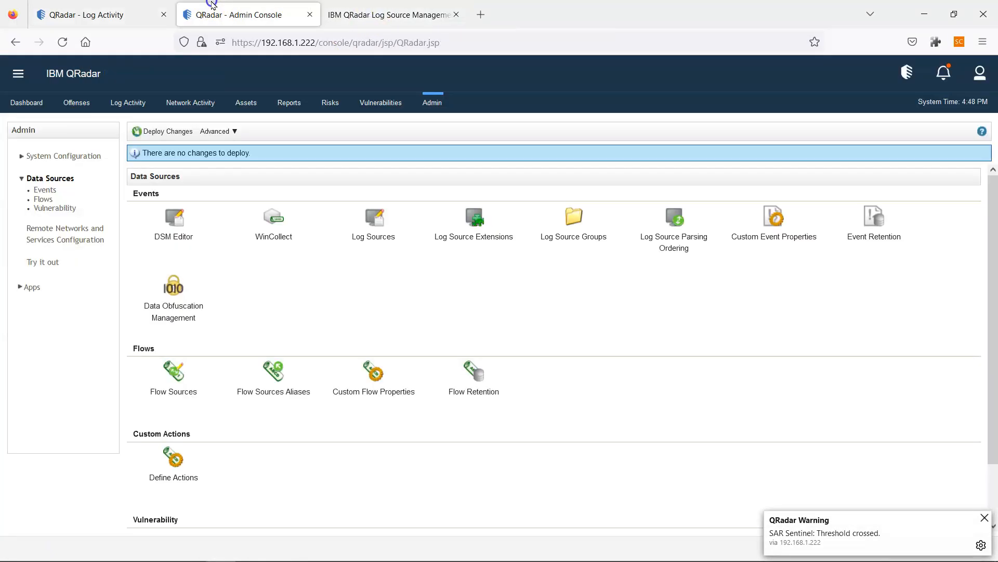
click(140, 7)
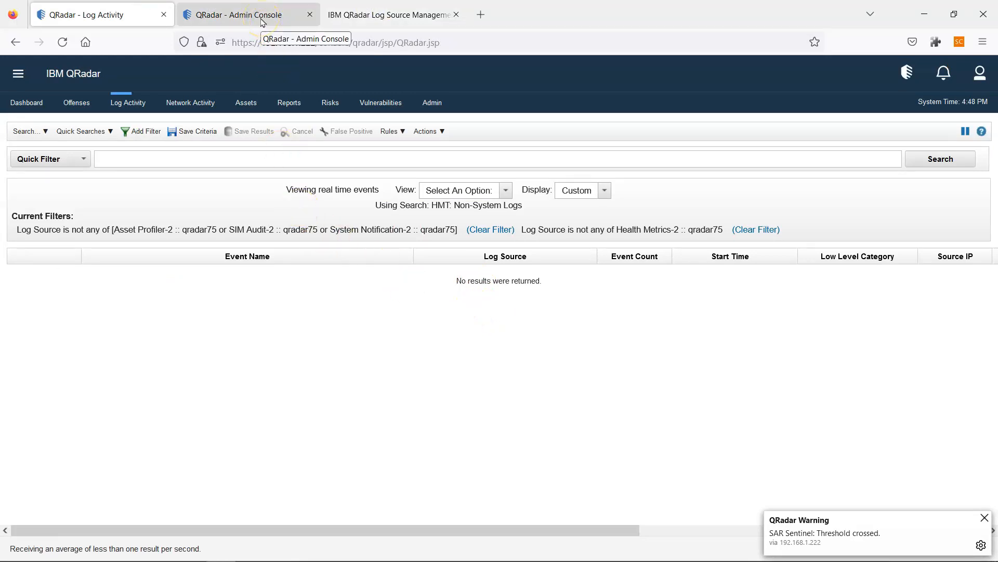
key(alt+Tab)
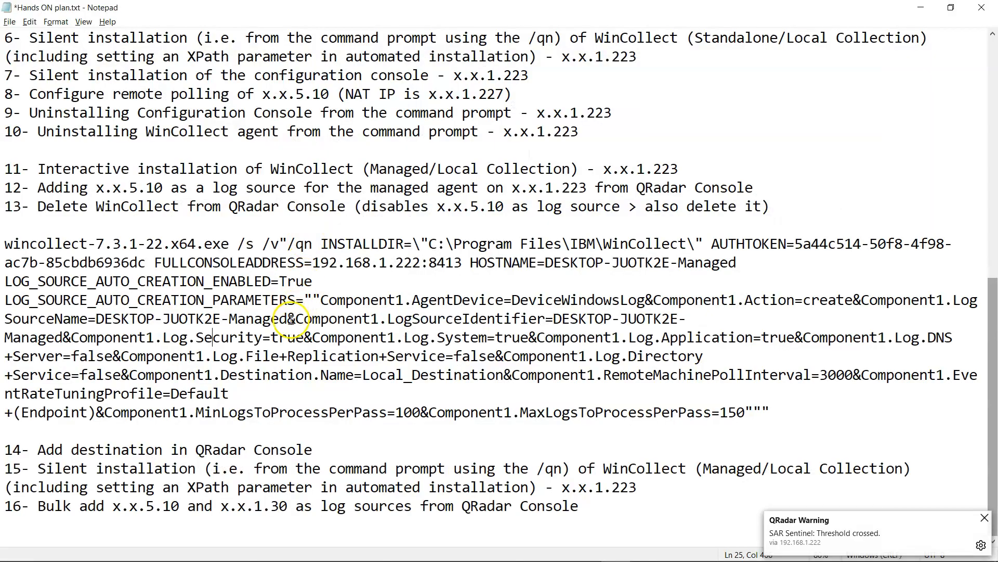
- Highlight the x.x.5.10 address in plan steps 13 and 12 about adding it as a log source
scroll(390, 356, up, 1)
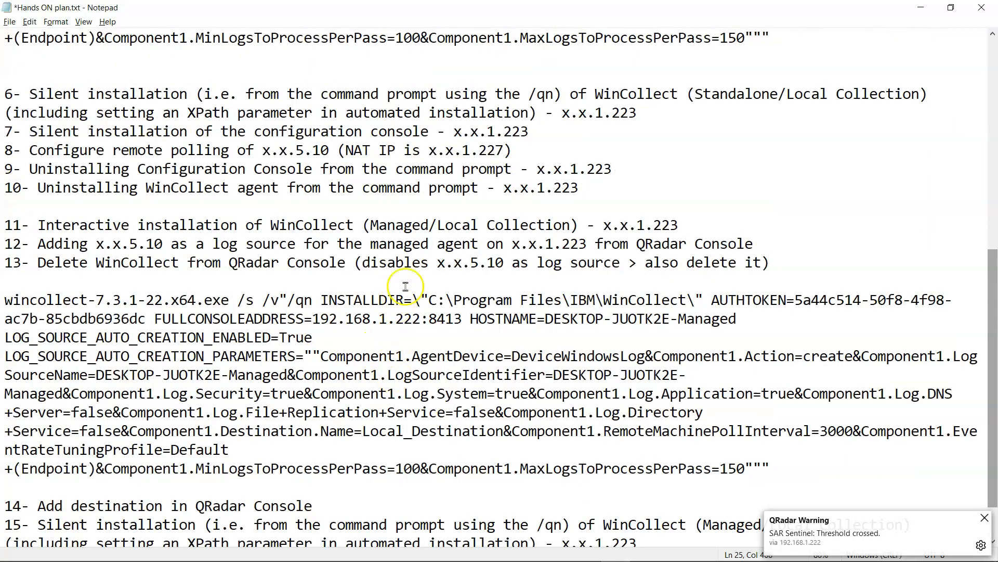
drag(511, 265, 441, 264)
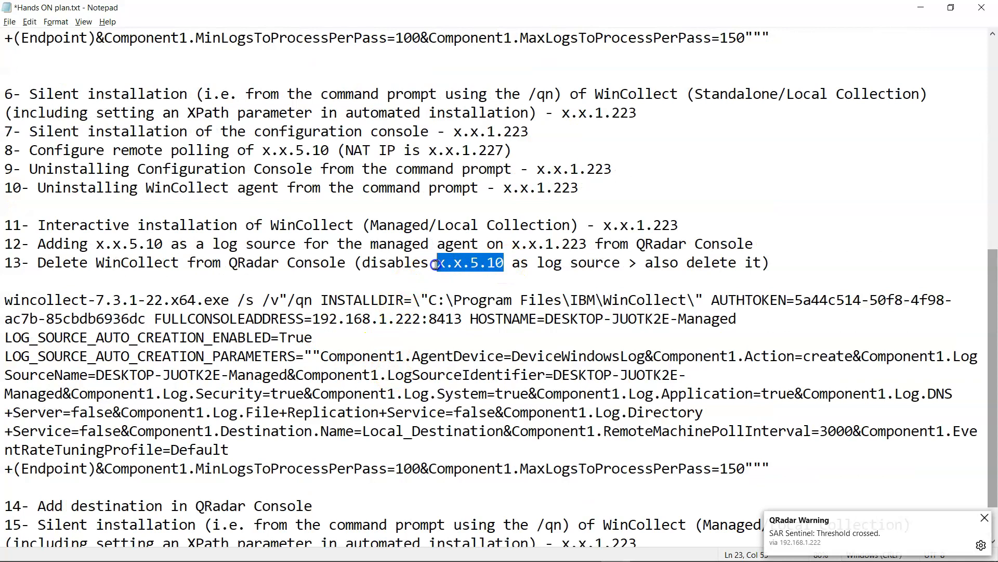
scroll(421, 294, down, 1)
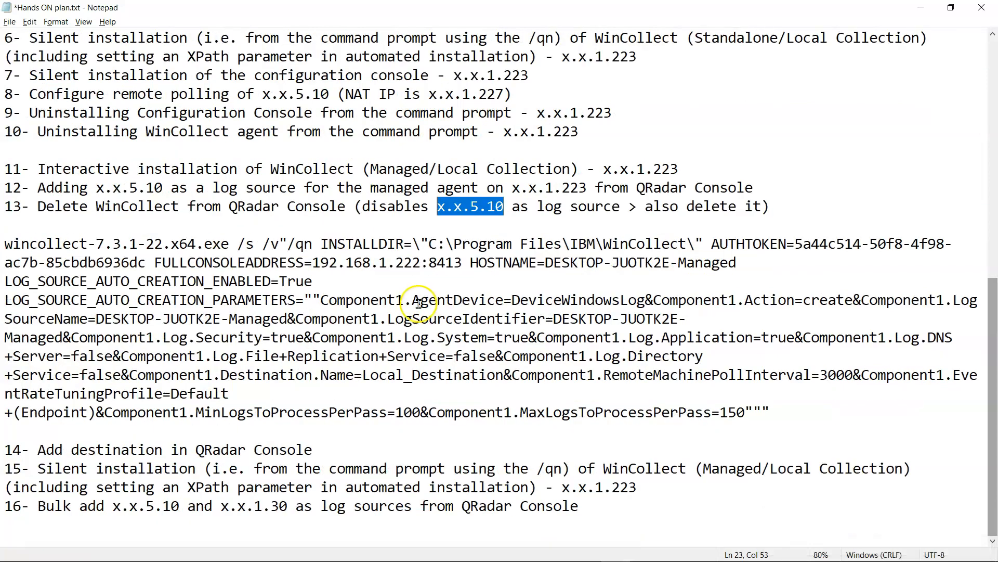
drag(165, 188, 95, 190)
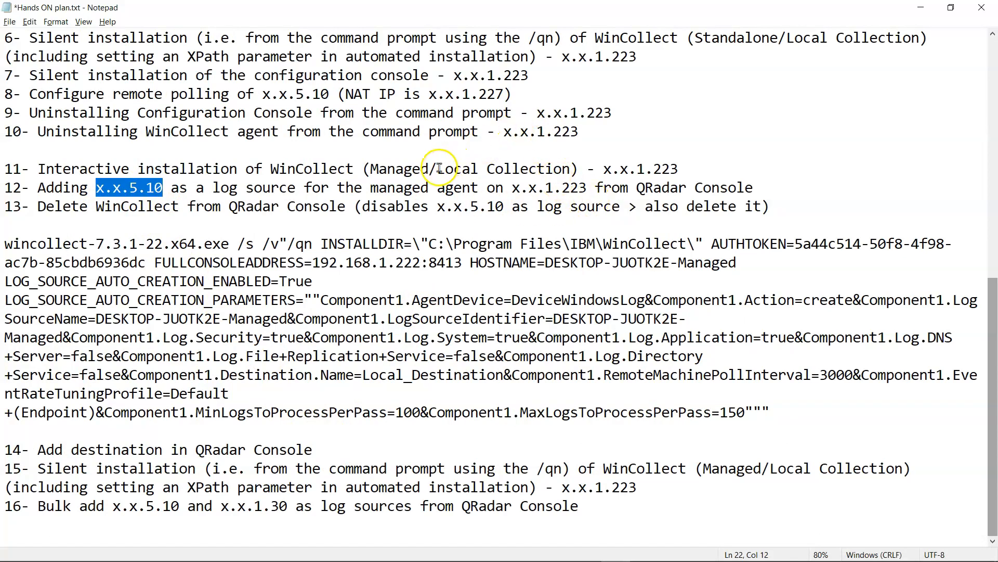
key(alt+Tab)
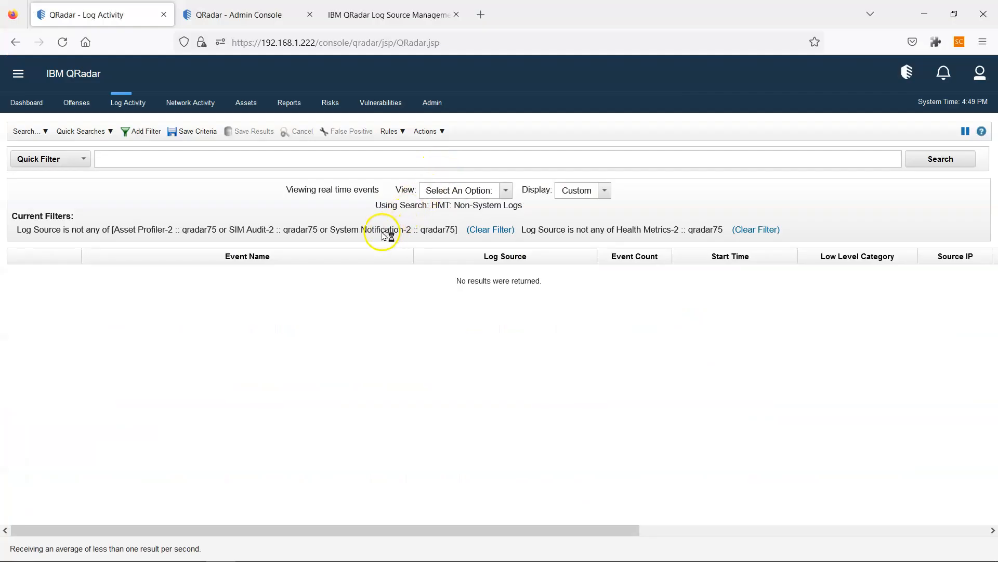
- Start adding a new single log source from Log Source Management
click(354, 17)
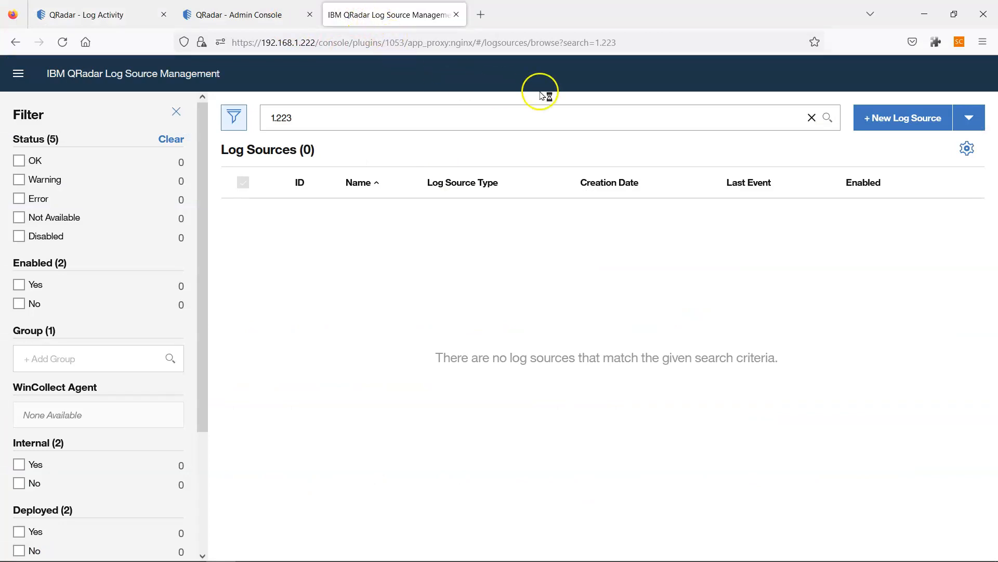
click(311, 118)
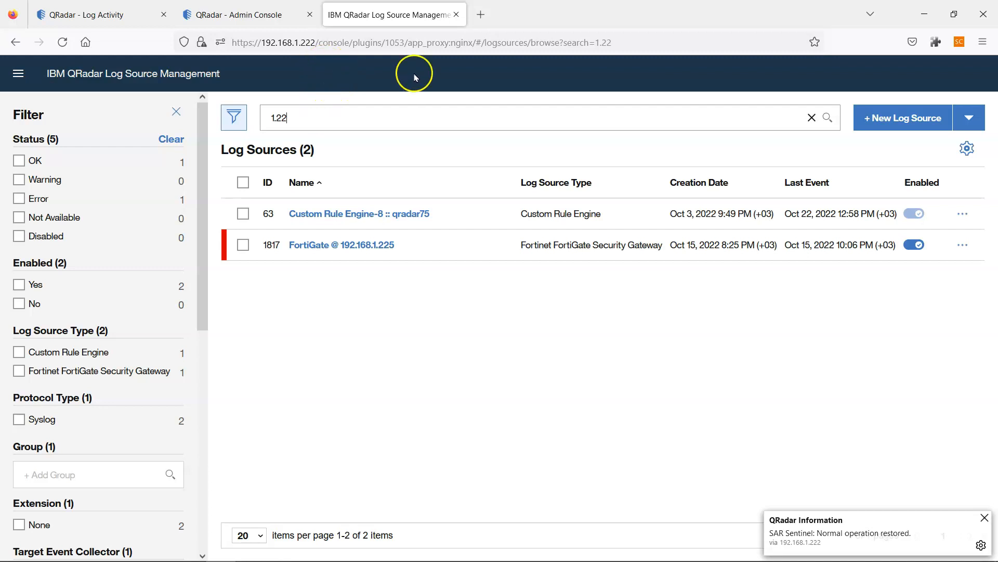
click(908, 126)
click(358, 344)
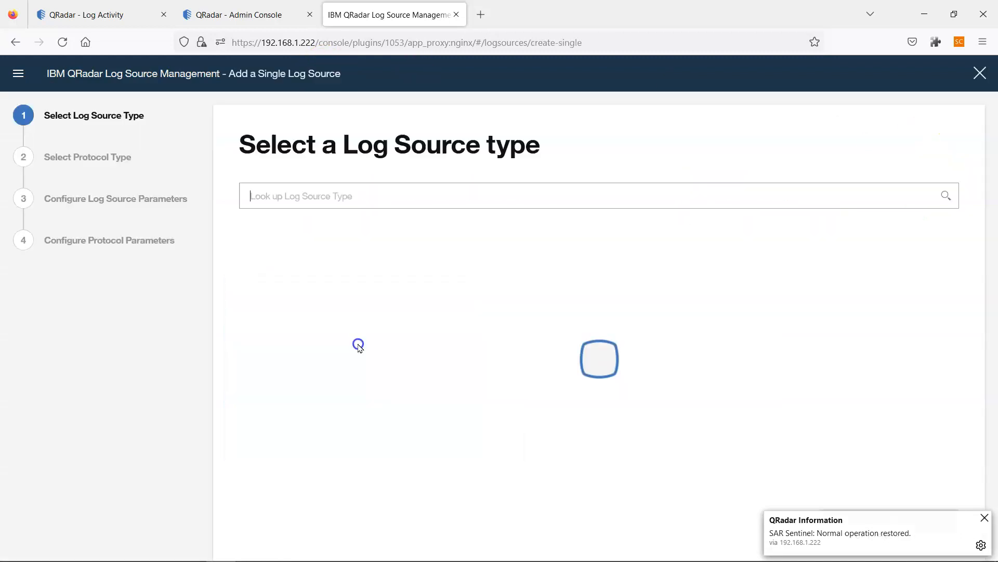
click(142, 11)
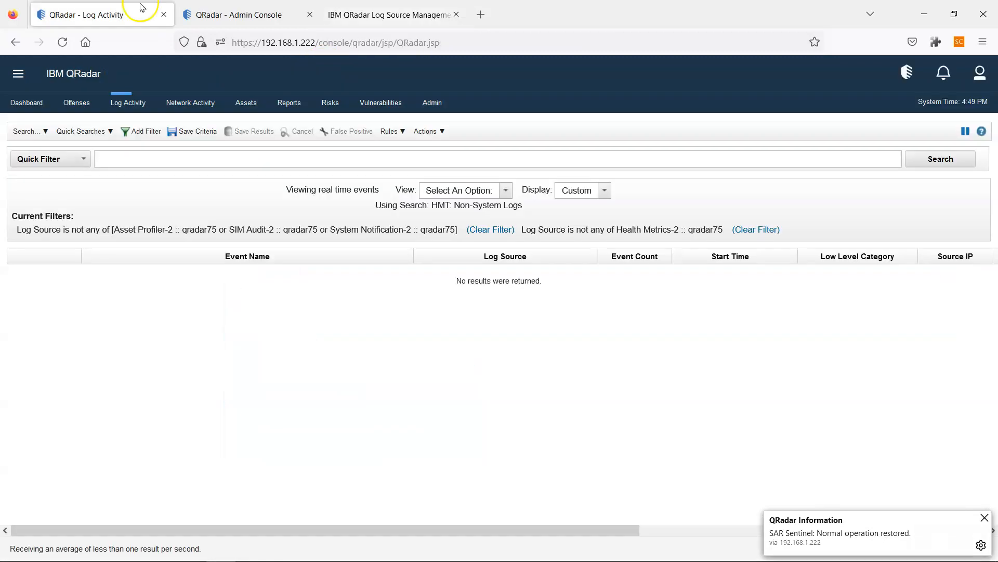
click(384, 13)
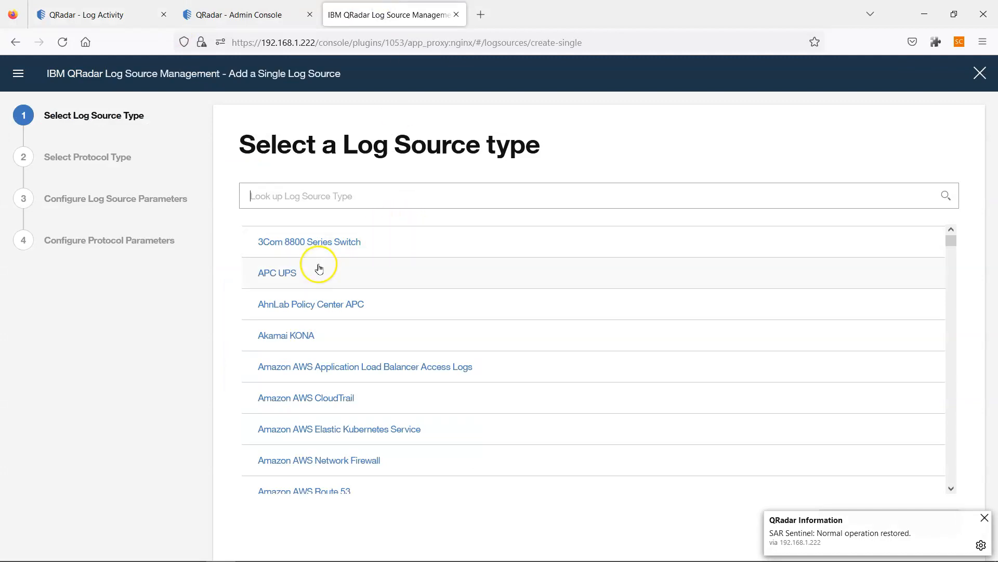
- Choose Microsoft Windows Security Event Log as type and WinCollect as protocol
click(393, 198)
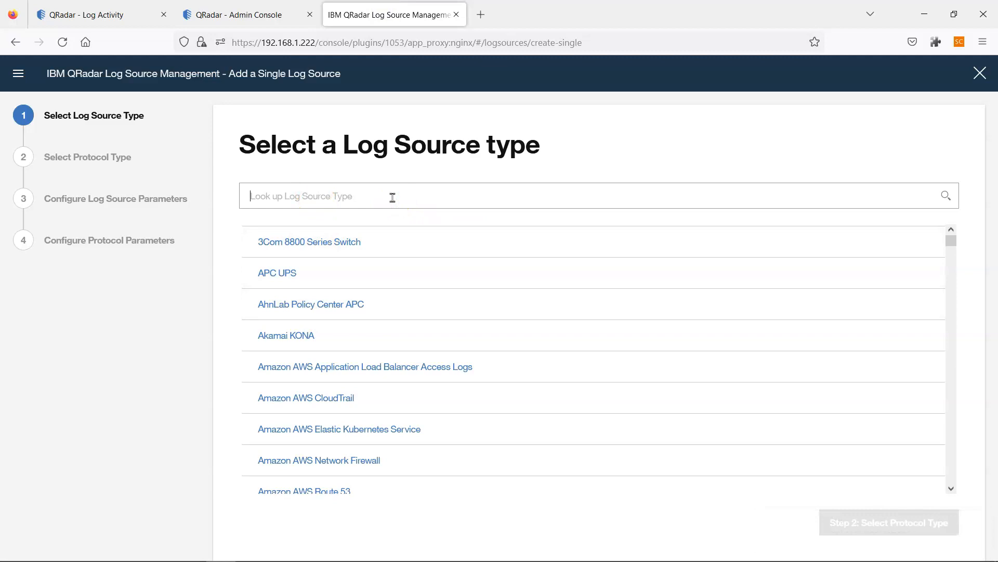
text(wind)
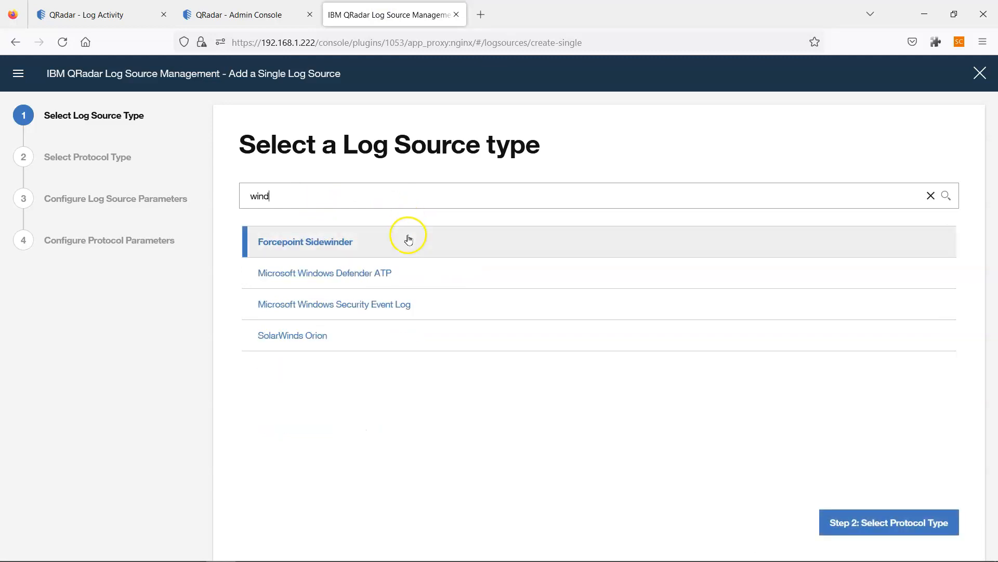
click(379, 304)
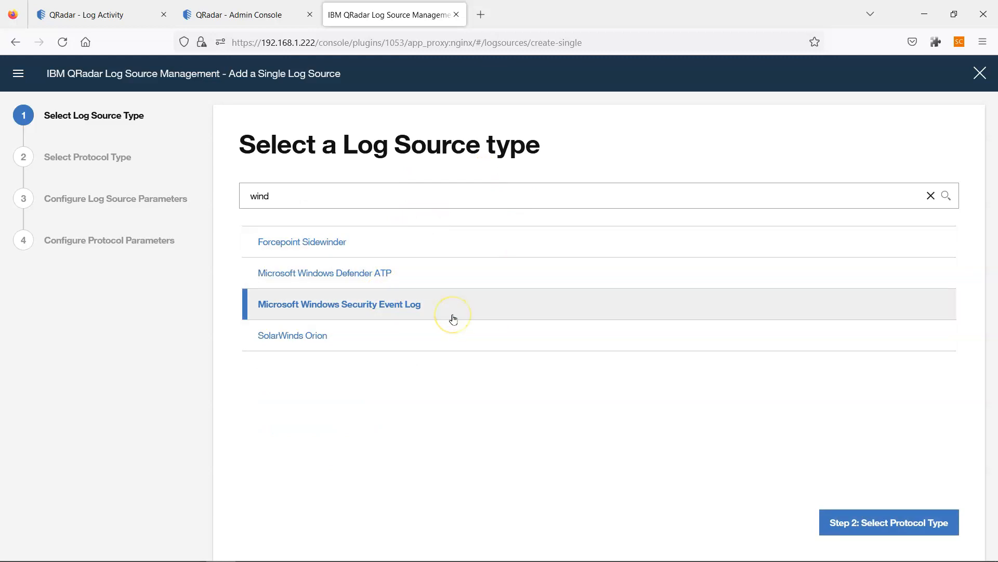
click(864, 520)
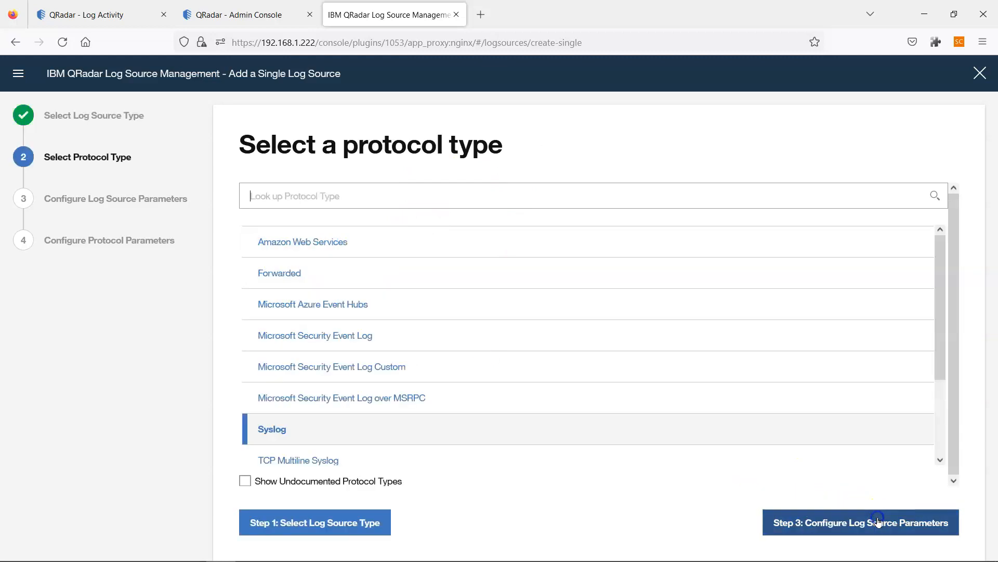
click(312, 199)
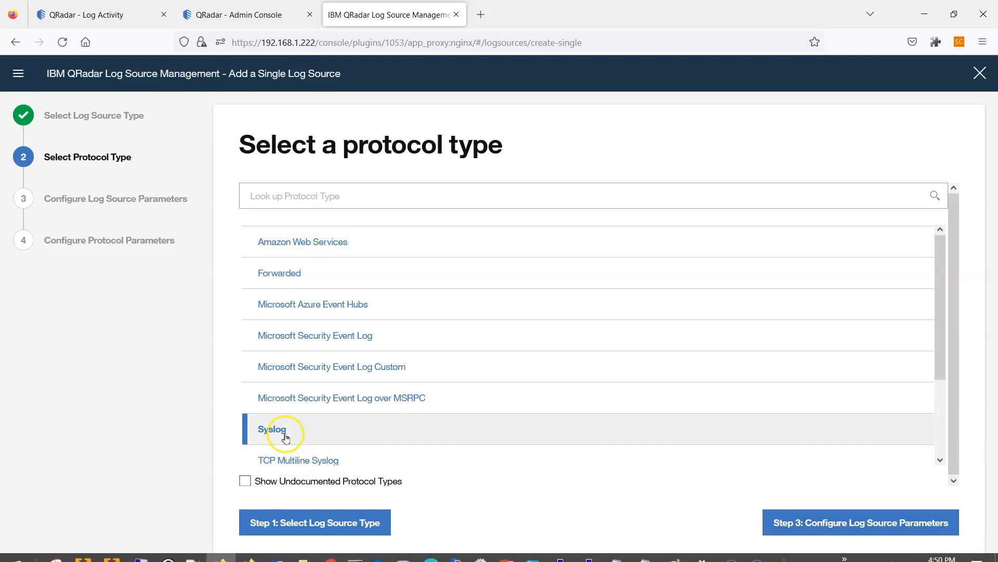
click(300, 196)
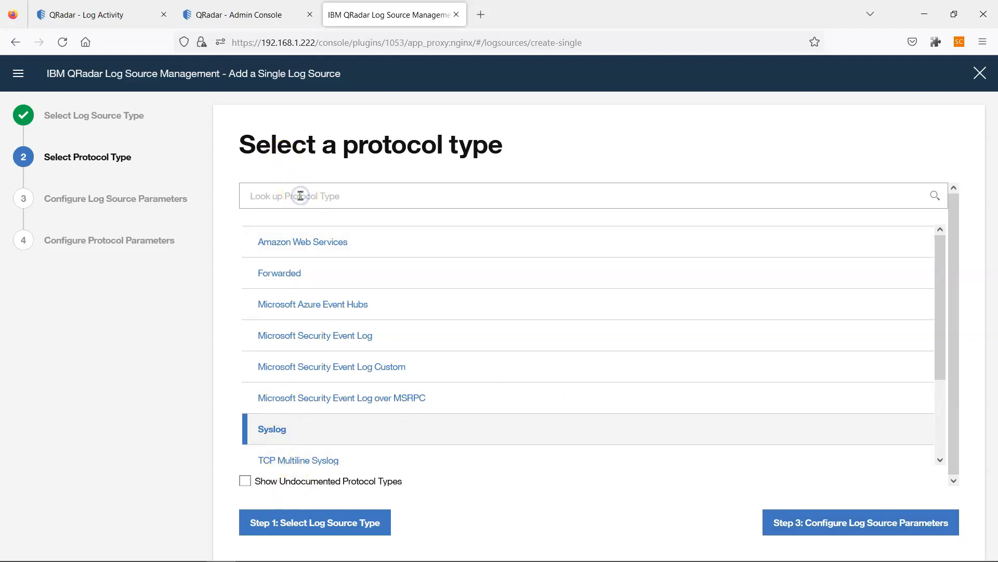
text(win)
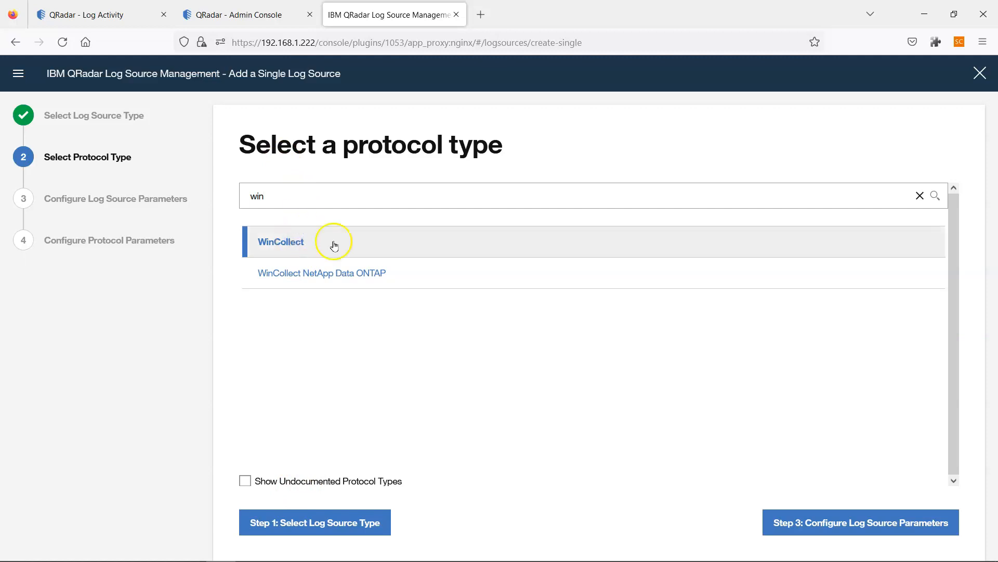
click(803, 524)
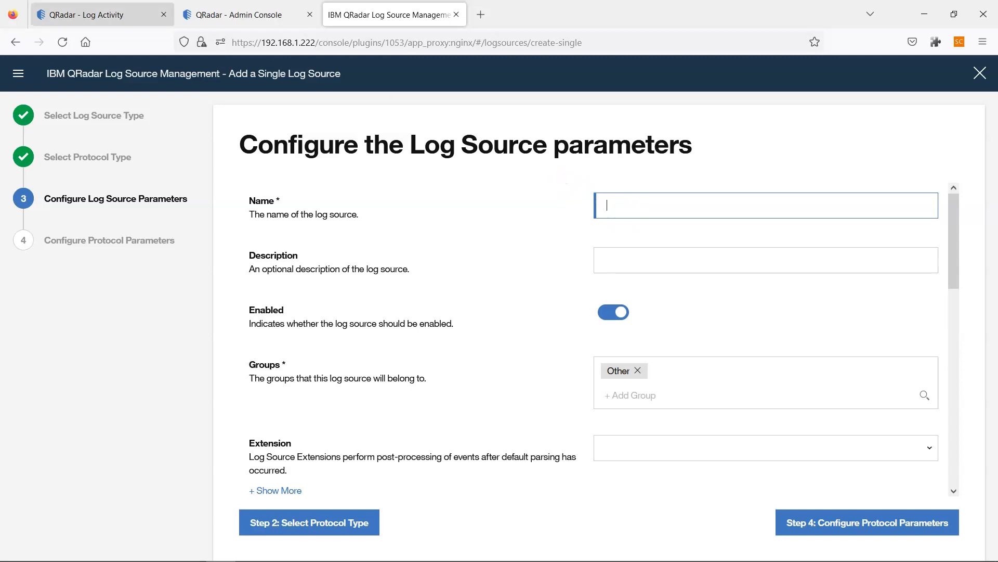
- Check Log Activity for new WinCollect events, then select the new log source's name
click(99, 14)
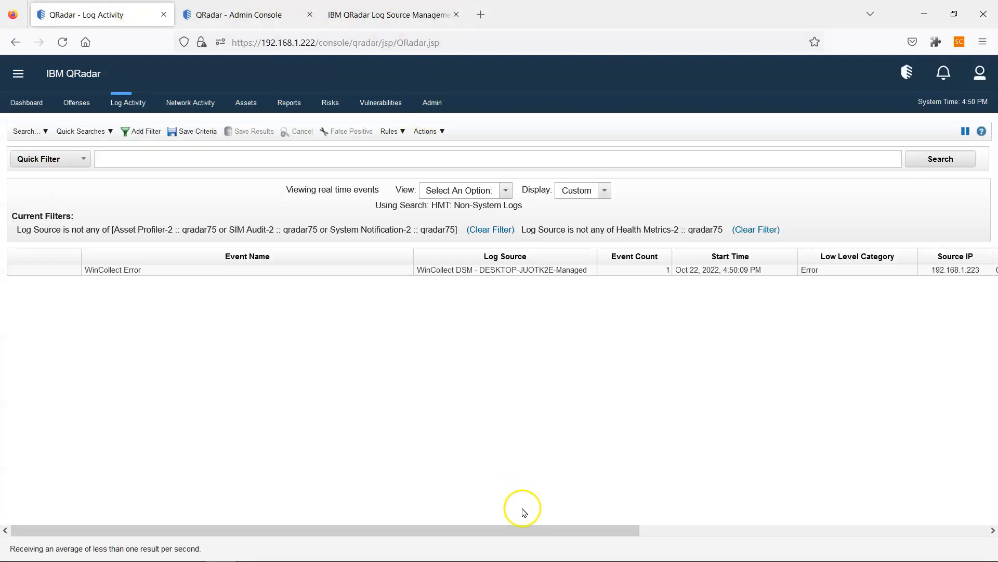
drag(576, 528, 975, 559)
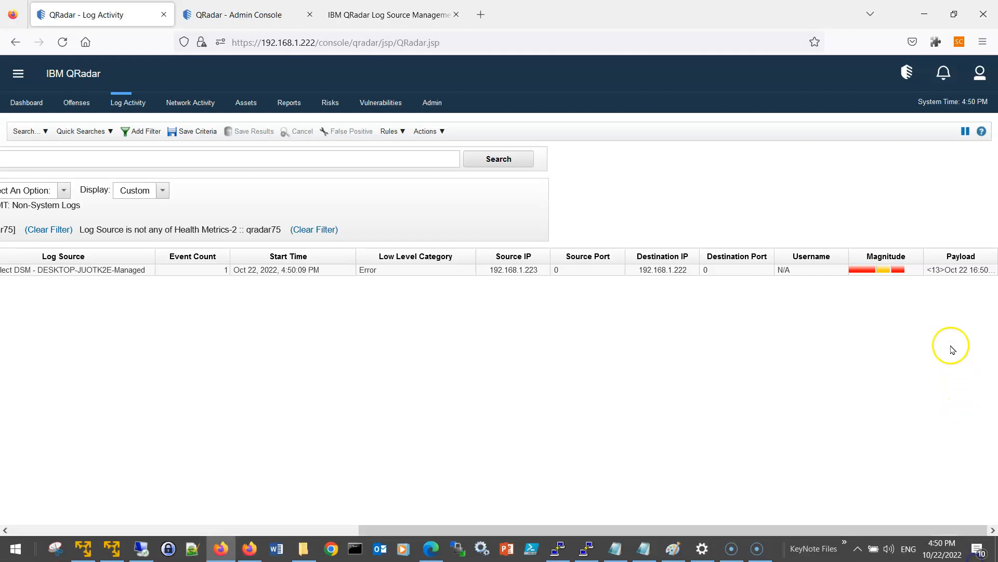
mouse_move(959, 273)
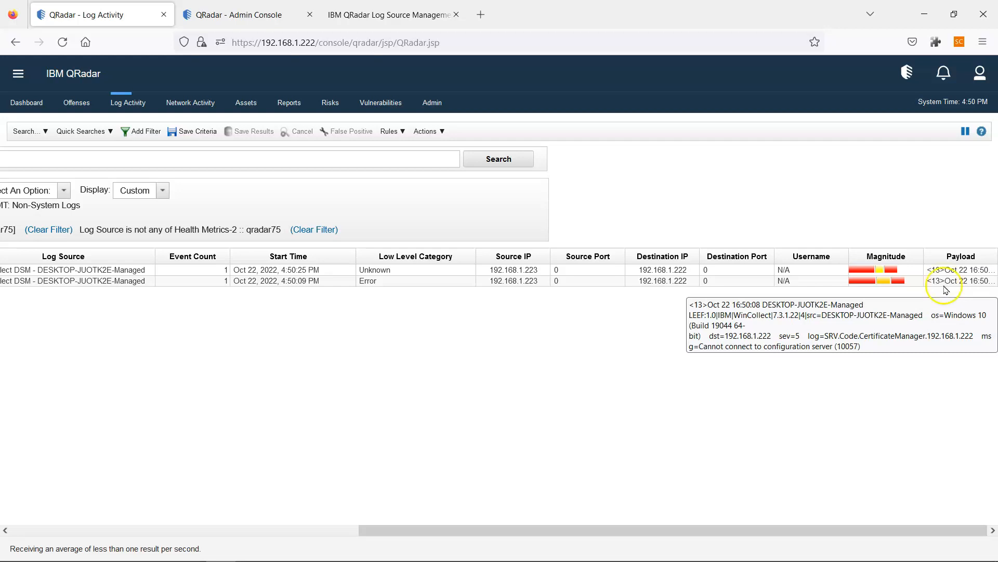
drag(913, 531, 295, 541)
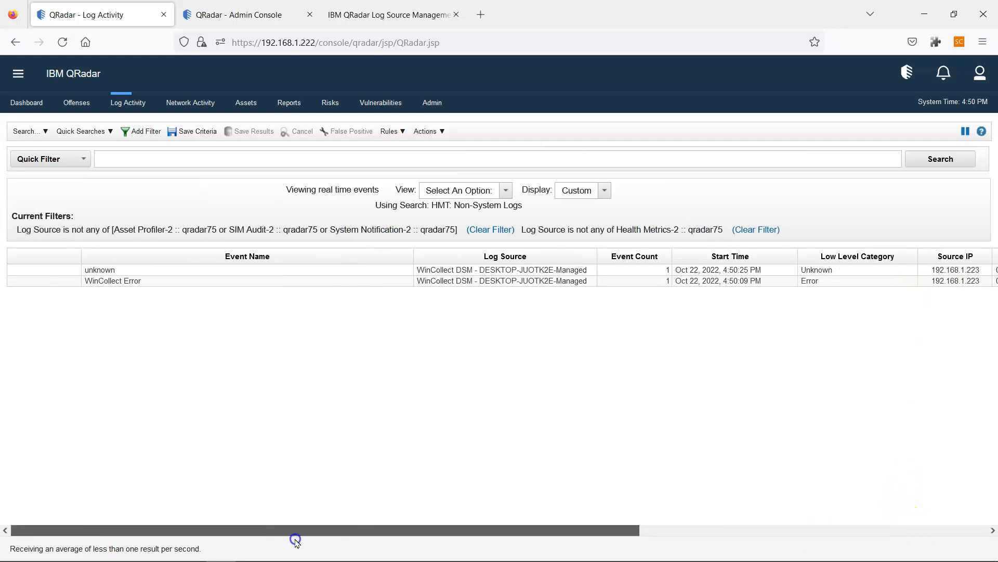
drag(498, 548, 528, 529)
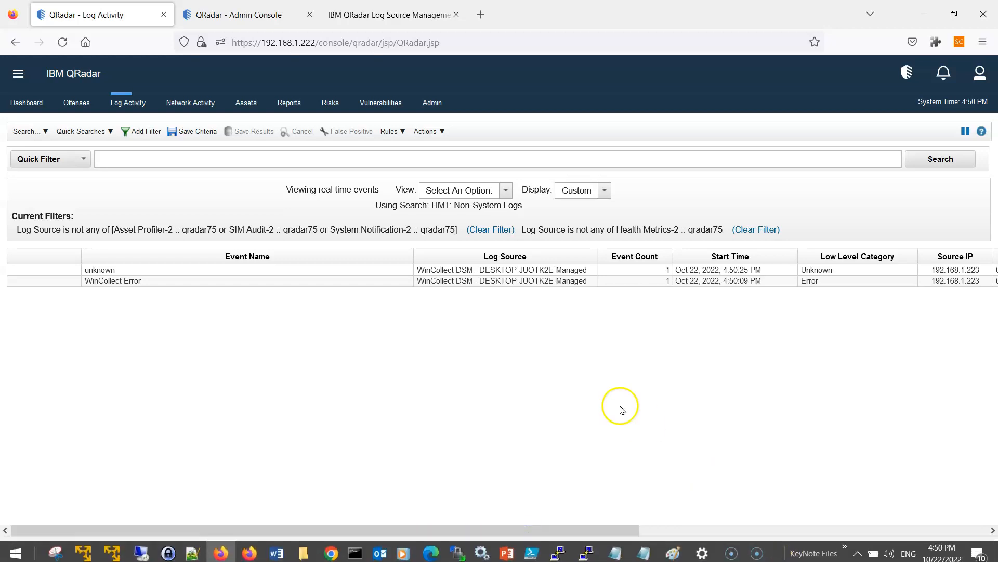
click(407, 10)
click(609, 208)
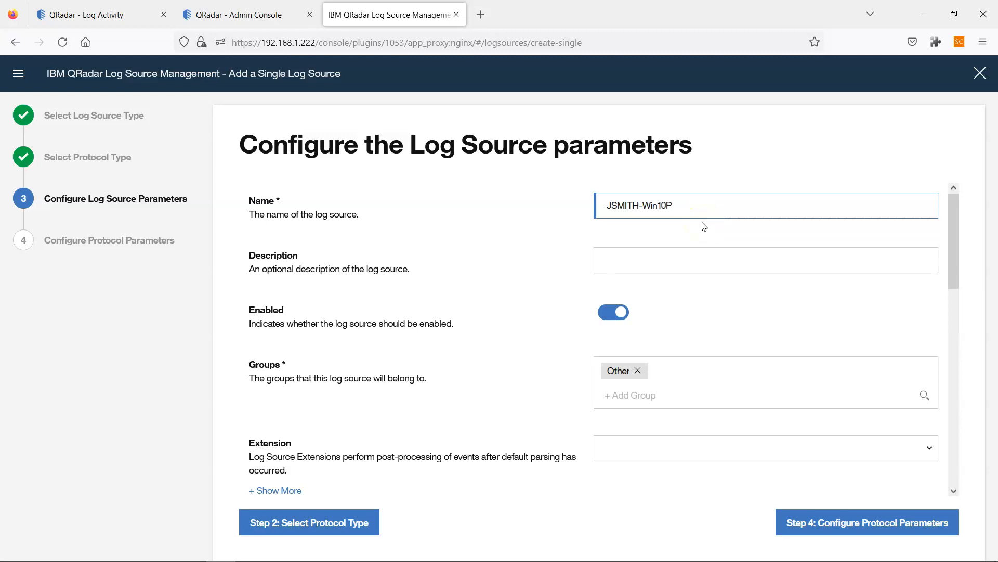
drag(691, 207, 604, 206)
- Set Target Internal Destination to Local_Destination and open the WinCollect console from the Admin tab
scroll(661, 270, down, 1)
scroll(658, 291, down, 3)
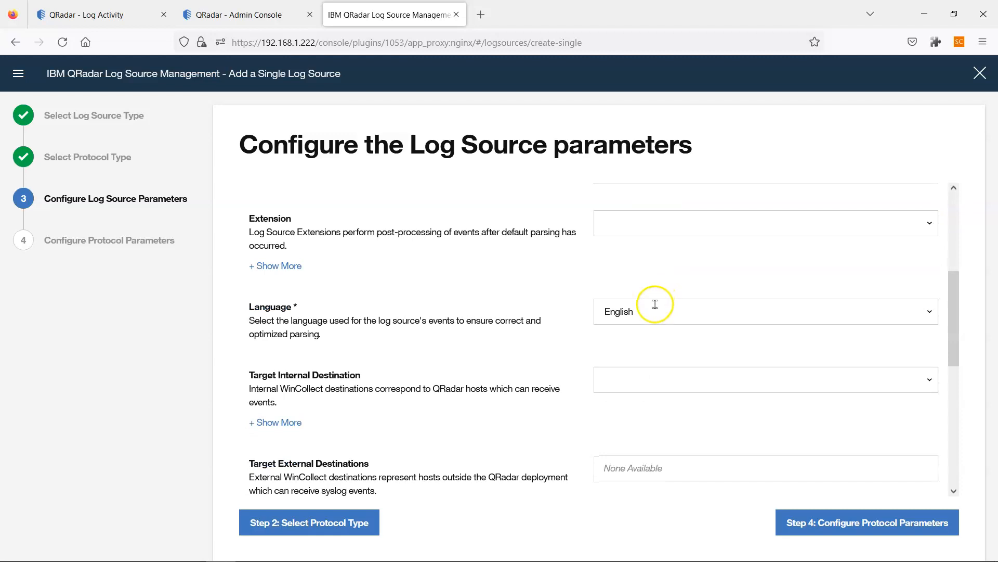
scroll(653, 307, down, 3)
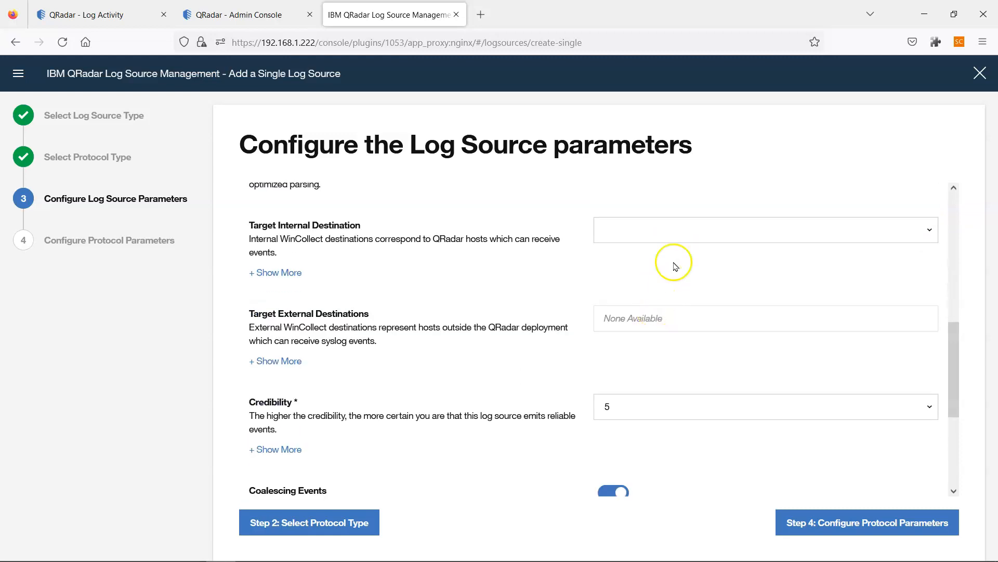
click(700, 229)
click(723, 281)
click(930, 230)
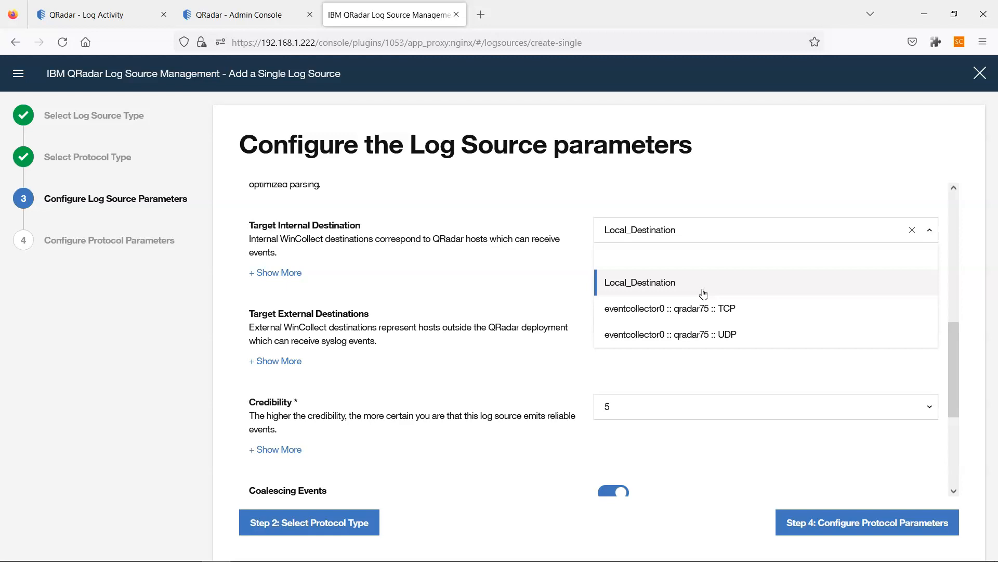
click(275, 18)
click(258, 237)
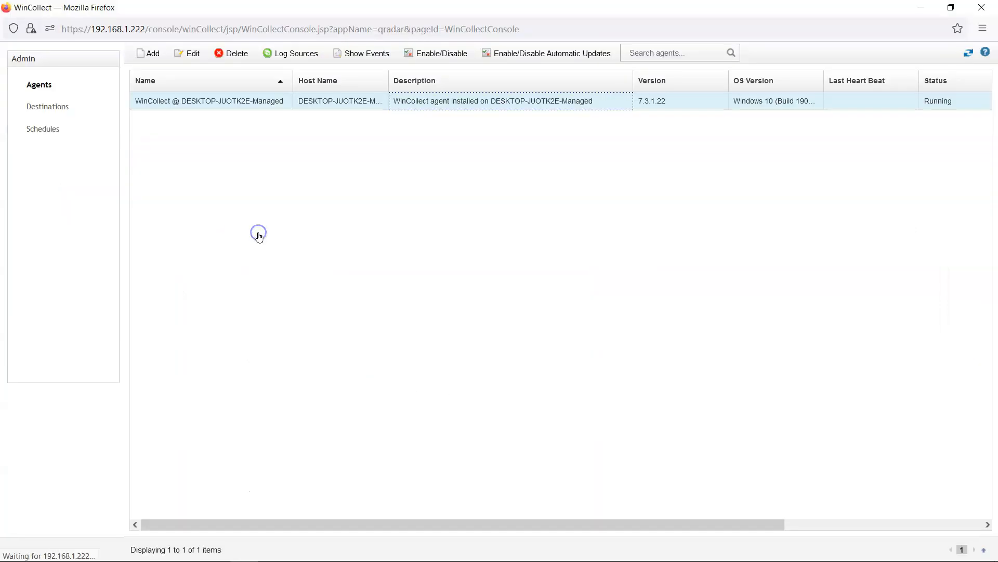
- Review the WinCollect destinations and DESKTOP-JUOTK2E-Managed agent settings, then follow its '1 Log Sources' link
click(52, 108)
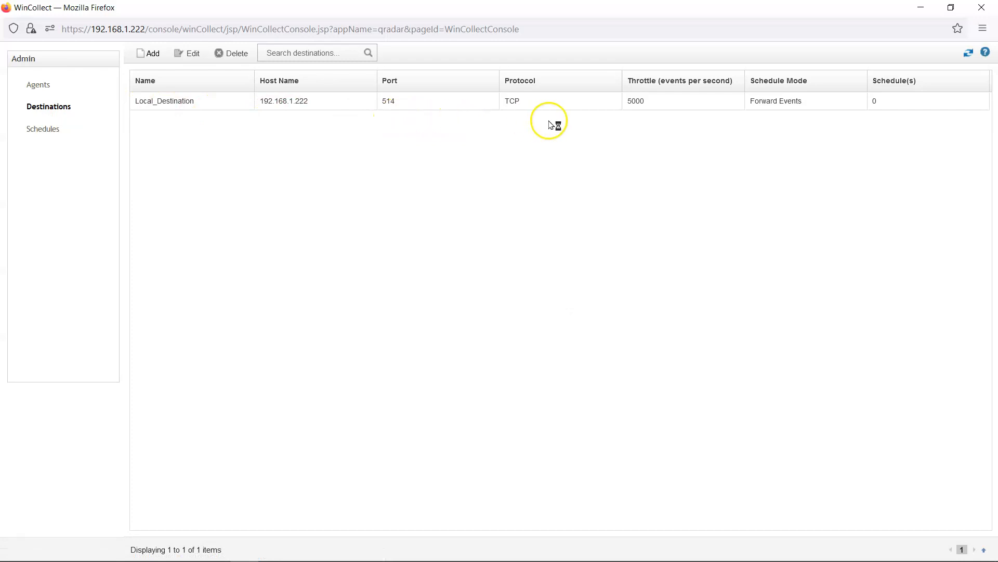
click(43, 85)
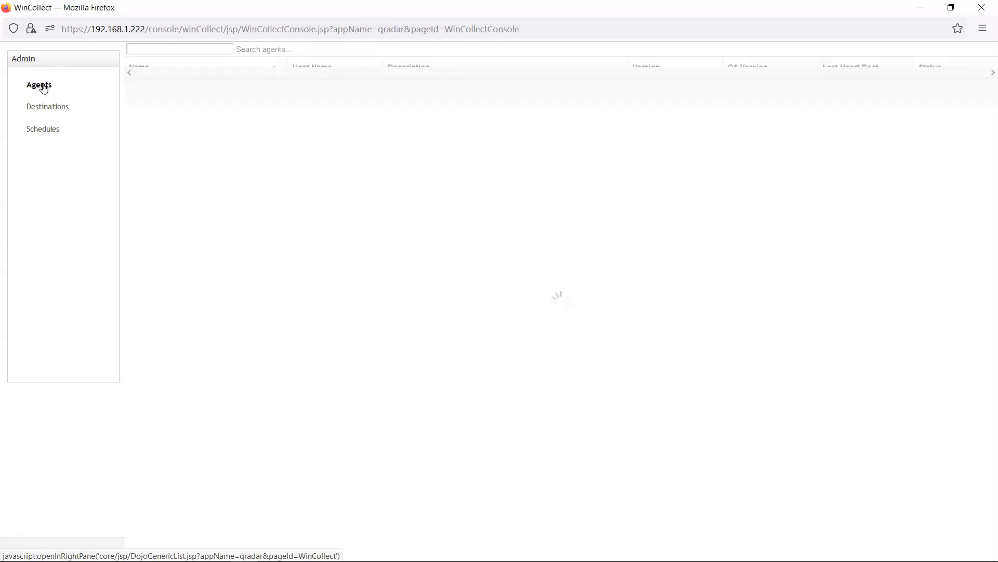
click(271, 101)
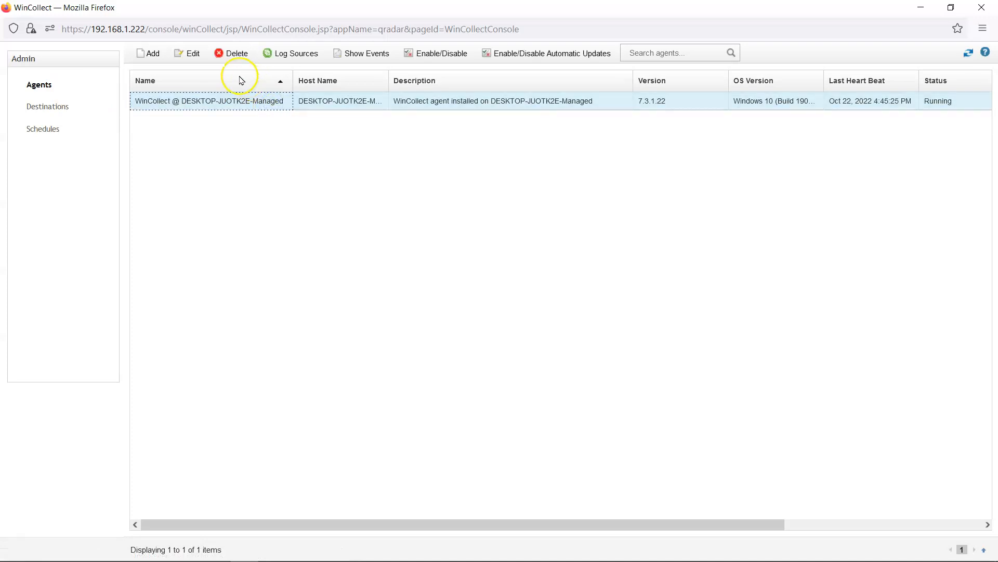
click(192, 53)
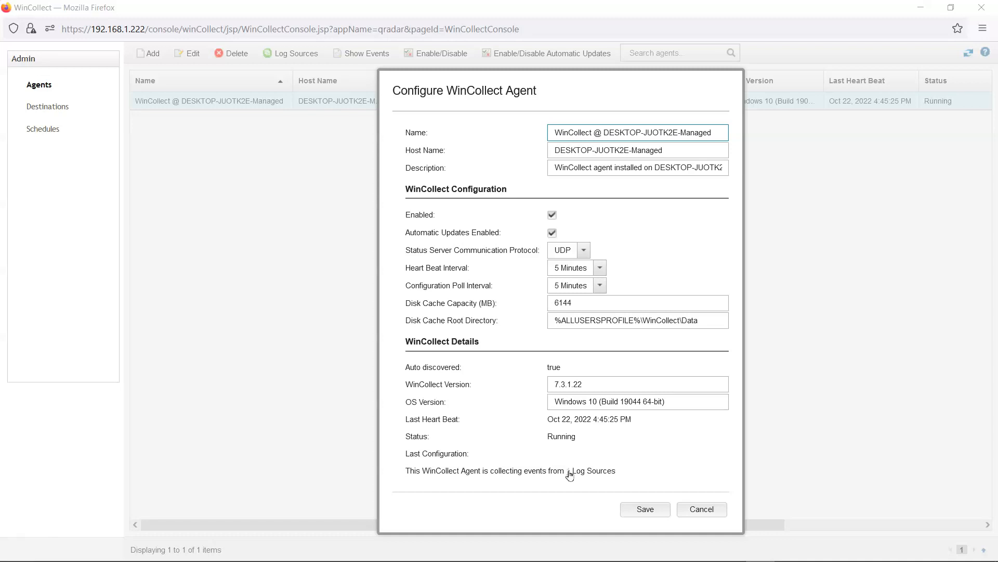
click(570, 474)
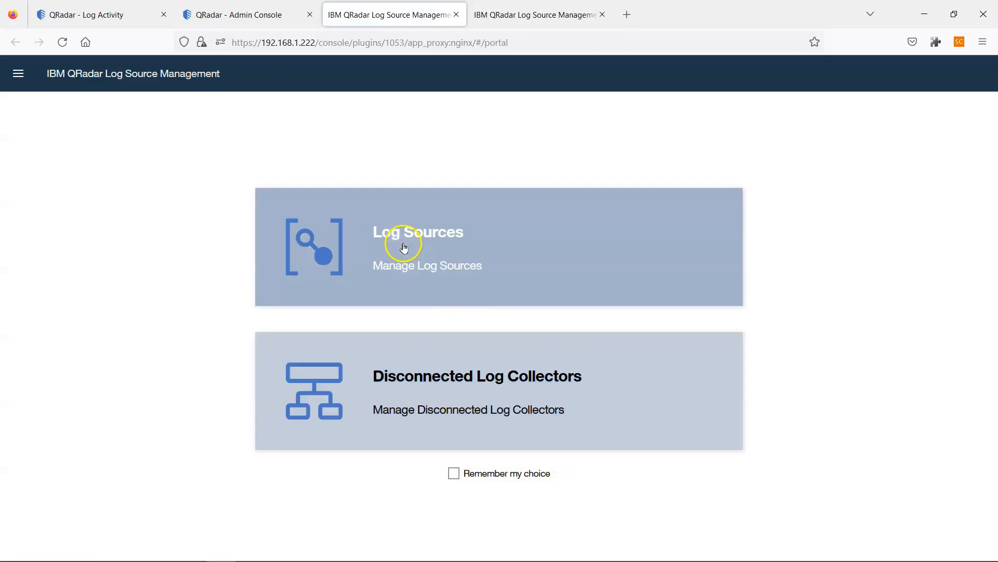
- Search the log source list for 'managed', showing the two DESKTOP-JUOTK2E-Managed sources
click(417, 232)
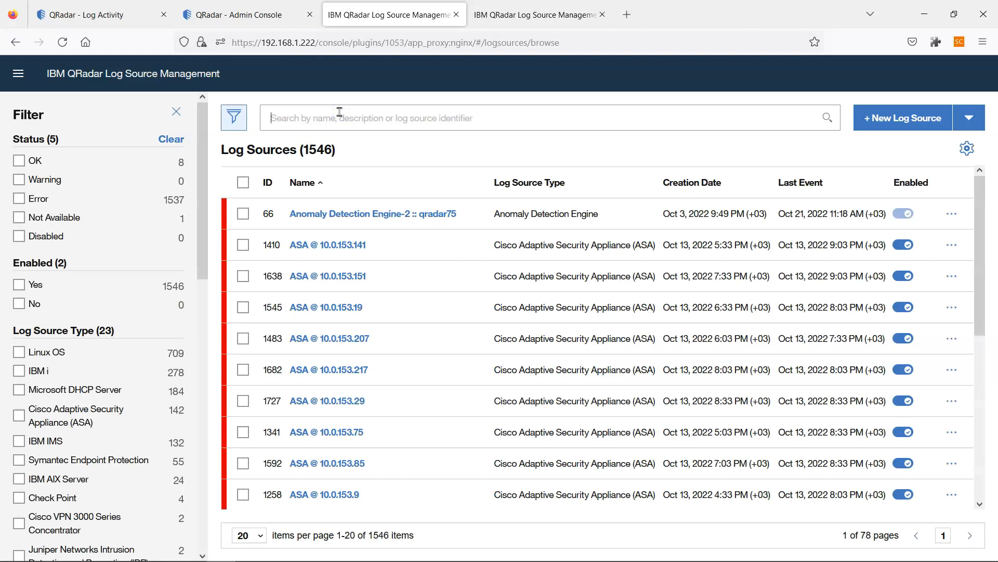
click(93, 12)
click(389, 6)
click(34, 19)
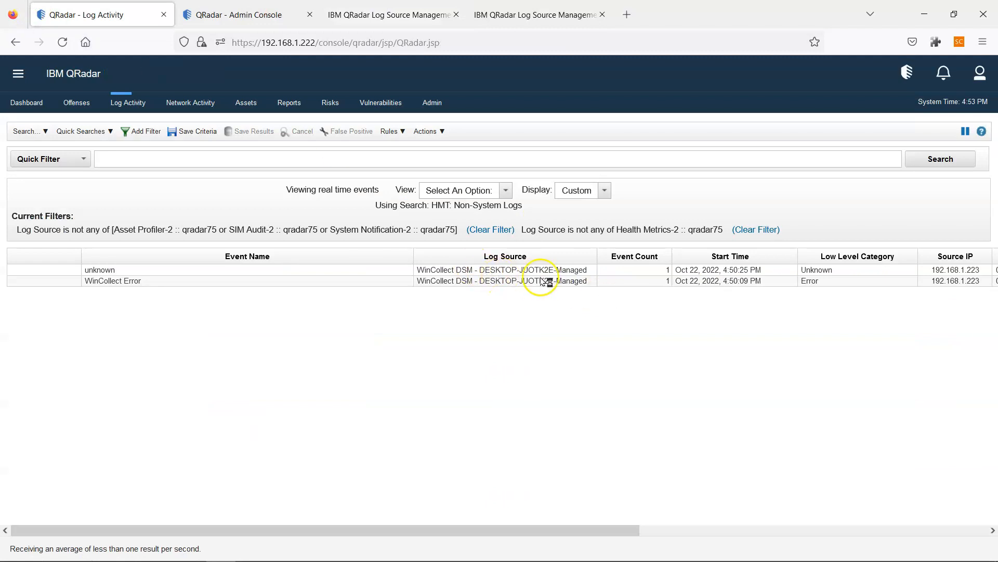
click(417, 7)
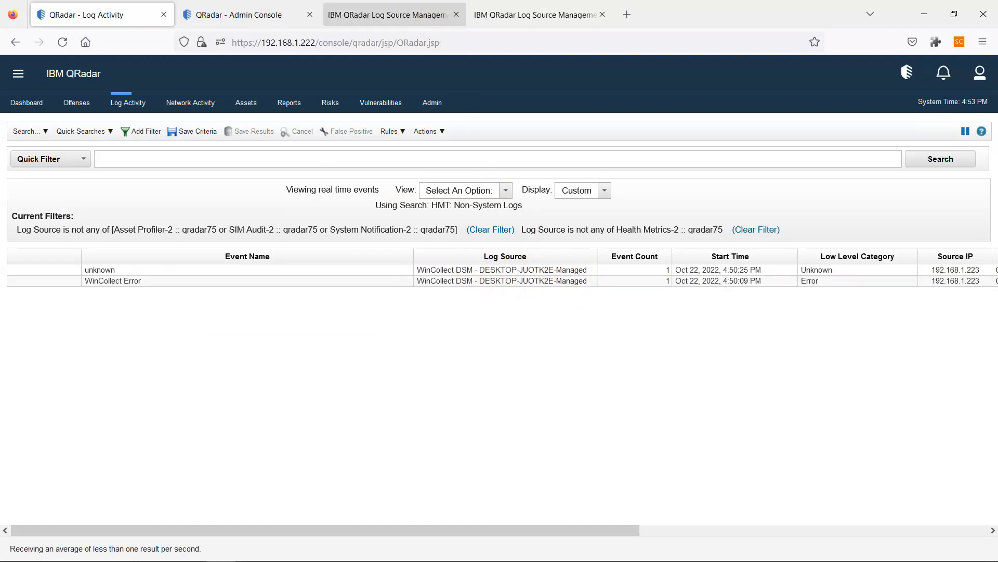
click(364, 115)
text(managed)
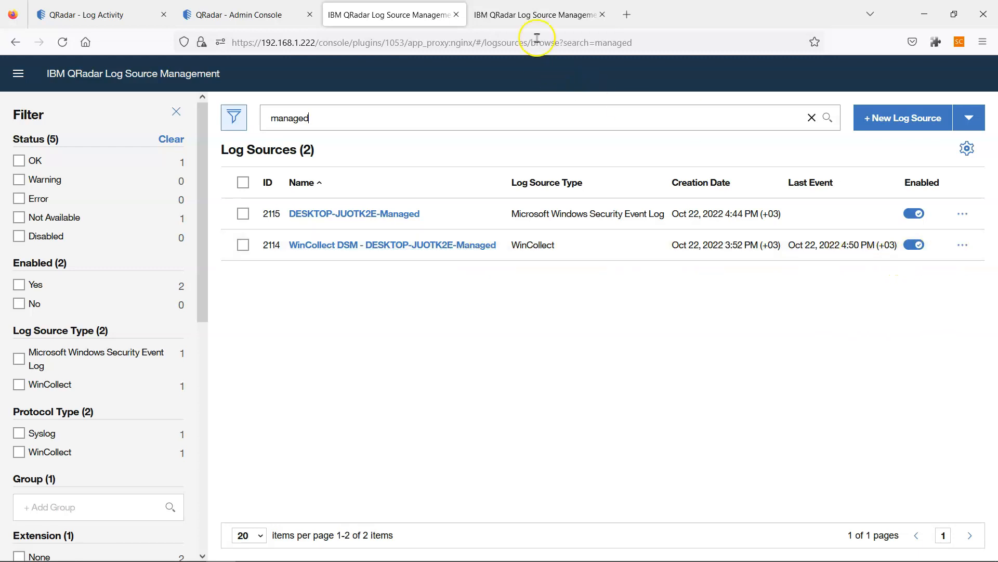
click(531, 14)
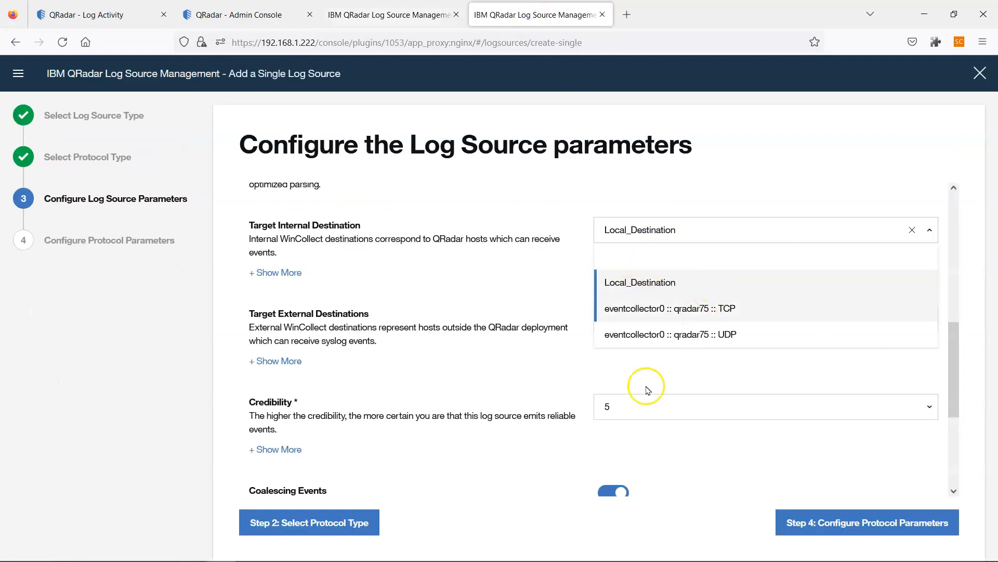
- Review plan step 12 and recheck the WinCollect agent configuration without saving changes
click(560, 387)
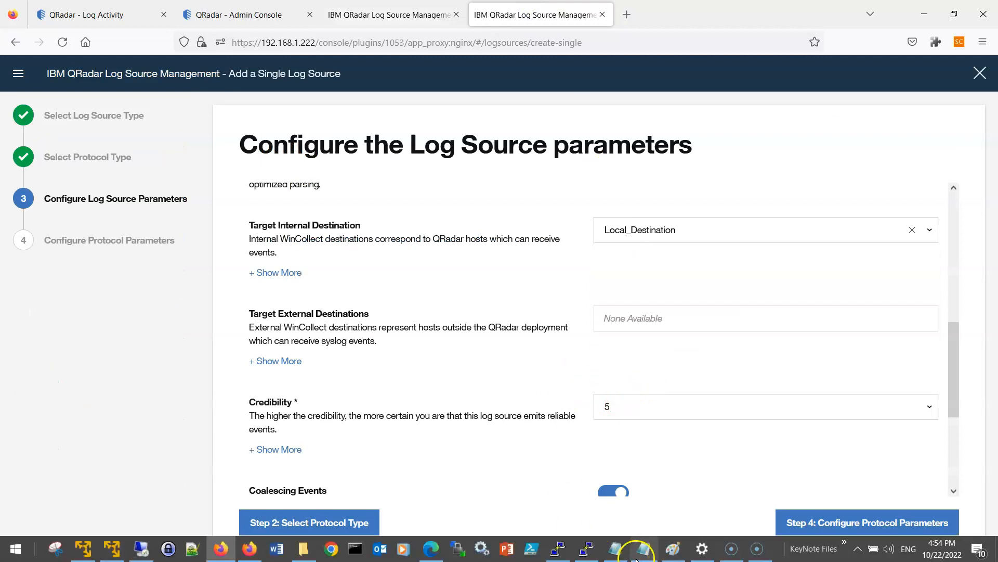
click(640, 551)
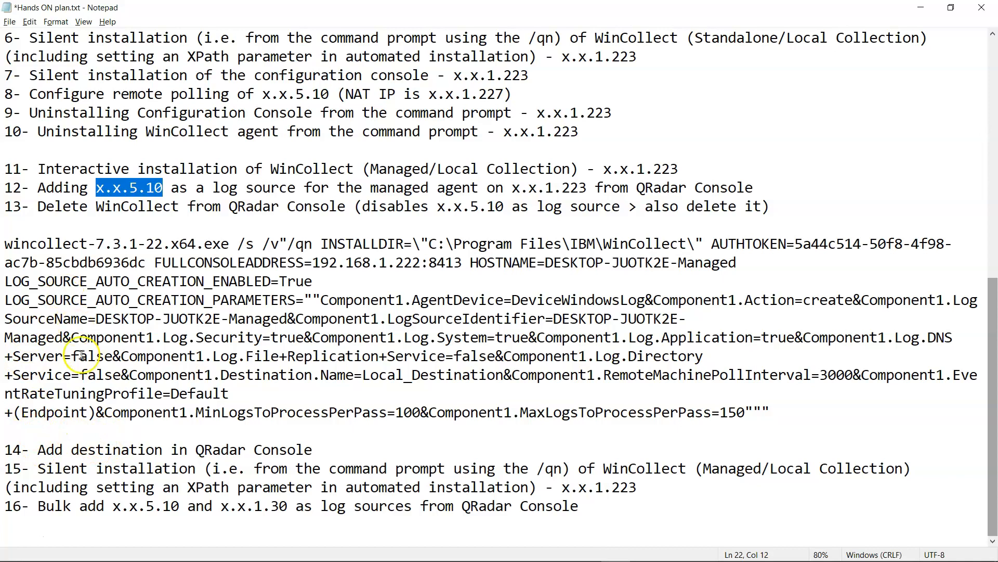
drag(6, 188, 720, 187)
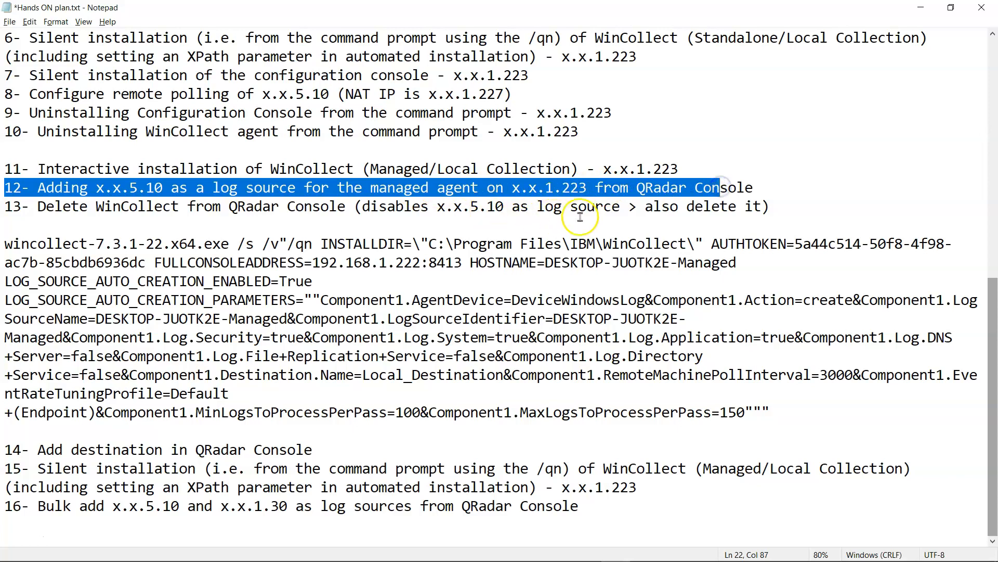
click(743, 190)
click(750, 190)
key(alt+Tab)
scroll(639, 263, down, 3)
scroll(648, 266, up, 3)
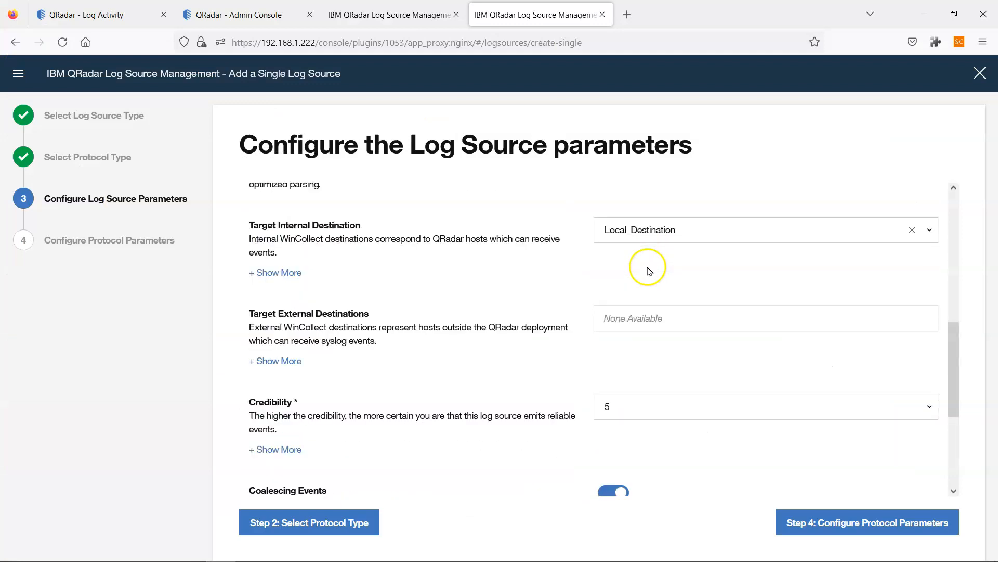
click(252, 12)
click(272, 230)
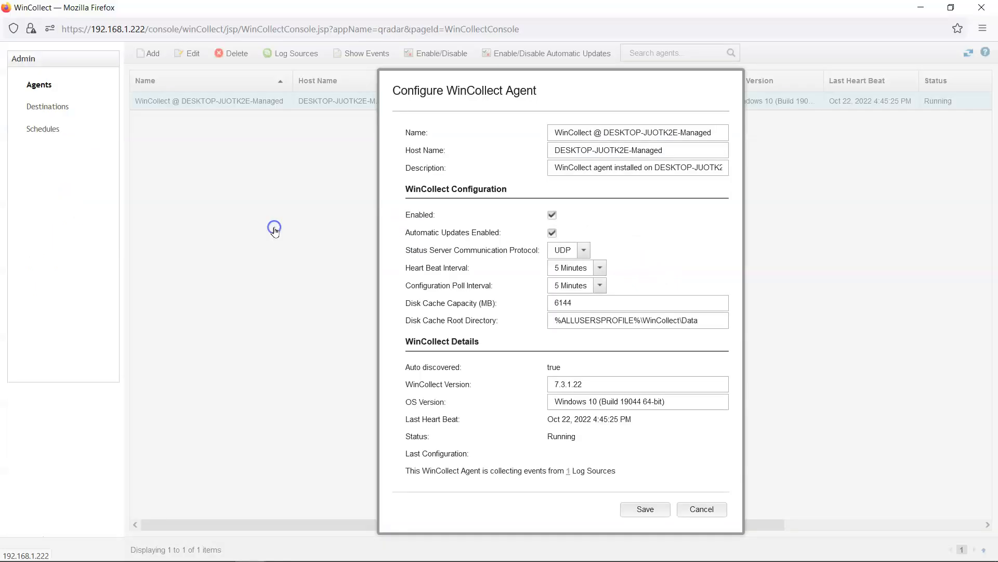
click(704, 508)
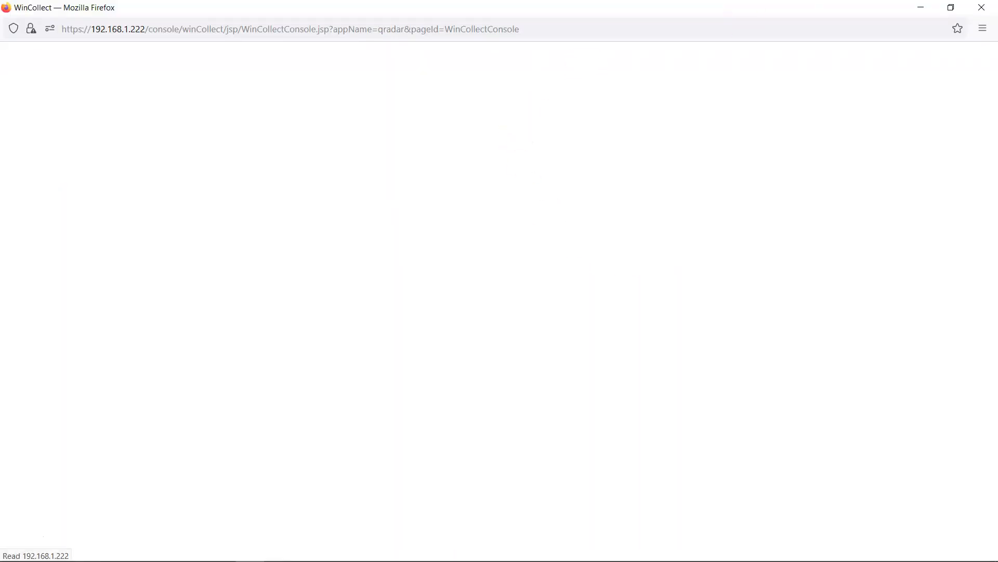
key(alt+Tab)
- Advance the new log source to protocol parameters and paste the host name as Log Source Identifier
click(534, 7)
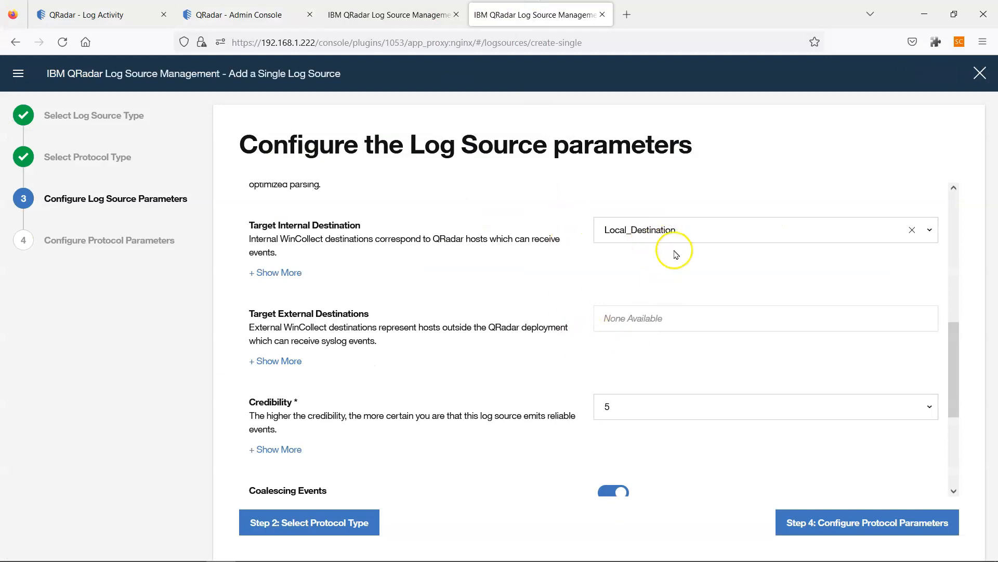
scroll(658, 285, down, 5)
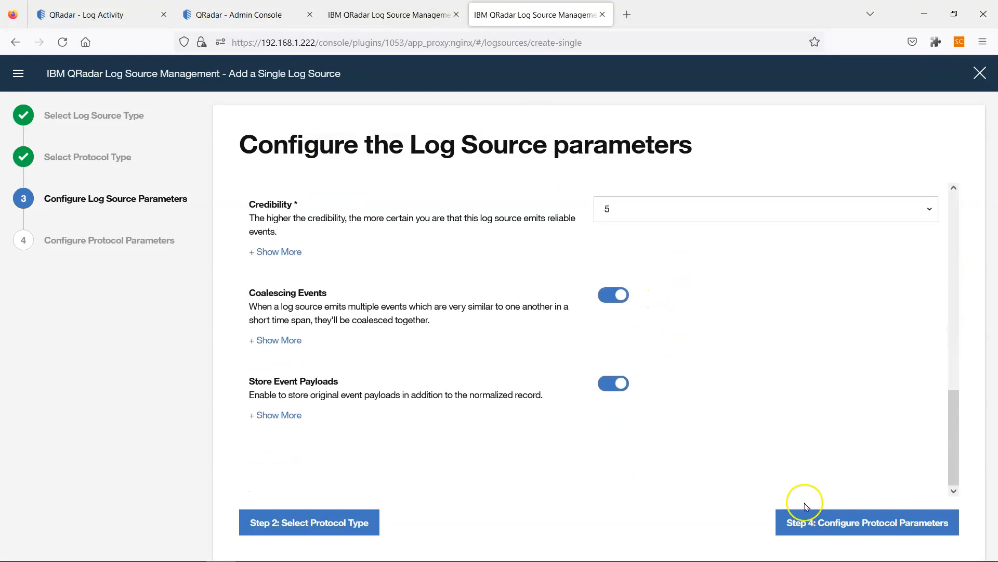
click(824, 518)
click(617, 203)
text(JSMITH-Win10PC)
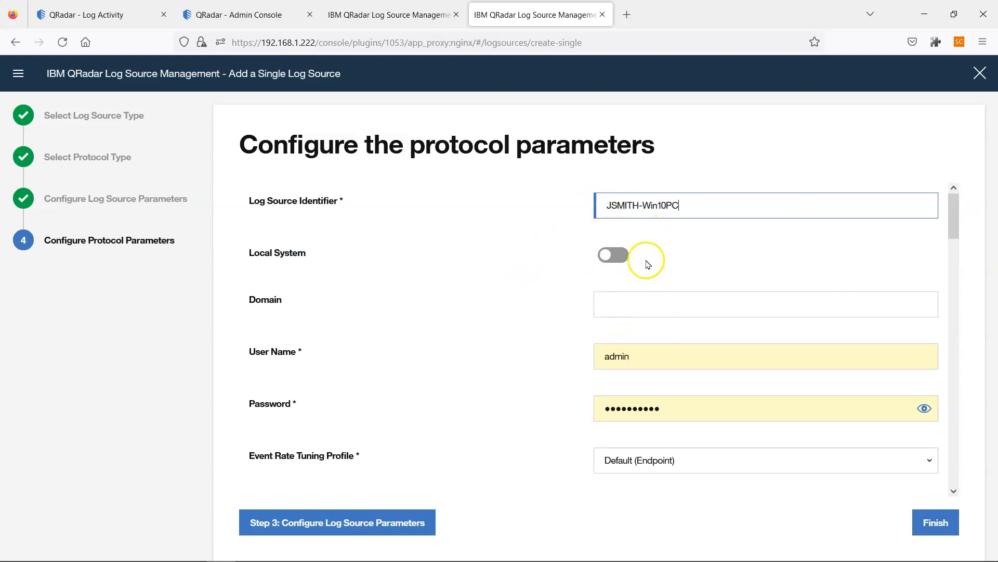
- Replace the Log Source Identifier with 192.168.1.227 and bring up the wincollect.png diagram in Paint
click(631, 300)
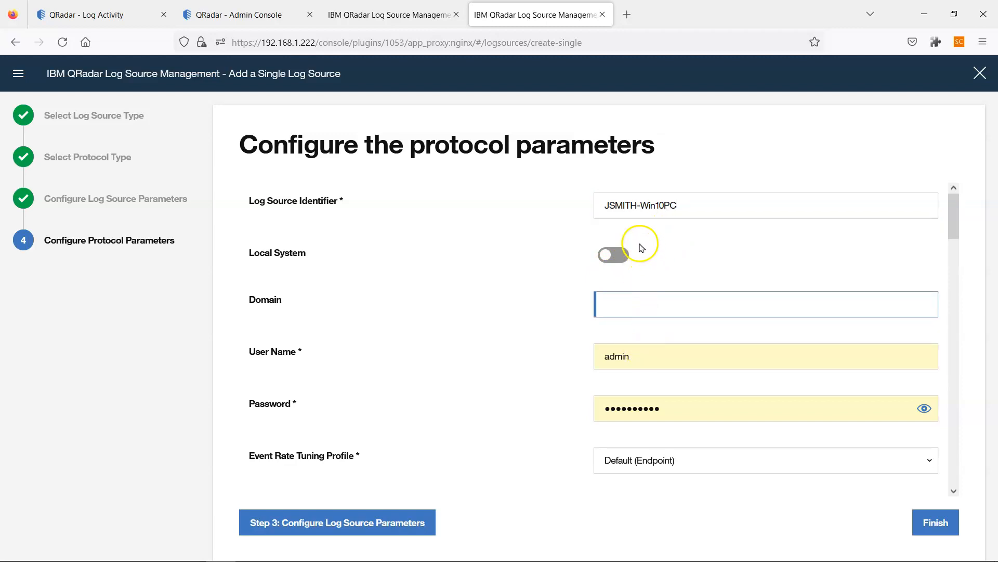
drag(683, 201, 583, 190)
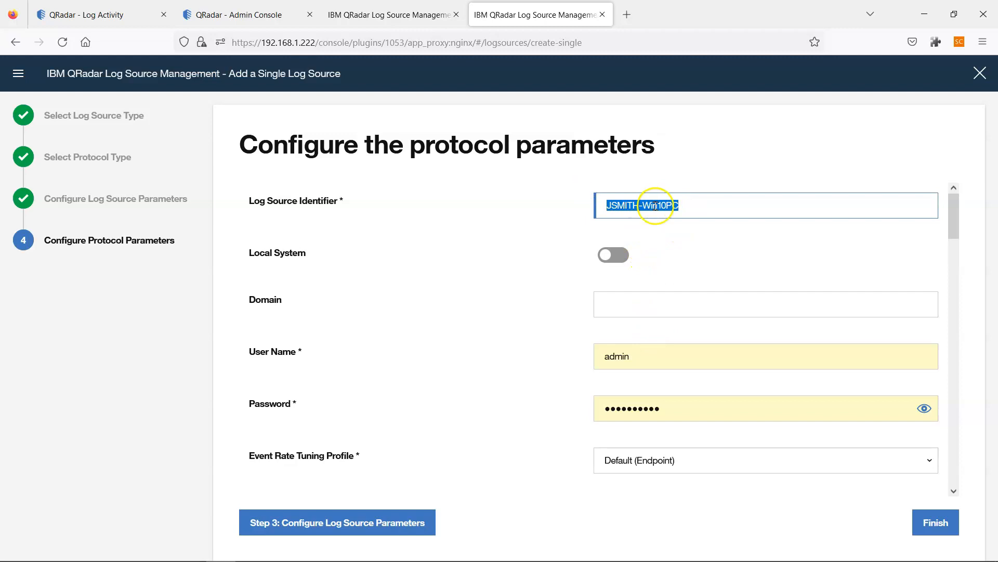
click(669, 207)
drag(684, 207, 558, 190)
text(192.168.1.227)
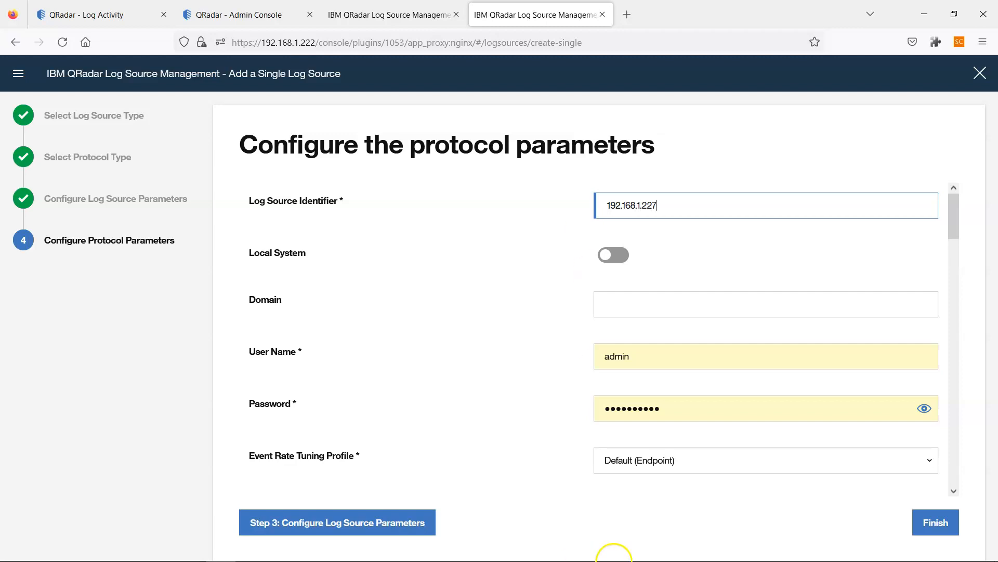
mouse_move(647, 556)
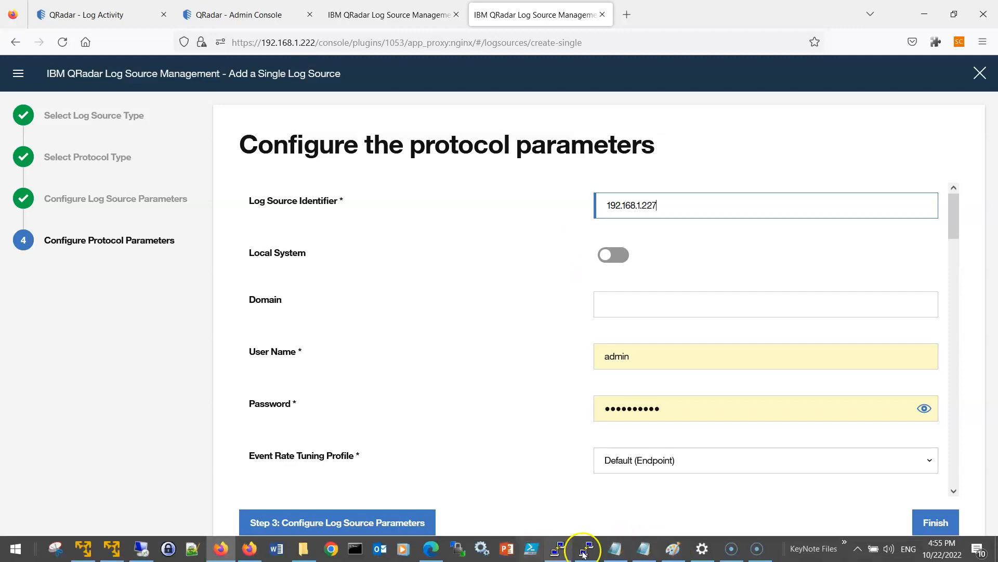
click(674, 549)
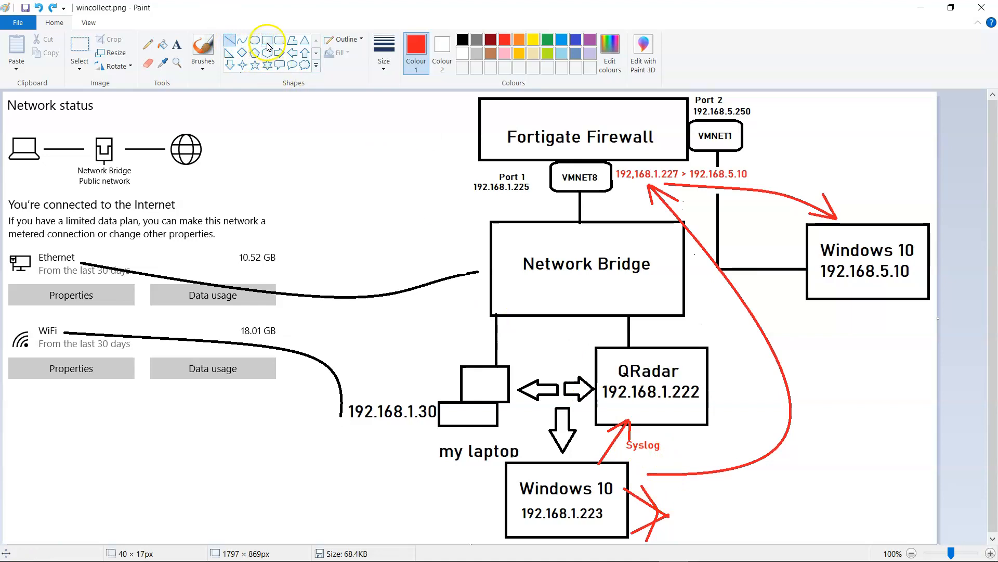
- Remove the diagram's Syslog label and add a 'Wincollect / 8413' text label below QRadar
click(76, 49)
drag(625, 436, 625, 436)
key(ctrl+x)
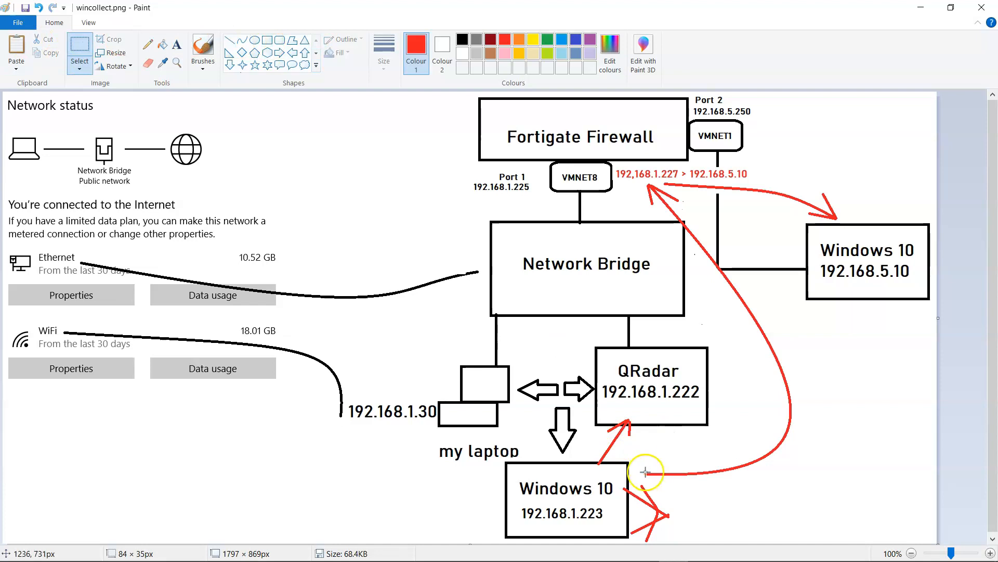
click(230, 40)
mouse_move(595, 448)
mouse_down()
mouse_move(598, 464)
mouse_move(622, 456)
mouse_move(597, 465)
mouse_move(624, 457)
mouse_up()
click(647, 459)
key(ctrl+z)
click(177, 44)
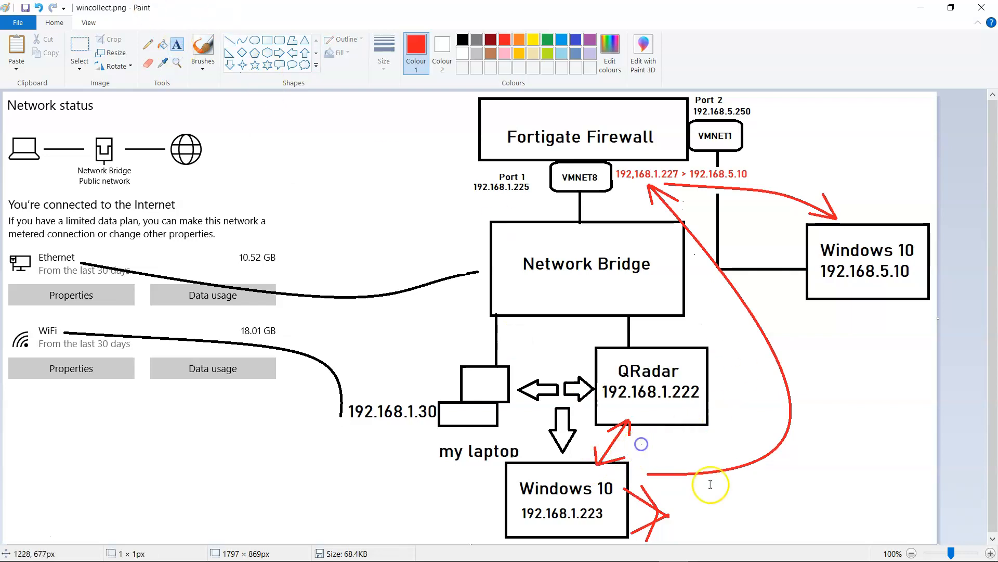
click(640, 437)
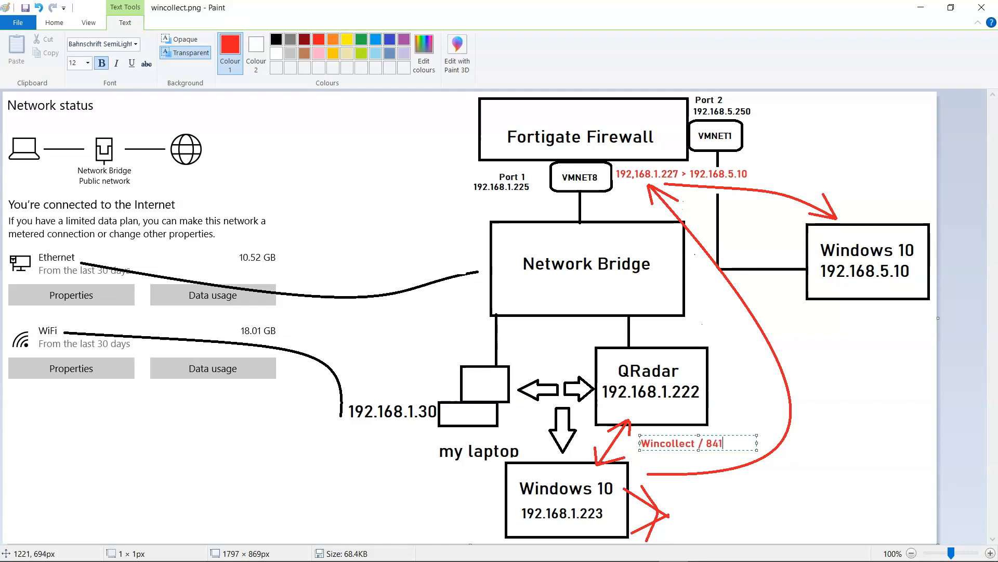
key(alt+Tab)
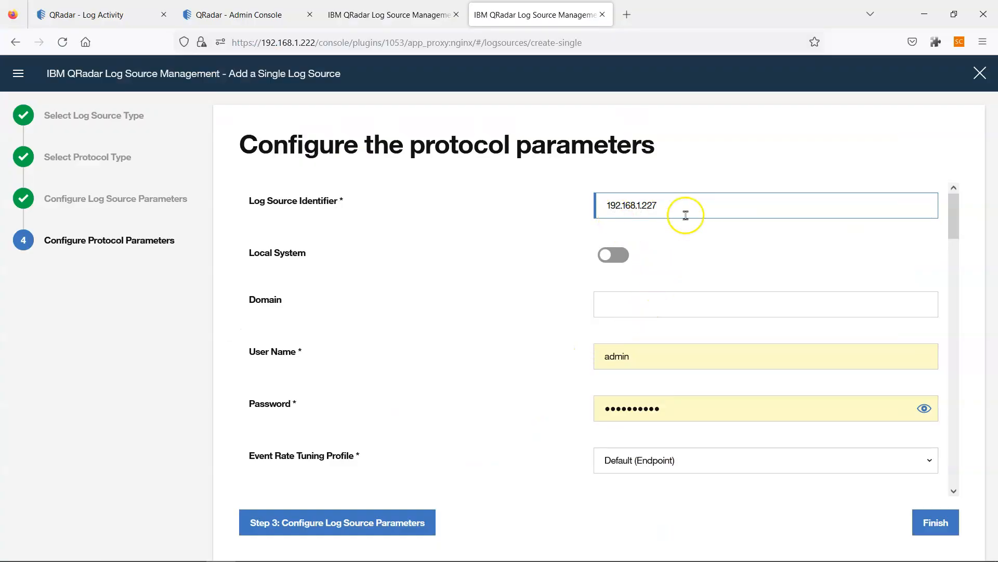
- Enter the service account's user name and password, then place the cursor in the empty XPath Query field
key(alt+Tab)
key(alt+Tab)
drag(632, 357, 589, 354)
text(qradarsa)
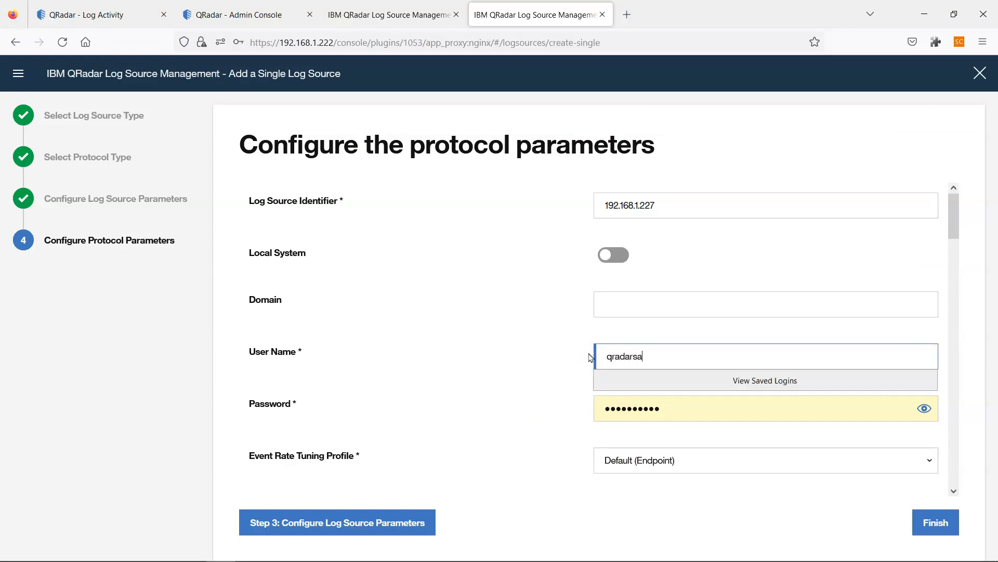
key(Tab)
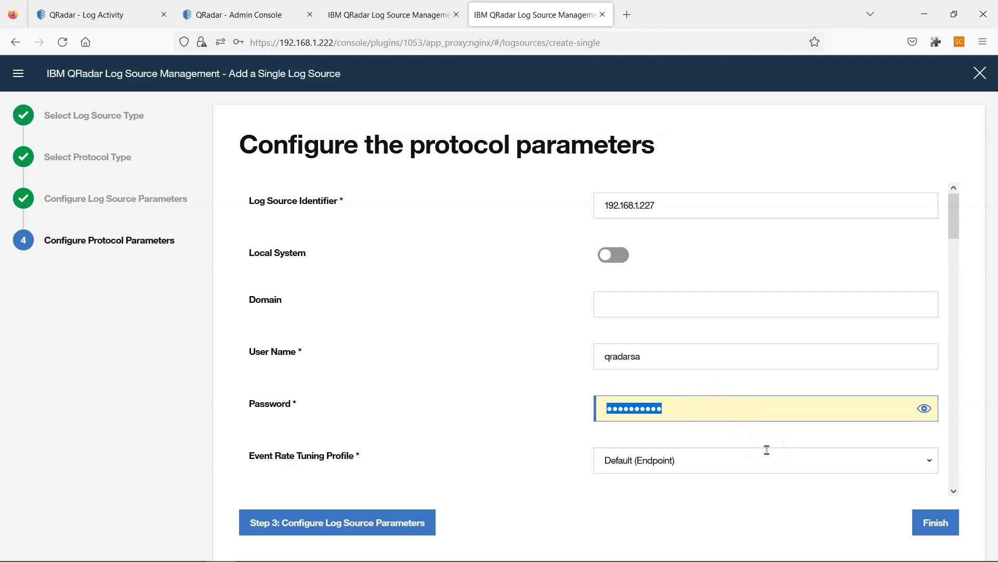
text(••)
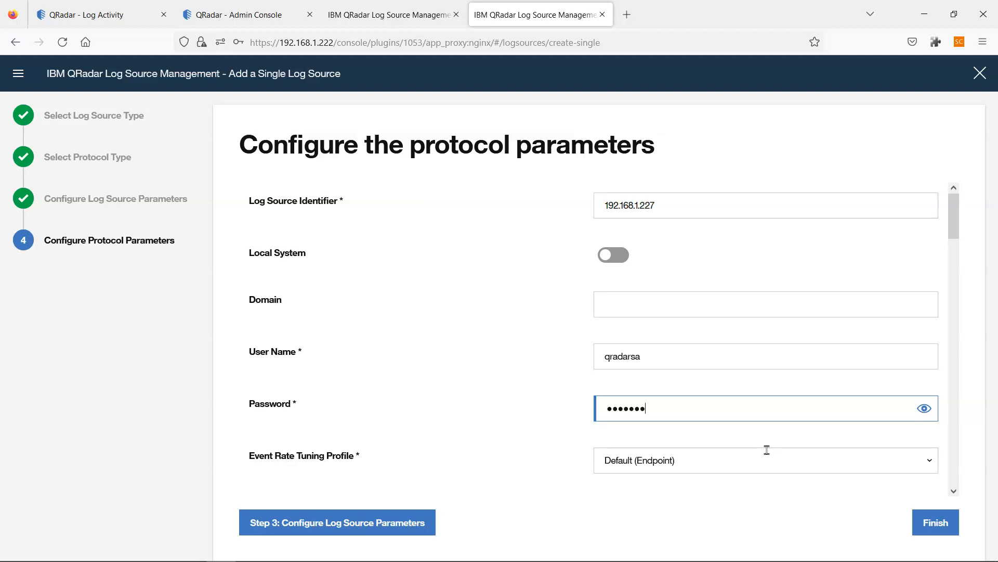
scroll(697, 466, down, 4)
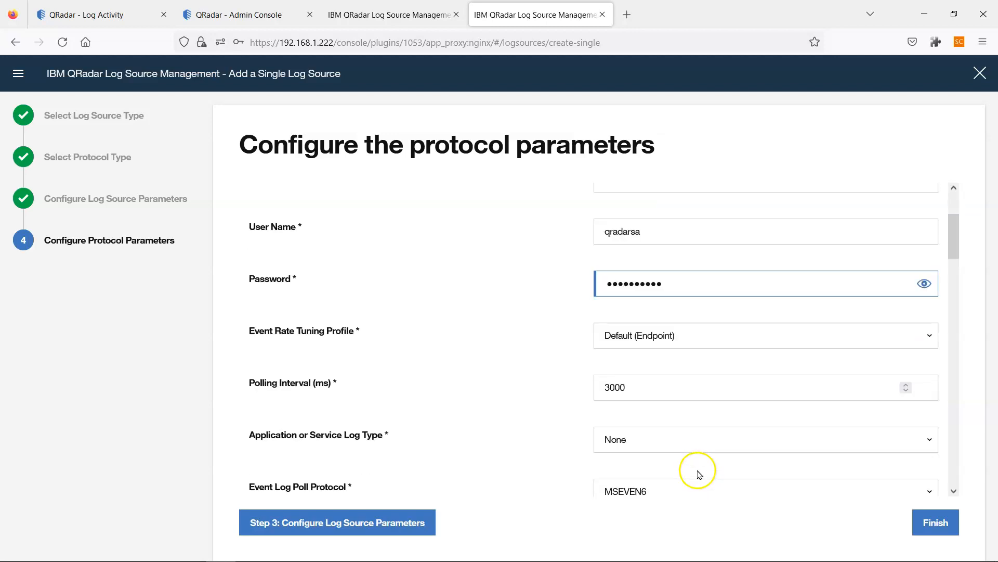
scroll(653, 402, down, 5)
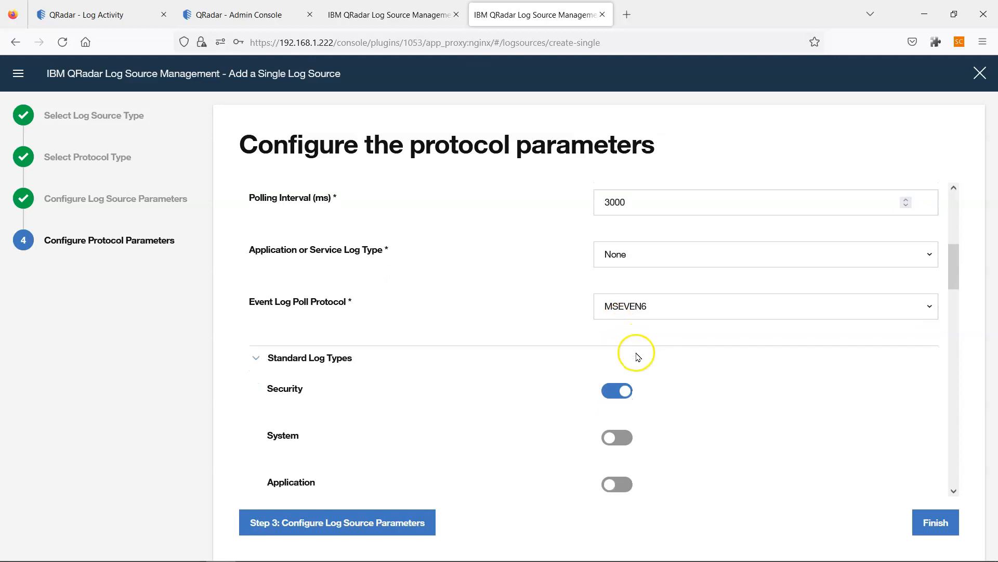
scroll(656, 377, down, 5)
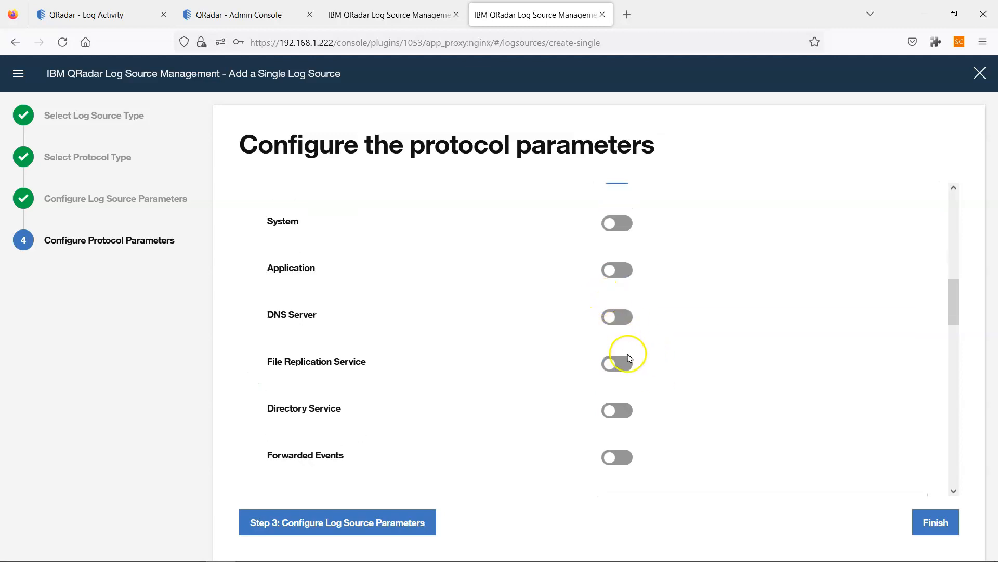
click(669, 331)
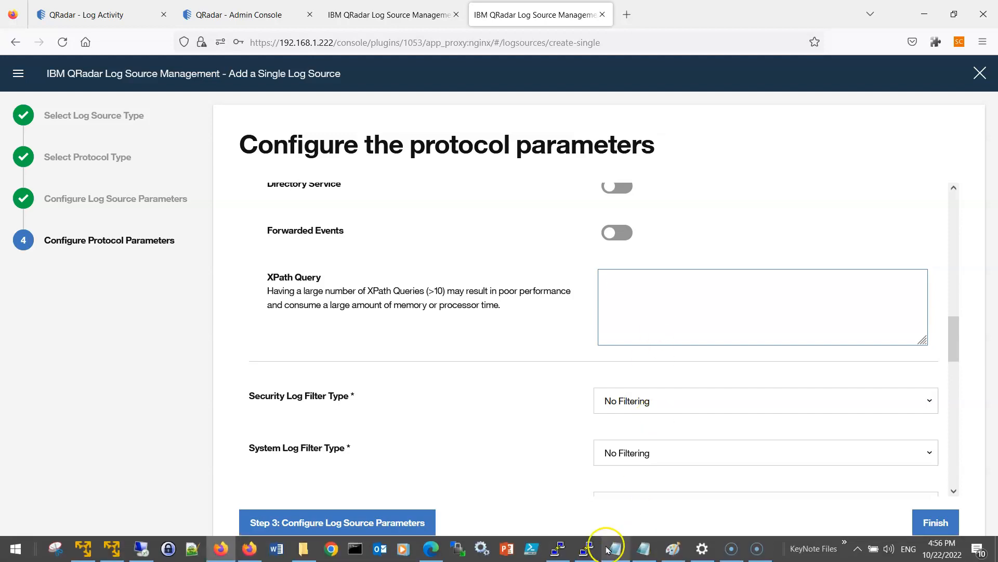
- Copy the one-line Sysmon QueryList from the notes and paste it into the XPath Query field
click(608, 550)
scroll(405, 369, down, 3)
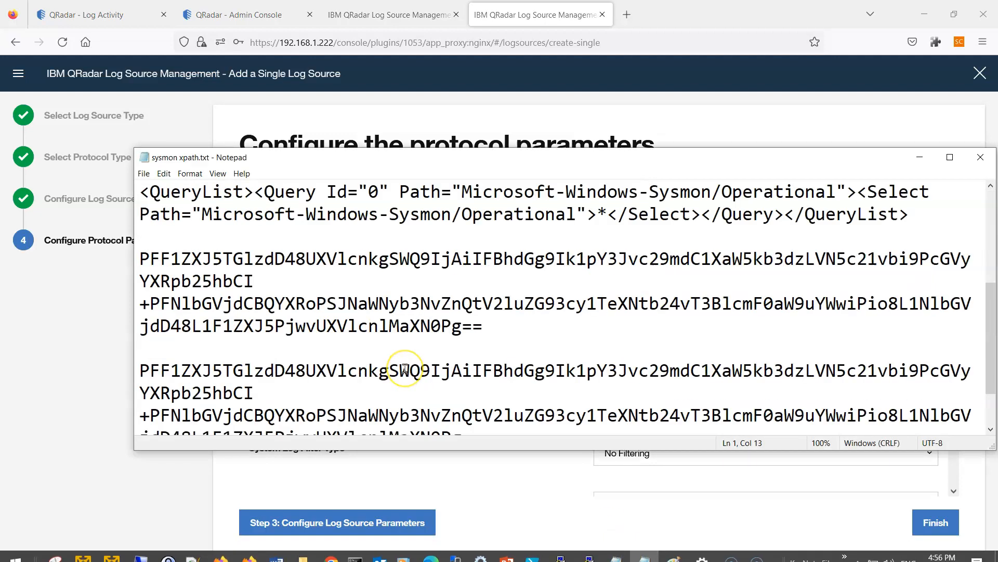
scroll(405, 369, up, 3)
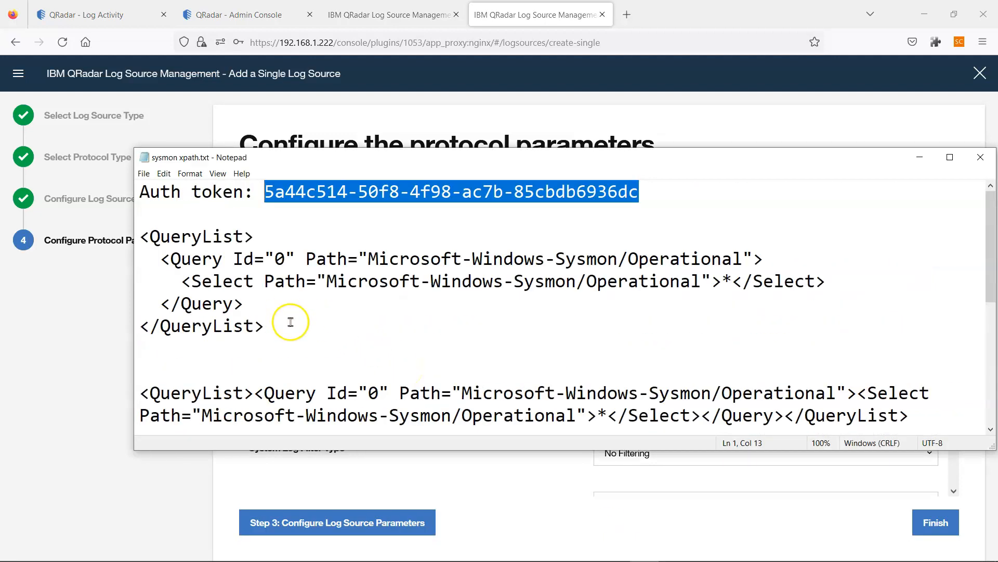
drag(290, 322, 136, 240)
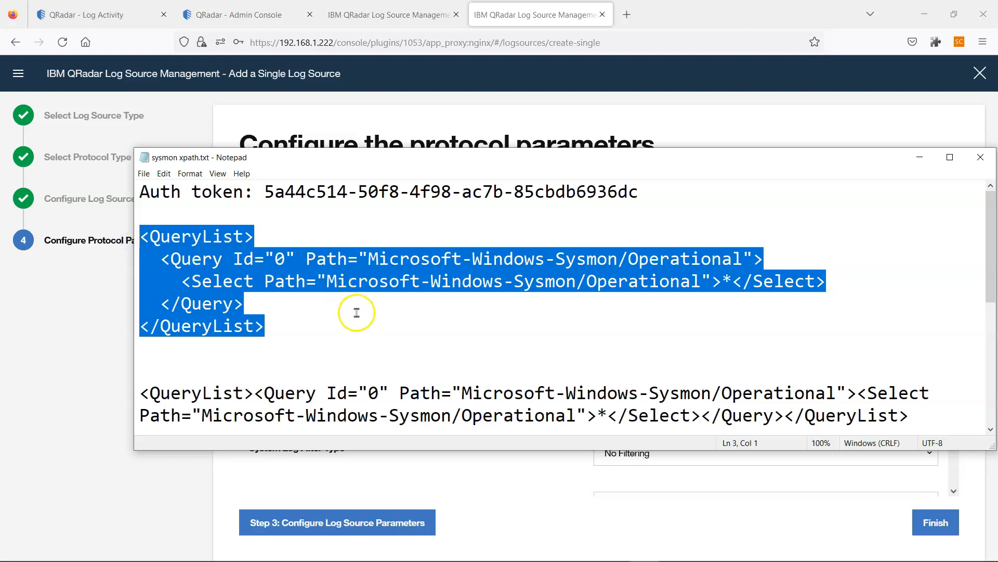
scroll(356, 313, down, 1)
drag(936, 353, 151, 333)
key(ctrl+c)
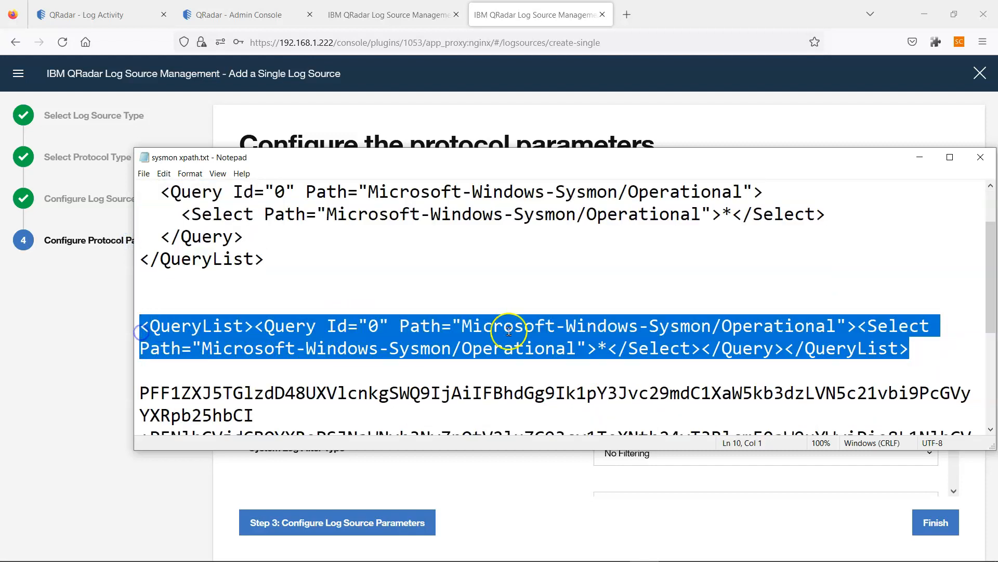
key(alt+Tab)
key(ctrl+v)
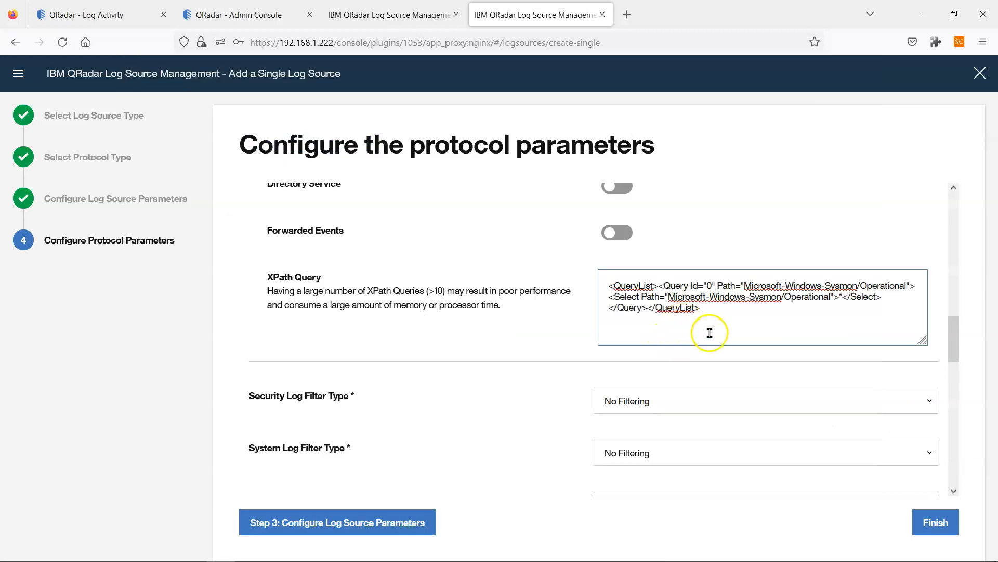
- Filter Security logs with NSA Events Filter, assign the DESKTOP-JUOTK2E-Managed agent, and finish the source
scroll(713, 445, down, 3)
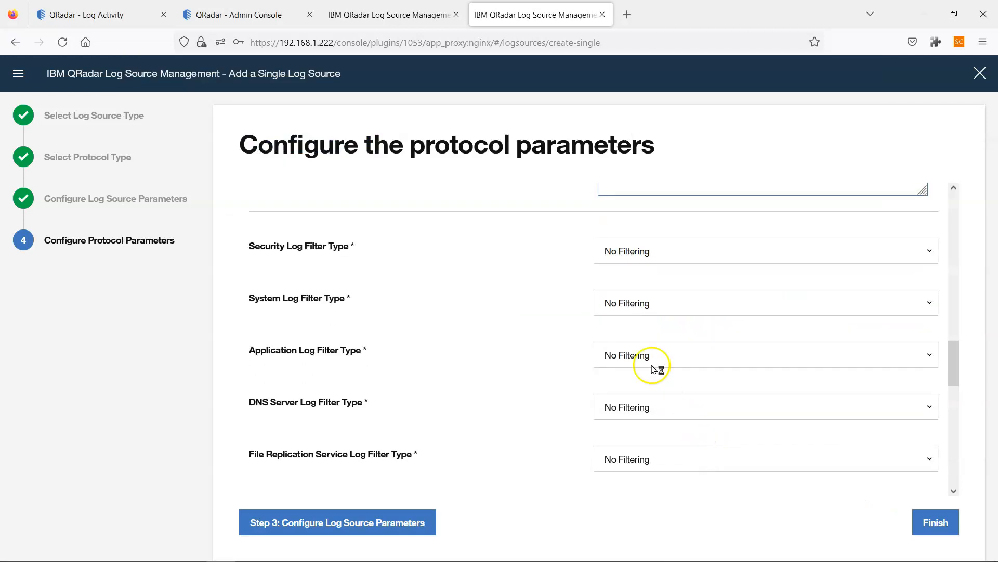
click(675, 255)
click(642, 354)
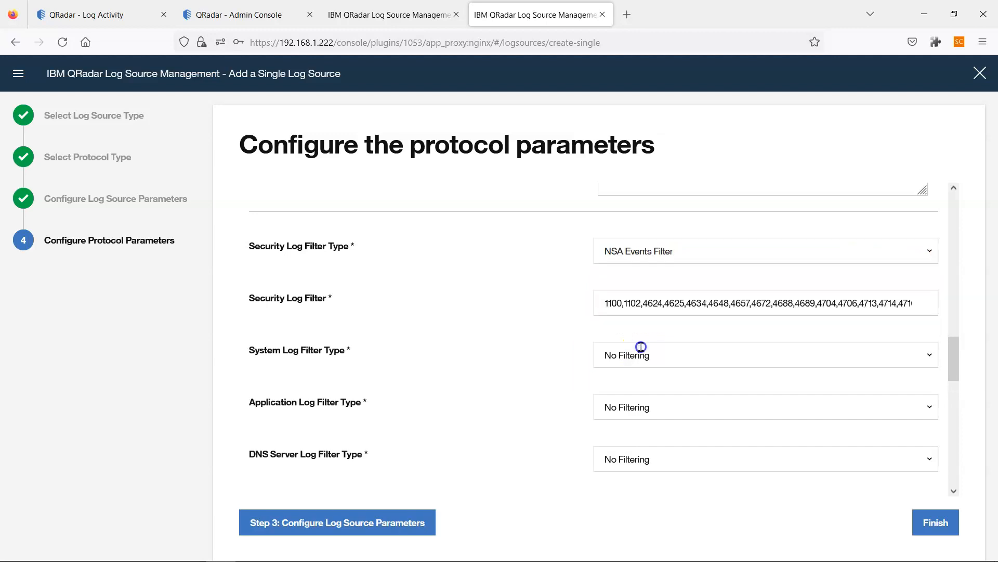
scroll(749, 359, down, 3)
scroll(749, 364, up, 3)
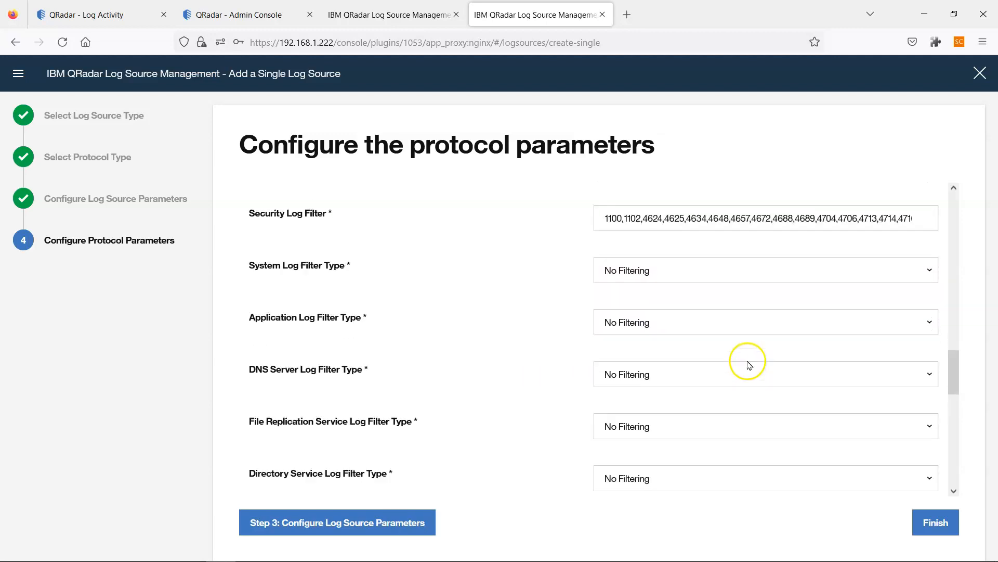
scroll(820, 315, down, 10)
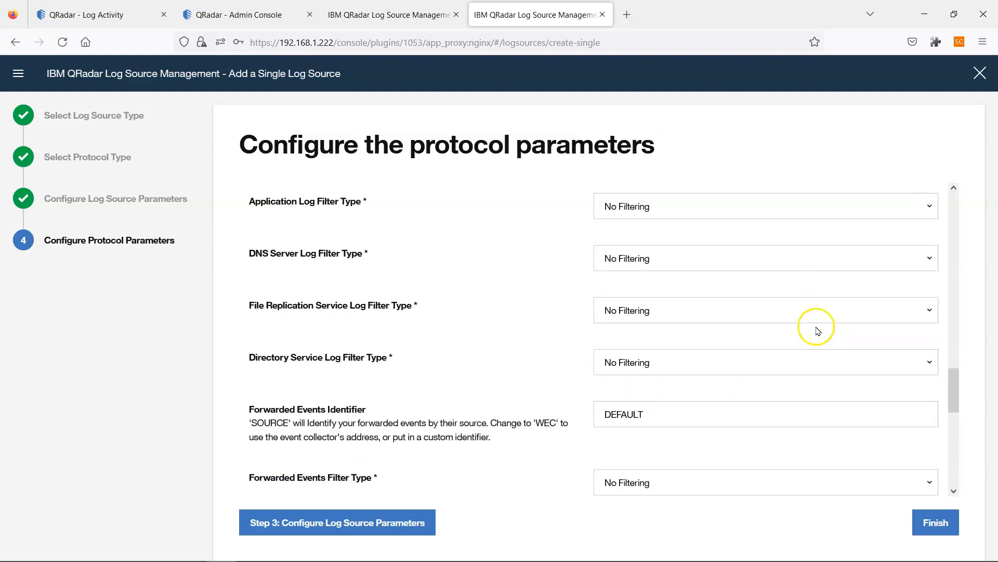
scroll(807, 353, down, 3)
click(801, 410)
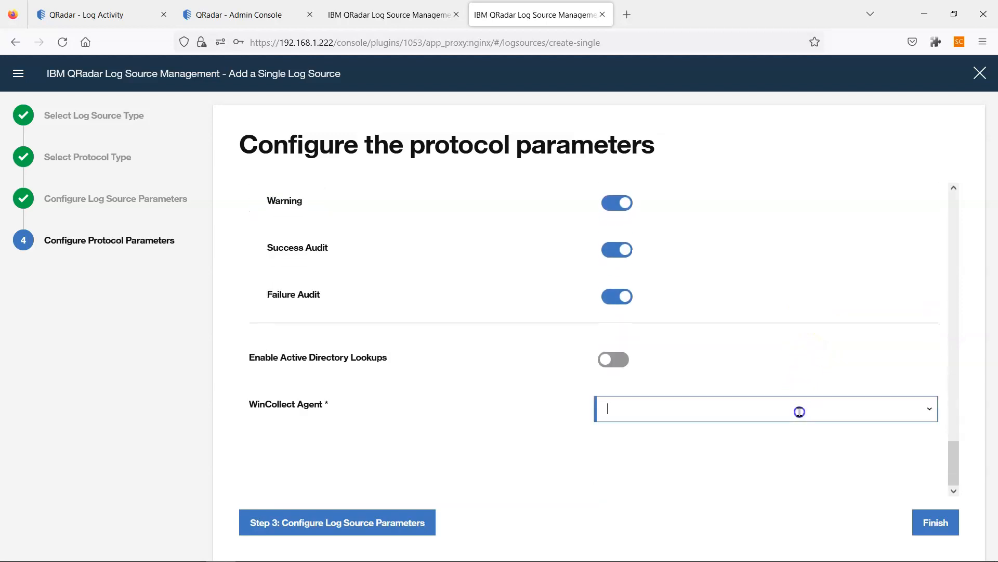
click(705, 437)
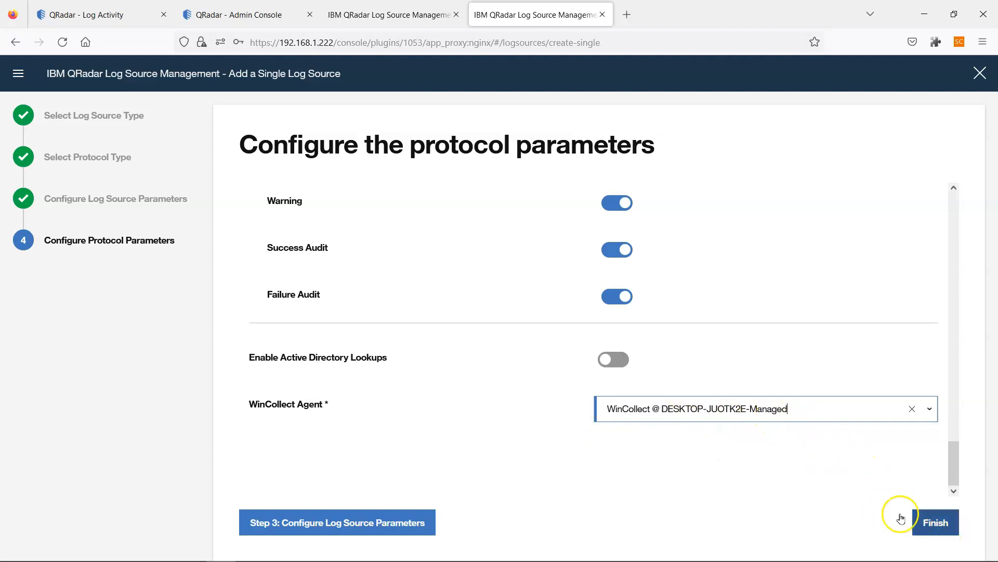
click(936, 522)
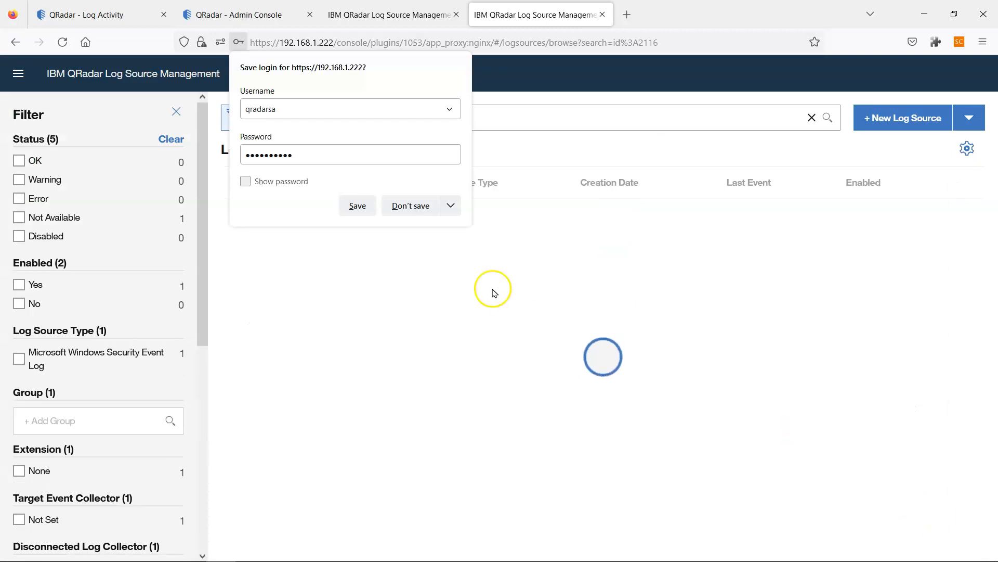
- Decline saving the login, then expand the Admin page's undeployed changes to show log source ID 2116
click(411, 205)
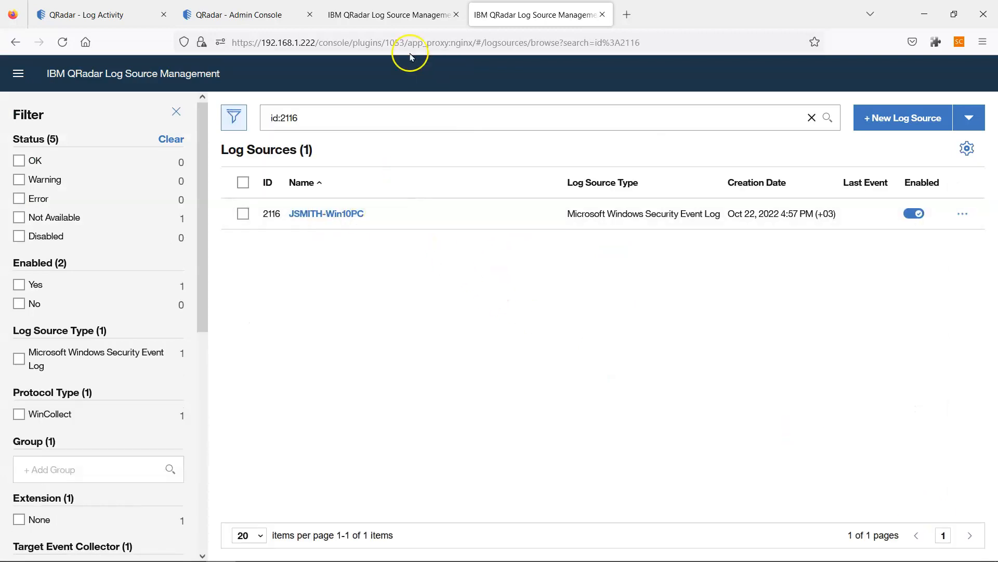
click(257, 11)
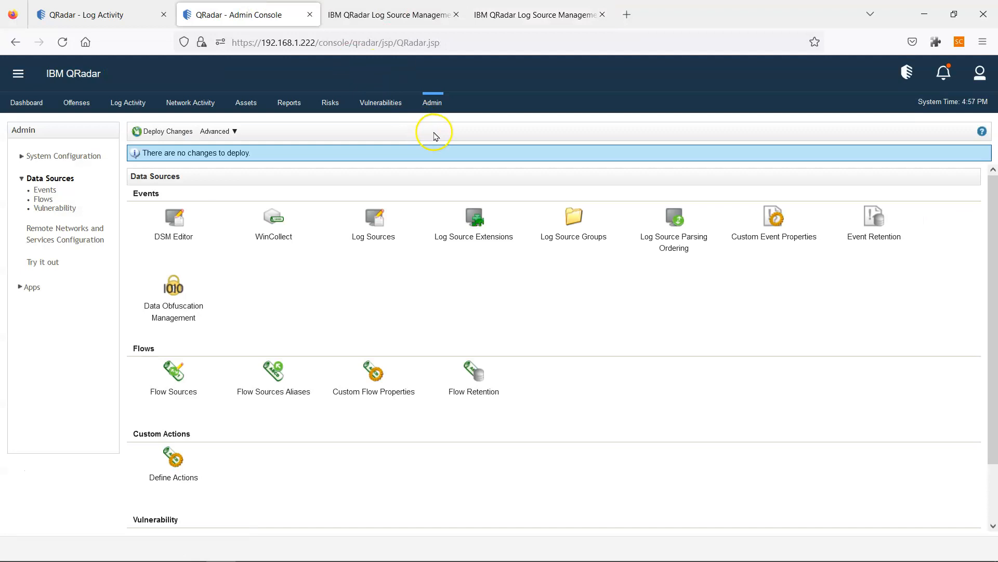
click(430, 103)
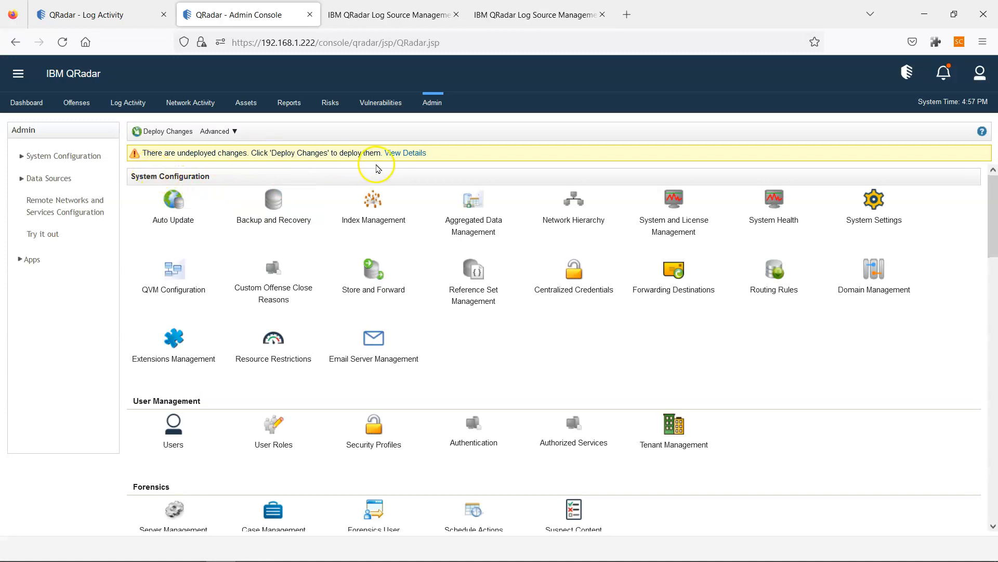
click(396, 153)
click(150, 175)
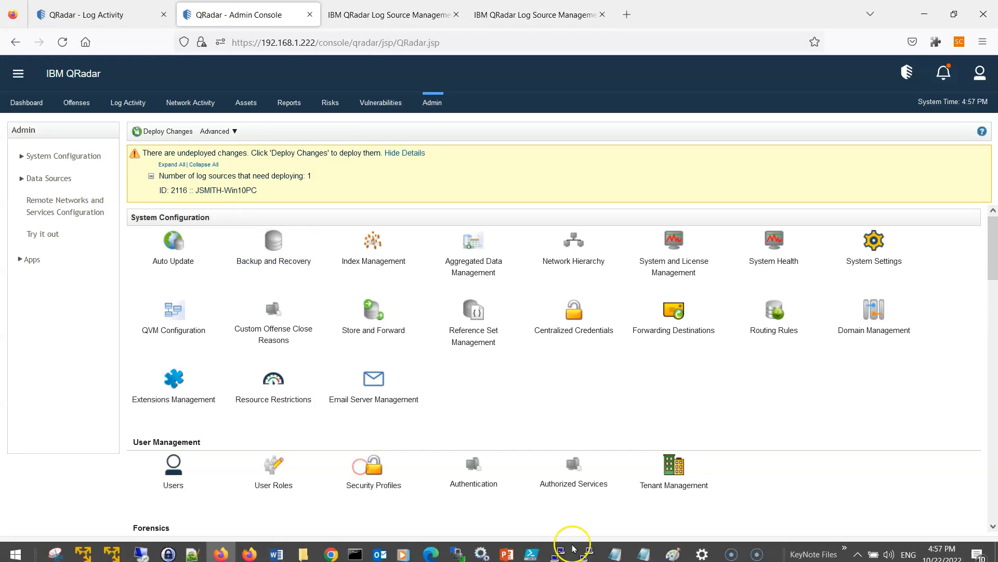
click(629, 552)
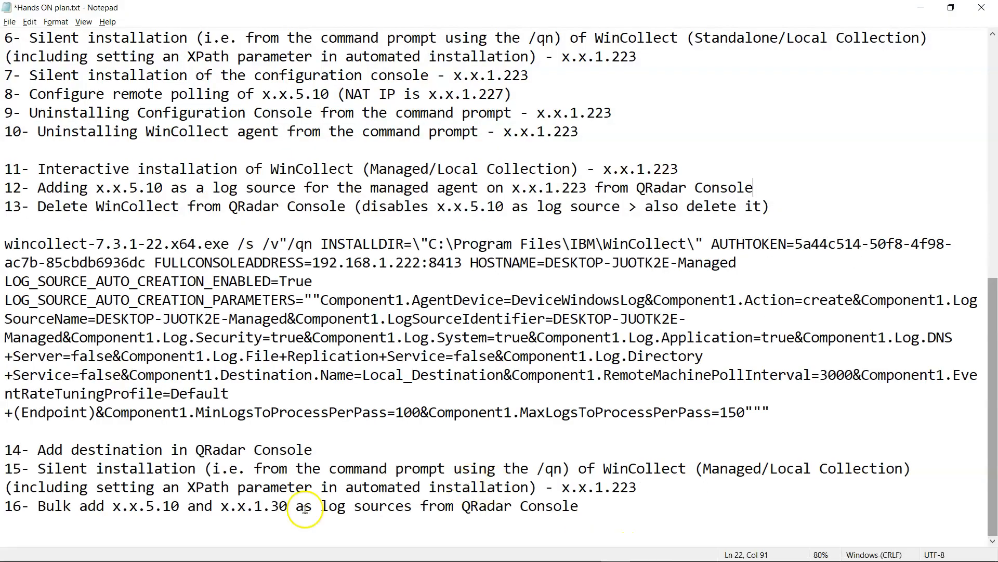
key(alt+Tab)
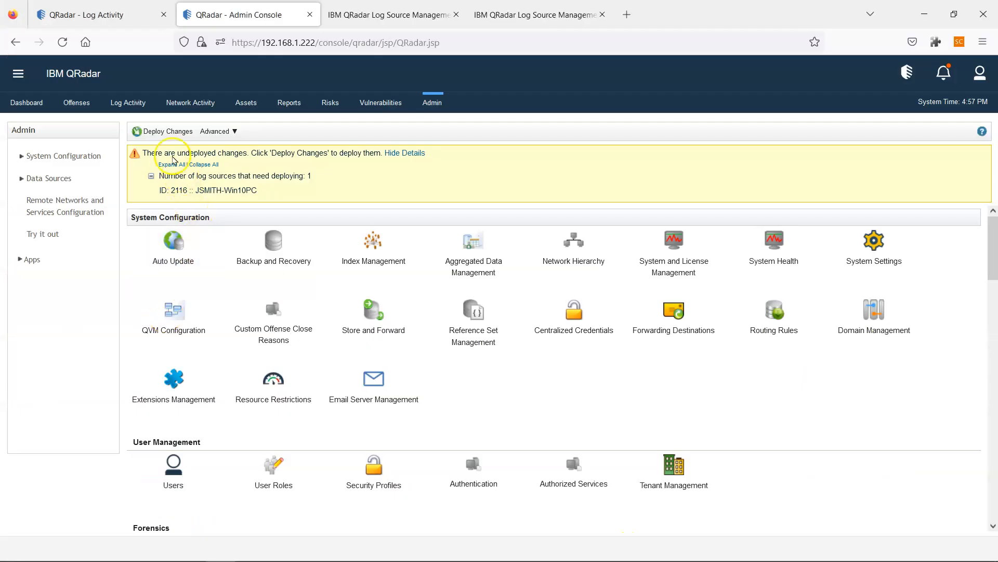
- Deploy the pending log source change and switch to the real-time Log Activity view
click(167, 131)
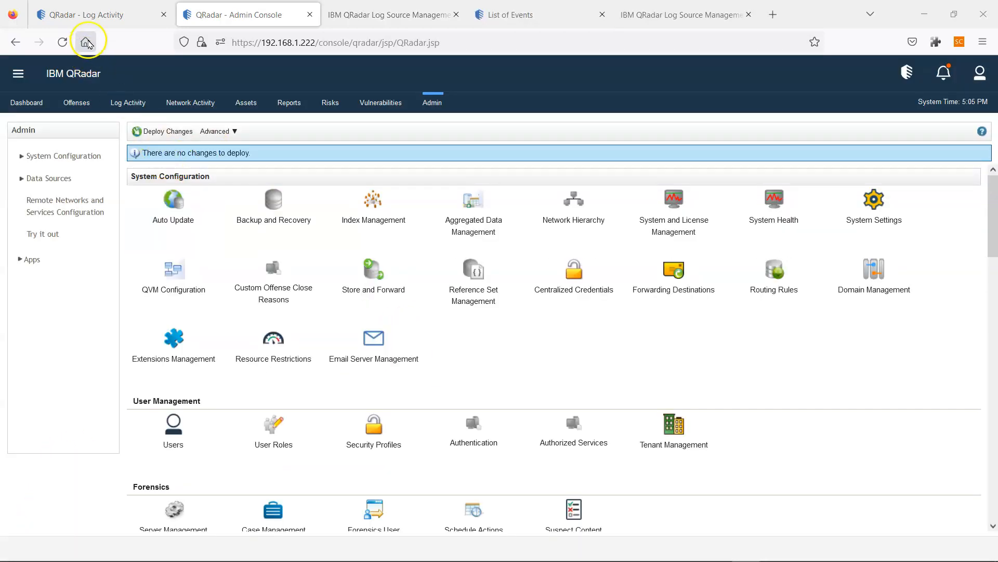
click(97, 20)
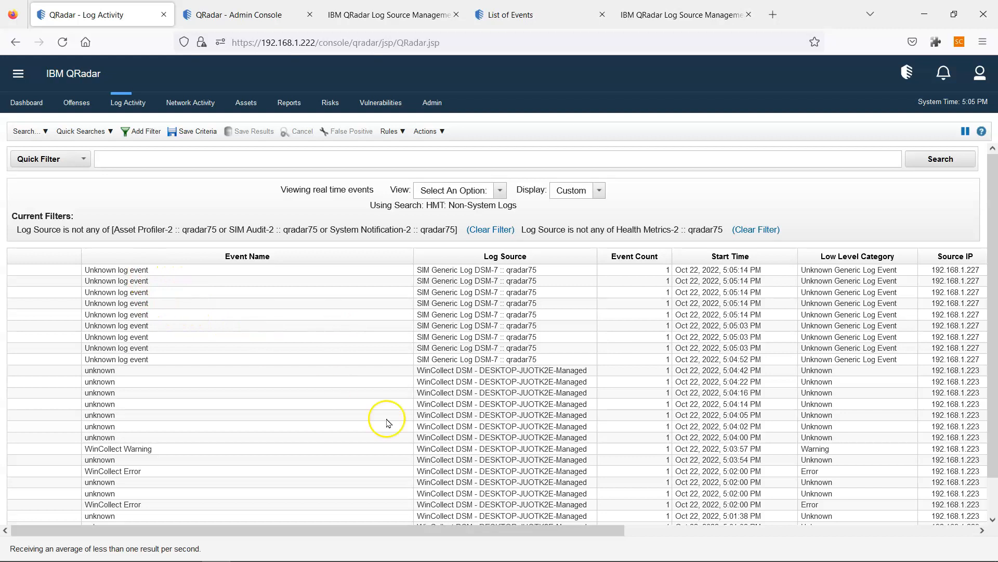
- View the Windows log source's events, close the empty results, and return to real-time Log Activity
drag(564, 529, 959, 530)
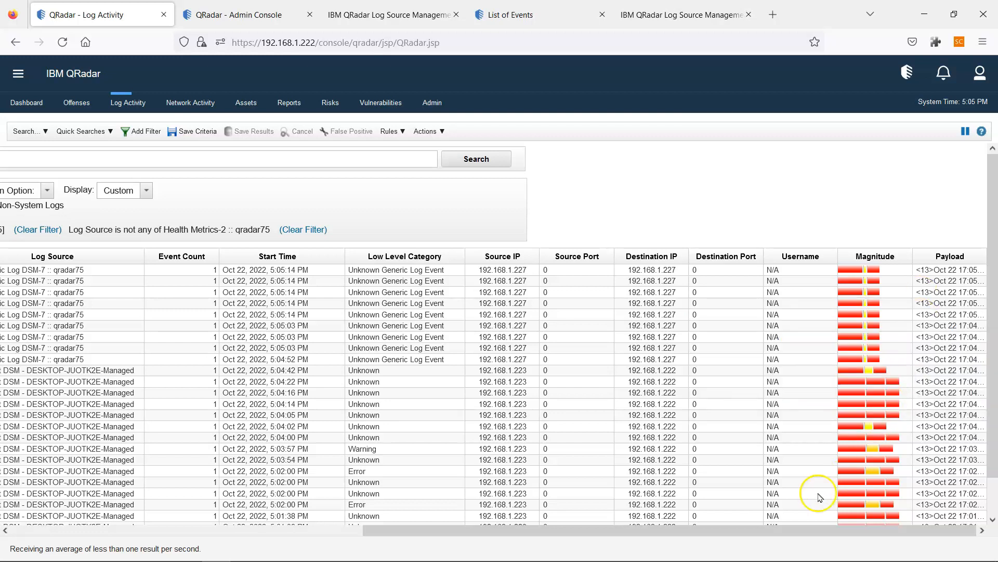
drag(773, 530, 394, 531)
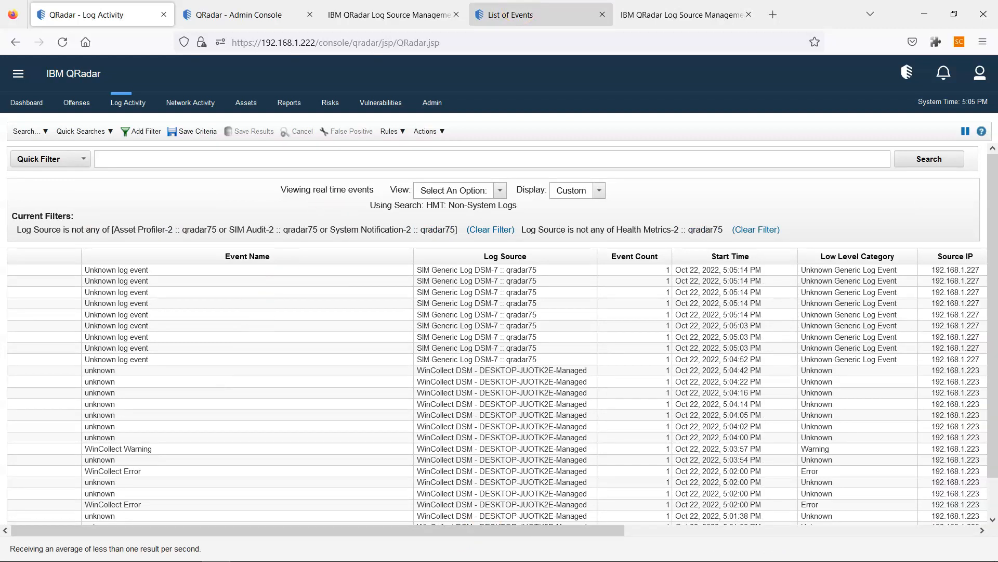
click(663, 8)
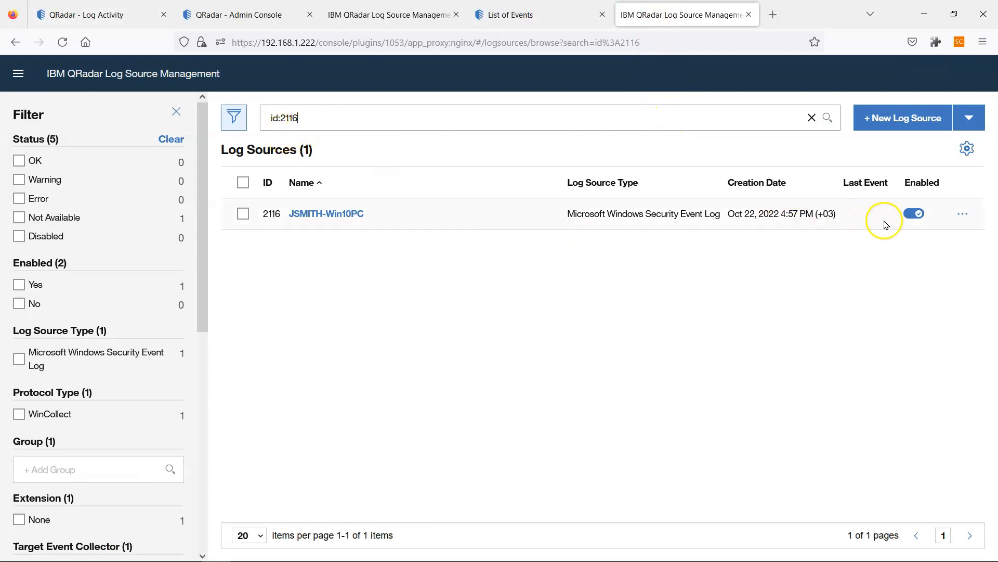
click(963, 214)
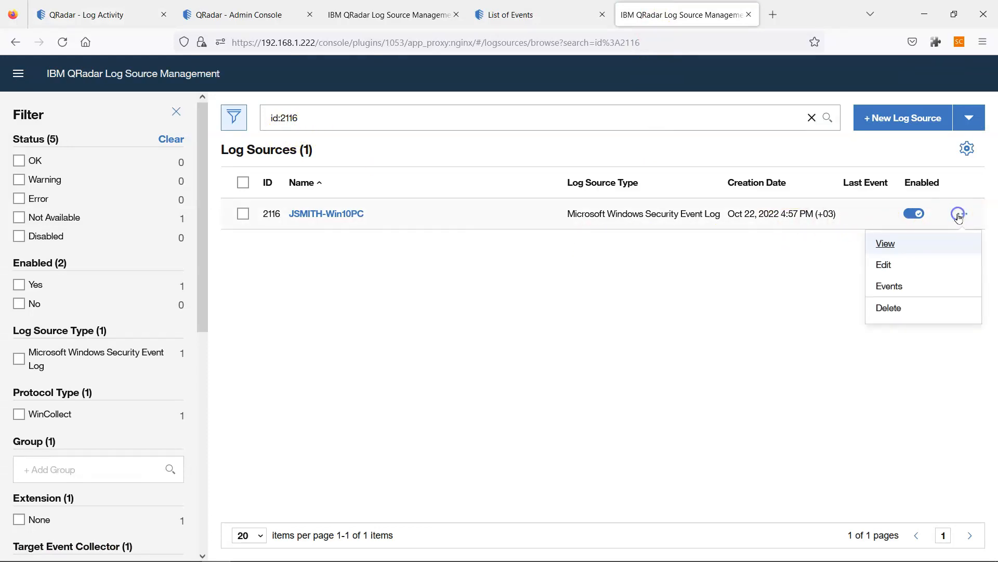
click(899, 288)
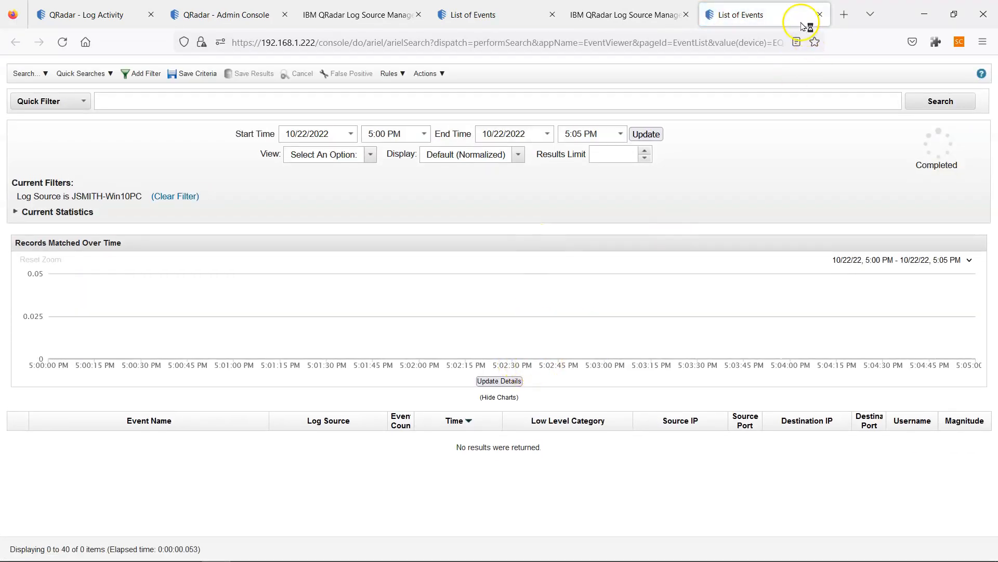
click(818, 17)
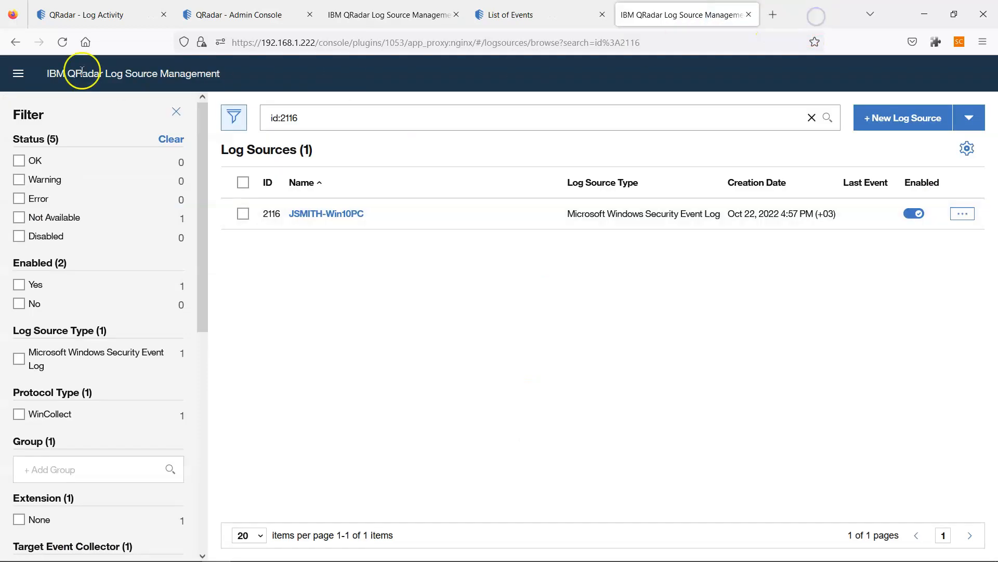
click(98, 14)
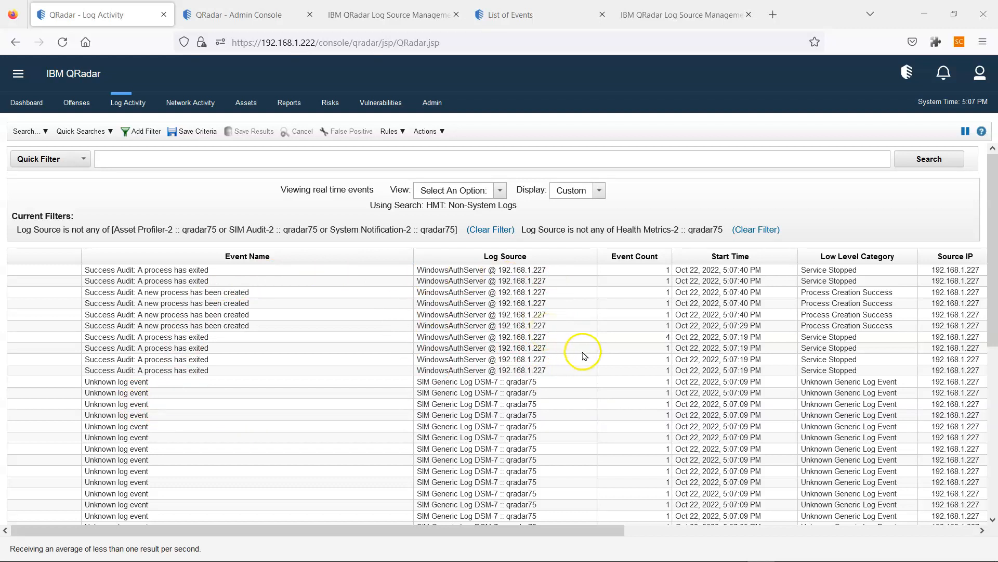
mouse_move(680, 559)
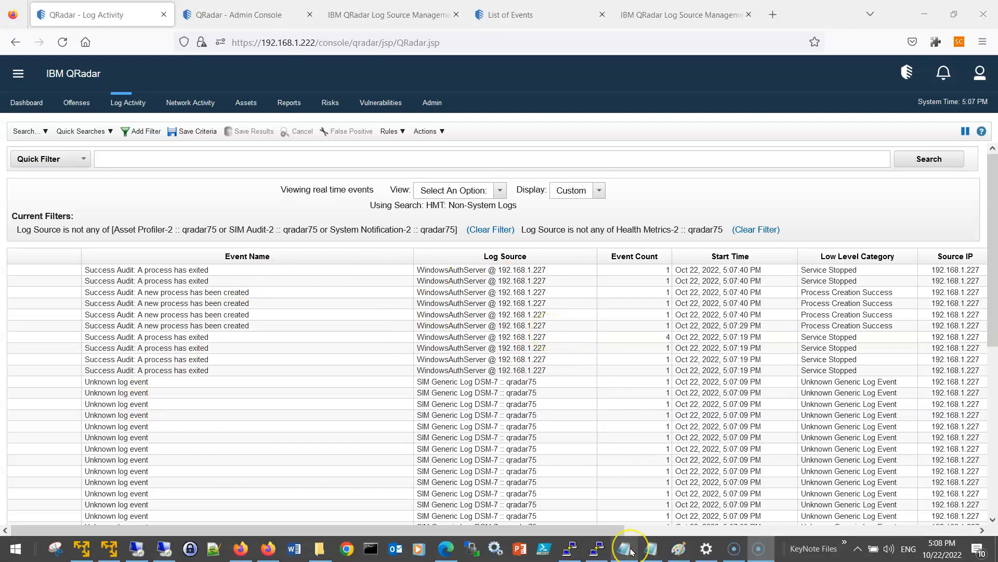
- Select and cut the '14- Add destination' step line out of the plan
click(572, 499)
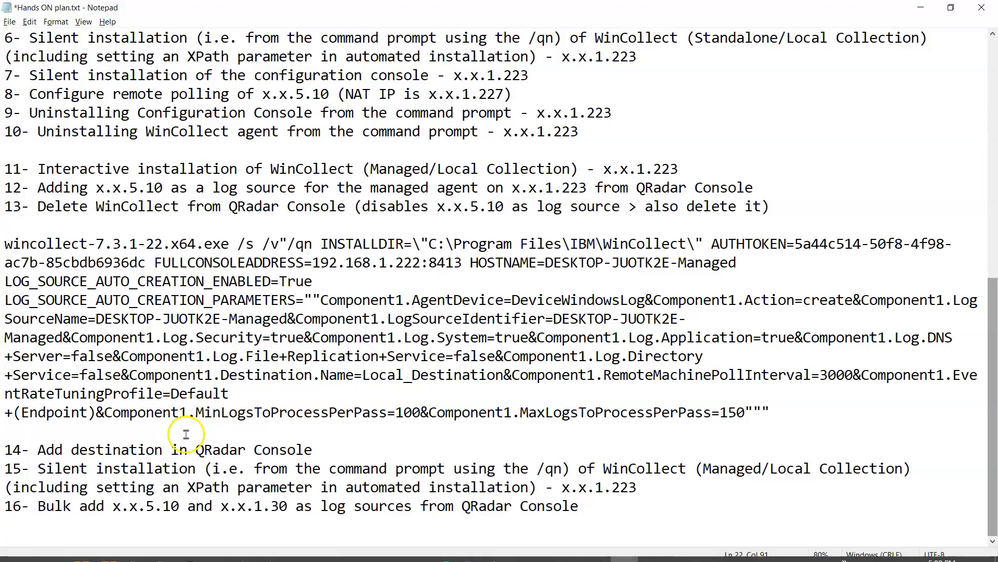
drag(29, 188, 810, 201)
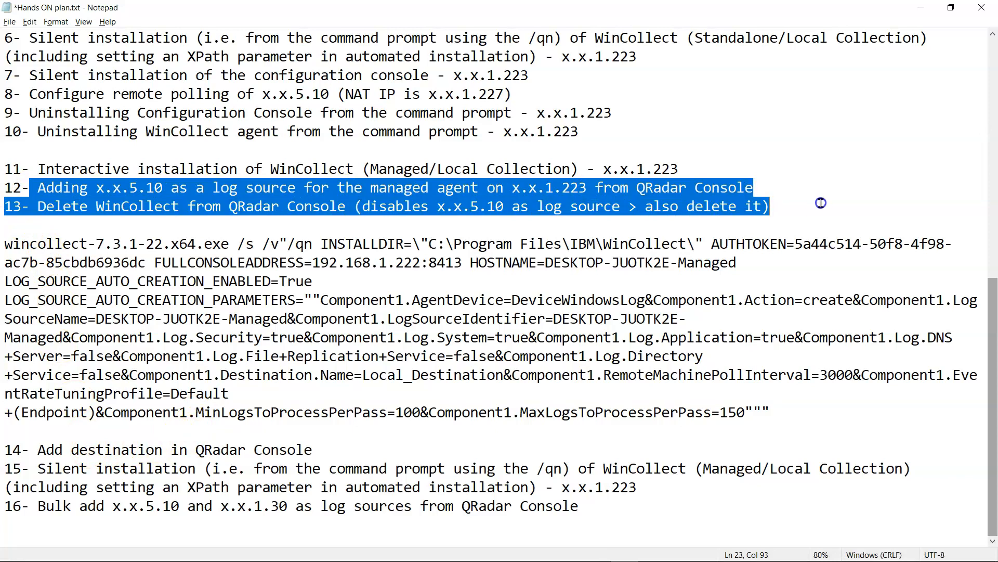
click(497, 210)
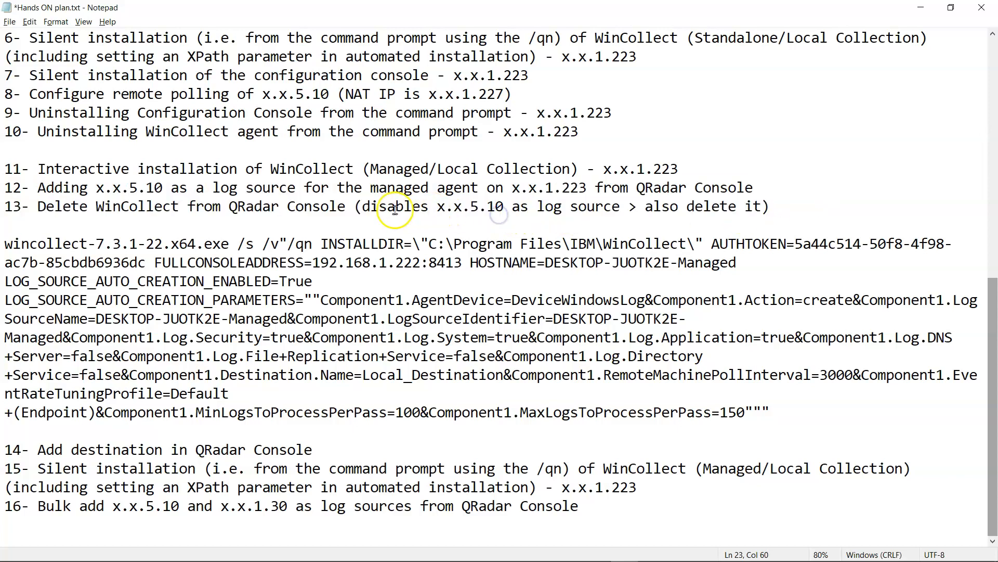
drag(395, 209, 781, 206)
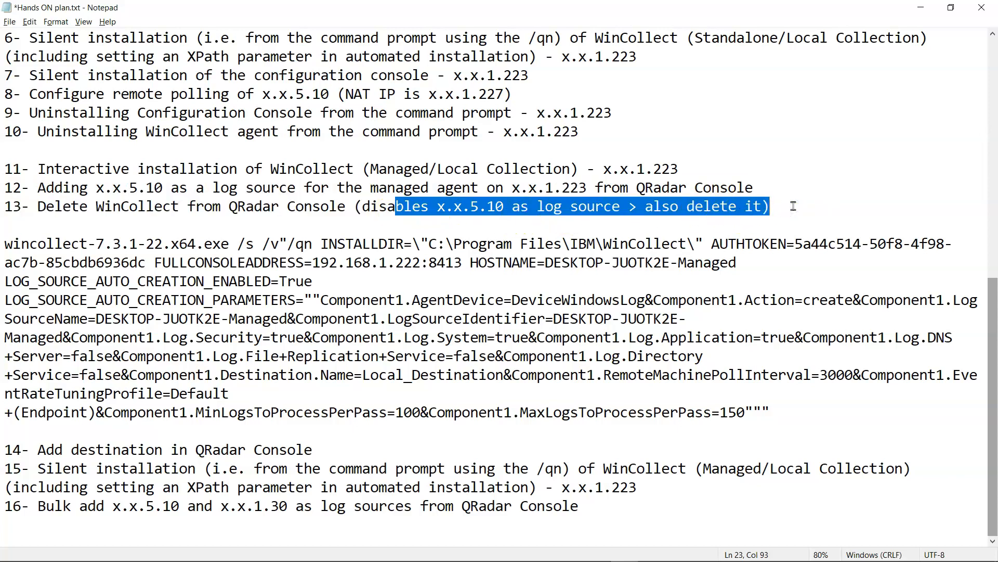
mouse_move(460, 533)
click(13, 432)
drag(304, 439, 321, 446)
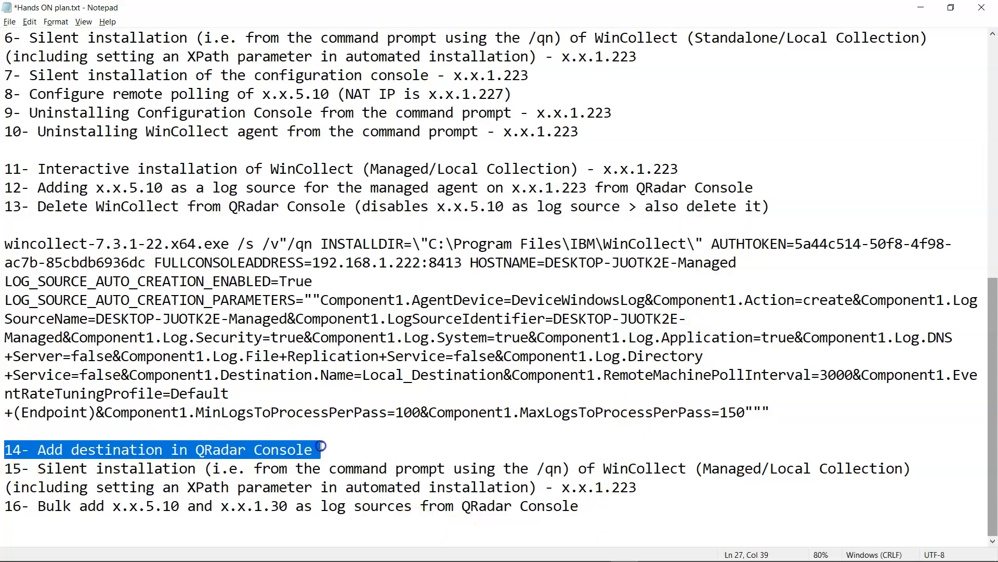
click(321, 446)
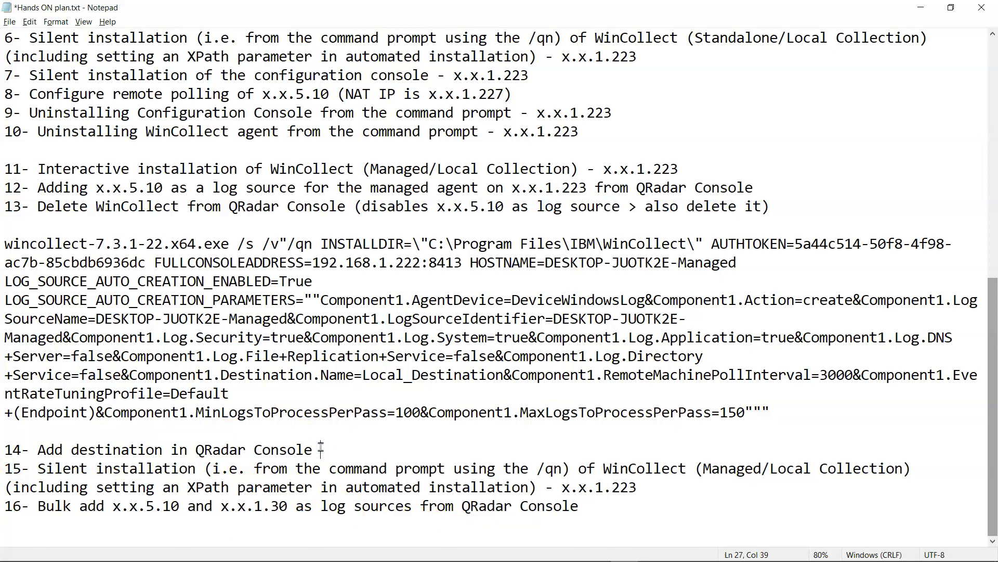
drag(321, 449, 4, 448)
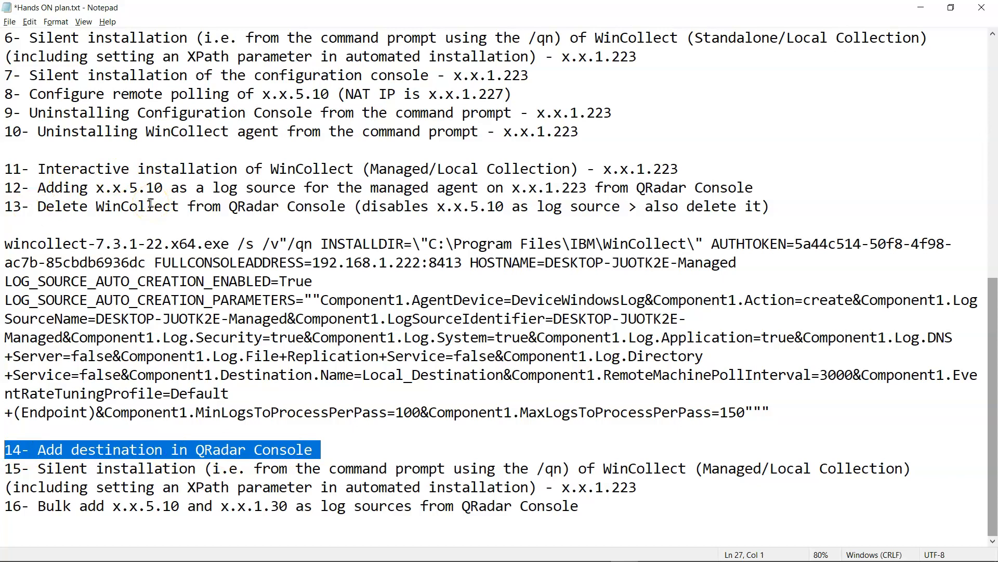
key(Delete)
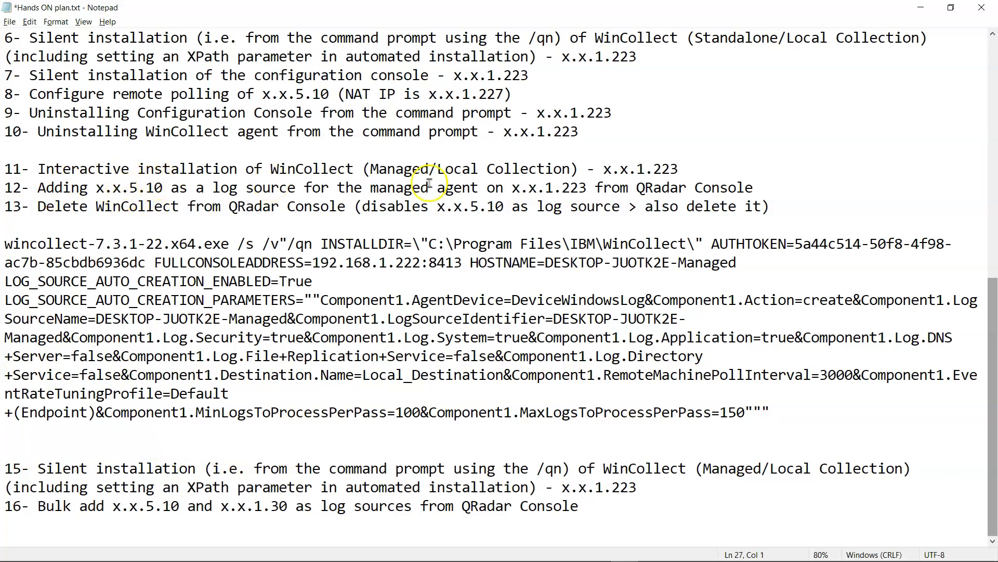
- Paste the Add destination step on a new line after step 11 and start renumbering
click(704, 170)
key(Return)
text(14- Add destination in QRadar Console)
key(Delete)
key(Delete)
text(13)
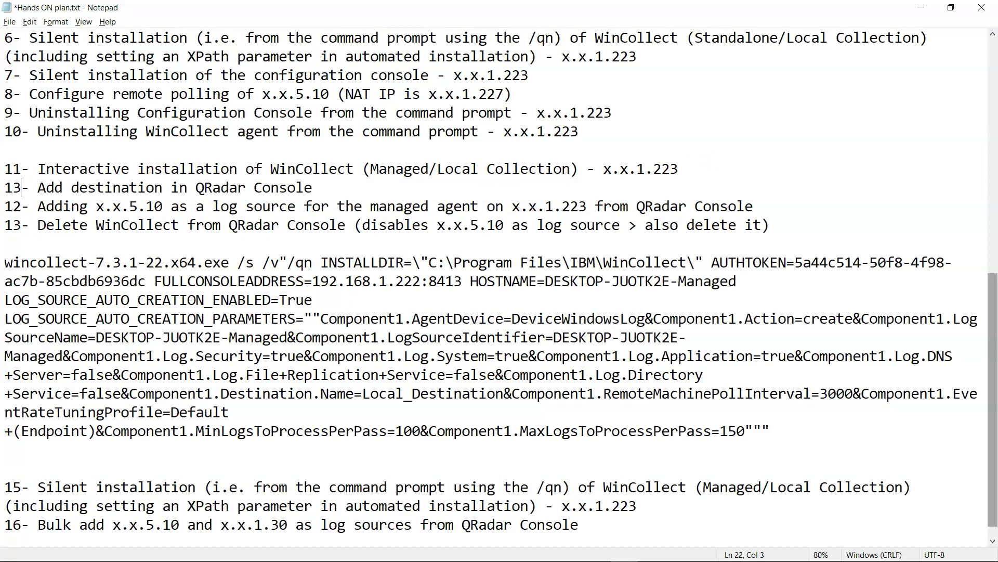
key(BackSpace)
text(4)
key(BackSpace)
text(5)
scroll(269, 359, down, 1)
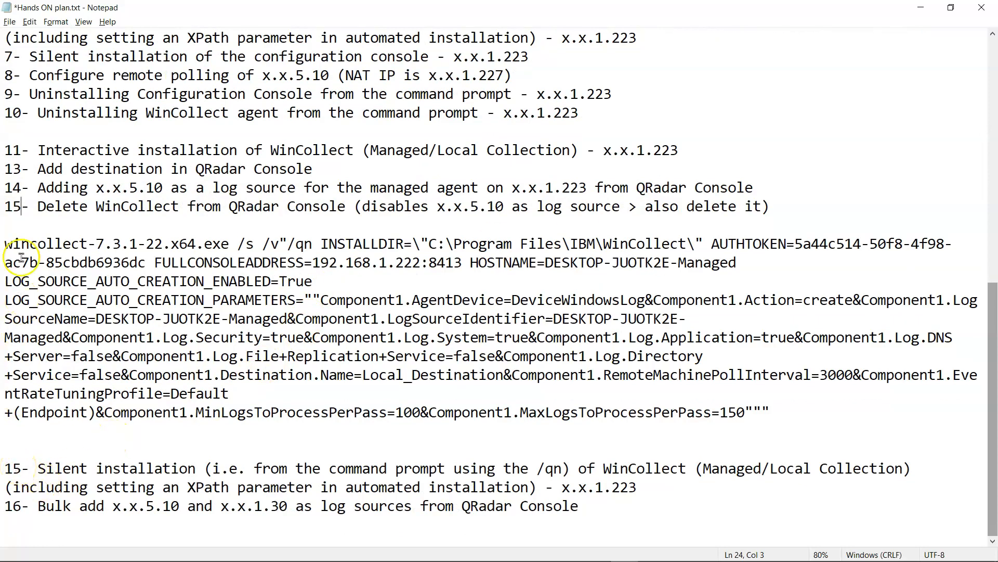
- Correct the moved and following step numbers to 12, 13 and 14, then review steps 15-16
click(20, 168)
key(BackSpace)
text(2)
click(21, 187)
key(BackSpace)
text(3)
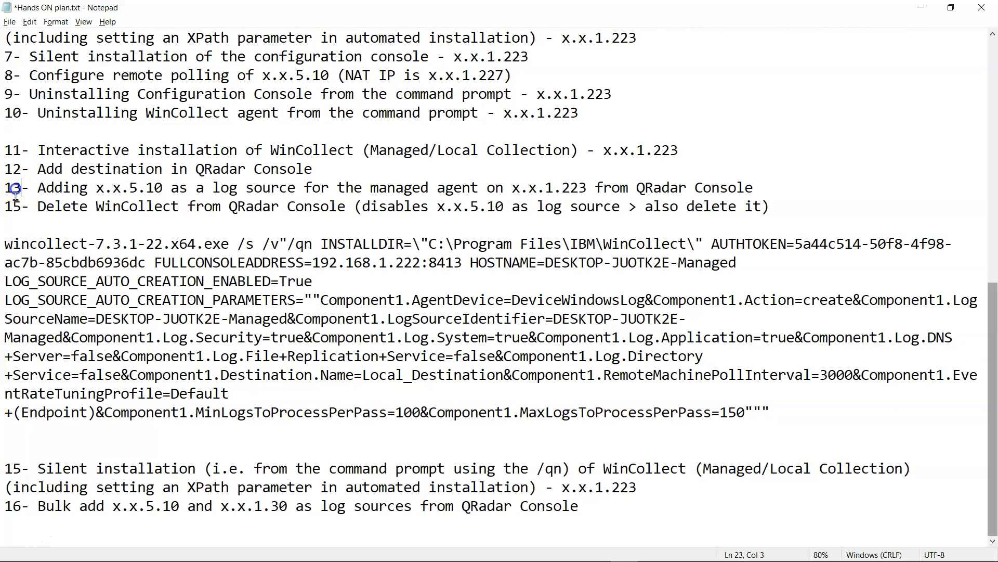
click(21, 205)
key(BackSpace)
text(4)
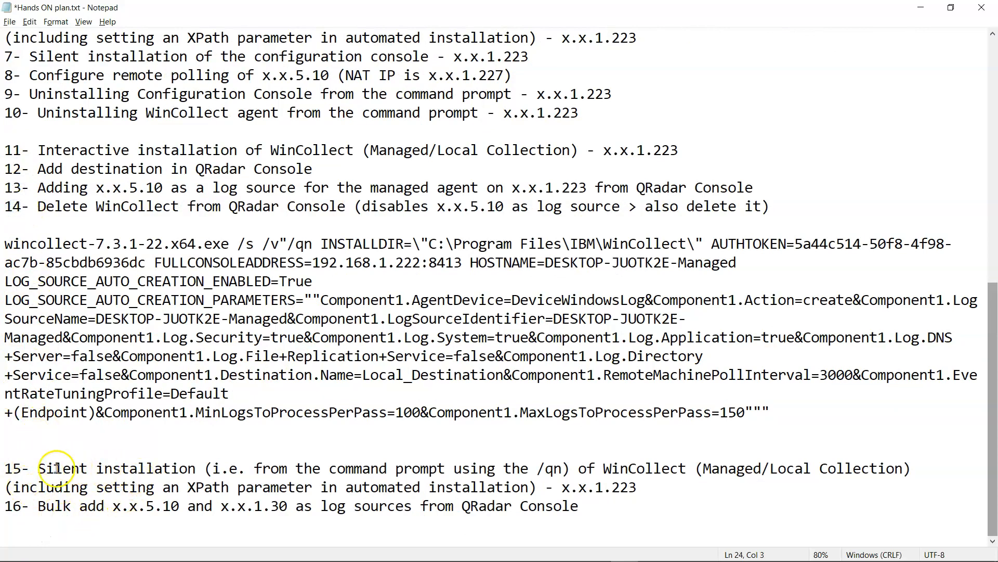
drag(5, 468, 634, 511)
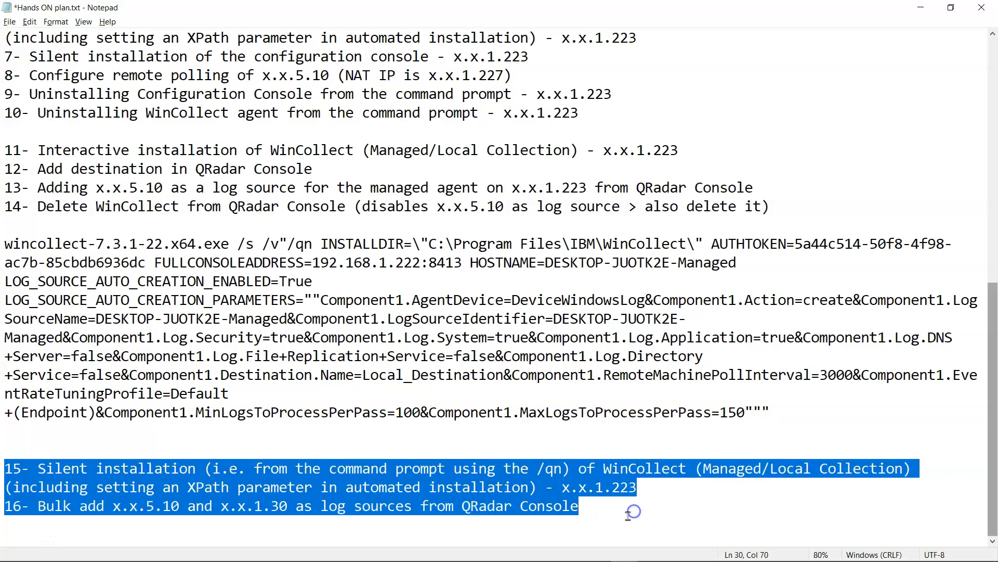
drag(46, 207, 378, 209)
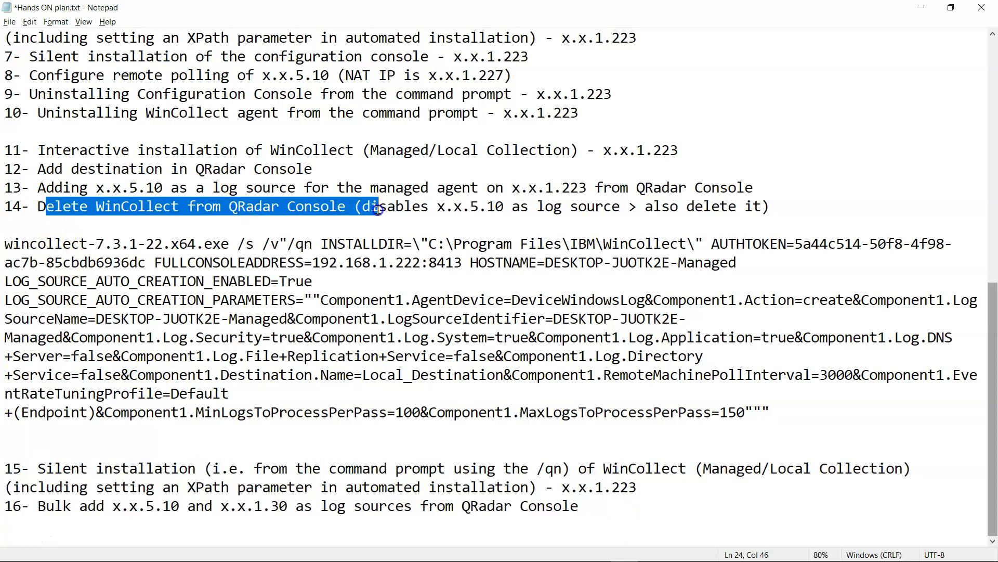
mouse_move(446, 549)
- Delete the DESKTOP-JUOTK2E-Managed agent from the WinCollect console under Data Sources
mouse_move(318, 553)
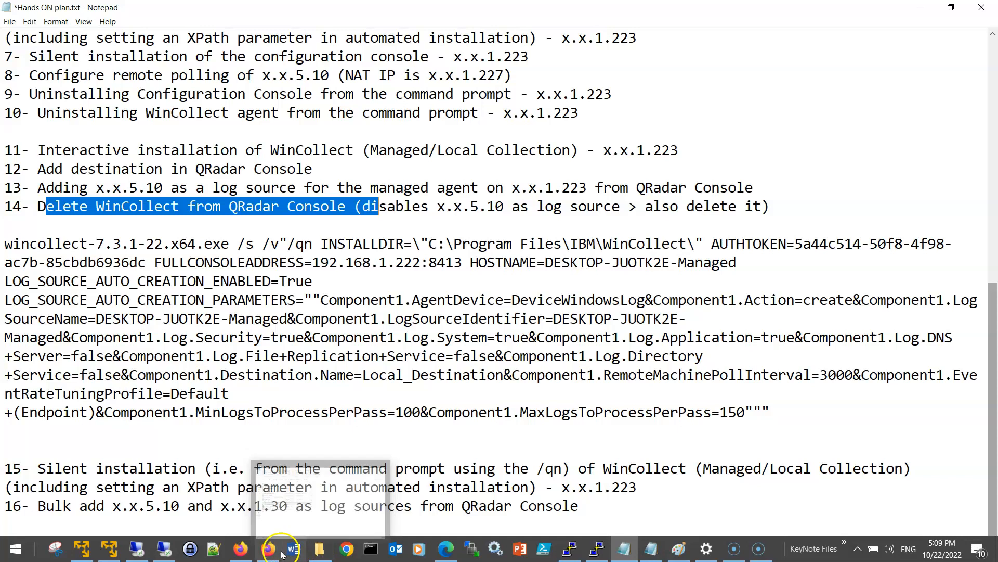
click(247, 555)
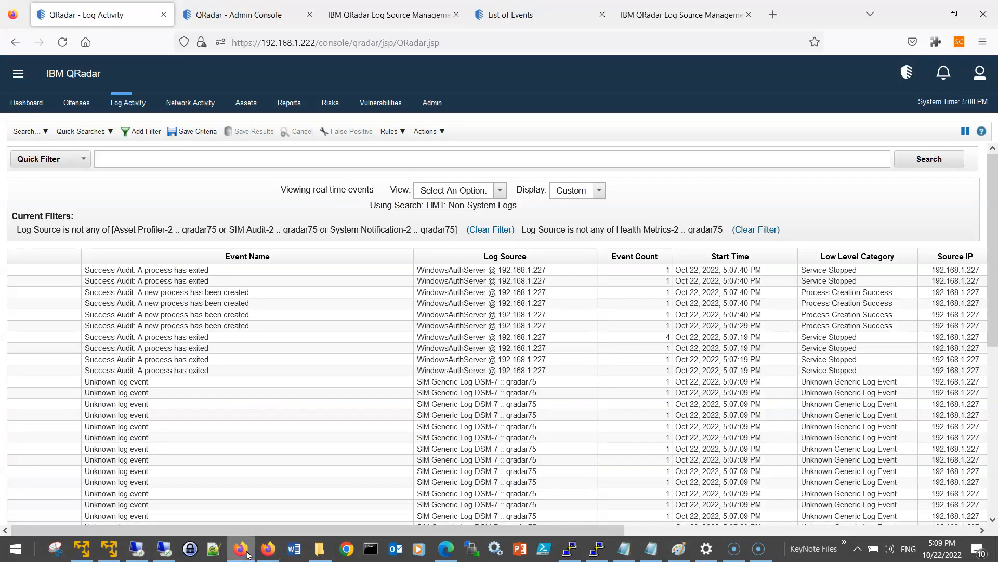
click(234, 14)
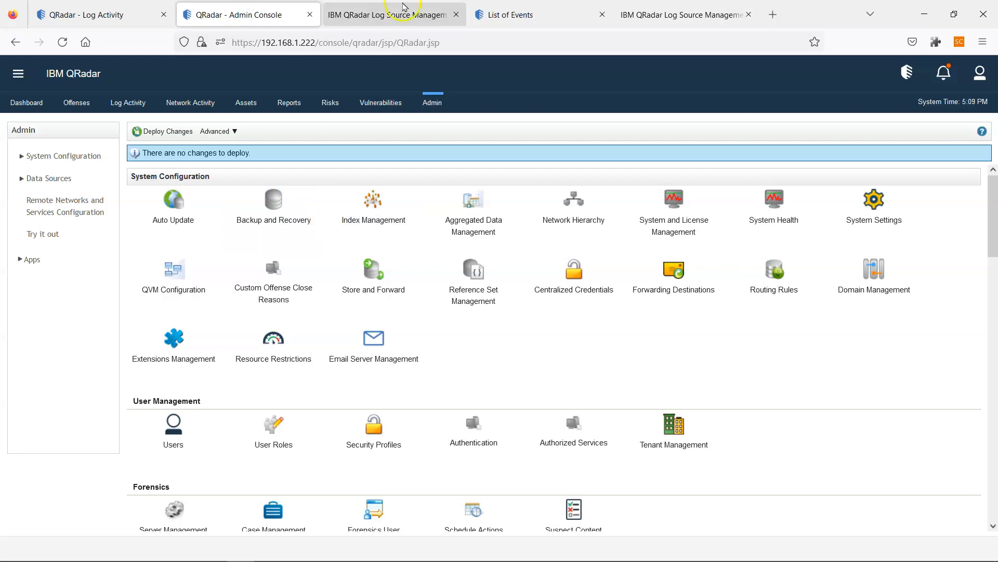
click(404, 8)
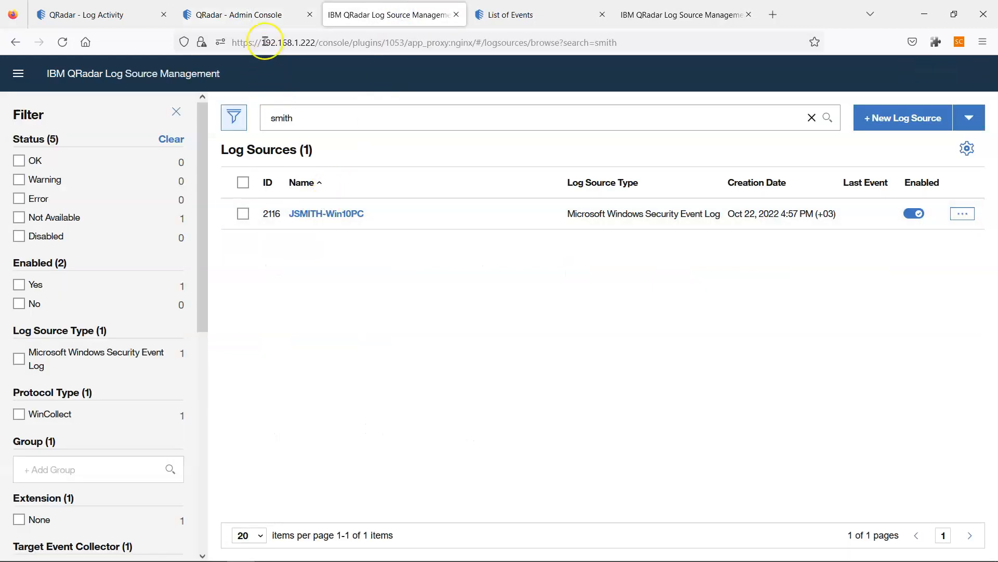
click(260, 16)
click(52, 178)
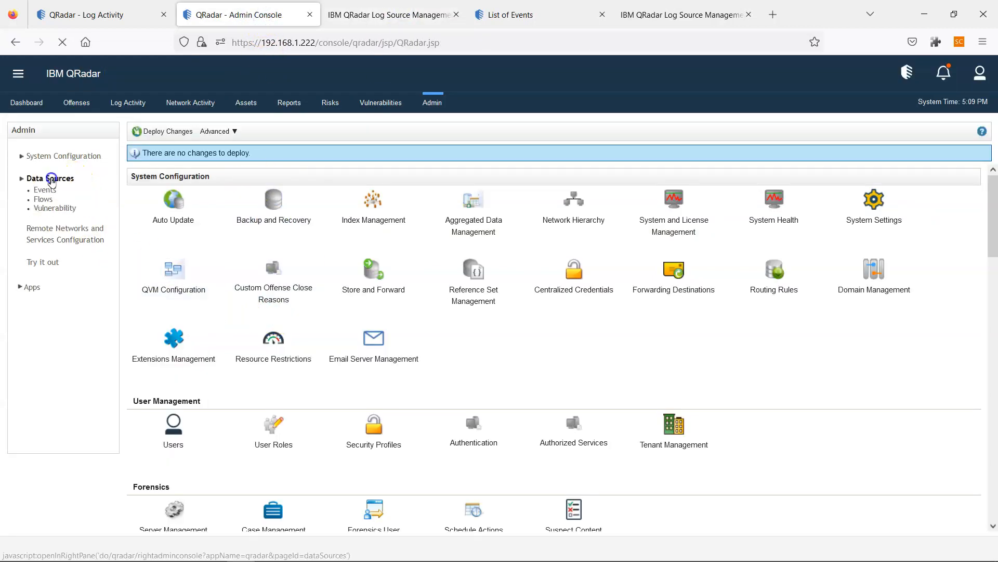
click(269, 218)
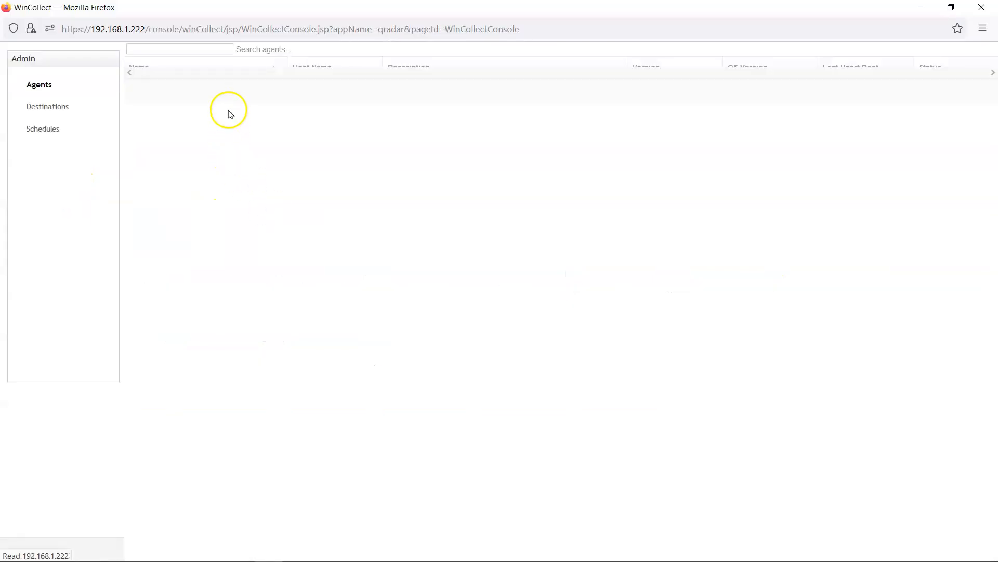
click(229, 101)
click(233, 54)
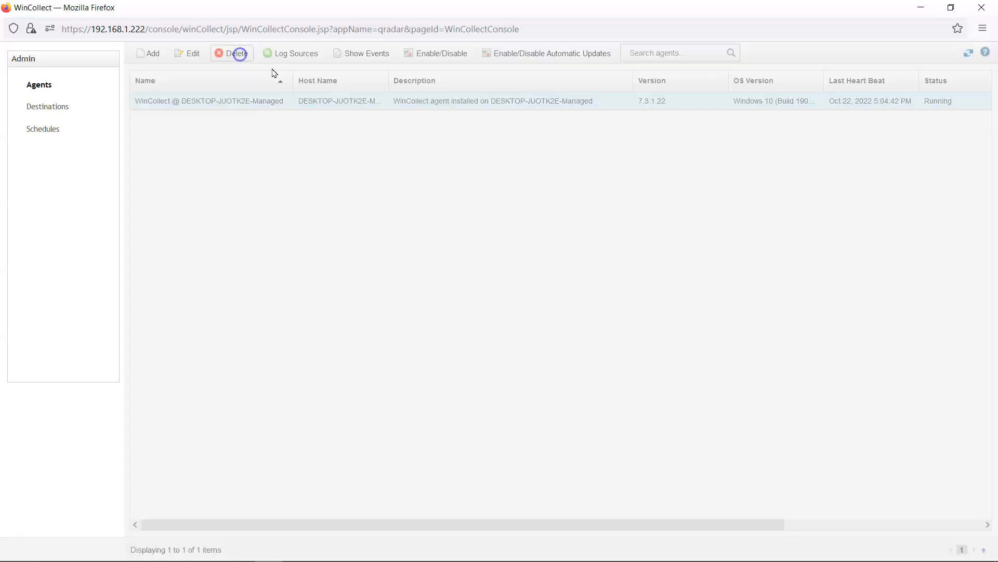
click(612, 324)
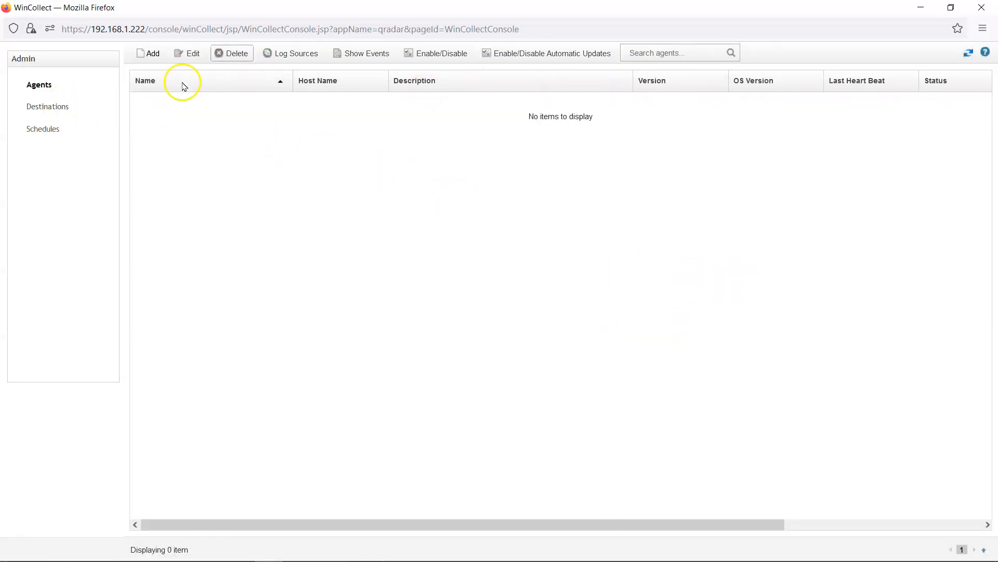
- Check that Local_Destination is still listed under WinCollect destinations, then bring back the Admin Console
click(55, 110)
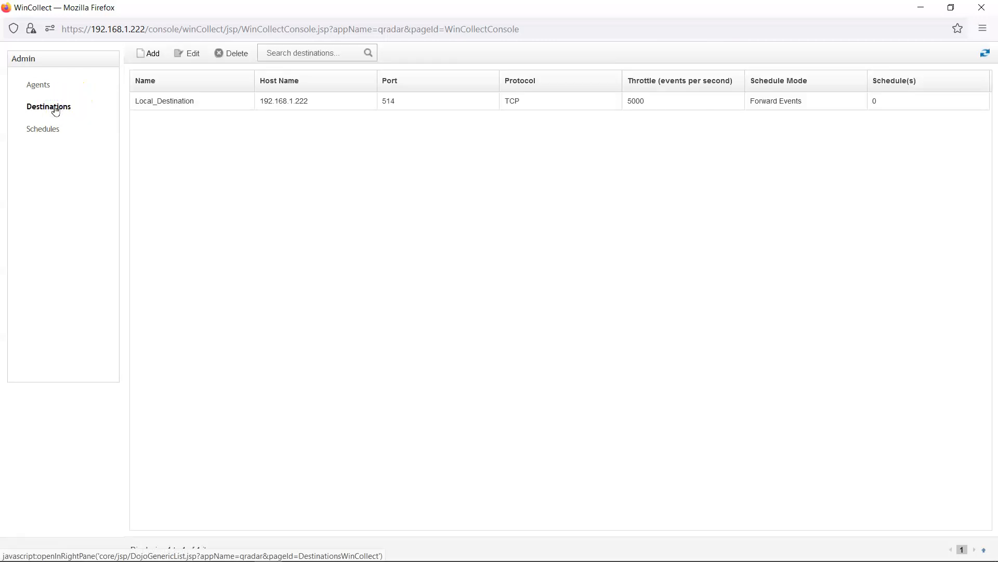
click(15, 536)
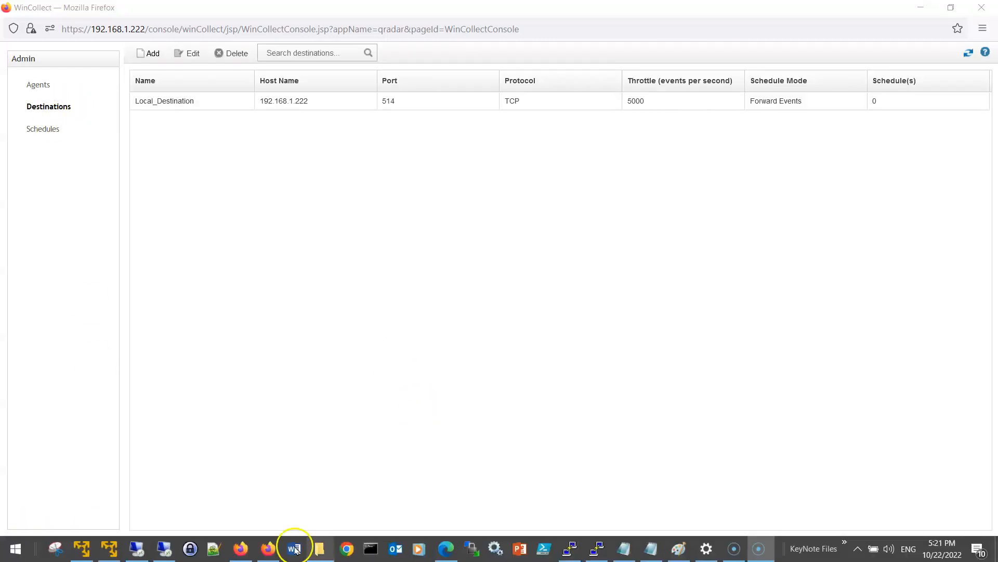
click(240, 549)
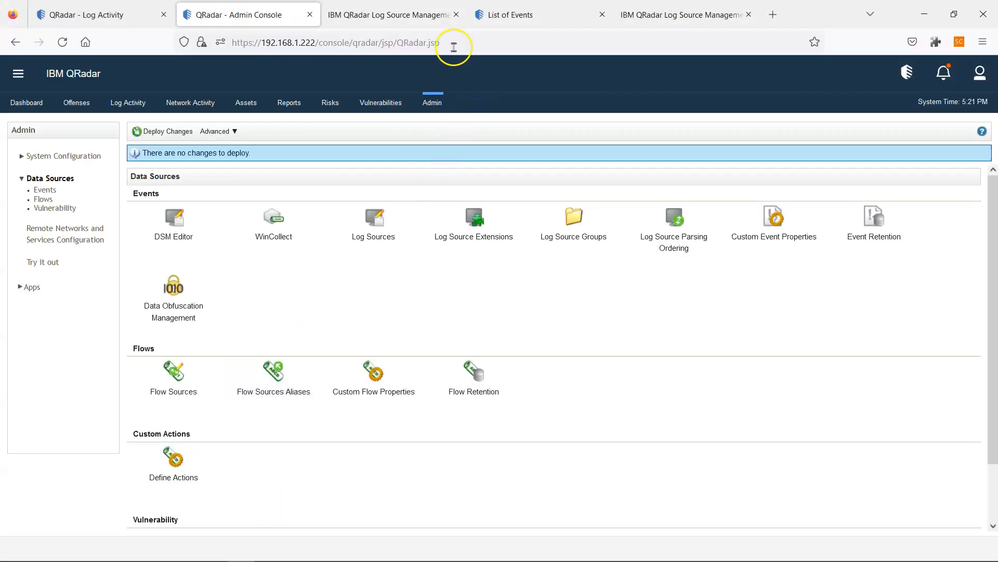
- Close the extra tabs and search Log Source Management for 'JSM'
click(456, 14)
click(459, 15)
click(460, 15)
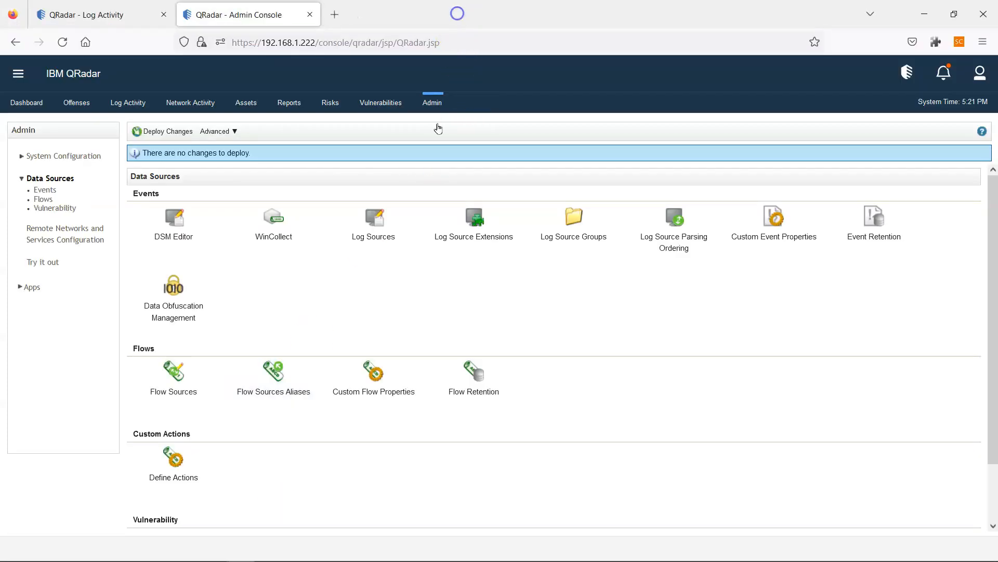
click(374, 224)
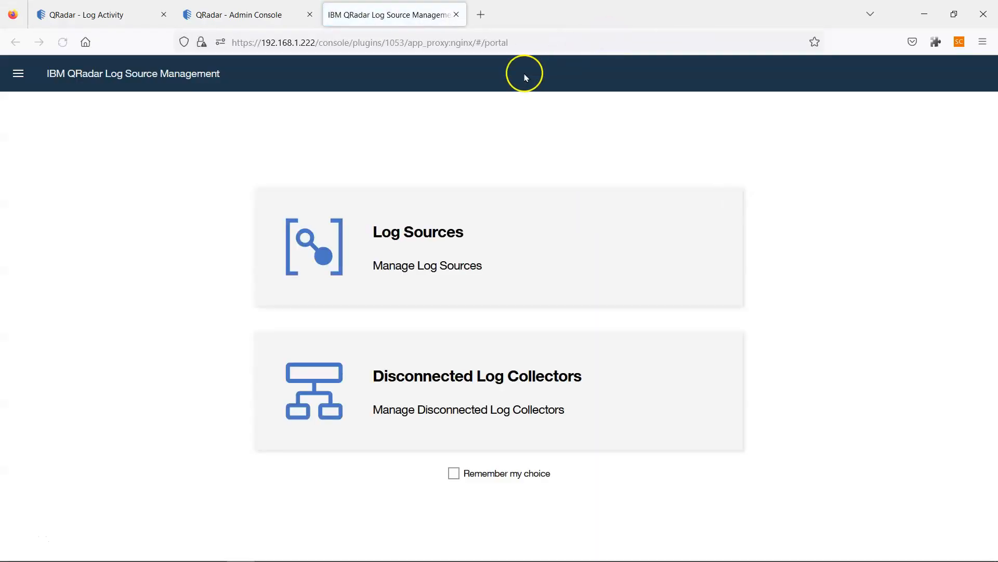
click(392, 214)
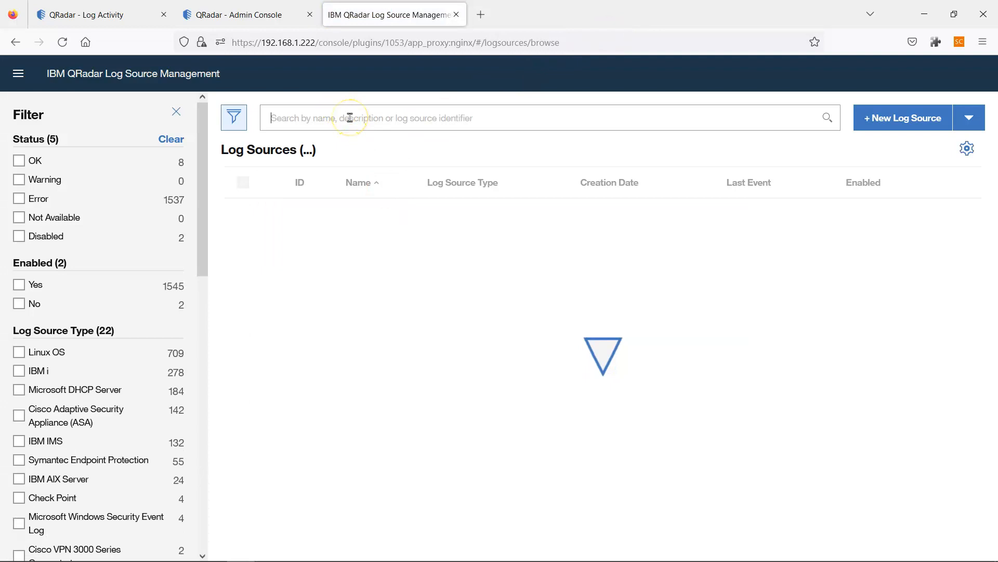
text(JSMITH)
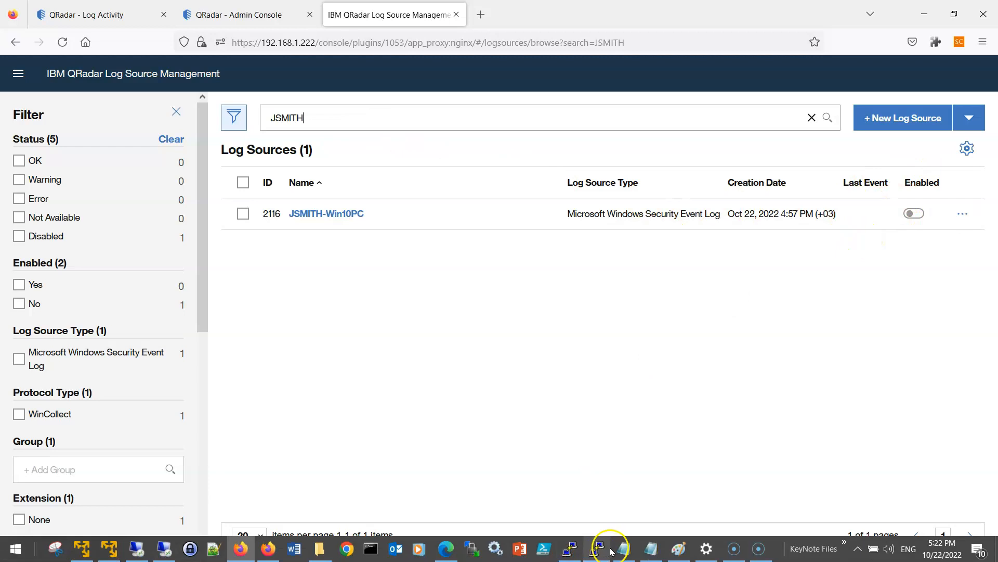
- Delete the disabled Windows 10 PC log source, checking plan task 14 first
click(613, 550)
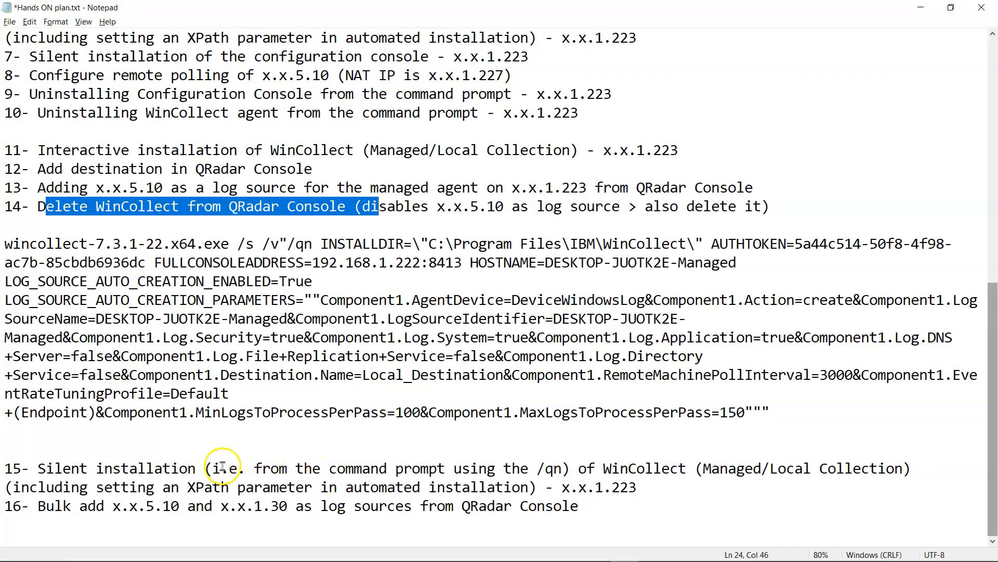
click(40, 211)
drag(40, 211, 776, 203)
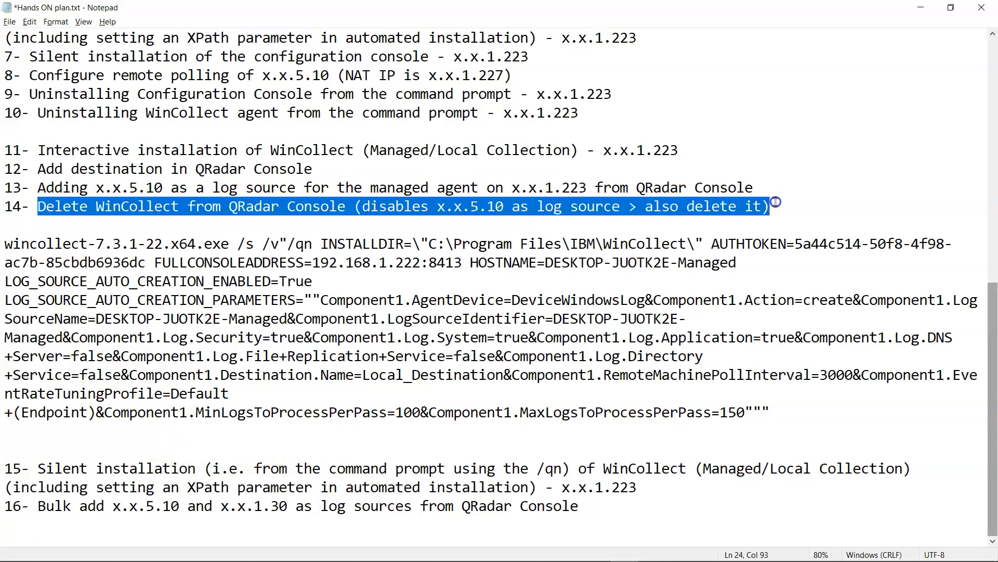
key(alt+Tab)
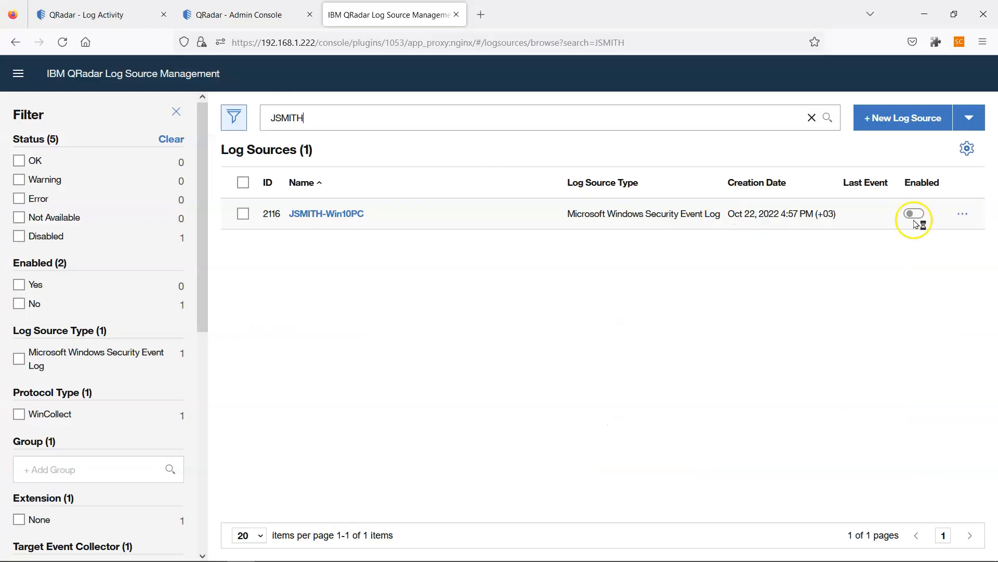
click(955, 218)
click(894, 306)
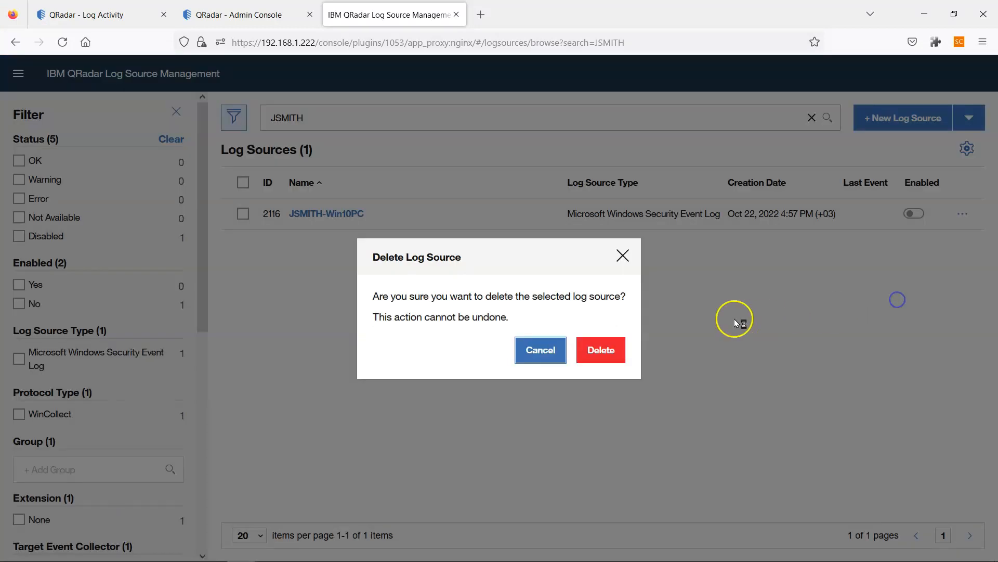
click(607, 350)
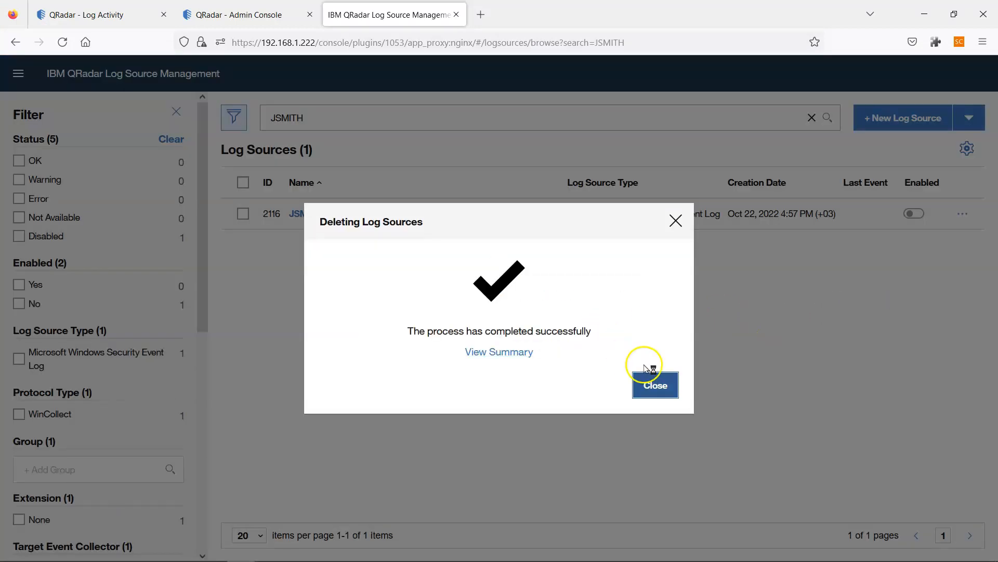
click(656, 379)
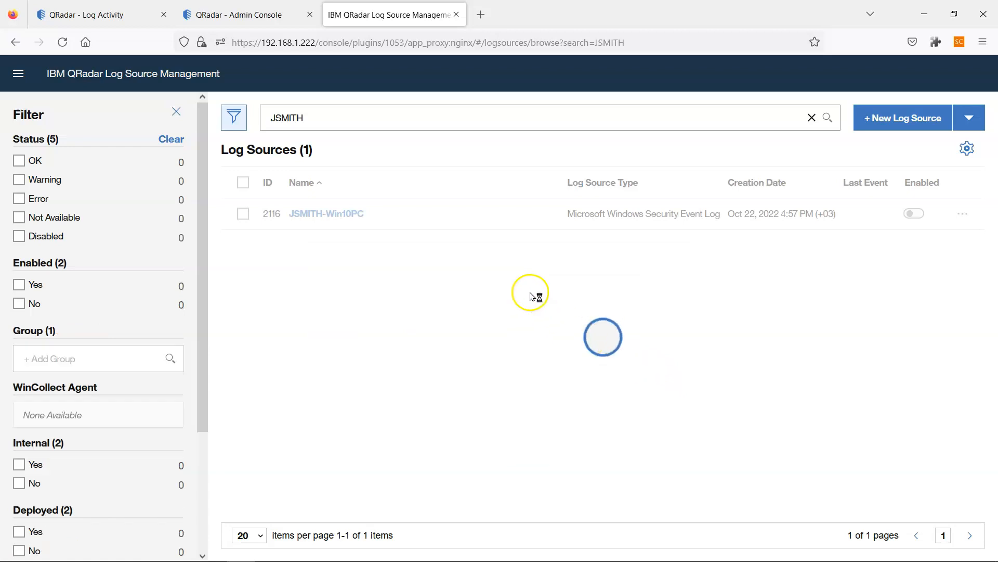
- Delete the WindowsAuthServer @ 192.168.1.227 log source, confirm no 1.223 matches, and return to Log Activity
drag(341, 123, 207, 116)
text(1.227)
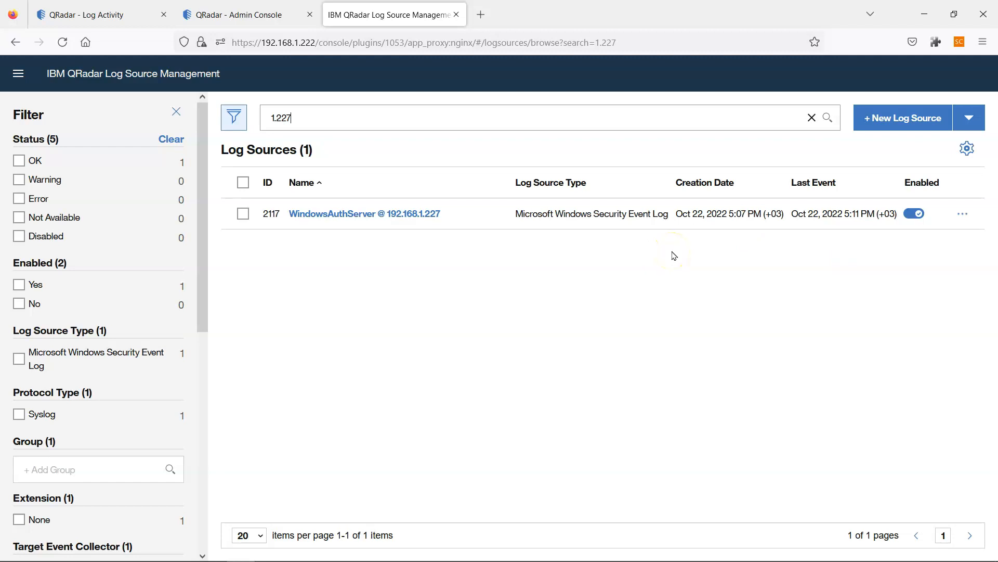
click(962, 213)
click(911, 306)
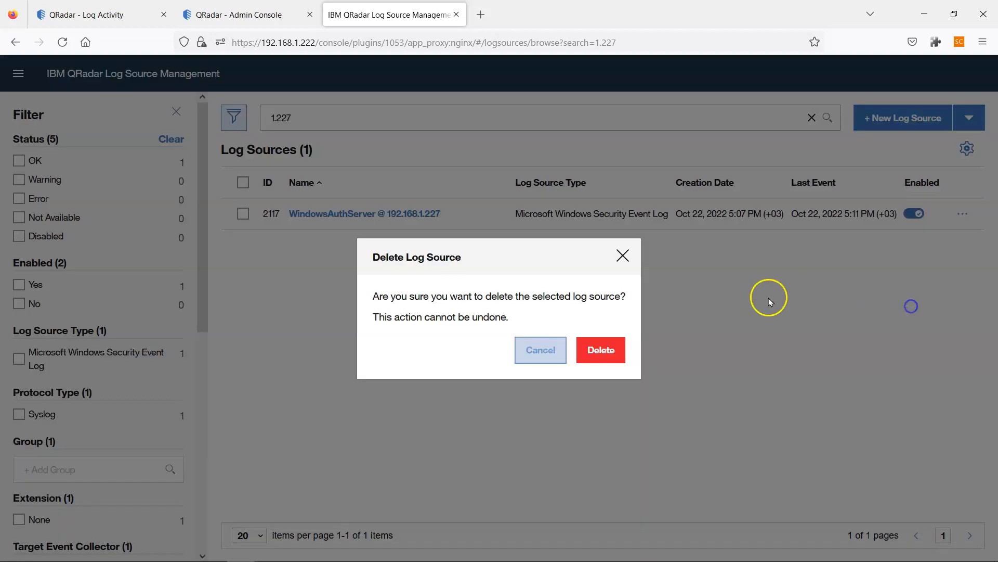
click(593, 349)
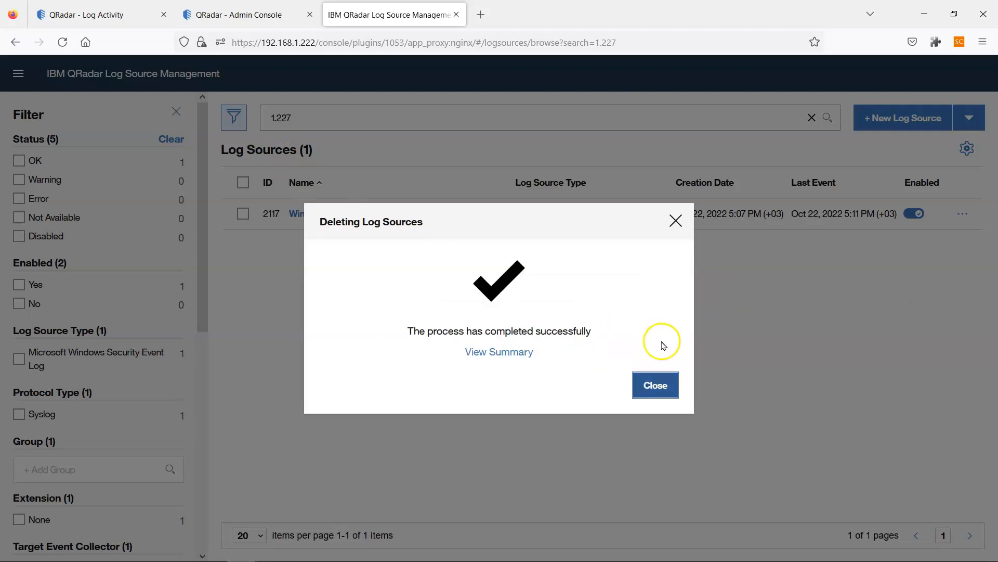
click(656, 384)
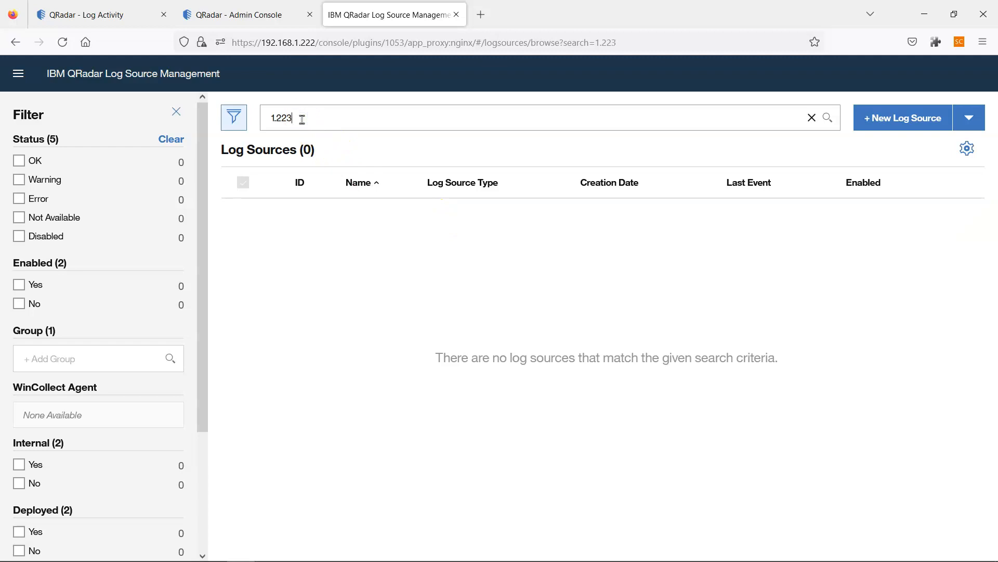
key(Return)
click(99, 6)
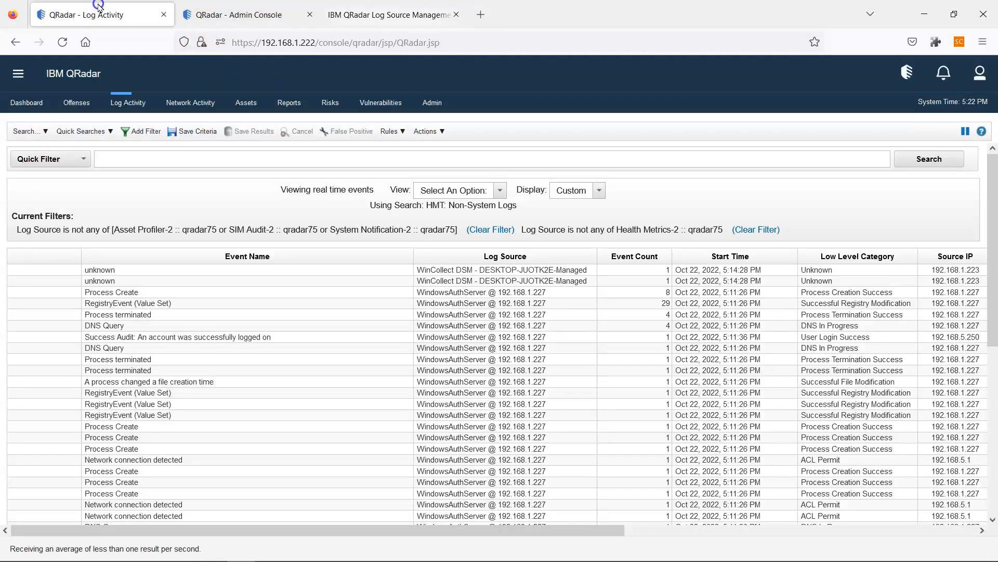
click(208, 14)
click(98, 12)
- Select the installer name wincollect-7.3.1-22.x64.exe and its silent switches in the managed command
mouse_move(568, 555)
mouse_move(630, 552)
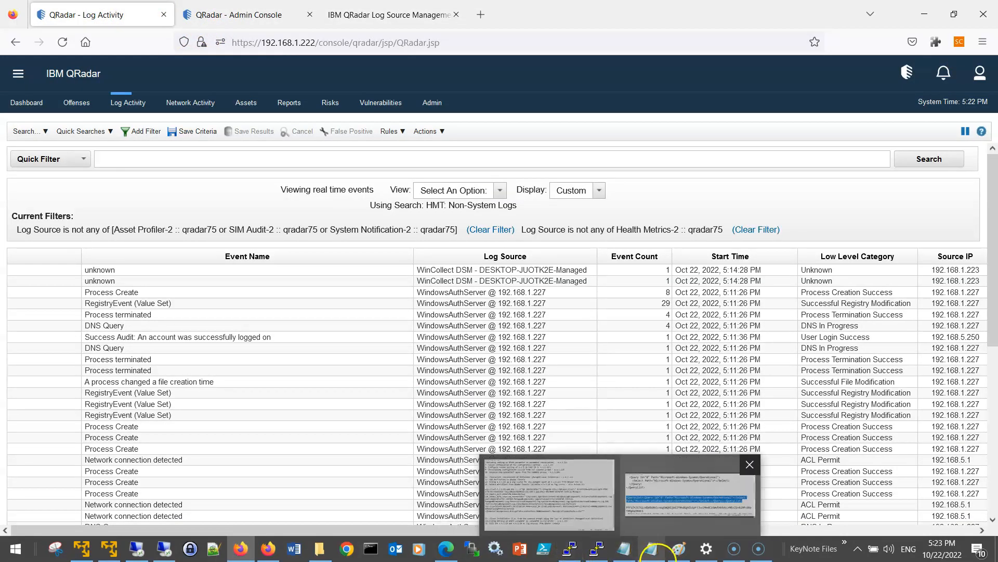
click(567, 494)
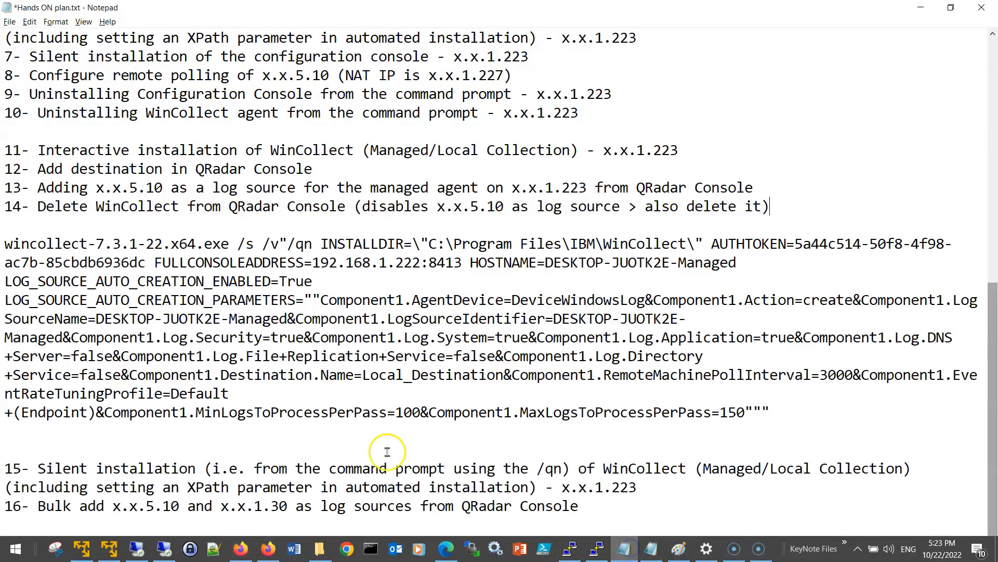
drag(775, 412, 5, 243)
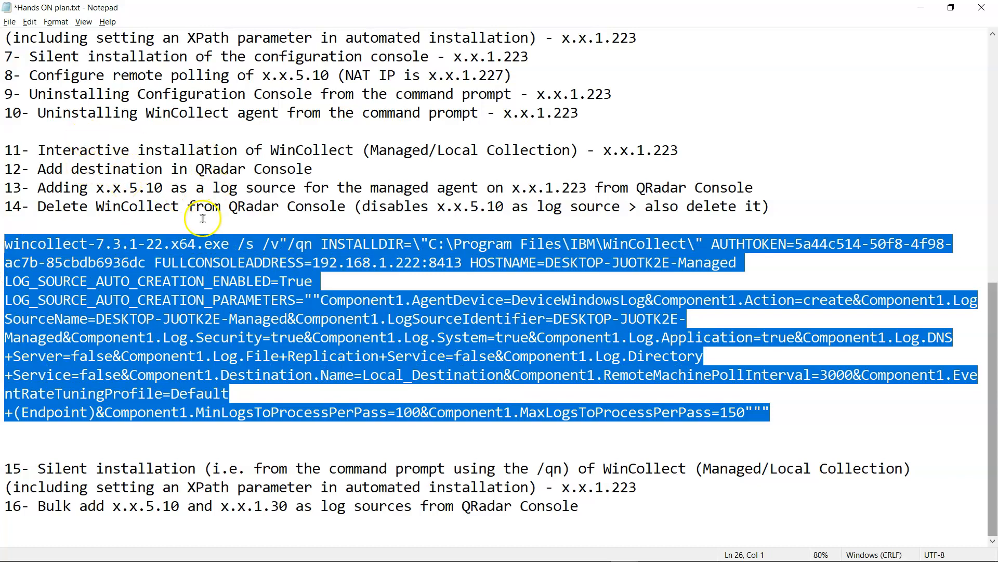
click(119, 239)
drag(4, 243, 229, 243)
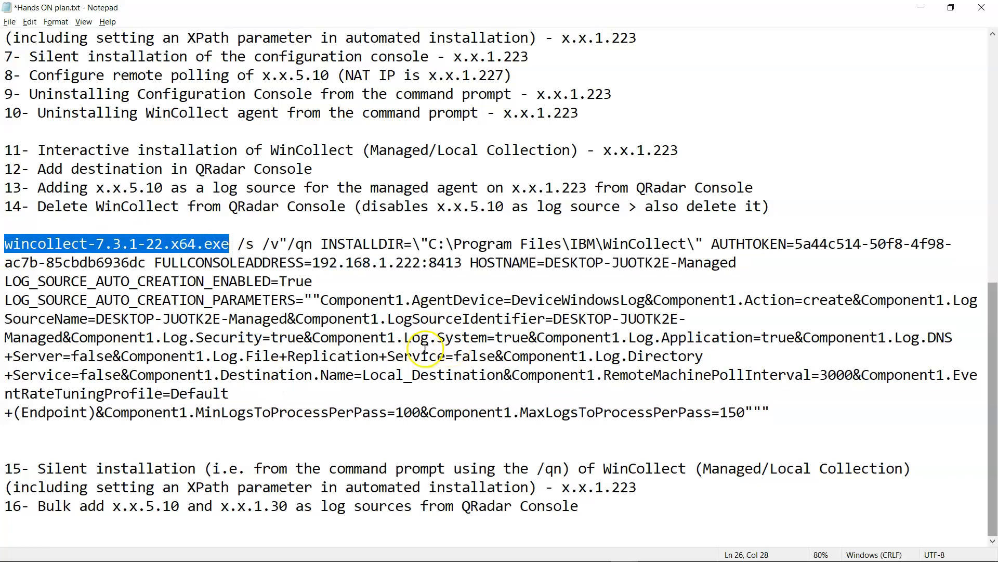
click(8, 237)
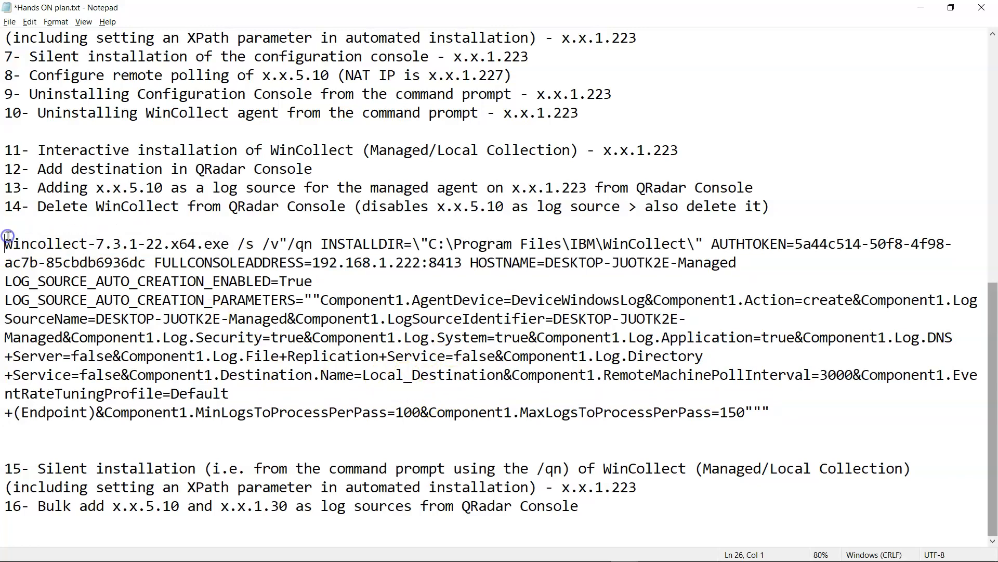
drag(4, 243, 235, 245)
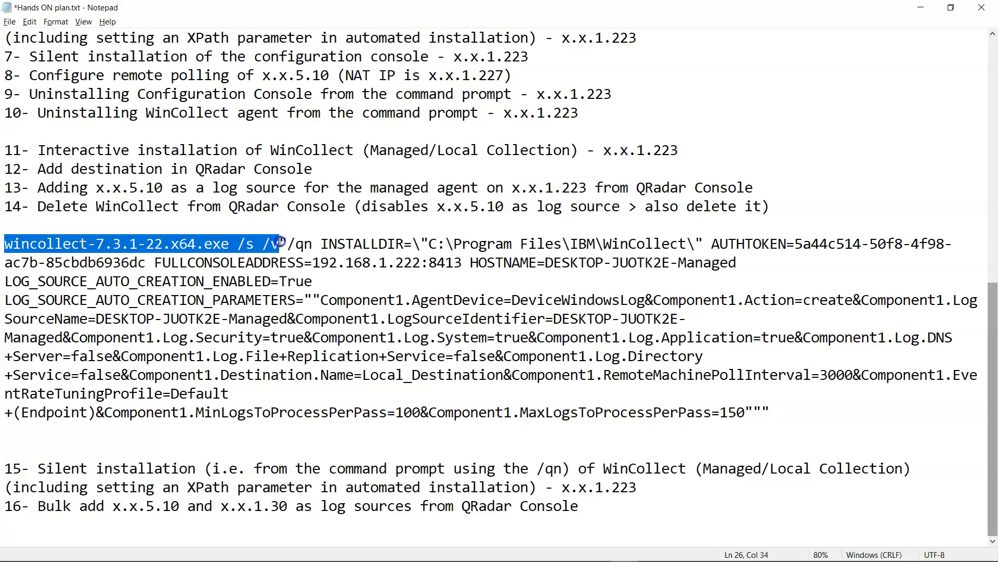
scroll(280, 241, up, 7)
scroll(157, 130, down, 2)
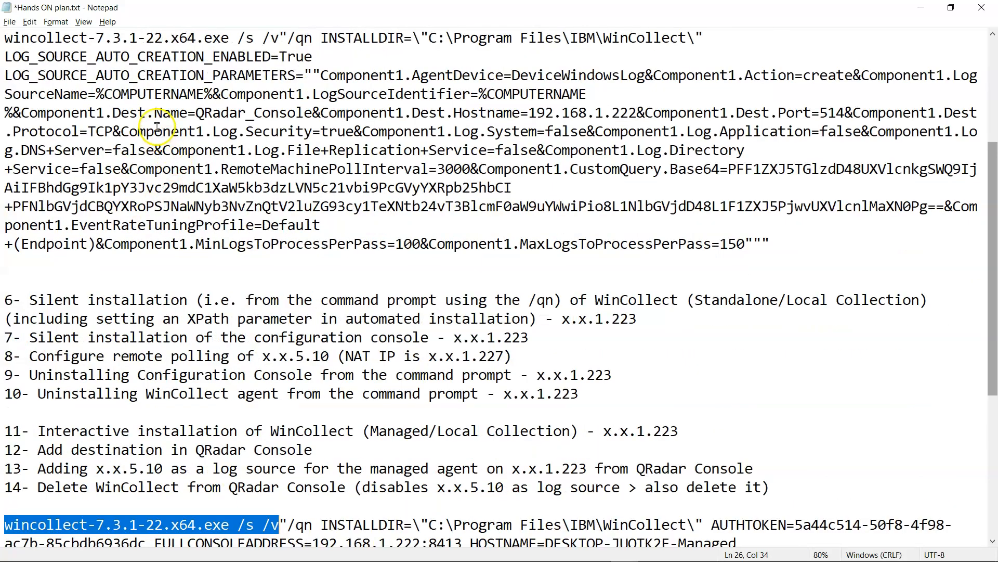
scroll(157, 126, up, 1)
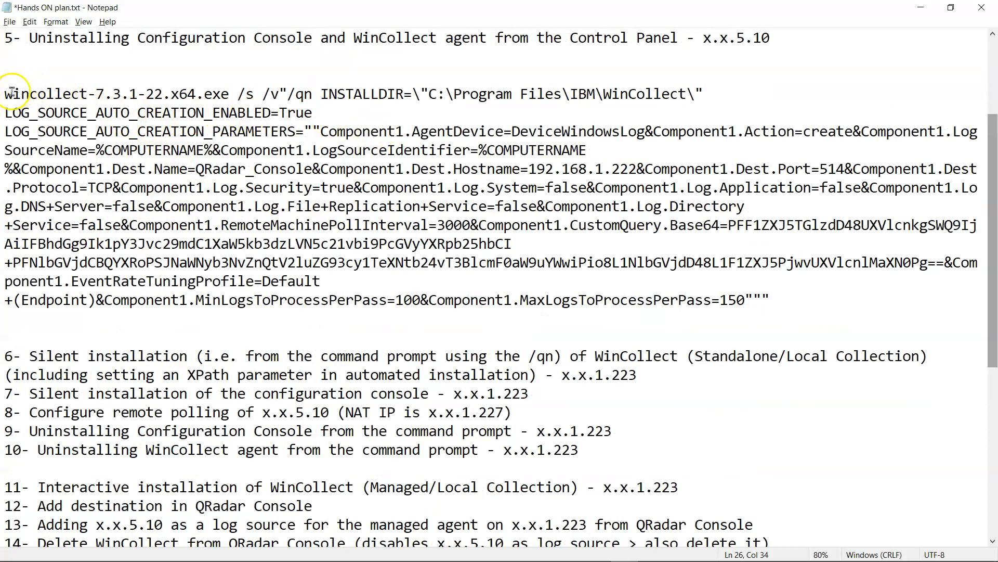
scroll(196, 143, down, 6)
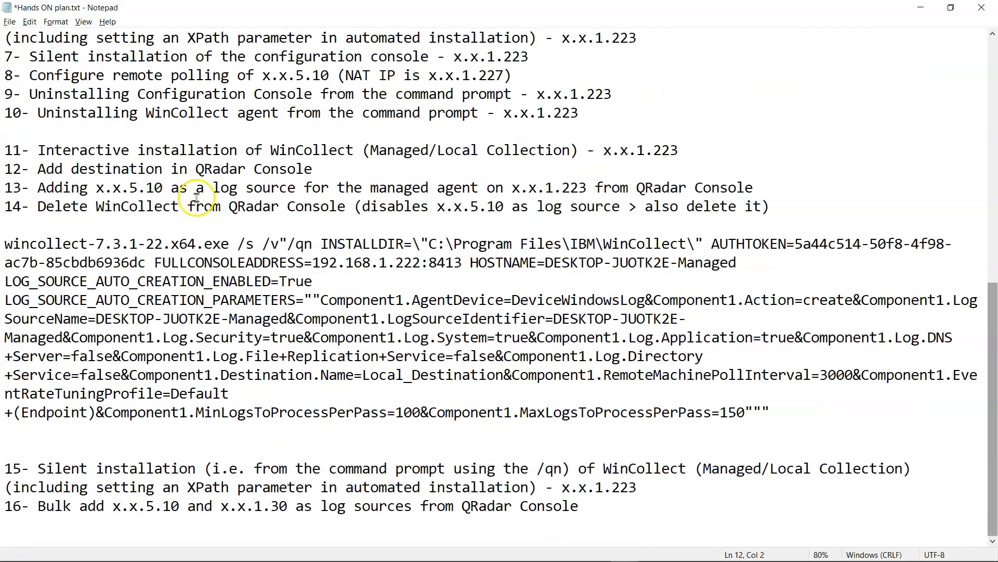
- Select the FULLCONSOLEADDRESS value 192.168.1.222:8413 and compare it with the earlier command
double_click(202, 266)
scroll(281, 270, up, 4)
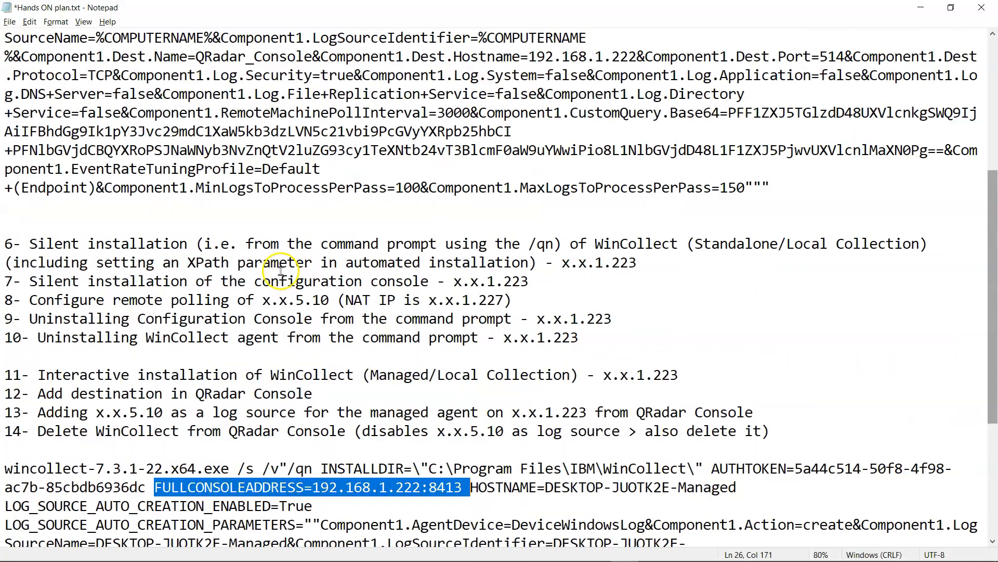
scroll(281, 269, up, 3)
scroll(274, 212, down, 7)
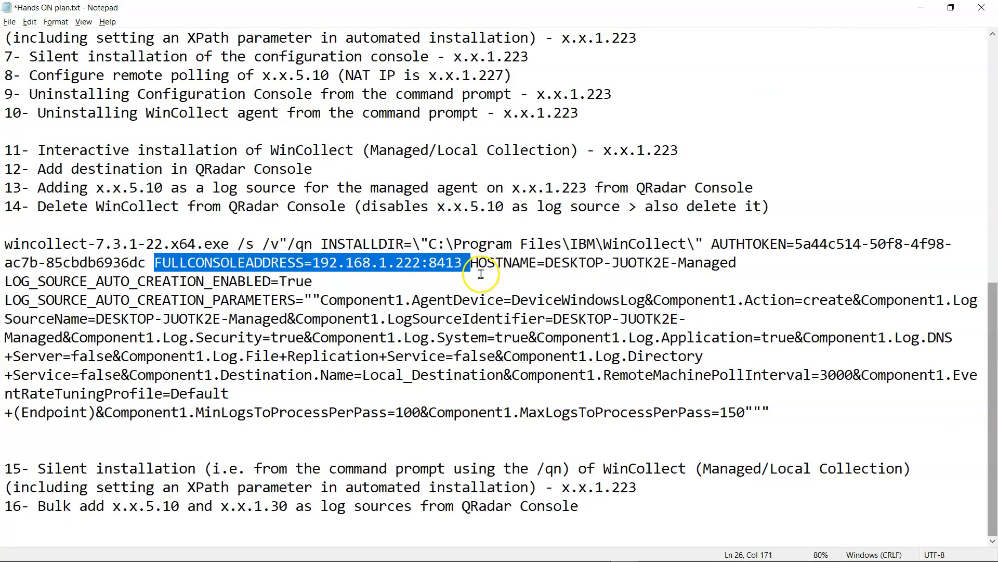
click(354, 263)
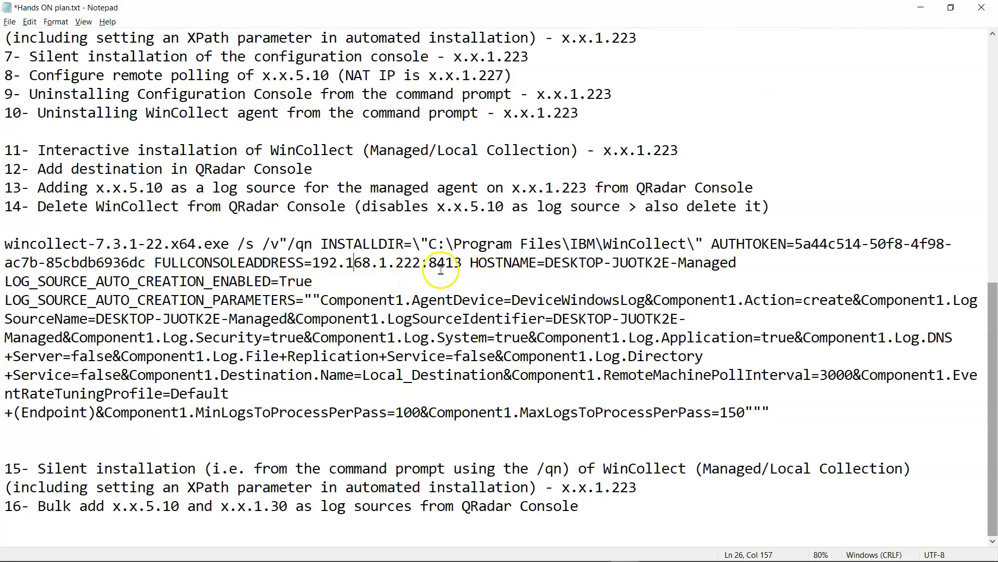
drag(461, 264, 312, 266)
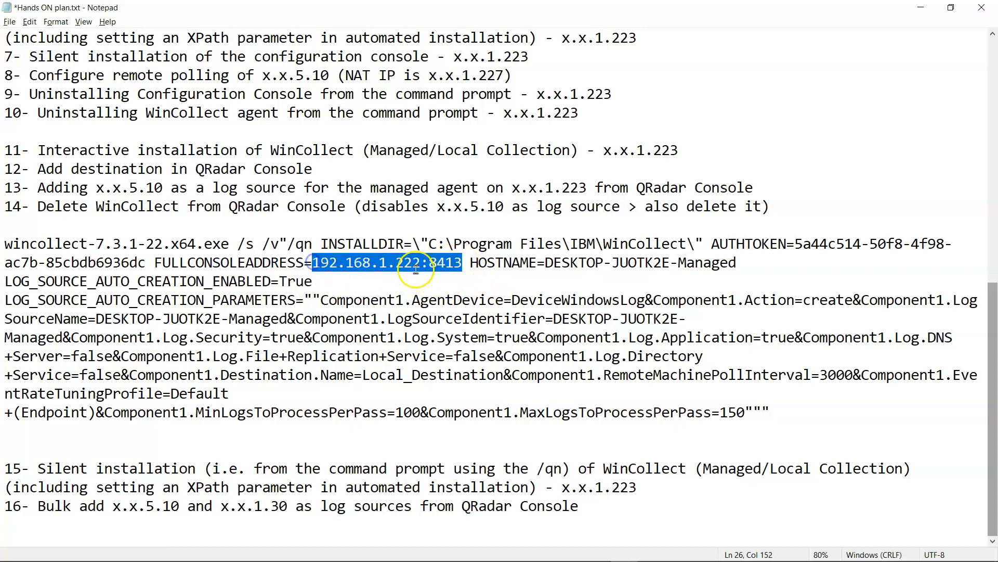
scroll(338, 306, up, 7)
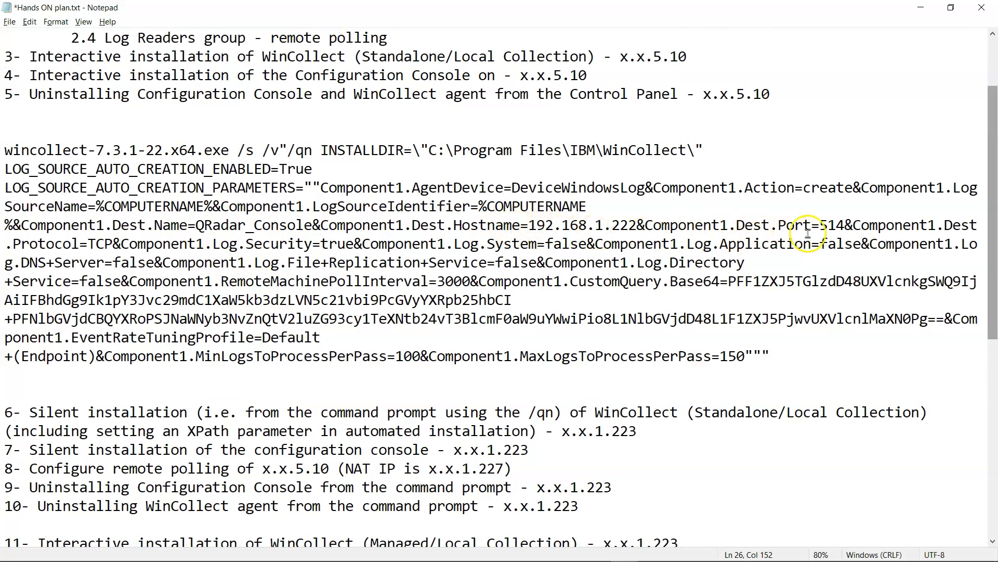
scroll(556, 332, down, 5)
scroll(555, 331, down, 2)
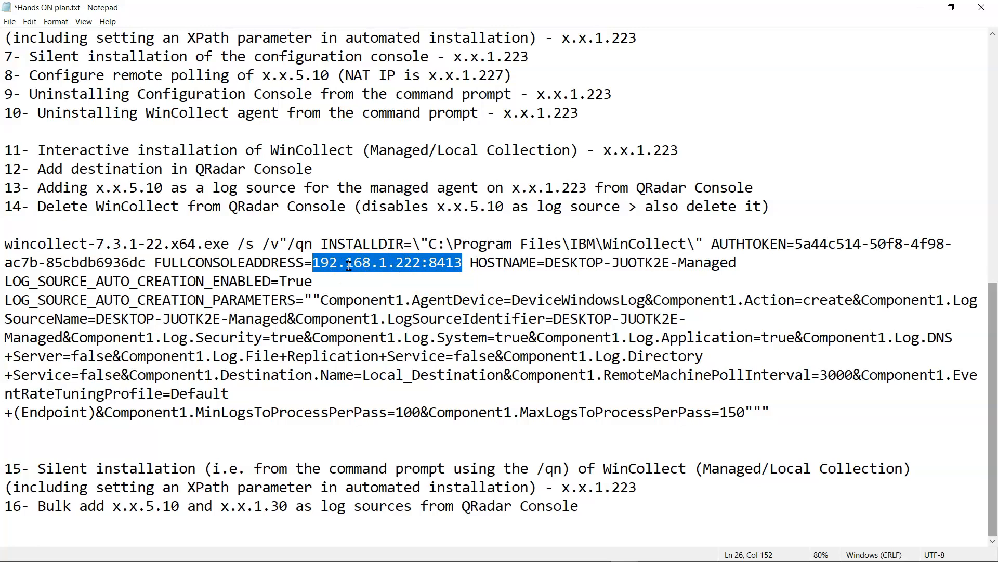
scroll(346, 255, up, 2)
scroll(401, 262, down, 2)
- Copy the %COMPUTERNAME variable from the standalone command's parameters
click(546, 263)
mouse_move(548, 264)
mouse_down()
mouse_move(713, 264)
mouse_move(548, 273)
mouse_up()
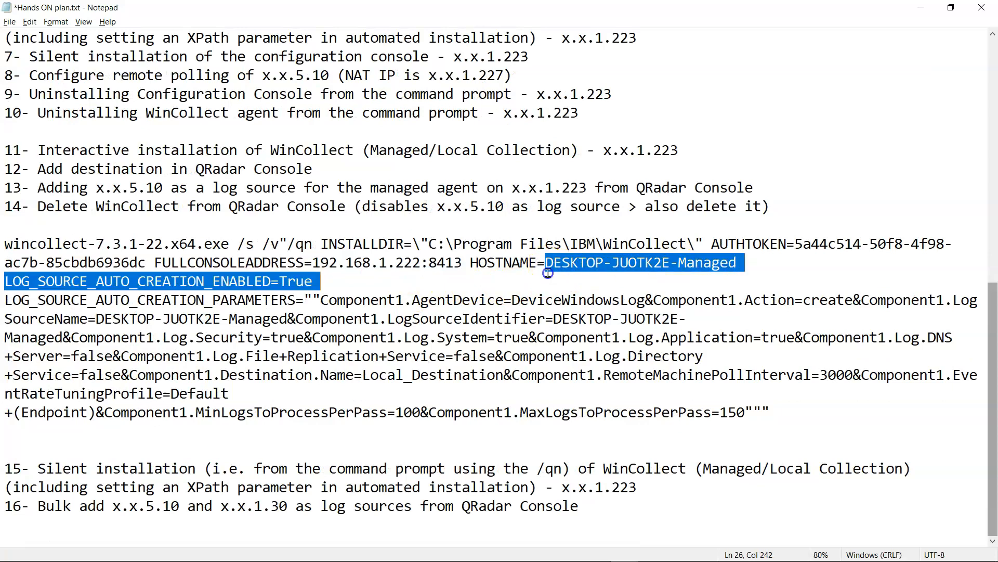
click(121, 297)
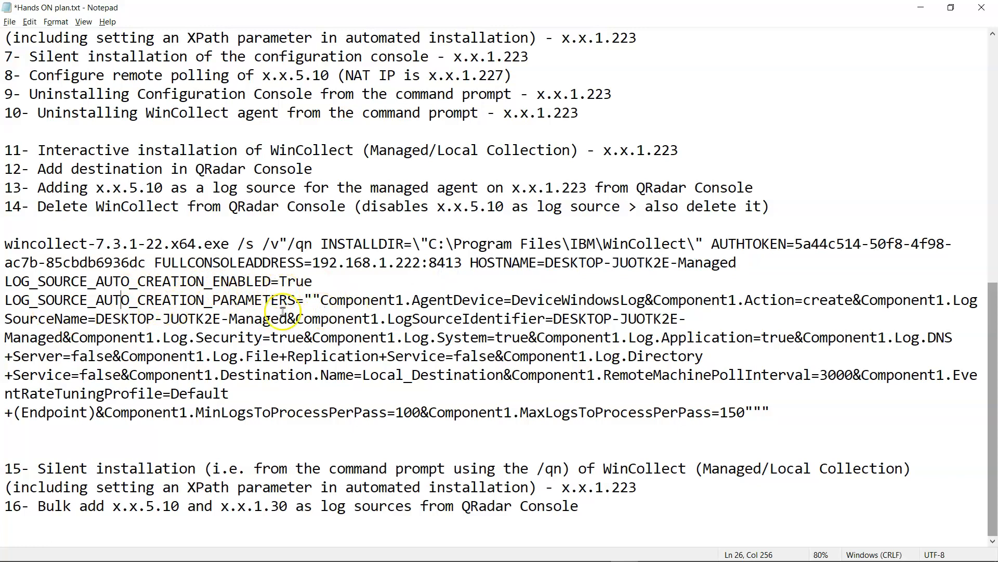
click(271, 300)
drag(329, 300, 903, 304)
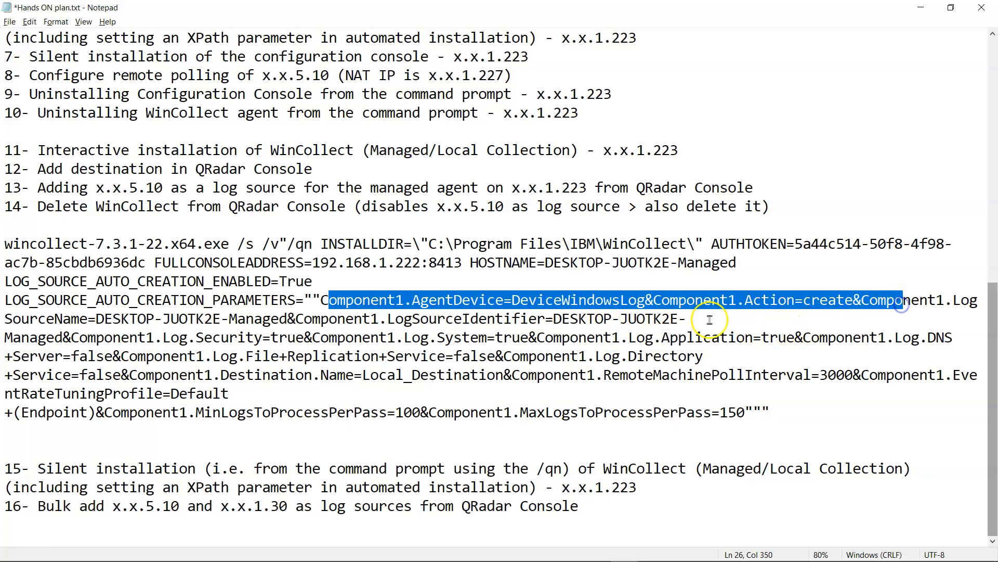
drag(287, 319, 102, 319)
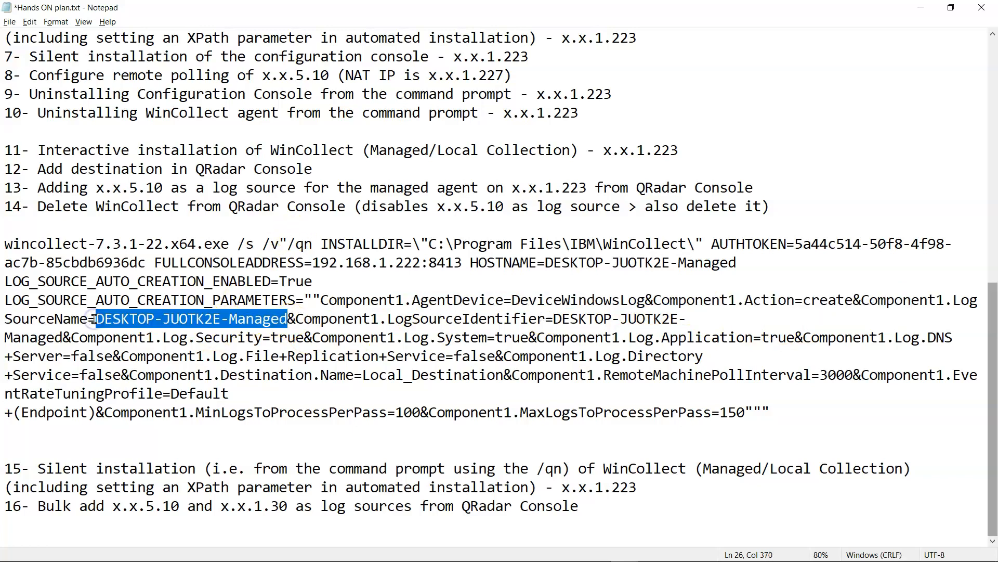
scroll(99, 312, up, 9)
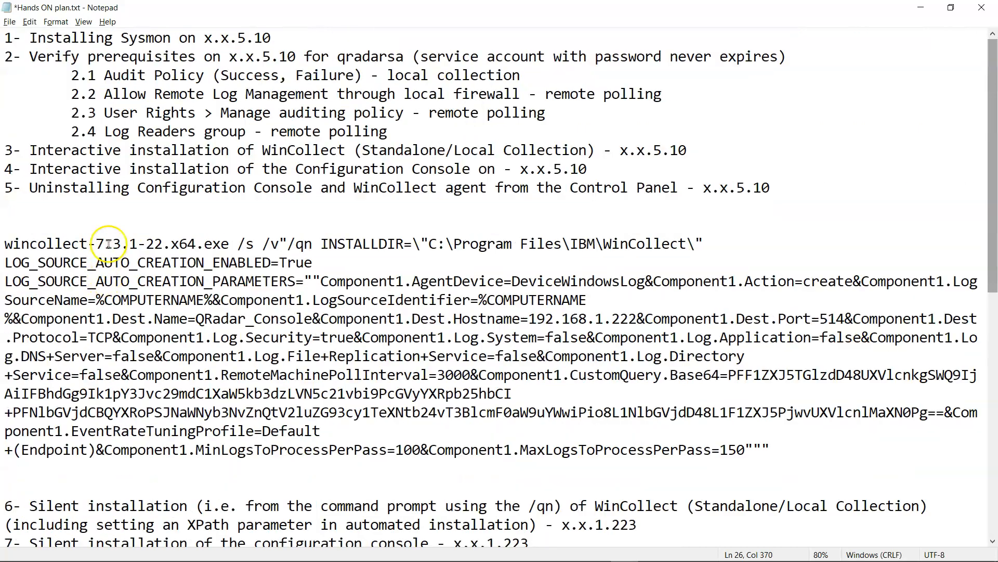
drag(96, 300, 206, 298)
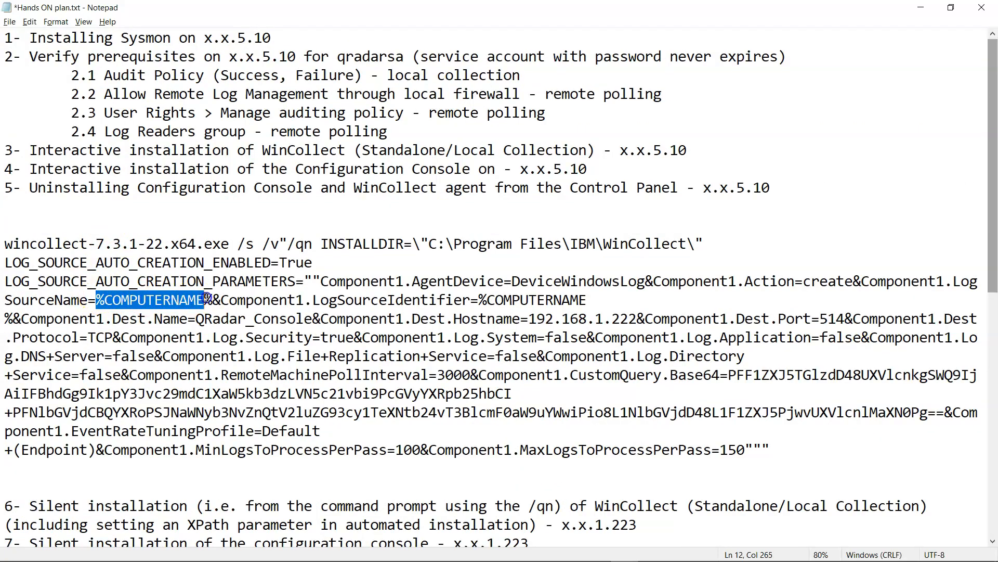
- Replace the hard-coded host name in LogSourceName with %COMPUTERNAME%-CMP
scroll(221, 299, down, 9)
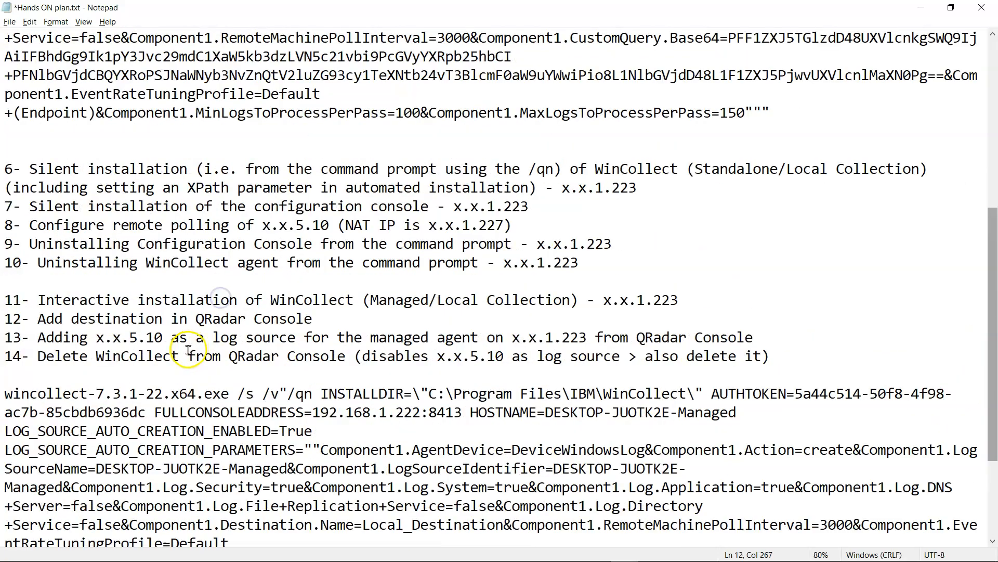
drag(97, 318, 287, 312)
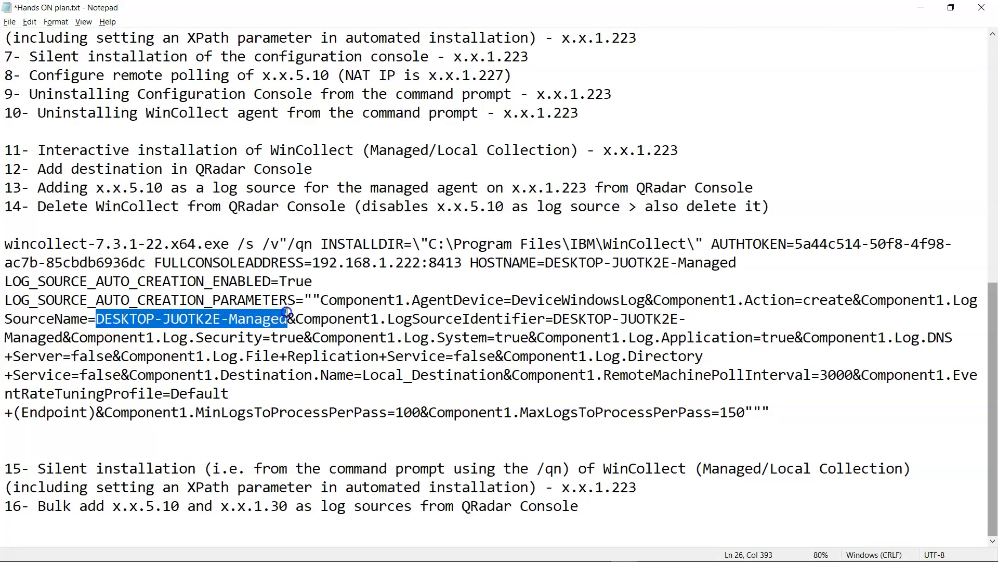
text(%COMPUTERNAME%&)
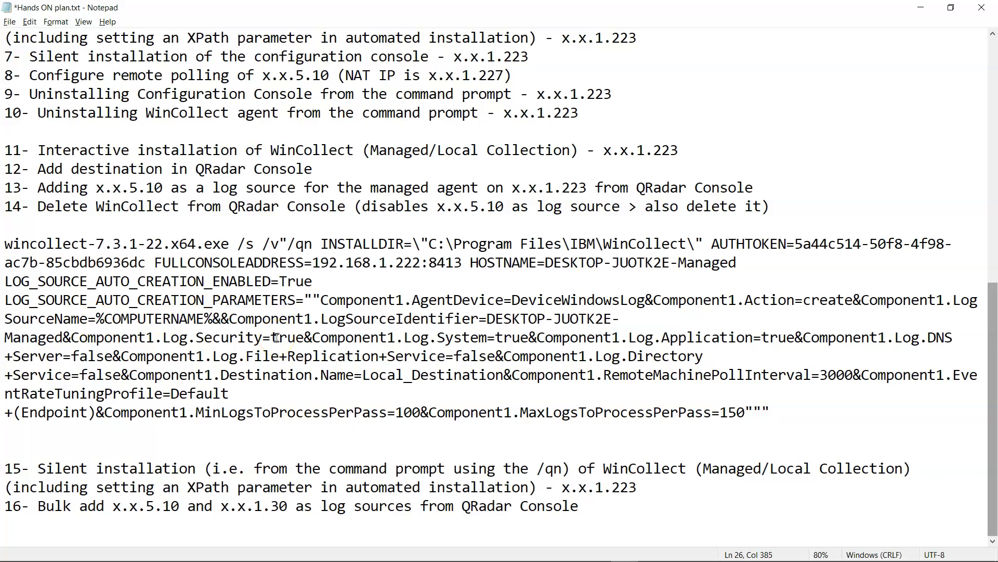
text(-)
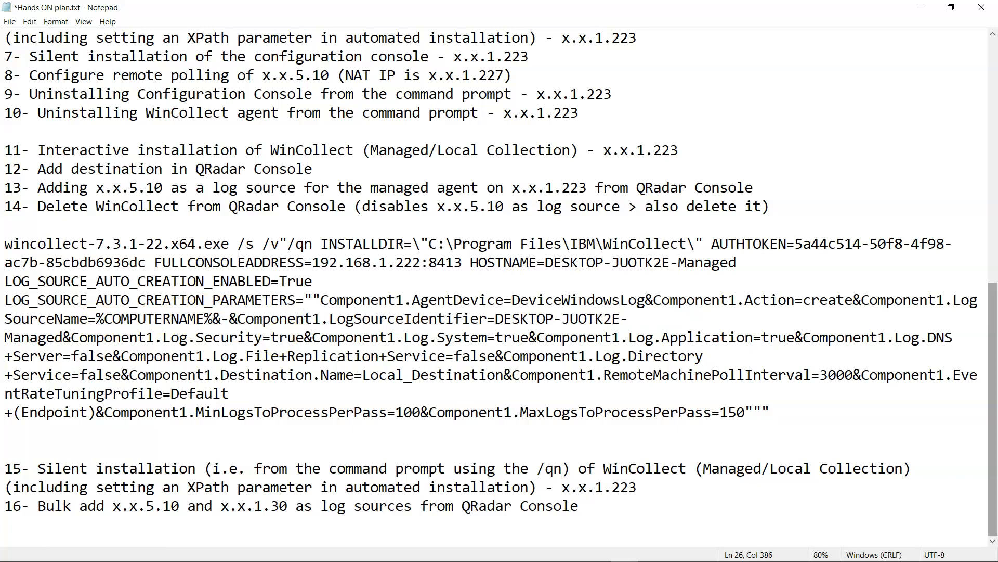
text(z)
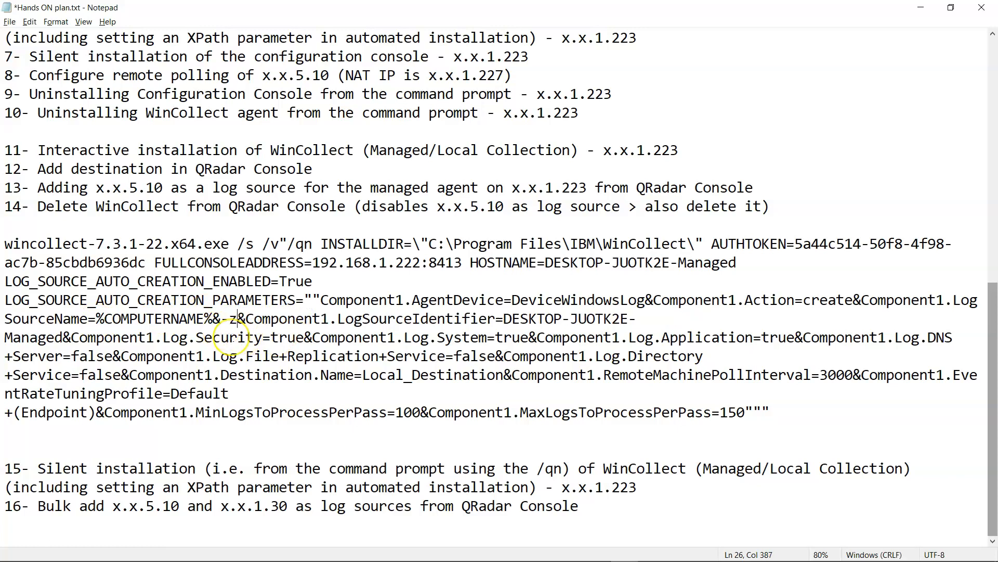
key(ctrl+z)
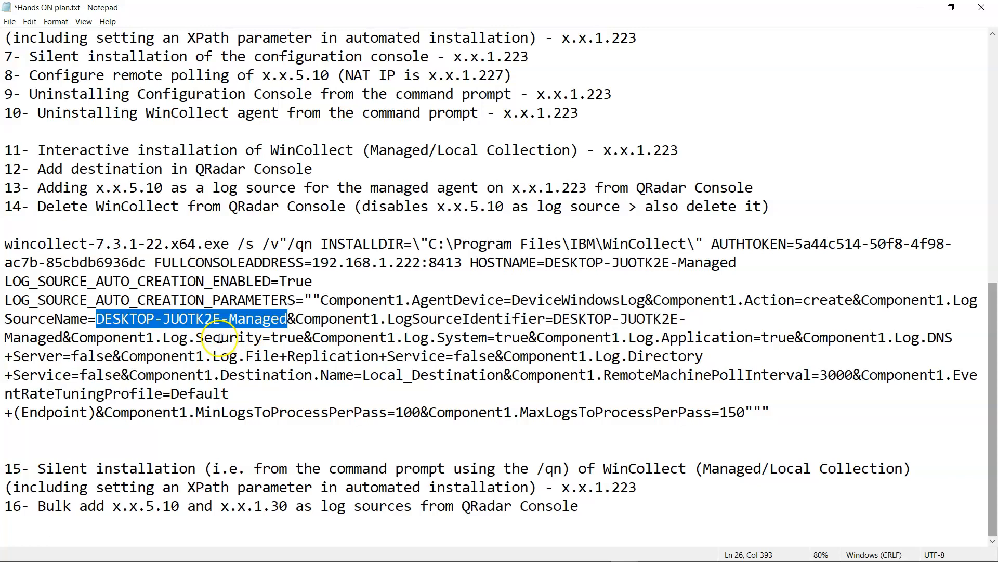
text(%COMPUTERNAME%&)
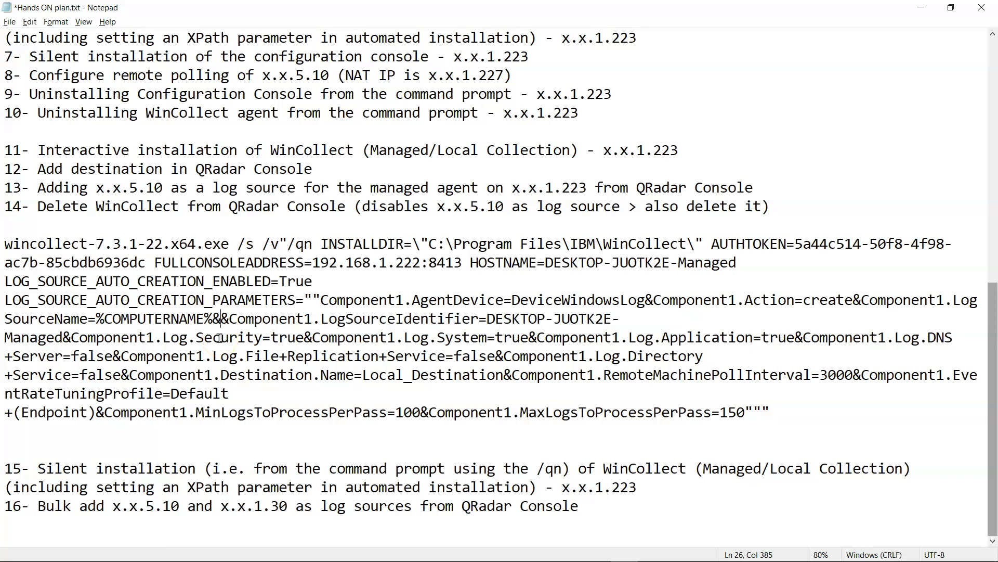
key(BackSpace)
text(-1)
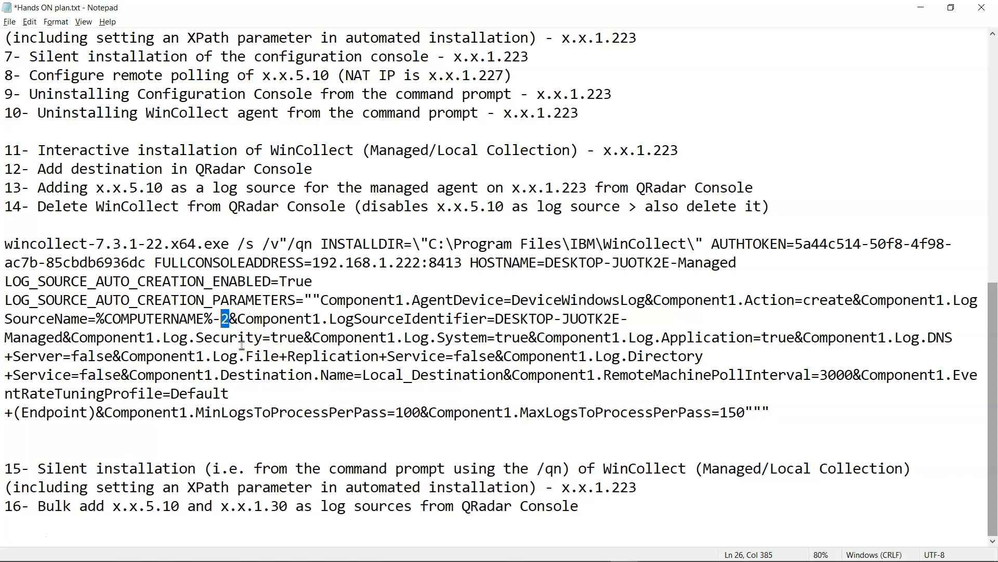
text(CMP)
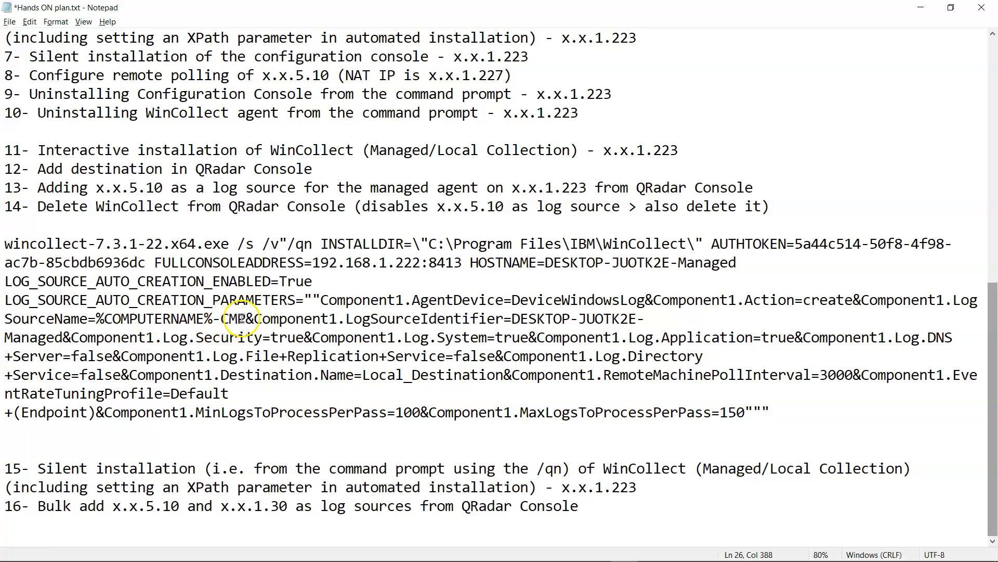
- Copy %COMPUTERNAME%-CMP over the host name in LogSourceIdentifier
drag(212, 319, 112, 325)
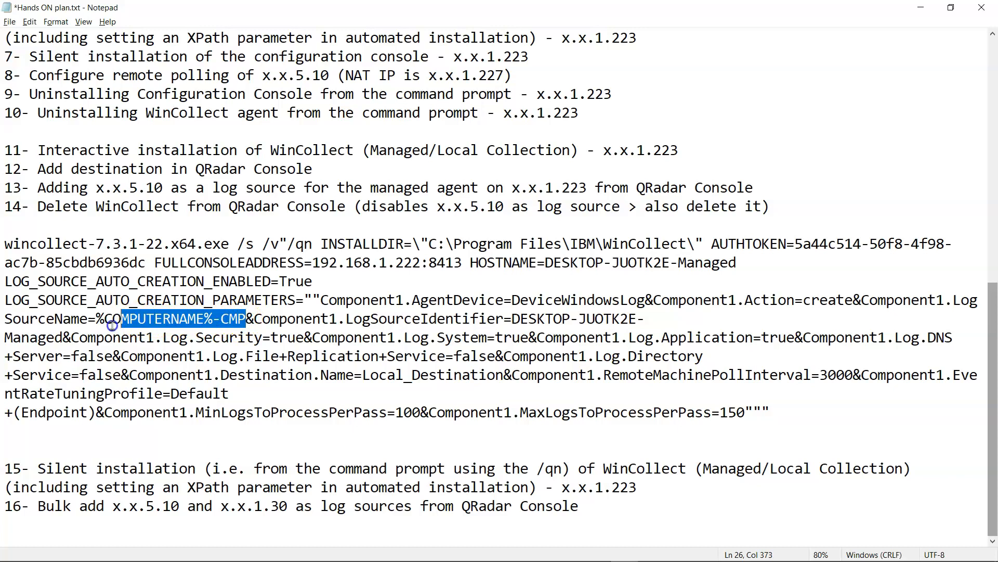
click(512, 318)
drag(513, 319, 58, 338)
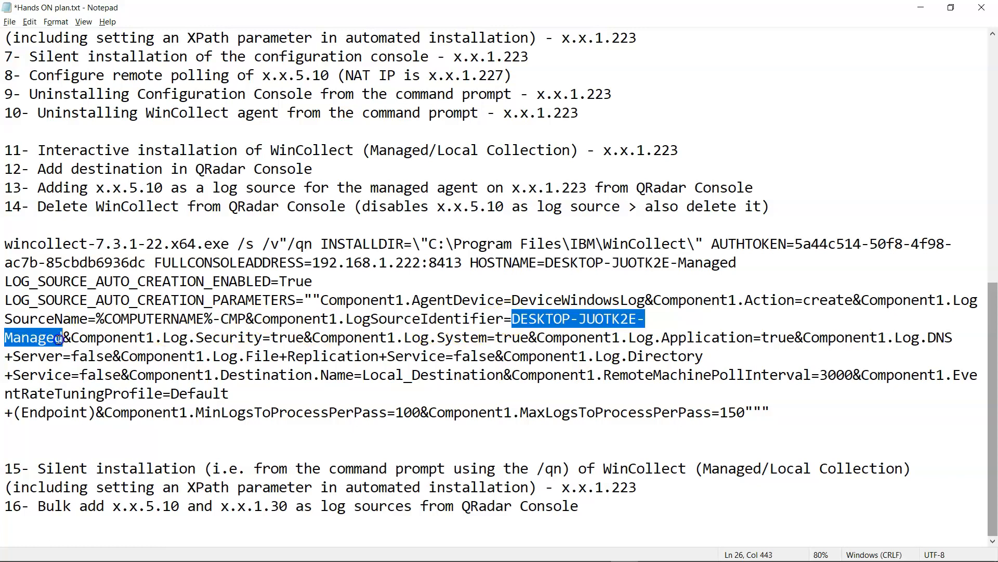
text(%COMPUTERNAME%-CMP)
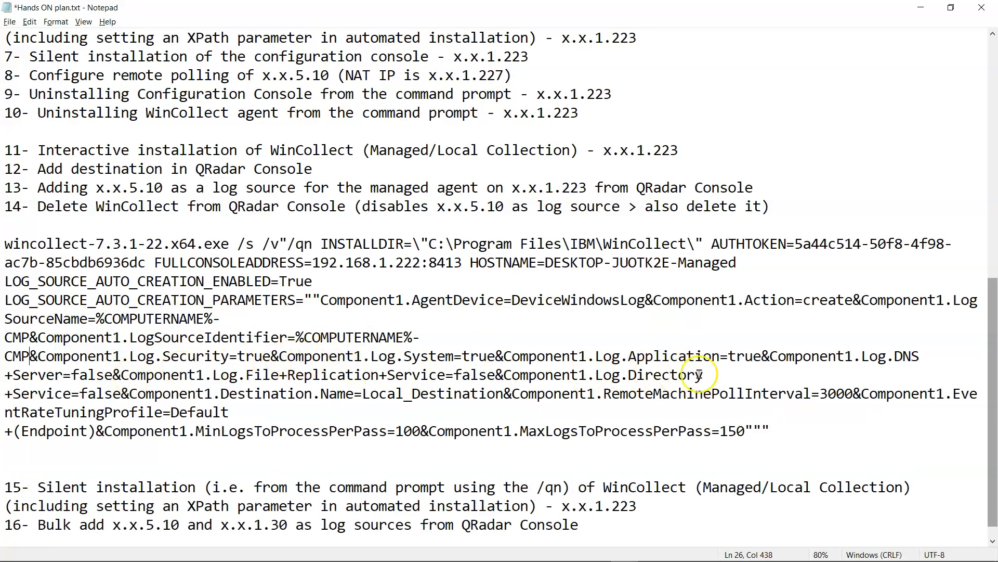
scroll(725, 374, down, 1)
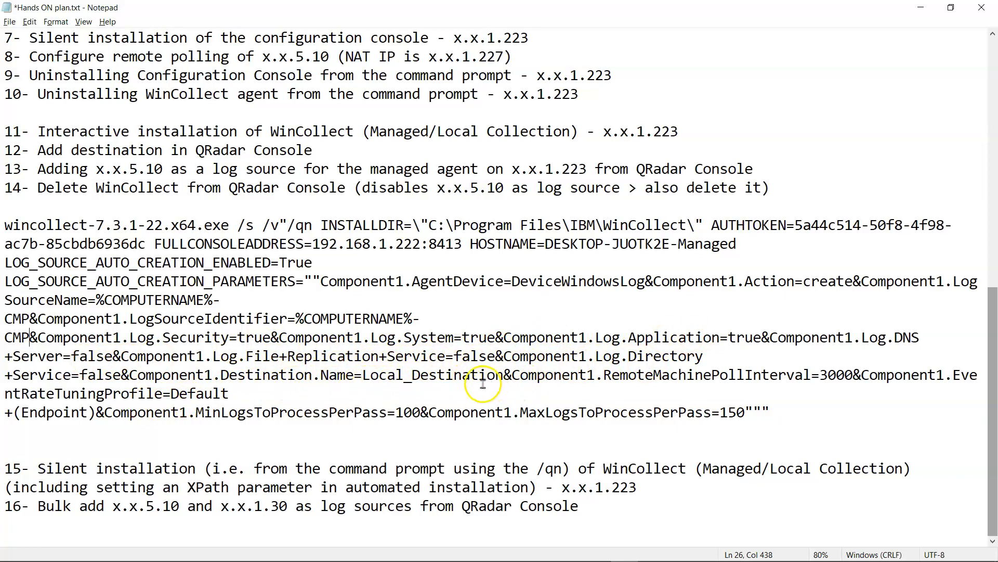
drag(504, 374, 353, 374)
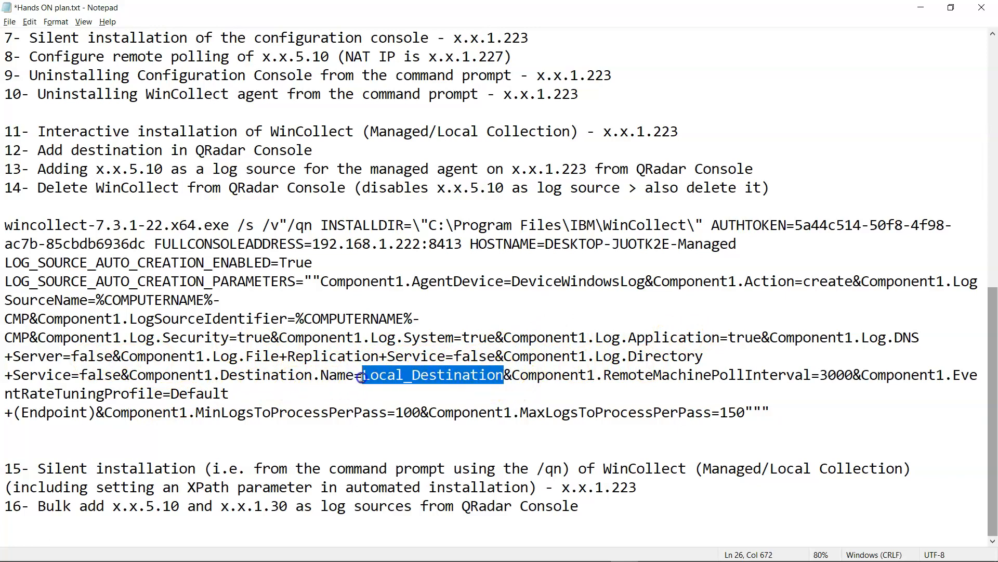
drag(6, 169, 202, 169)
drag(6, 150, 300, 156)
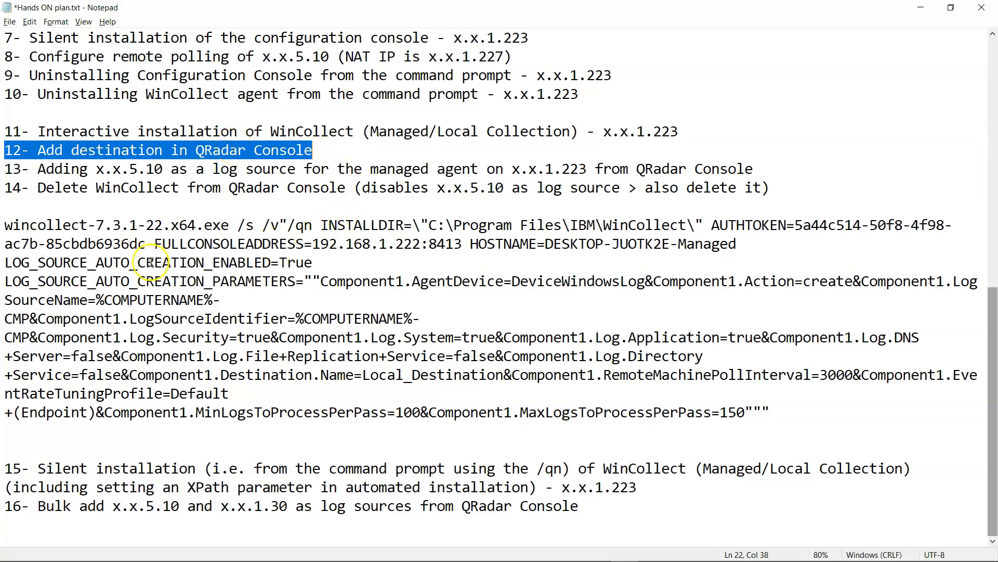
drag(4, 225, 786, 403)
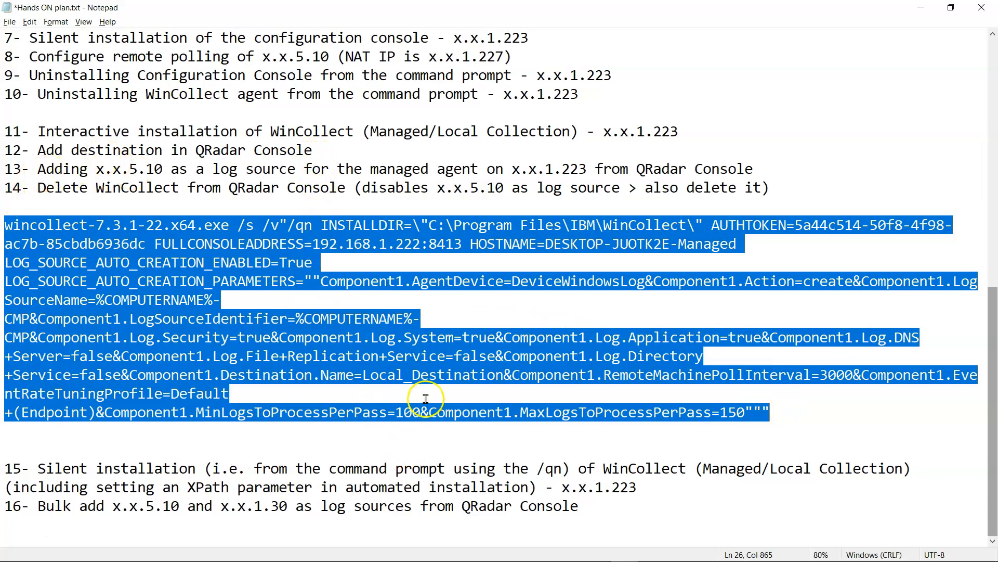
click(443, 364)
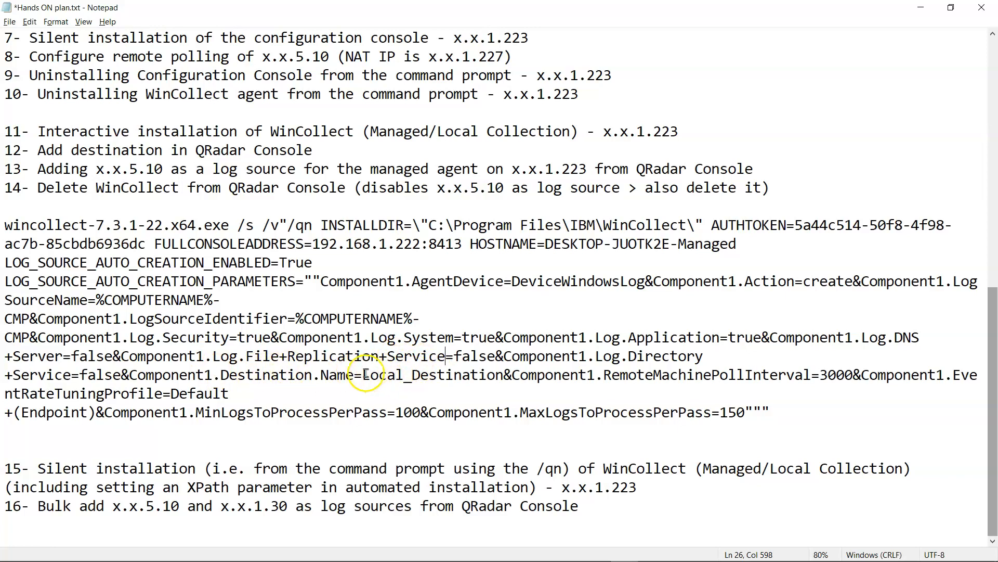
drag(362, 374, 484, 369)
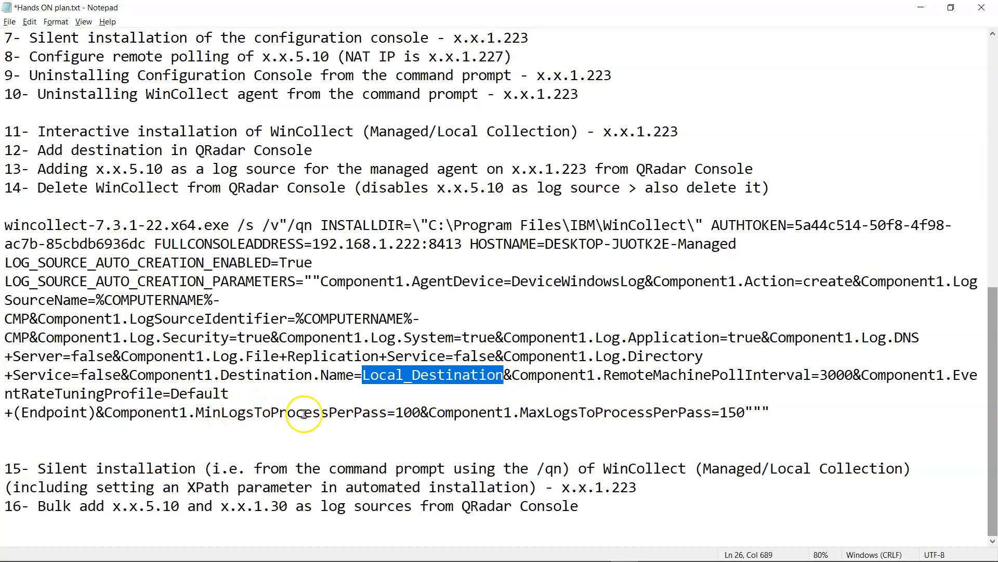
click(404, 419)
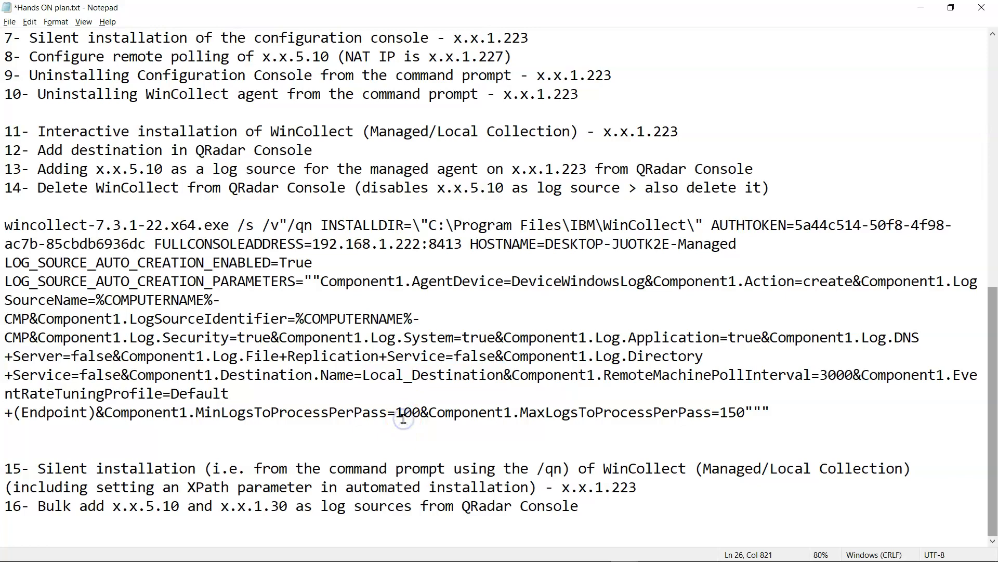
- Paste the copied Component1.CustomQuery.Base64 parameter after RemoteMachinePollInterval=3000&, followed by &
scroll(403, 420, up, 7)
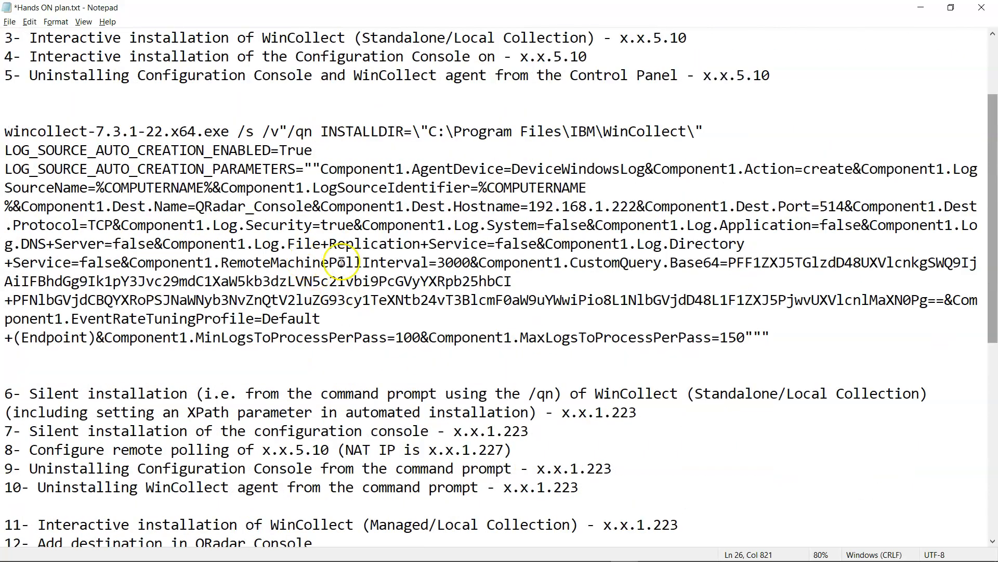
drag(479, 262, 939, 296)
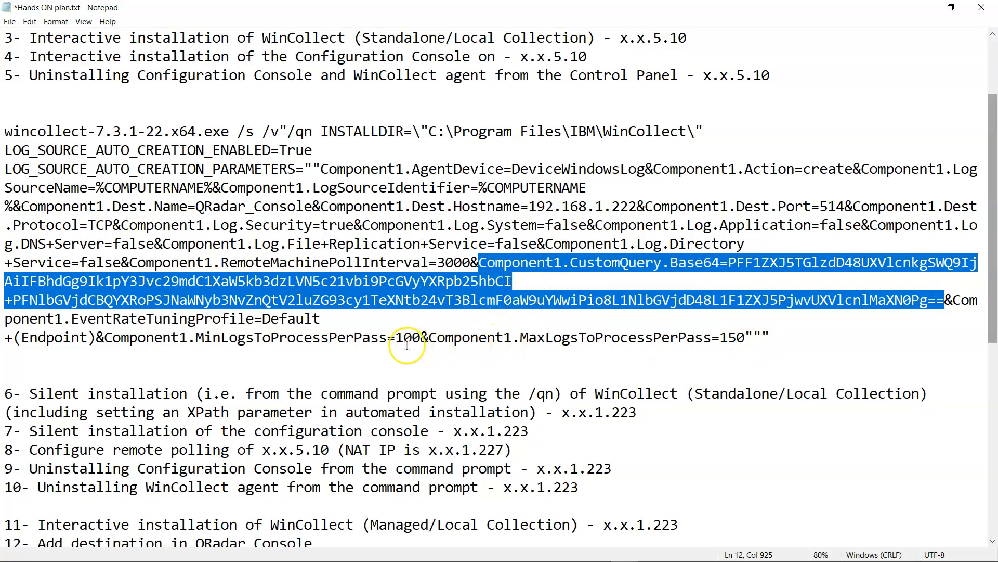
scroll(234, 348, down, 7)
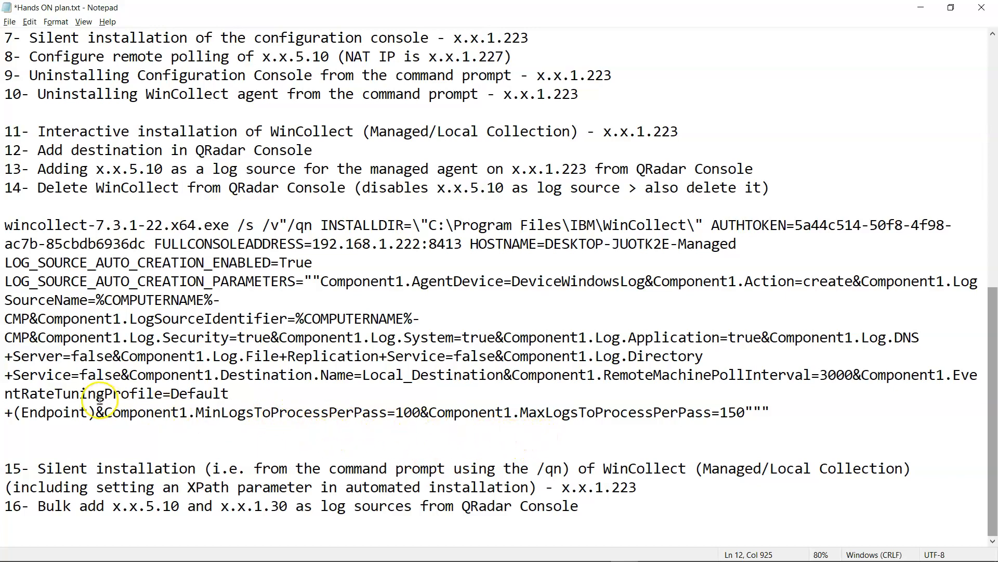
click(855, 373)
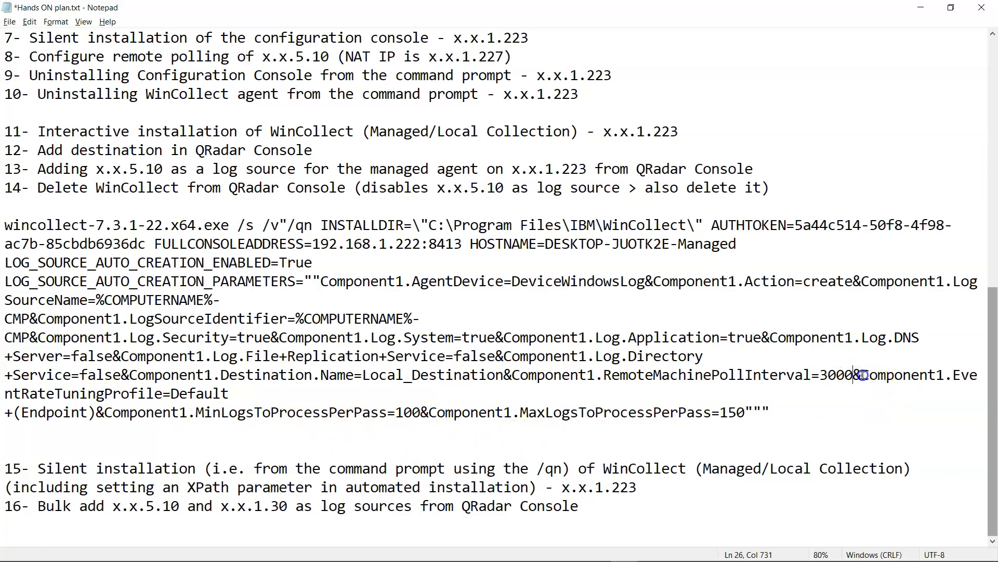
text(&Component1.CustomQuery.Base64=PFF1ZXJ5TGlzdD48UXVlcnkgSWQ9IjAiIFBhdGg9Ik1pY3Jvc29mdC1XaW5kb3dzLVN5c21vbi9PcGVyYXRpb25hbCI+PFNlbGVjdCBQYXRoPSJNaWNyb3NvZnQtV2luZG93cy1TeXNtb24vT3BlcmF0aW9uYWwiPio8L1NlbGVjdD48L1F1ZXJ5PjwvUXVlcnlMaXN0Pg==)
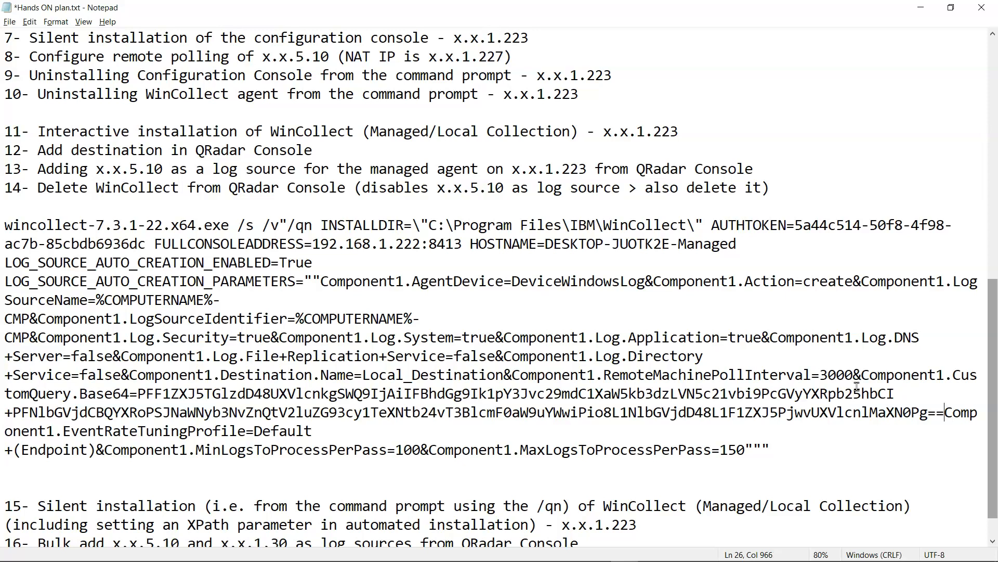
text(&)
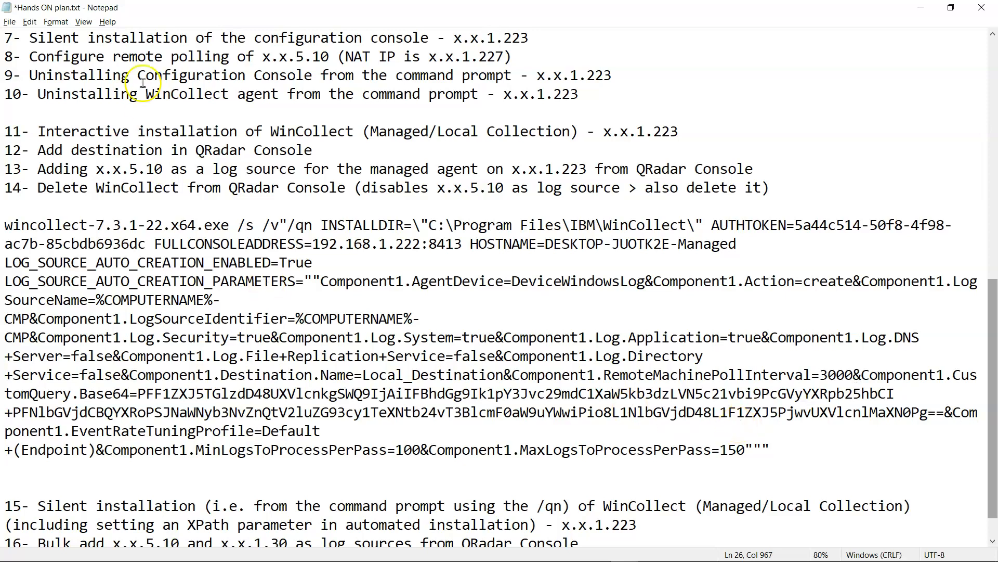
- Turn off Word Wrap and select the standalone install command line
click(62, 22)
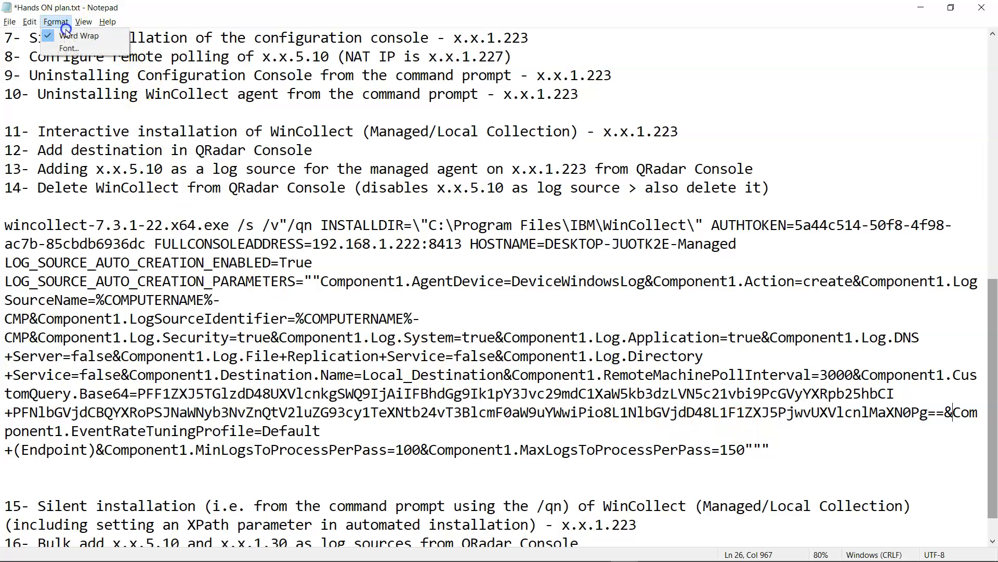
click(73, 36)
click(135, 252)
ctrl+scroll(167, 252, down, 2)
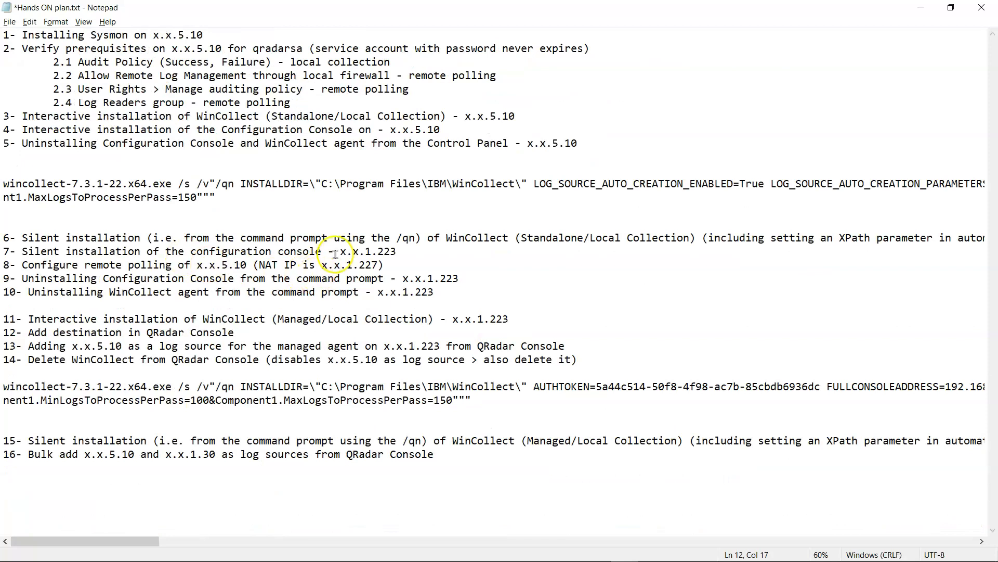
drag(130, 540, 565, 558)
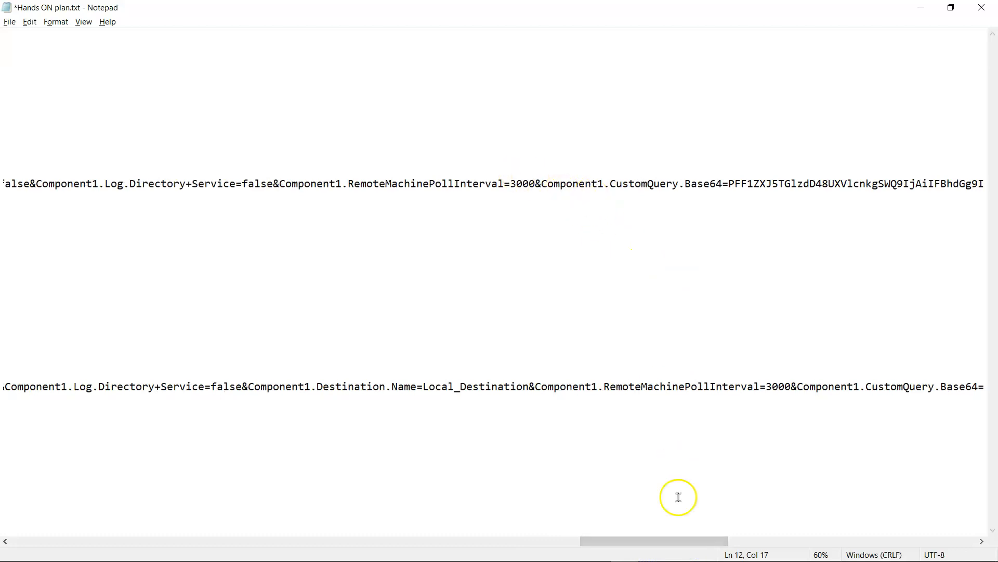
drag(709, 541, 90, 505)
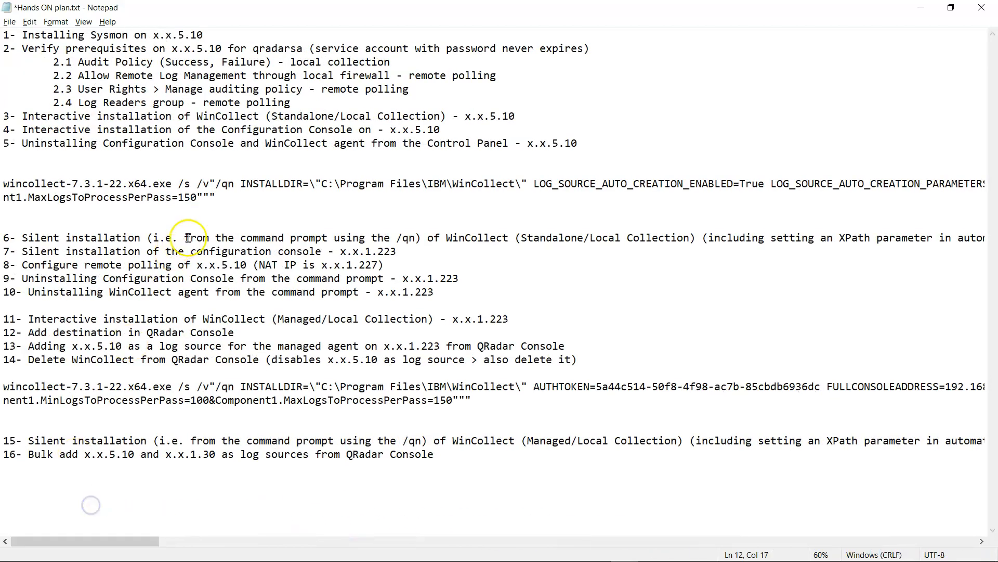
drag(216, 198, 4, 184)
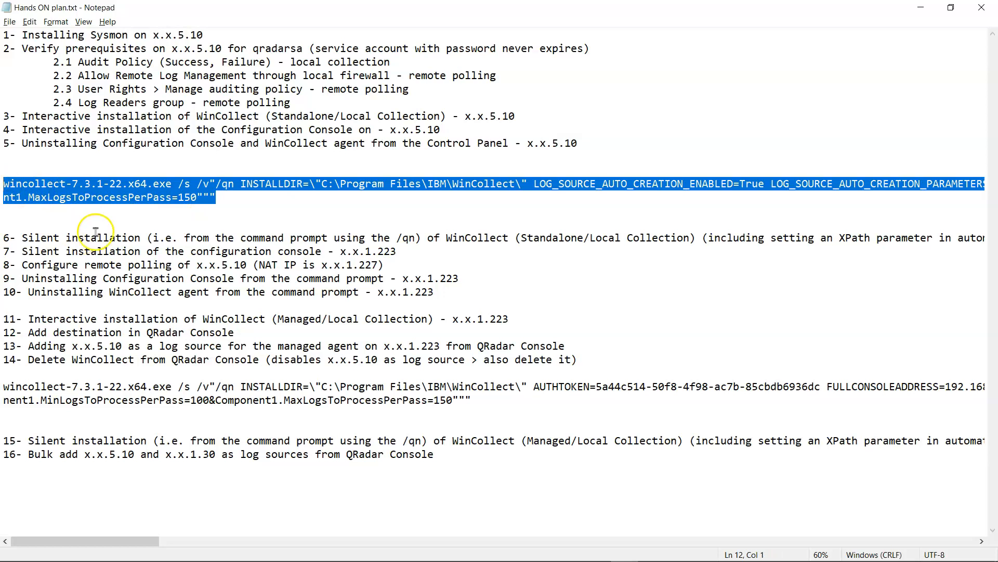
- Re-enable Word Wrap so long commands show in full, then bring up the 192.168.5.10 session
click(56, 21)
click(59, 38)
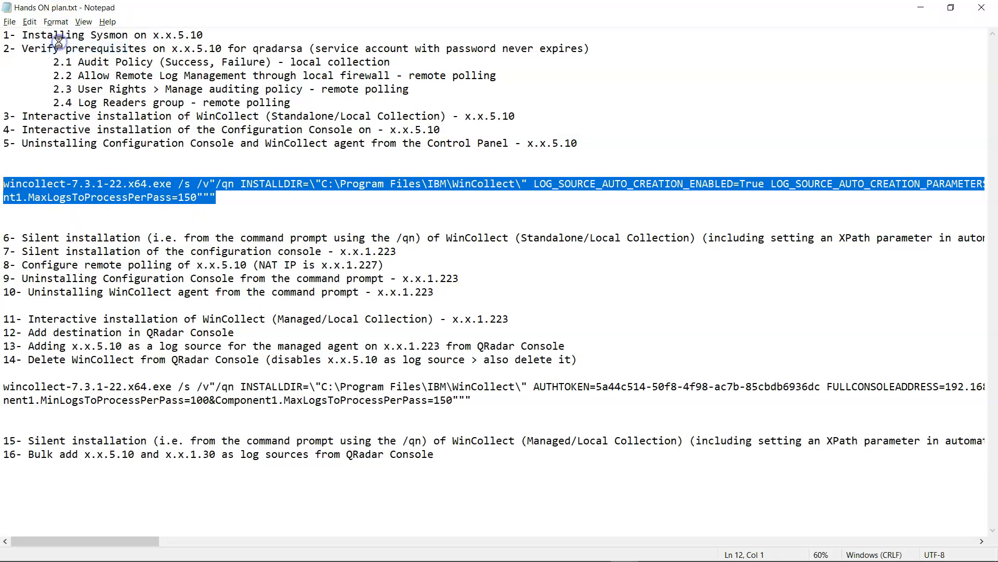
click(55, 21)
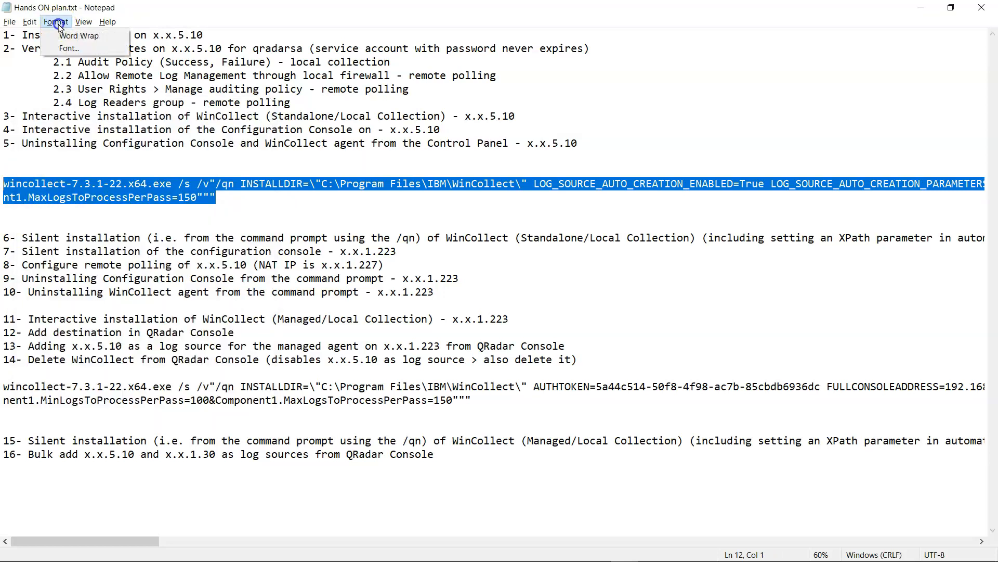
click(62, 33)
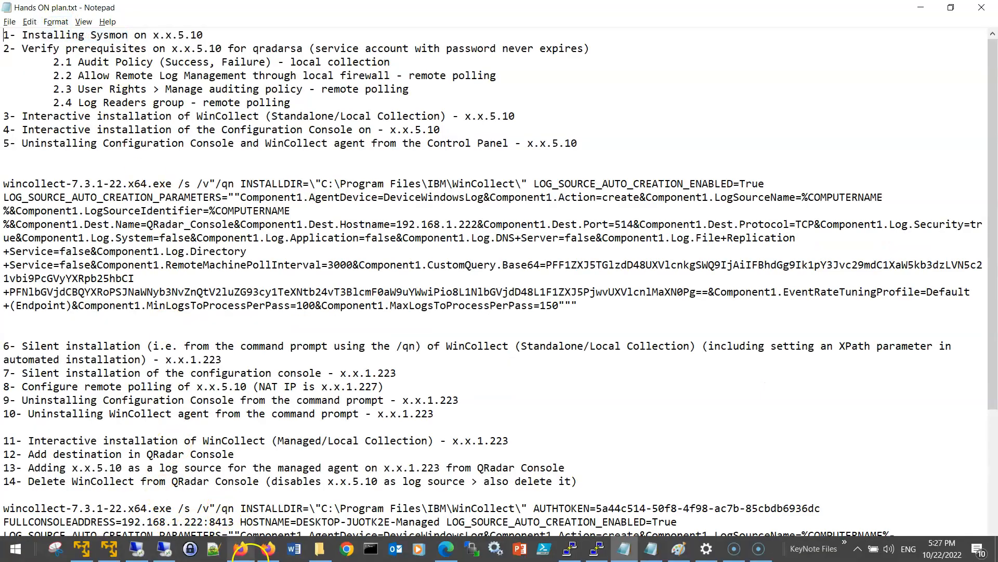
click(173, 555)
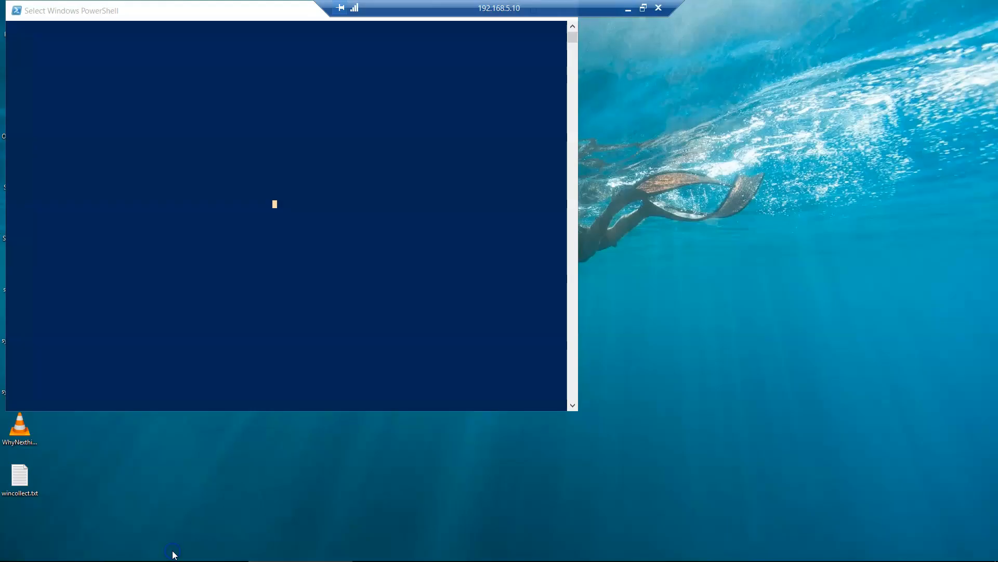
- Switch to the 192.168.1.223 session and refresh Services to confirm WinCollect stopped
click(625, 7)
click(130, 547)
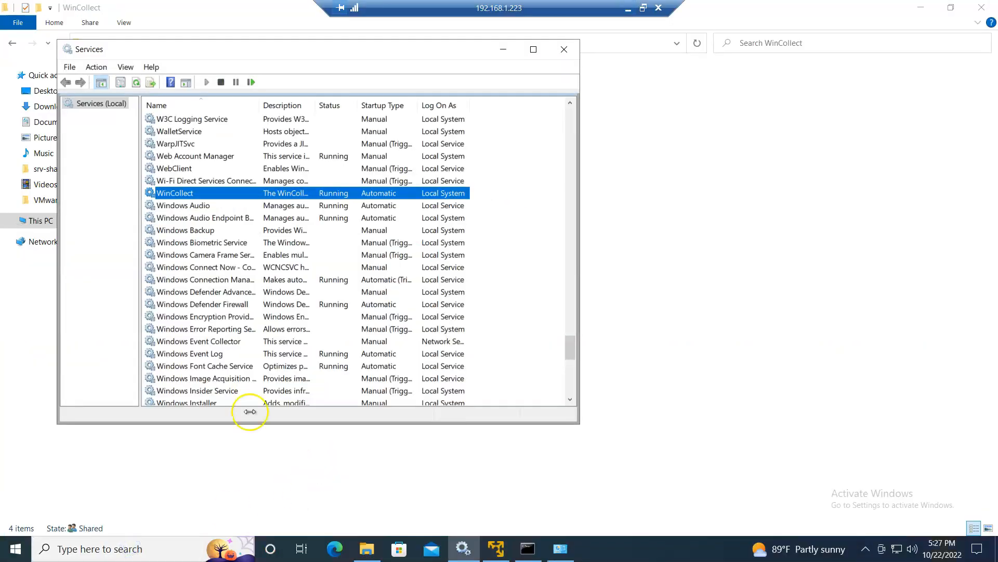
drag(309, 48, 401, 73)
click(232, 108)
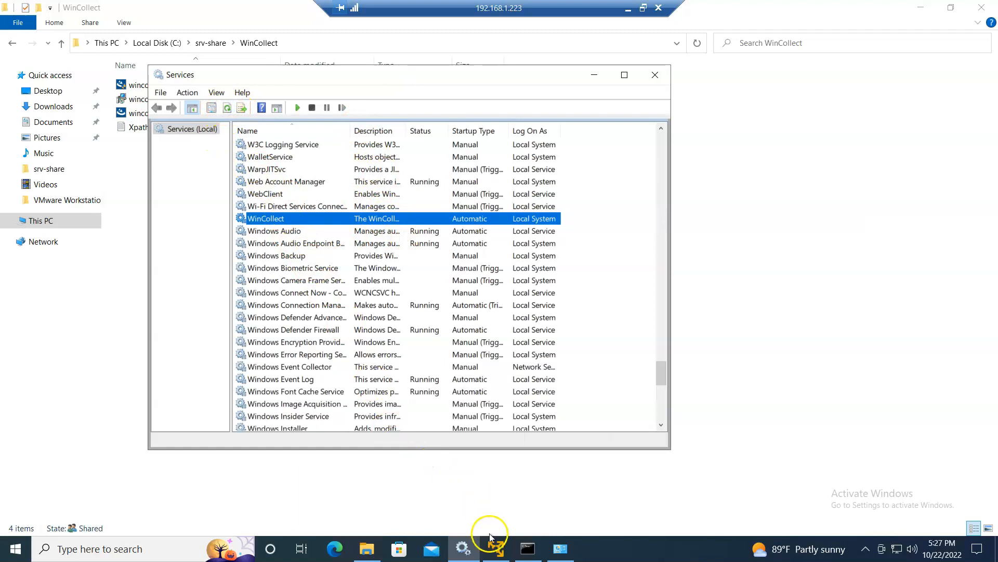
- Uninstall WinCollect from Programs and Features and confirm the removal
click(562, 556)
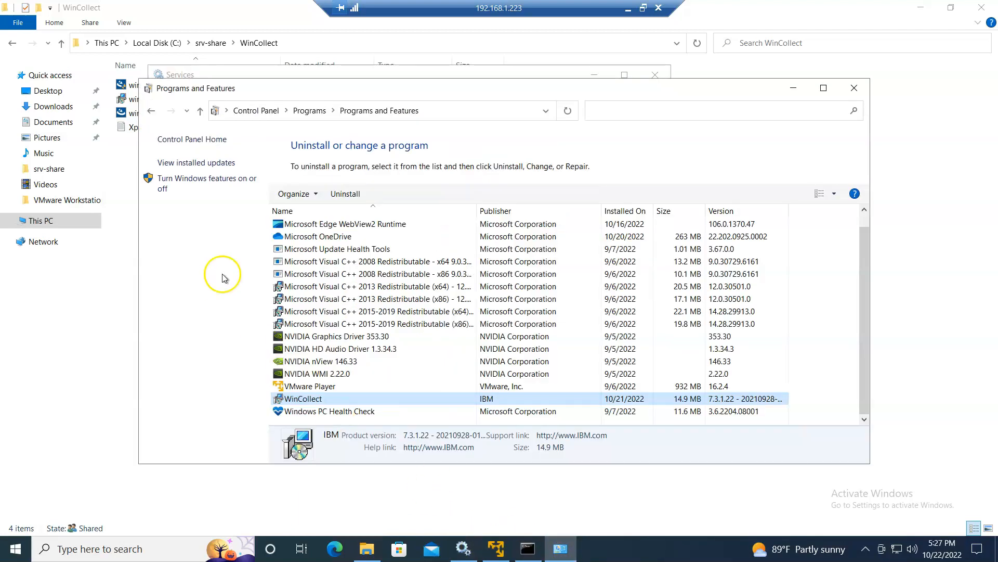
click(151, 110)
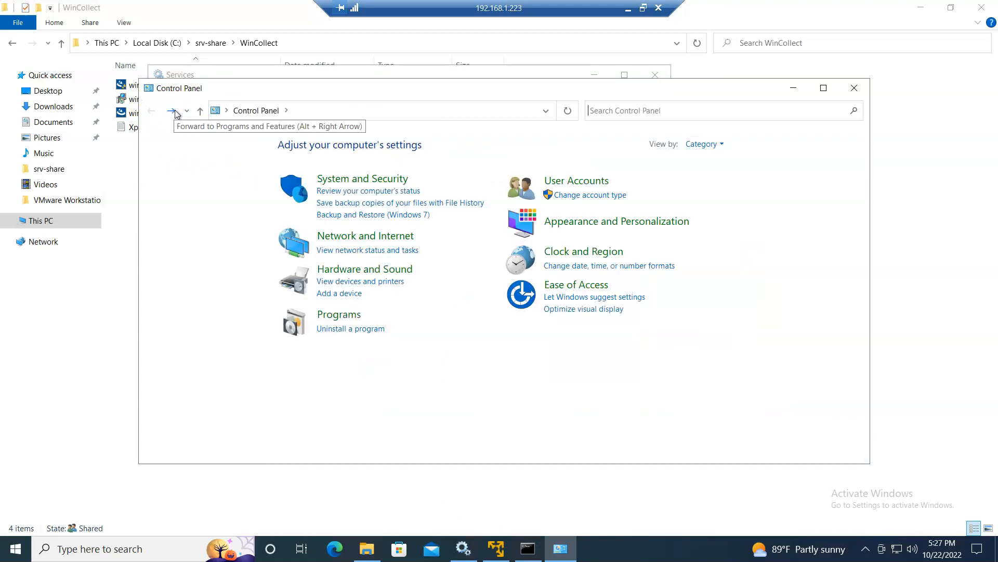
click(171, 110)
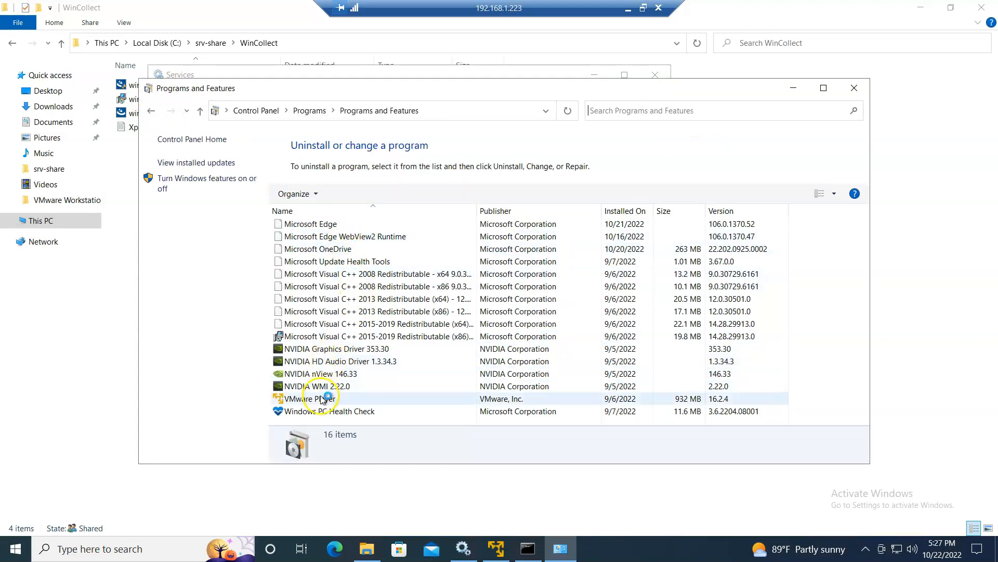
scroll(358, 403, down, 1)
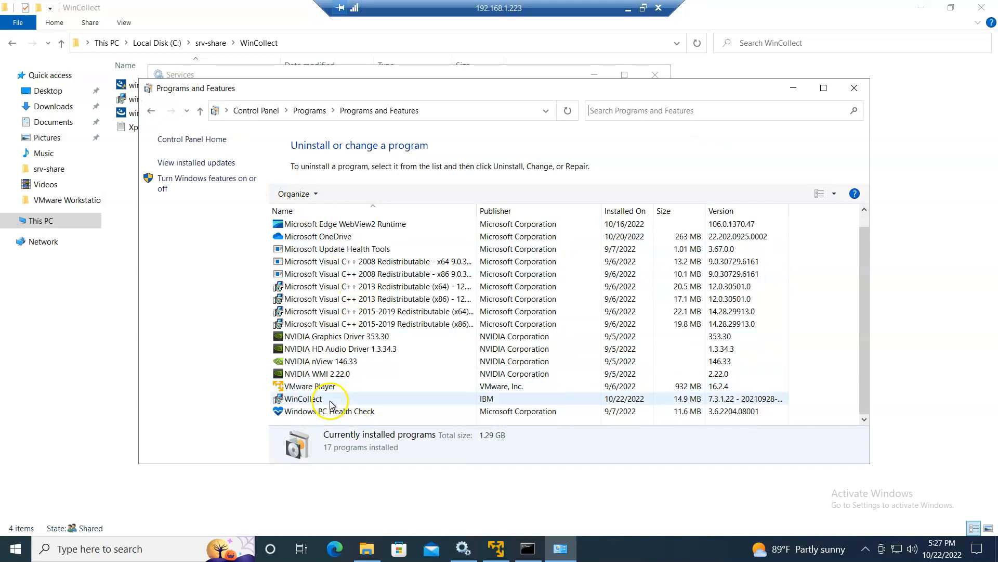
right_click(323, 400)
click(359, 411)
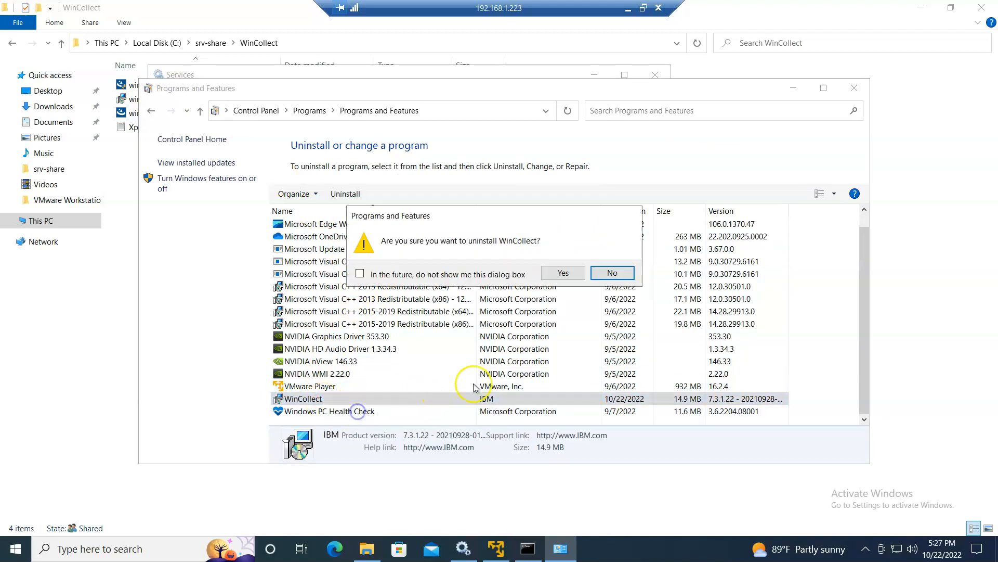
click(565, 271)
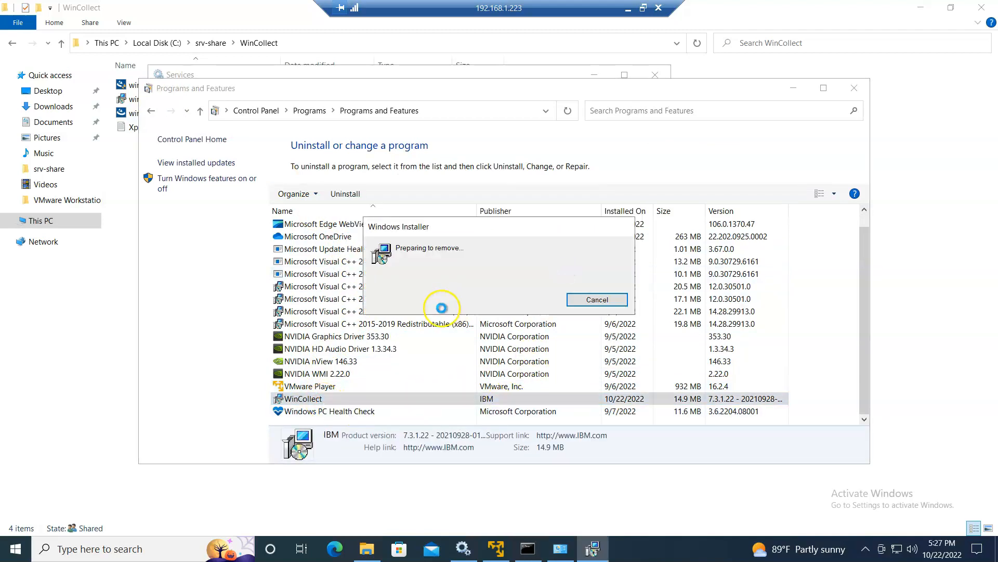
- Refresh Services, then approve the UAC prompt for the WinCollect uninstall
click(465, 549)
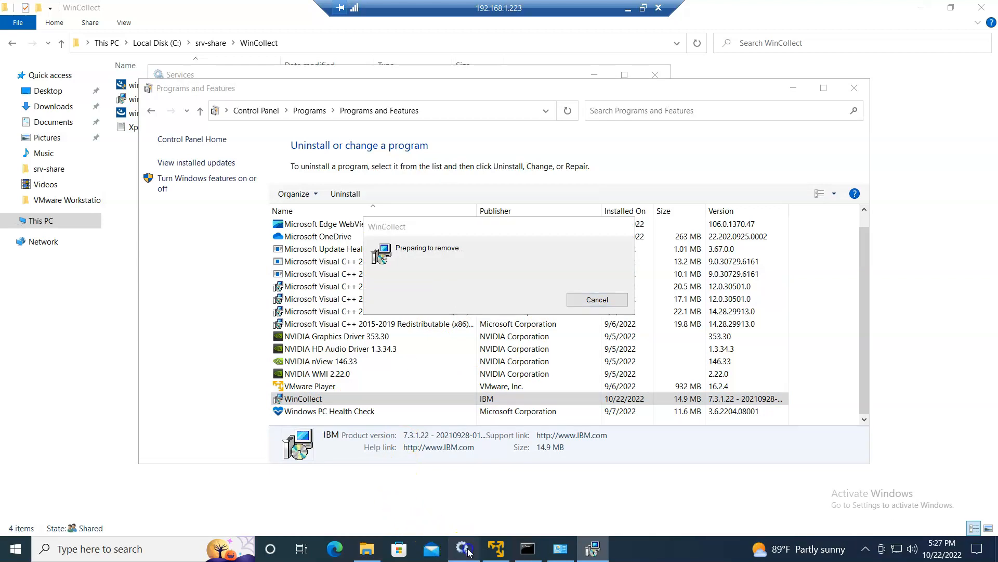
click(226, 109)
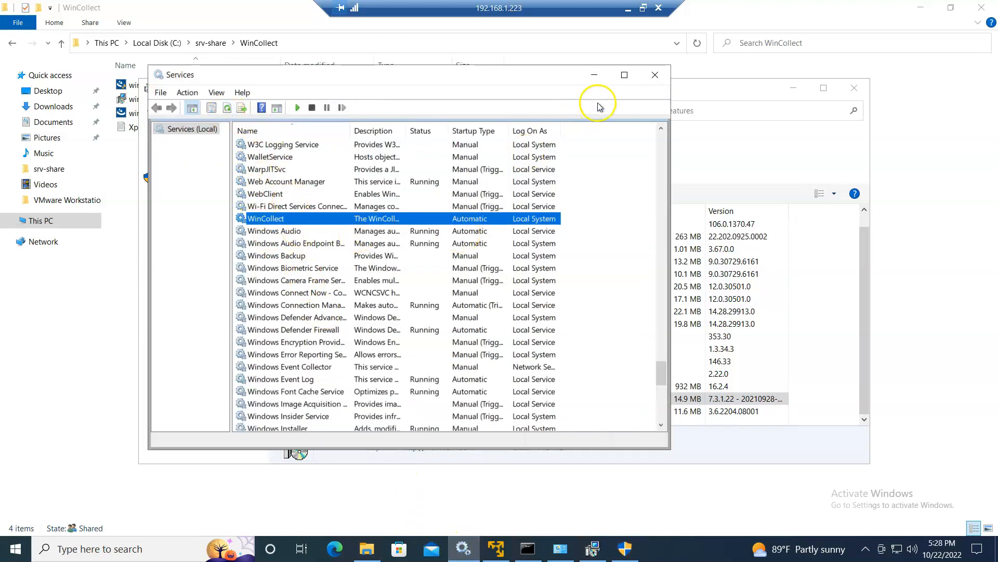
click(595, 76)
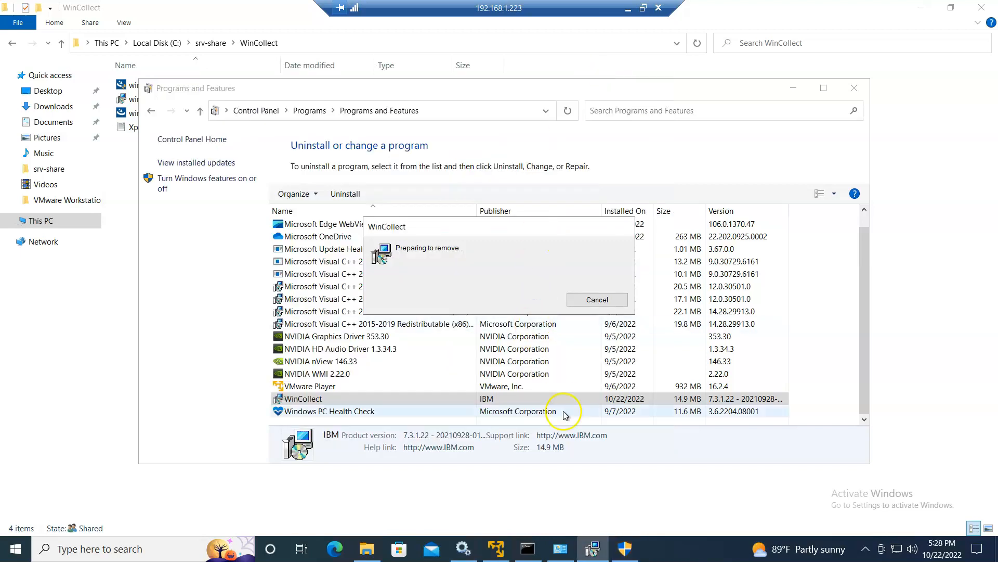
click(624, 554)
click(485, 356)
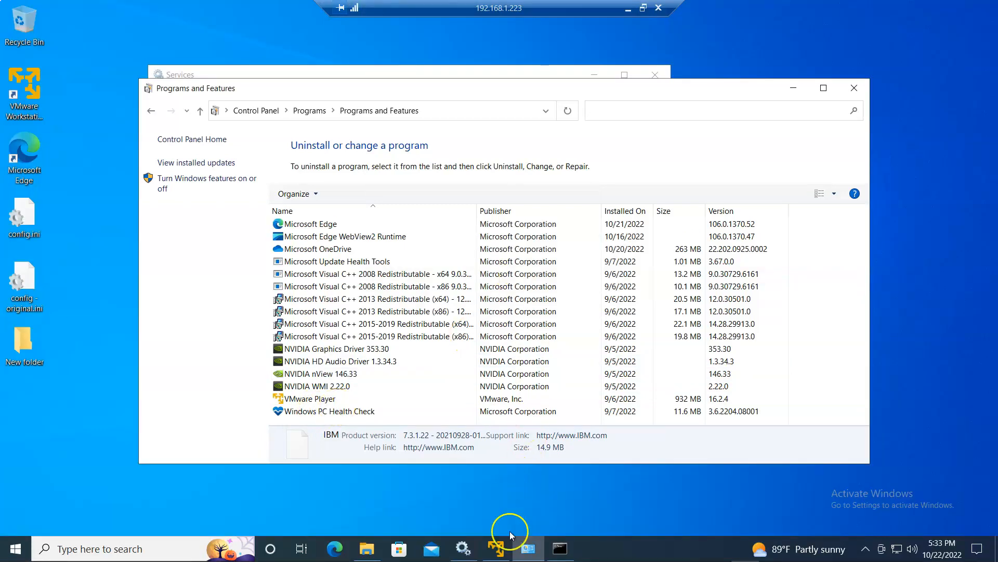
- Launch Command Prompt as administrator from a Start menu search for cmd
click(463, 549)
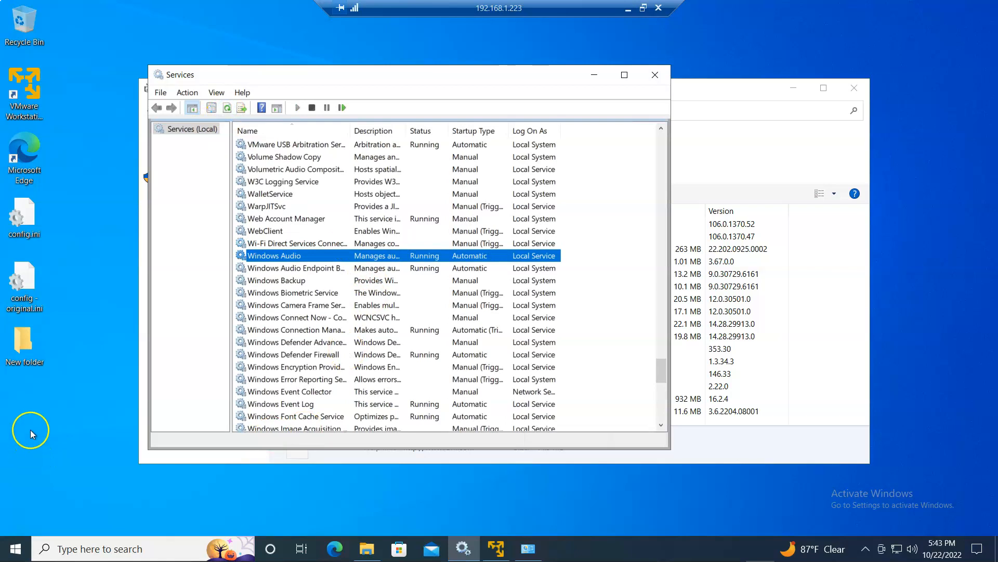
key(super)
click(132, 101)
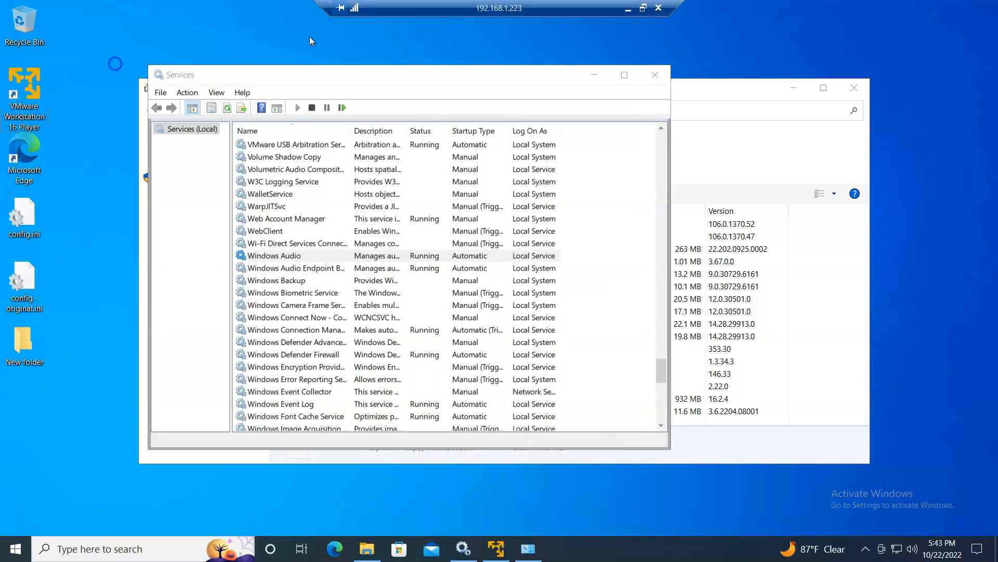
click(14, 550)
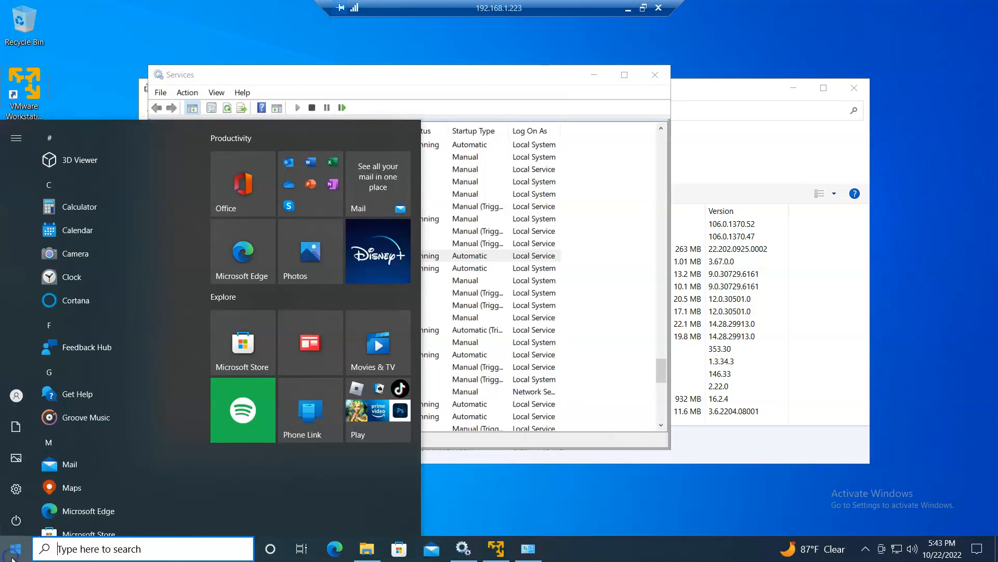
text(cmd)
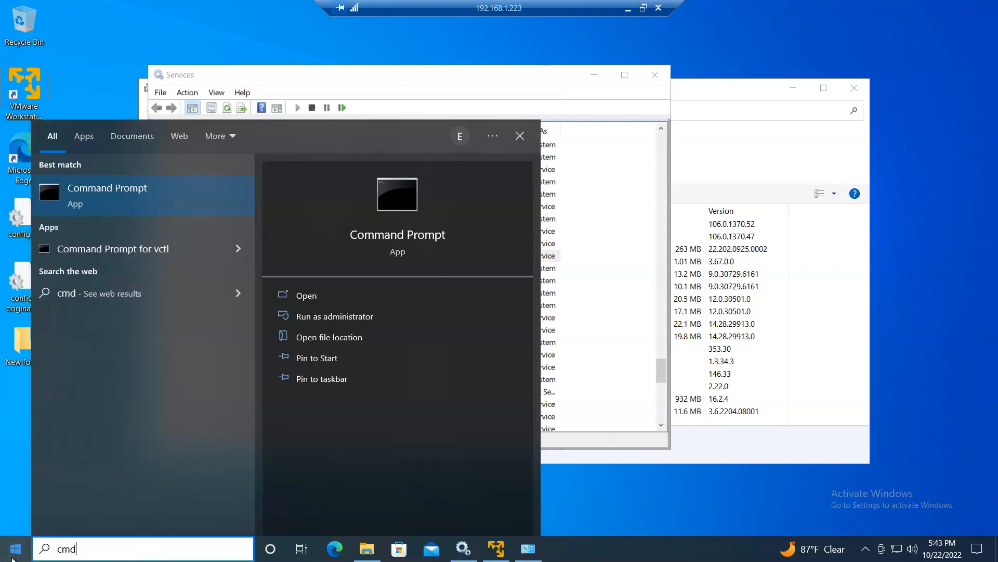
right_click(132, 200)
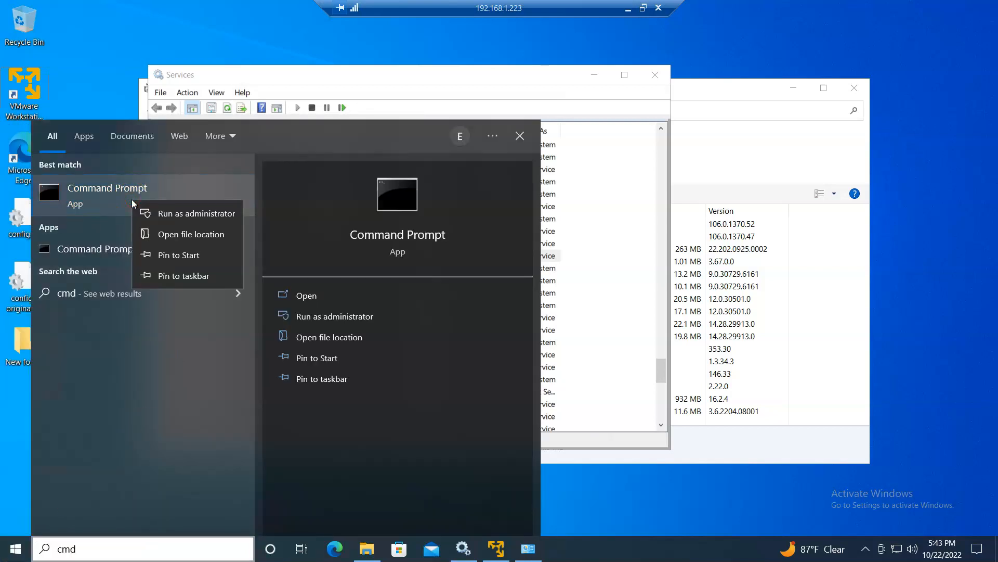
click(151, 213)
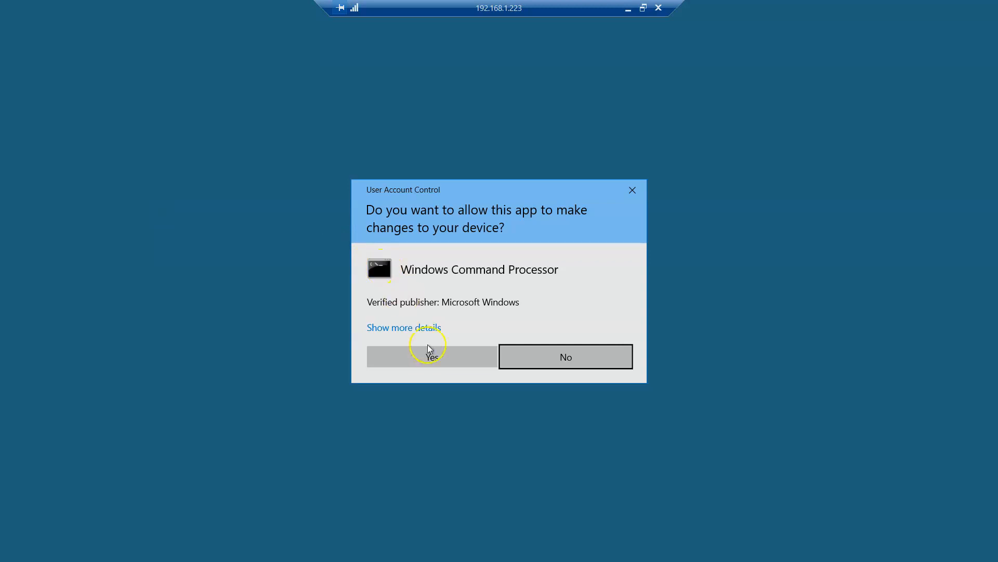
click(428, 346)
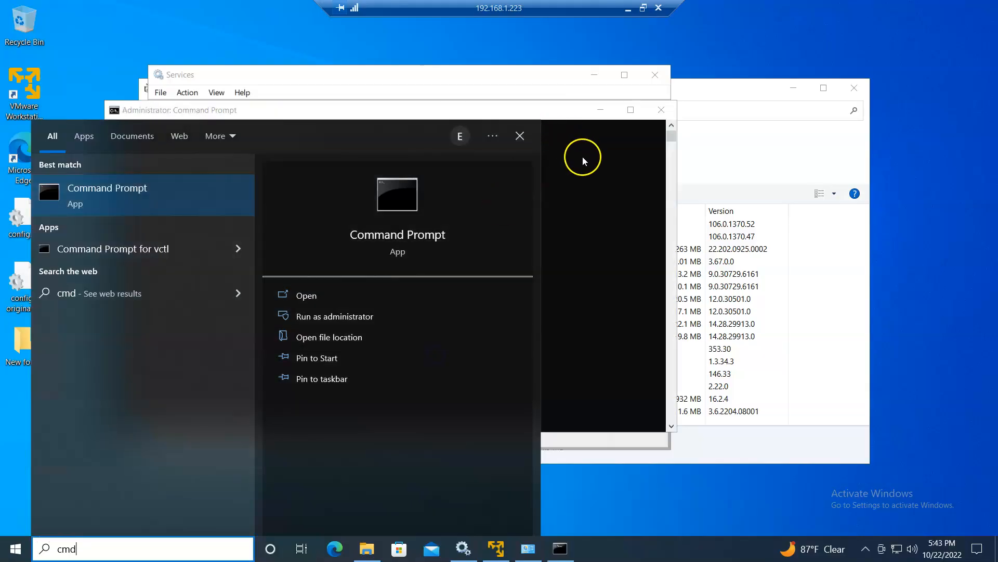
- Widen the admin Command Prompt with the C:\srv-share\WinCollect folder open alongside
click(583, 156)
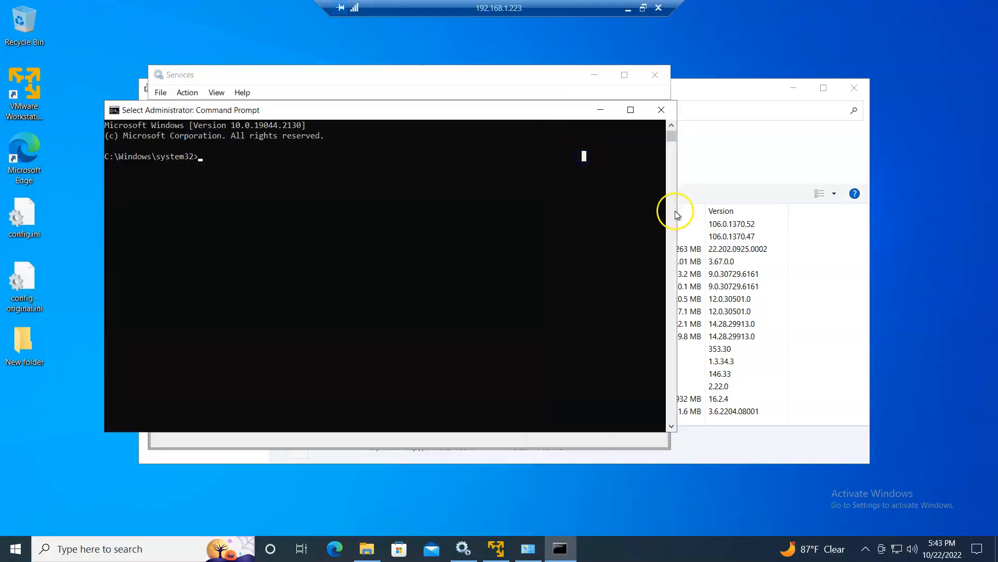
drag(673, 214, 844, 210)
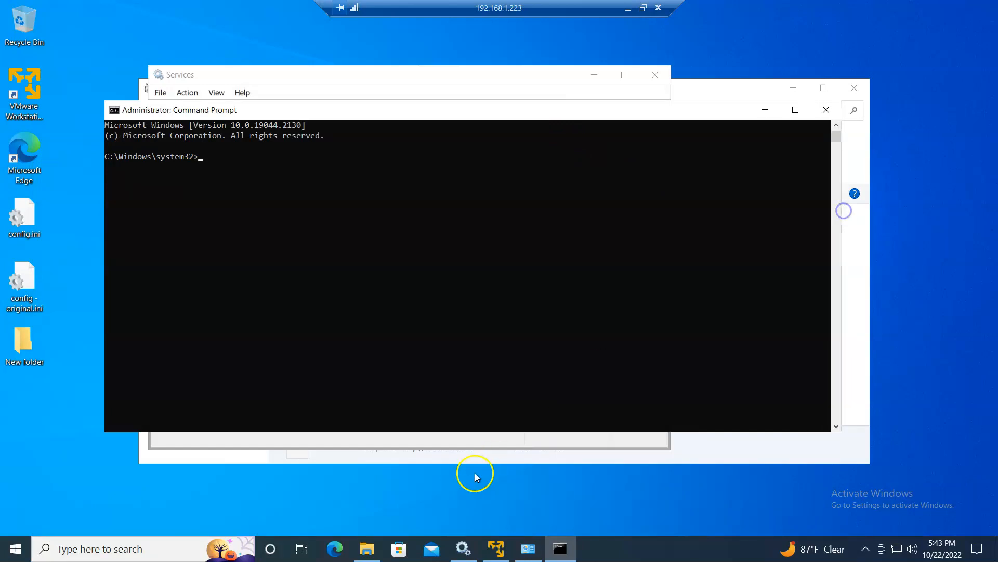
click(367, 543)
key(alt+Tab)
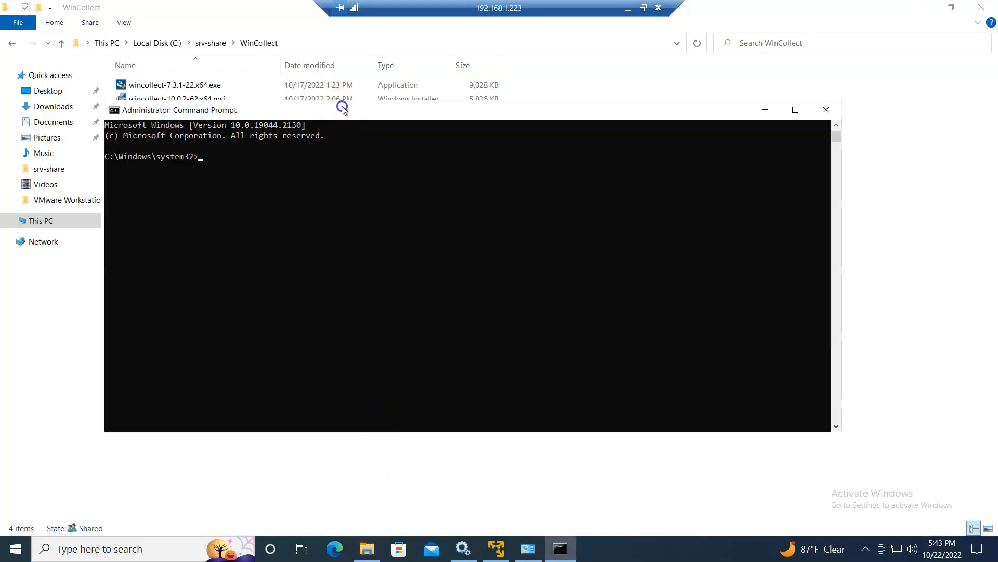
- Copy the managed WinCollect install command from the Notepad plan and paste it into the admin Command Prompt
drag(342, 108, 493, 222)
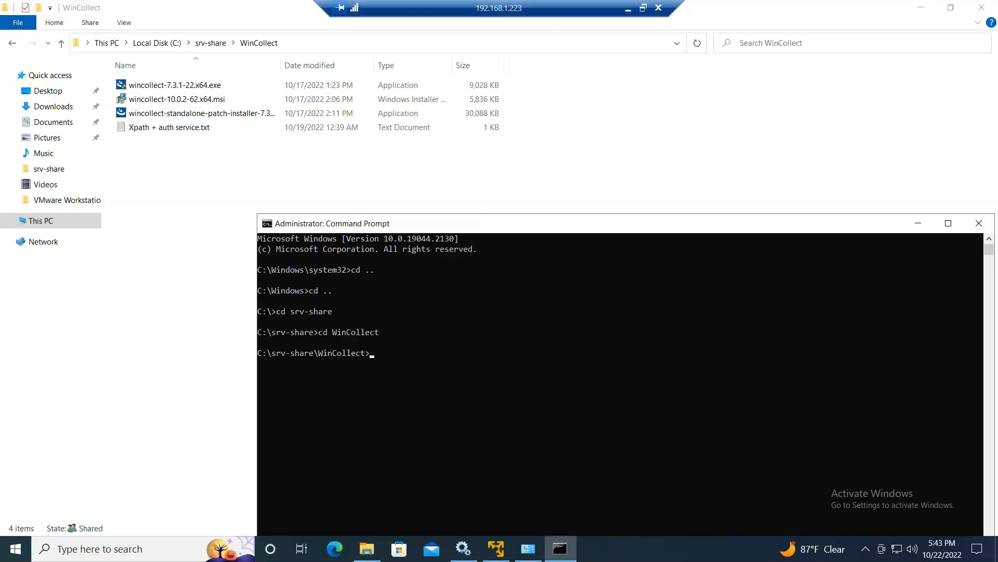
click(625, 9)
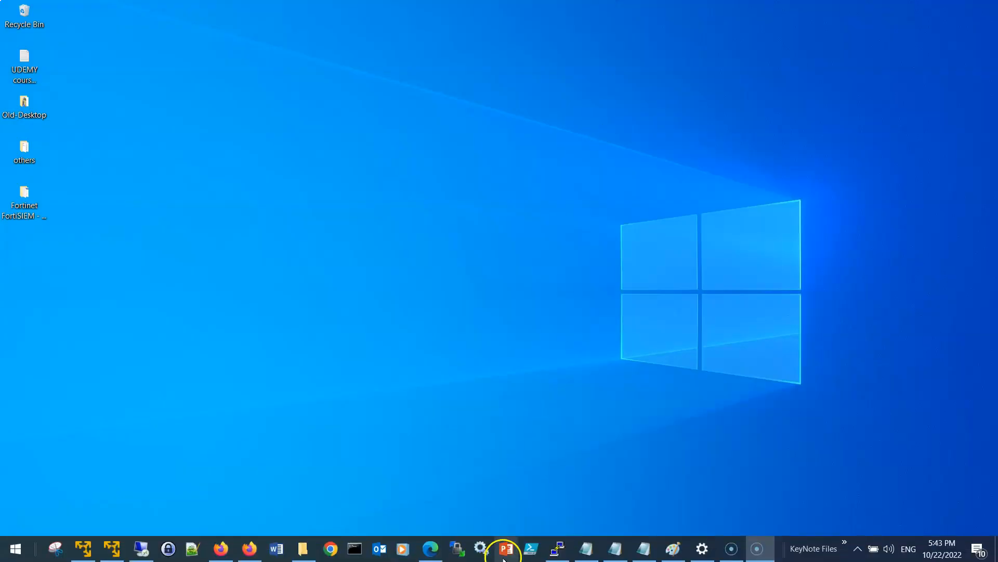
click(584, 550)
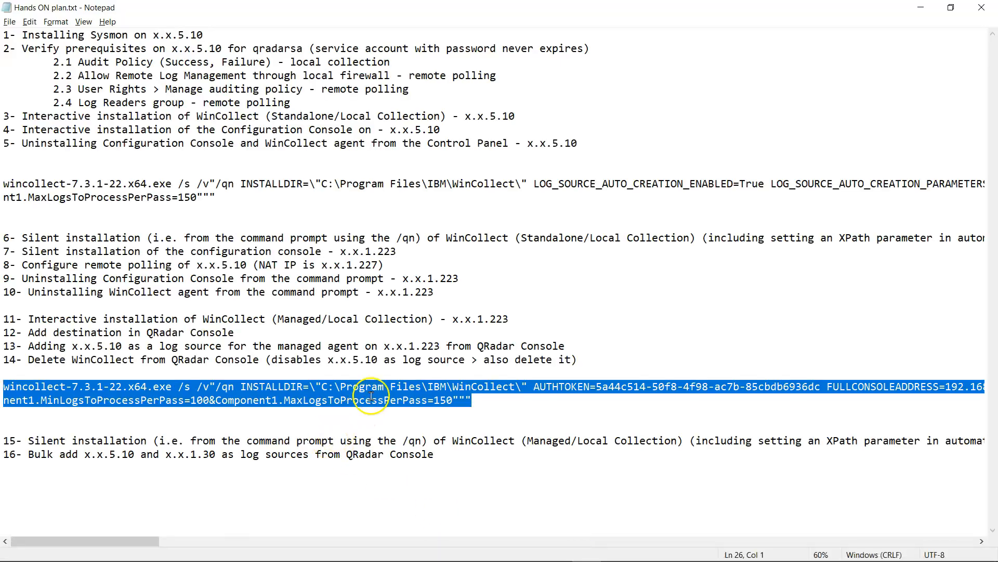
right_click(371, 397)
click(419, 432)
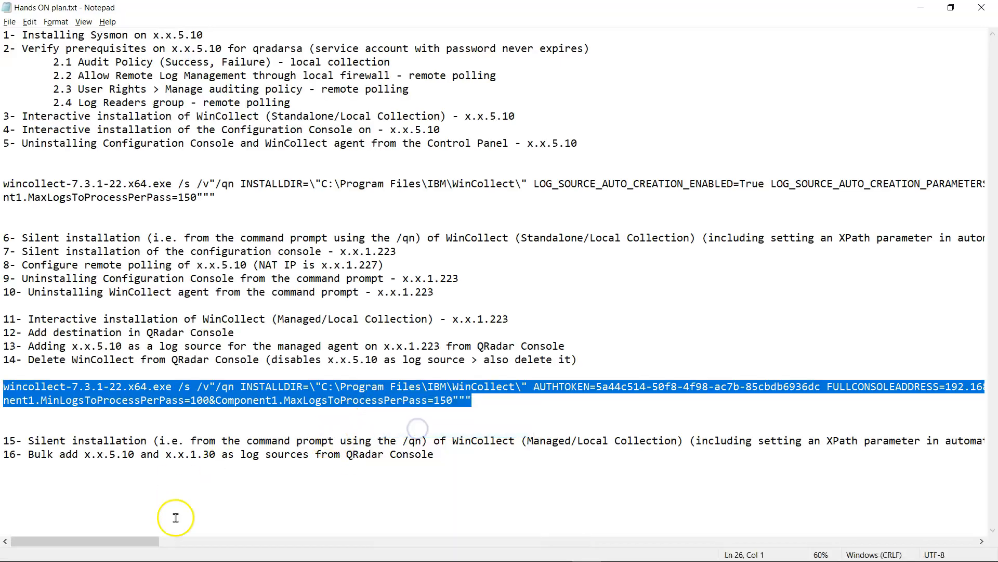
click(168, 552)
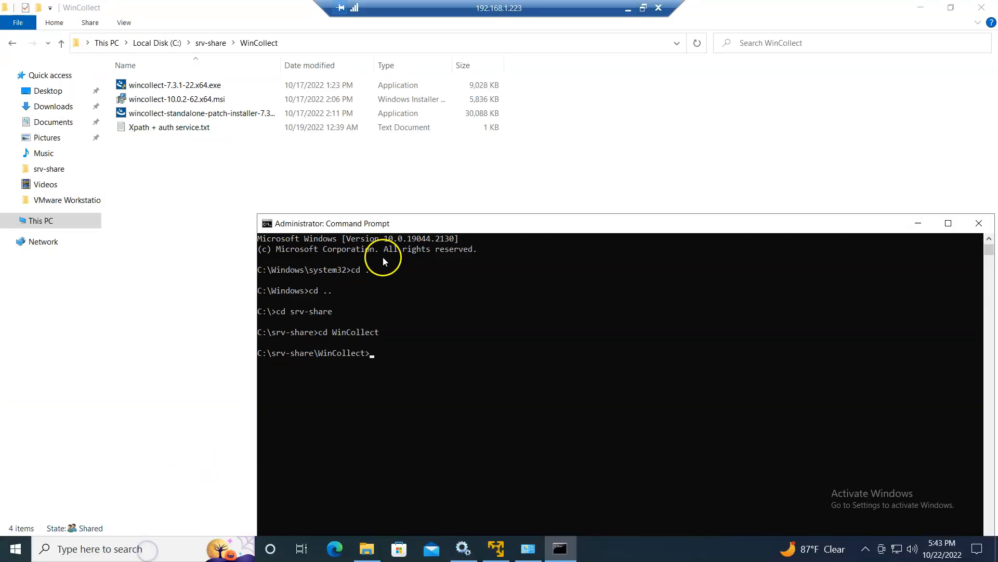
drag(363, 217, 301, 151)
right_click(301, 268)
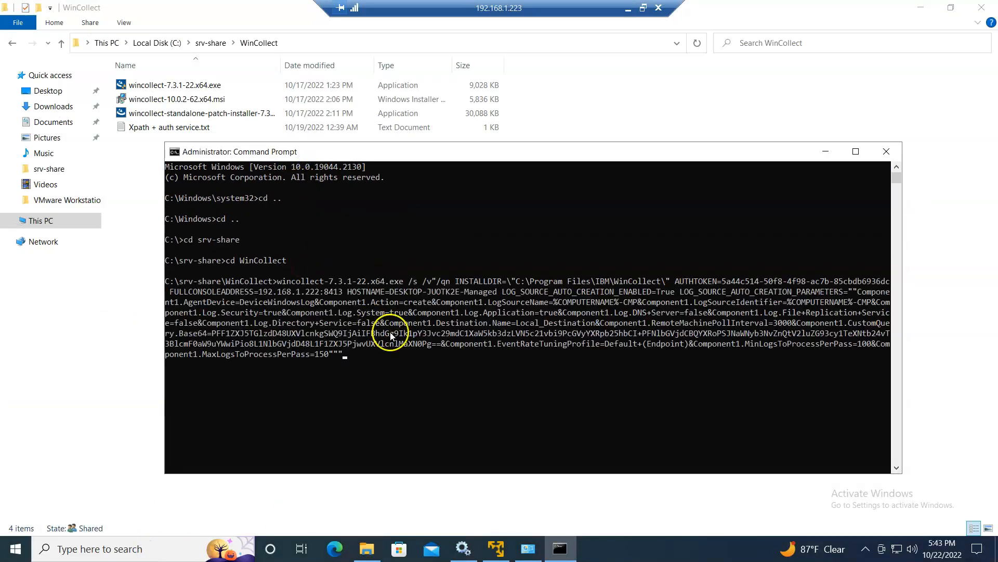
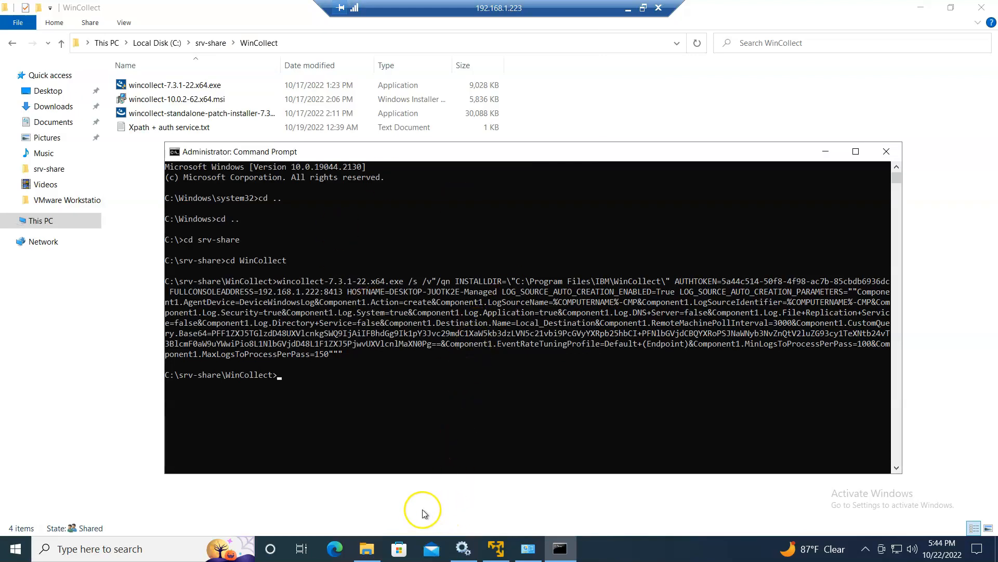
- Refresh Windows Services to confirm WinCollect is running, then return to QRadar Log Activity
click(464, 550)
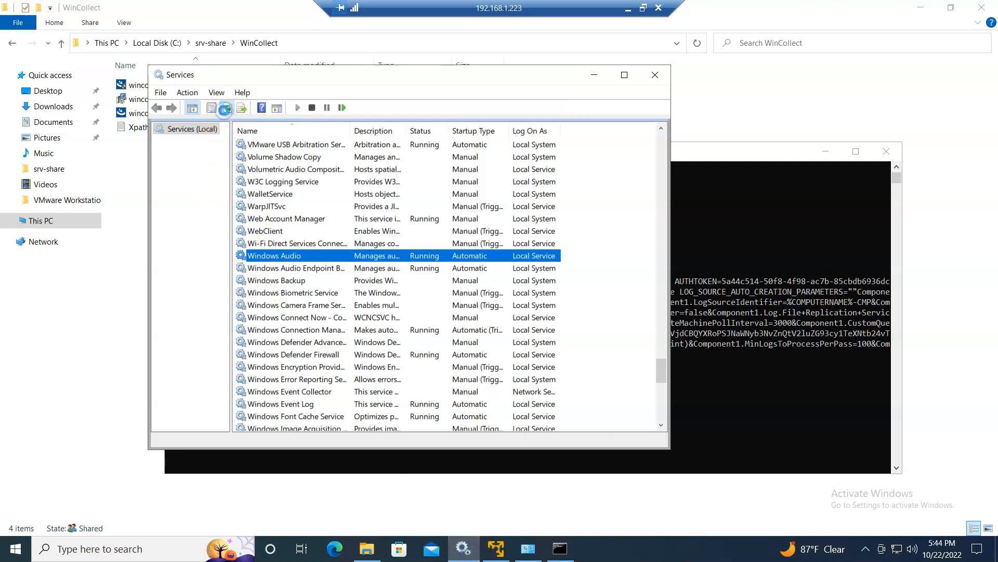
click(224, 109)
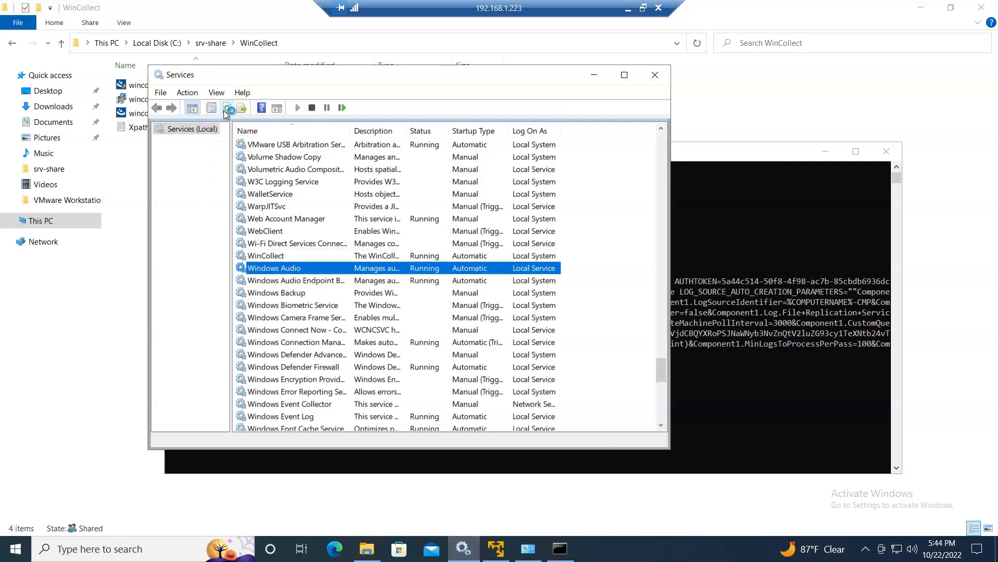
click(362, 255)
click(628, 8)
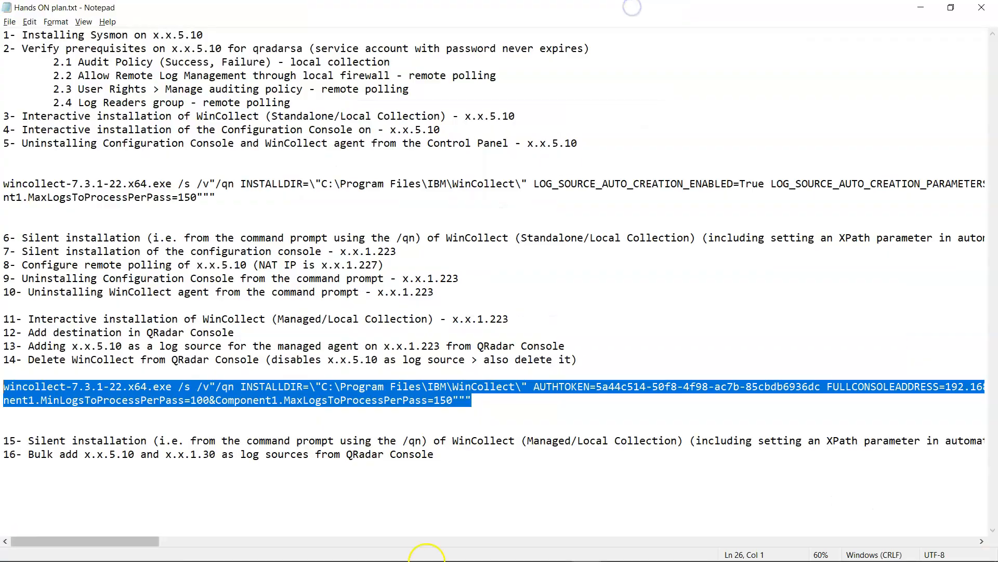
click(222, 550)
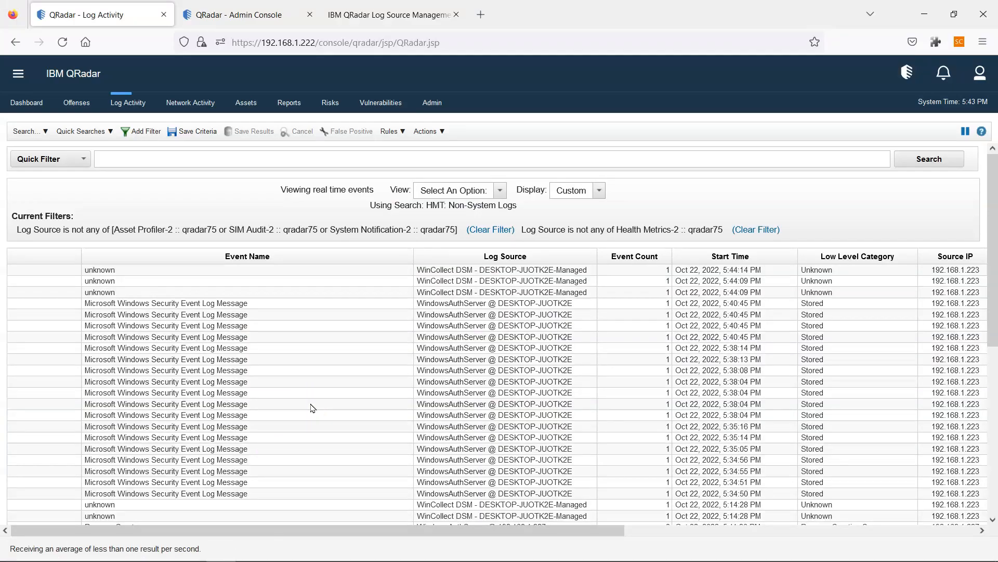
- Scroll across the incoming Log Activity event columns and back, then return to Log Source Management
drag(590, 529, 982, 426)
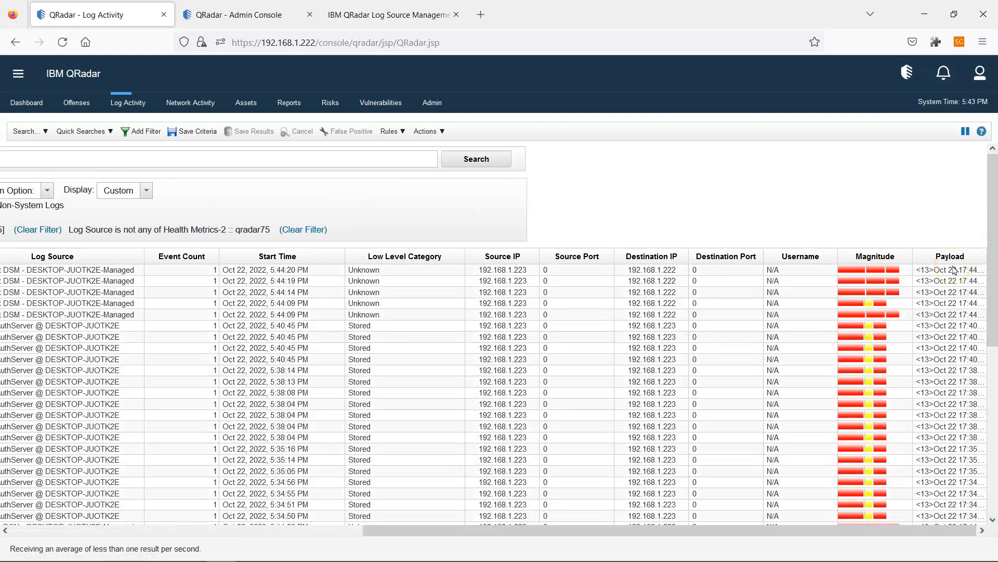
drag(782, 526, 218, 544)
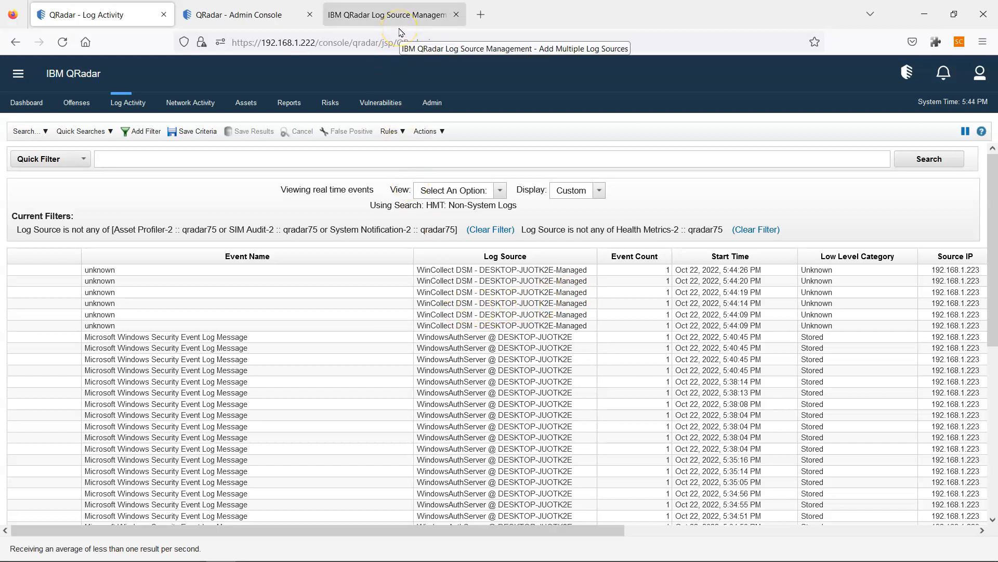
click(418, 17)
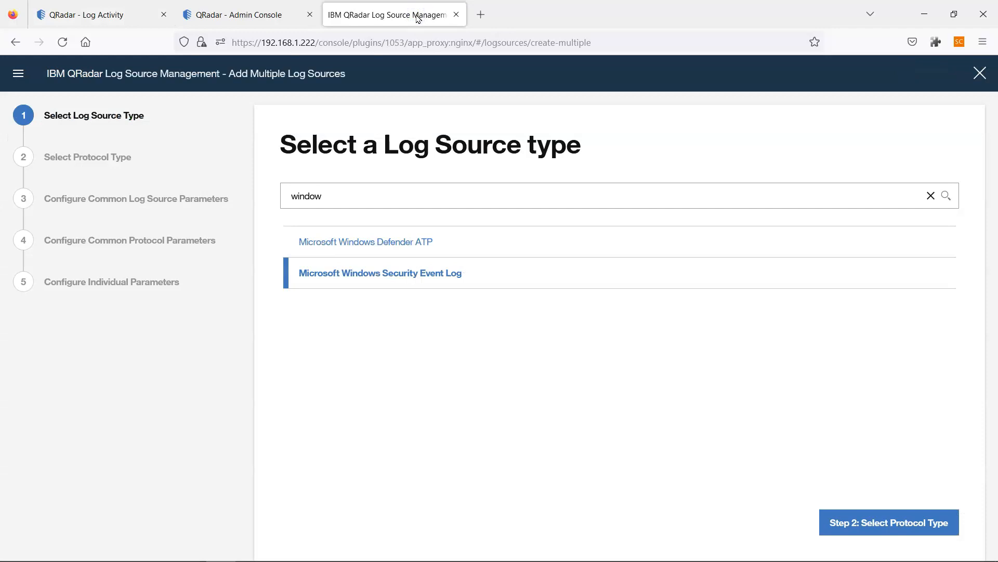
- Close Log Source Management and inspect the managed WinCollect agent, widening the Host Name column
click(456, 15)
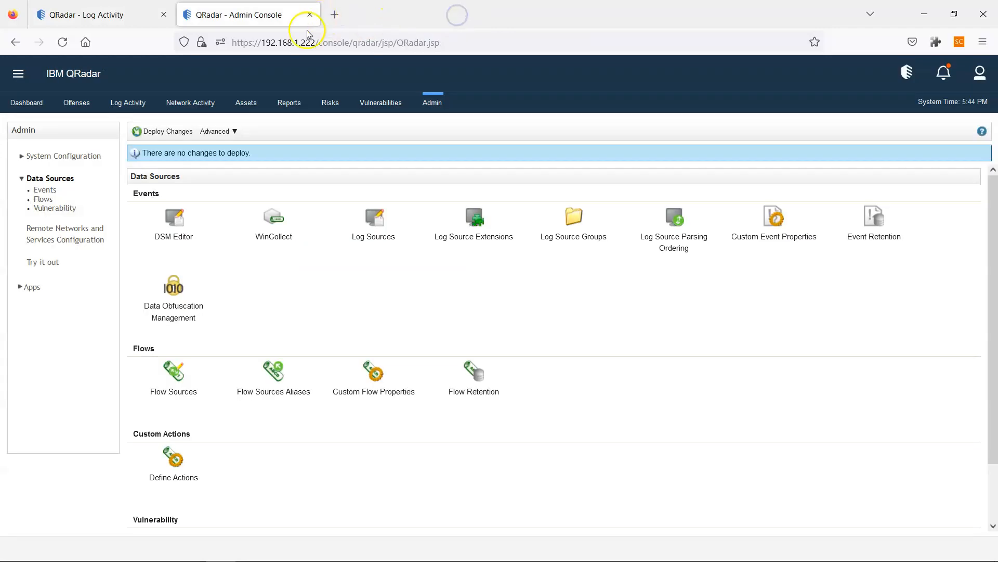
click(270, 227)
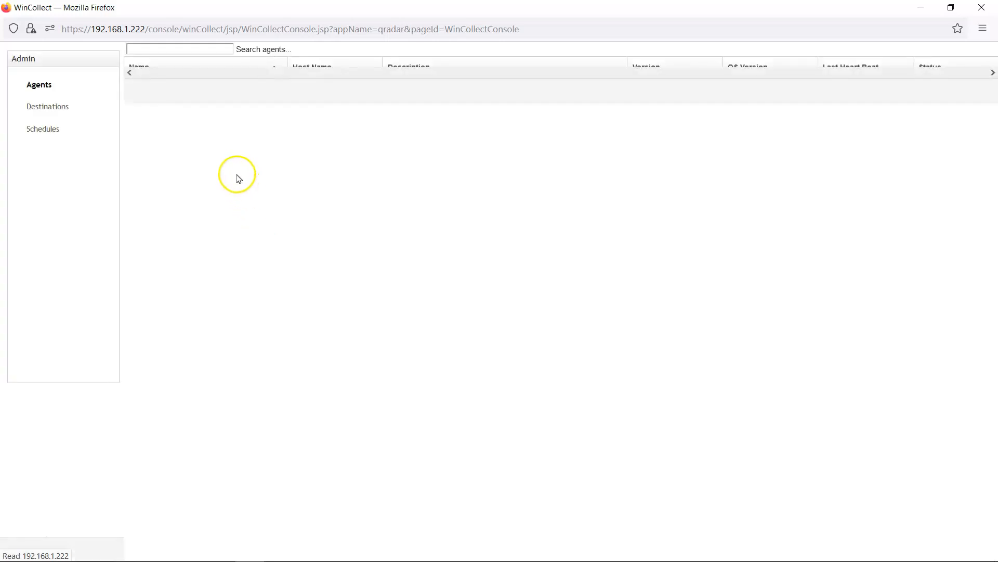
click(363, 101)
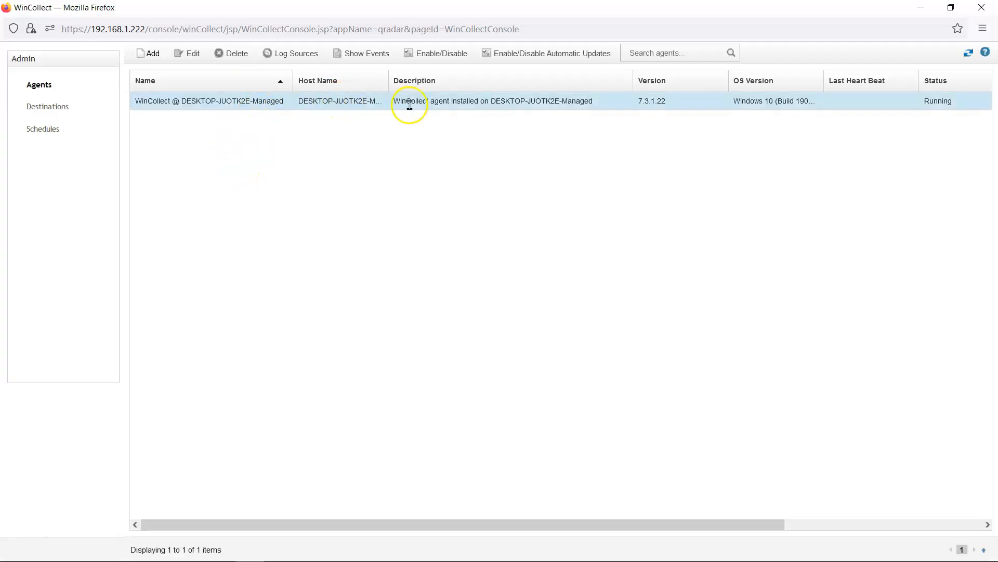
drag(388, 77, 441, 79)
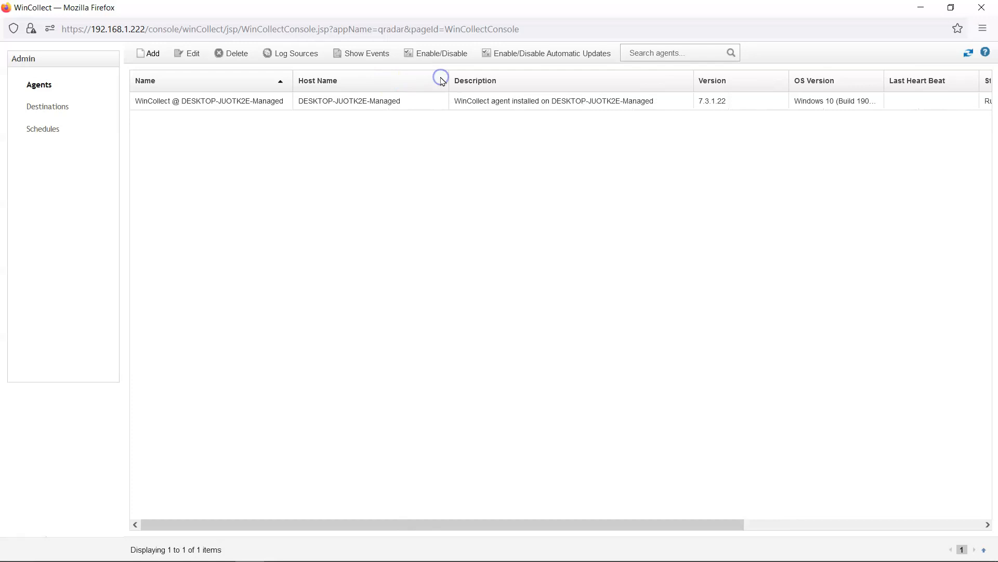
drag(684, 519, 380, 528)
click(931, 10)
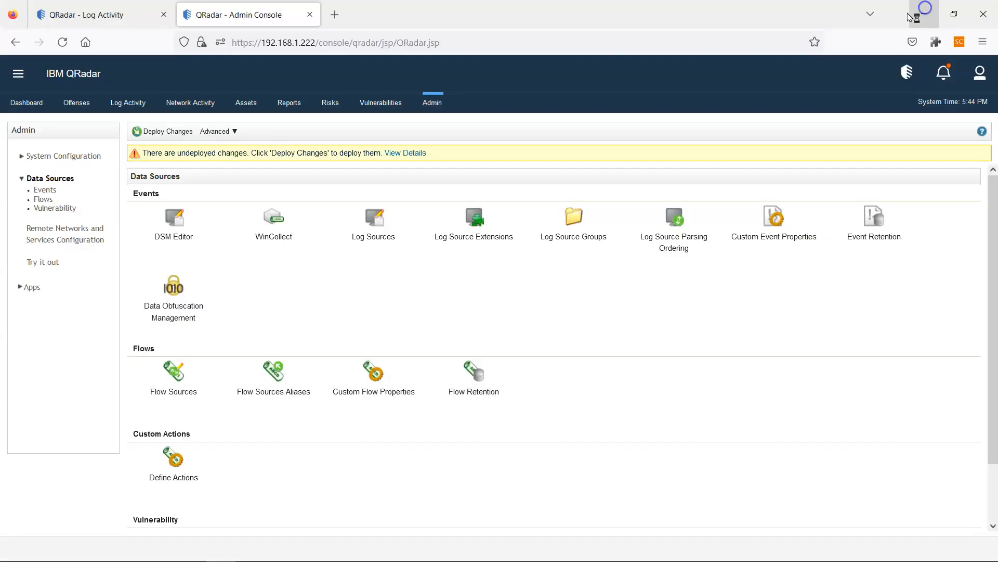
- Review the undeployed log source changes and deploy them
click(396, 154)
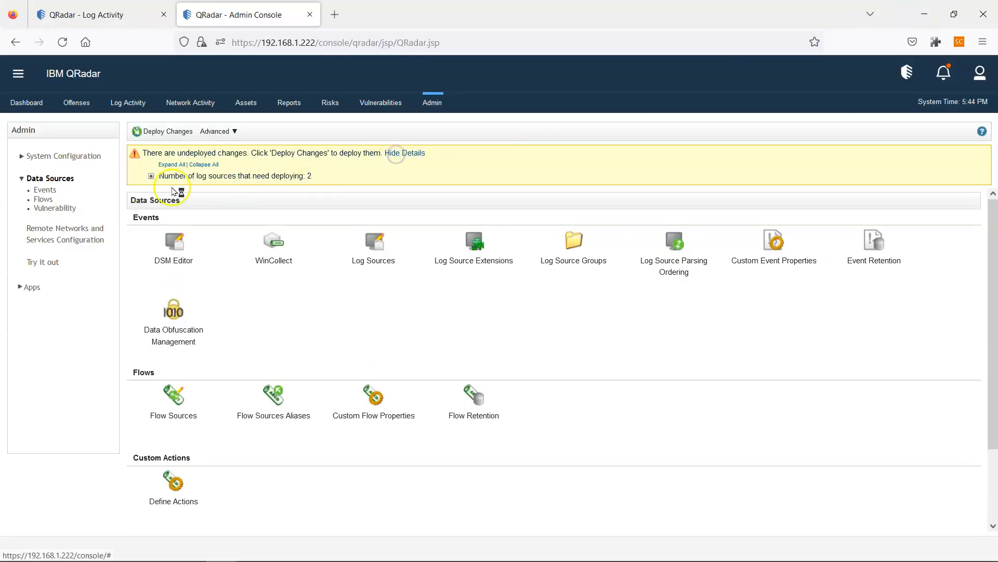
click(151, 176)
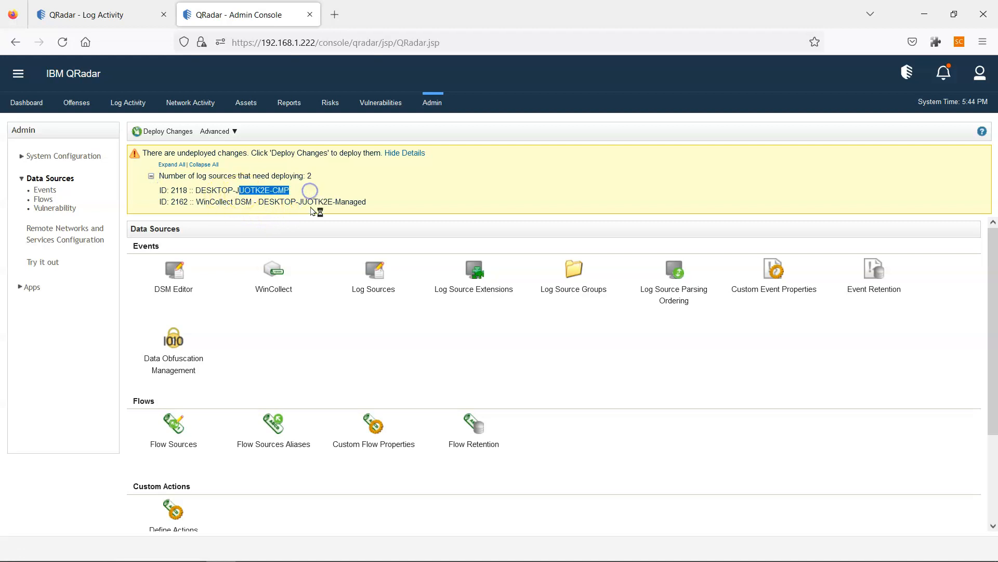
click(281, 198)
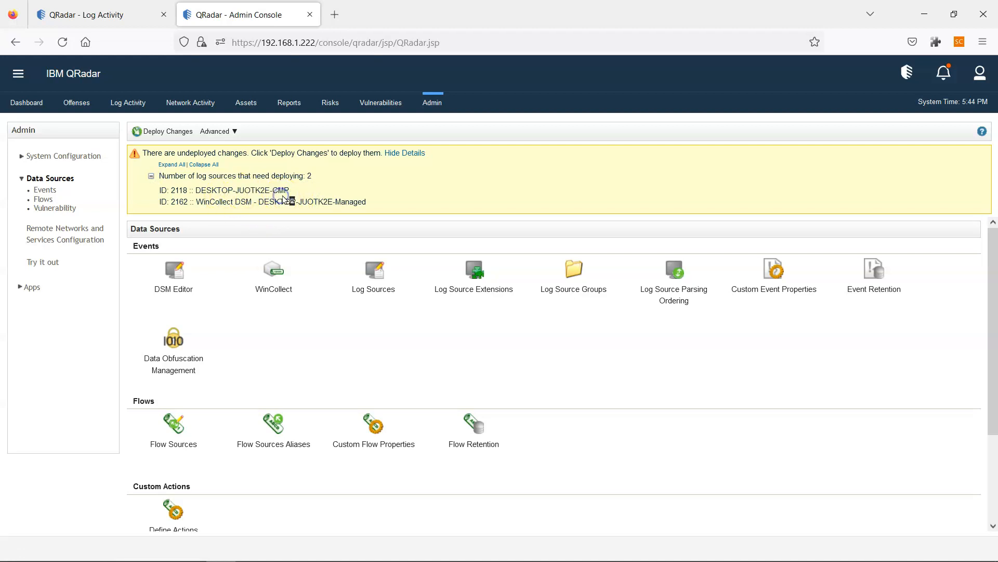
click(282, 207)
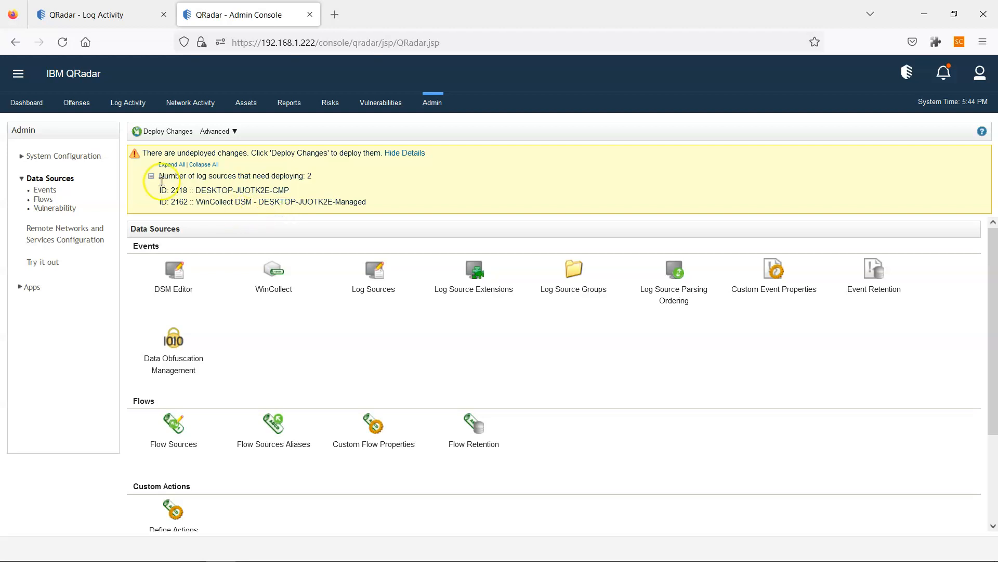
click(146, 131)
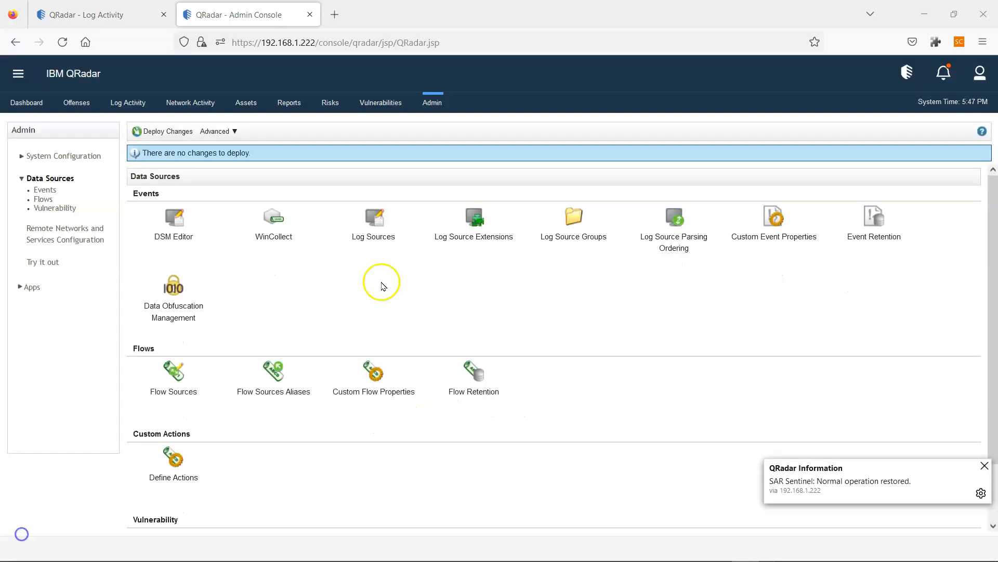
- Open the managed WinCollect agent's configuration and cancel it without changes
click(374, 229)
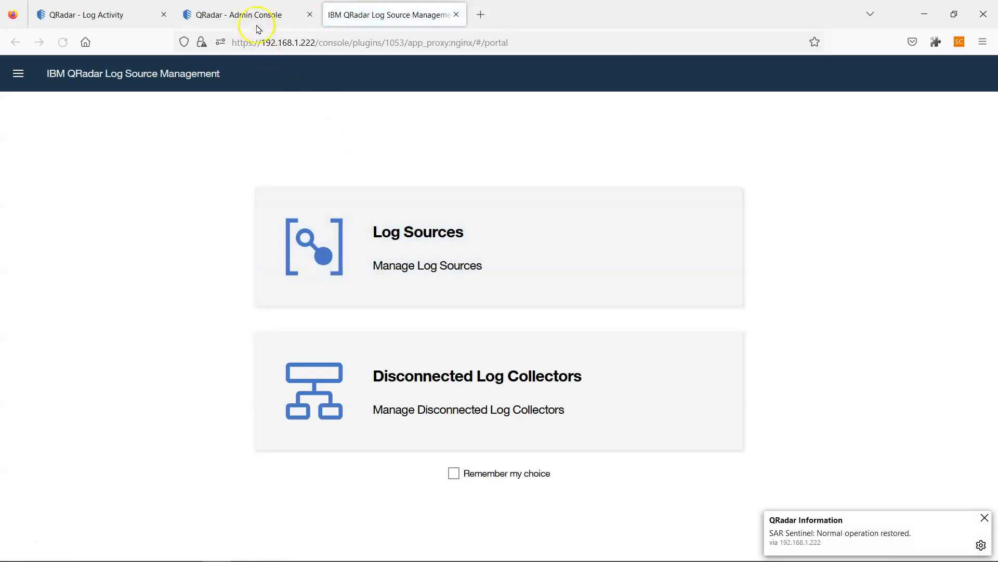
click(256, 17)
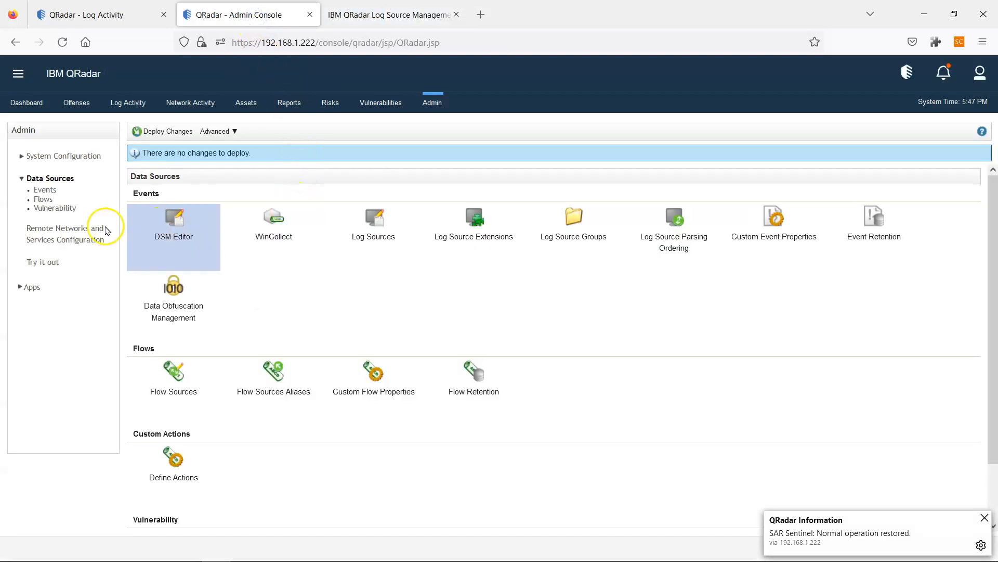
click(264, 224)
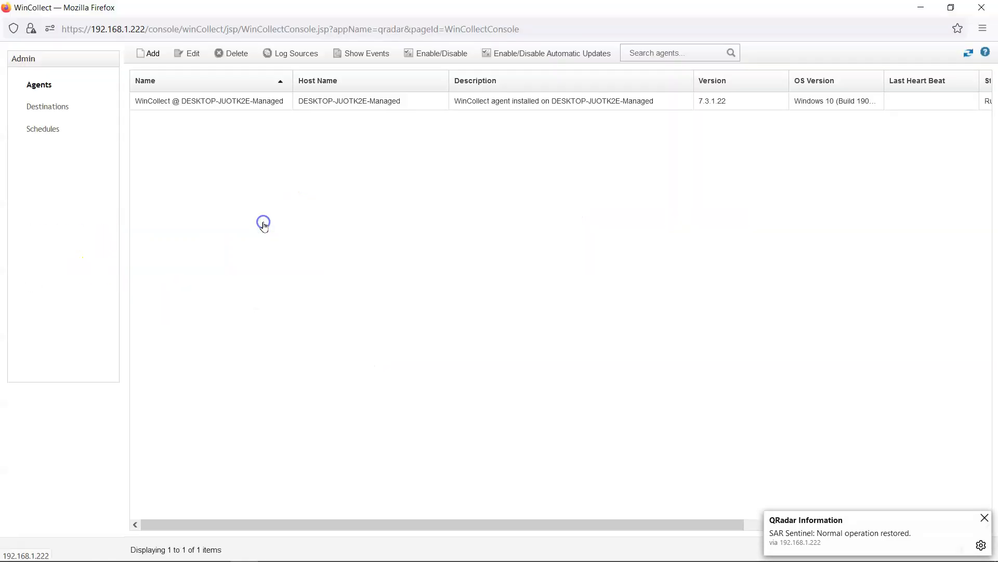
click(364, 103)
click(190, 53)
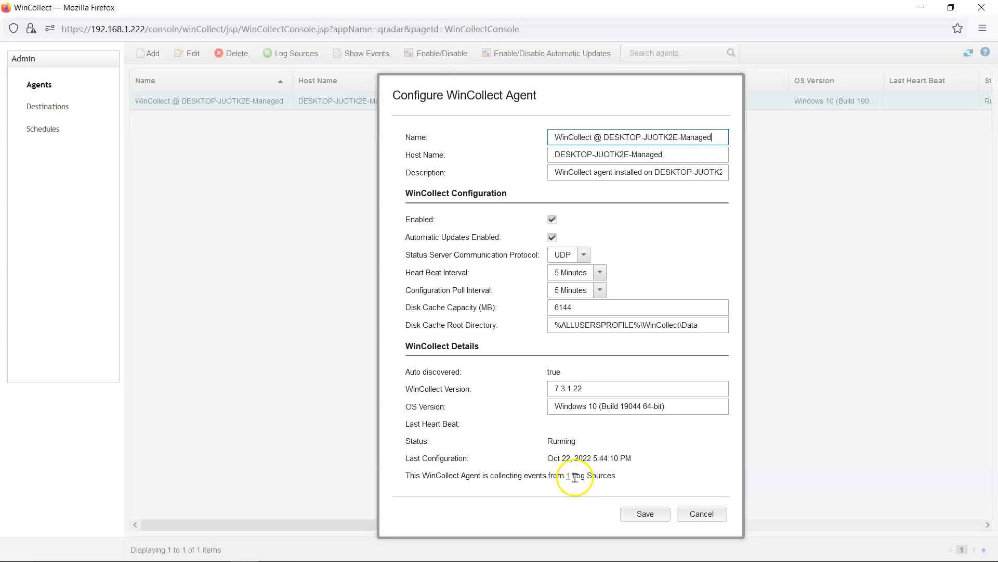
click(720, 514)
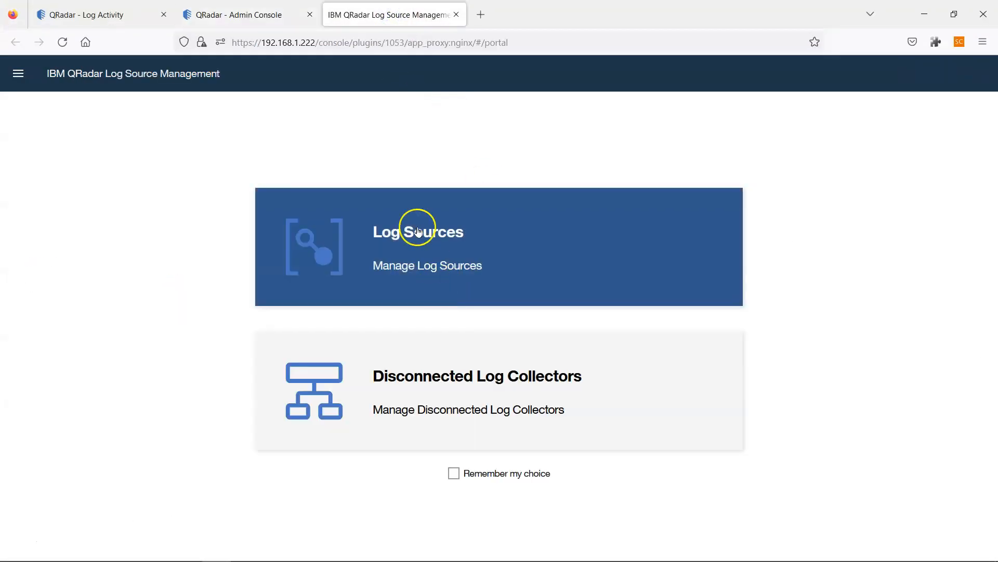
- Start a new Multiple Log Sources entry of type Microsoft Windows Security Event Log
click(414, 223)
click(934, 121)
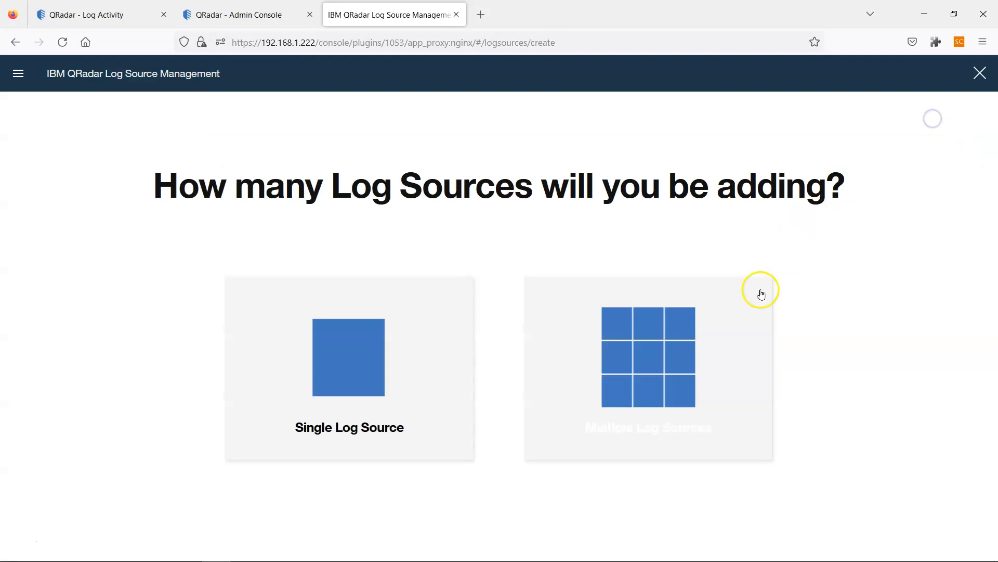
click(666, 324)
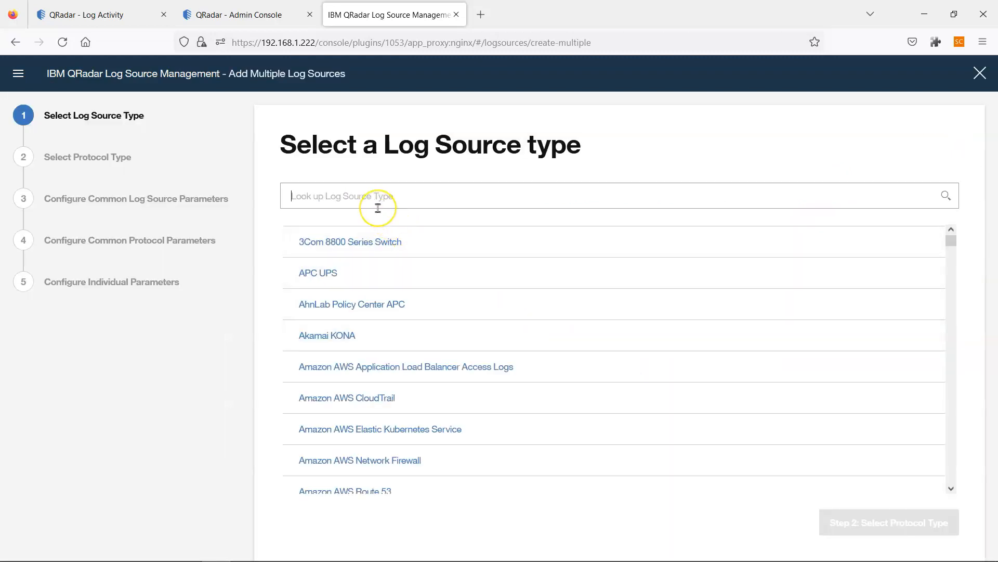
text(window)
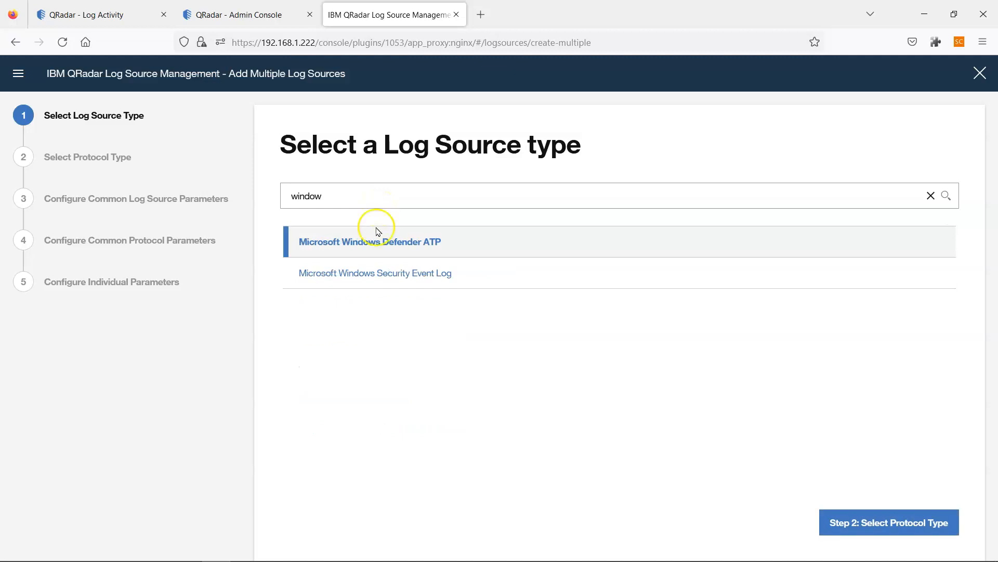
click(363, 271)
click(915, 522)
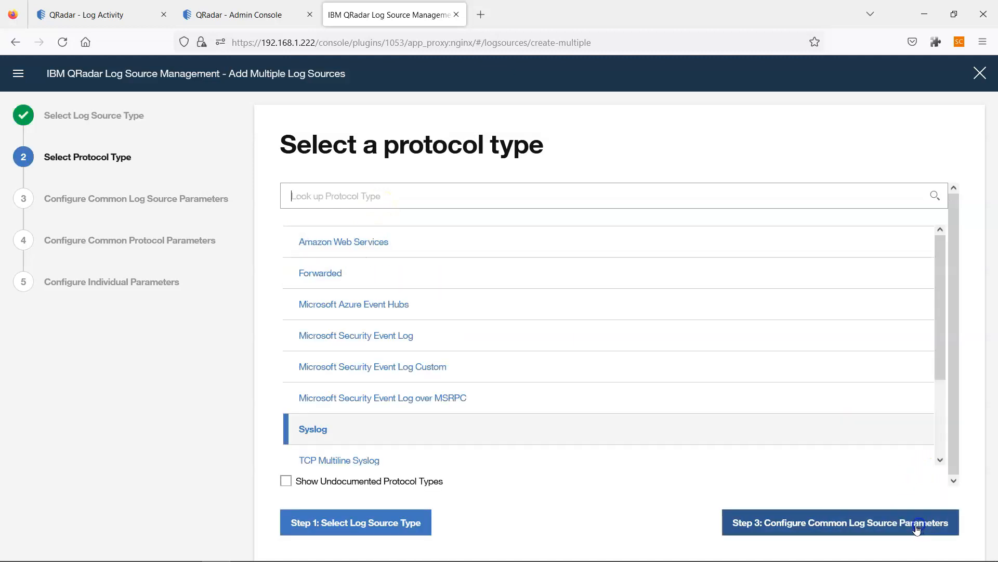
- Choose WinCollect as the protocol type and continue to Step 3
text(w)
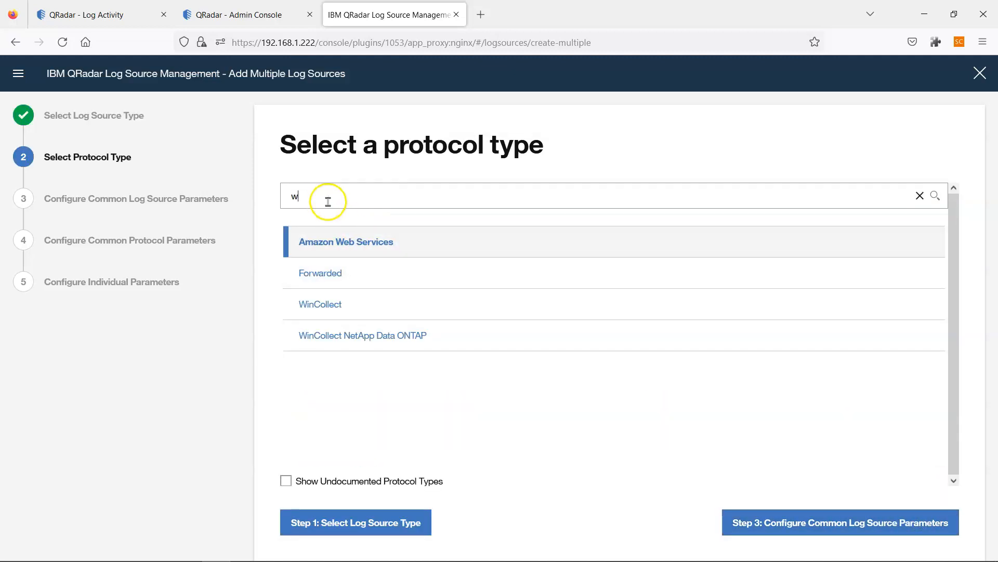
click(341, 303)
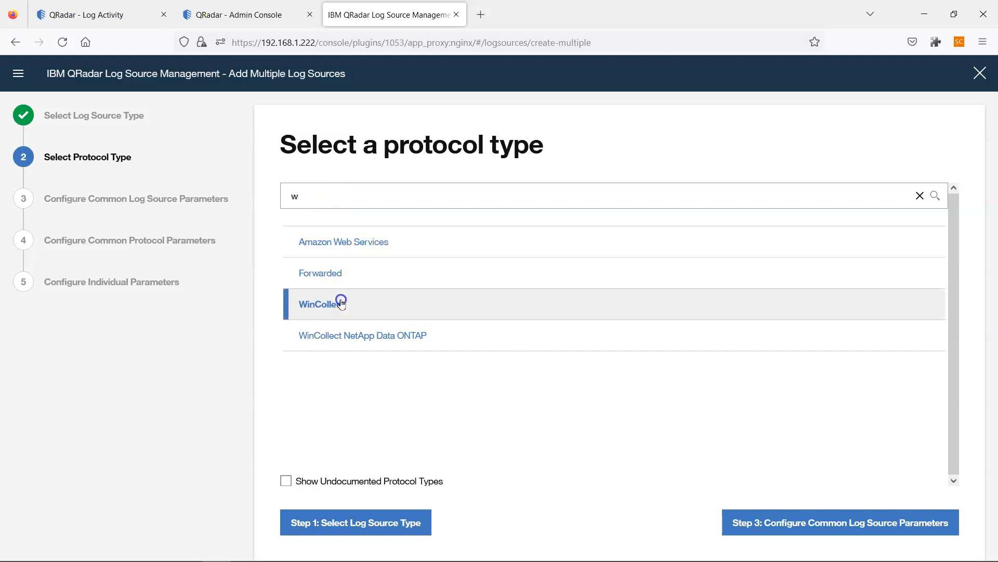
click(877, 529)
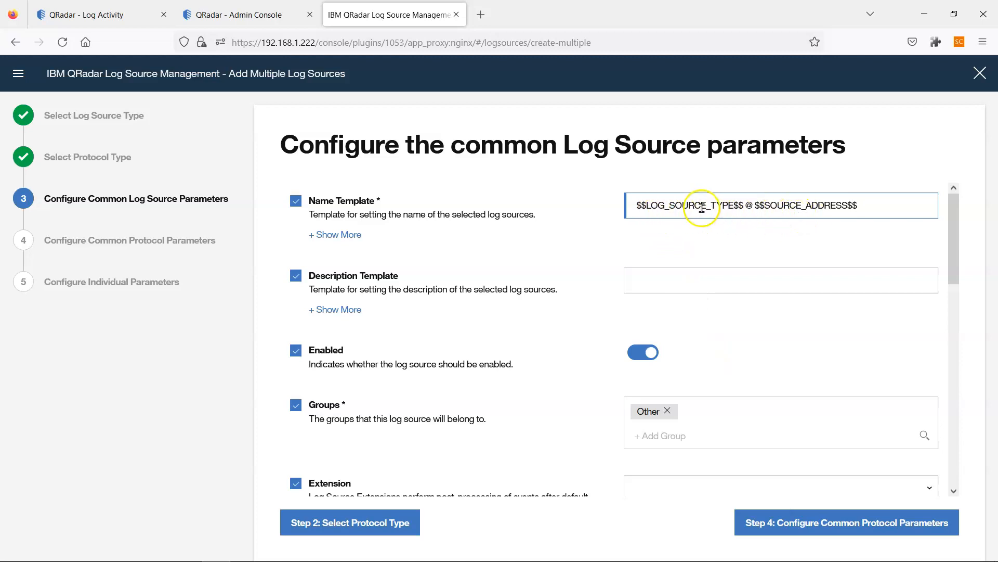
- Set Target Internal Destination to Local_Destination and continue to Step 4
scroll(762, 260, down, 1)
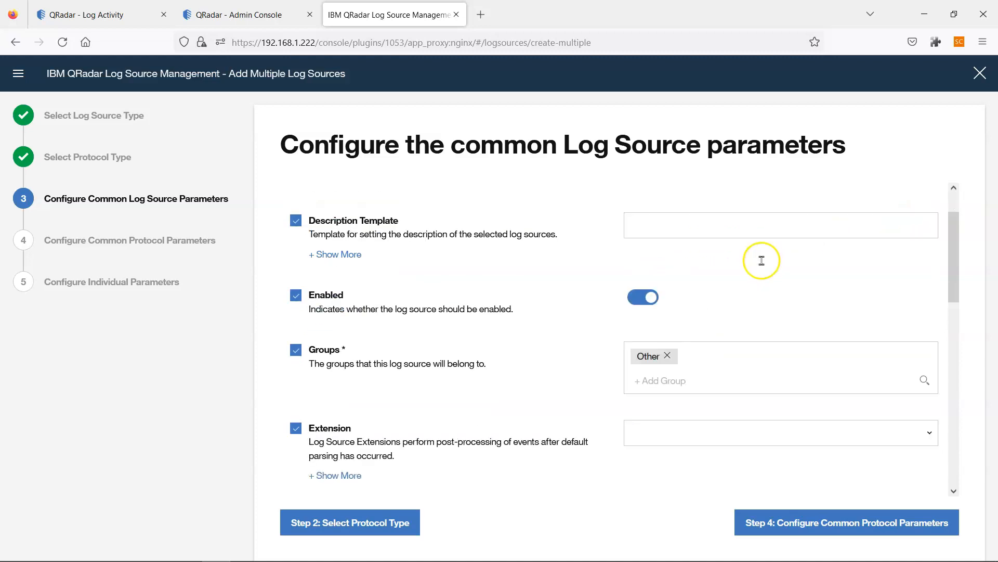
scroll(745, 269, down, 1)
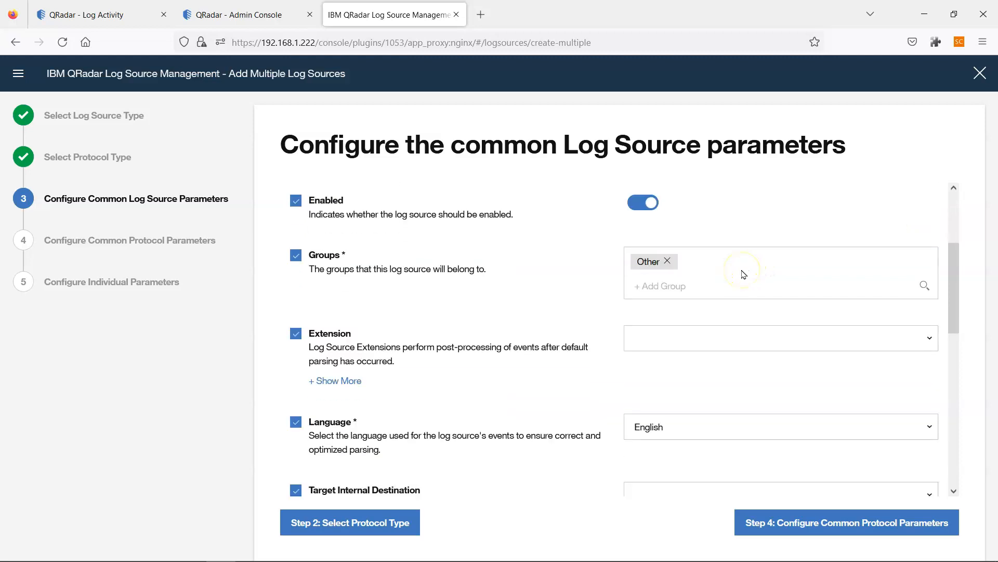
scroll(744, 274, down, 4)
scroll(744, 274, up, 1)
click(847, 275)
click(700, 322)
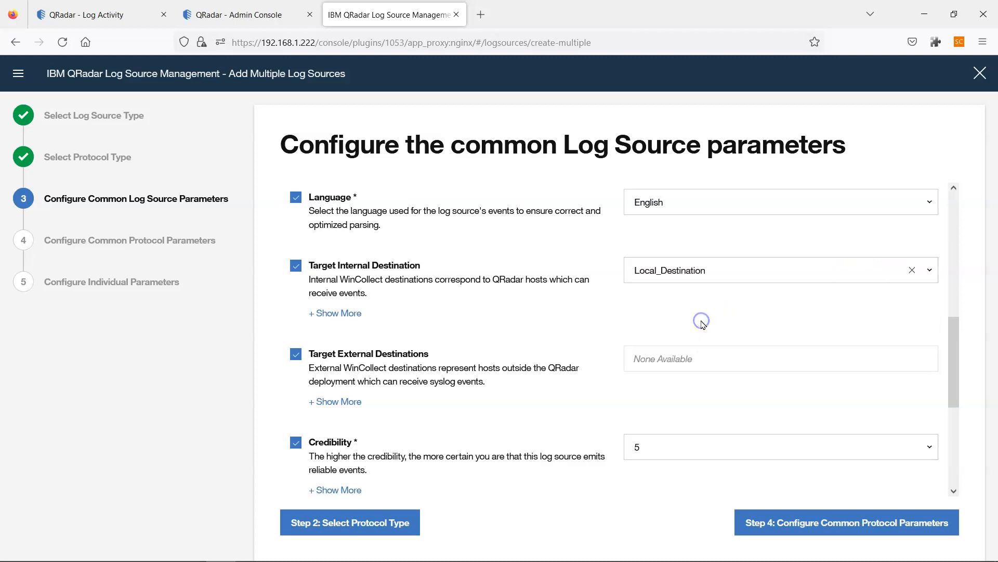
scroll(702, 322, down, 4)
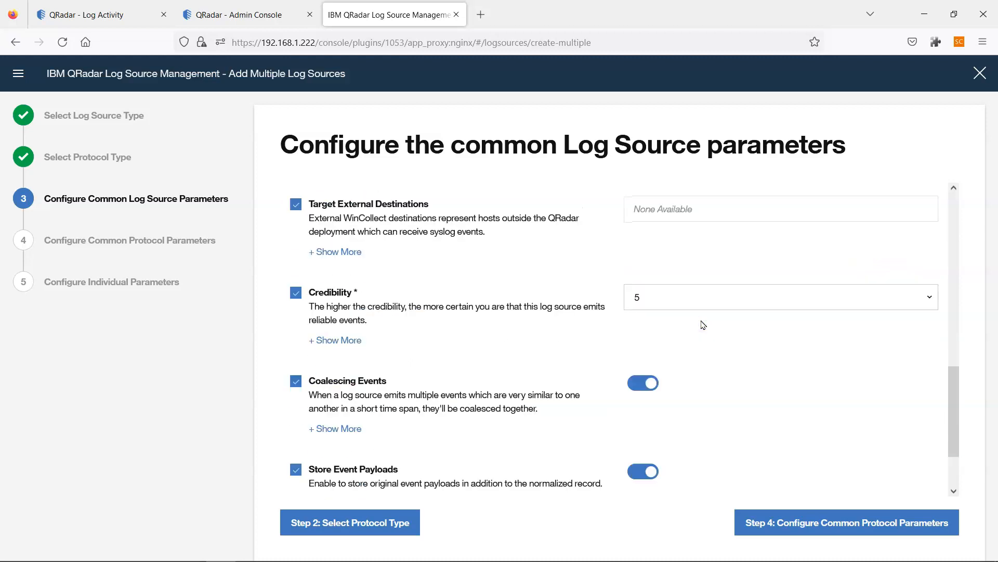
click(877, 527)
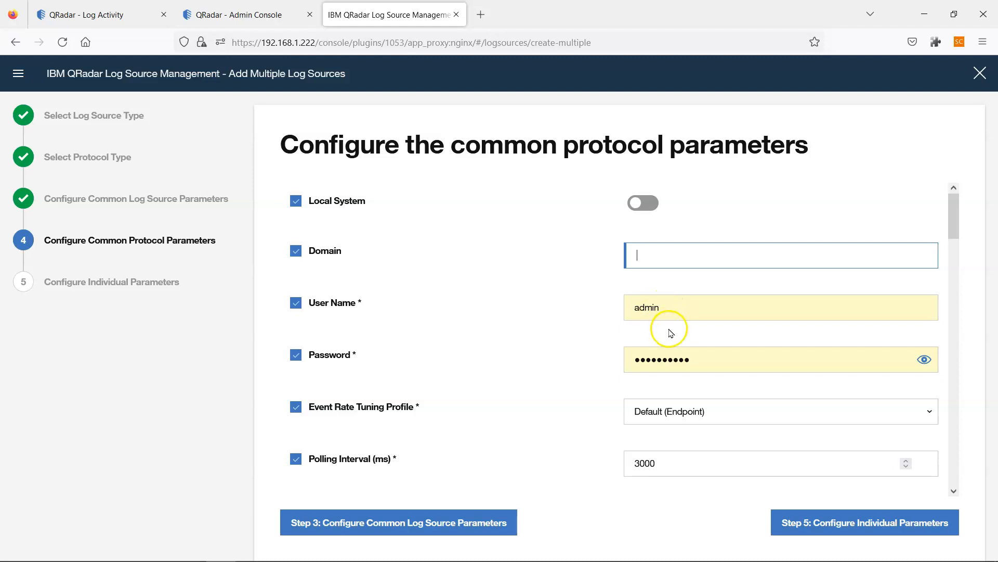
- Replace the user name and password with the polling account's credentials
click(651, 310)
double_click(650, 311)
text(qradarsa)
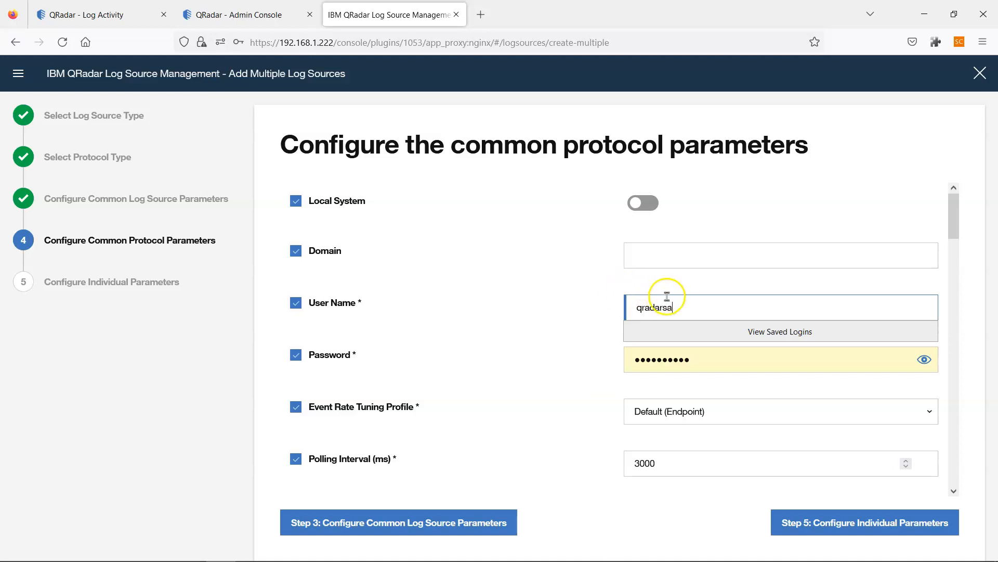
drag(708, 363, 535, 359)
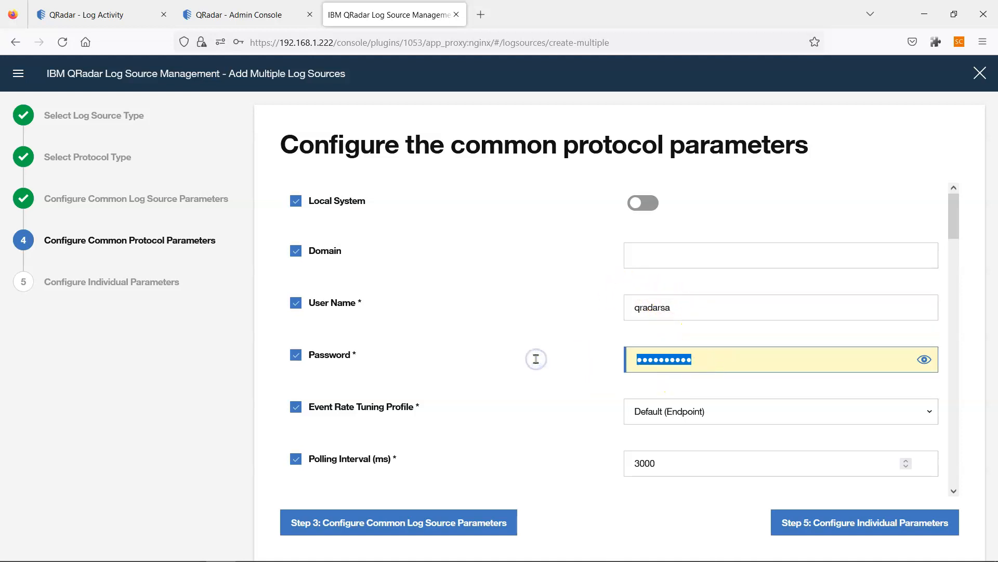
text(•••)
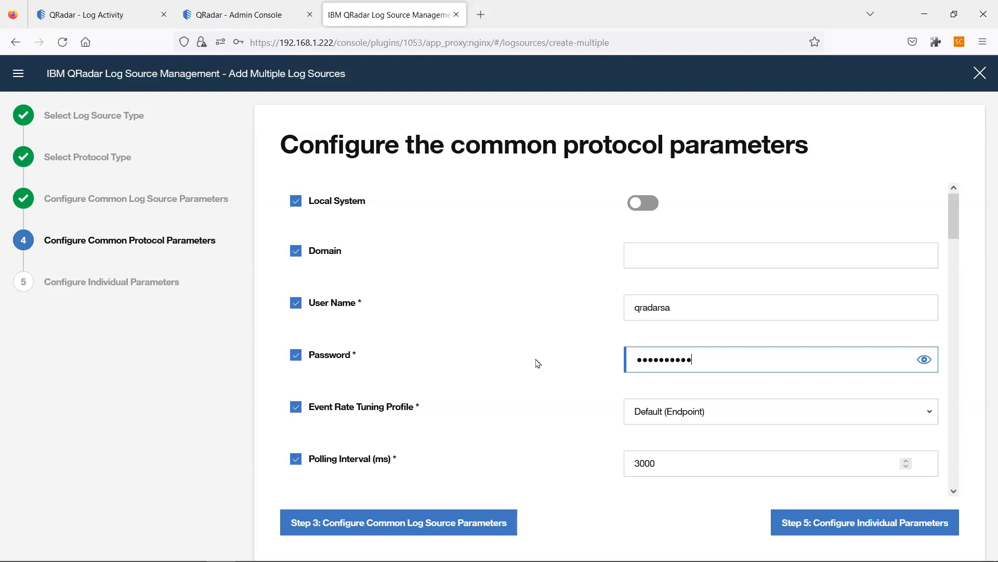
- Paste the Sysmon XPath query and set Security Log Filter Type to NSA Events Filter
scroll(538, 363, down, 7)
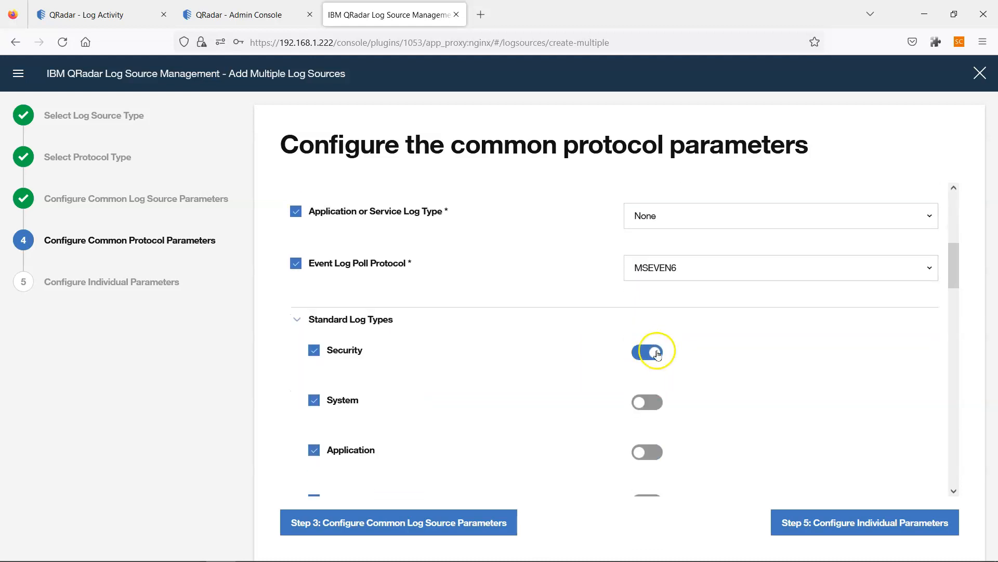
scroll(690, 359, down, 7)
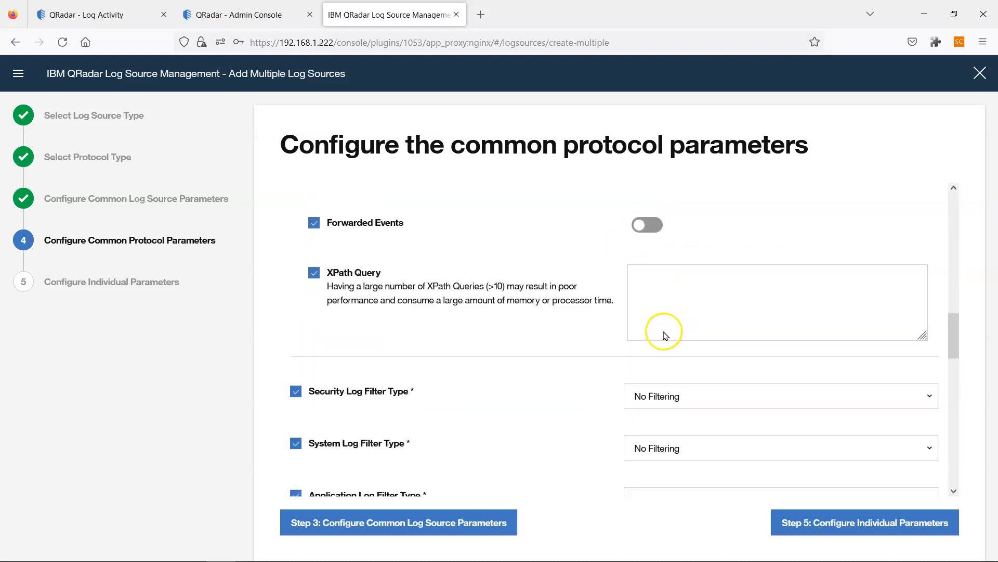
click(670, 271)
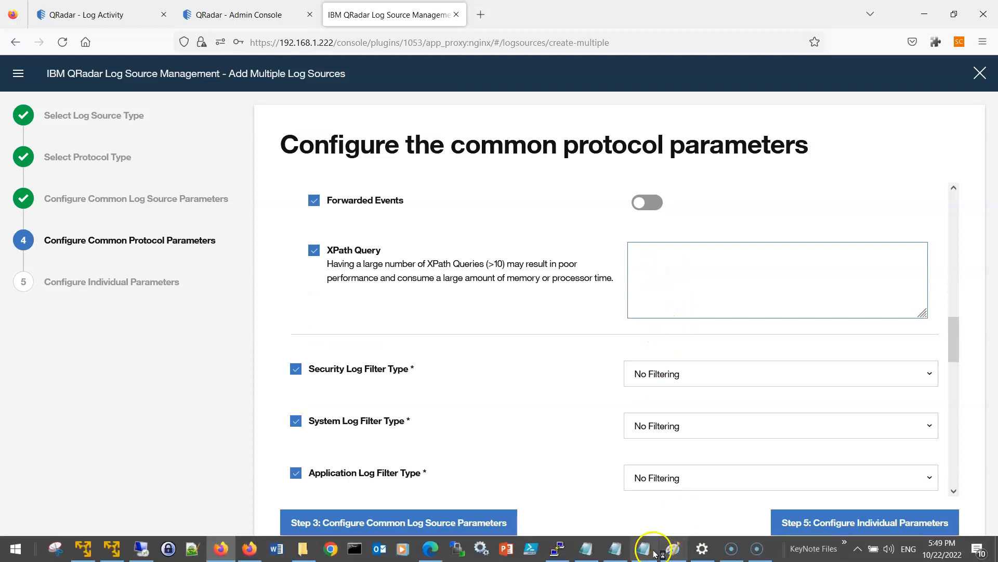
mouse_move(612, 554)
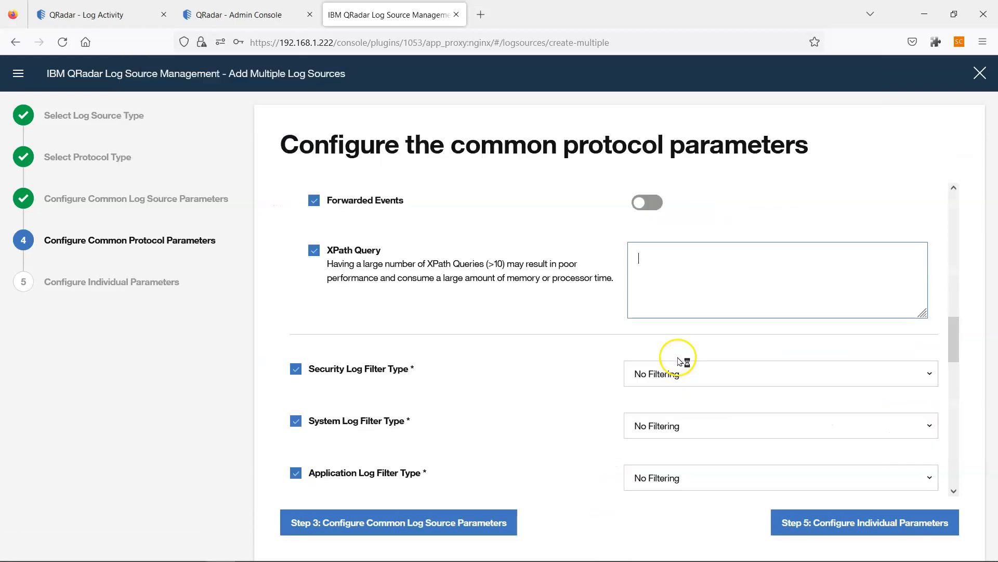
text(<QueryList><Query Id="0" Path="Microsoft-Windows-Sysmon/Operational"><Select Path="Microsoft-Windows-Sysmon/Operational">*</Select></Query></QueryList>)
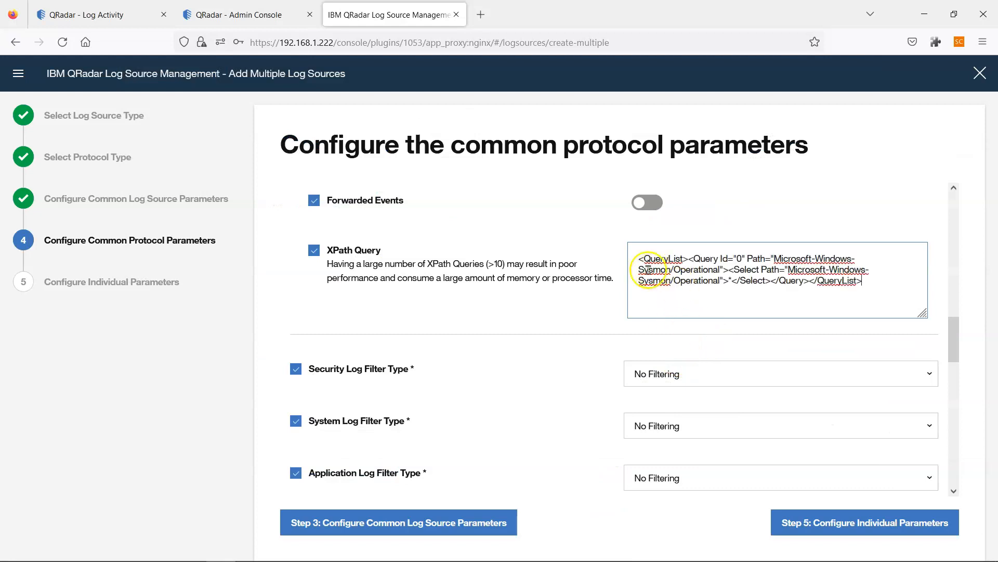
scroll(681, 374, down, 3)
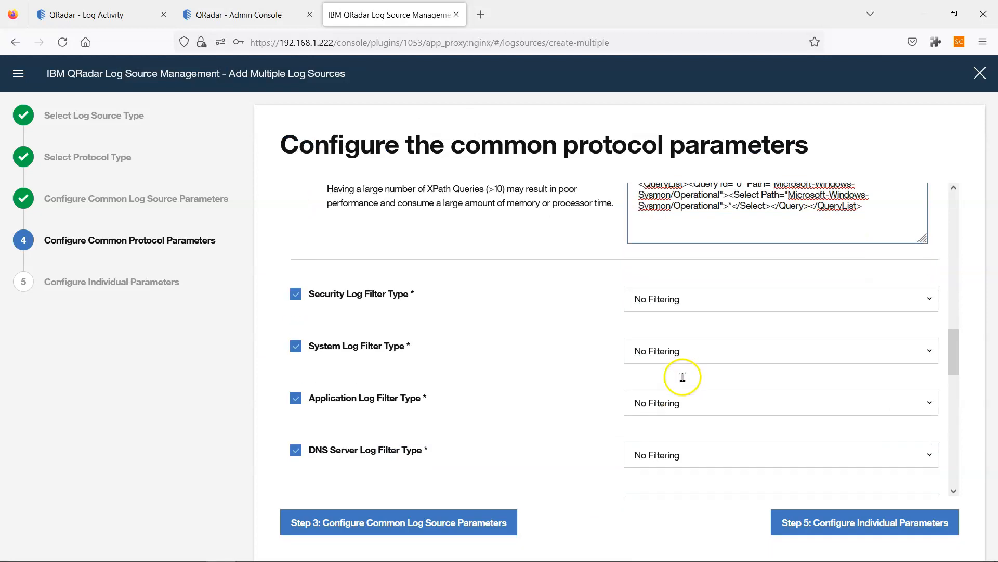
click(927, 299)
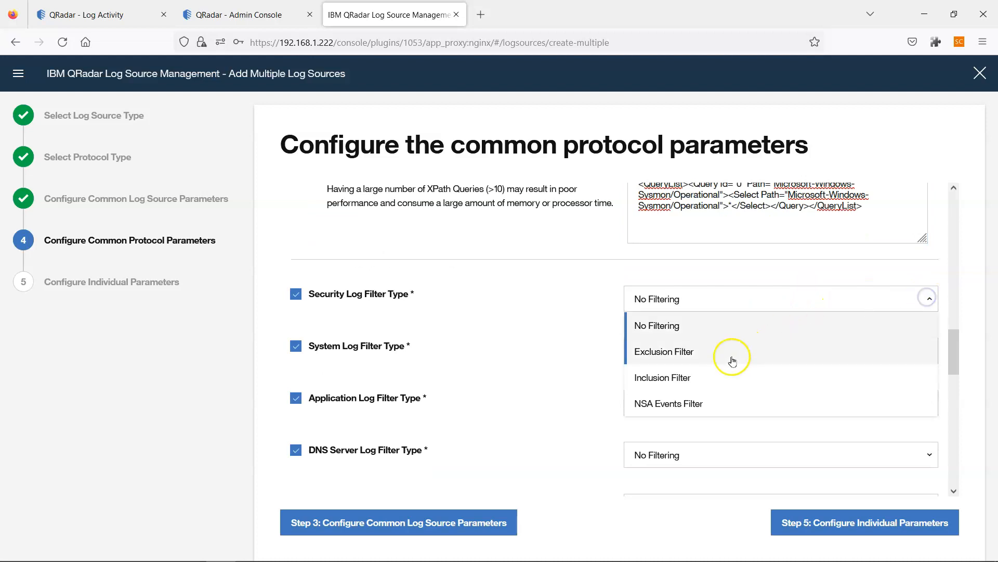
click(709, 401)
- Assign the DESKTOP-JUOTK2E WinCollect agent and continue to Step 5: Configure Individual Parameters
scroll(710, 398, down, 7)
scroll(714, 400, down, 10)
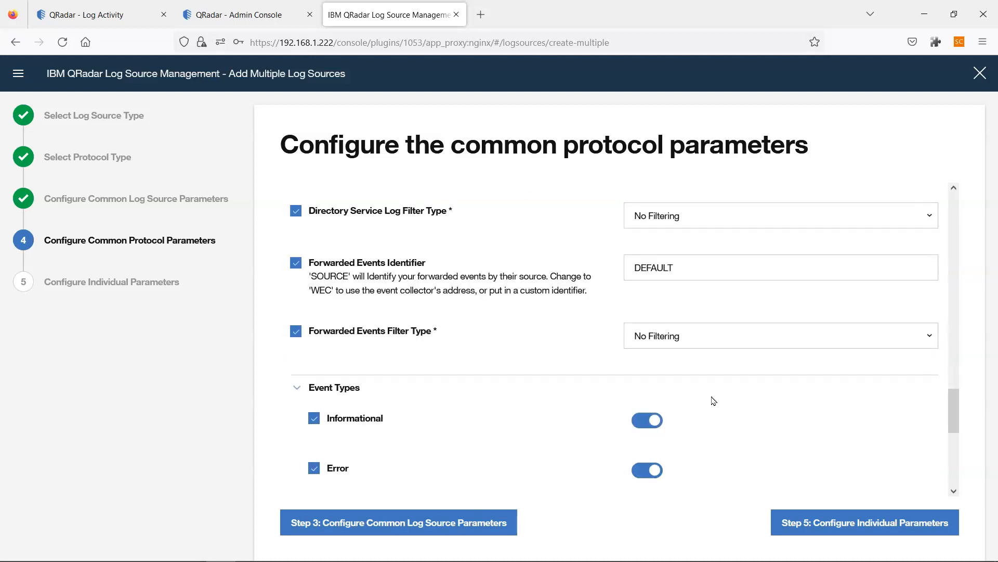
scroll(712, 401, down, 9)
click(787, 407)
click(758, 435)
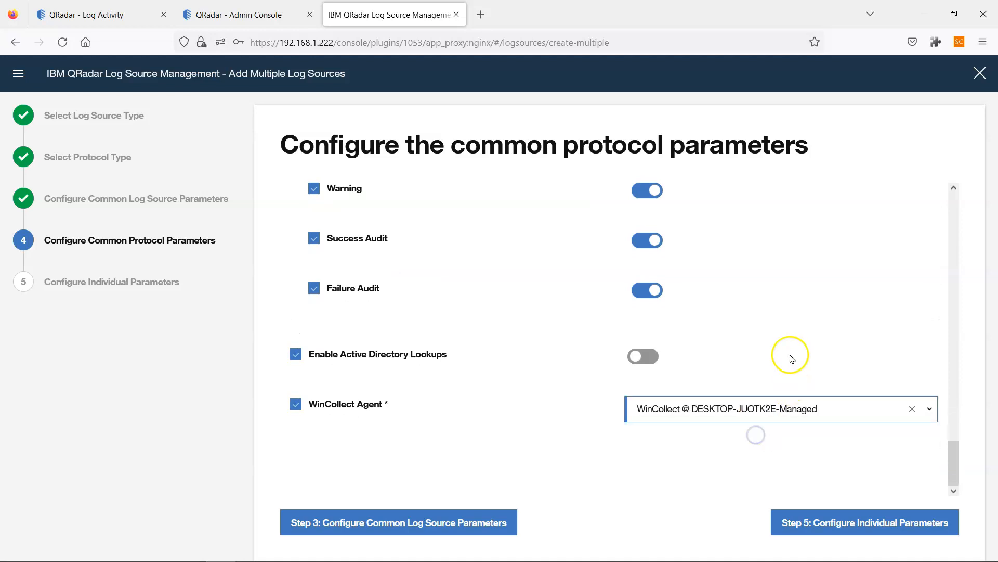
scroll(789, 353, up, 12)
scroll(792, 358, up, 5)
scroll(789, 357, down, 18)
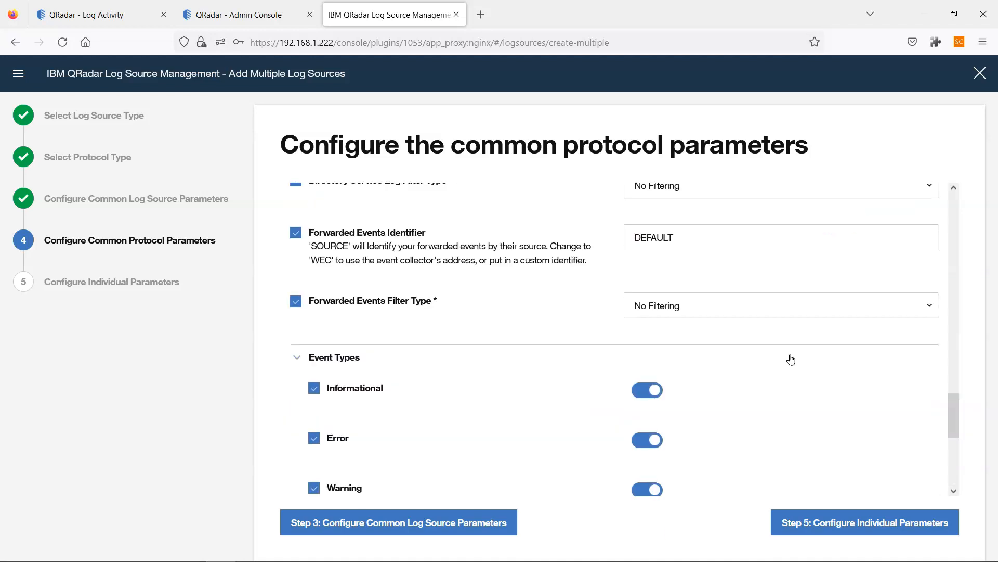
click(872, 524)
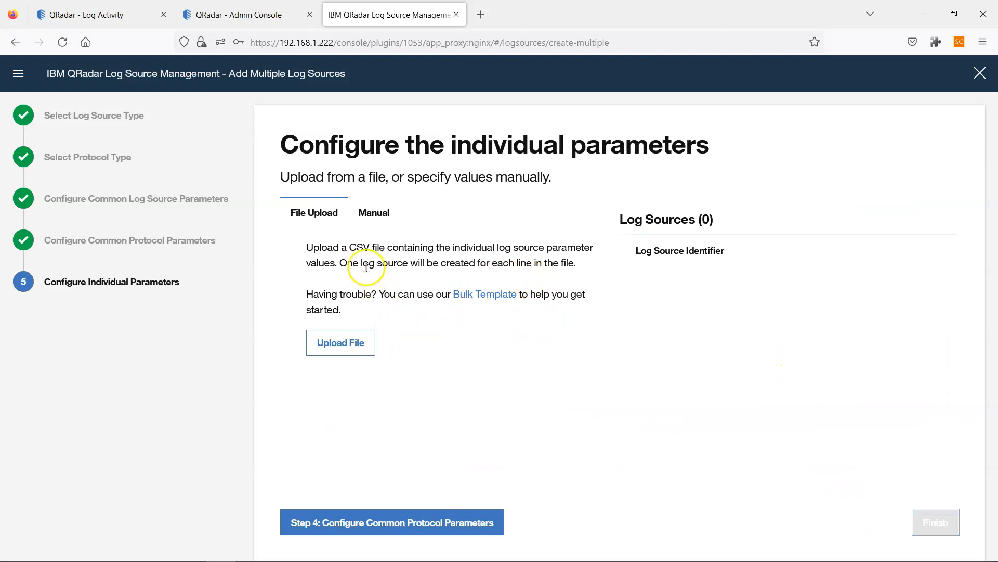
drag(339, 247, 471, 238)
mouse_move(678, 548)
click(645, 547)
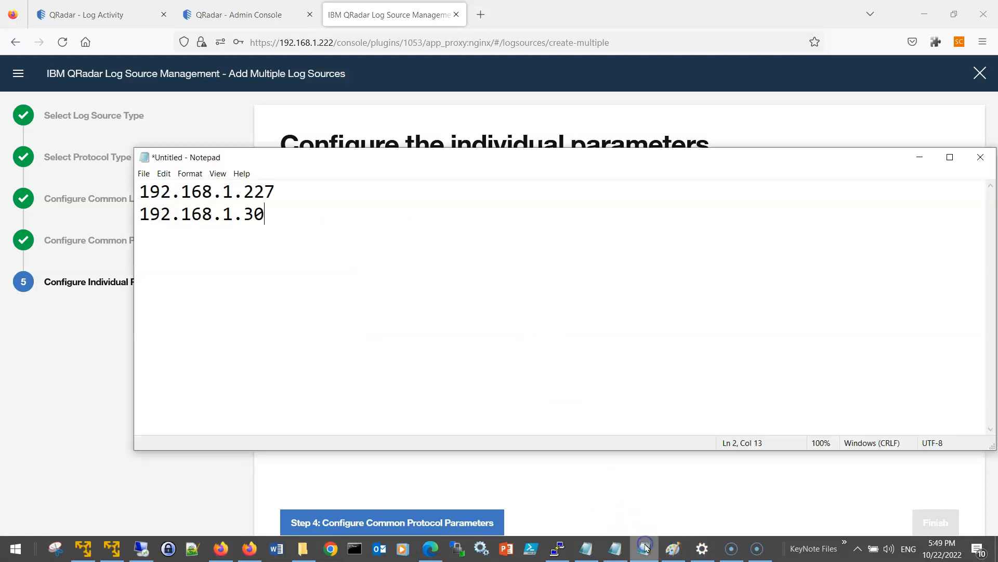
drag(278, 236, 130, 186)
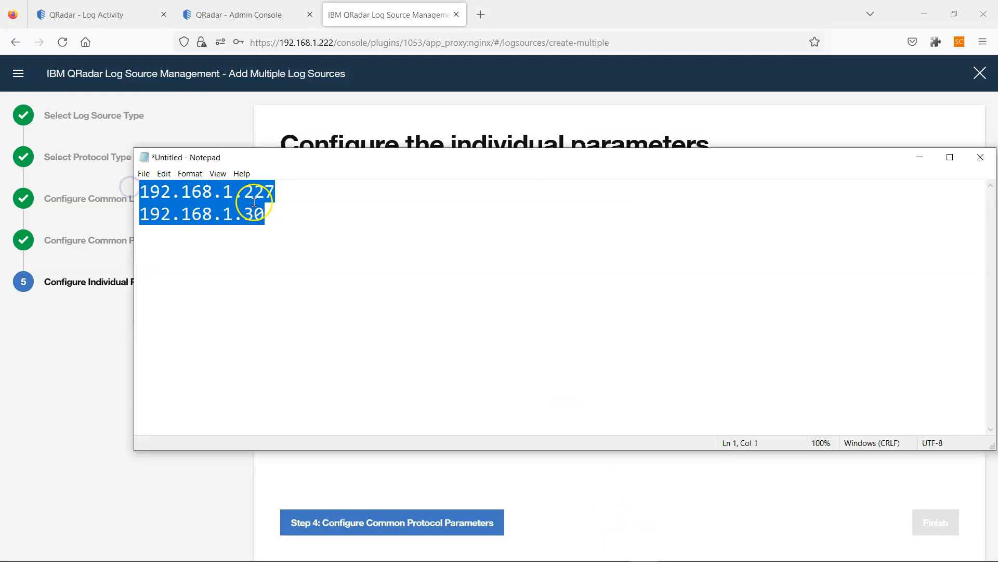
drag(274, 192, 149, 188)
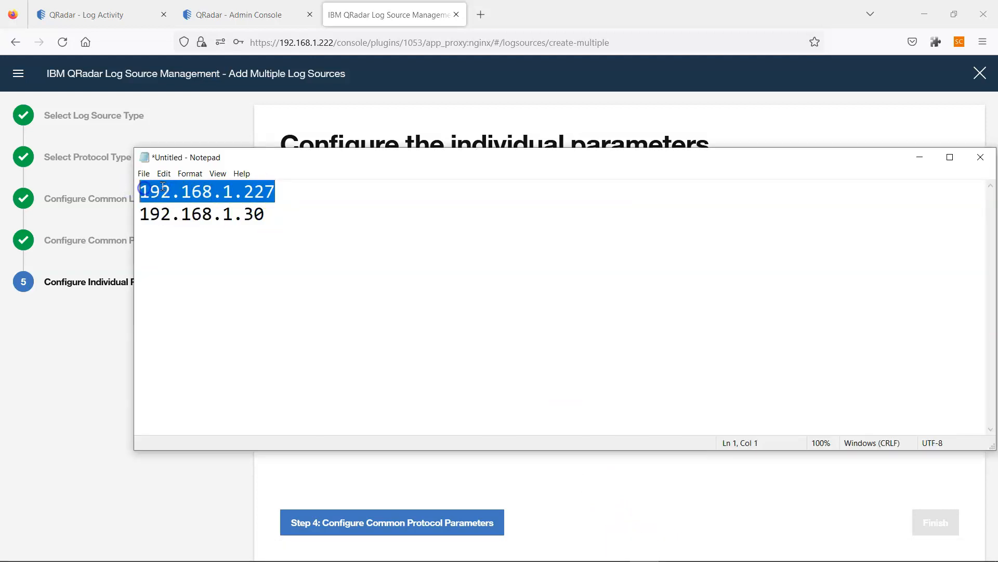
click(265, 192)
mouse_move(691, 557)
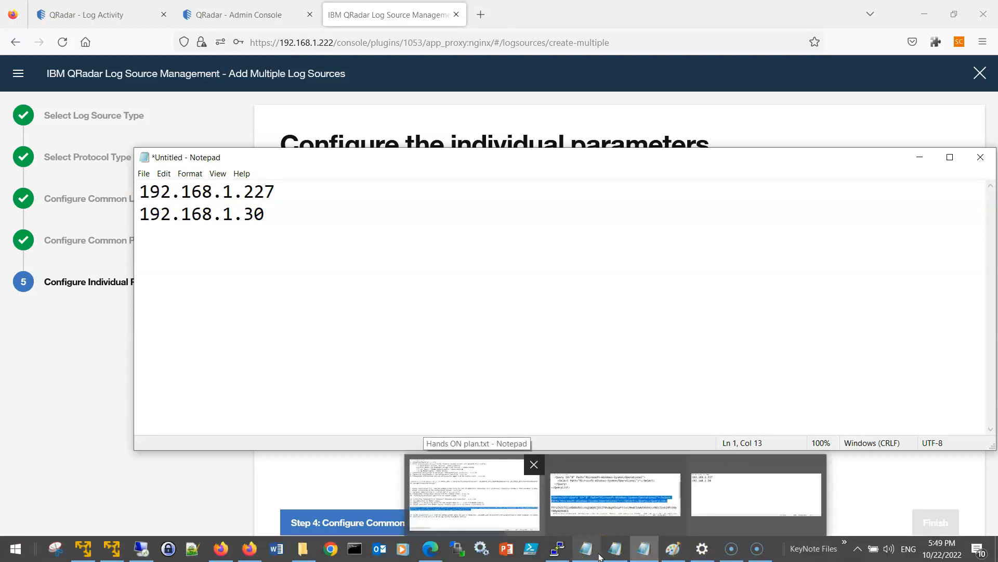
click(674, 548)
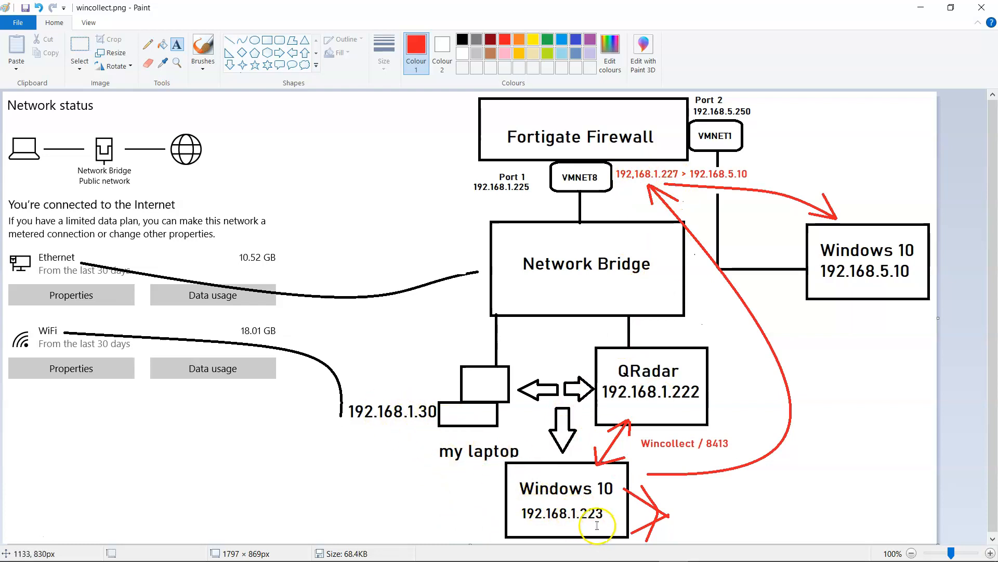
key(alt+Tab)
key(alt+Tab)
key(alt+Tab)
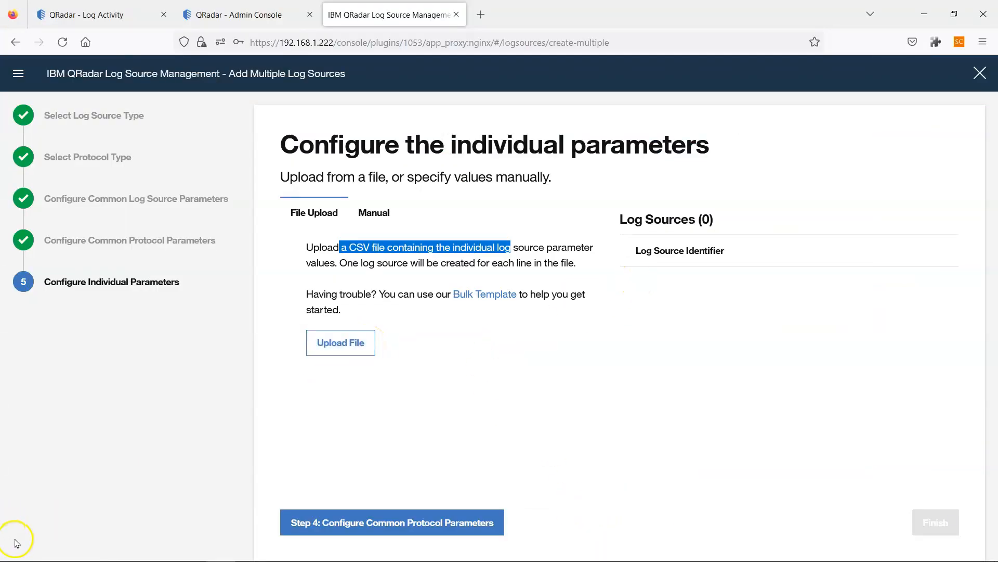
- Upload bulk-remote-polling.csv as the log source list
click(333, 342)
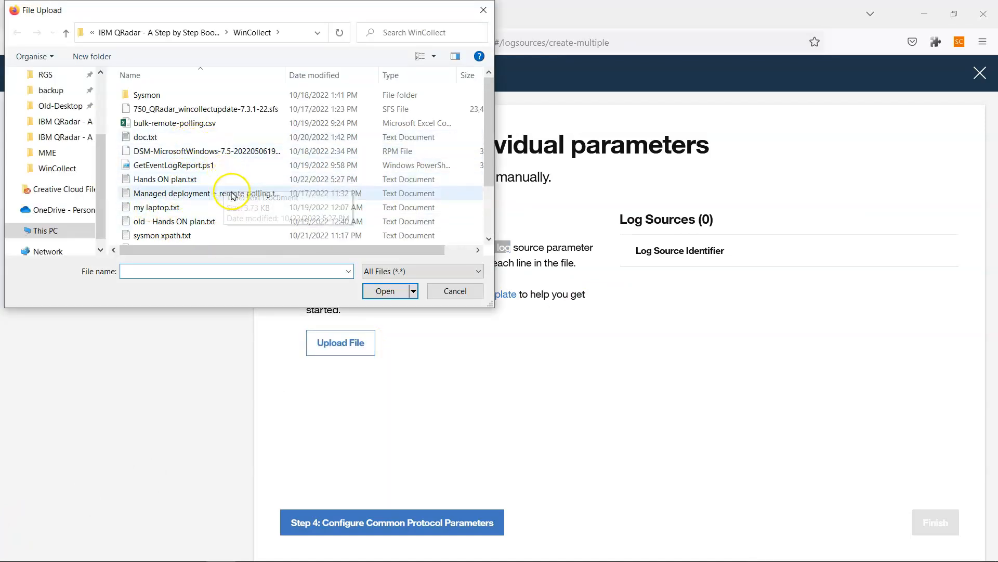
scroll(233, 196, down, 1)
scroll(233, 196, down, 1)
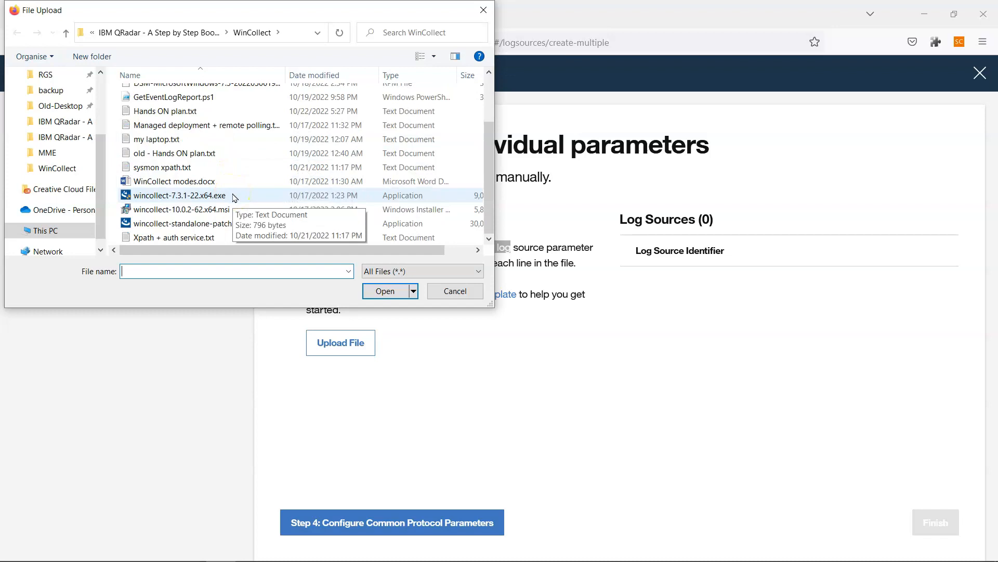
scroll(232, 197, up, 2)
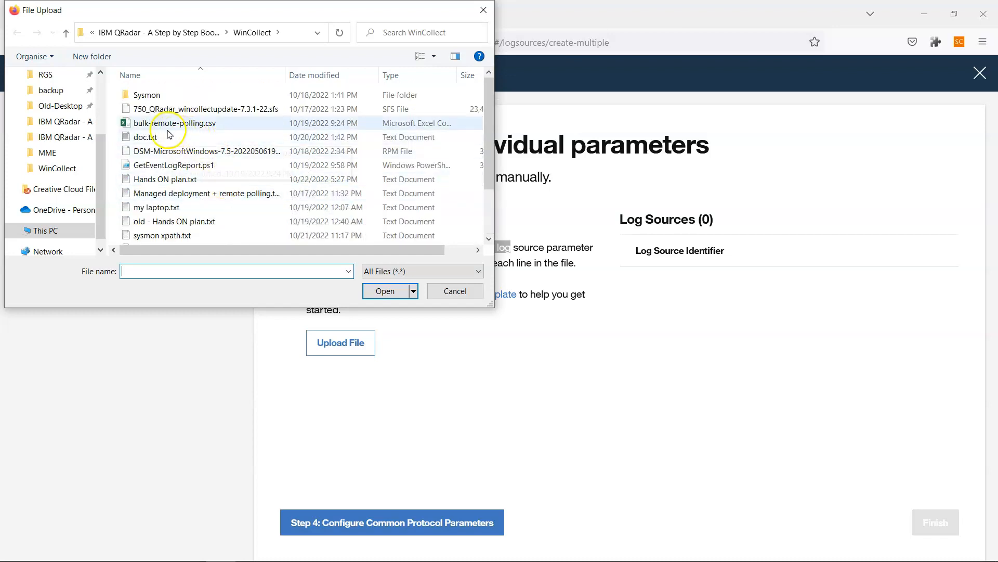
click(168, 128)
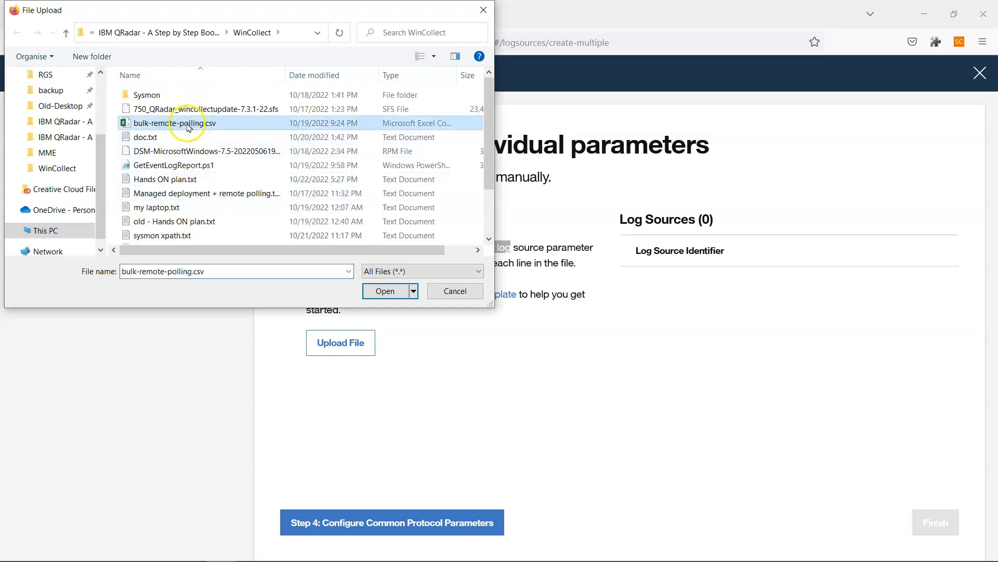
click(203, 128)
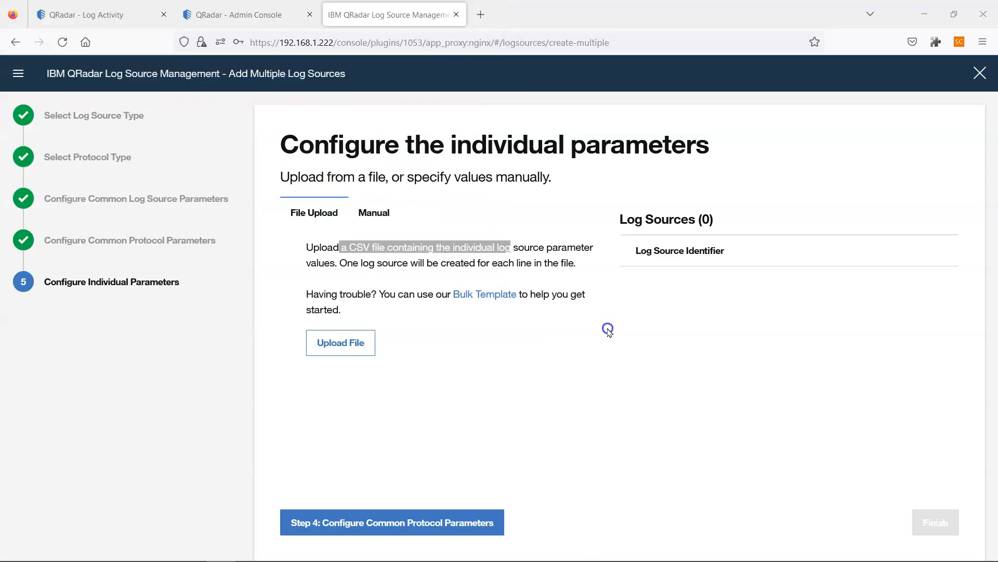
- Check the two listed log sources, 192.168.1.227 and 192.168.1.30, and finish creating them
drag(630, 274, 697, 283)
click(620, 221)
drag(620, 221, 733, 225)
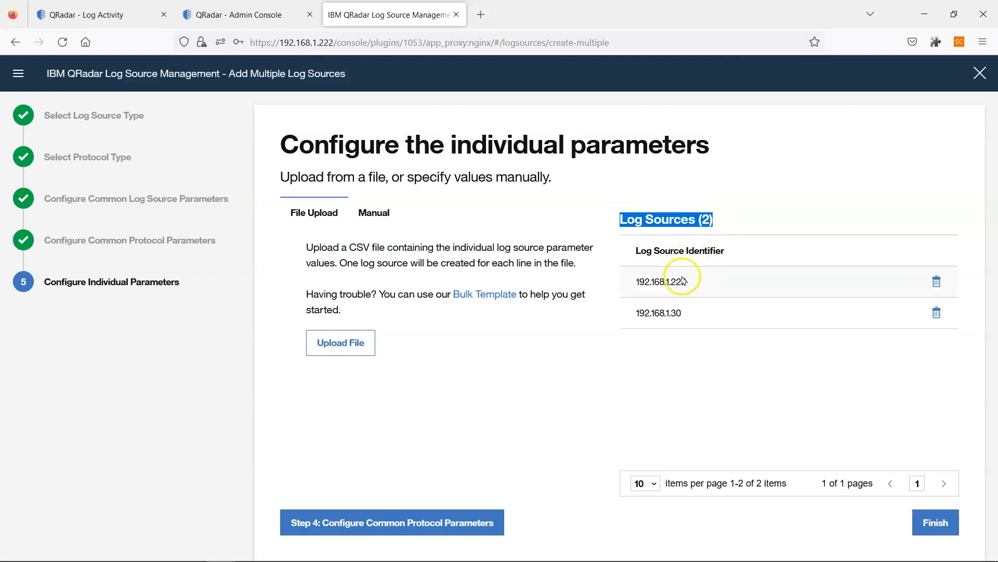
click(642, 284)
drag(643, 284, 707, 293)
drag(640, 314, 711, 314)
click(707, 340)
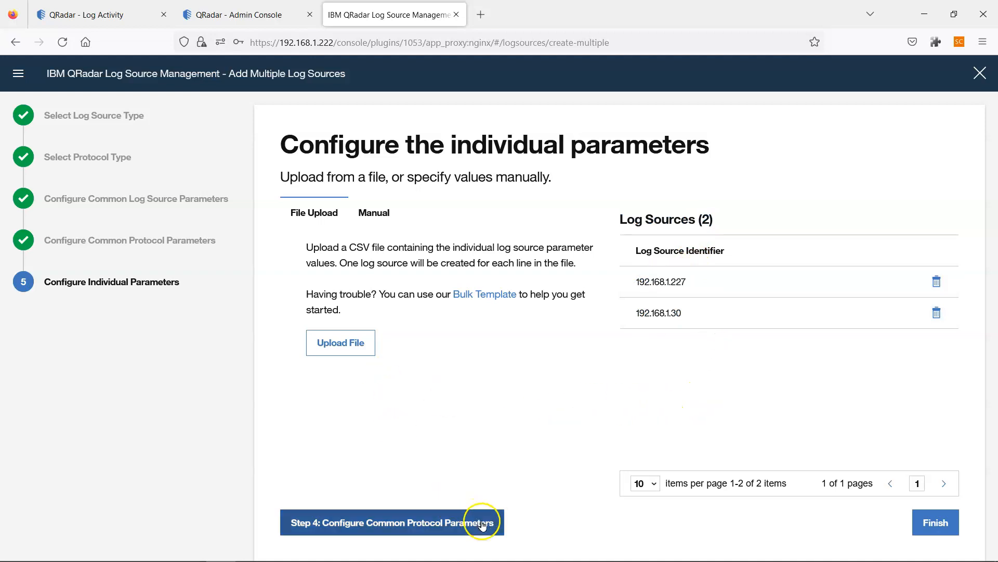
click(913, 523)
- Deploy the two pending log source changes, glance at Log Activity, then return to Admin
click(658, 385)
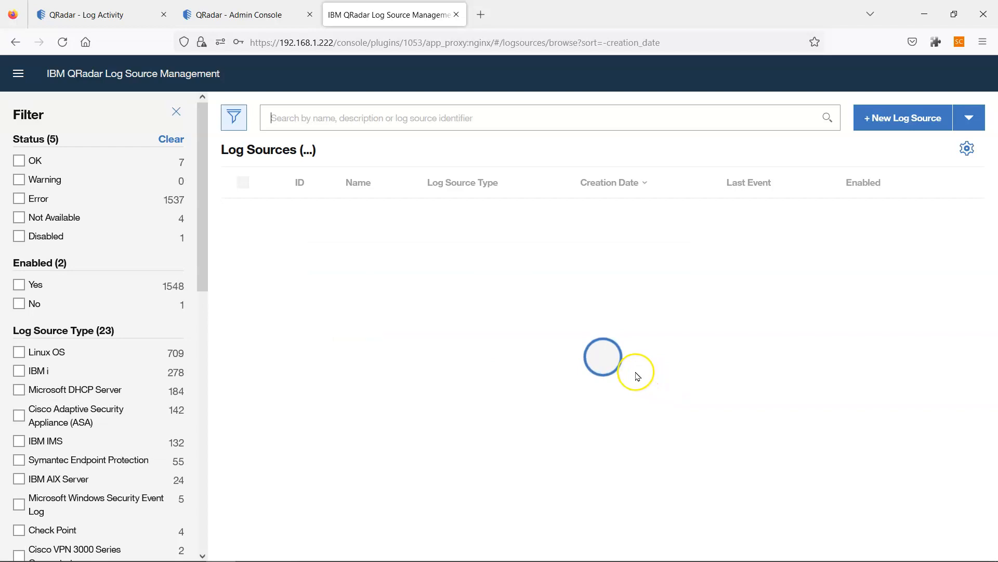
click(257, 12)
click(416, 153)
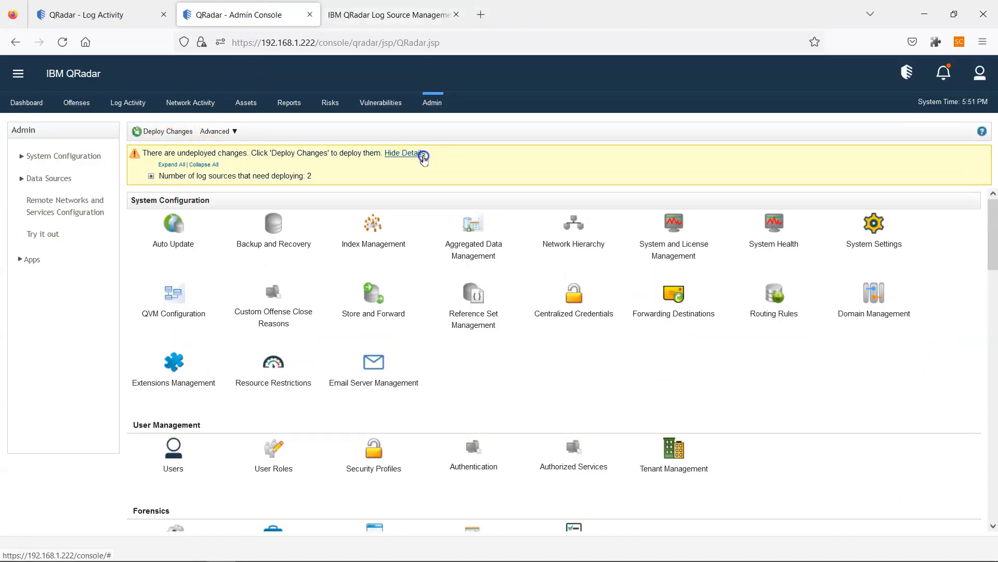
click(151, 176)
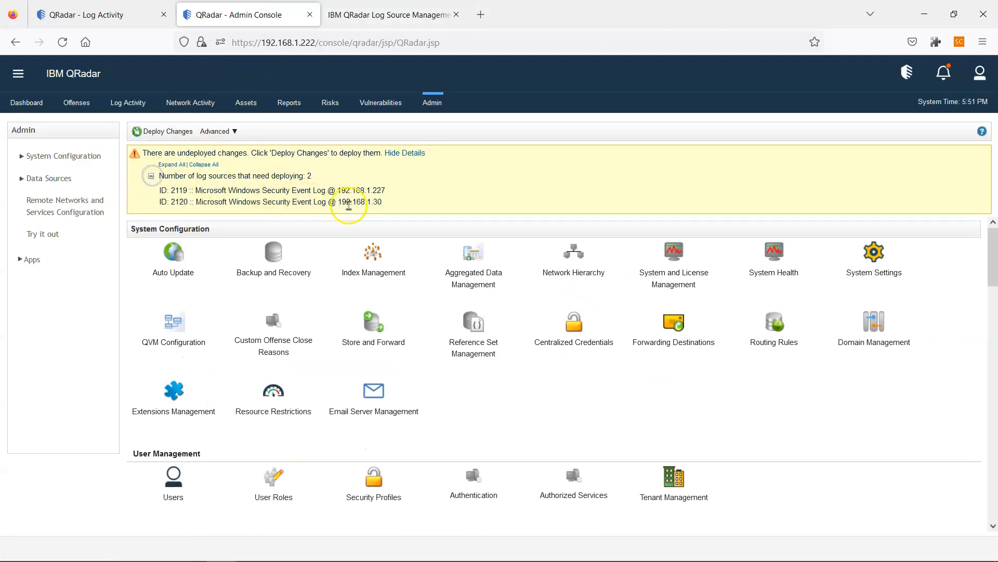
click(156, 131)
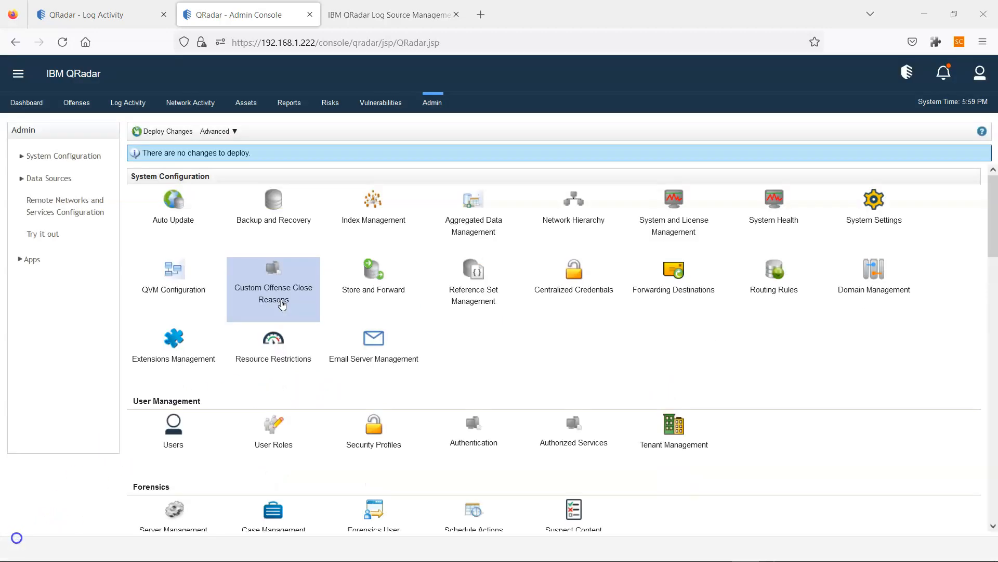
click(138, 18)
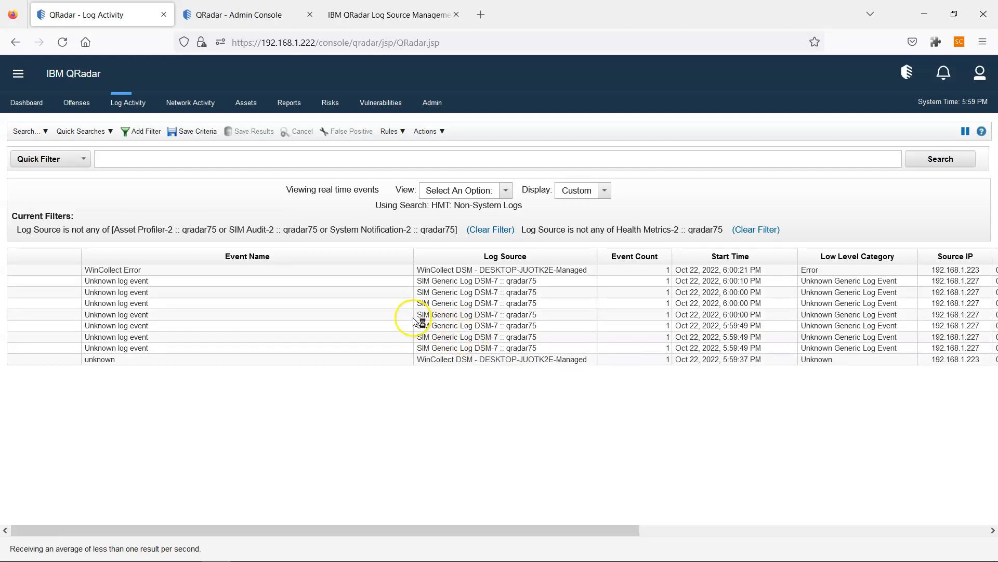
click(248, 17)
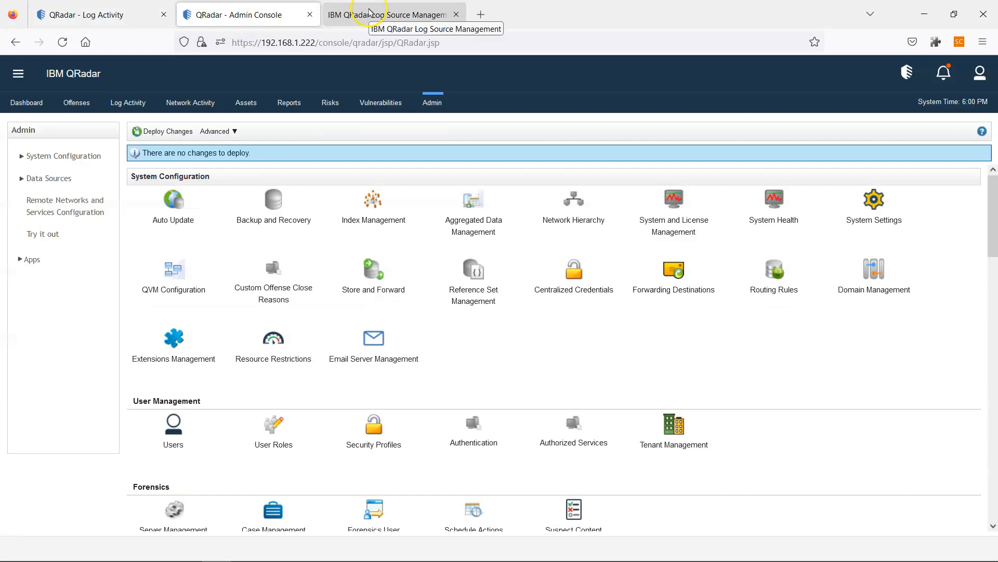
- View the WinCollect agent's configuration under Data Sources, cancel unchanged, then return to Log Activity
click(72, 181)
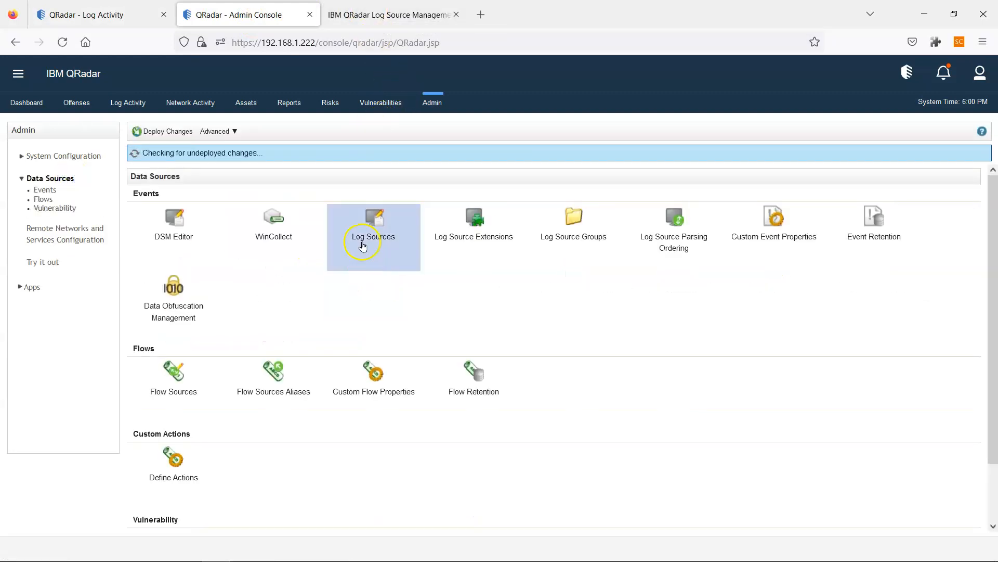
click(264, 233)
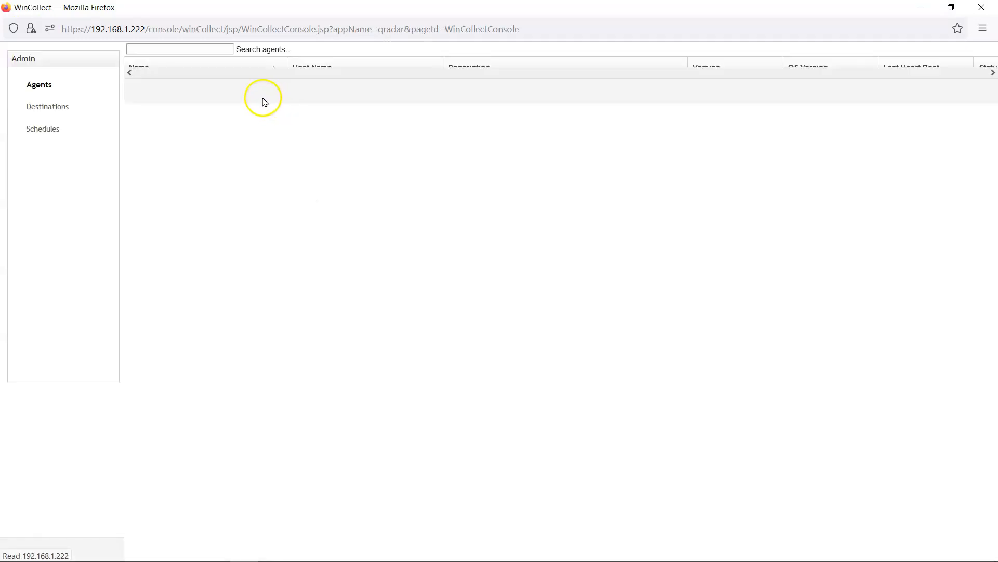
click(254, 100)
click(190, 53)
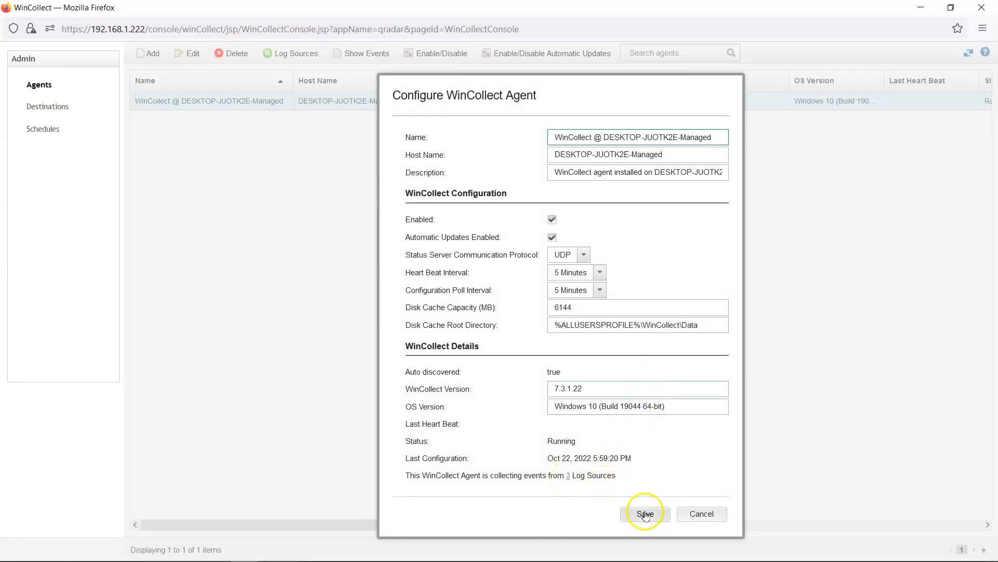
click(693, 517)
key(alt+Tab)
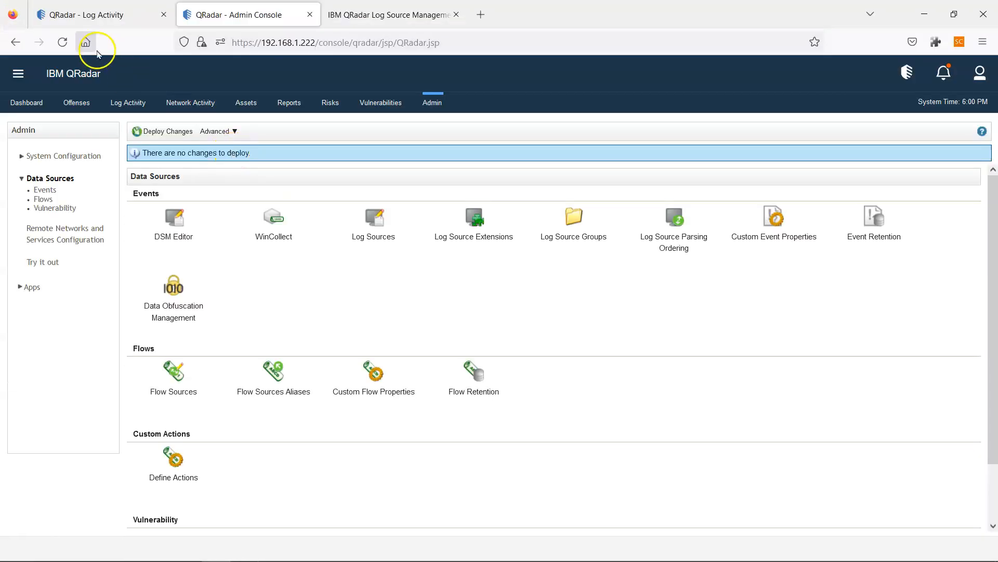
click(98, 16)
- Scroll the Log Activity event table right and left to review all event columns
mouse_move(653, 548)
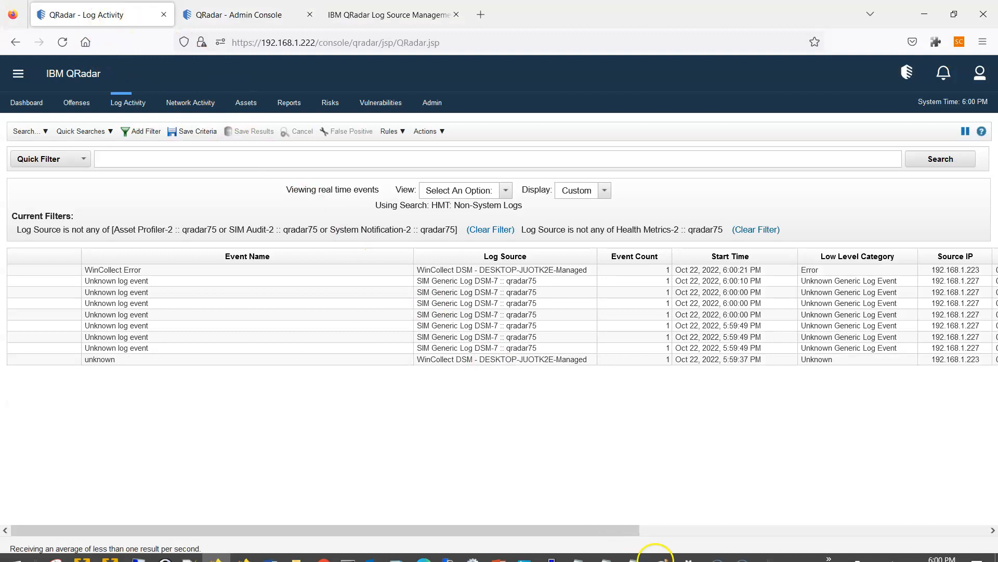
drag(649, 532, 995, 530)
mouse_move(953, 273)
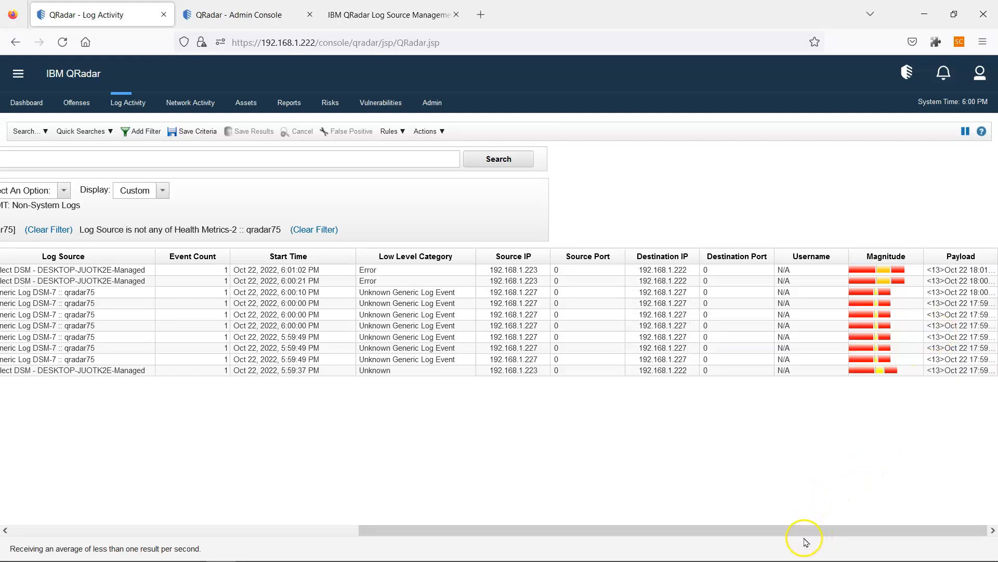
drag(784, 535, 388, 535)
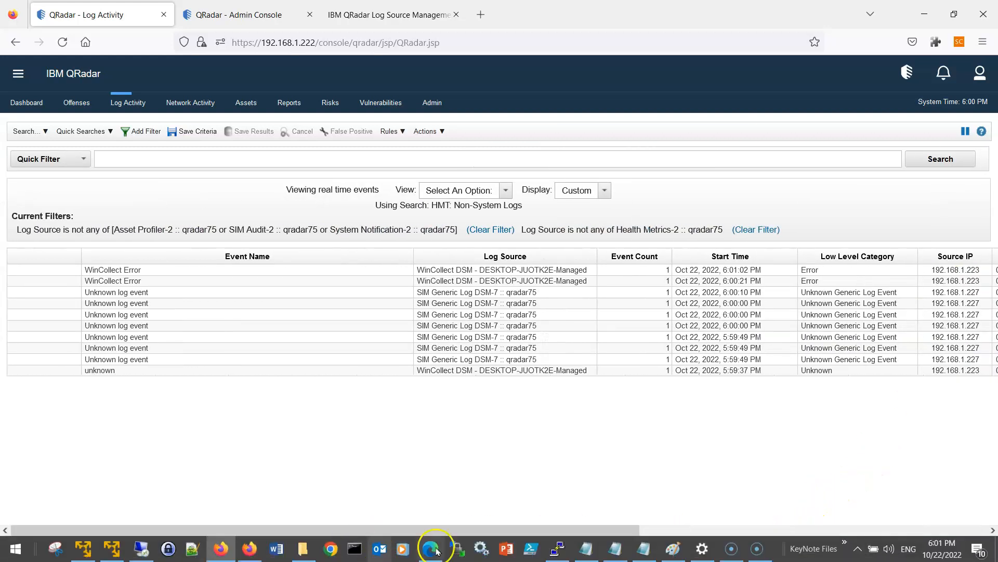
drag(635, 528, 982, 533)
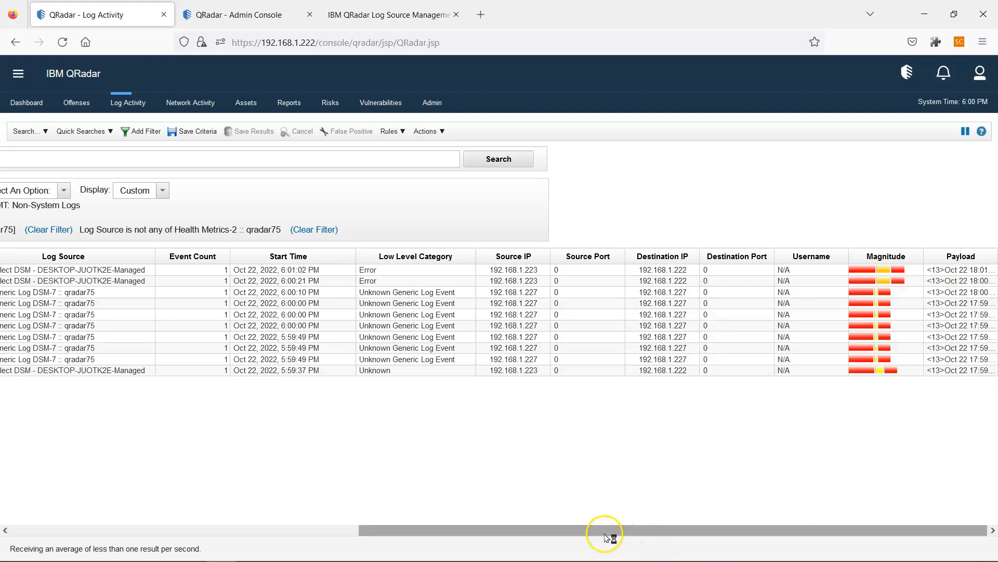
drag(606, 534, 182, 536)
- Start a Remote Desktop connection to 192.168.5.10 from the recent connections list
mouse_move(252, 552)
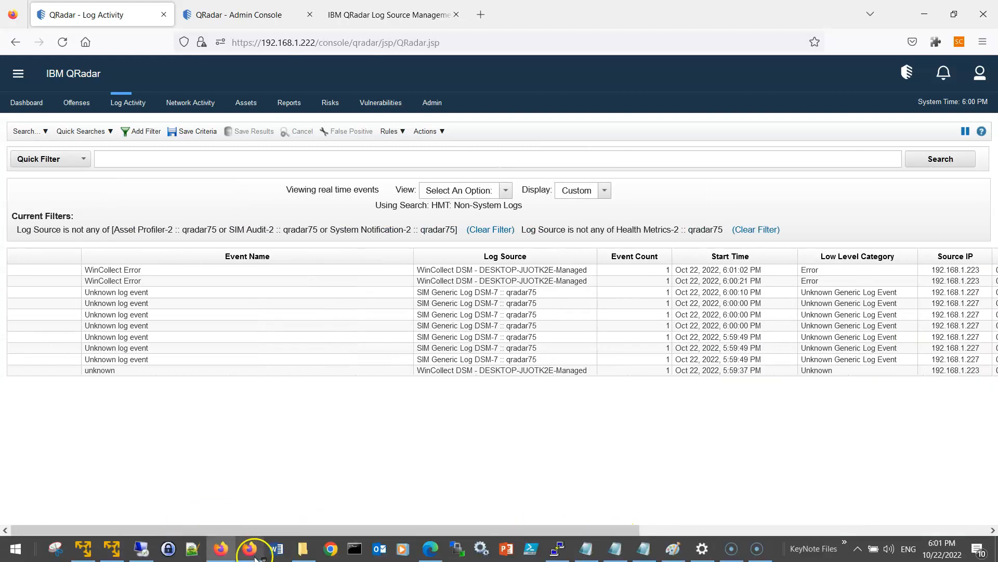
right_click(146, 552)
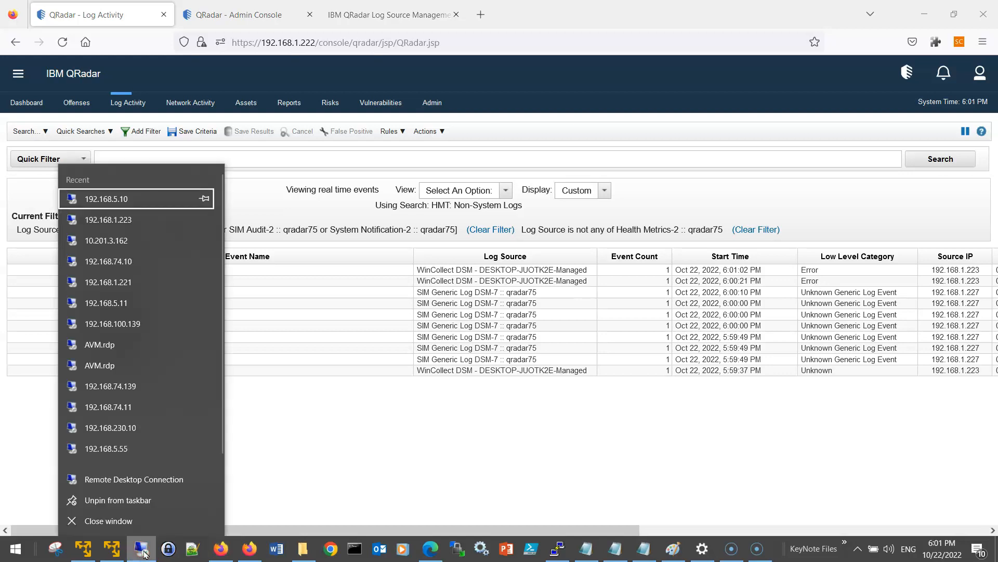
click(147, 198)
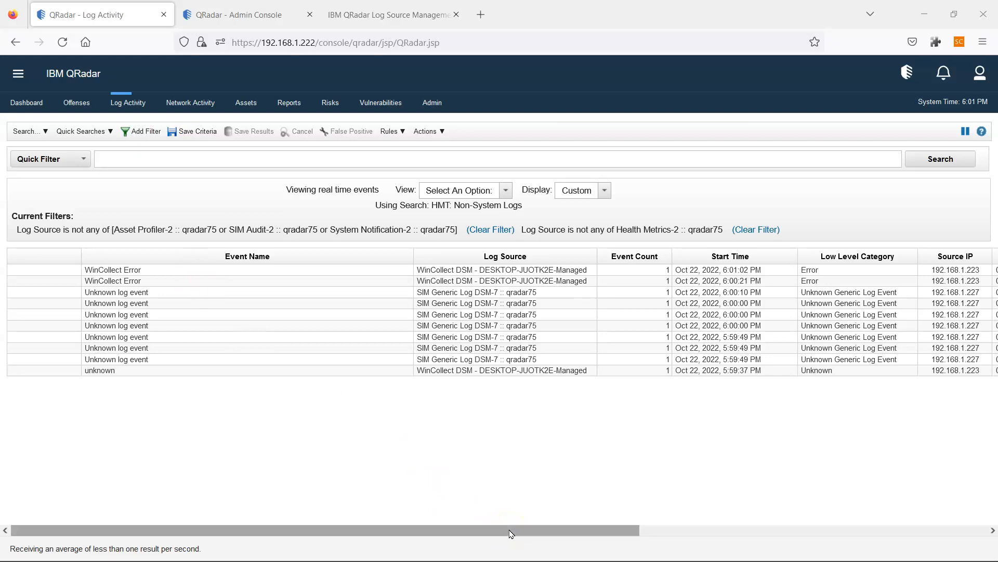
- Sign in to 192.168.5.10 with the account password and accept the certificate warning
mouse_move(511, 533)
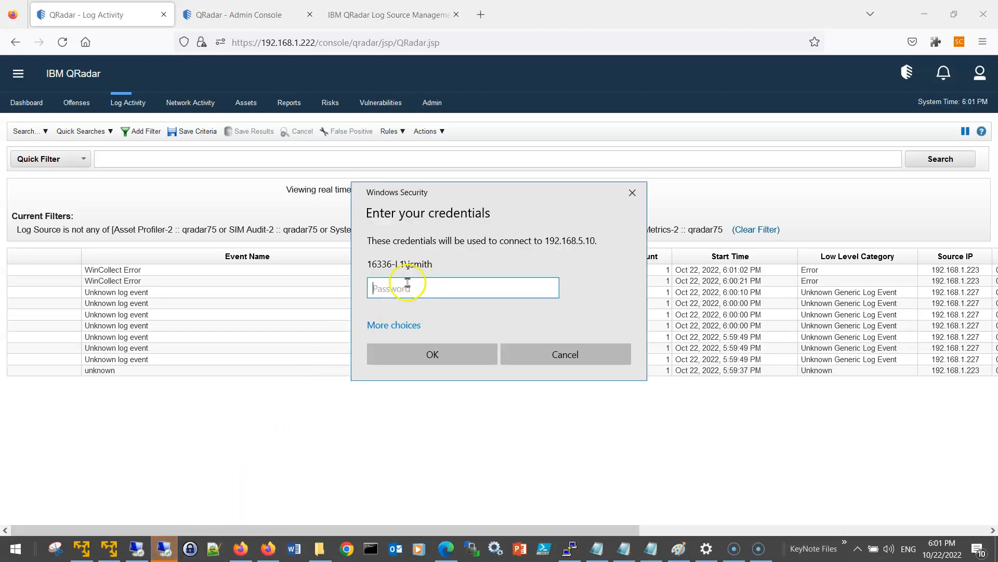
text(••)
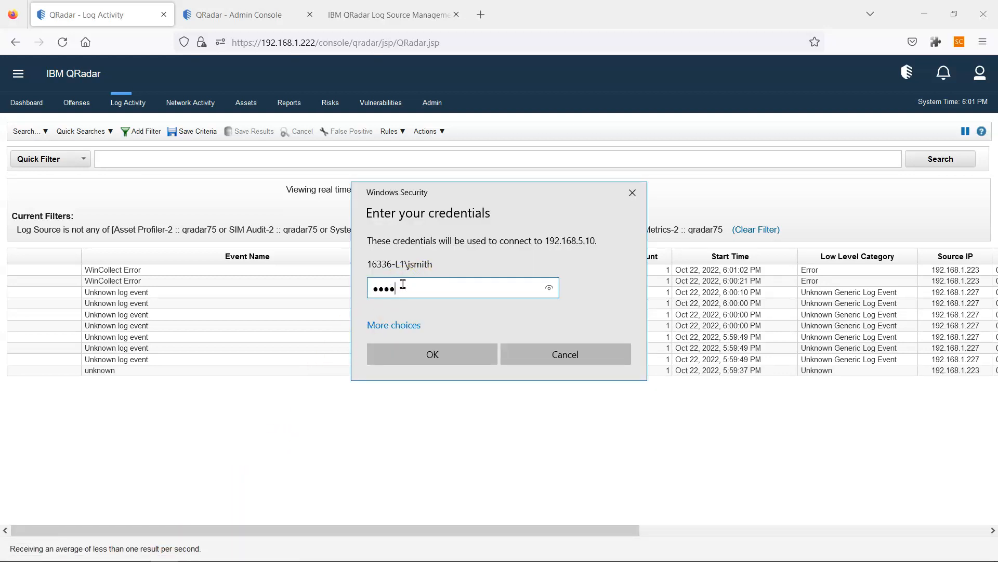
click(432, 352)
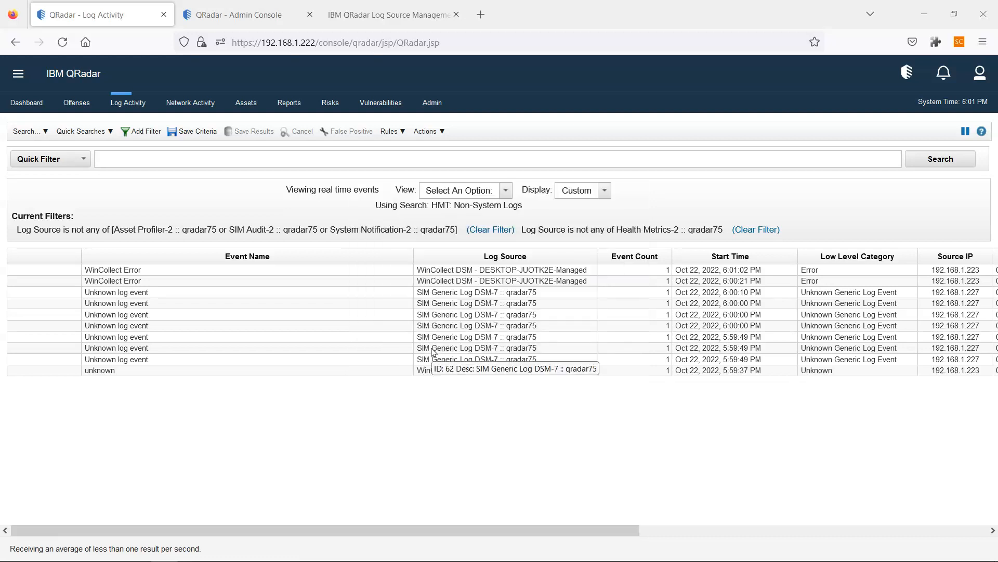
click(528, 391)
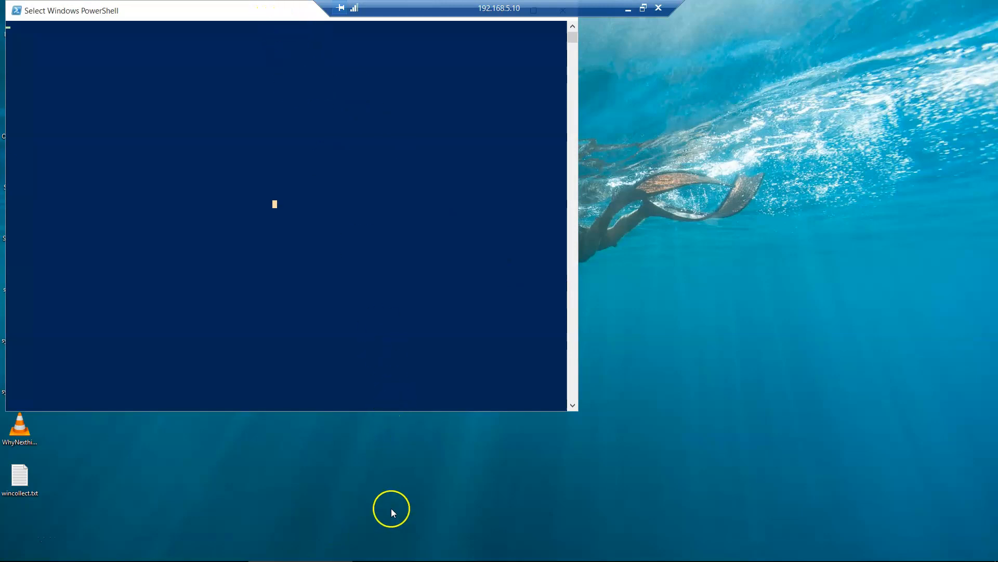
- Resume the paused PowerShell console and launch PowerPoint from the remote Start menu's All apps
mouse_move(388, 556)
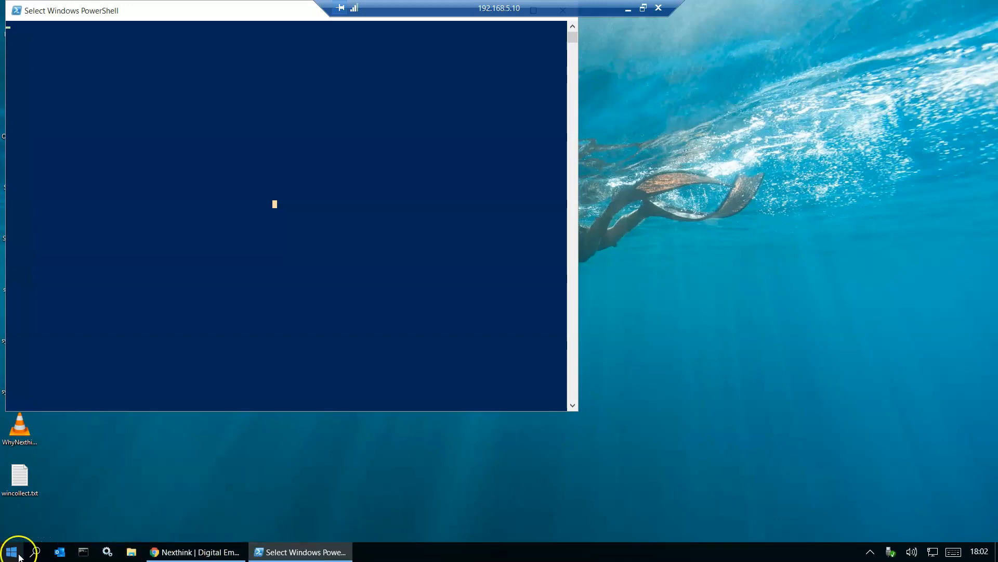
right_click(112, 202)
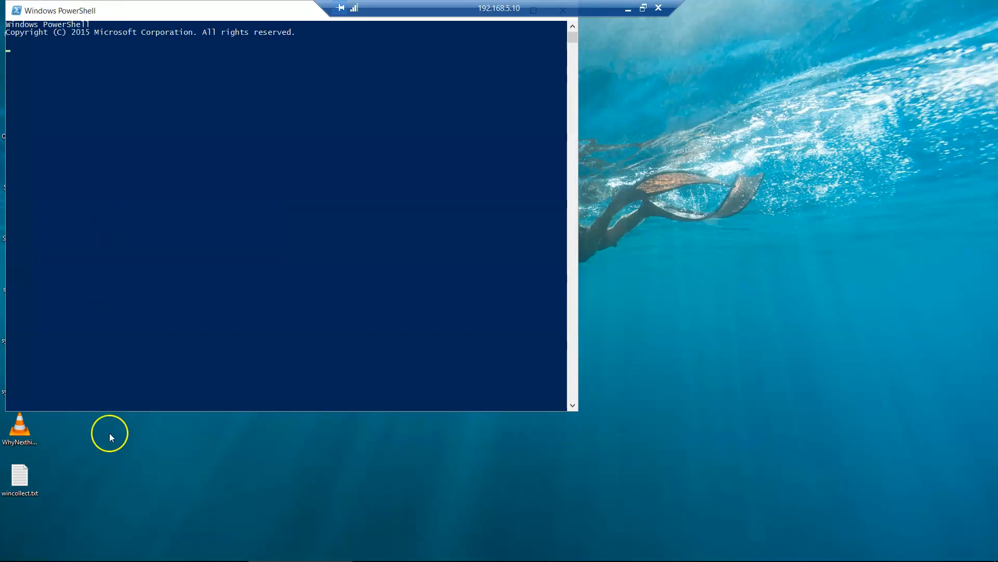
click(8, 558)
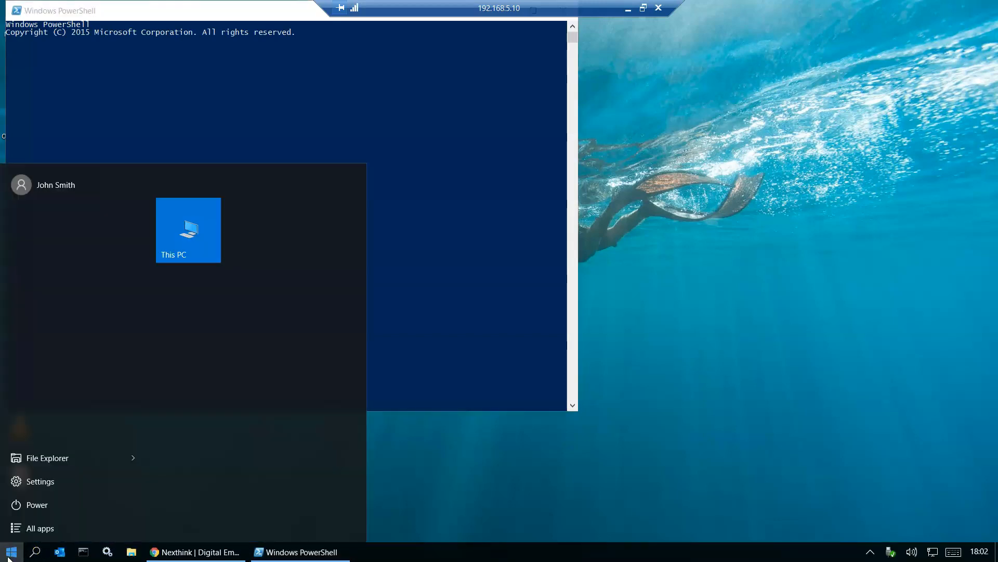
click(49, 528)
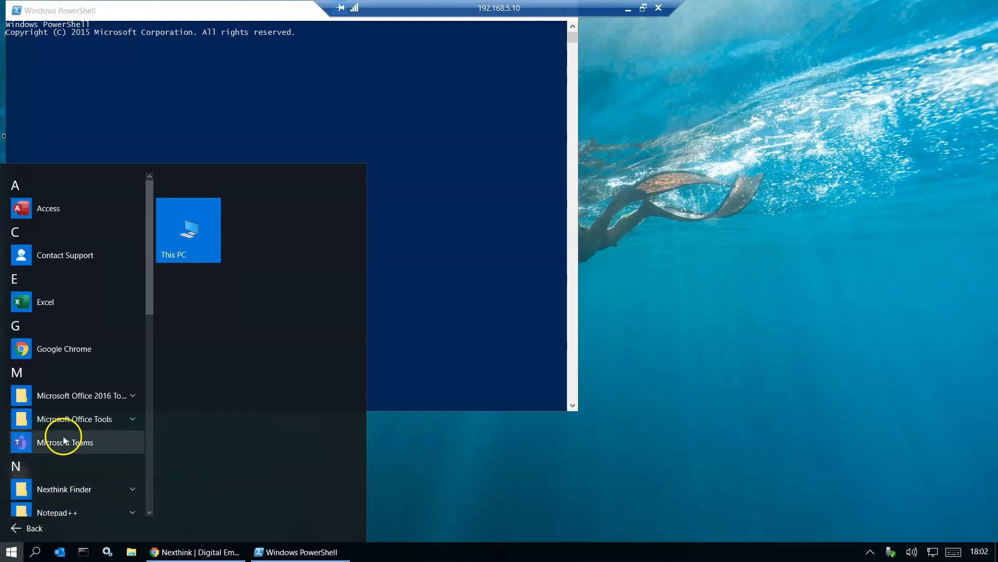
scroll(60, 369, down, 2)
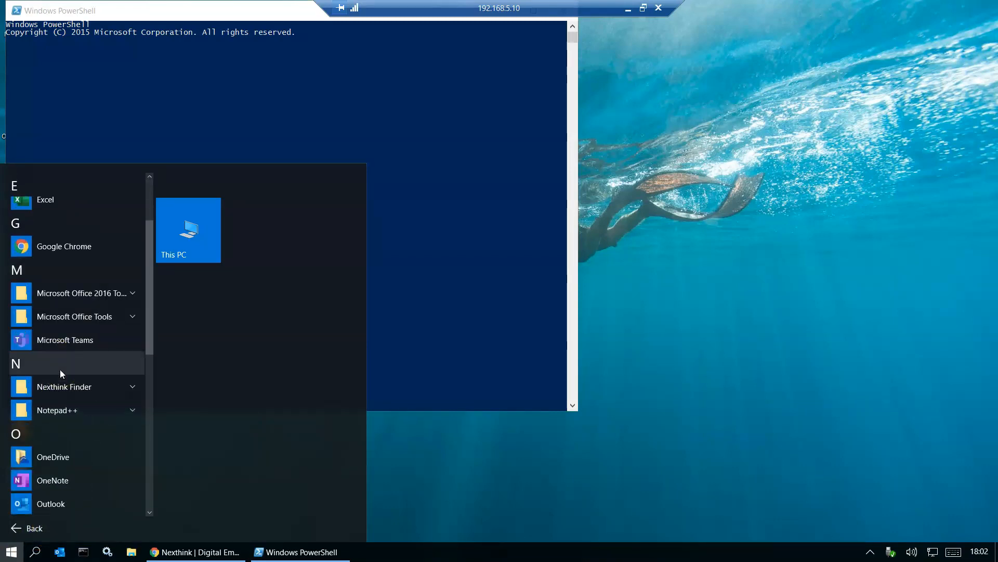
scroll(71, 340, down, 2)
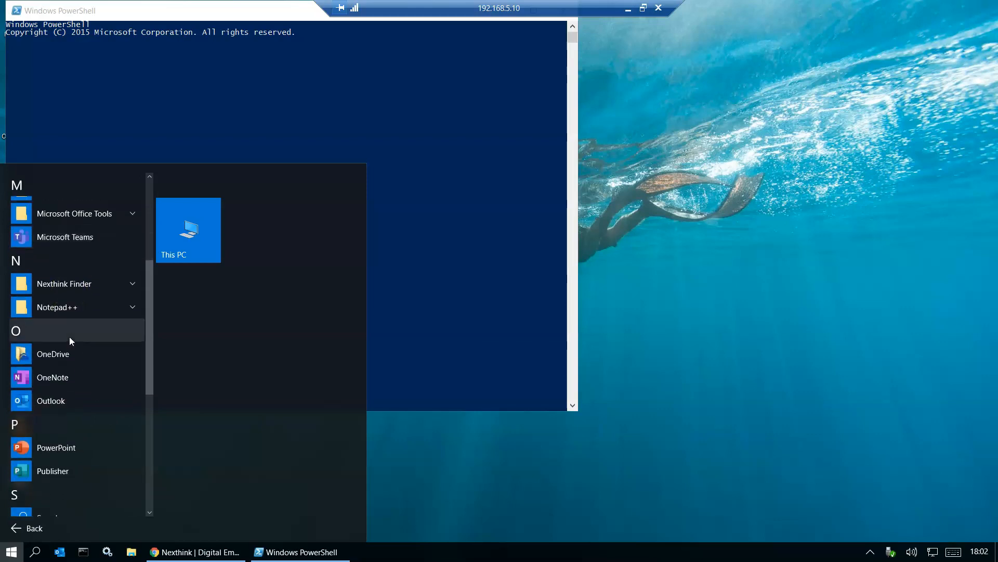
click(57, 447)
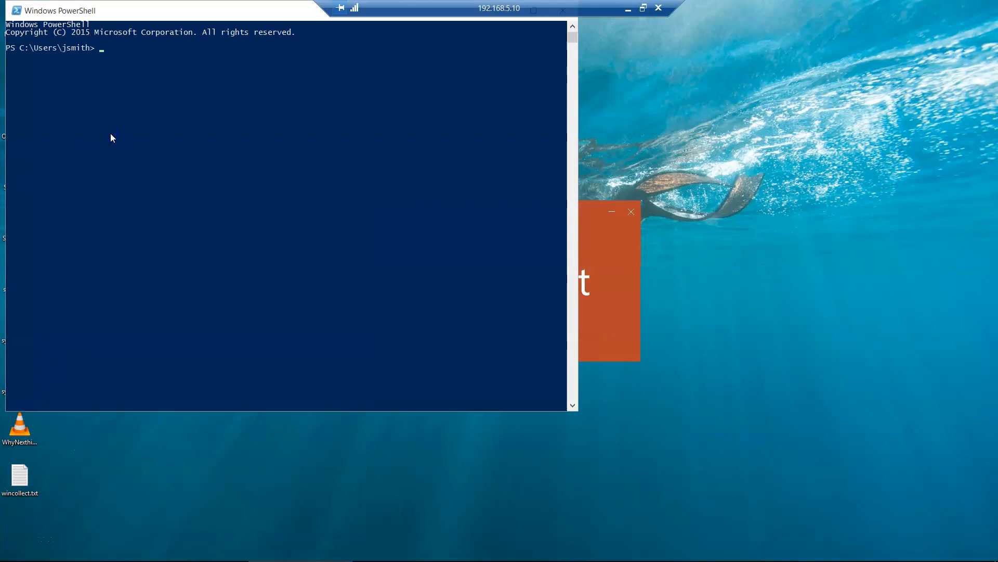
- Enter 'calc' in PowerShell, then minimise the remote session to return to QRadar
key(Return)
key(Return)
text(calc)
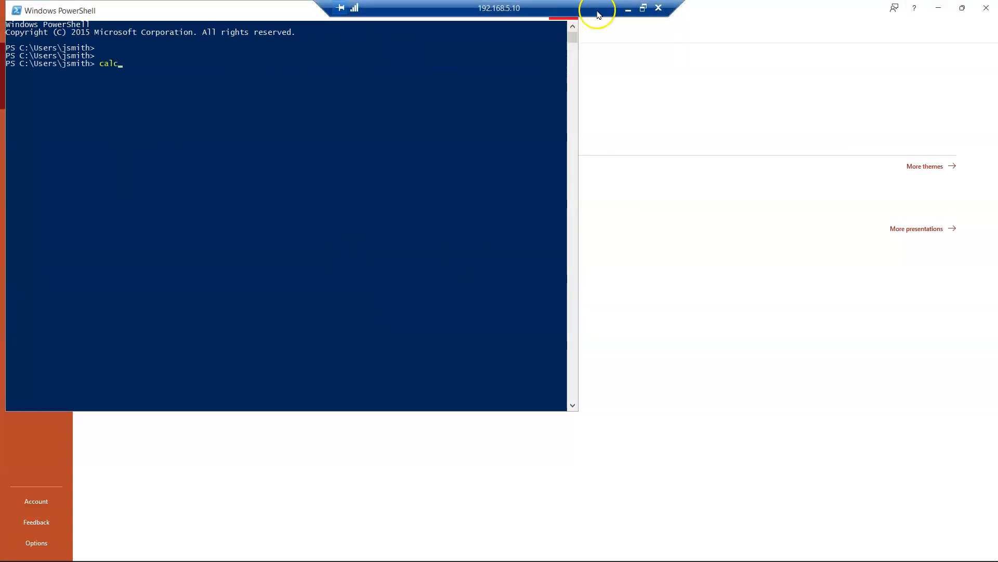
click(628, 9)
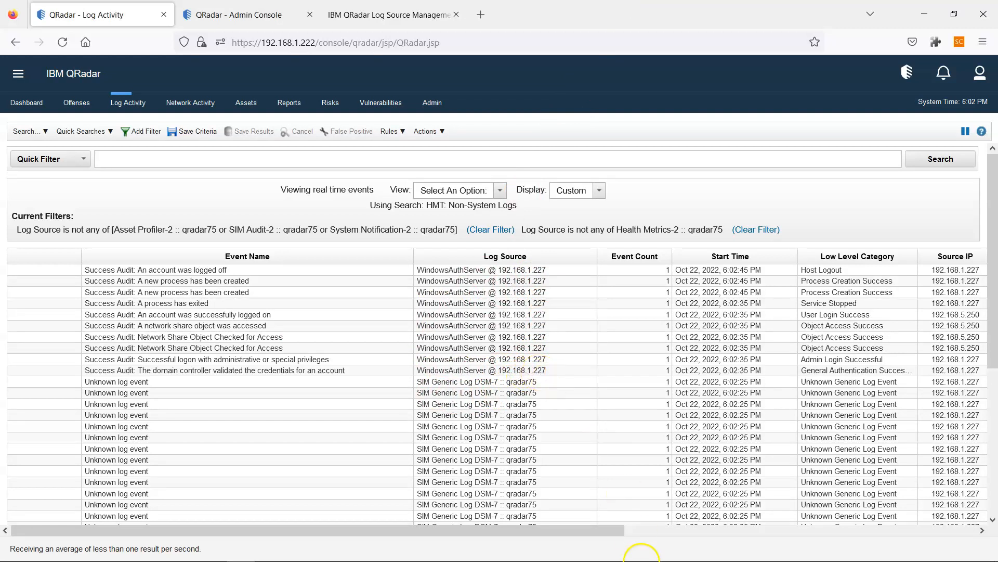
- Switch to the Hands ON plan in Notepad and highlight plan items 6 through 16
click(627, 550)
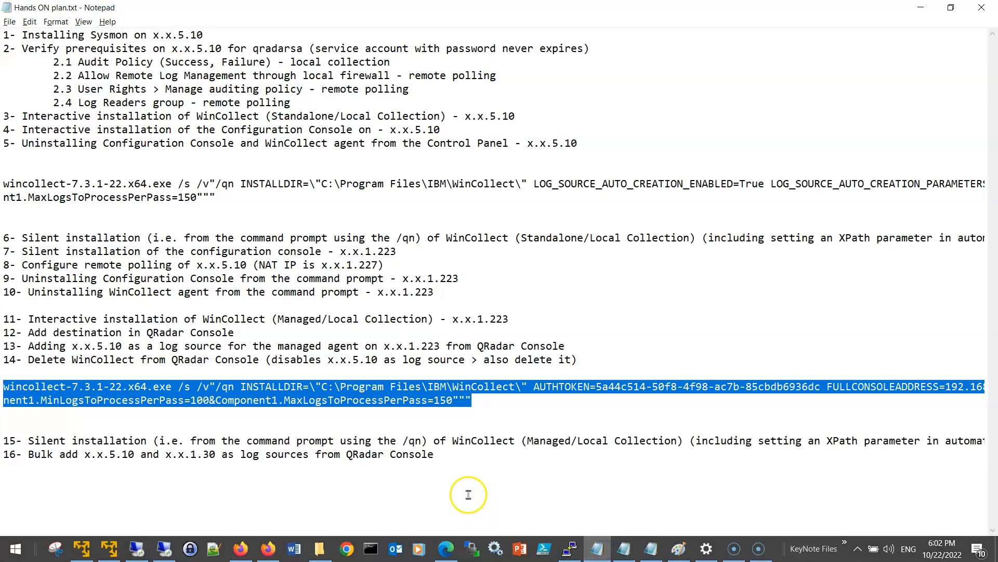
click(452, 467)
drag(452, 467, 98, 217)
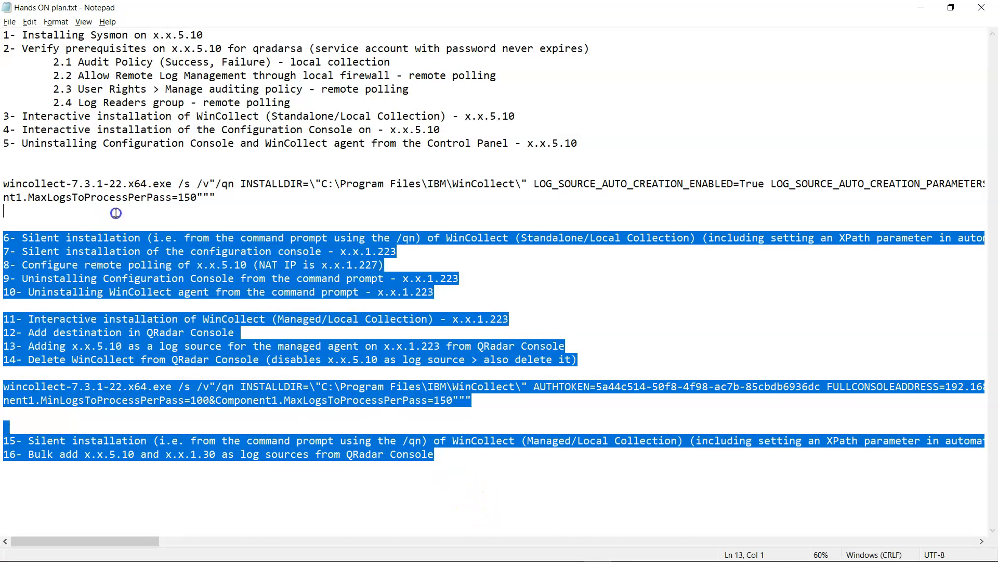
click(132, 374)
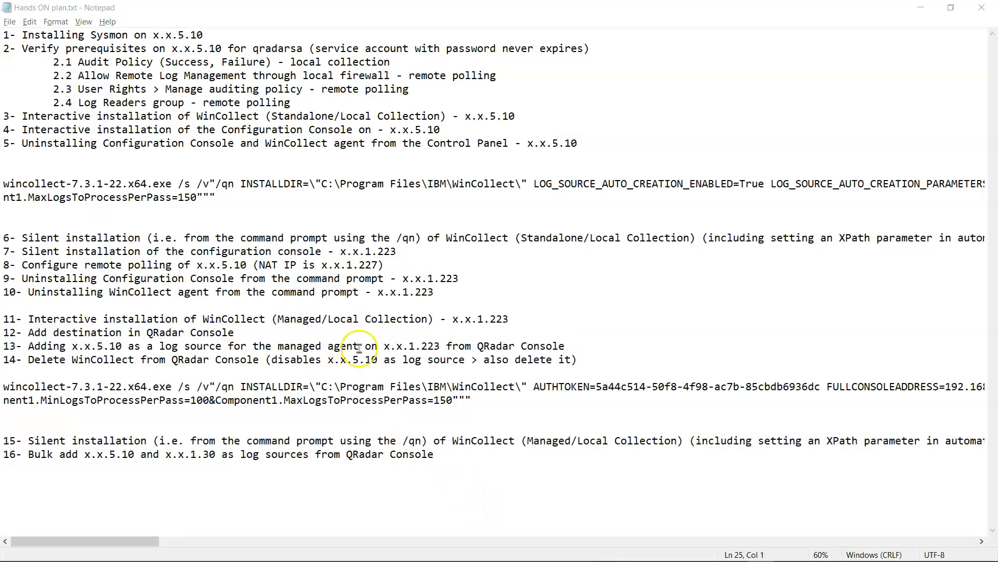